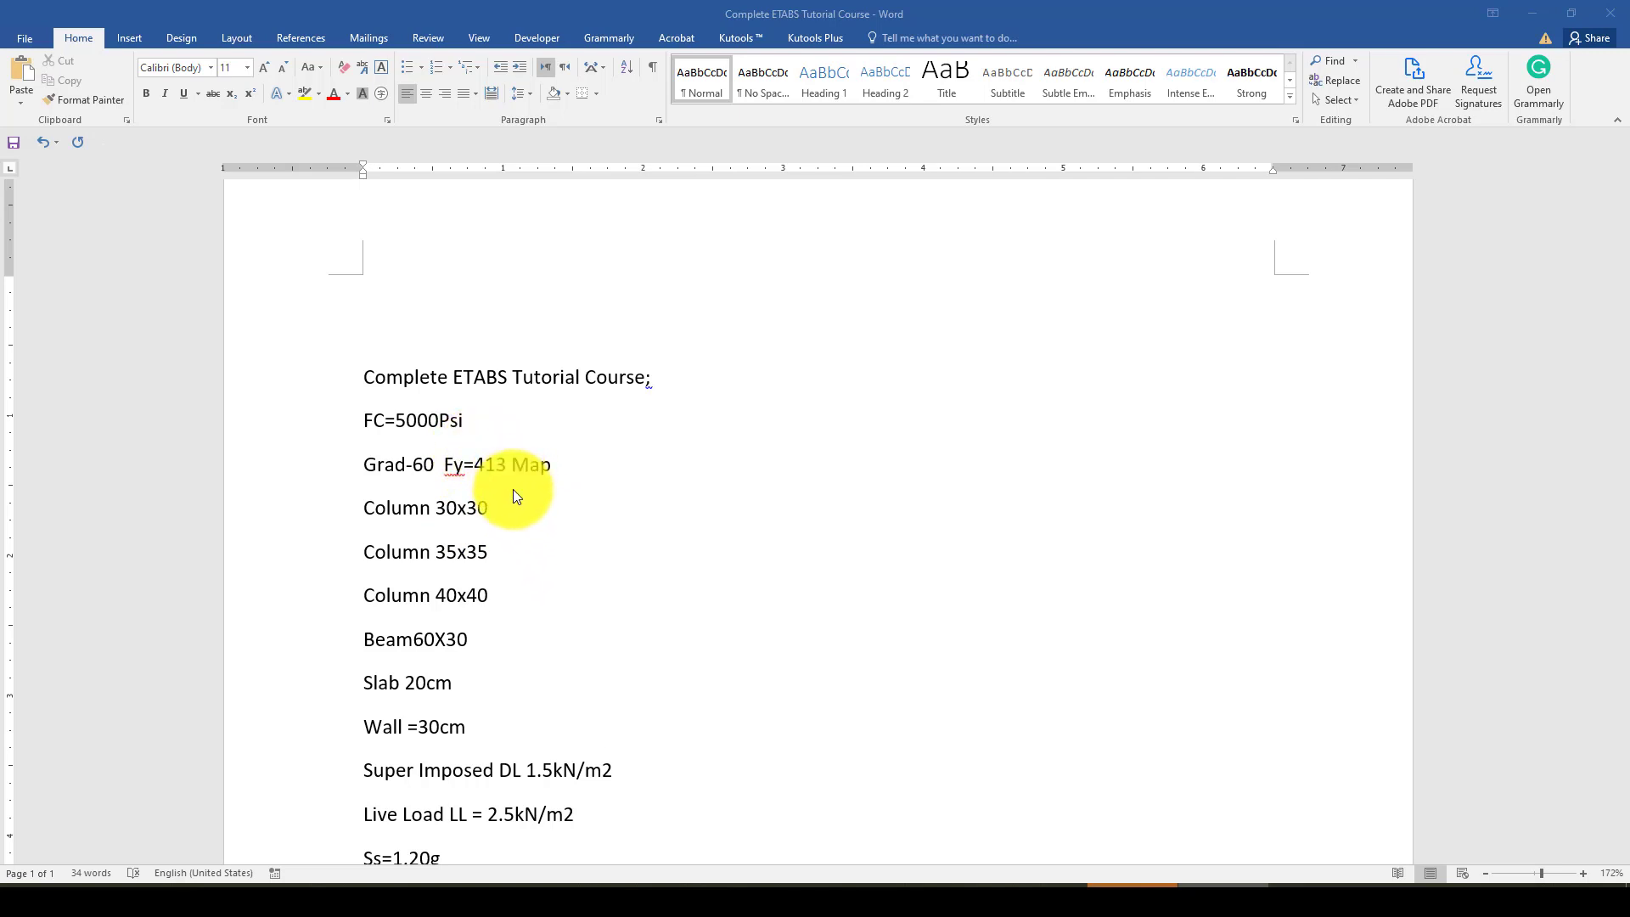
Step: Leave the Word design notes and bring up the AutoCAD Plan-Layout.dwg drawing
scroll(537, 572, "down", 2)
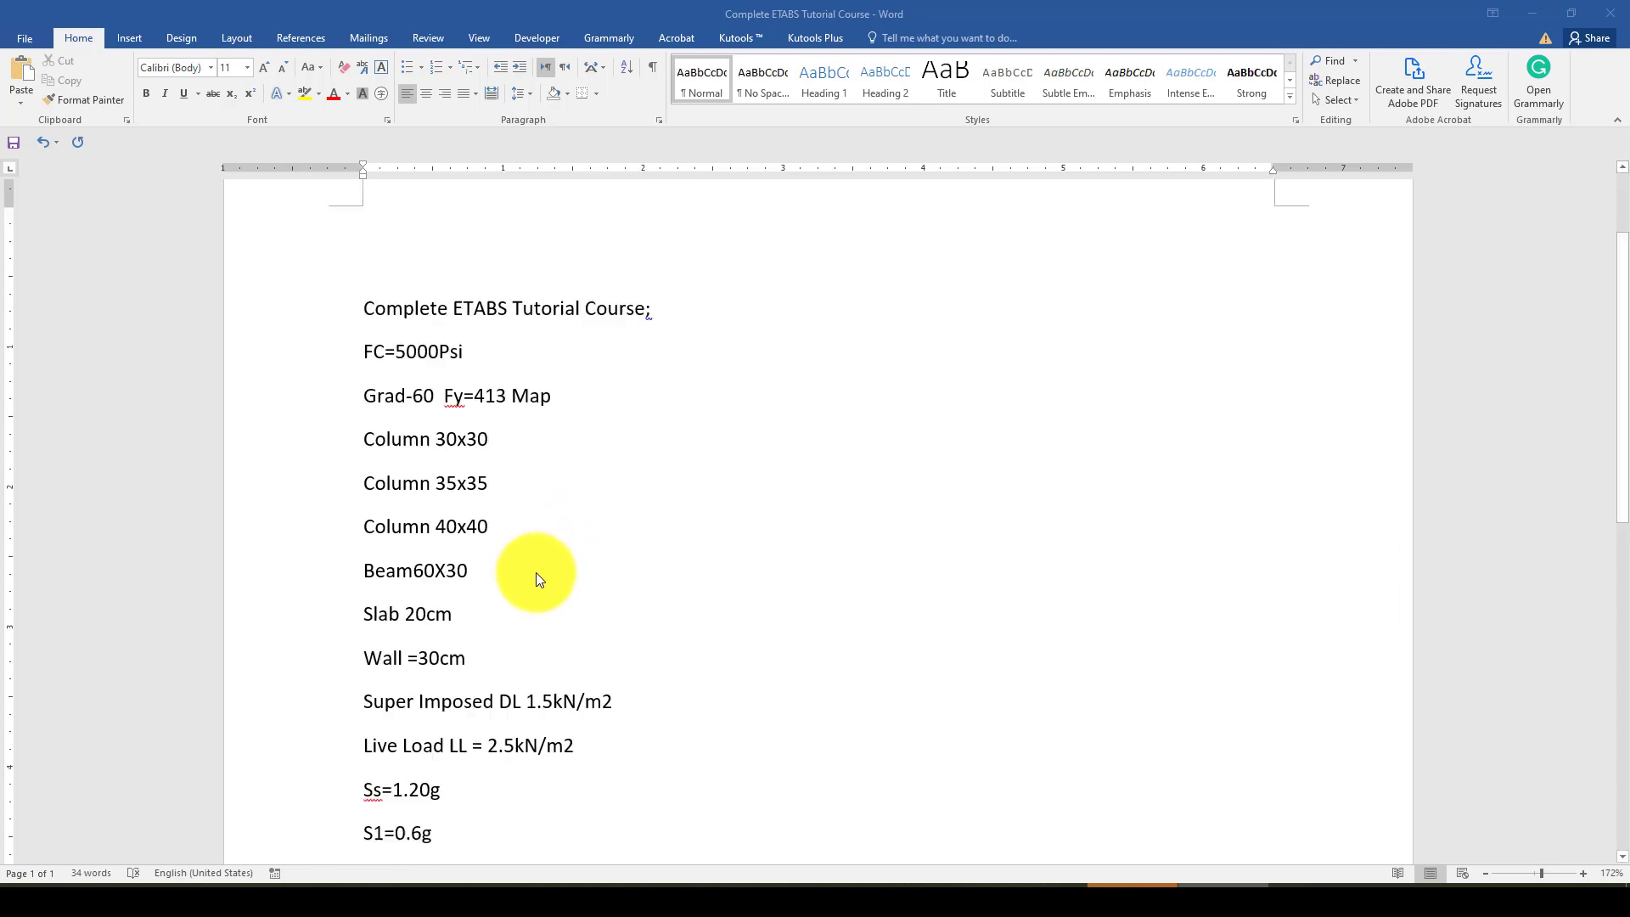
scroll(507, 604, "up", 2)
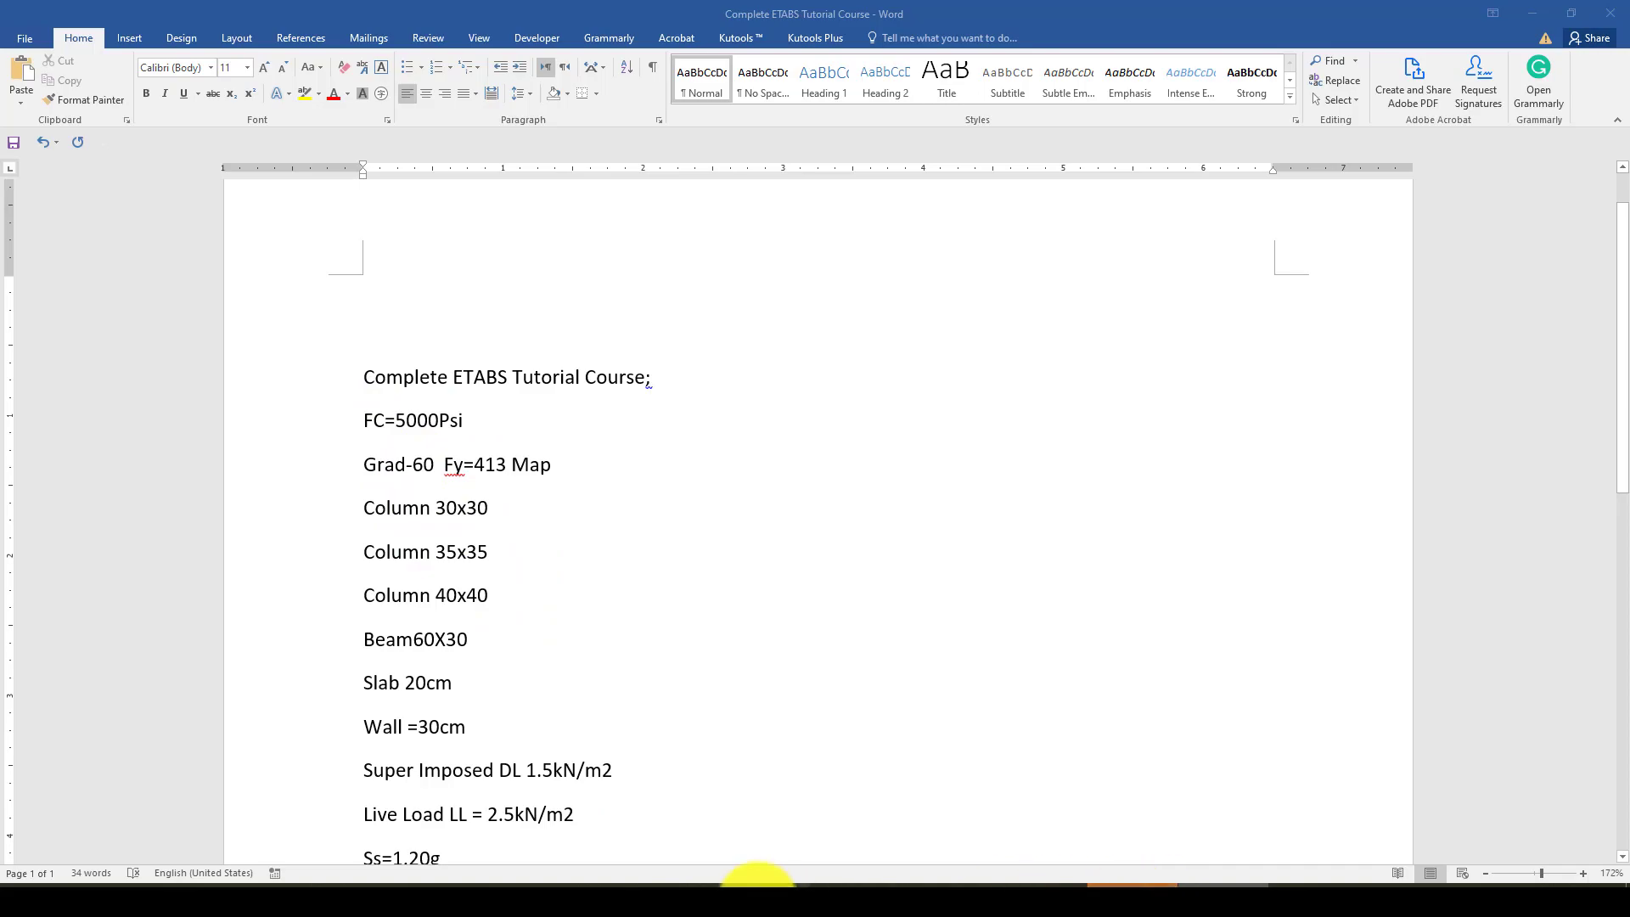
left_click(746, 883)
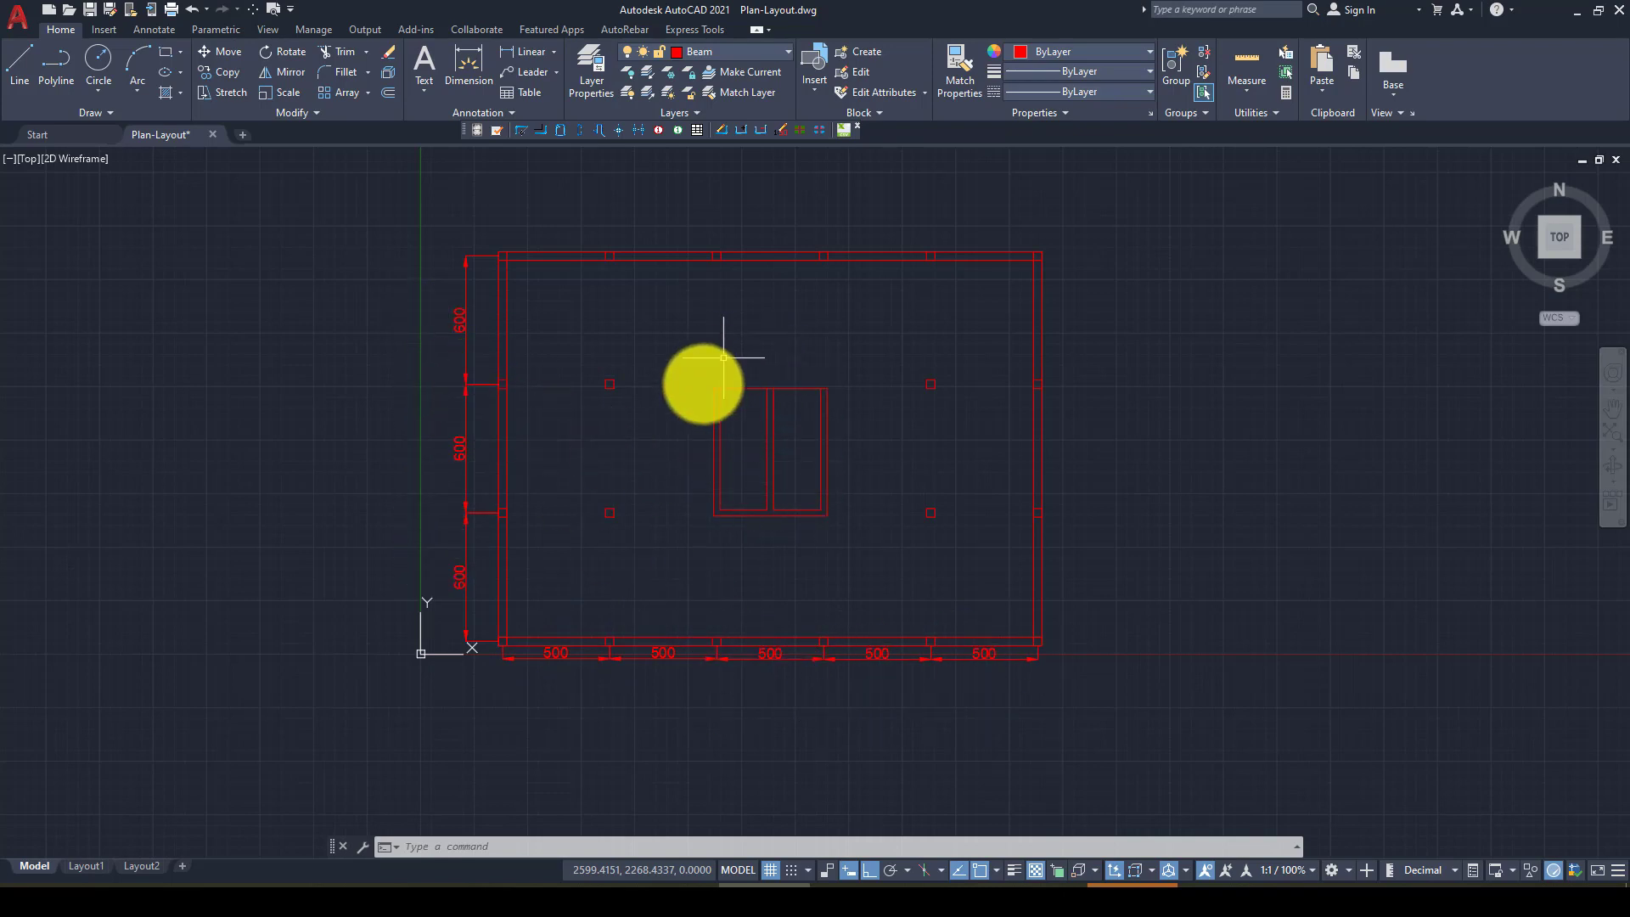
Step: Select the top Beam-layer line of the central core outline on the plan
scroll(758, 459, "up", 2)
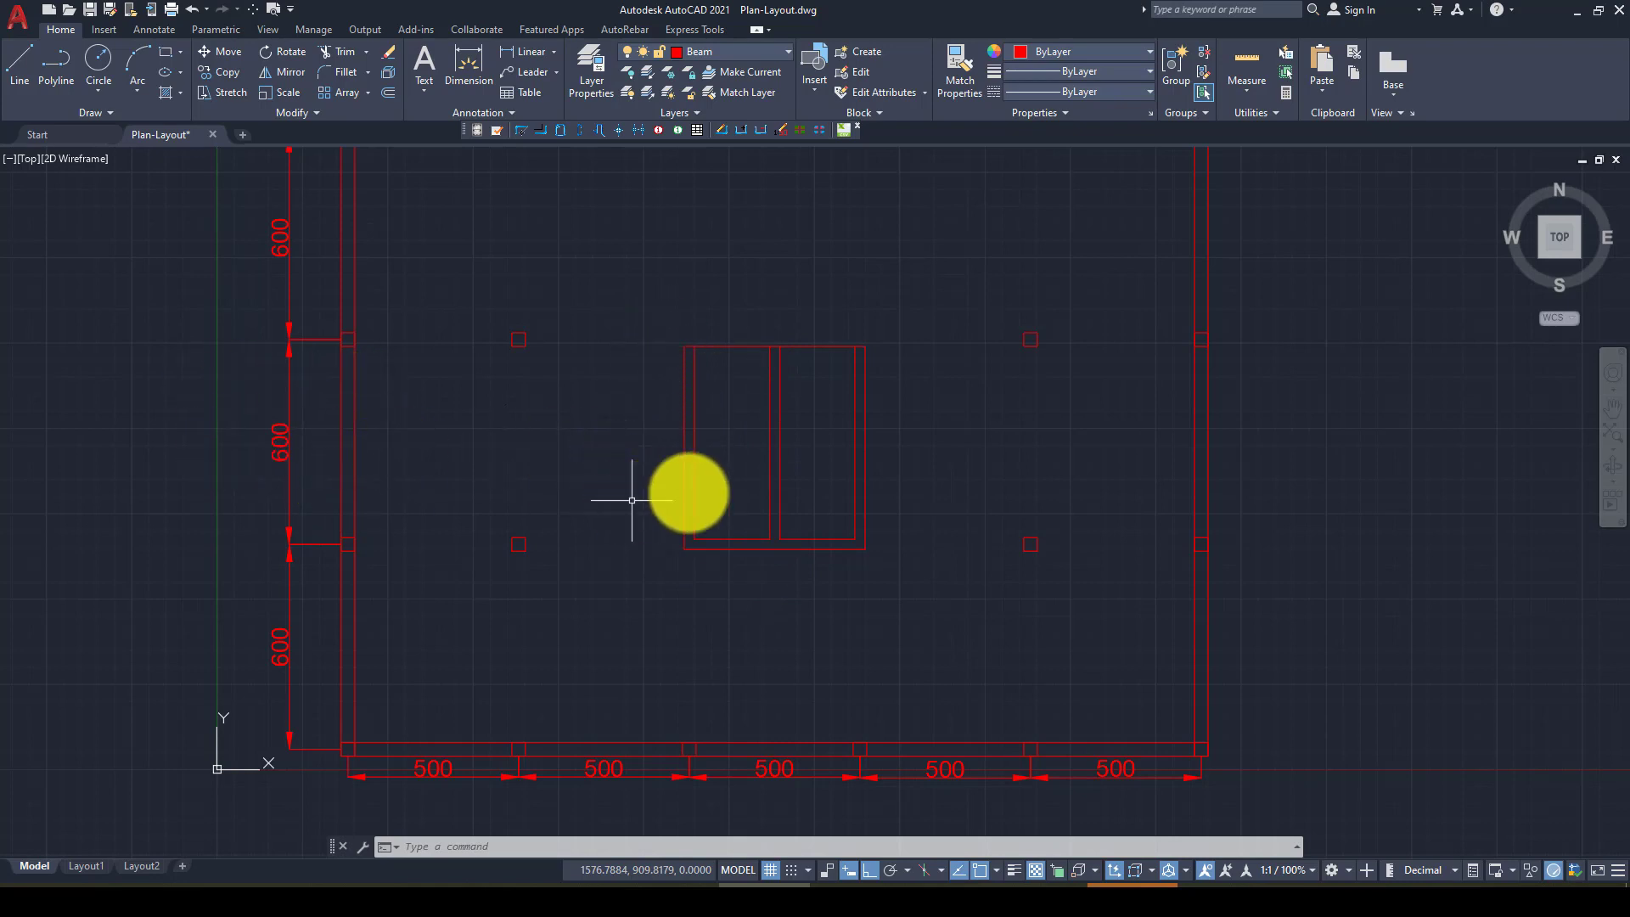
left_click(732, 346)
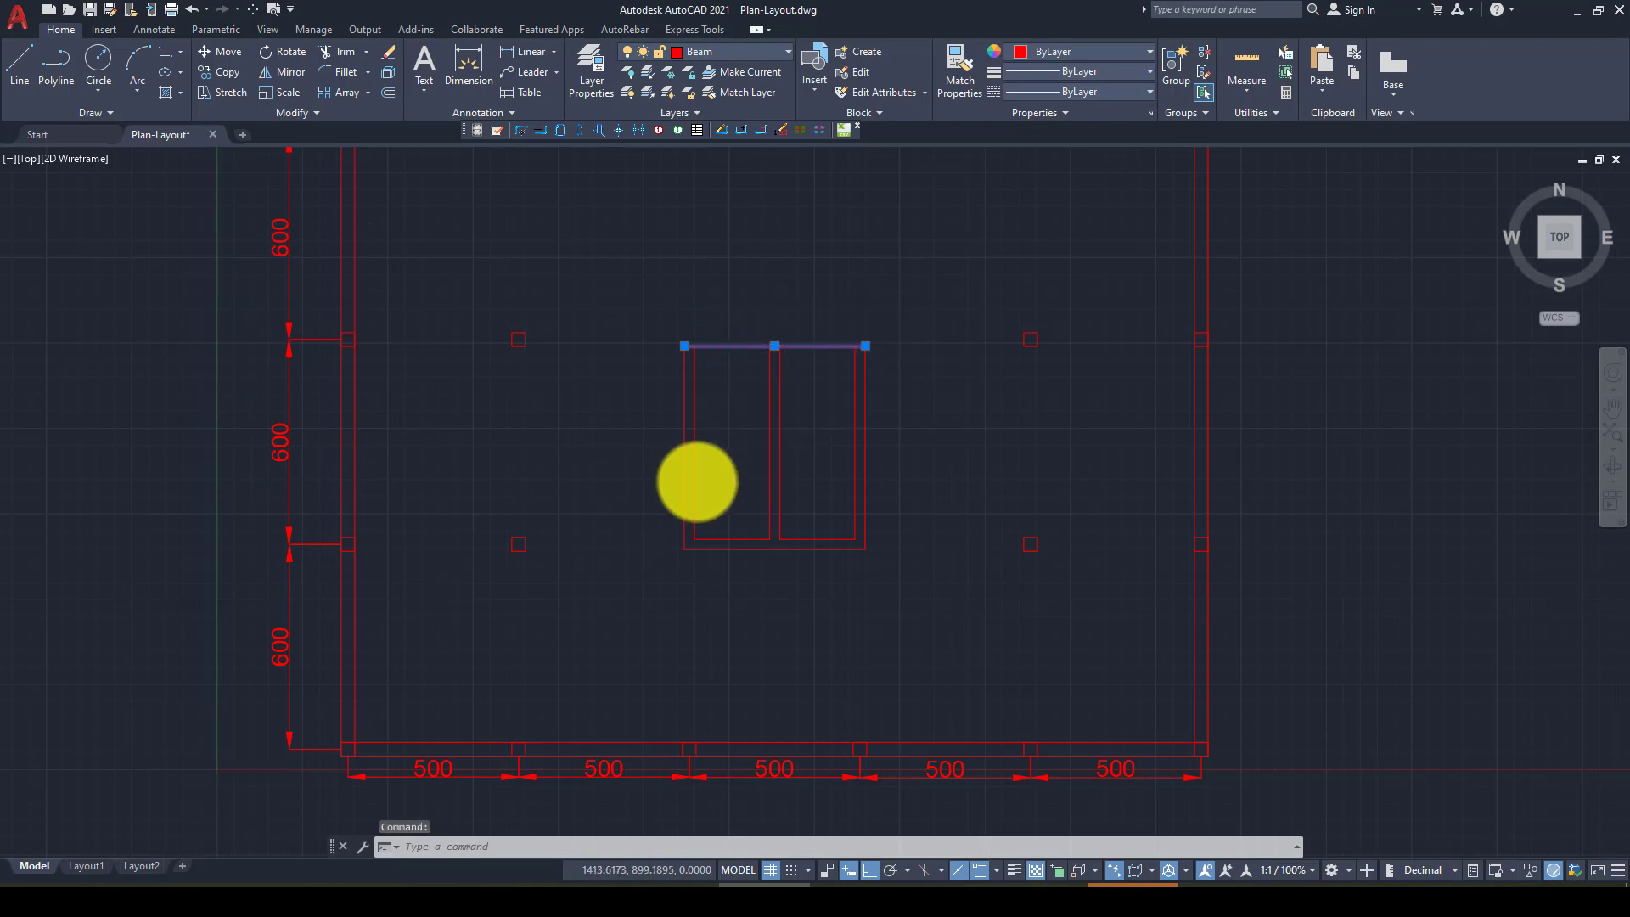
scroll(694, 481, "down", 3)
scroll(674, 607, "up", 2)
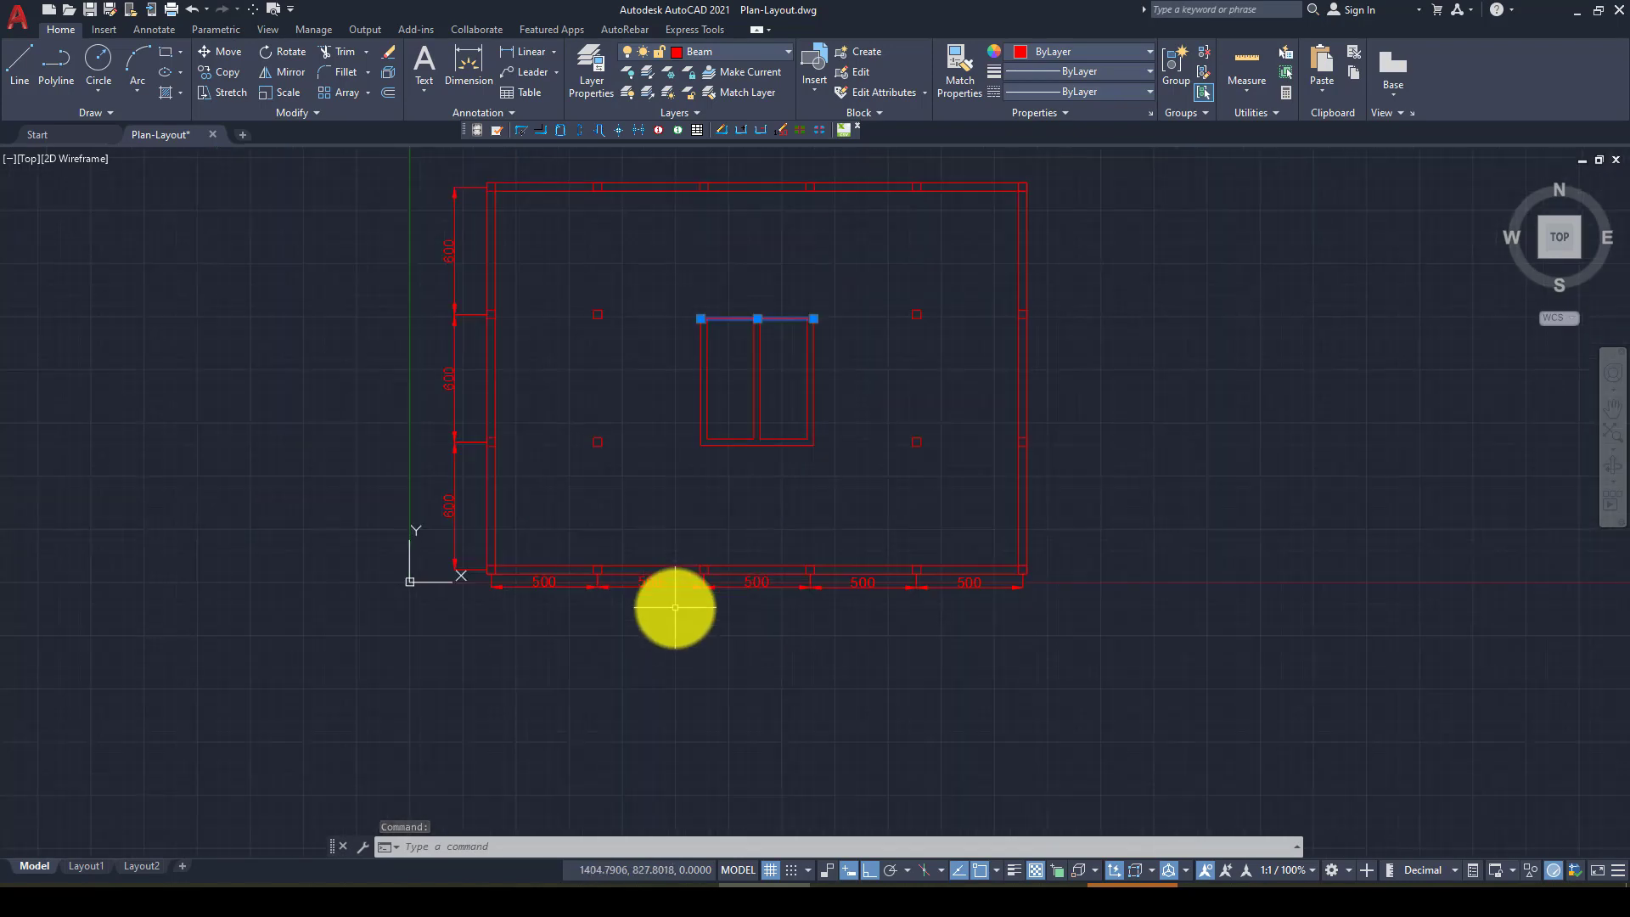
scroll(517, 677, "down", 2)
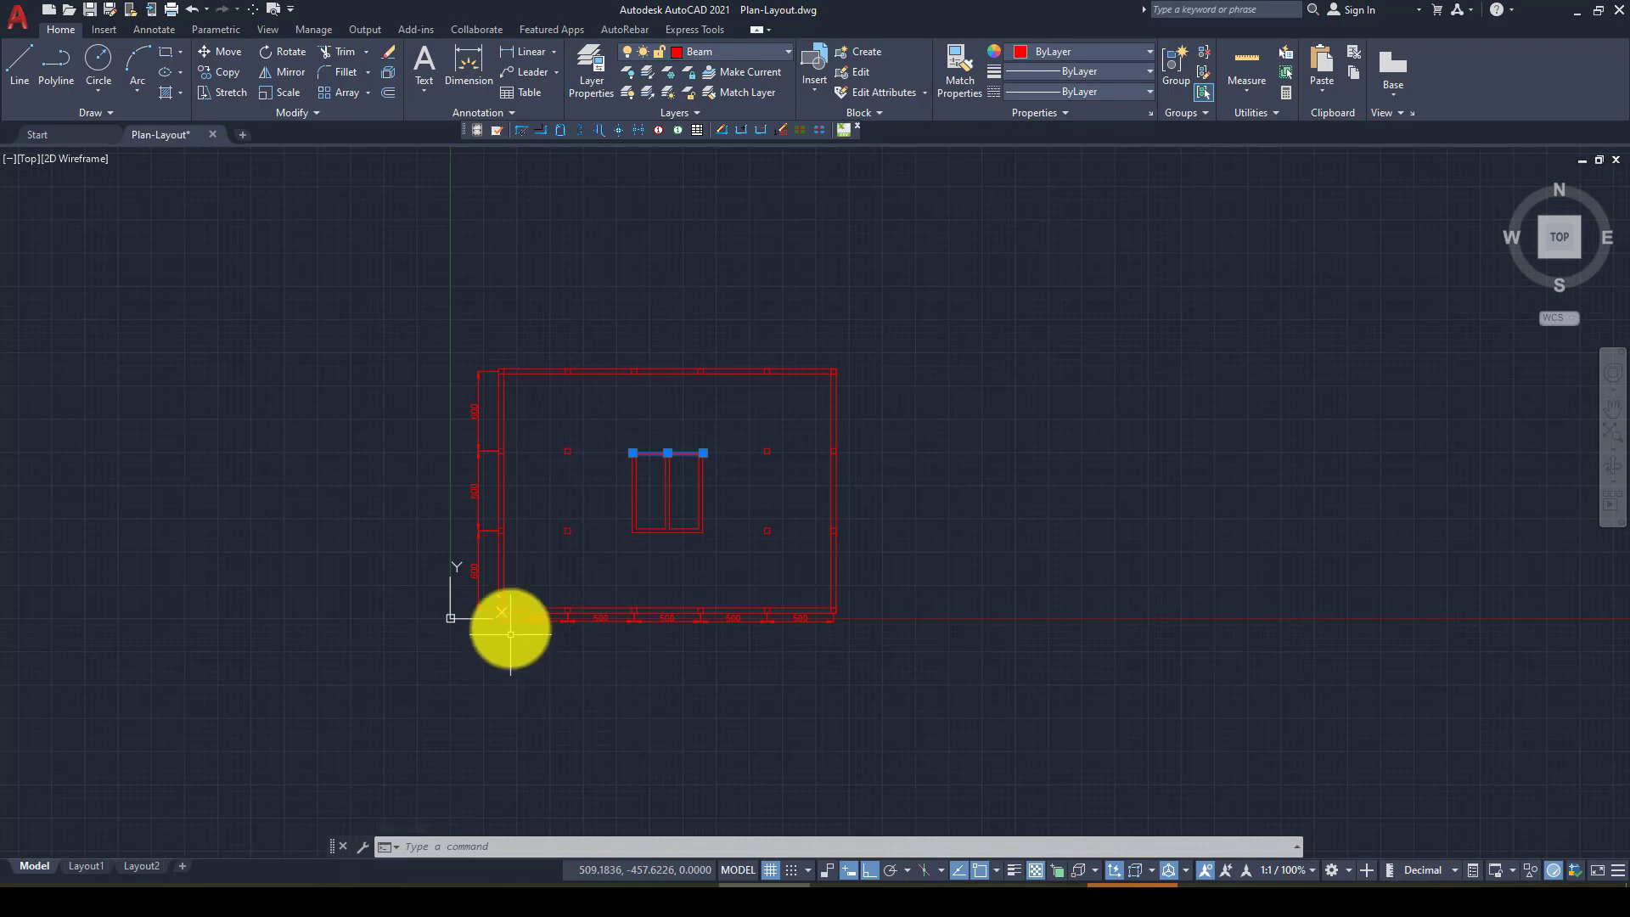
scroll(516, 586, "up", 2)
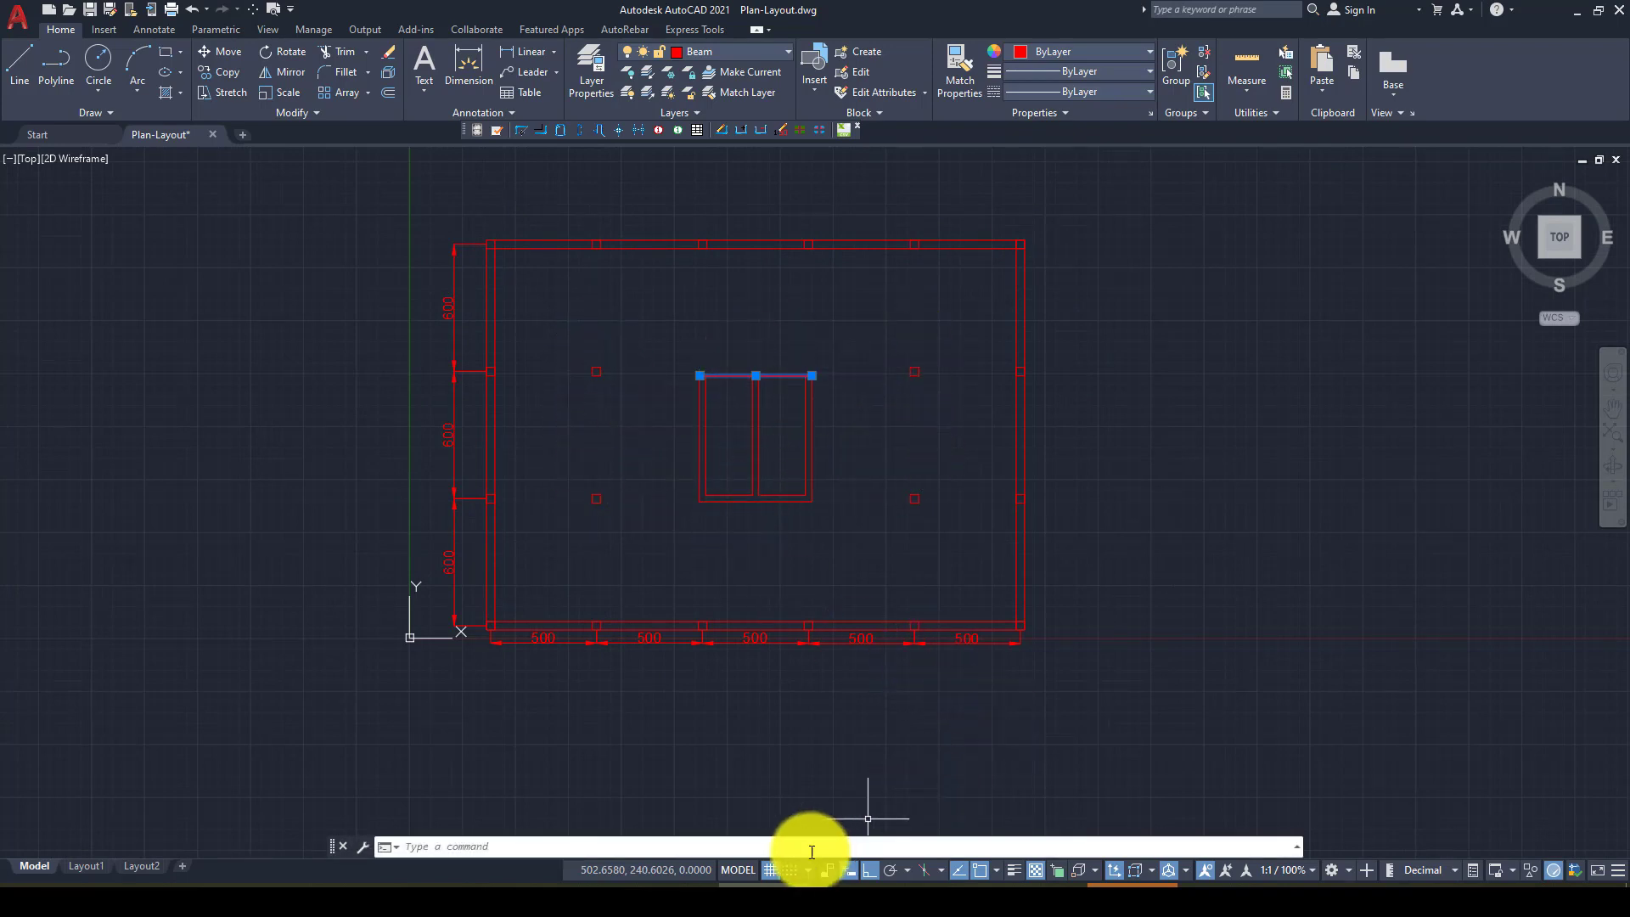
Step: Back in Word, highlight the FC=5000Psi concrete strength and Grad-60 steel grade lines
left_click(620, 882)
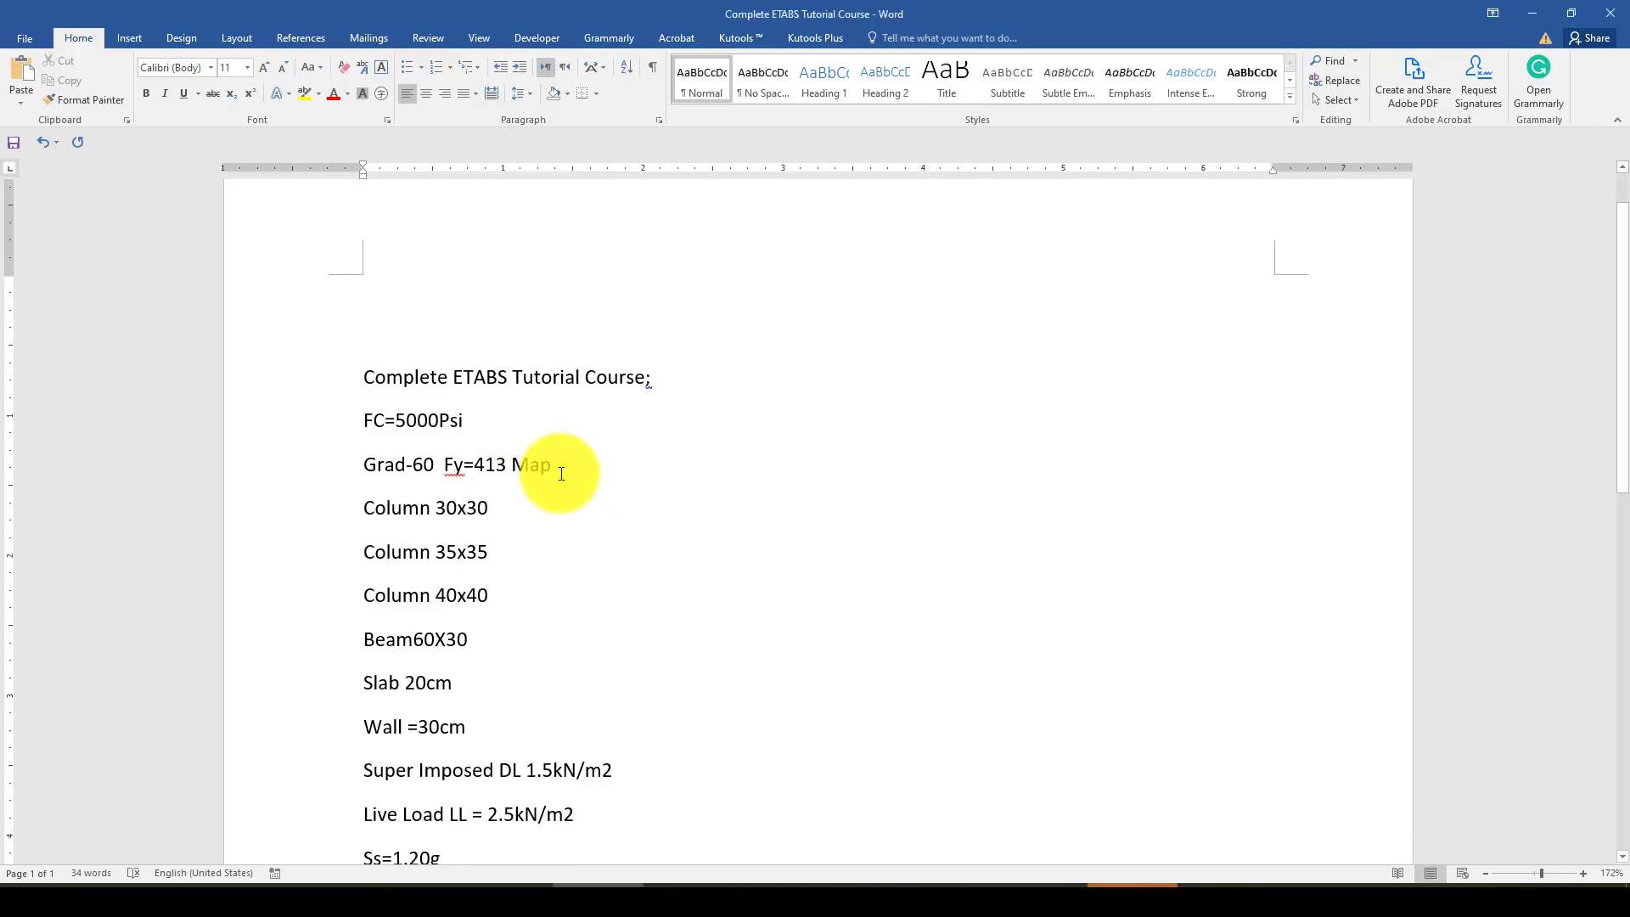
left_click_drag(363, 417, 452, 419)
left_click(466, 419)
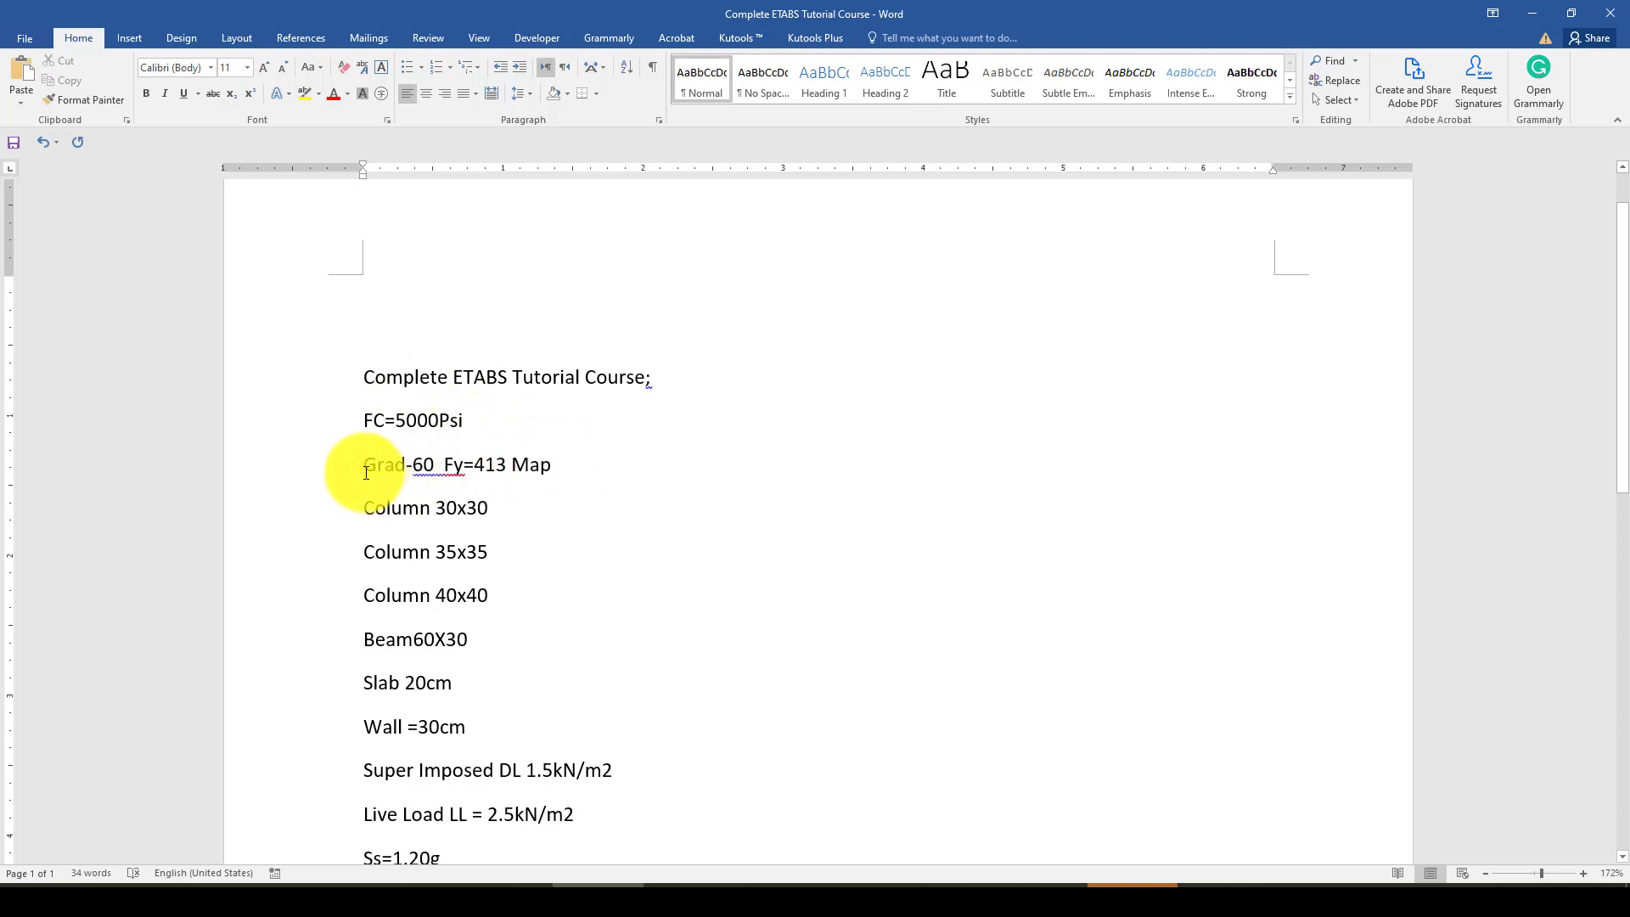
left_click_drag(361, 466, 547, 465)
left_click(485, 464)
left_click(425, 518)
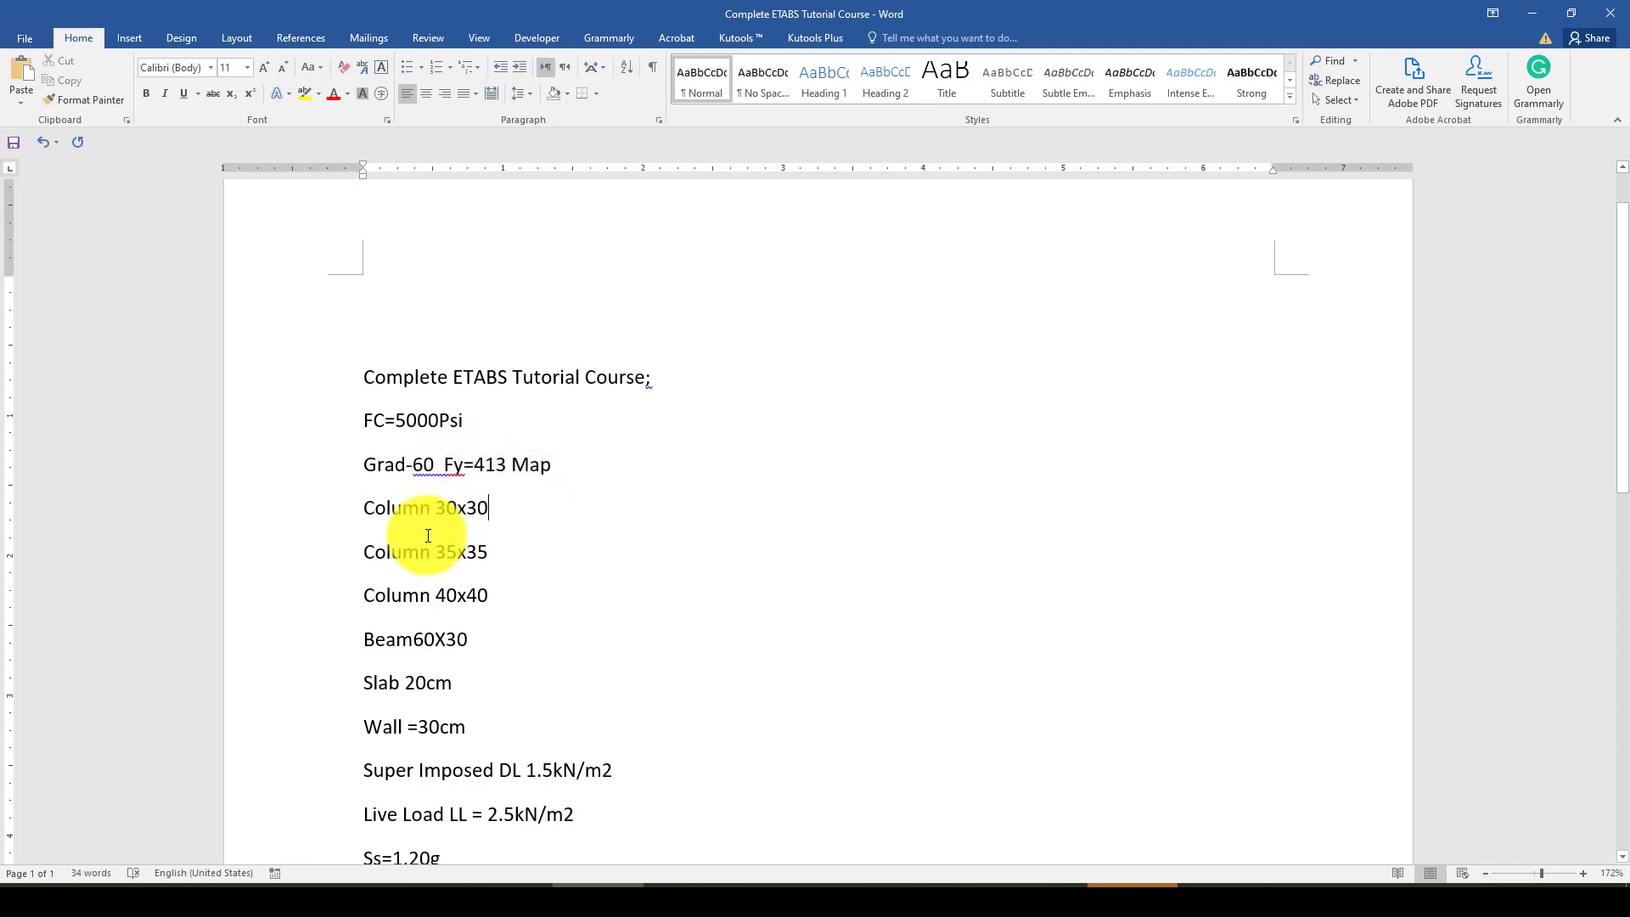
scroll(401, 546, "down", 2)
Step: Review the section sizes: columns 40x40, 35x35, 30x30, beam 60X30, slab 20cm, wall 30cm
left_click_drag(478, 473, 385, 458)
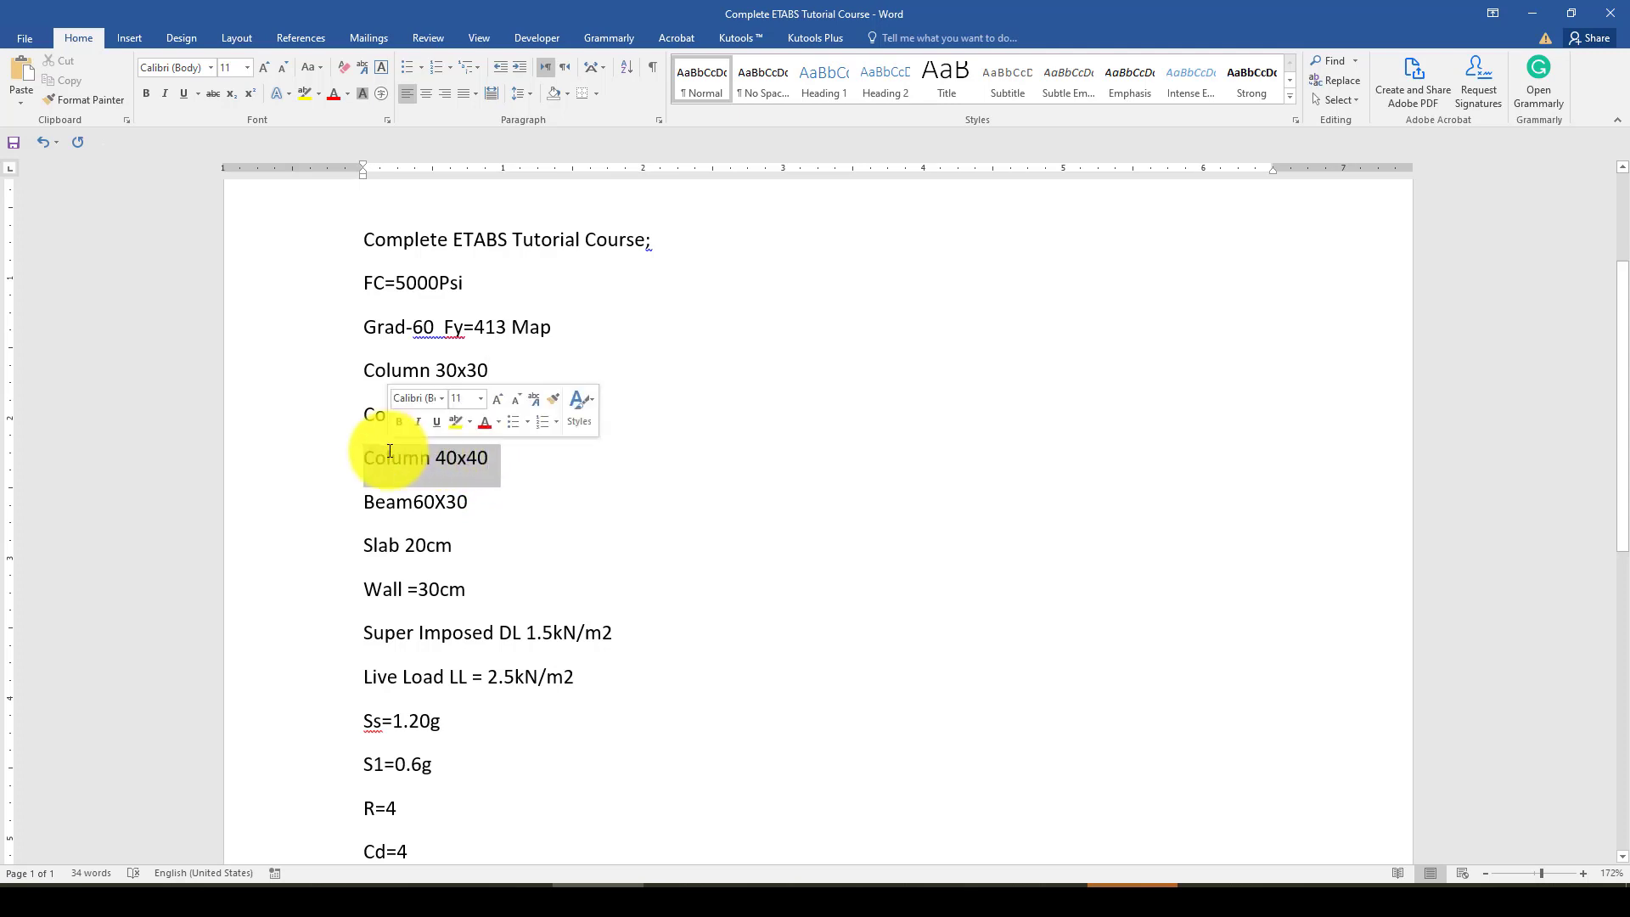
left_click(490, 461)
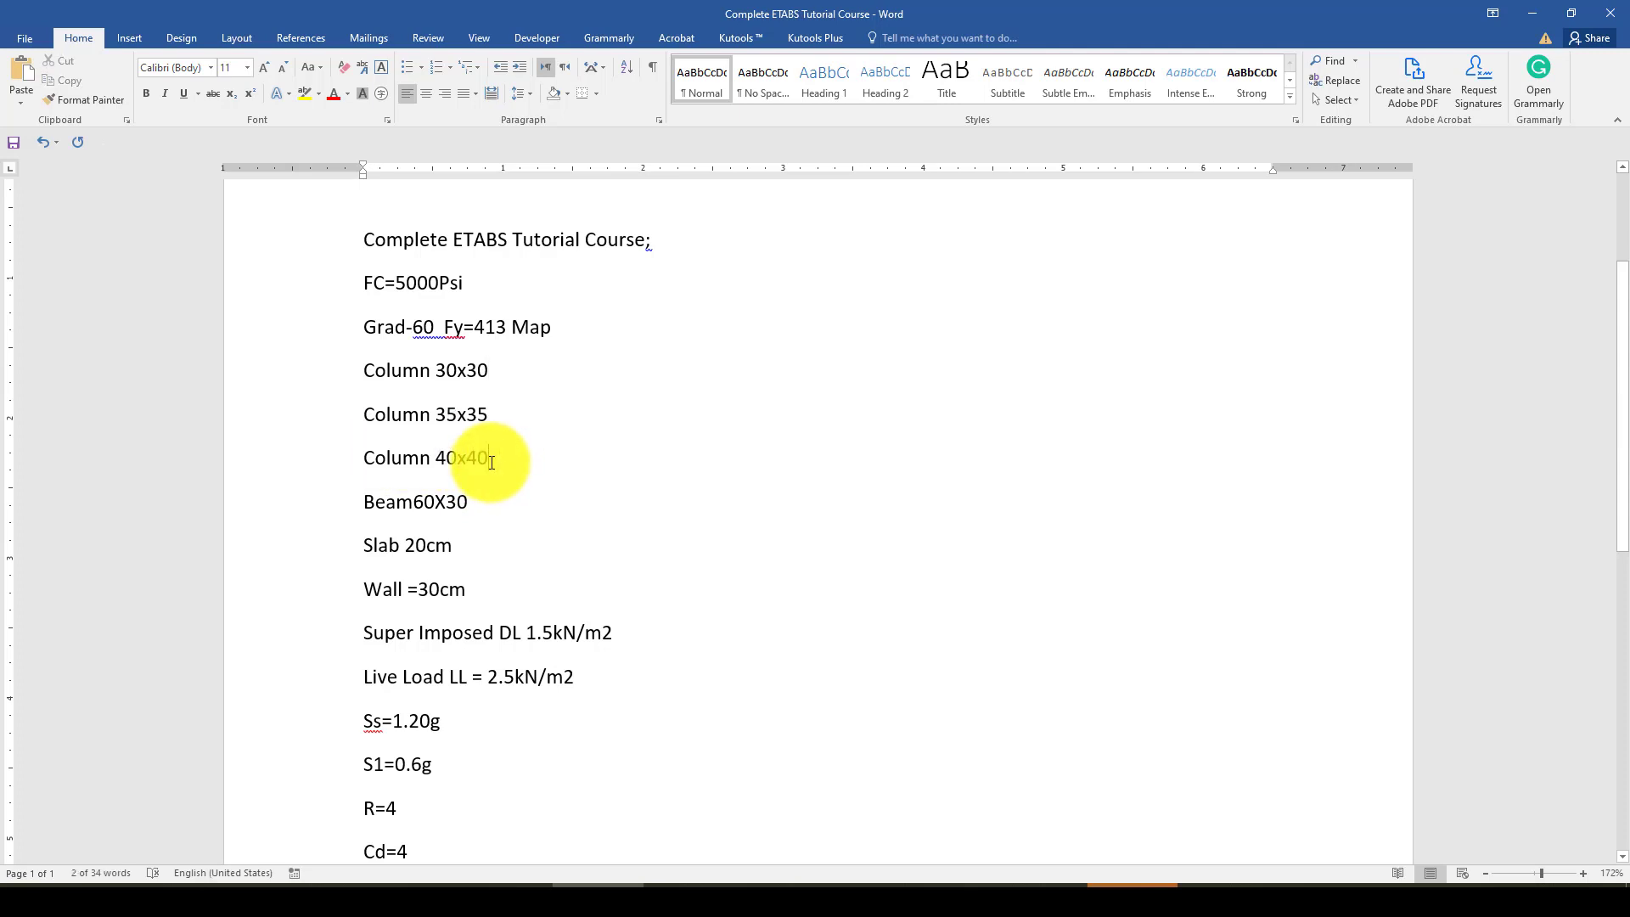
left_click(435, 456)
left_click_drag(461, 453, 456, 456)
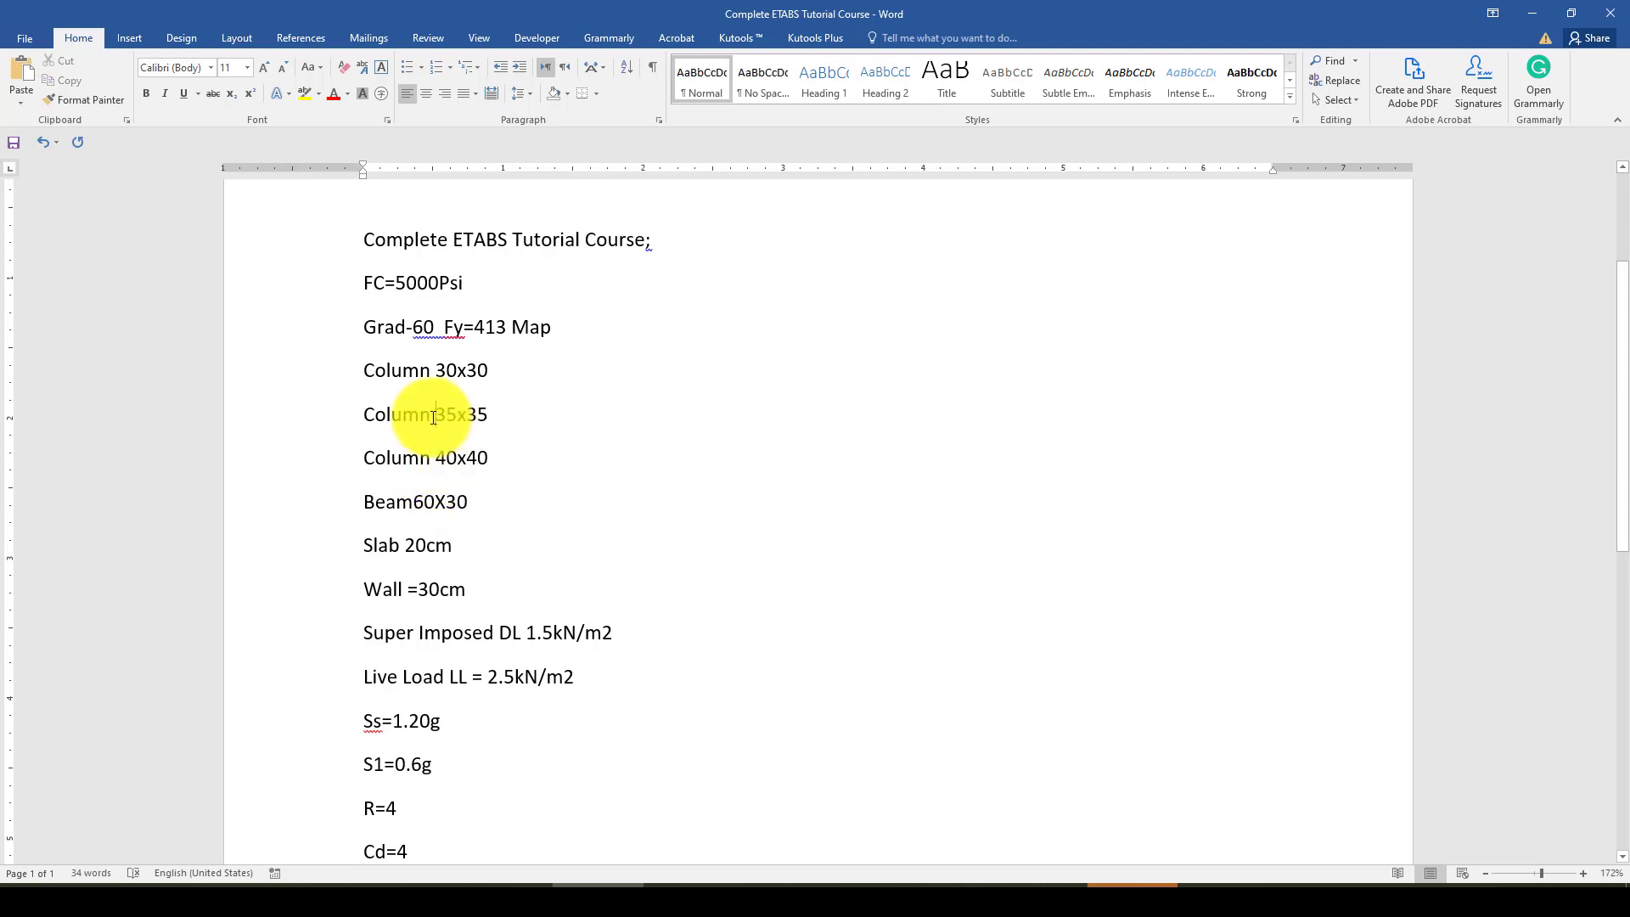
left_click_drag(454, 414, 456, 414)
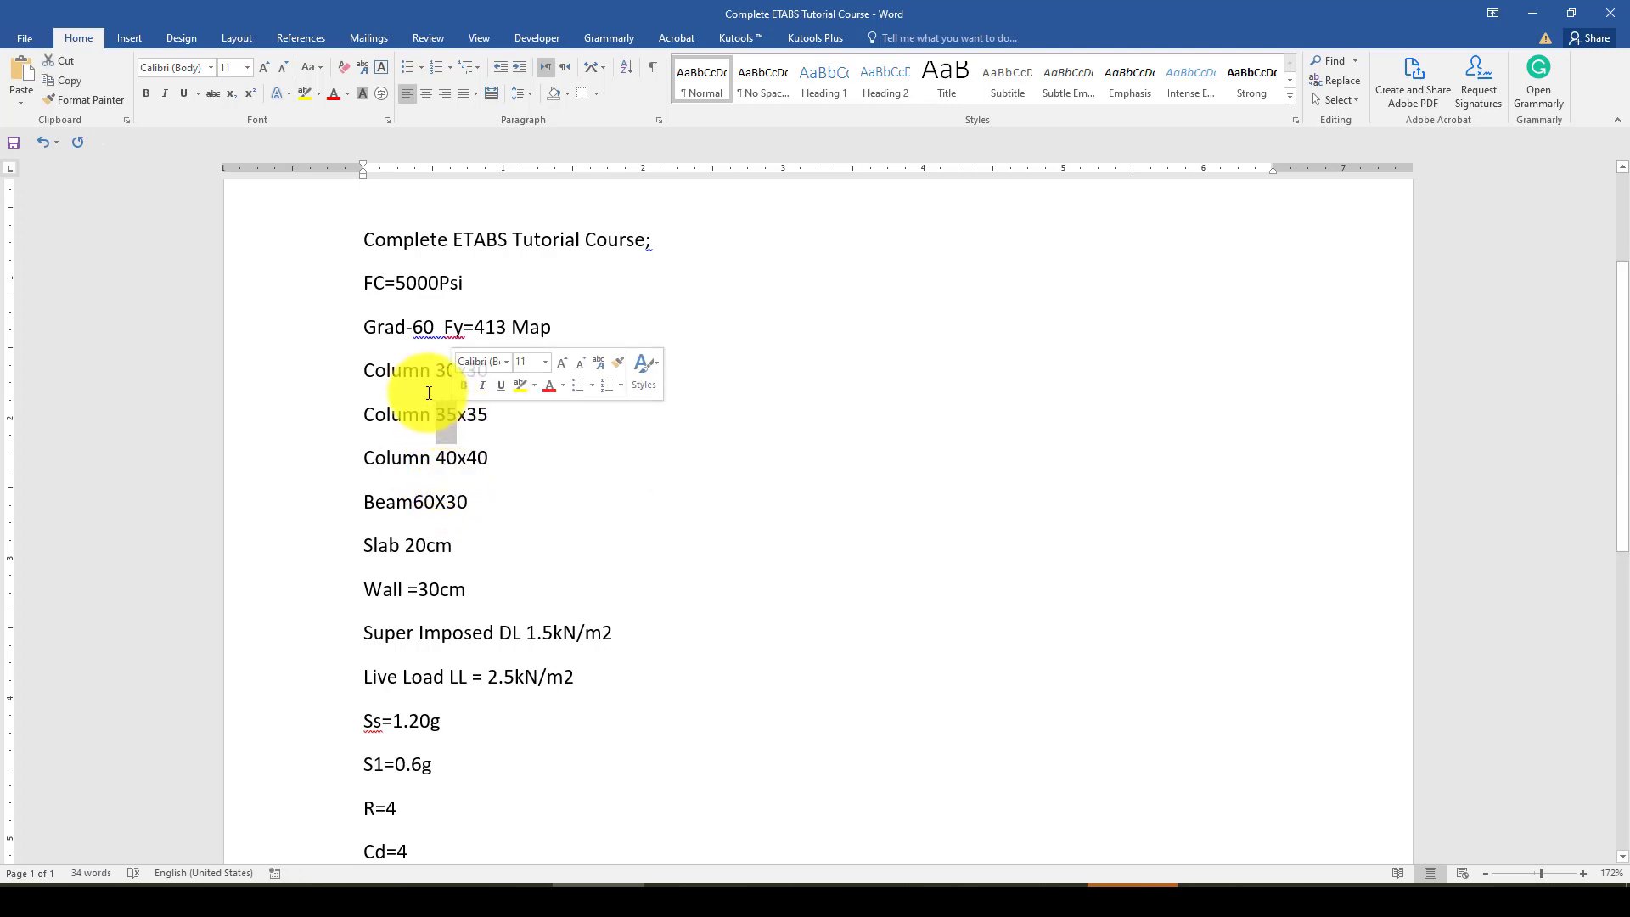
left_click(437, 371)
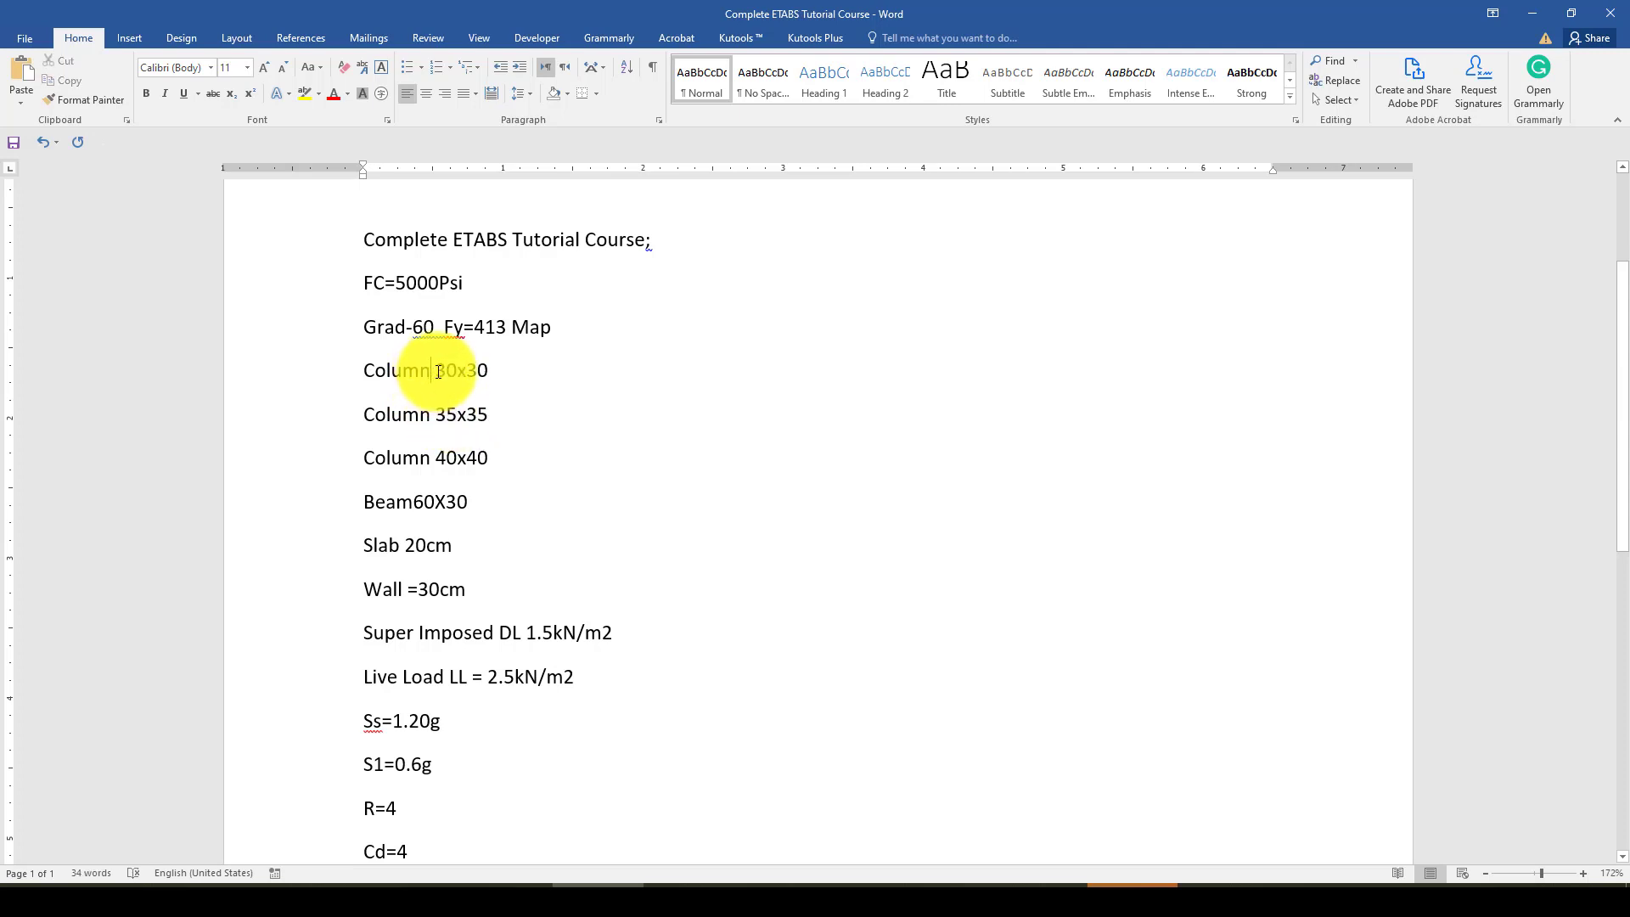
left_click_drag(456, 377, 450, 377)
left_click(433, 373)
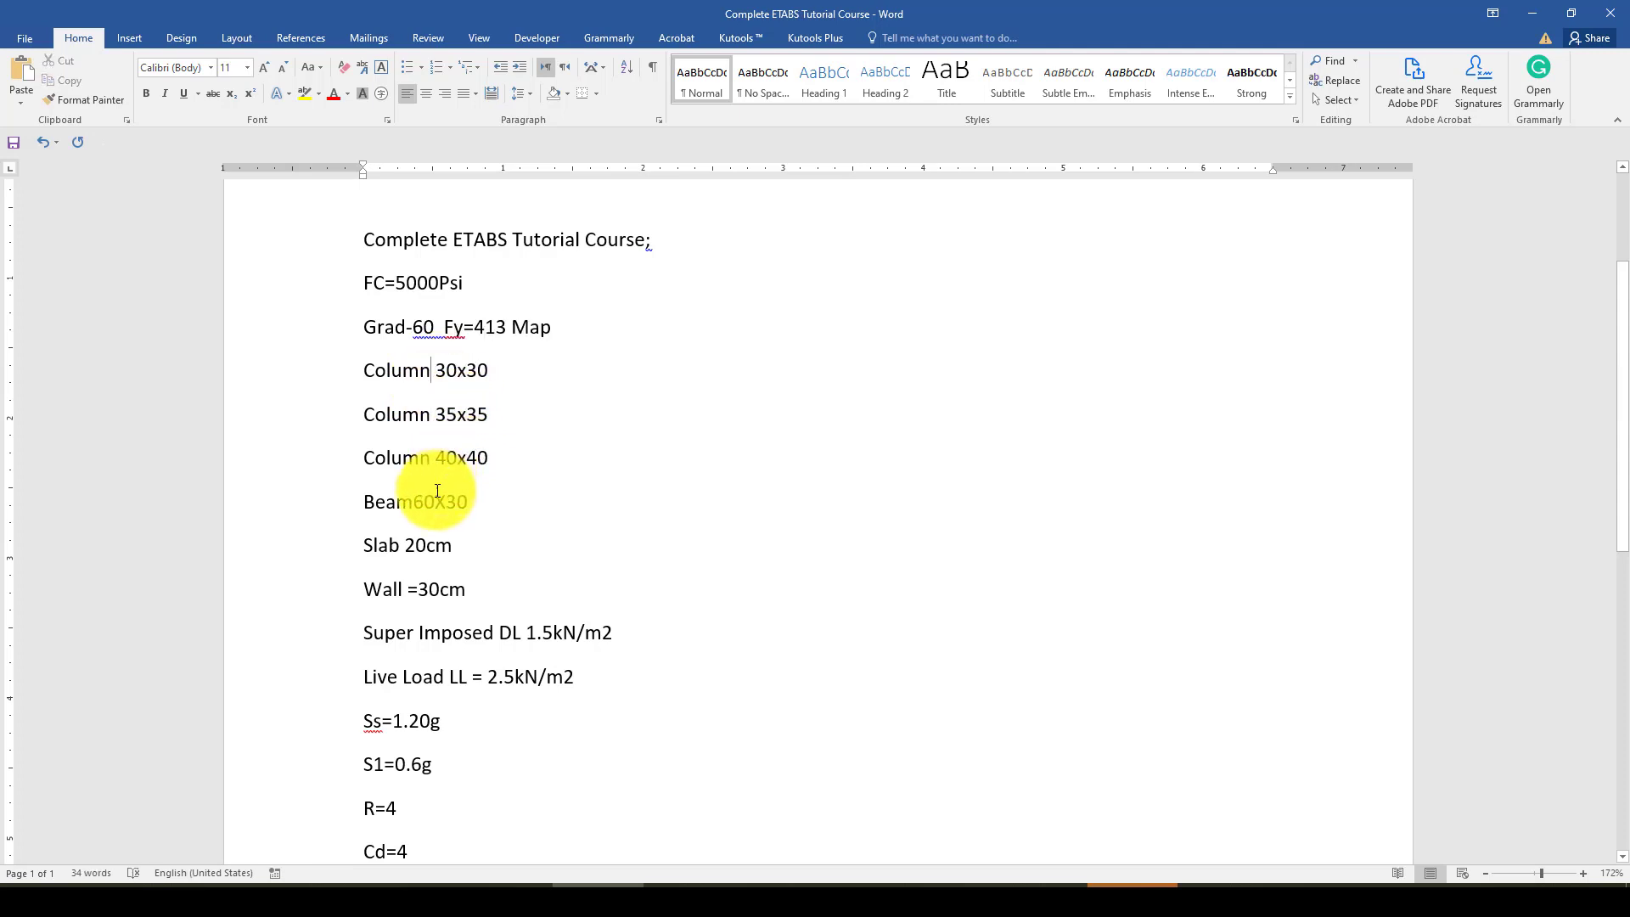
left_click_drag(468, 503, 370, 499)
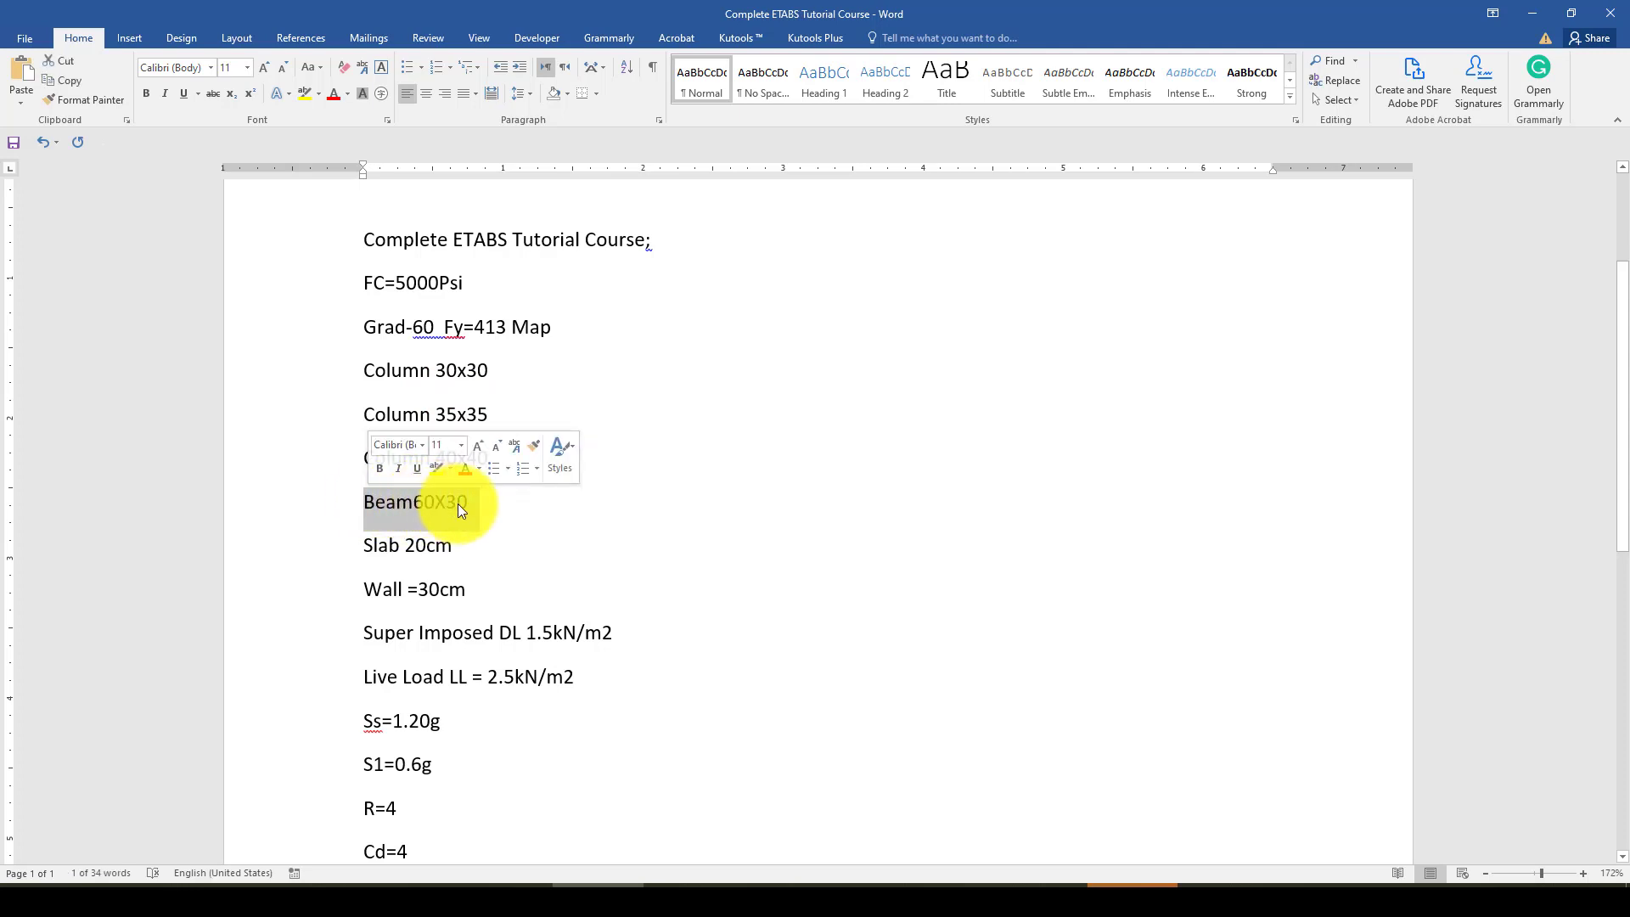
left_click(457, 502)
left_click_drag(449, 548, 364, 545)
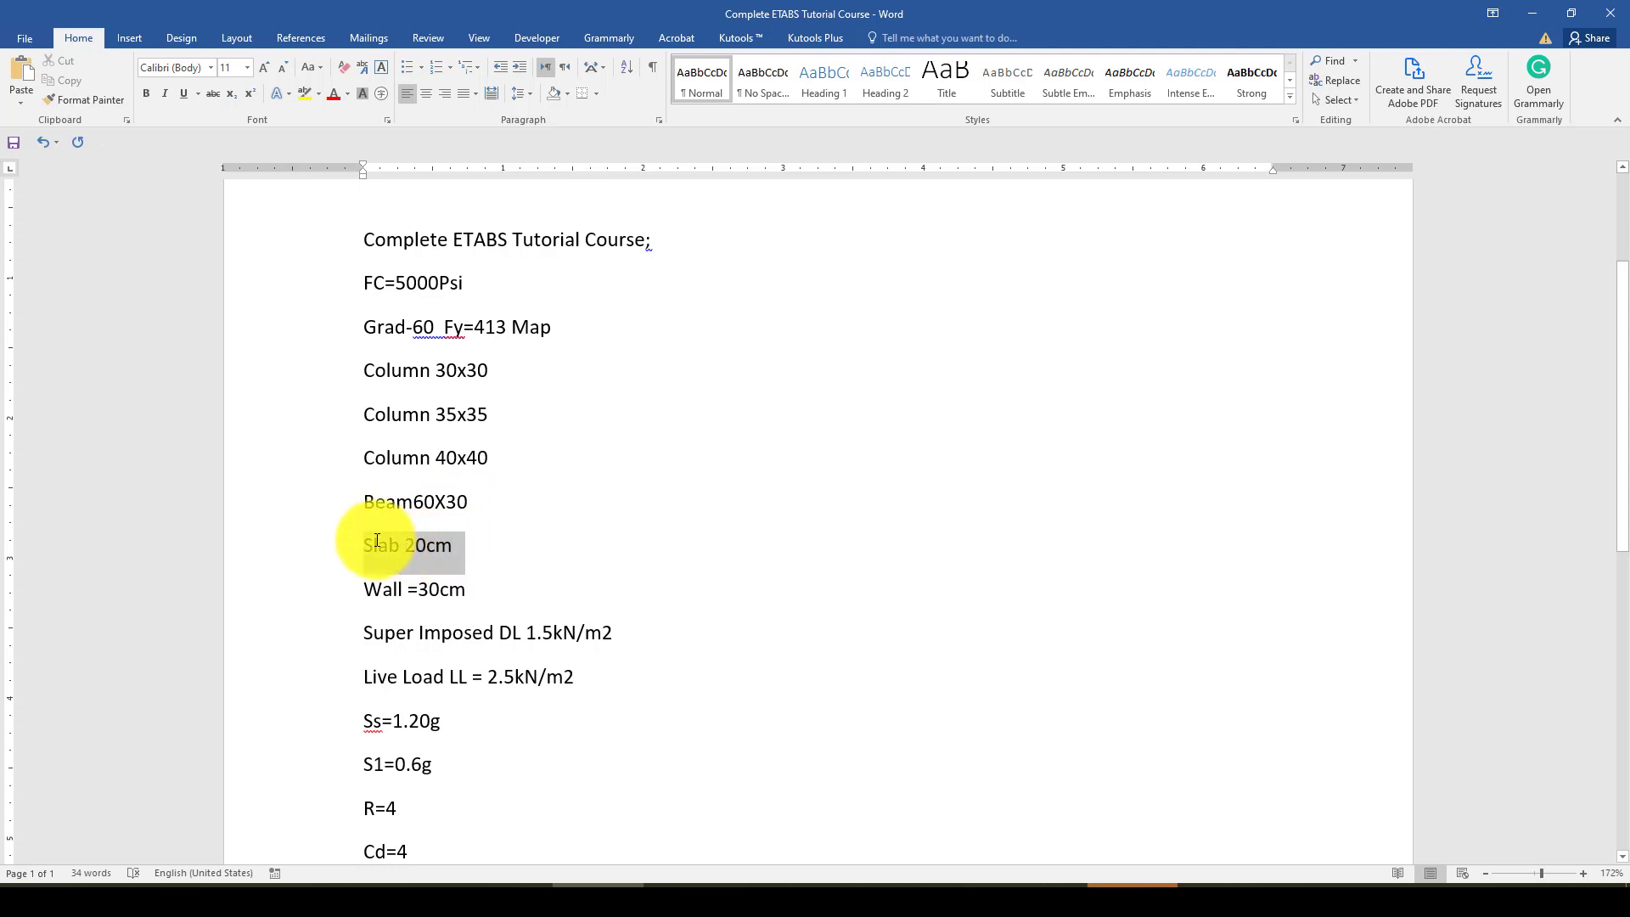
left_click_drag(472, 589, 375, 589)
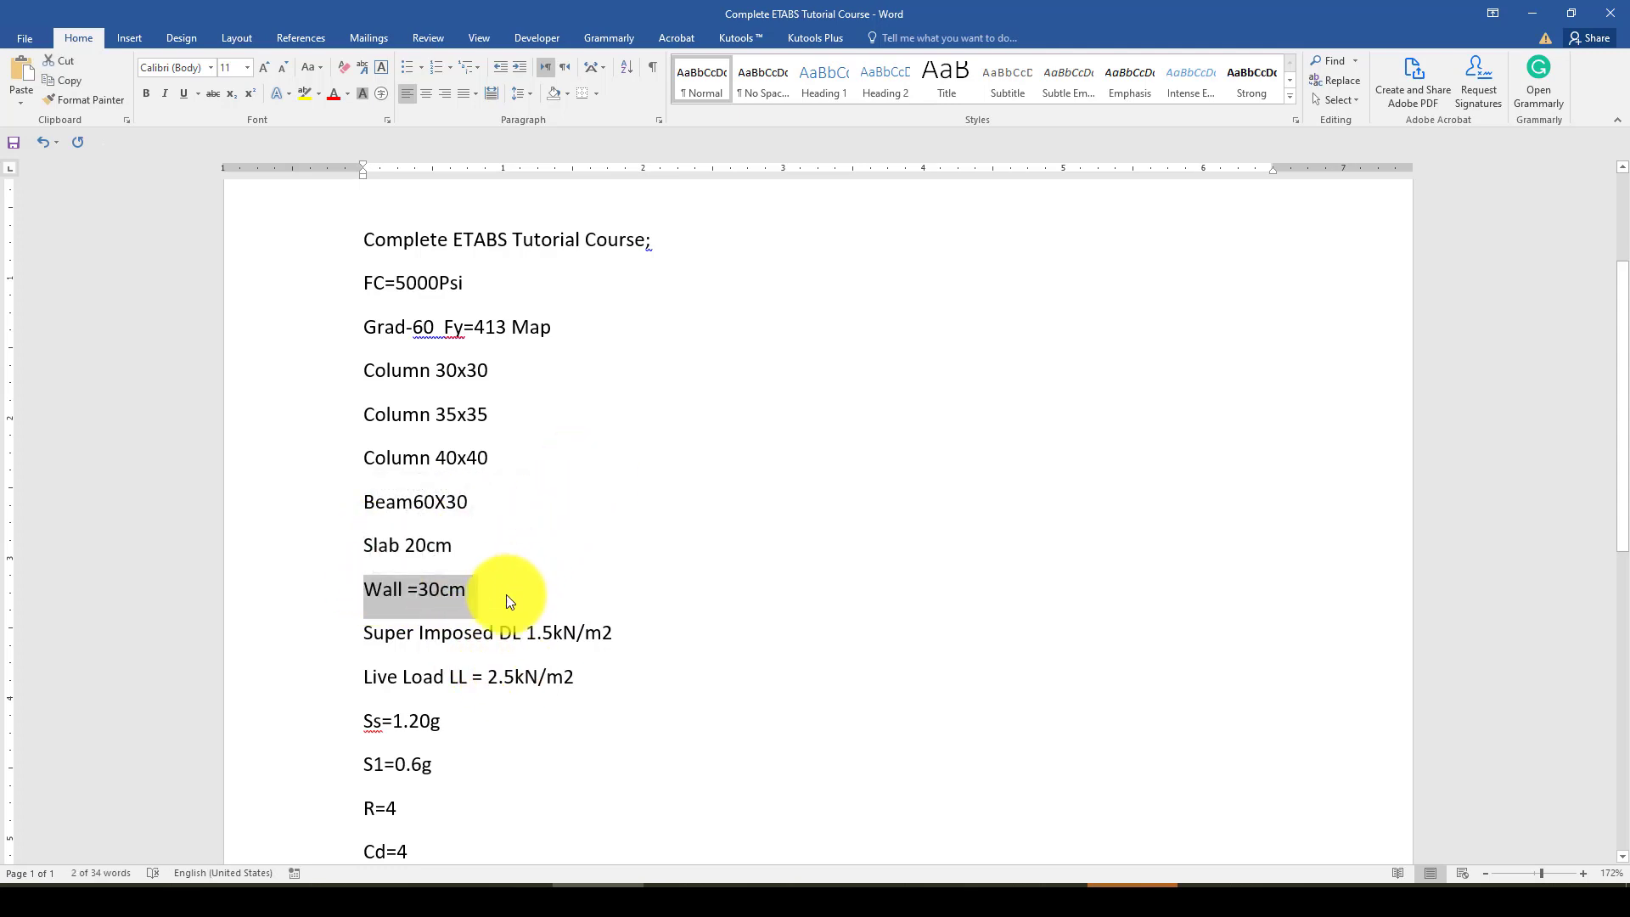
left_click(415, 603)
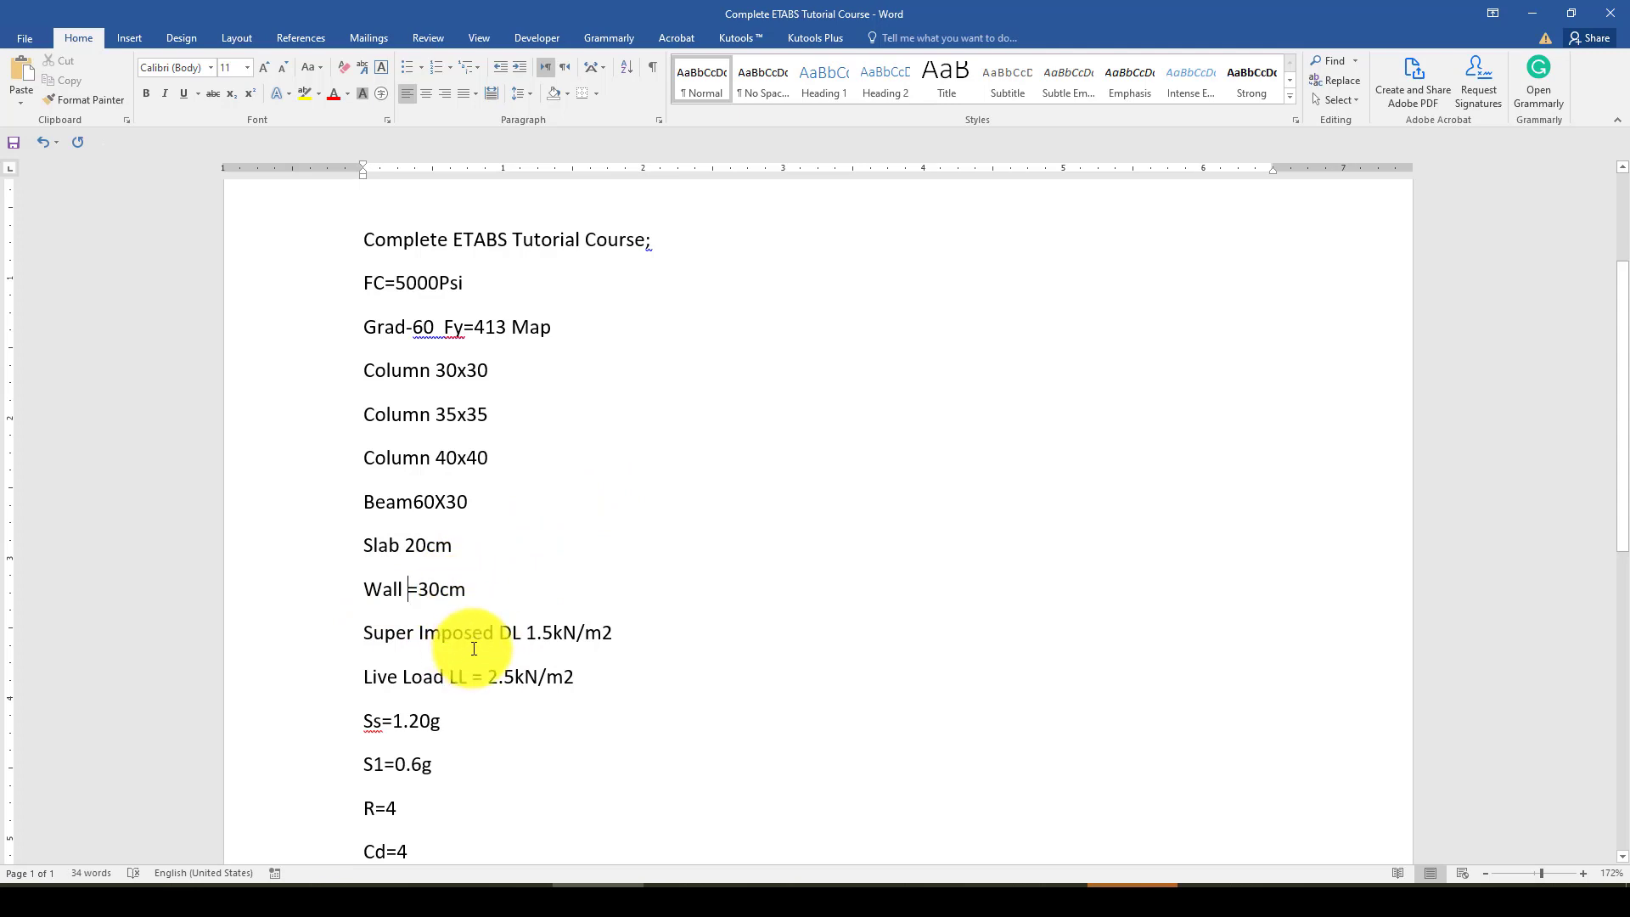
Step: Review the load lines: Super Imposed load, Live Load LL = 2.5kN/m2 and Ss=1.20g
scroll(466, 624, "down", 2)
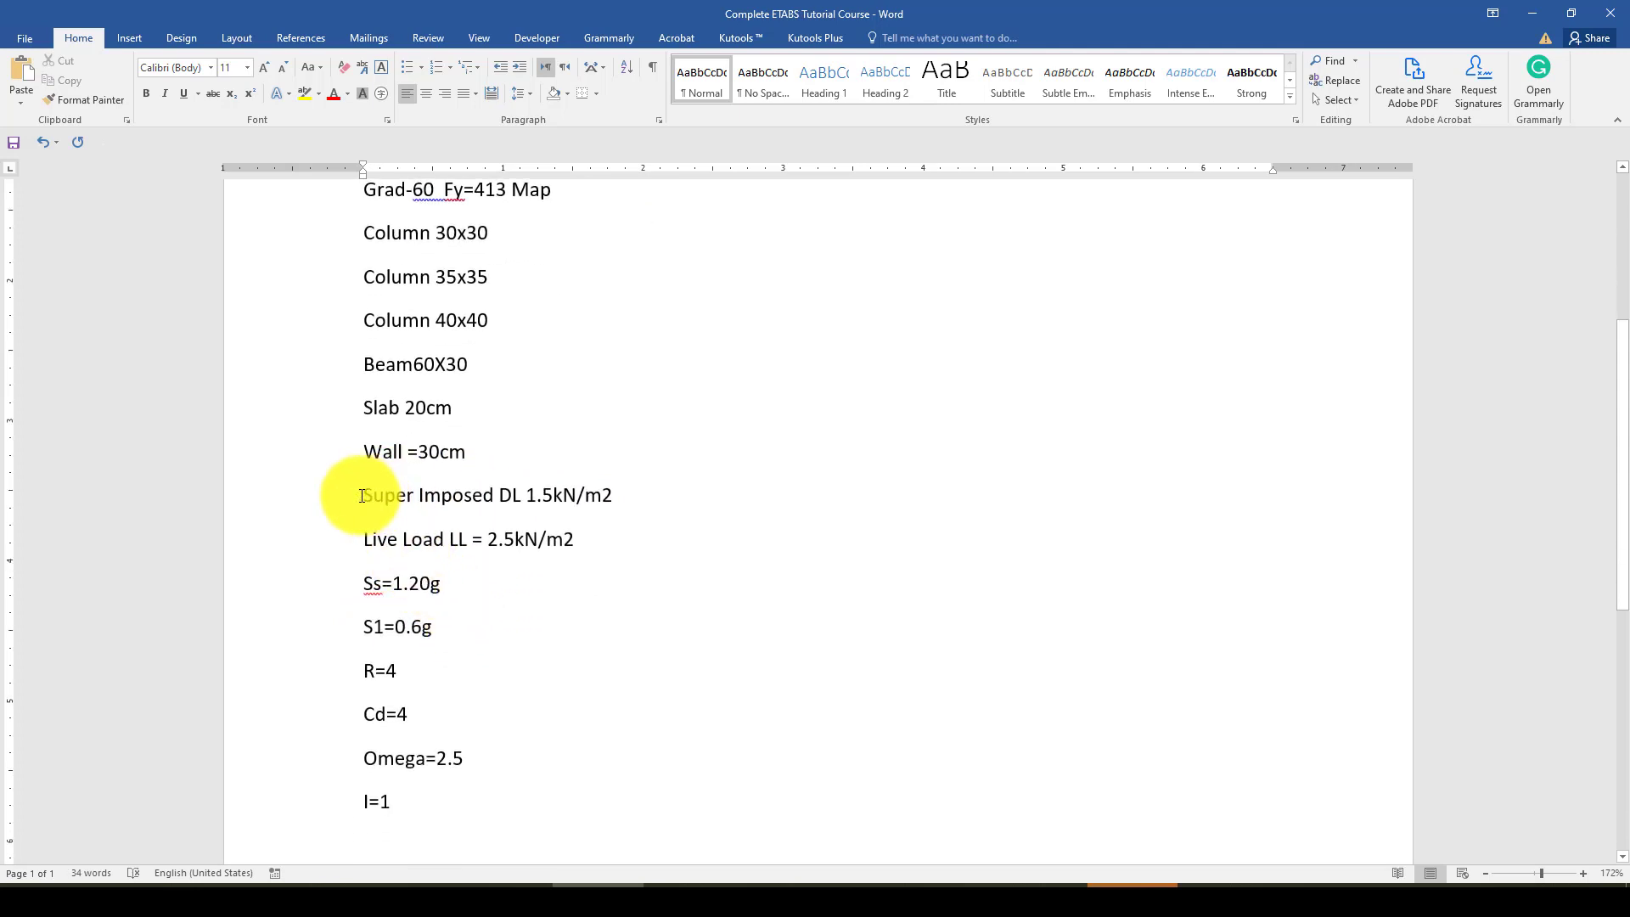
left_click_drag(374, 495, 513, 501)
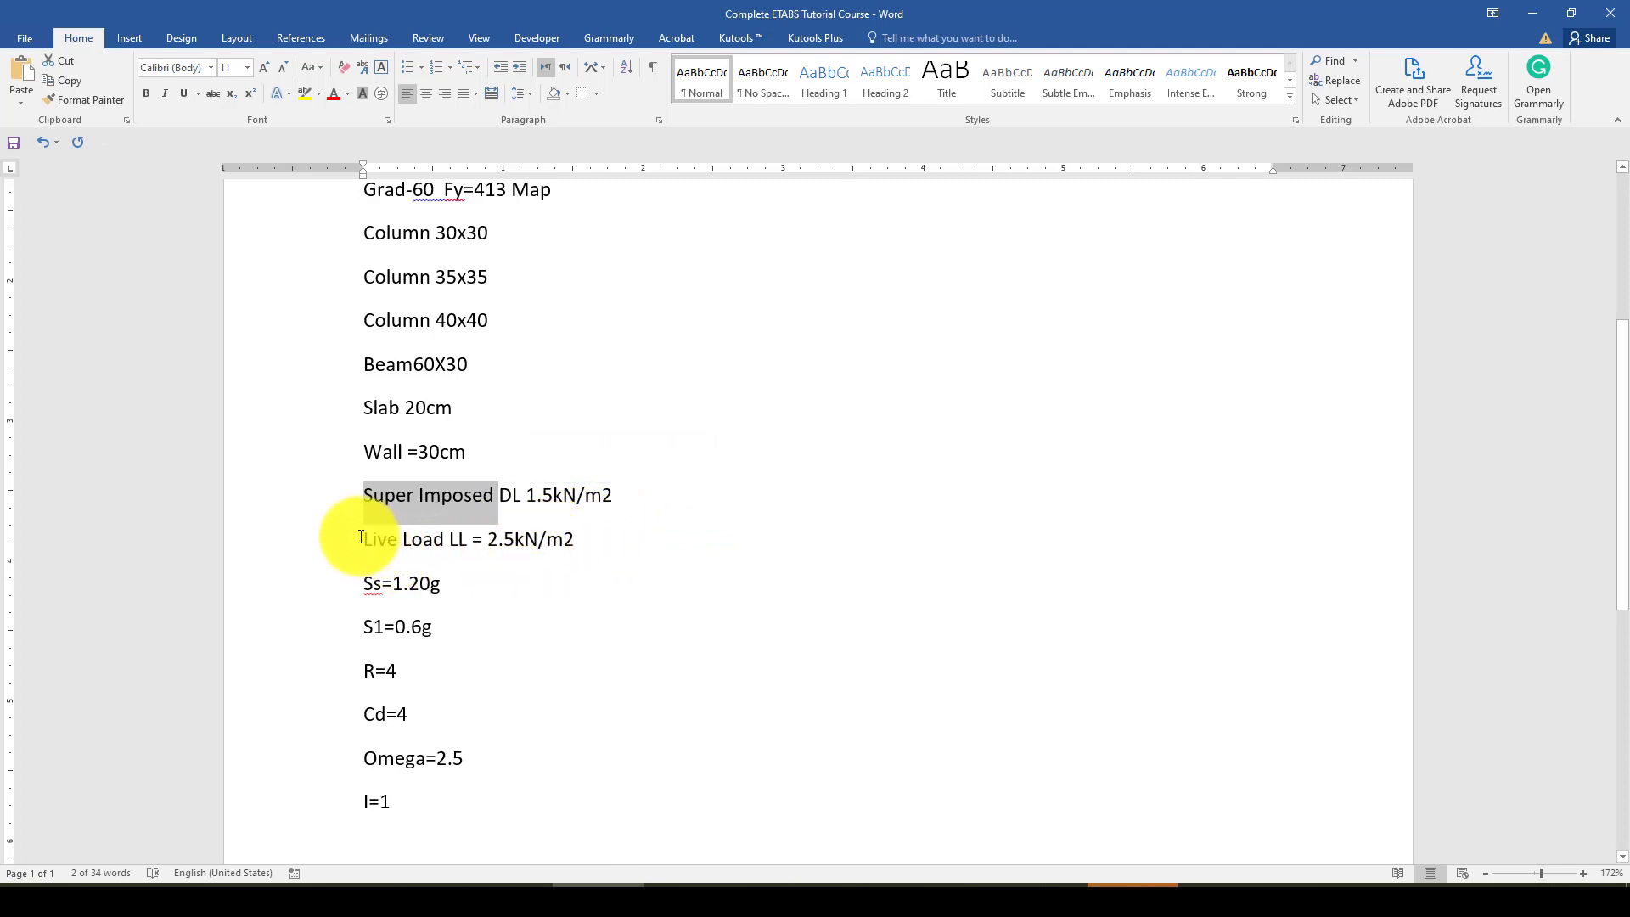
mouse_move(361, 537)
left_mouse_down()
mouse_move(575, 536)
mouse_move(374, 538)
left_mouse_up()
left_click(509, 538)
left_click(438, 586)
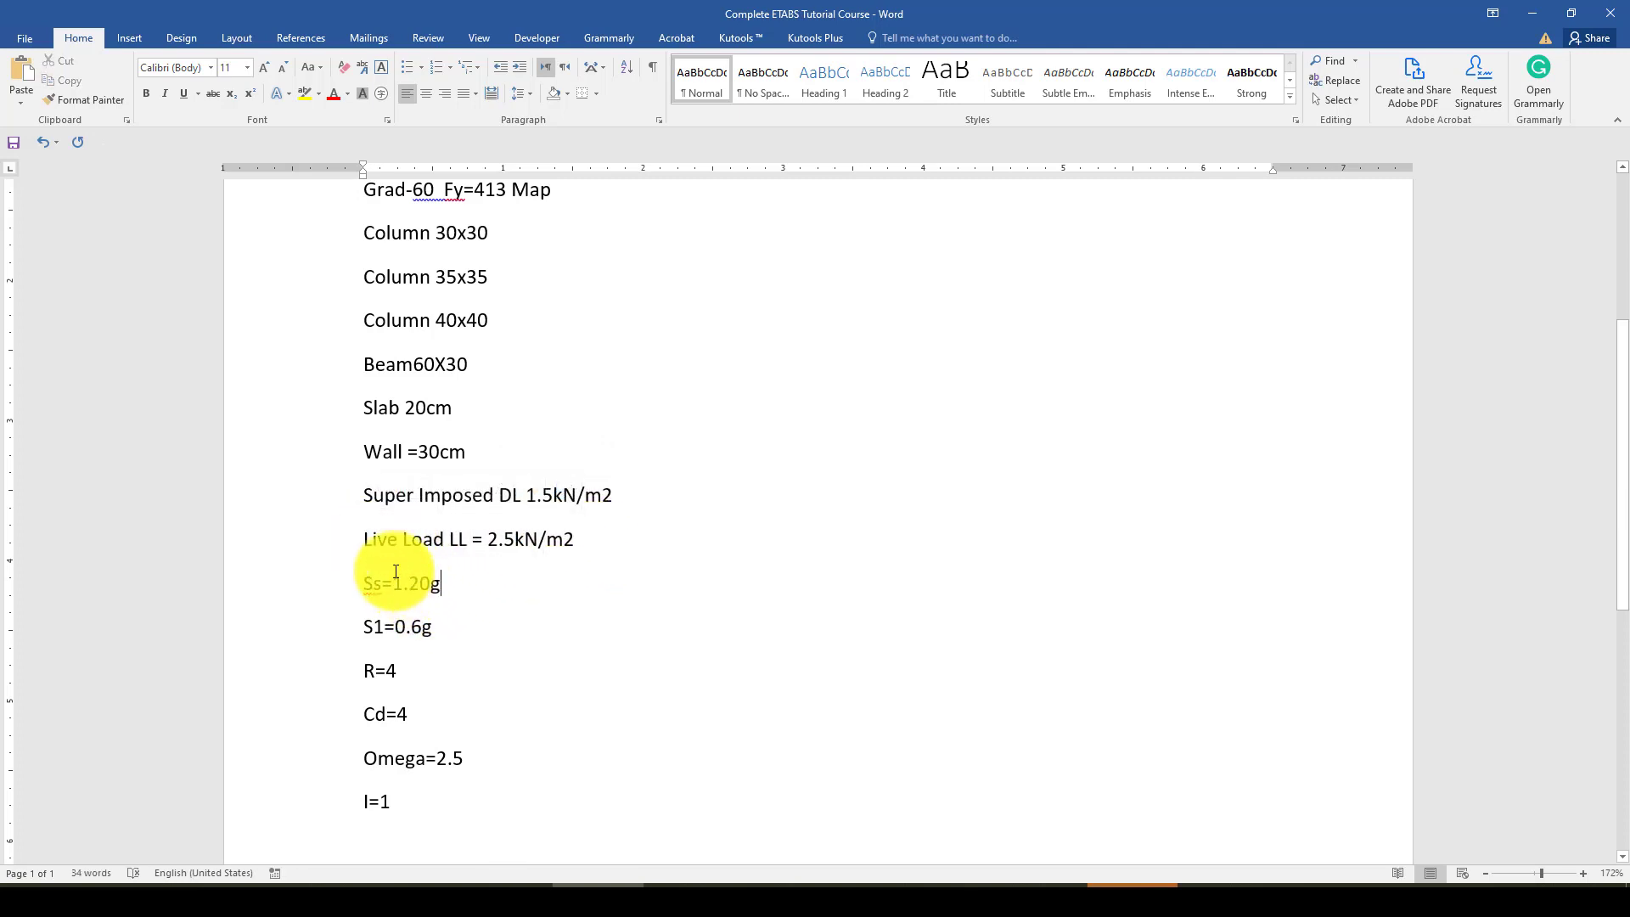
Step: Add an 'EX' line below Live Load and go over the Ss=1.20g and S1=0.6g values
left_click(579, 546)
key("Return")
type("EX")
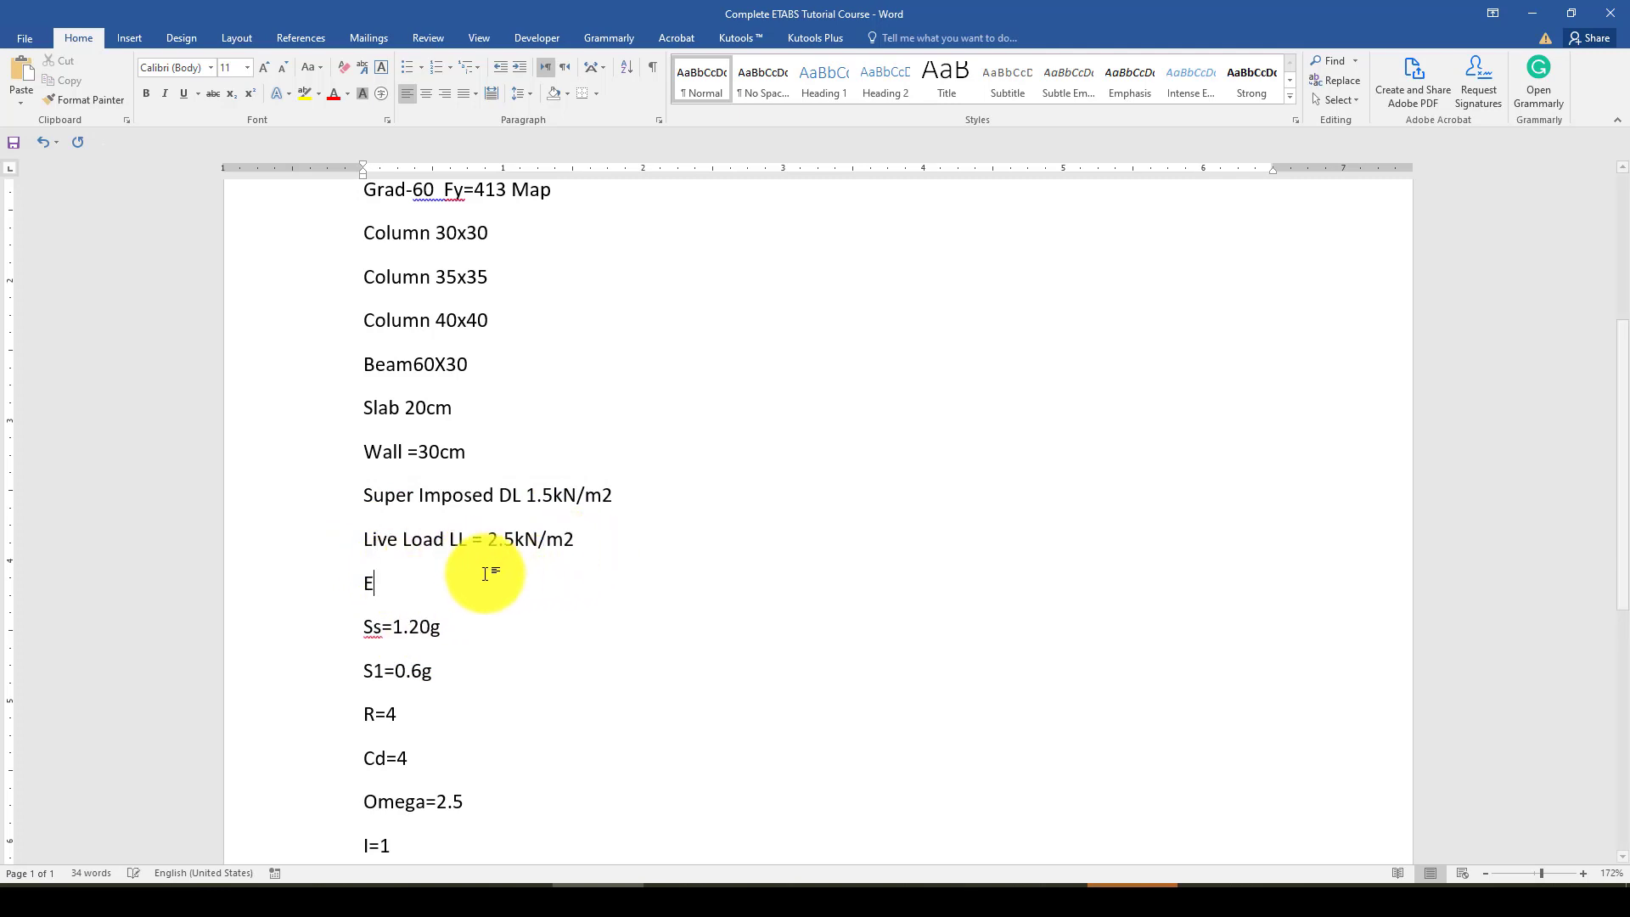
left_click(440, 626)
scroll(454, 611, "down", 3)
scroll(453, 610, "down", 1)
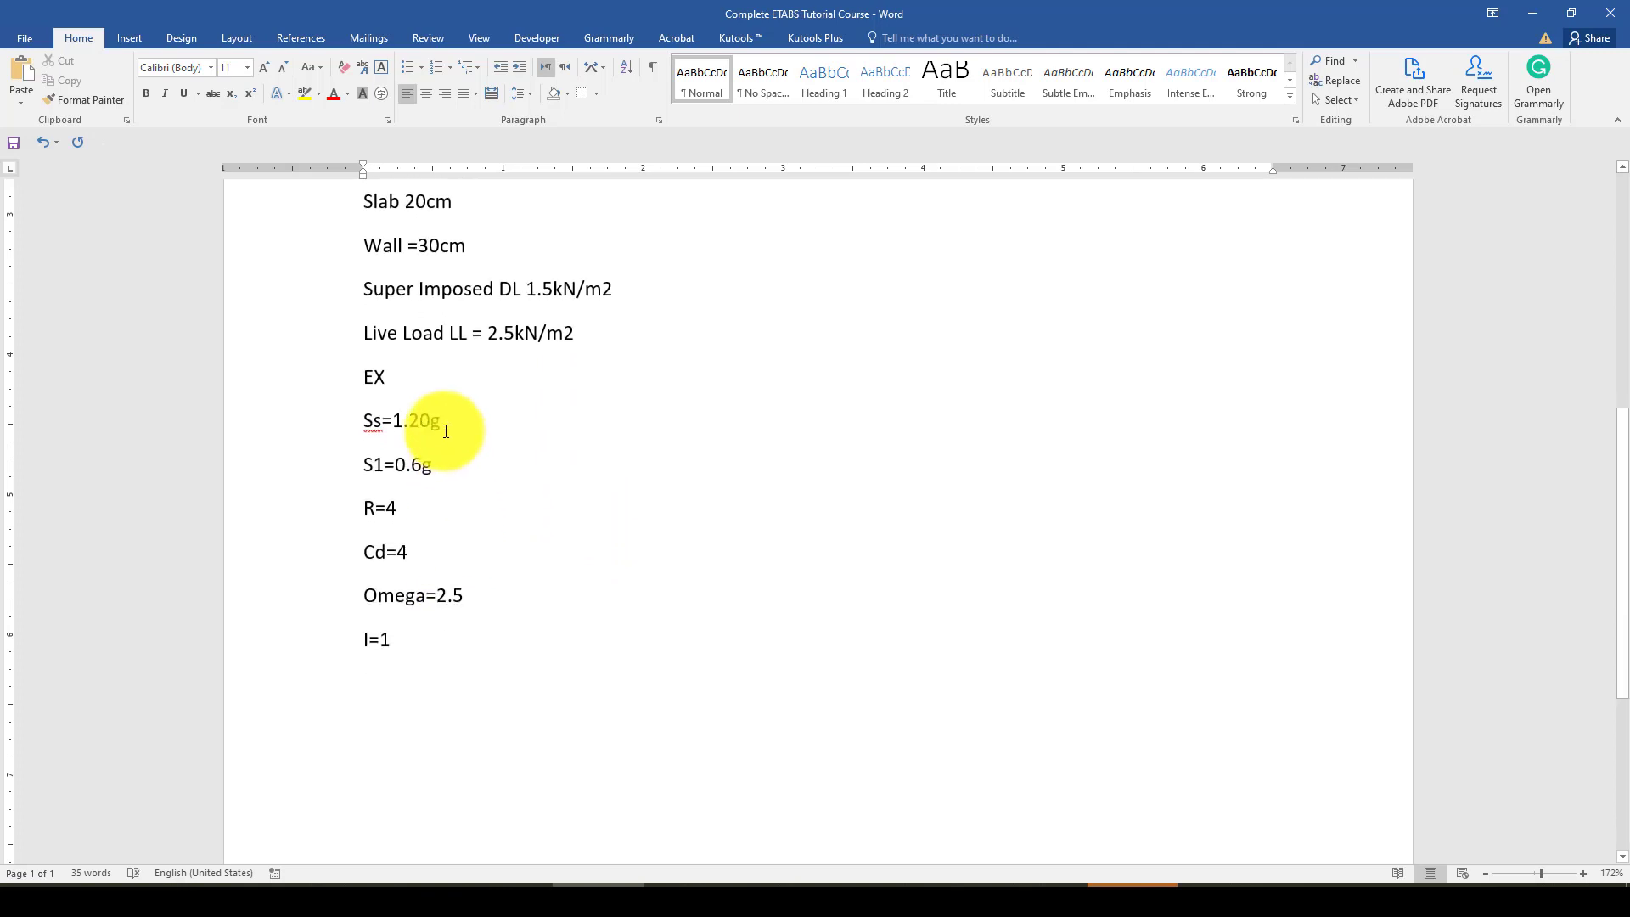
left_click_drag(436, 424, 421, 470)
left_click(439, 472)
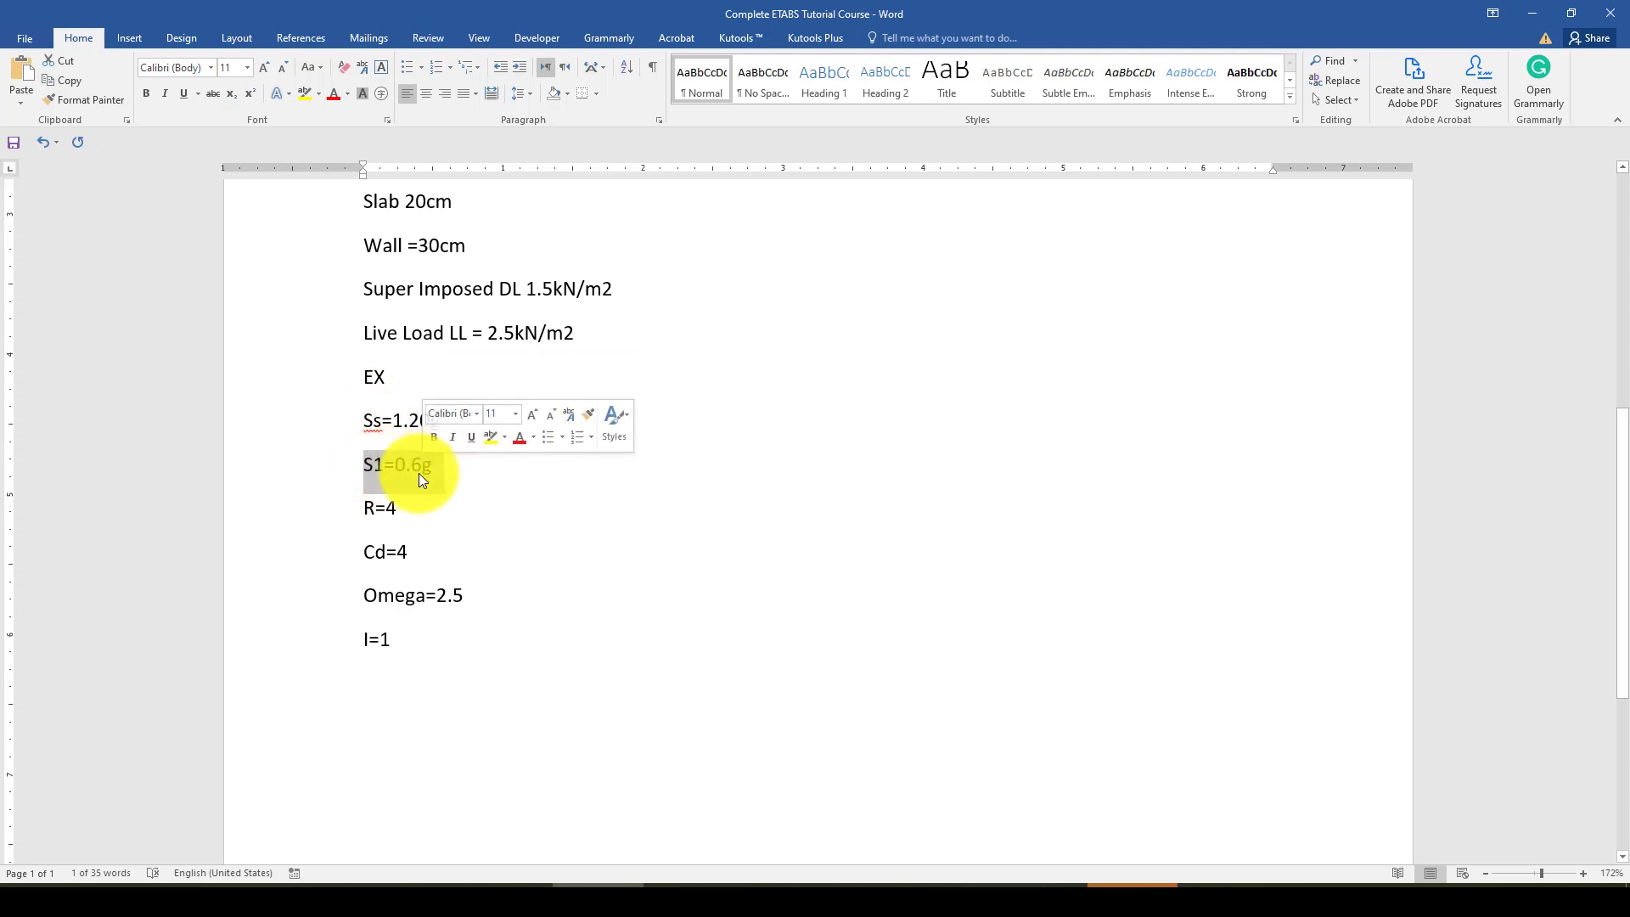
left_click(429, 475)
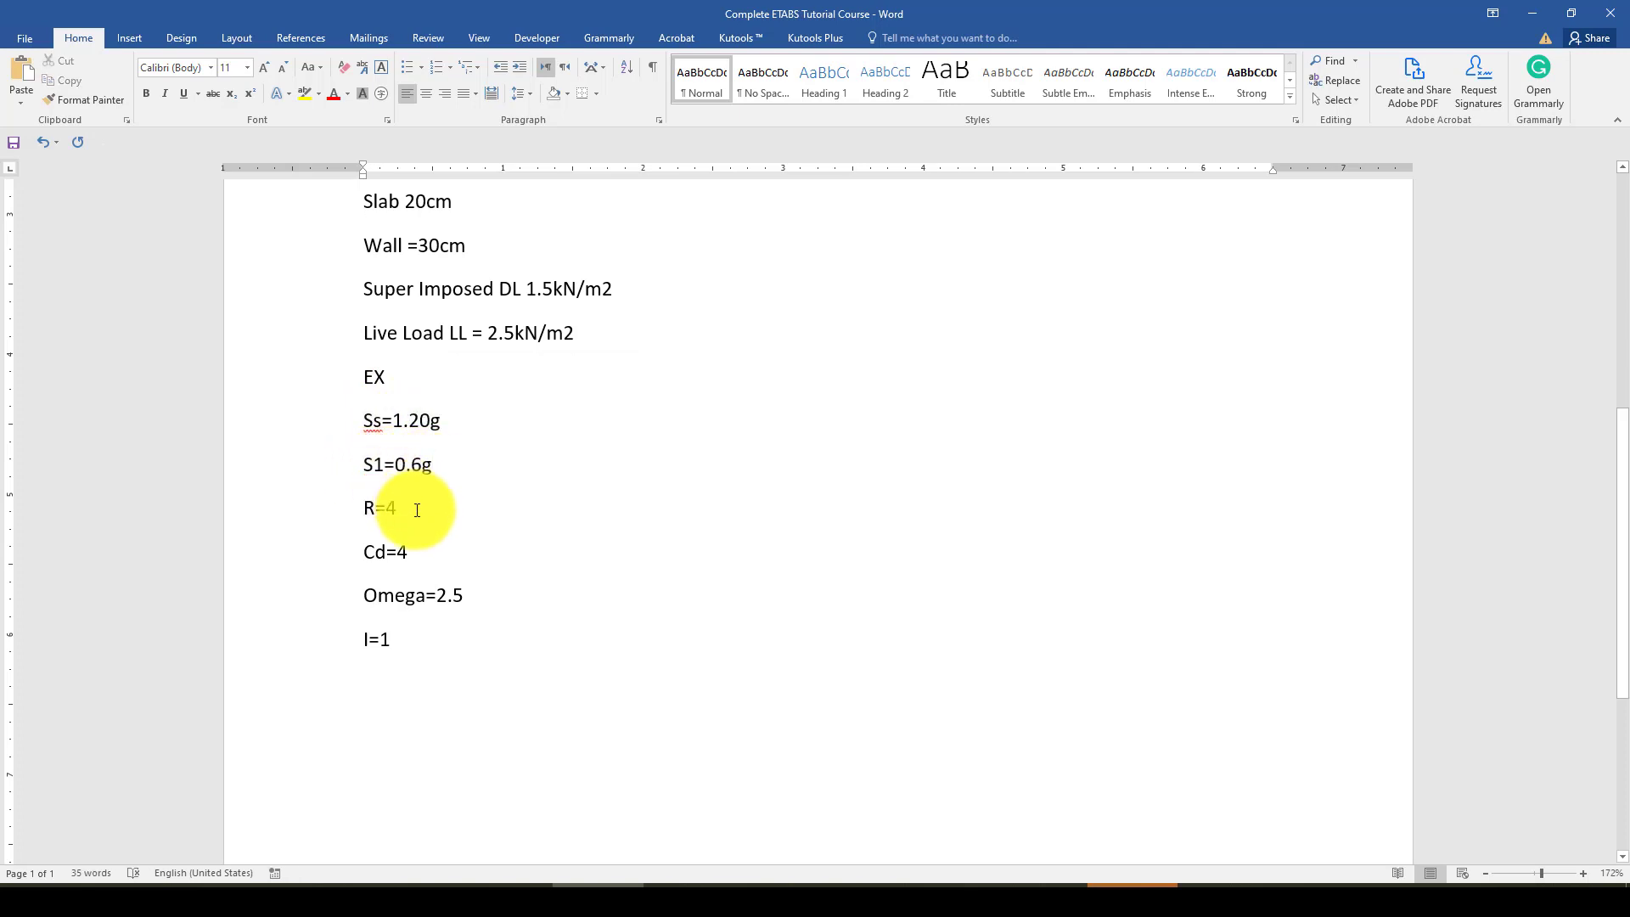
left_click(364, 465)
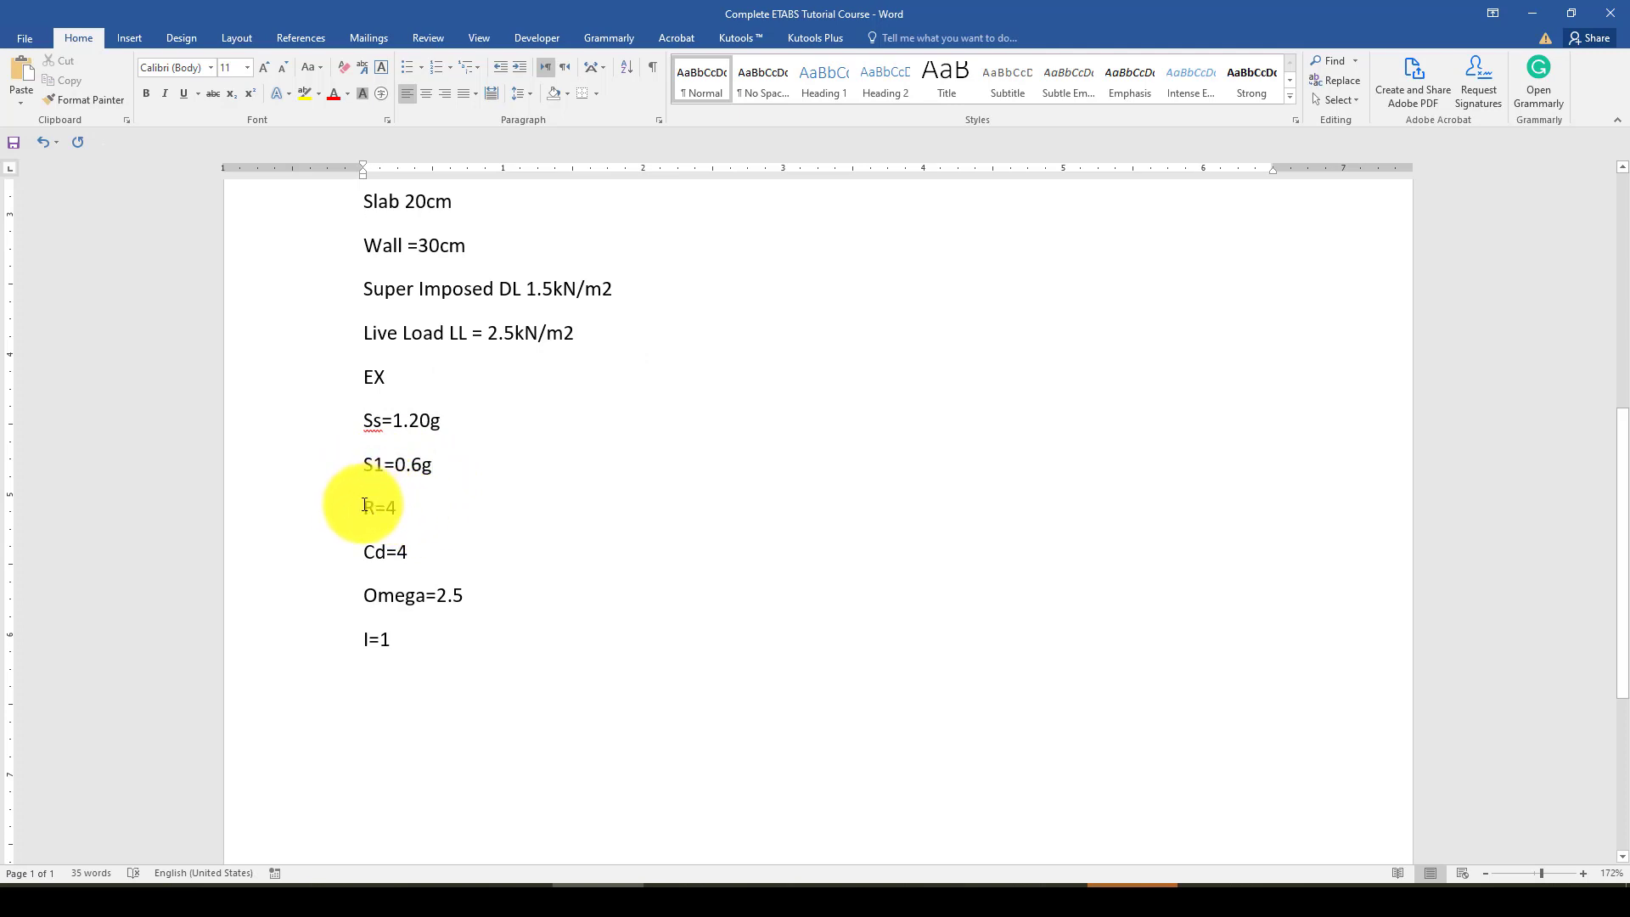
Step: Review the seismic lines R=4, Cd=4 through I=1, then switch to ETABS
left_click_drag(364, 506, 407, 640)
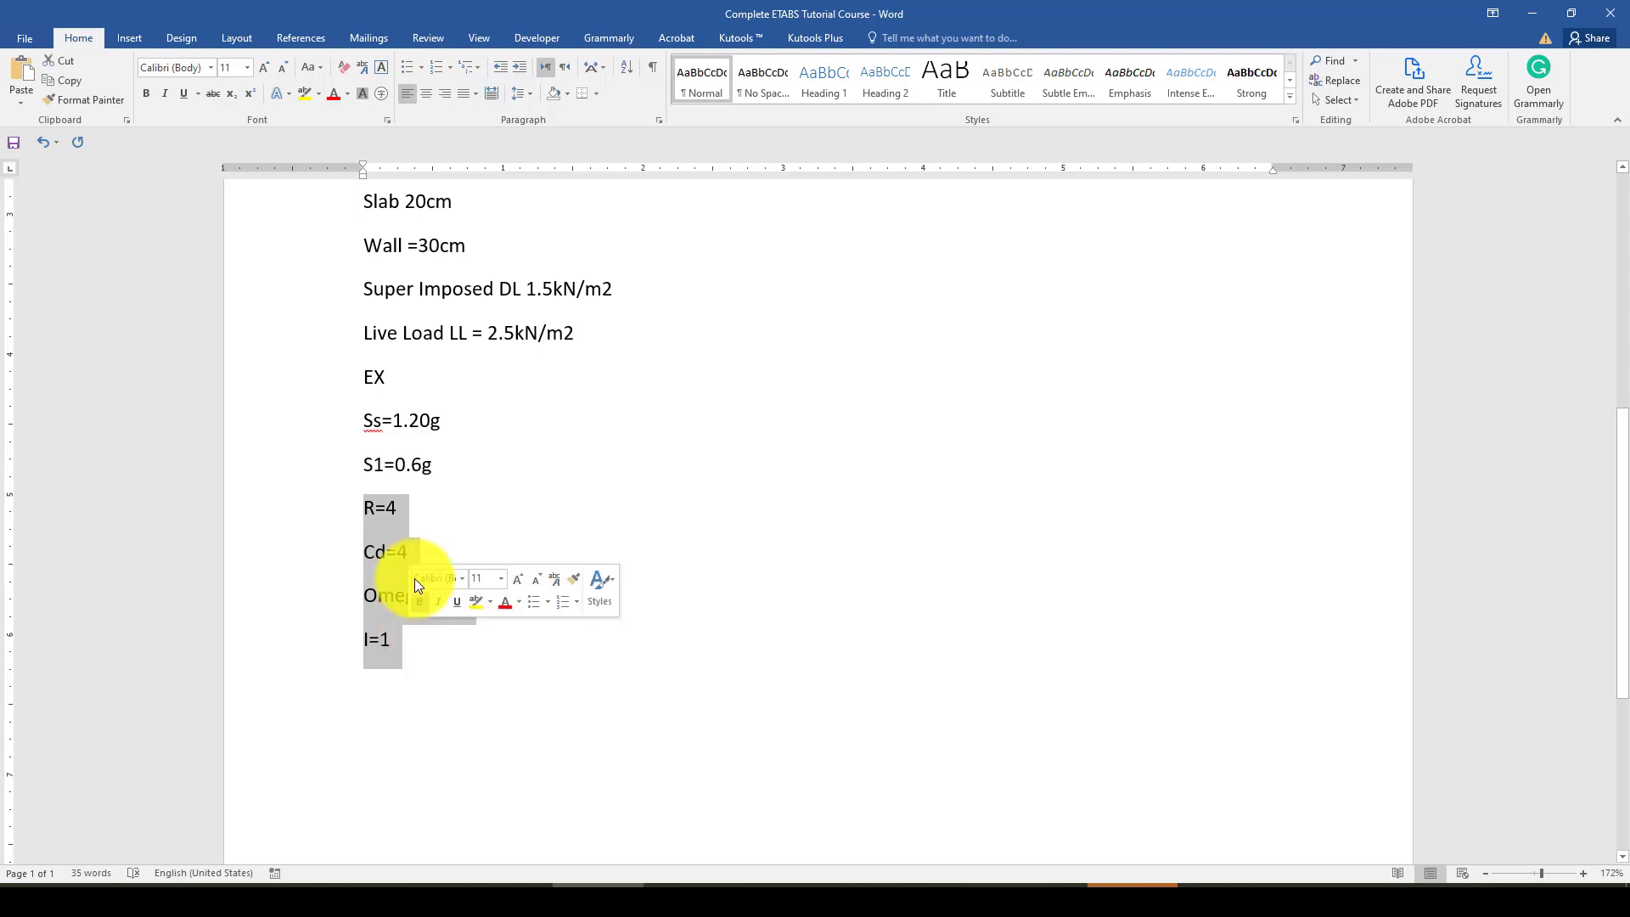
left_click(366, 514)
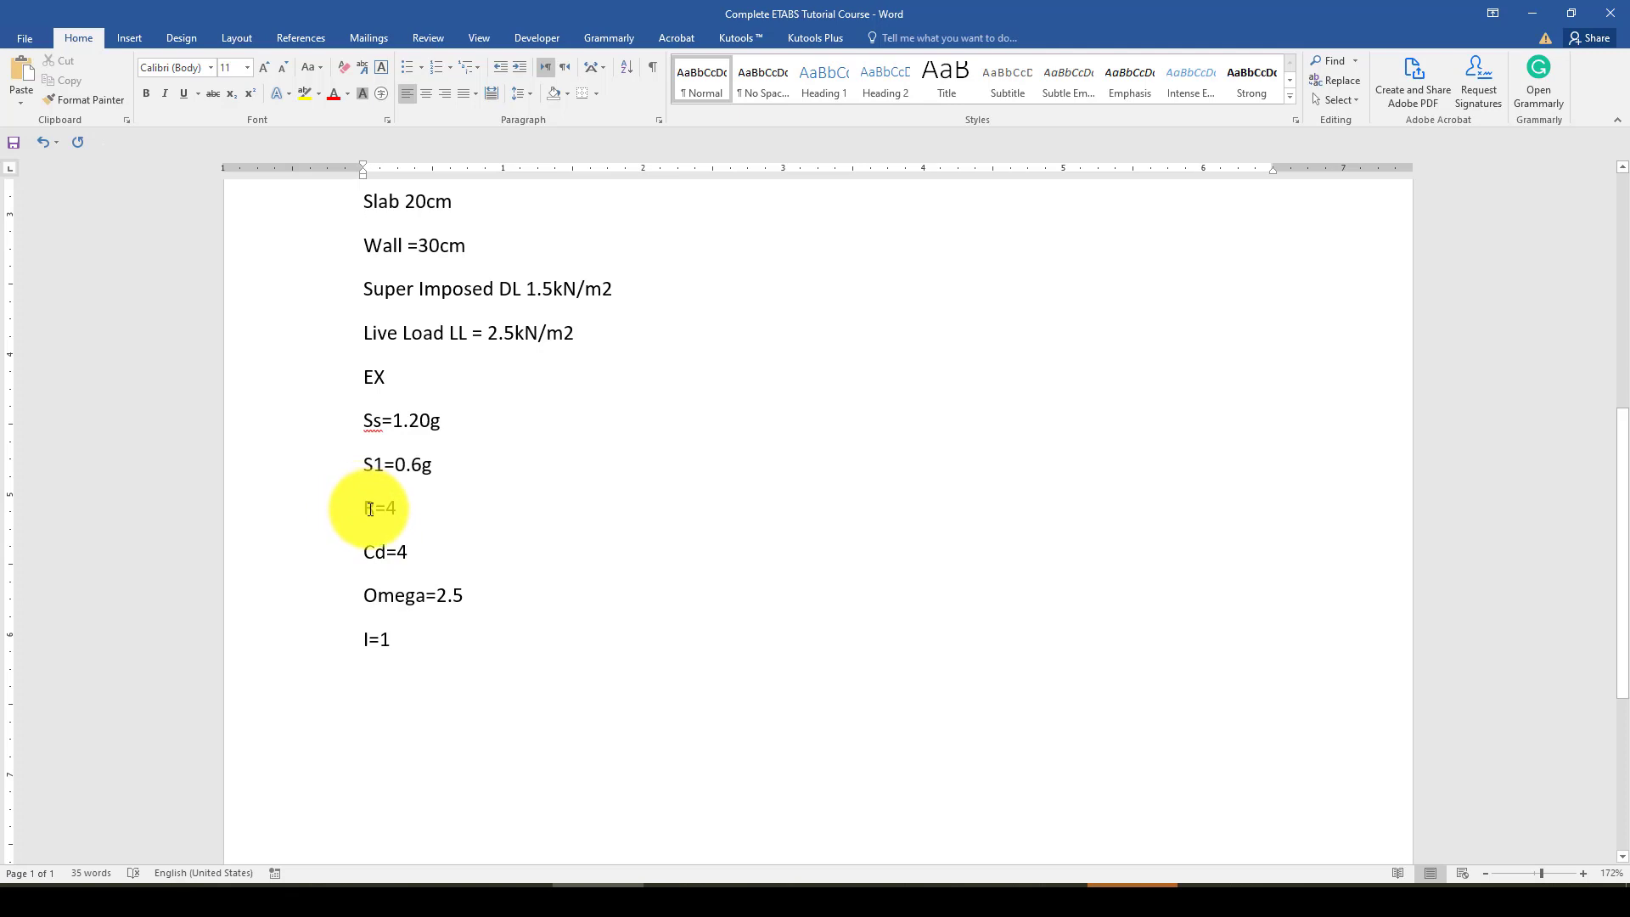
left_click_drag(364, 509, 396, 508)
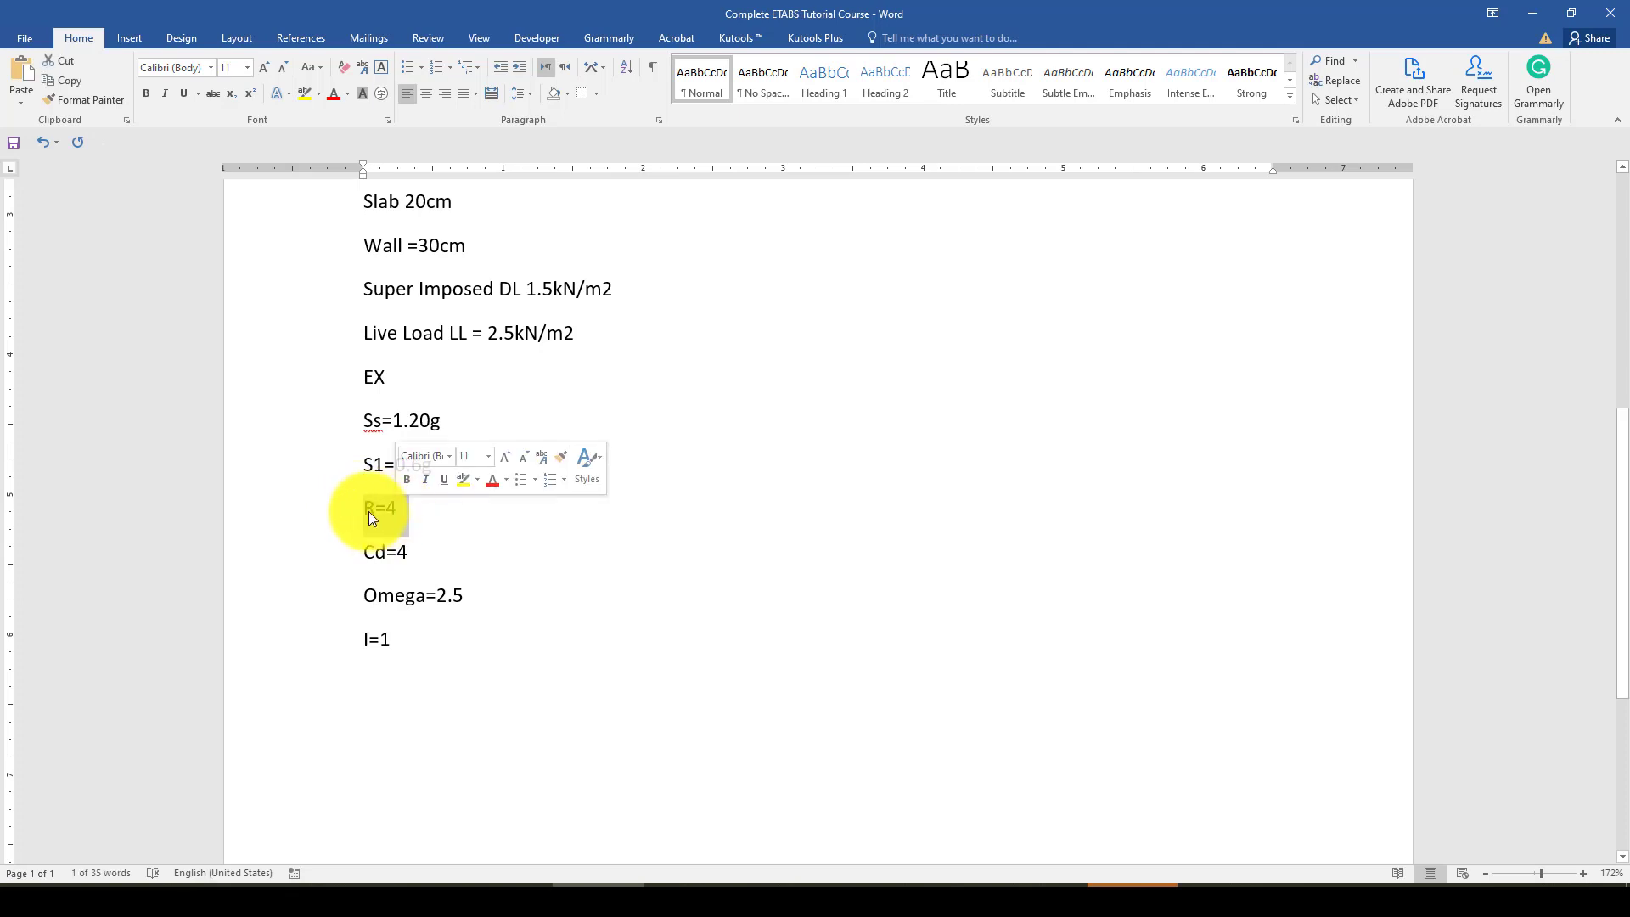
left_click(360, 507)
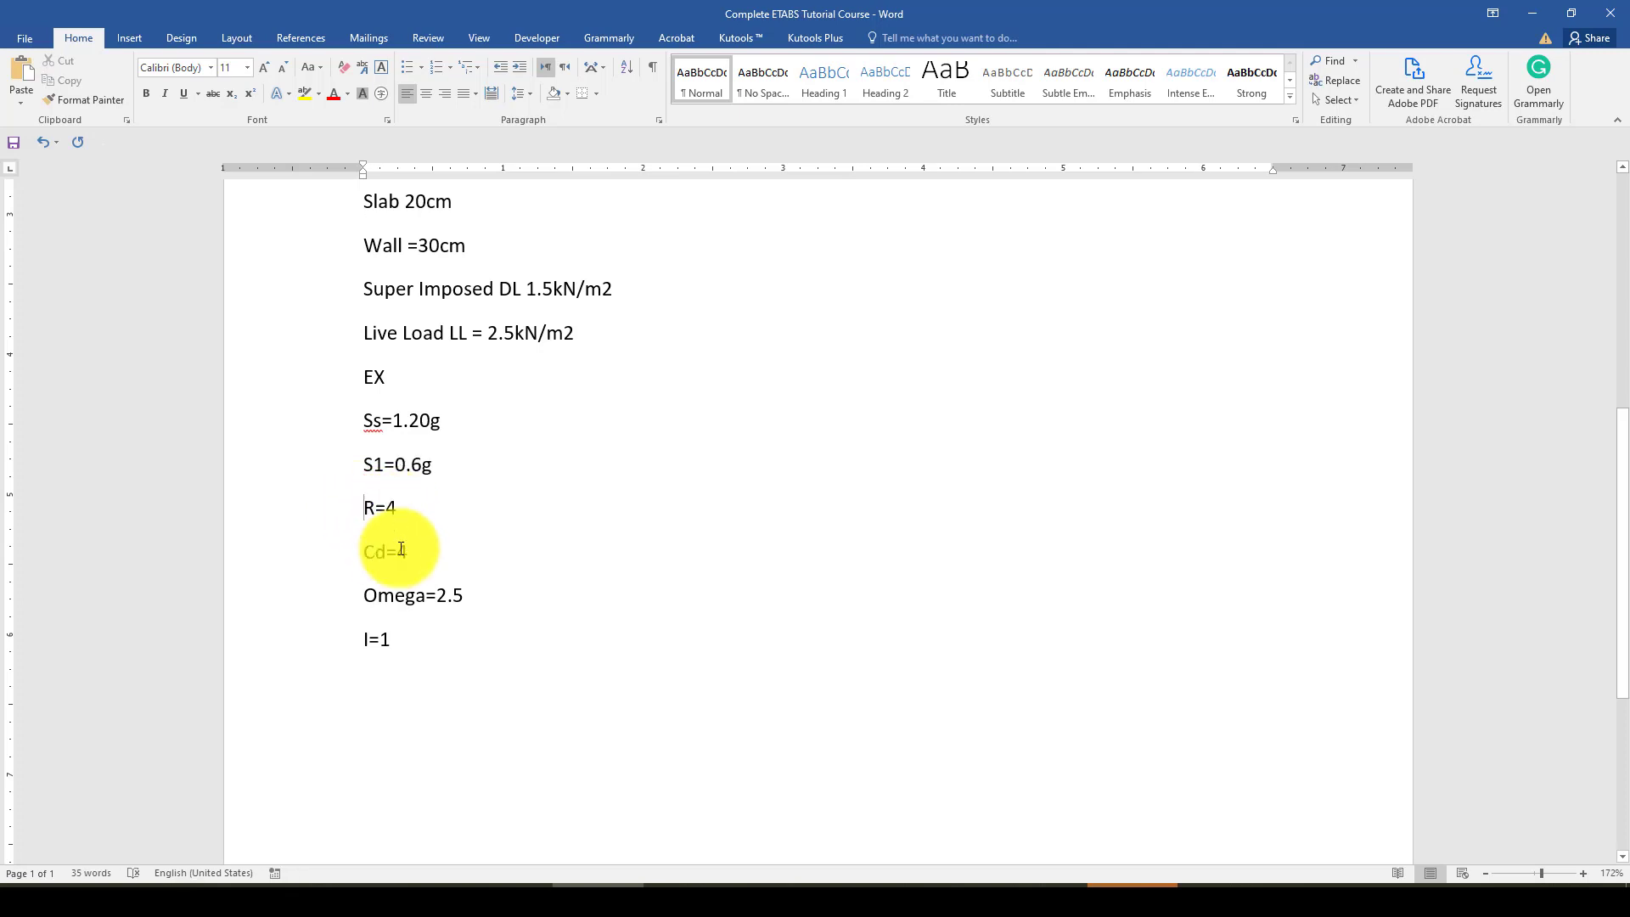
left_click_drag(368, 552, 408, 552)
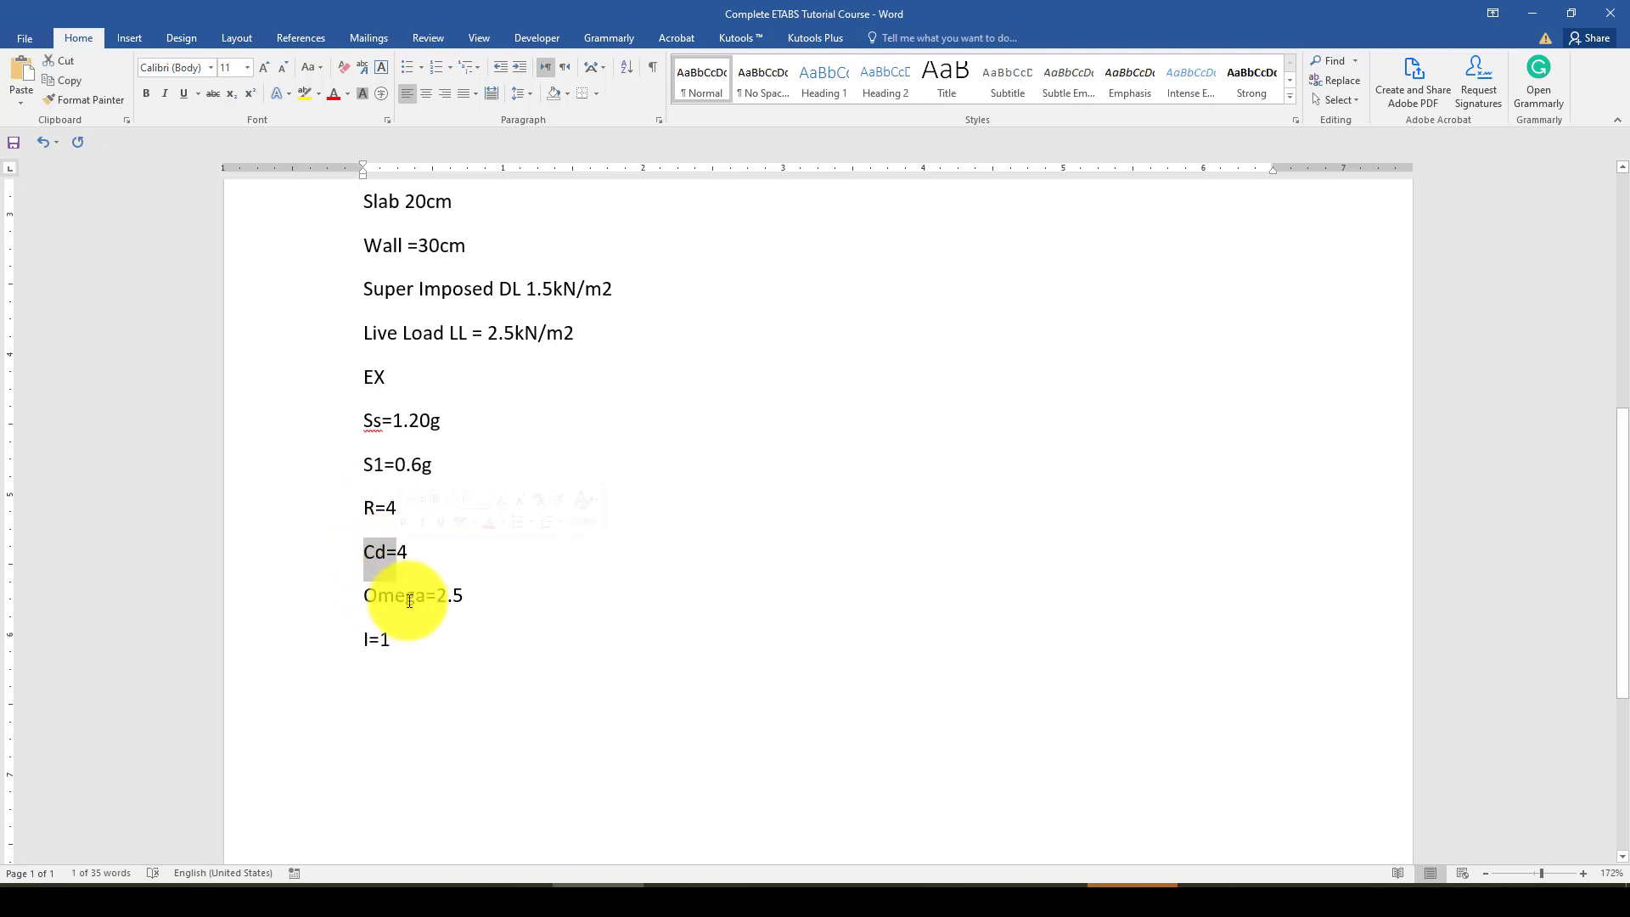
left_click(386, 554)
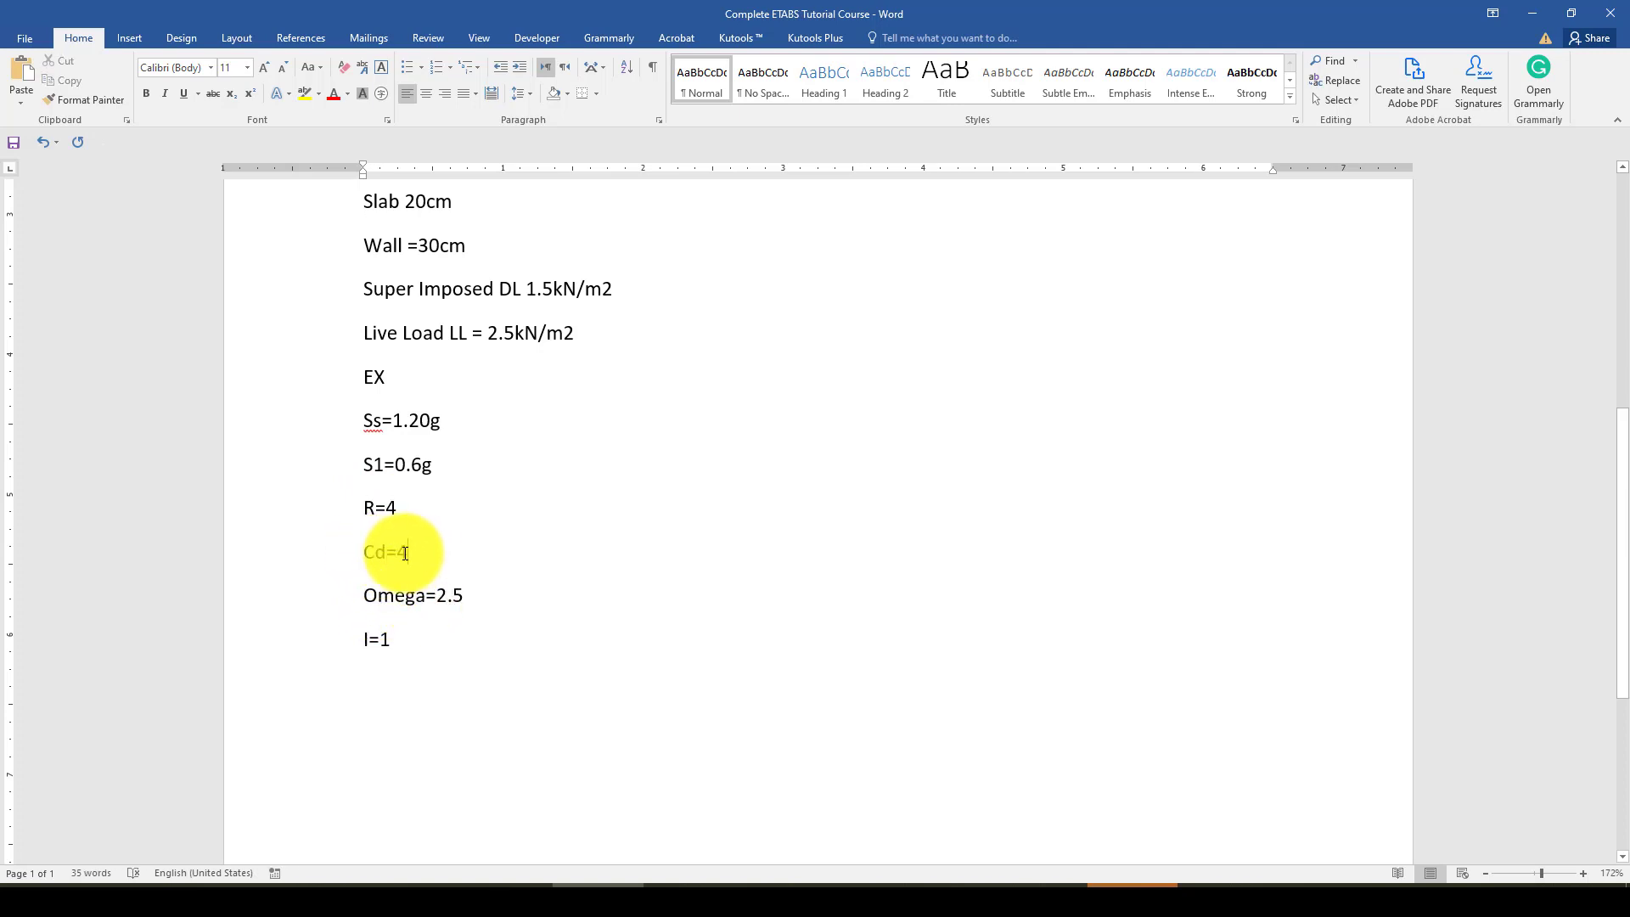
left_click(373, 552)
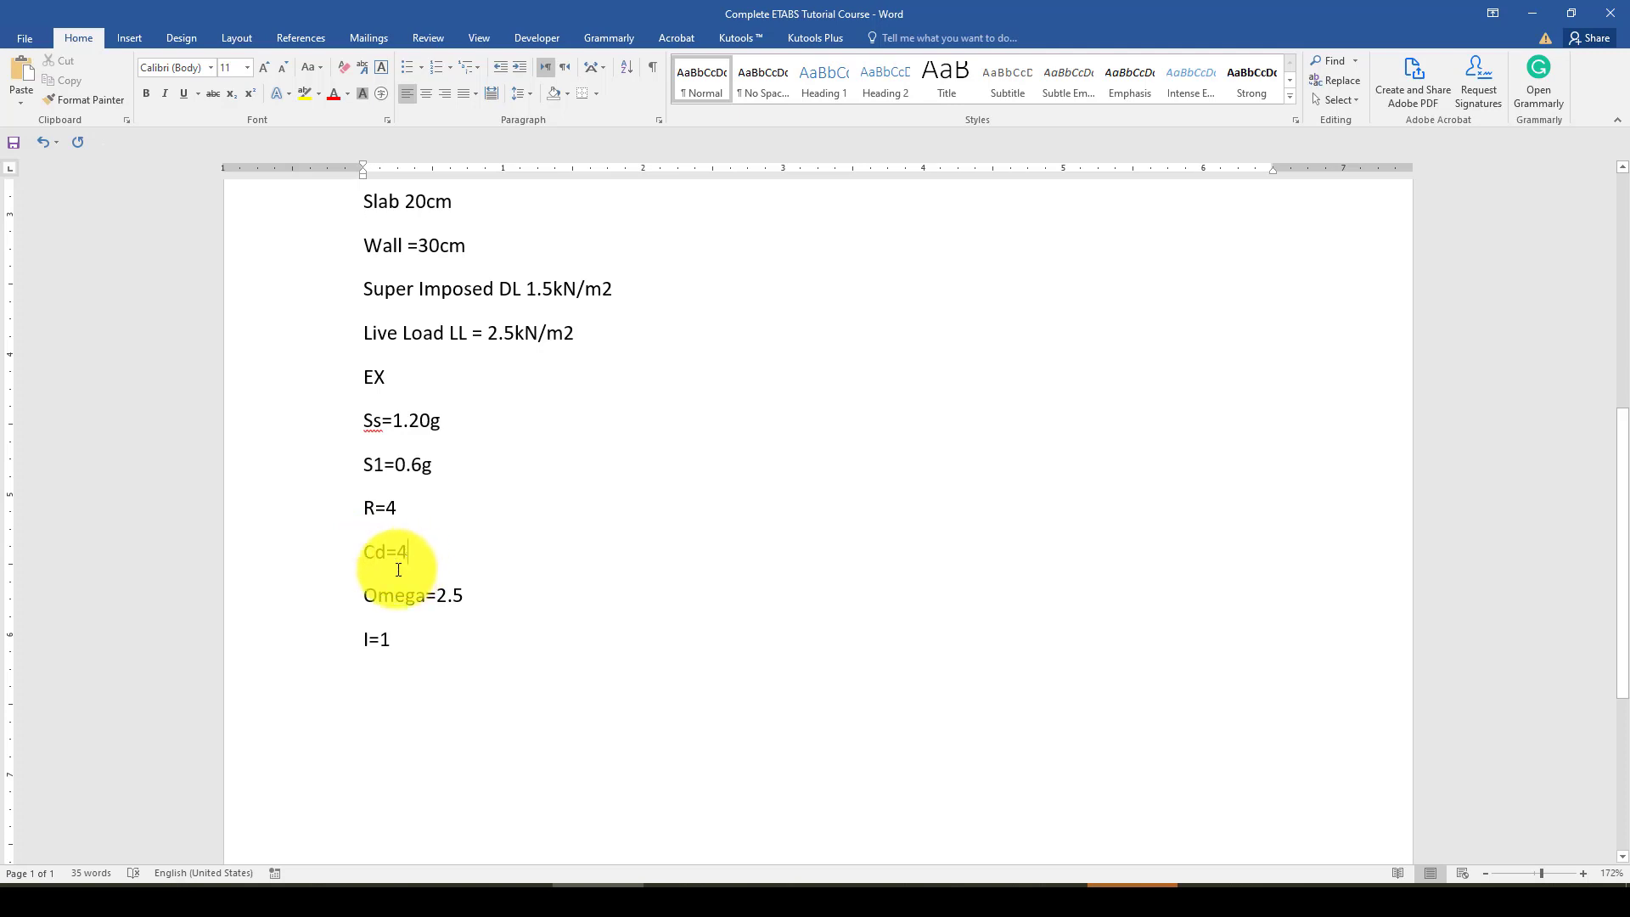
left_click_drag(401, 641, 361, 639)
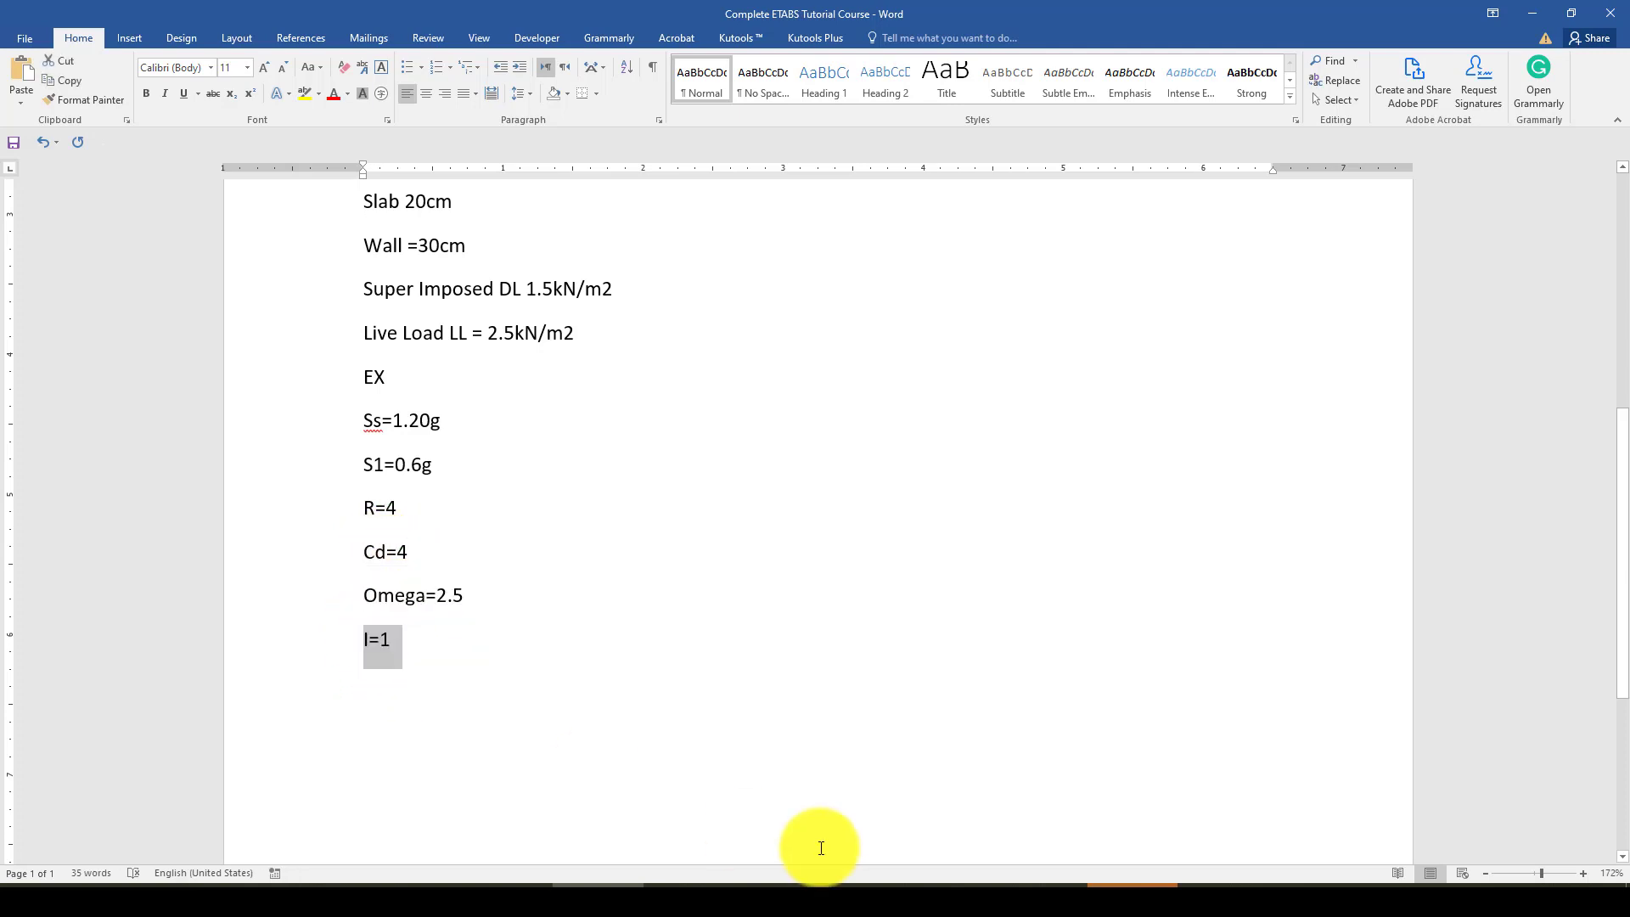
left_click(1129, 872)
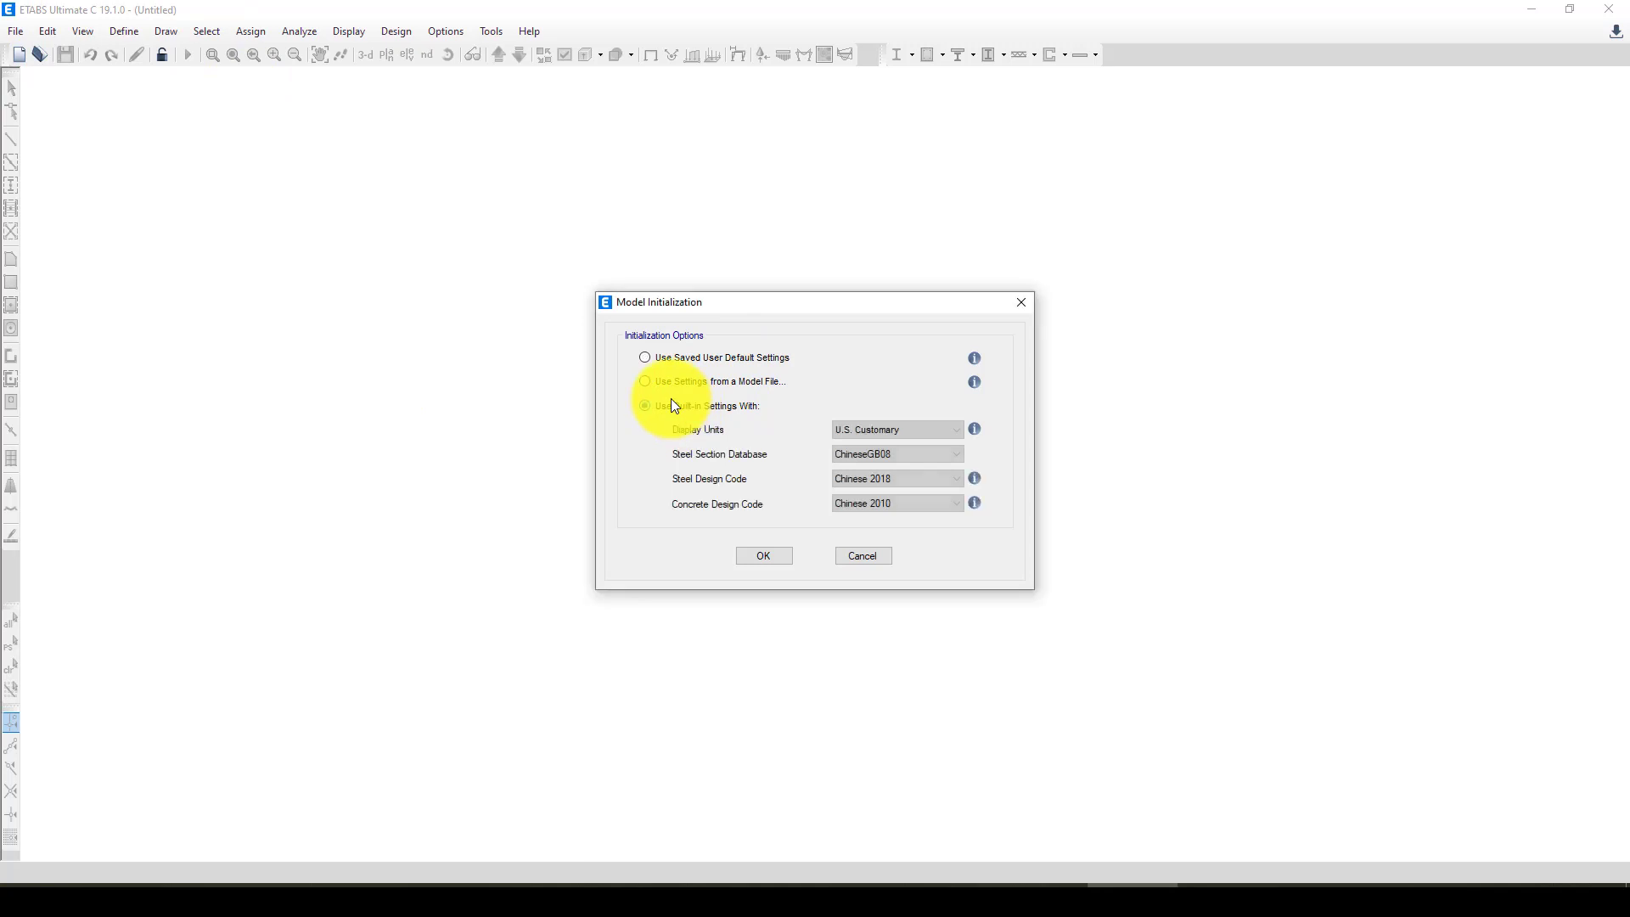
Step: Start the model from built-in settings: Metric SI units, AISC14 sections, AISC 360-16 and ACI 318-14 codes
left_click(671, 404)
left_click(884, 431)
left_click(871, 458)
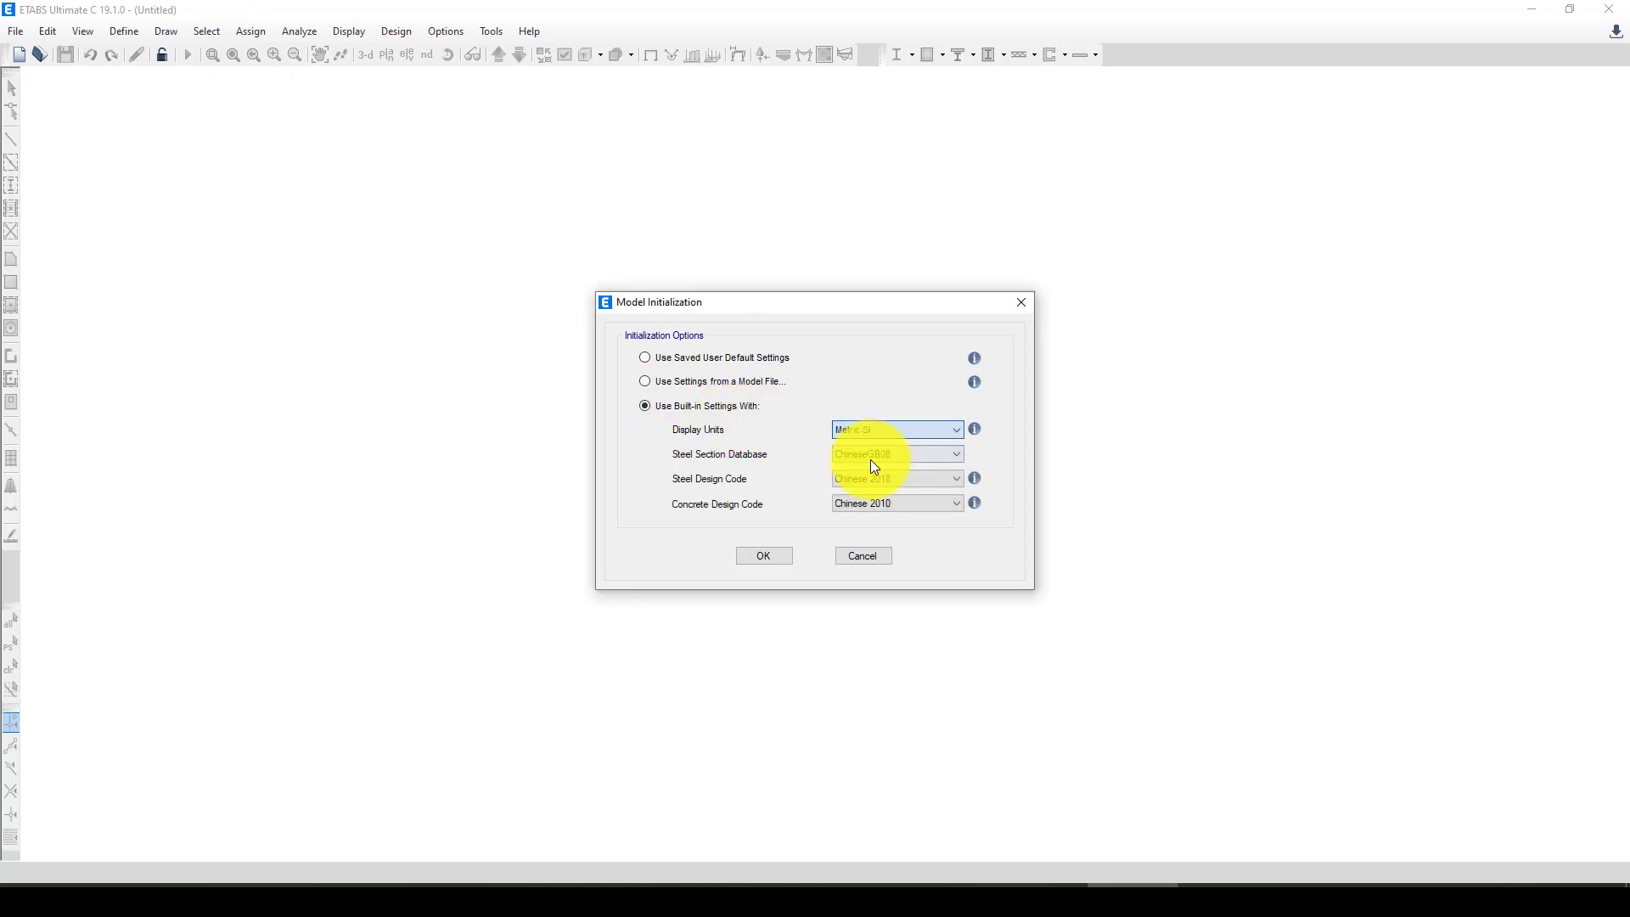
left_click(873, 452)
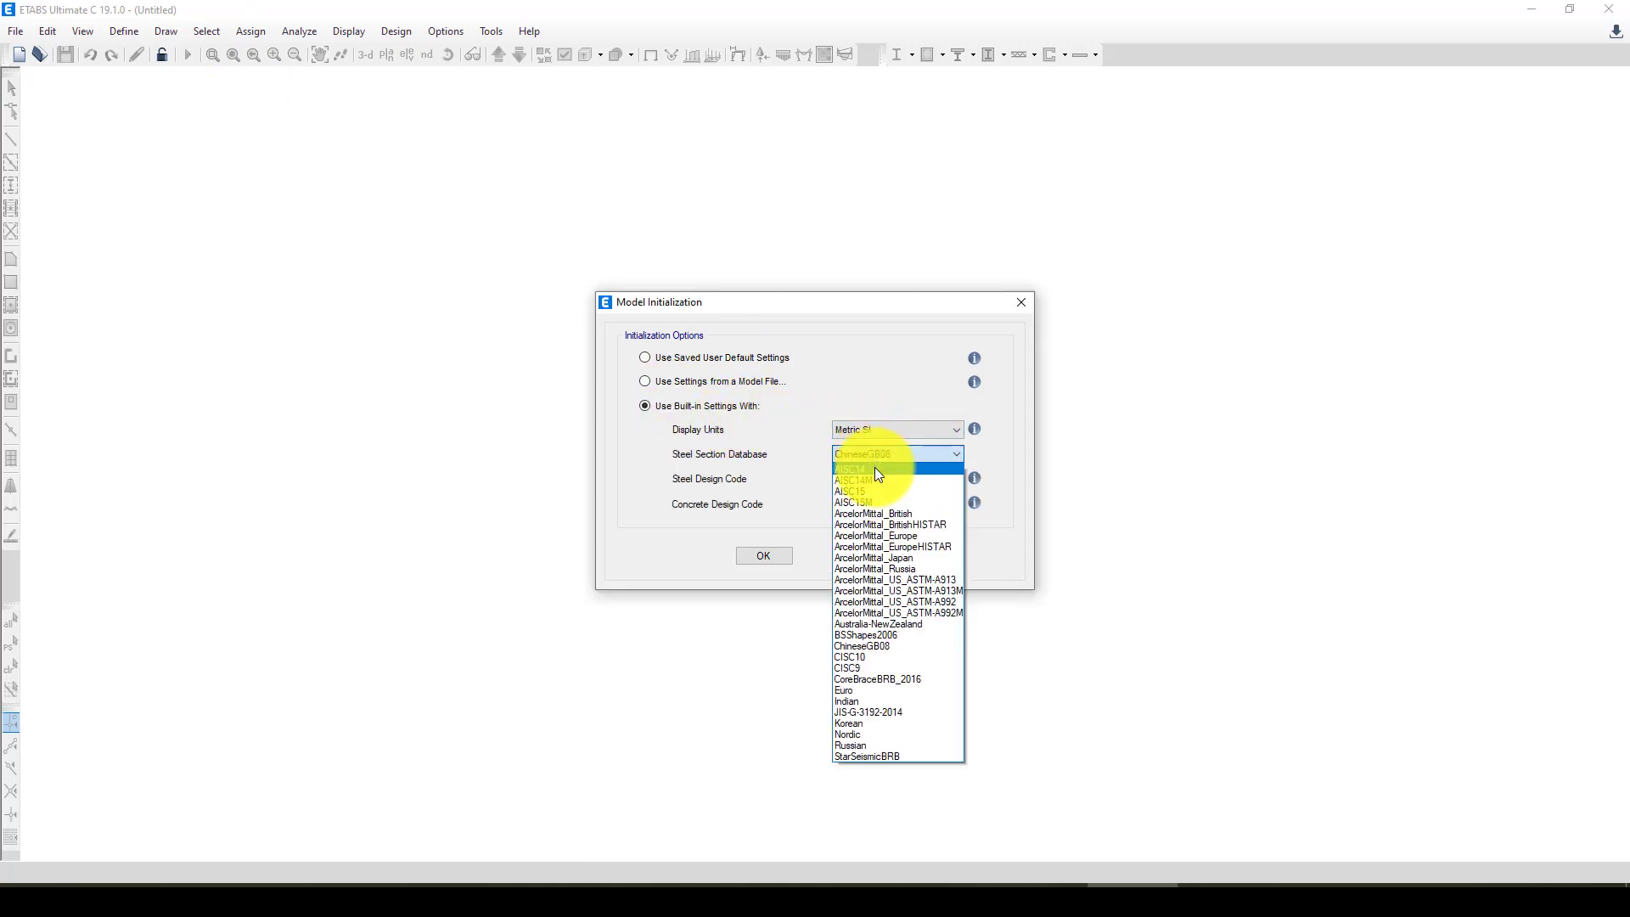
left_click(875, 468)
left_click(868, 478)
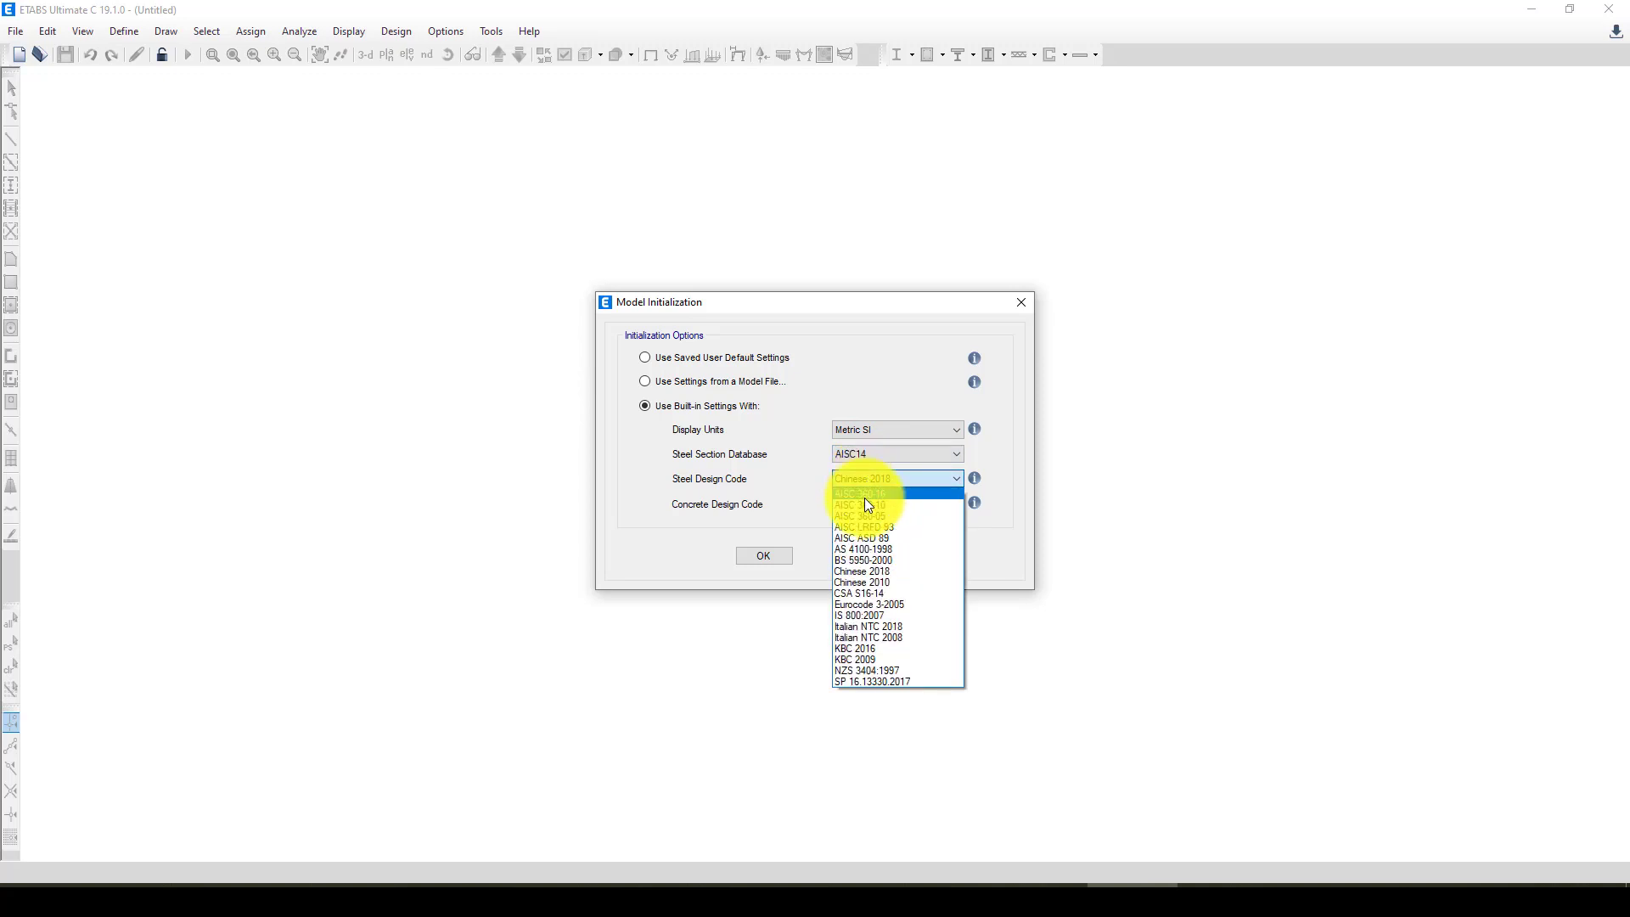
left_click(864, 495)
left_click(863, 507)
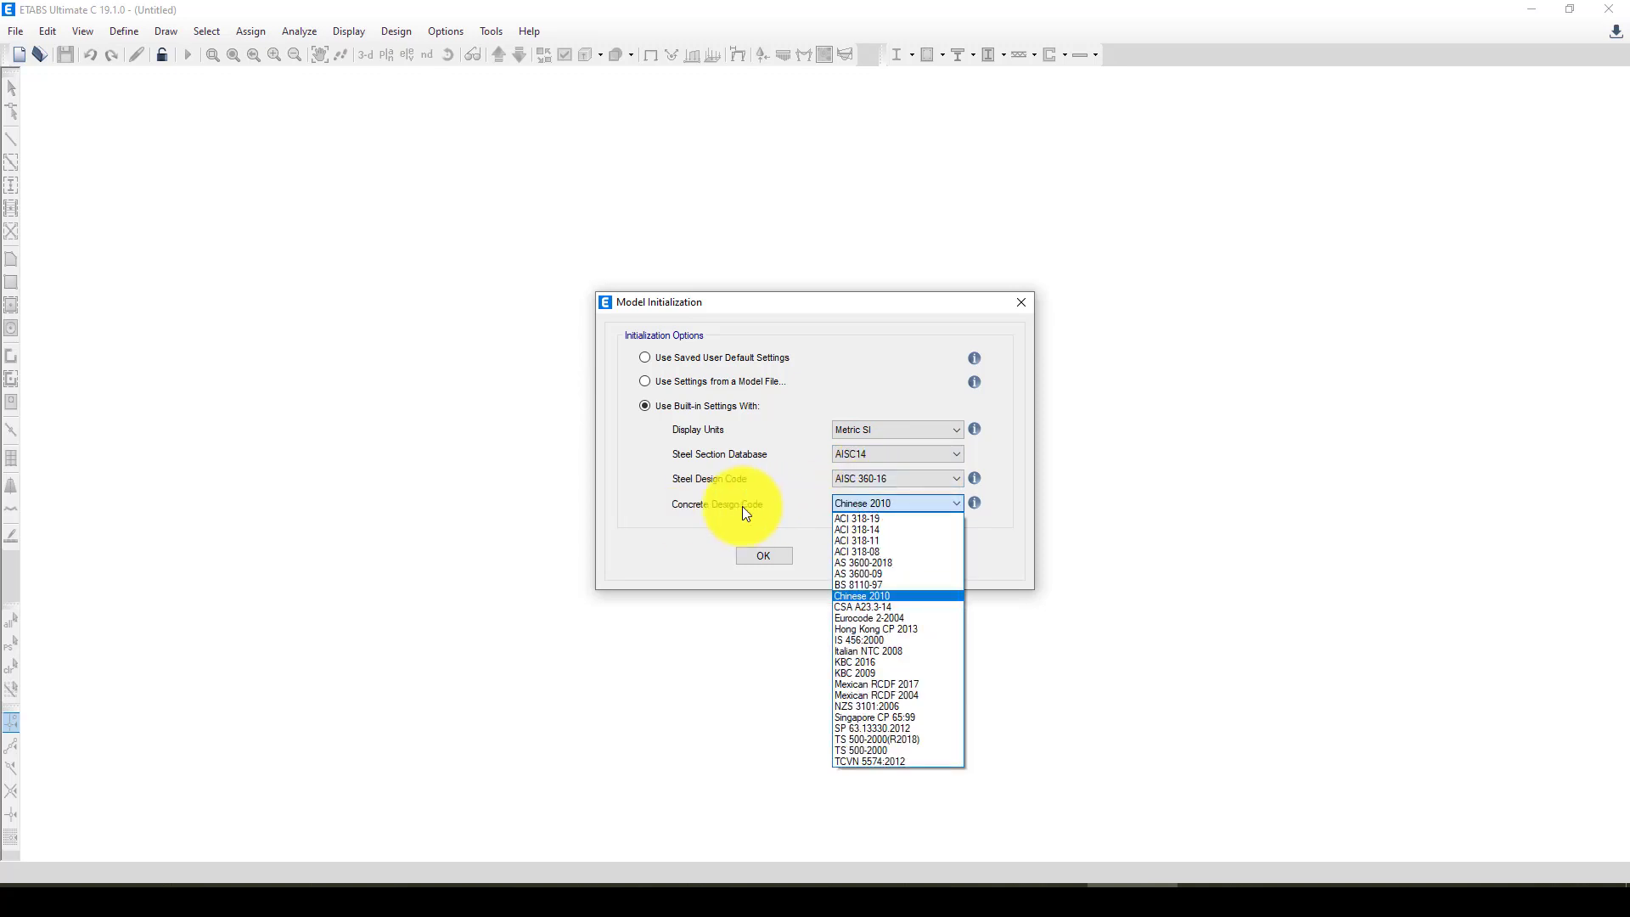
left_click(894, 529)
left_click(784, 555)
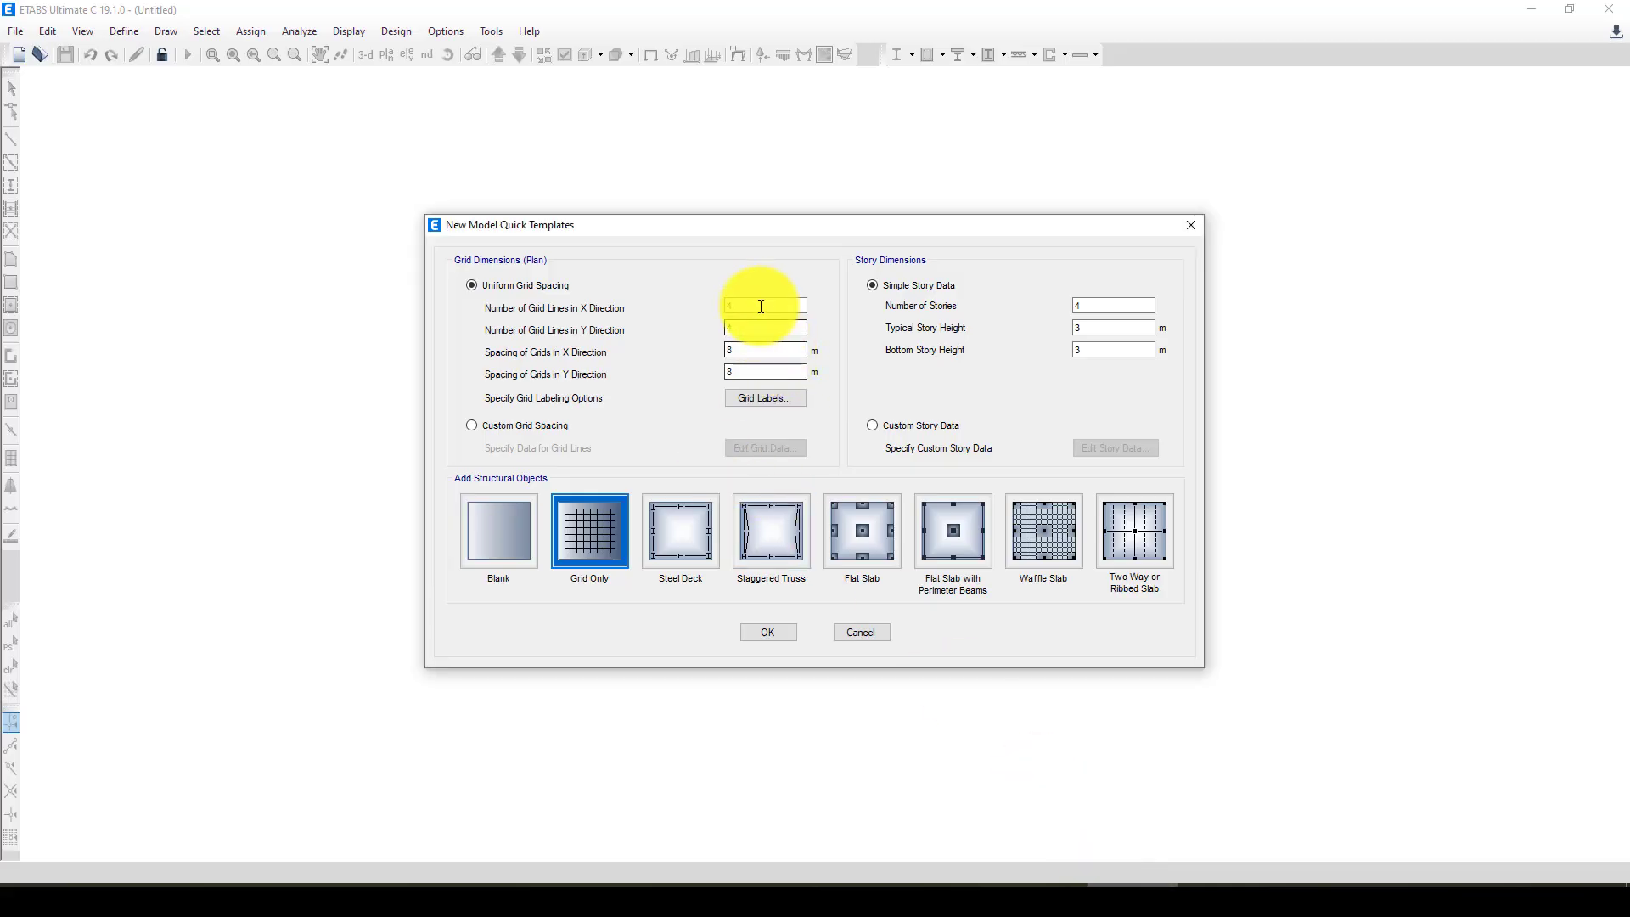
Step: Set 6 X and 4 Y grid lines spaced 5 m and 6 m
double_click(762, 306)
type("6")
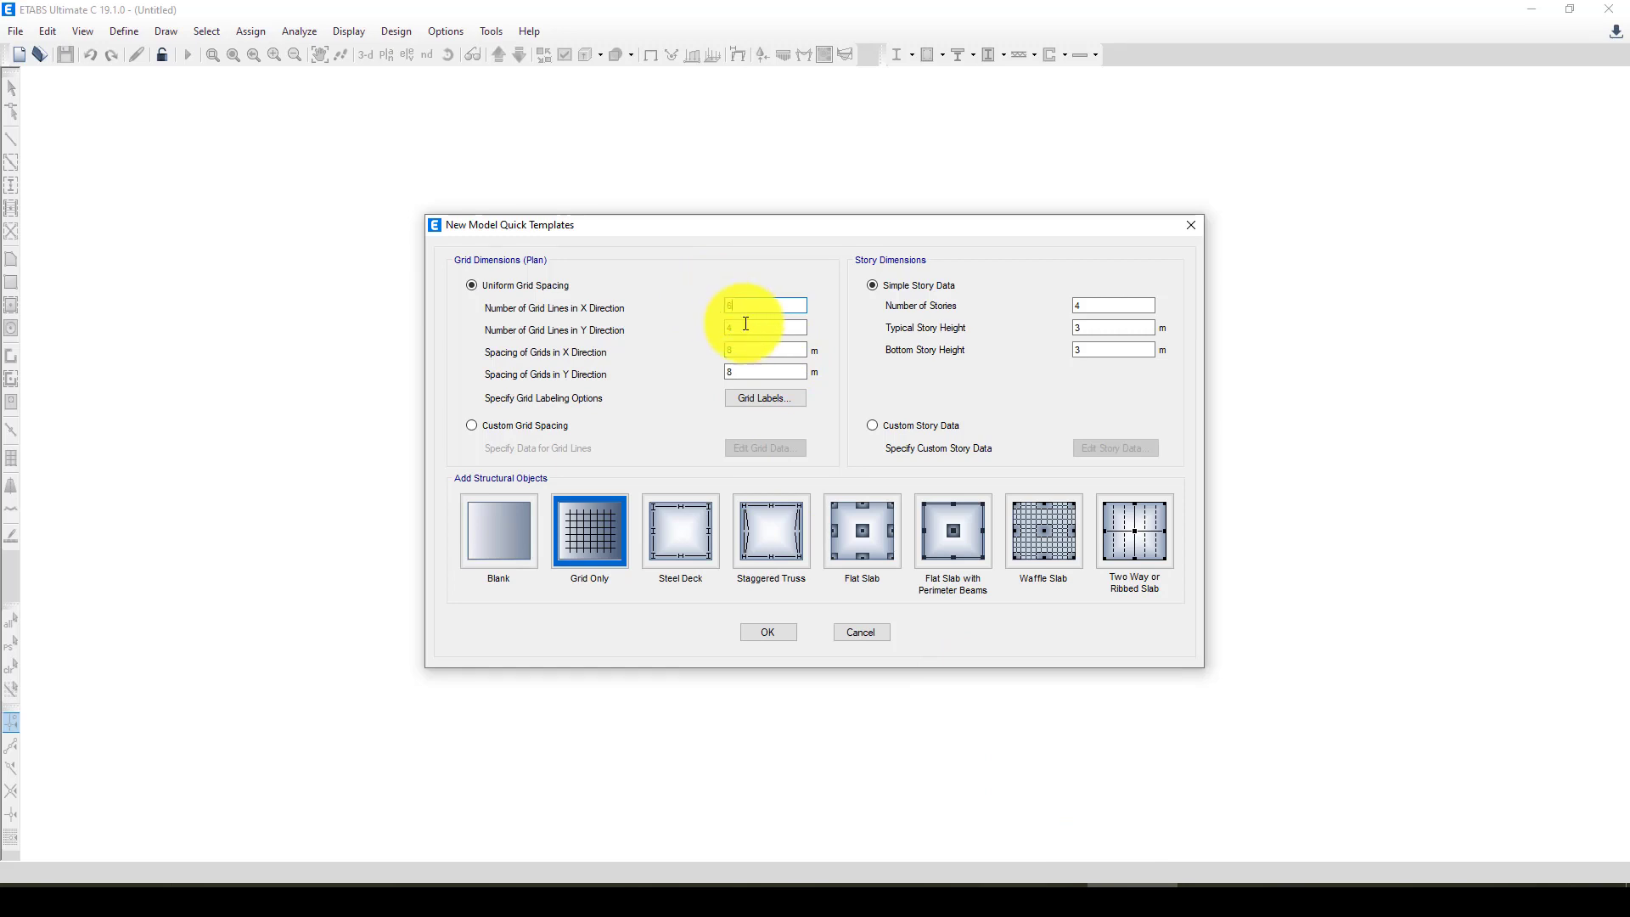
double_click(745, 327)
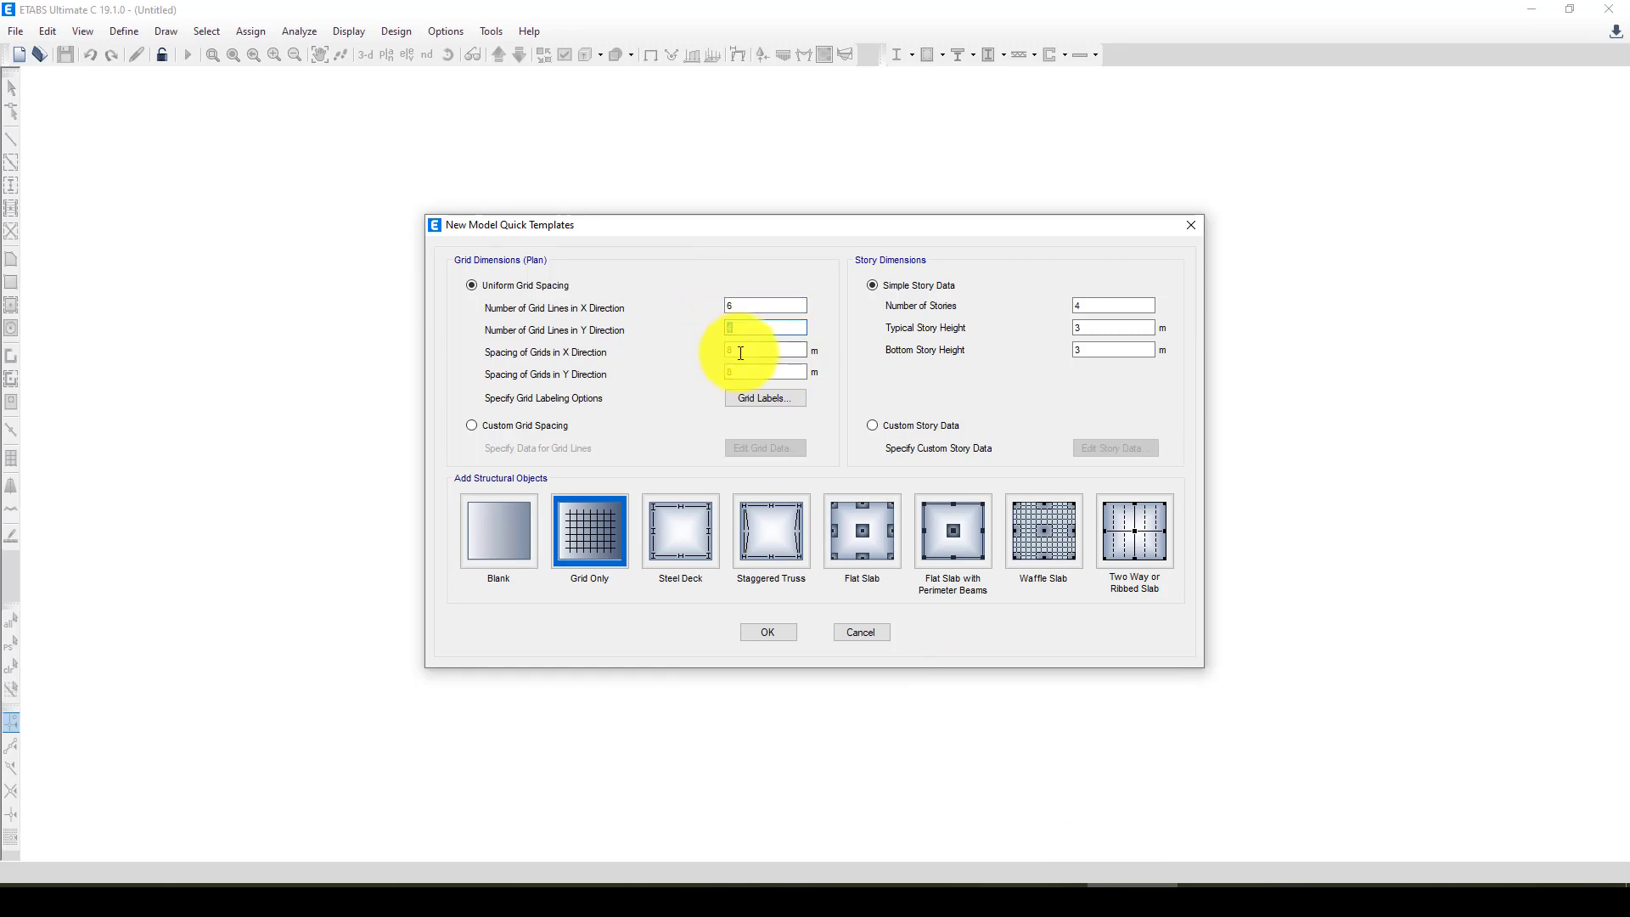
double_click(743, 353)
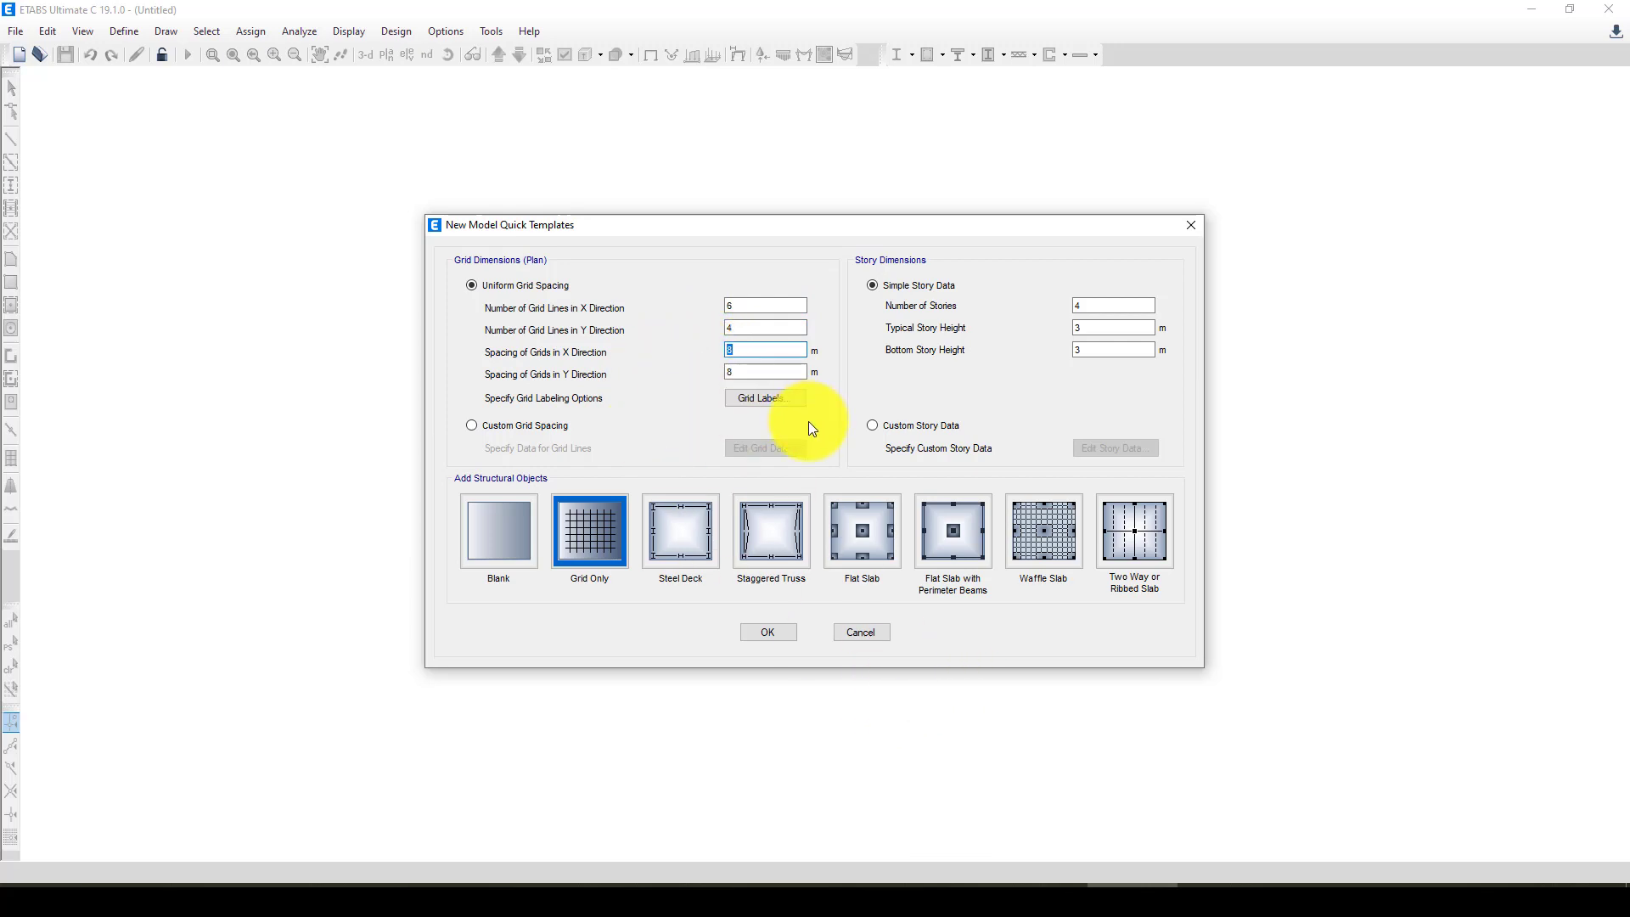
type("5")
key("Tab")
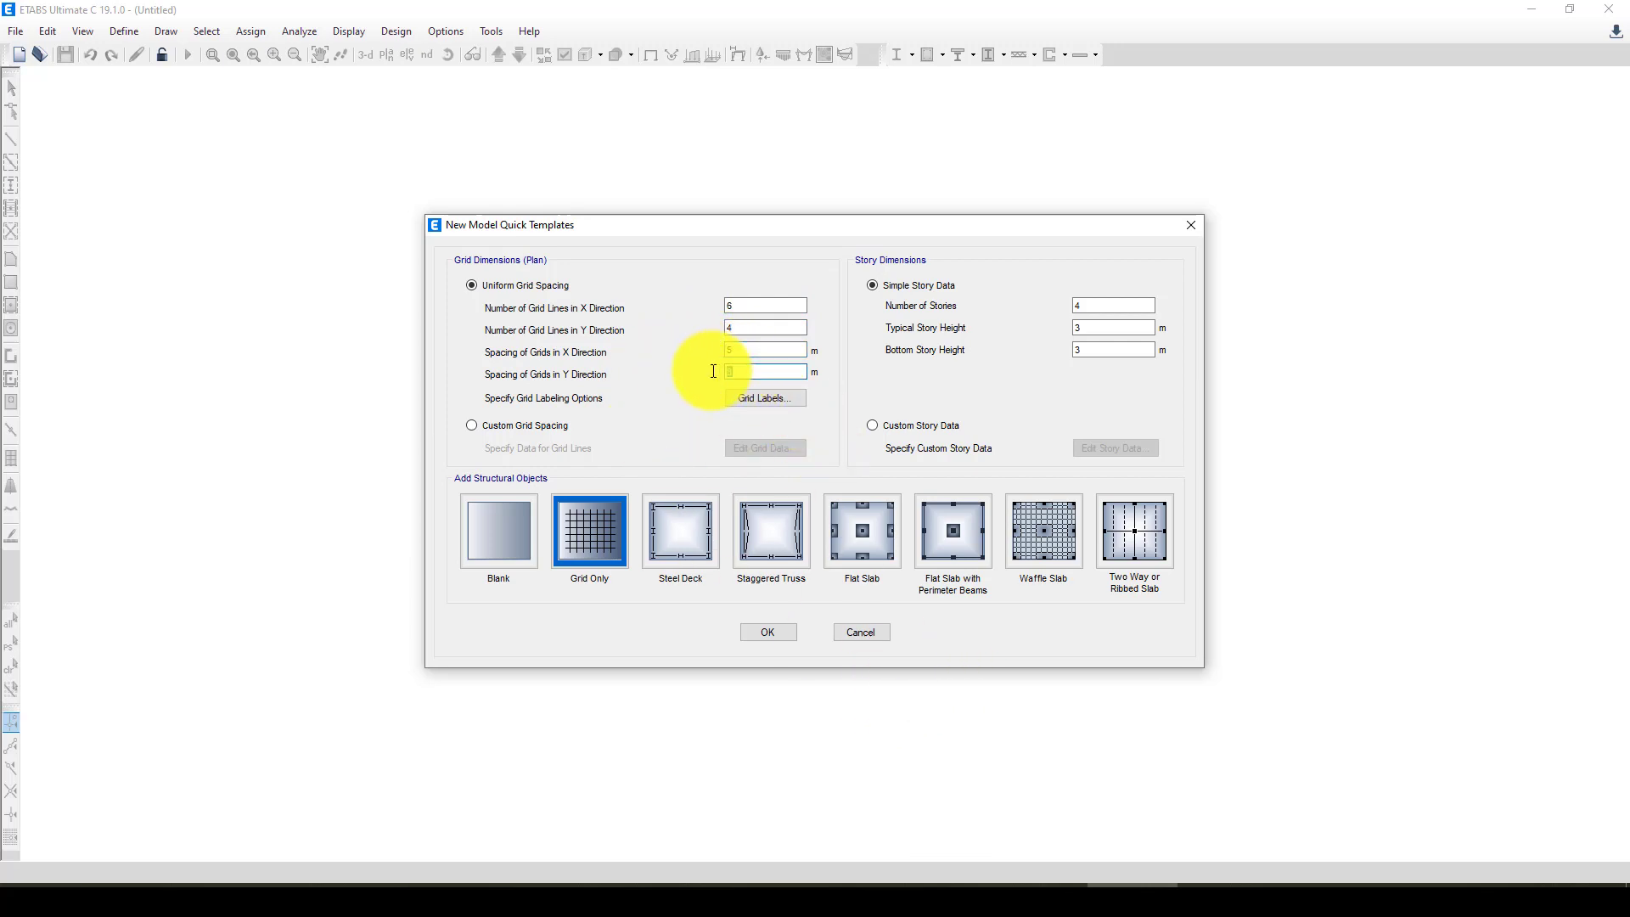
type("6")
Step: Set six stories, 3.2 m typical and 3.6 m bottom height, keeping the Grid Only template
double_click(1072, 306)
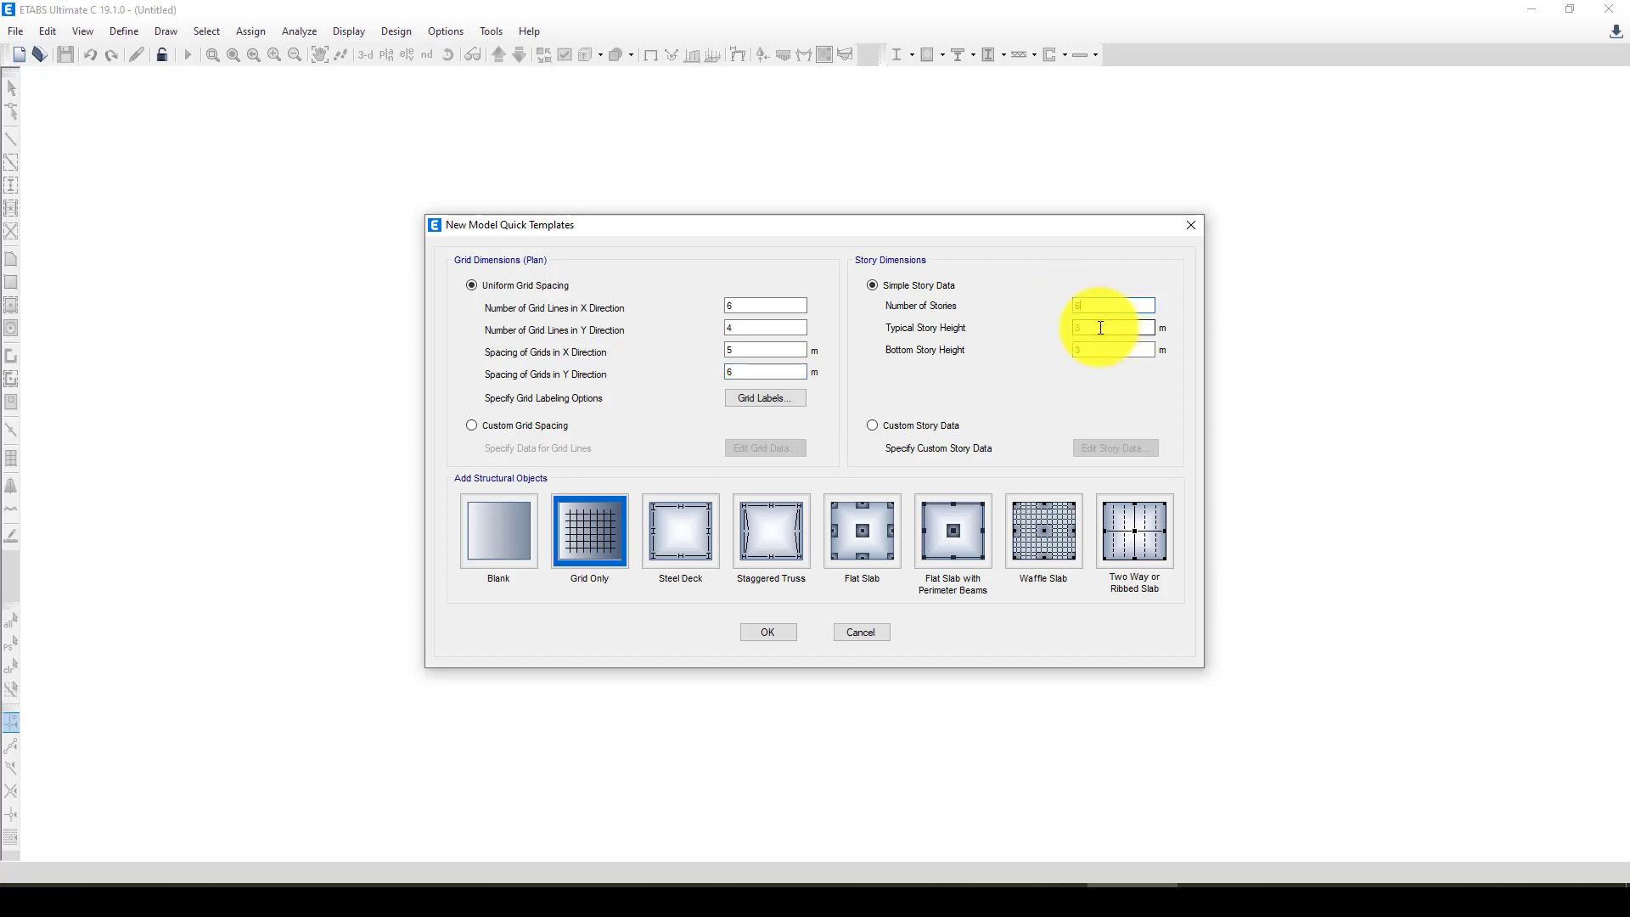
double_click(1101, 327)
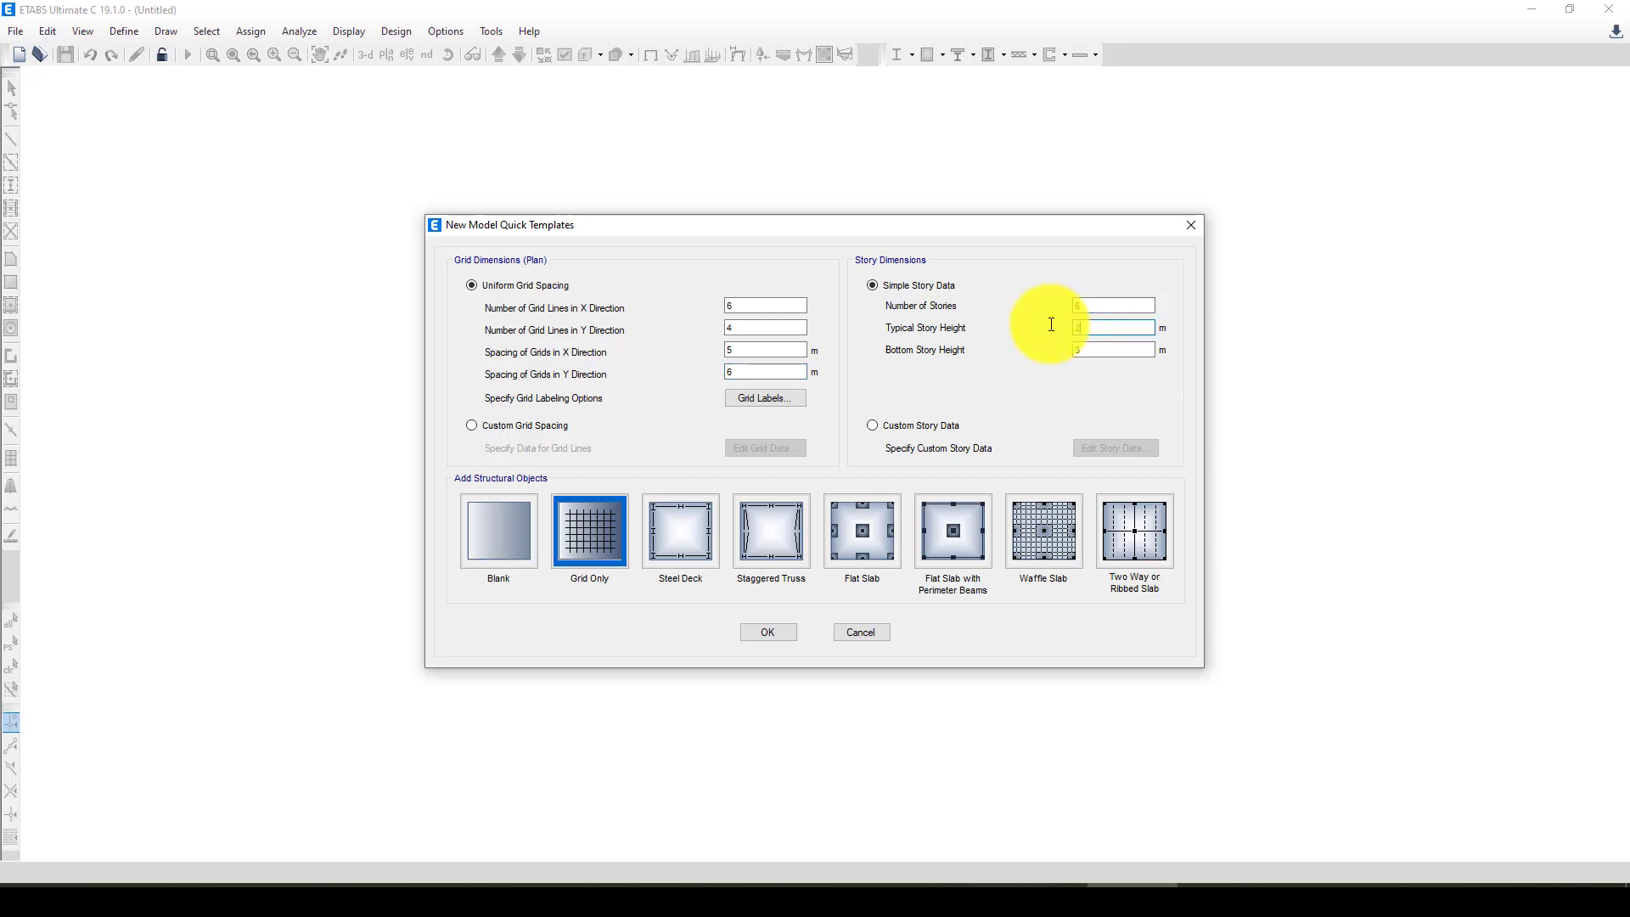
key("BackSpace")
type("3")
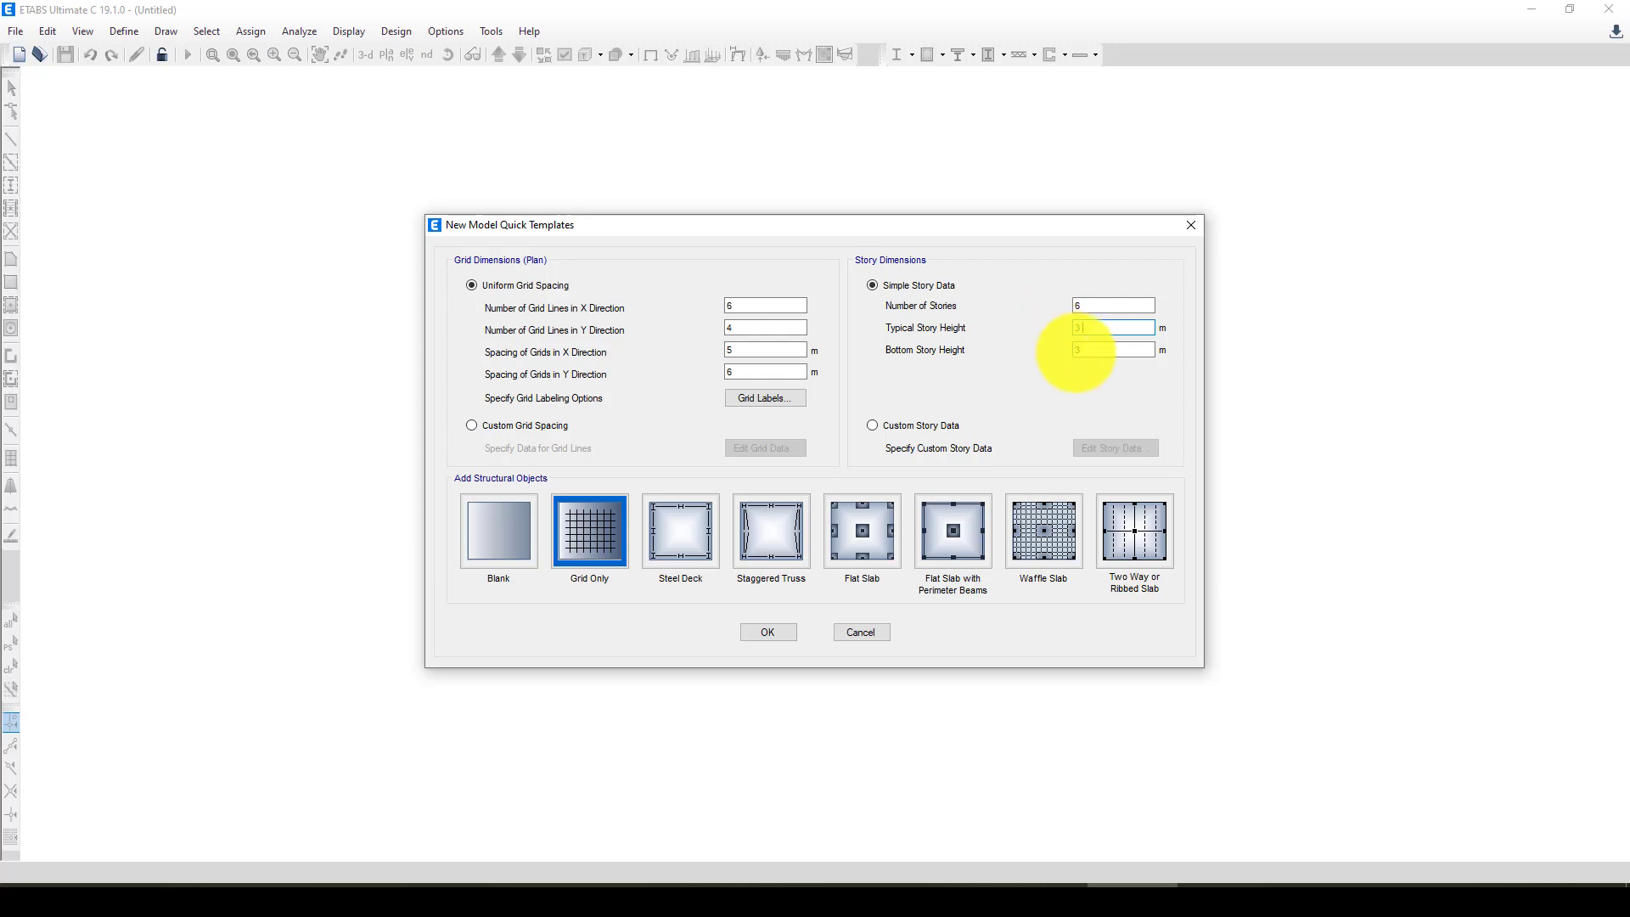
type(".2")
key("Tab")
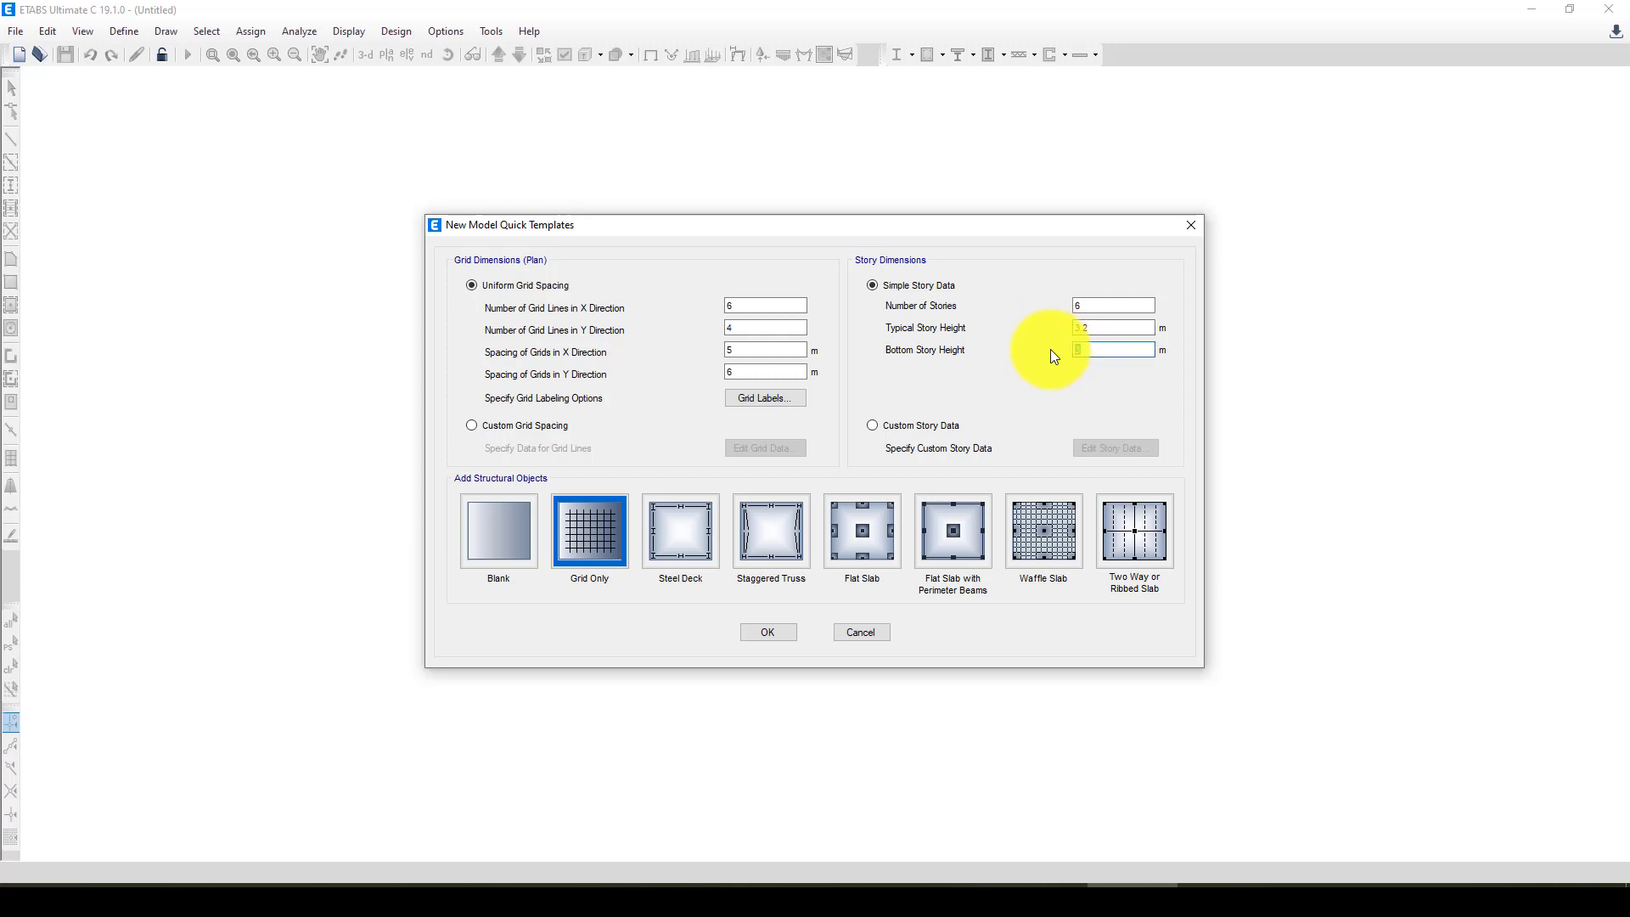
type(".6")
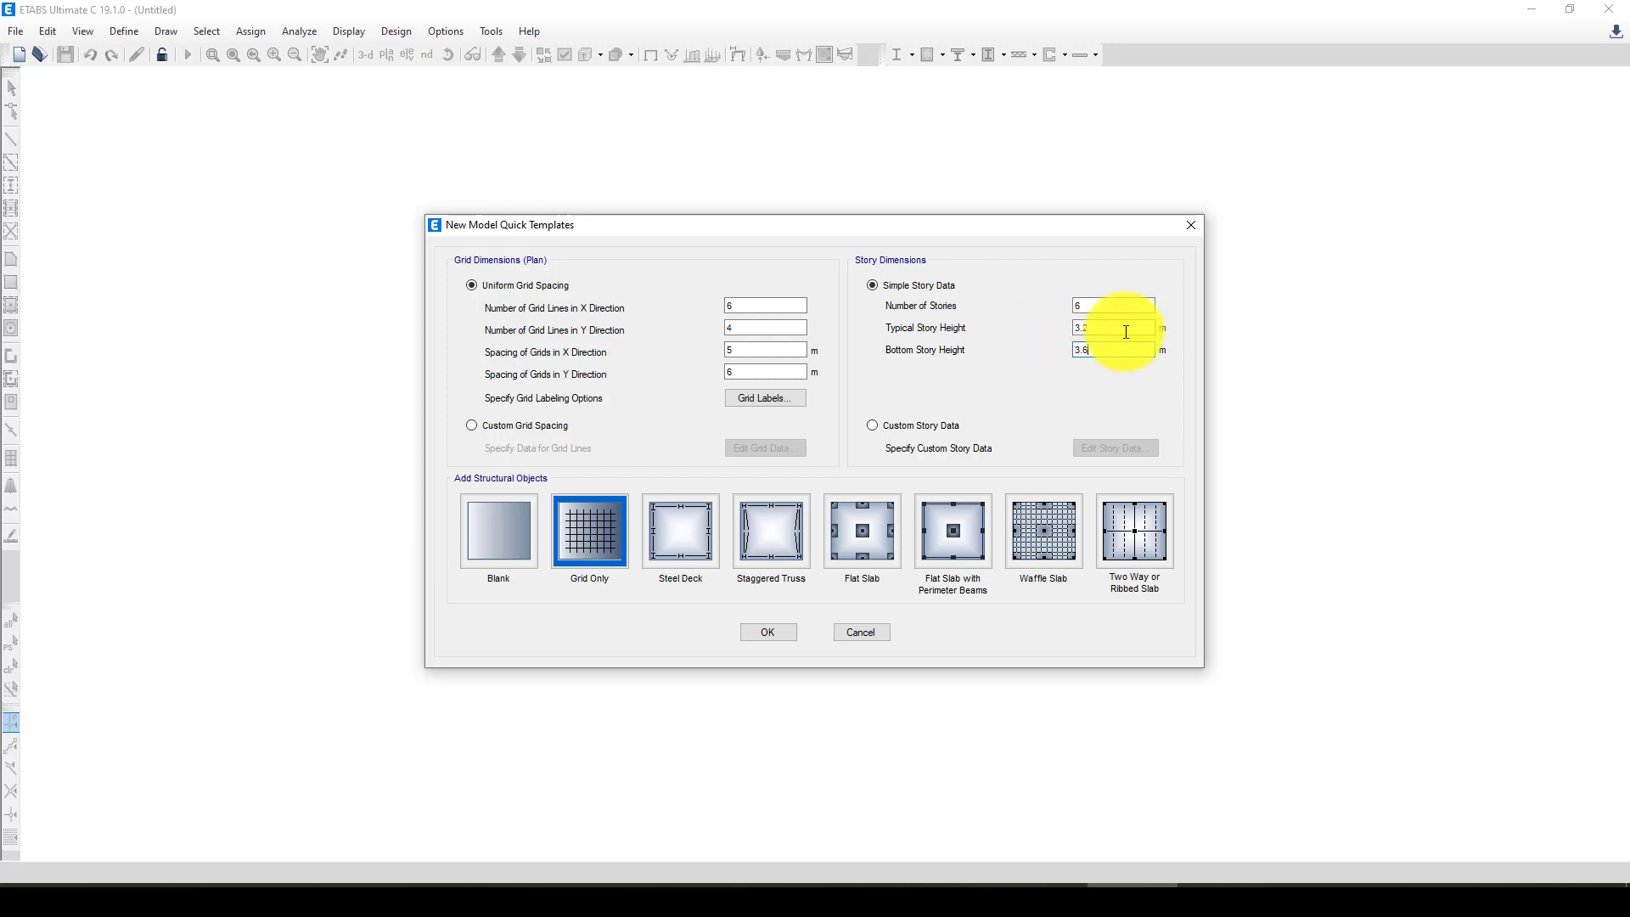
left_click(1124, 328)
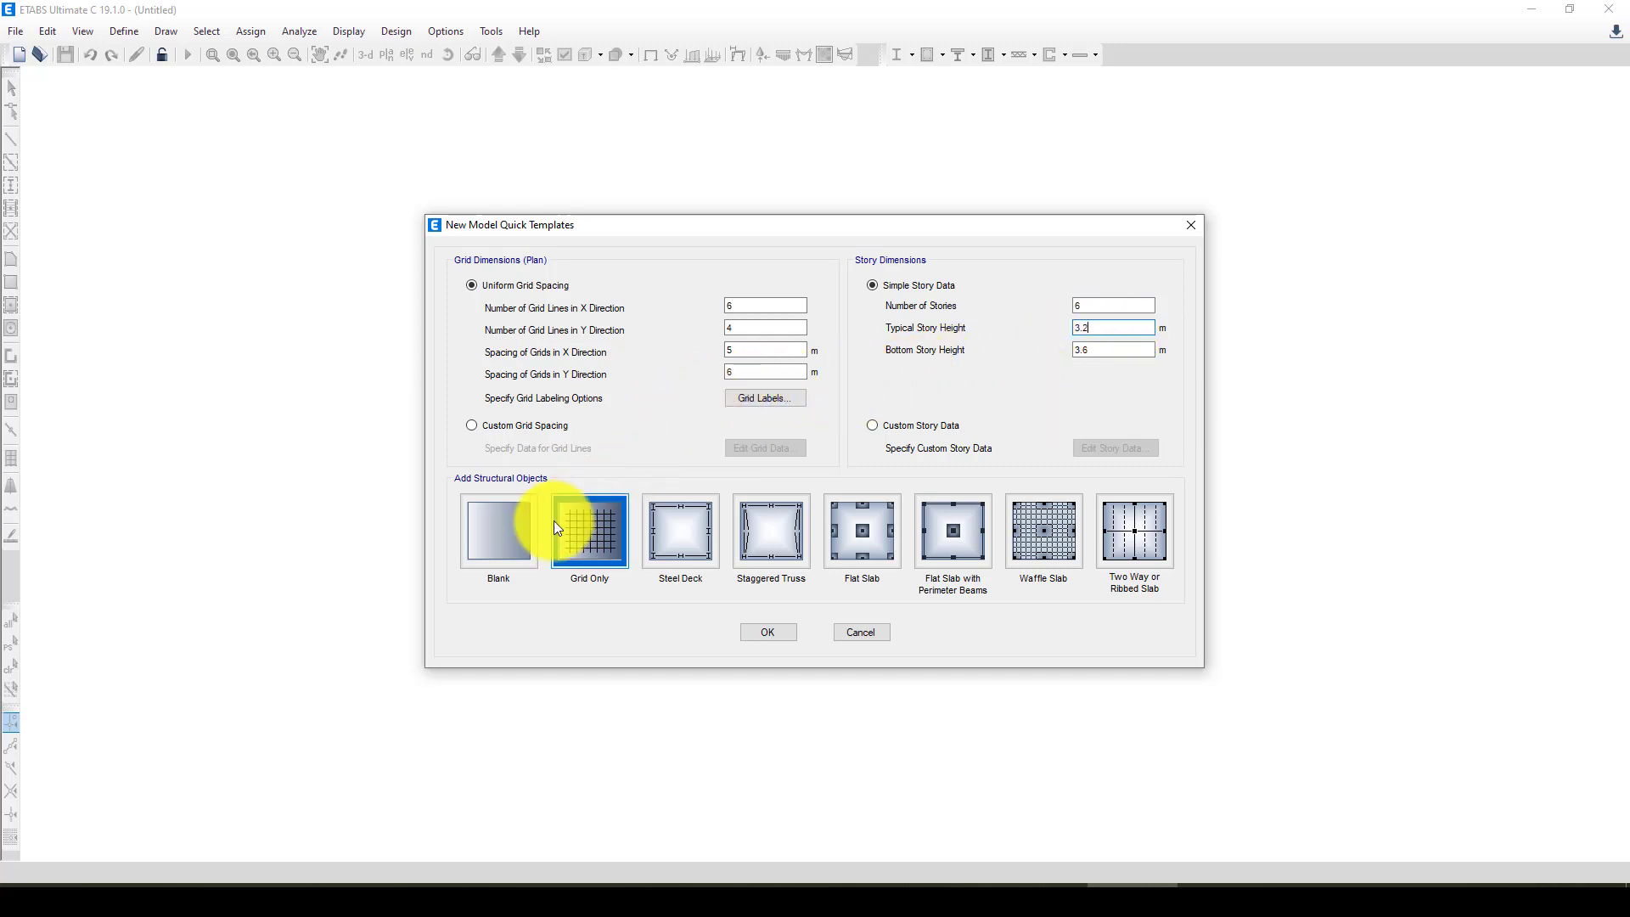
left_click(587, 527)
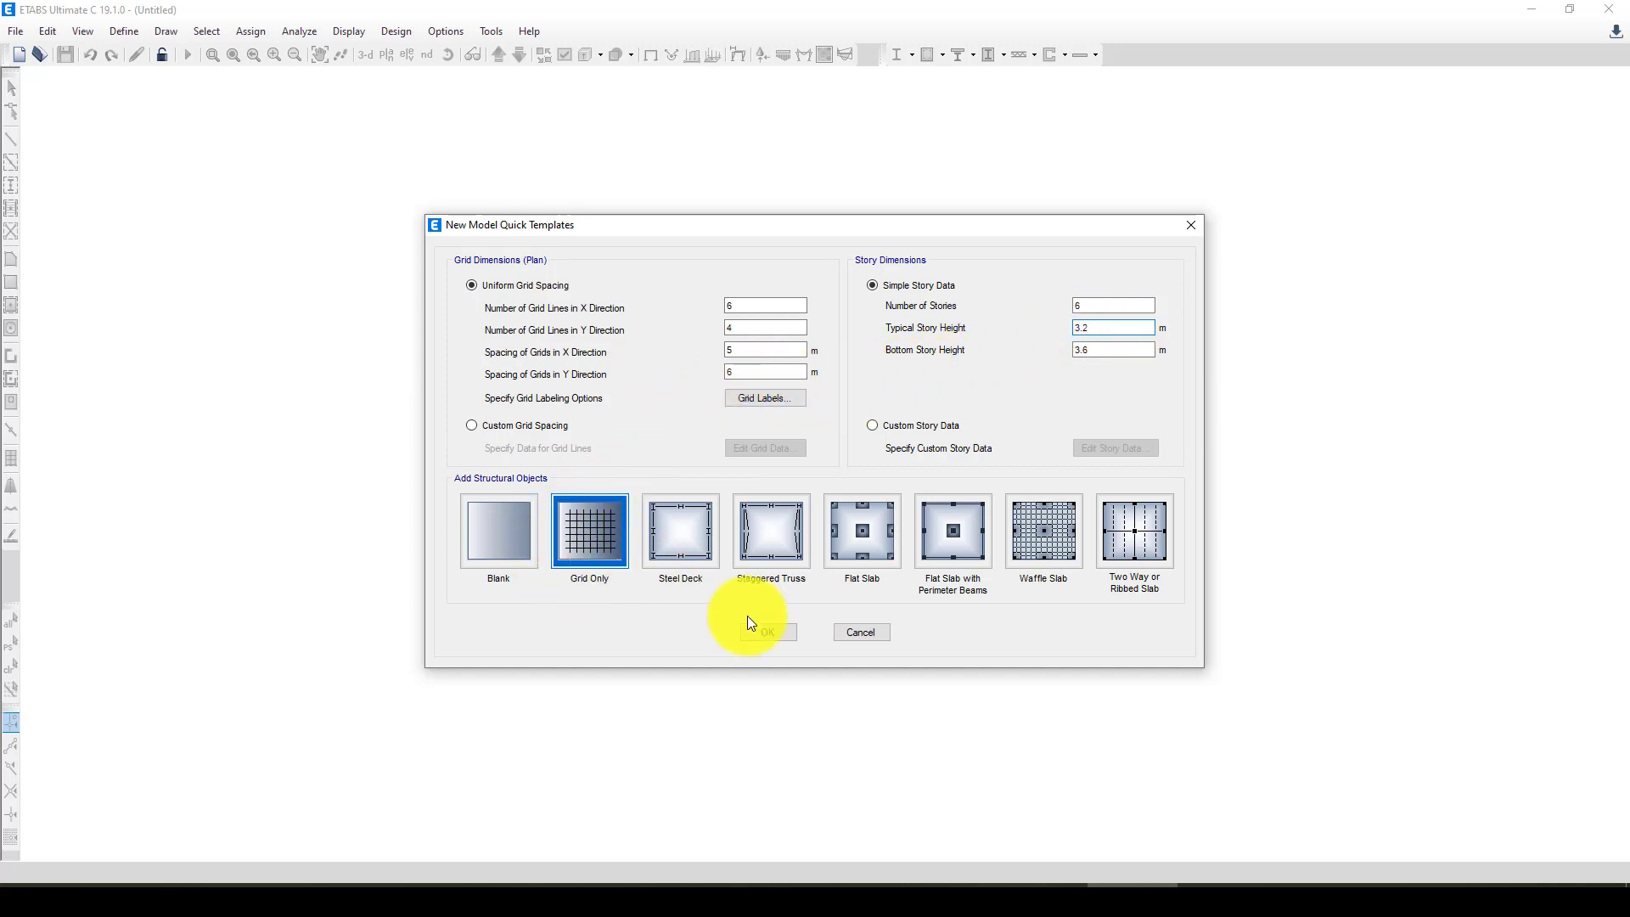
Step: Create the six-story grid model and bring up the Define menu
left_click(769, 631)
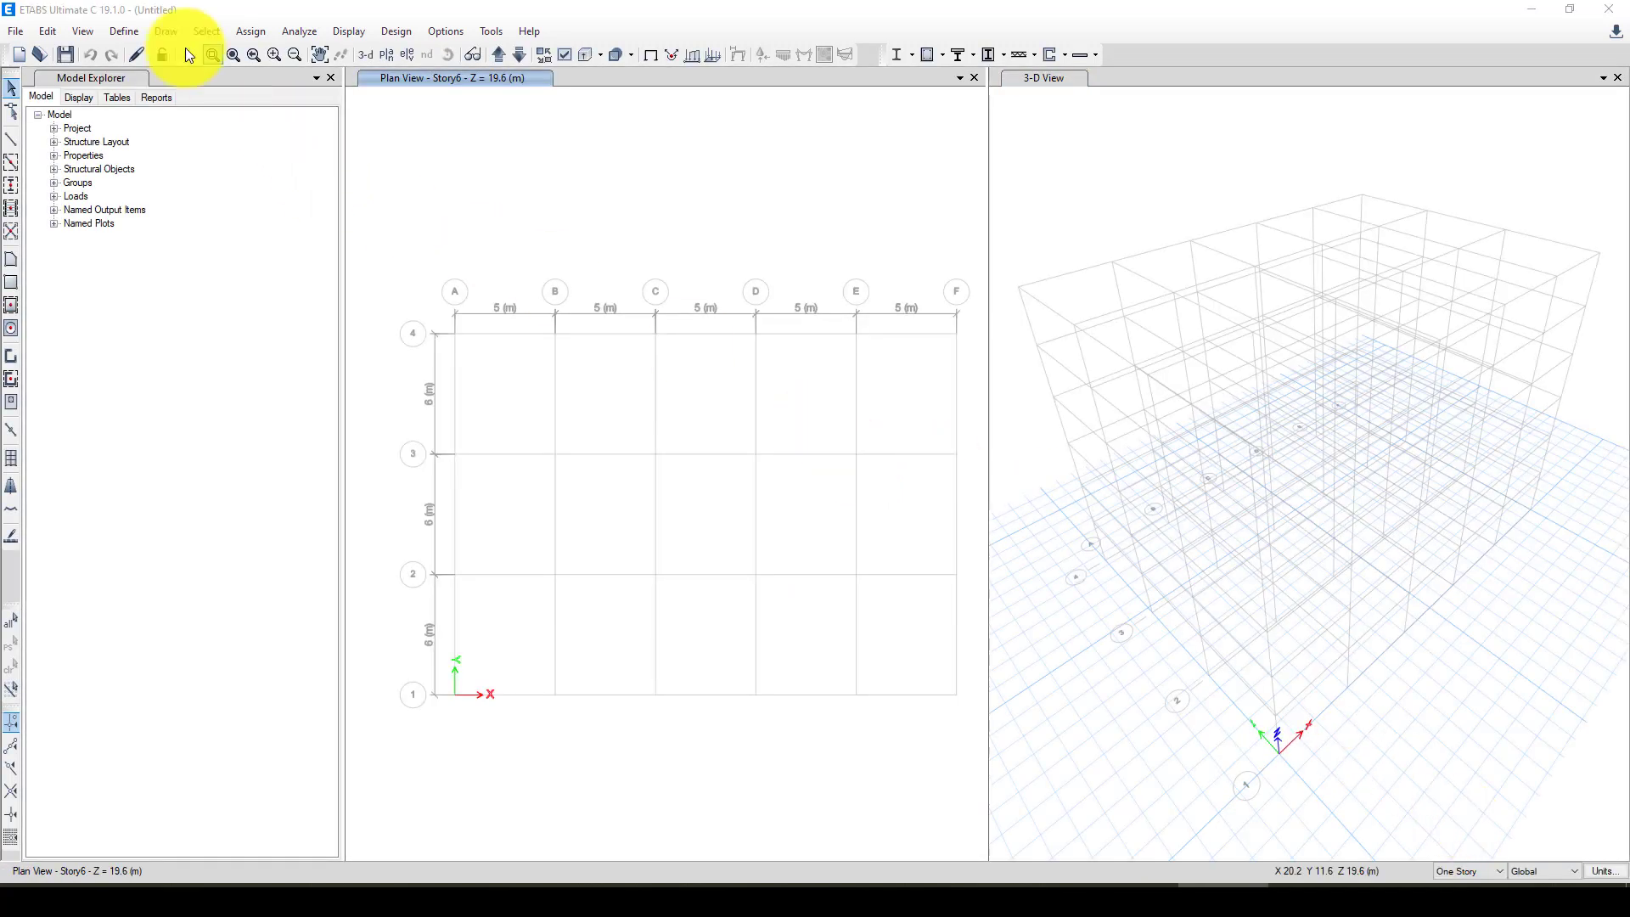
left_click(130, 31)
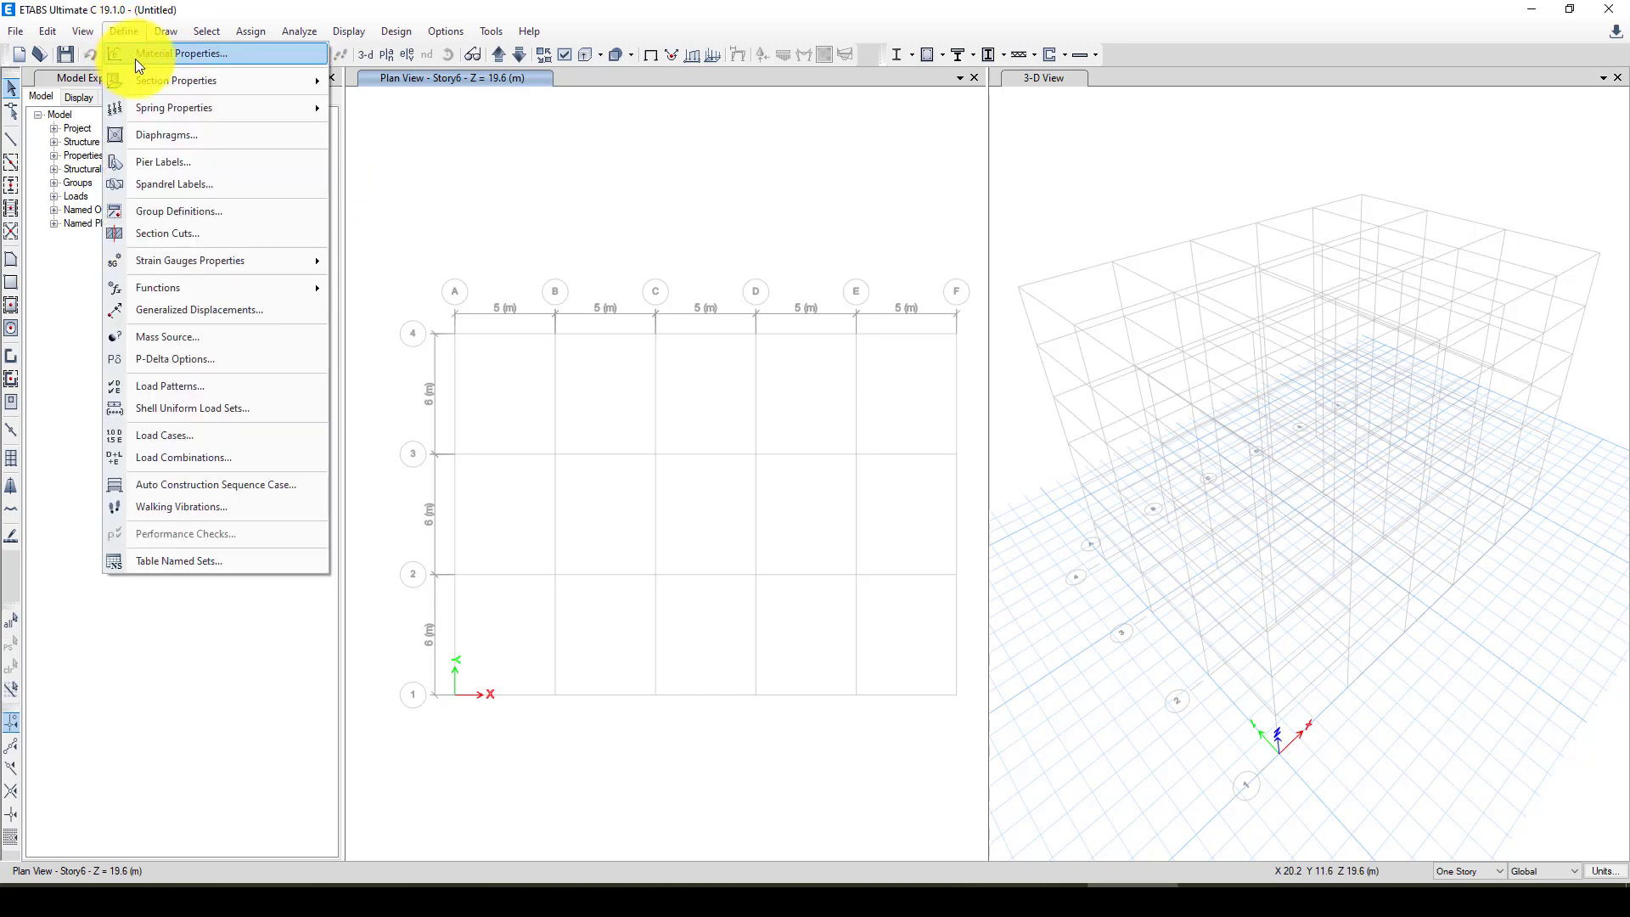
Step: Add a concrete material 5000Psi of grade f'c 5000 psi (34.47 MPa)
left_click(145, 58)
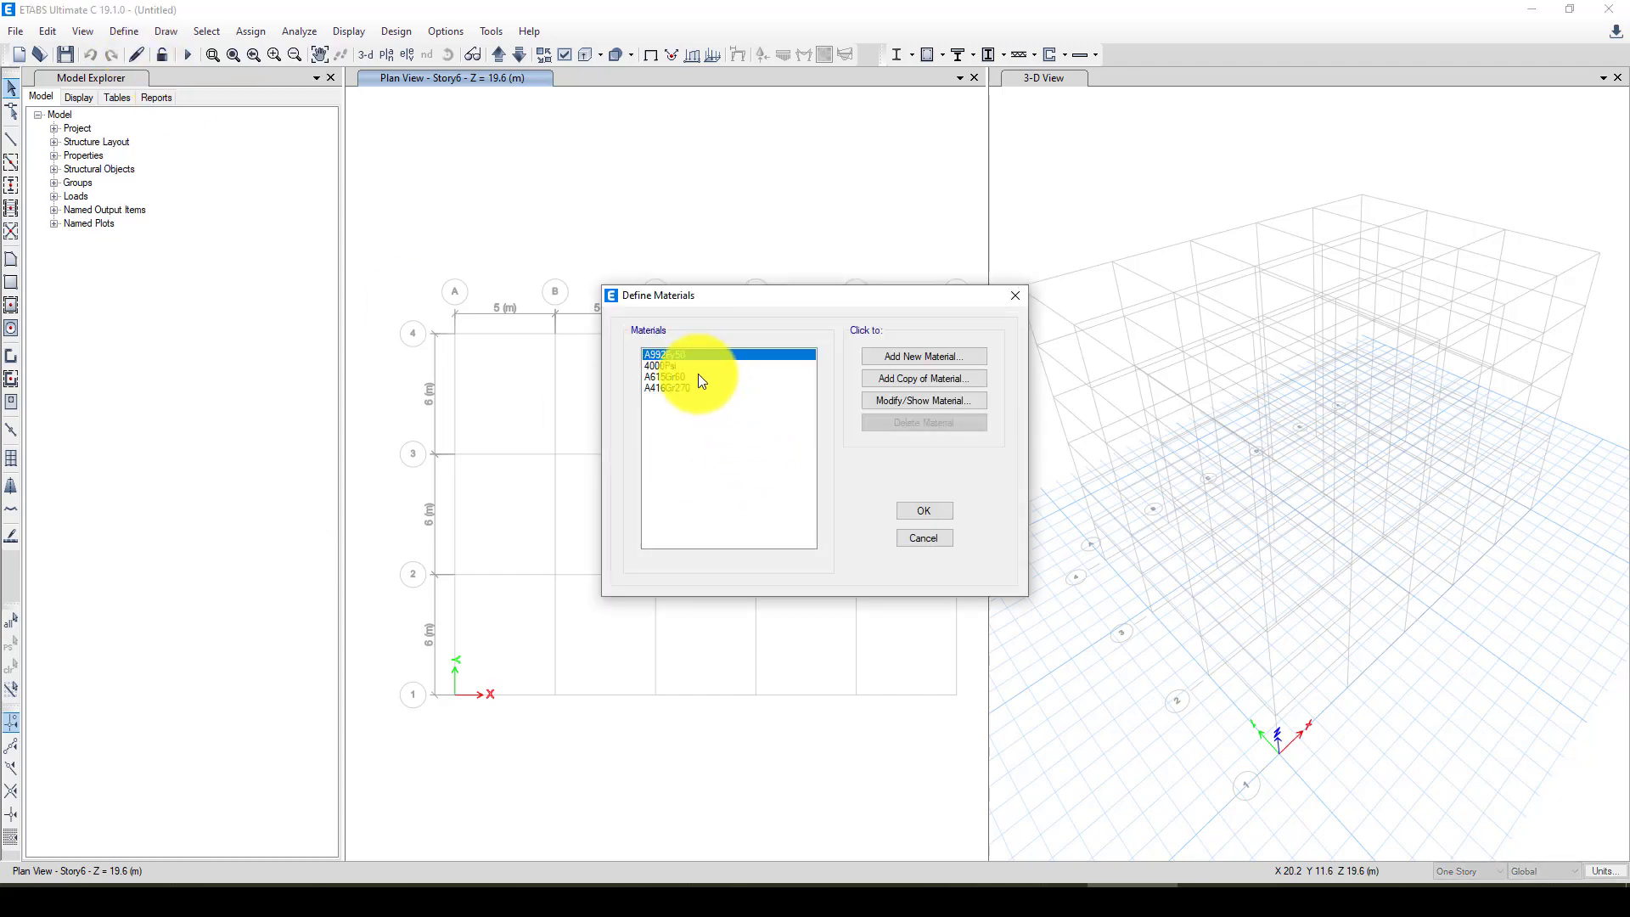
left_click(667, 366)
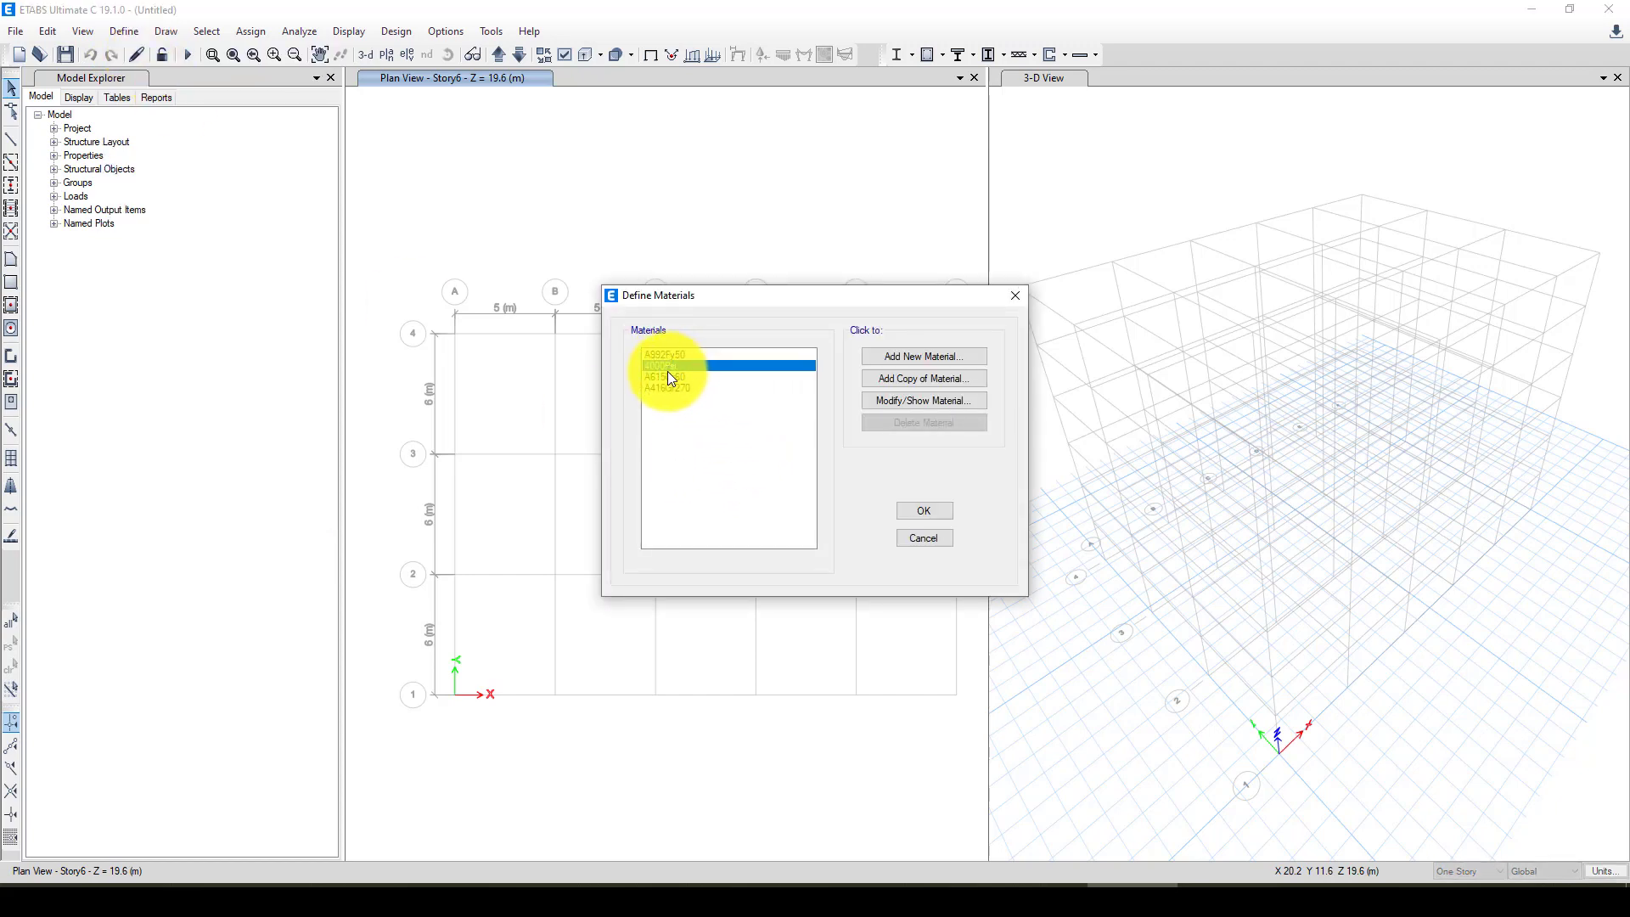
left_click(922, 356)
left_click(761, 420)
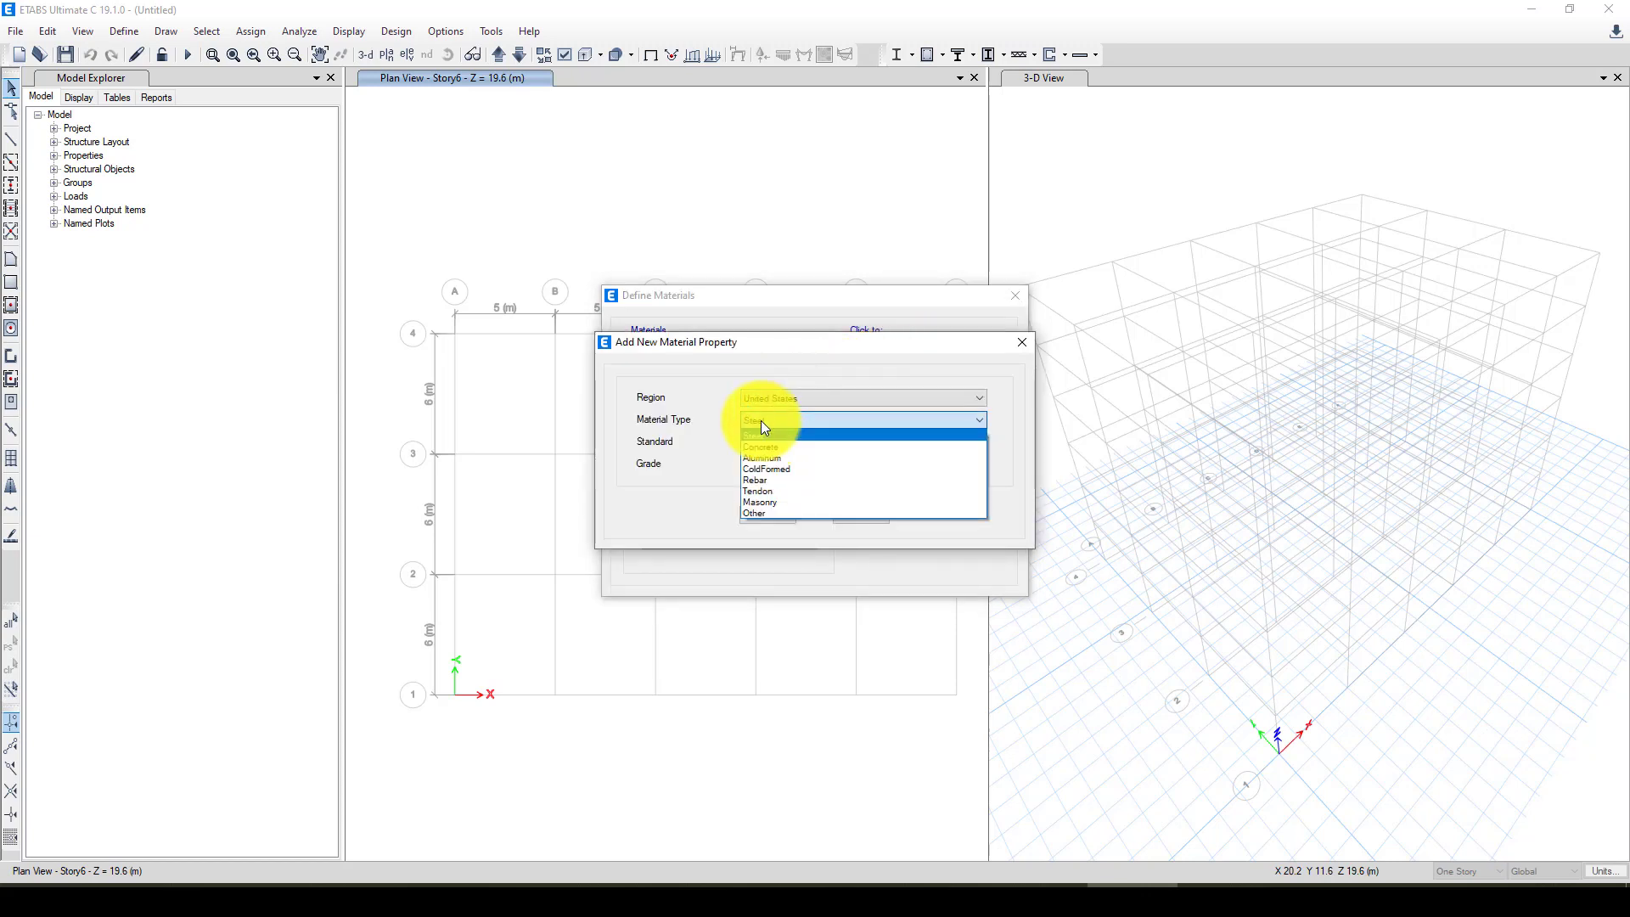
left_click(767, 439)
left_click(777, 465)
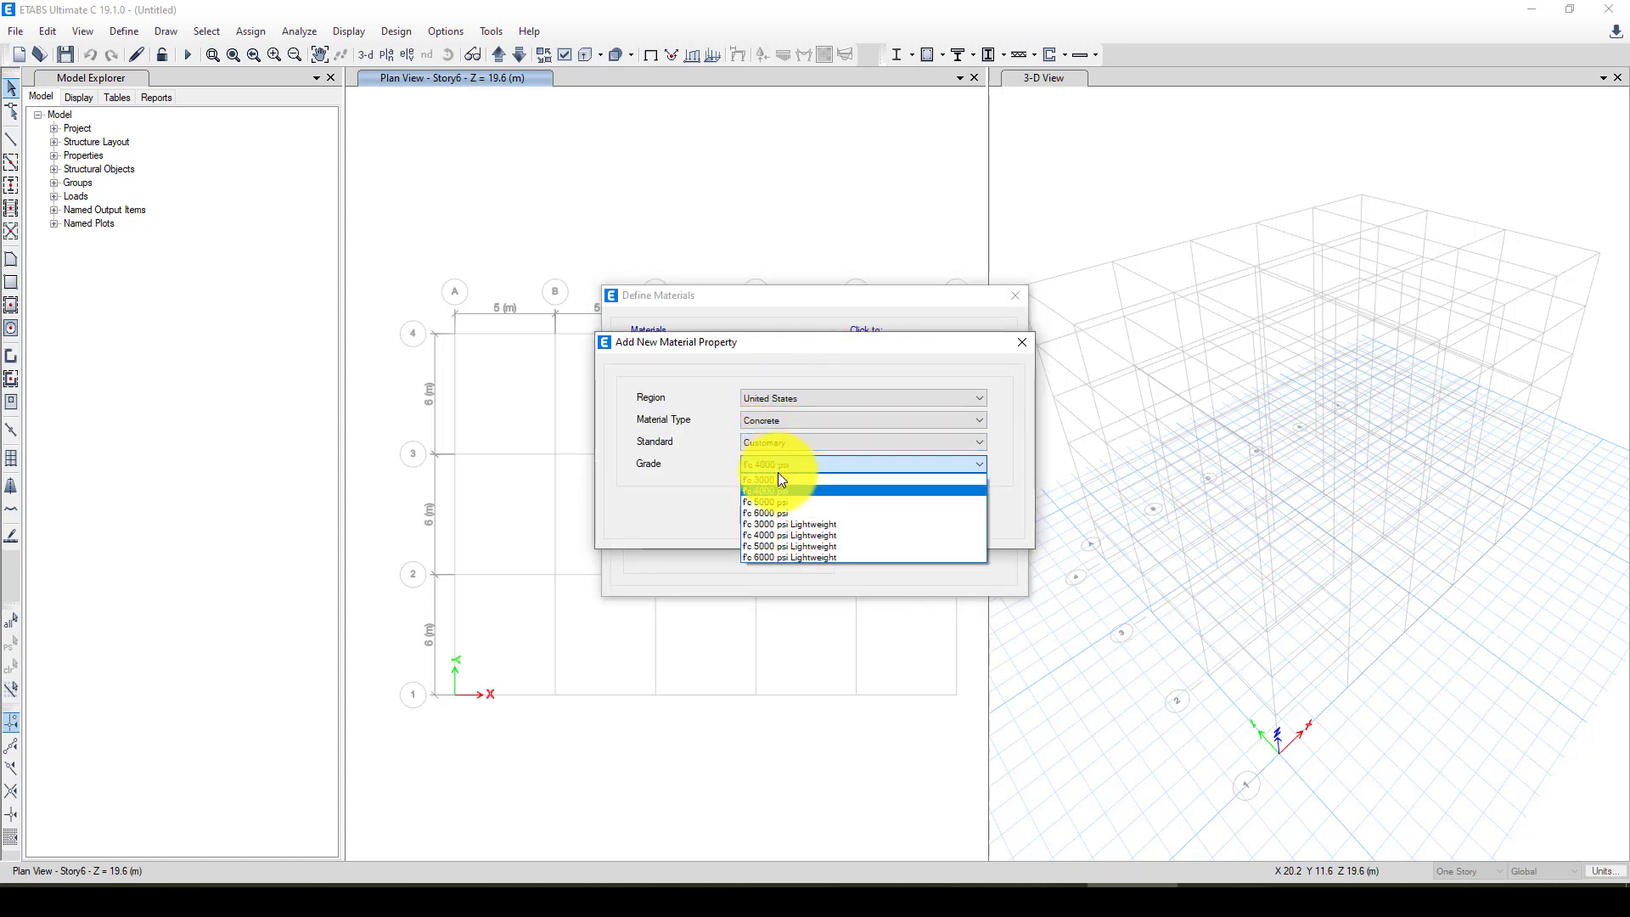
left_click(782, 501)
left_click(769, 514)
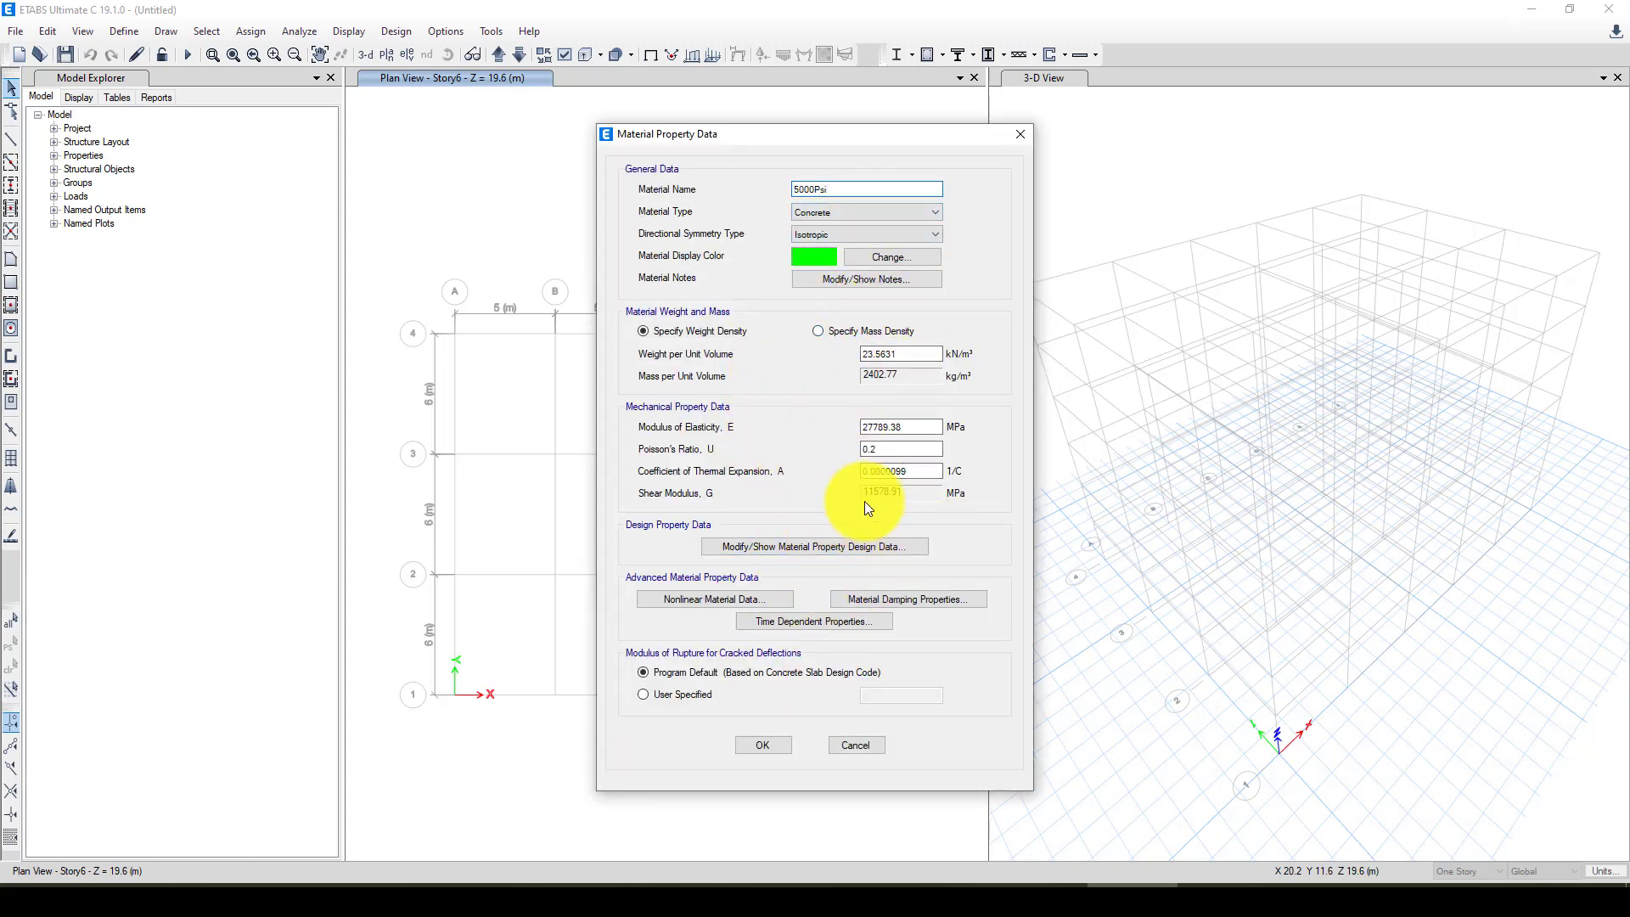
left_click(772, 546)
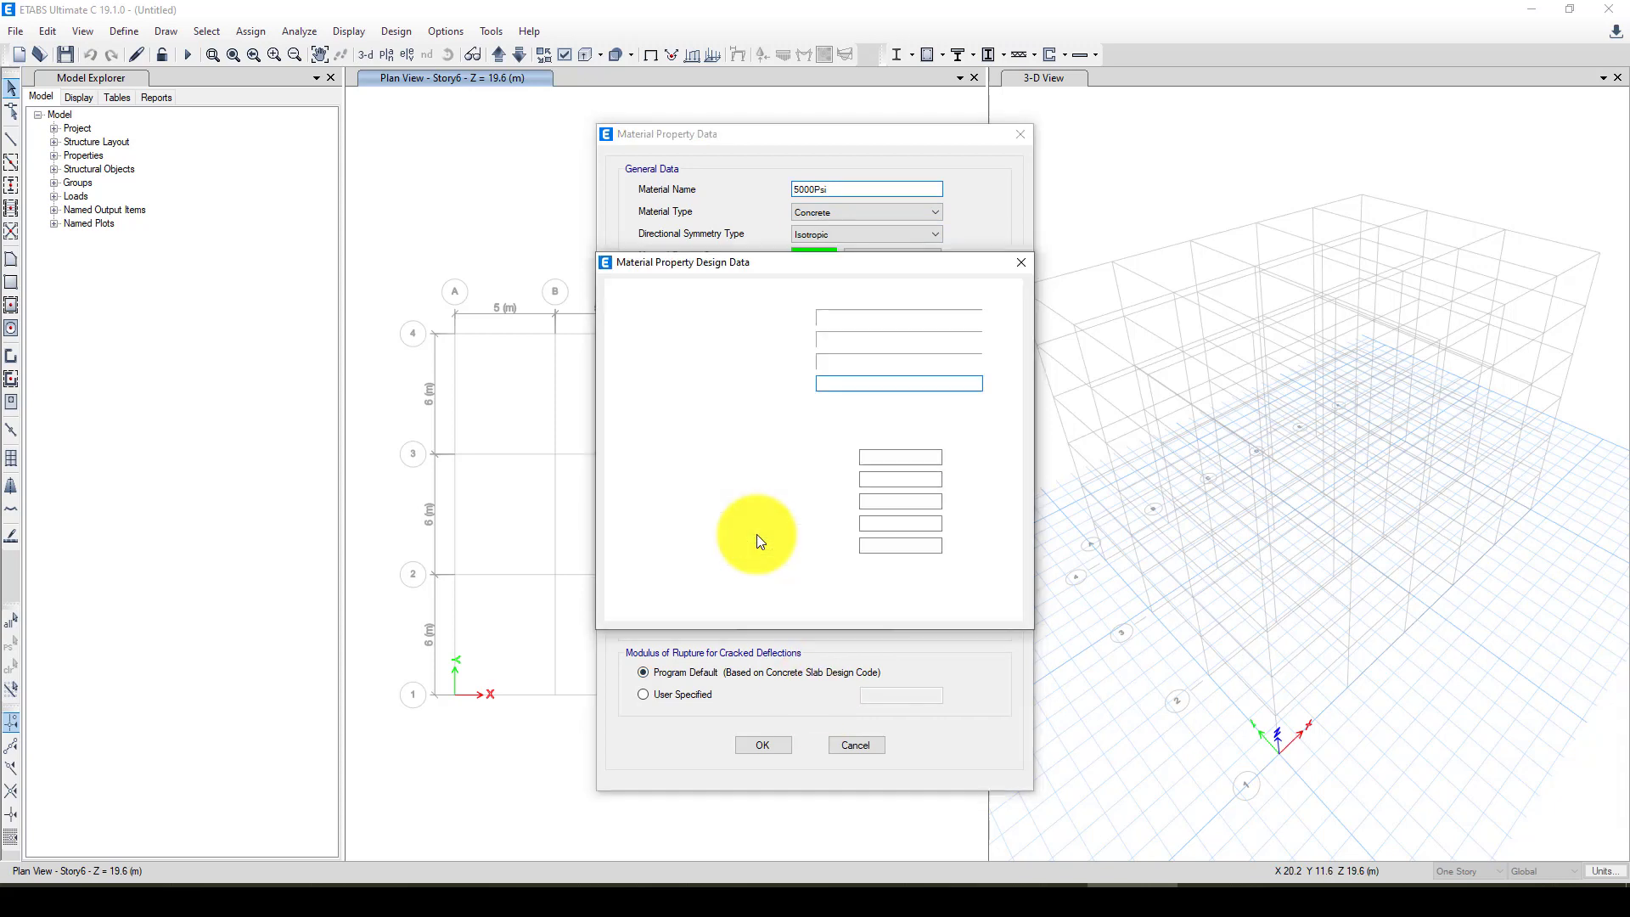
left_click(883, 413)
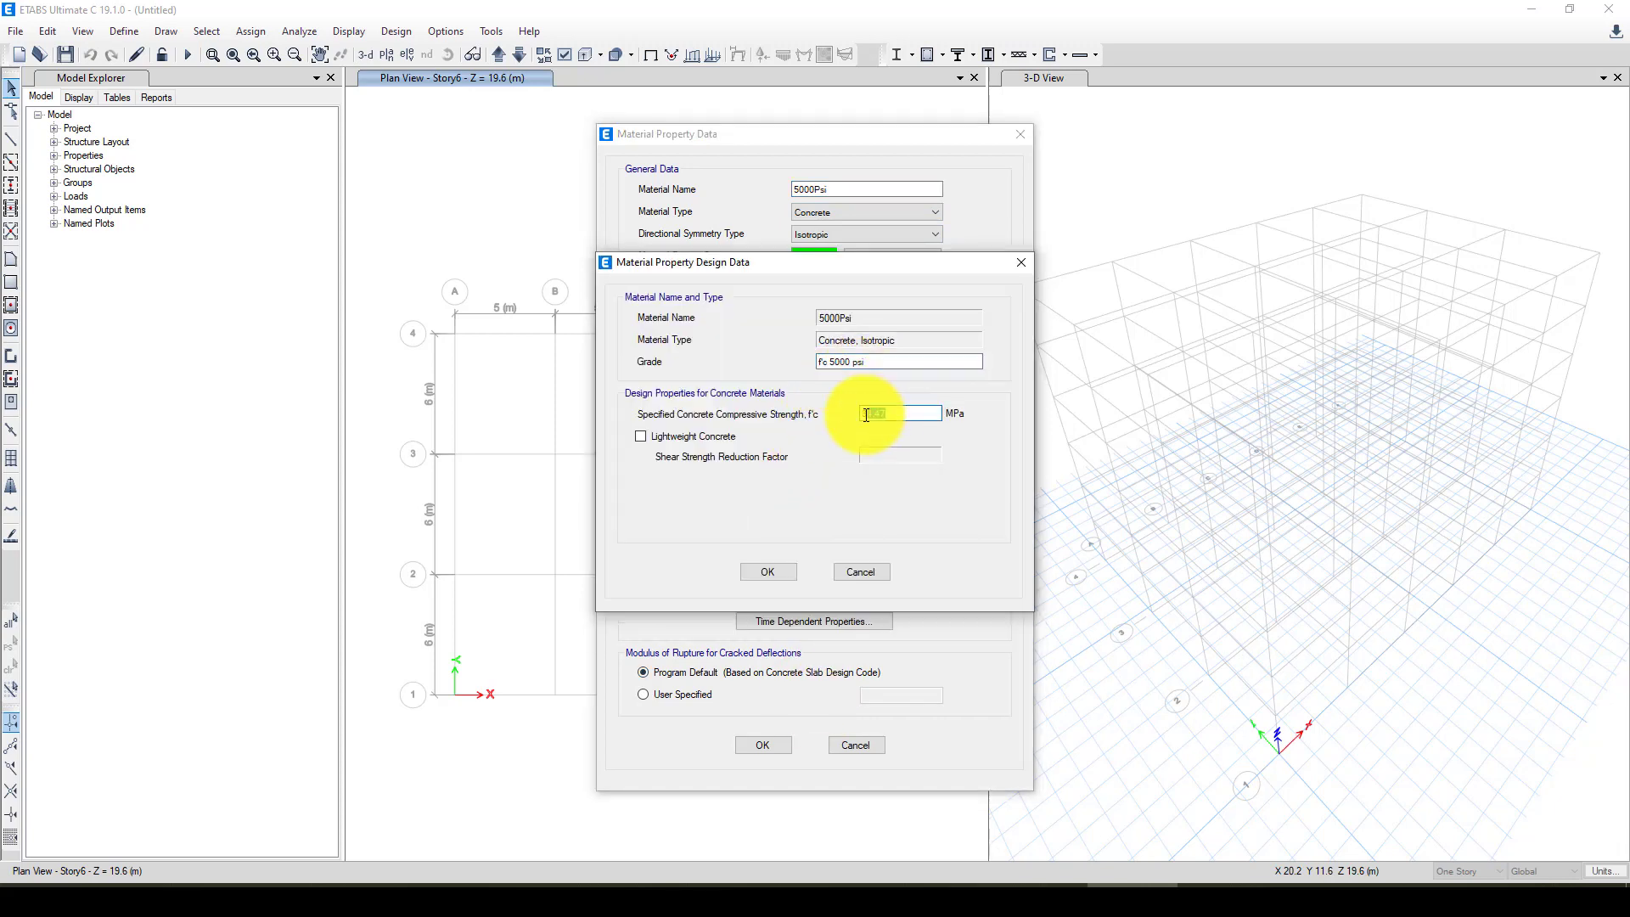
left_click(782, 571)
left_click(774, 742)
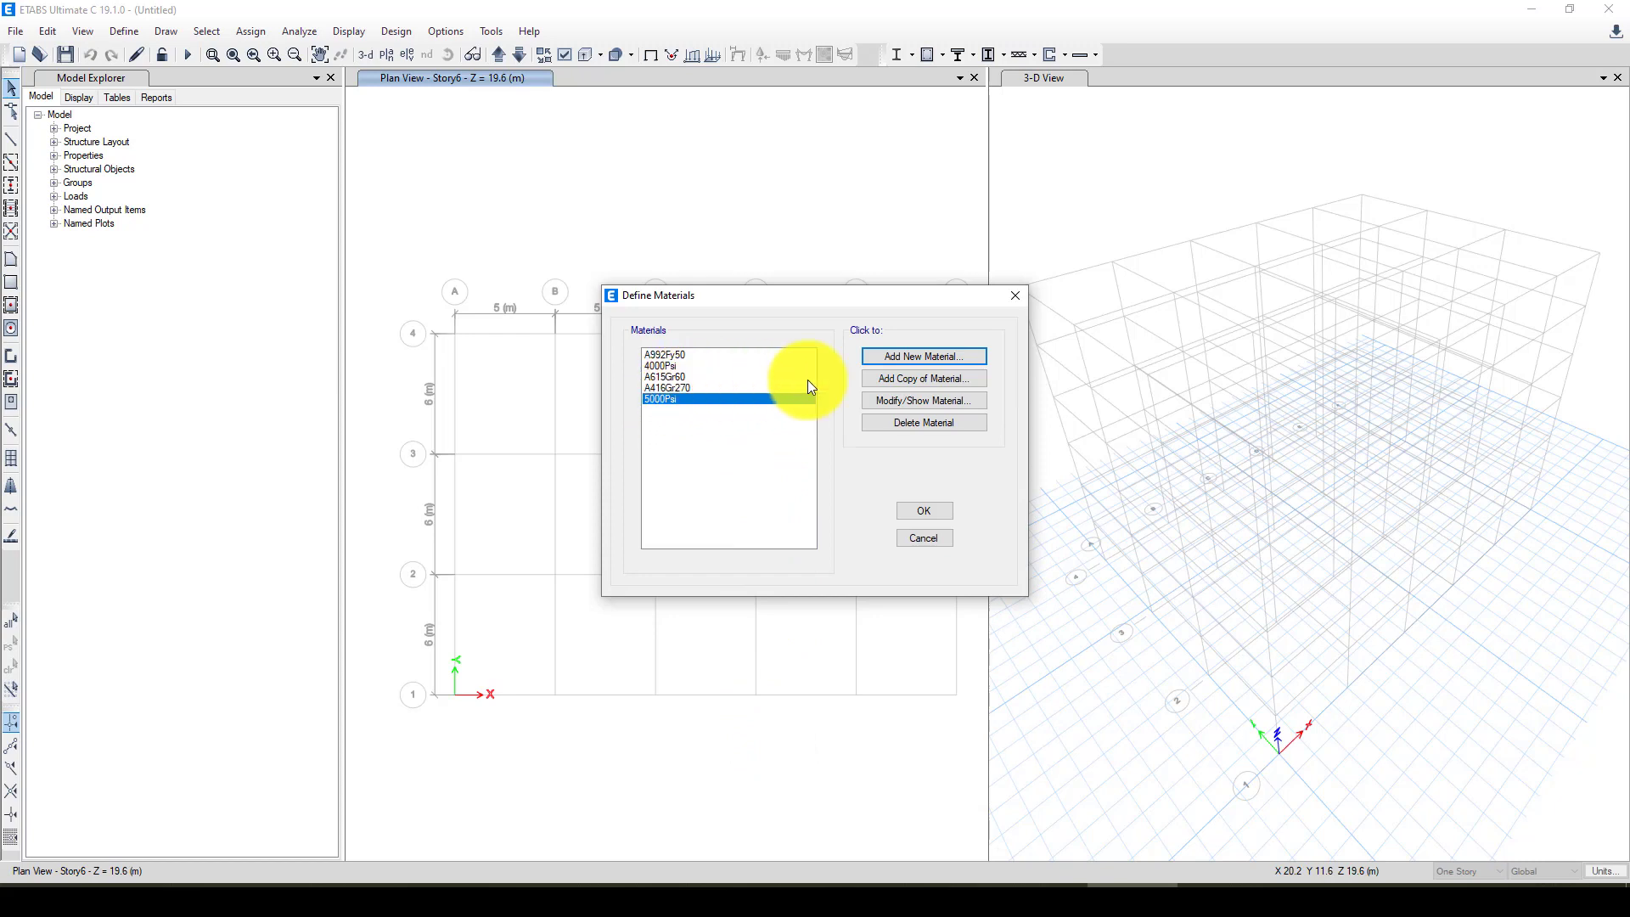
Step: Rename A615Gr60 rebar to Gr60, check its 413.69 MPa yield strength, and close Define Materials
left_click(670, 377)
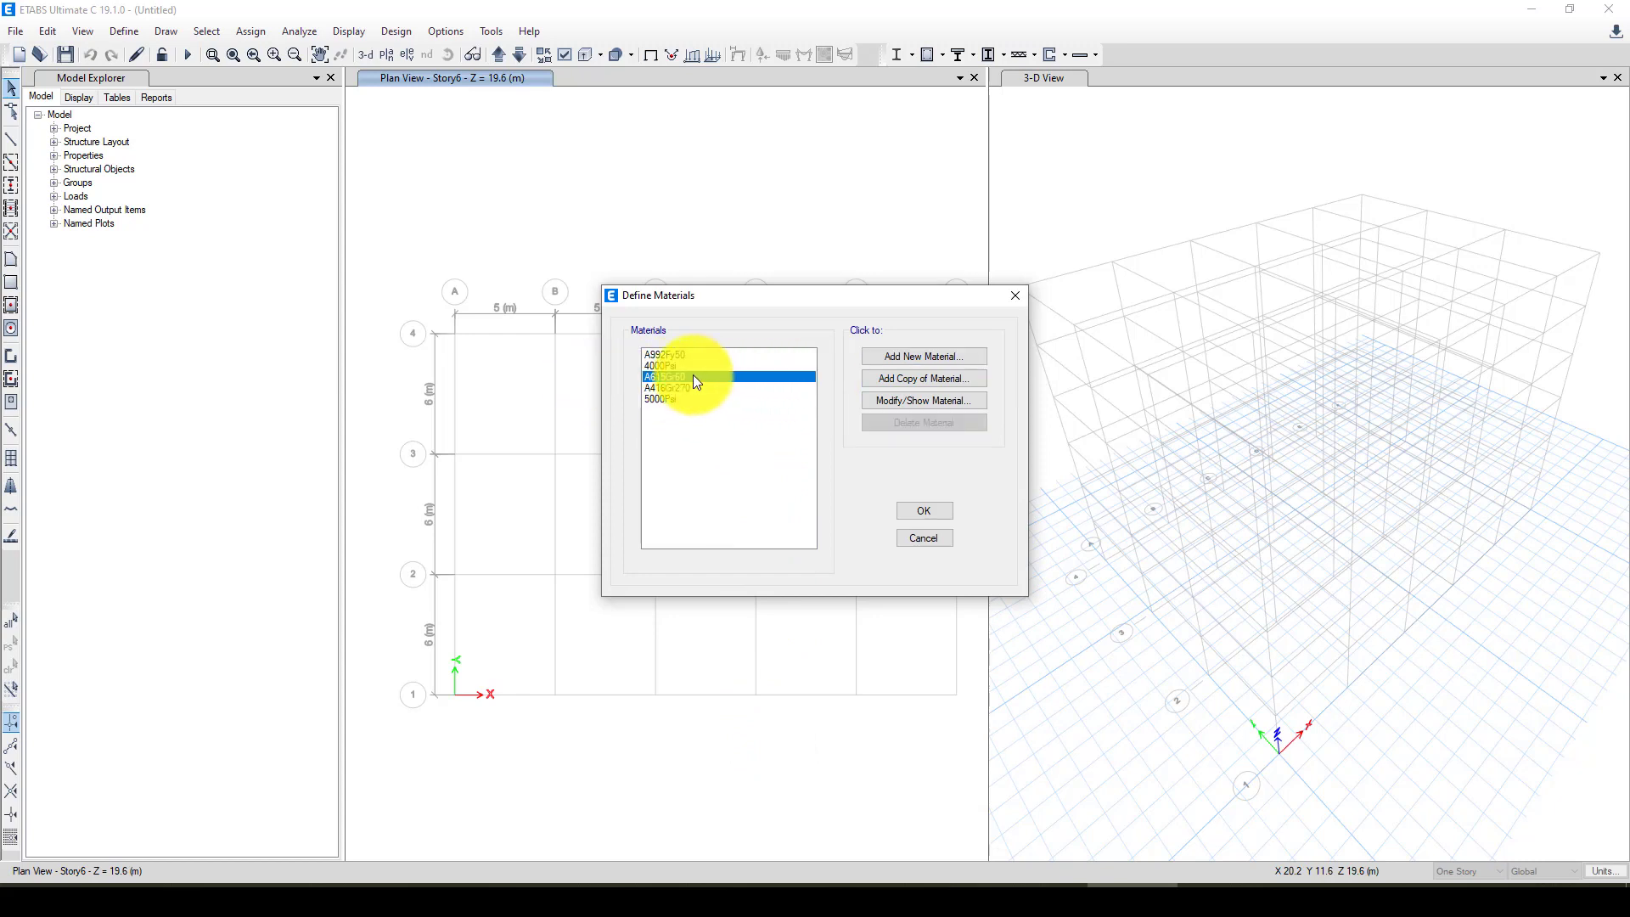
left_click(905, 406)
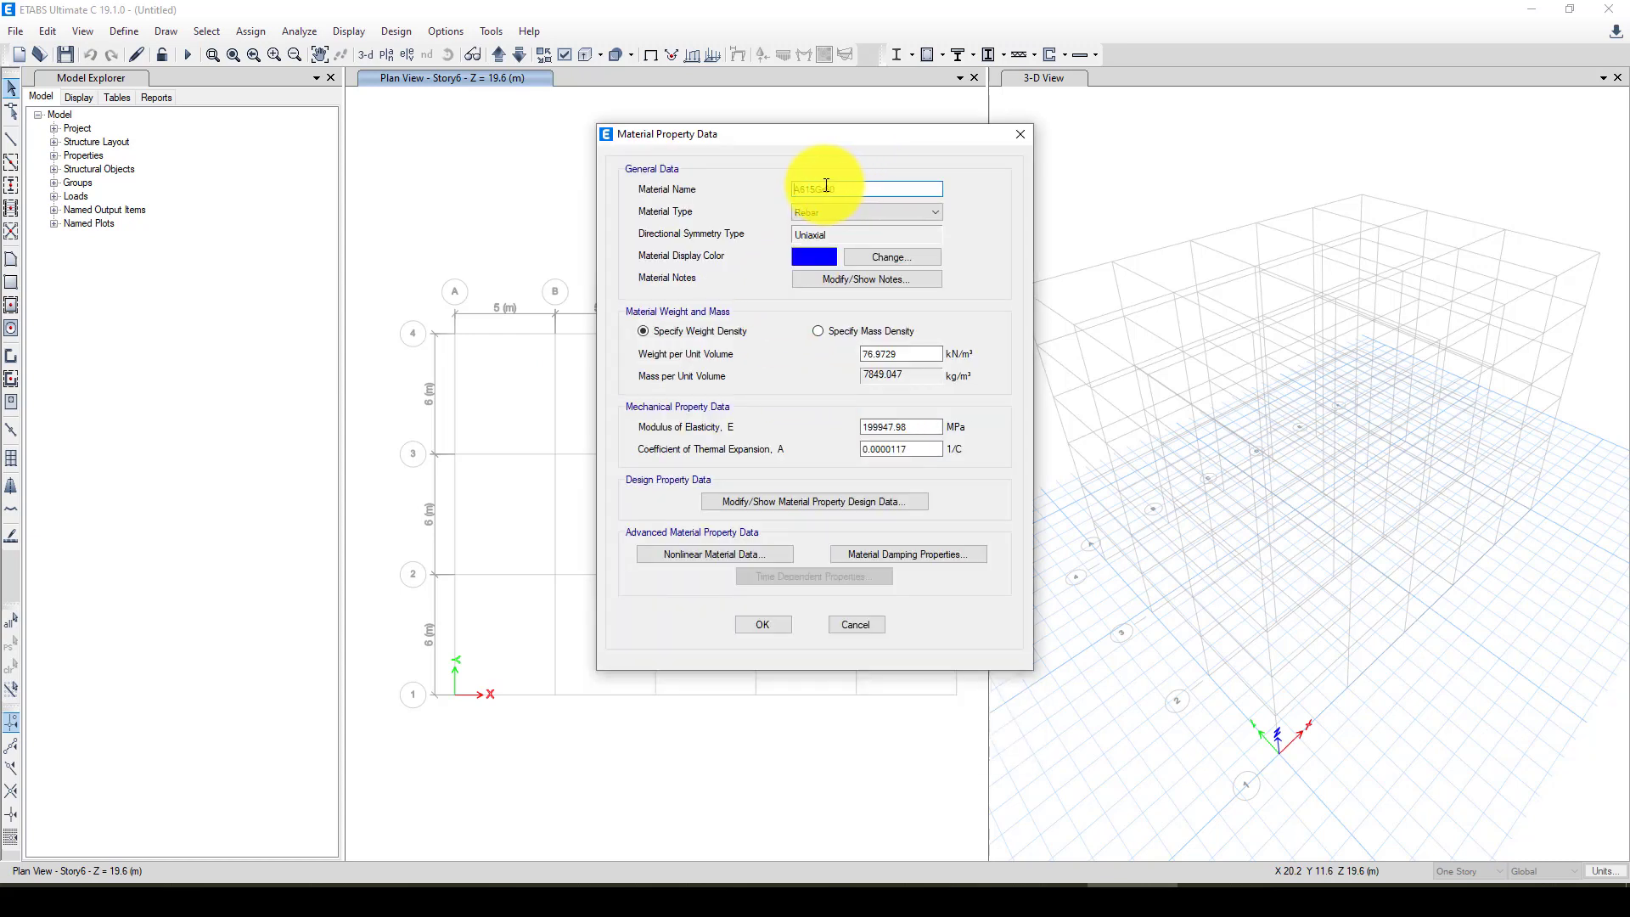
left_click_drag(817, 187, 766, 191)
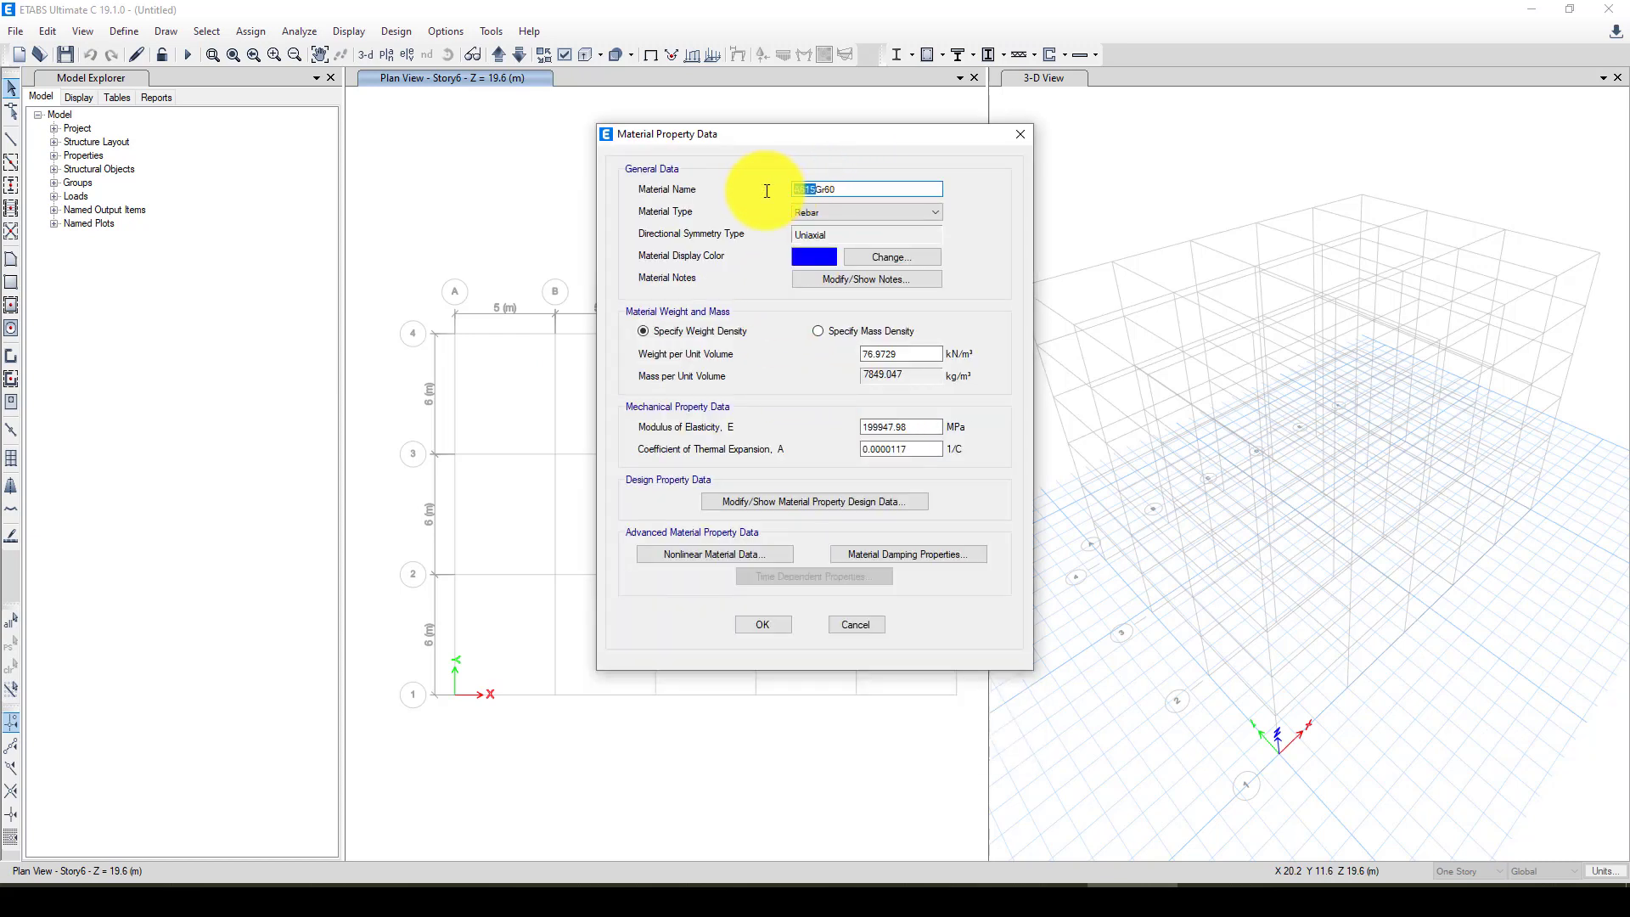
key("Delete")
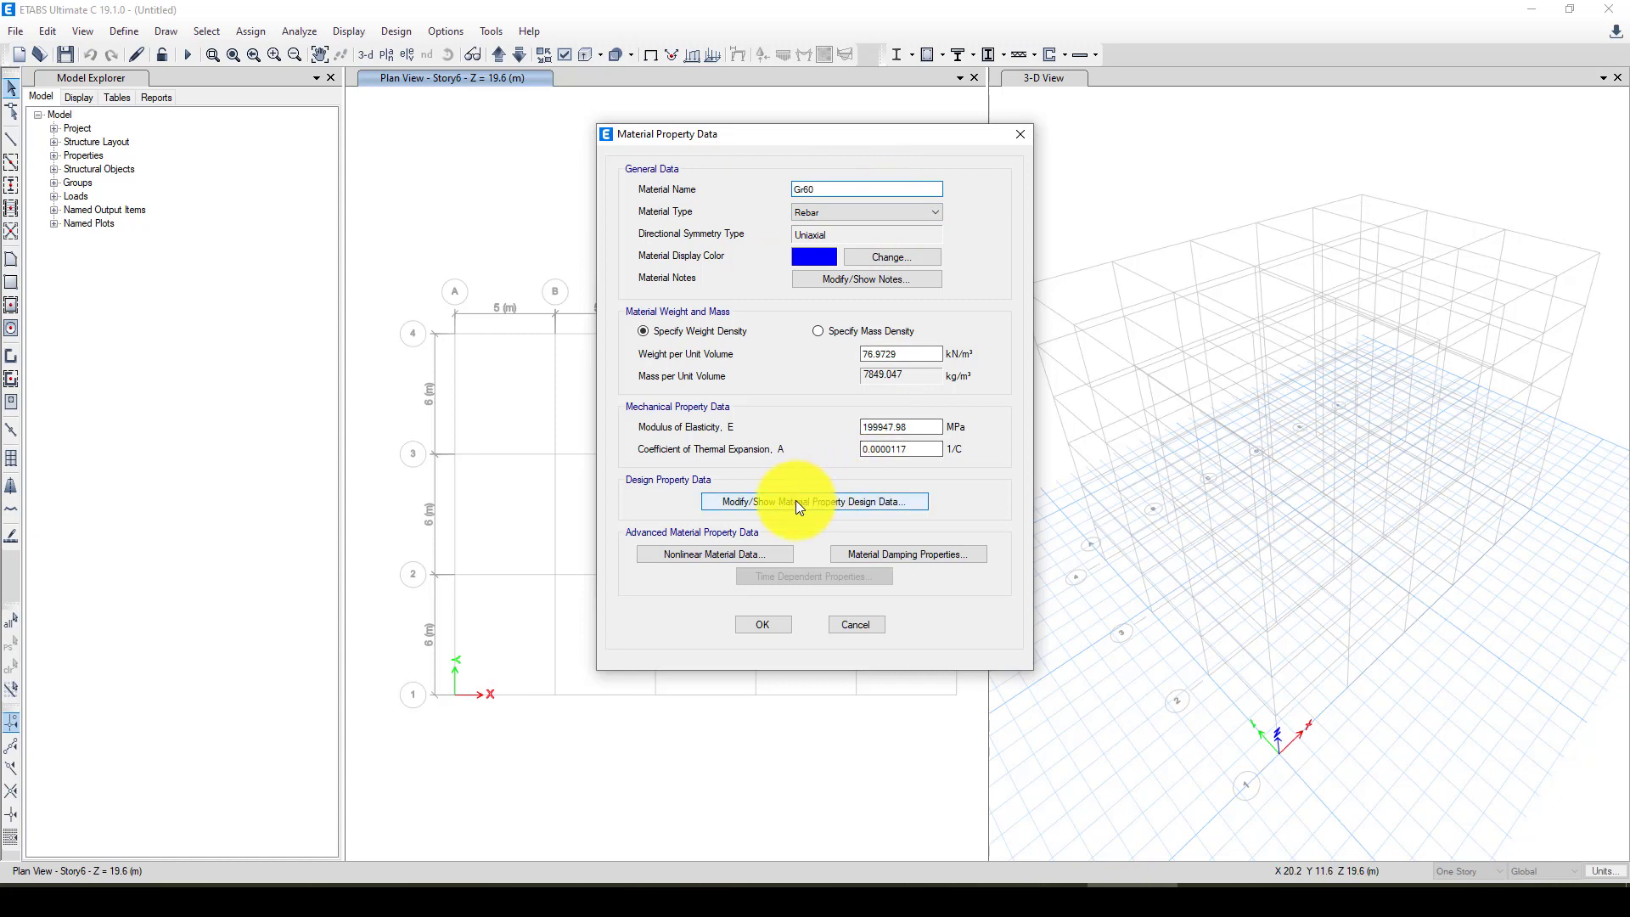
left_click(796, 501)
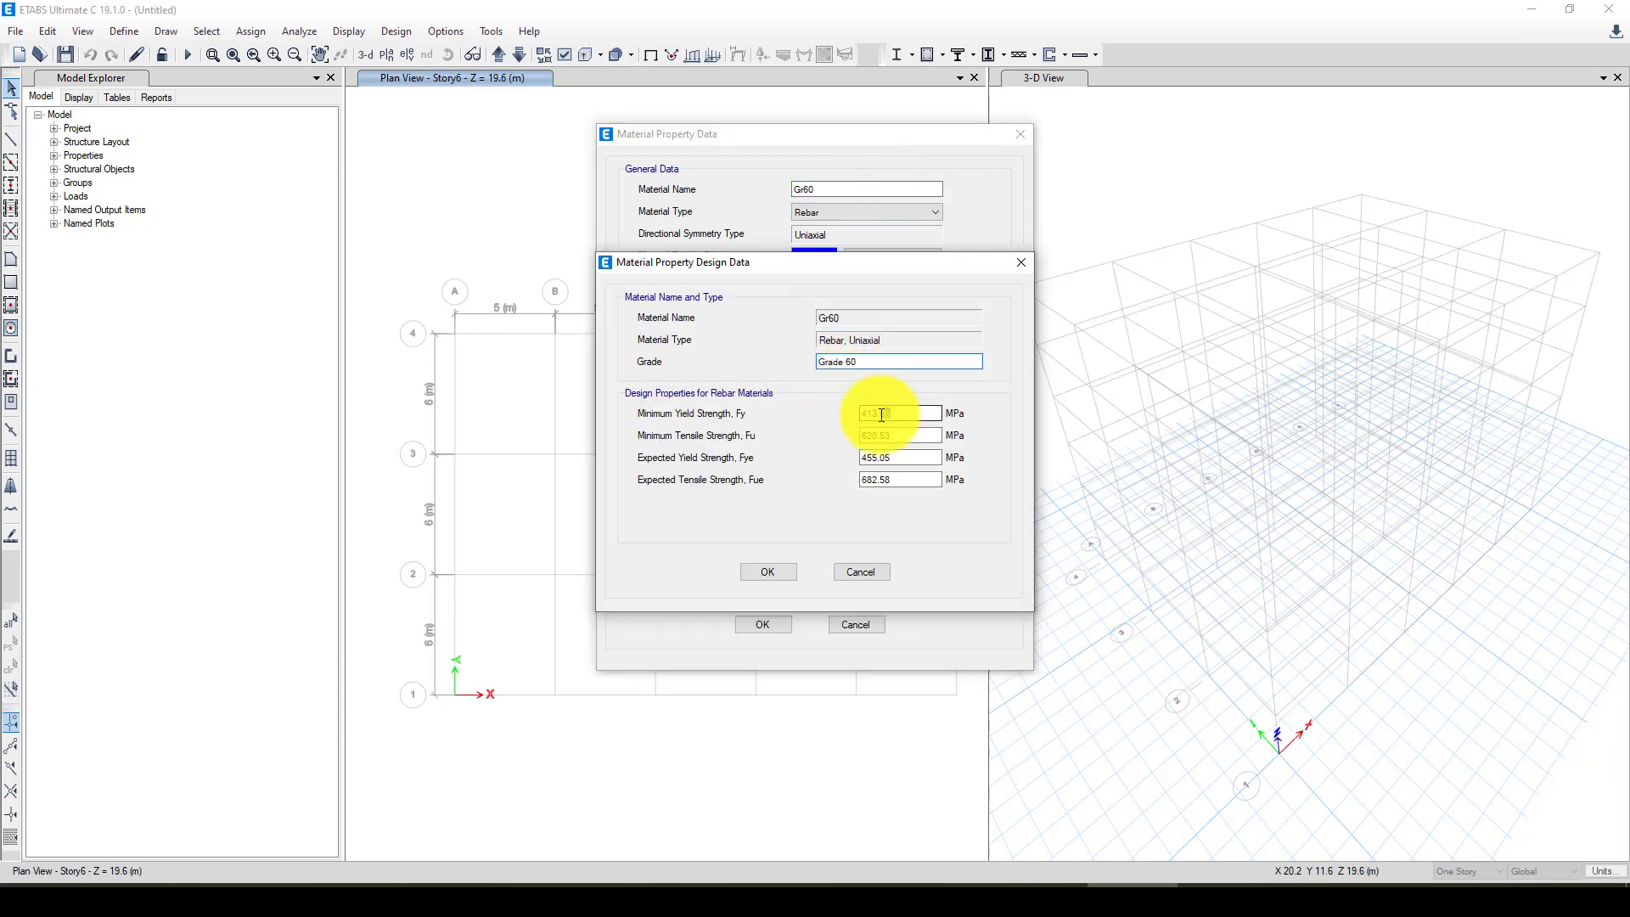
double_click(866, 415)
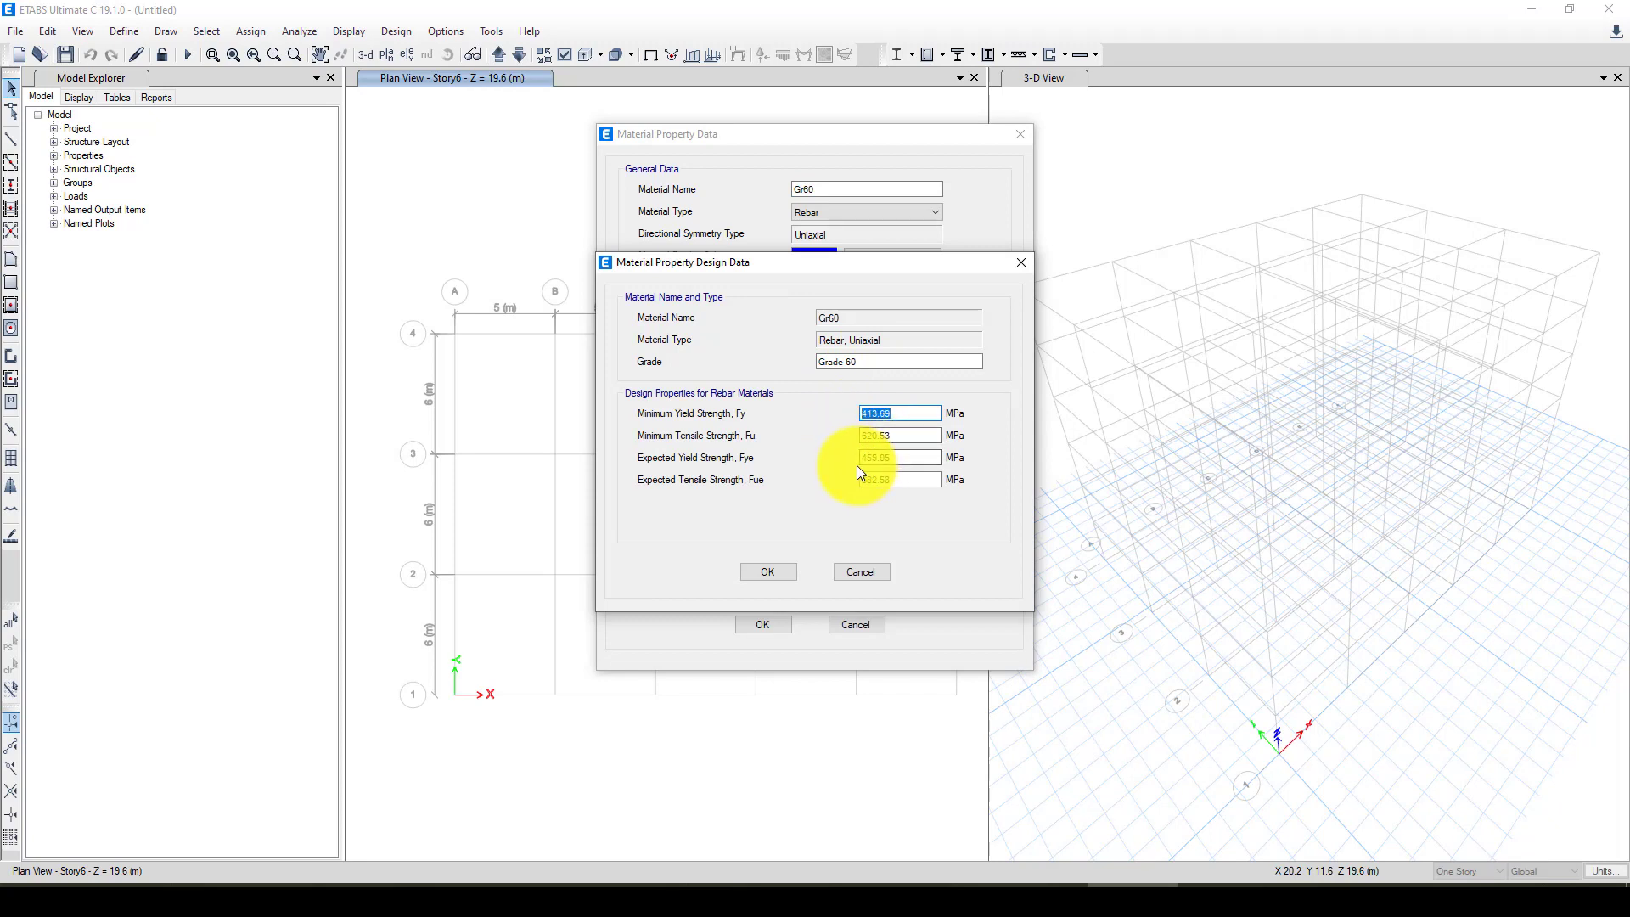
left_click(771, 570)
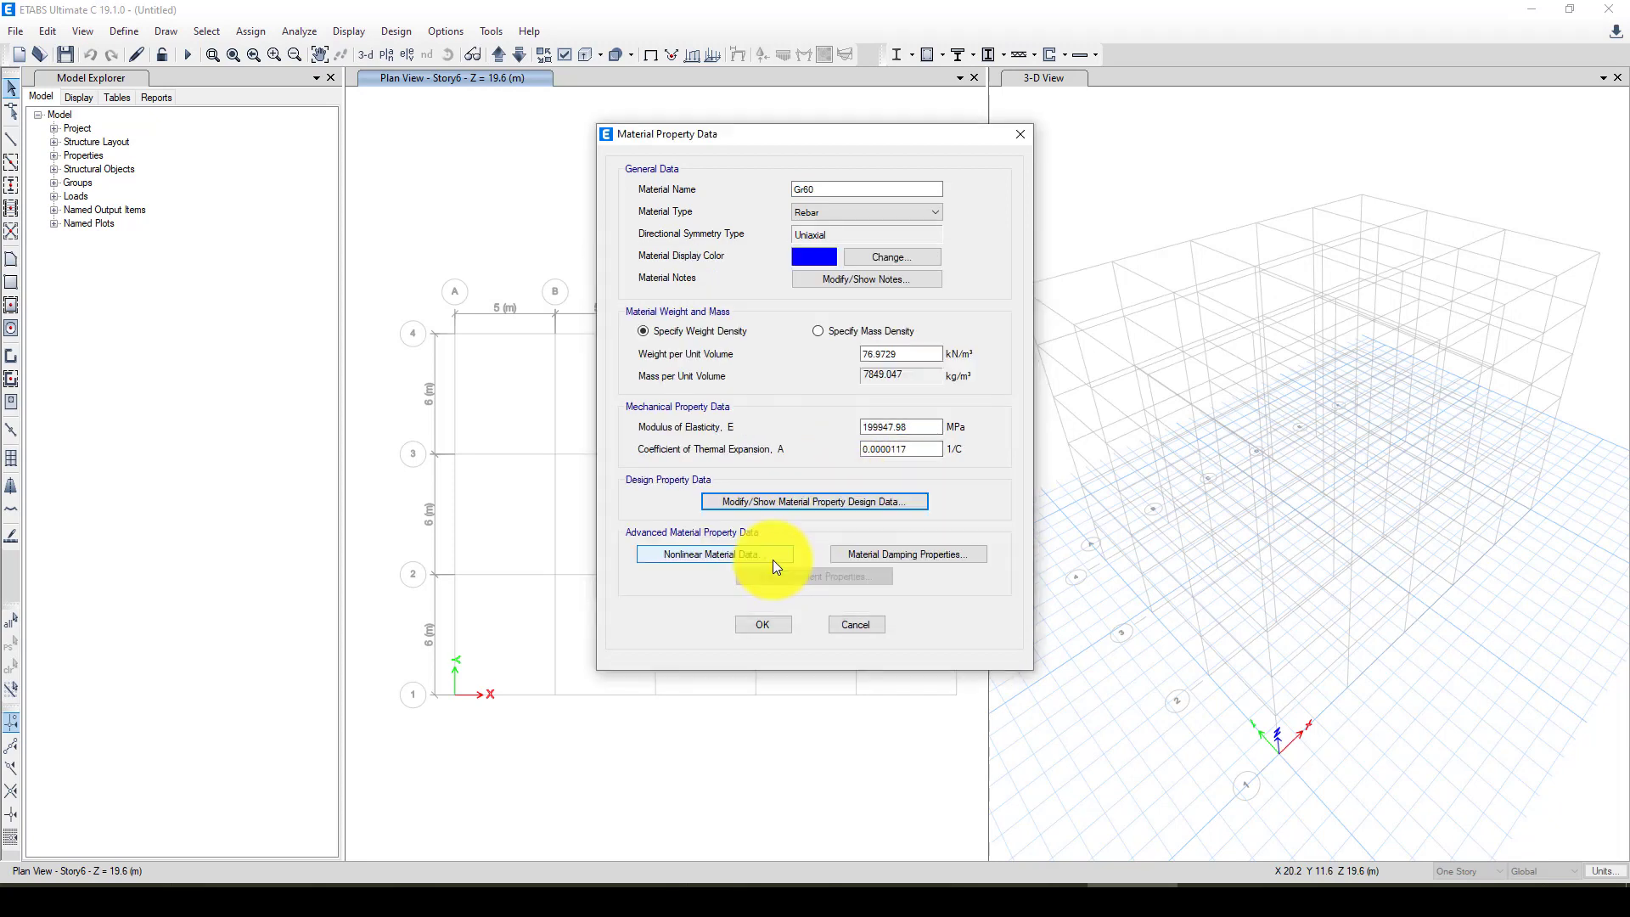
left_click(762, 623)
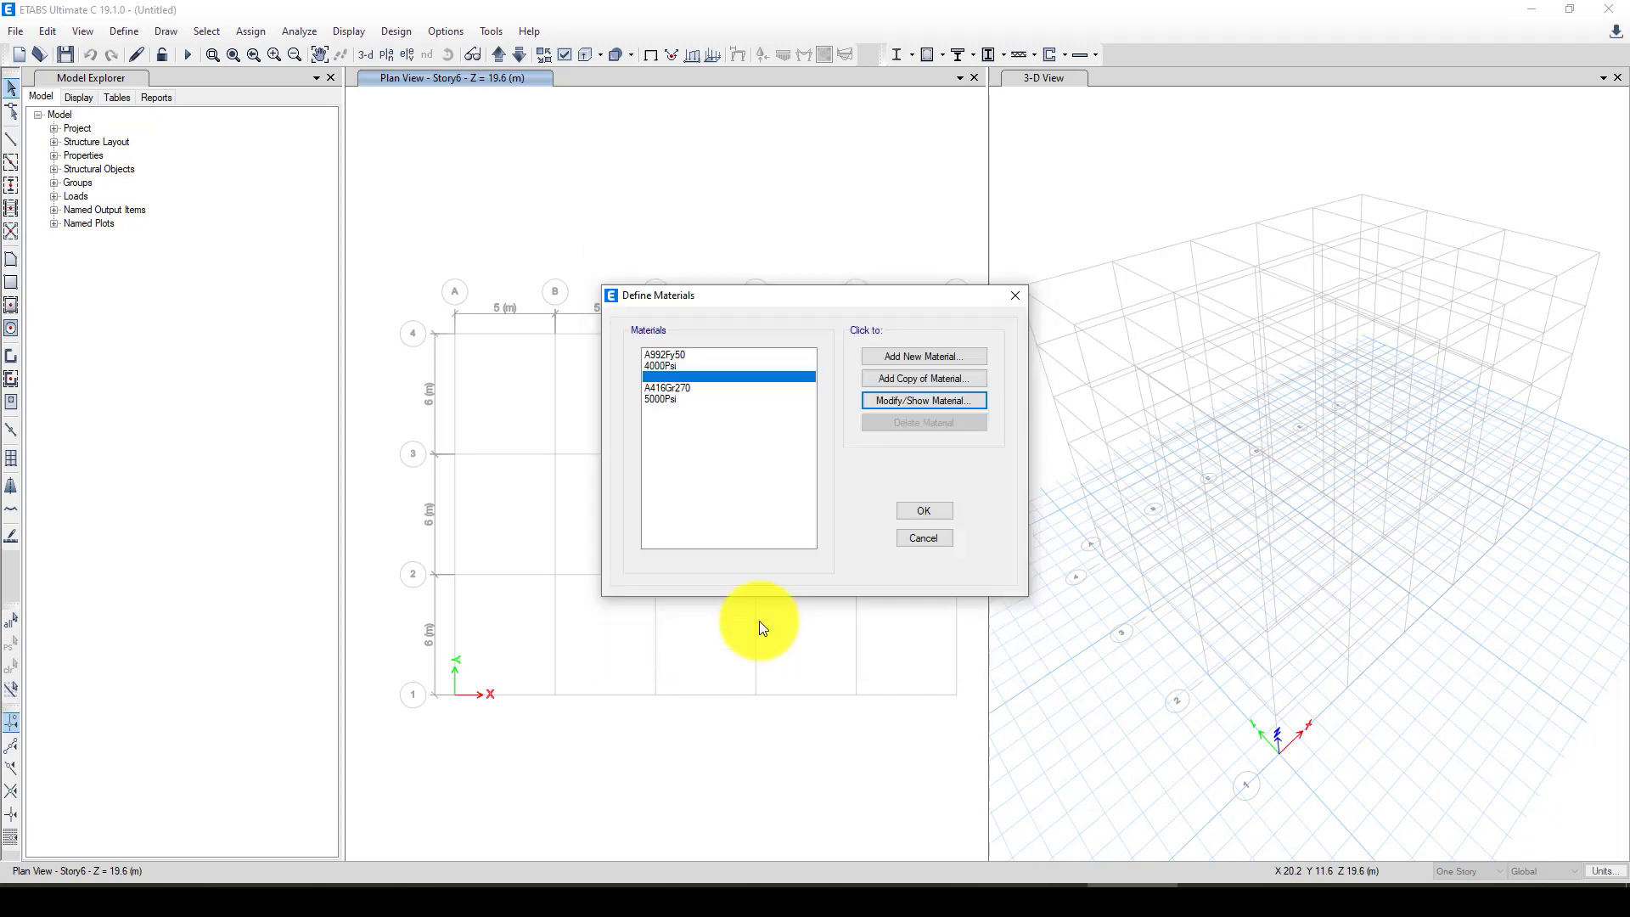
left_click(666, 397)
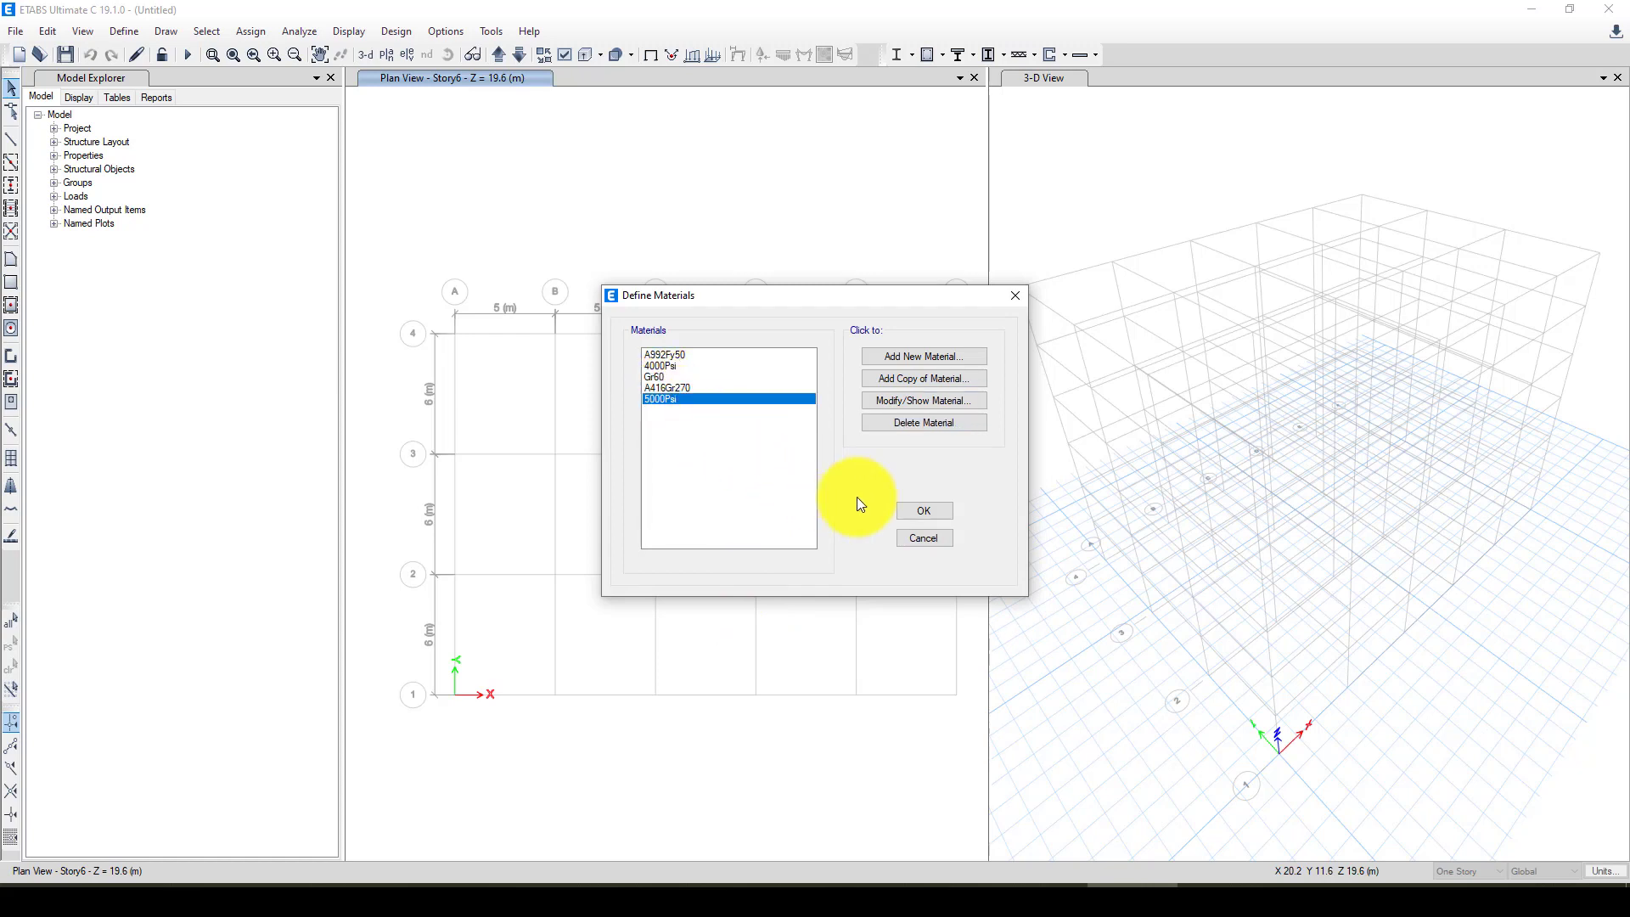
left_click(919, 509)
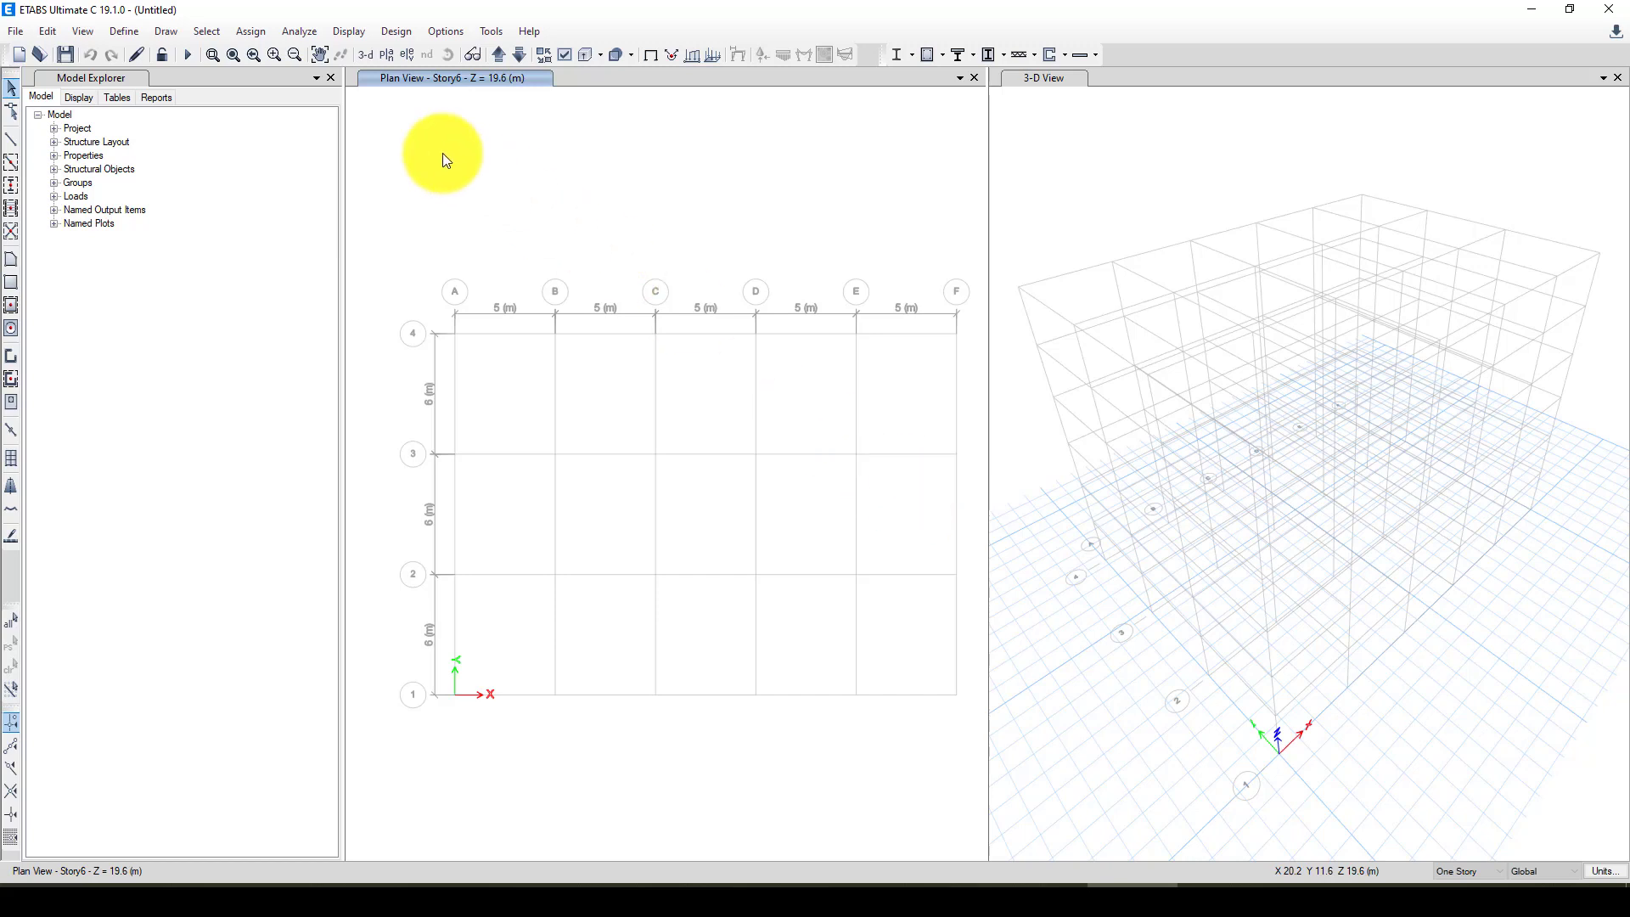
Step: Open the frame section list and start editing the ConcCol section
left_click(134, 33)
mouse_move(168, 82)
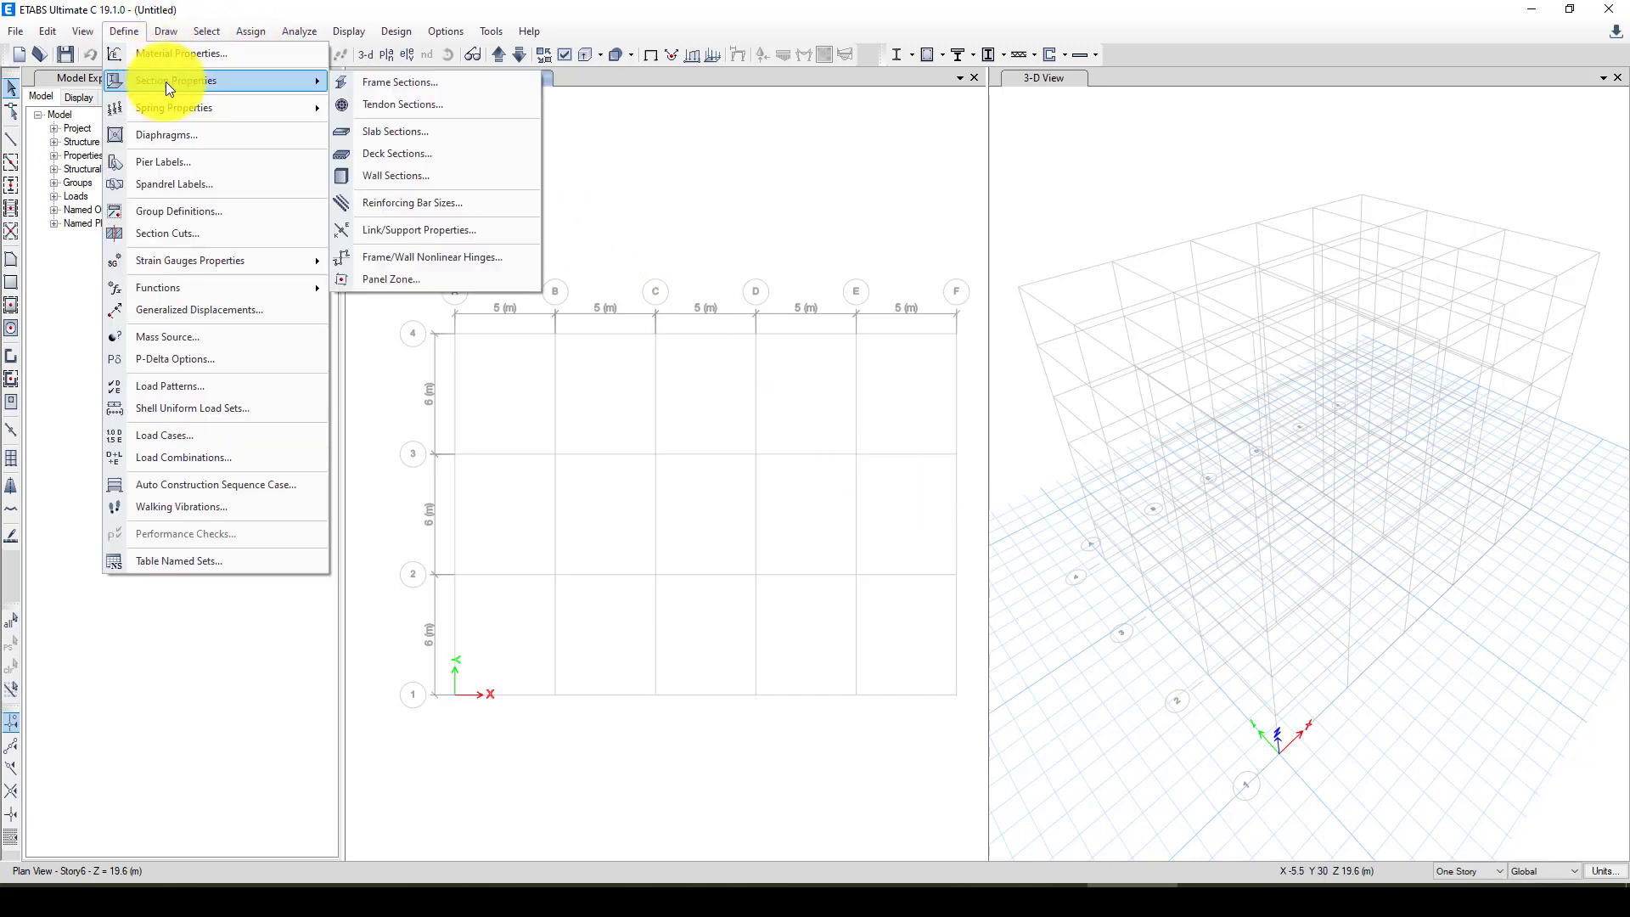
left_click(373, 82)
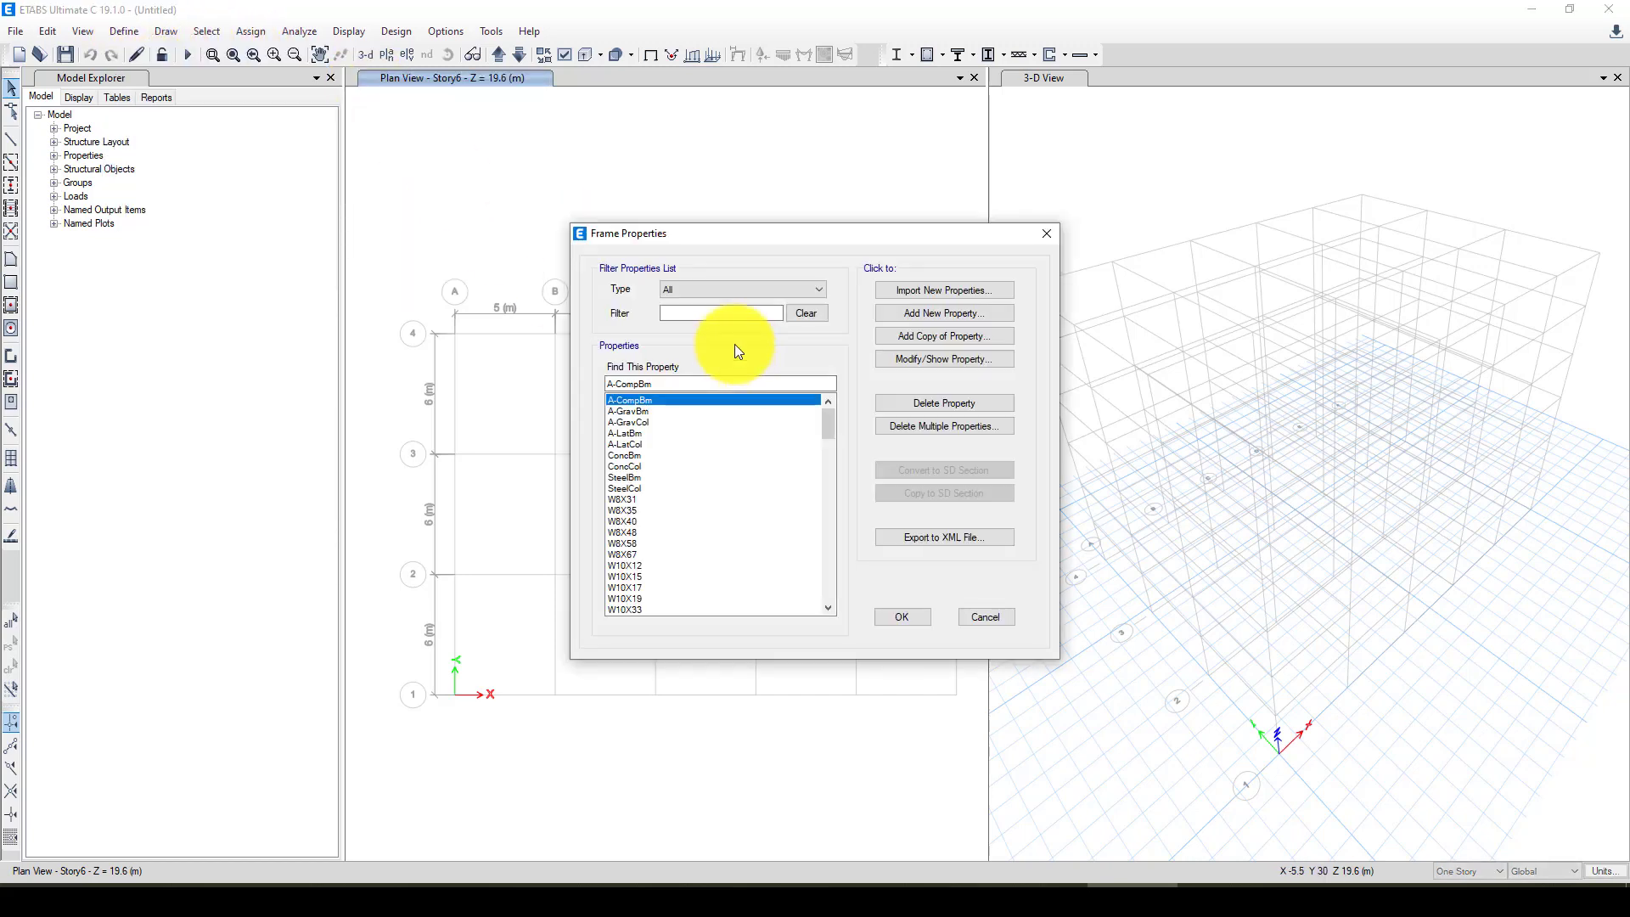
left_click_drag(808, 253, 732, 214)
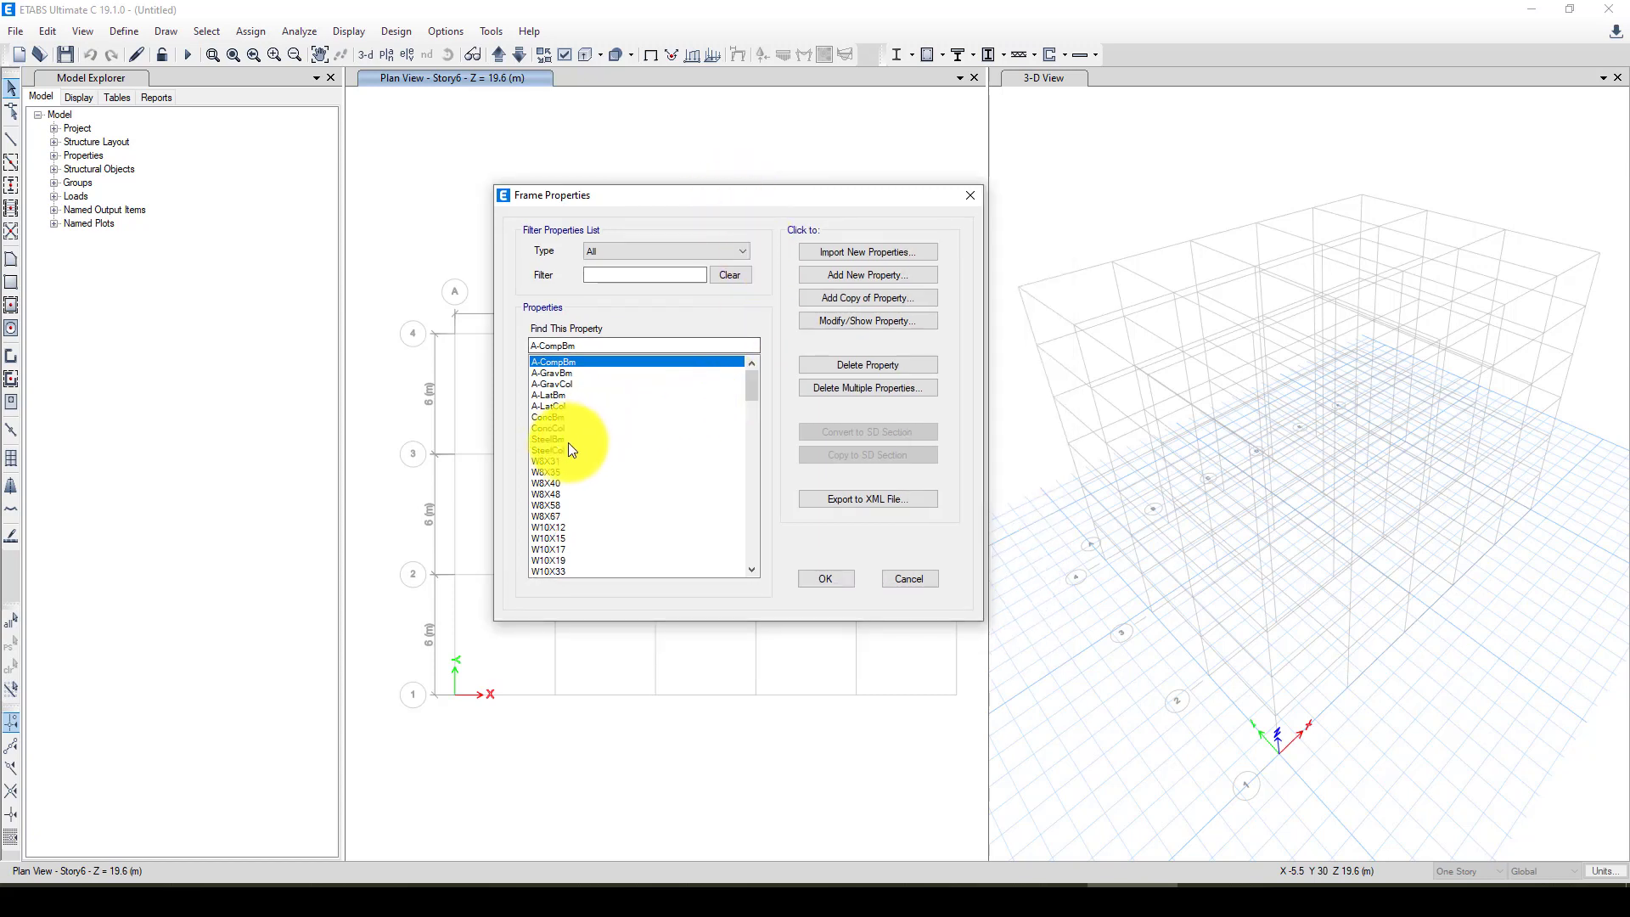
left_click(548, 418)
left_click(548, 426)
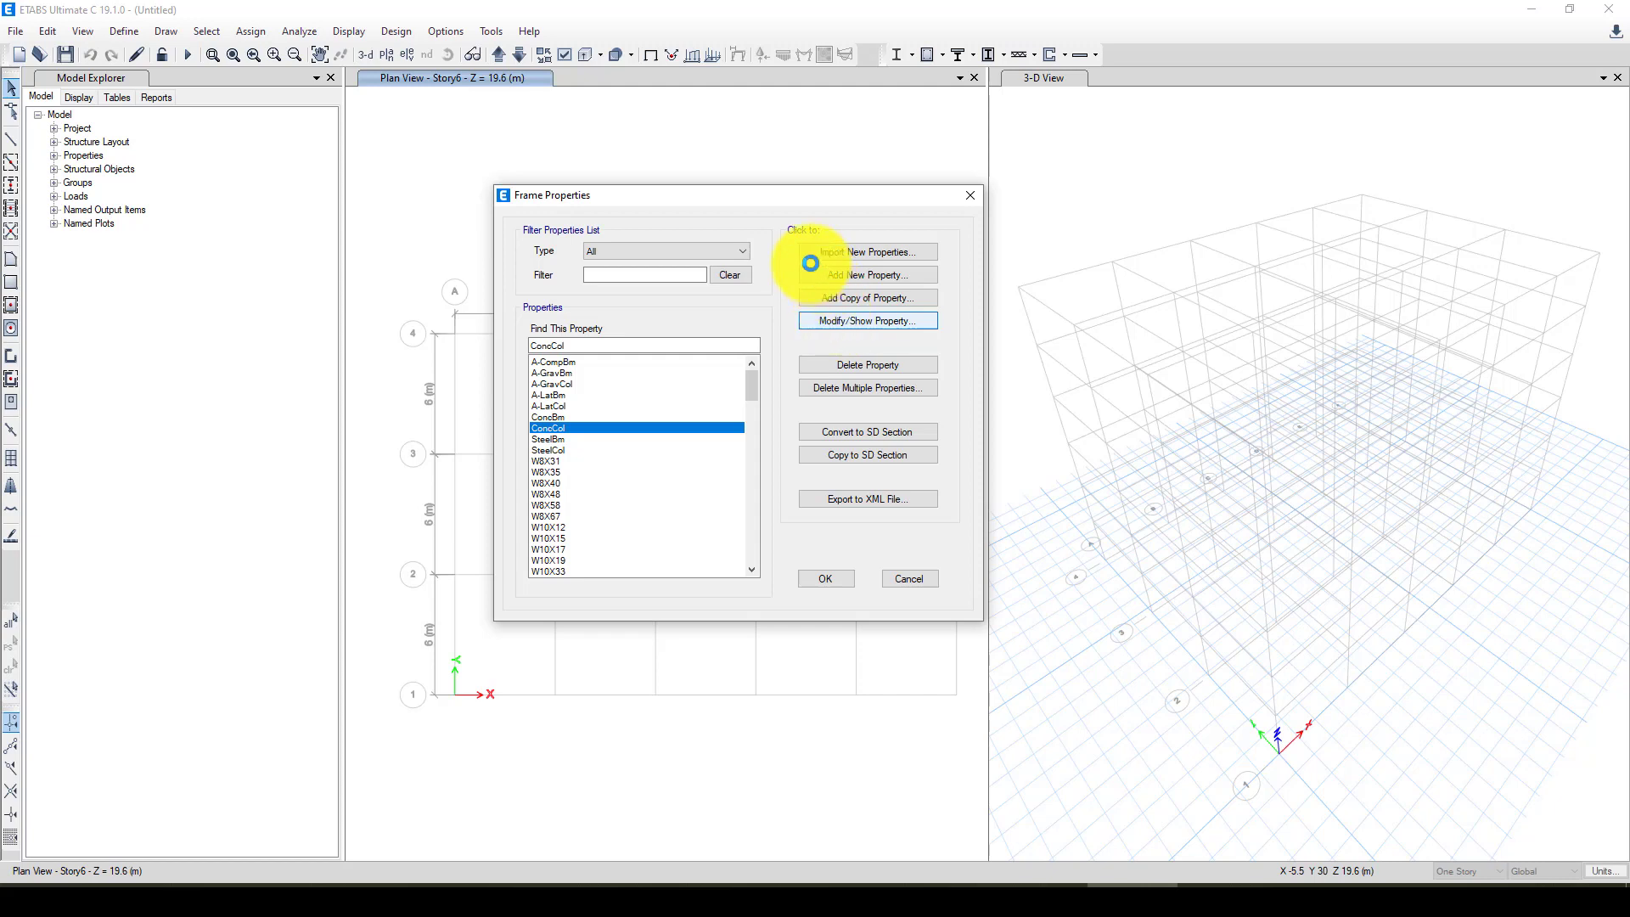
key("Return")
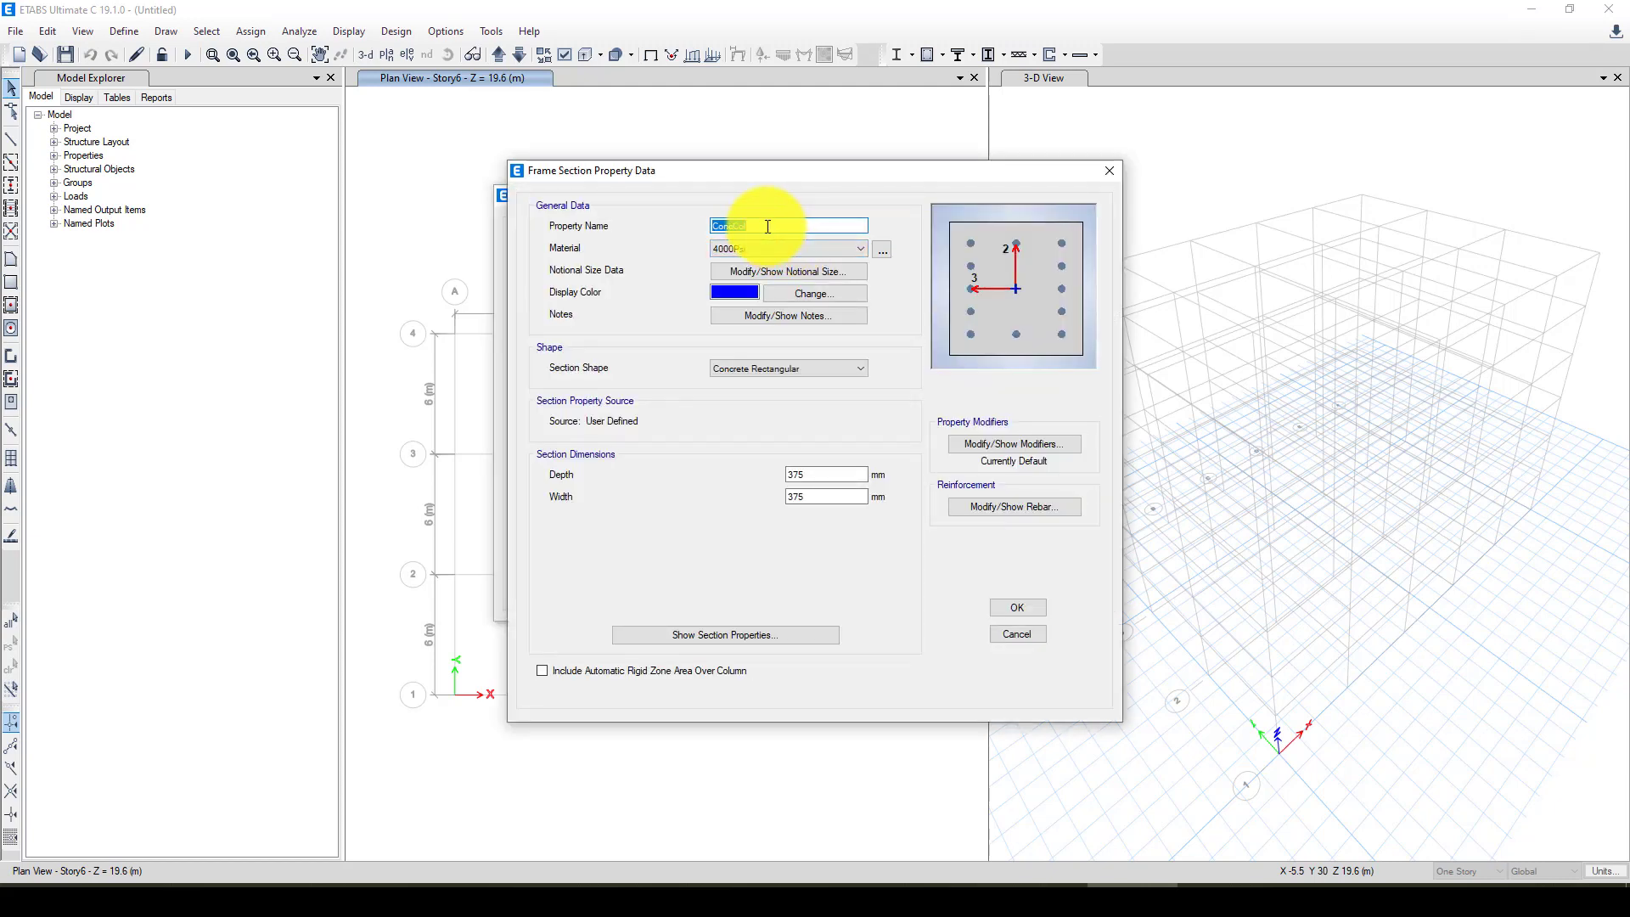
Step: Rename the section C40x40 with 5000Psi concrete and a 400 mm depth
type("C40x40")
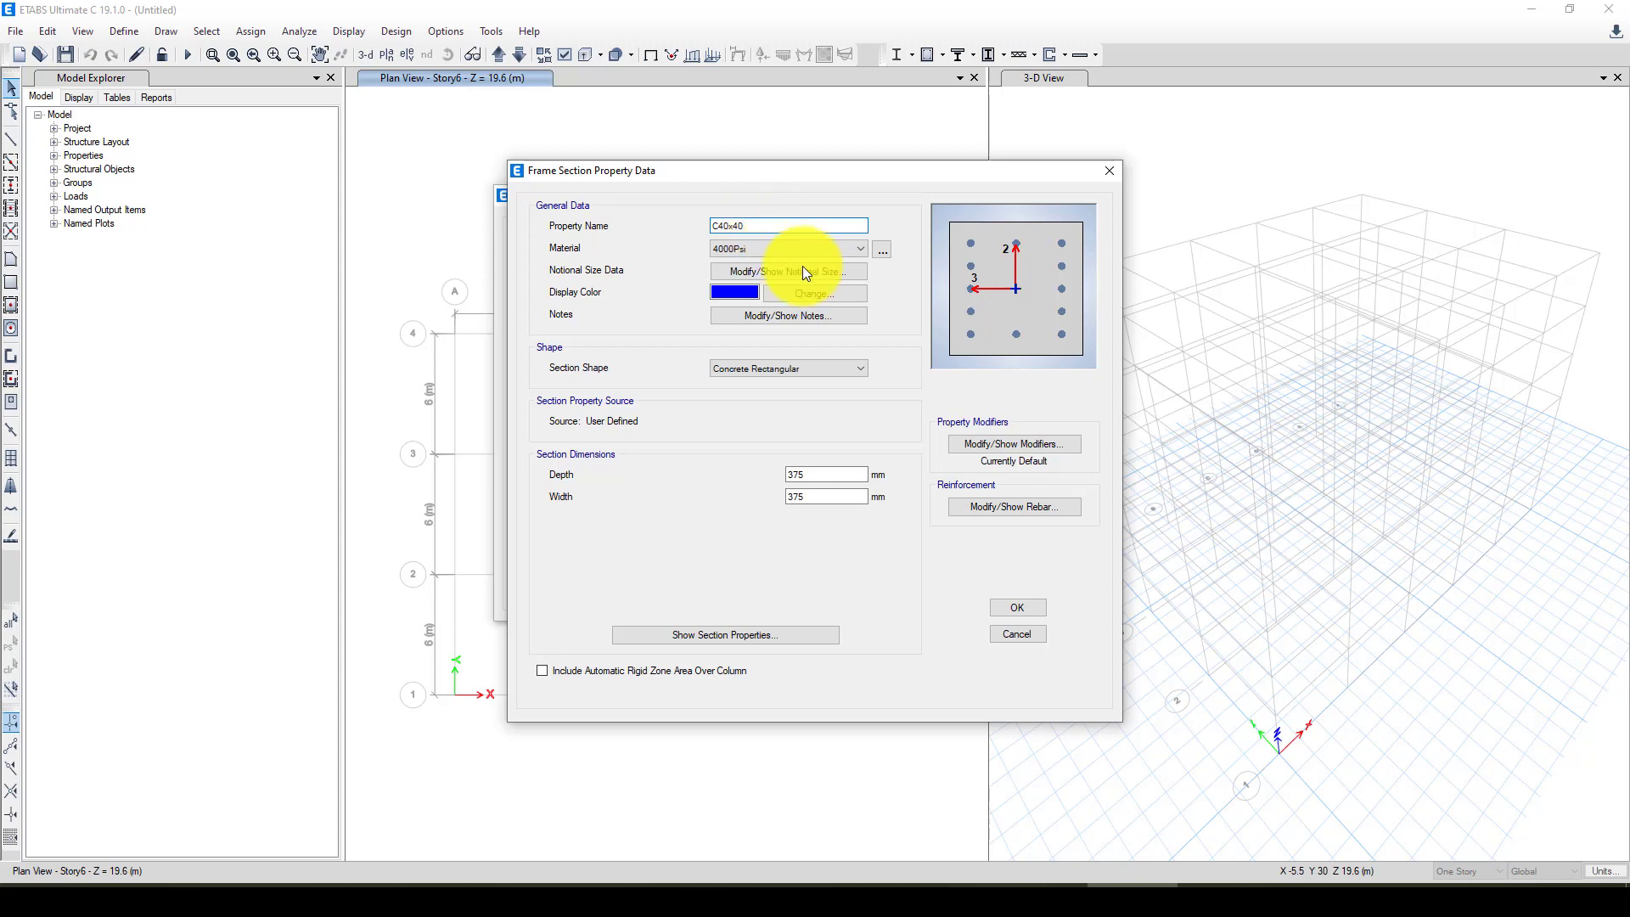
left_click(798, 247)
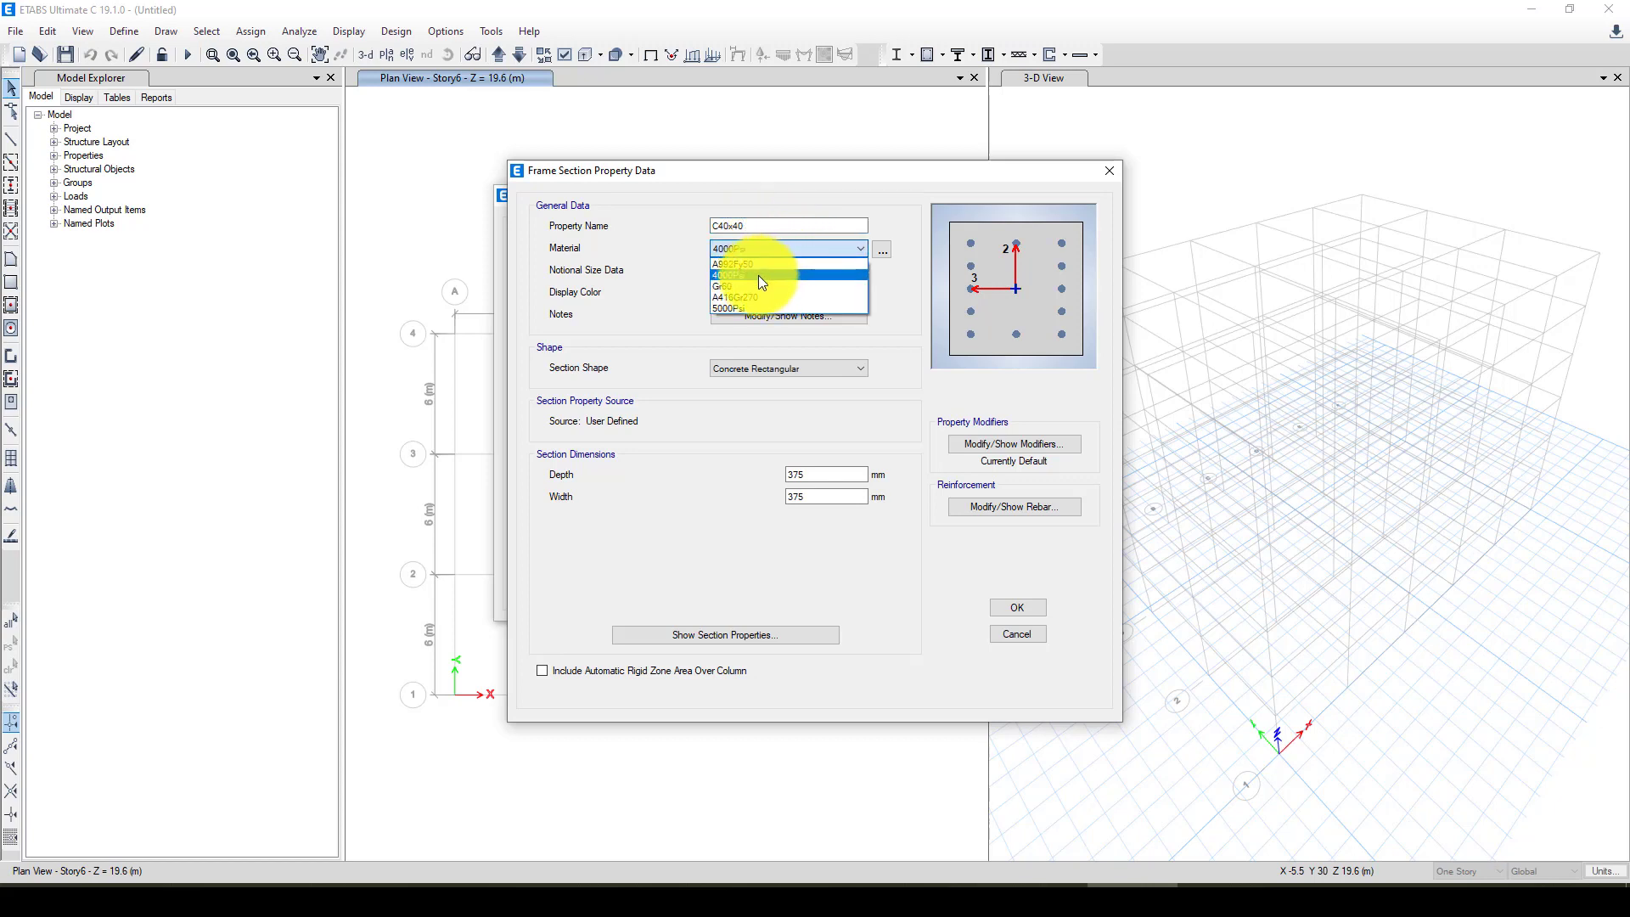
left_click(747, 307)
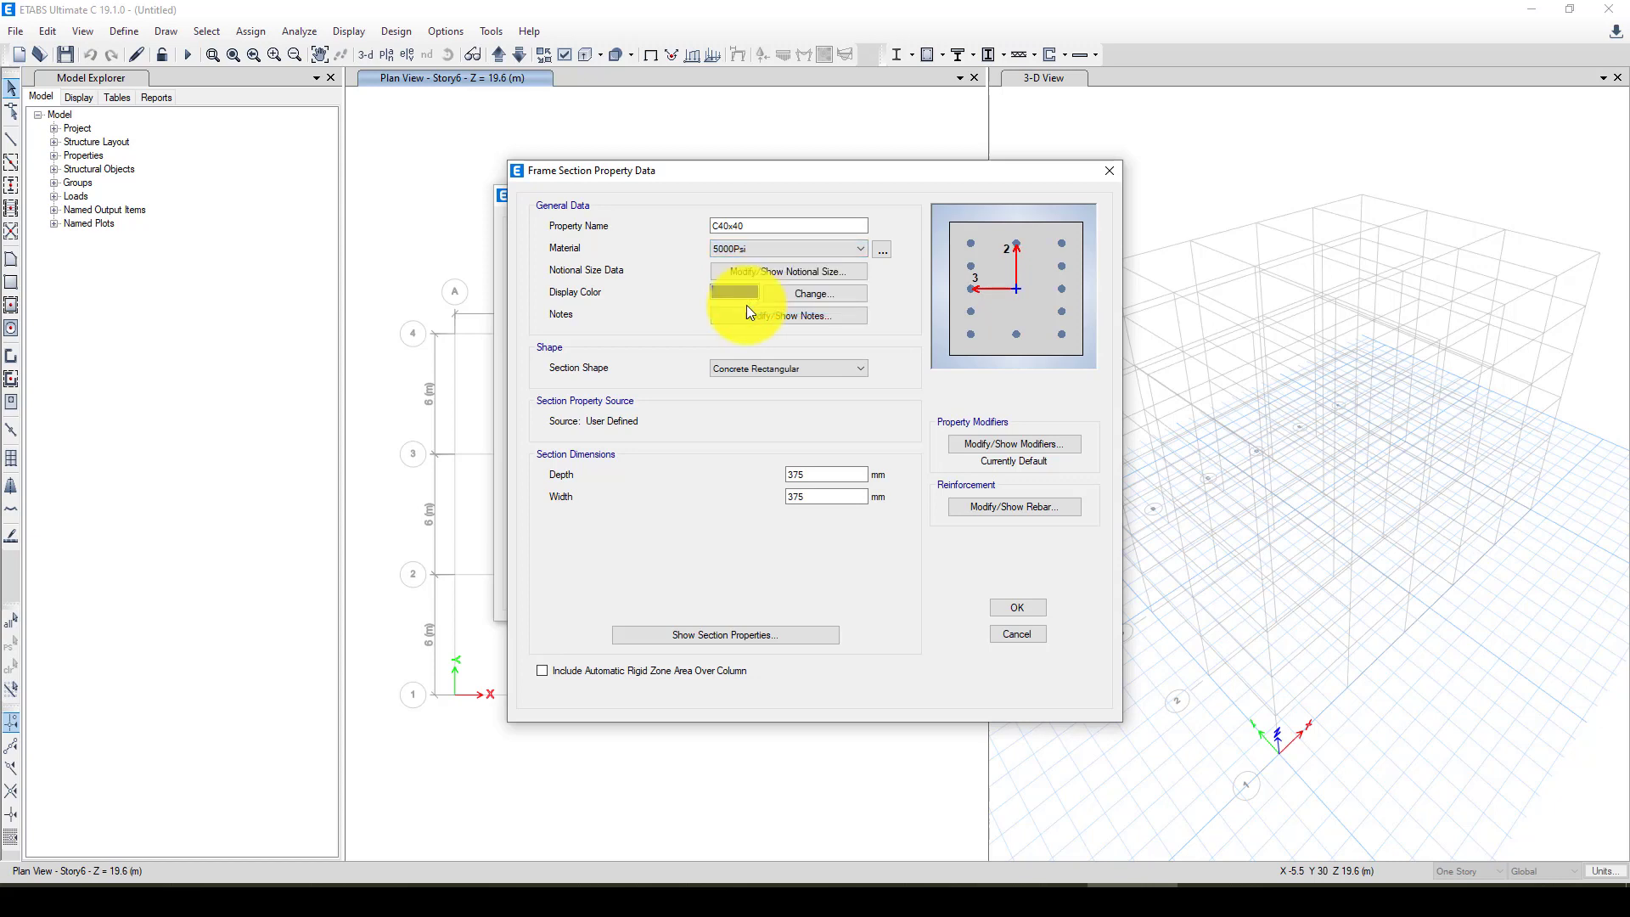
left_click_drag(824, 471, 781, 477)
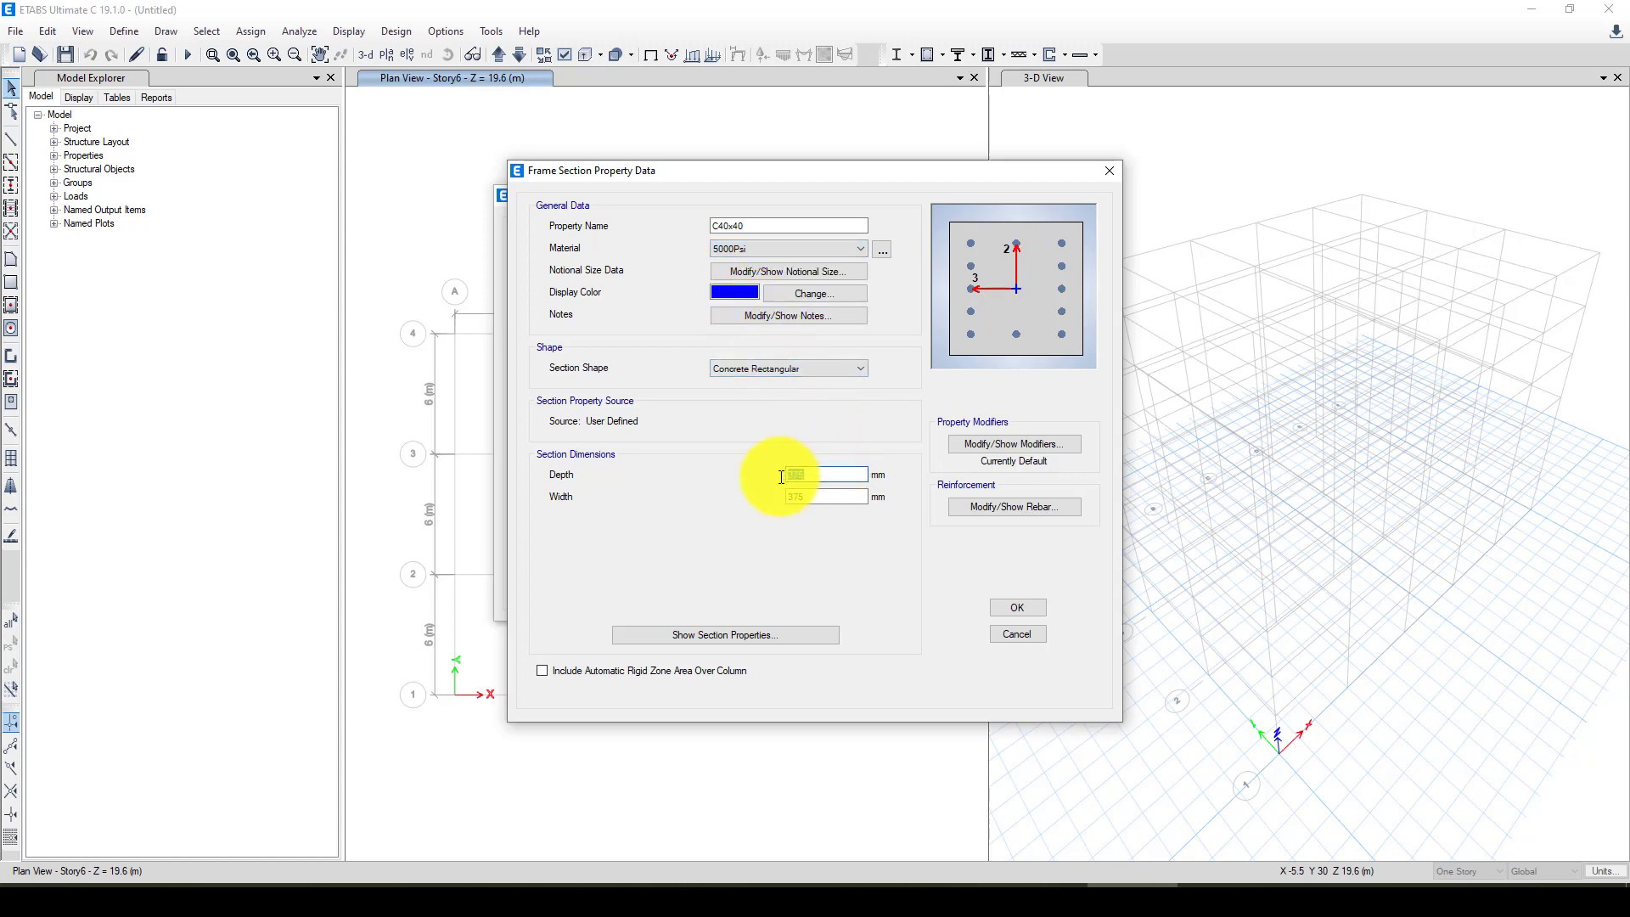
type("400")
key("Tab")
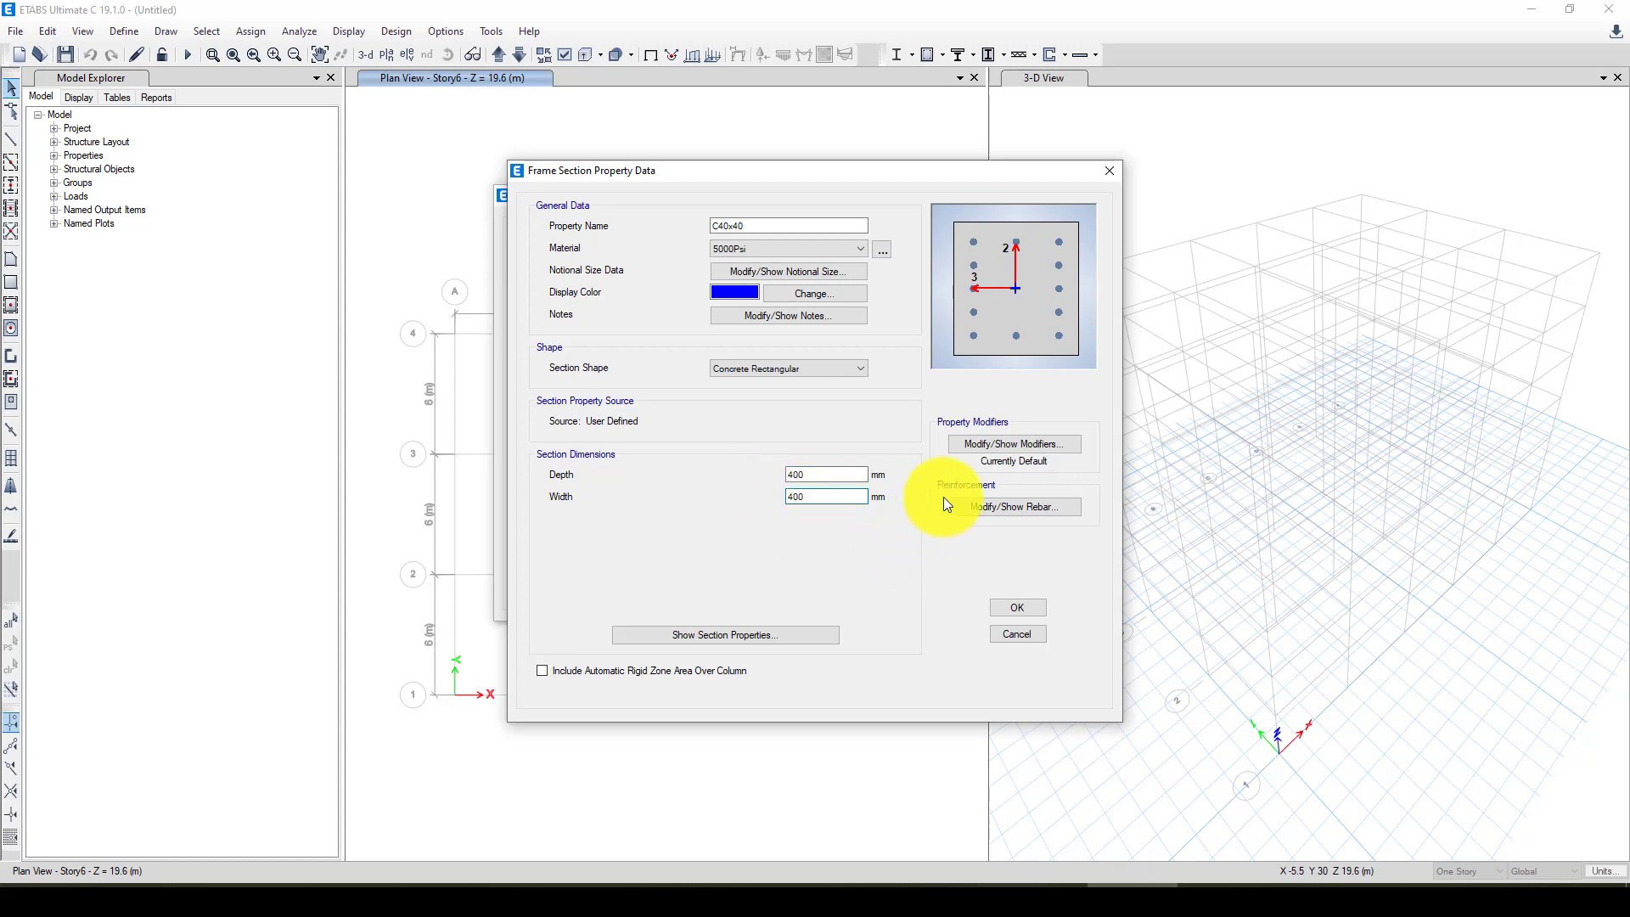
Step: Accept the C40x40 rebar data (Gr60 longitudinal bars and ties, to be designed) and confirm the section
left_click(981, 506)
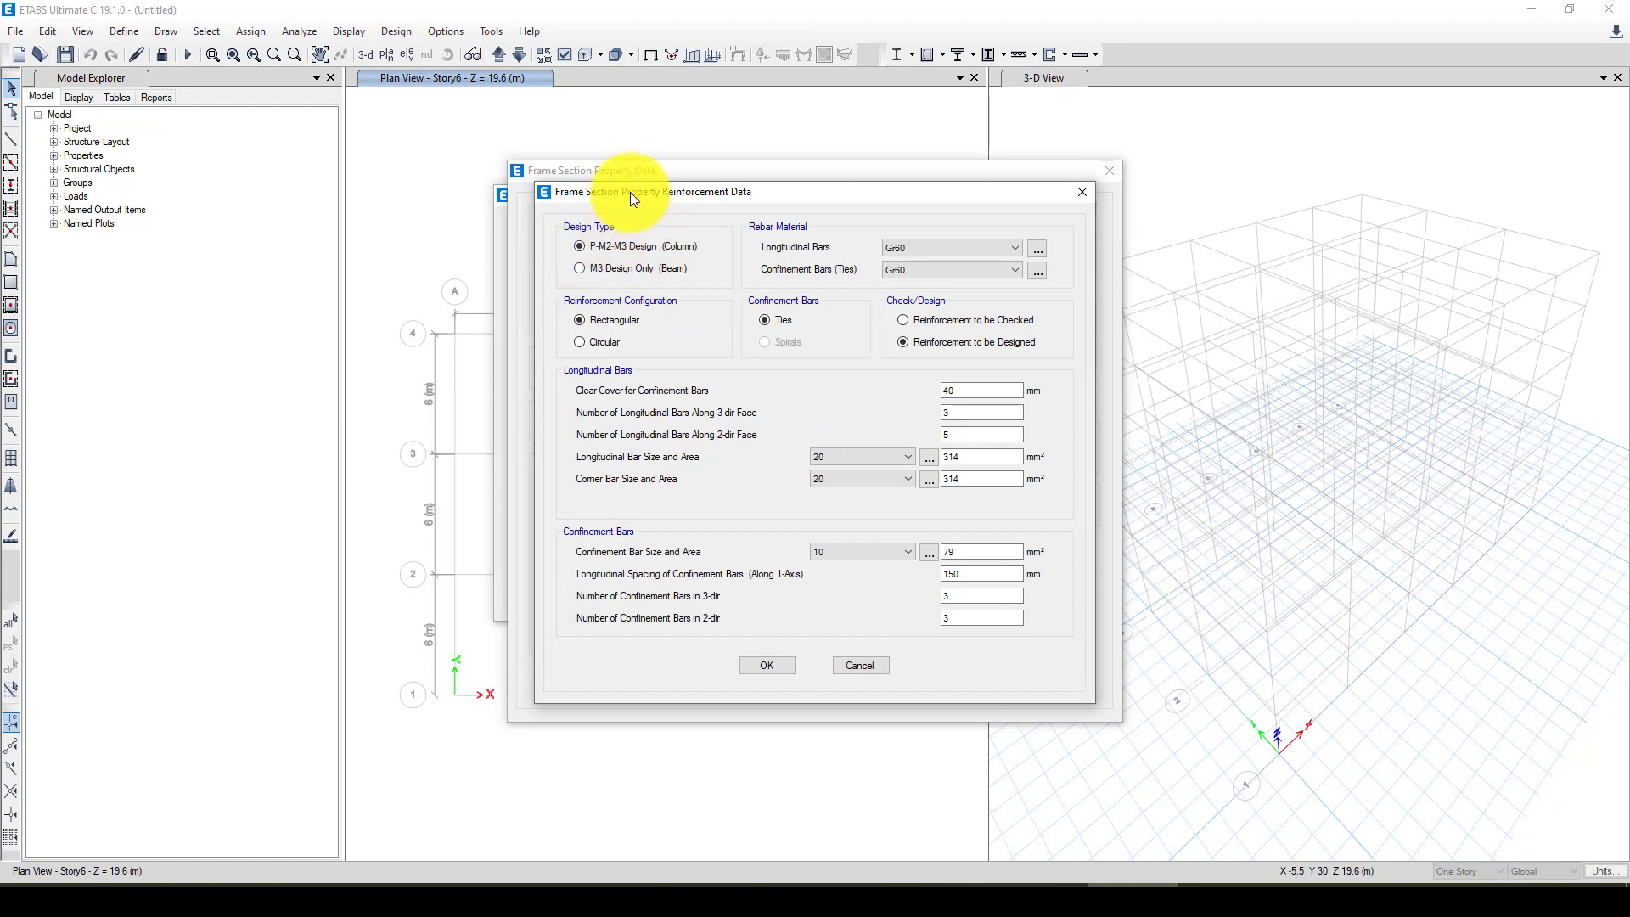
left_click_drag(629, 192, 624, 213)
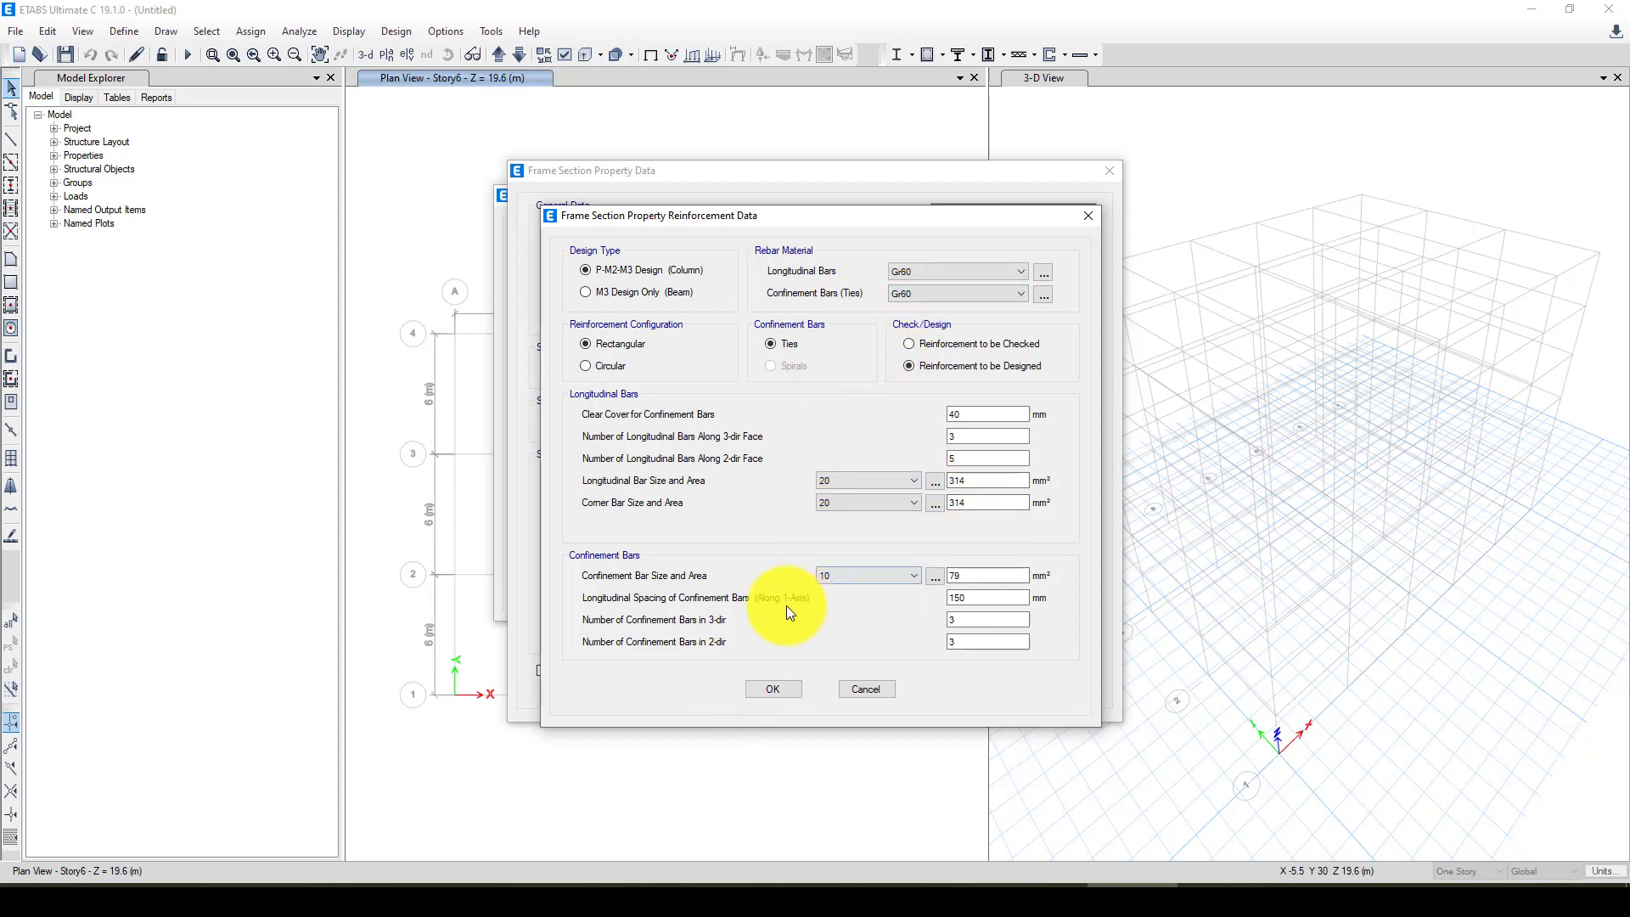
left_click(771, 689)
left_click(1007, 608)
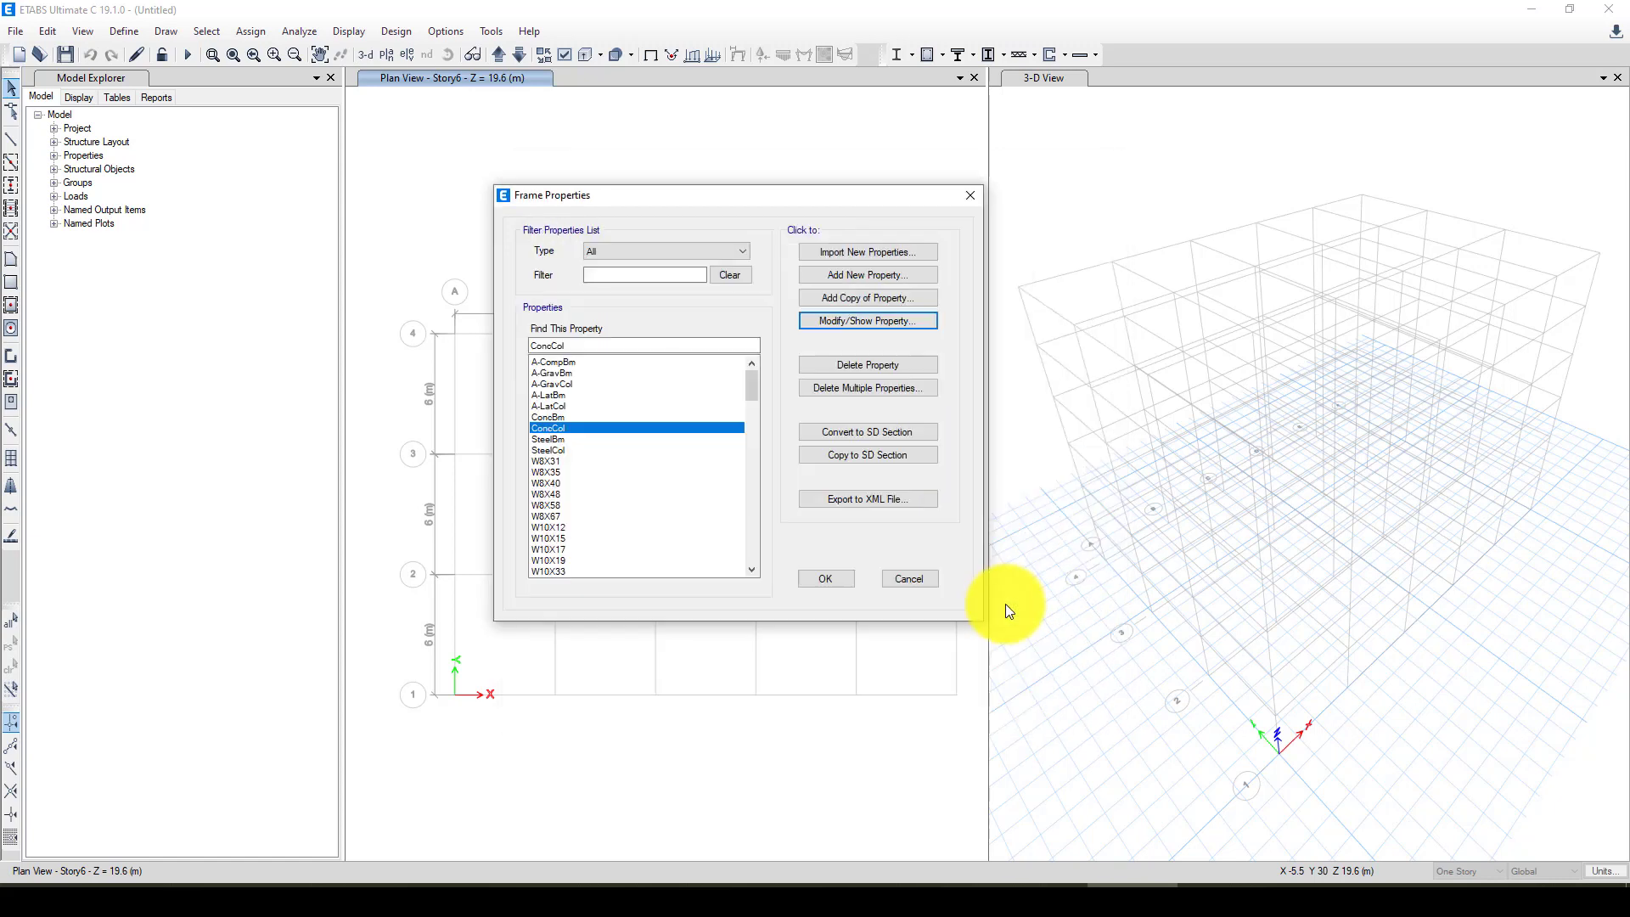
Step: Copy C40x40 into a new C35x35 column section with 350 mm depth and width
left_click(841, 299)
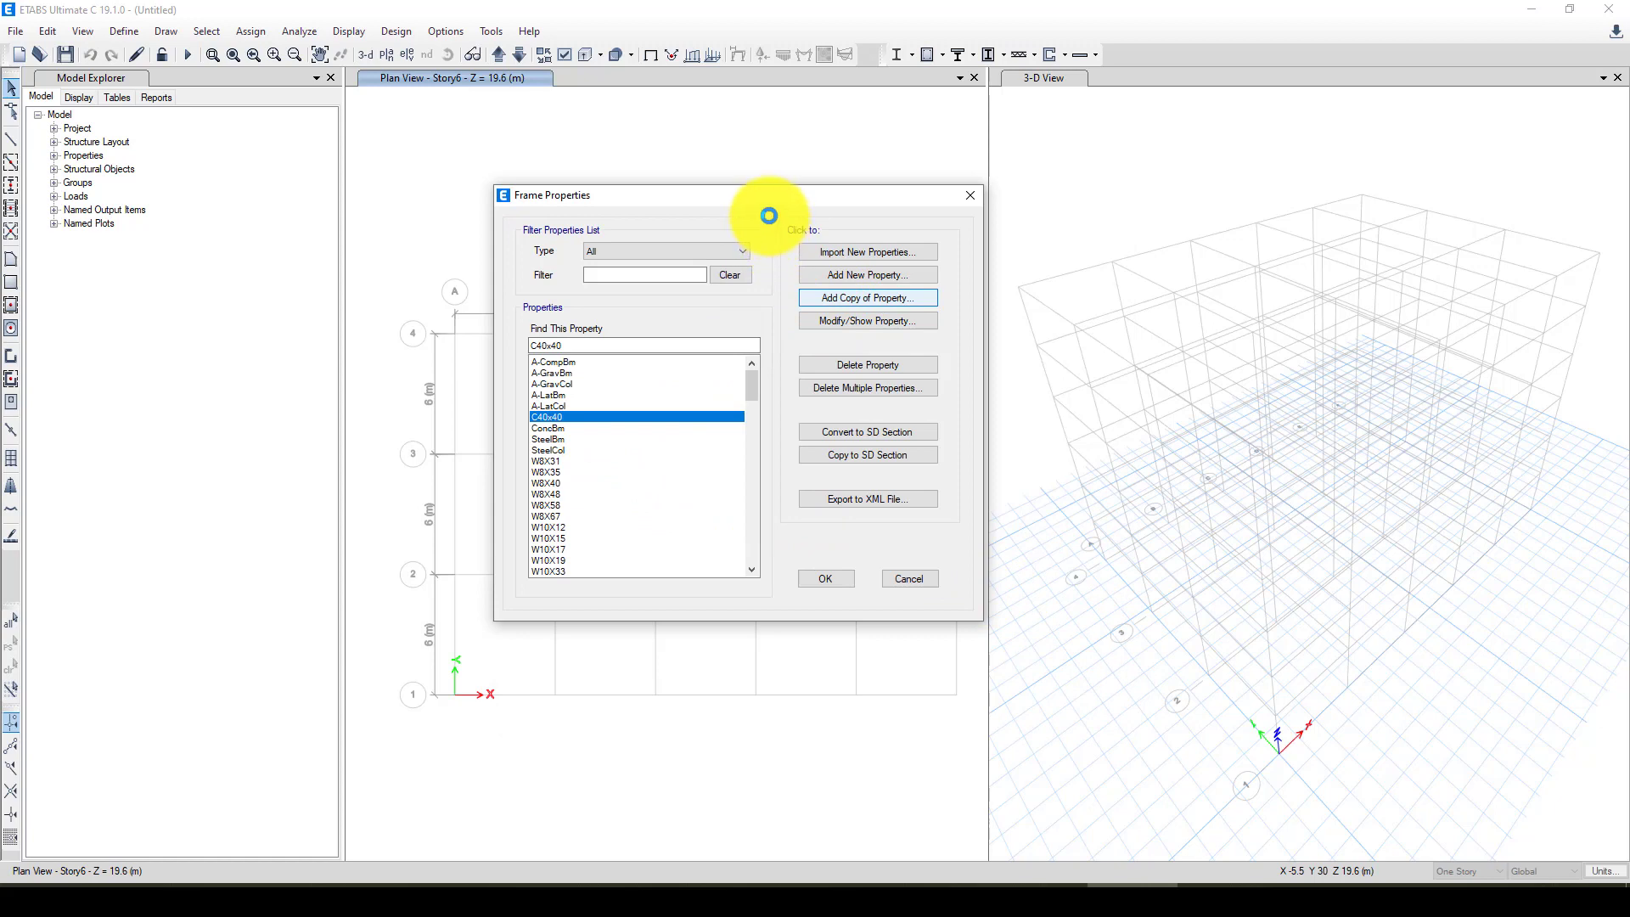
type("C")
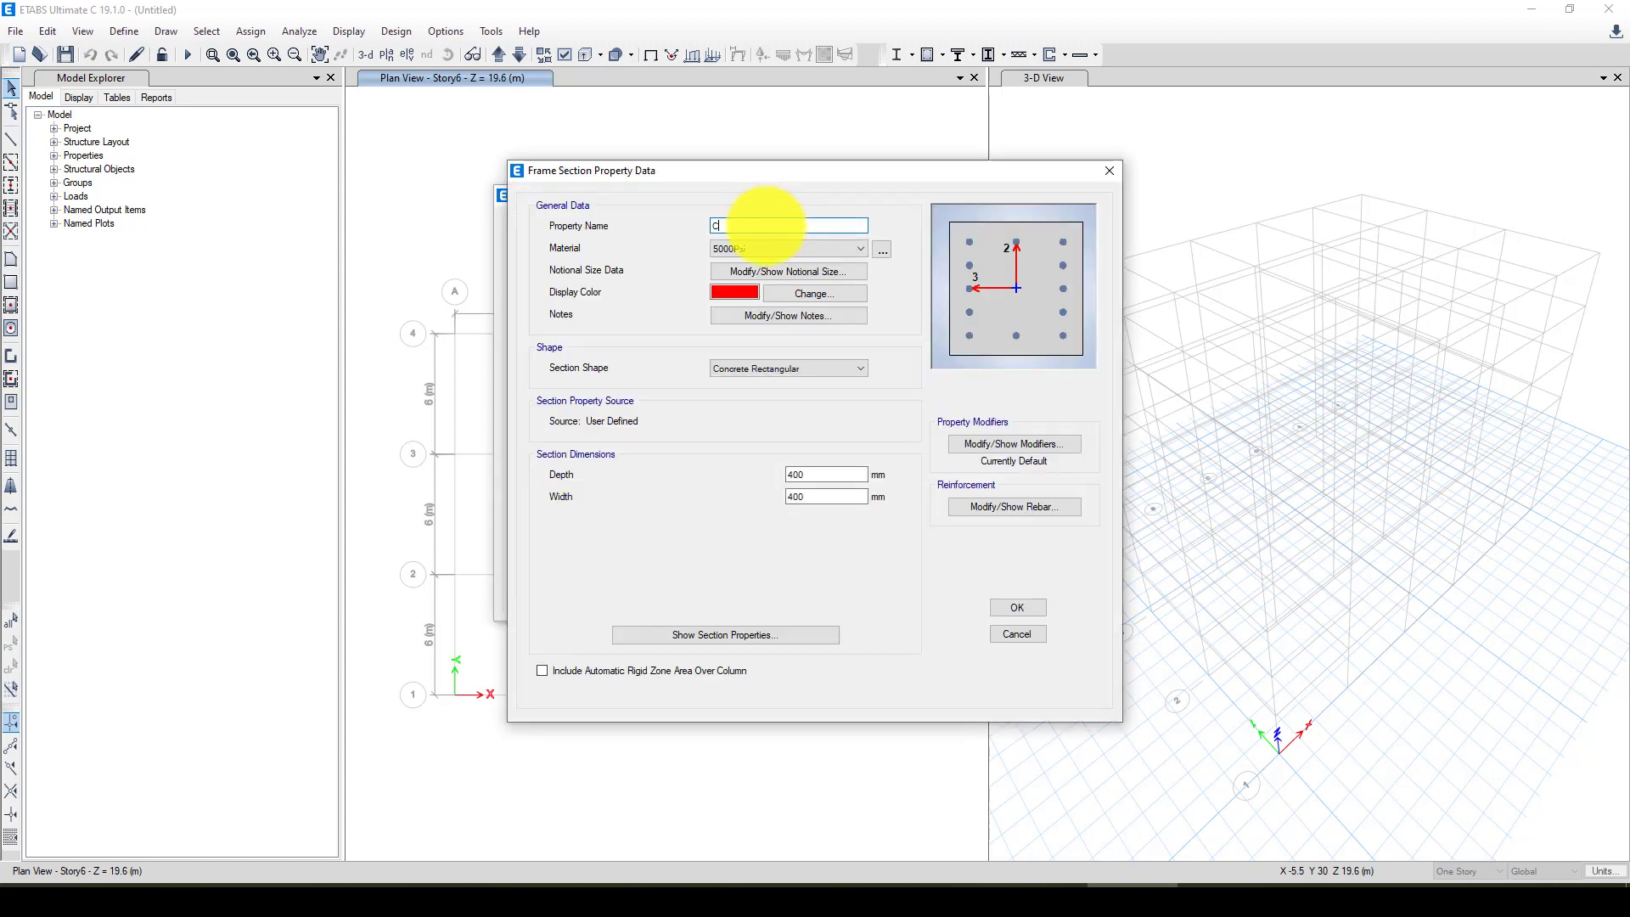
type("35x35")
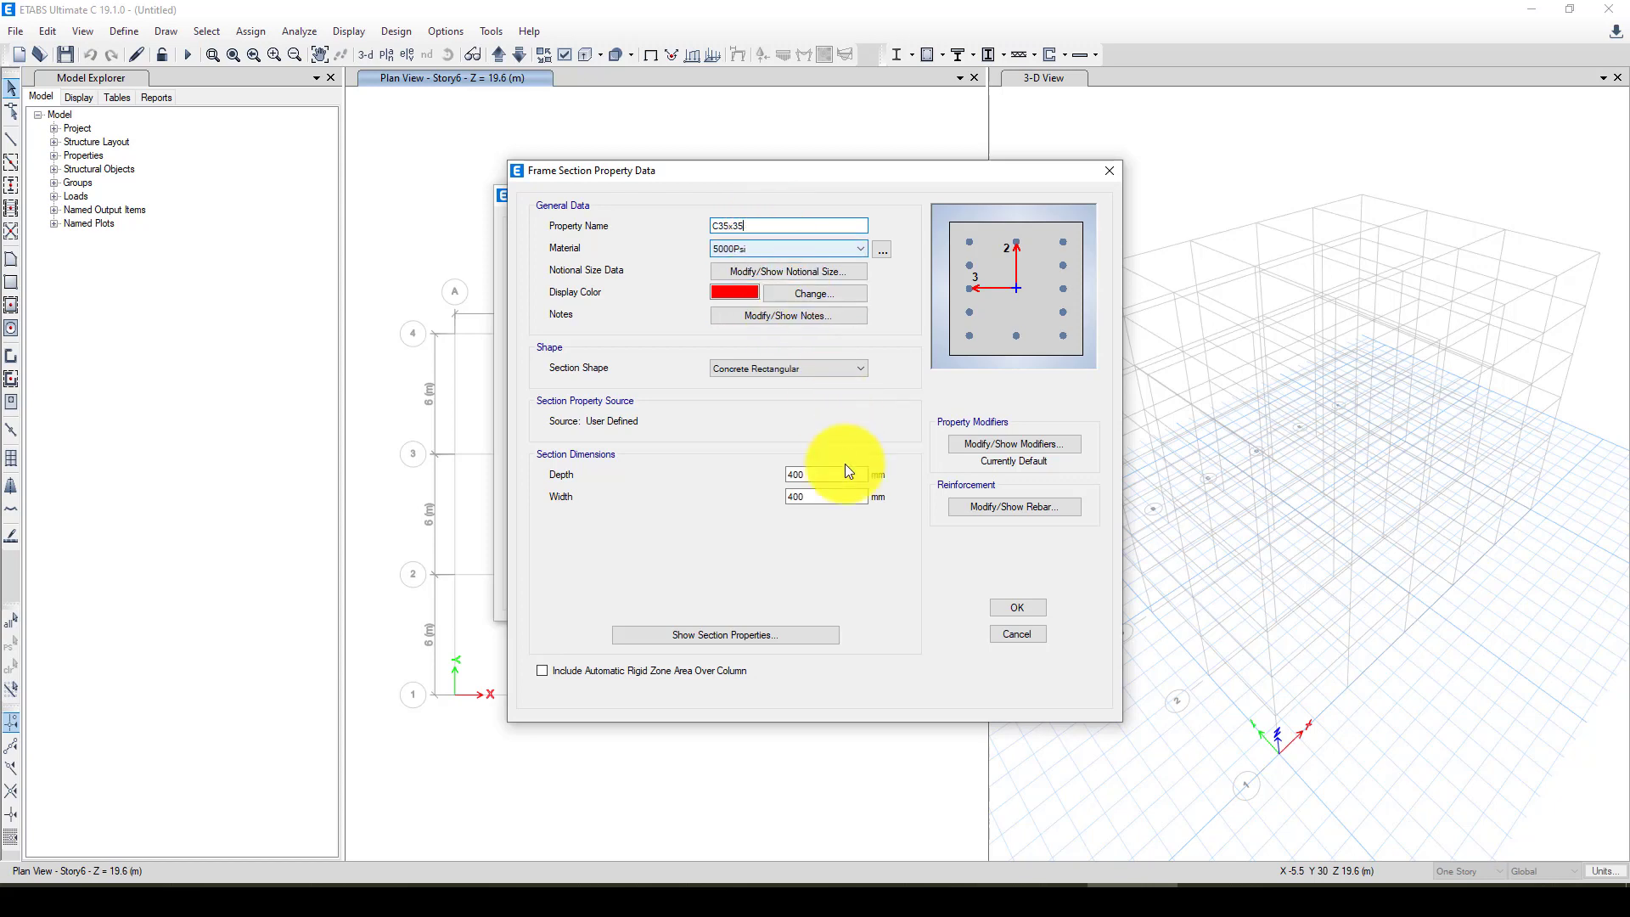
left_click_drag(823, 473, 781, 499)
type("350")
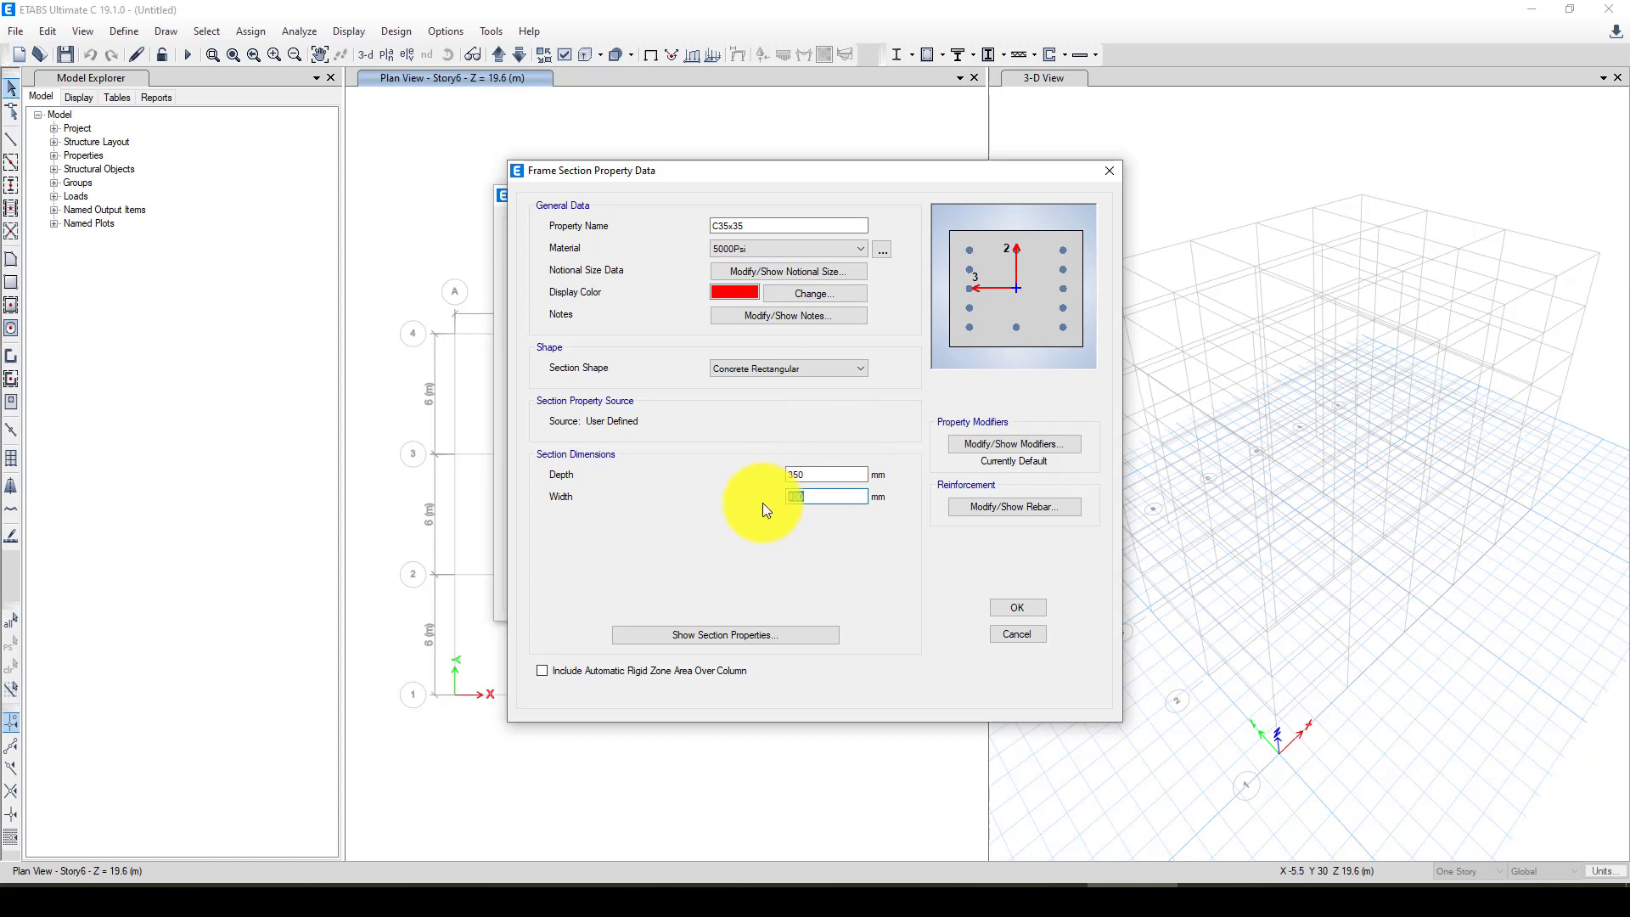
left_click(1016, 607)
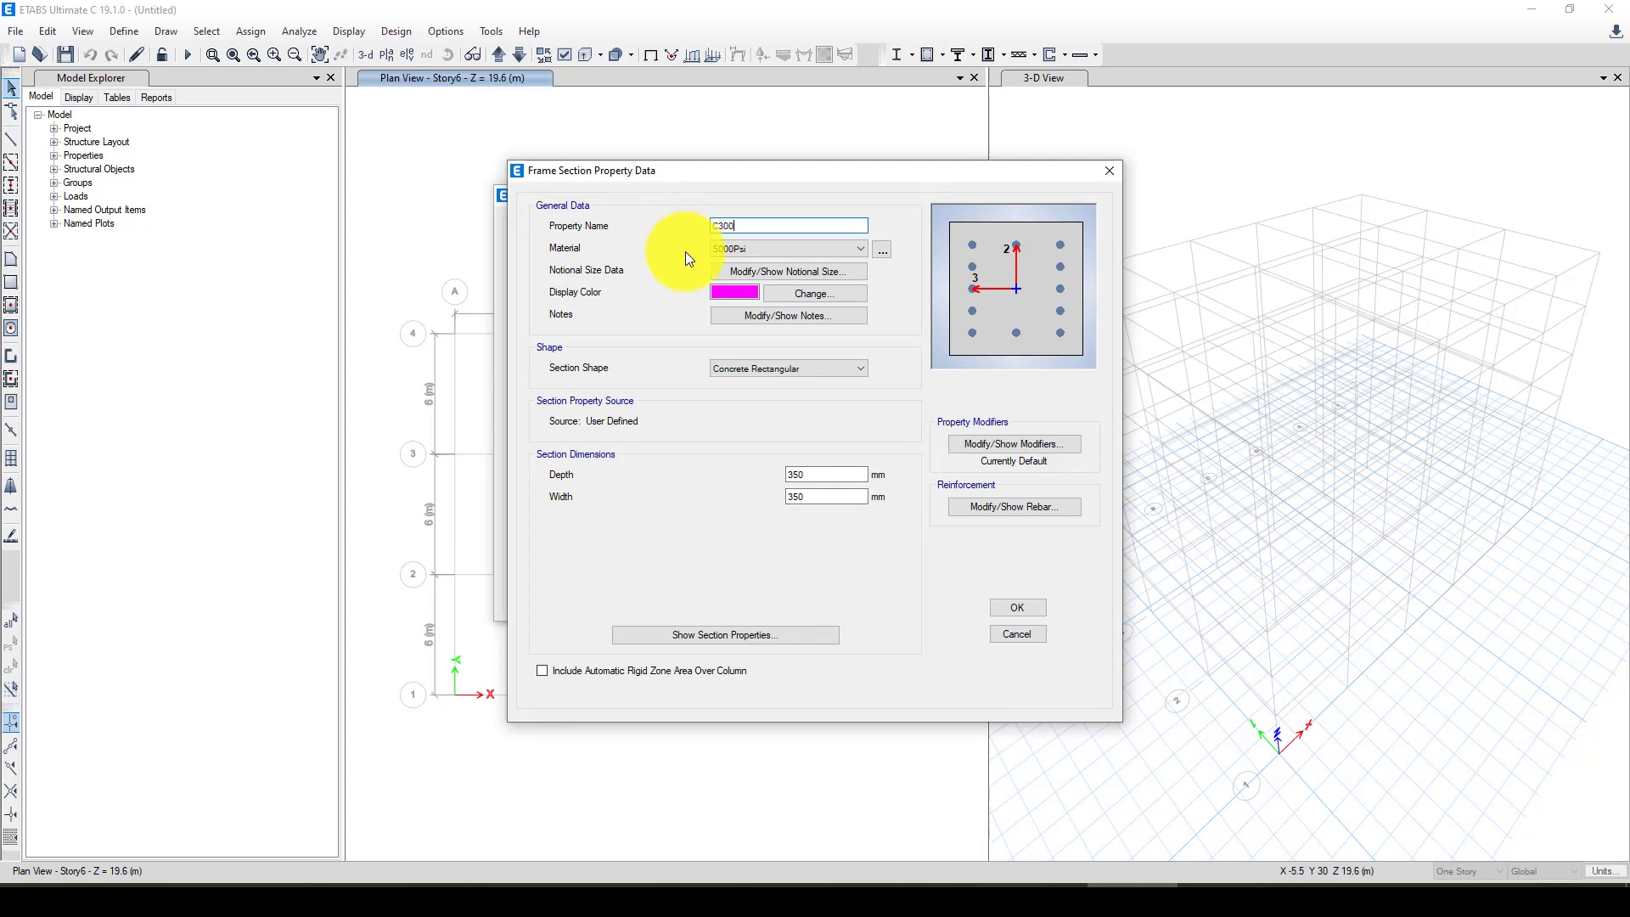
Step: Create the C30x30 column section with 300 mm depth and 300 mm width
type("30")
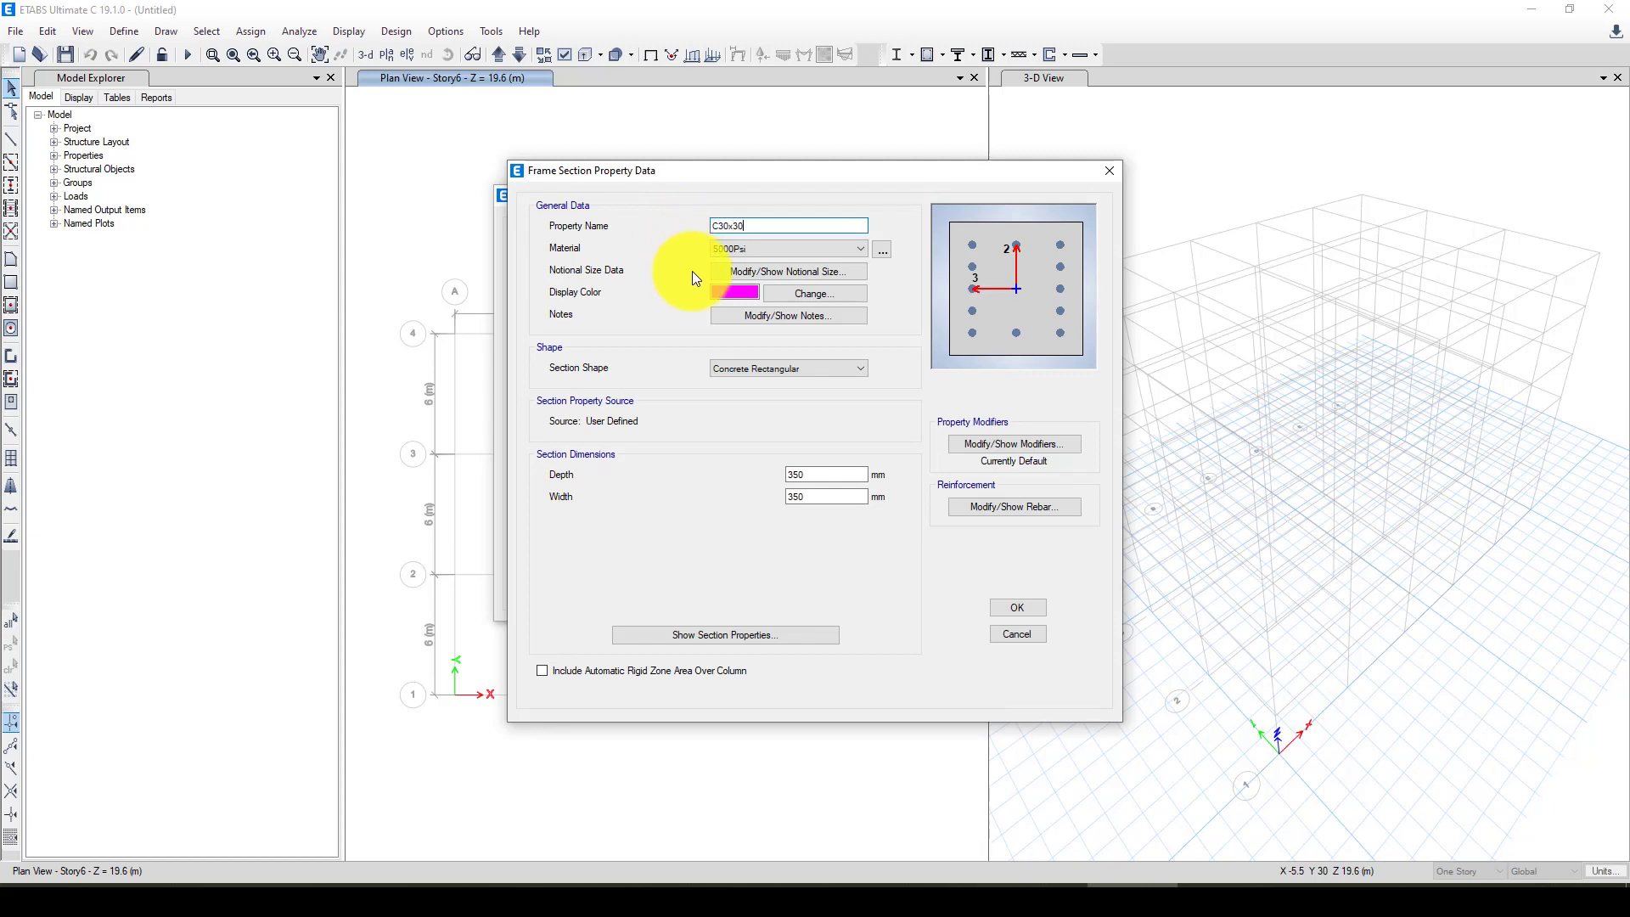
double_click(784, 474)
type("300")
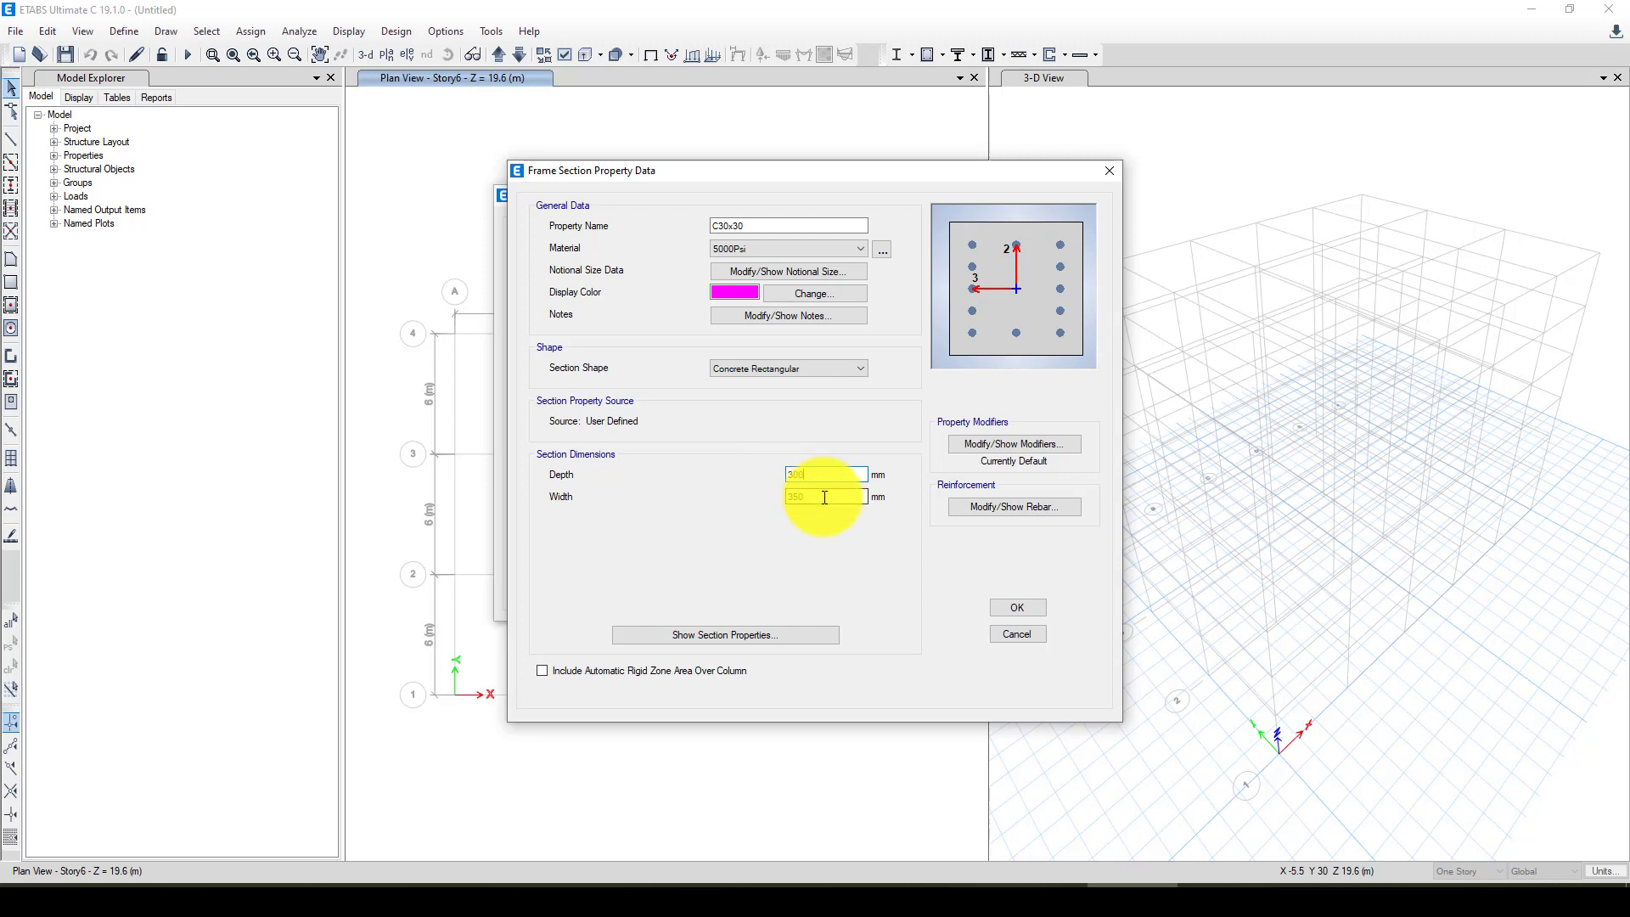
key("Tab")
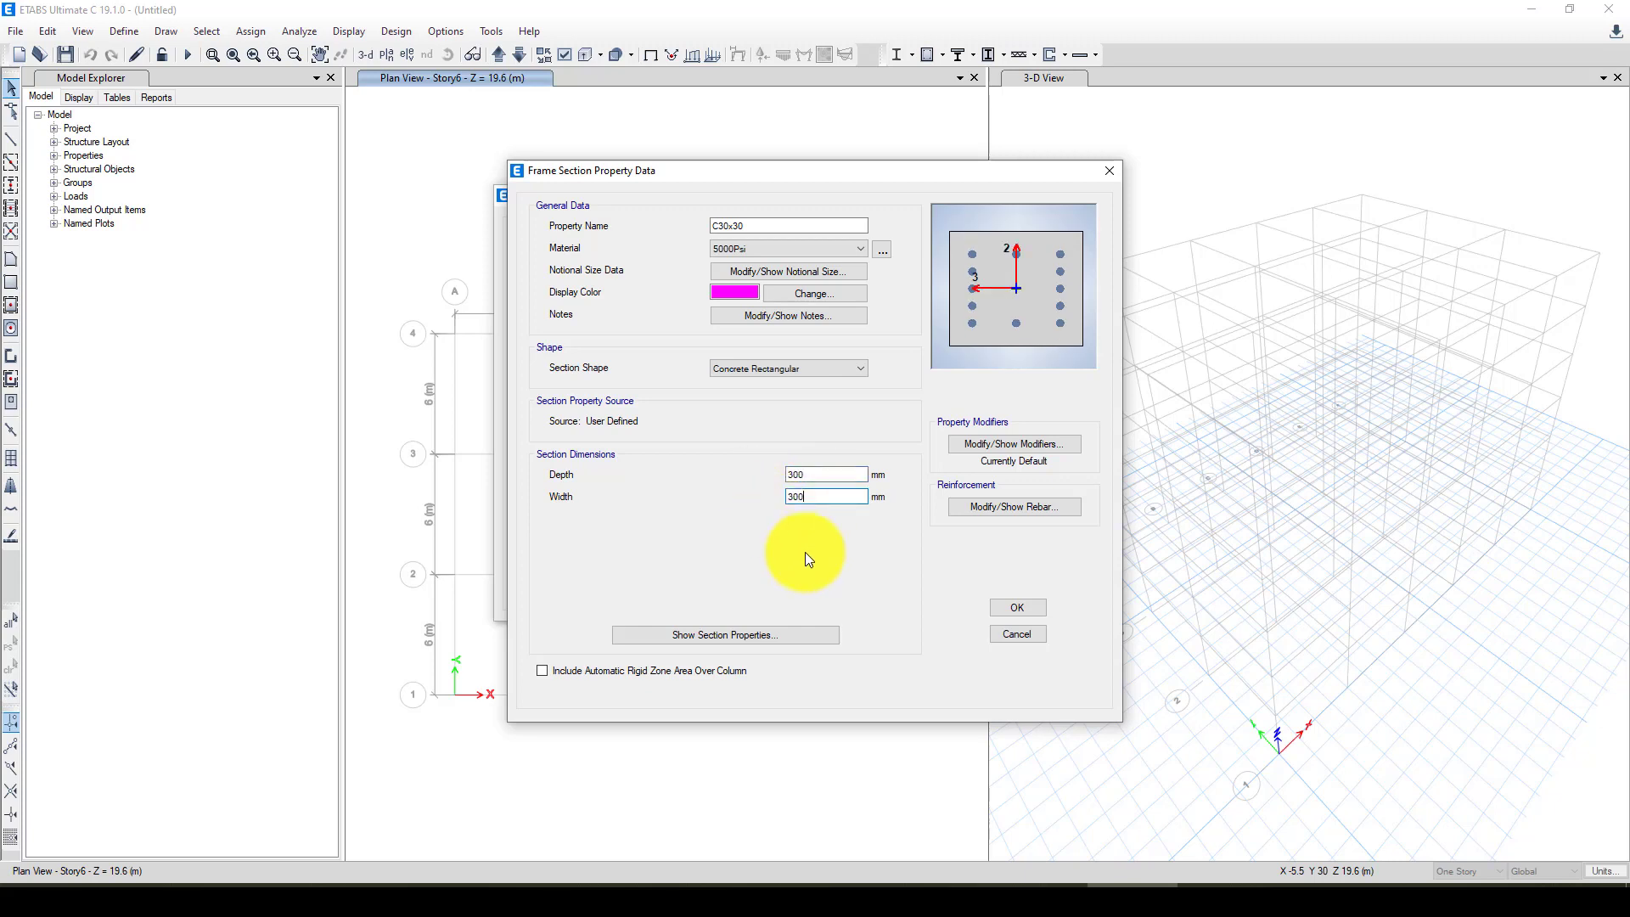
type("300")
left_click(1008, 609)
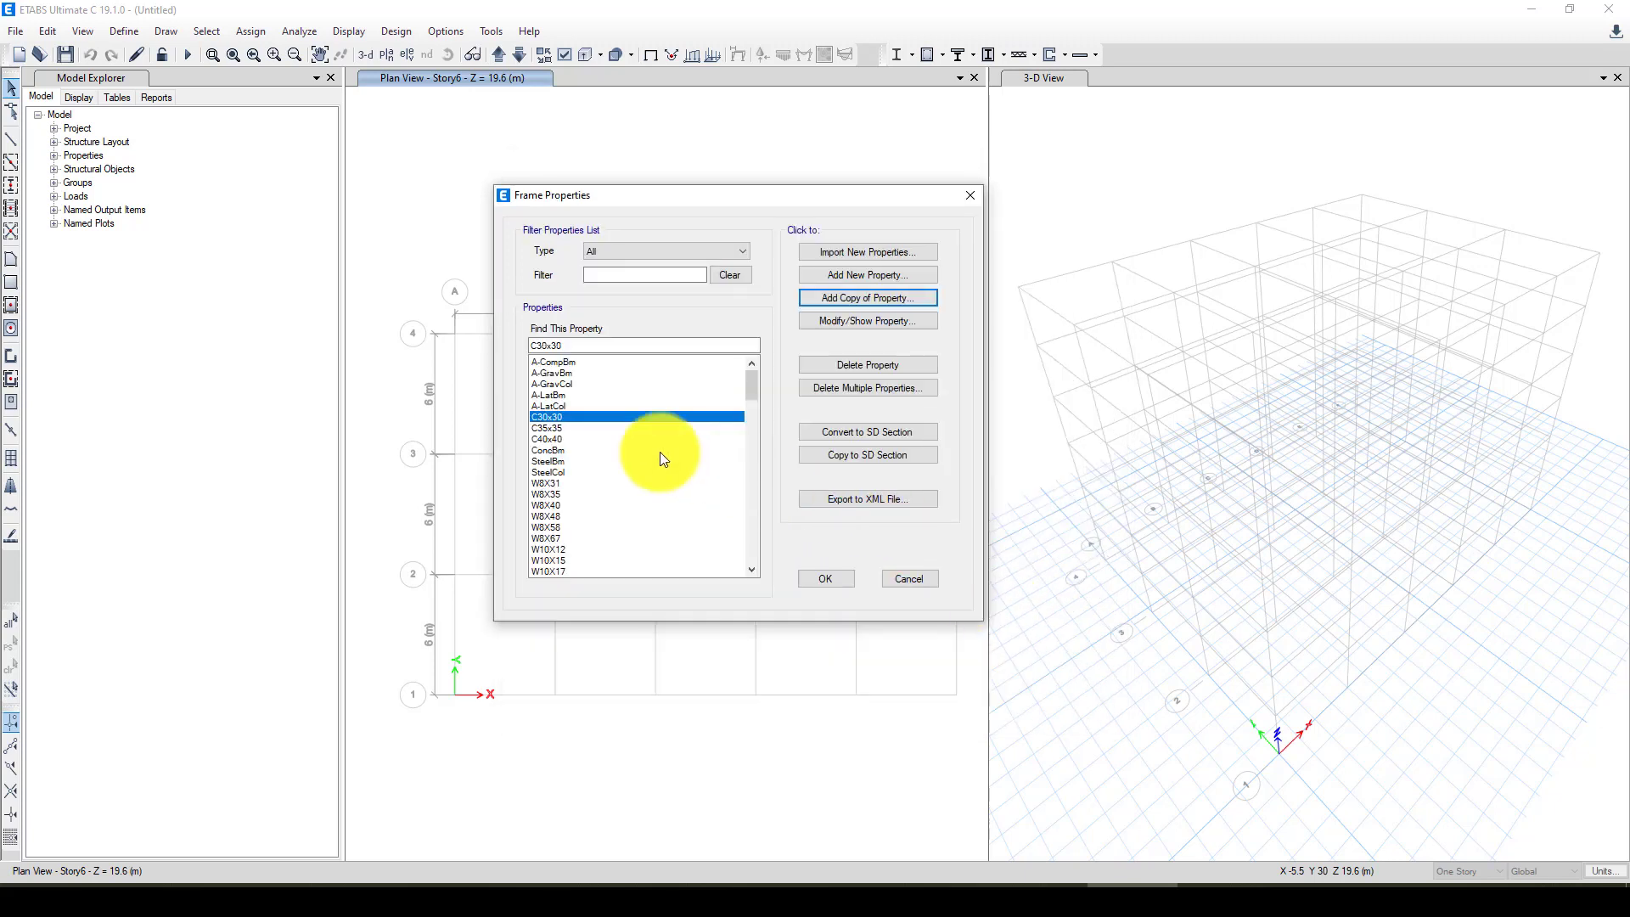
Step: Rename ConcBm to B60x30 with 5000Psi concrete, 600 mm depth and 300 mm width
left_click(560, 428)
left_click(562, 417)
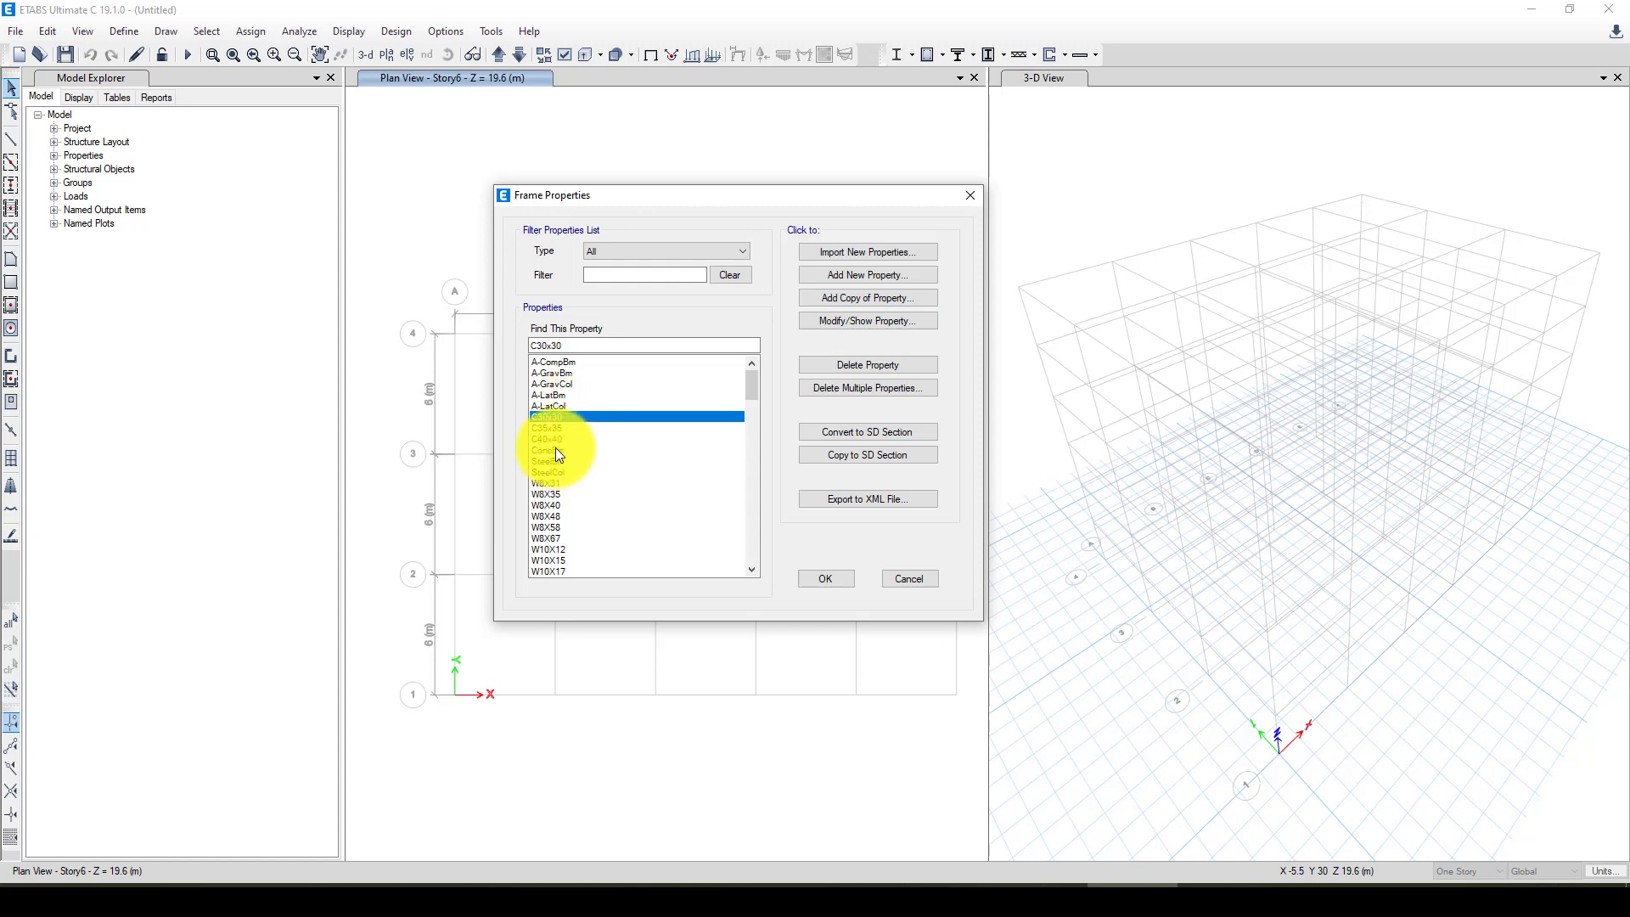
left_click(557, 449)
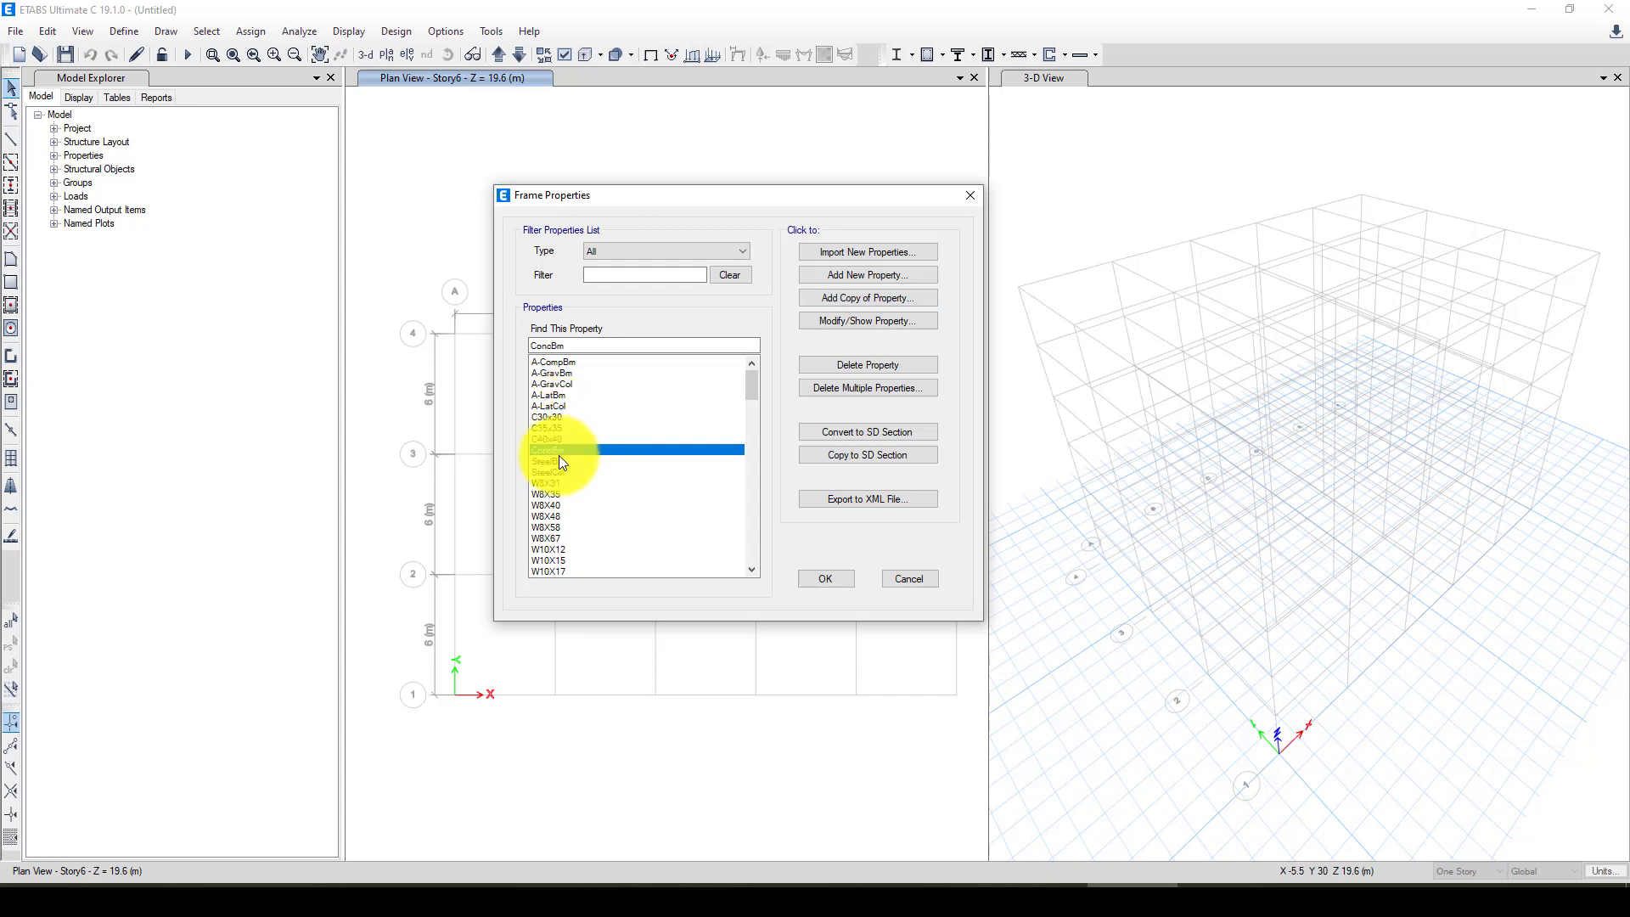
left_click(827, 320)
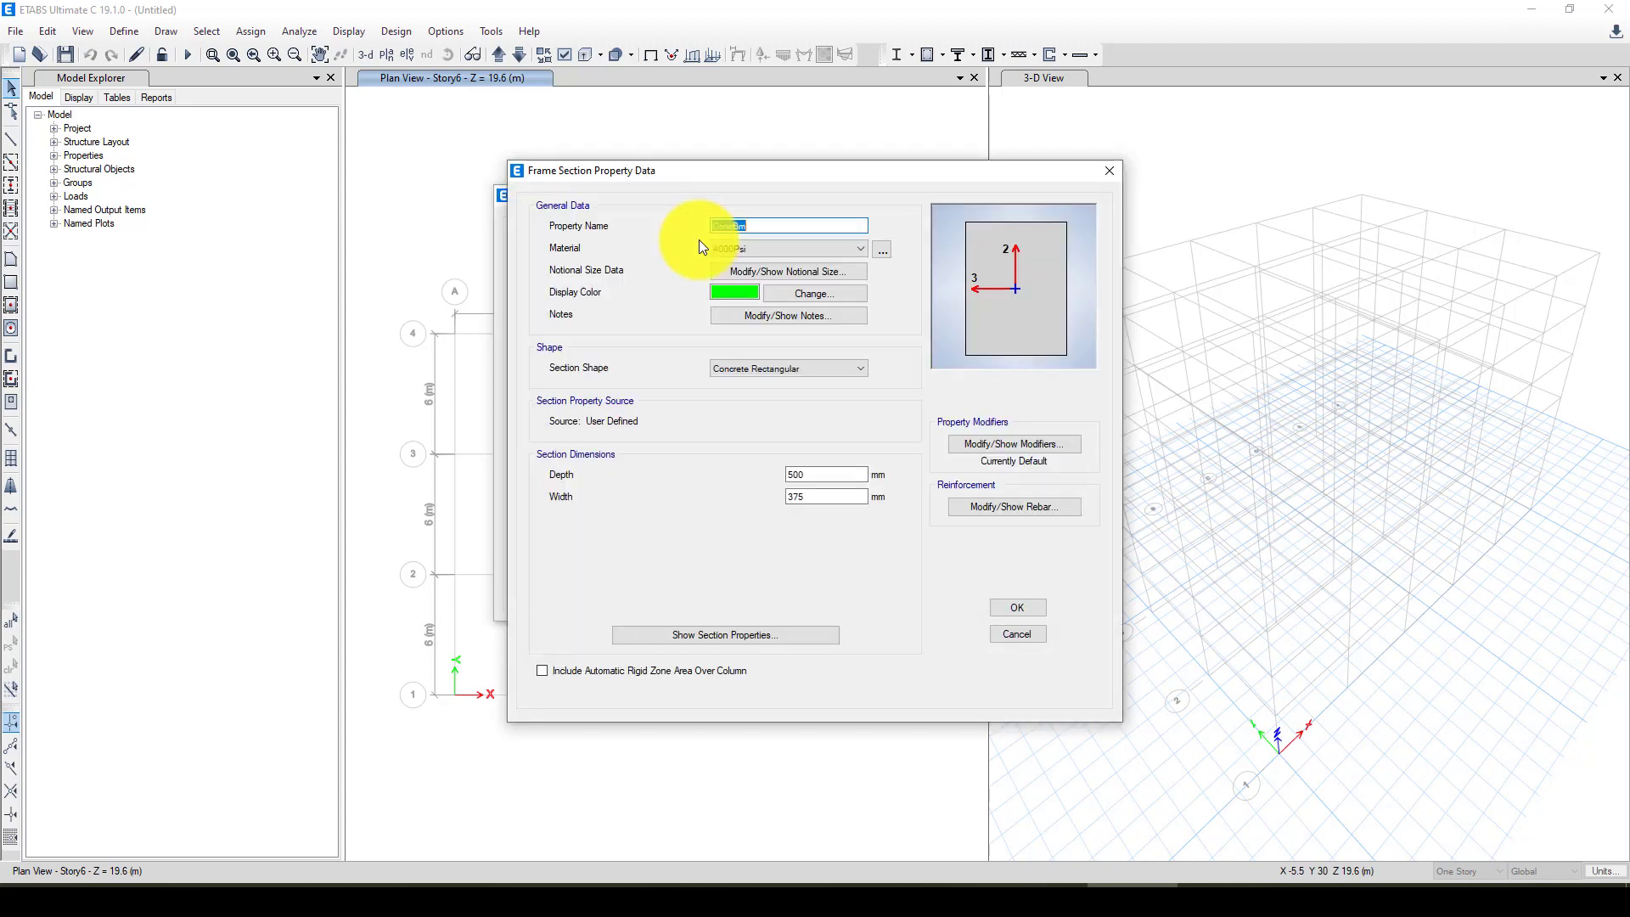
type("B")
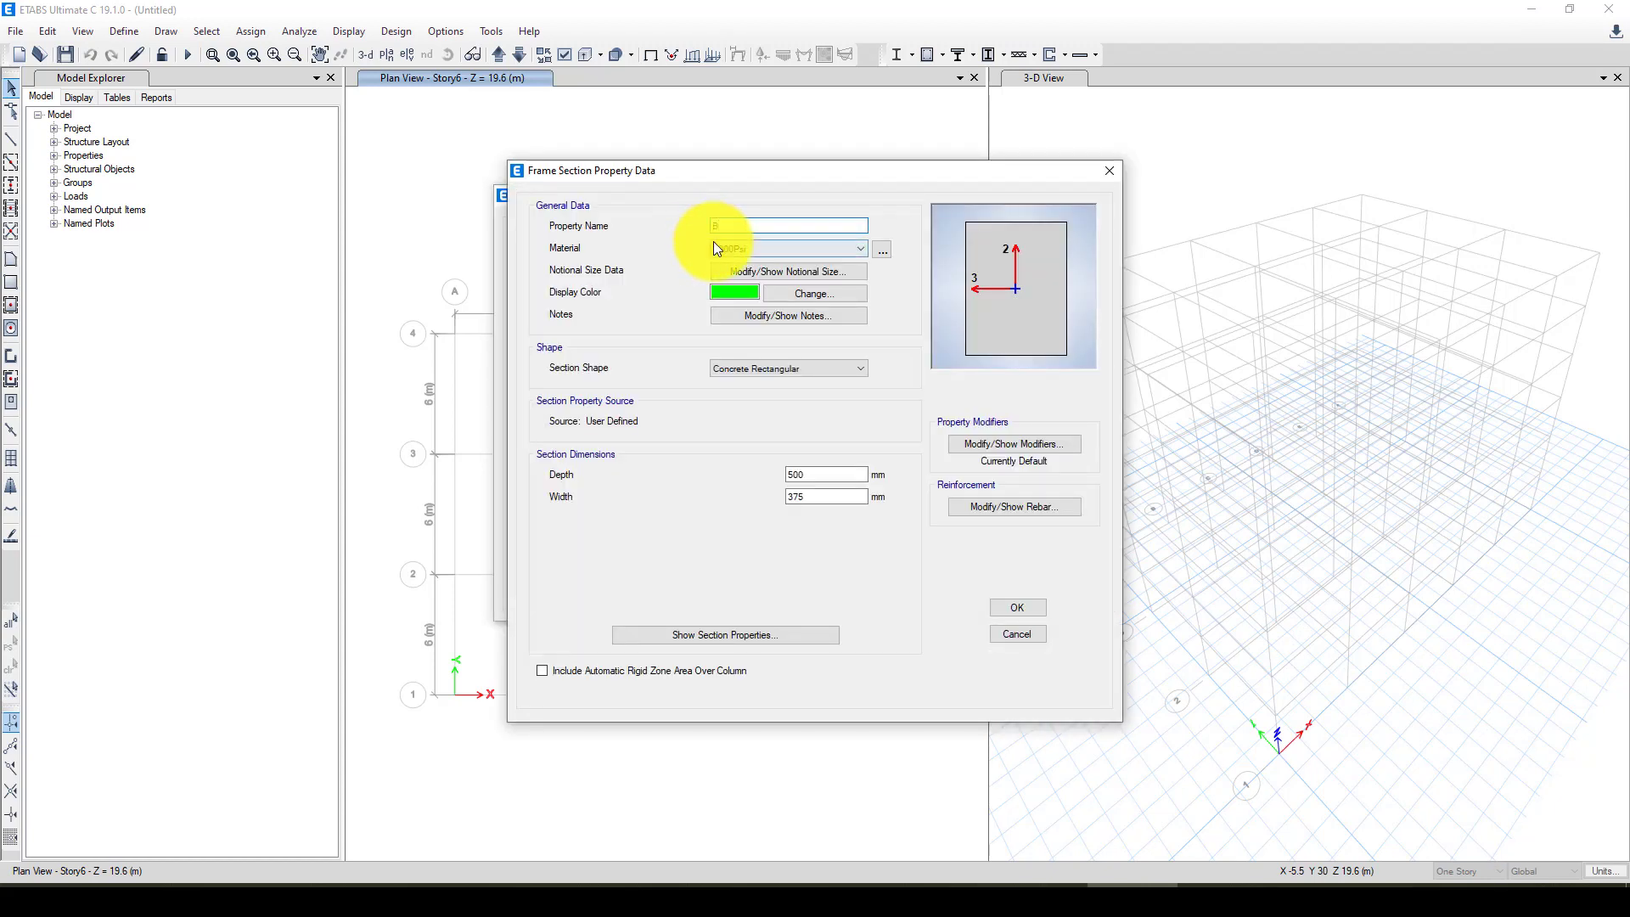
type("60x30")
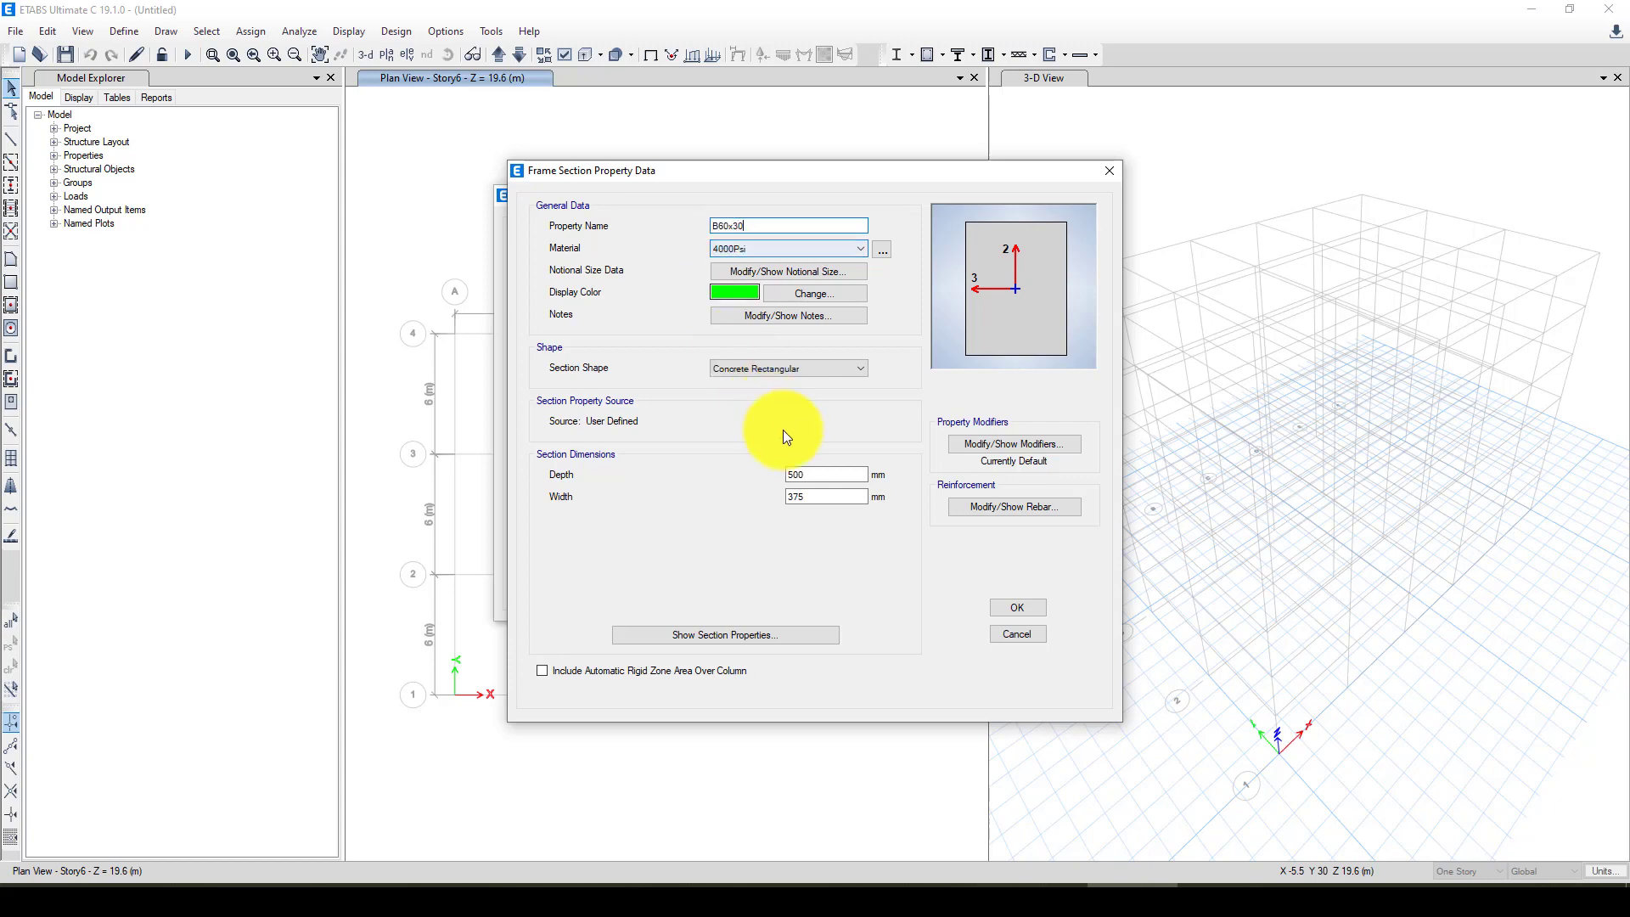
left_click_drag(807, 472, 770, 473)
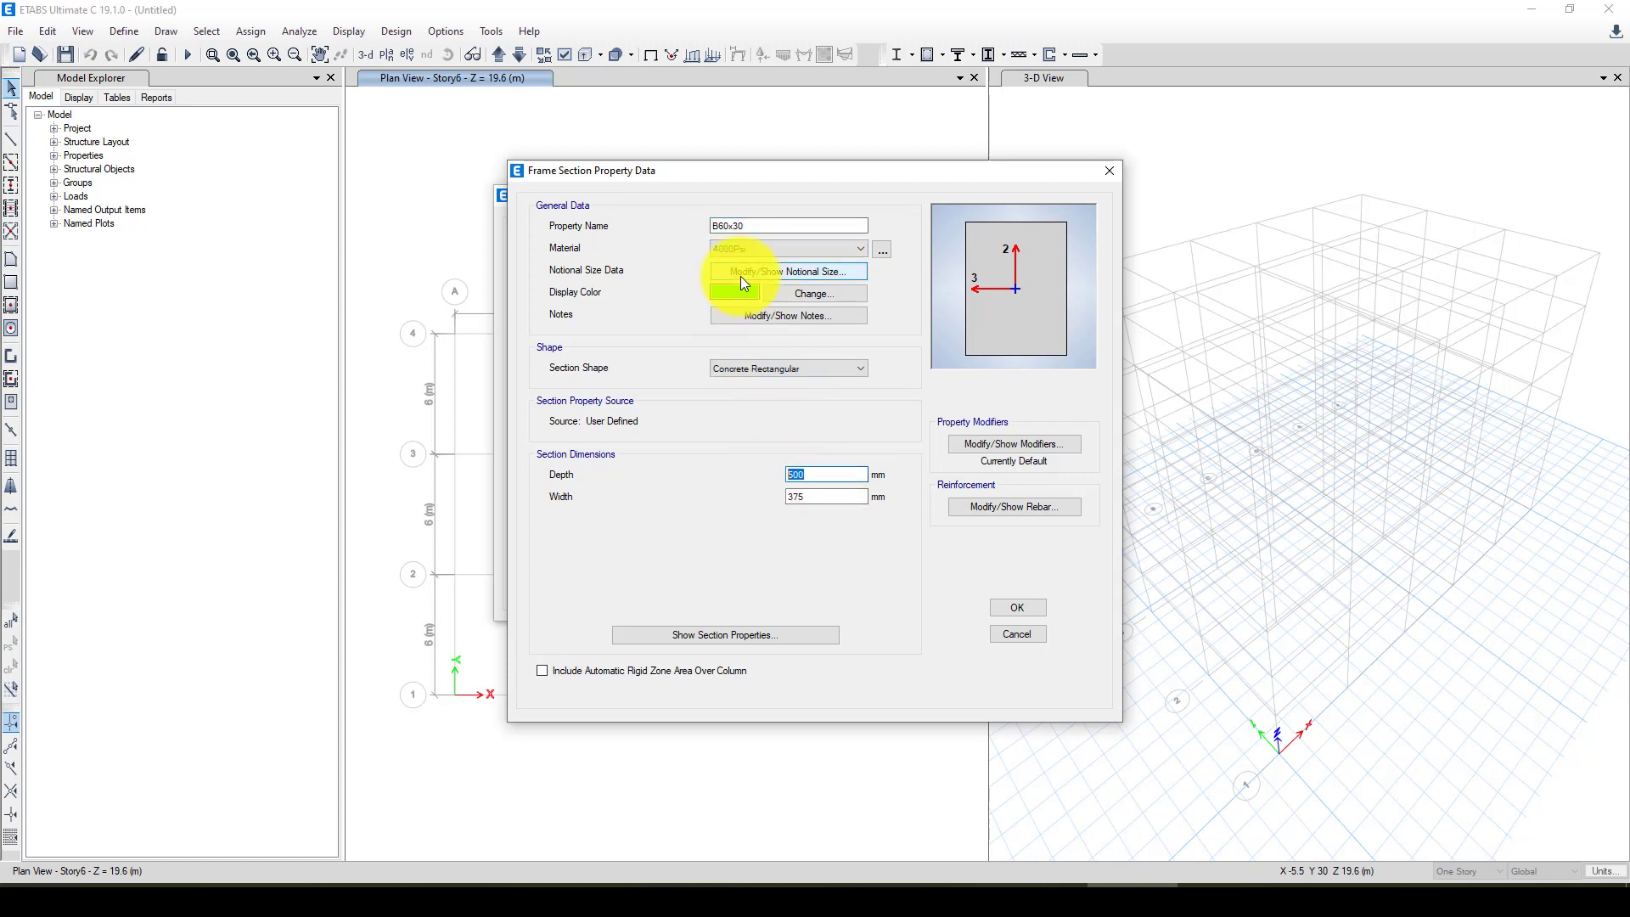
left_click(730, 248)
left_click(750, 308)
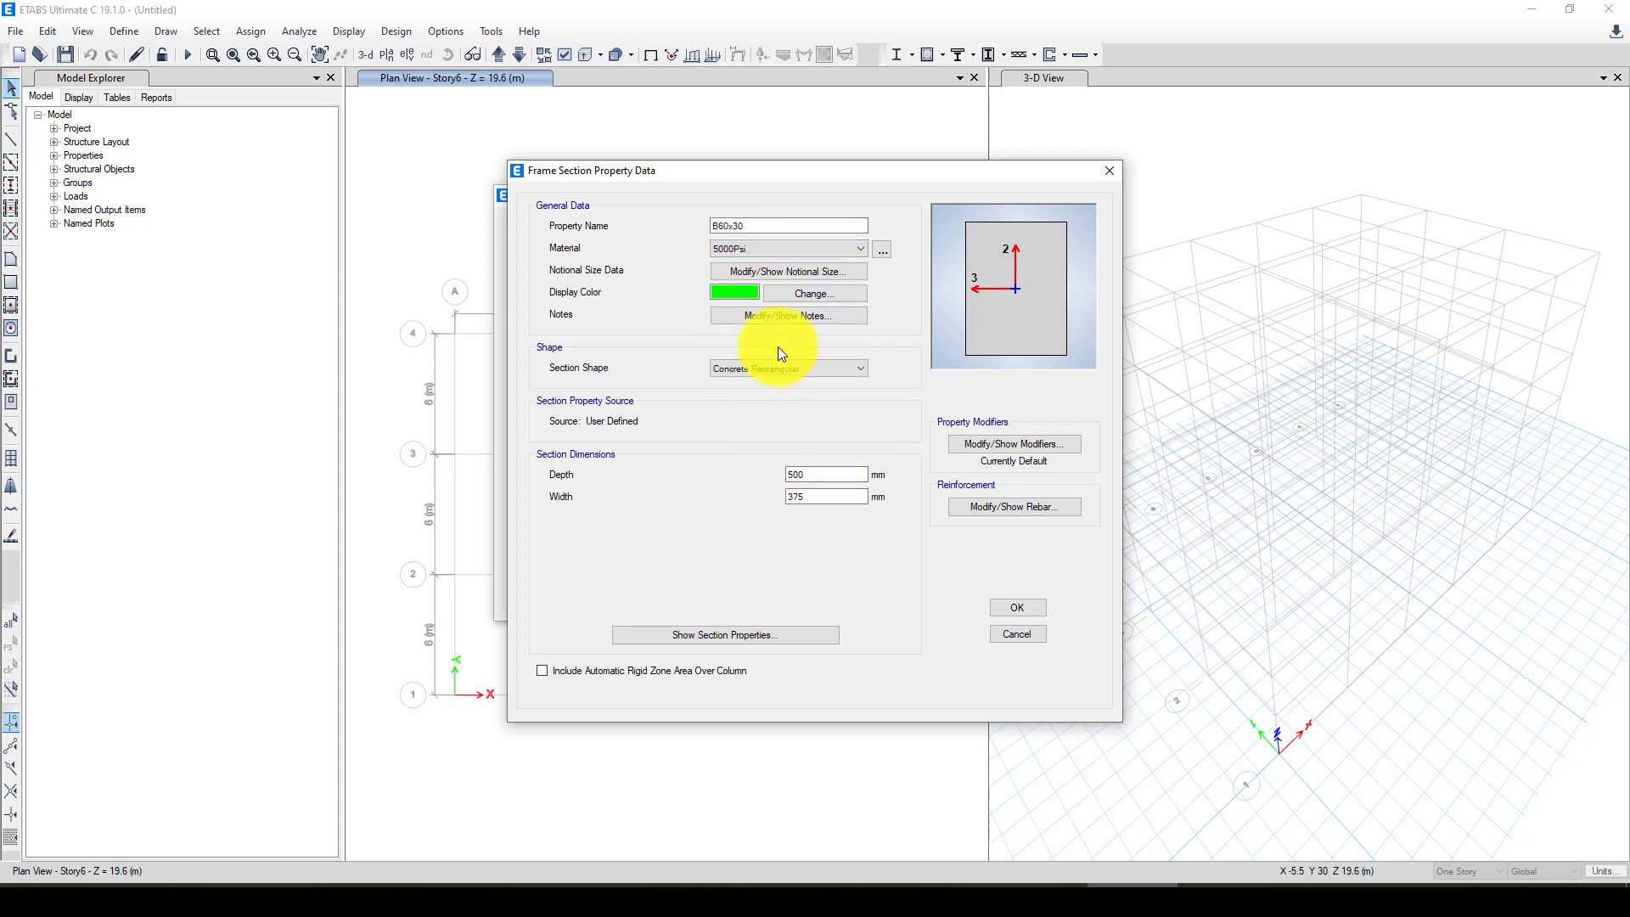
type("600")
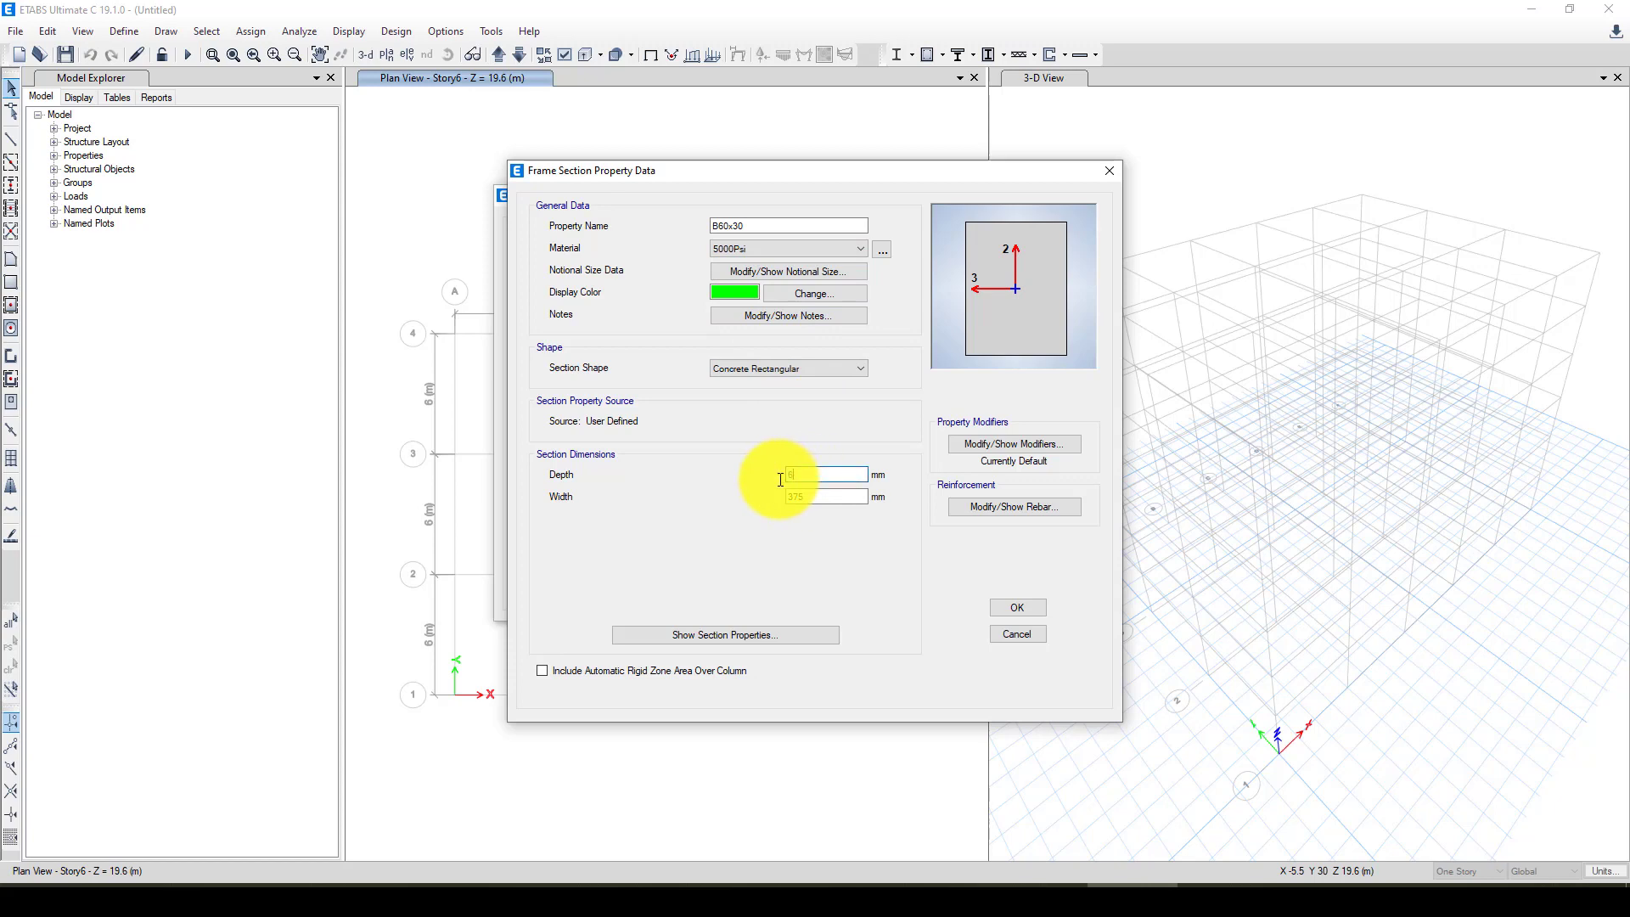
double_click(794, 497)
type("300")
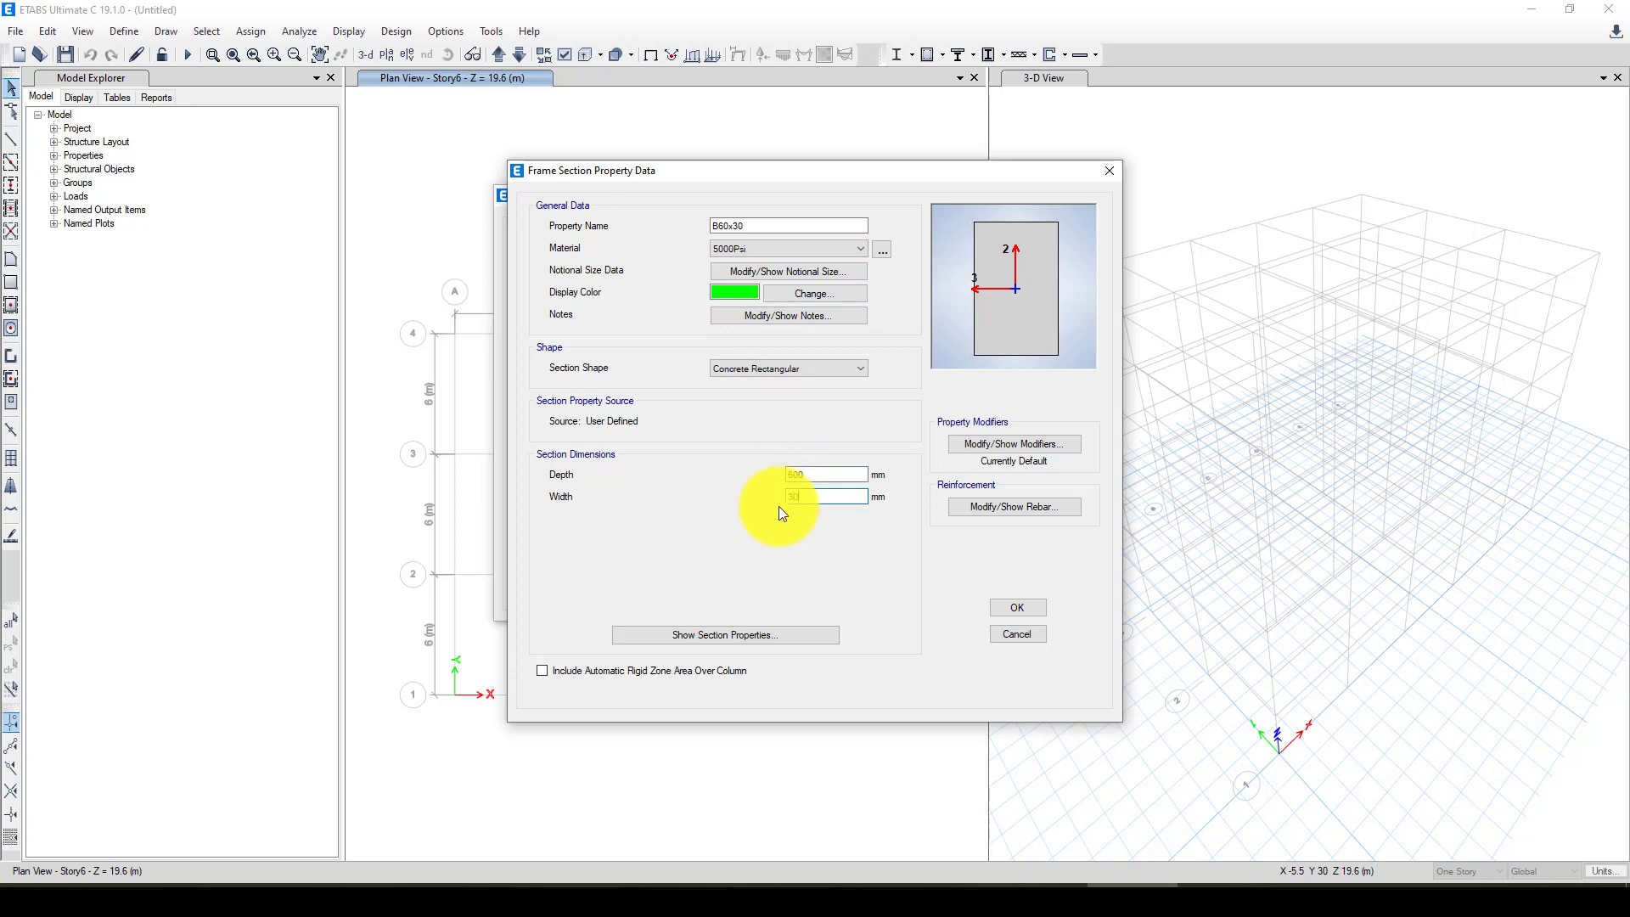
left_click(822, 477)
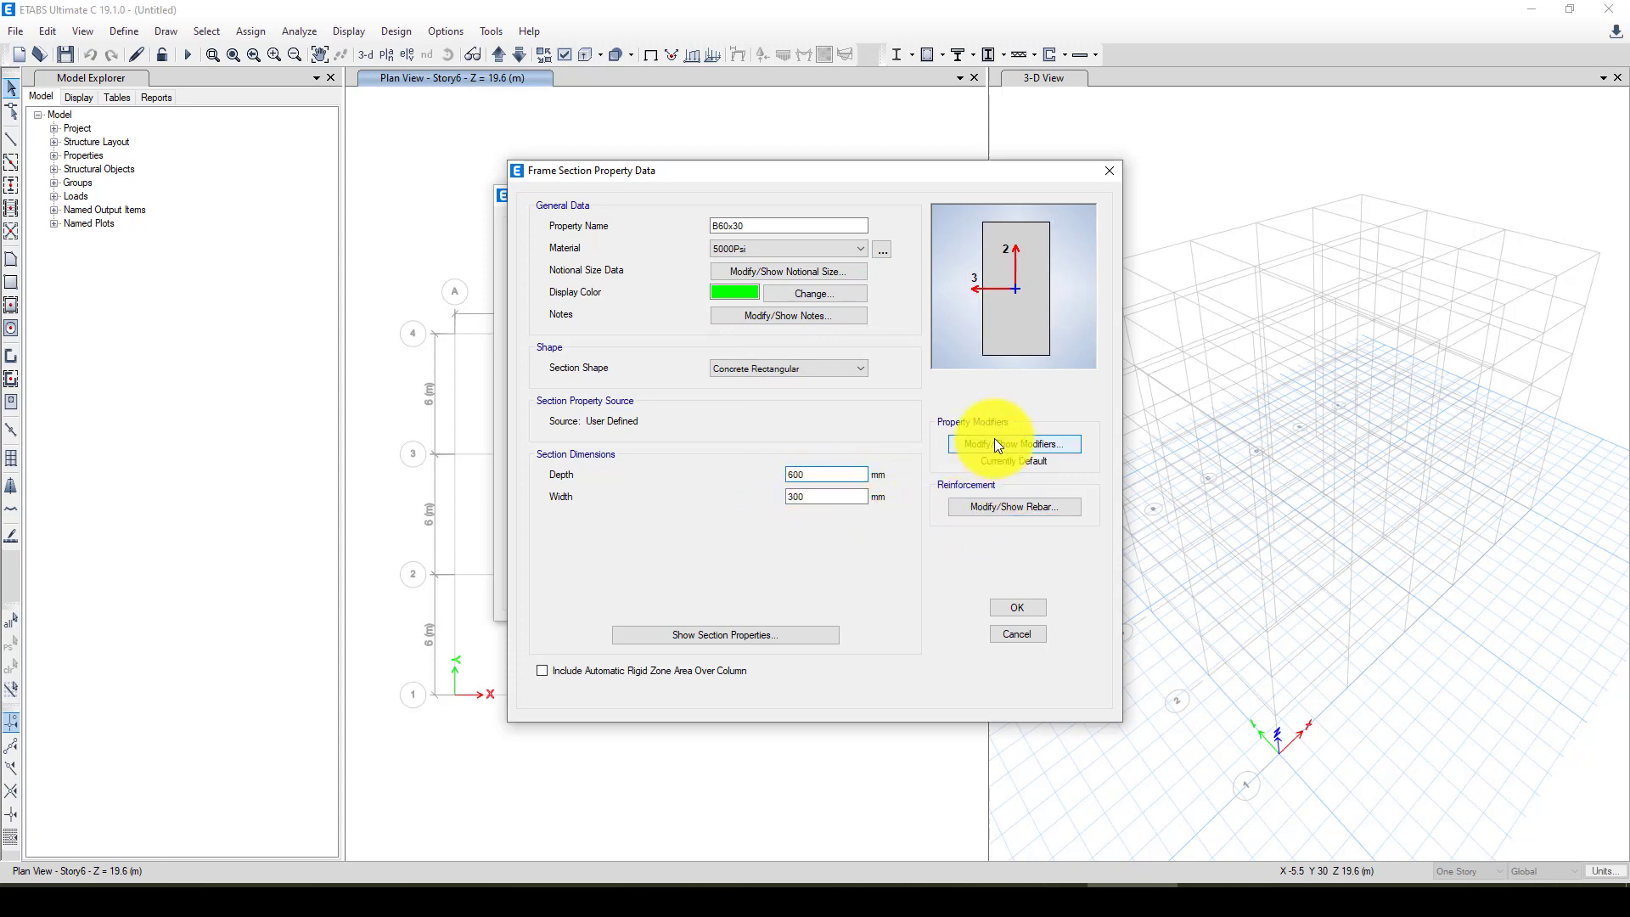
Step: Set B60x30 reinforcement to beam (M3) design only, then close the frame sections
left_click(981, 511)
left_click(589, 271)
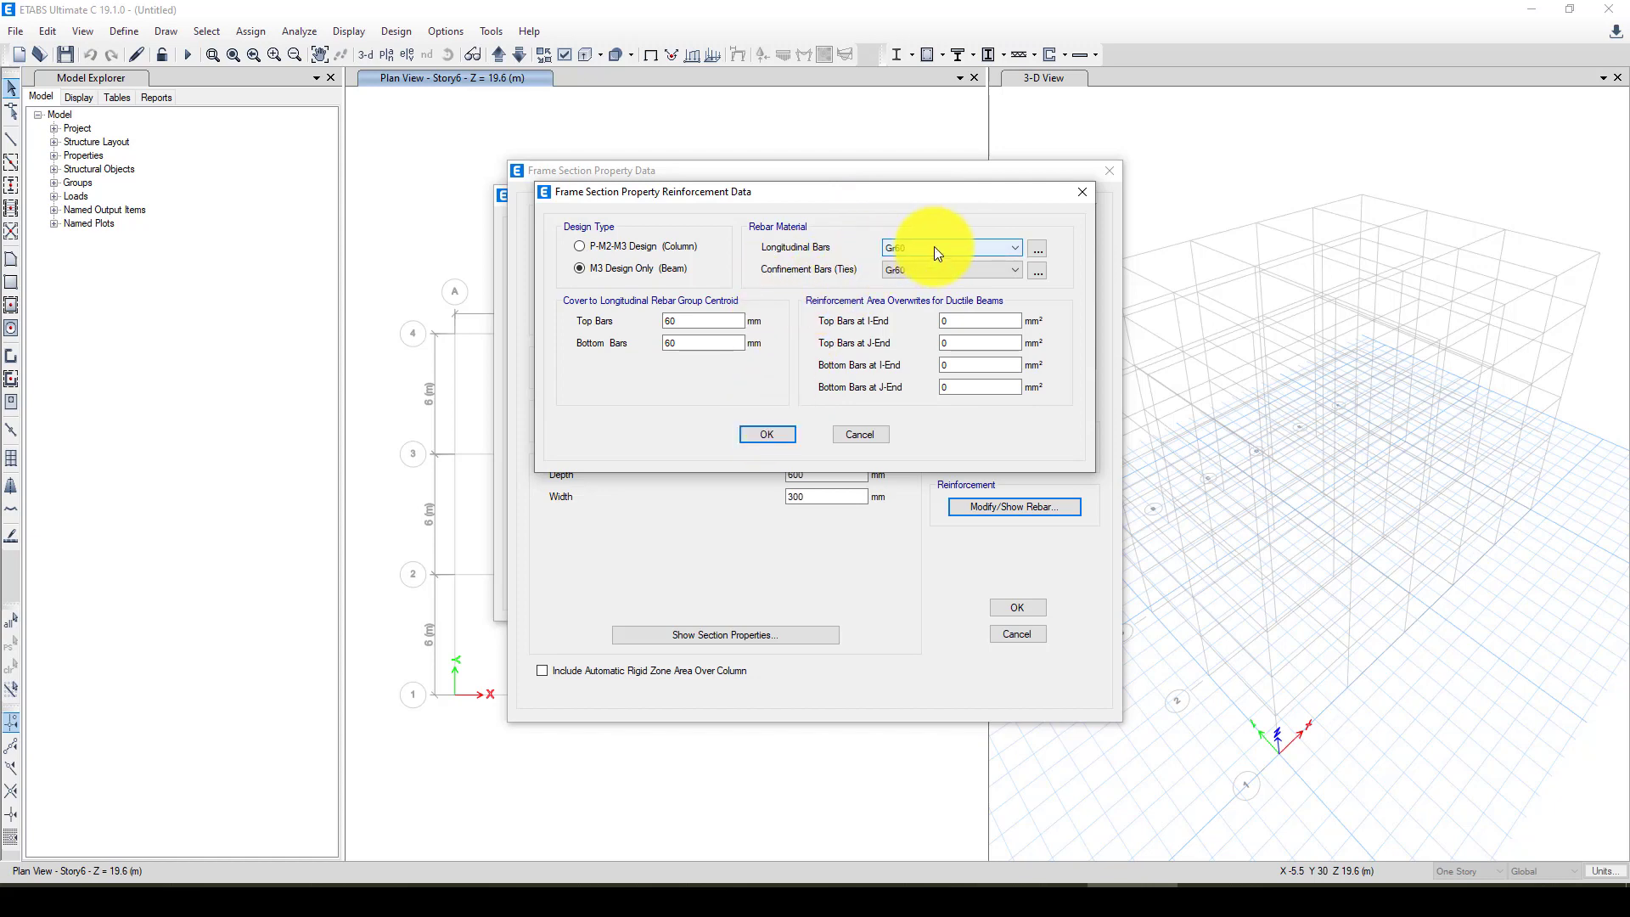
left_click(764, 435)
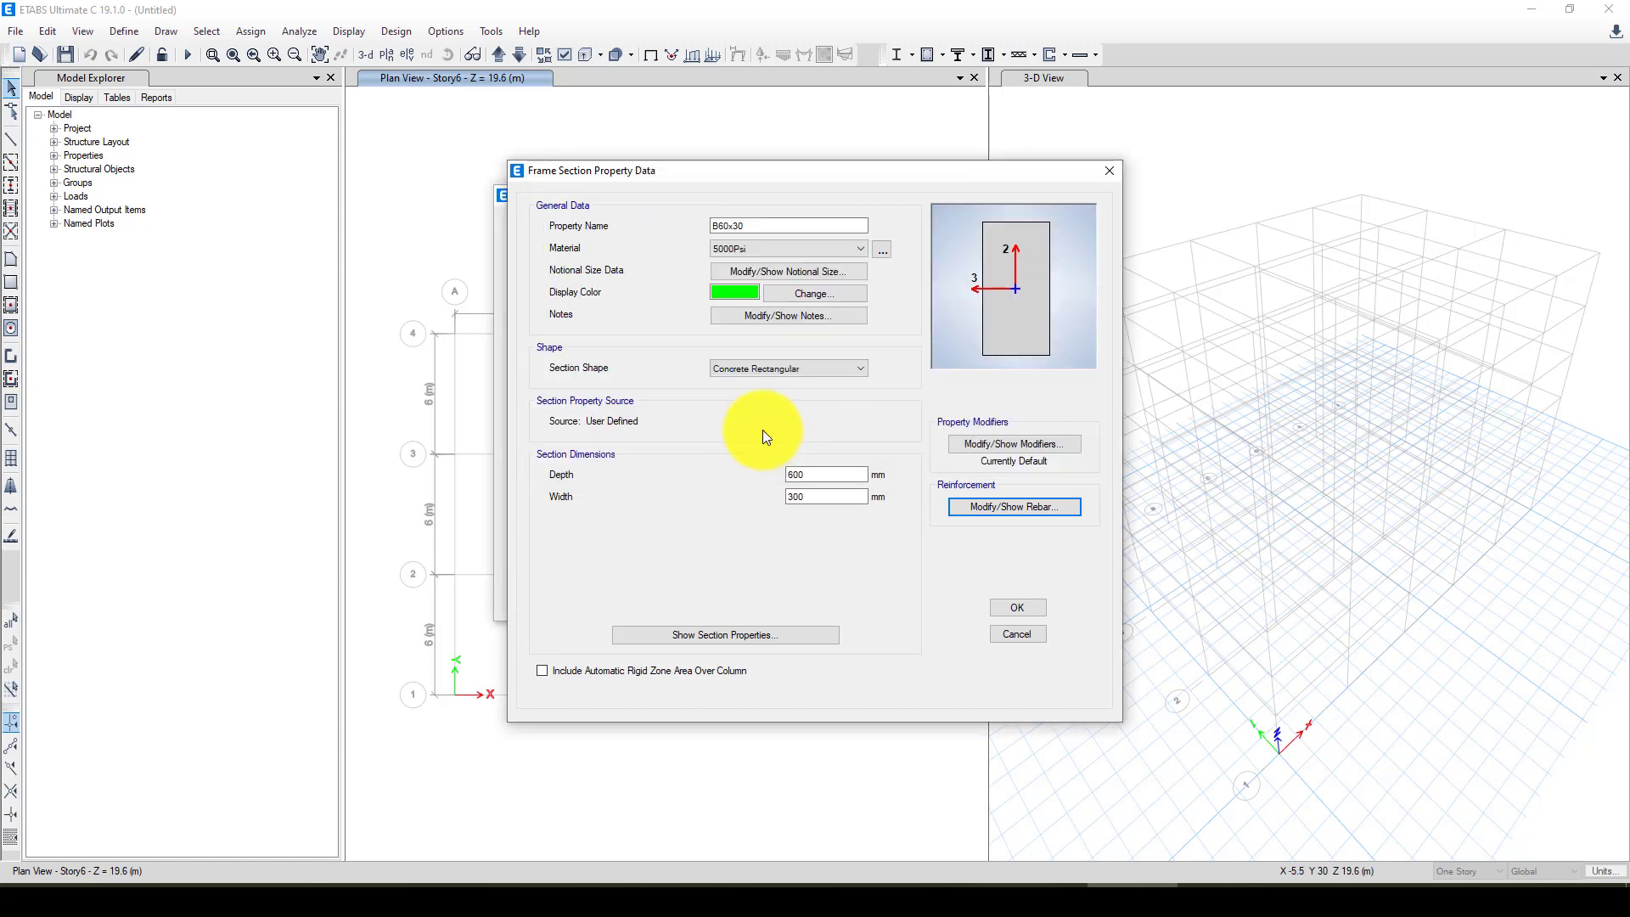
left_click(1007, 608)
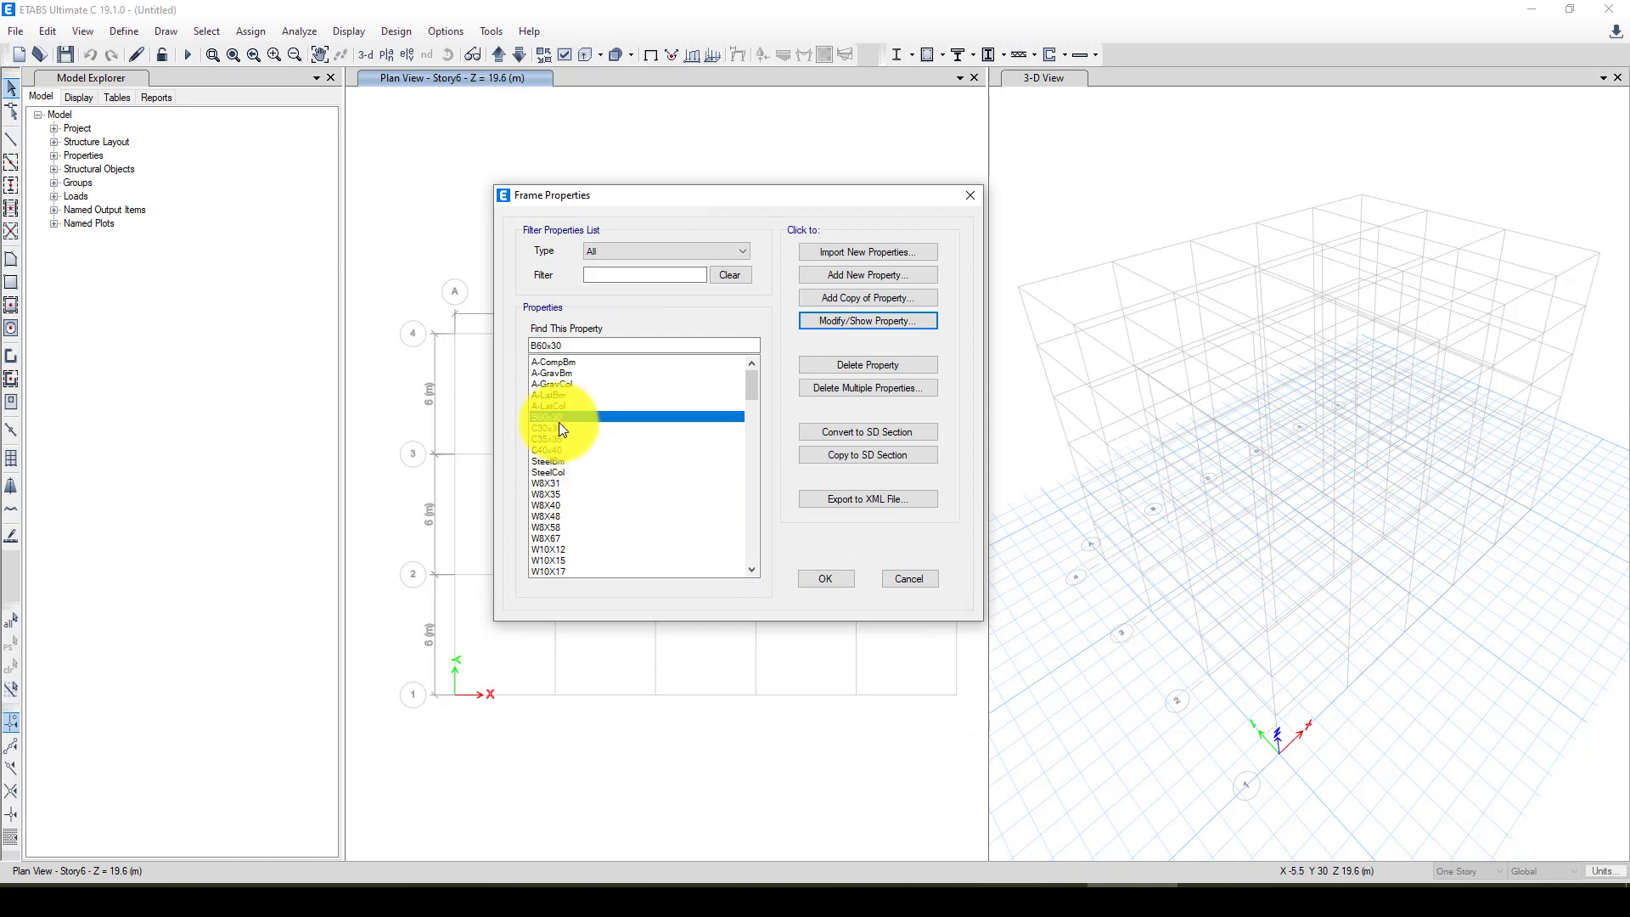
left_click(820, 587)
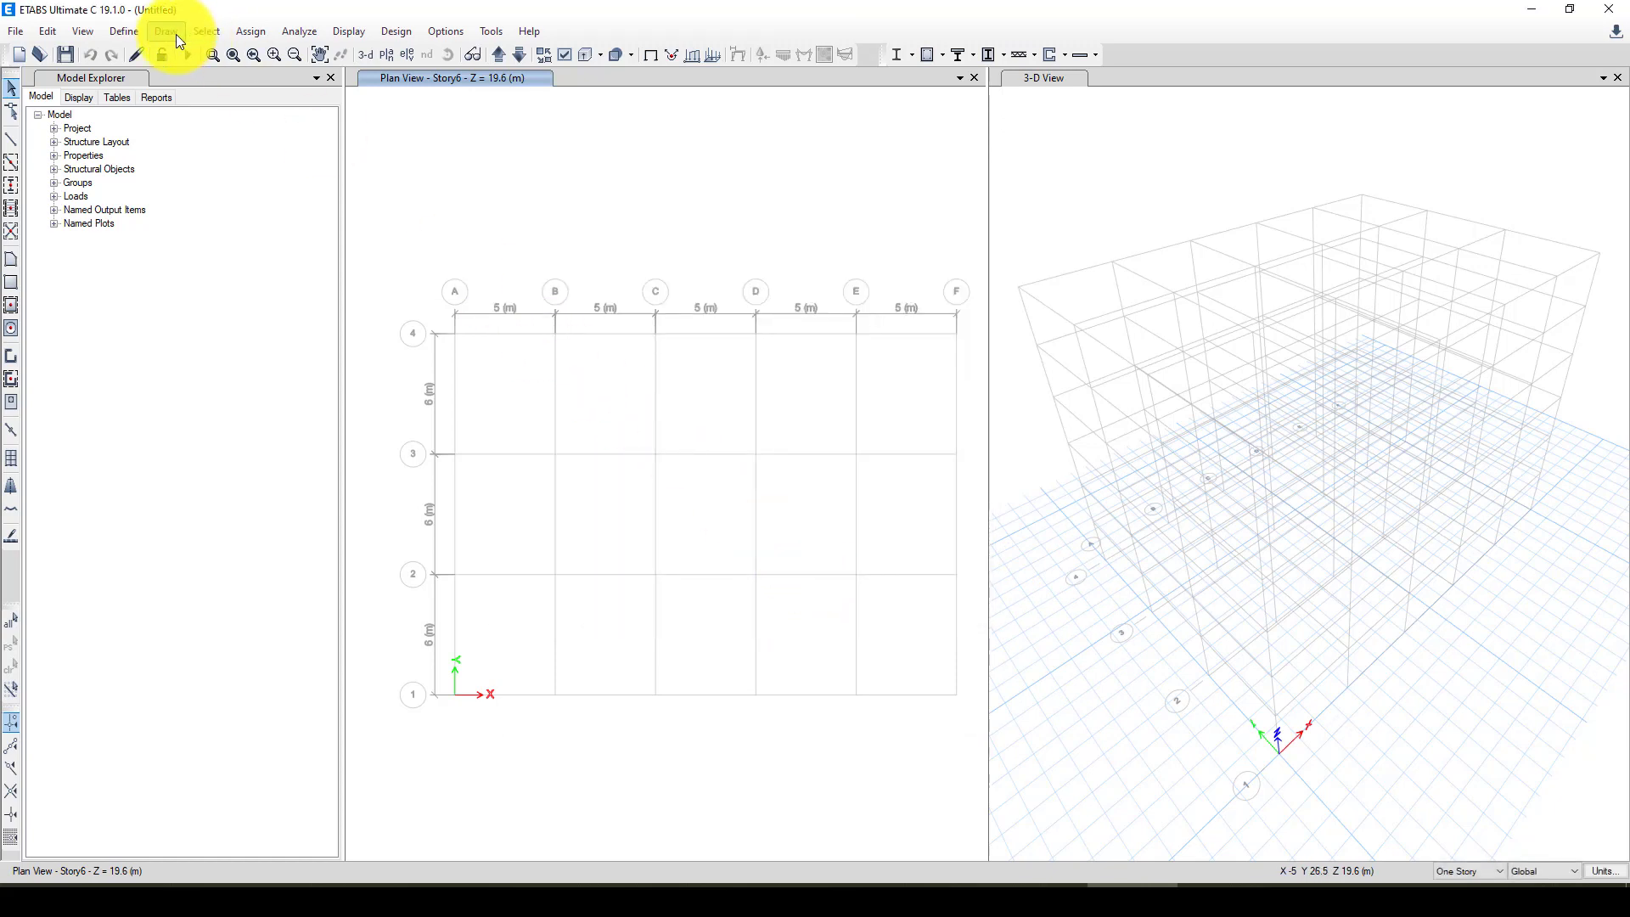
Step: Rename the default wall section to W30 with 5000Psi concrete and 300 mm thickness
left_click(126, 38)
mouse_move(159, 79)
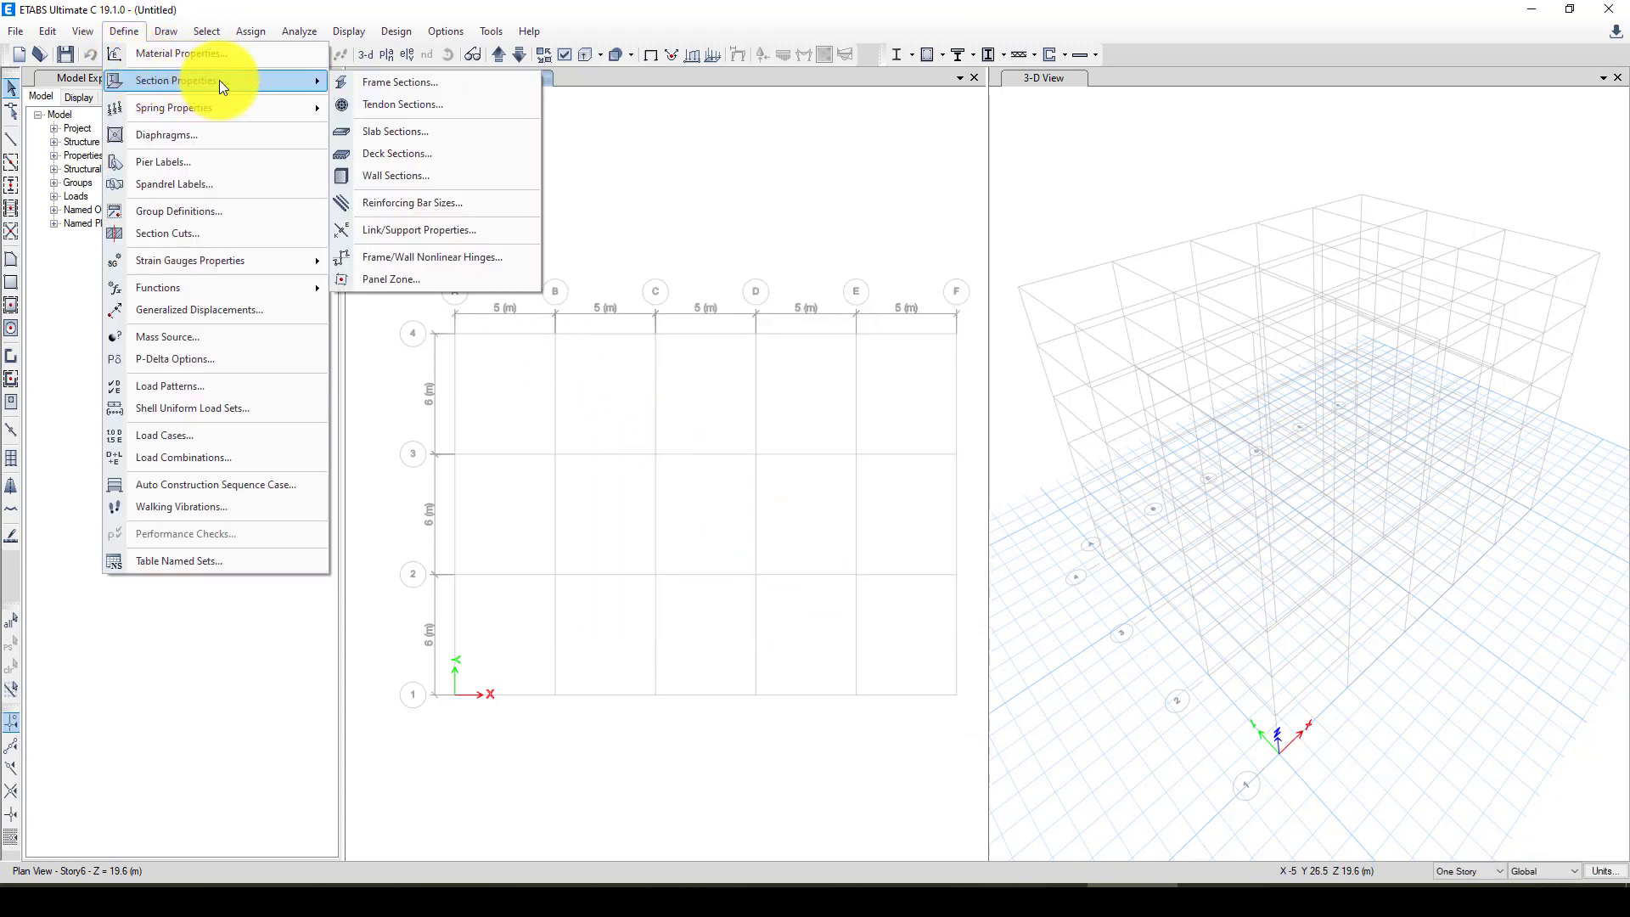
left_click(426, 176)
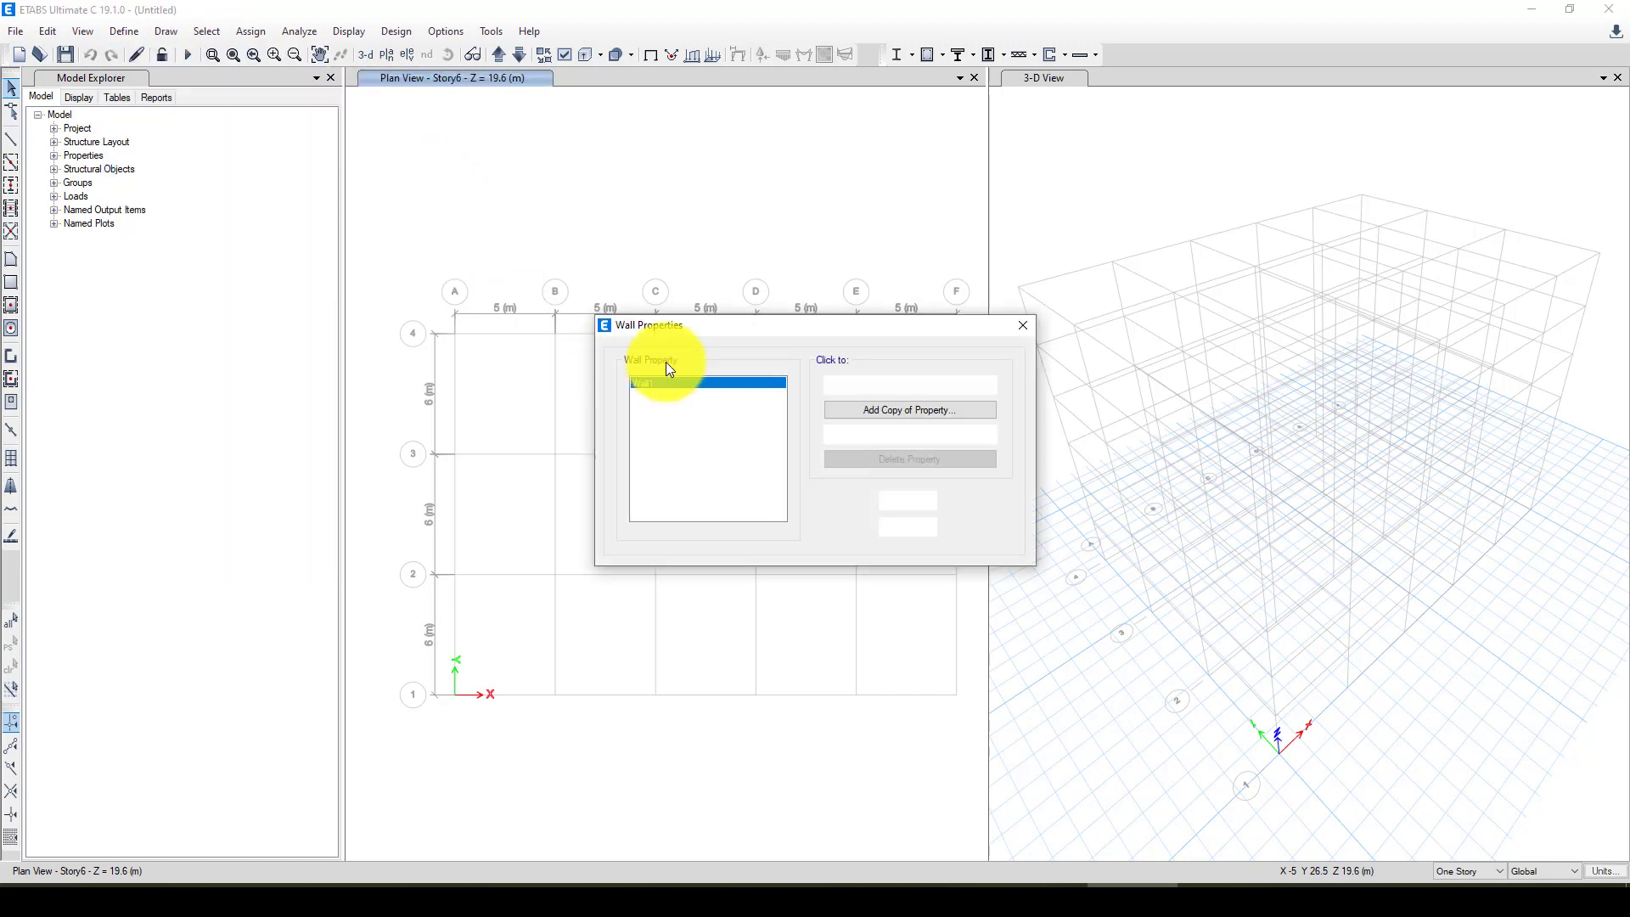
left_click(908, 434)
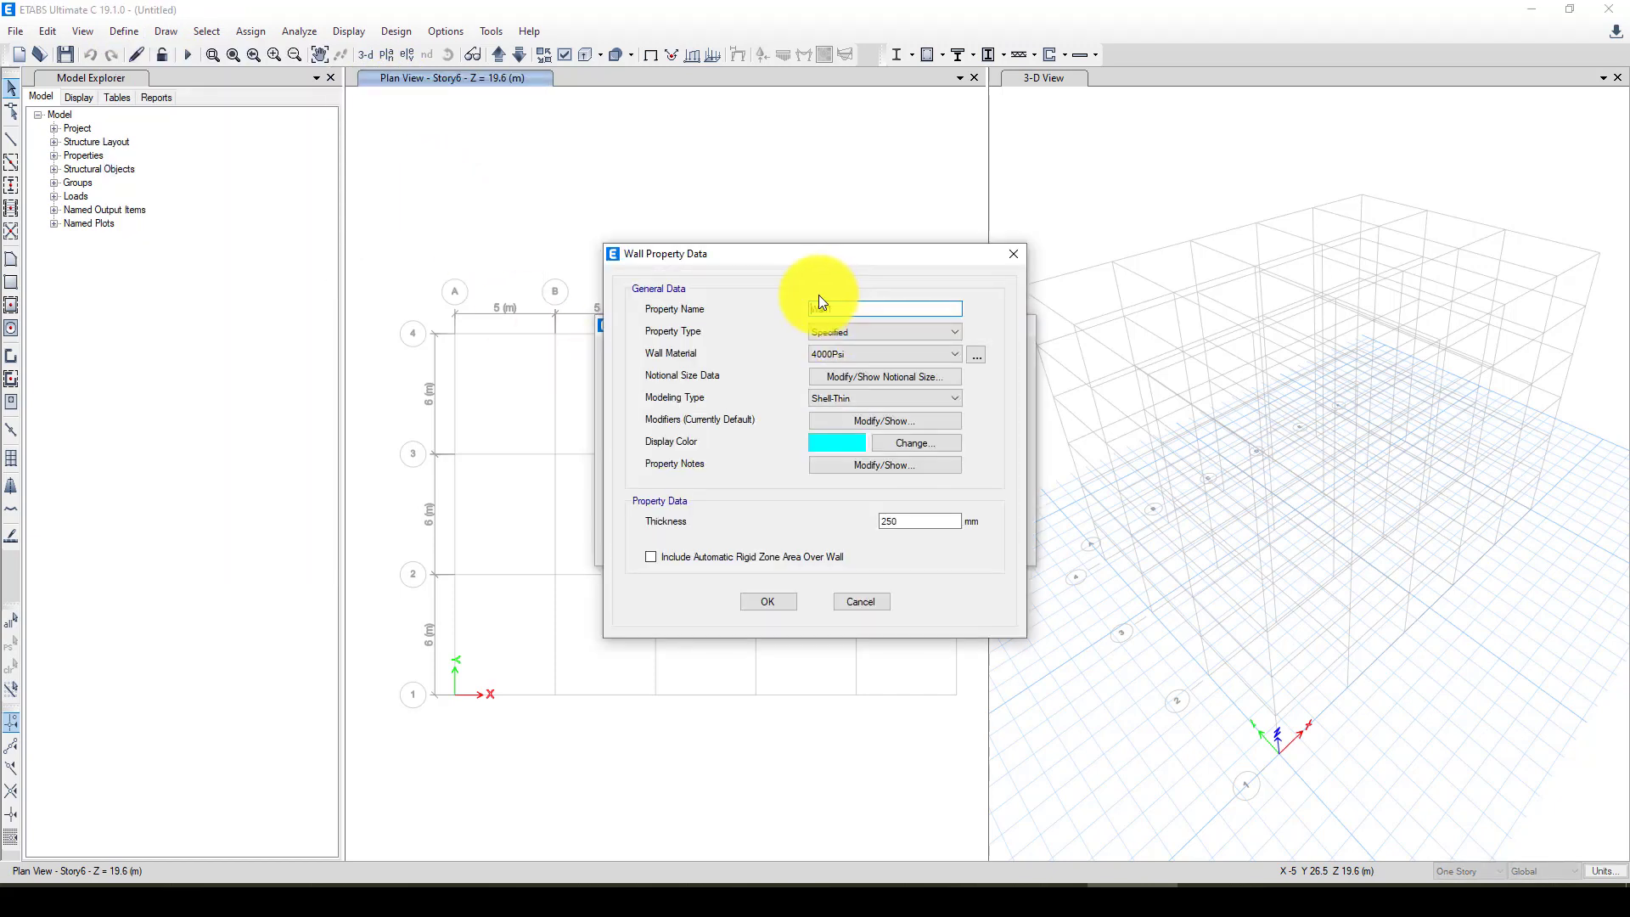
type("W30")
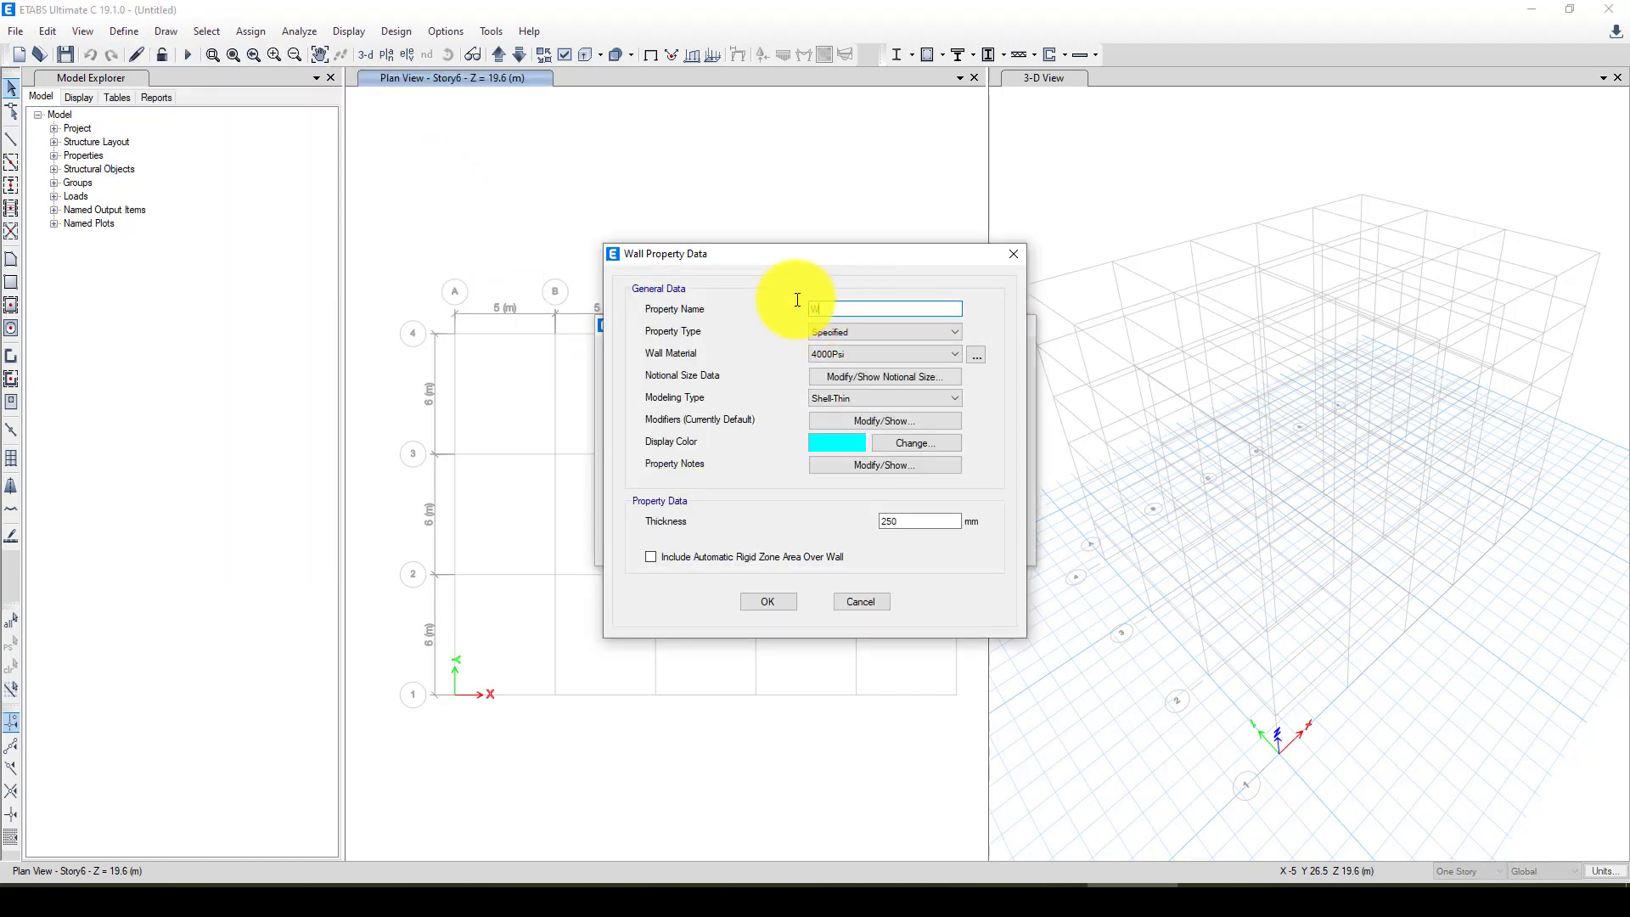
left_click(838, 355)
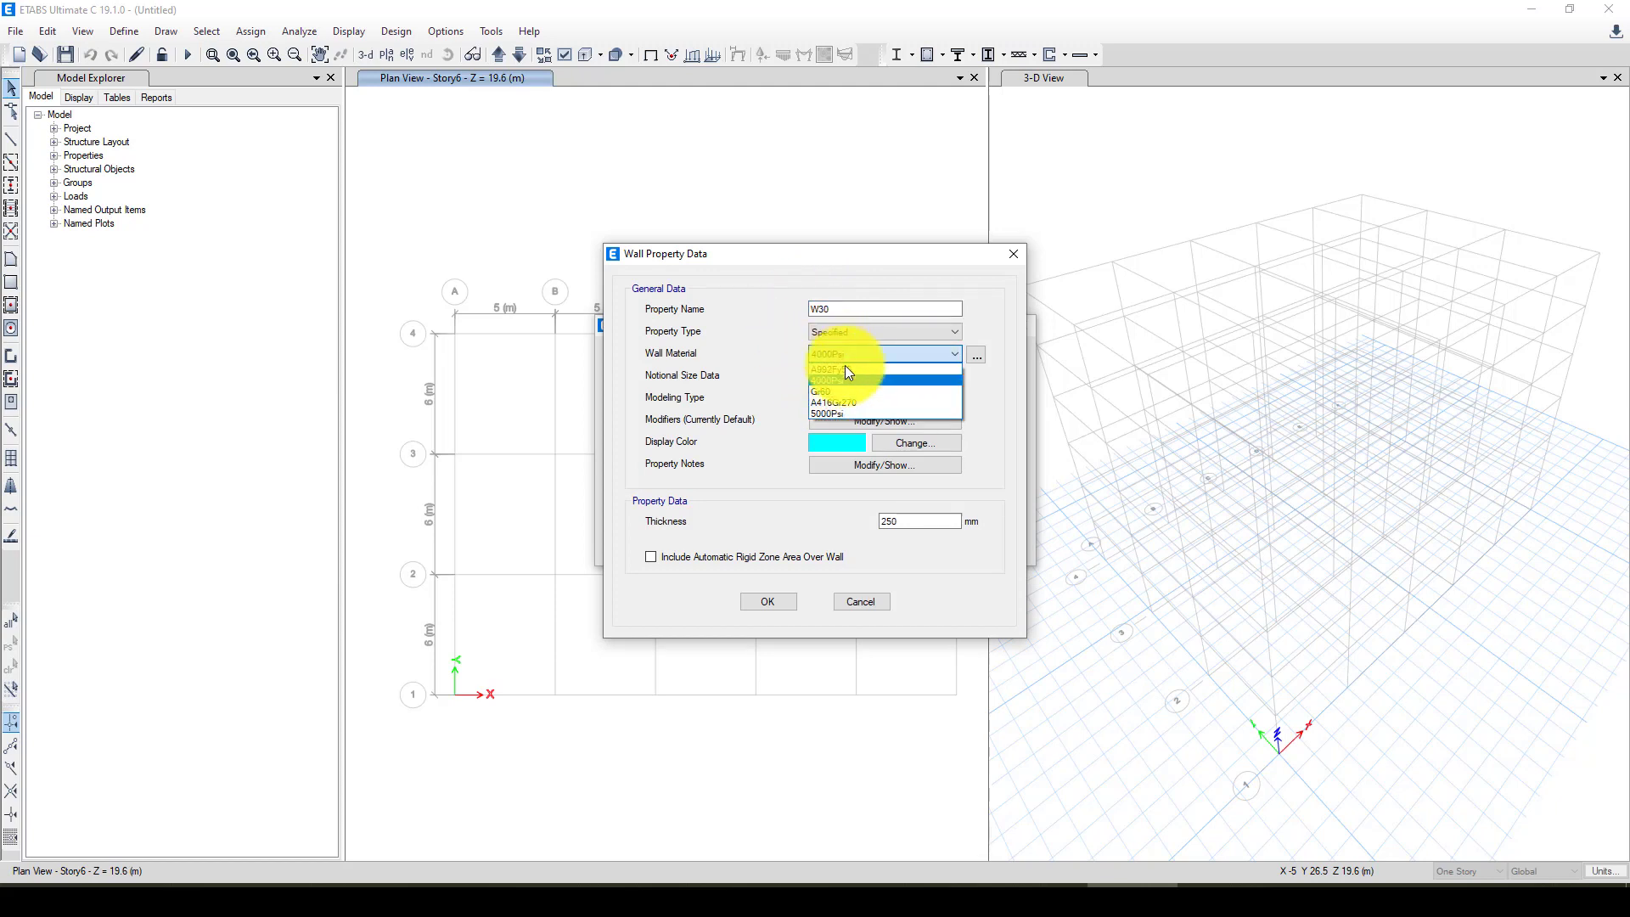
left_click(842, 418)
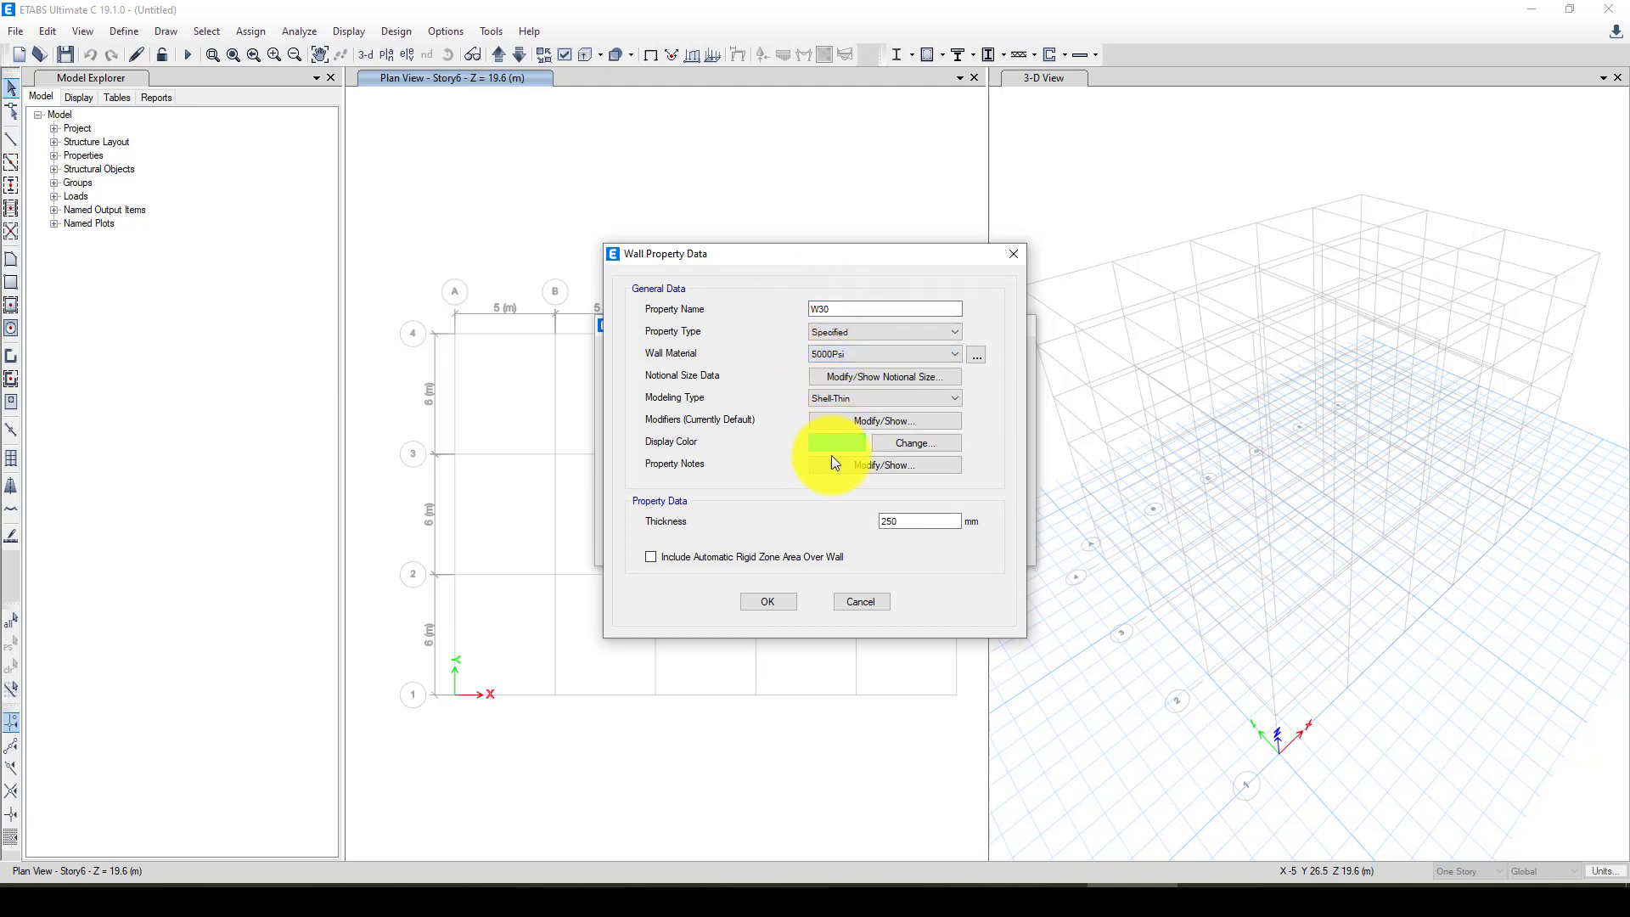
left_click_drag(923, 521, 870, 522)
type("300")
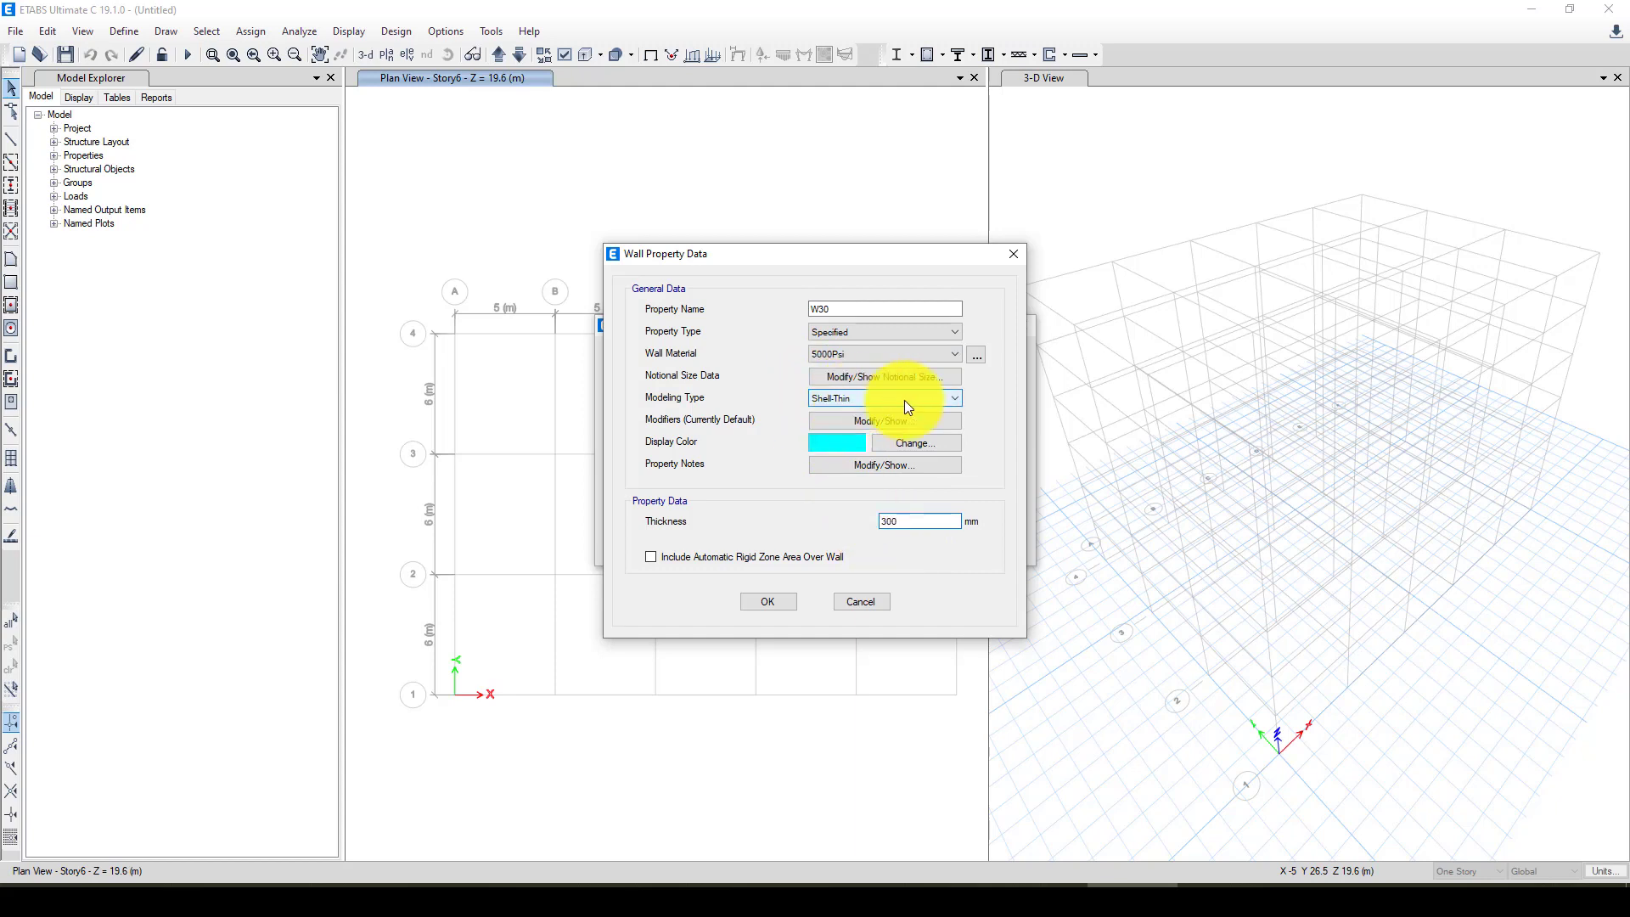
left_click(787, 609)
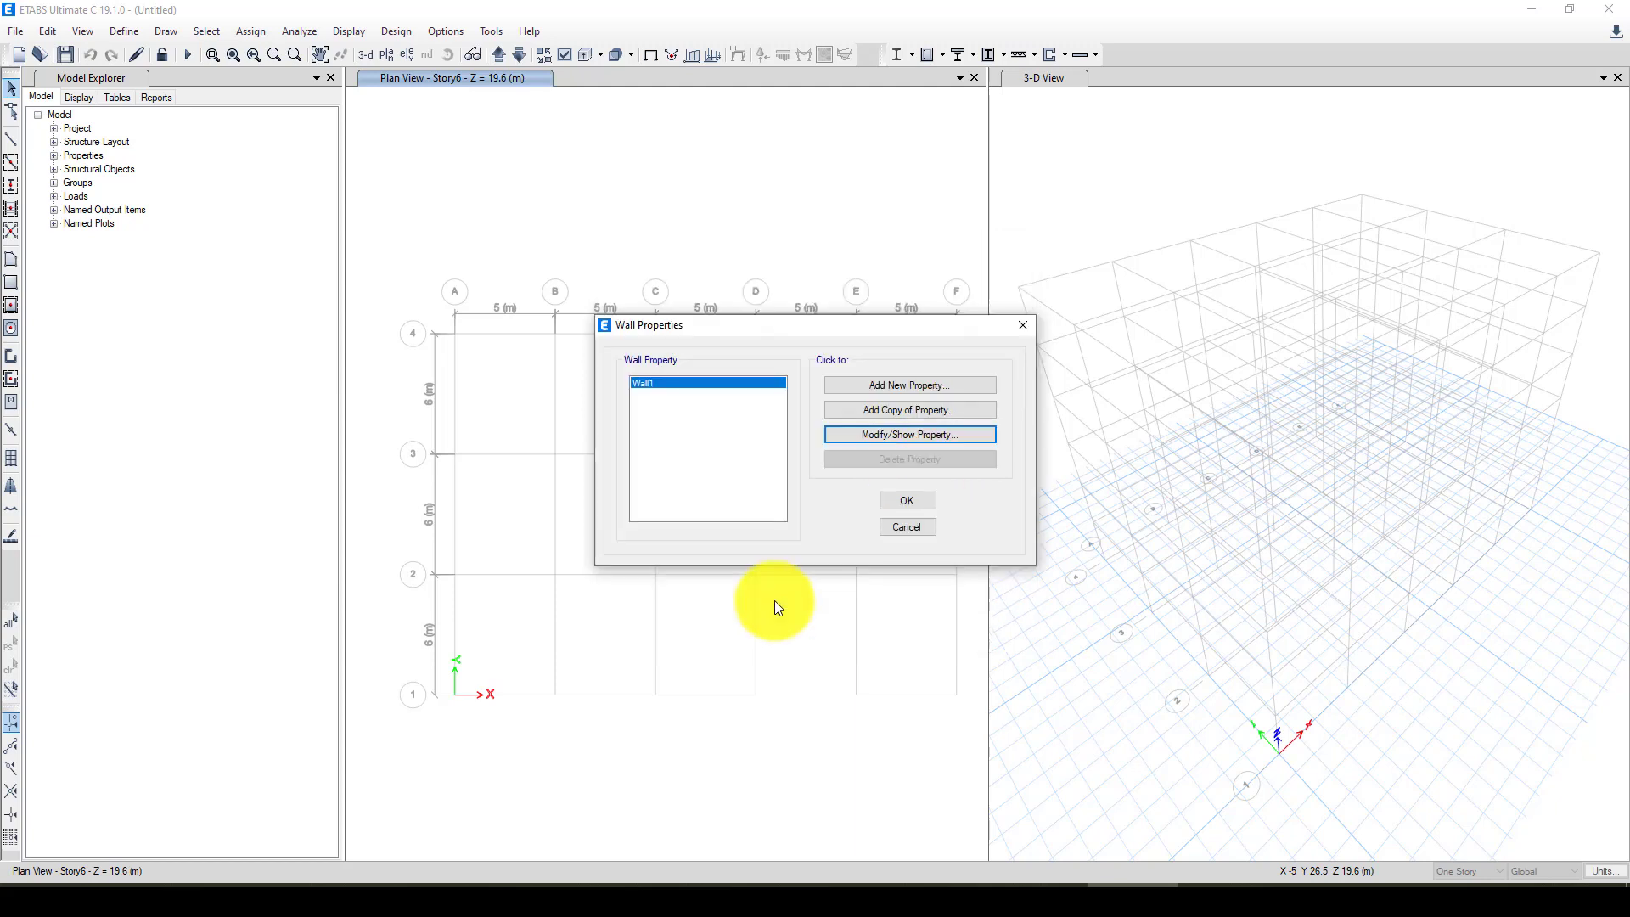
Step: Turn Slab1 into S20 with 5000Psi concrete and 200 mm thickness
left_click(918, 501)
left_click(127, 31)
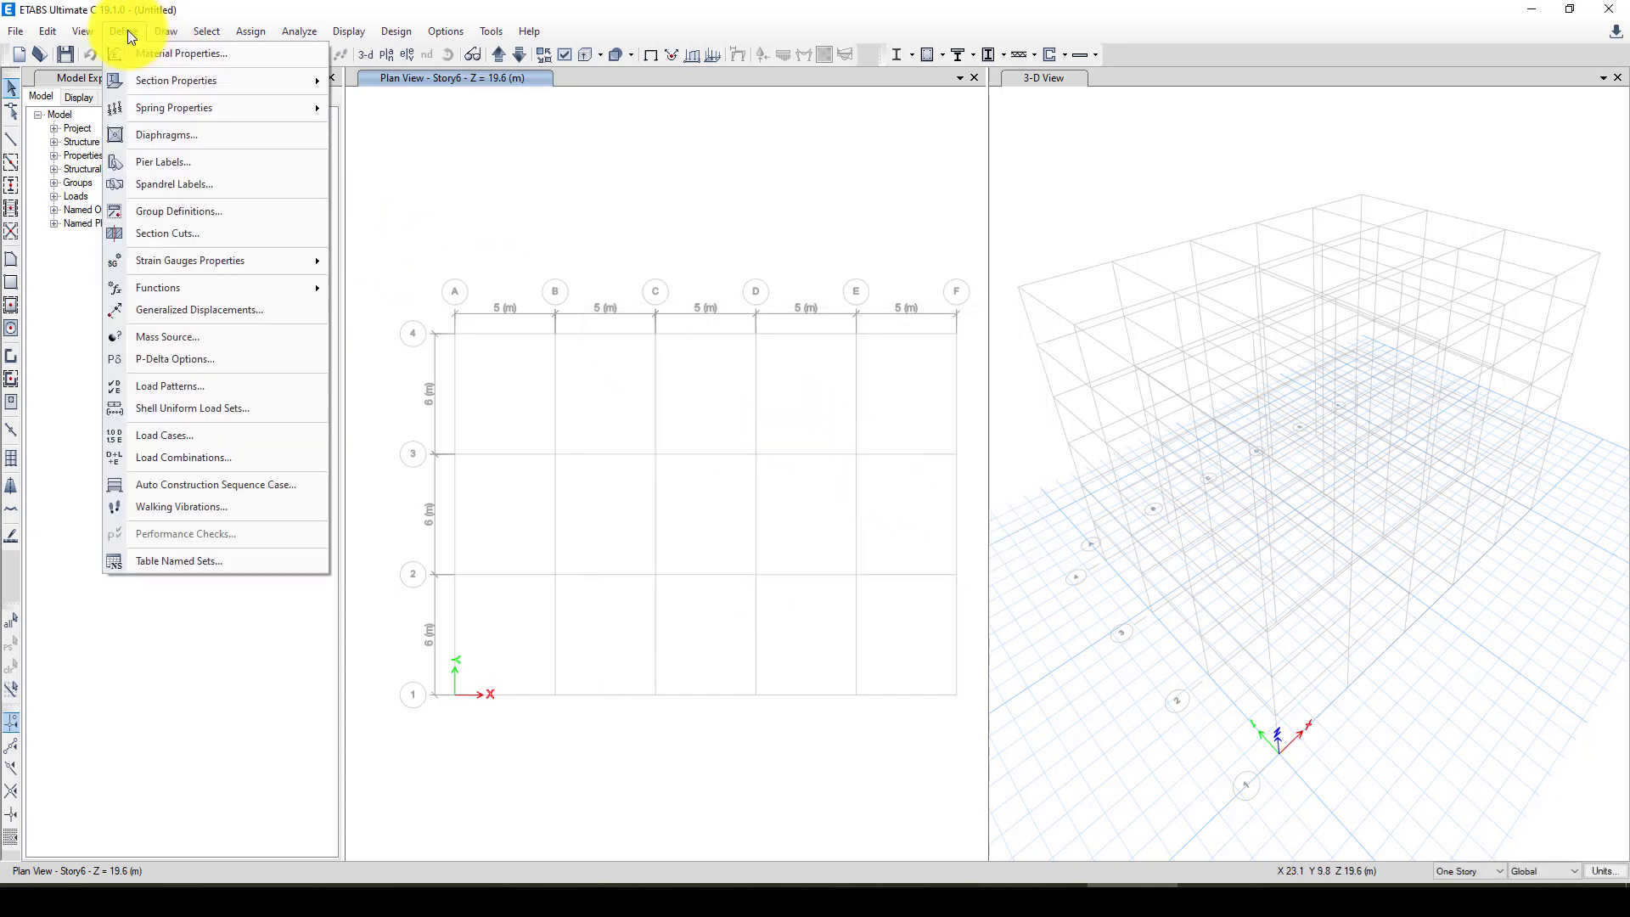
mouse_move(212, 81)
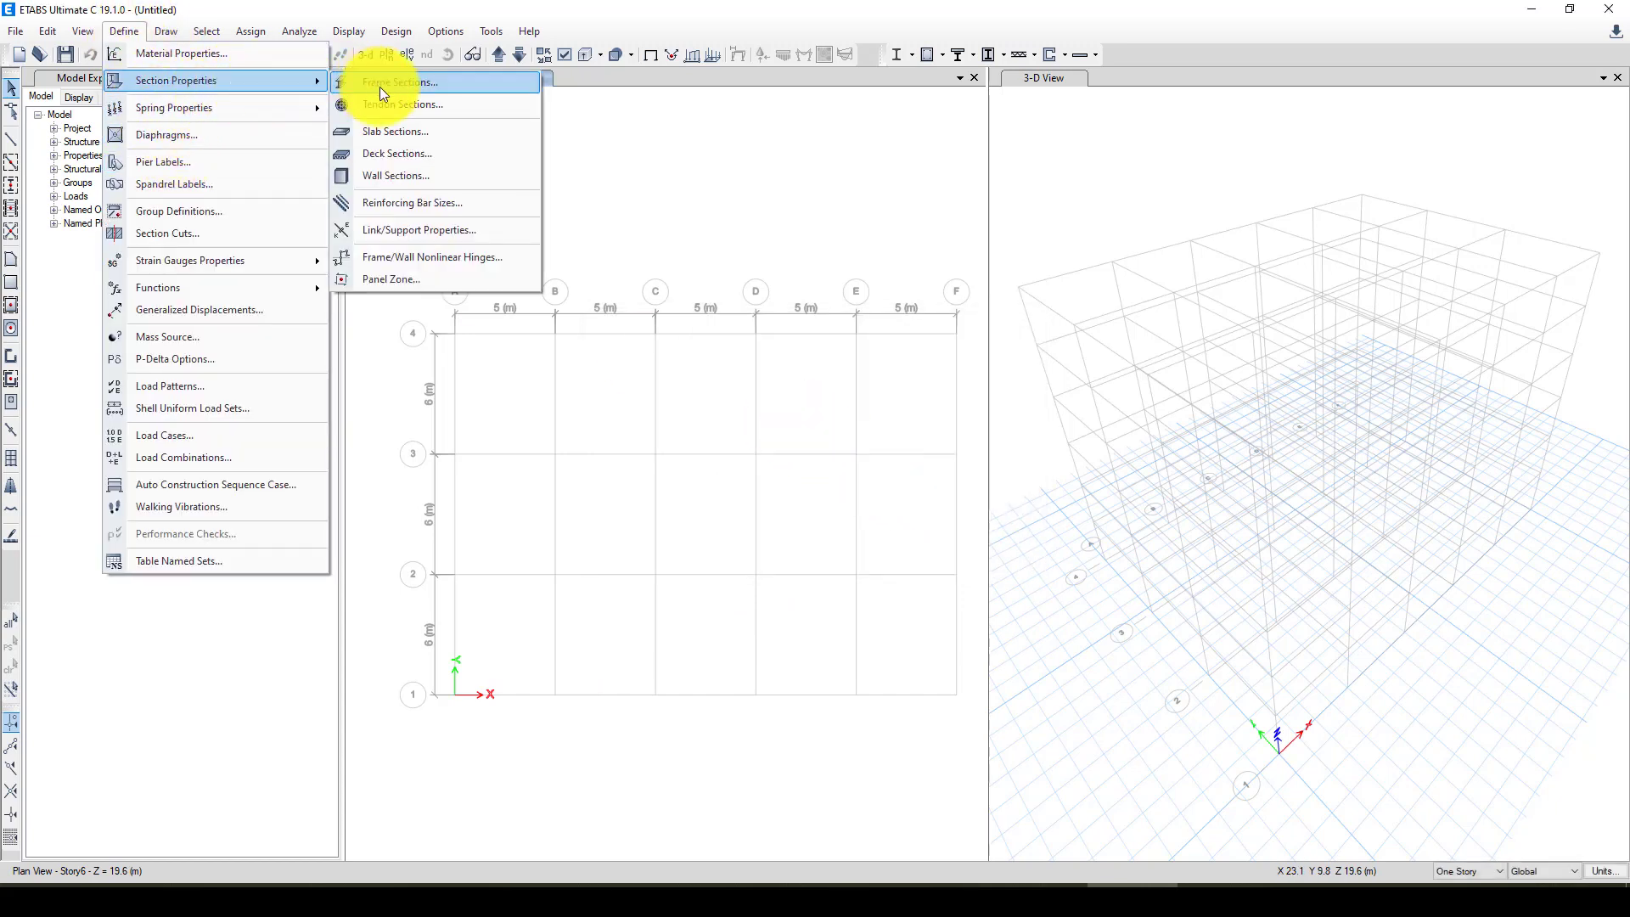
left_click(407, 139)
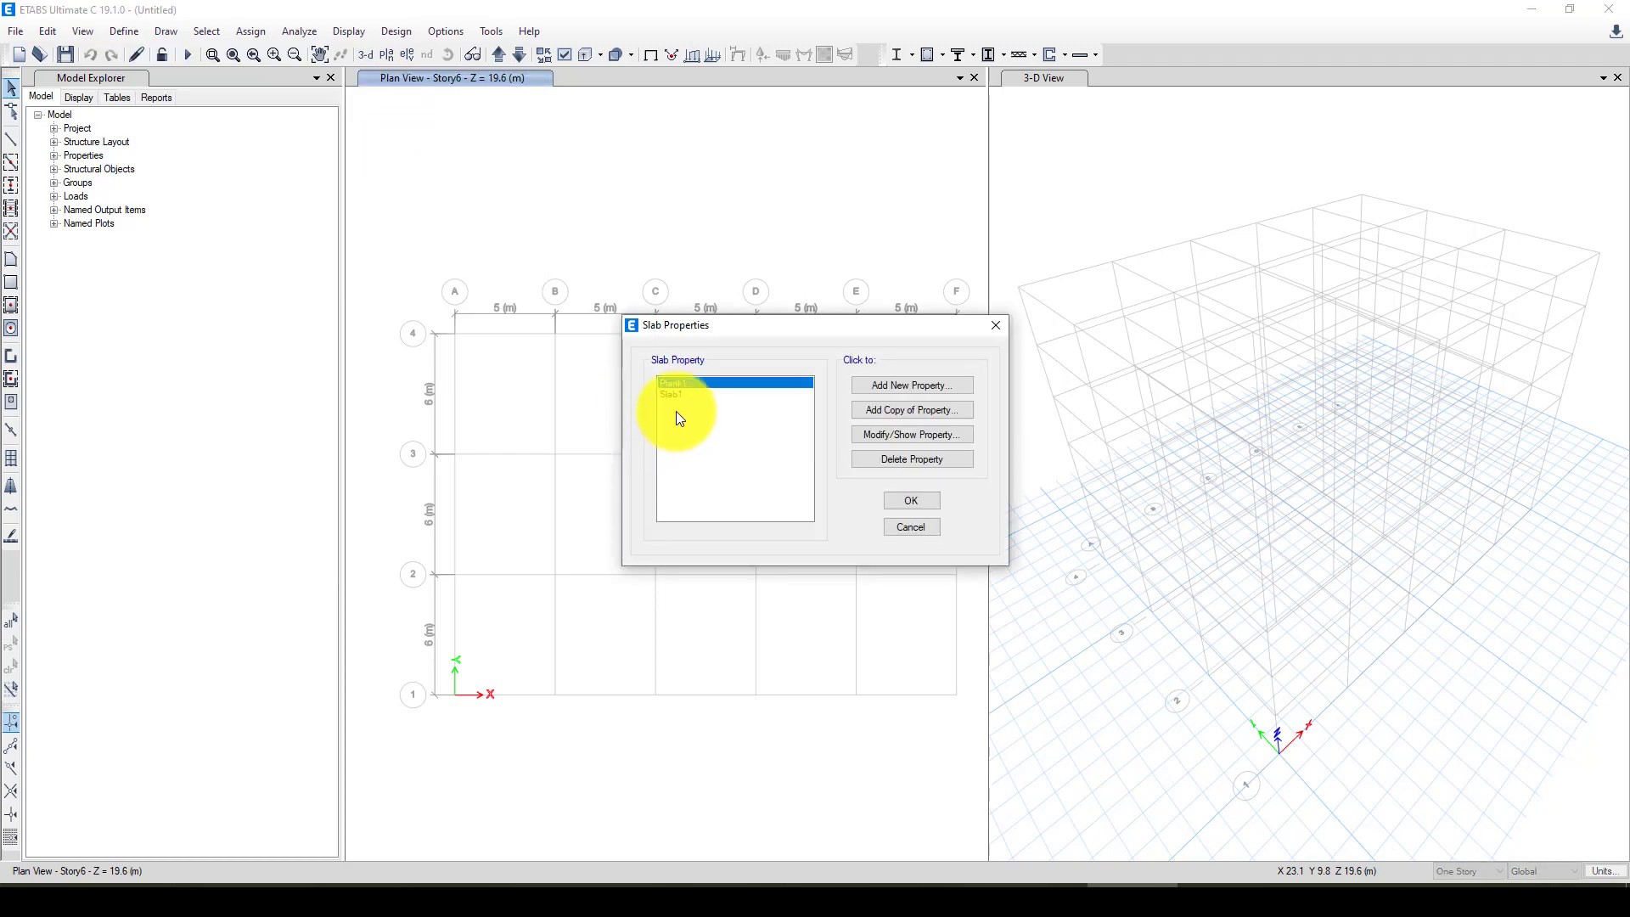
left_click(735, 394)
left_click(893, 435)
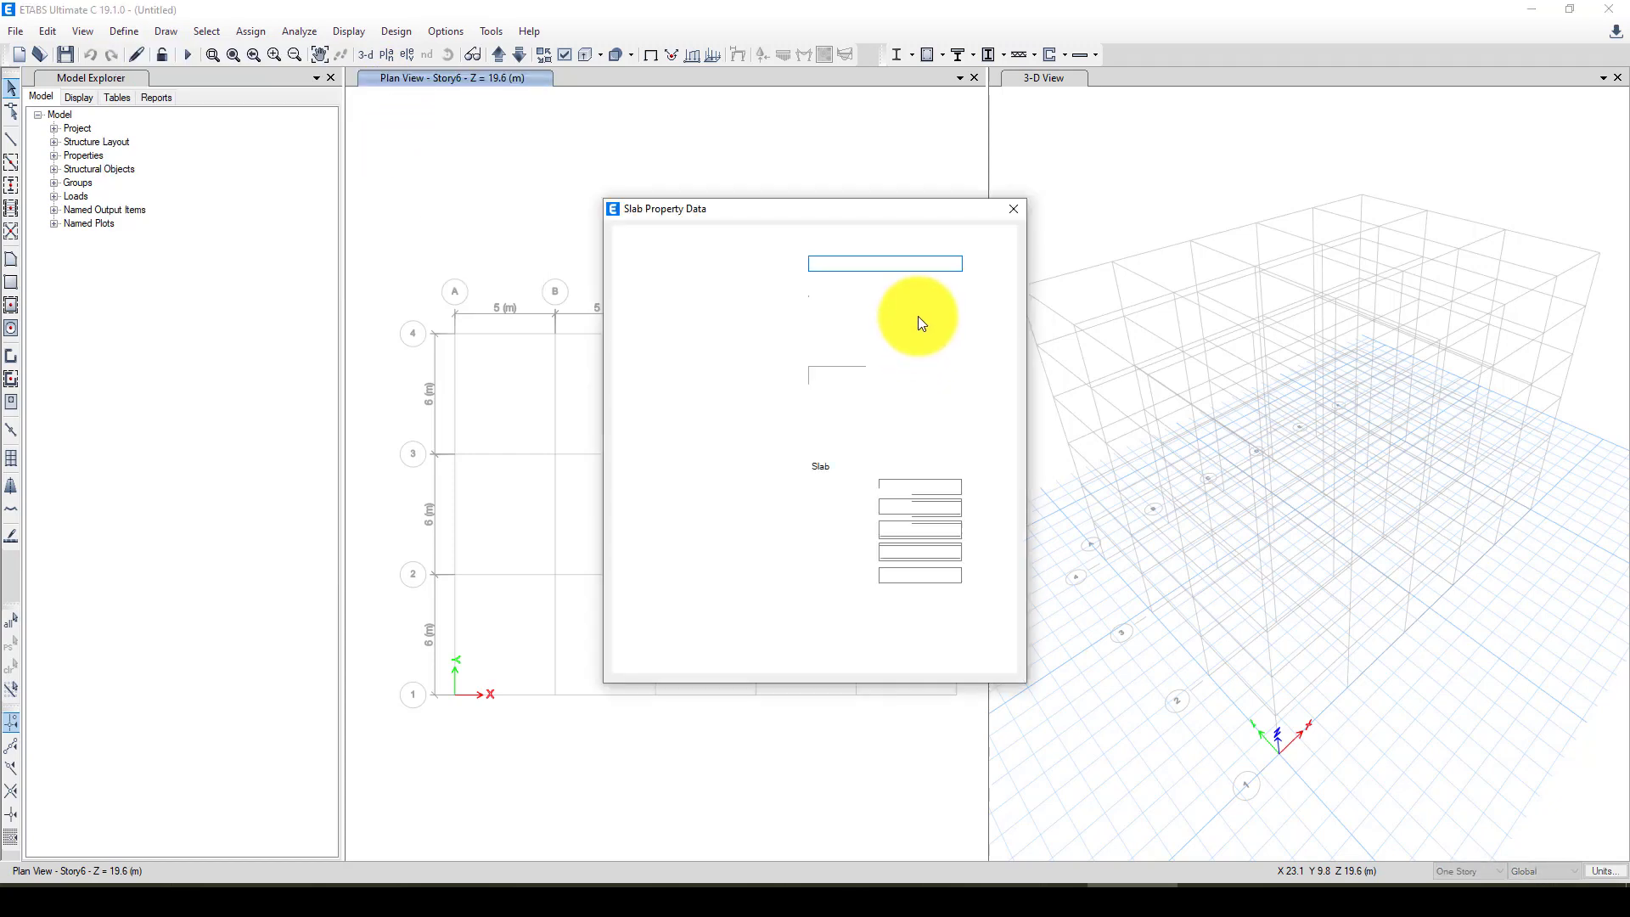
type("S")
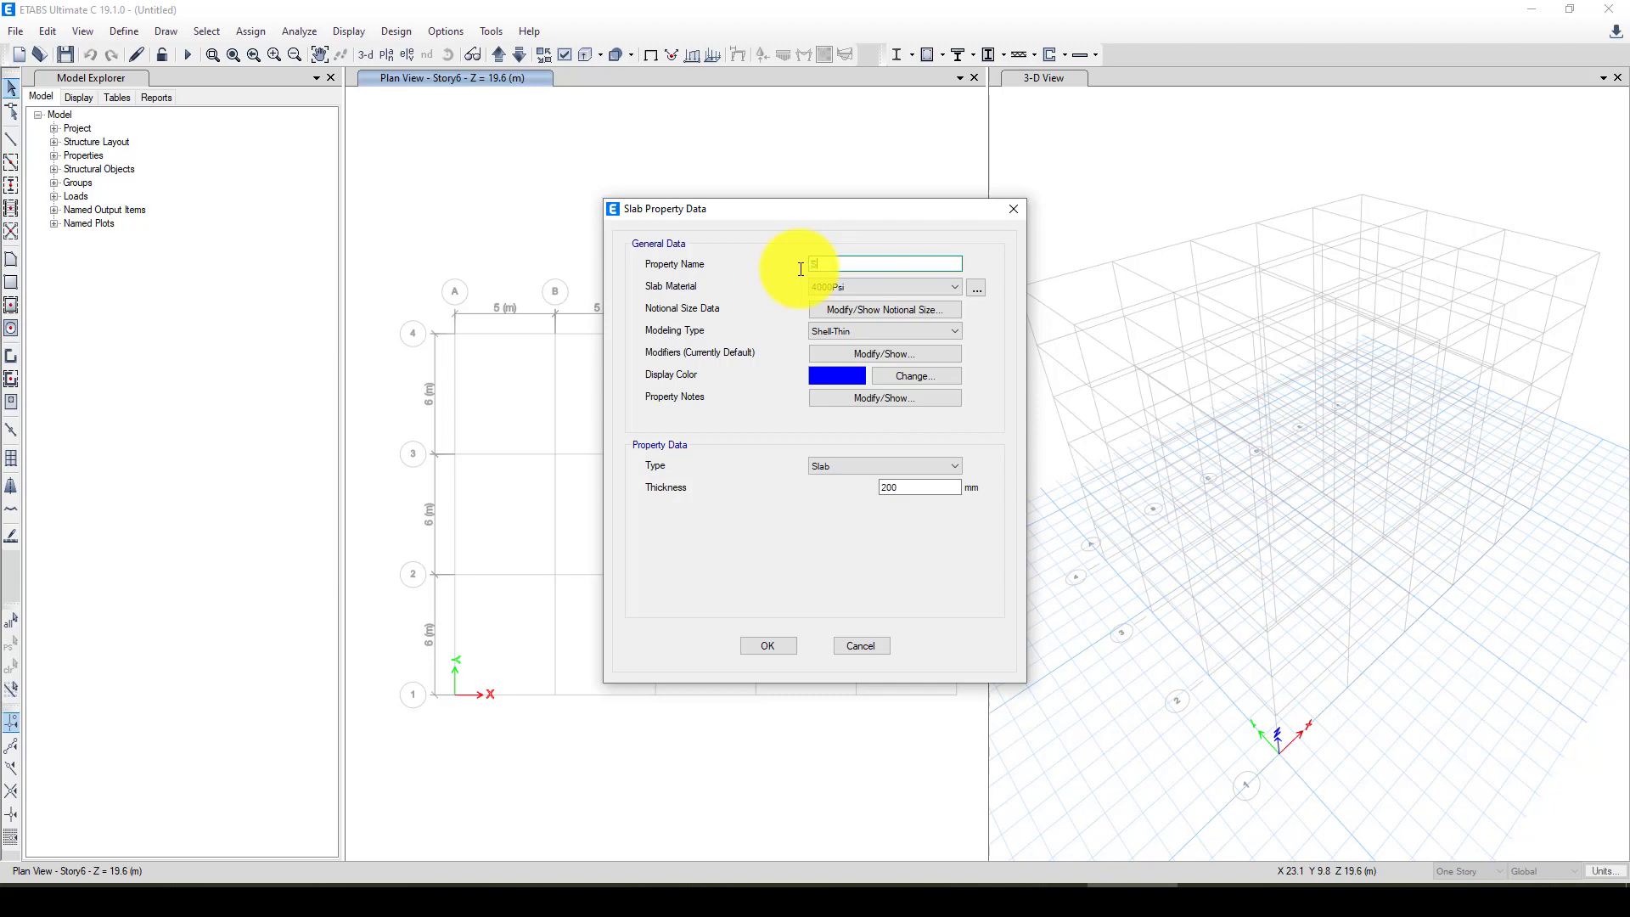
type("20")
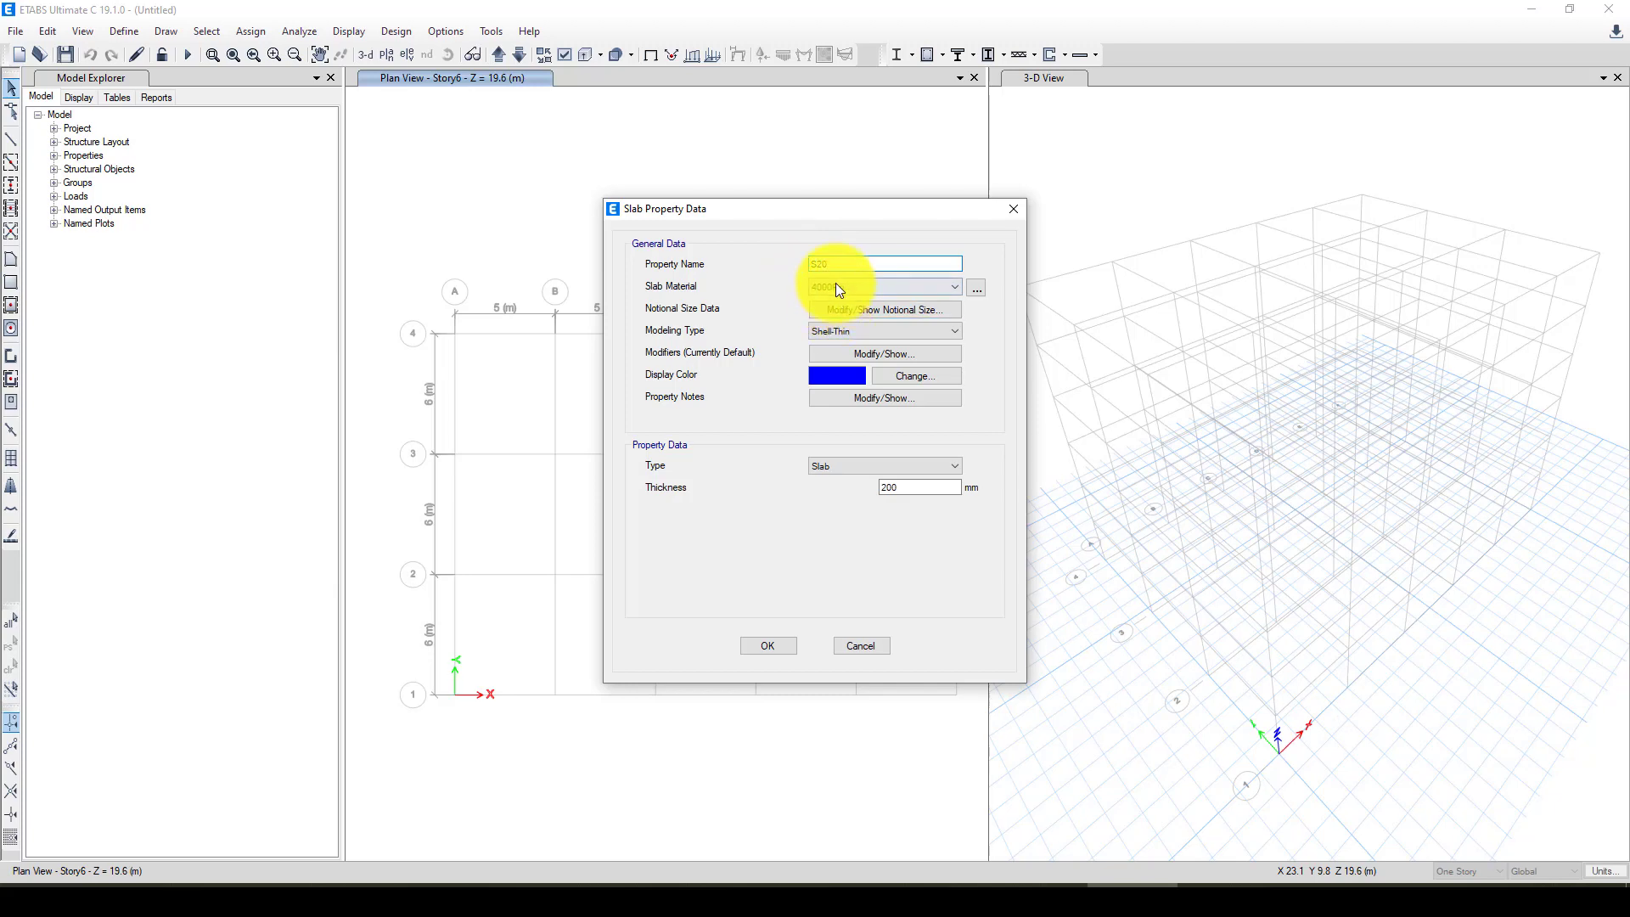
left_click(835, 286)
left_click(835, 348)
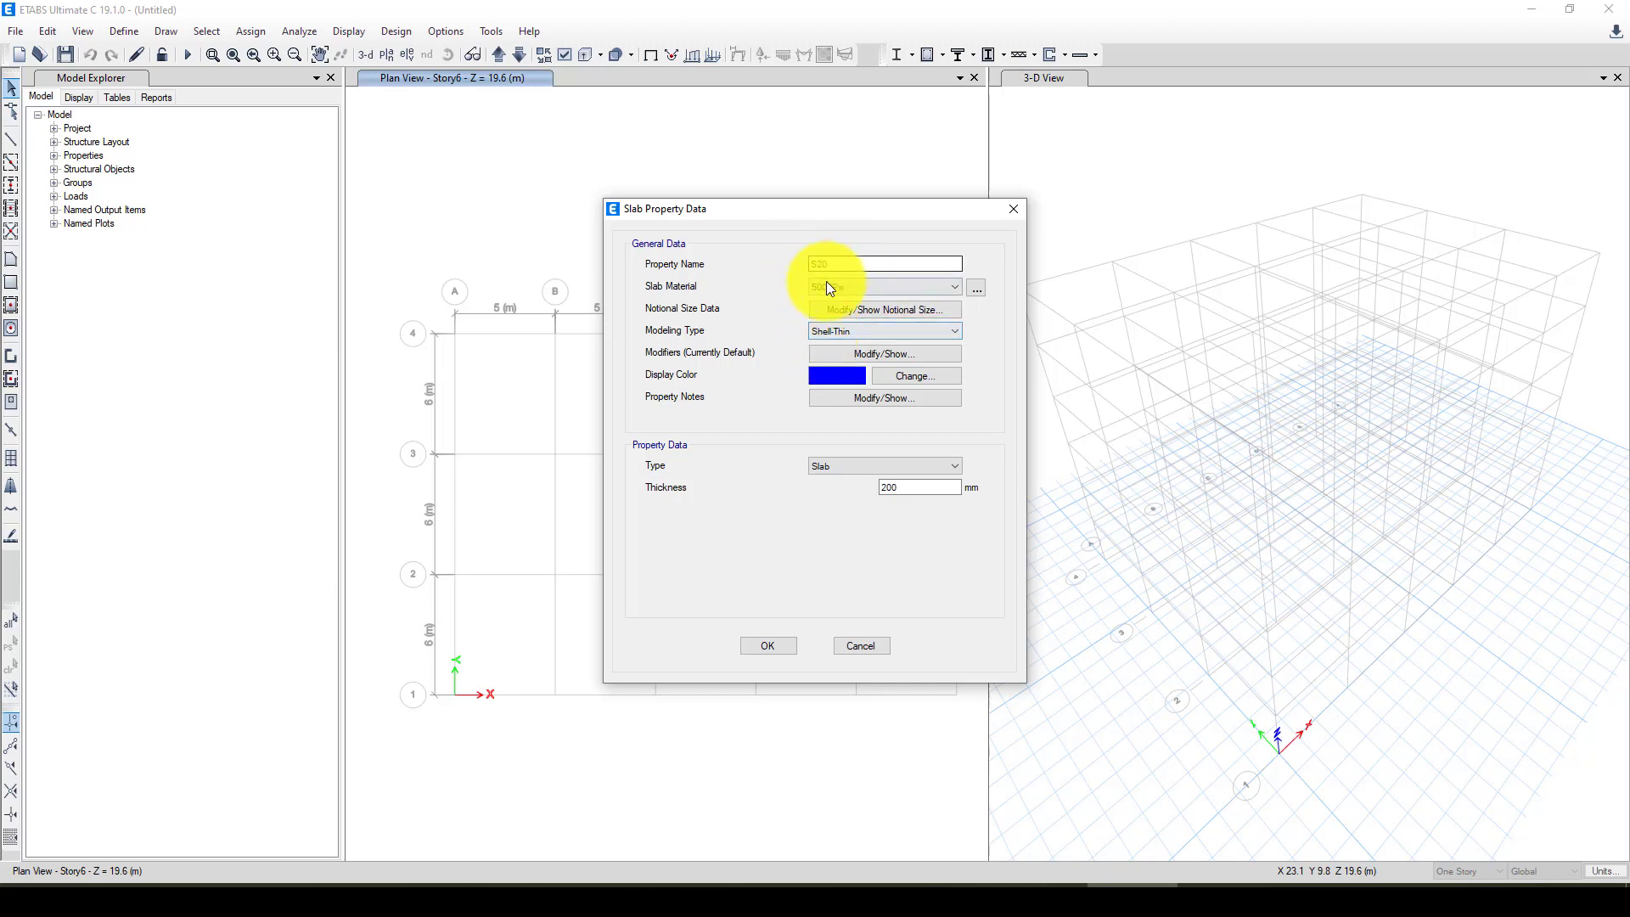
double_click(905, 488)
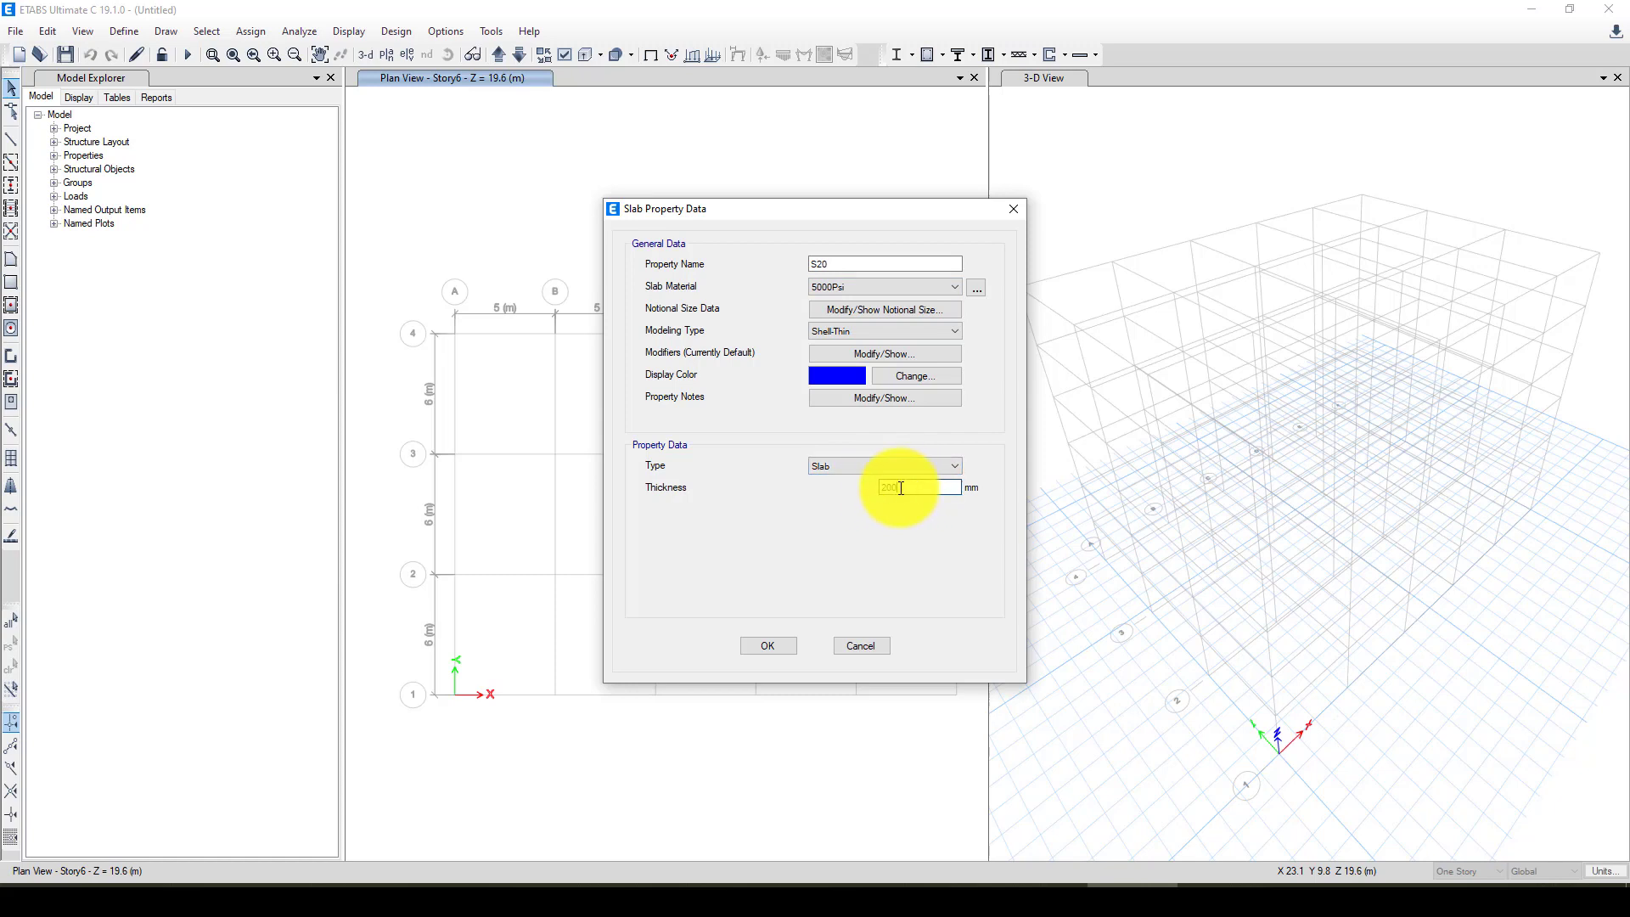
left_click(772, 645)
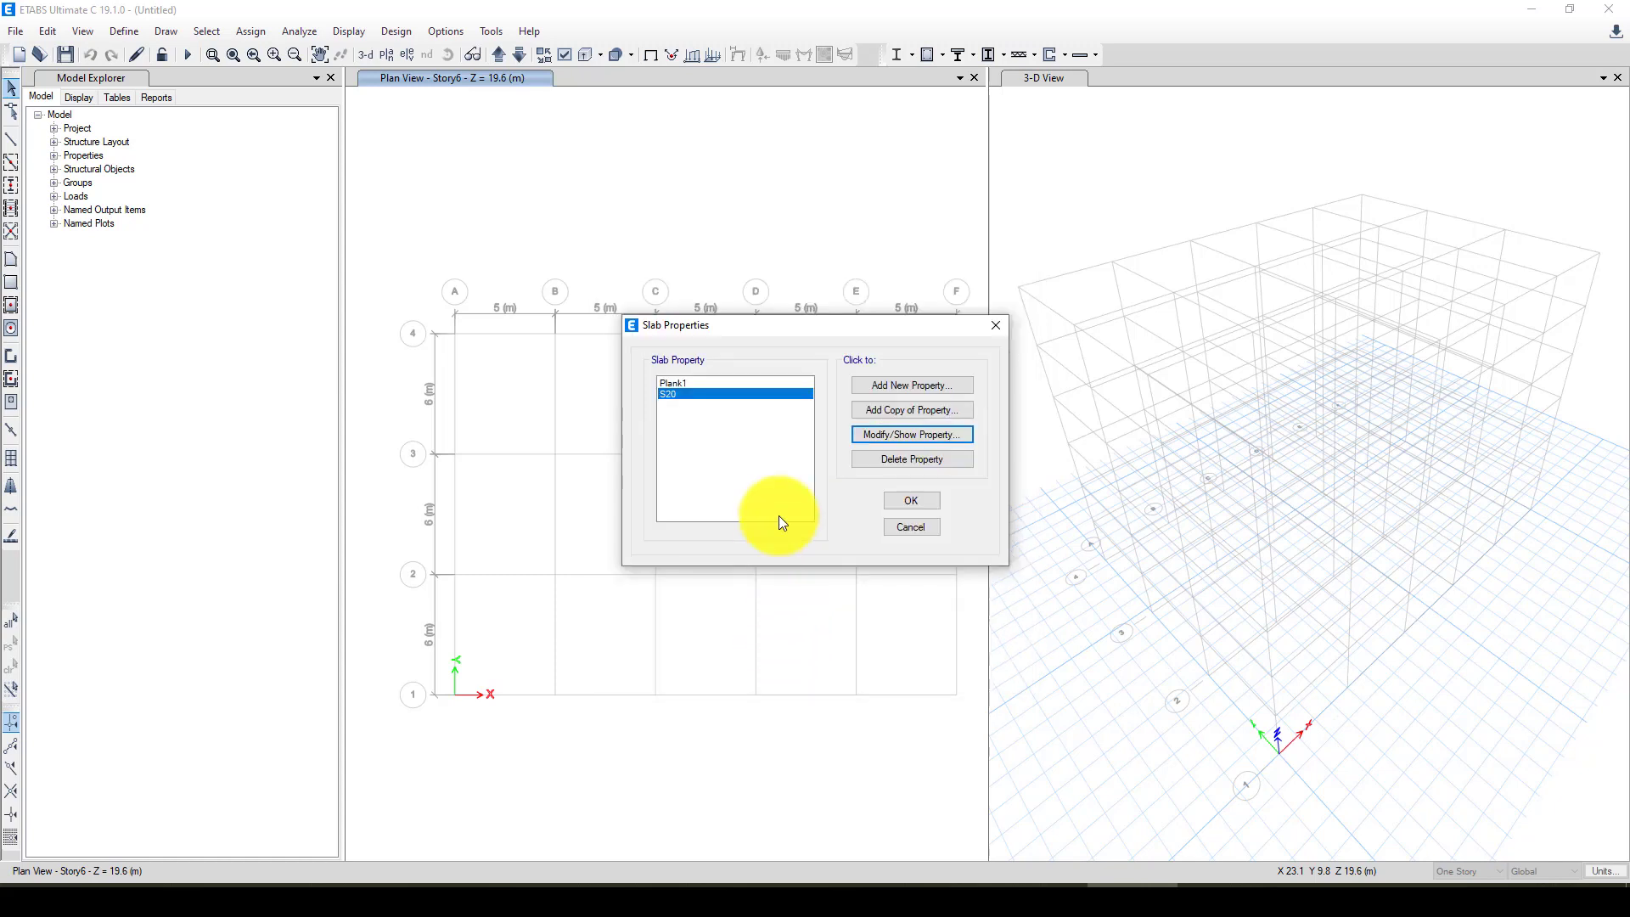
left_click(923, 499)
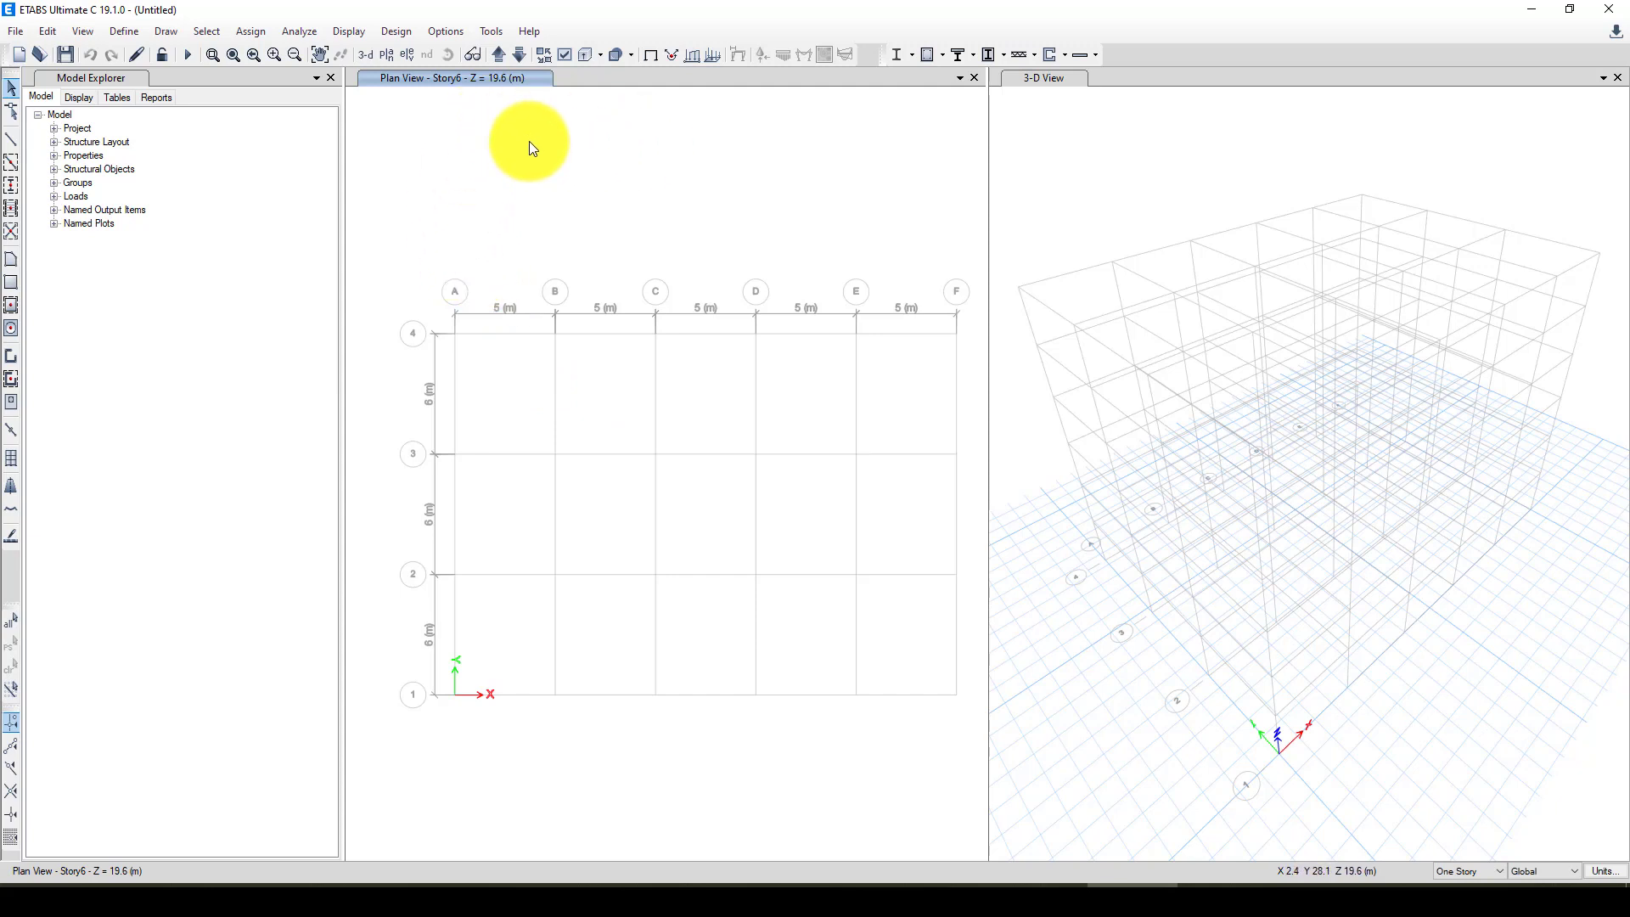
Step: In the story data, make Story4 a master story with Story3 similar to Story4
right_click(550, 177)
left_click(599, 186)
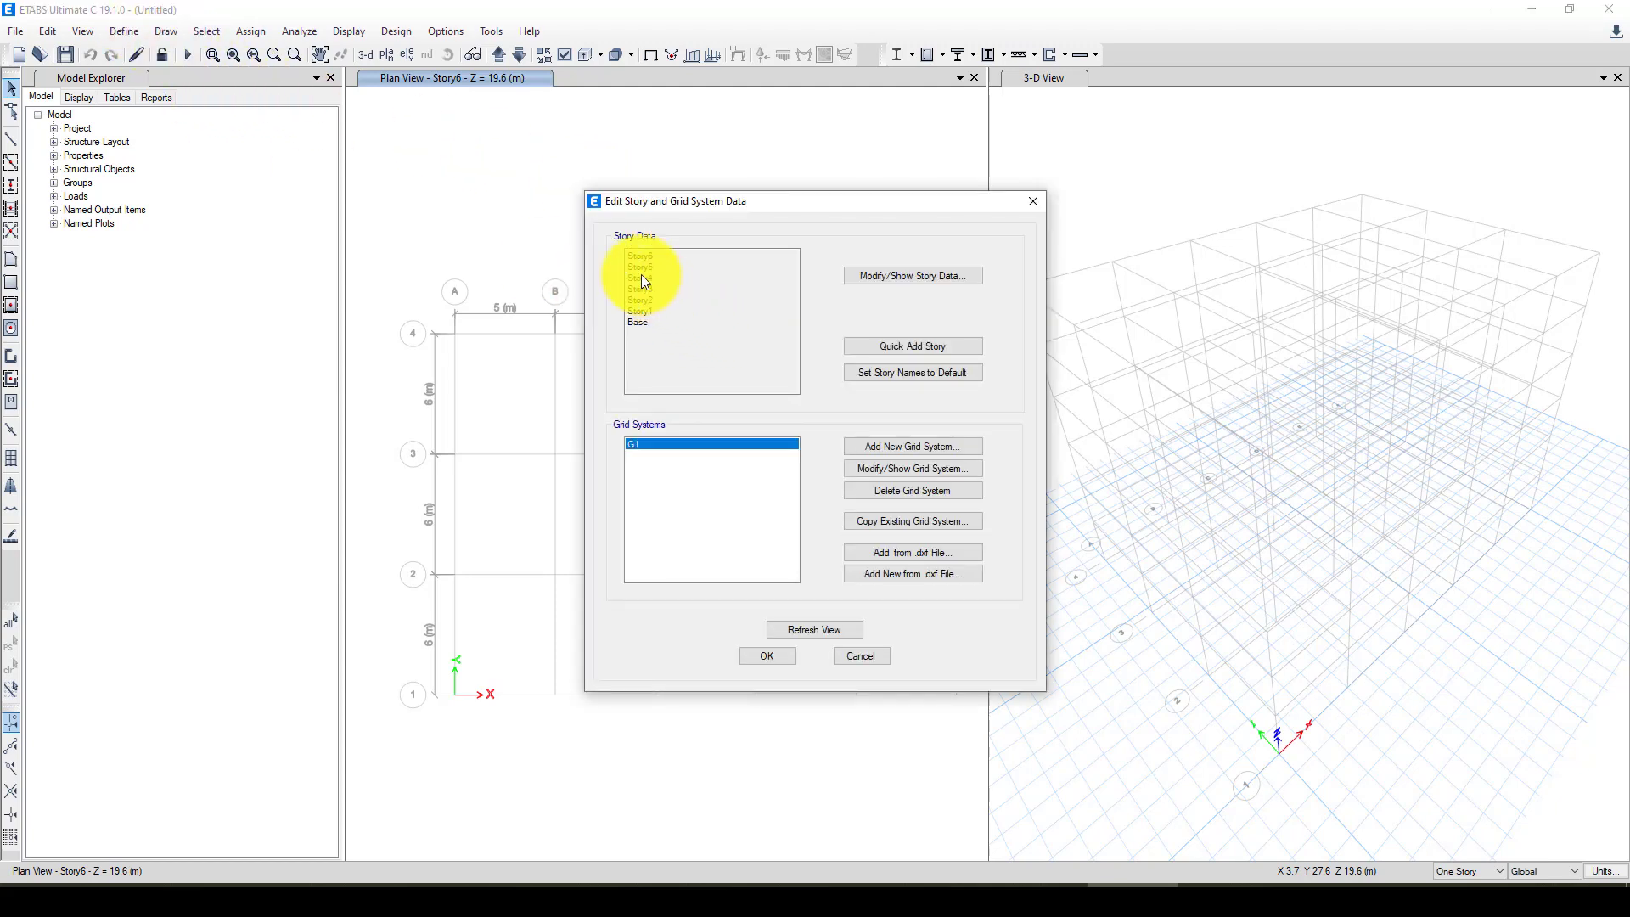
left_click(905, 277)
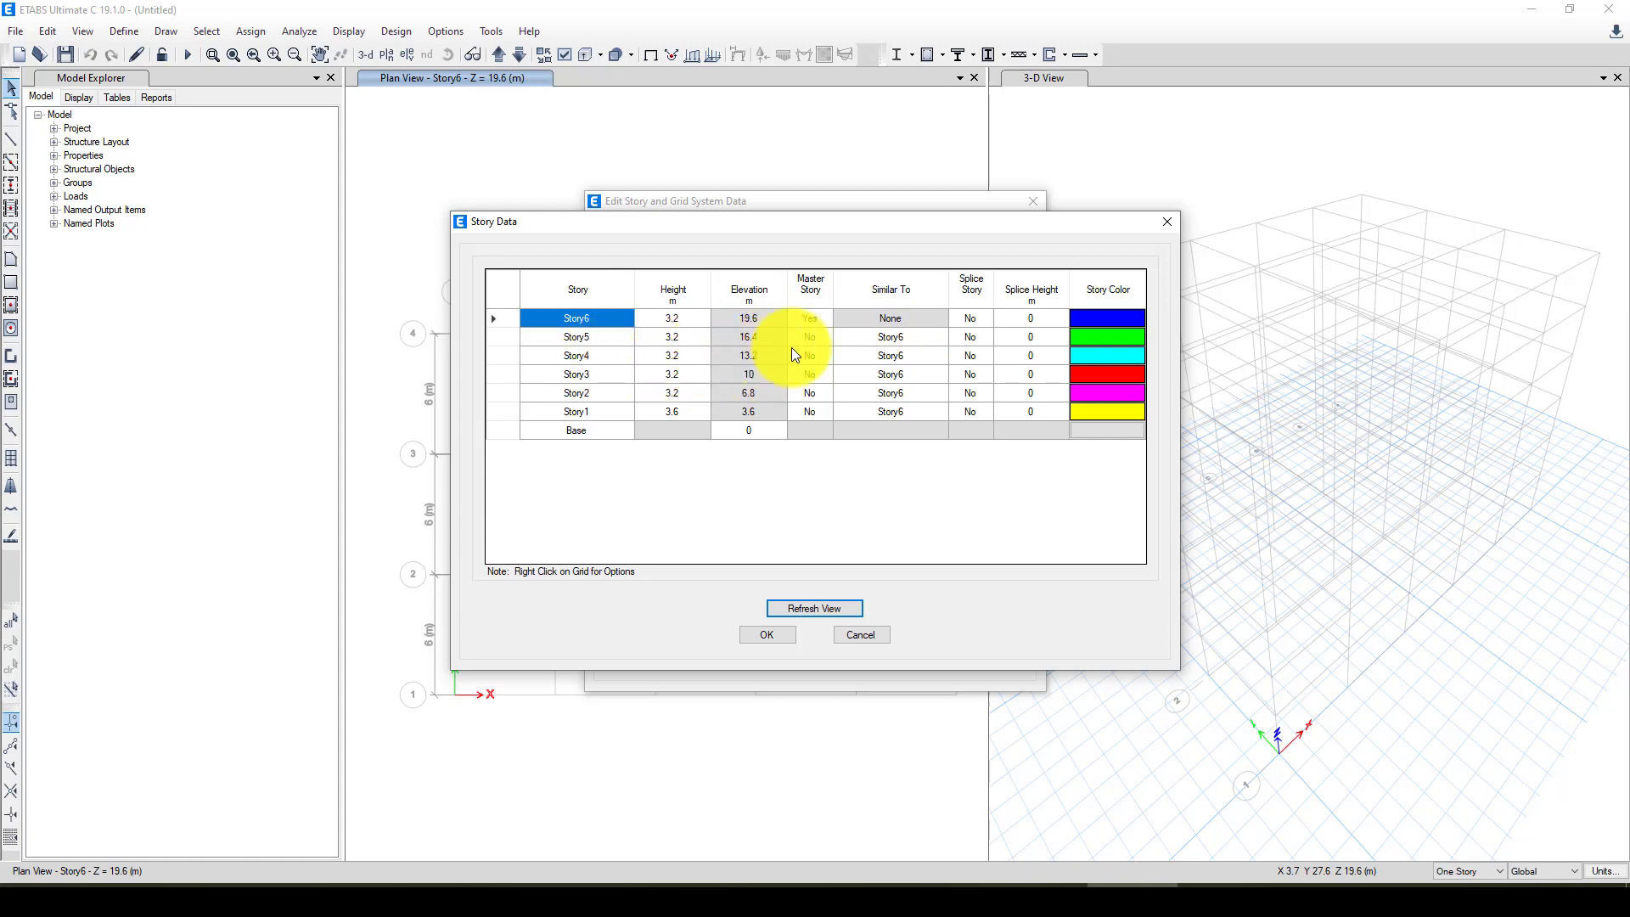
left_click(813, 355)
left_click(796, 373)
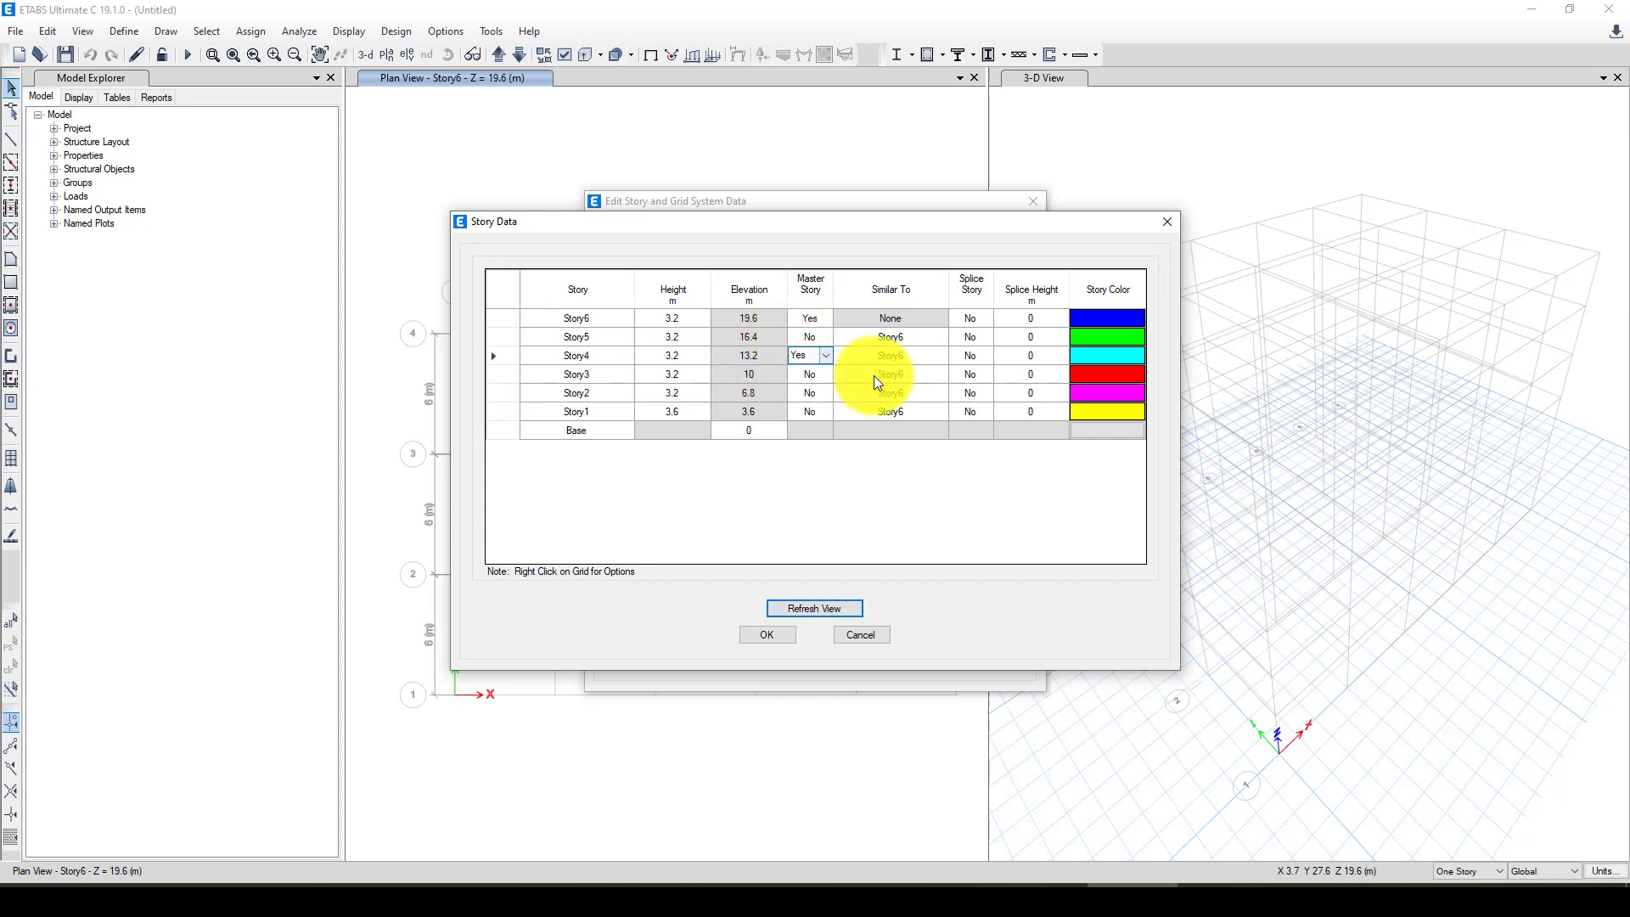
left_click(877, 379)
left_click(937, 374)
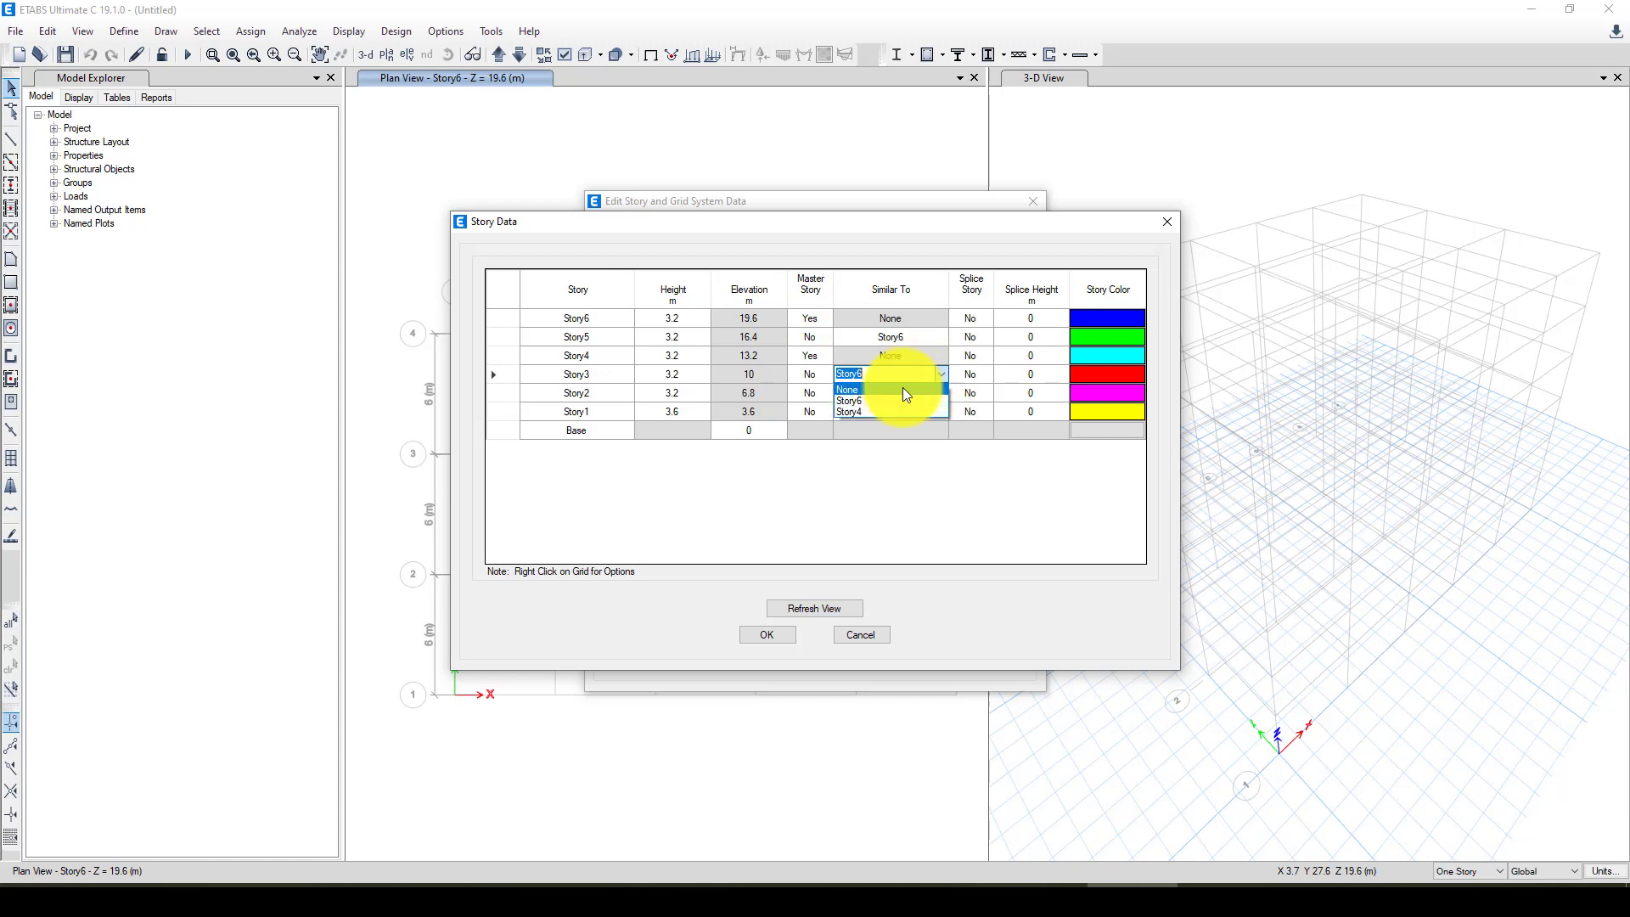
left_click(866, 411)
Step: Make Story2 a master story with Story1 similar to Story2, and apply the story changes
left_click(905, 399)
left_click(938, 393)
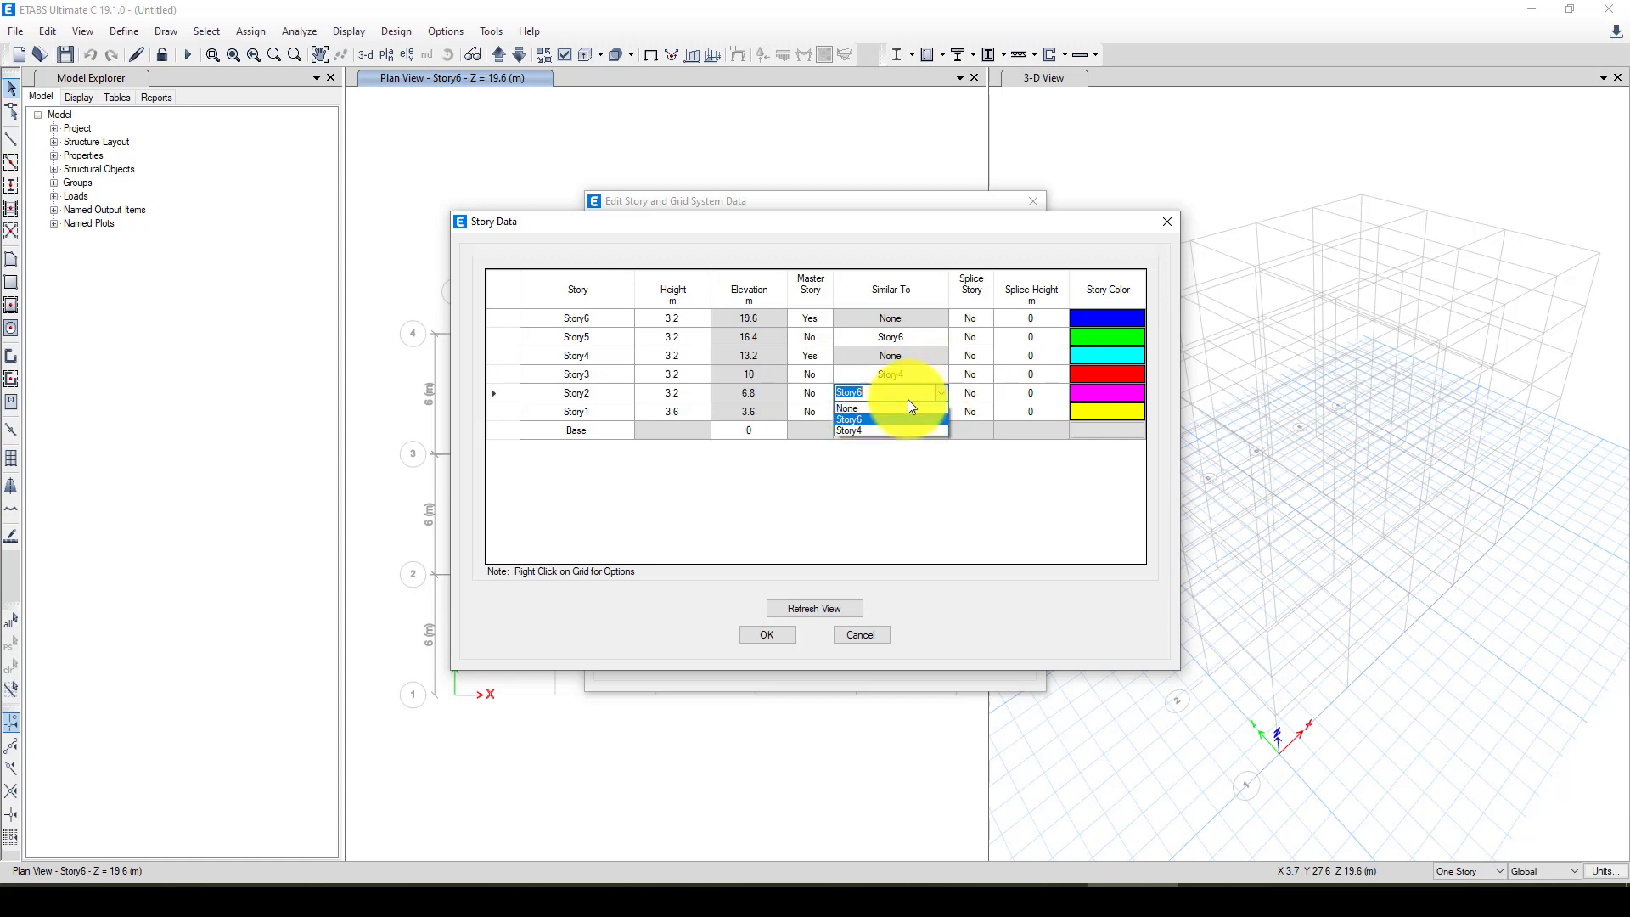
left_click(864, 429)
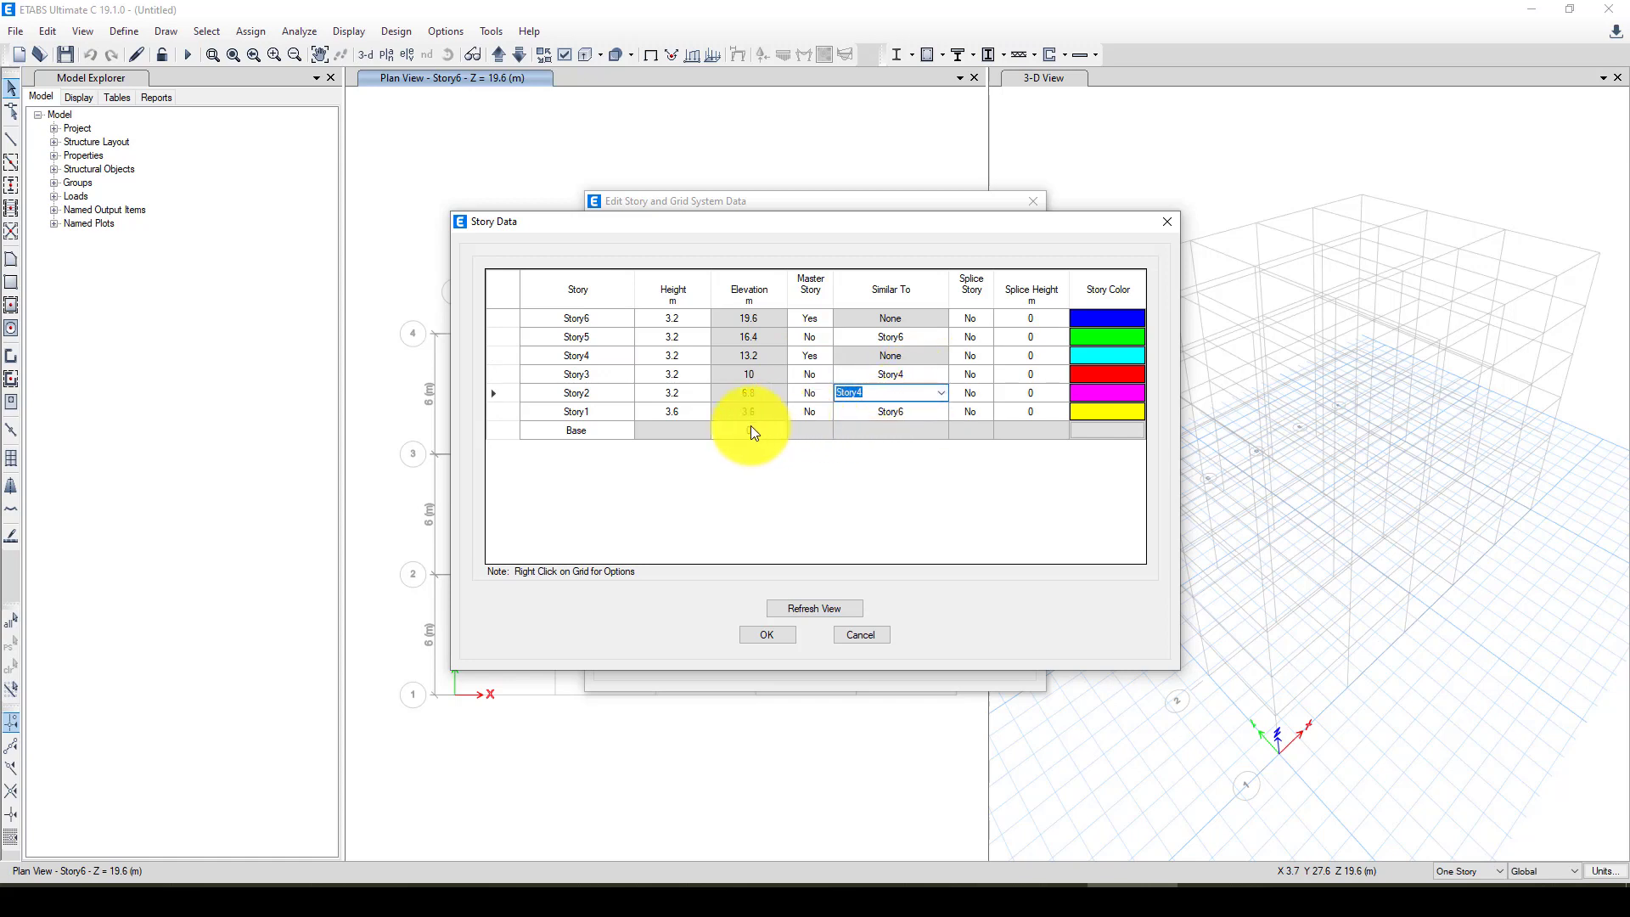
left_click(594, 398)
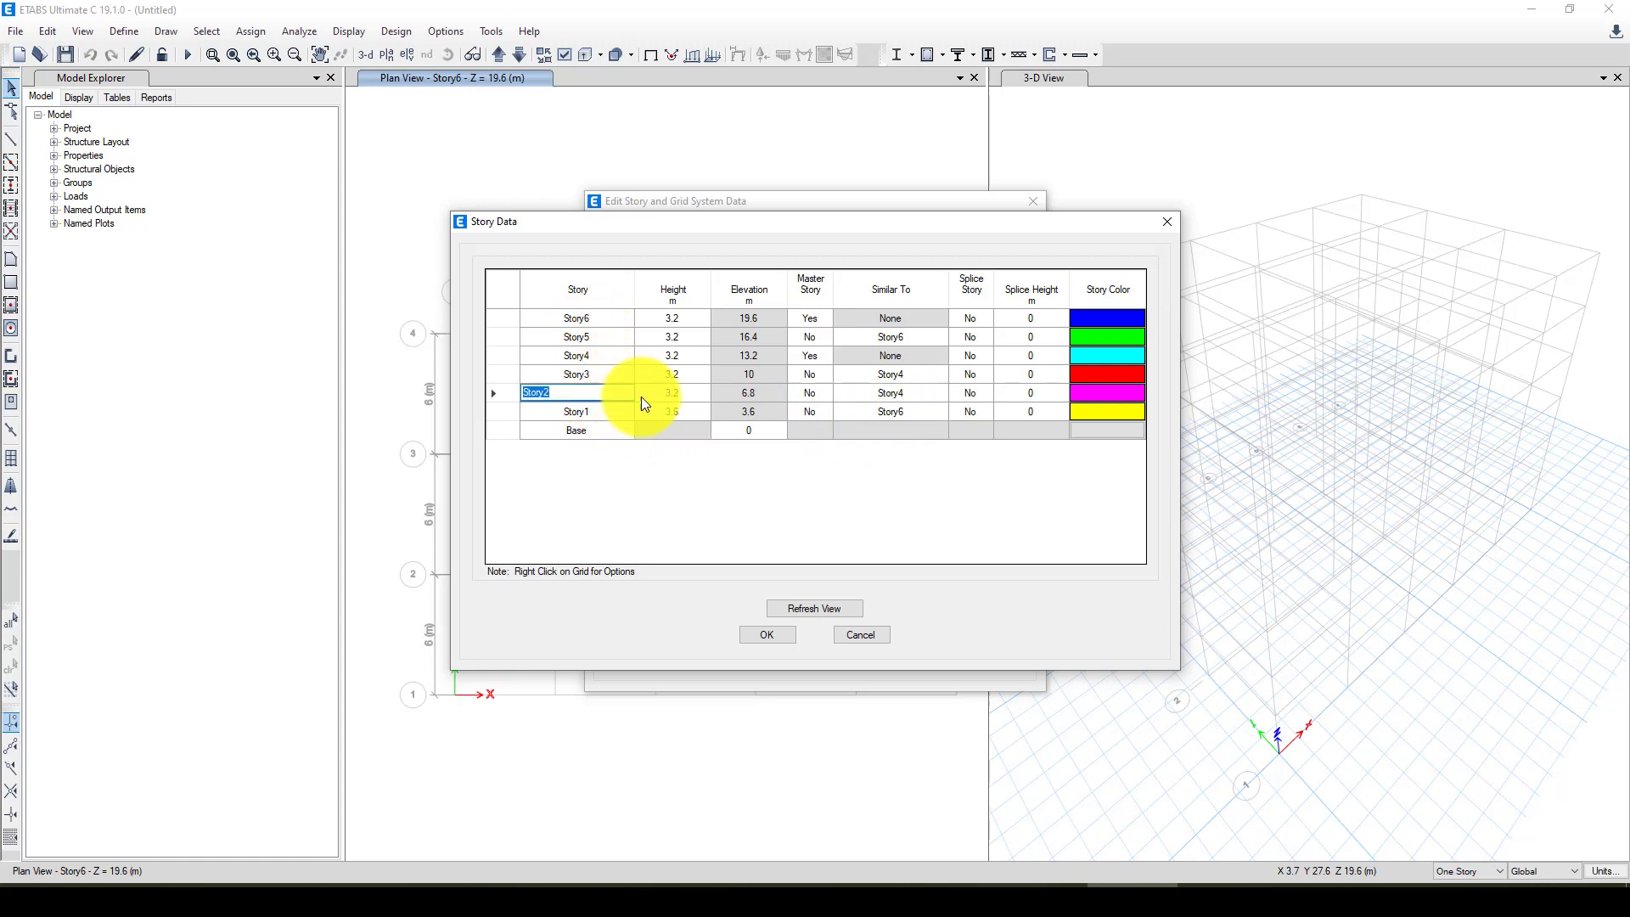
left_click(808, 393)
left_click(826, 392)
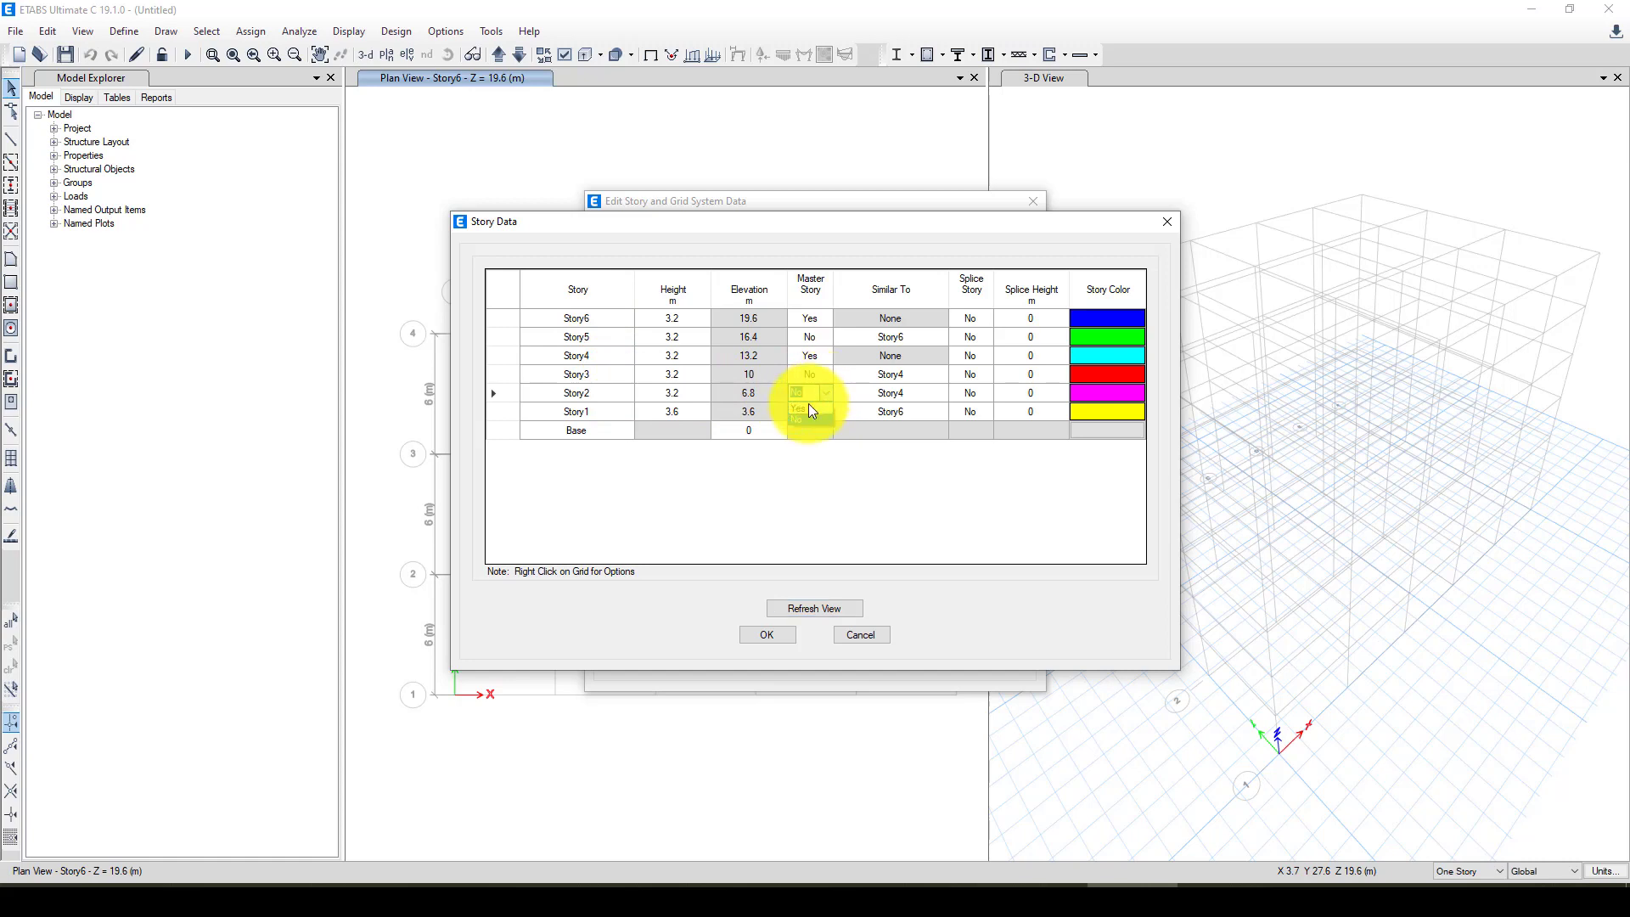
left_click(811, 409)
left_click(930, 397)
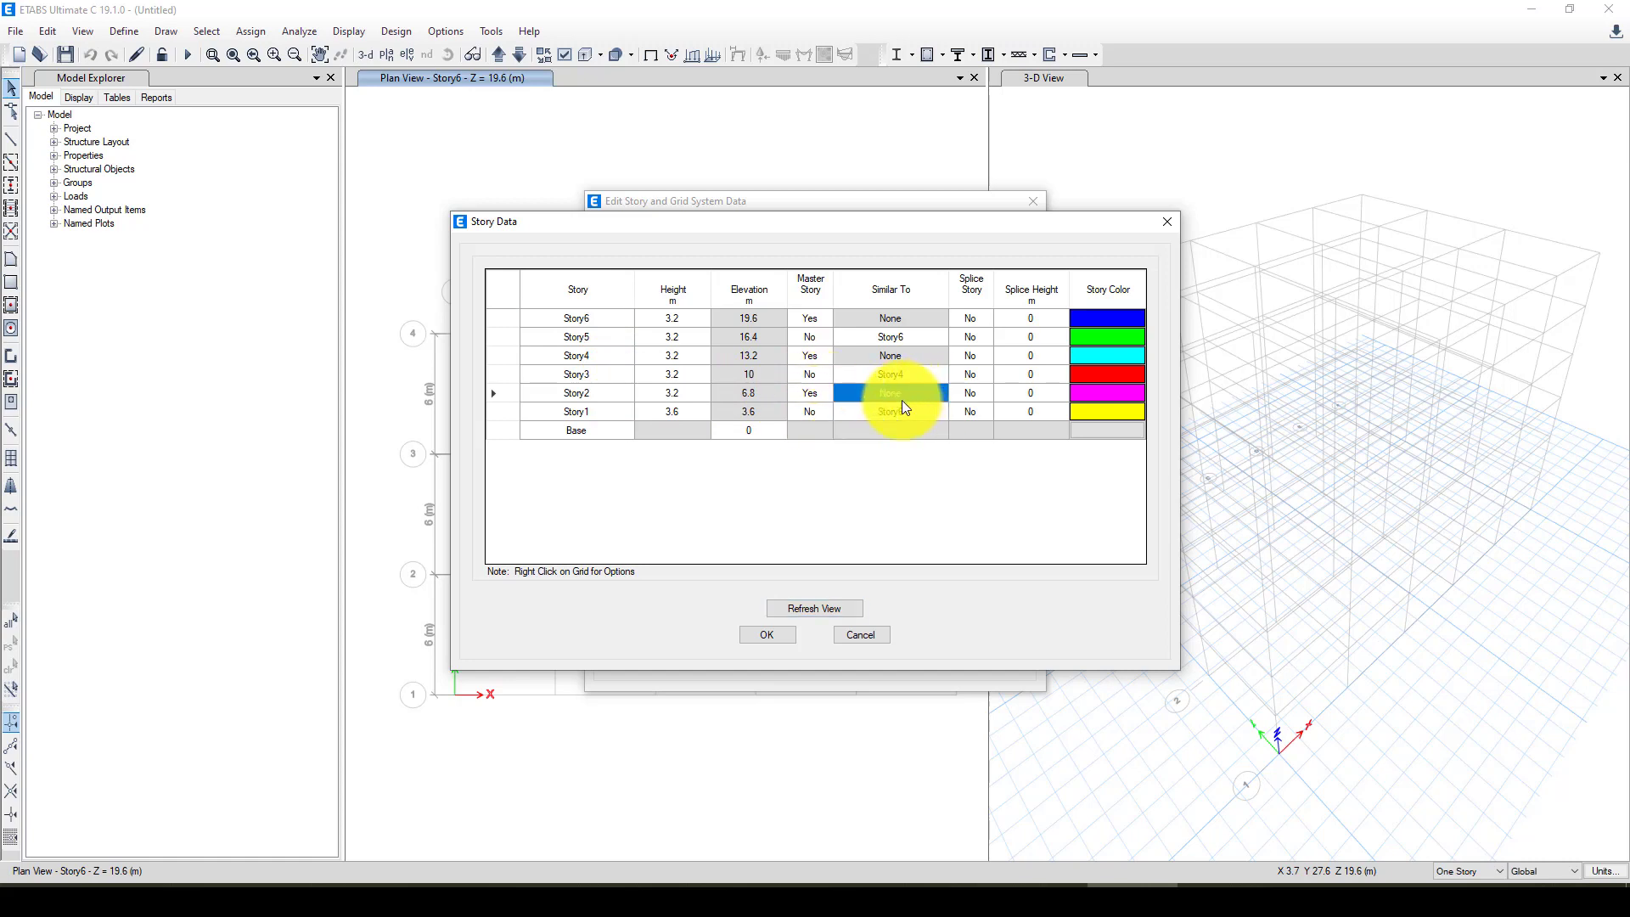
left_click(898, 406)
left_click(909, 414)
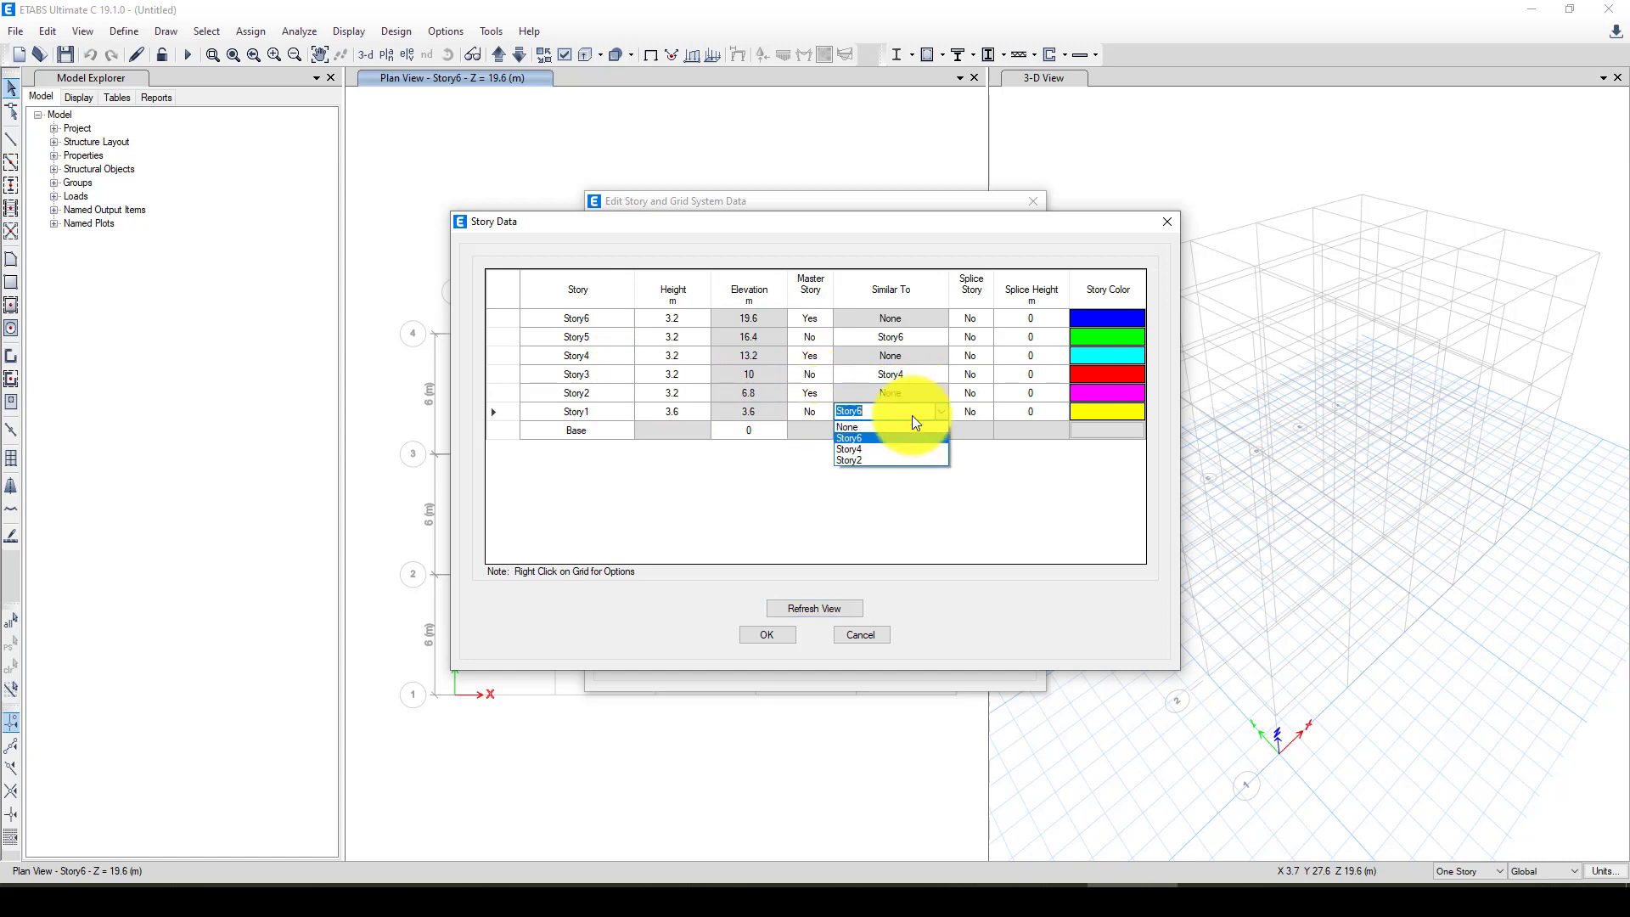
left_click(867, 458)
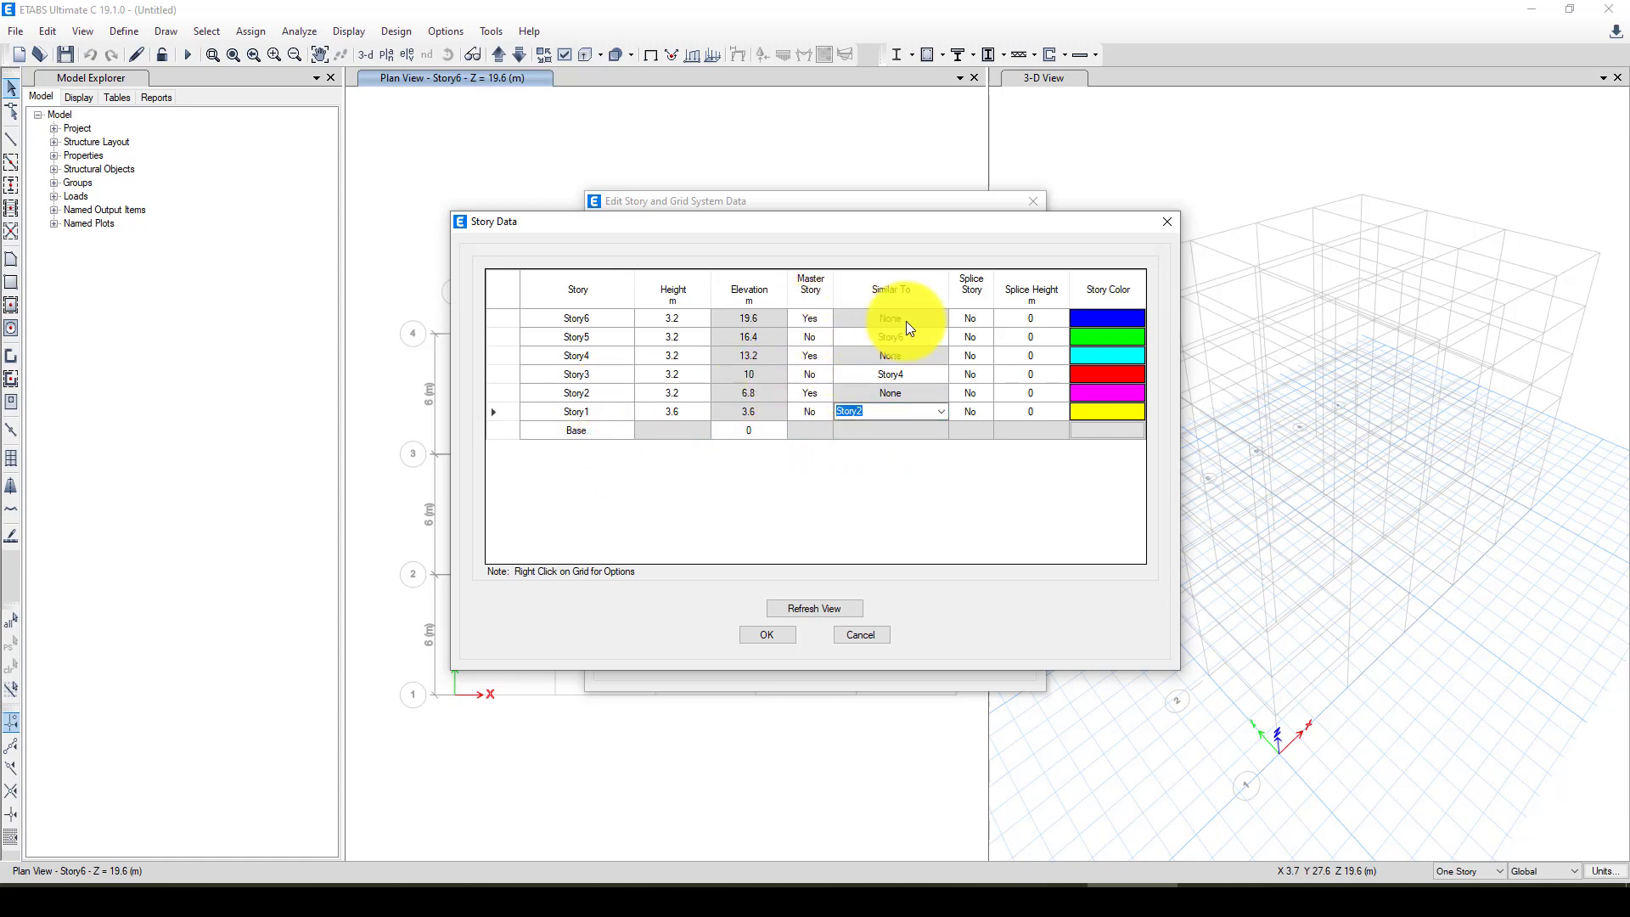
left_click(766, 637)
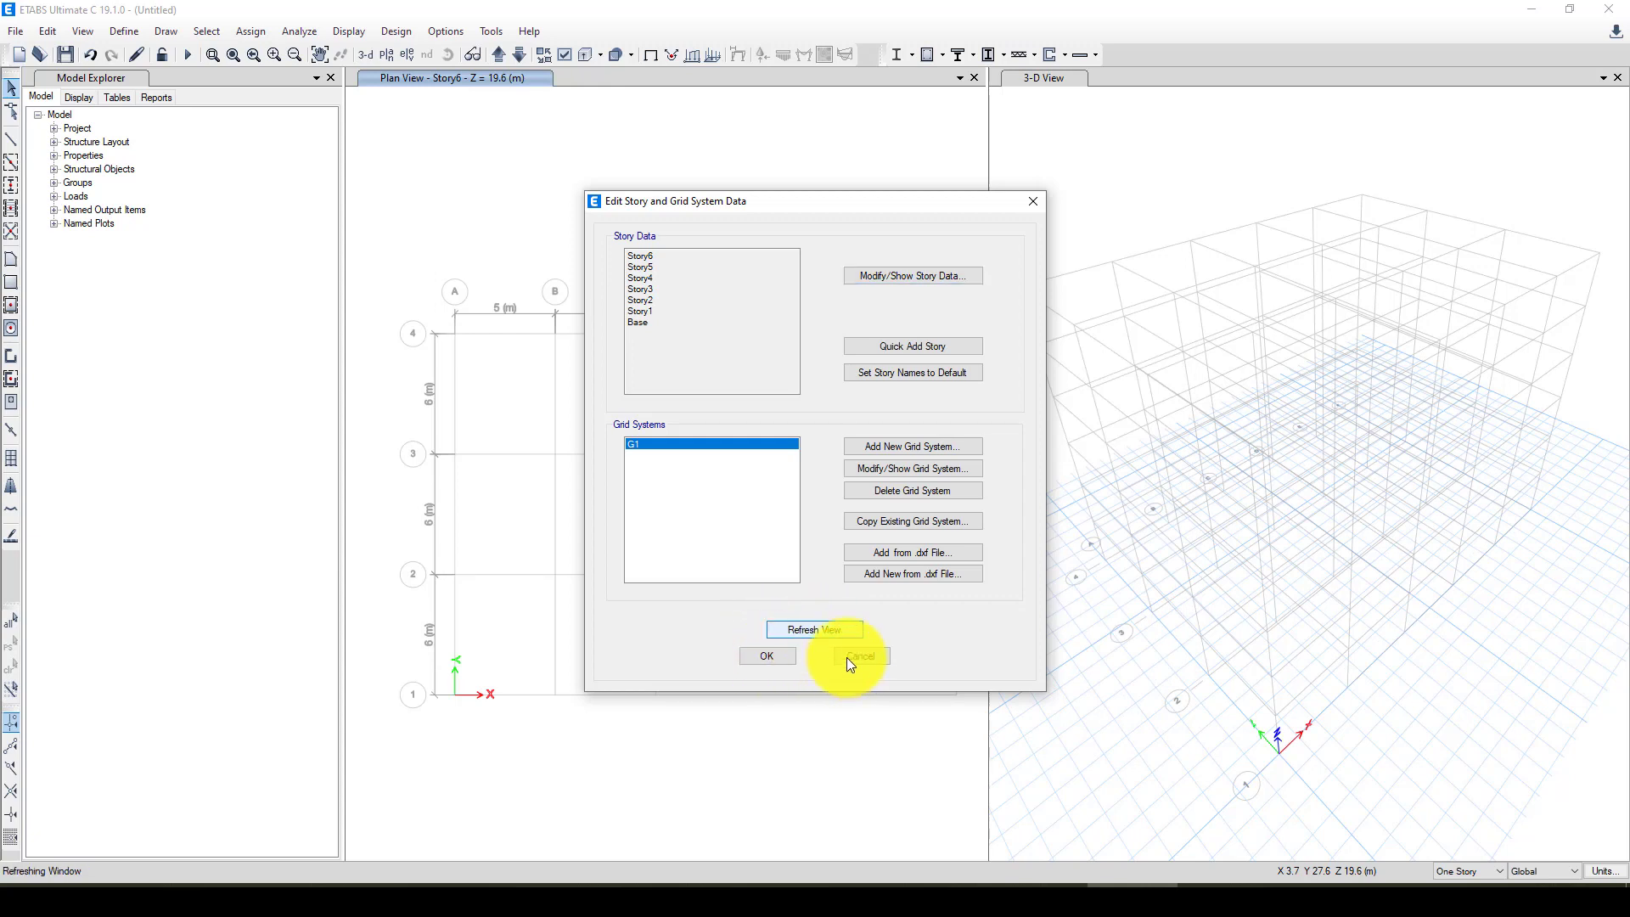
left_click(760, 654)
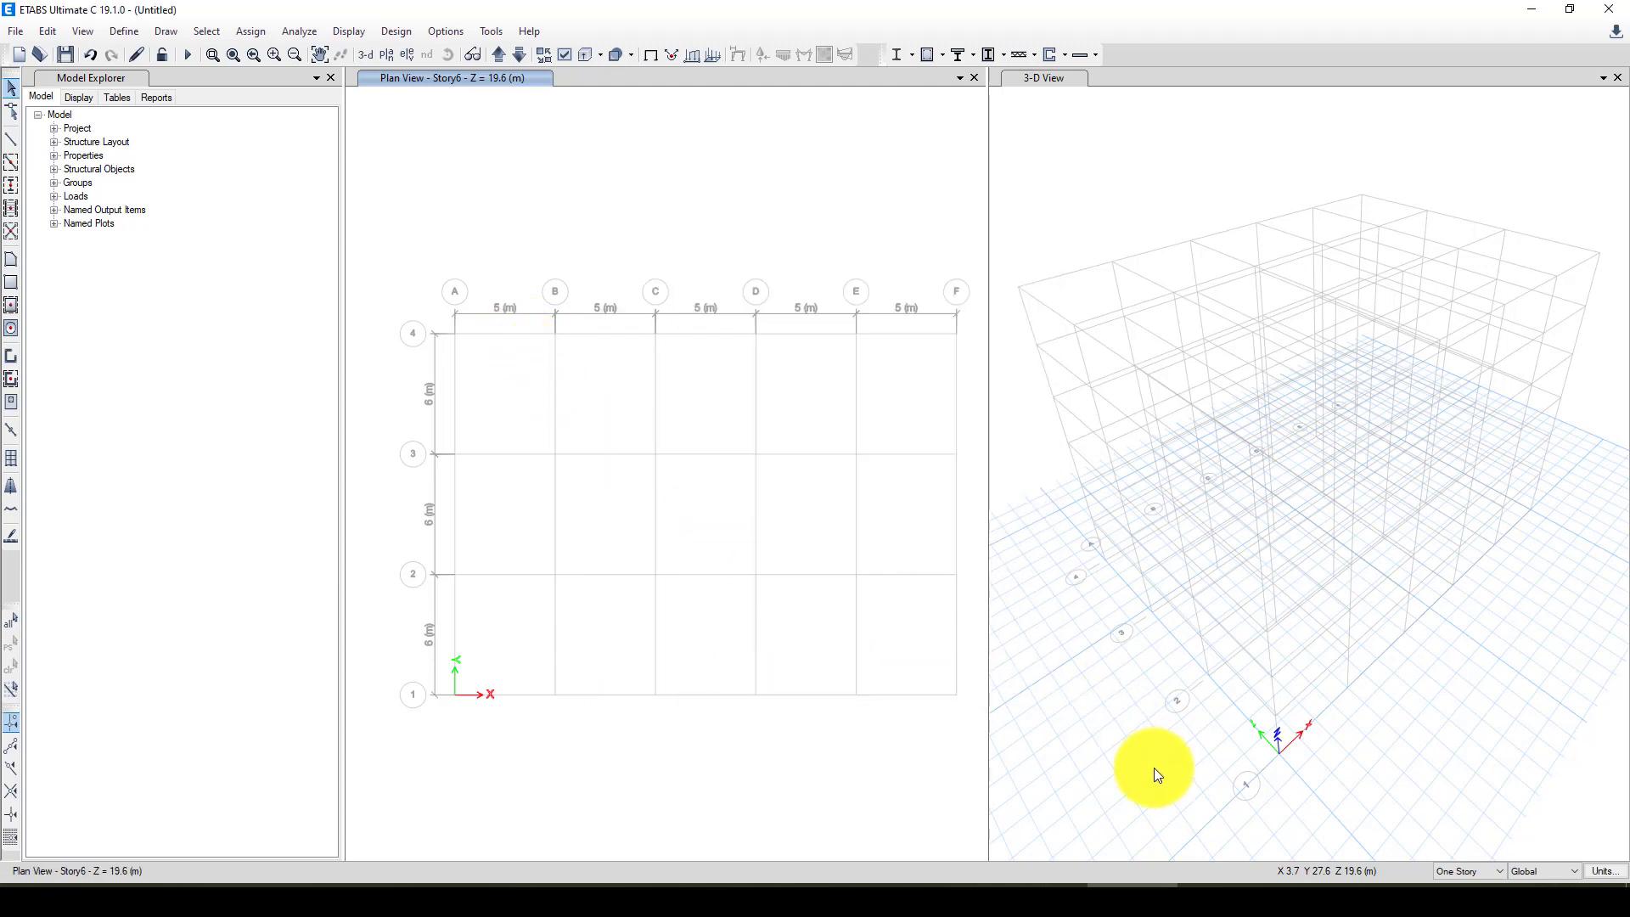
left_click(1489, 868)
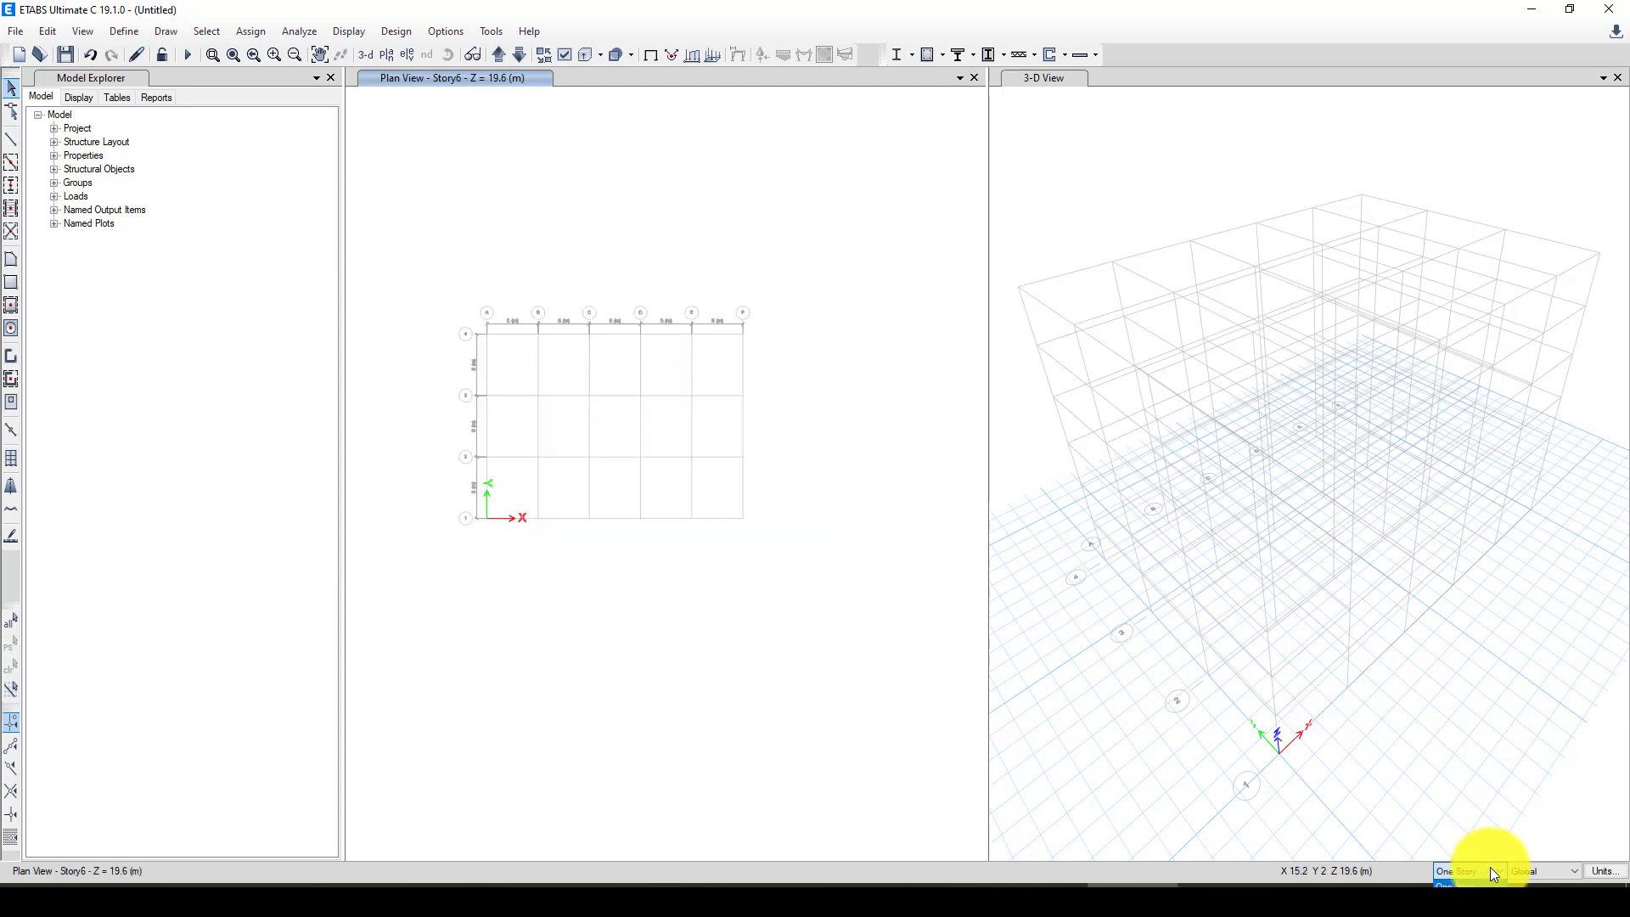
left_click(1455, 881)
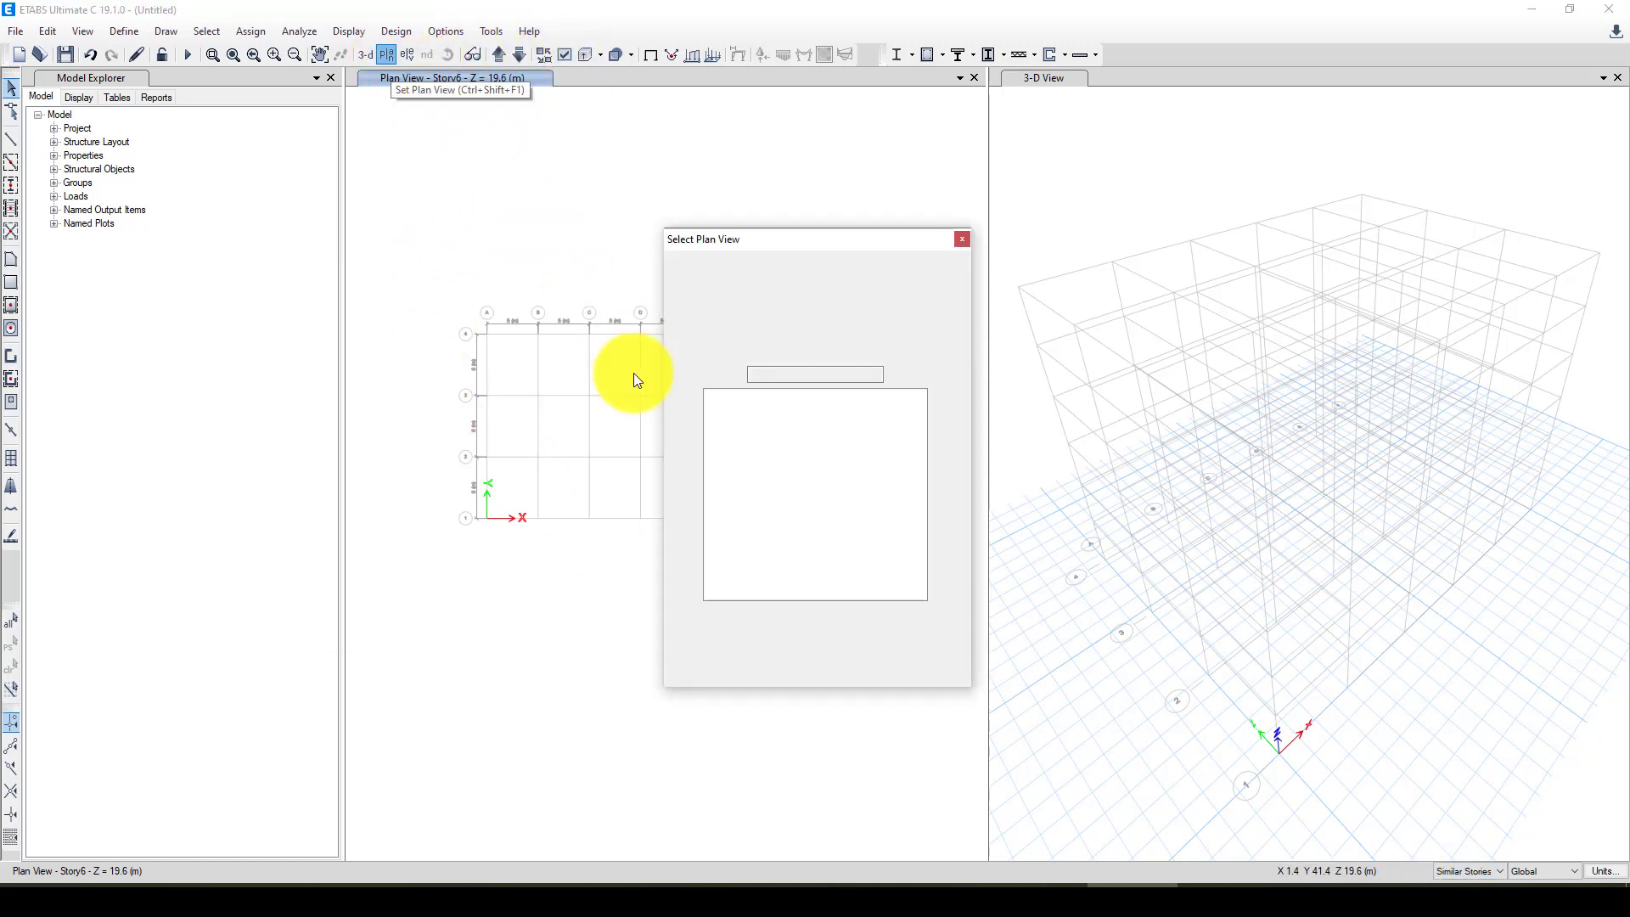
left_click(720, 440)
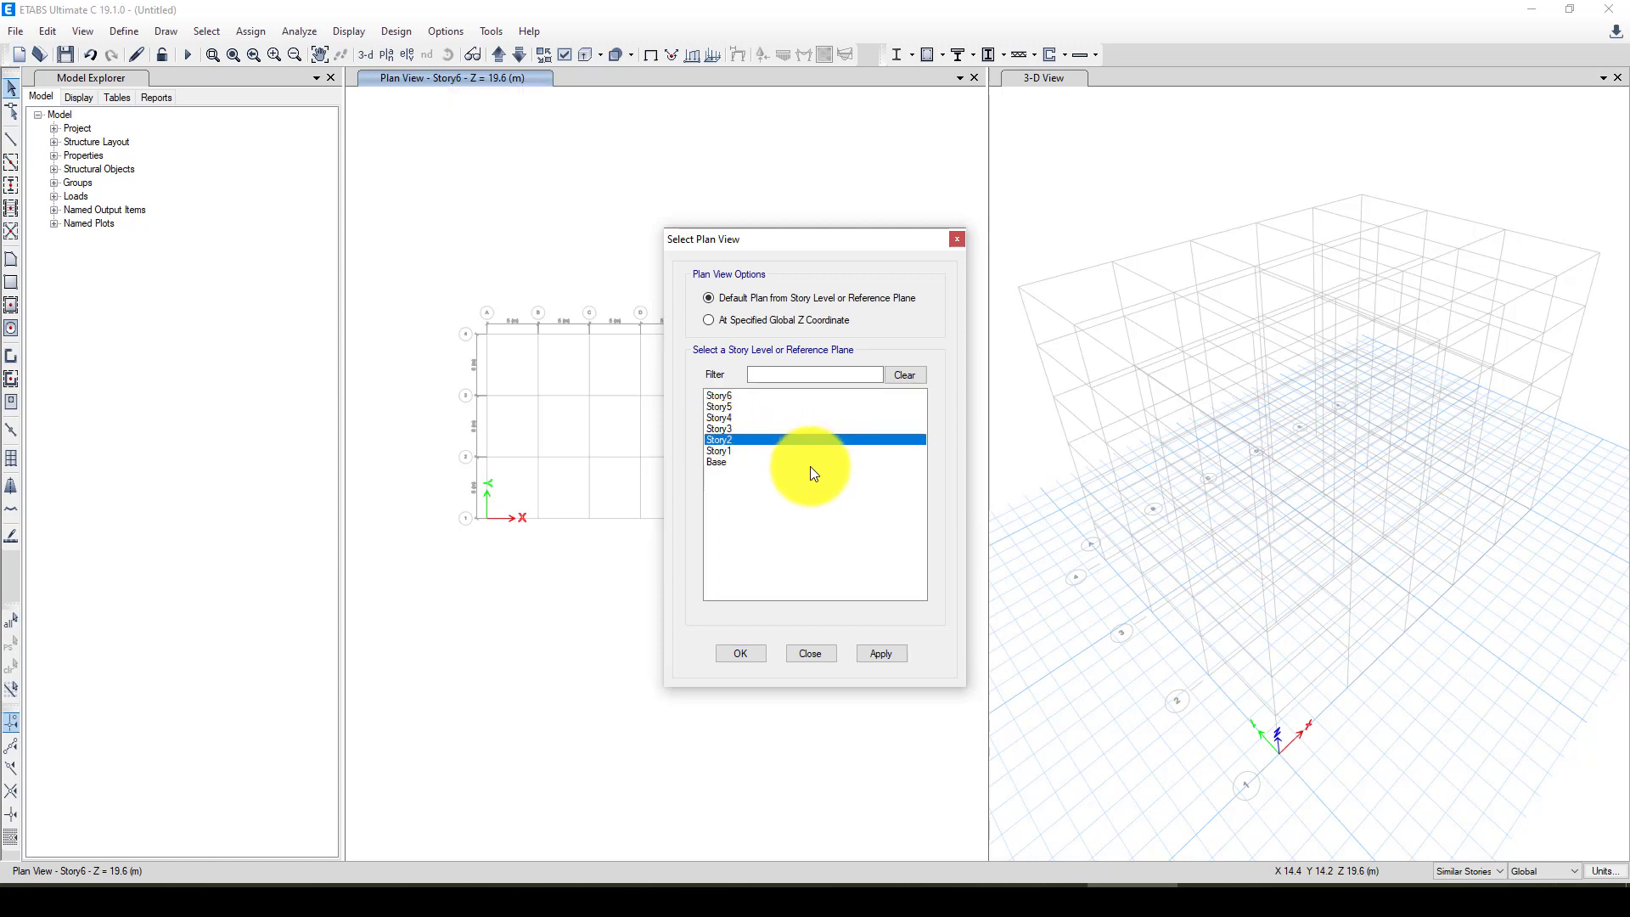
left_click(747, 654)
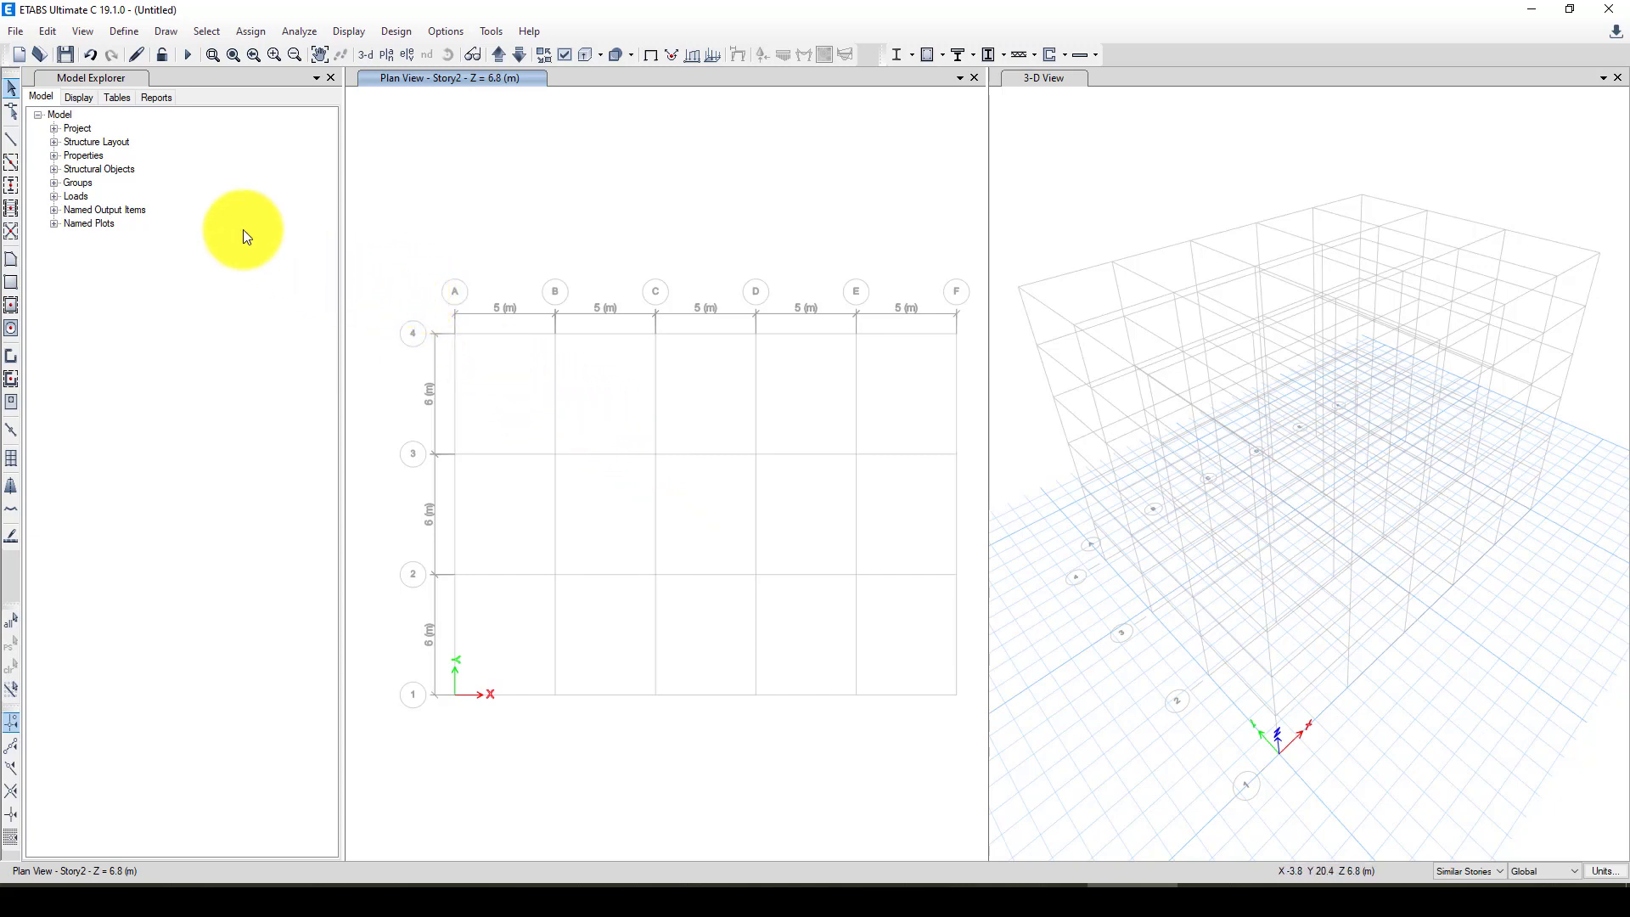
Step: Place C40x40 columns on Story2 along grids 4, A, B, 1, E and F, skipping the core
left_click(13, 187)
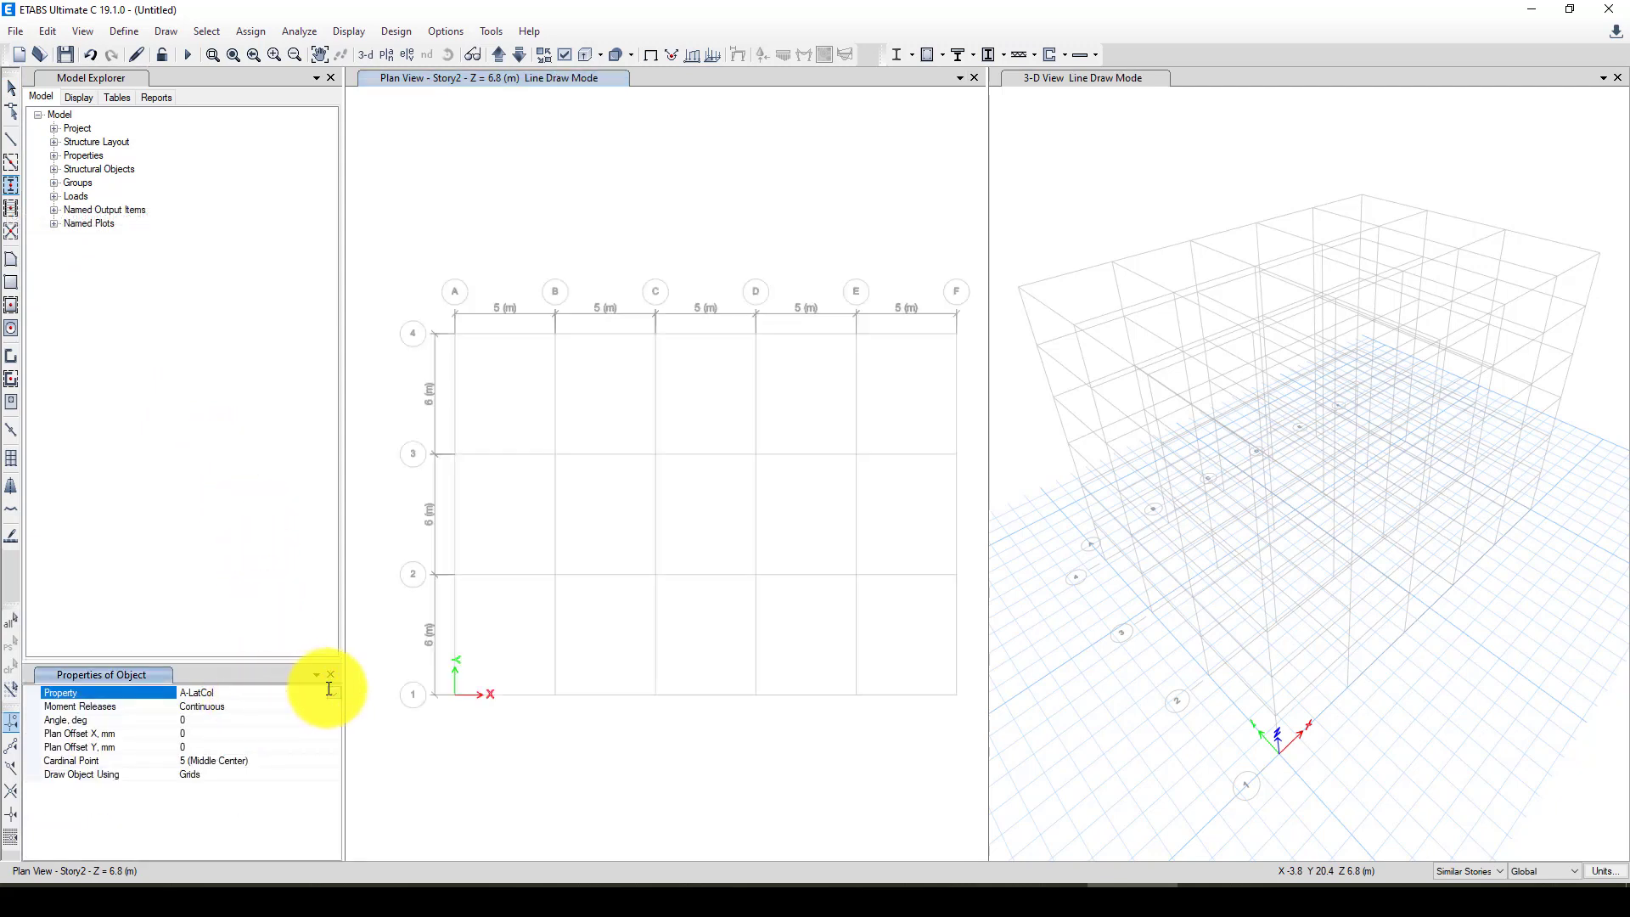
left_click(333, 693)
scroll(233, 763, "down", 2)
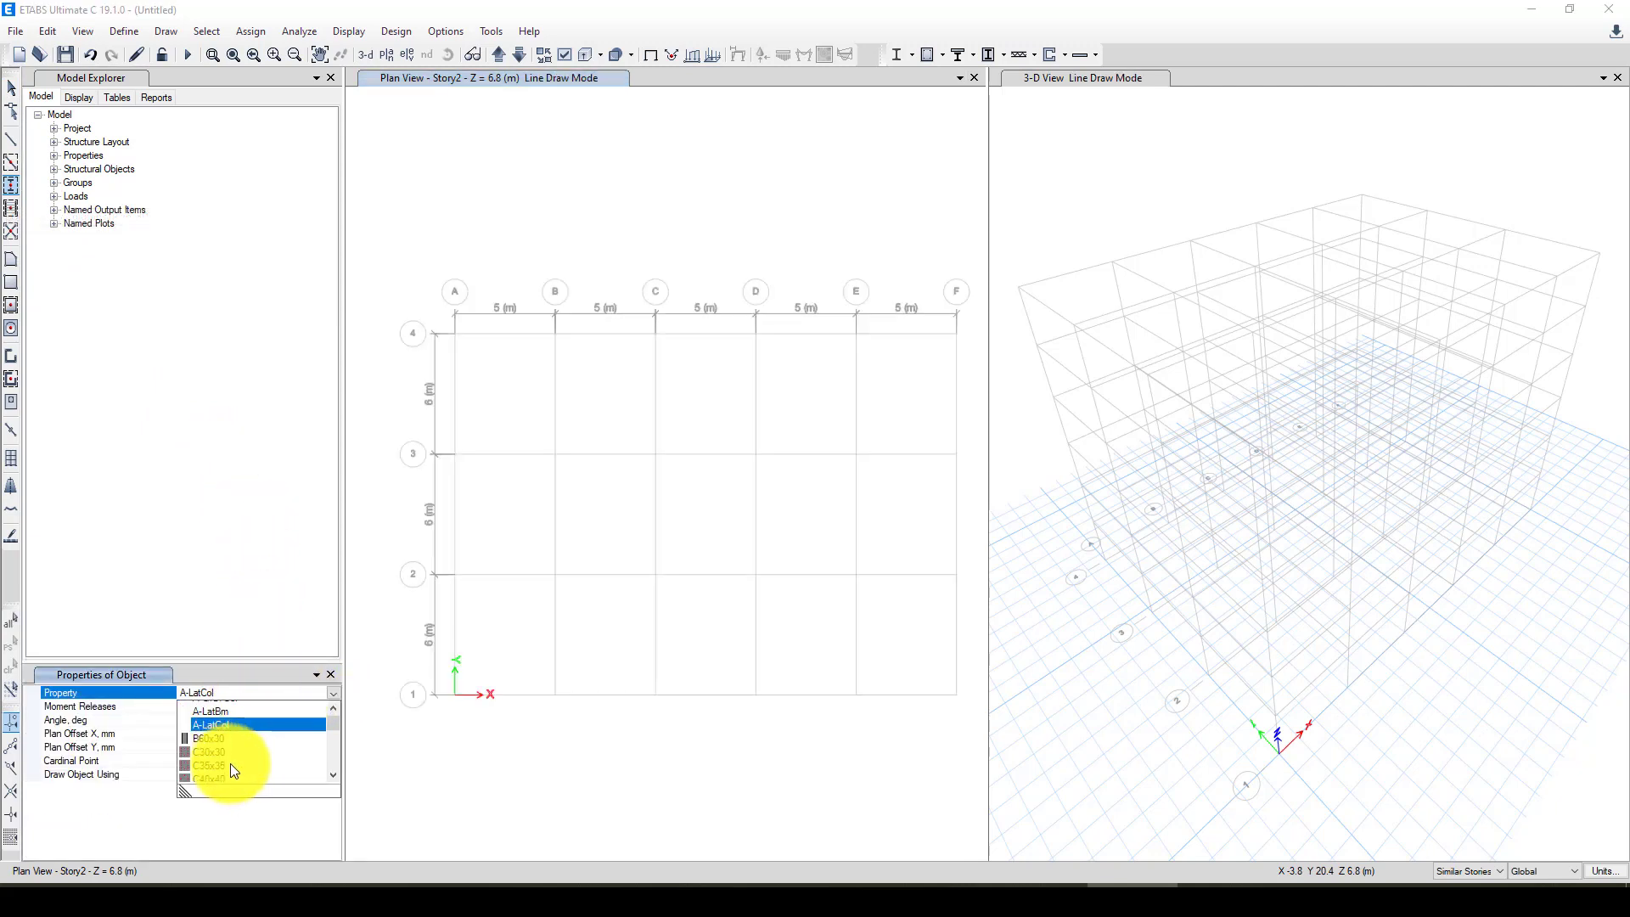
left_click(215, 735)
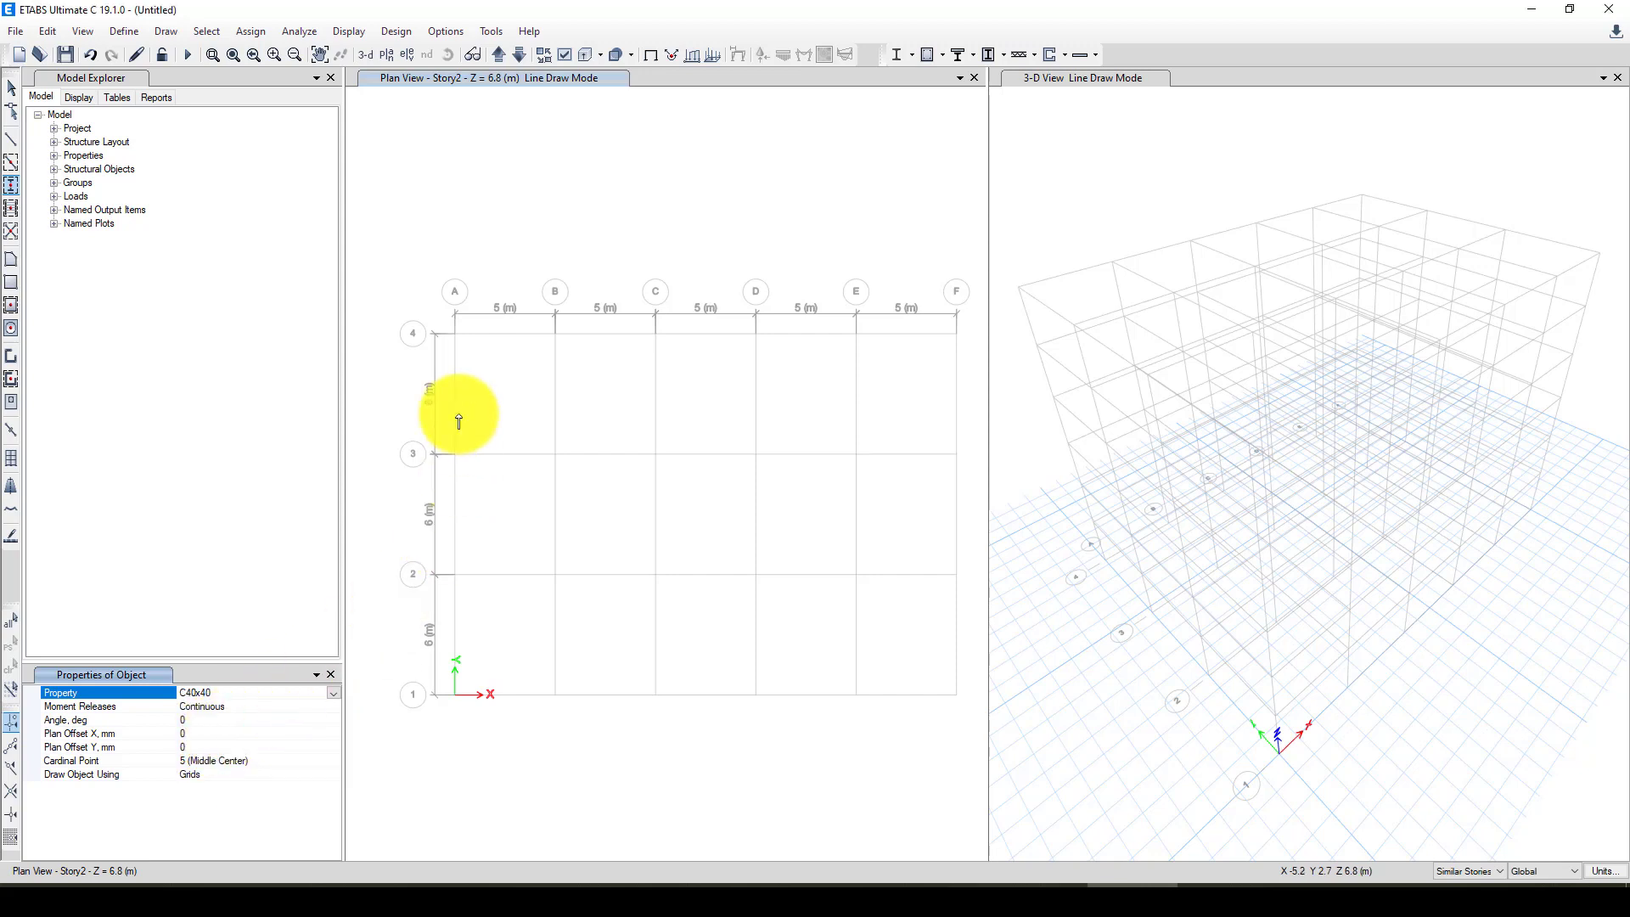
left_click(399, 300)
left_click_drag(574, 368, 976, 376)
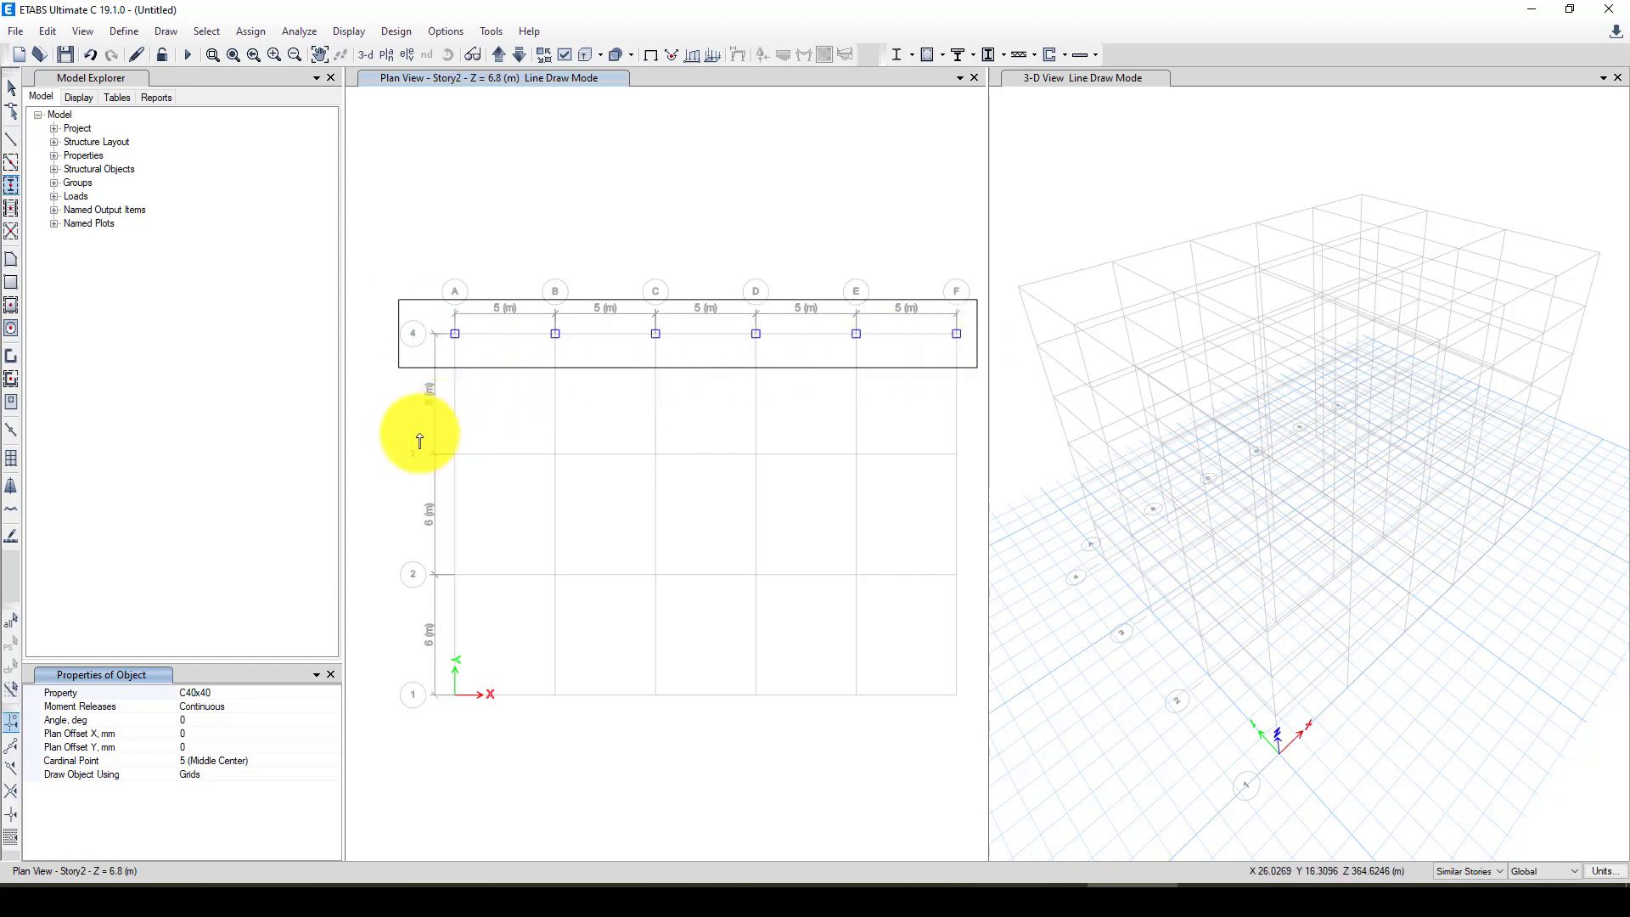
left_click_drag(403, 414, 586, 722)
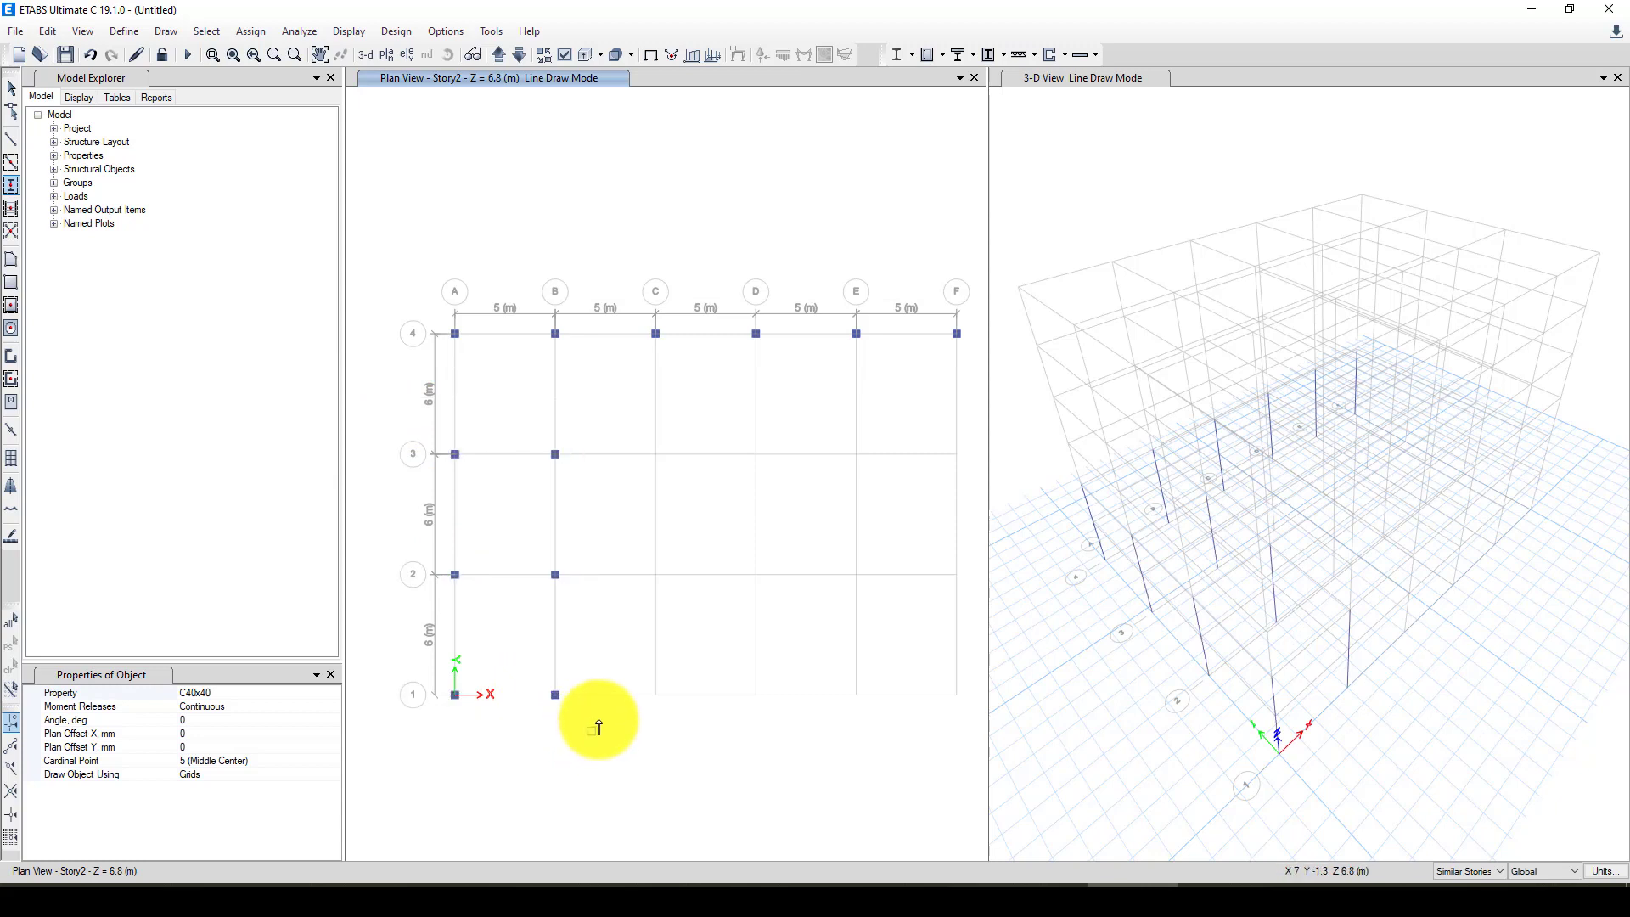
mouse_move(894, 718)
left_mouse_down()
mouse_move(953, 699)
mouse_move(967, 711)
left_mouse_up()
left_click_drag(923, 373, 968, 628)
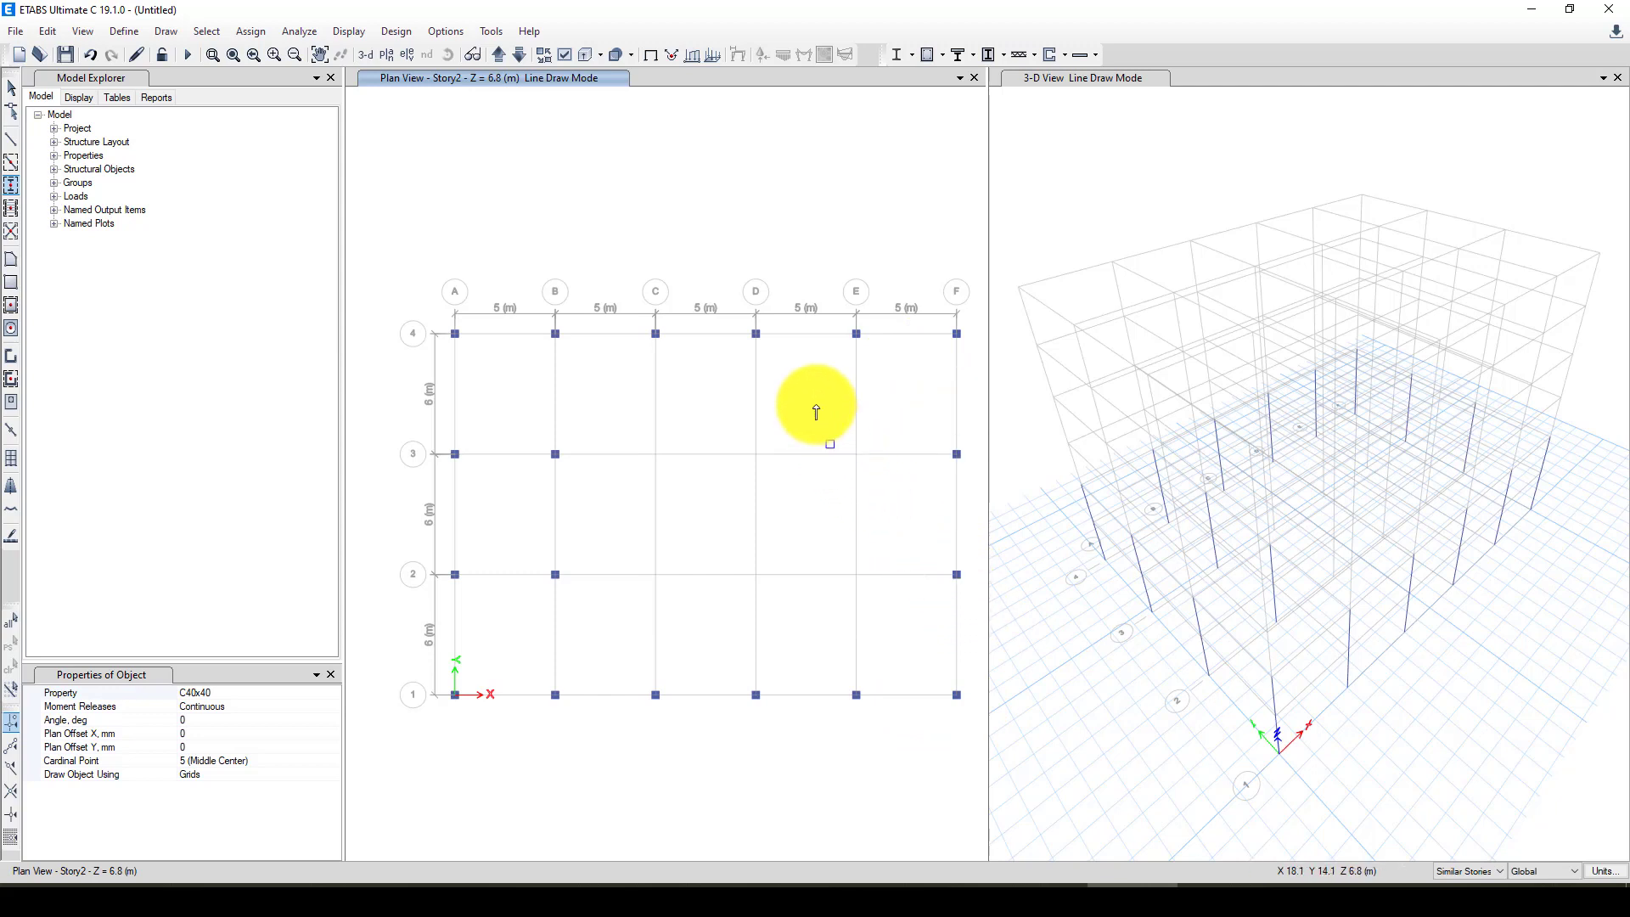
left_click_drag(815, 406, 881, 638)
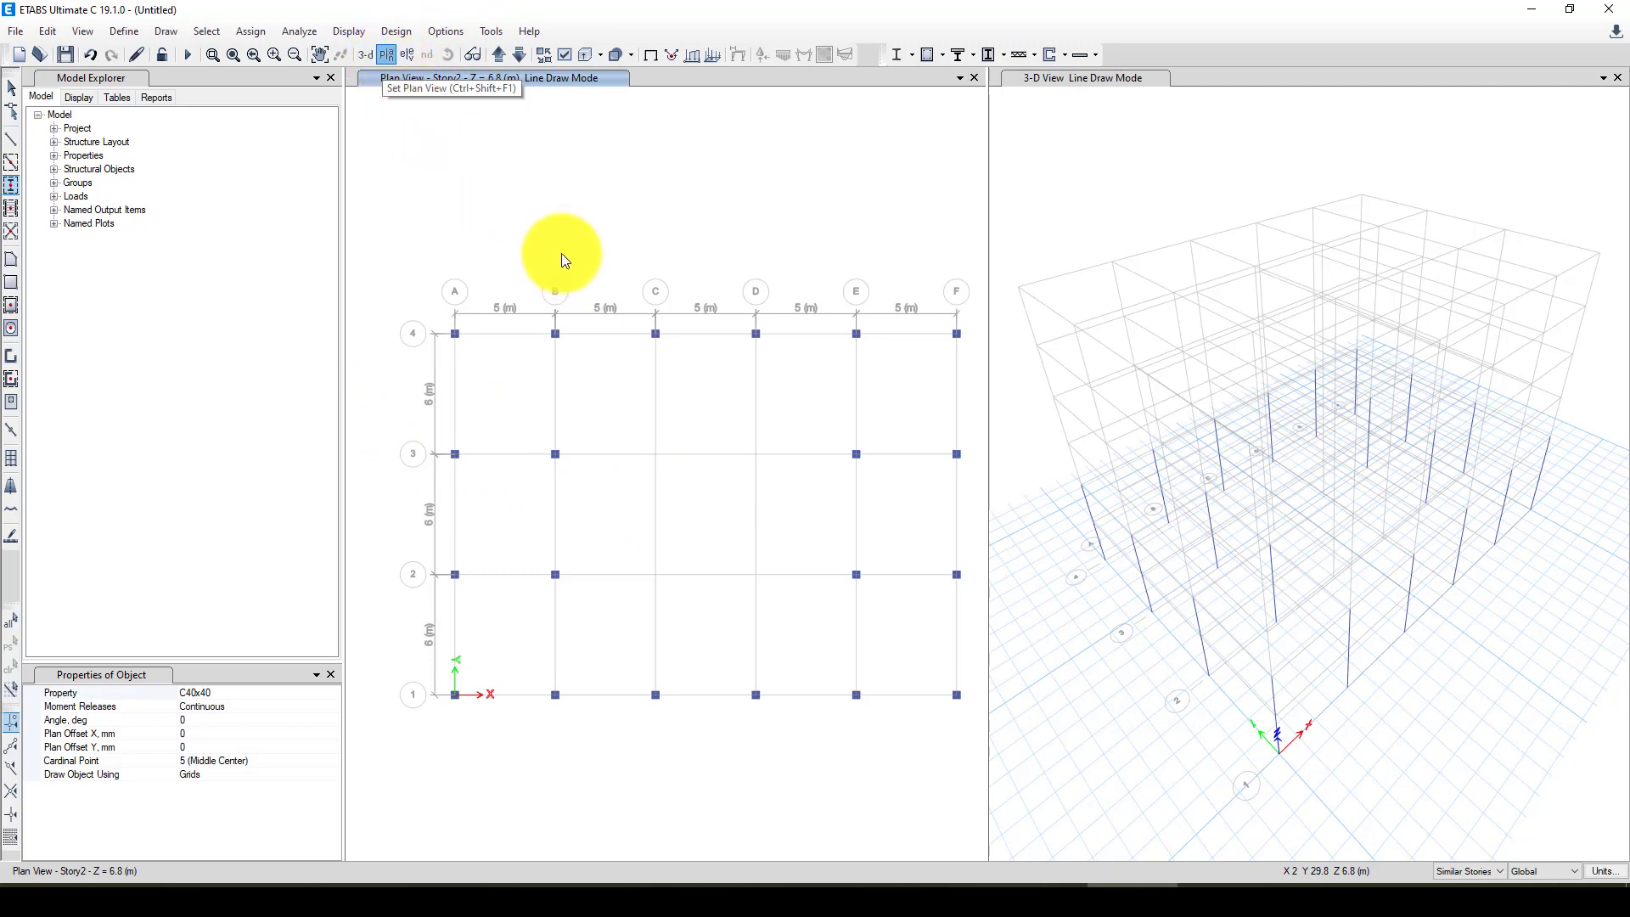
Step: On the Story4 plan, place C35x35 columns at all grid points except C2, C3, D2, D3
left_click(389, 57)
left_click(722, 418)
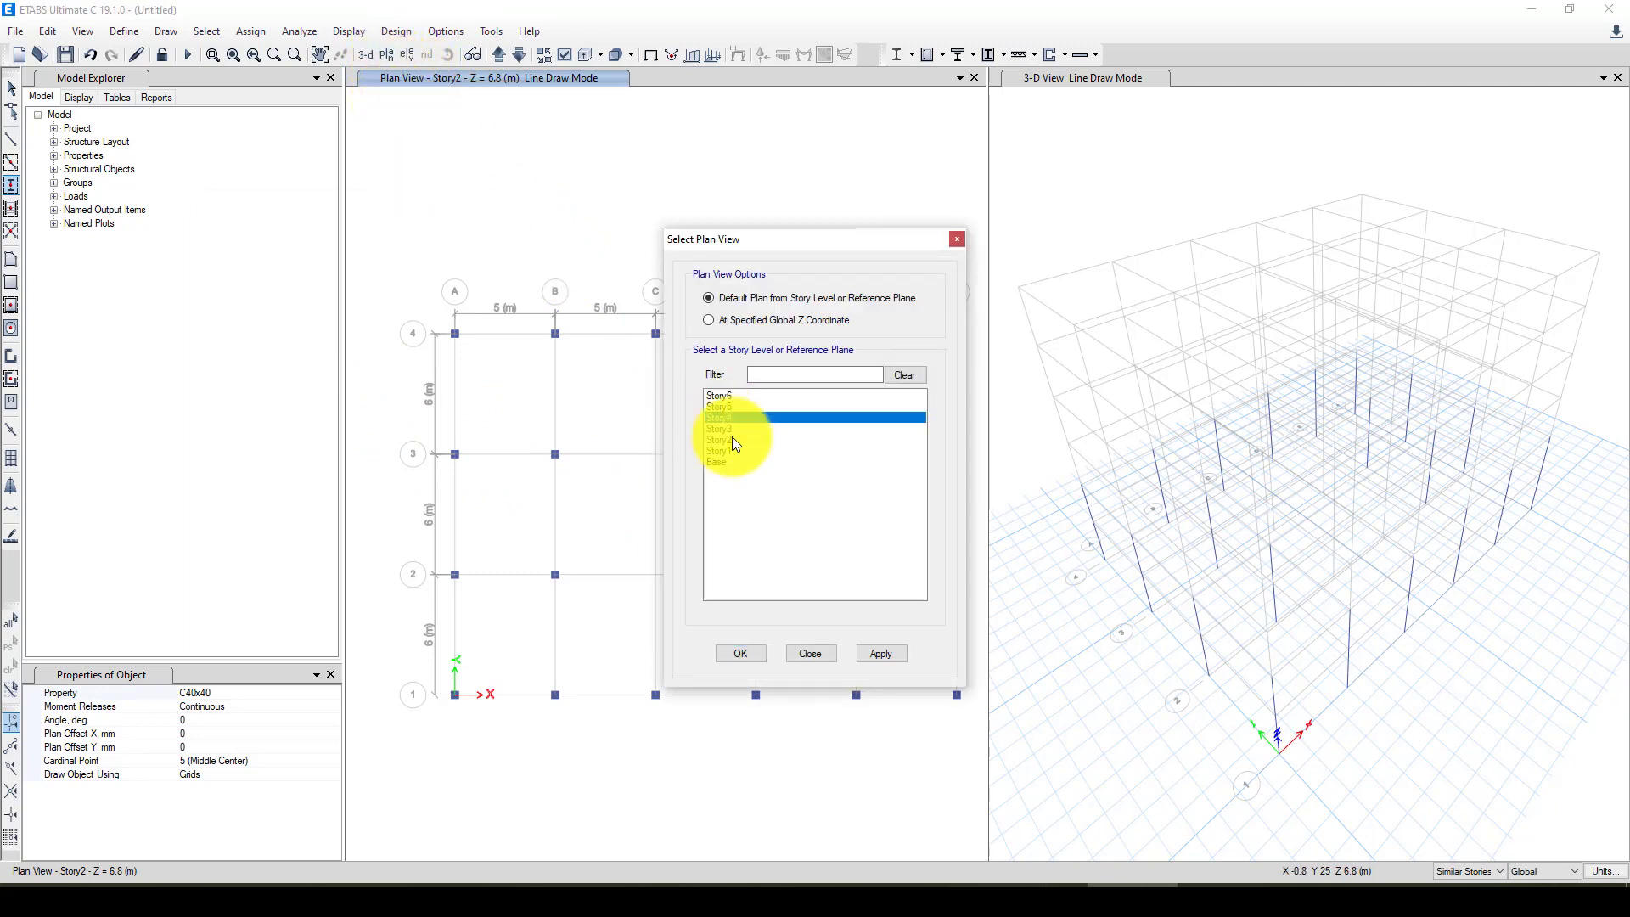
left_click(741, 652)
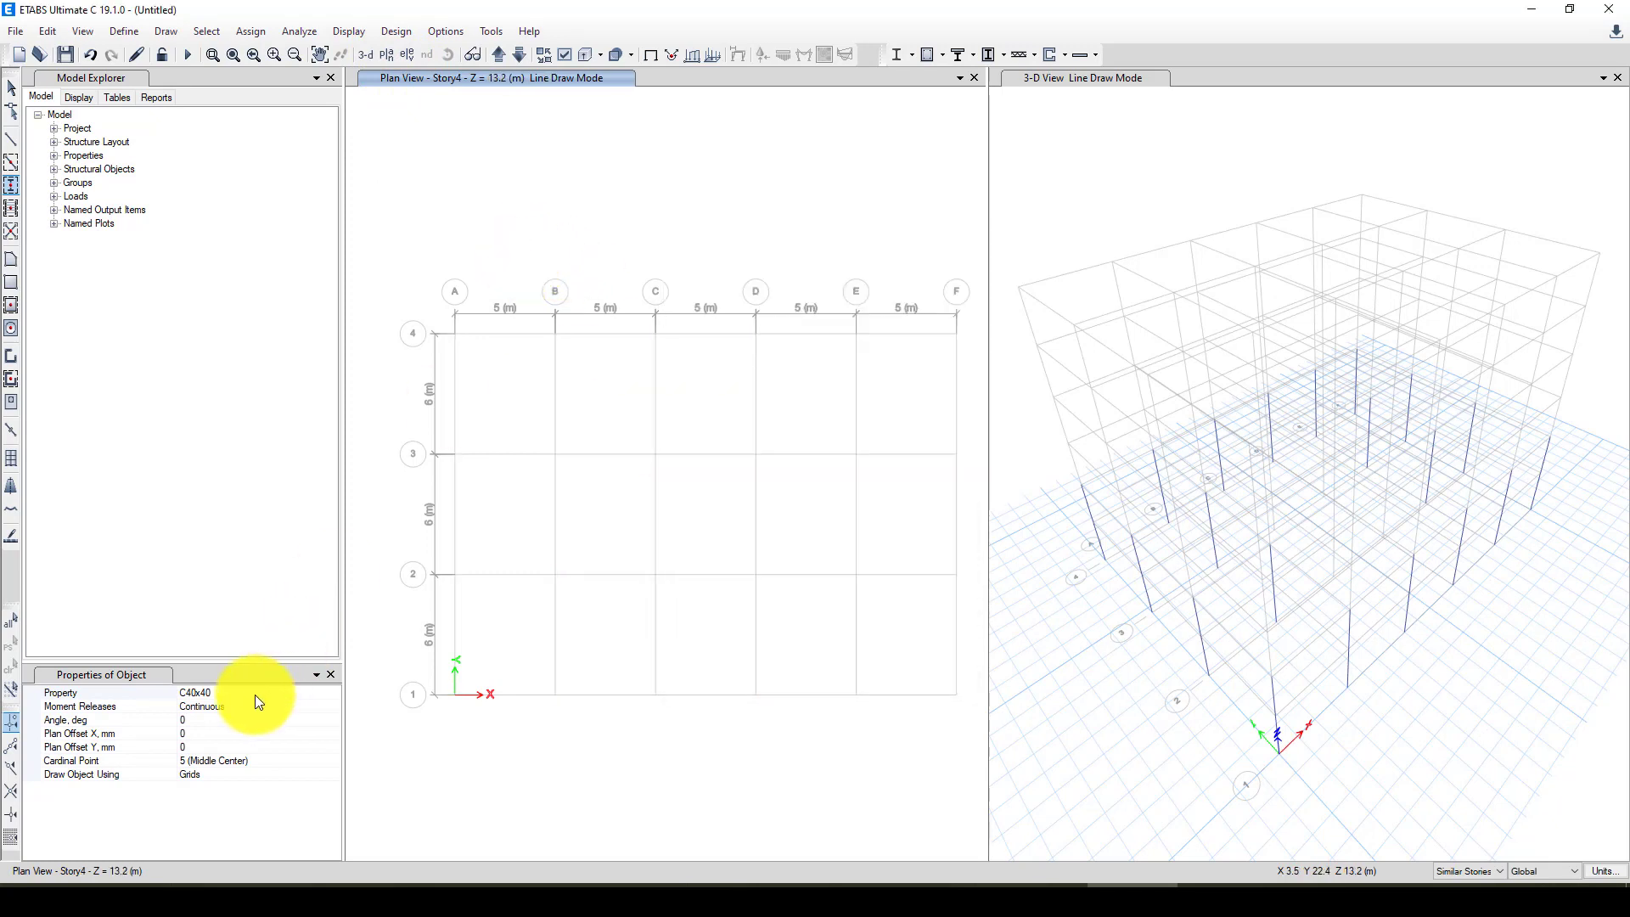
left_click(255, 692)
left_click(333, 693)
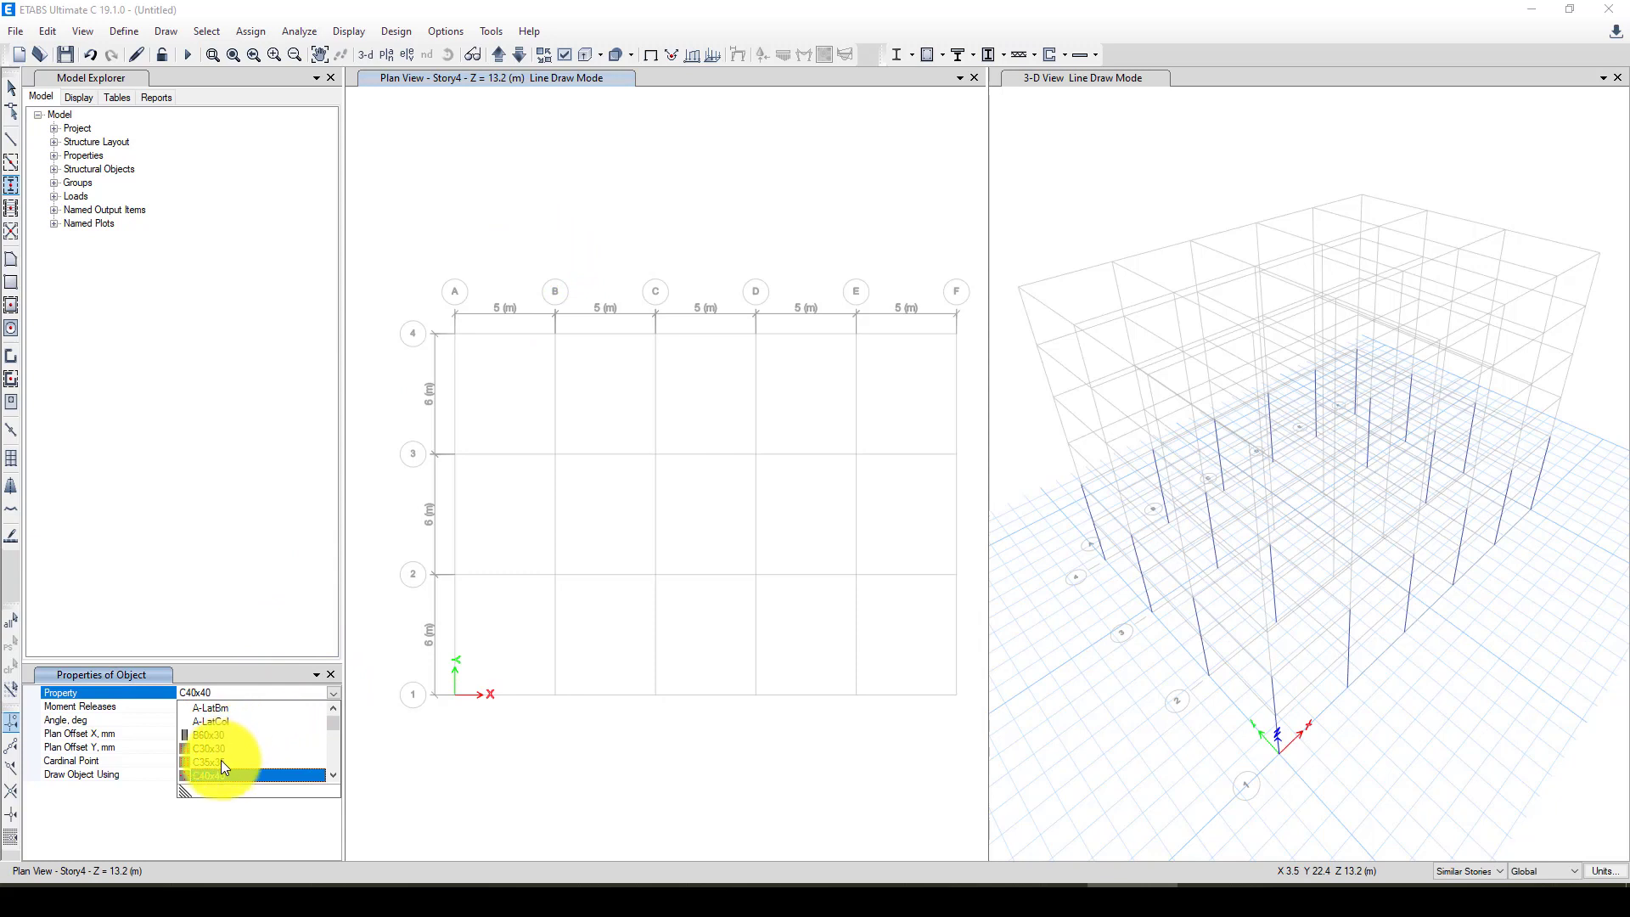
left_click(220, 762)
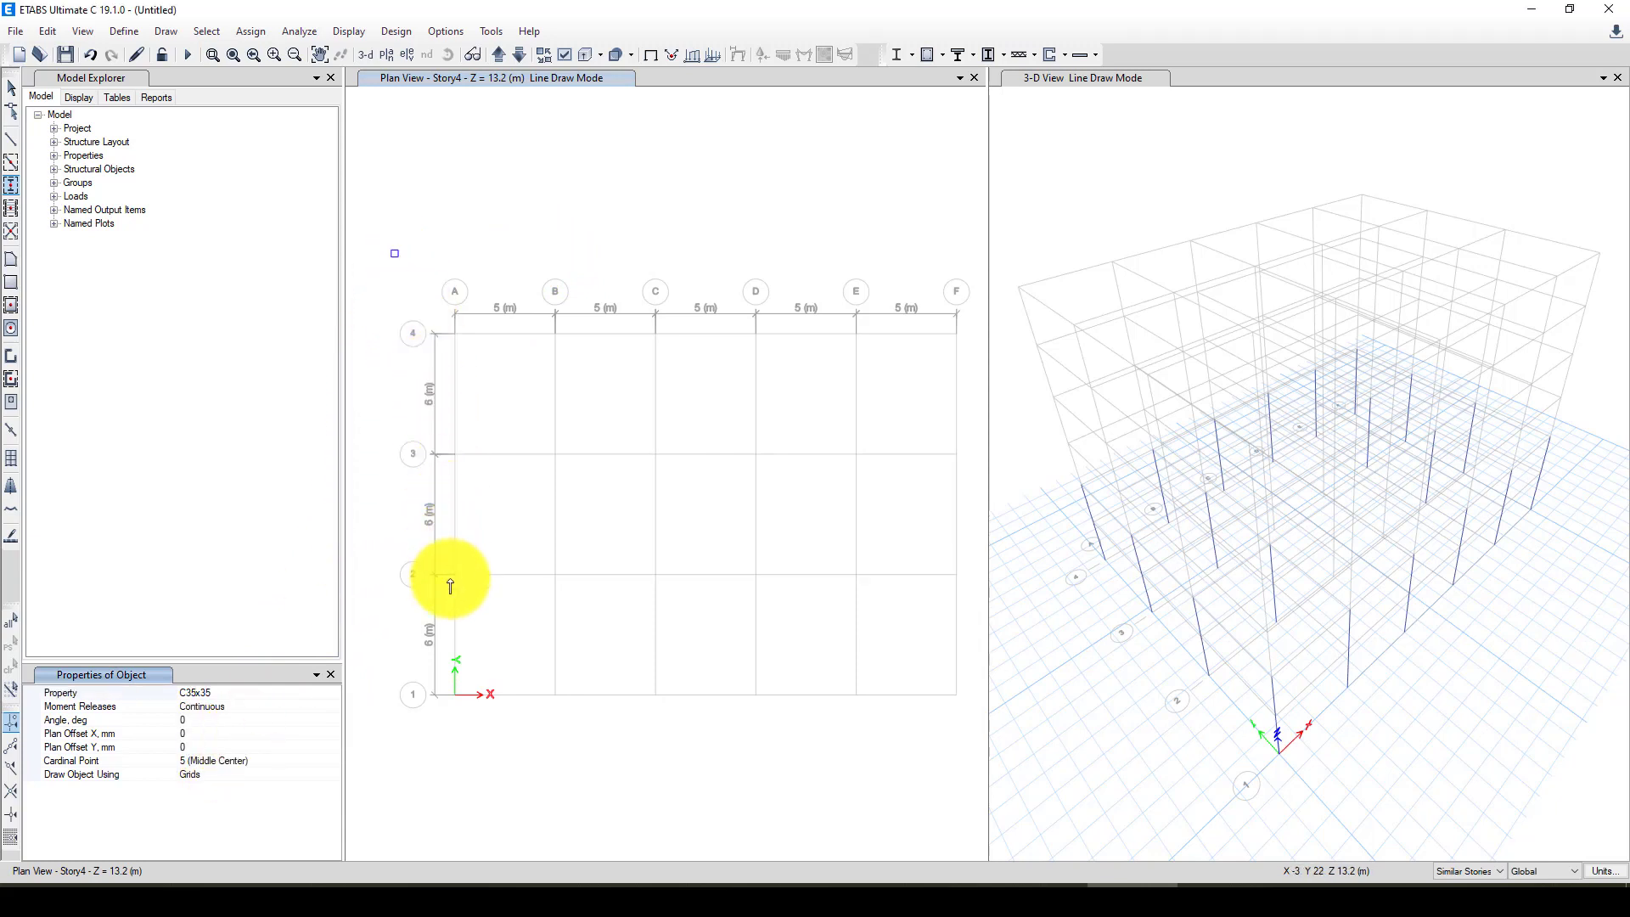
mouse_move(451, 585)
left_mouse_down()
mouse_move(476, 699)
mouse_move(571, 775)
mouse_move(582, 766)
left_mouse_up()
left_click_drag(594, 260, 976, 401)
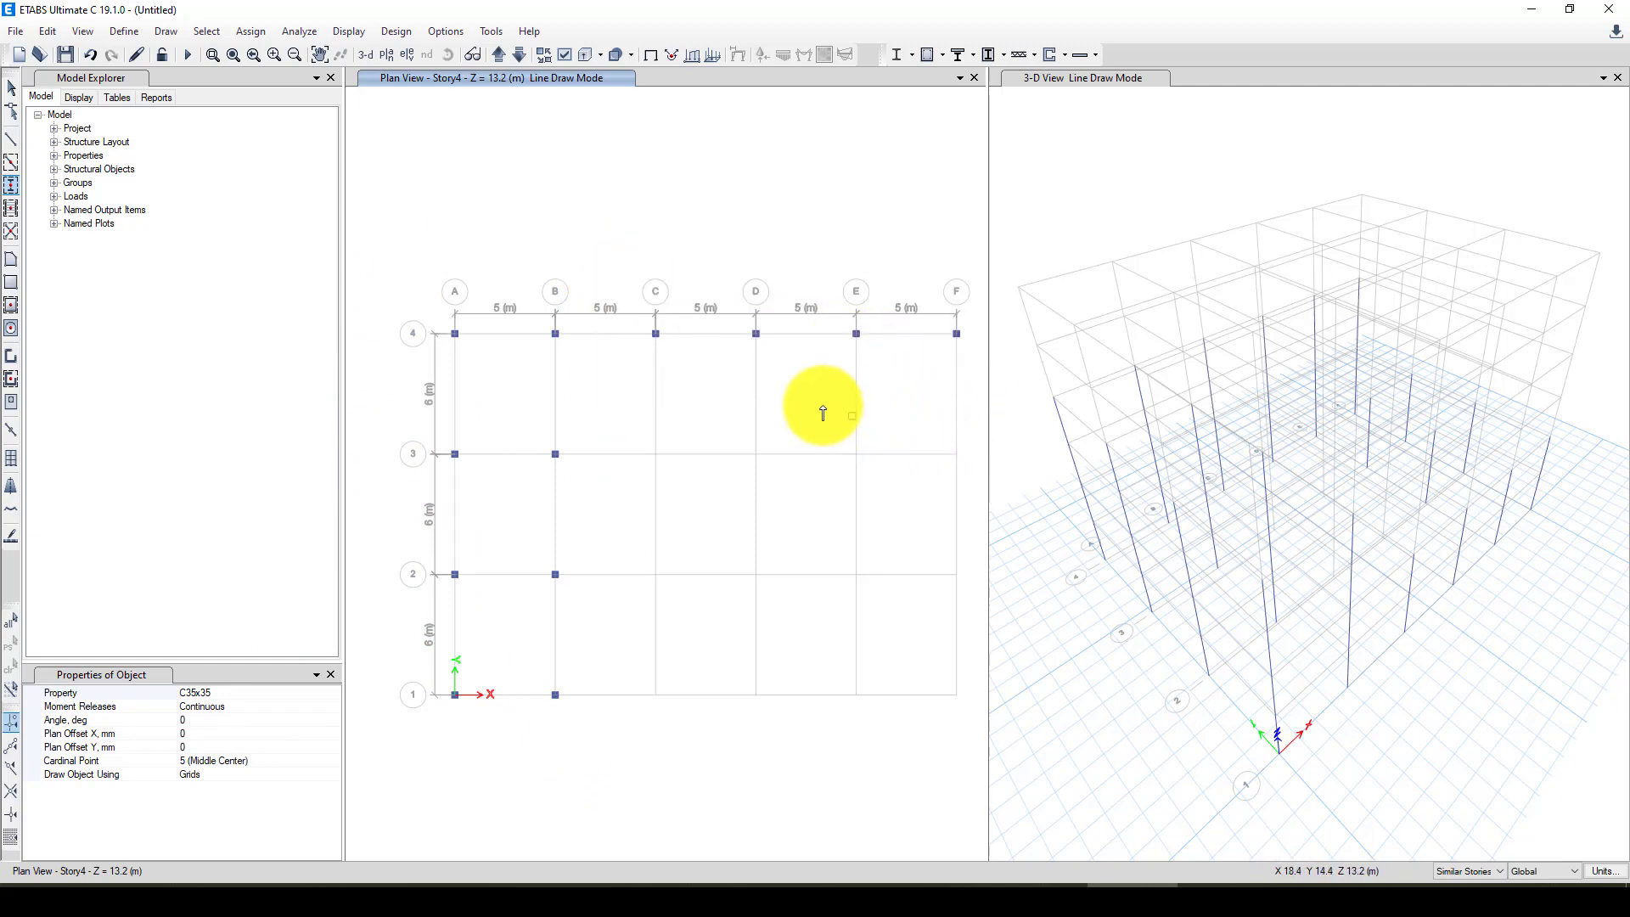
mouse_move(823, 409)
left_mouse_down()
mouse_move(928, 673)
mouse_move(981, 735)
left_mouse_up()
left_click_drag(601, 668, 779, 731)
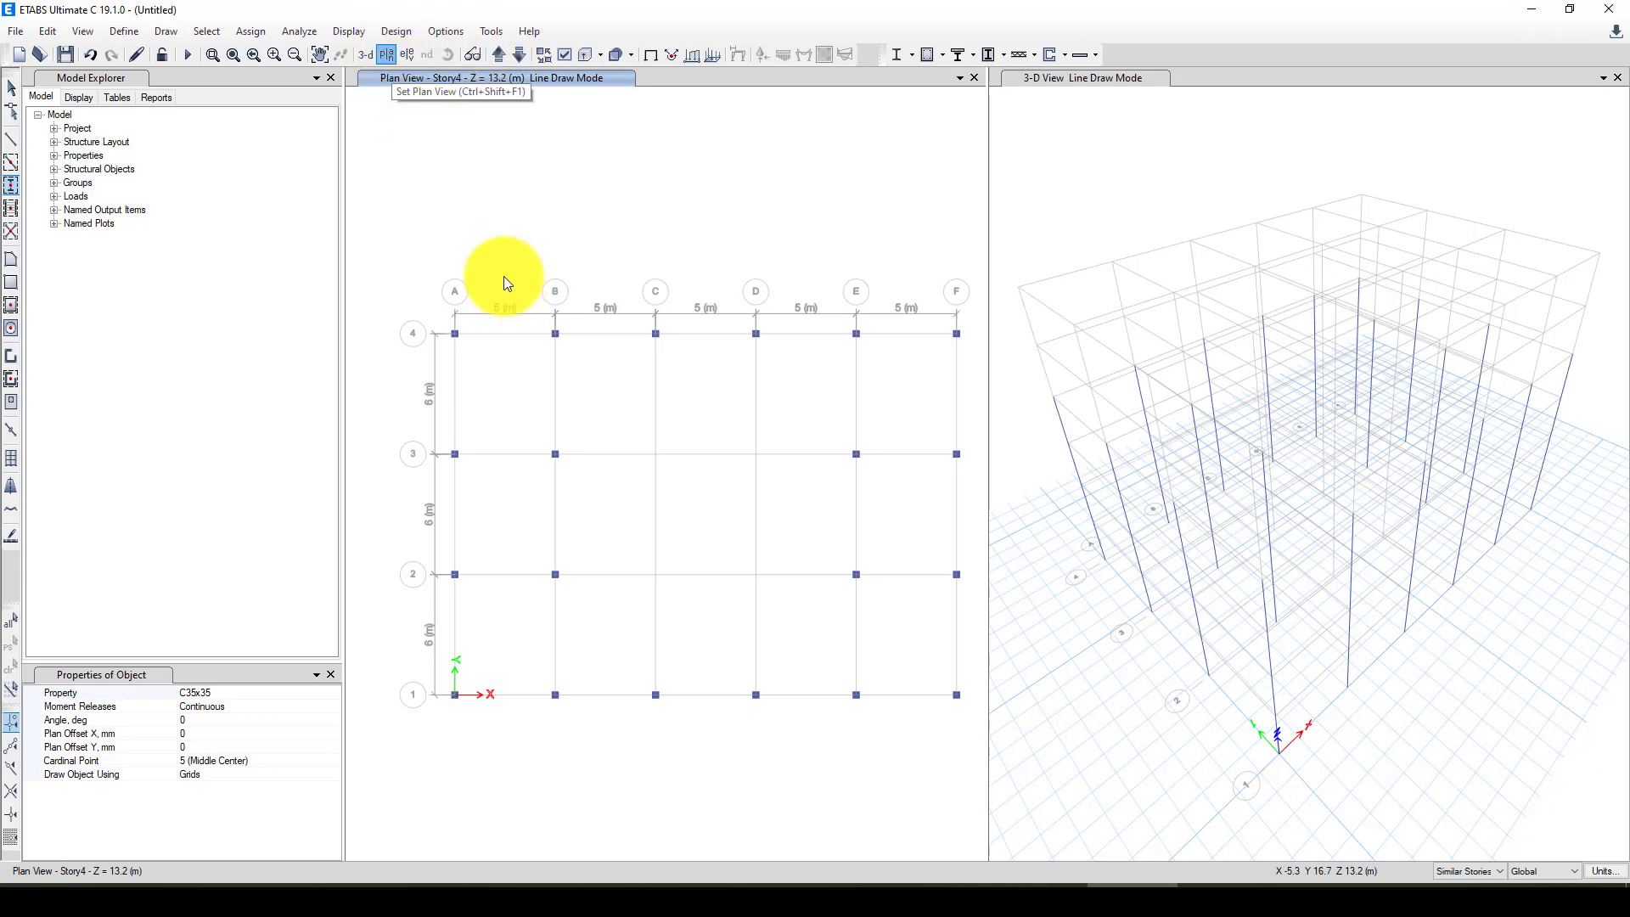
Step: On the Story6 plan, place C30x30 columns at all grid points except C2, C3, D2, D3
left_click(386, 55)
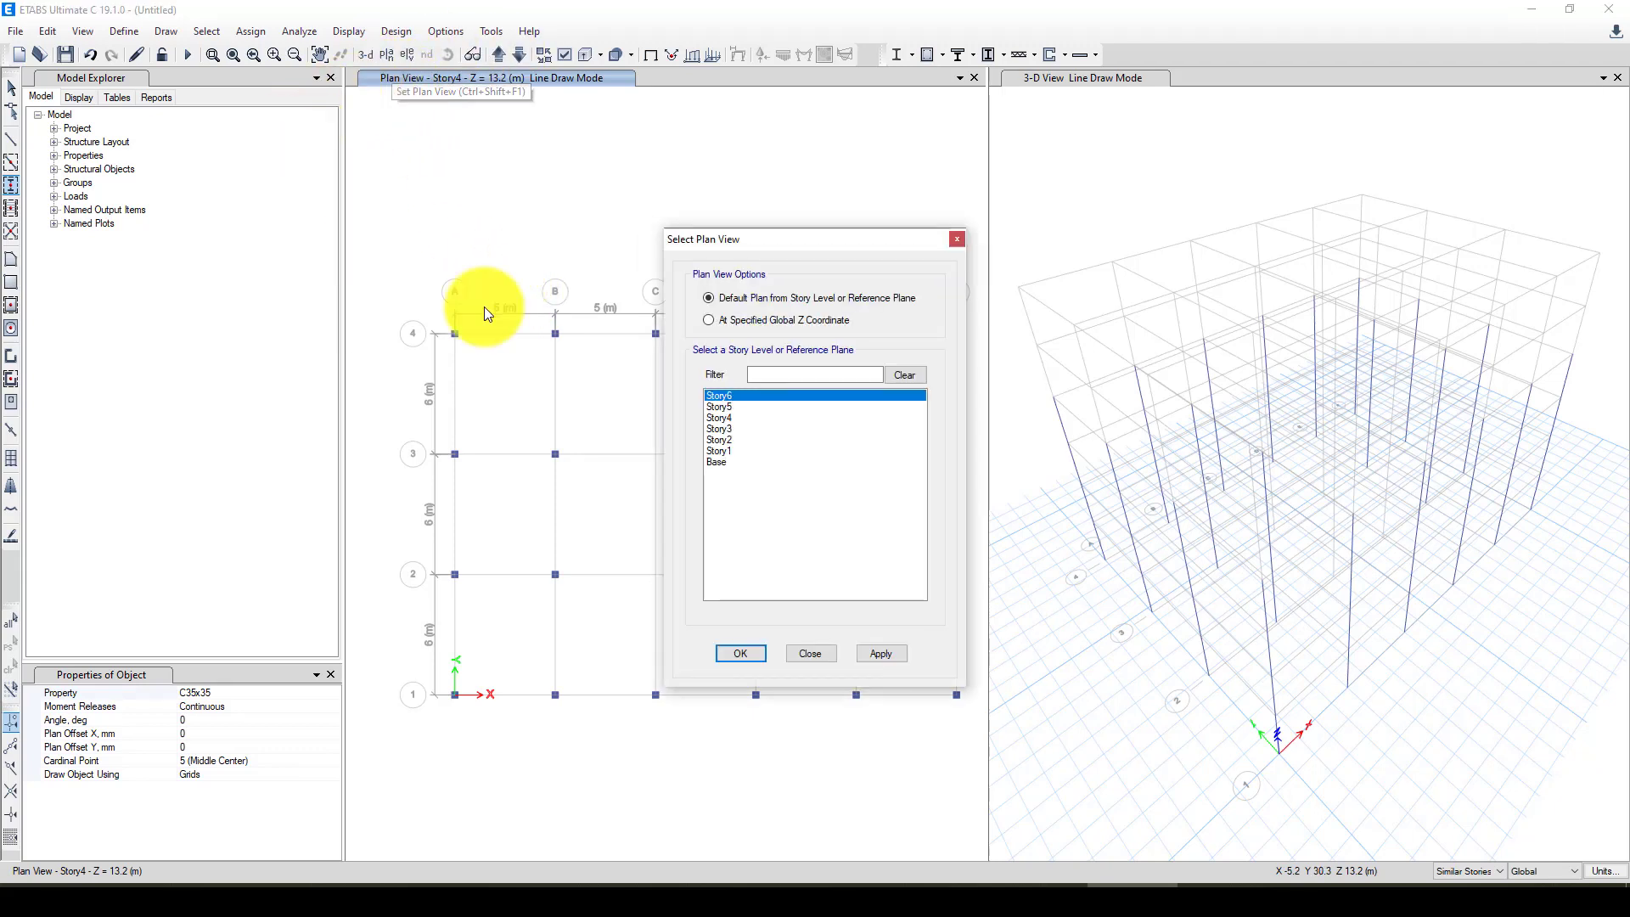
left_click(803, 650)
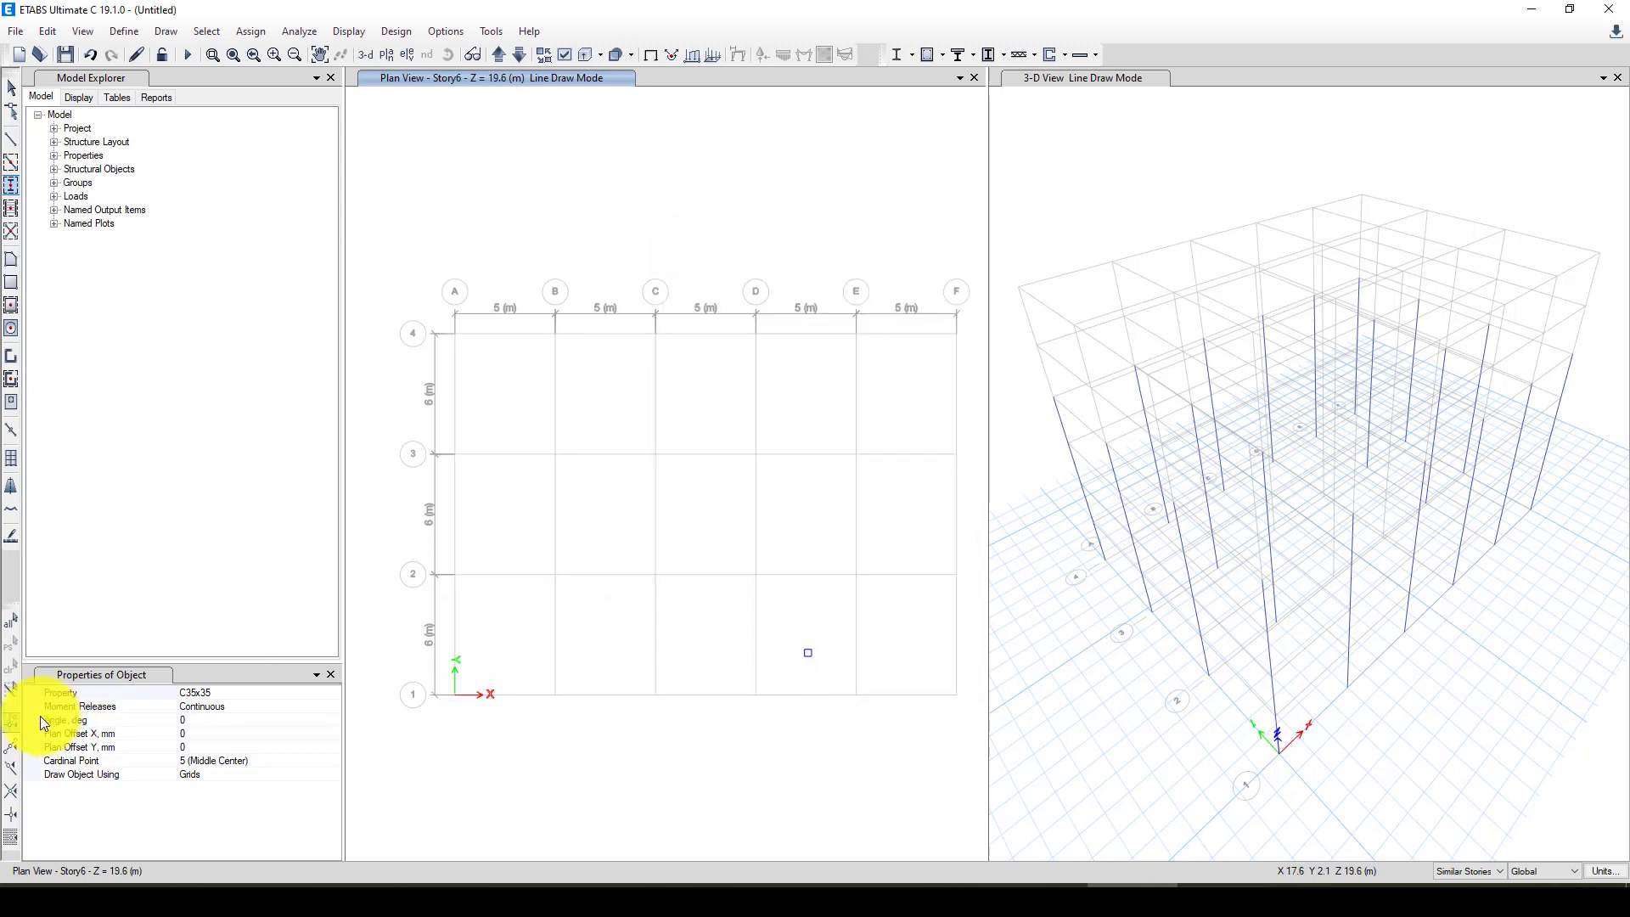
left_click(246, 693)
left_click(333, 693)
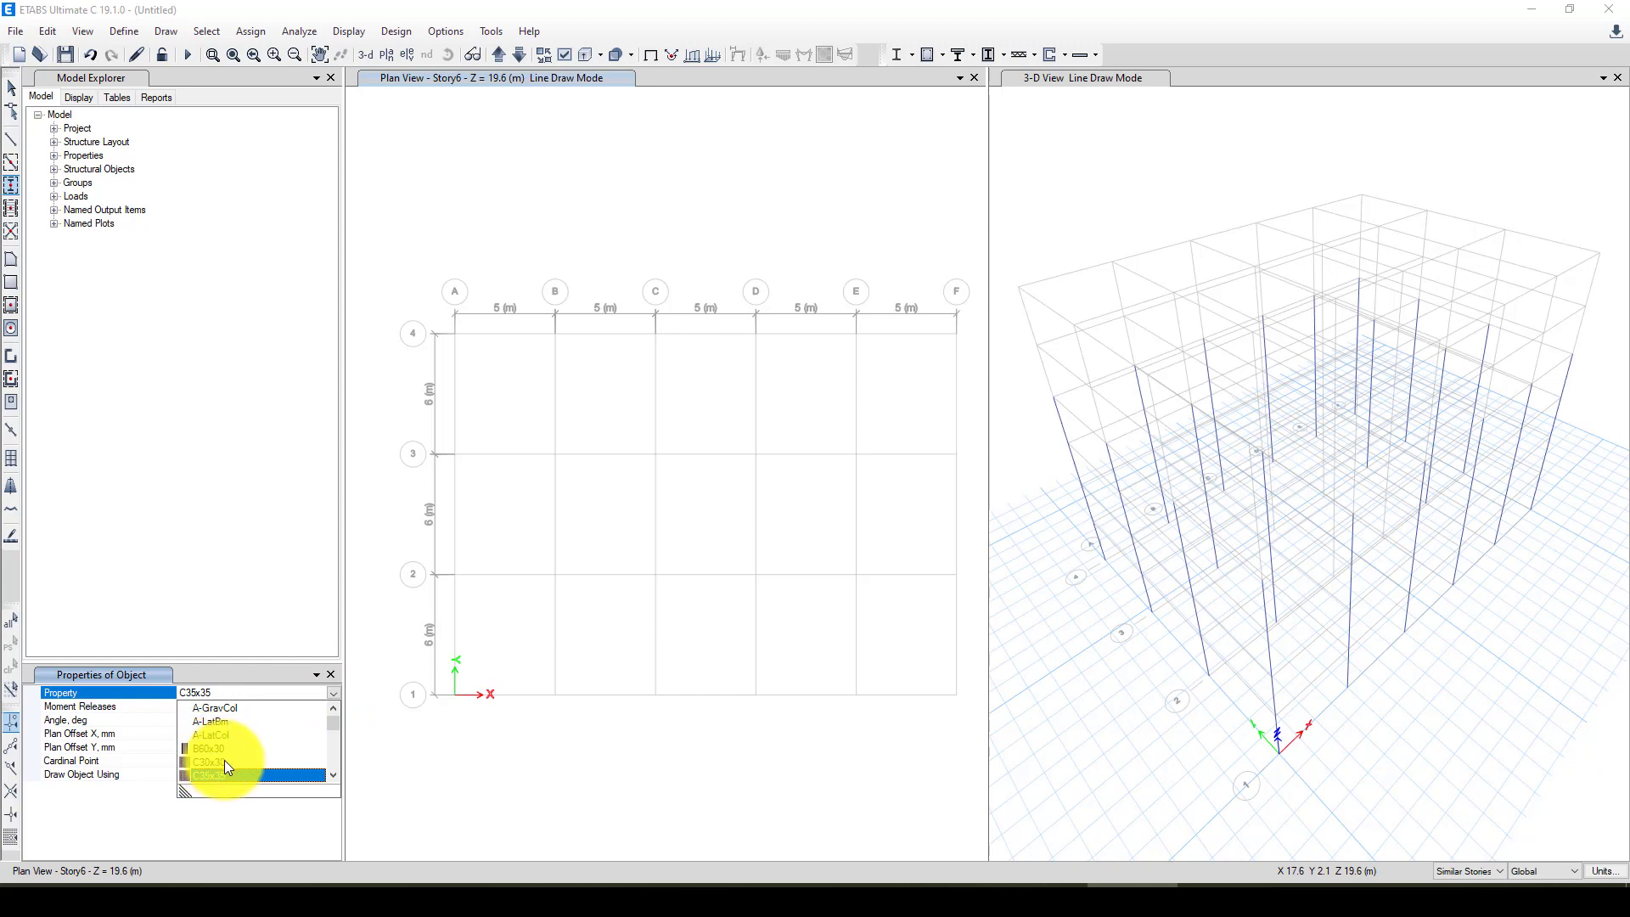
left_click(224, 761)
left_click_drag(455, 331, 985, 374)
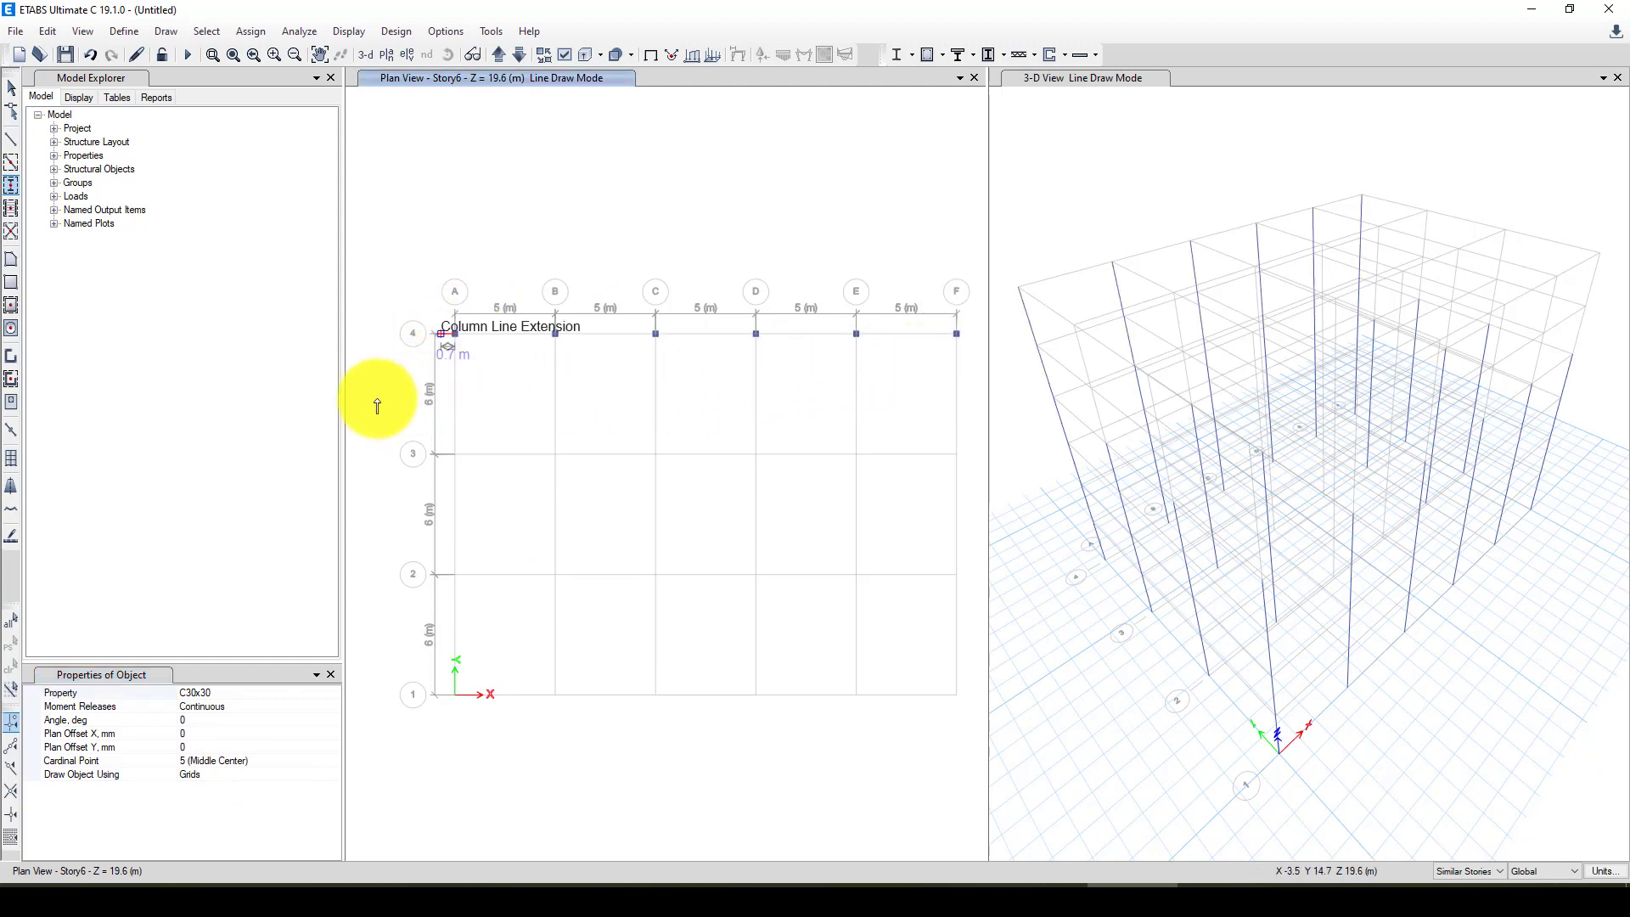
mouse_move(377, 399)
left_mouse_down()
mouse_move(533, 637)
mouse_move(584, 772)
left_mouse_up()
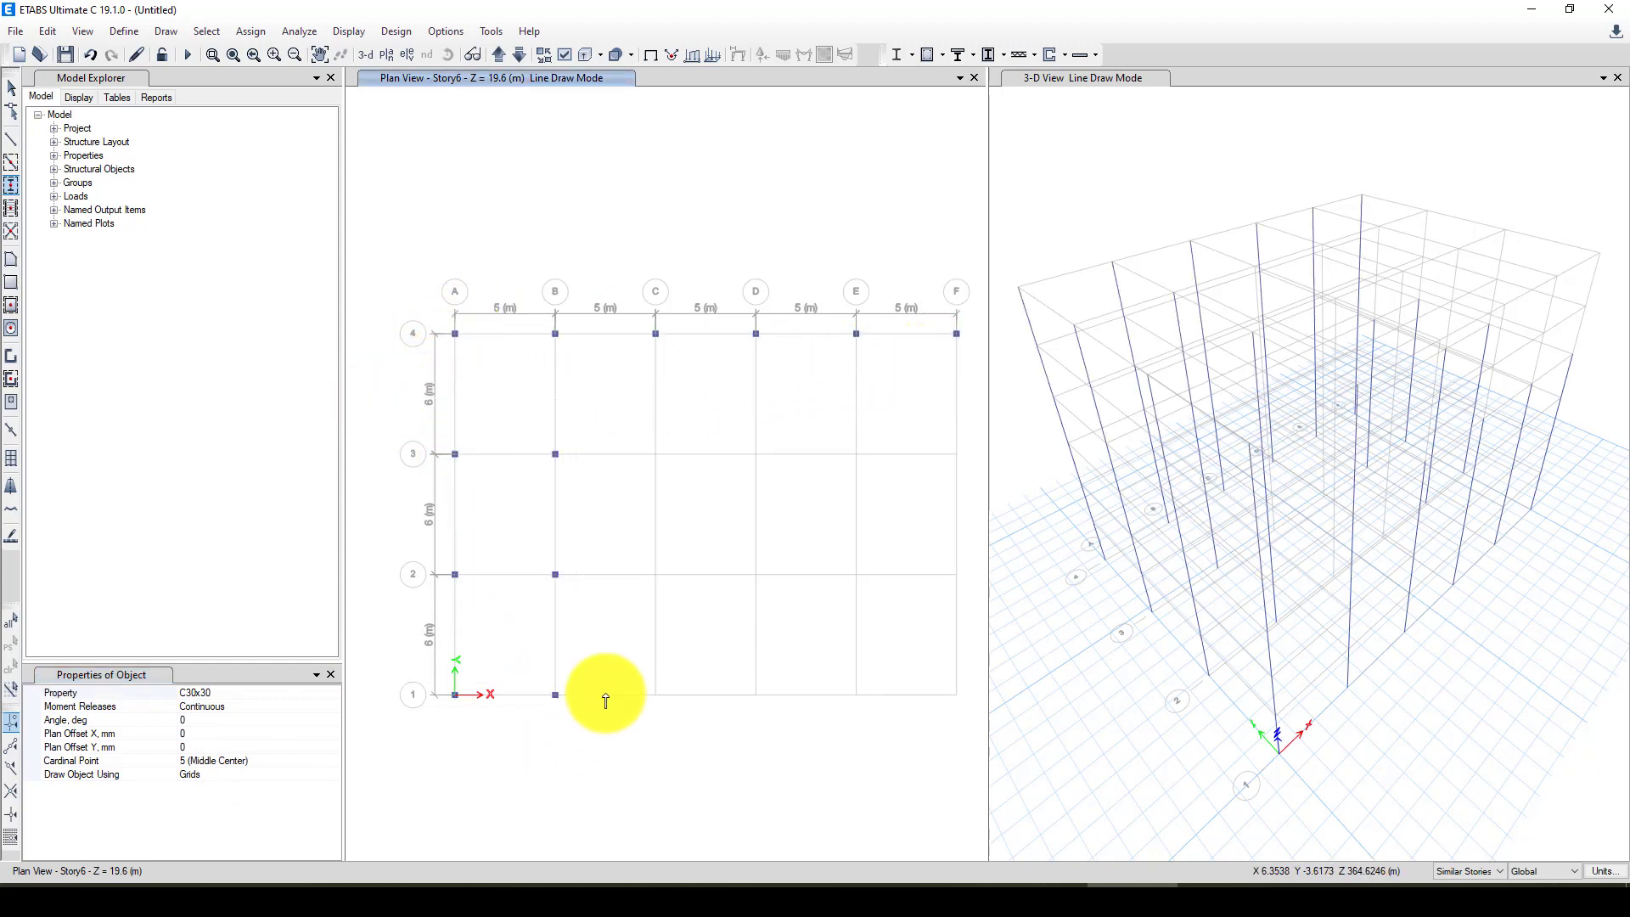
left_click_drag(814, 710, 985, 713)
left_click_drag(906, 392, 981, 667)
left_click_drag(847, 481, 901, 645)
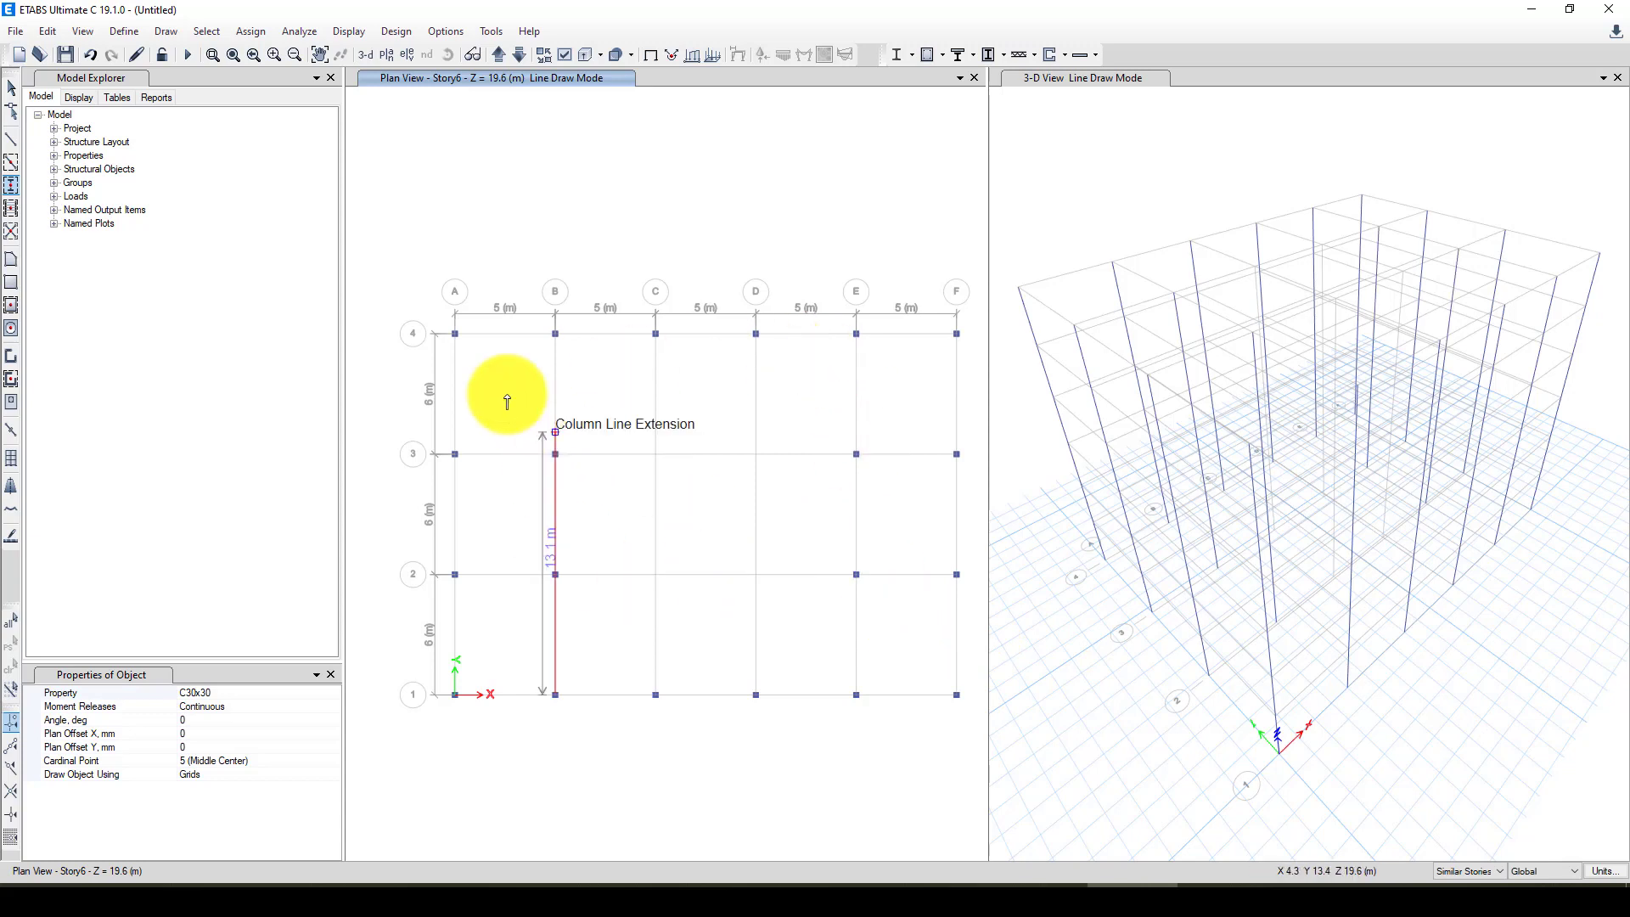
Step: Set the beam drawing property to B60x30, applied to all stories
left_click(10, 163)
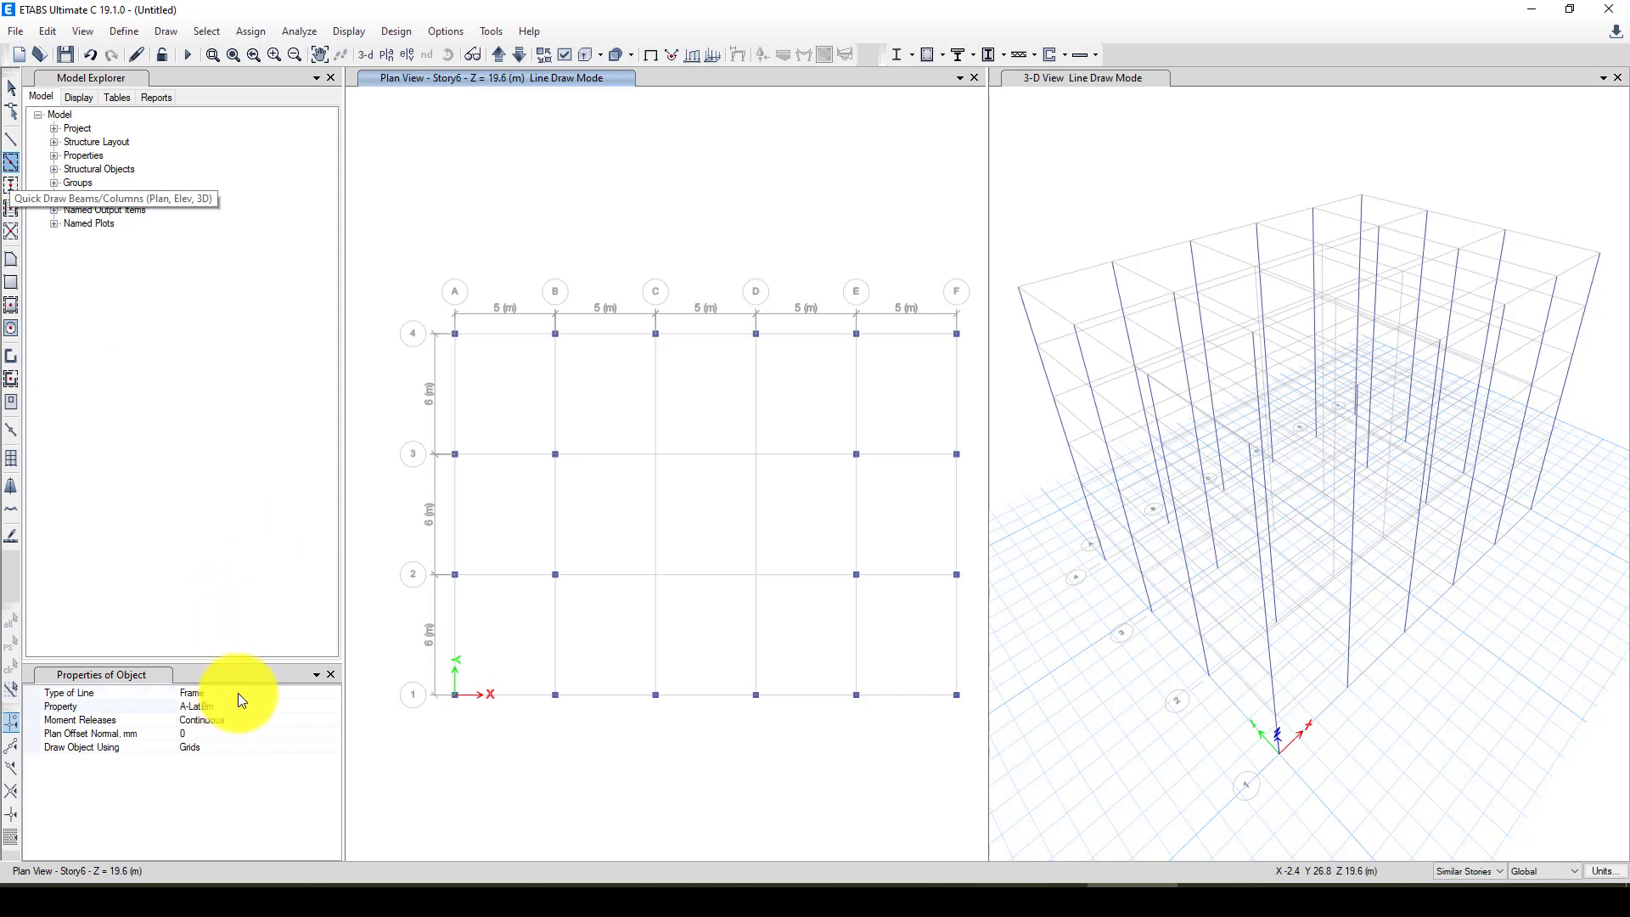
left_click(237, 693)
left_click(286, 705)
left_click(334, 706)
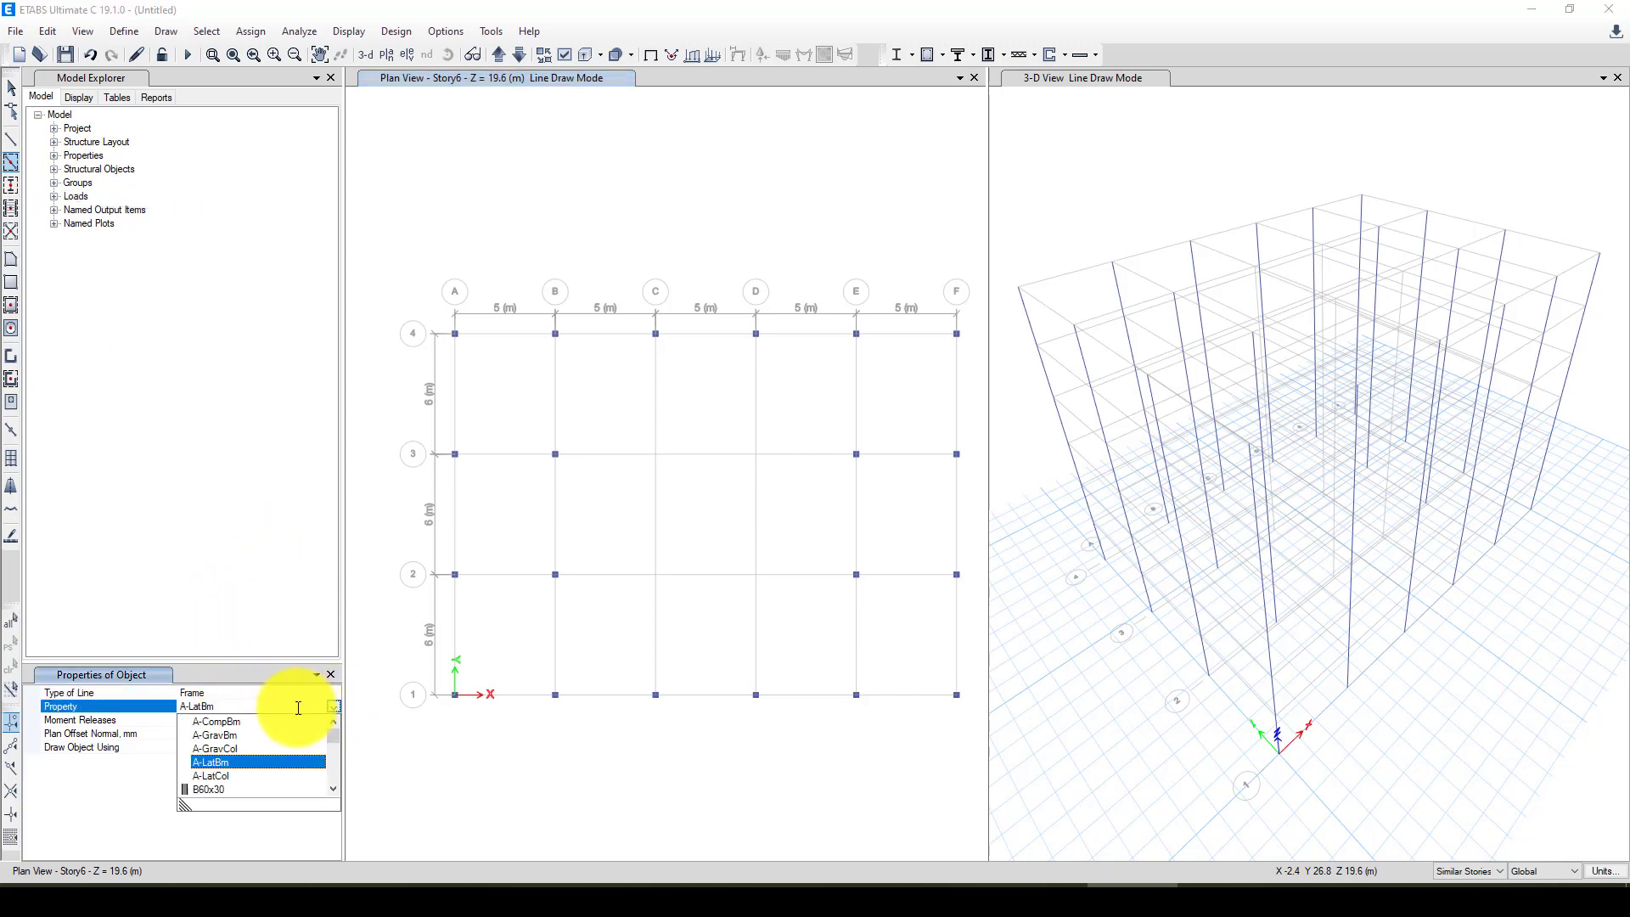
left_click(207, 788)
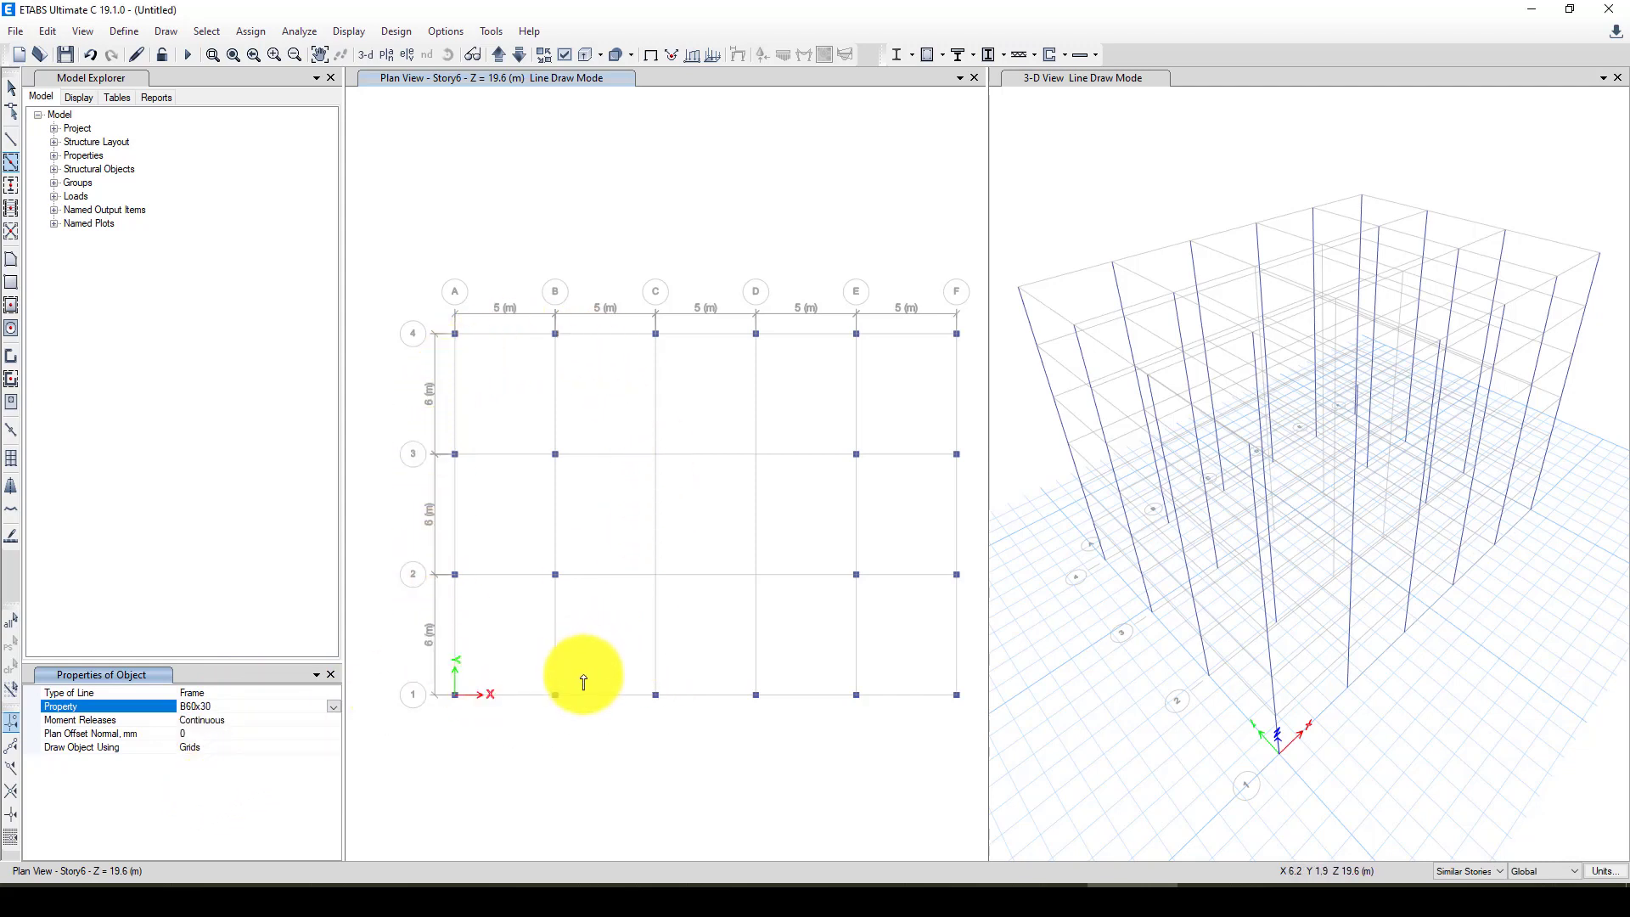
left_click(1476, 871)
left_click(1468, 851)
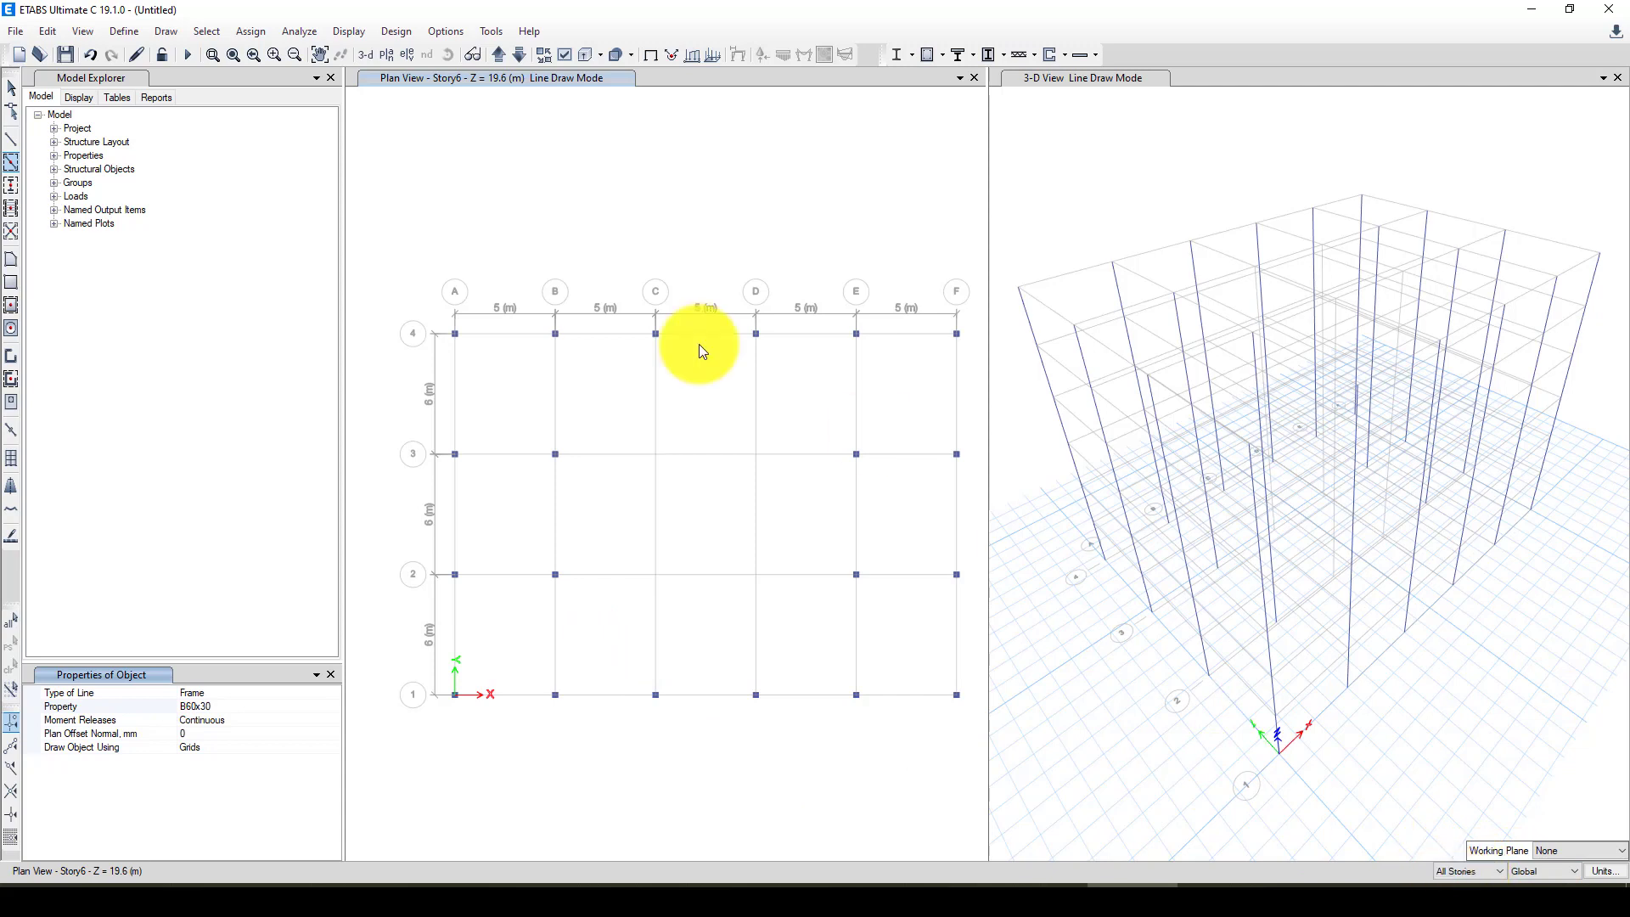
Step: Draw B60x30 beams along grids 4, A, 1 and F, plus grid 3 from C to D
mouse_move(395, 279)
left_mouse_down()
mouse_move(571, 334)
mouse_move(965, 355)
left_mouse_up()
mouse_move(408, 293)
left_mouse_down()
mouse_move(448, 419)
mouse_move(484, 735)
left_mouse_up()
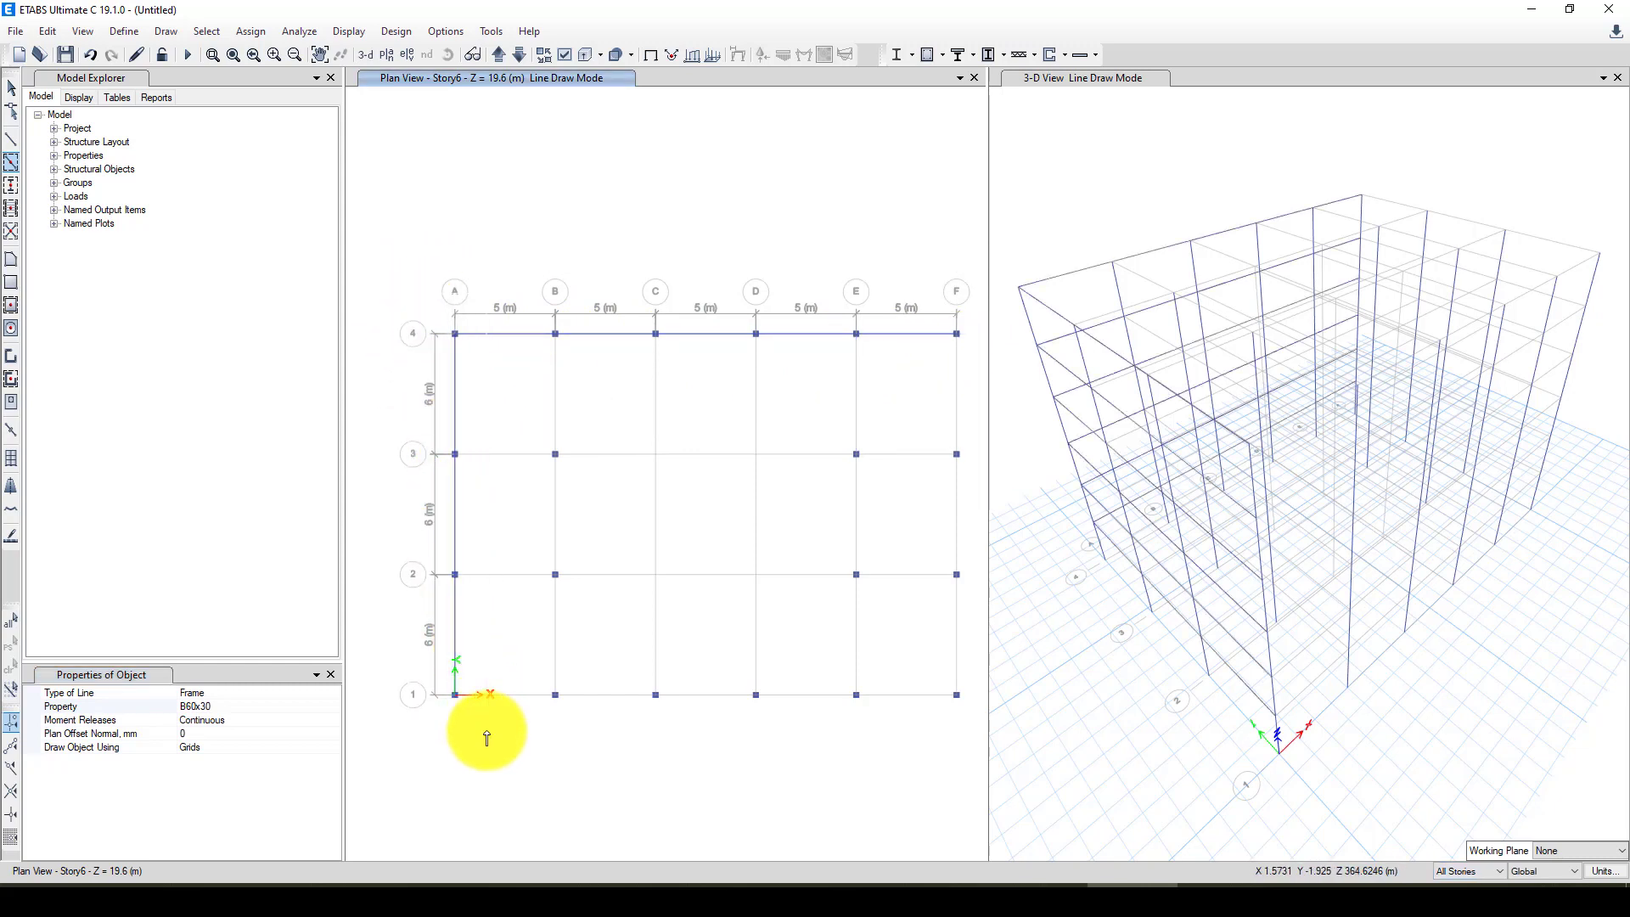
left_click_drag(409, 668, 976, 717)
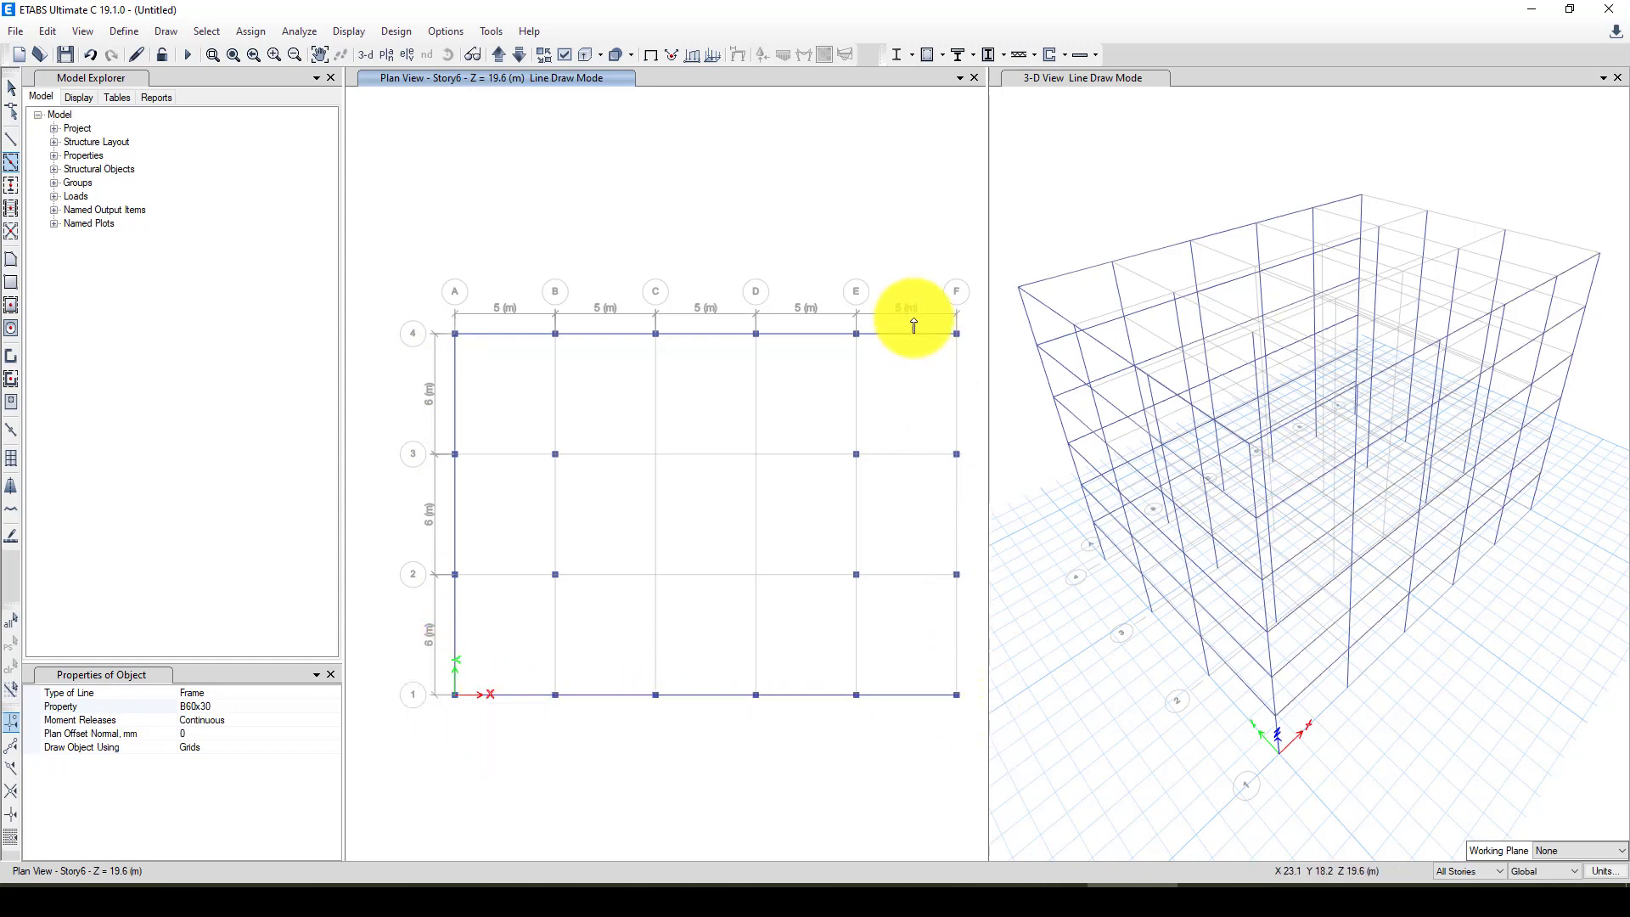
left_click_drag(908, 261, 962, 696)
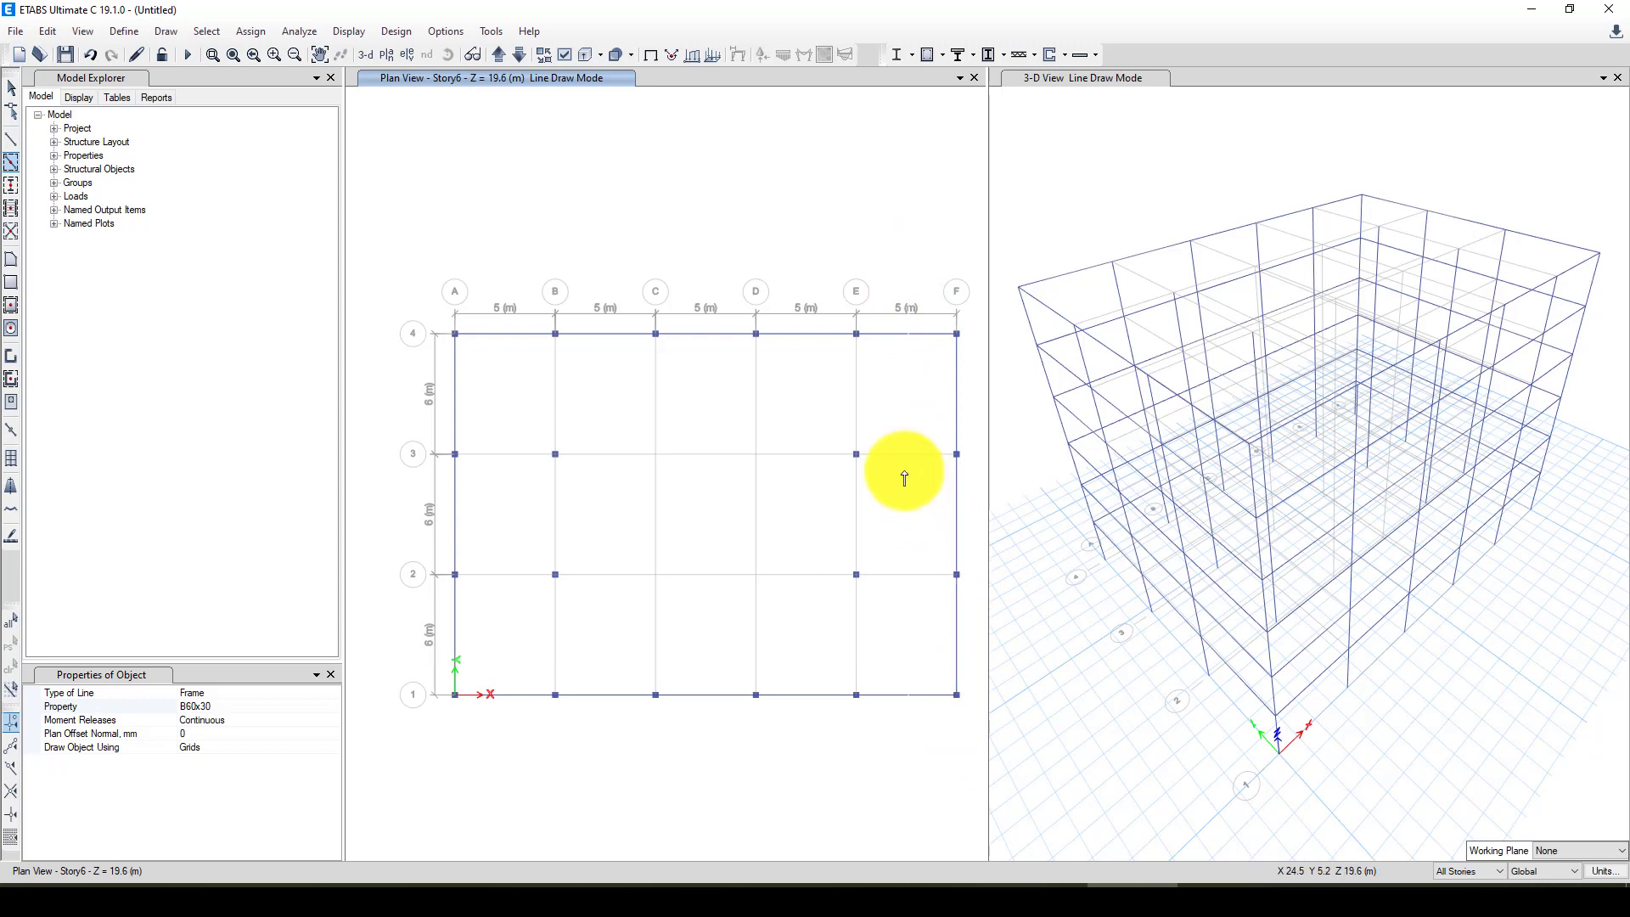
left_click(700, 455)
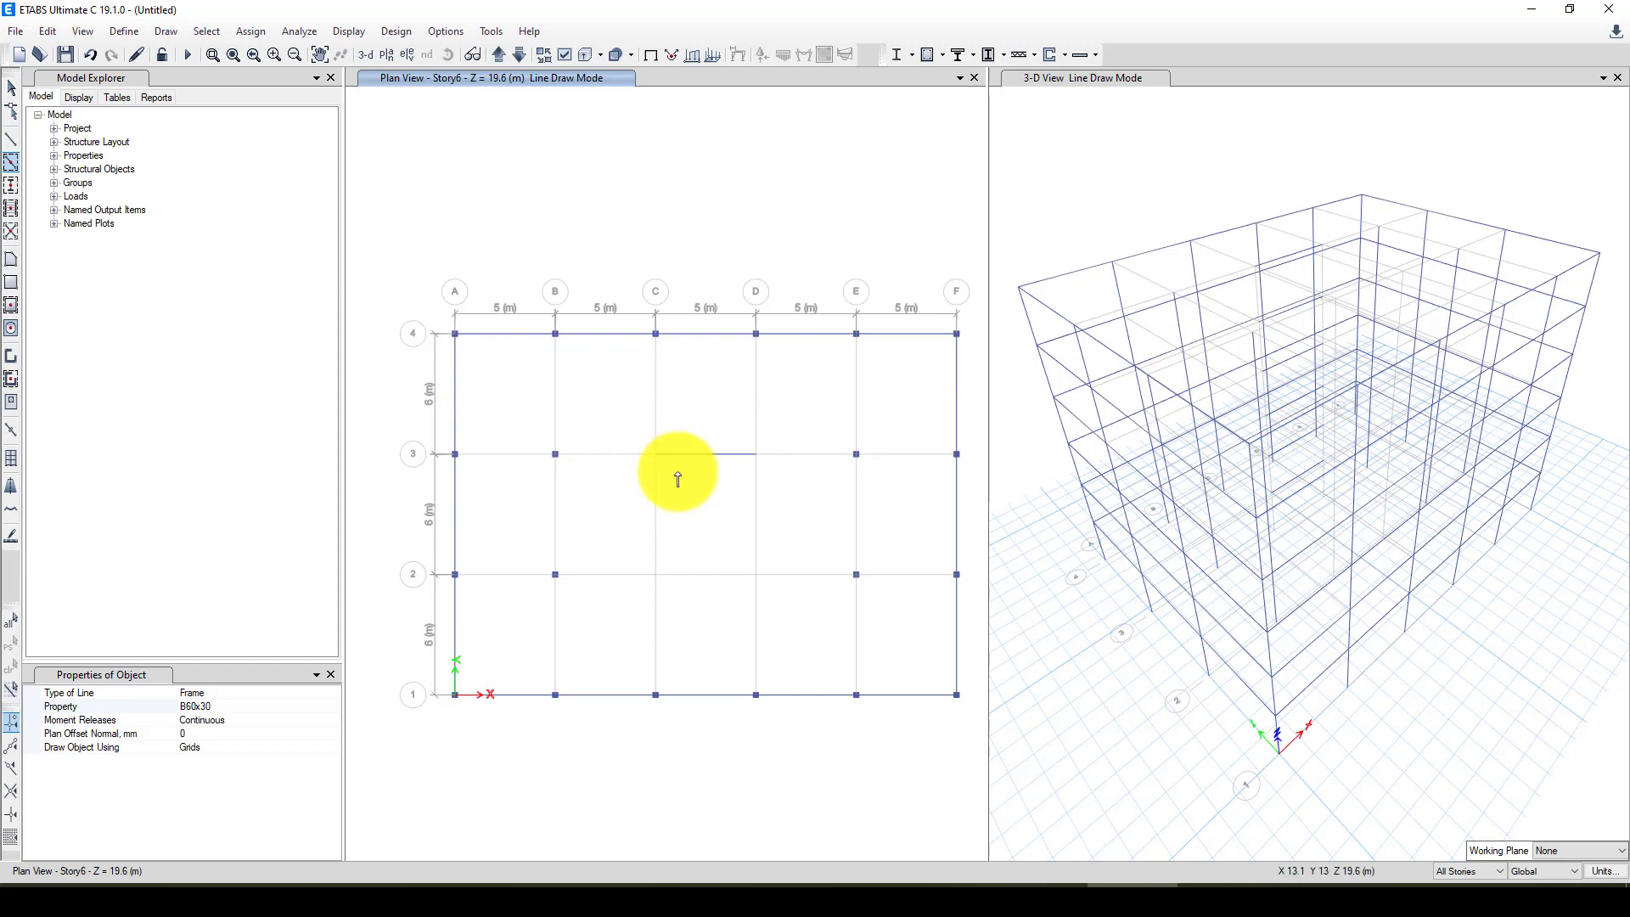
left_click(11, 88)
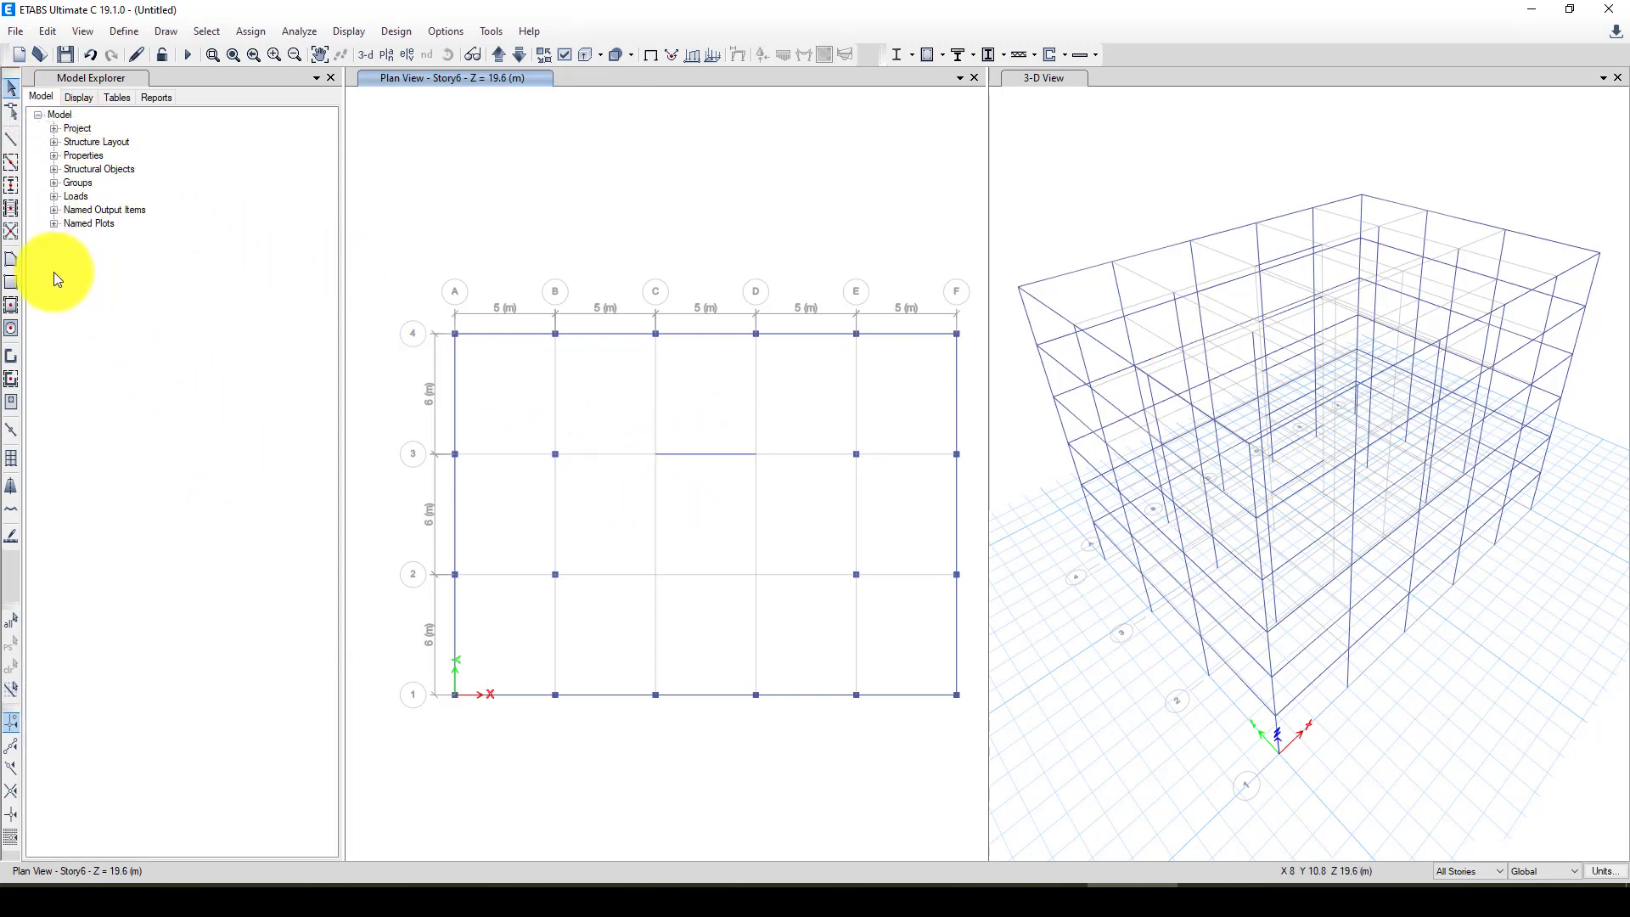
Step: Quick-draw W30 walls along grid C (2–3), grid 2 (C–D) and grid D (2–3)
left_click(12, 378)
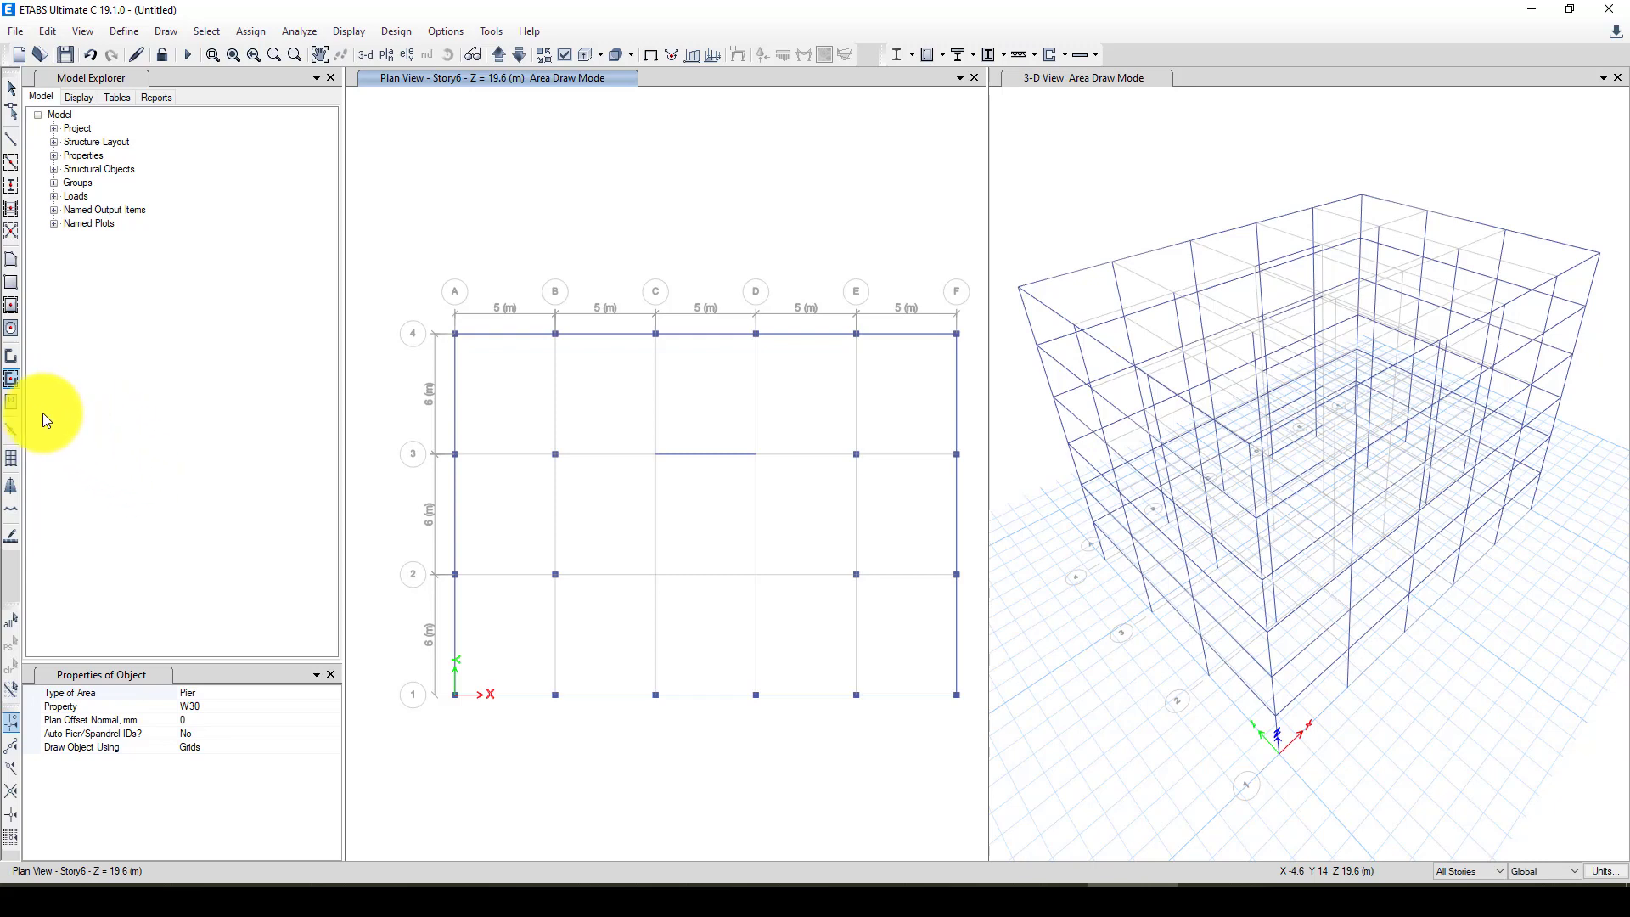
left_click(13, 379)
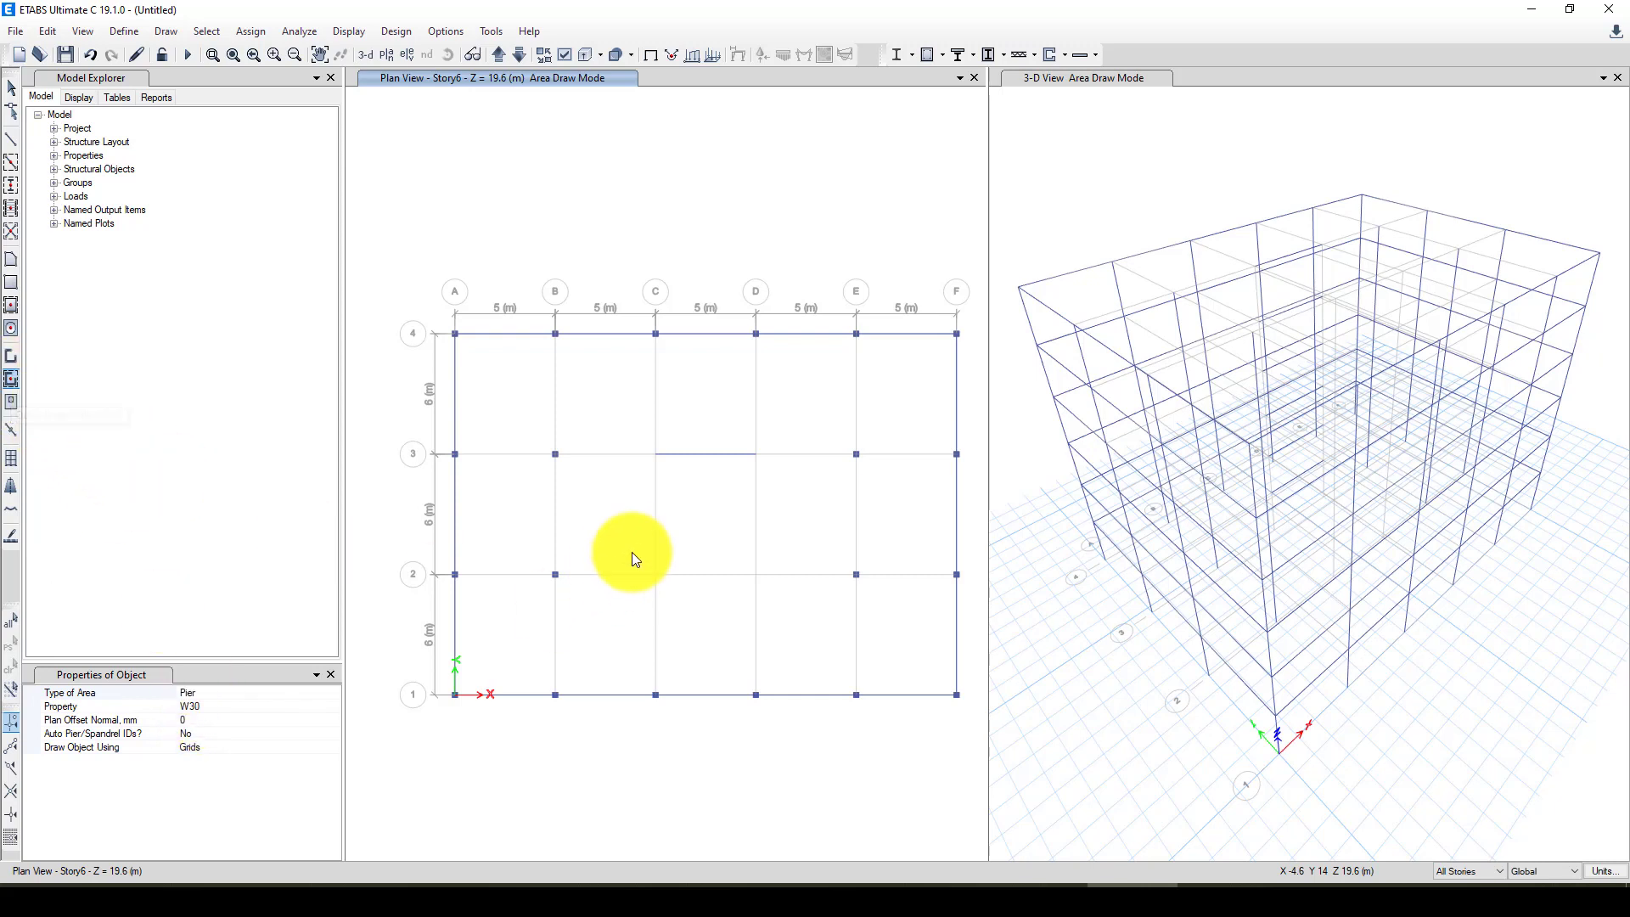
left_click(654, 516)
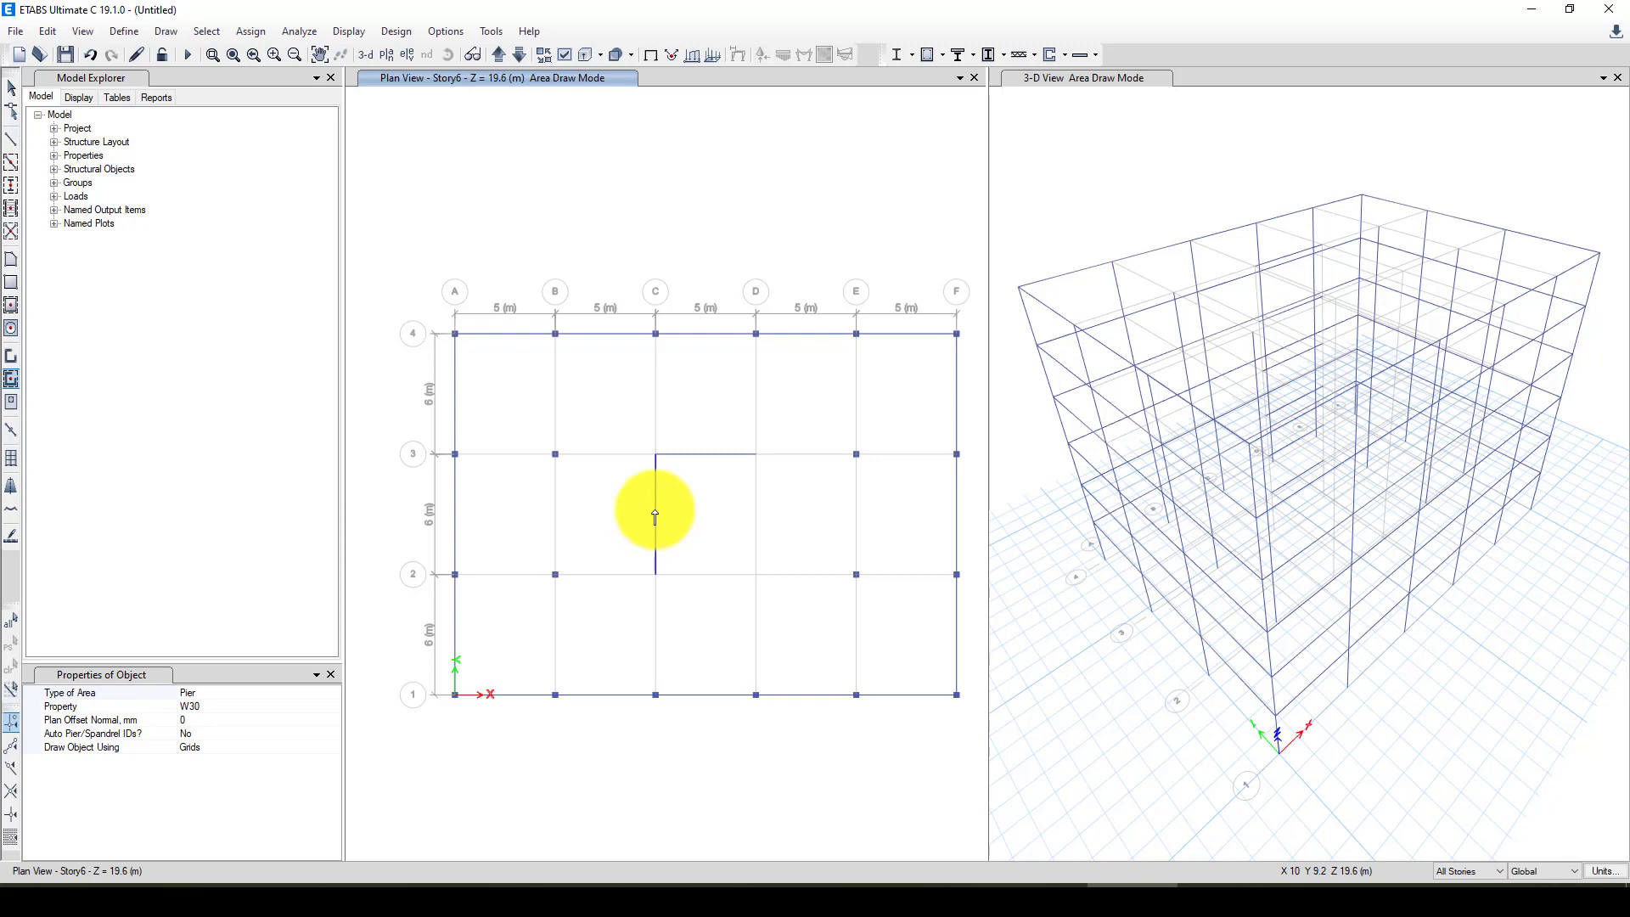
left_click(701, 581)
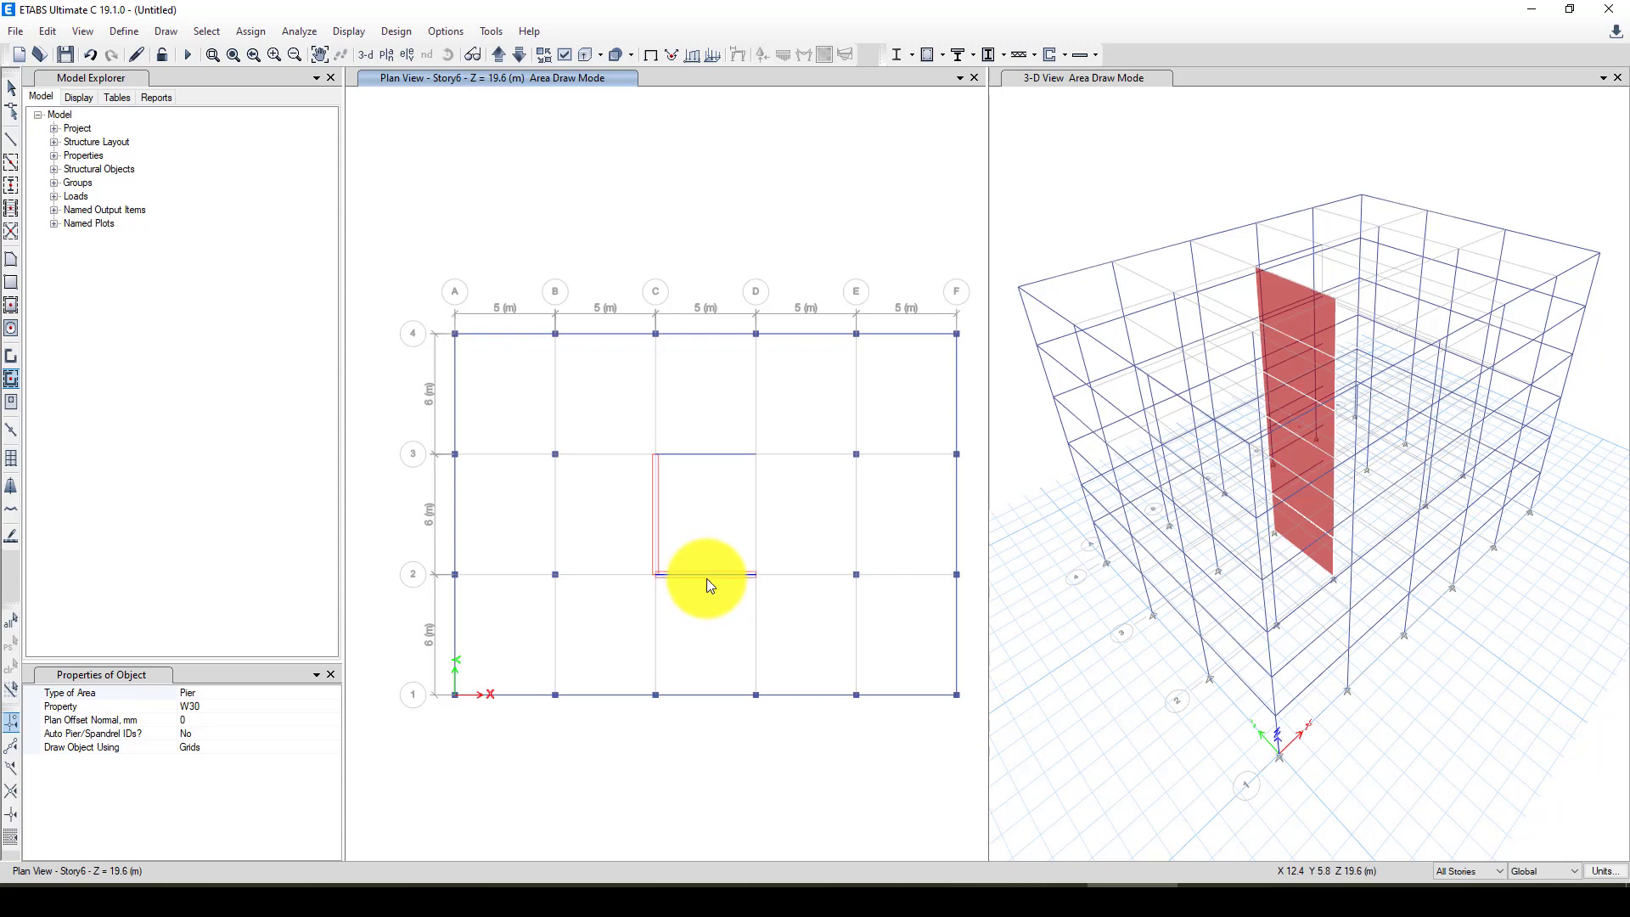
left_click(756, 513)
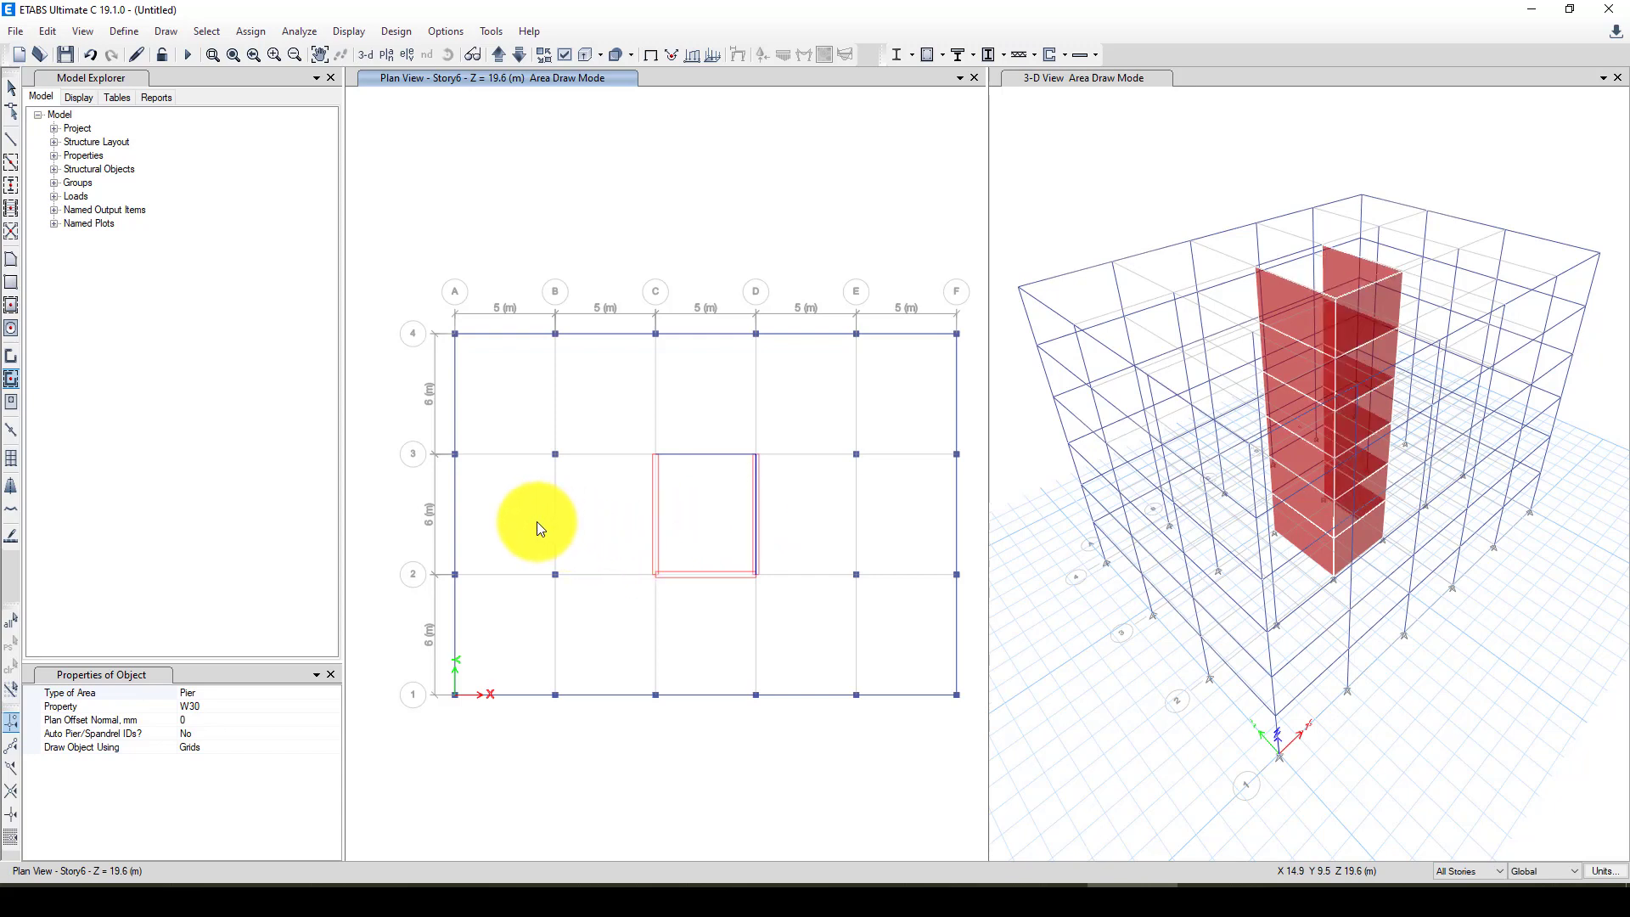
left_click(10, 89)
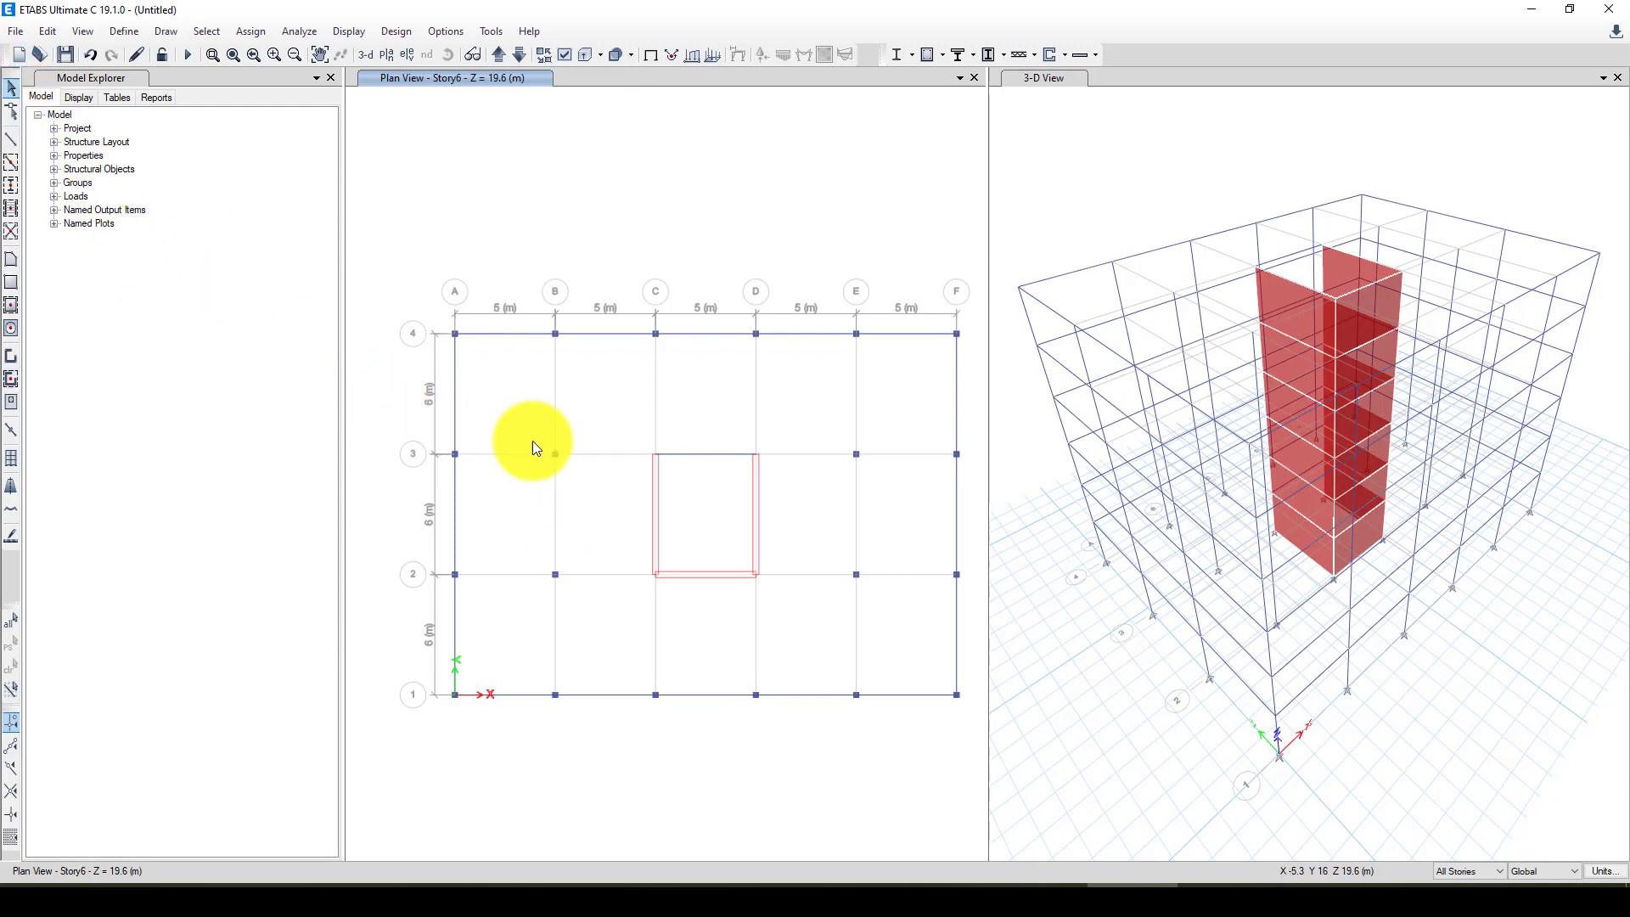
Step: Replicate the grid C core wall linearly with dx 2.5 m, dy 0, one copy
left_click(655, 505)
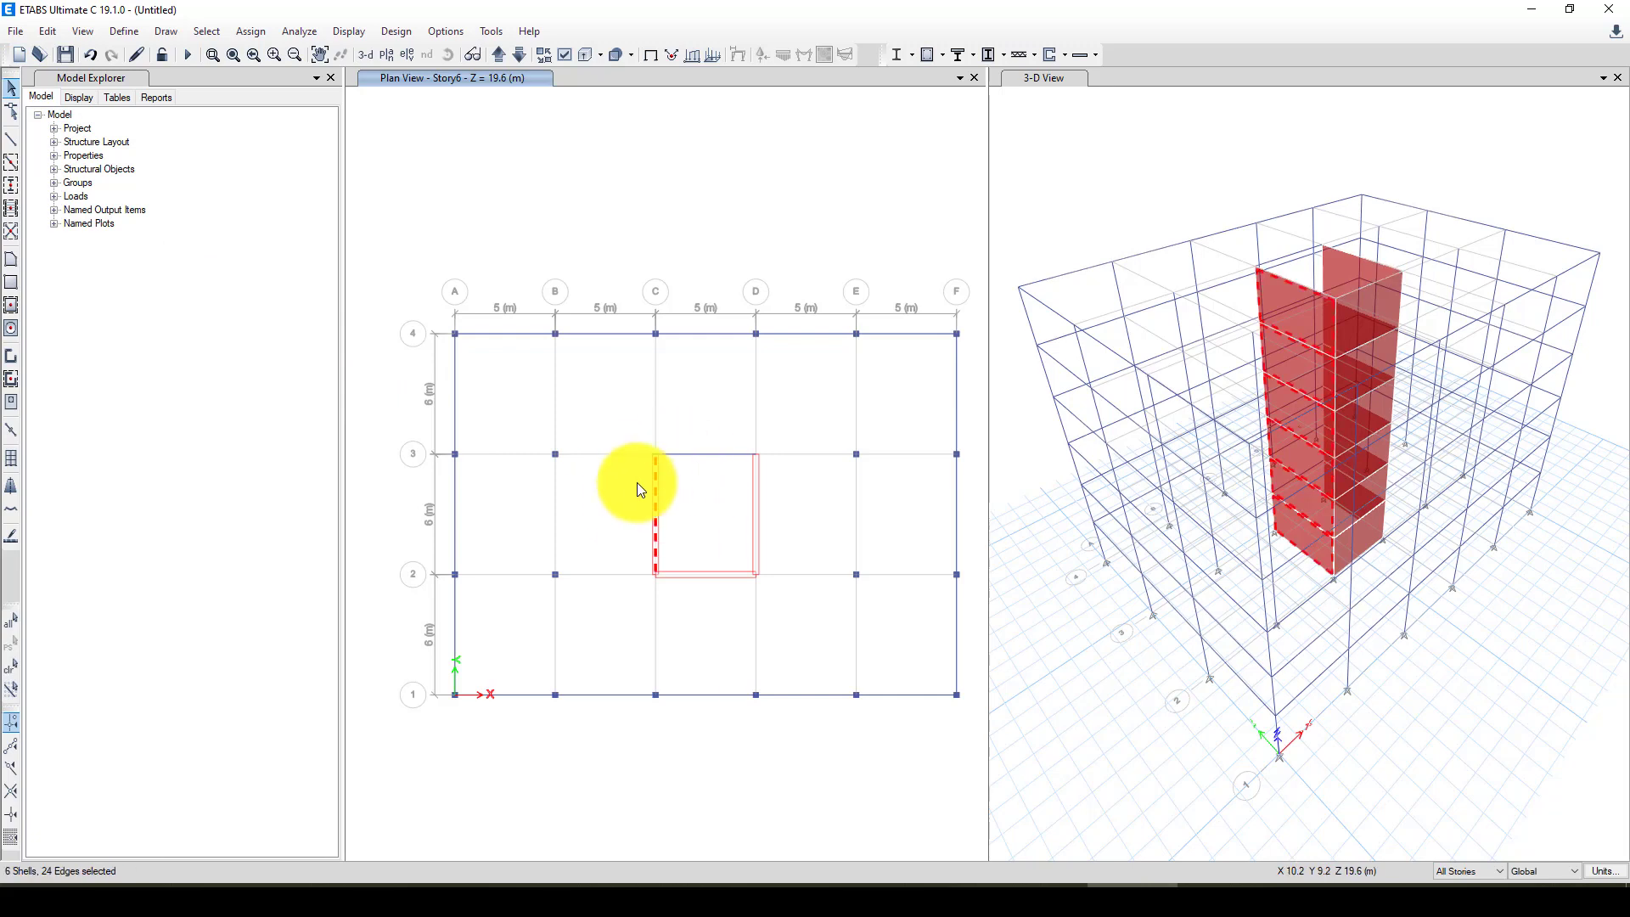
left_click(46, 34)
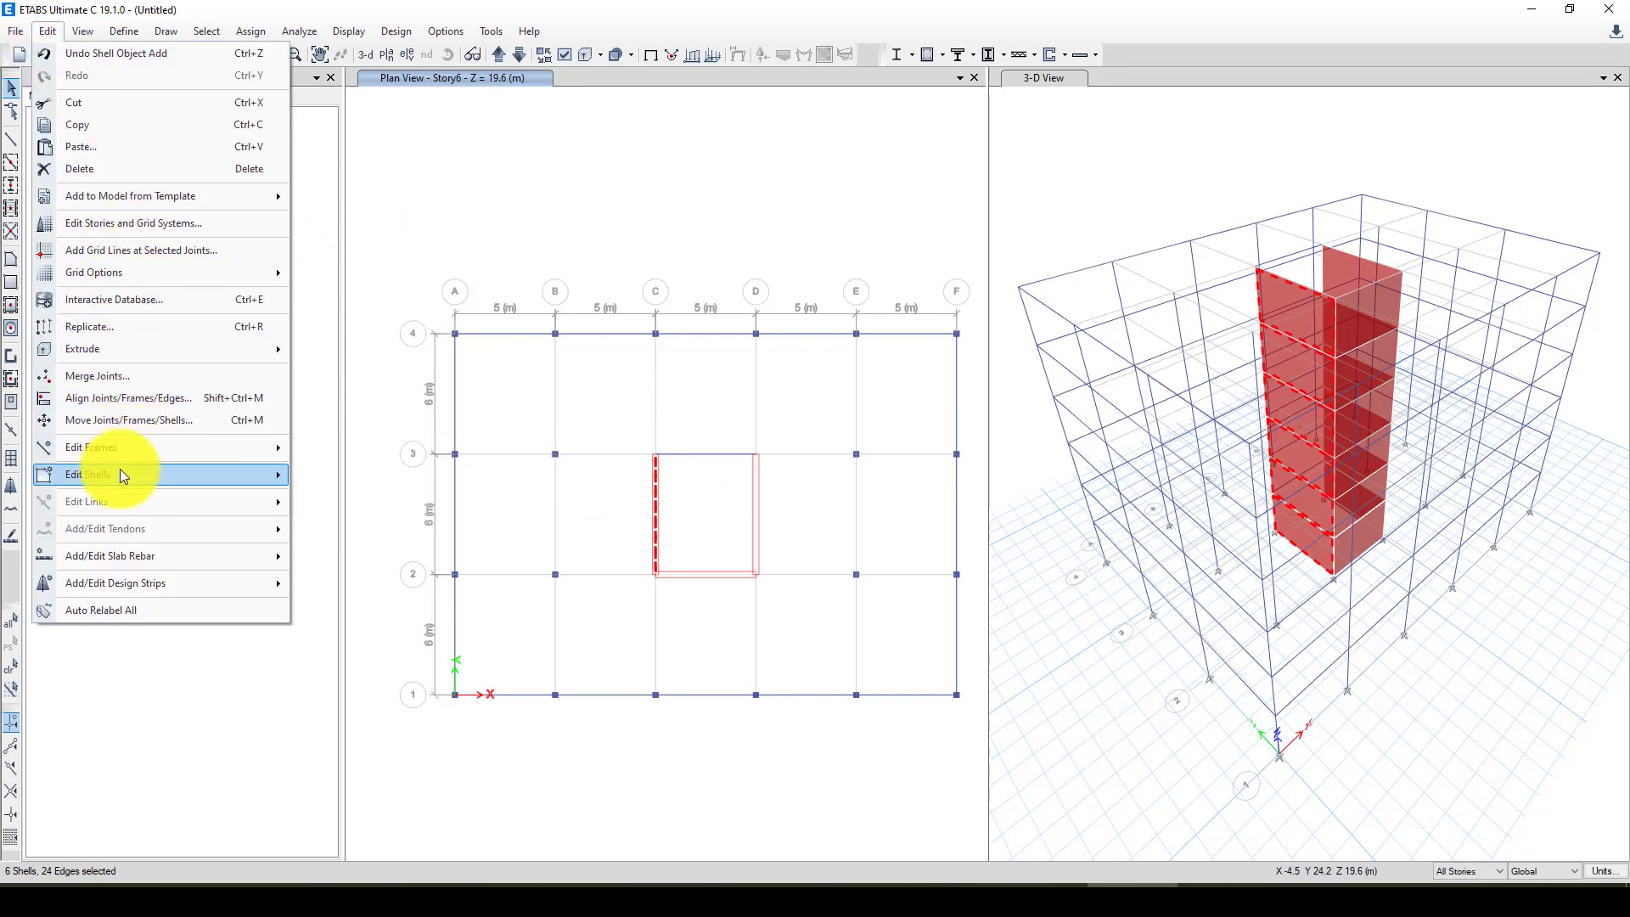
left_click(97, 326)
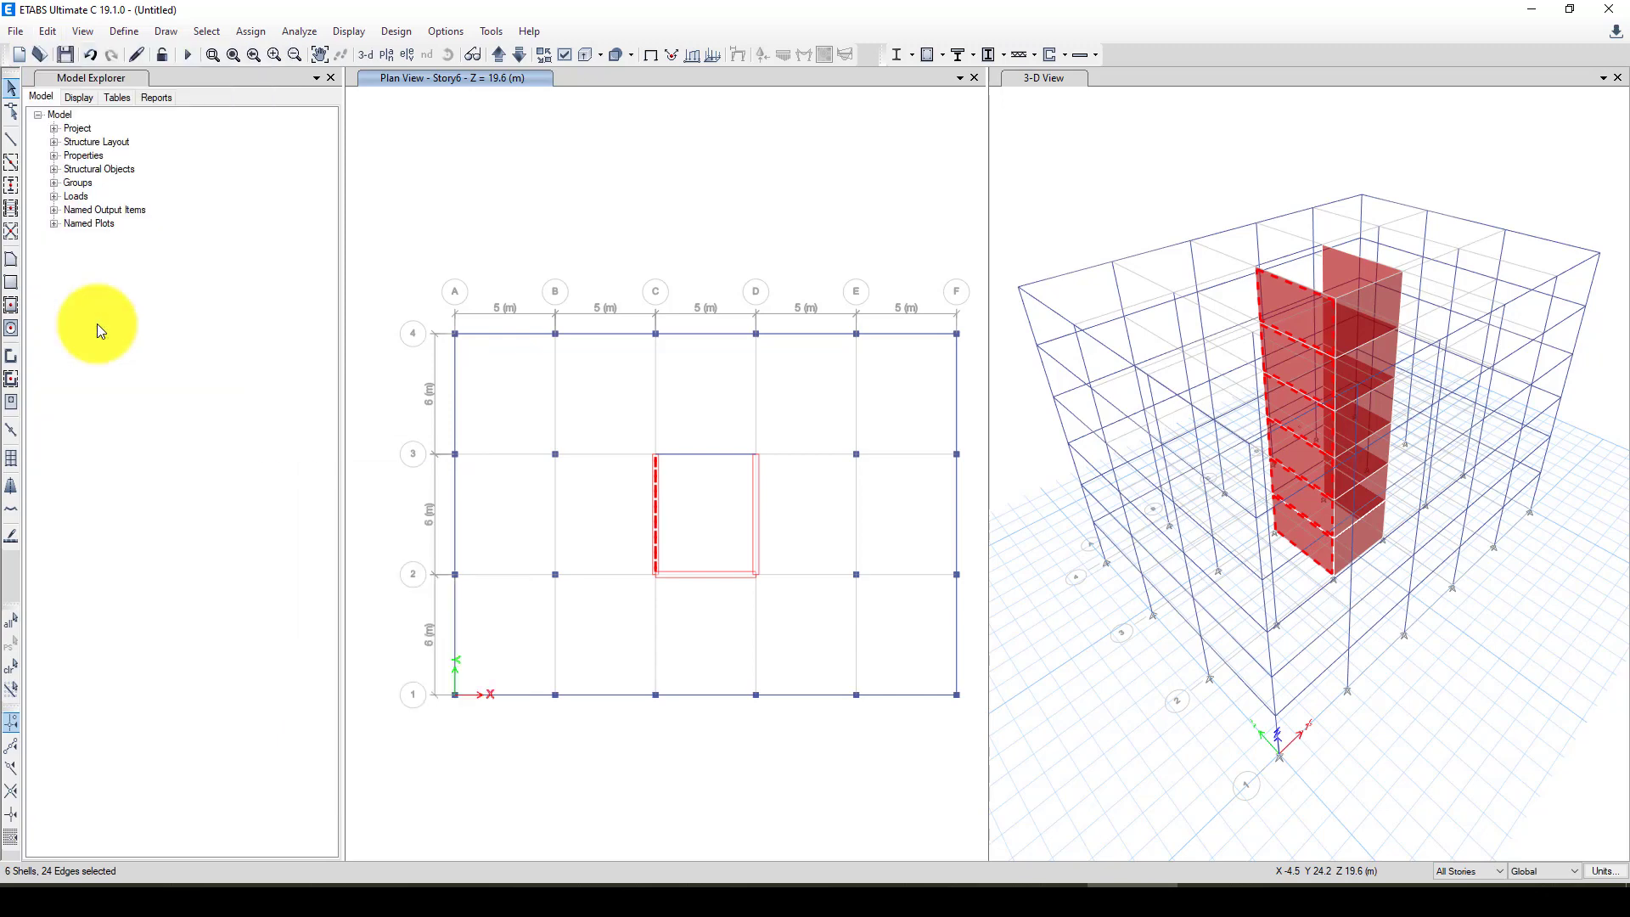
left_click_drag(813, 270, 374, 191)
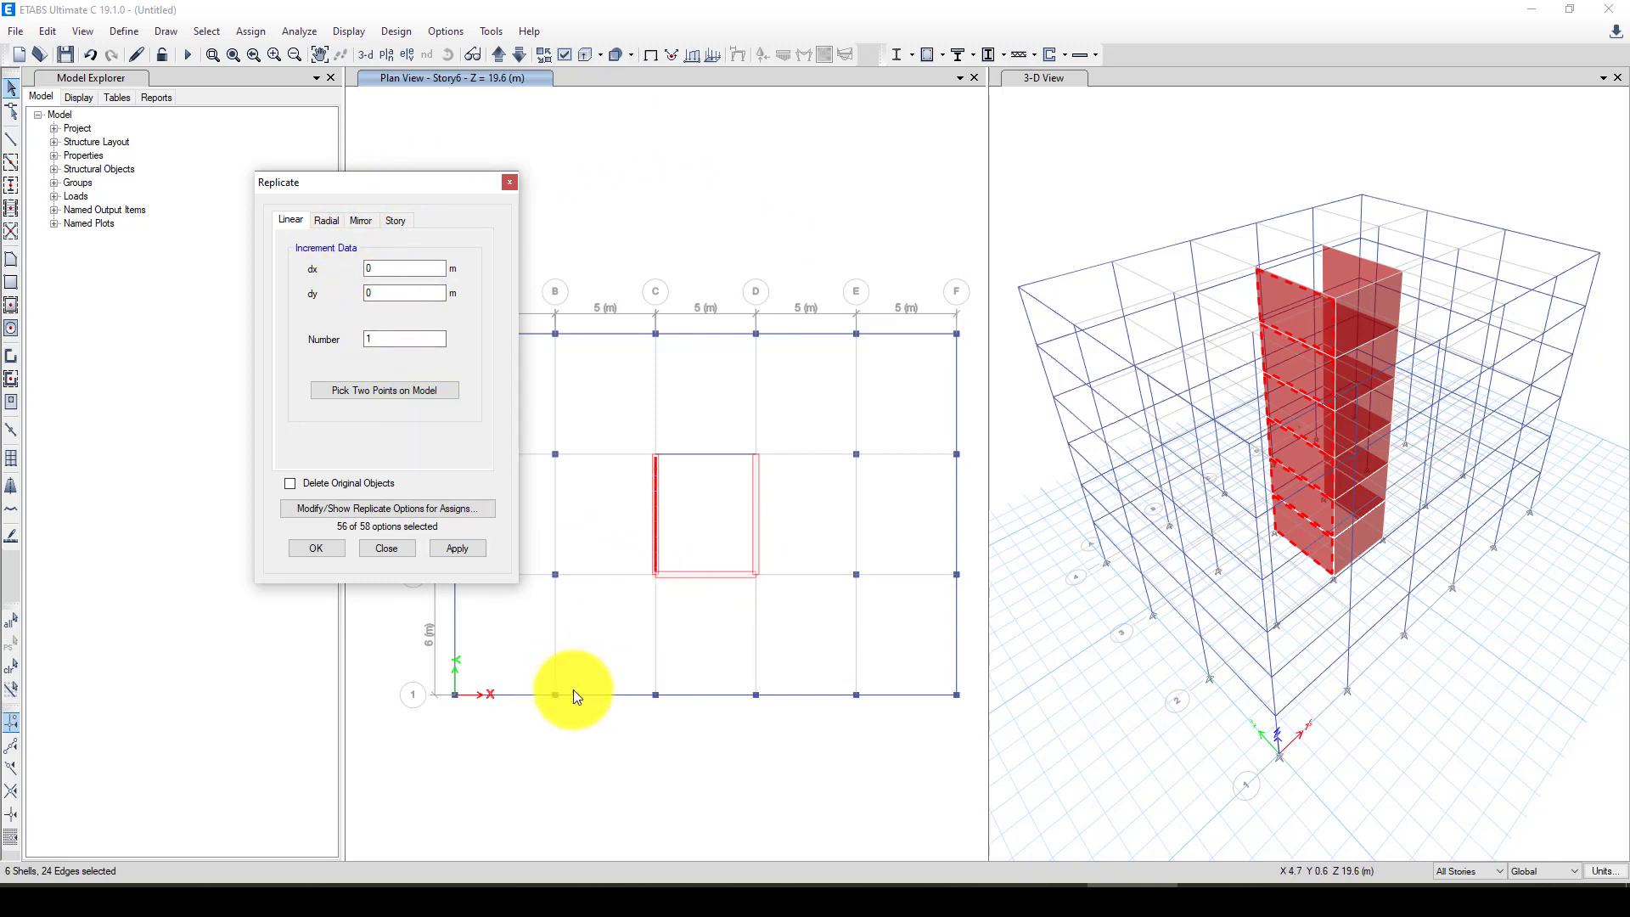
double_click(374, 268)
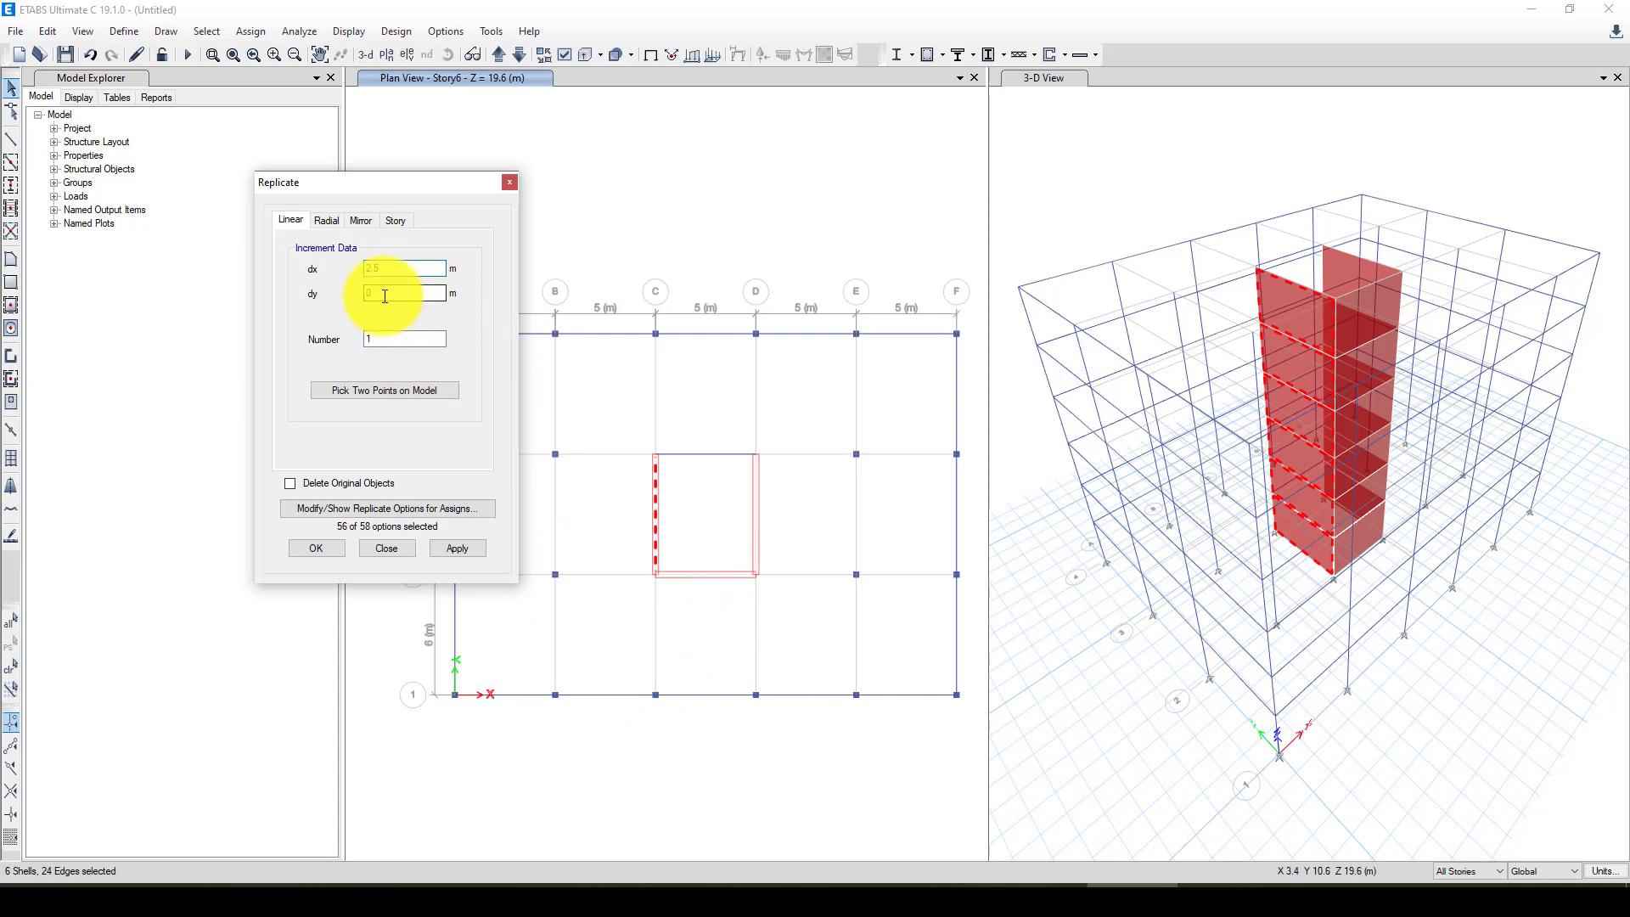
left_click(448, 547)
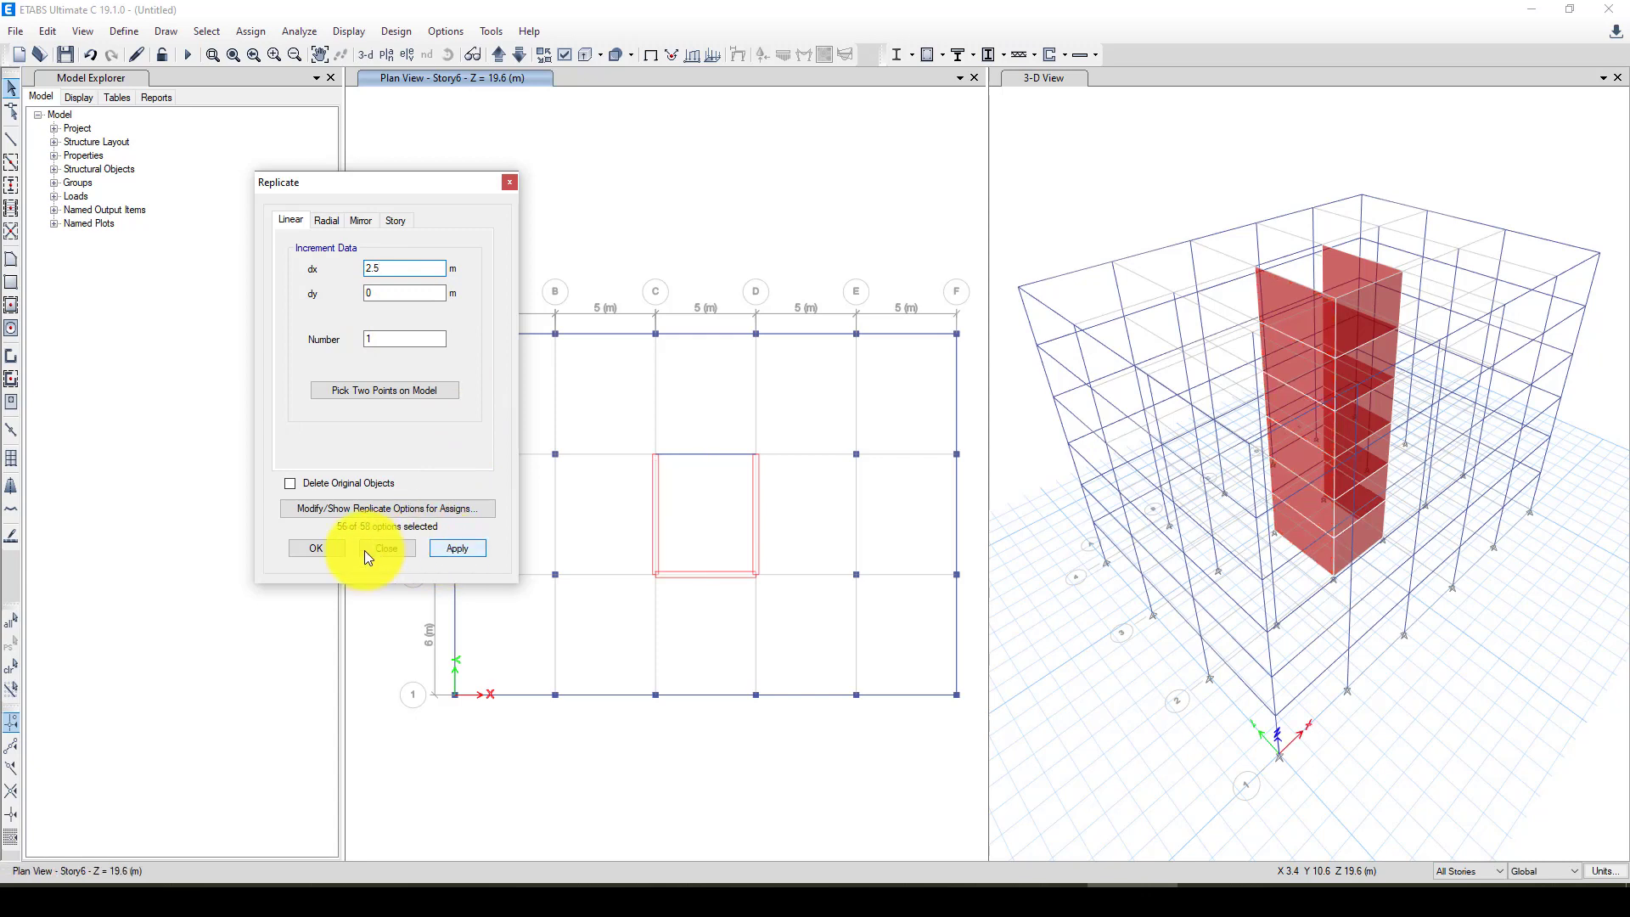
left_click(317, 548)
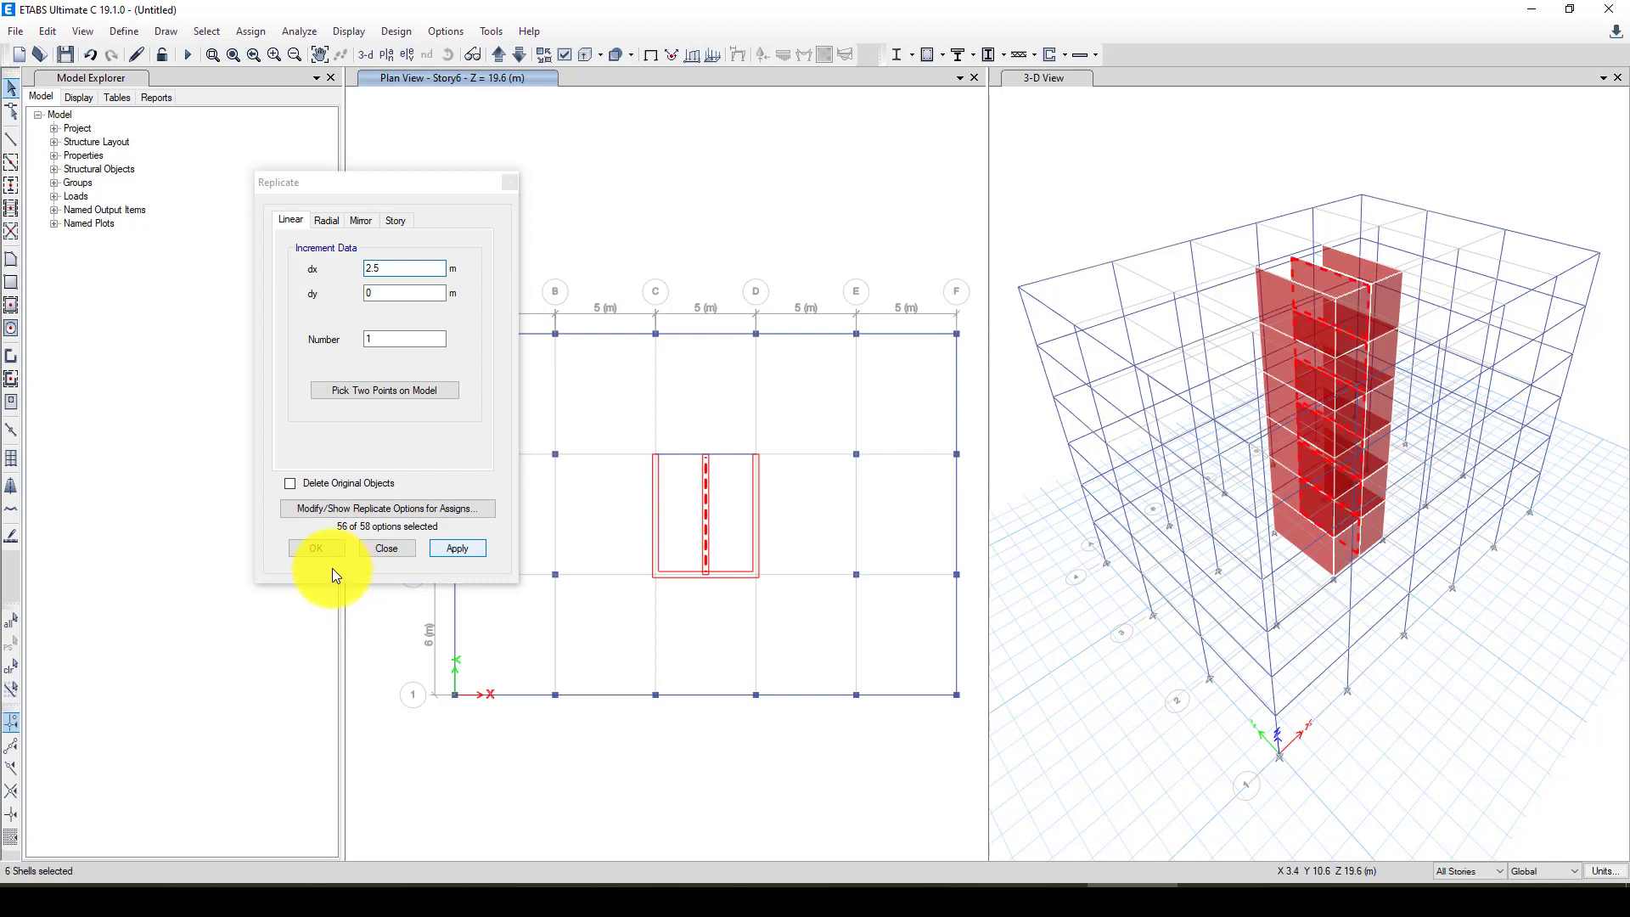
left_click(480, 199)
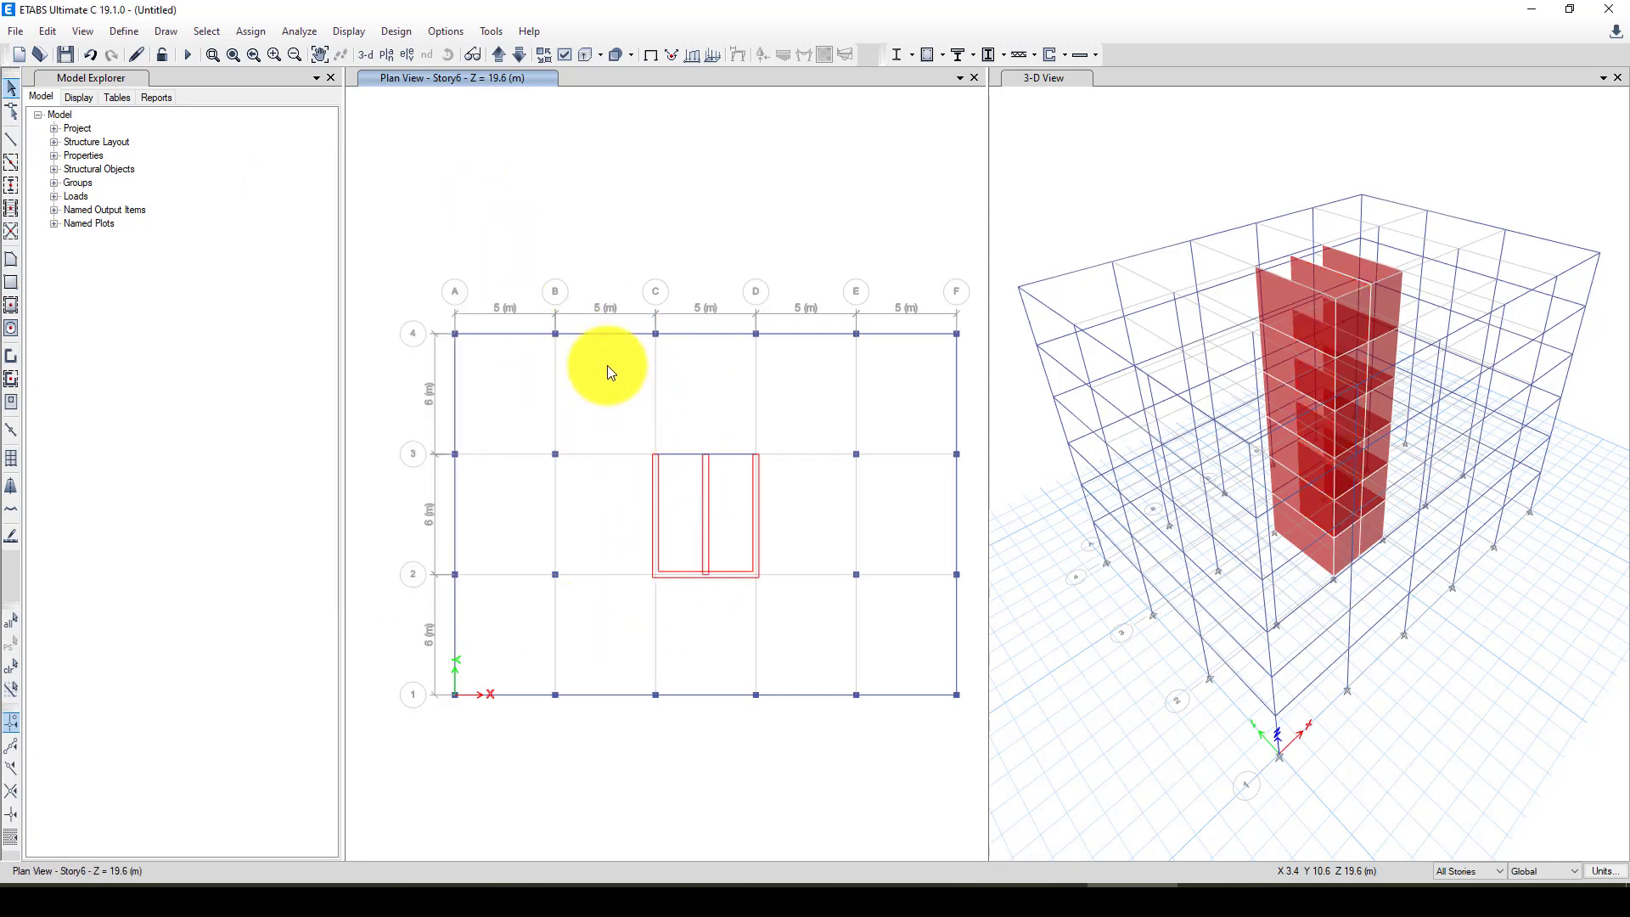
Step: Set up floor-area drawing with S20 as the slab property
left_click(536, 284)
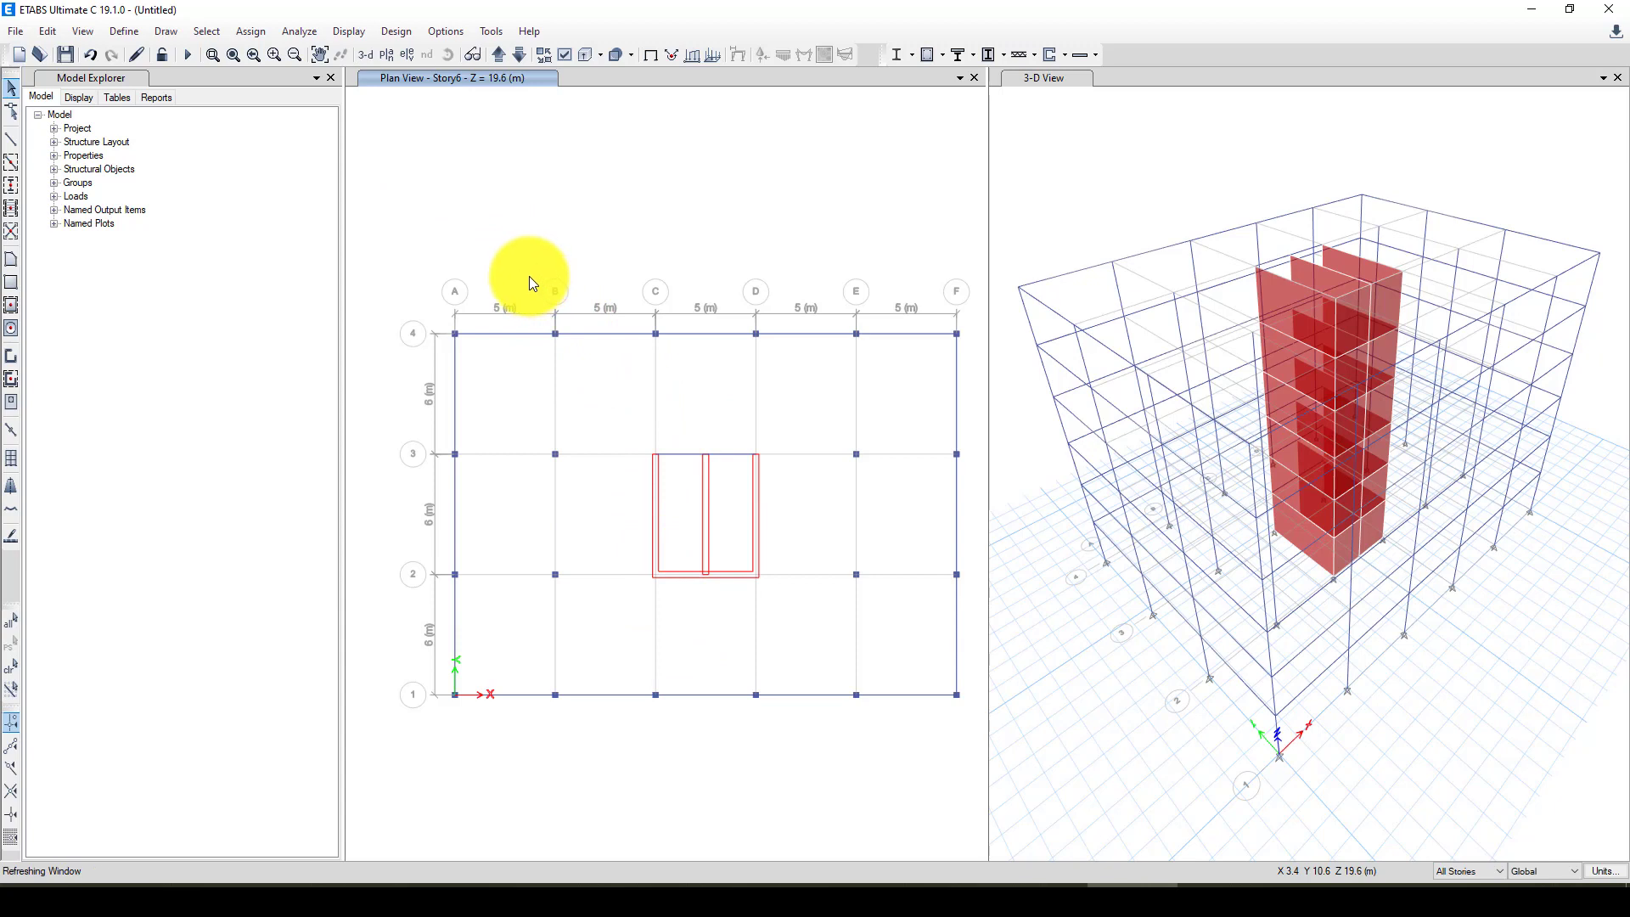
left_click(39, 100)
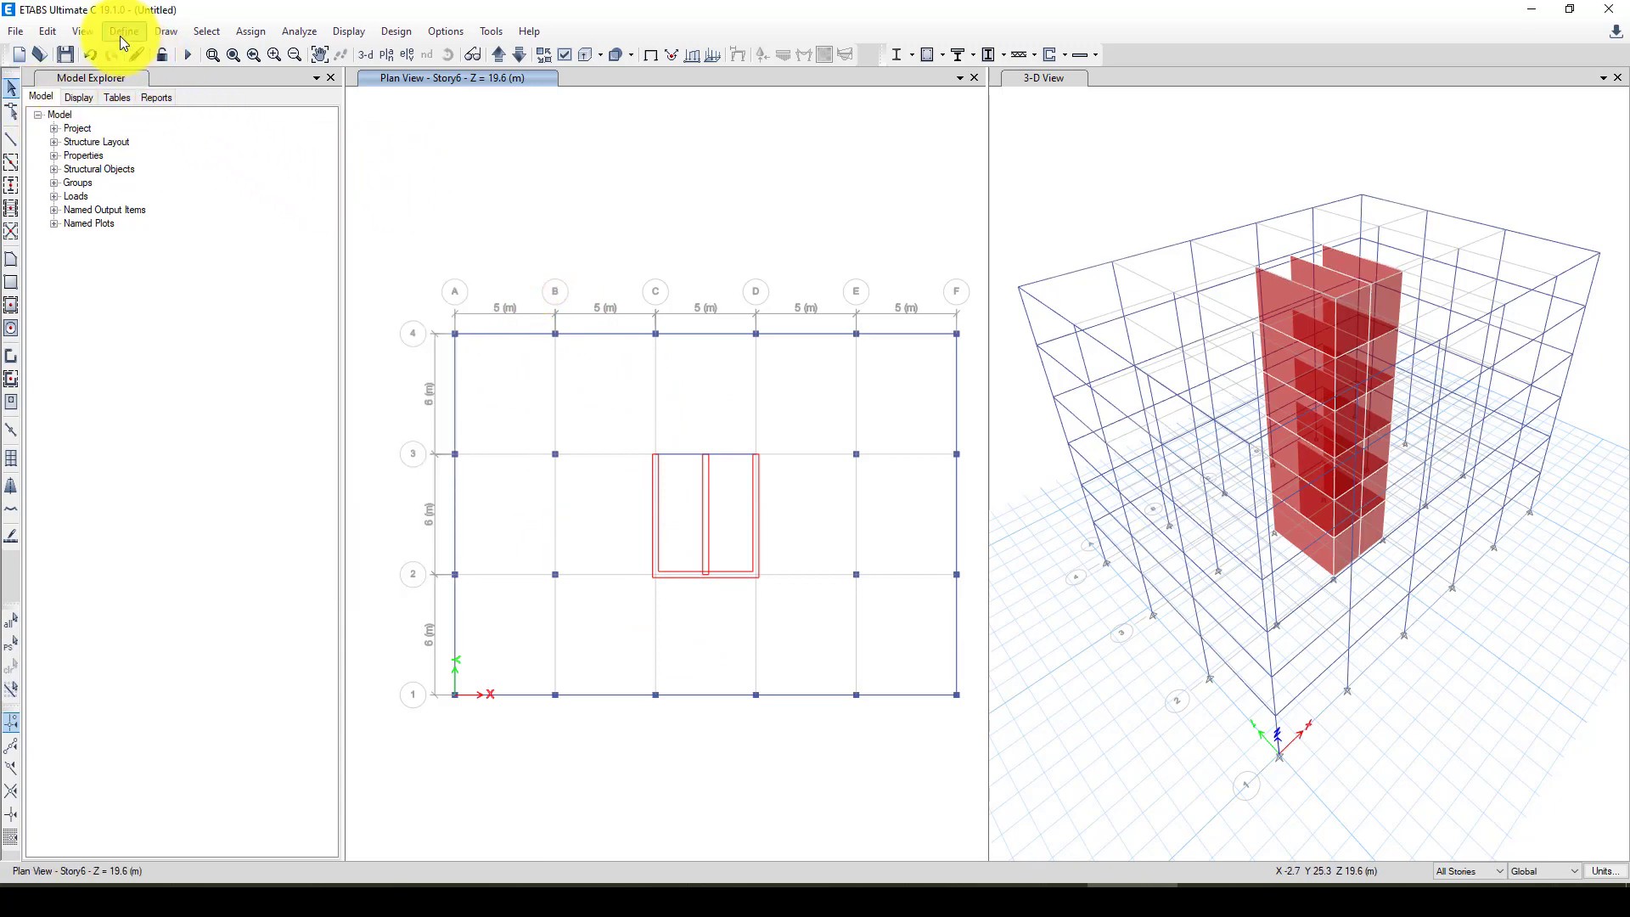
left_click(12, 261)
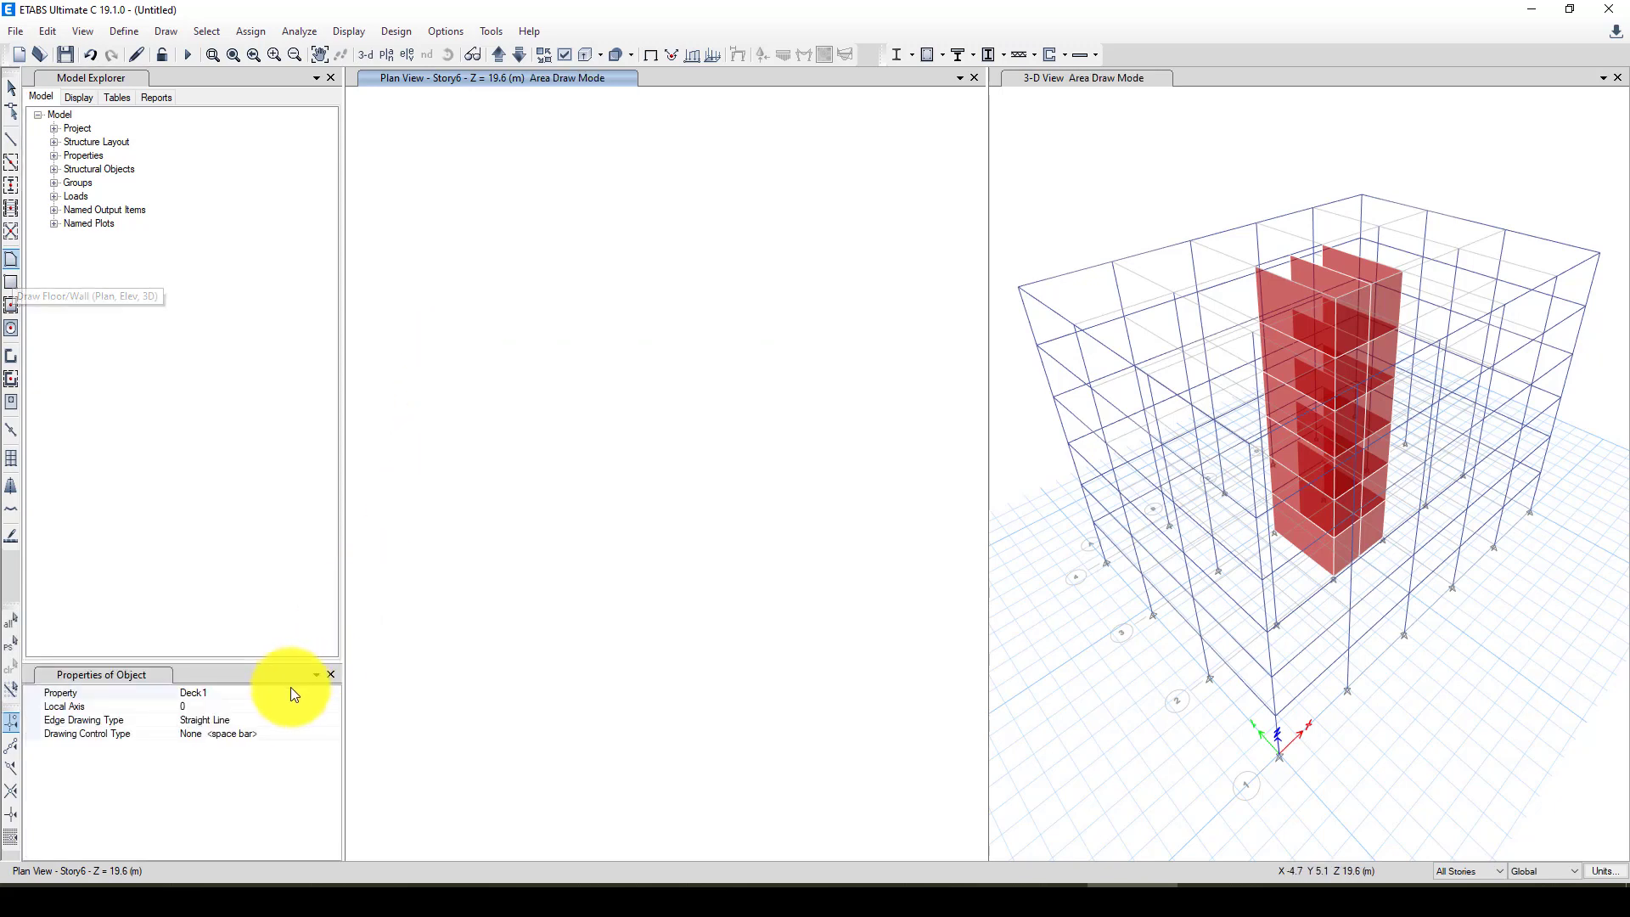
left_click(292, 692)
left_click(333, 693)
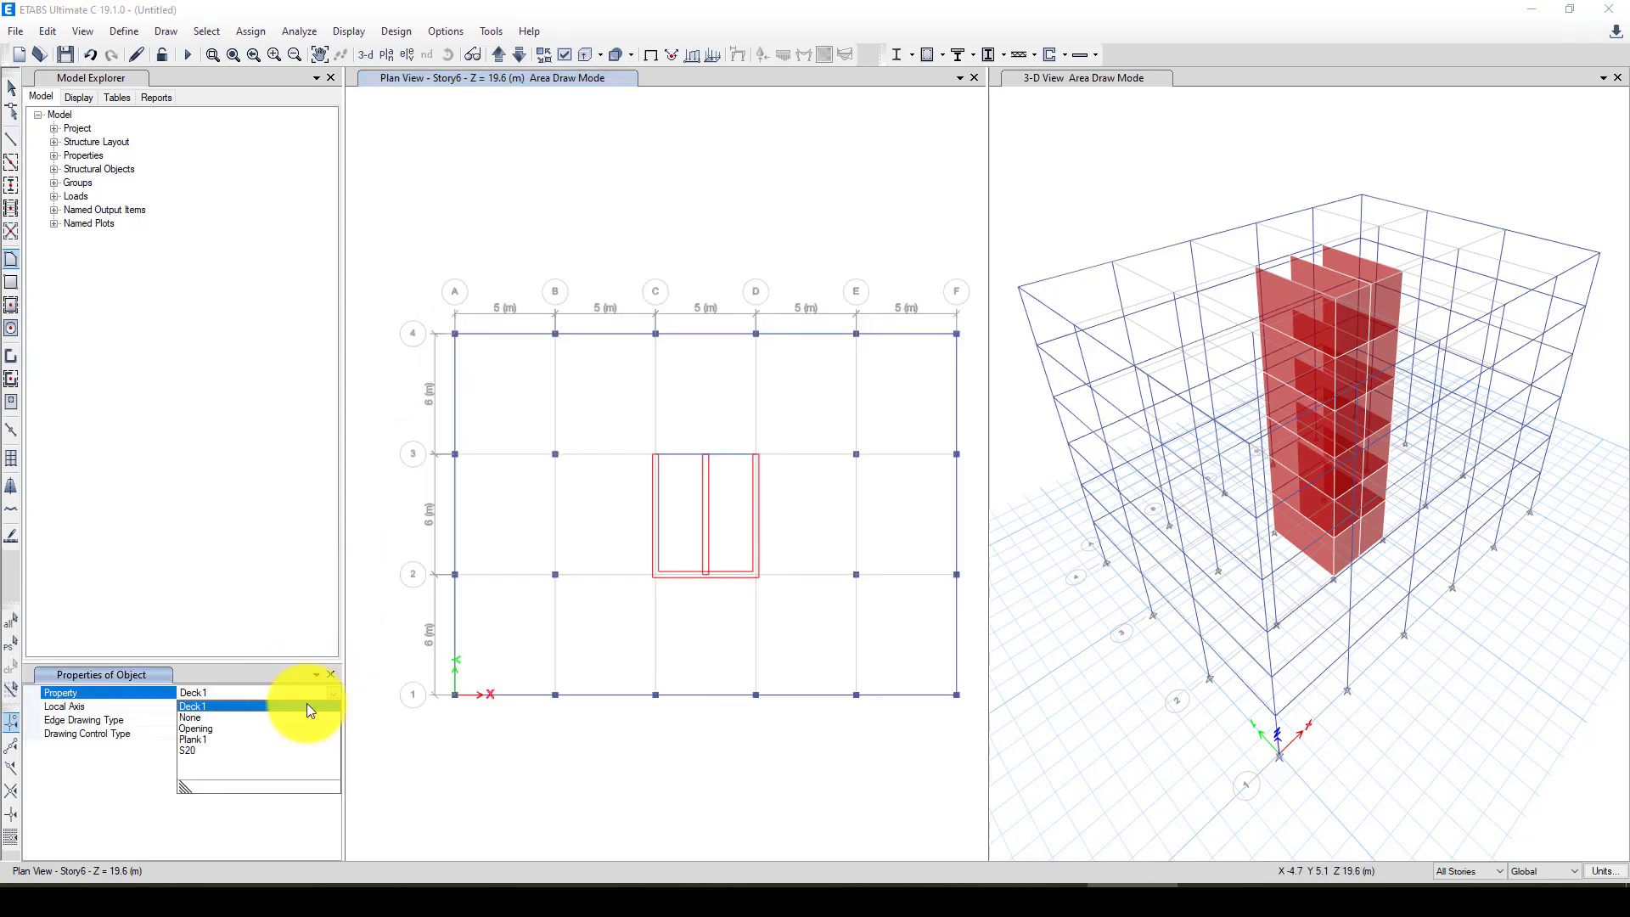
left_click(195, 748)
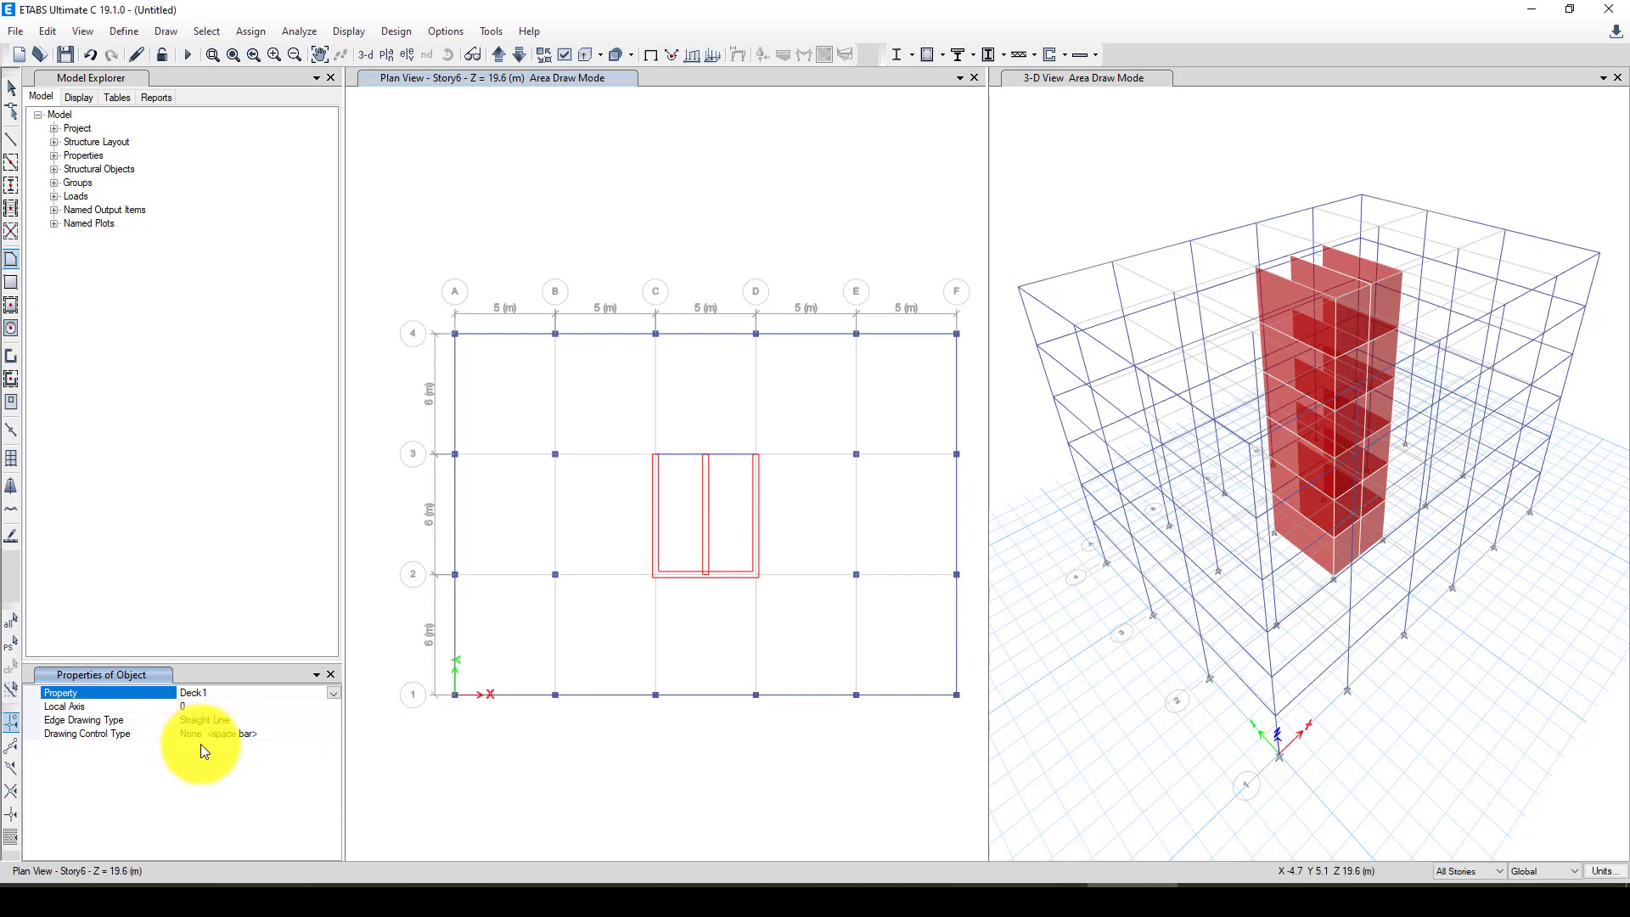
Step: Outline the slab through corners A-4, F-4, F-1, A-1 and back to A-4
left_click(455, 335)
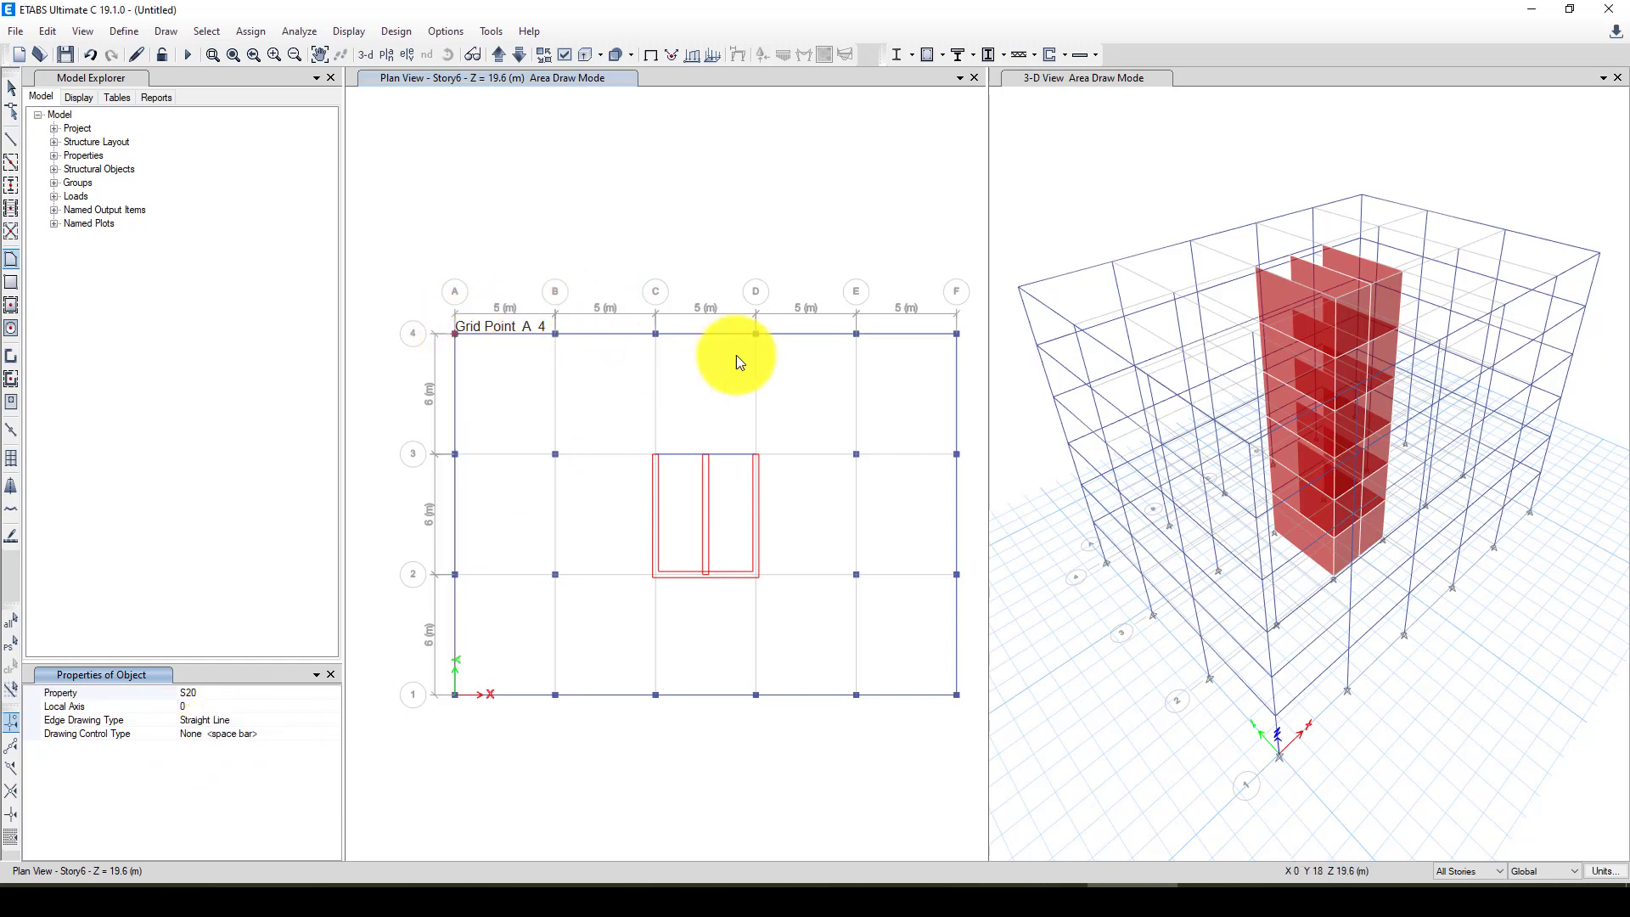
left_click(956, 334)
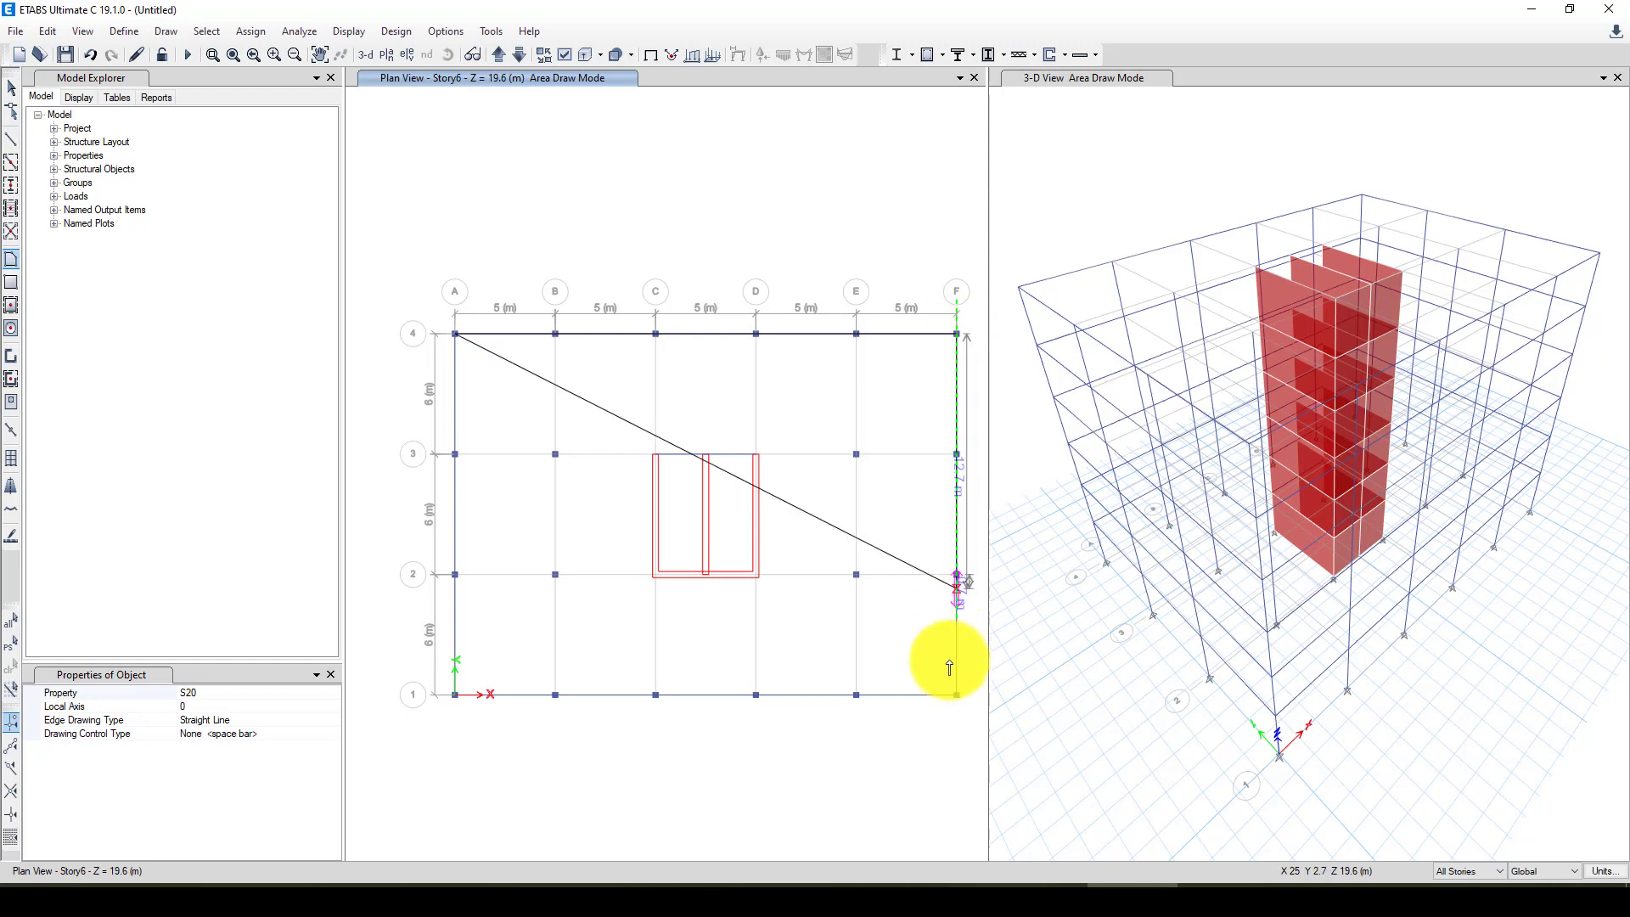
left_click(956, 695)
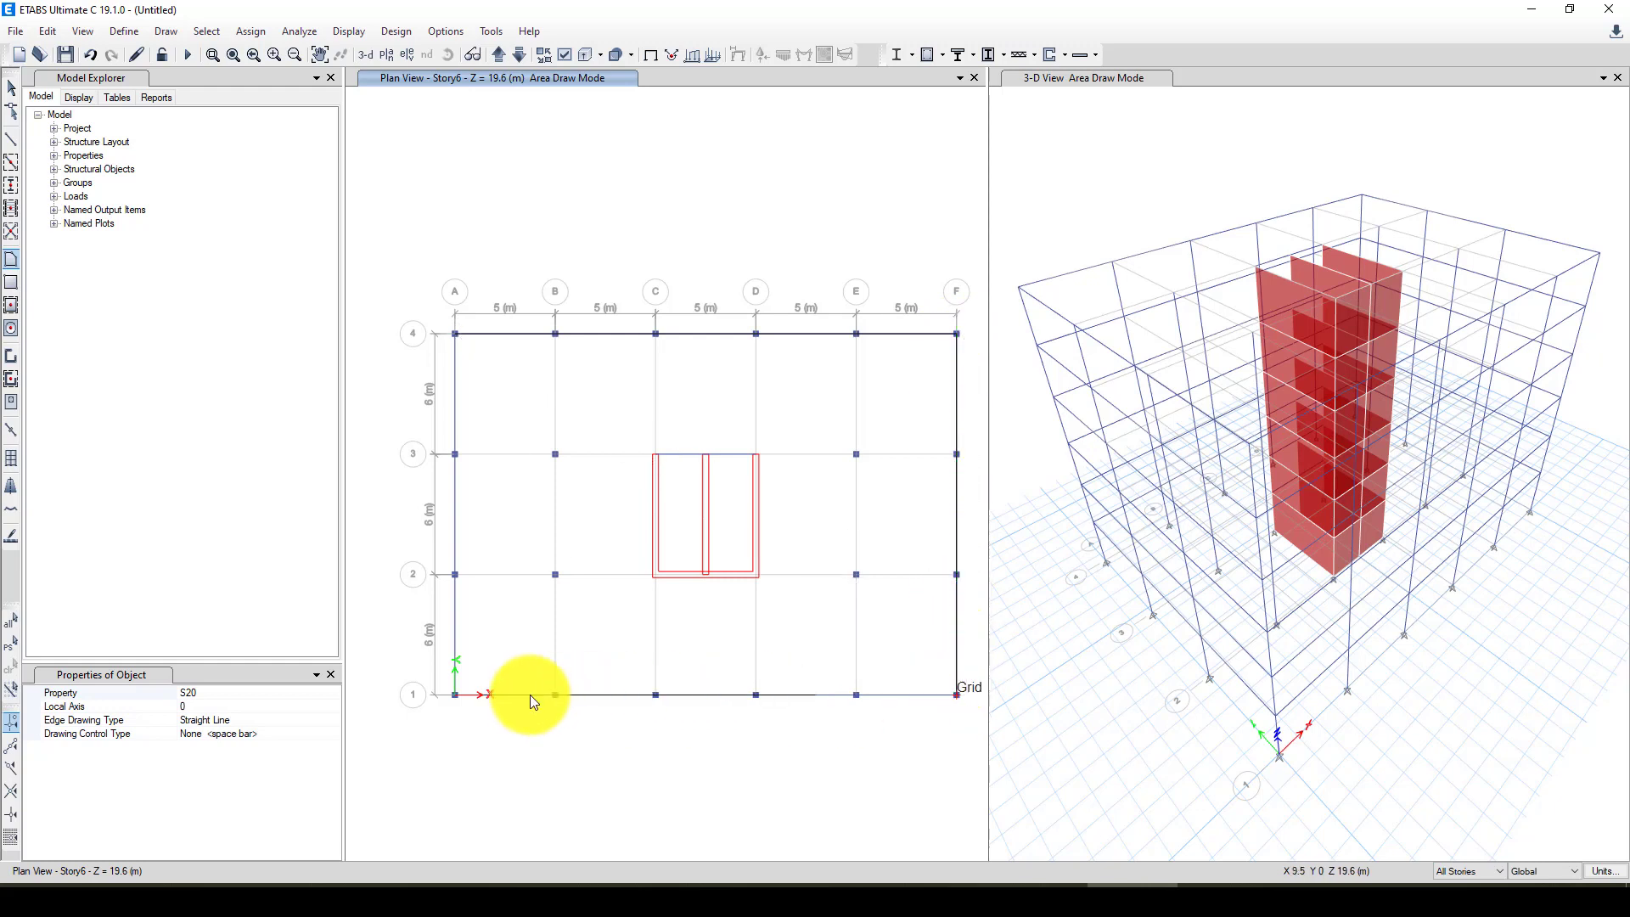
left_click(460, 696)
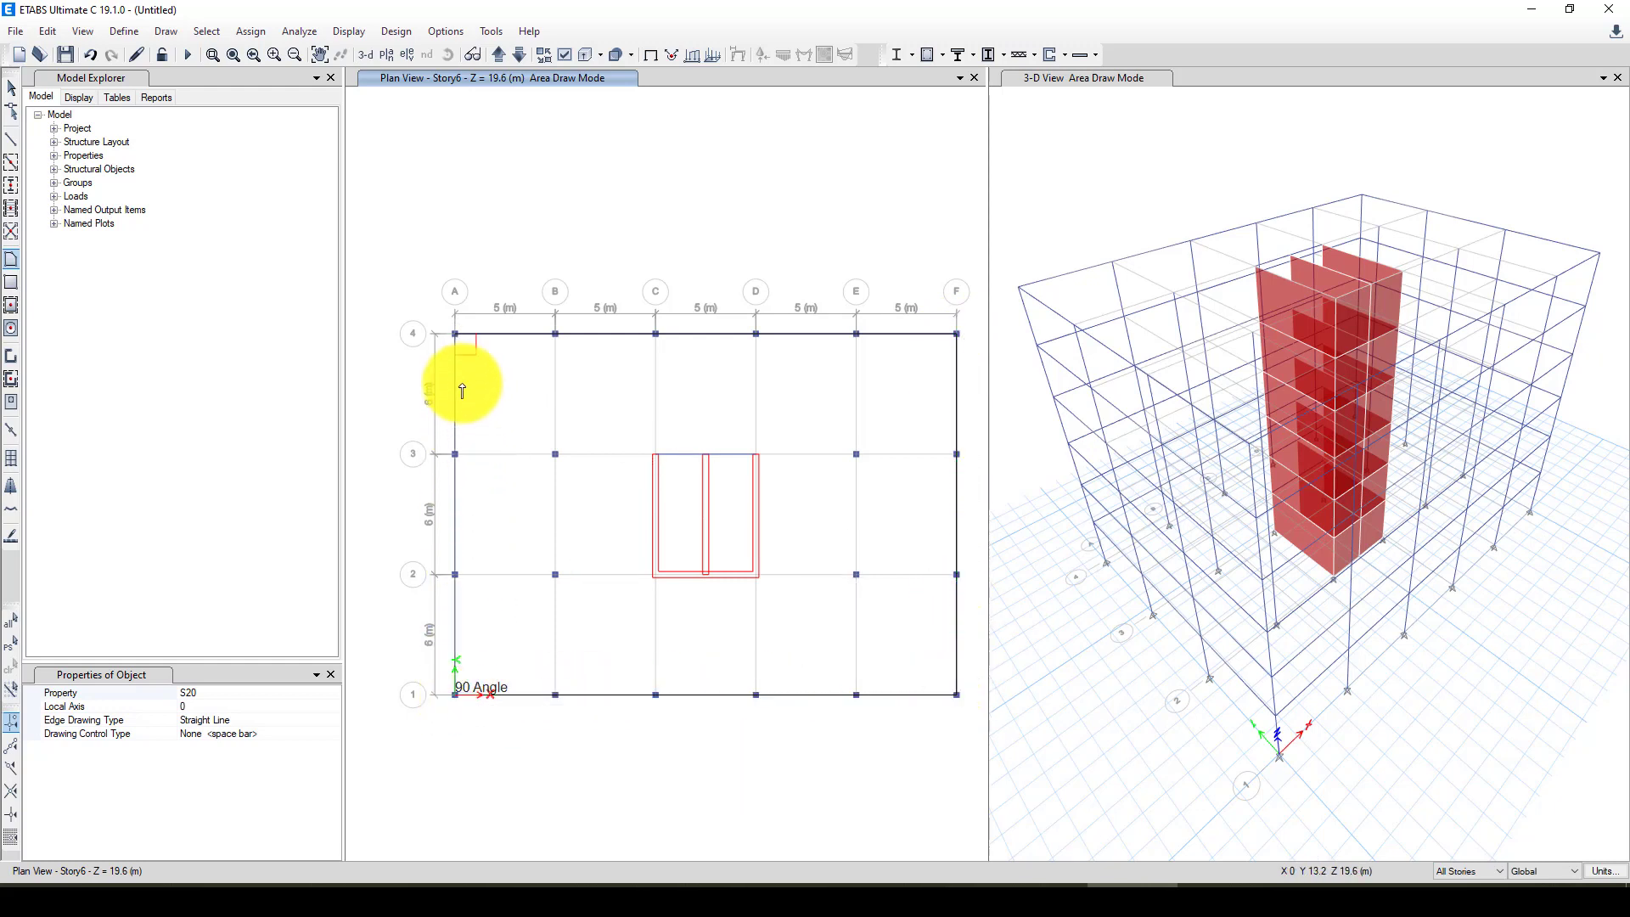
left_click(454, 334)
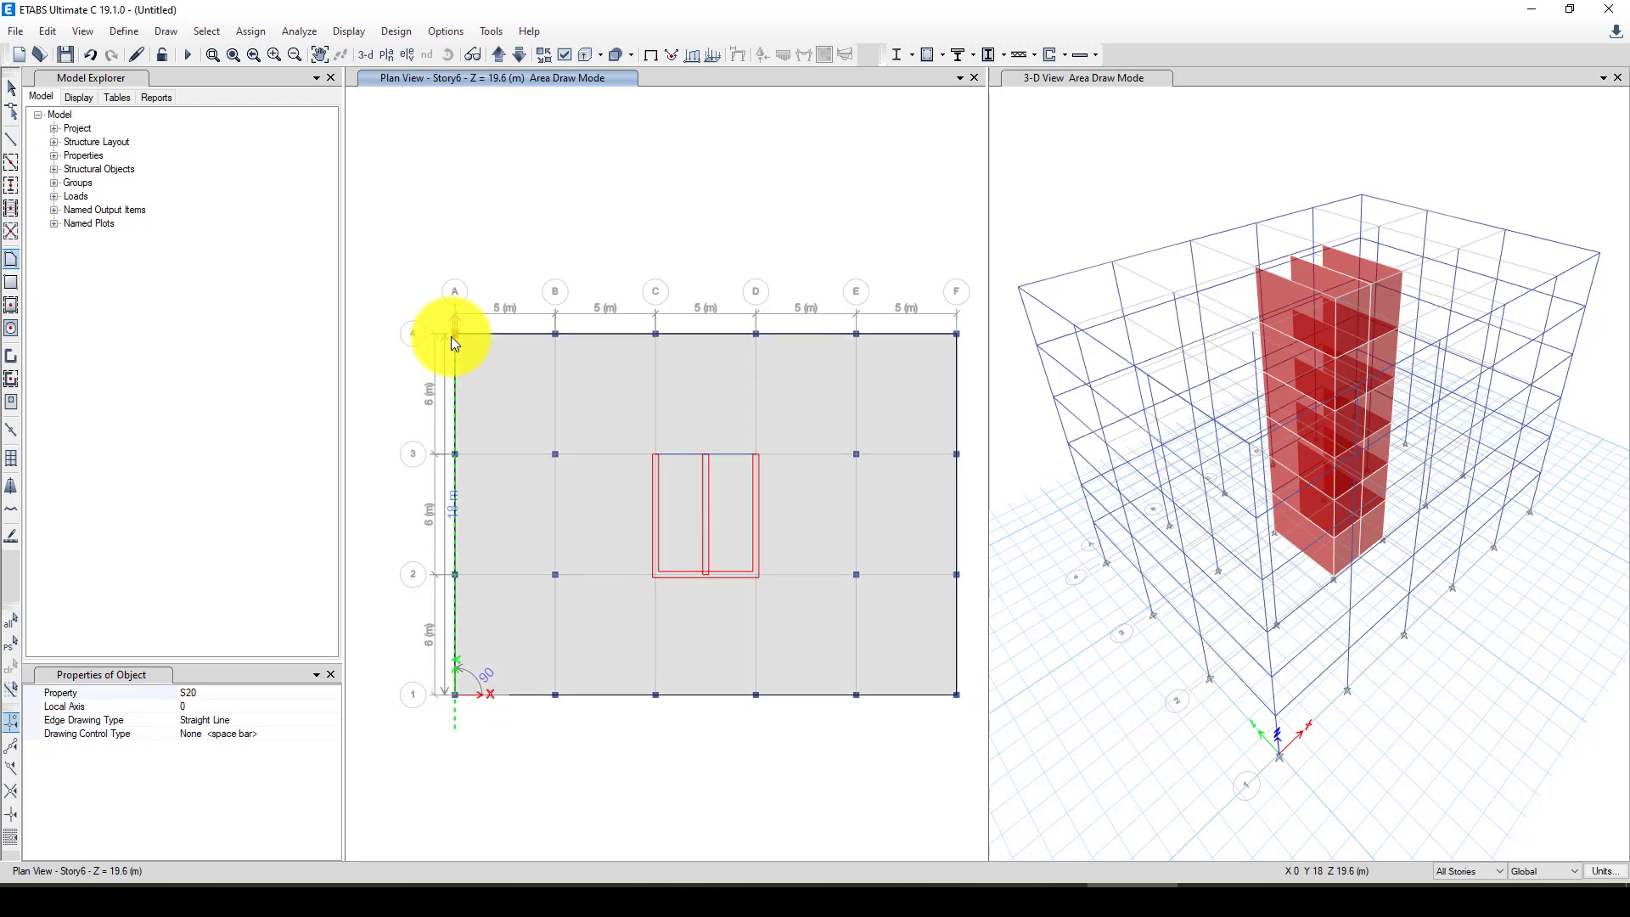
left_click(13, 90)
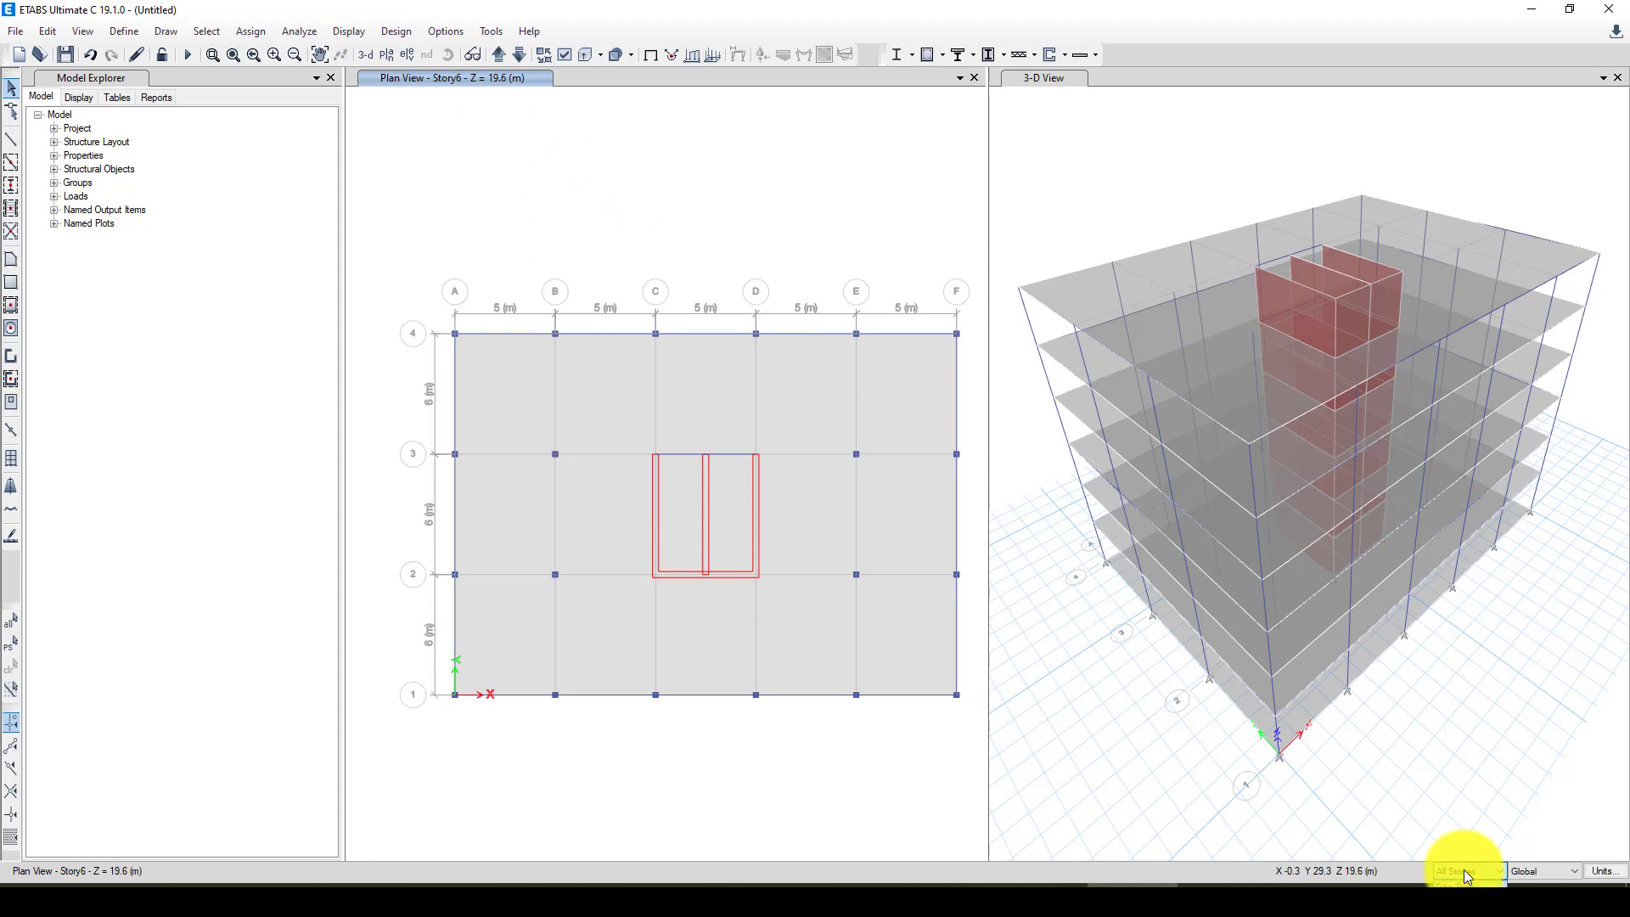
Step: Show the Base level plan and delete its slab, editing one story only
left_click(1458, 883)
left_click(387, 54)
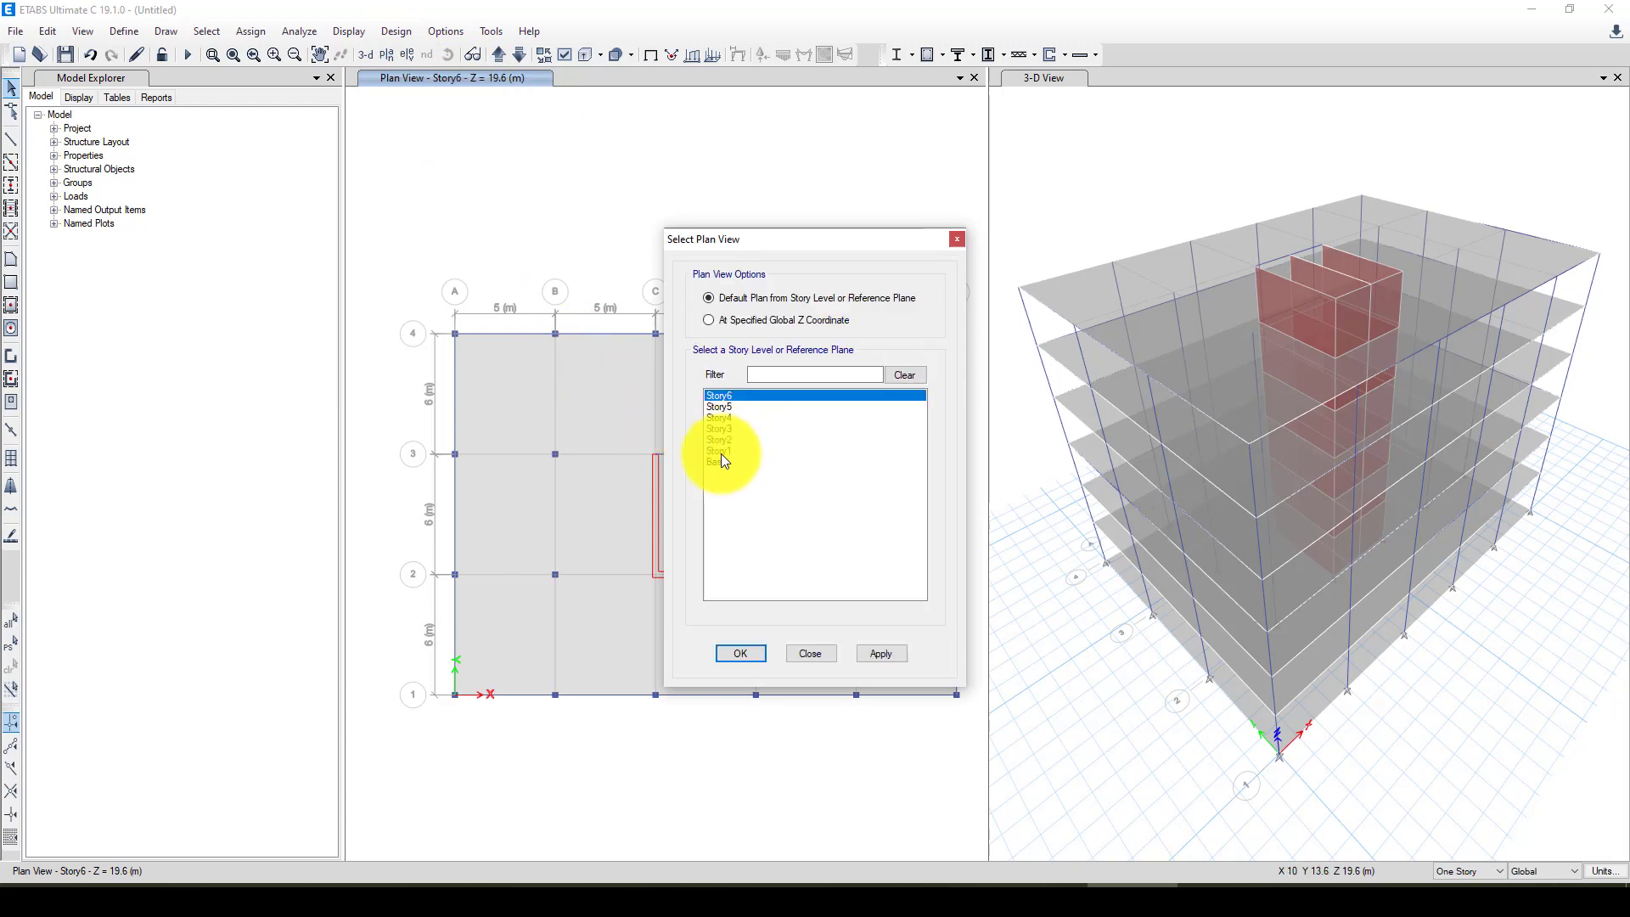
left_click(717, 461)
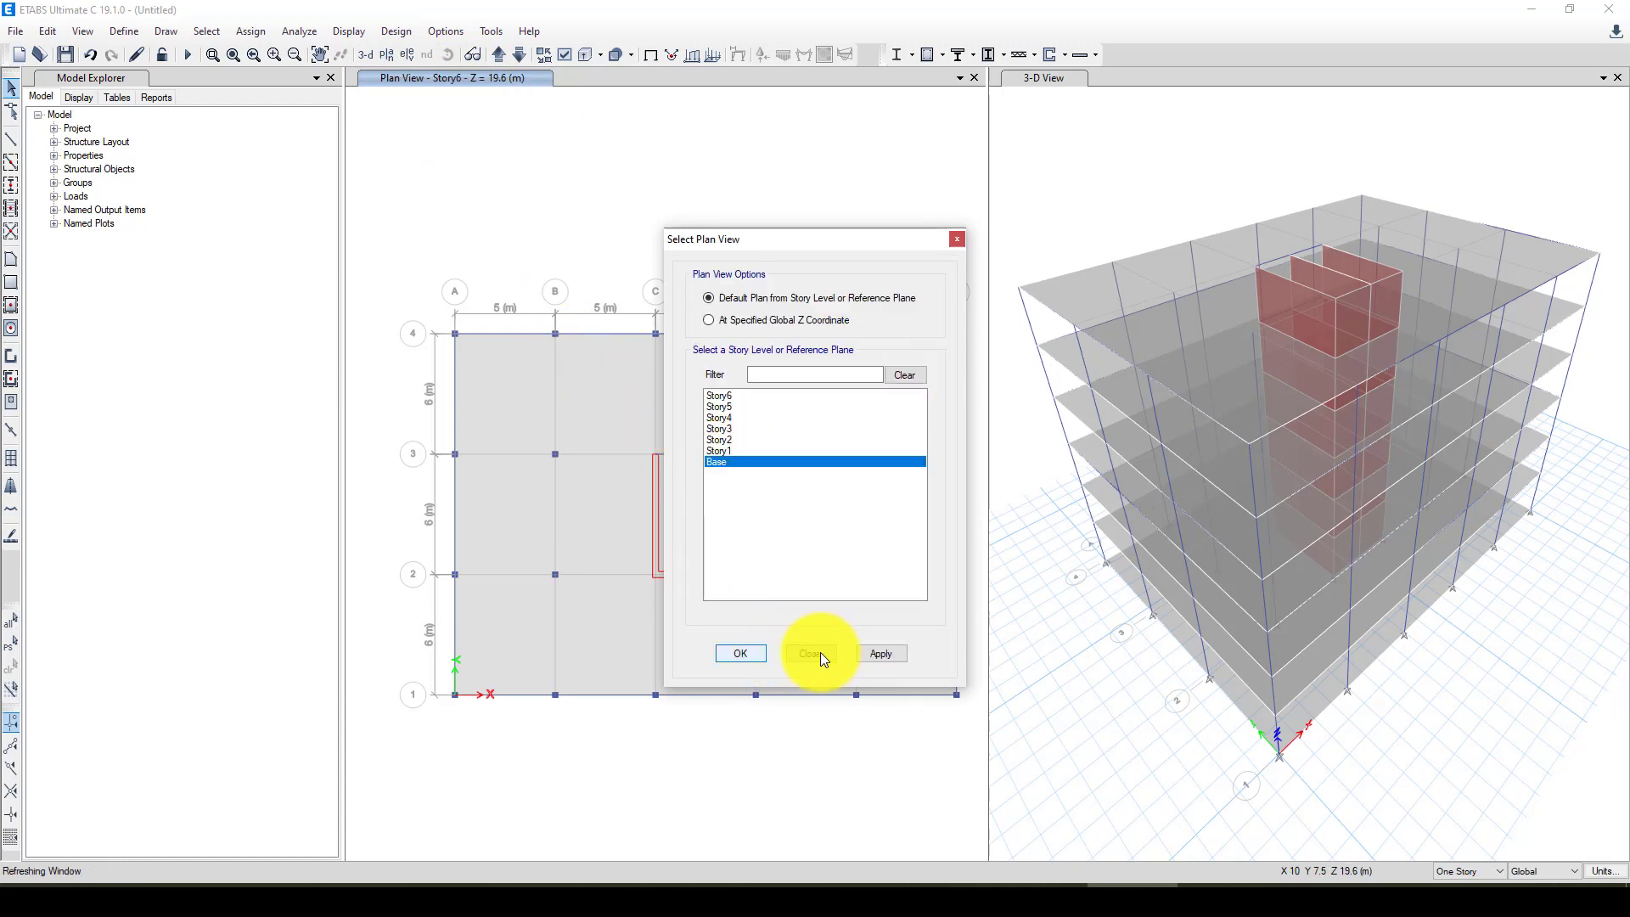
left_click(881, 653)
left_click(957, 239)
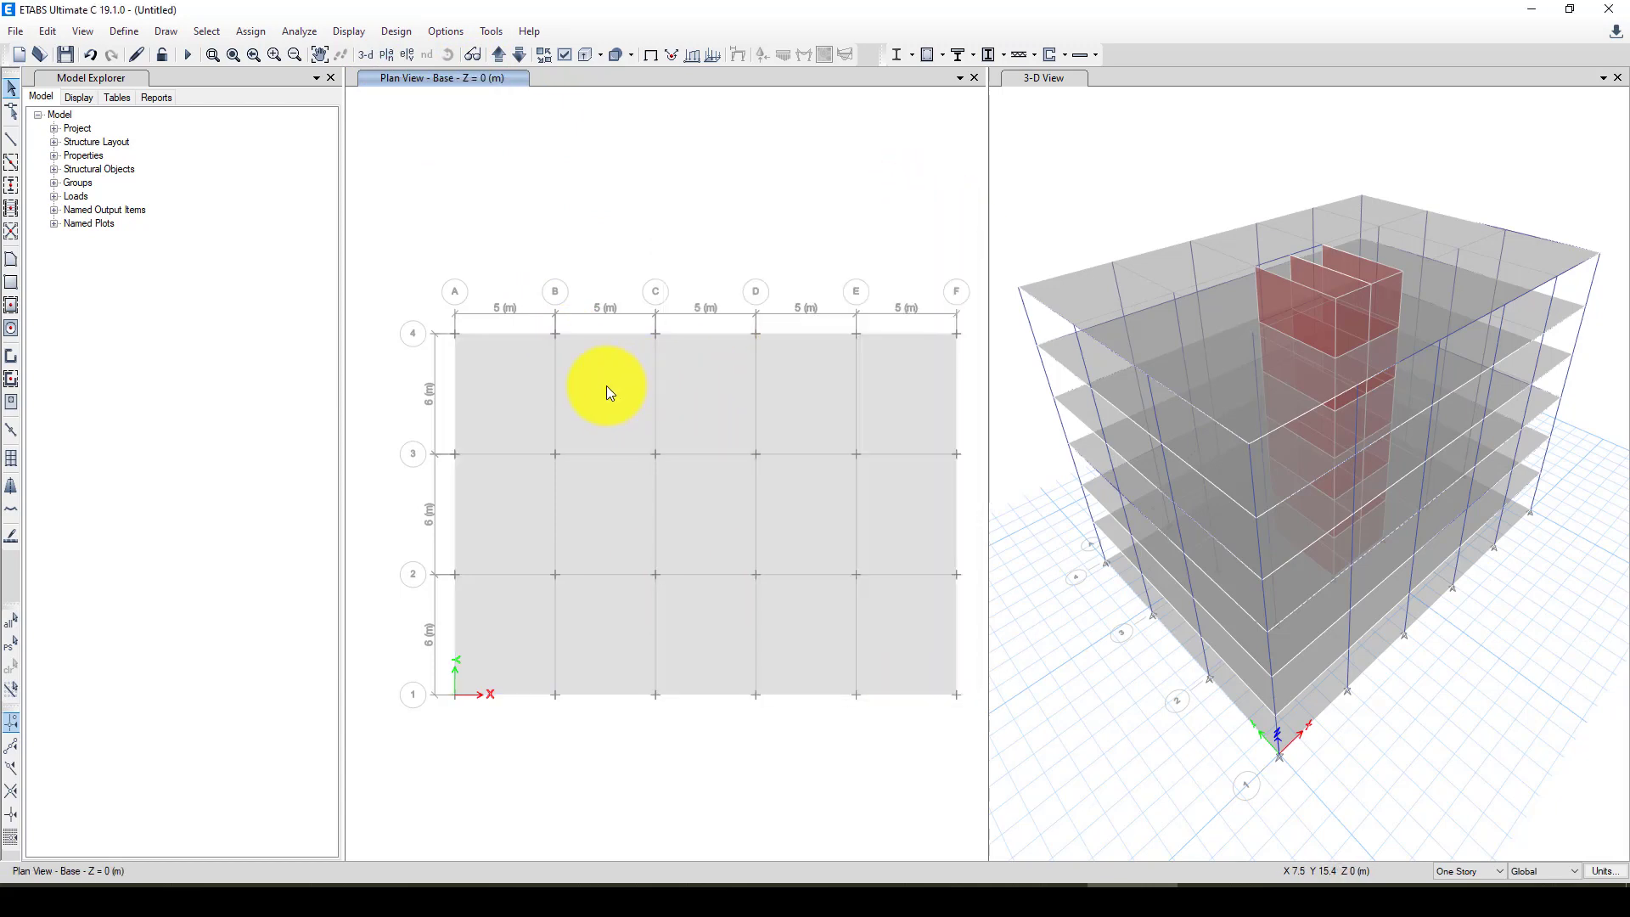
left_click(606, 385)
key("Delete")
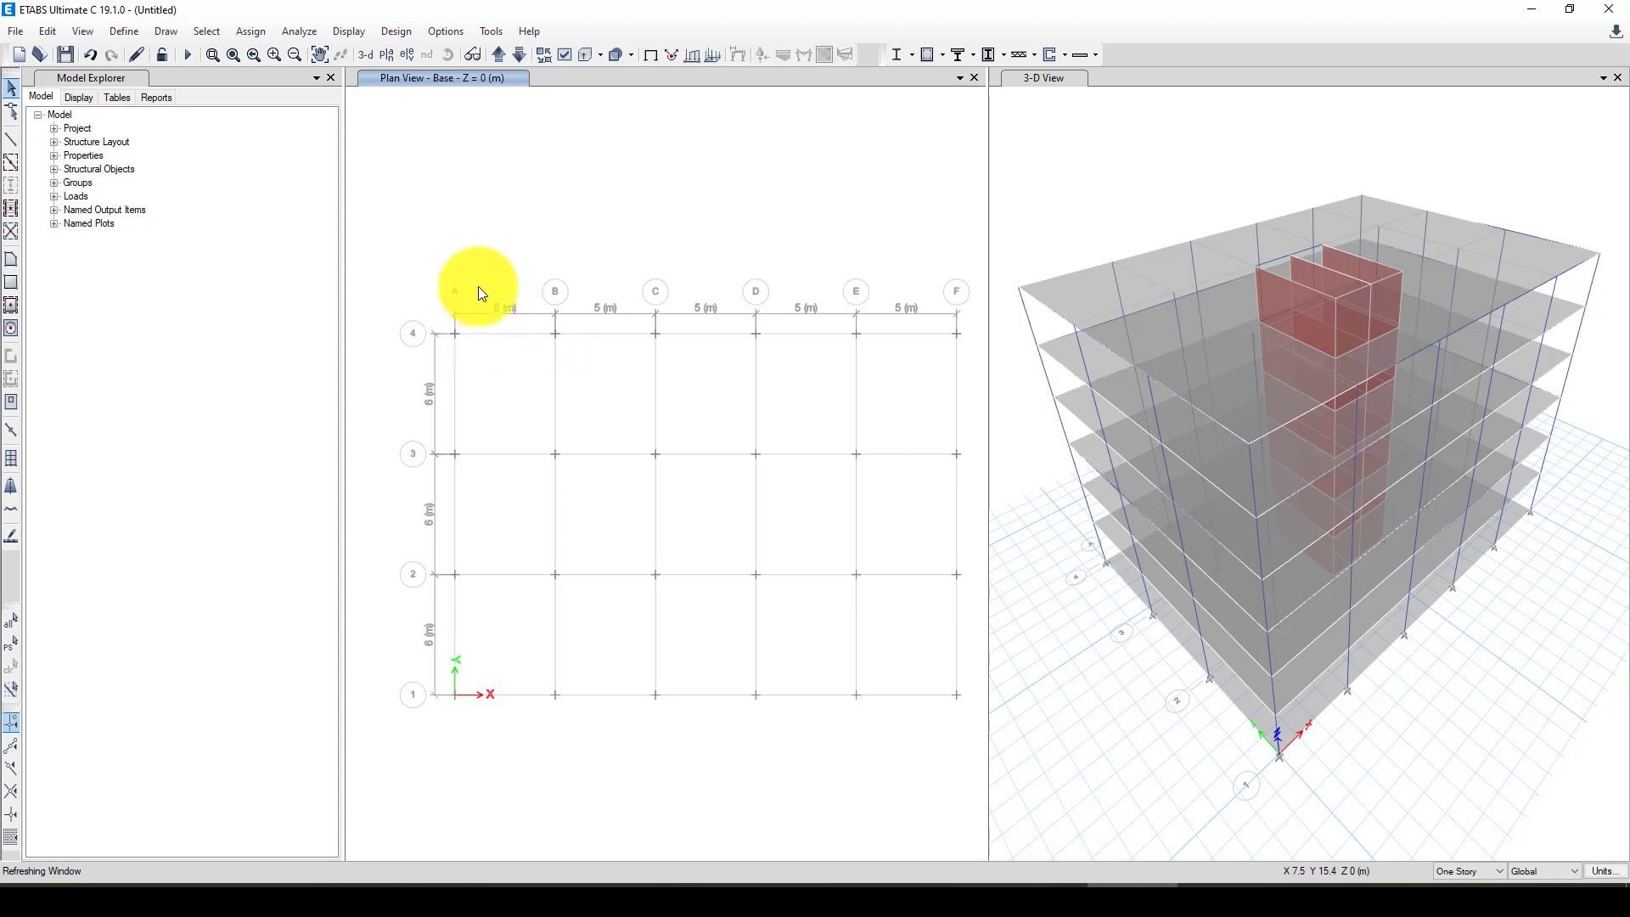
Step: Keep drawing limited to One Story and resume floor-area drawing on Story1
scroll(462, 277, "down", 3)
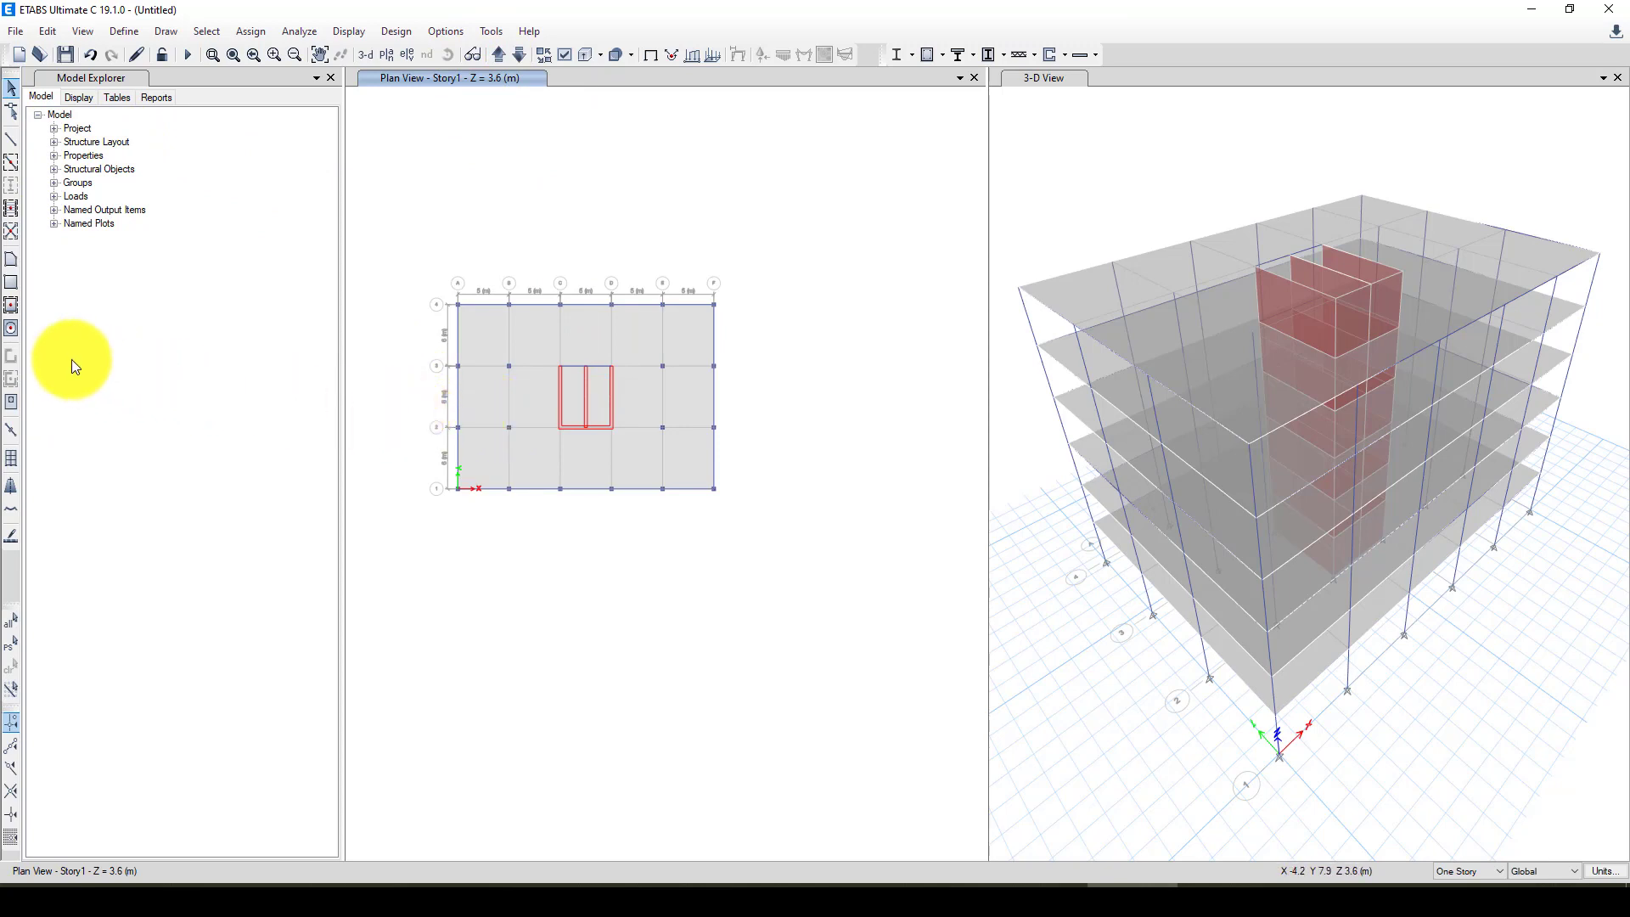
left_click(1464, 869)
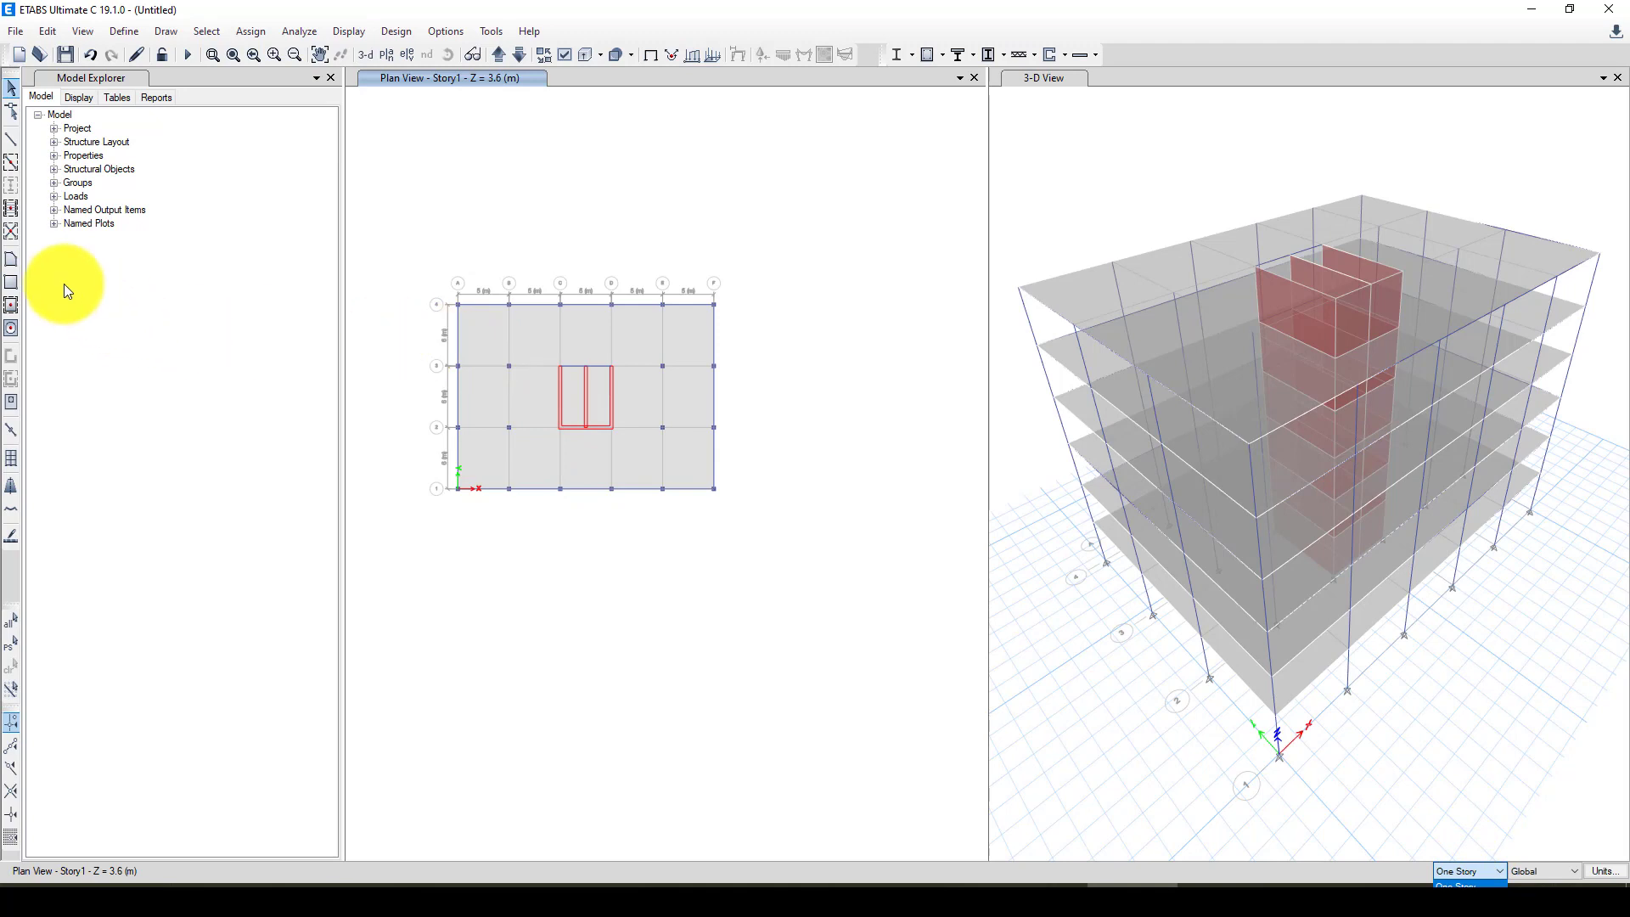
left_click(15, 276)
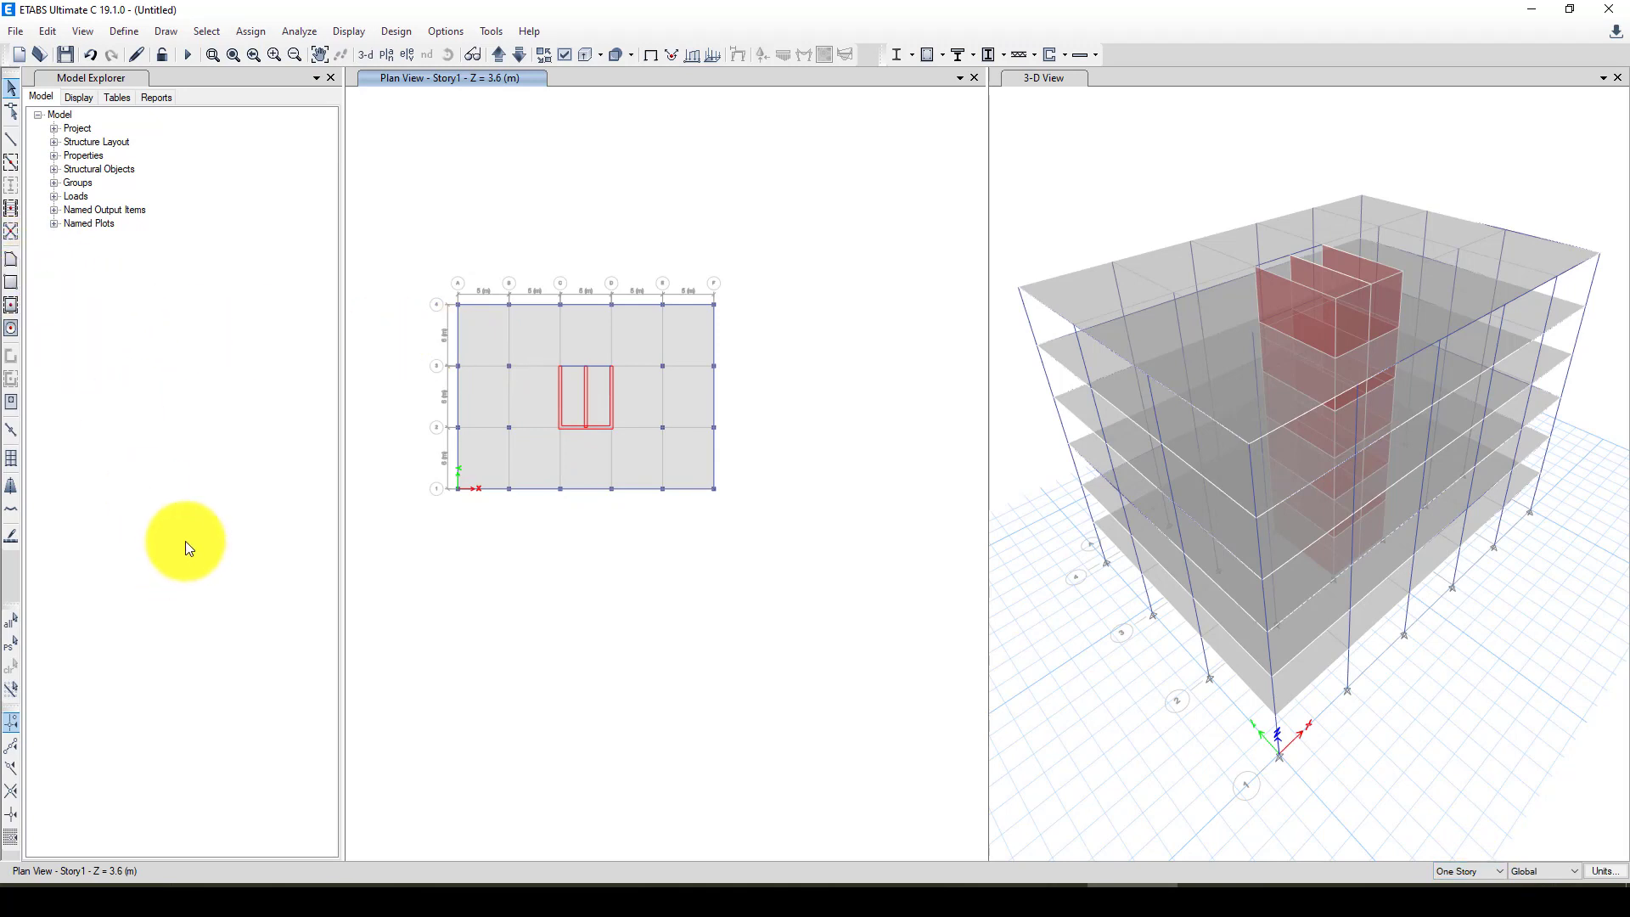
left_click(11, 262)
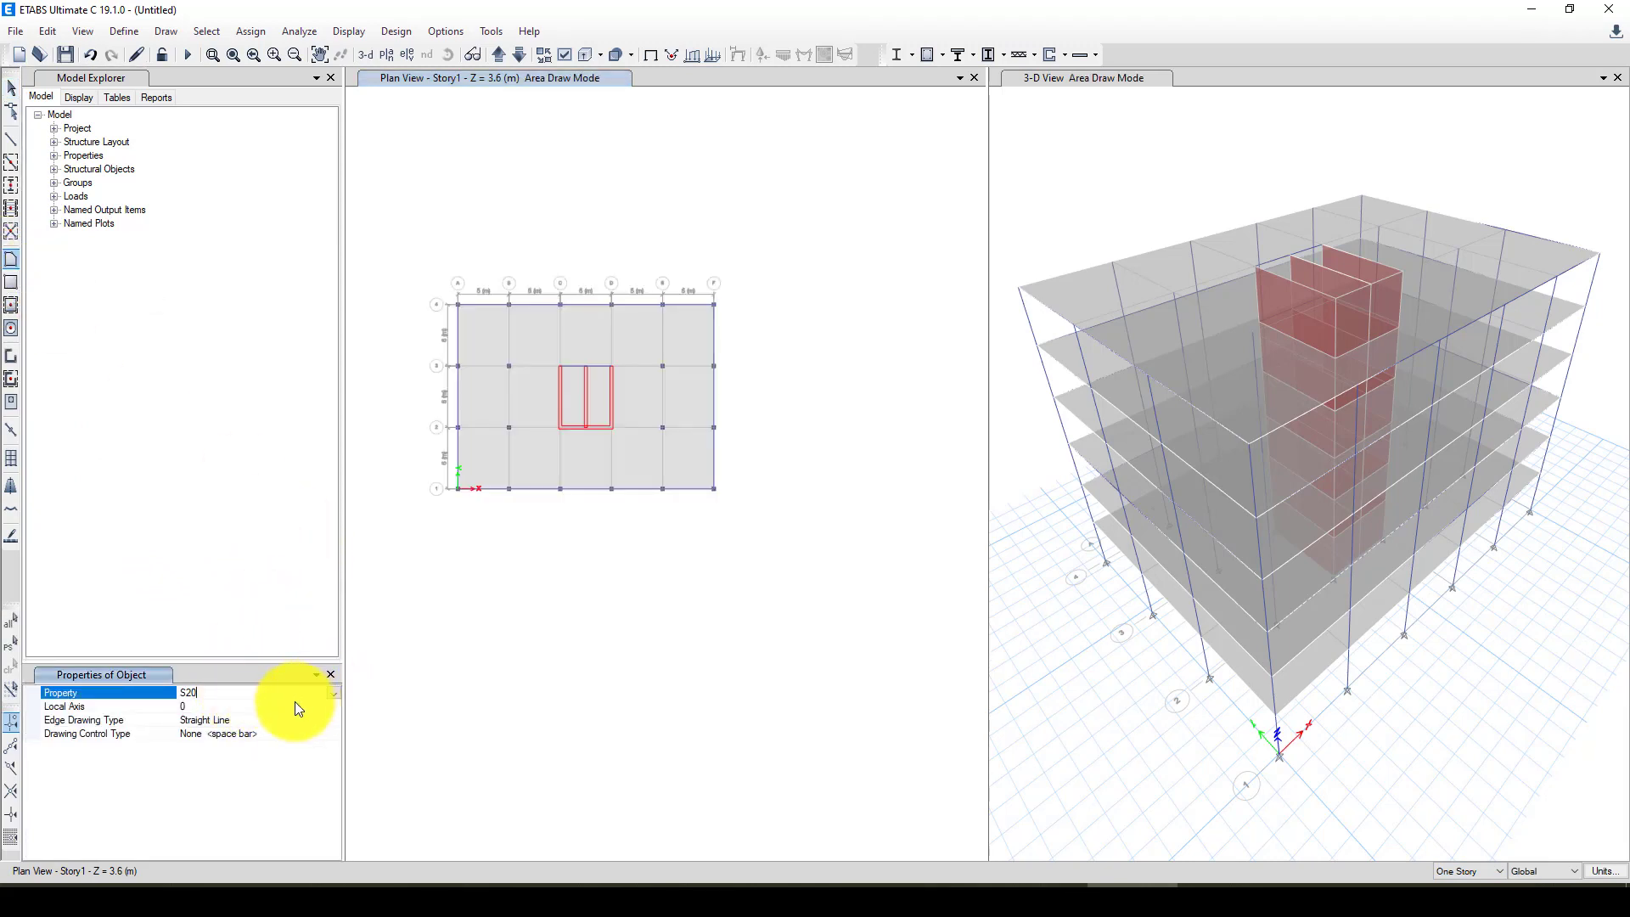
Step: Draw an Opening area through grid points C3, D3, D2 and C2
left_click(333, 695)
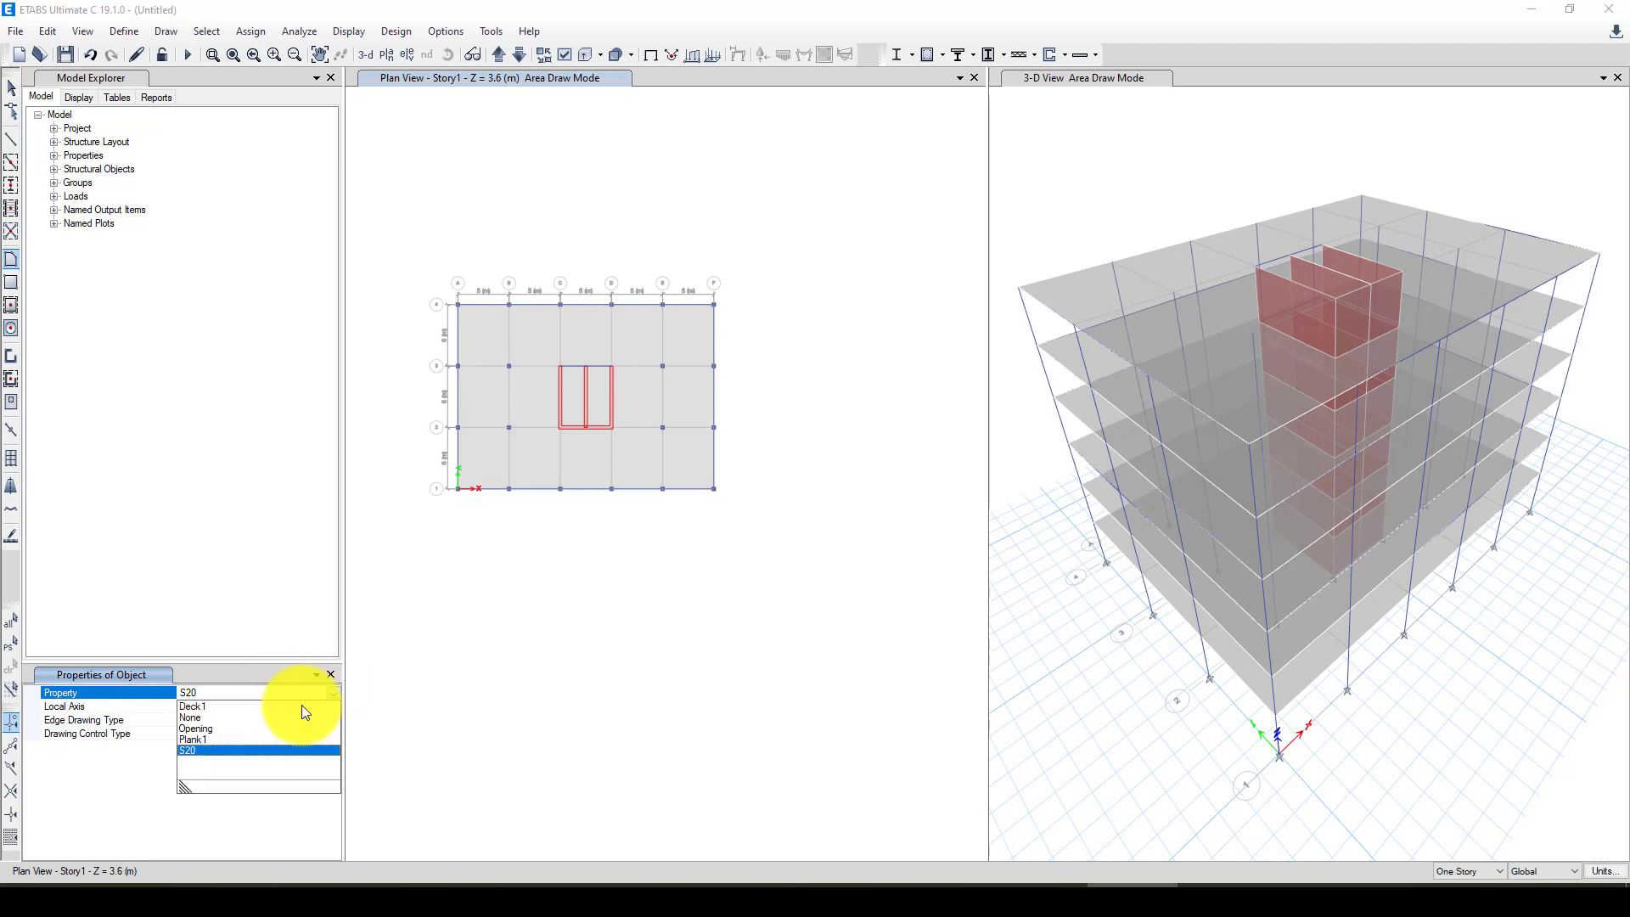
left_click(205, 727)
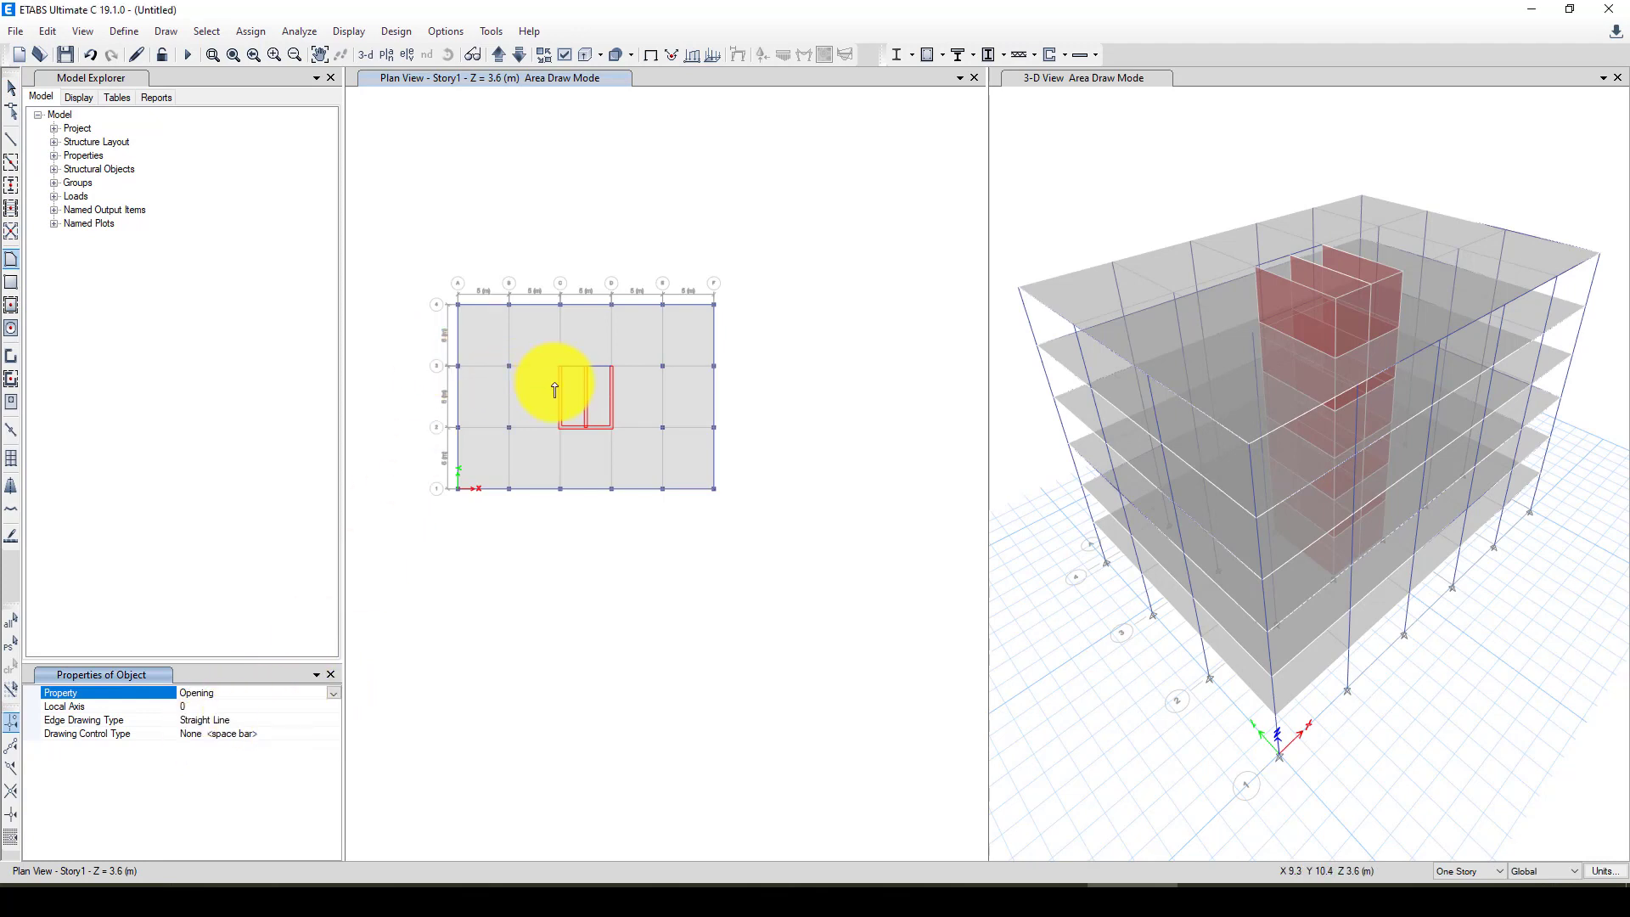
scroll(557, 382, "up", 2)
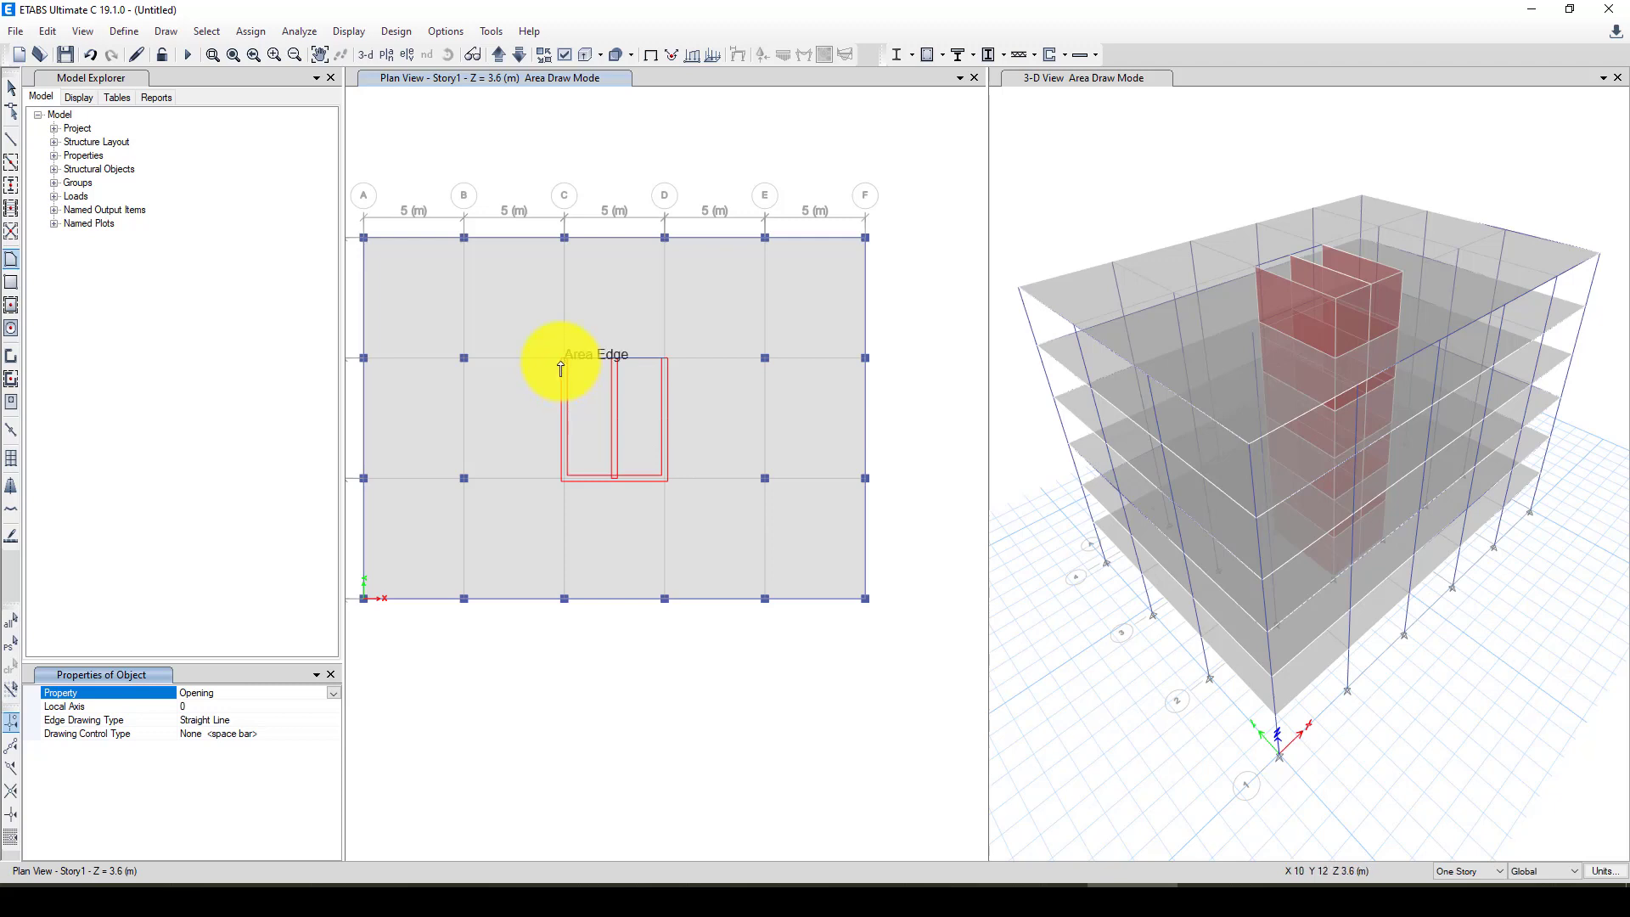
left_click(564, 364)
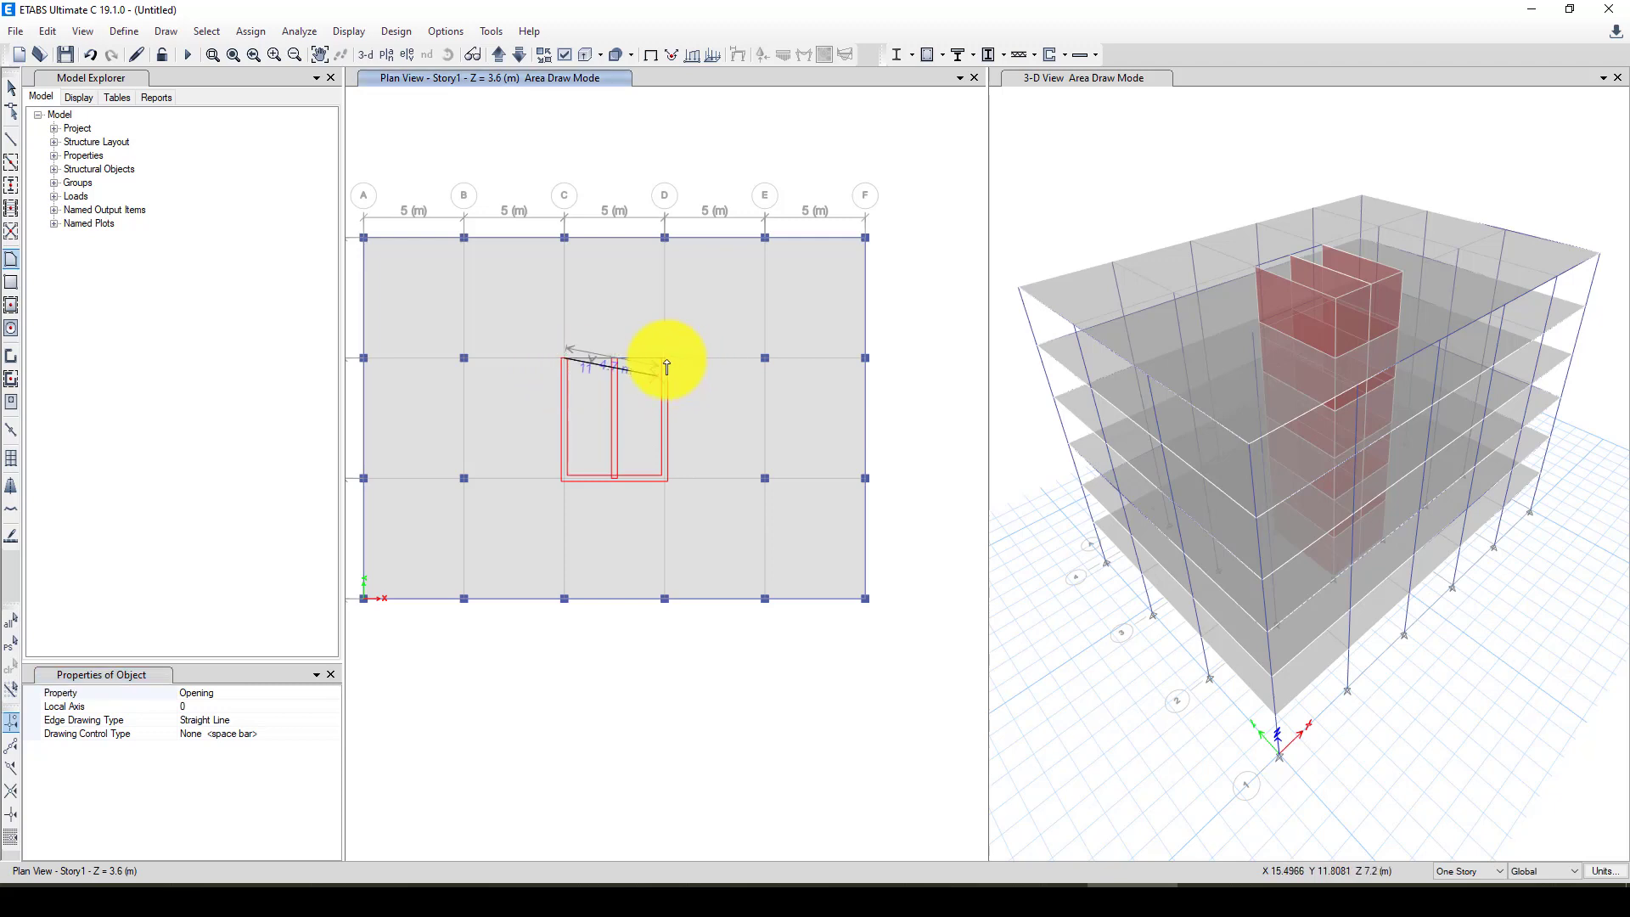
left_click(665, 359)
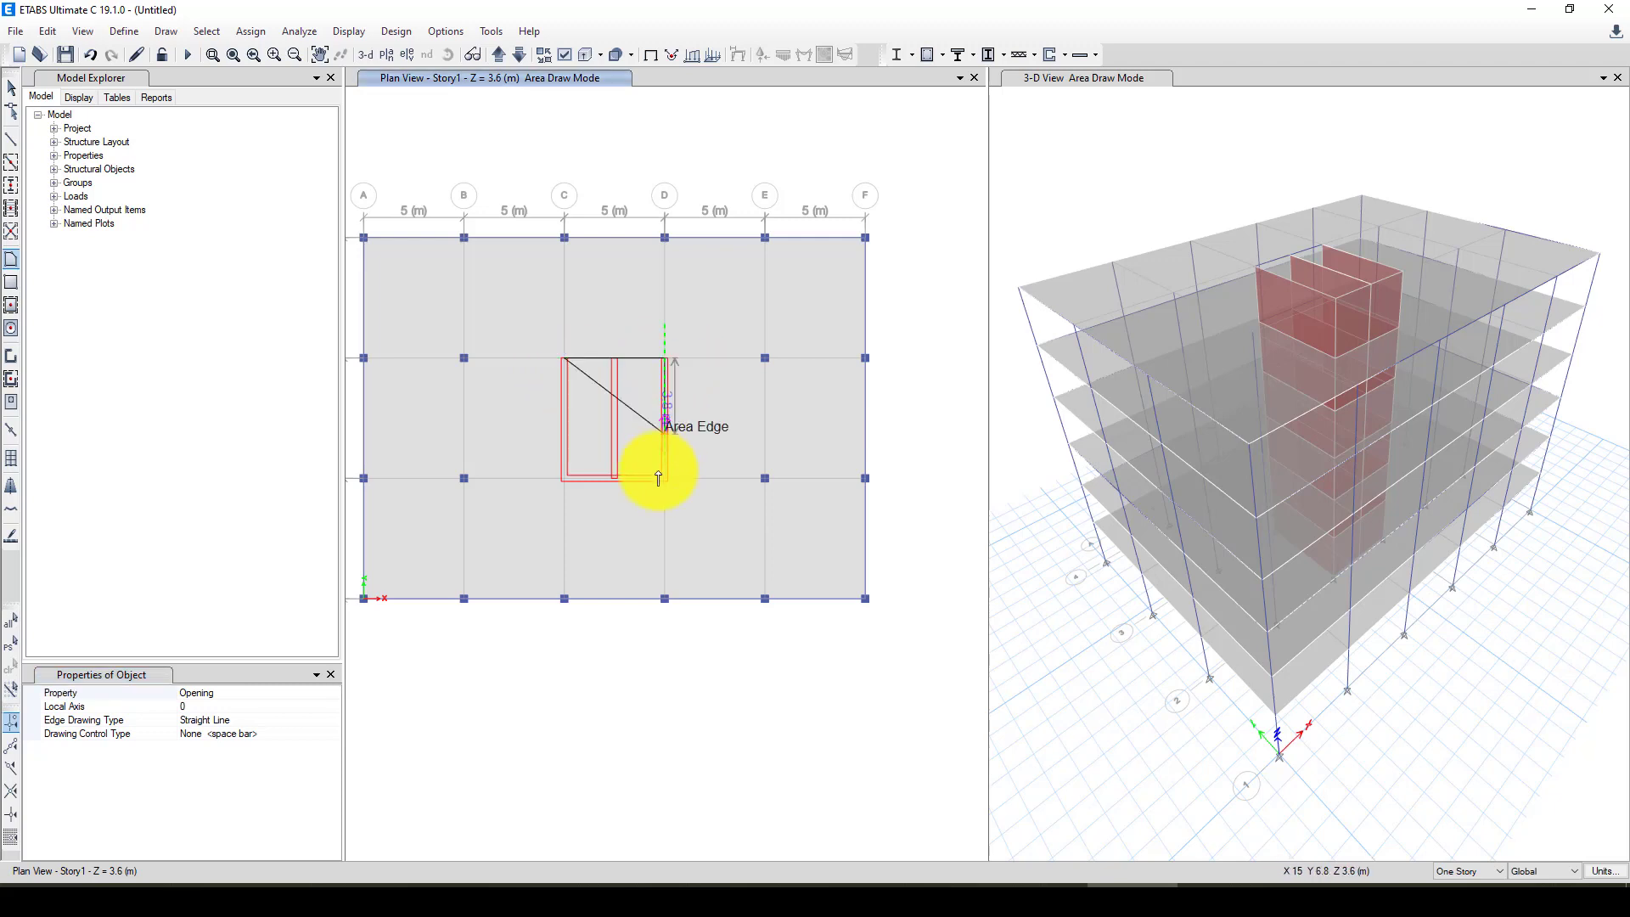
left_click(665, 478)
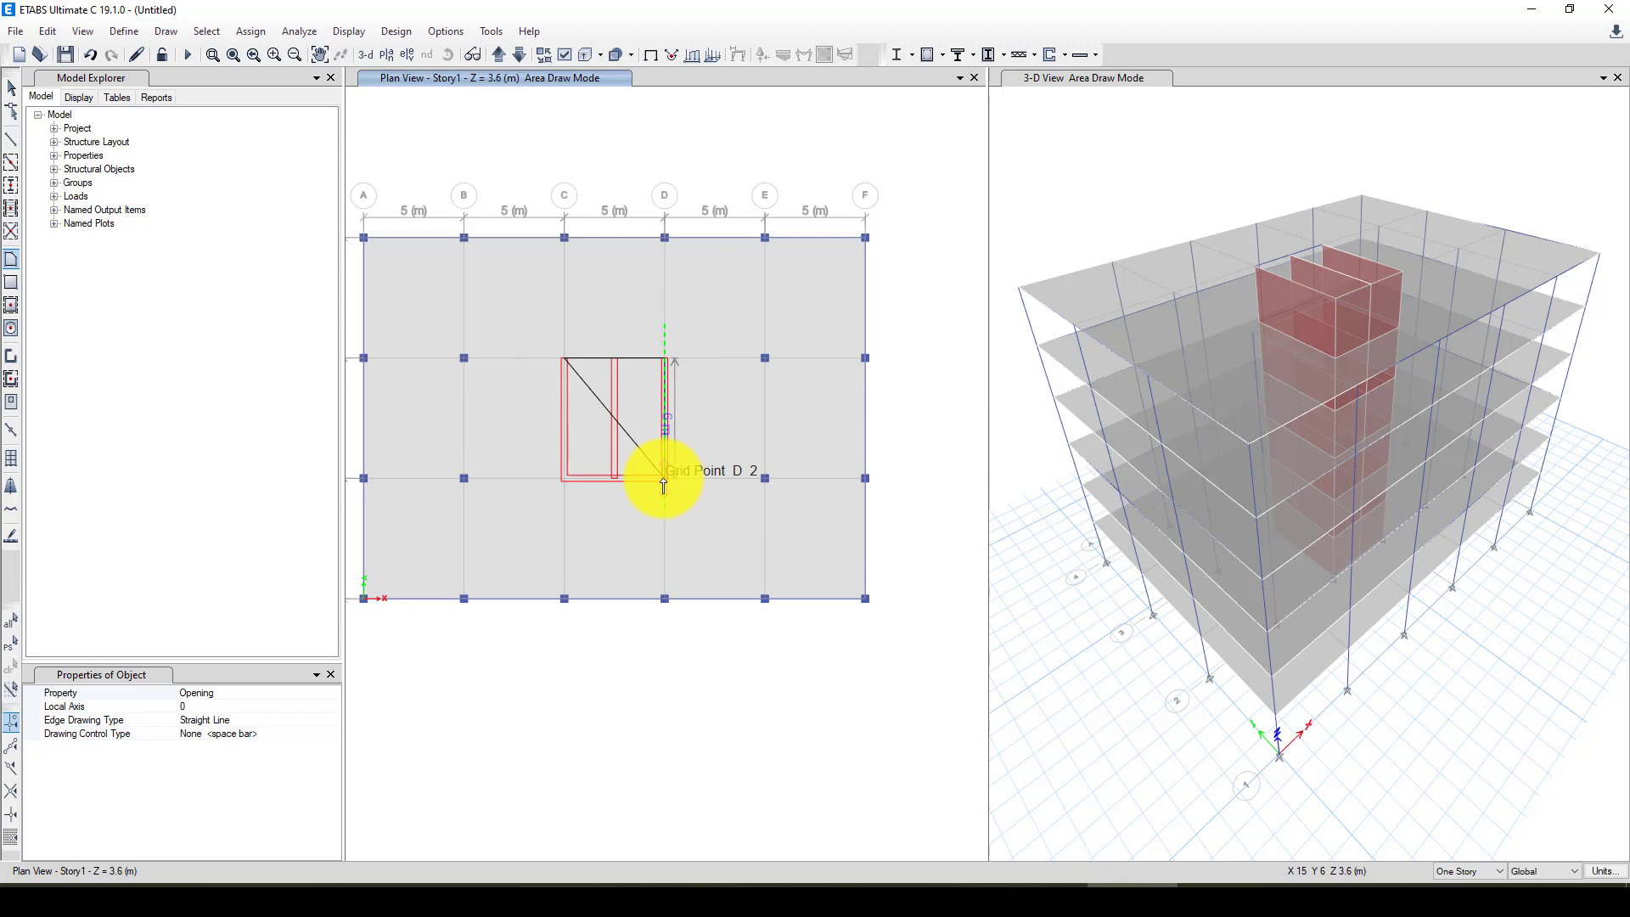
left_click(564, 476)
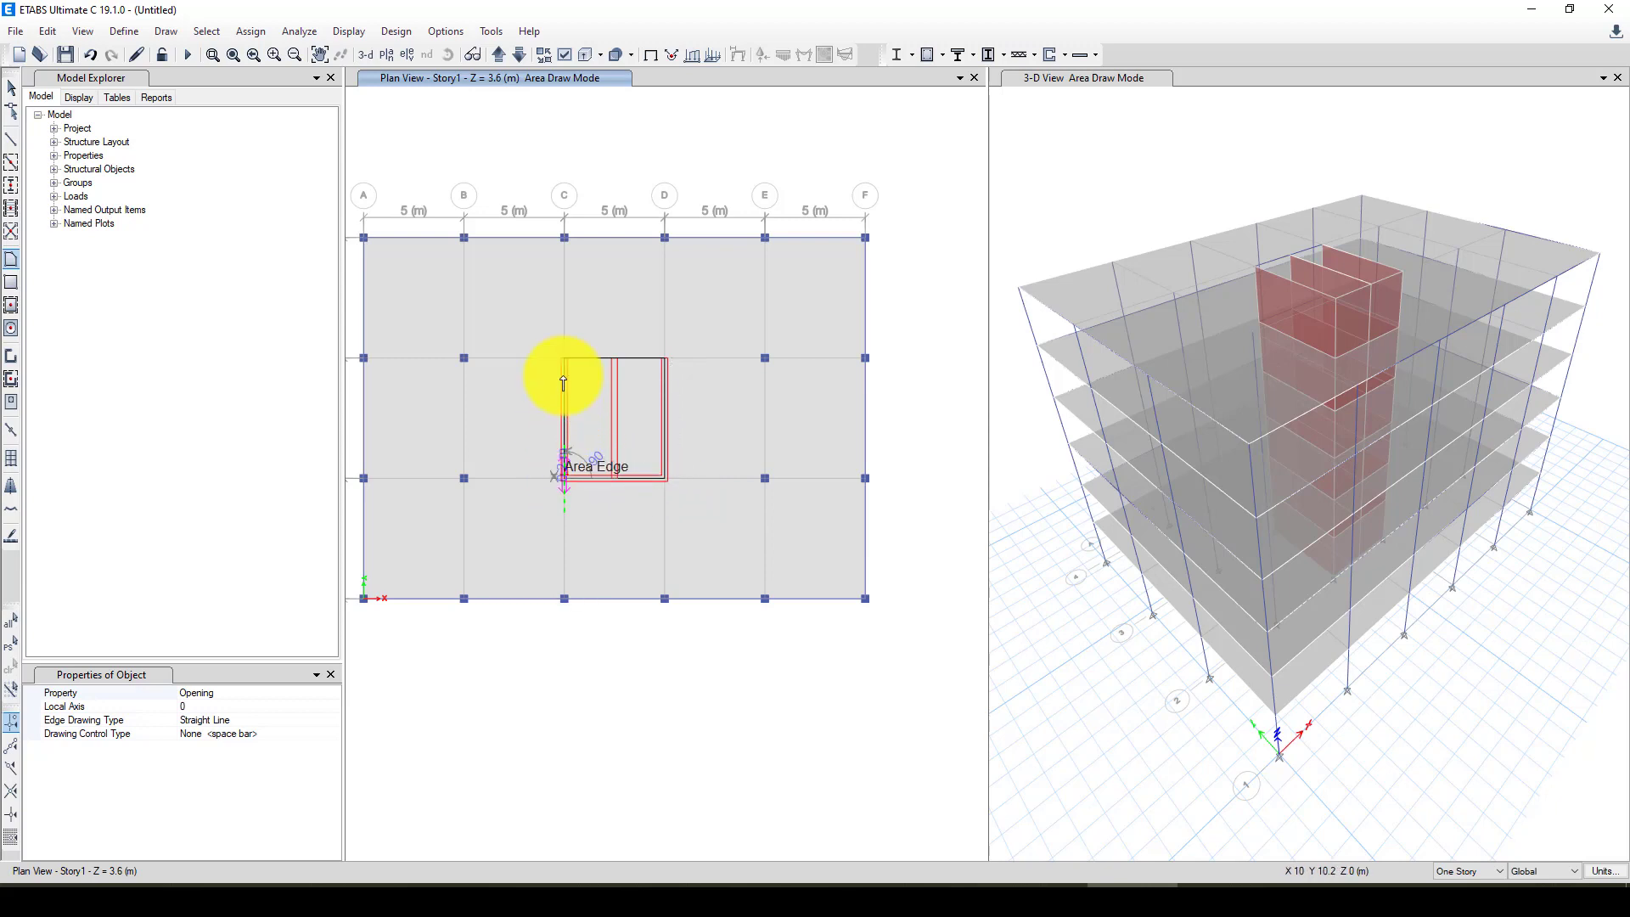
double_click(563, 366)
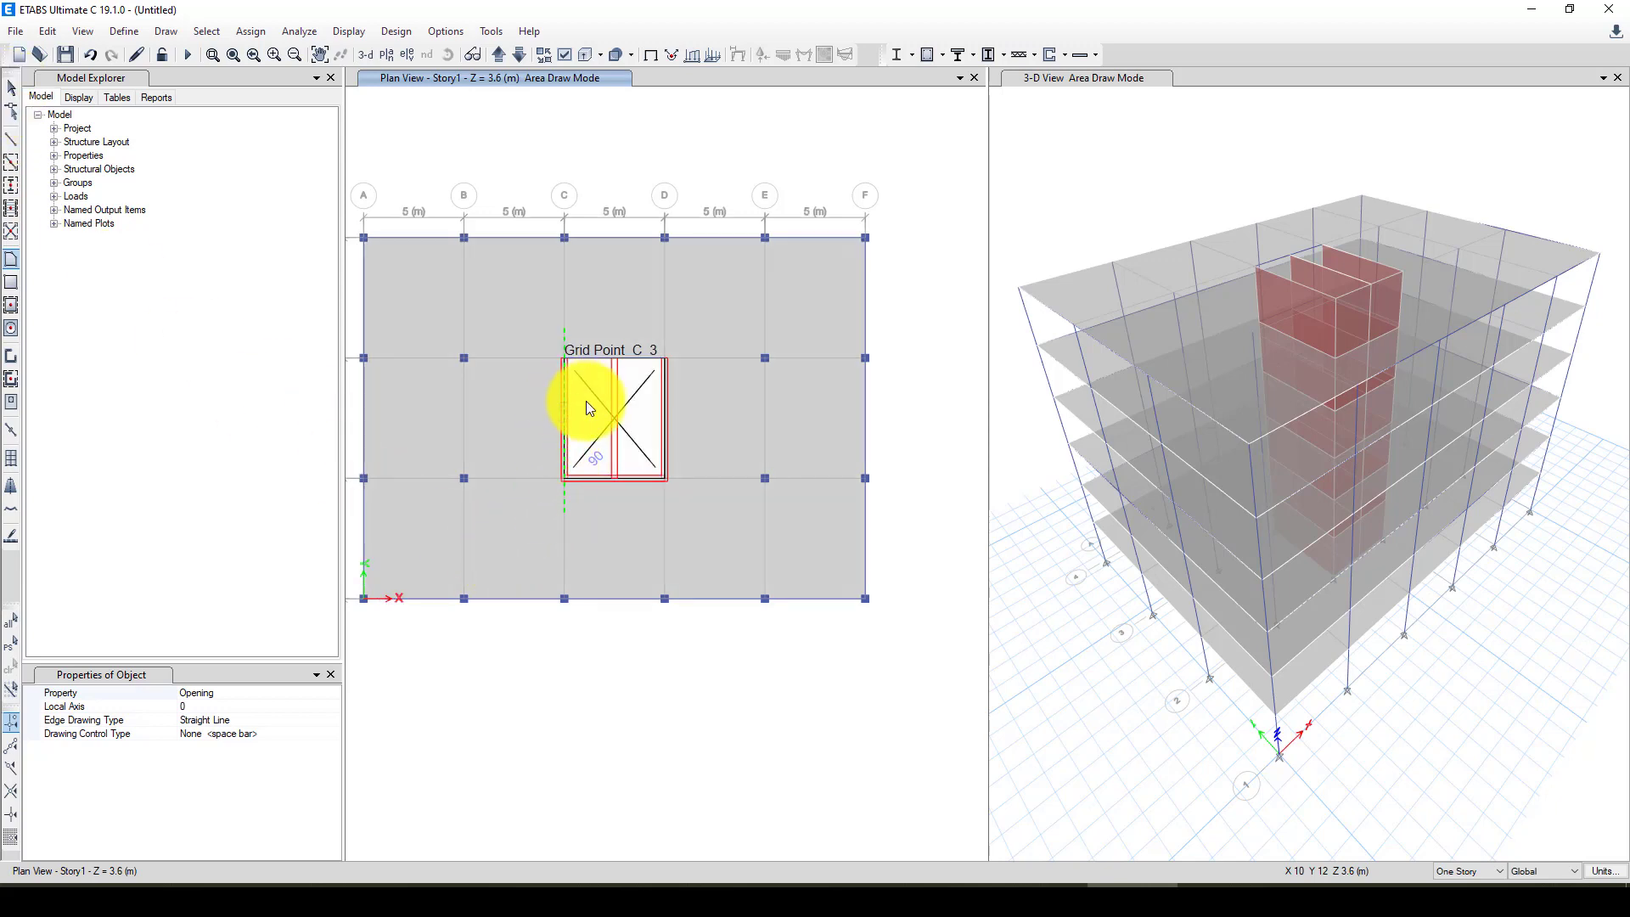
Step: Select the new opening and bring up Edit > Replicate for it
key("Escape")
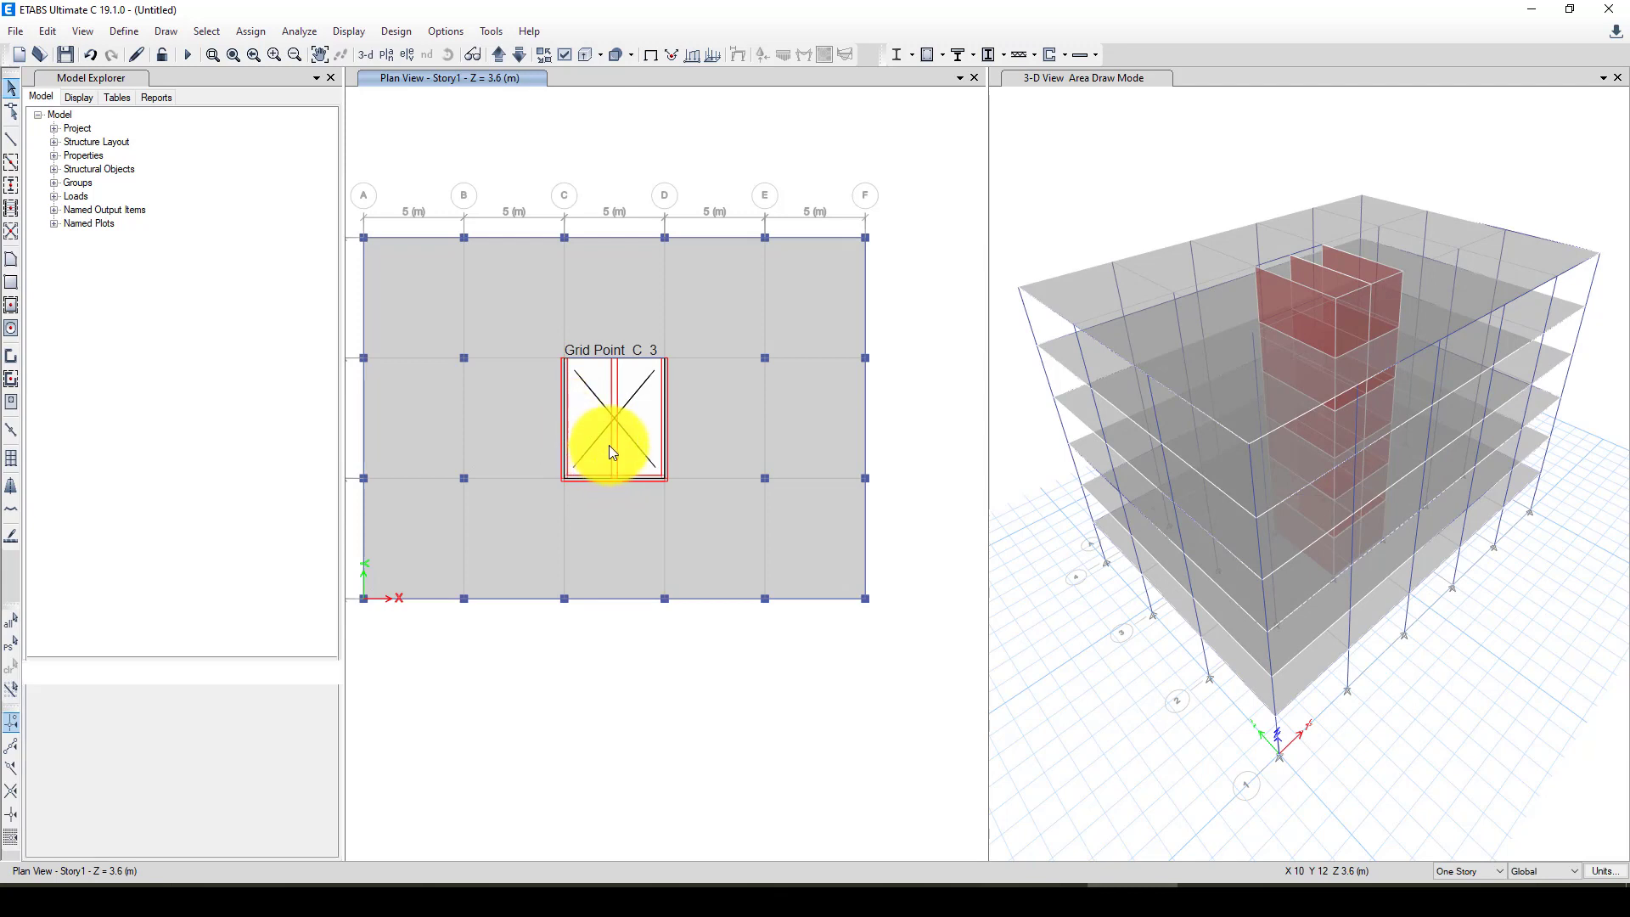
left_click(605, 419)
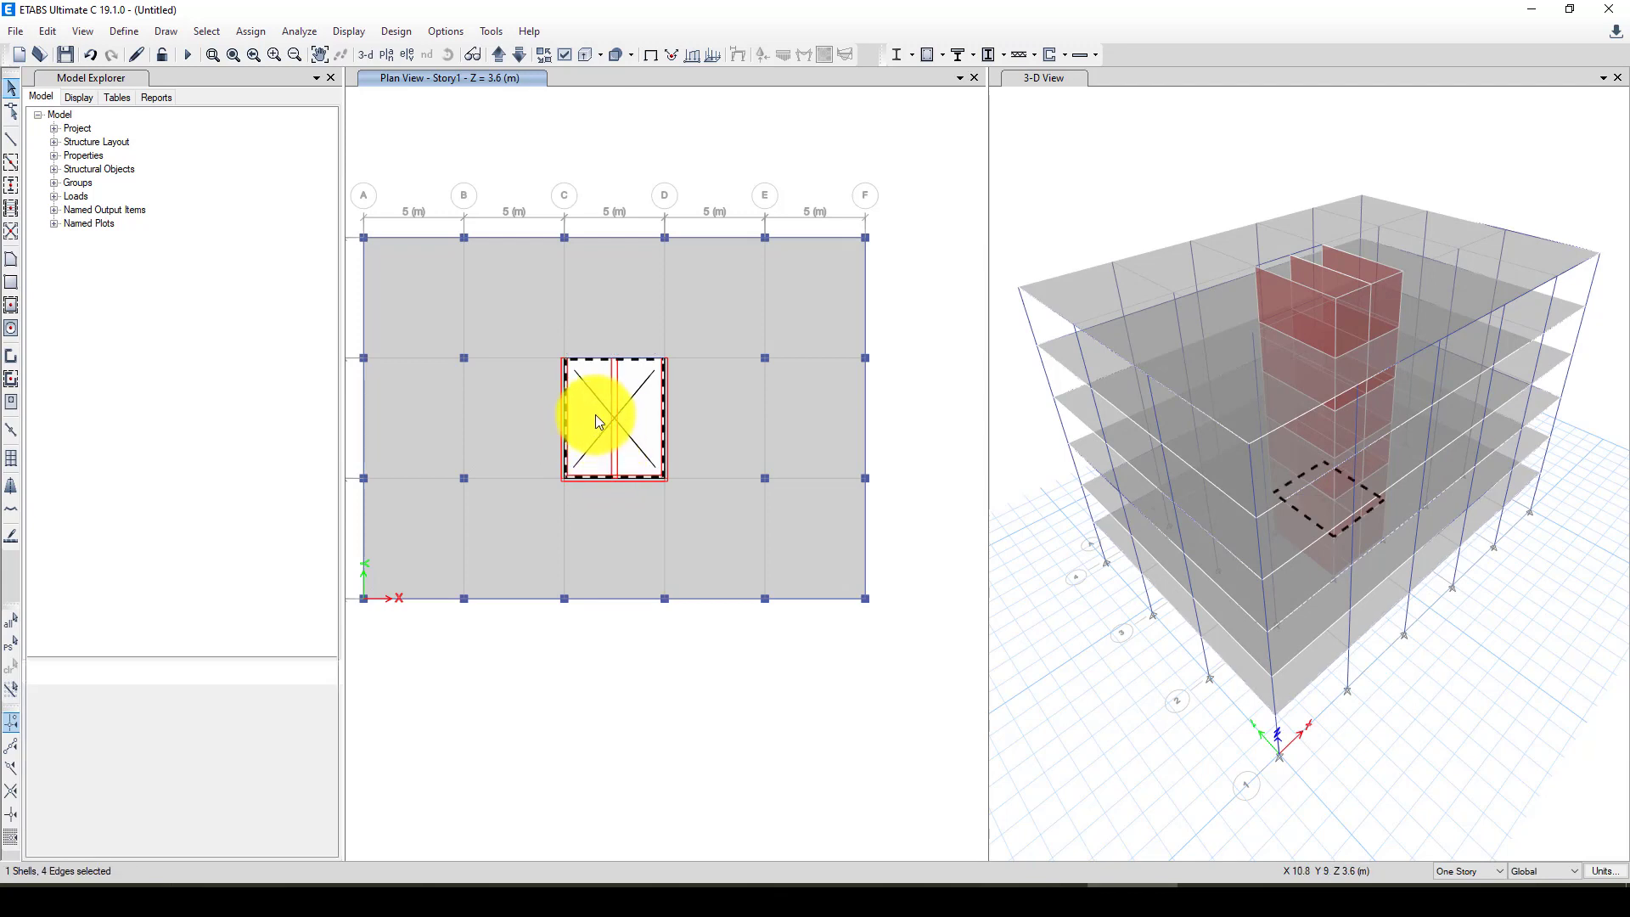
left_click(49, 31)
left_click(125, 324)
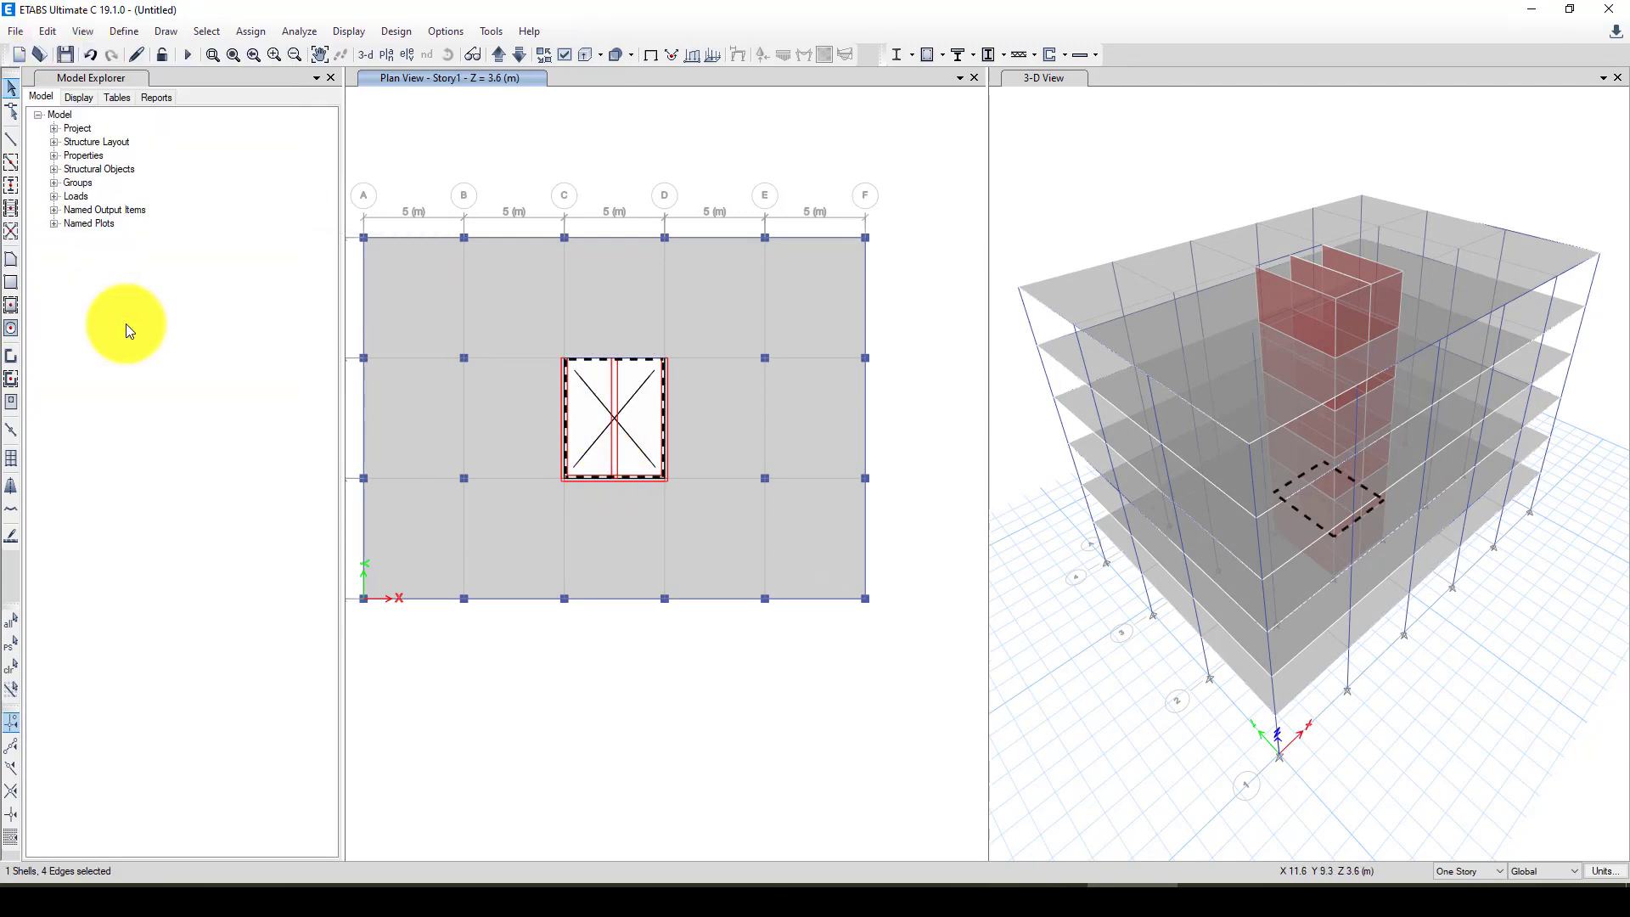
Step: Replicate the opening onto Story5 through Story2, then move the plan up to Story3
left_click(394, 220)
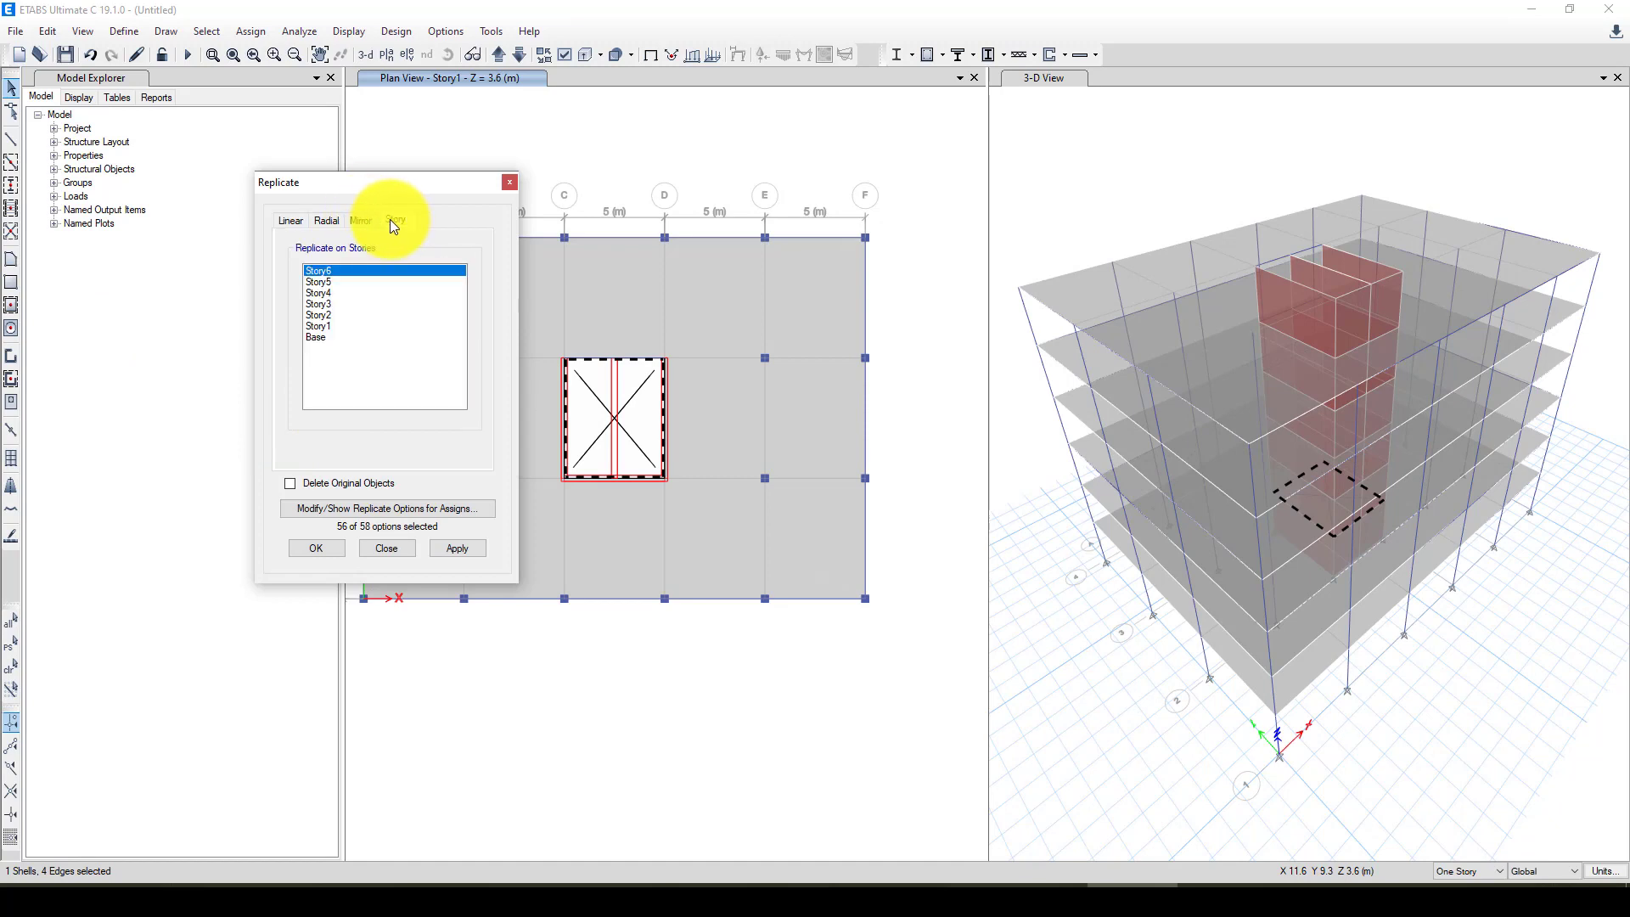
left_click_drag(327, 282, 334, 318)
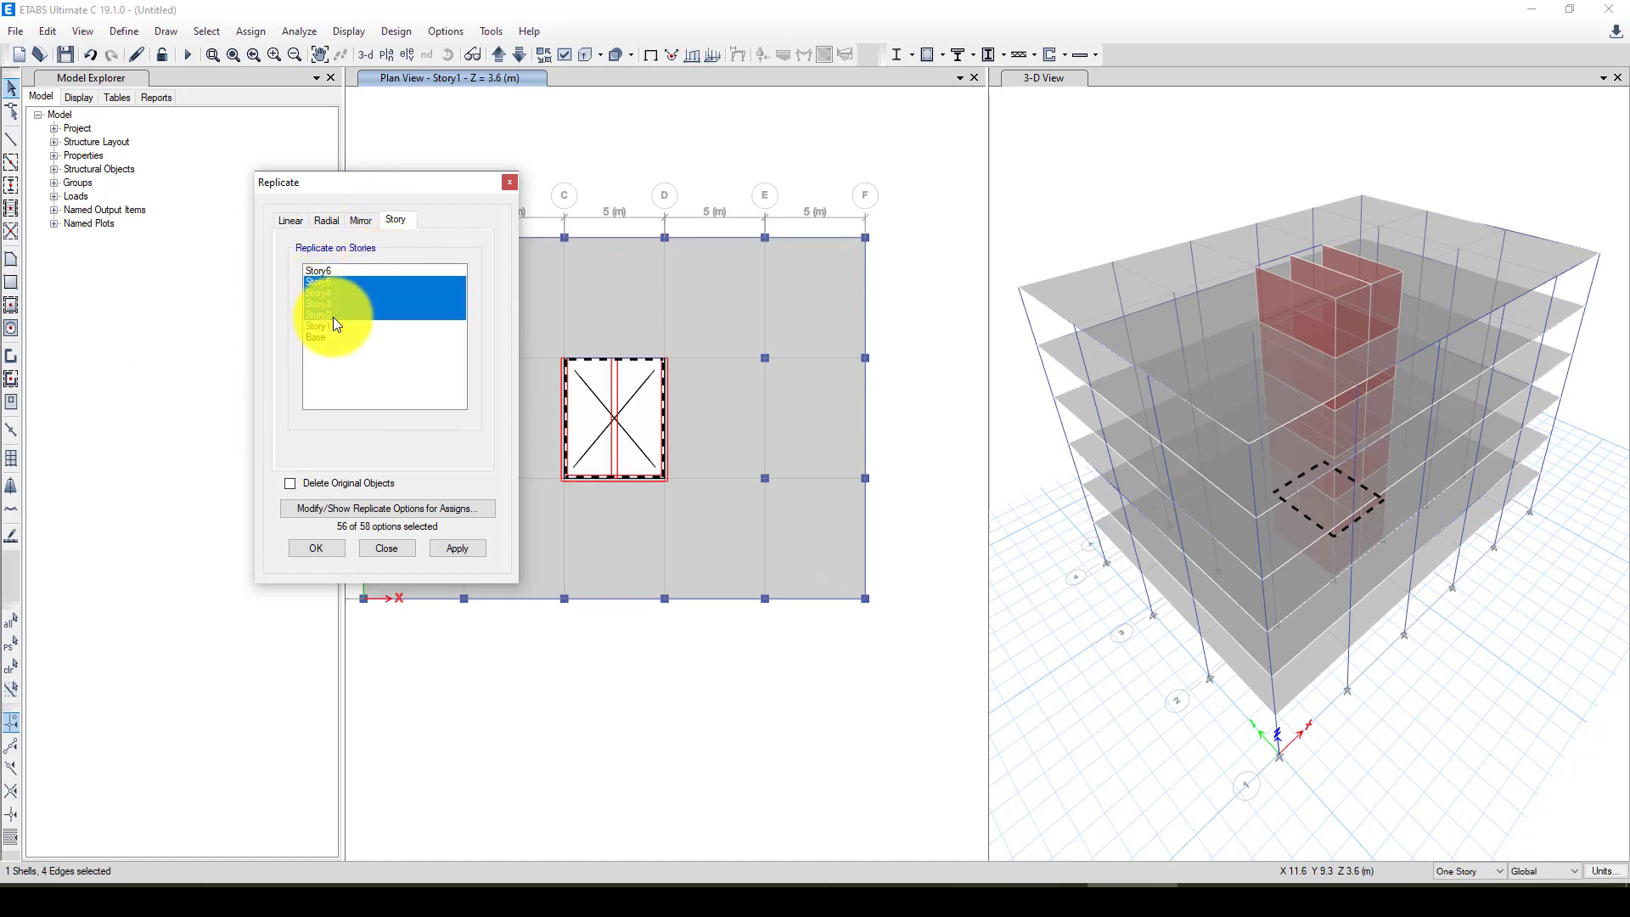
left_click(317, 549)
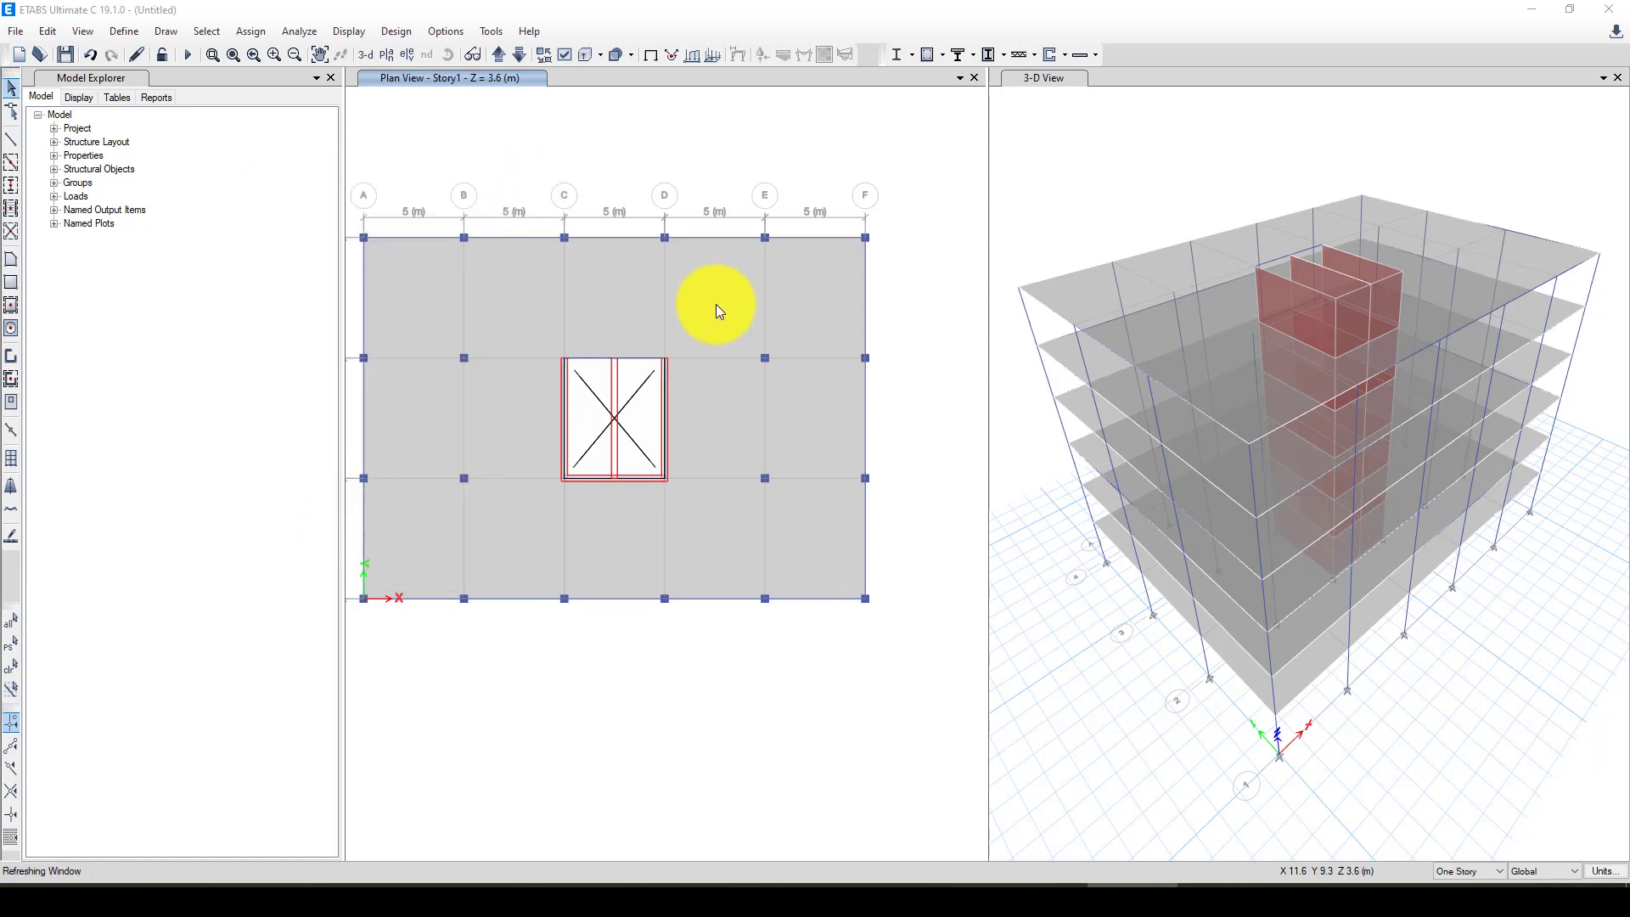
left_click(501, 54)
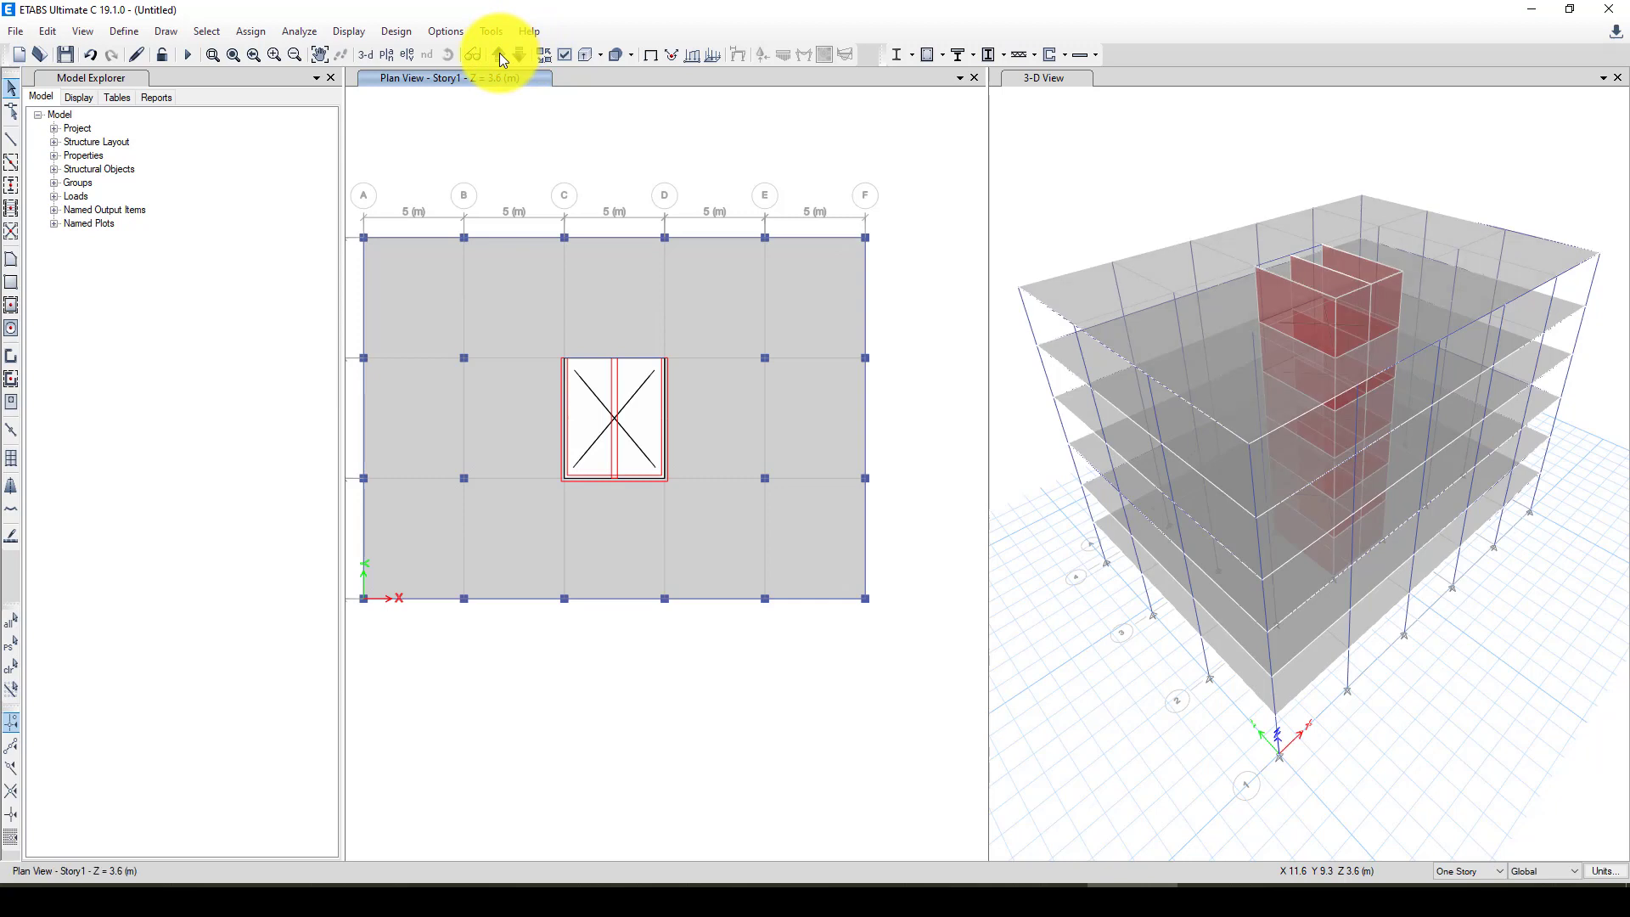
left_click(496, 56)
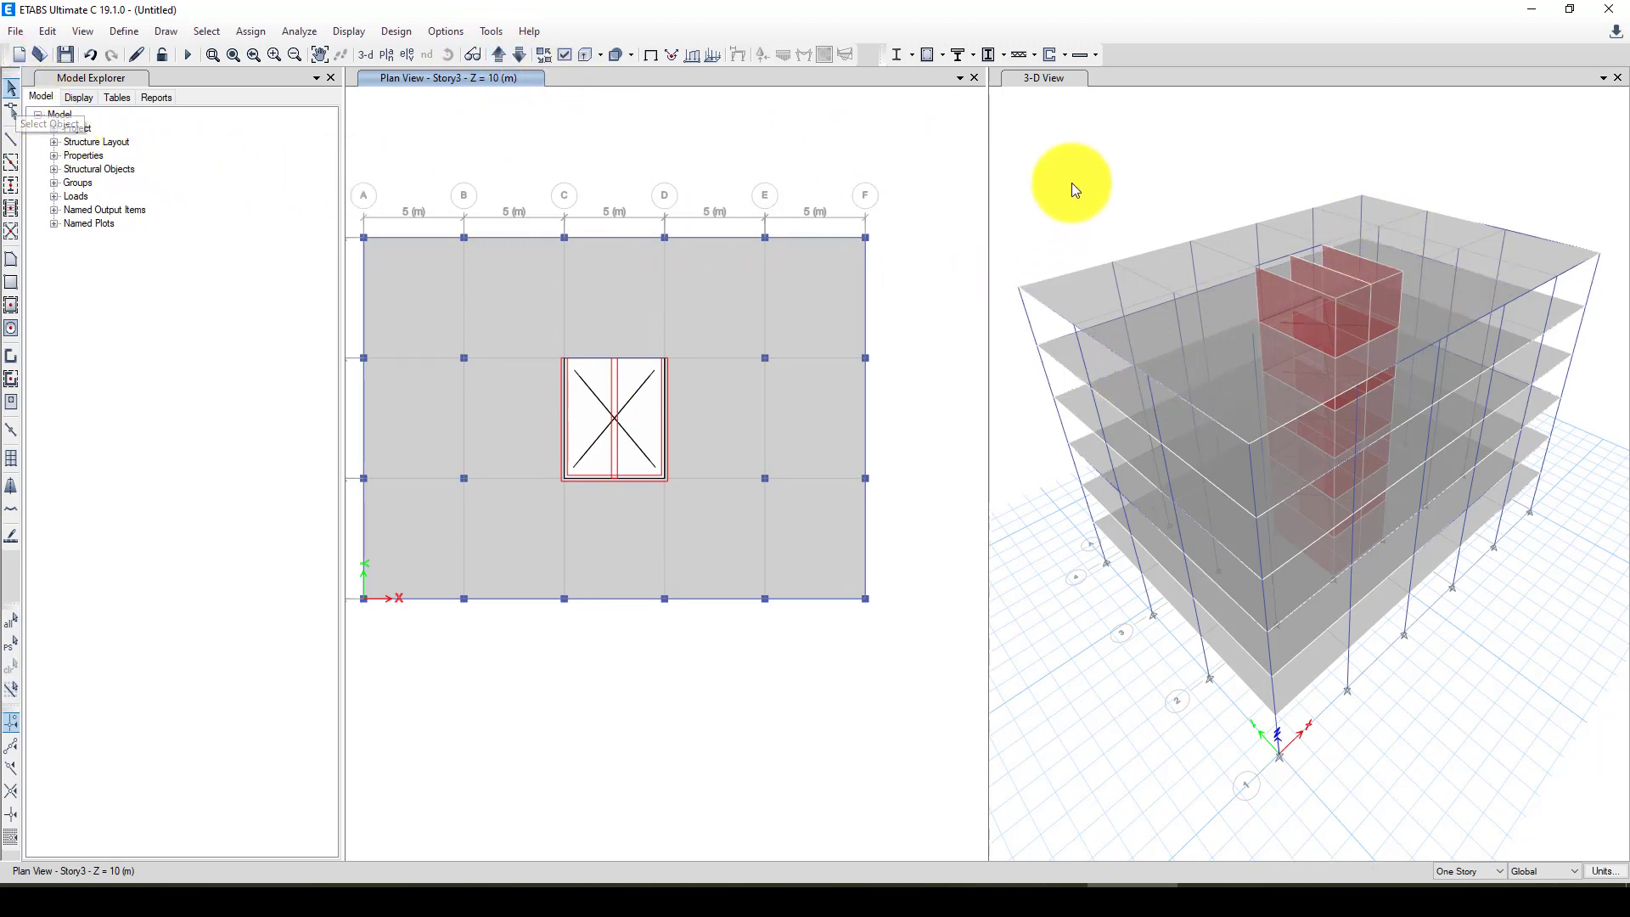
left_click(1074, 210)
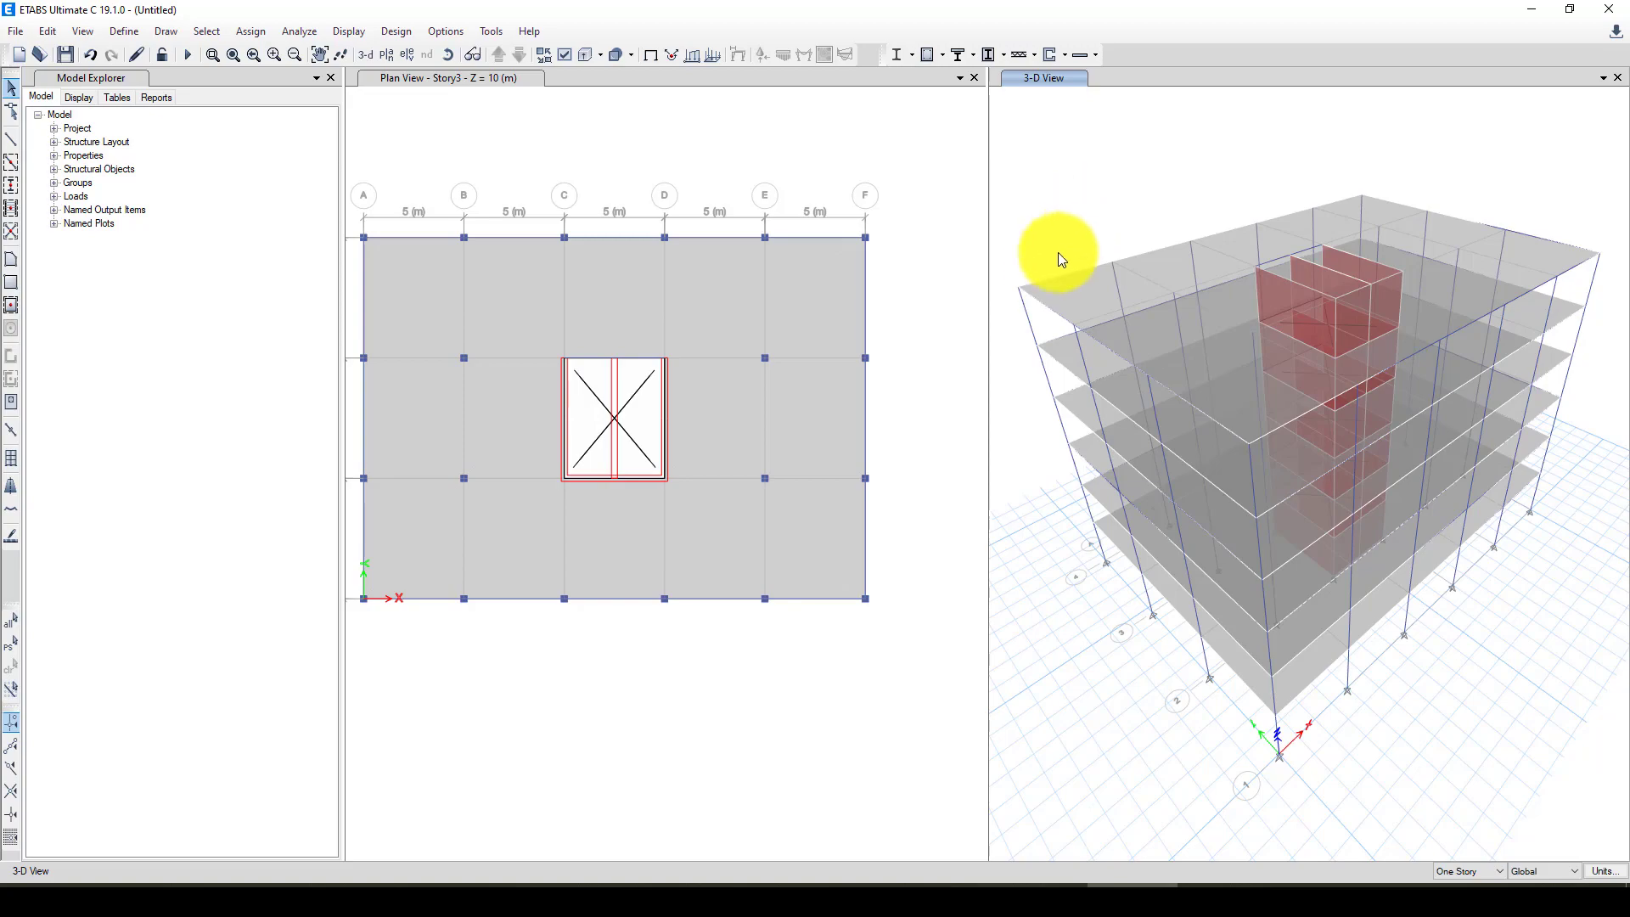
key("ctrl+shift+F9")
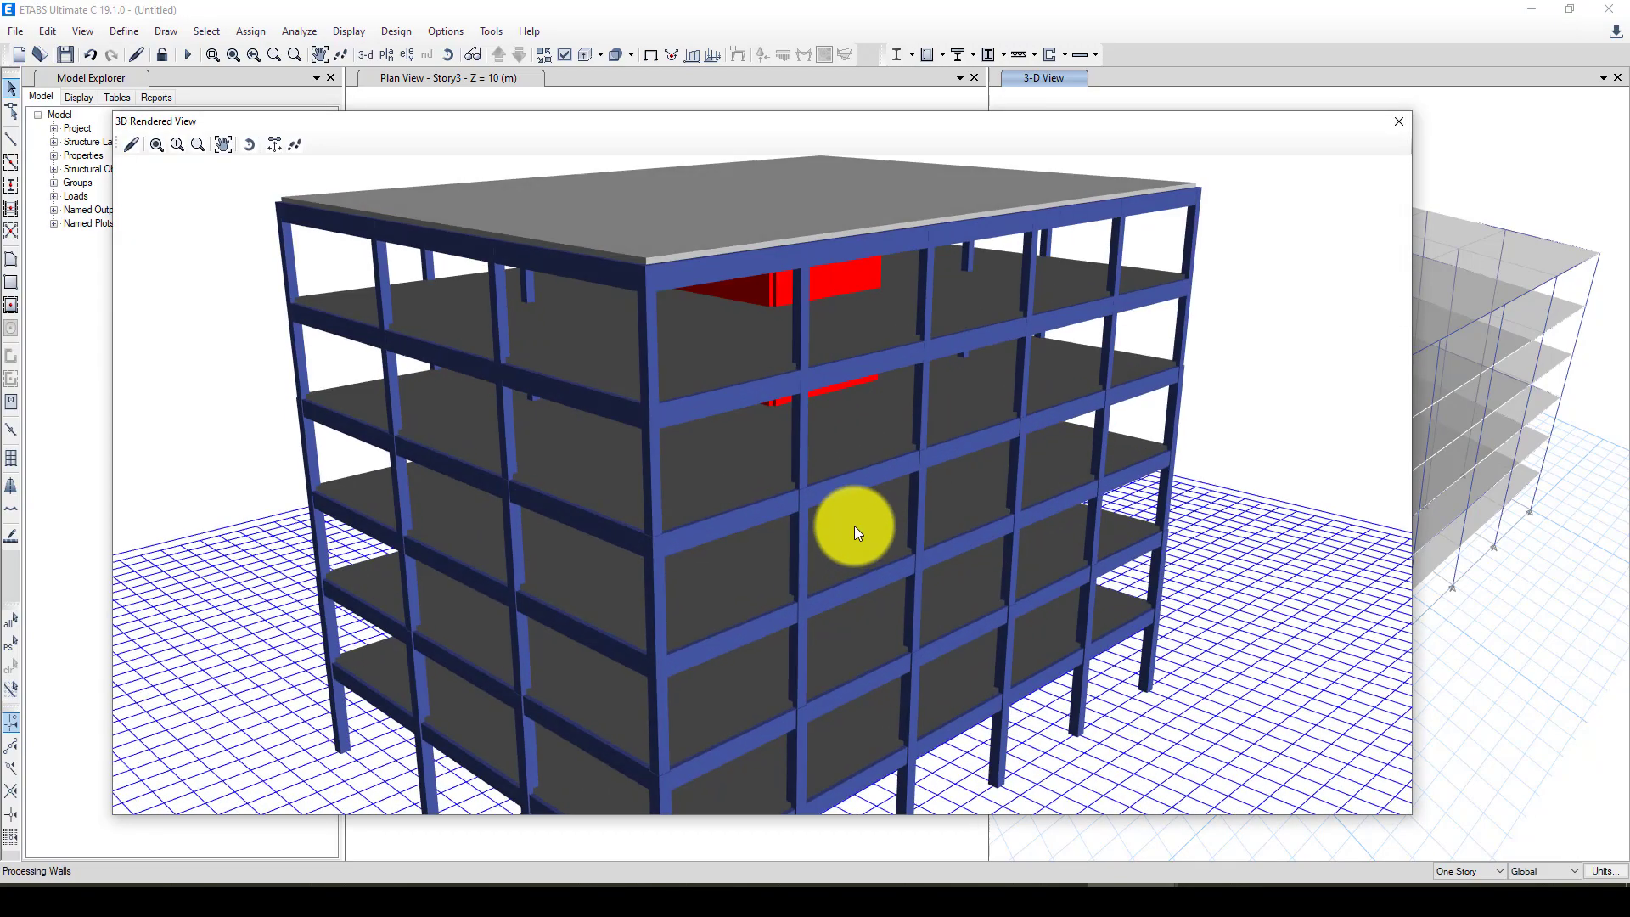
left_click_drag(854, 526, 796, 429)
scroll(702, 473, "up", 3)
scroll(699, 471, "down", 4)
left_click(1400, 123)
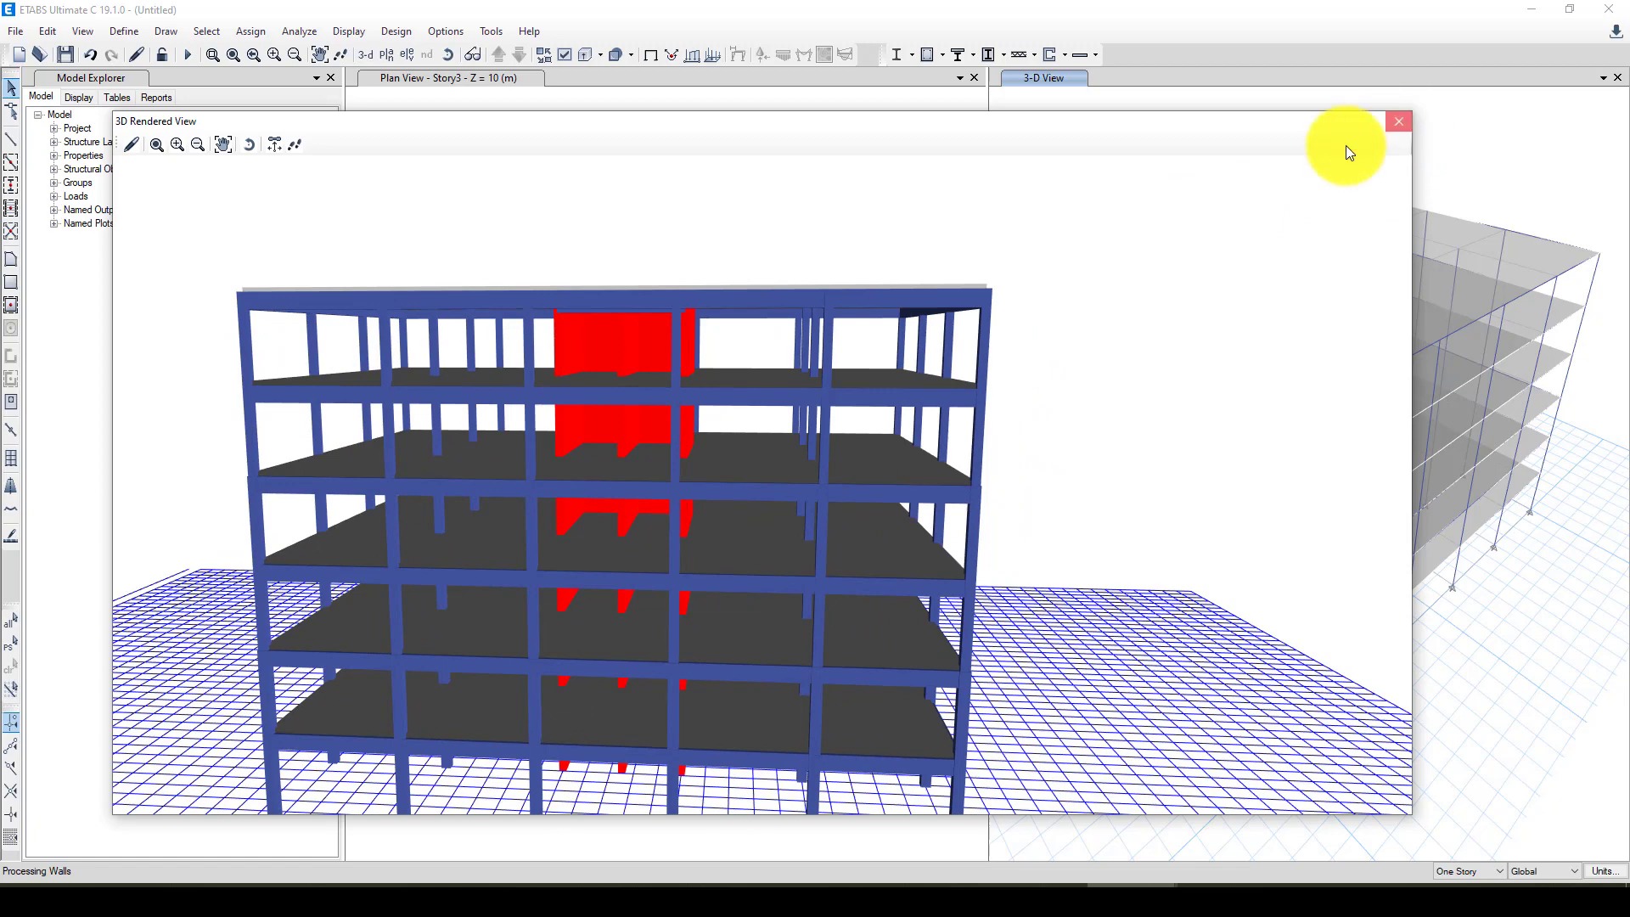
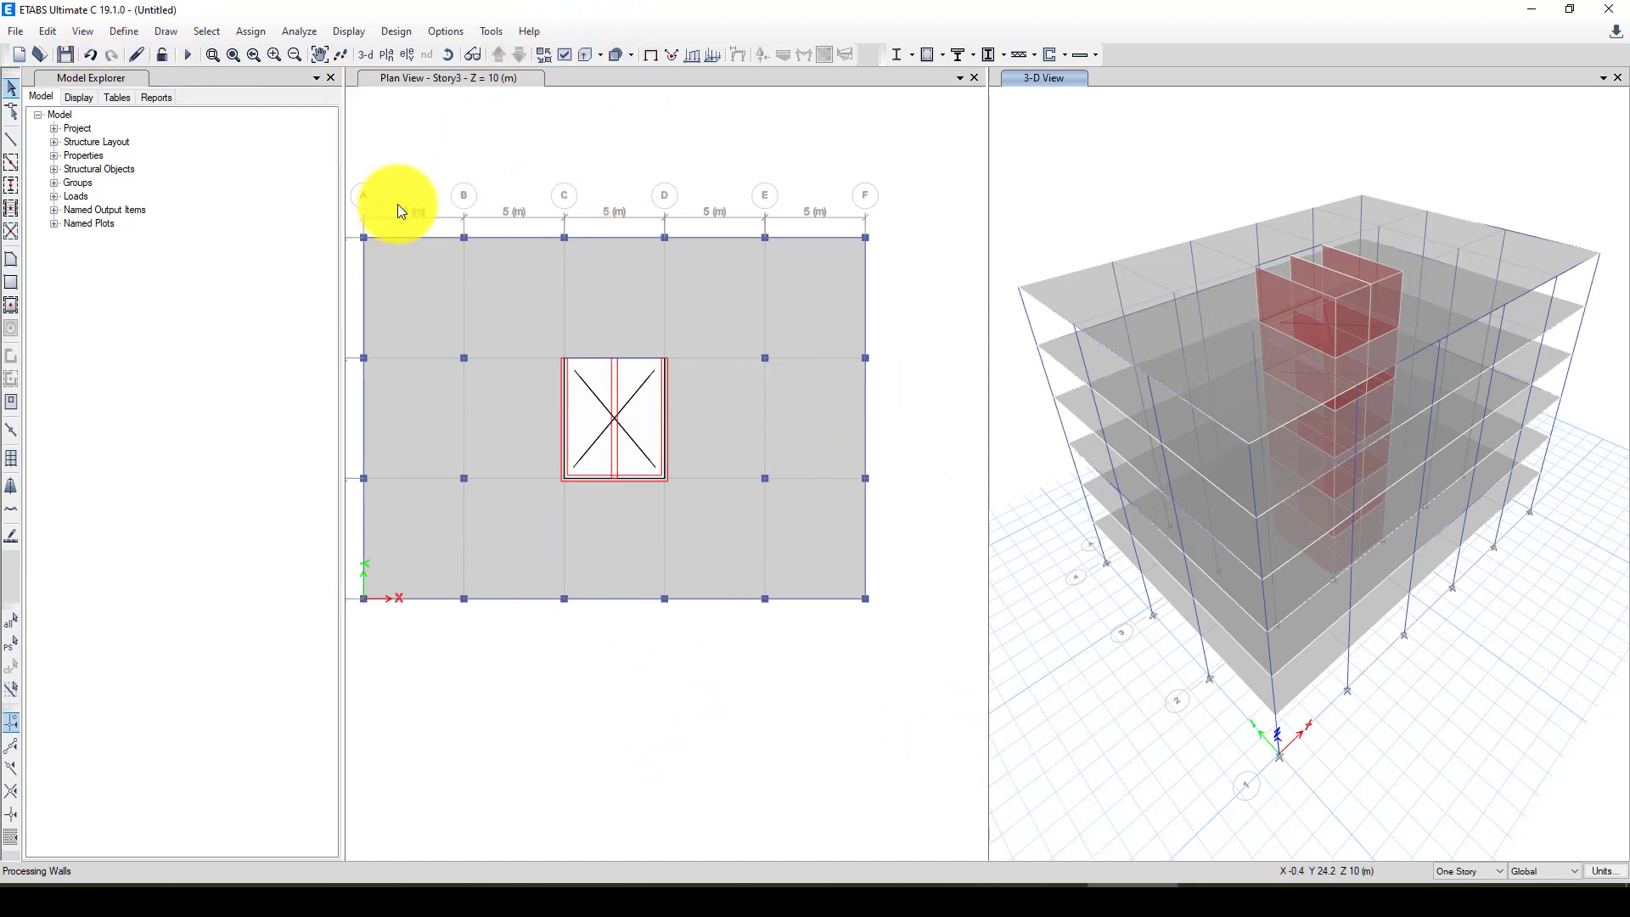
Step: Select the 24 wall shells by their W30 wall section property
scroll(787, 423, "down", 2)
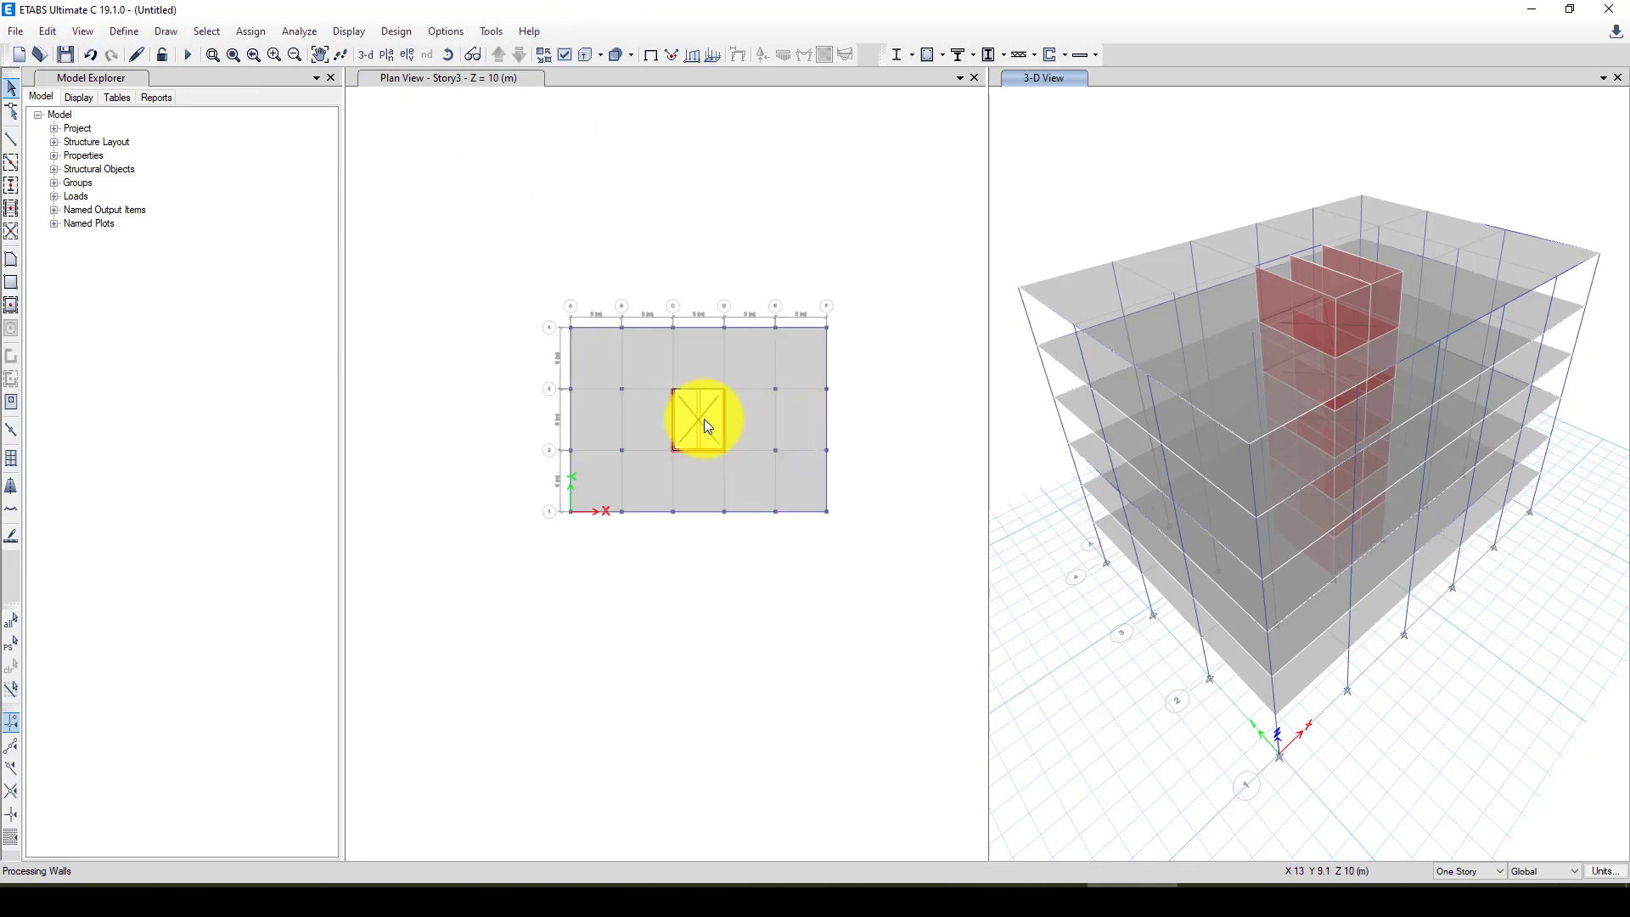
scroll(705, 419, "up", 2)
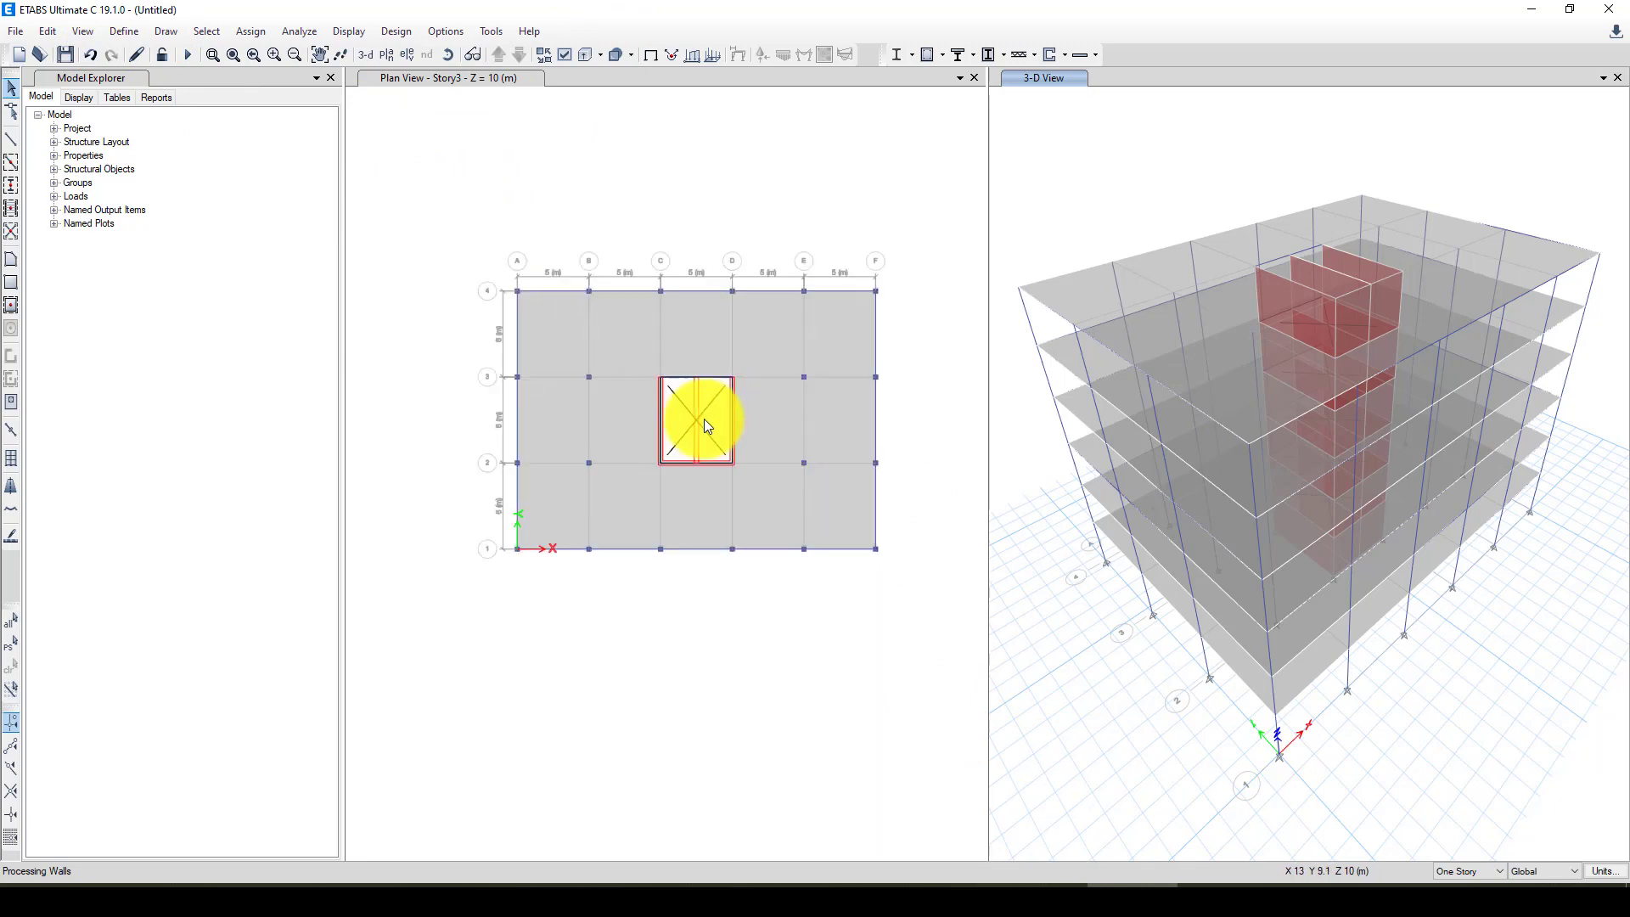
left_click(204, 32)
mouse_move(224, 54)
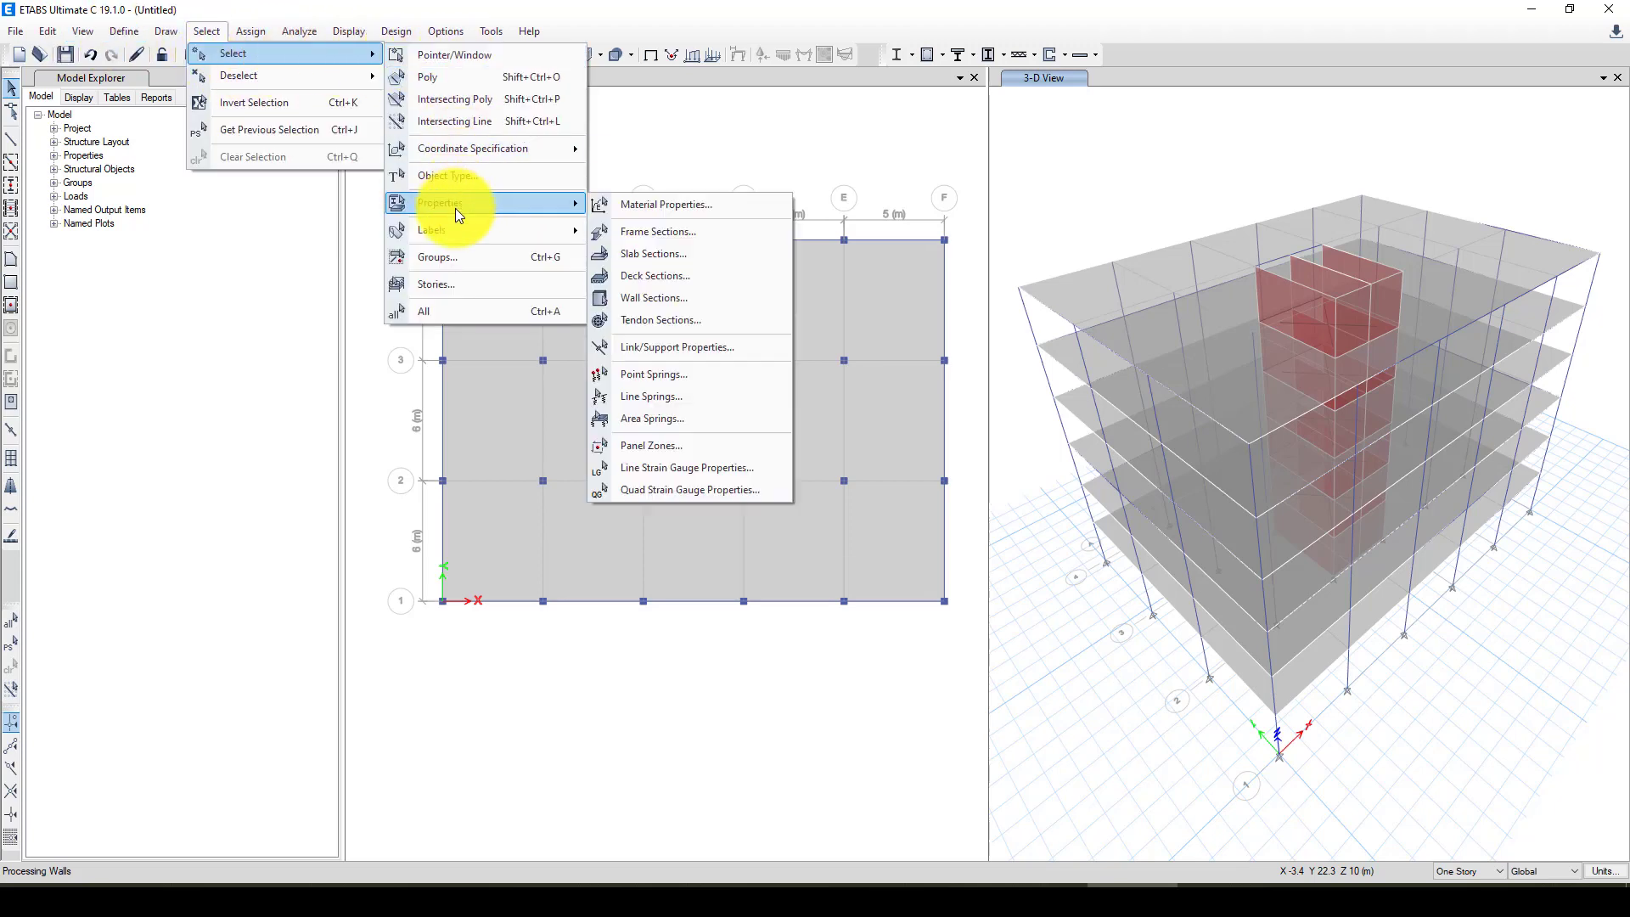
mouse_move(465, 202)
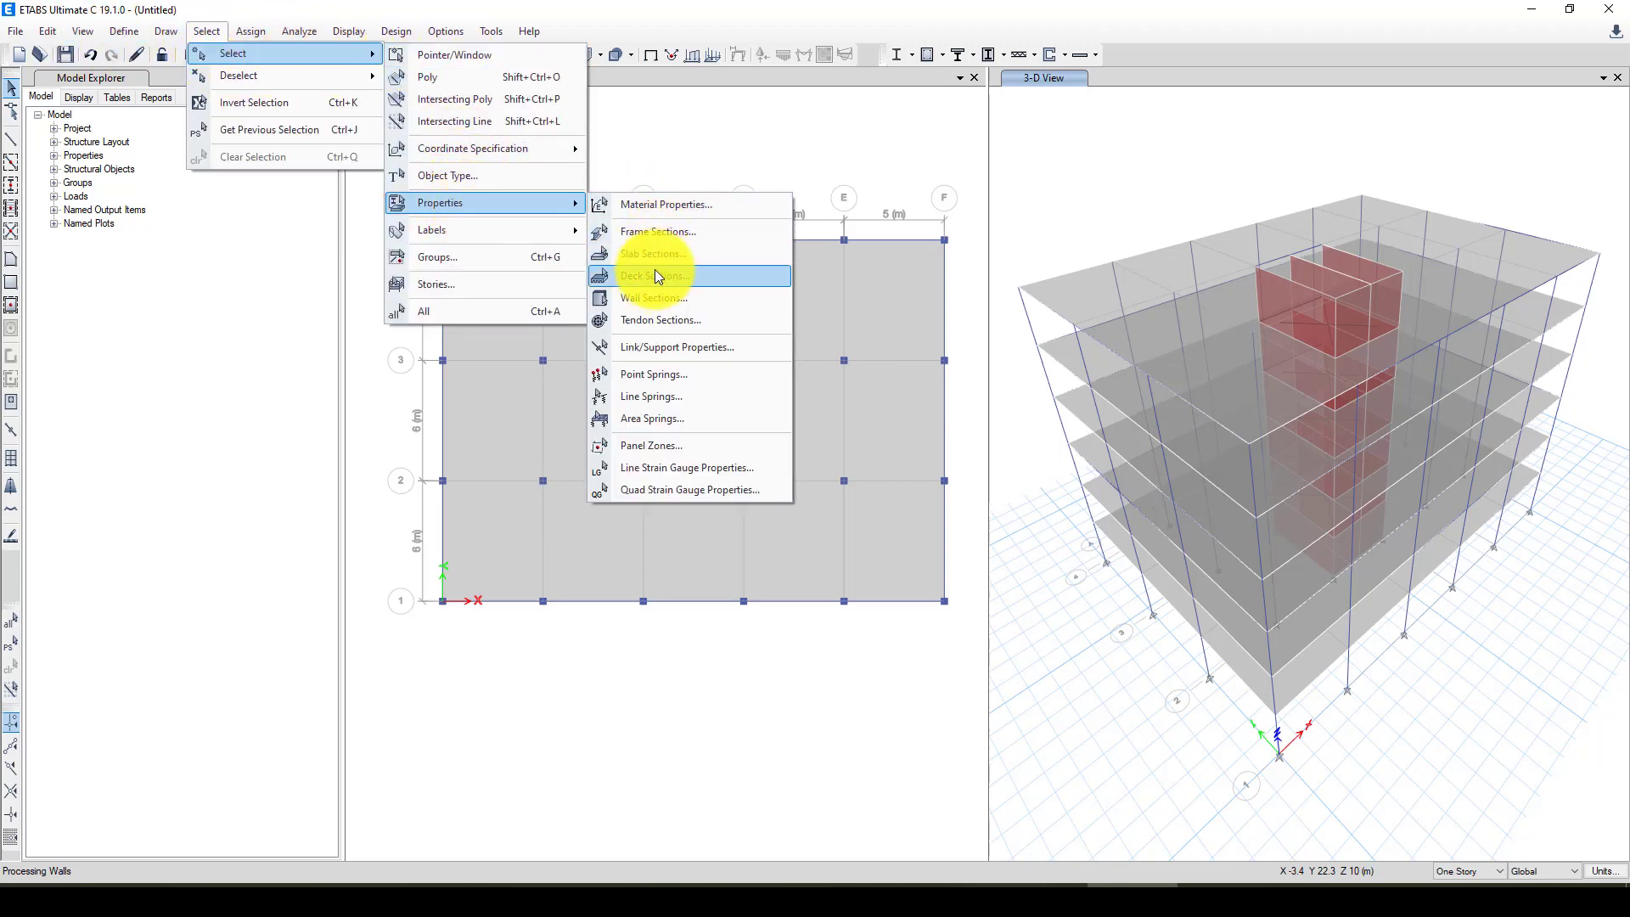
left_click(654, 298)
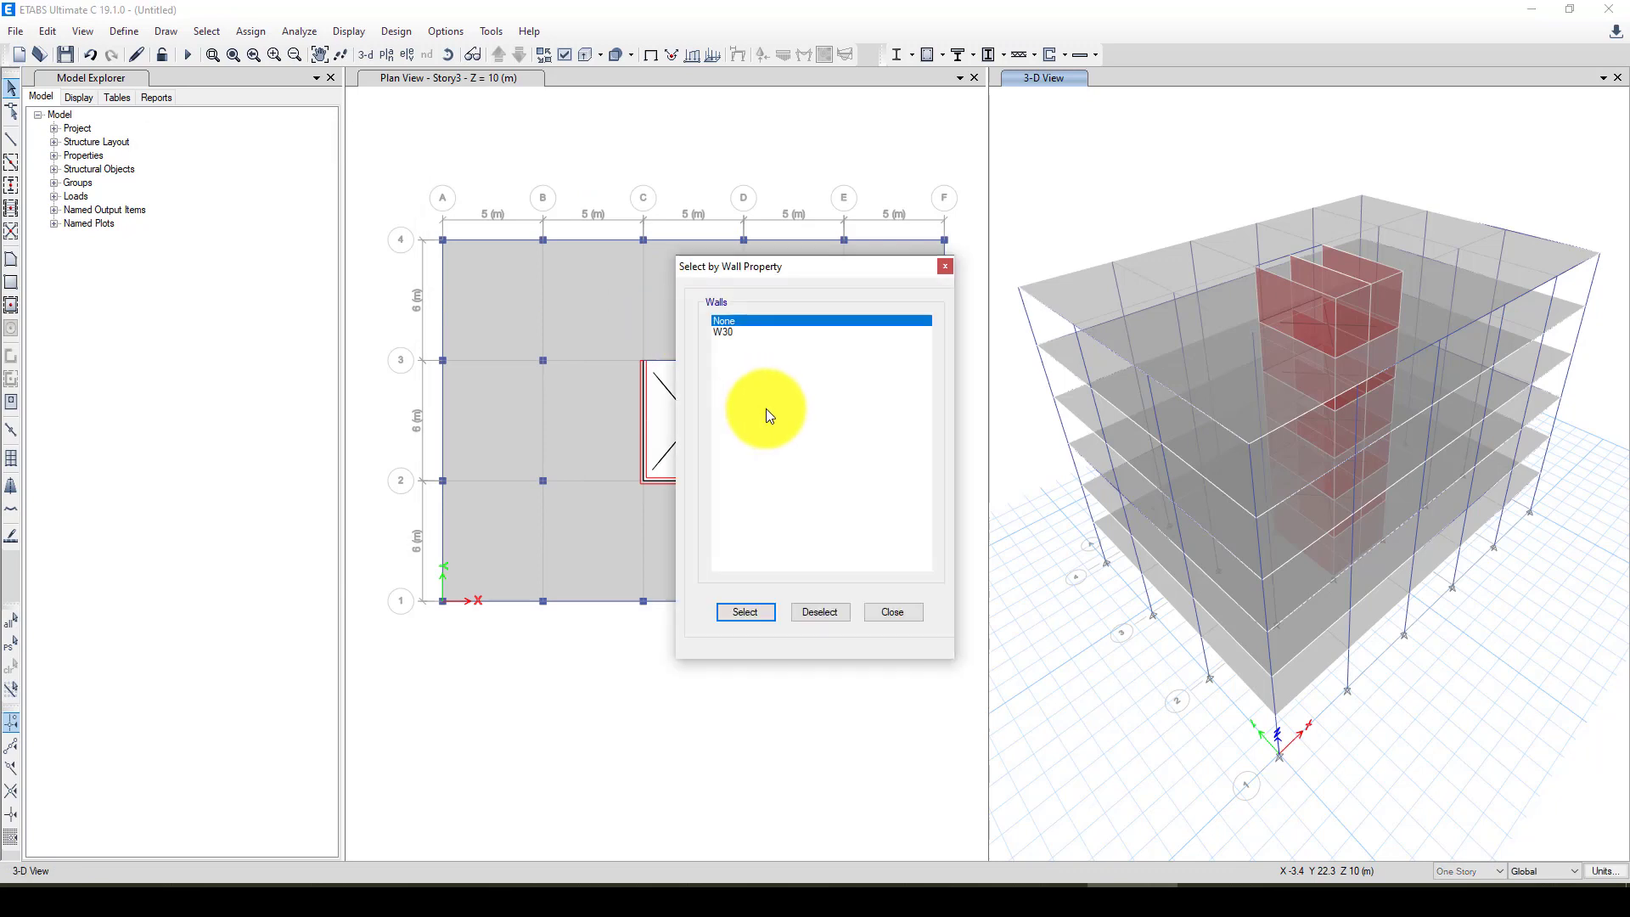
left_click(726, 332)
left_click(766, 613)
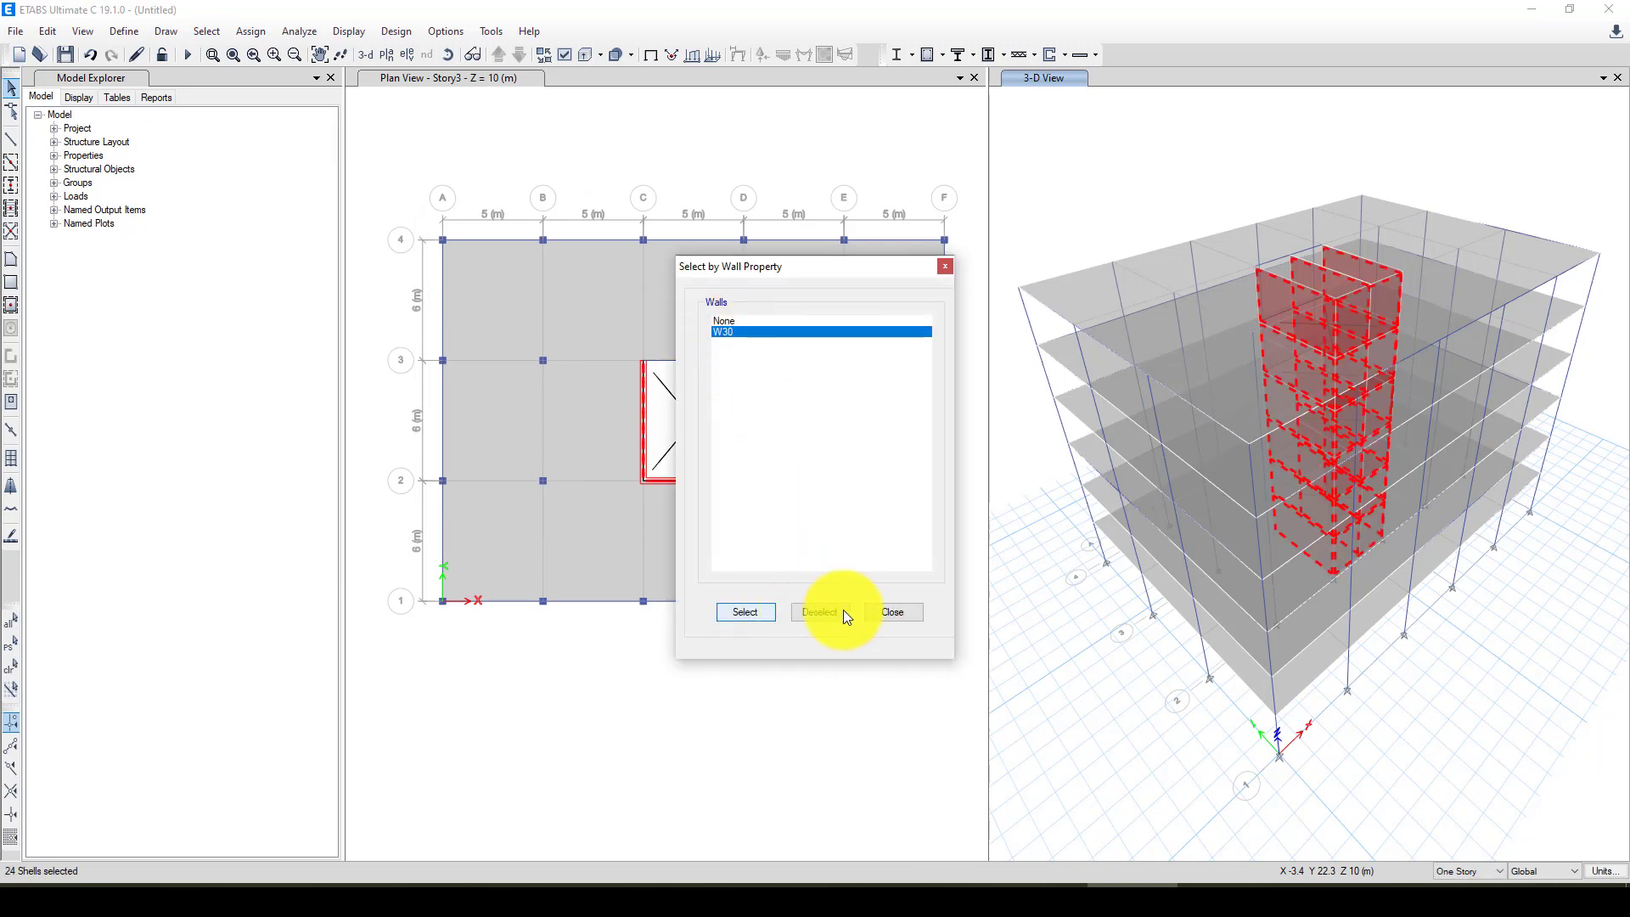
left_click(887, 612)
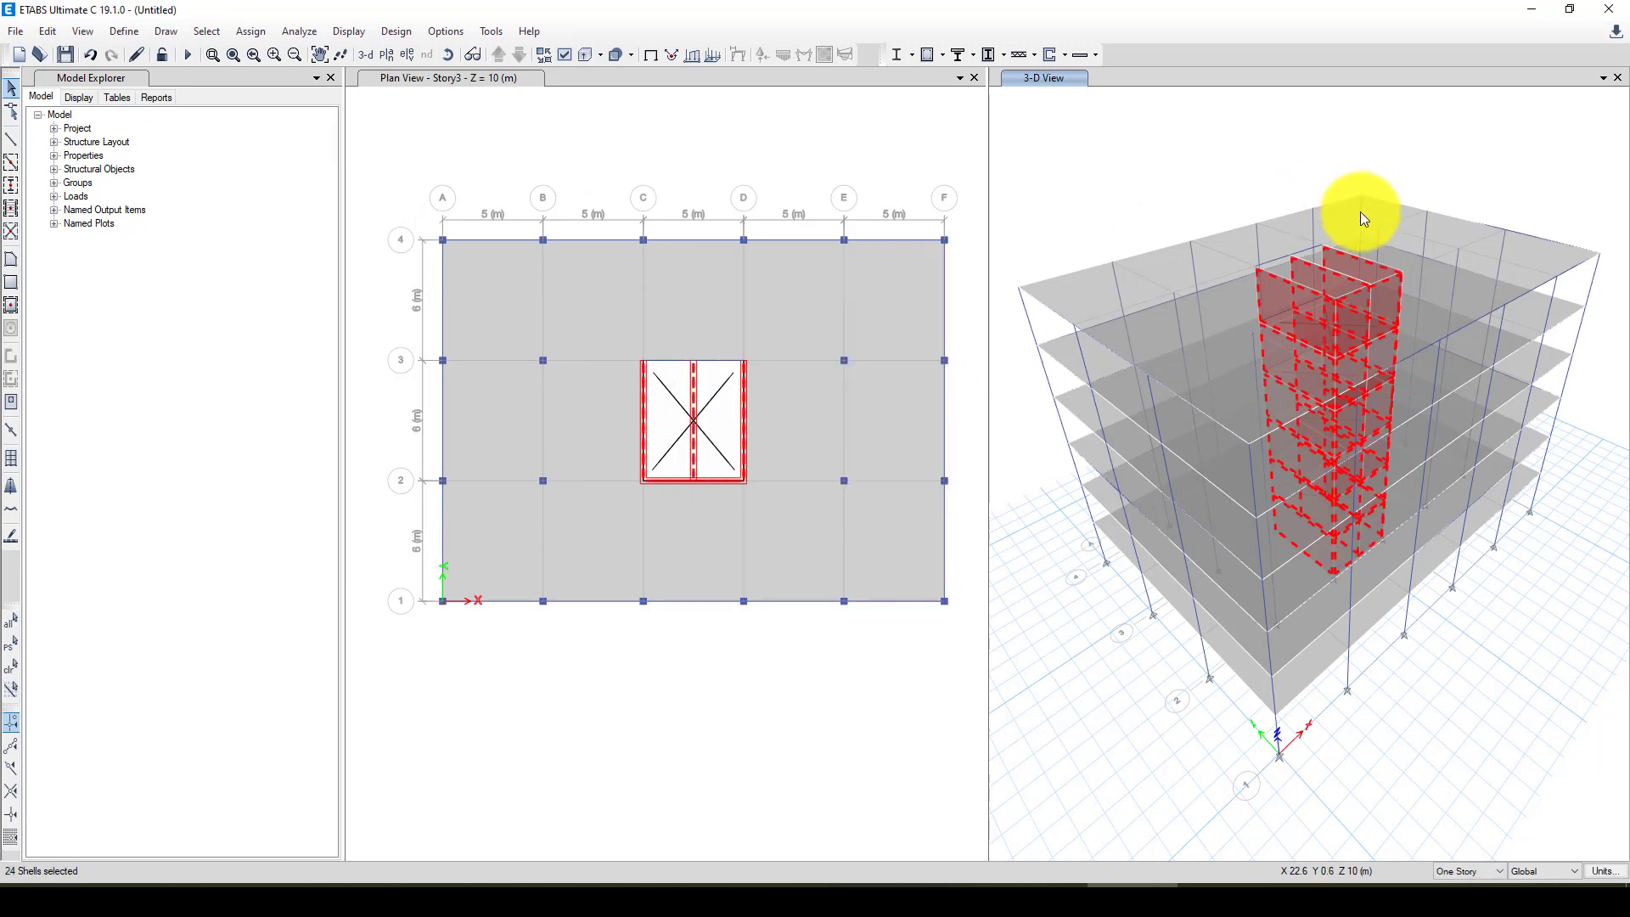
Step: Divide the selected W30 core wall shells into a 5 by 5 mesh of areas
left_click(49, 33)
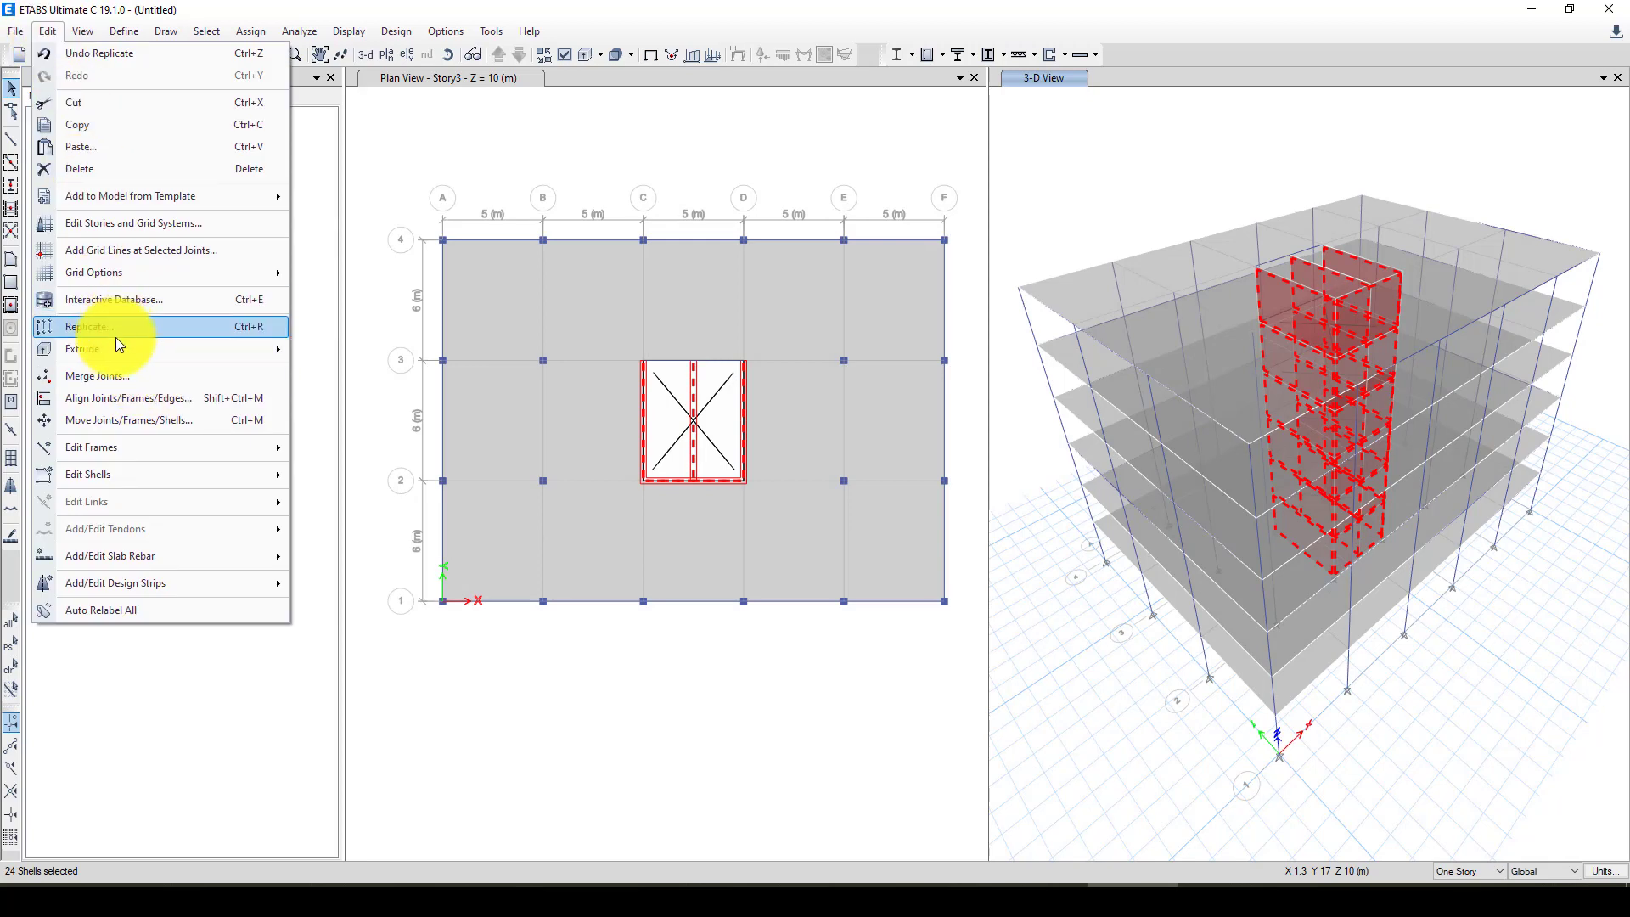
mouse_move(138, 472)
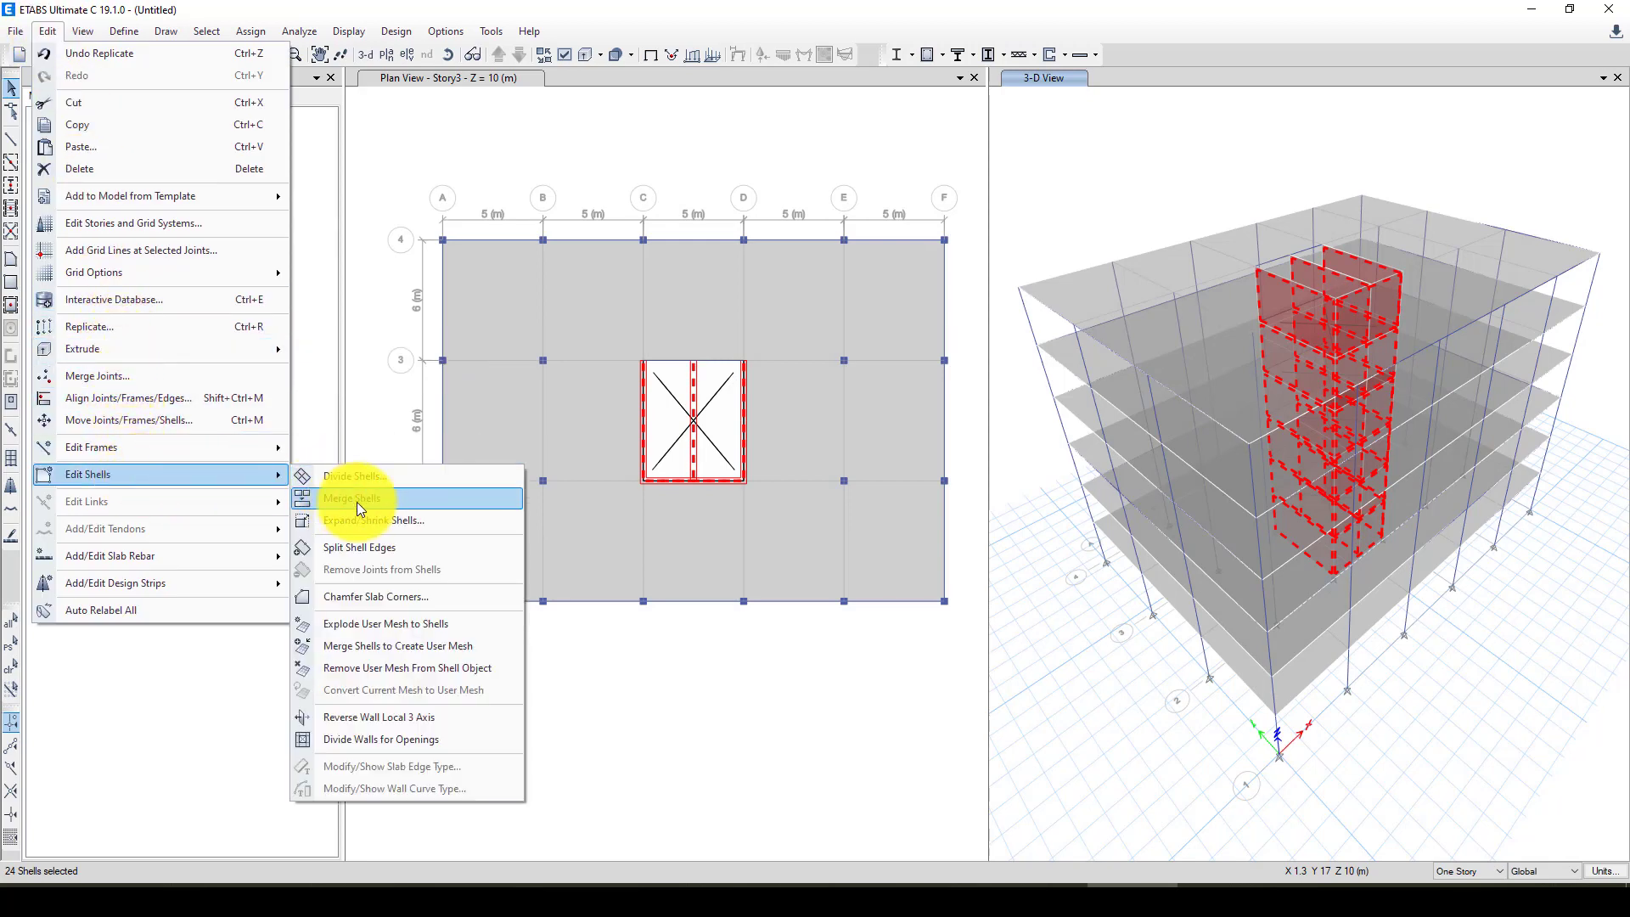
left_click(397, 474)
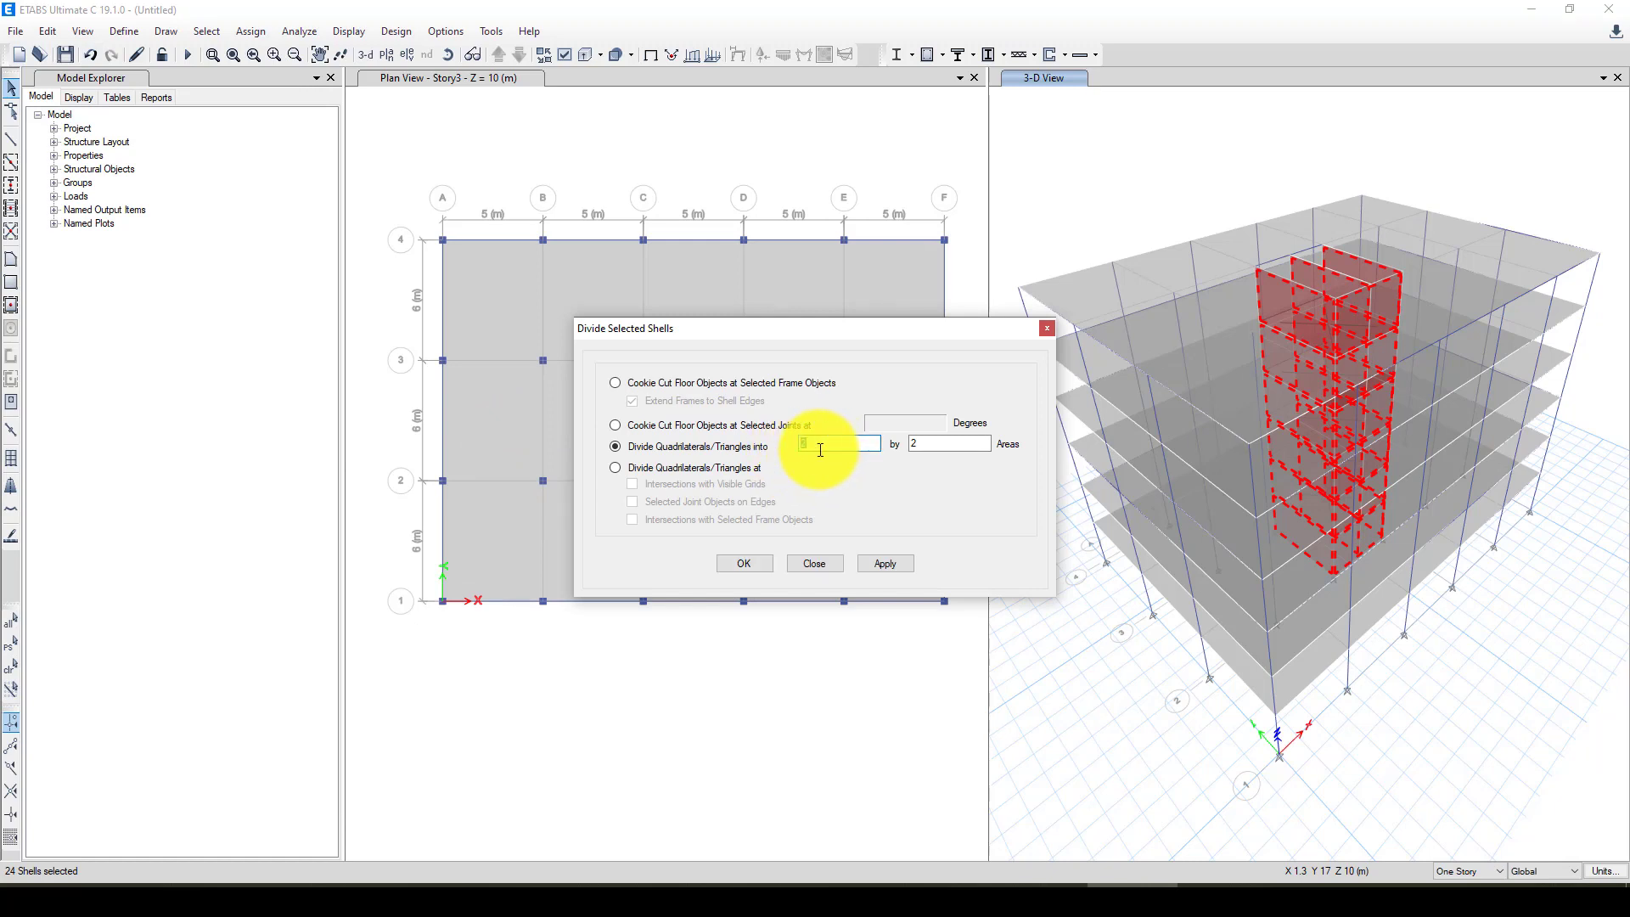
type("50")
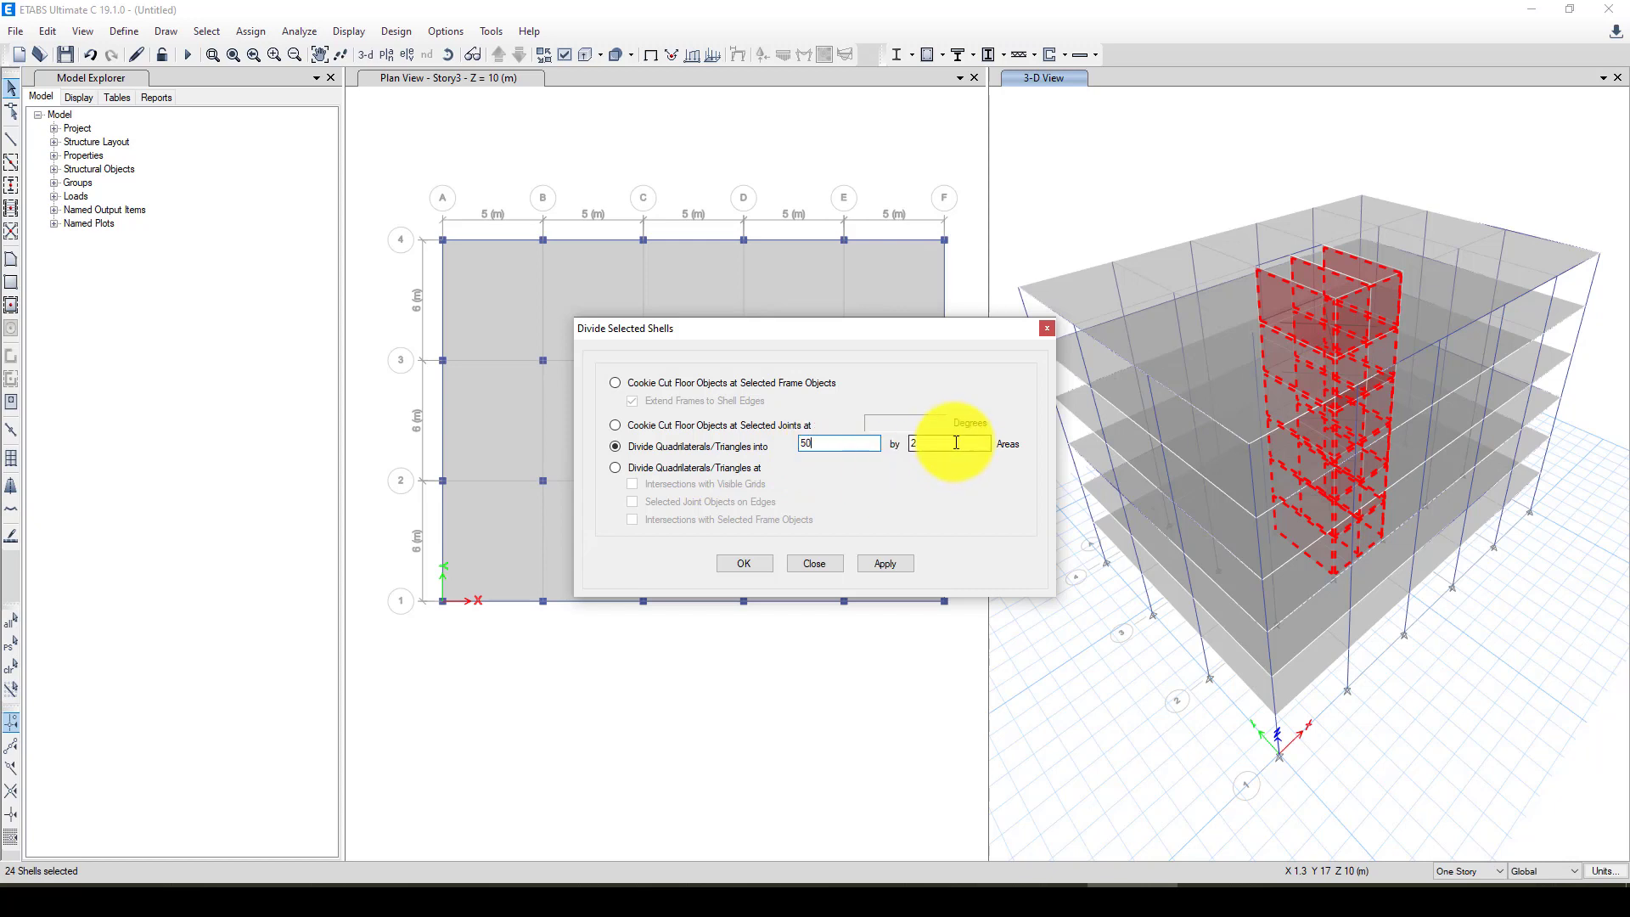
double_click(943, 442)
key("BackSpace")
key("Tab")
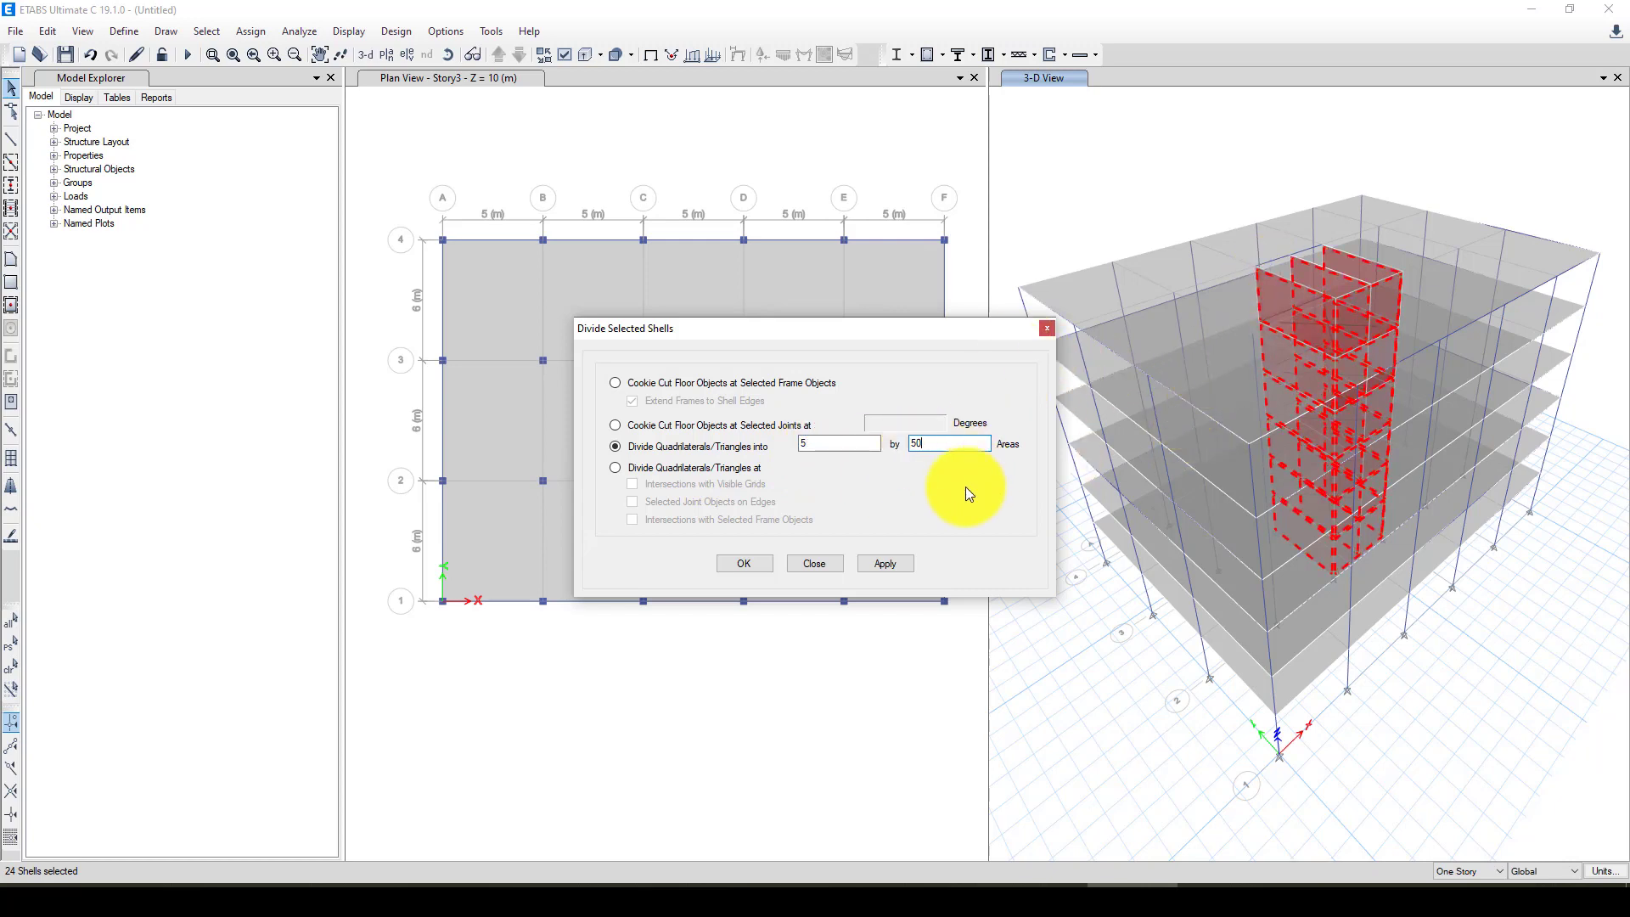
key("BackSpace")
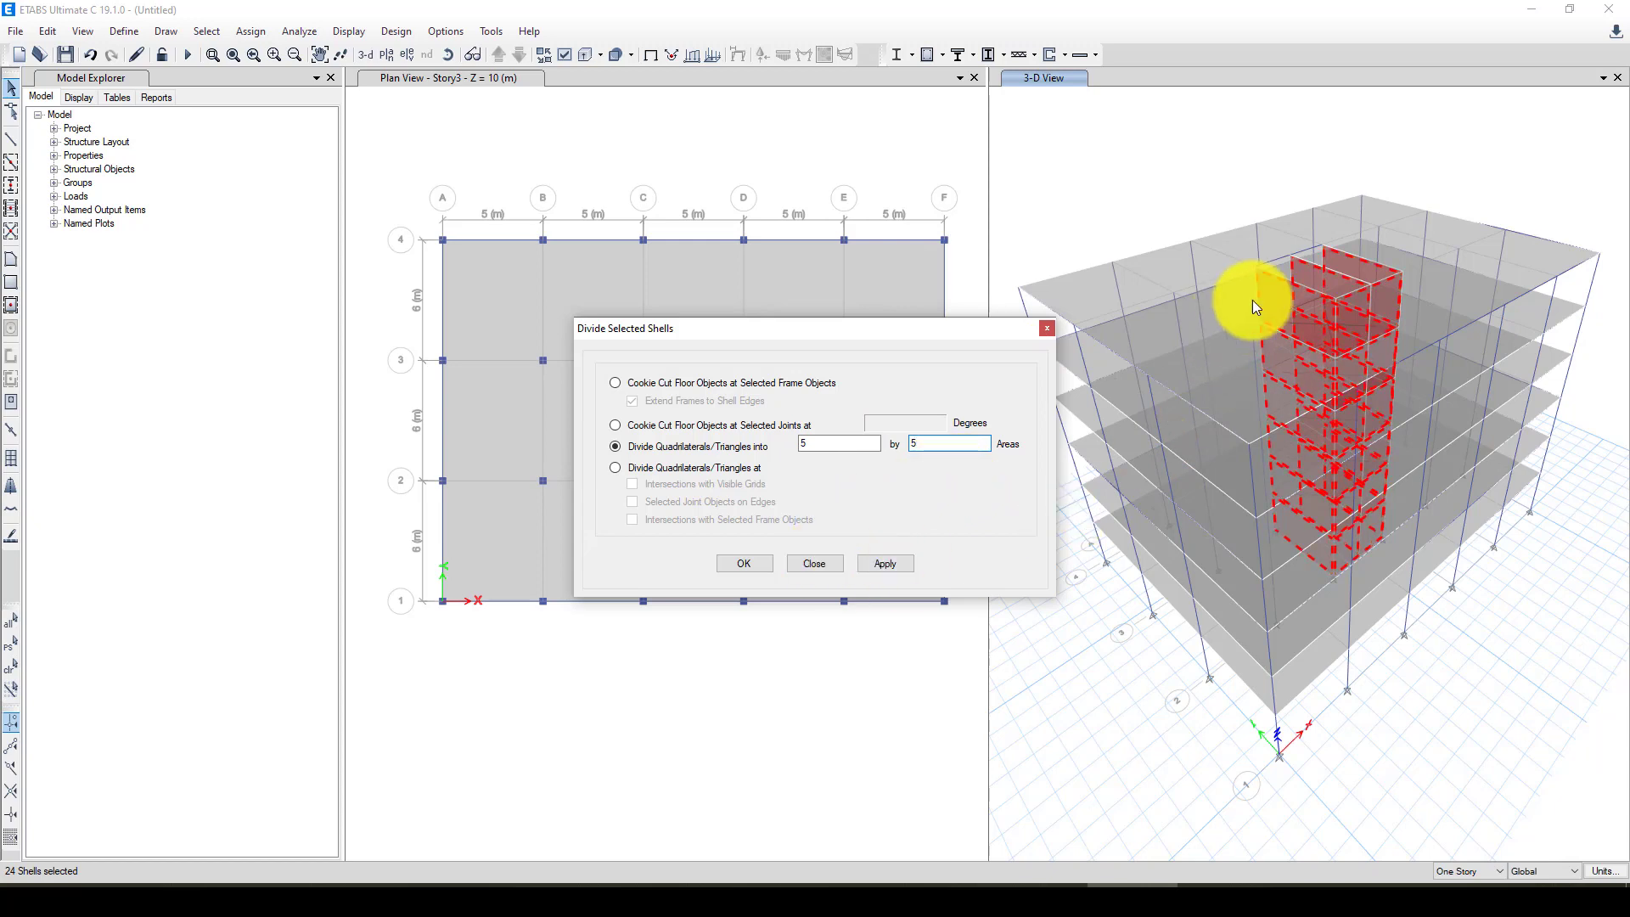
left_click(862, 563)
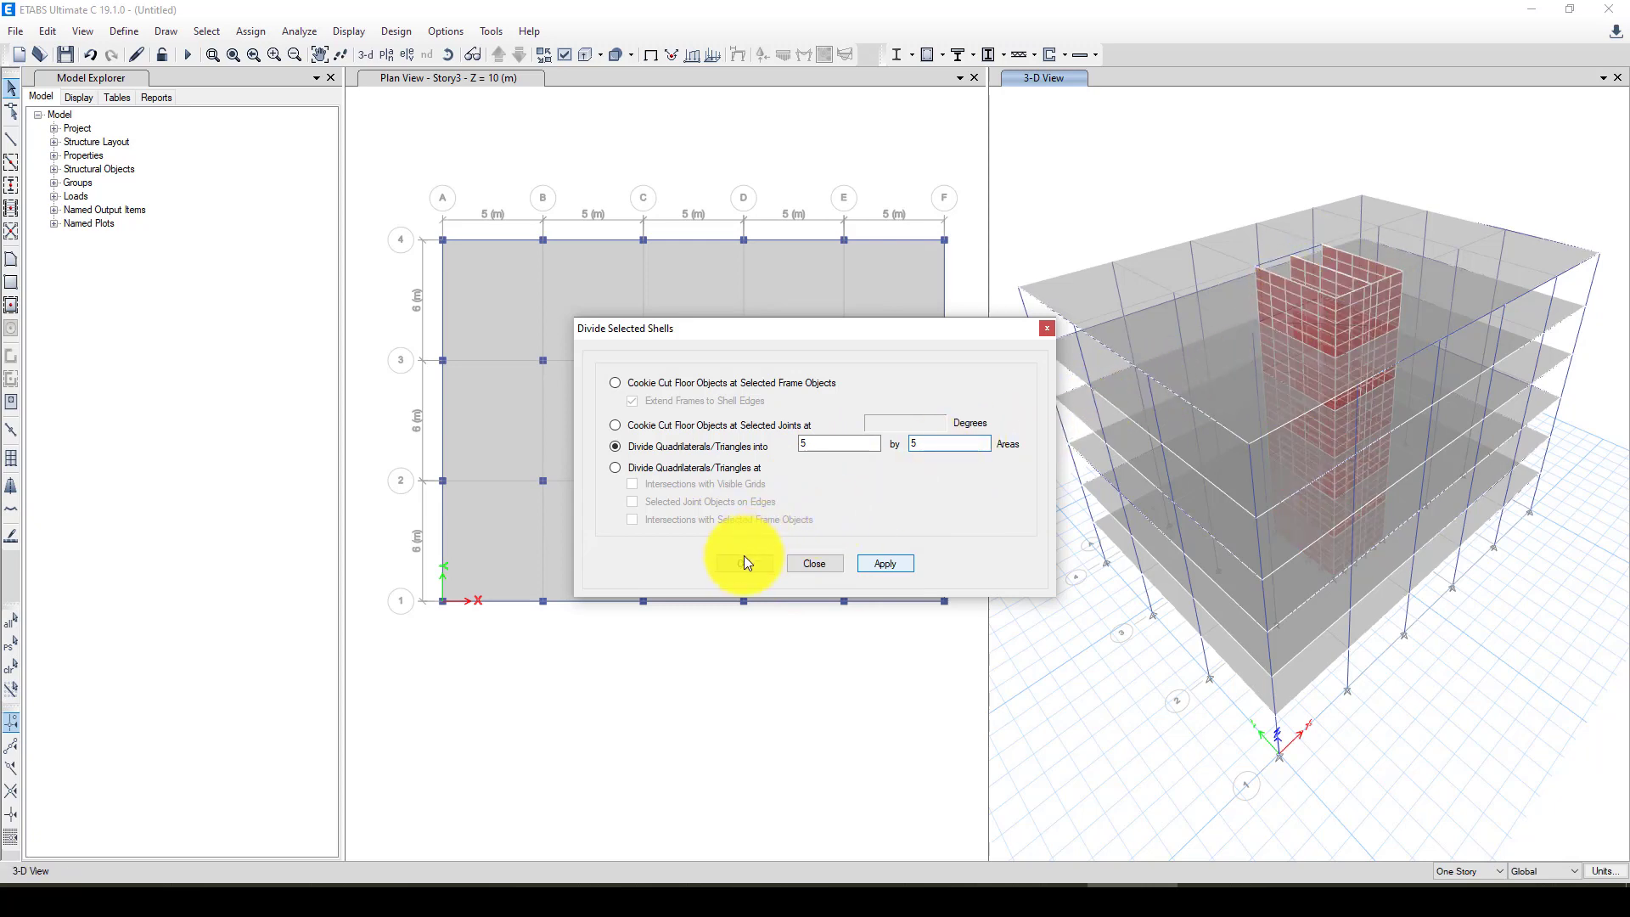
key("Escape")
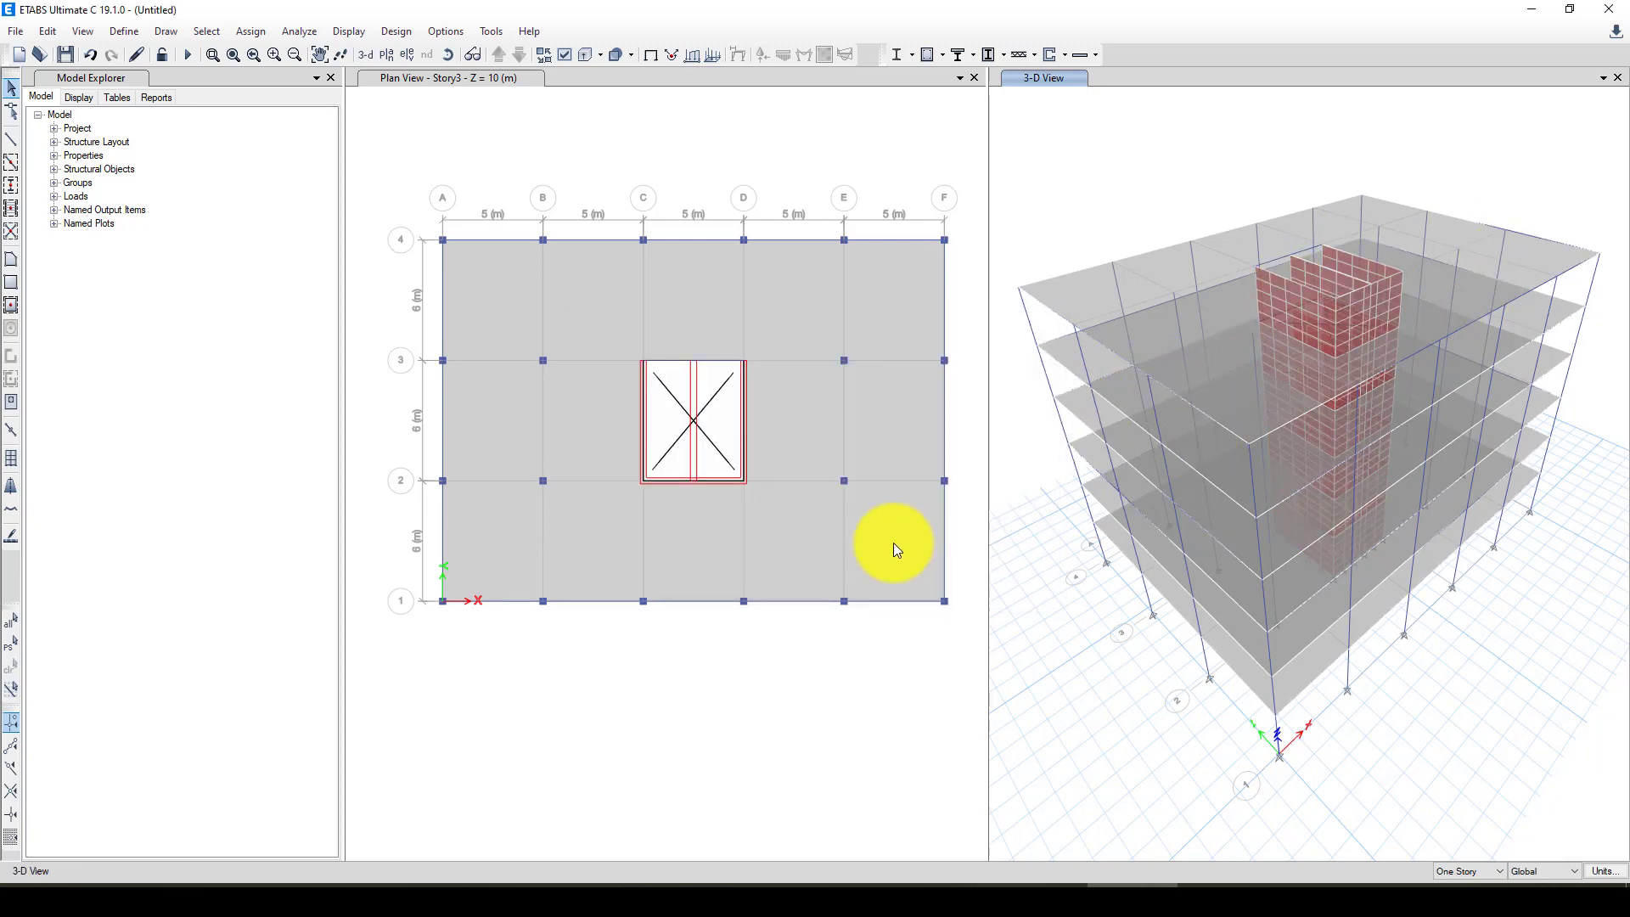
Step: Switch the plan view to the Base level
left_click(582, 159)
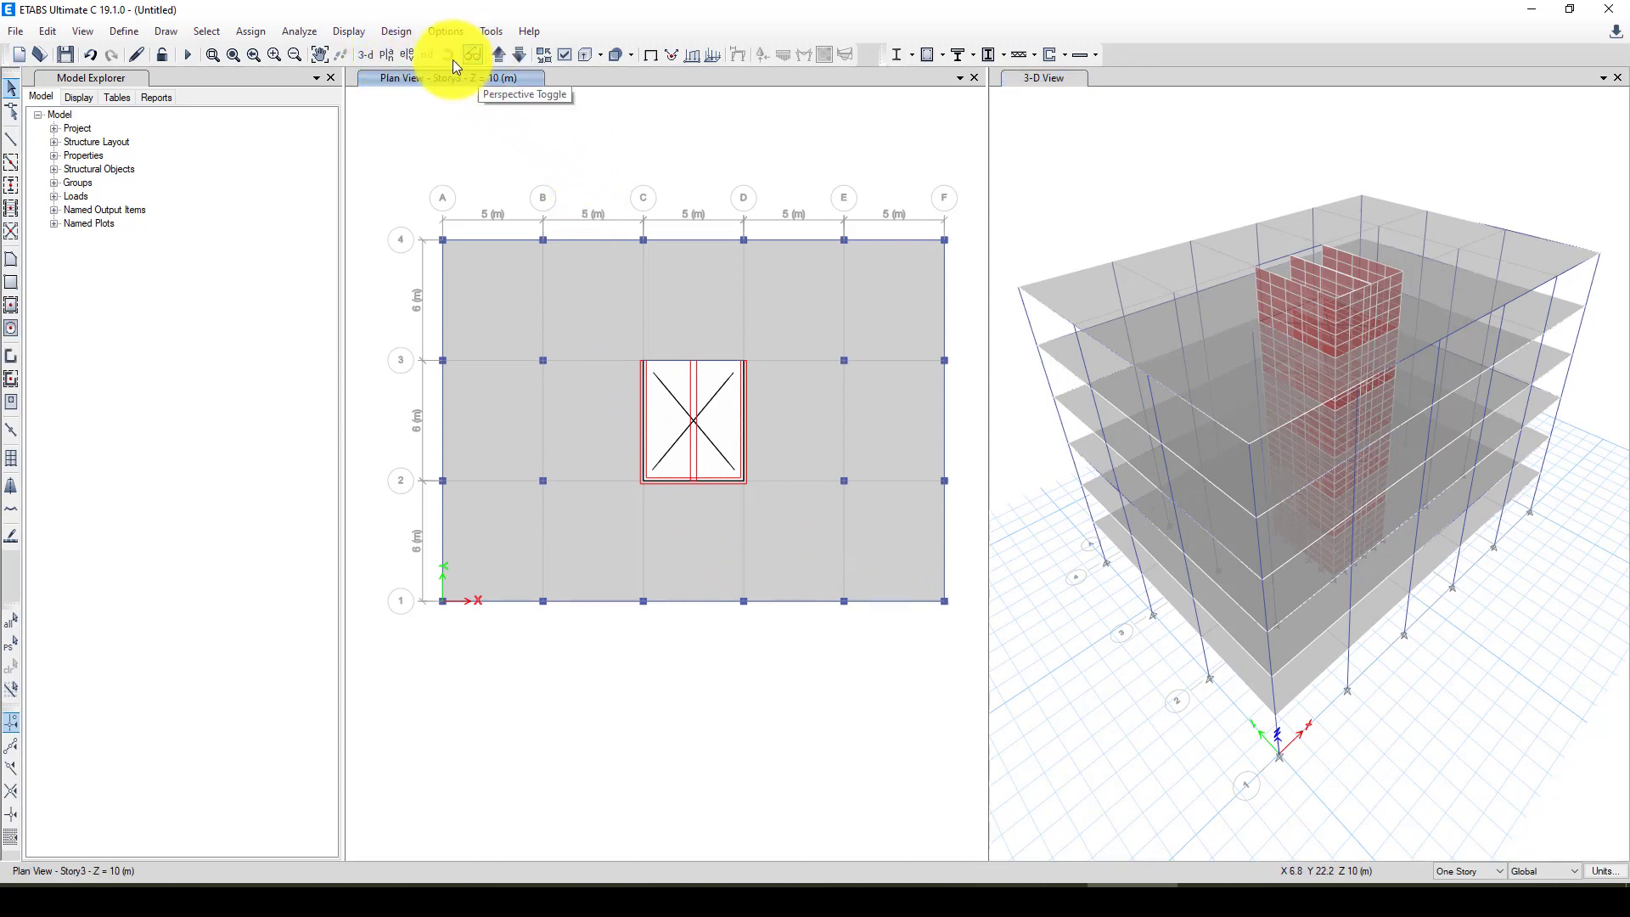
left_click(387, 54)
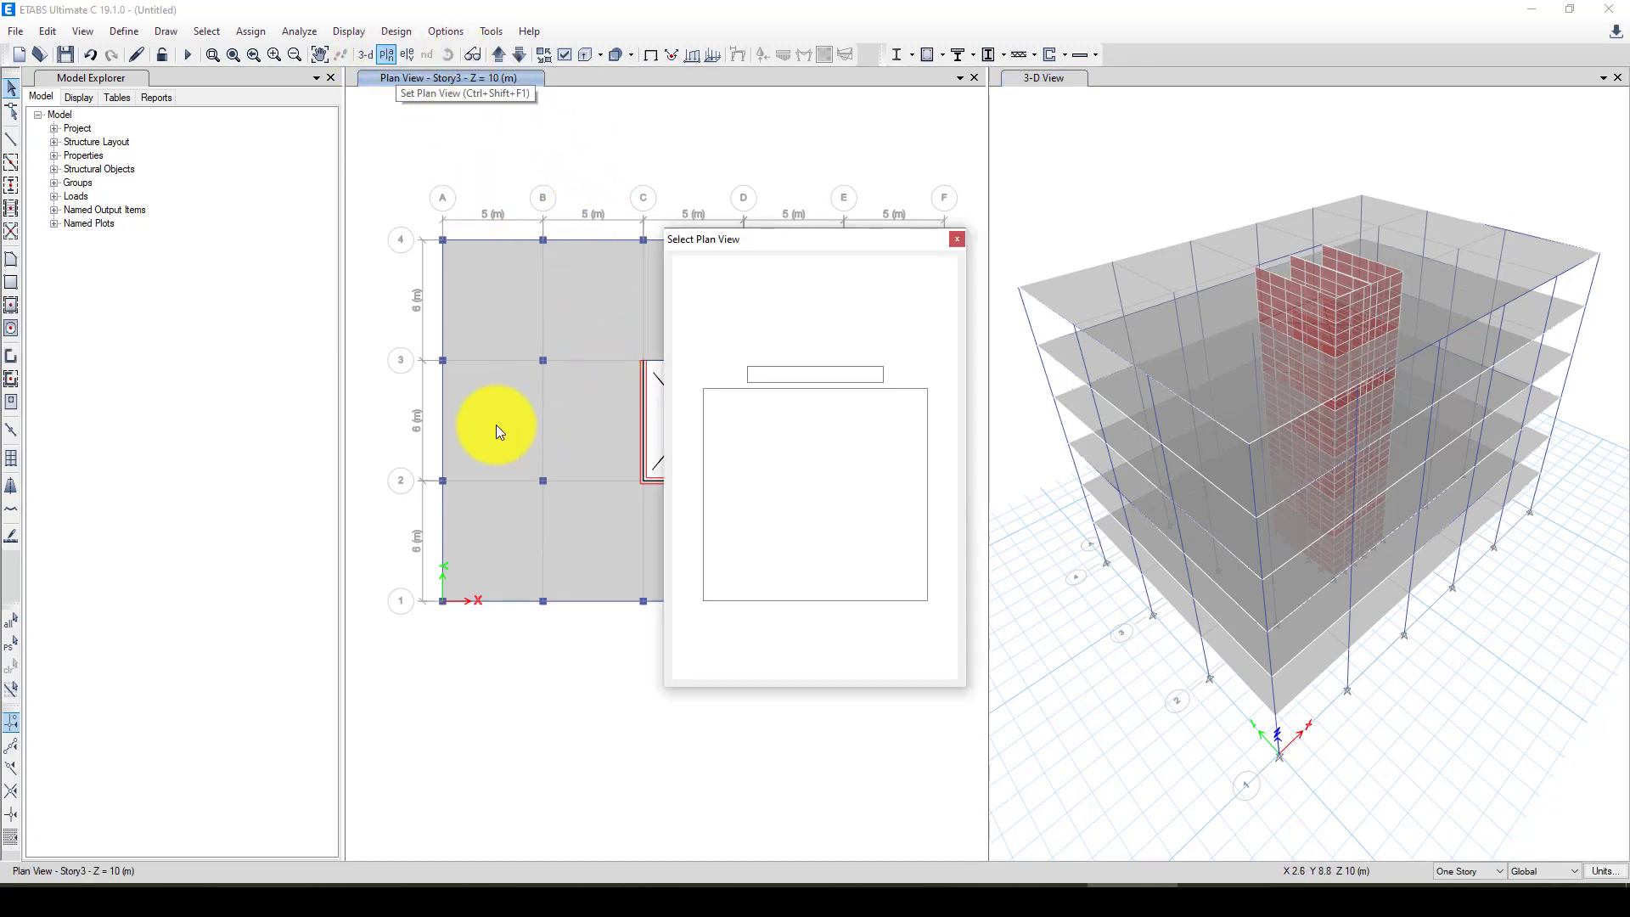
left_click(715, 461)
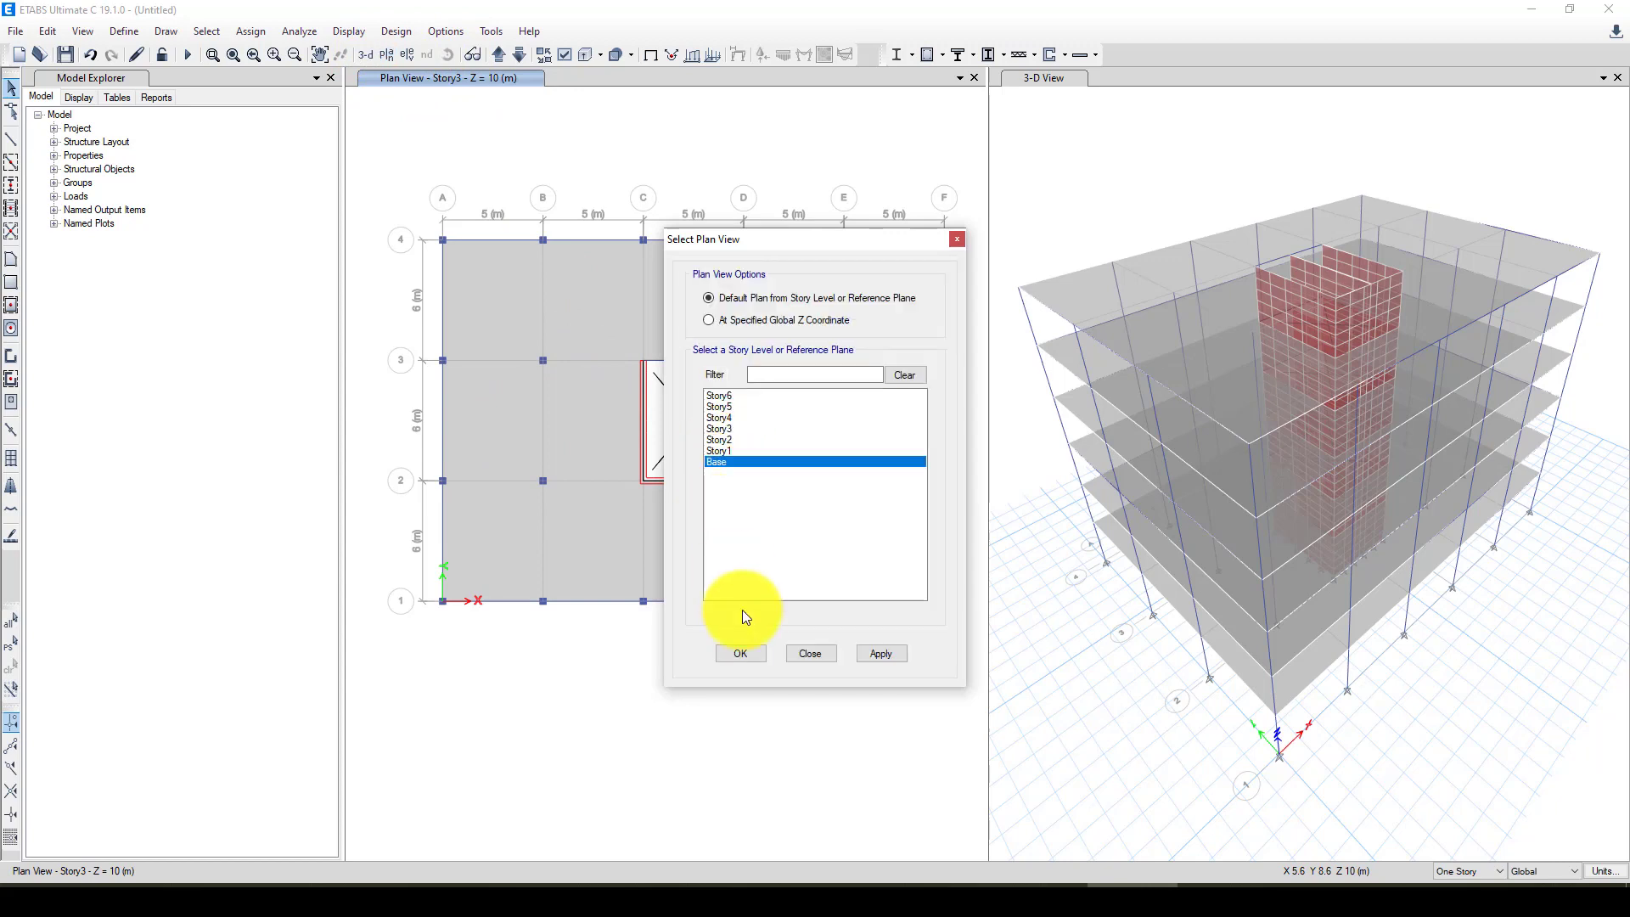
left_click(740, 653)
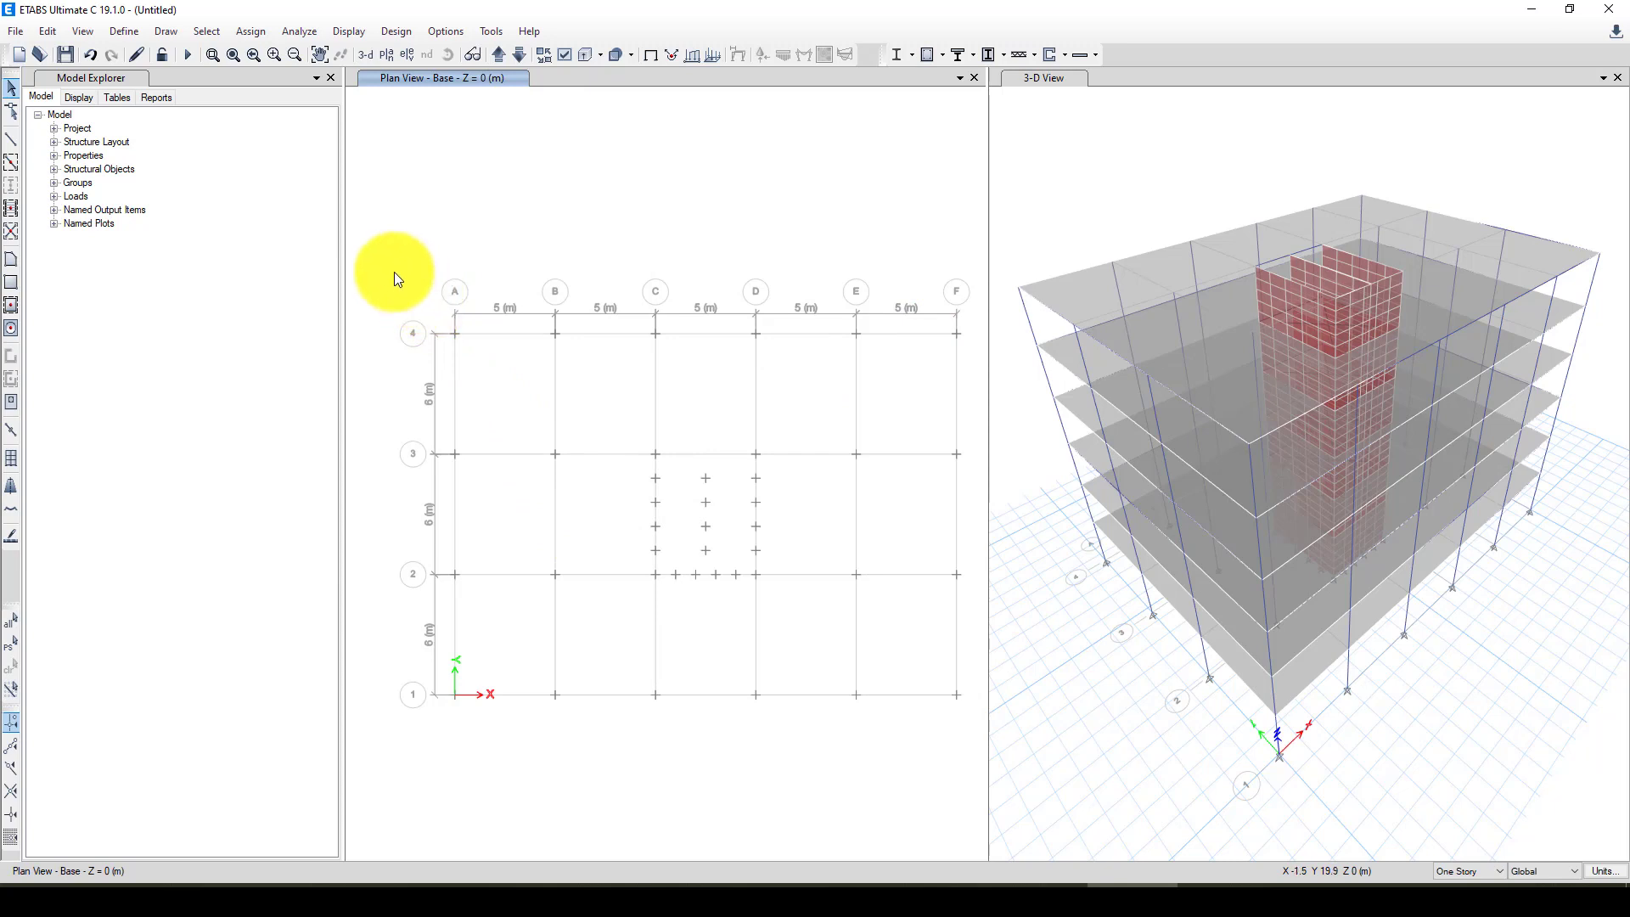
Step: Assign fixed supports to all 42 base joints
left_click_drag(395, 272, 981, 740)
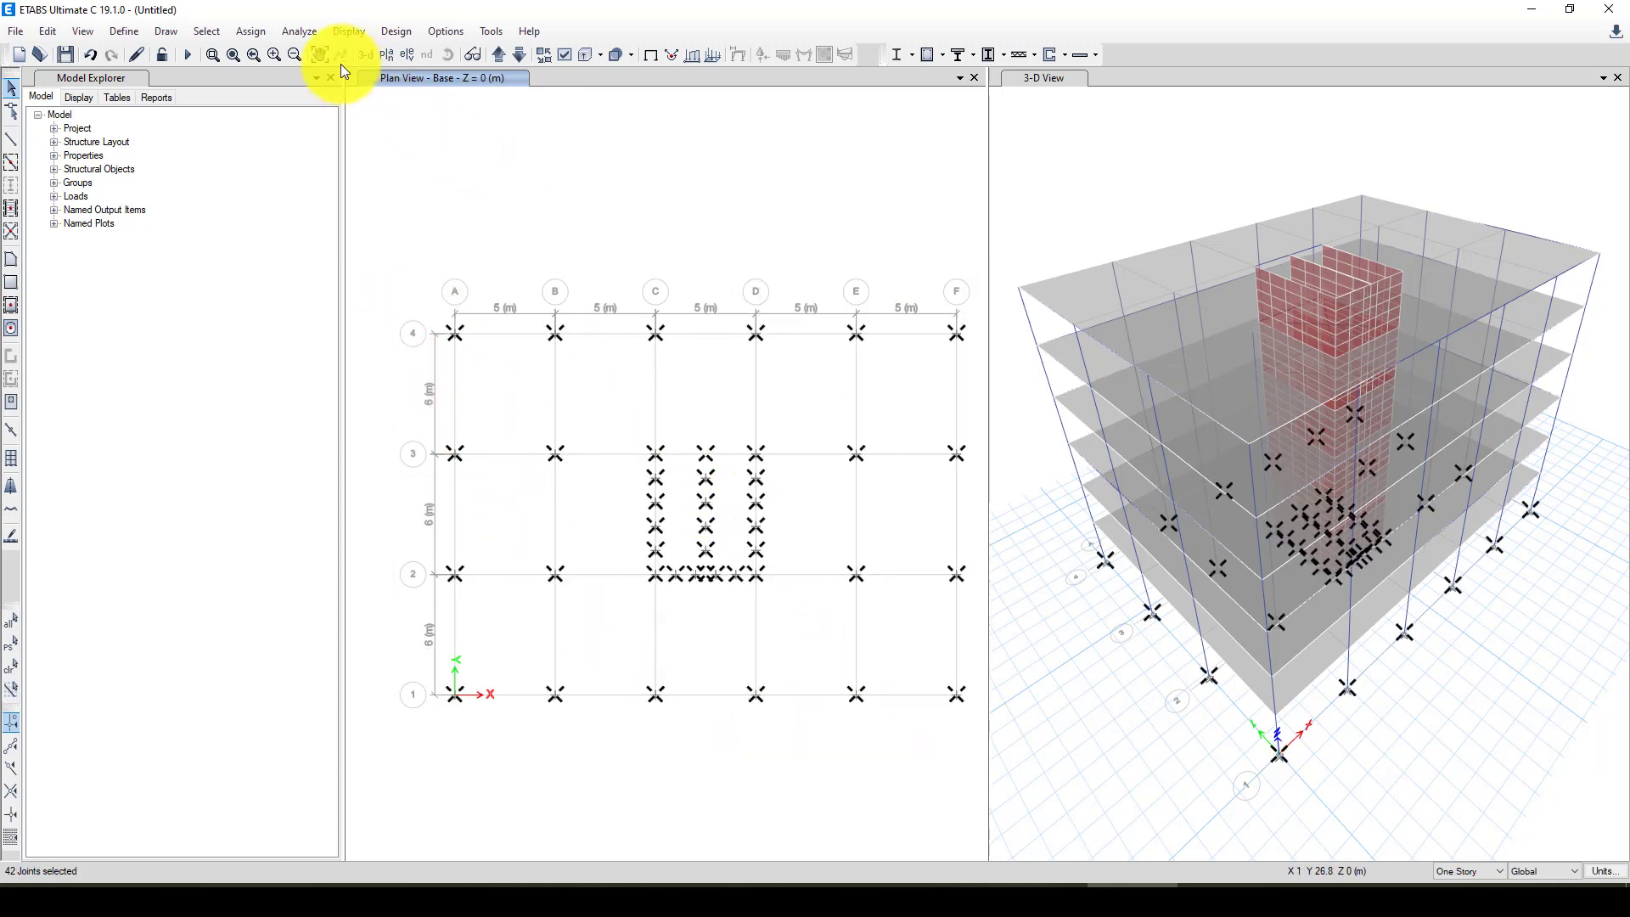
left_click(238, 32)
mouse_move(267, 55)
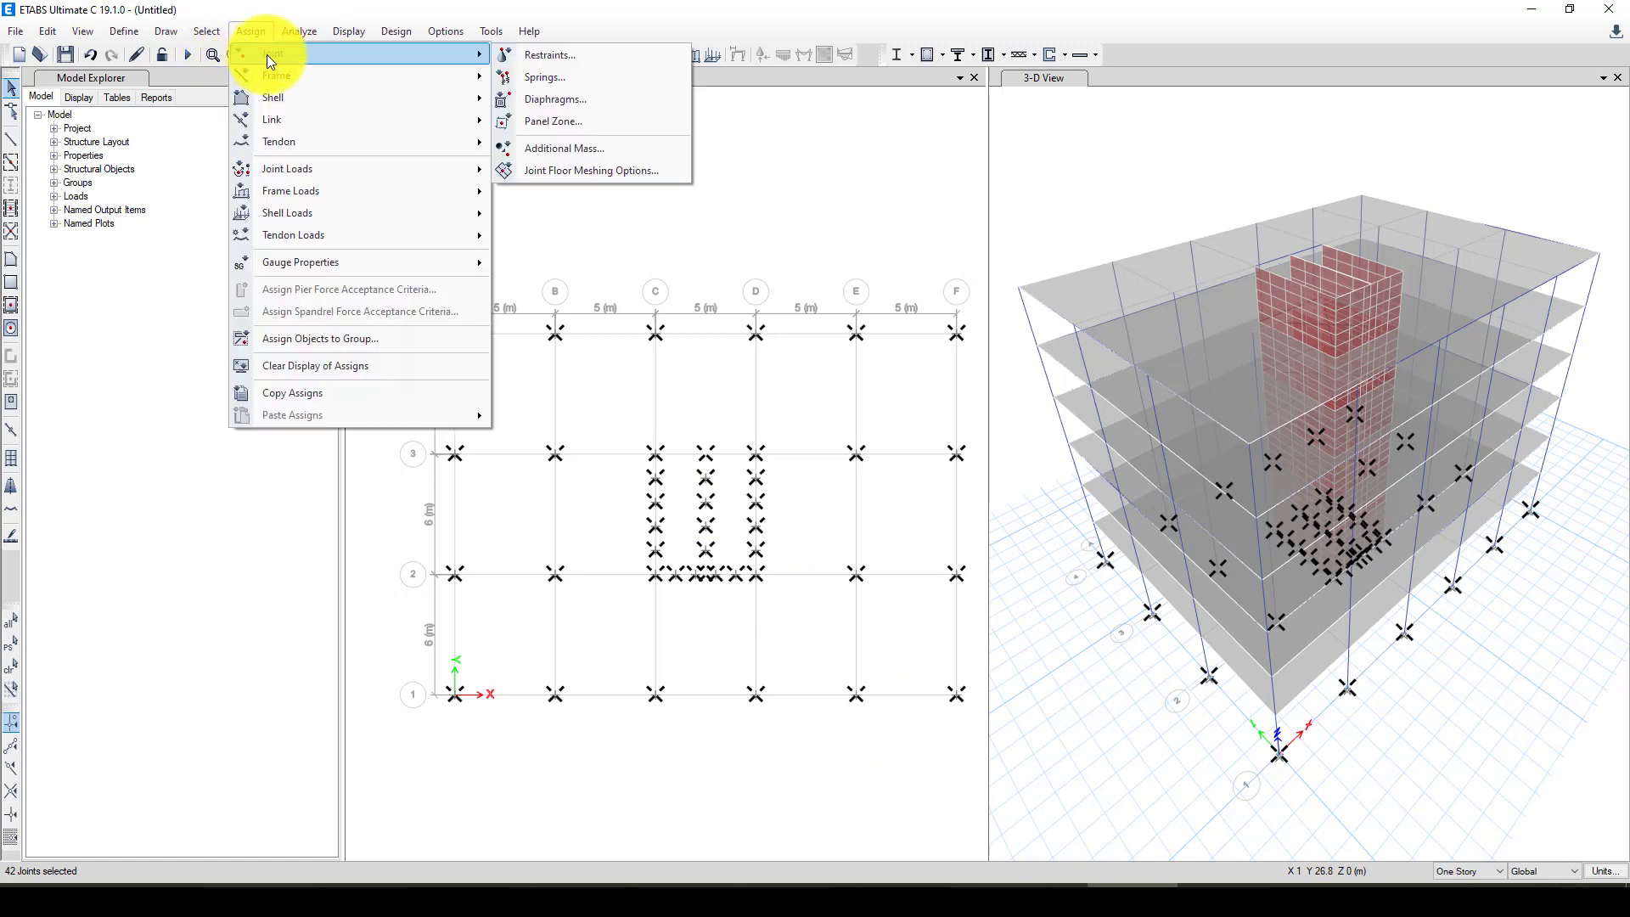
left_click(525, 58)
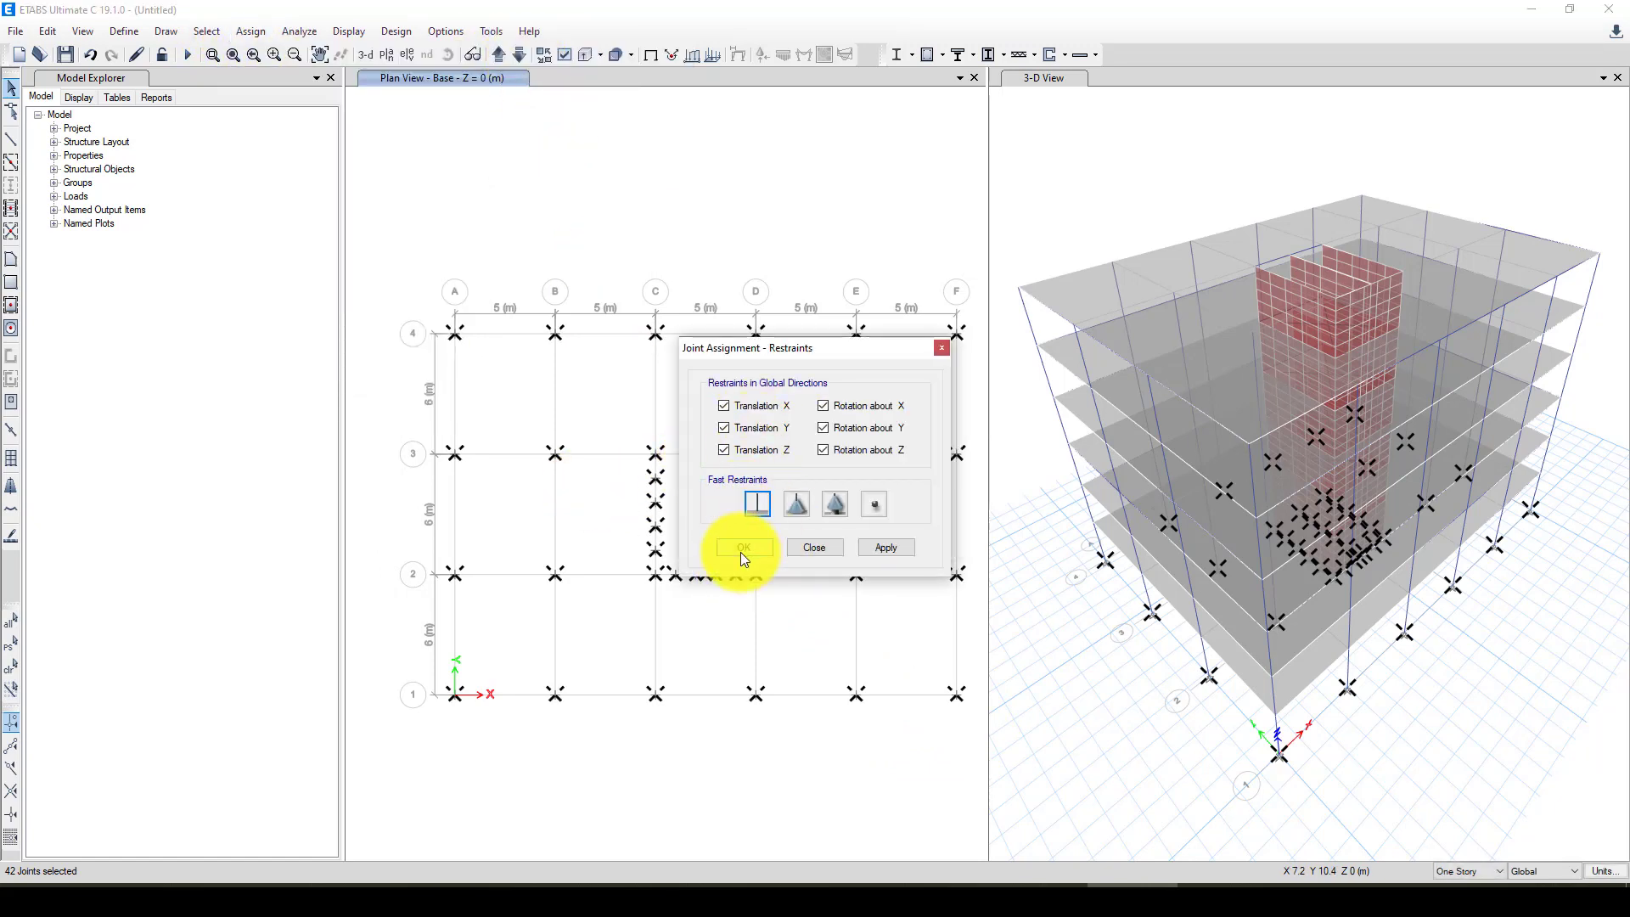
left_click(740, 551)
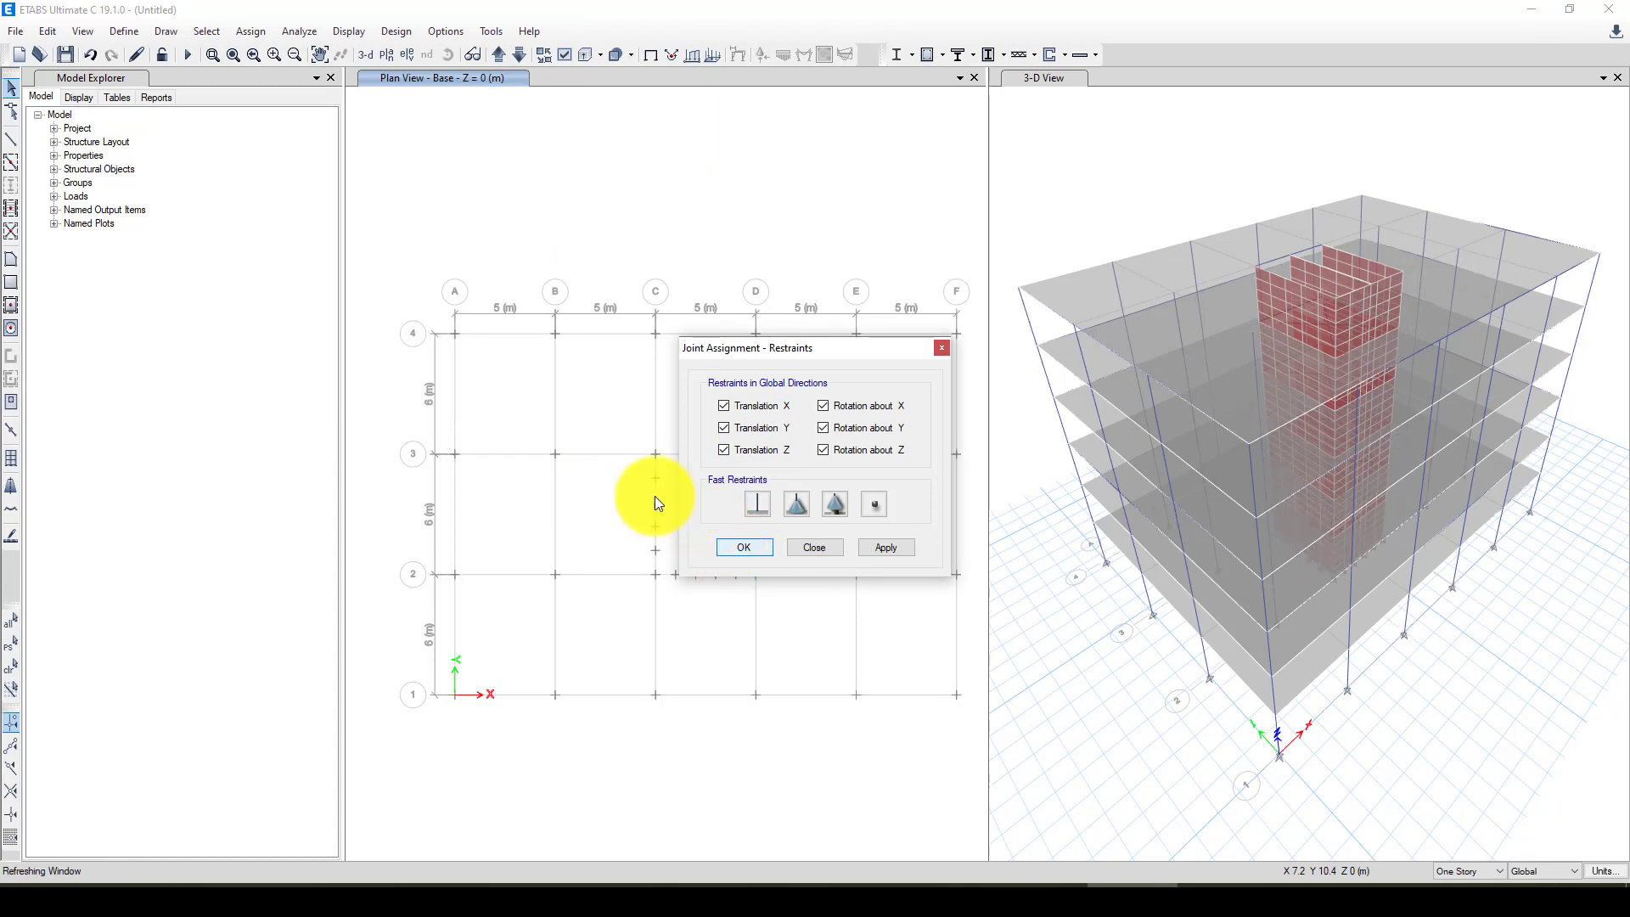
left_click(601, 458)
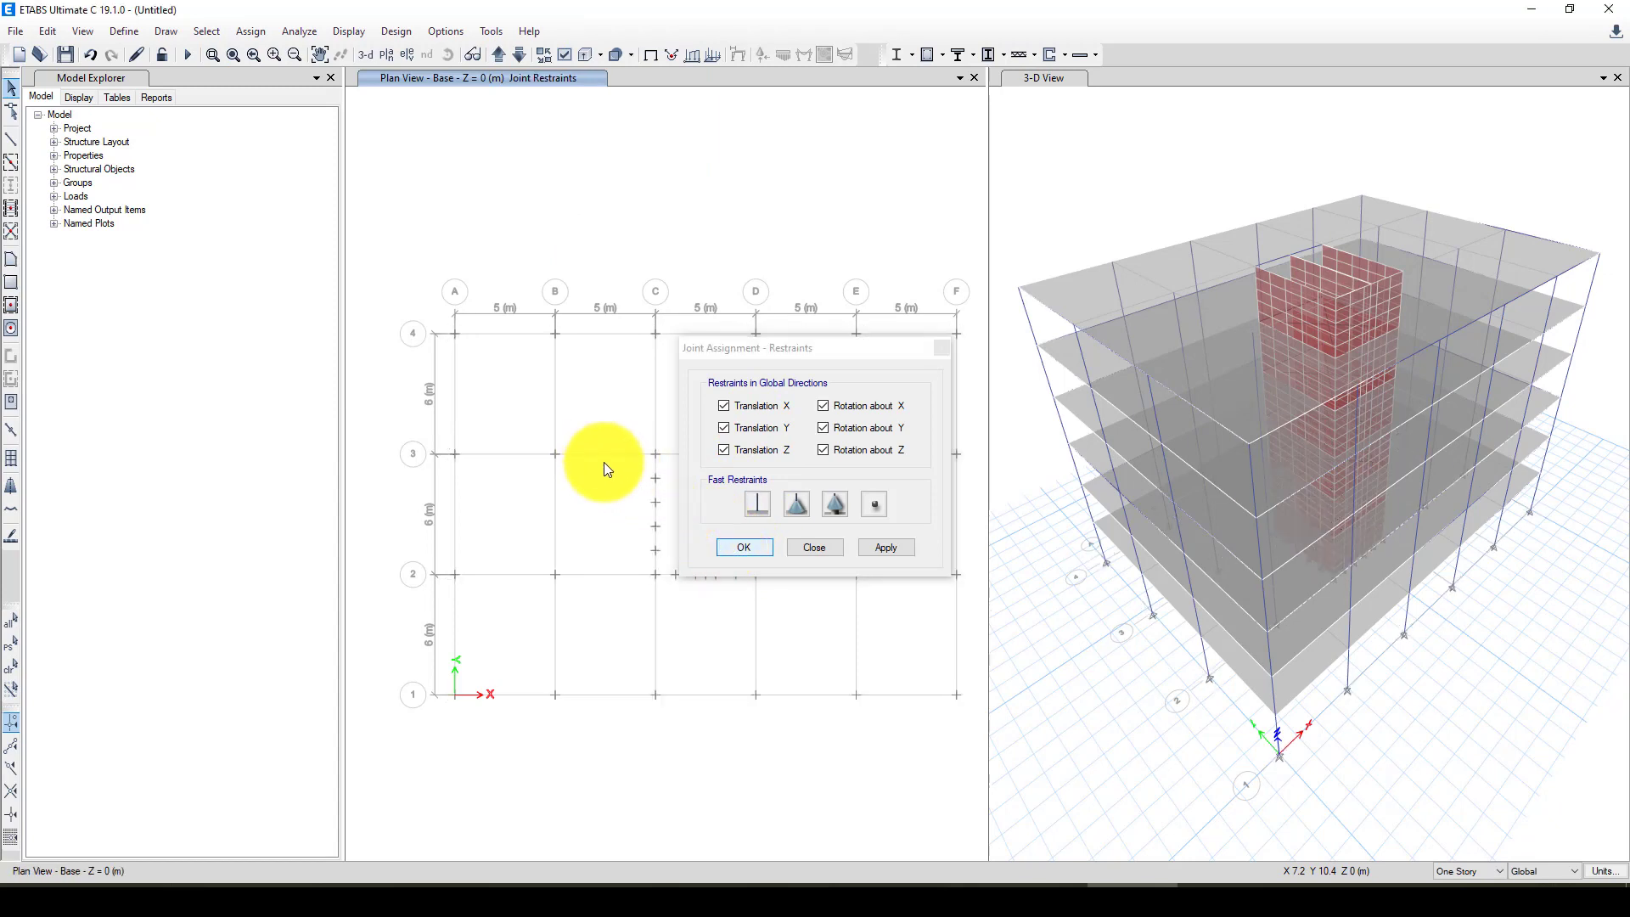
left_click(844, 556)
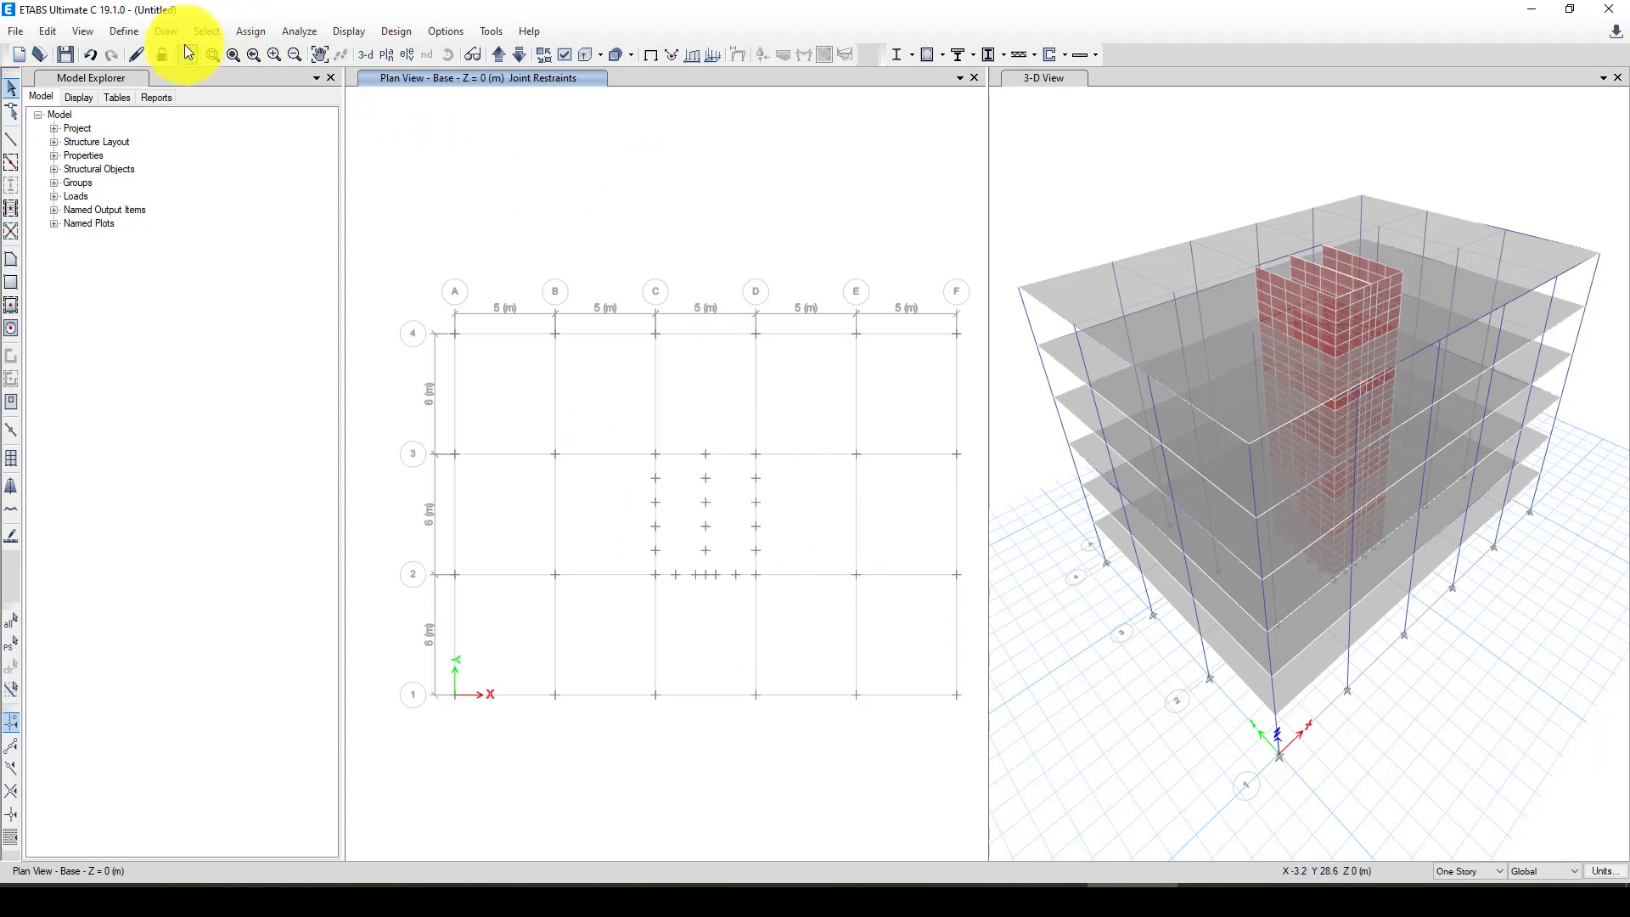
Step: Add an SD load pattern of Super Dead type with self-weight multiplier 0
left_click(119, 33)
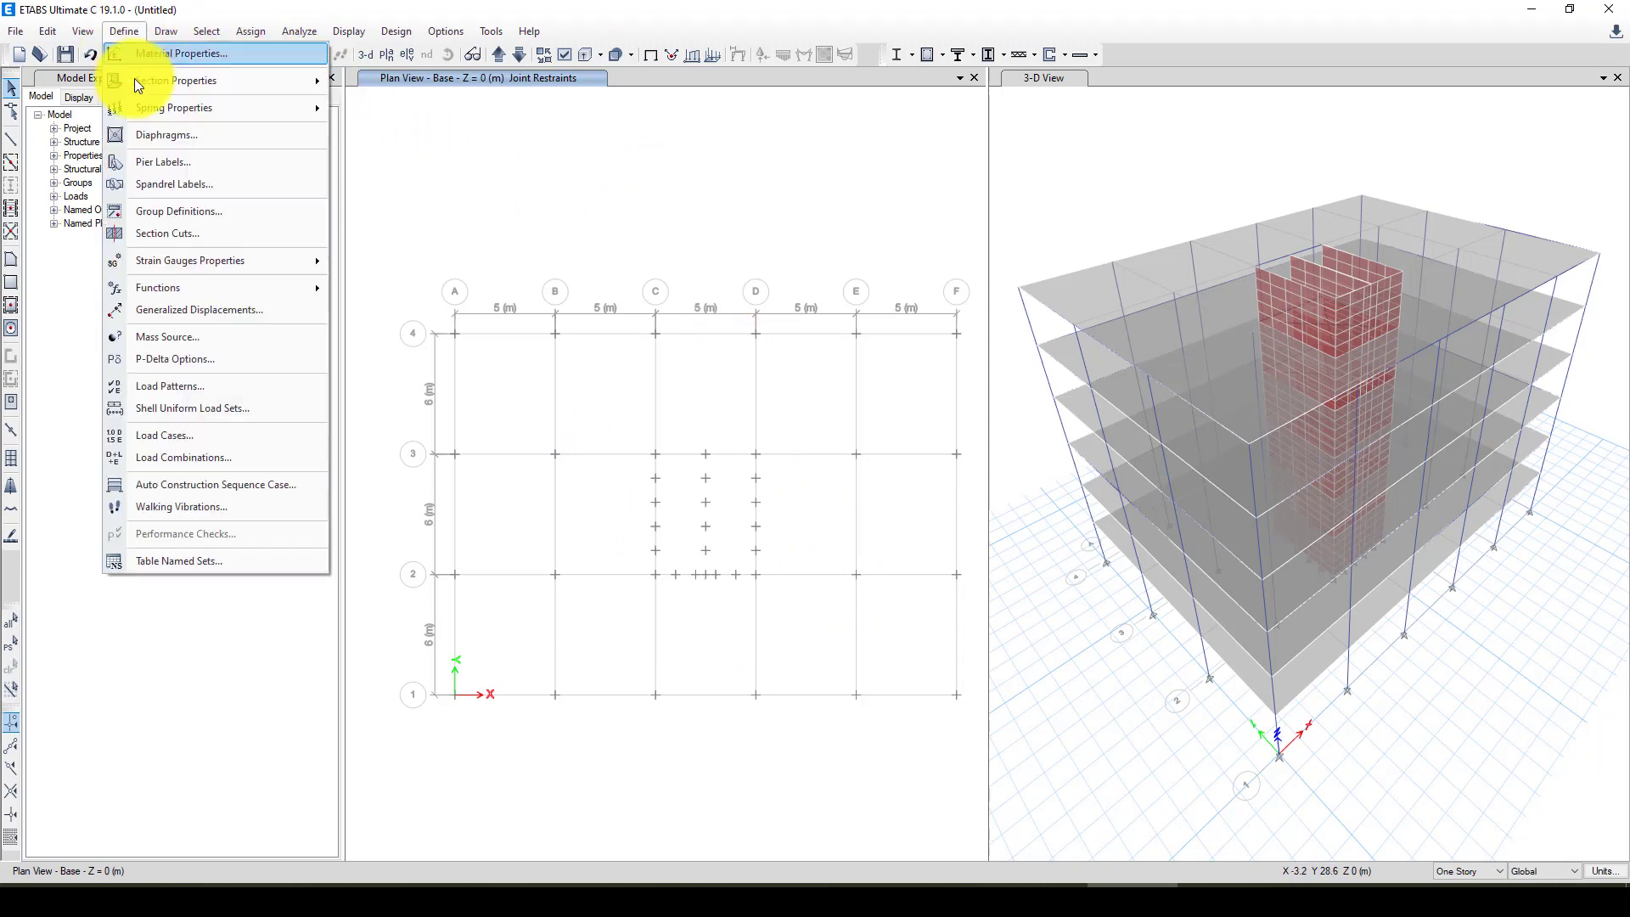
left_click(189, 386)
left_click_drag(599, 320, 499, 189)
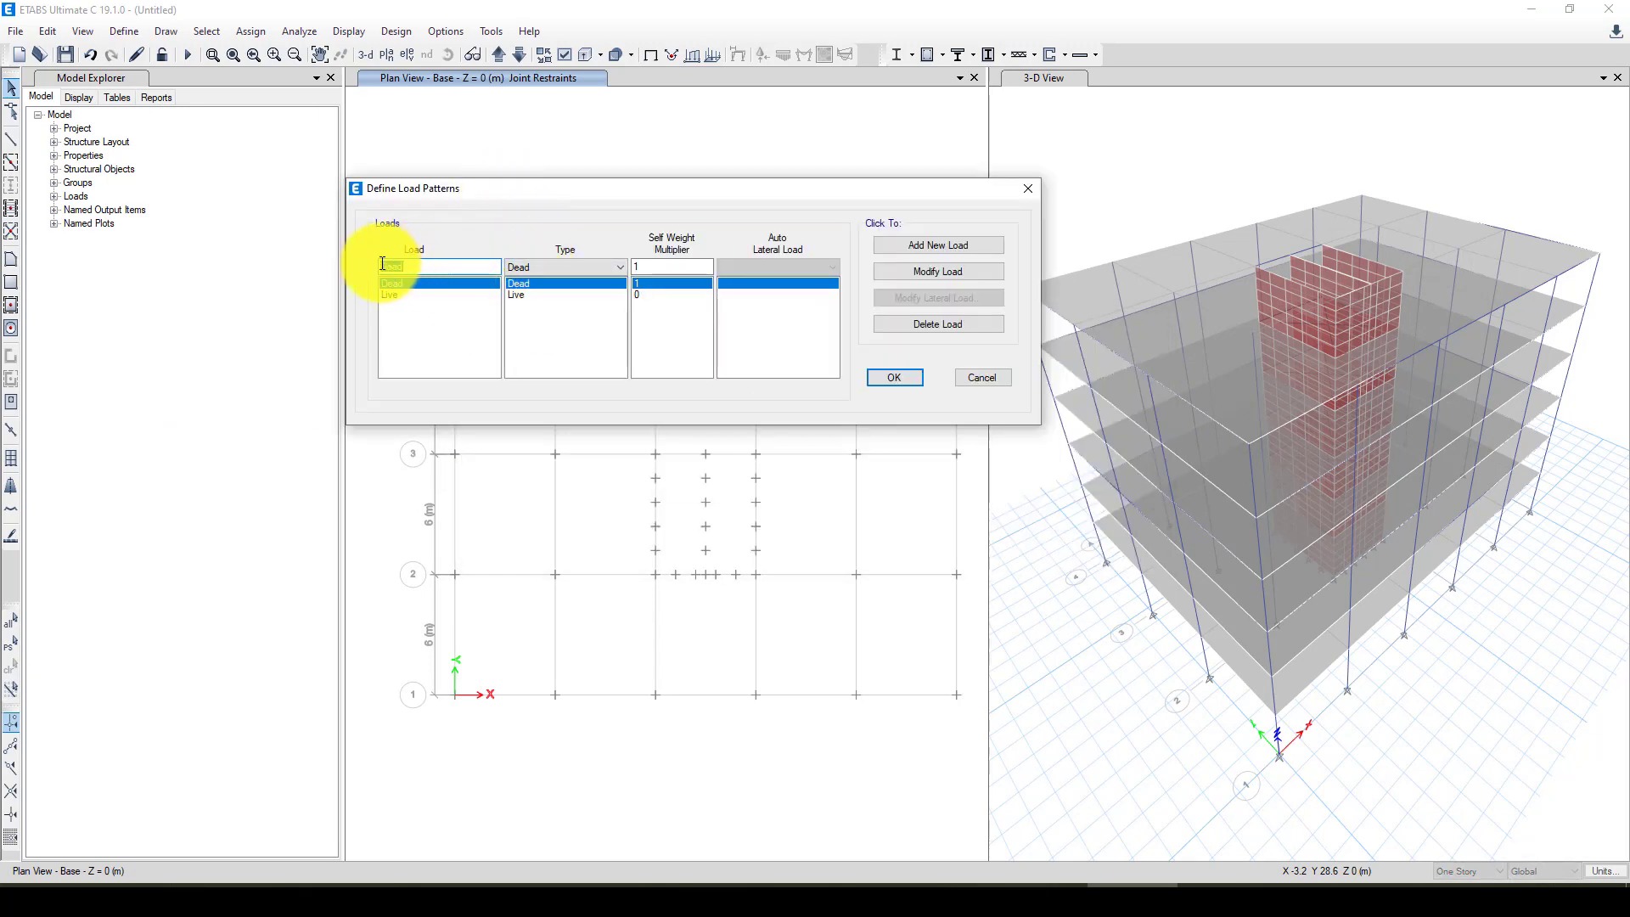
left_click_drag(388, 266, 426, 268)
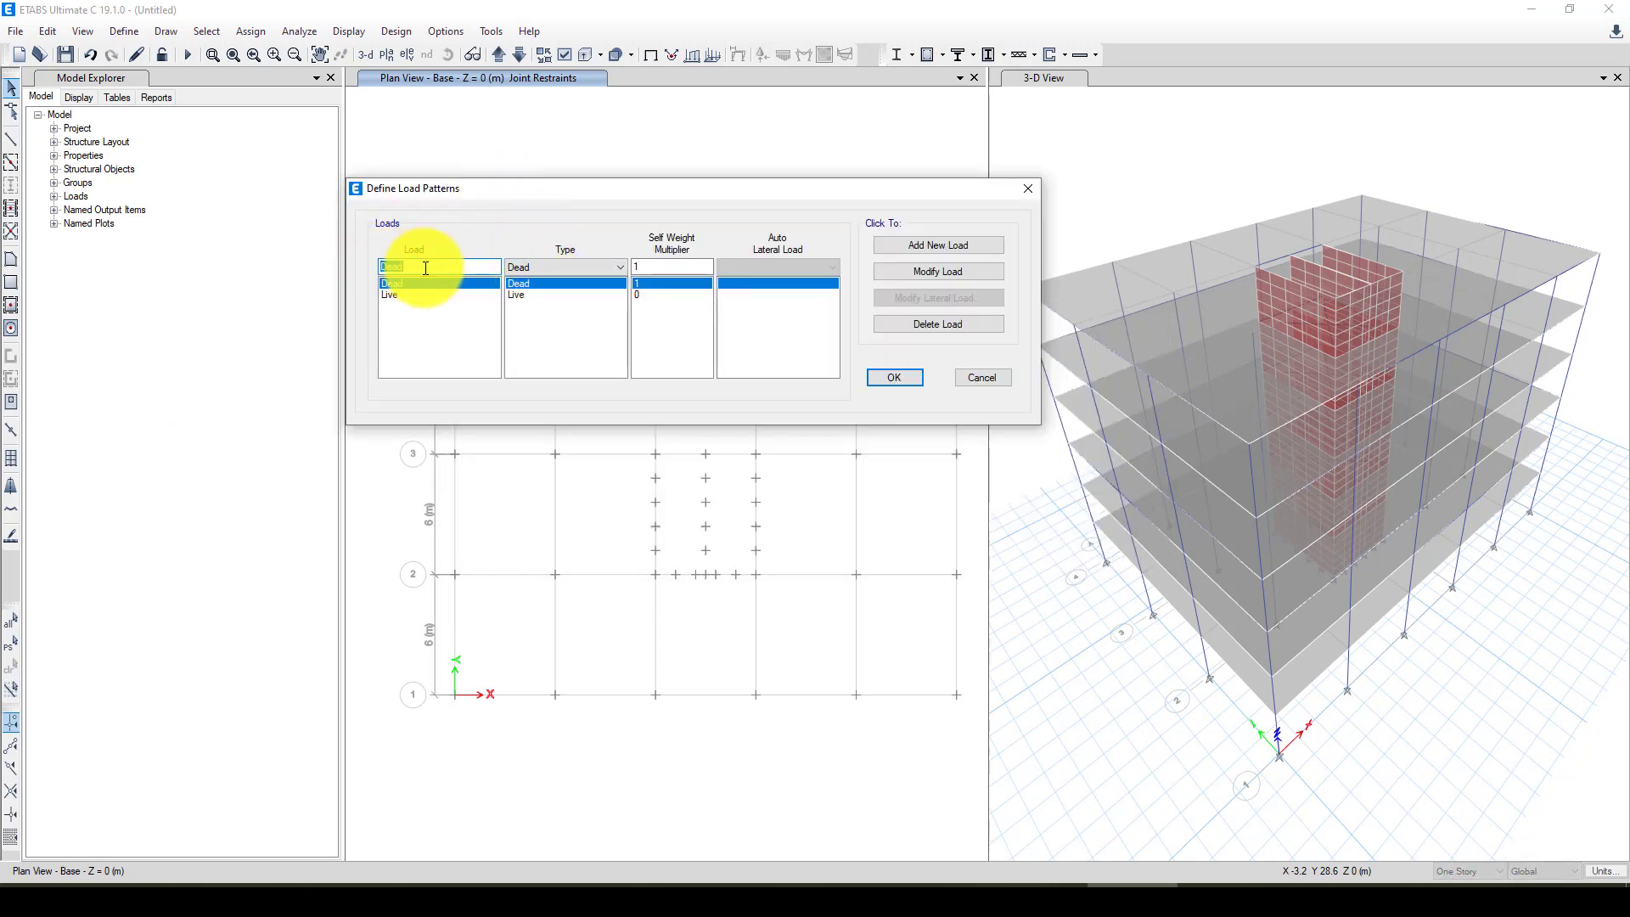
left_click(426, 268)
left_click_drag(386, 267, 466, 265)
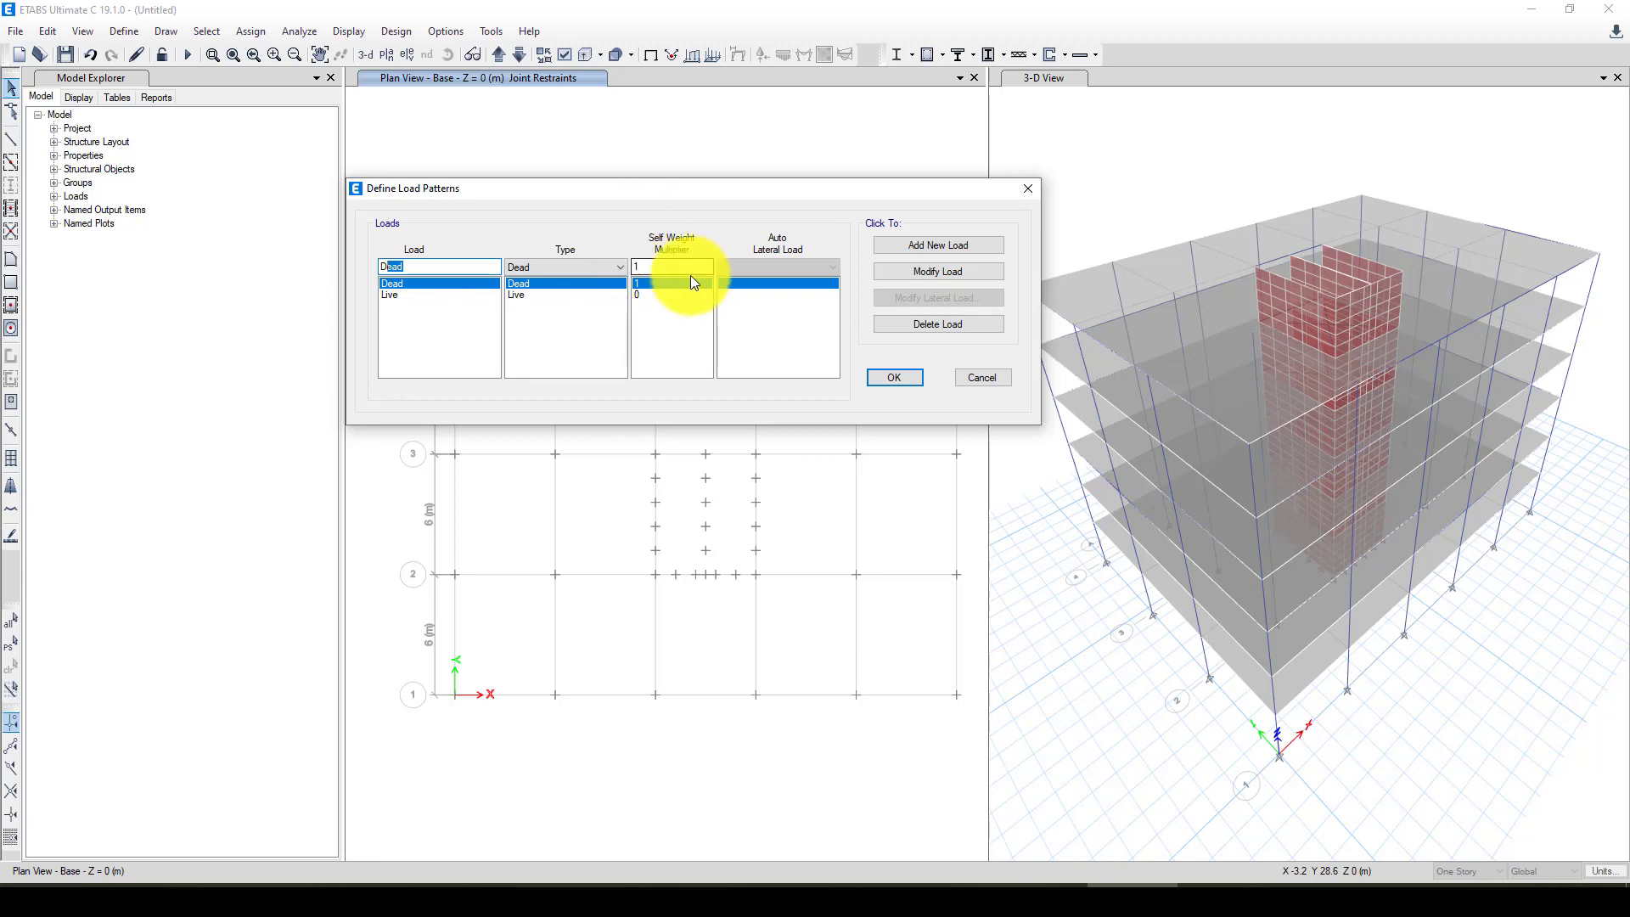
left_click(435, 270)
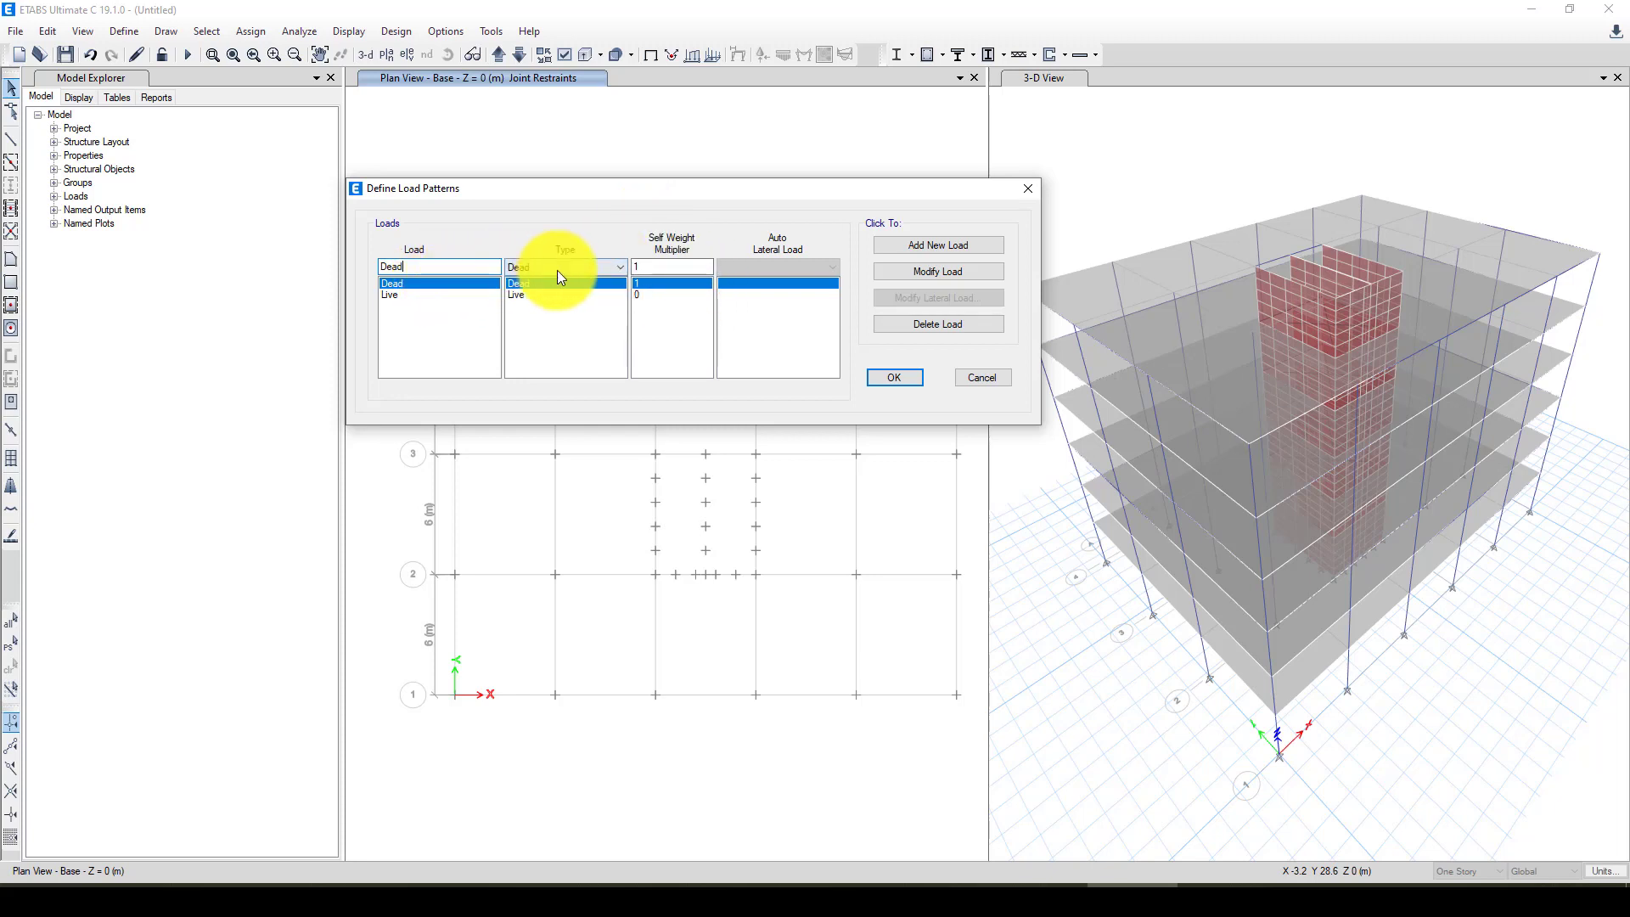
left_click_drag(415, 273, 368, 275)
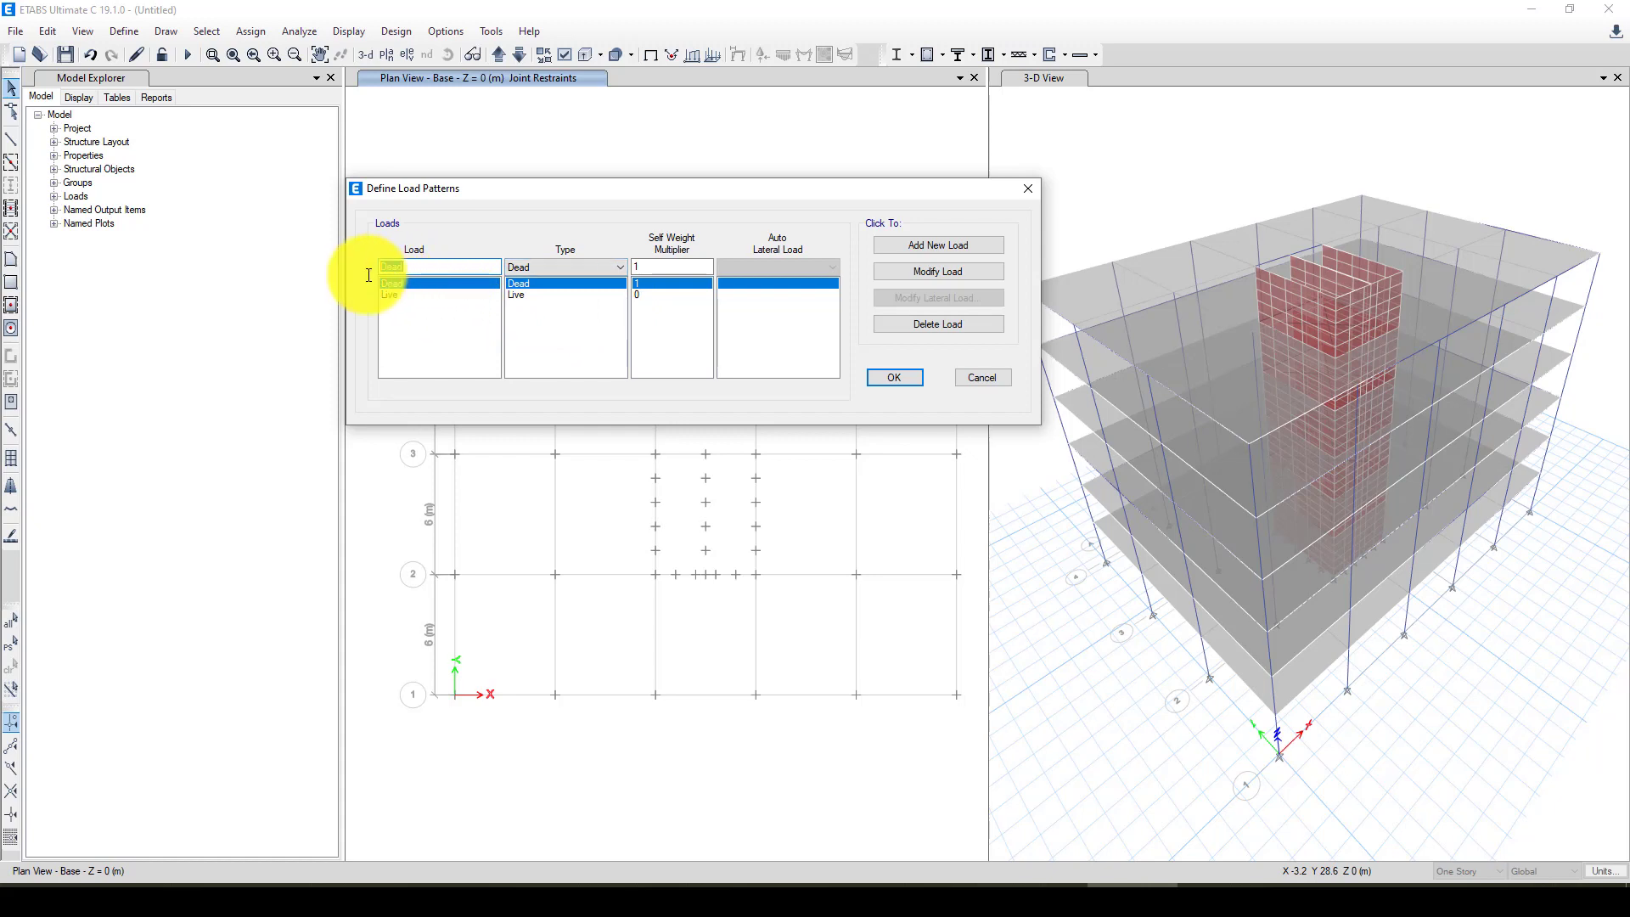
type("SD")
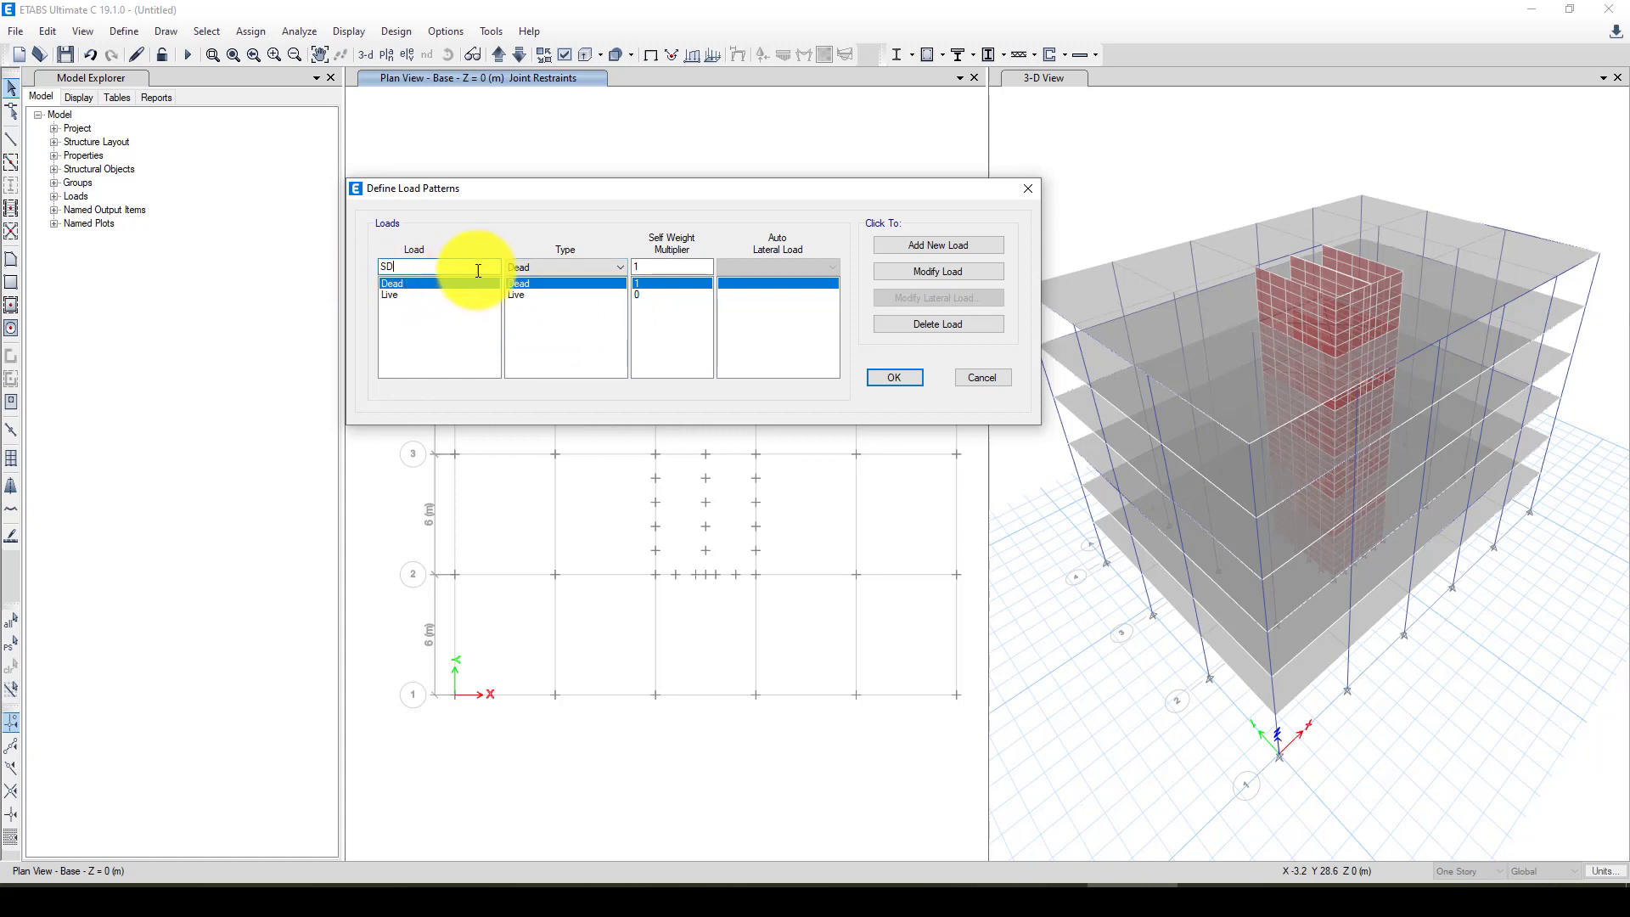
left_click(532, 267)
left_click(538, 293)
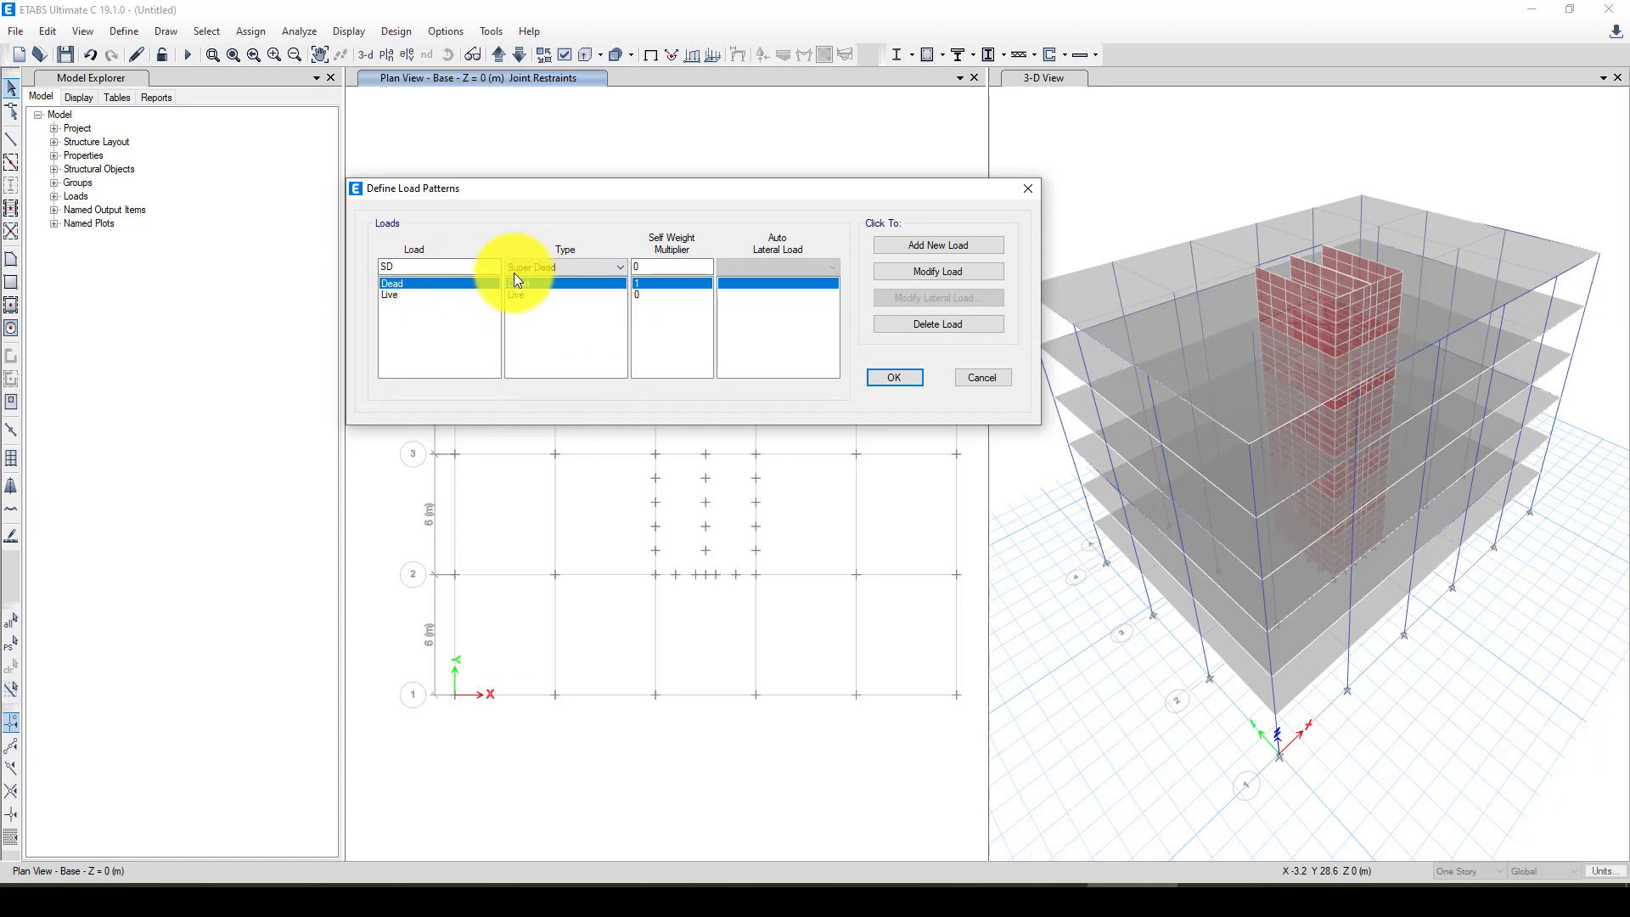
double_click(664, 266)
type("0")
left_click(887, 246)
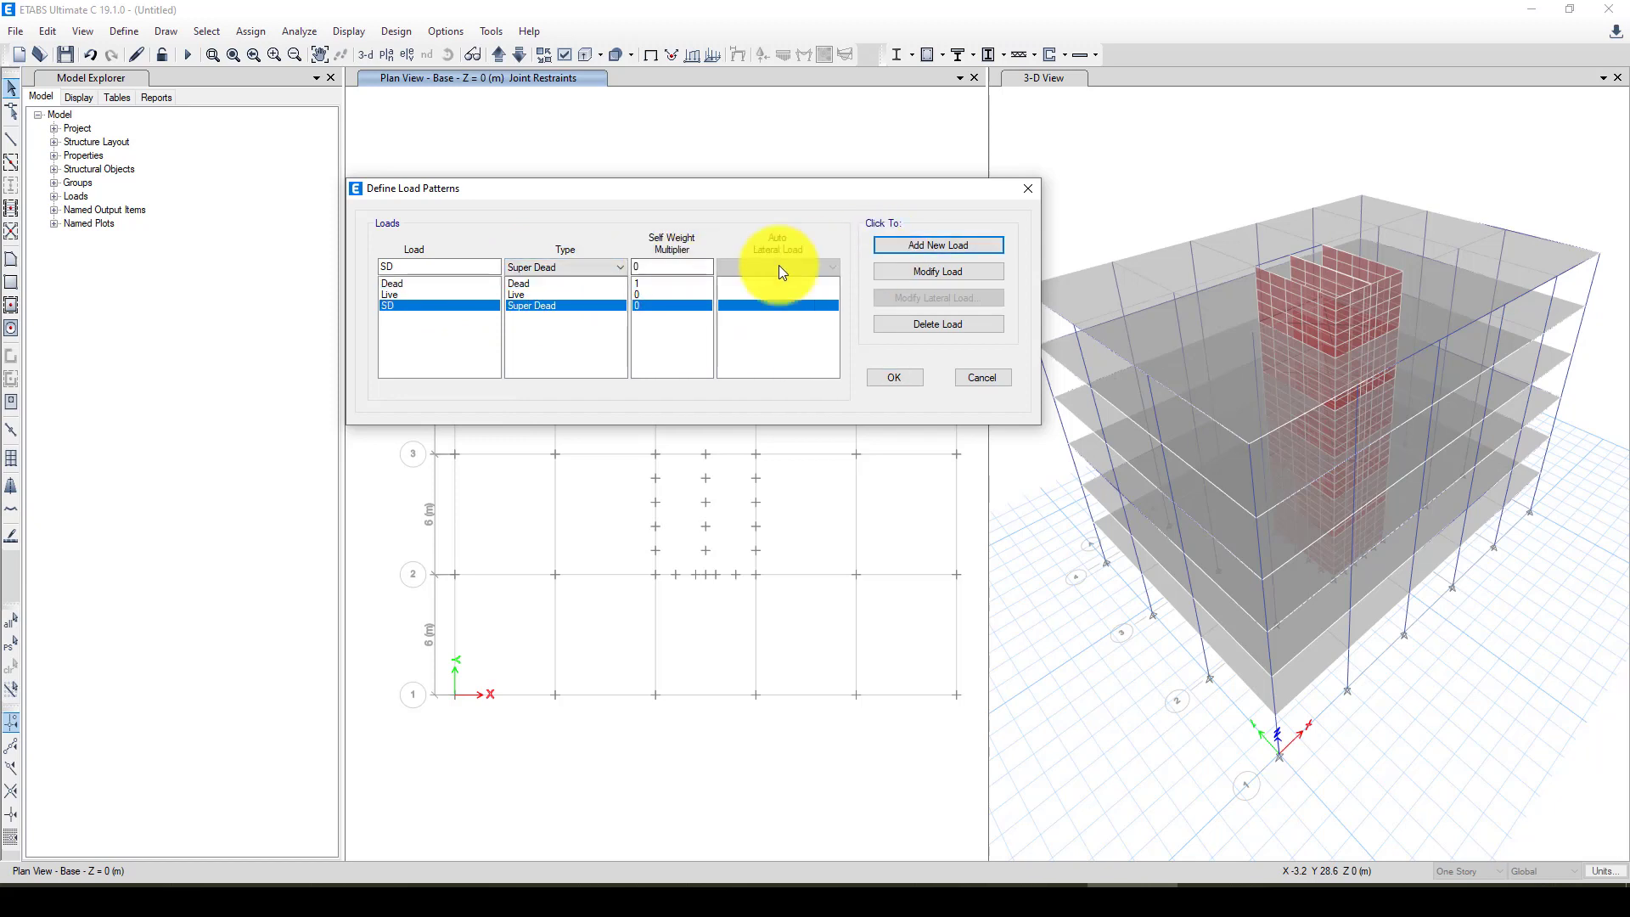
Step: Add EX and EY seismic load patterns using ASCE 7-16 auto lateral loads
double_click(389, 267)
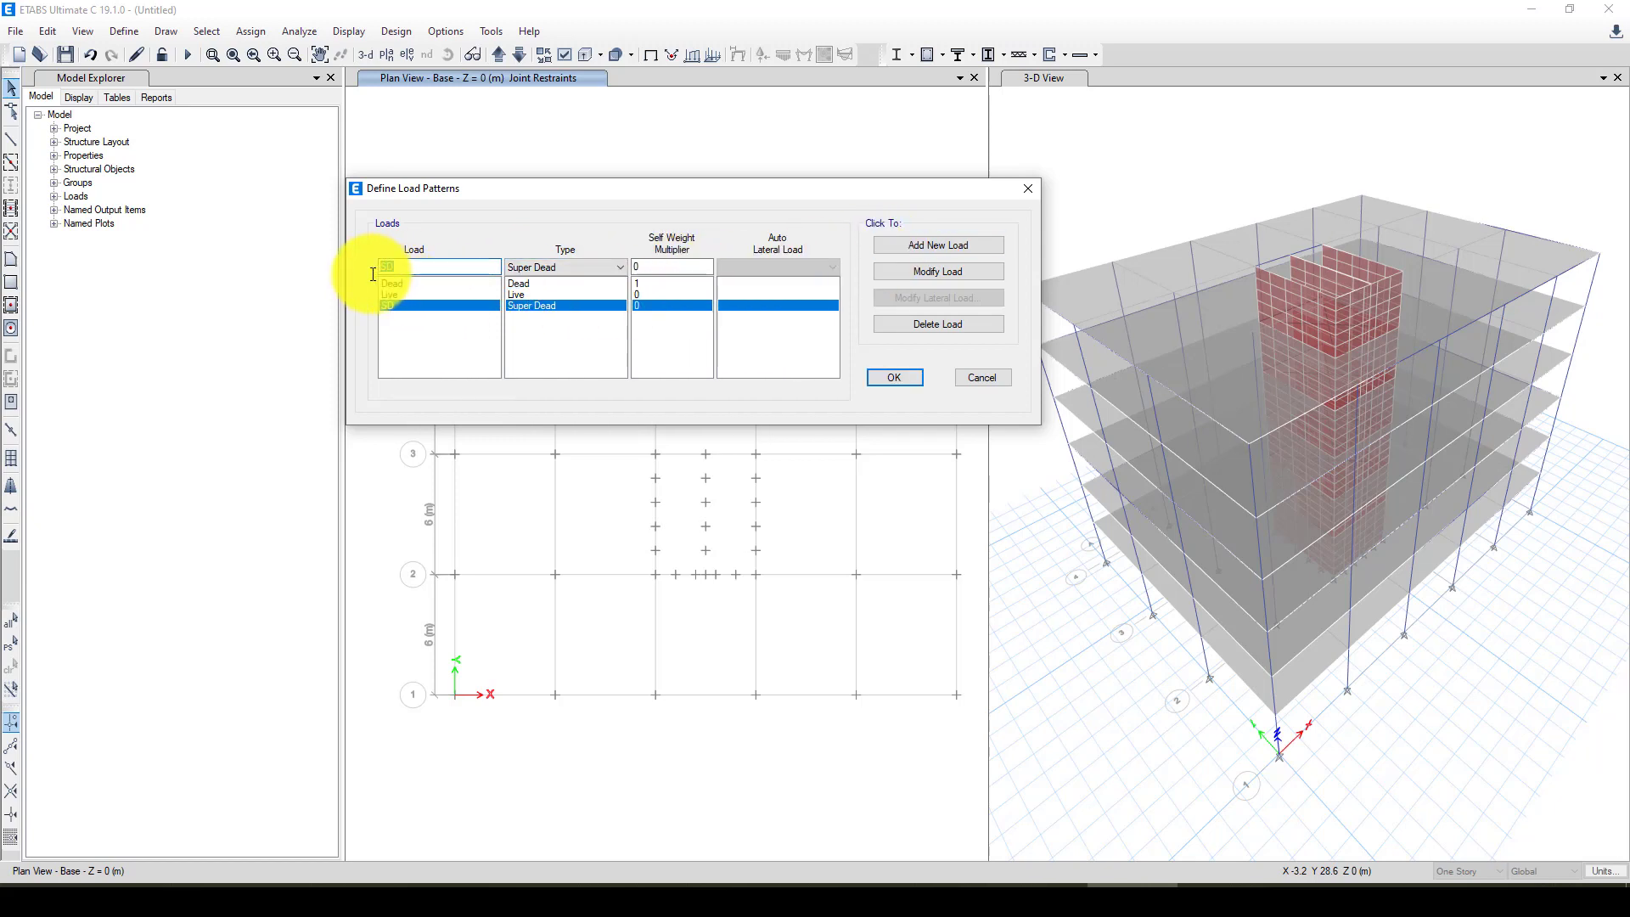
type("EX")
left_click(573, 268)
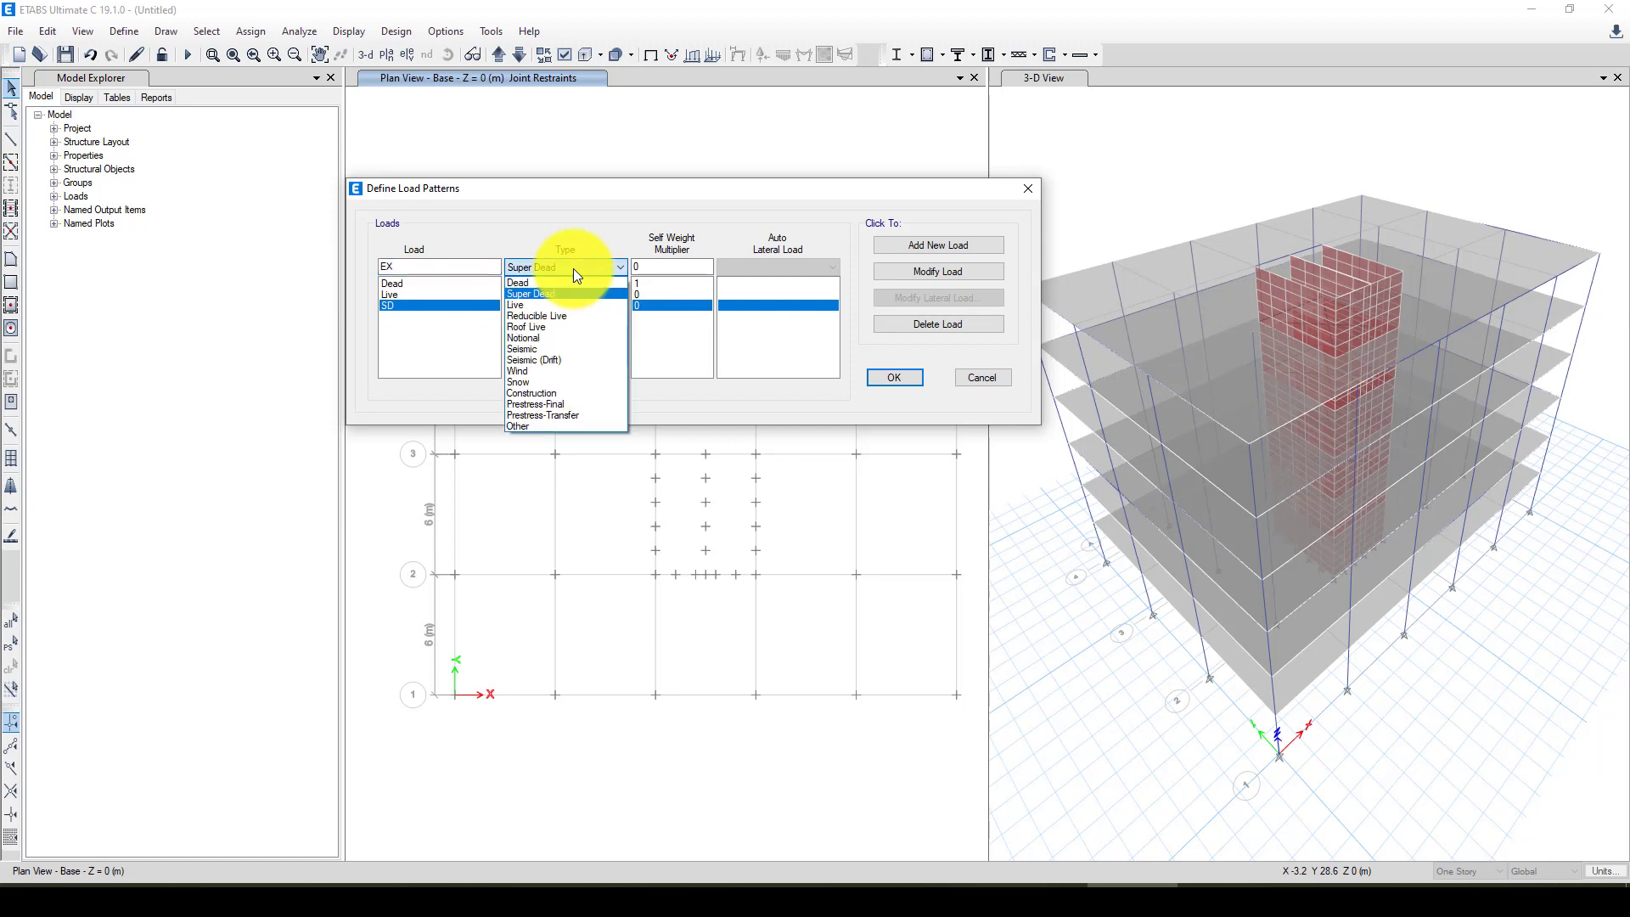
left_click(544, 350)
left_click(846, 266)
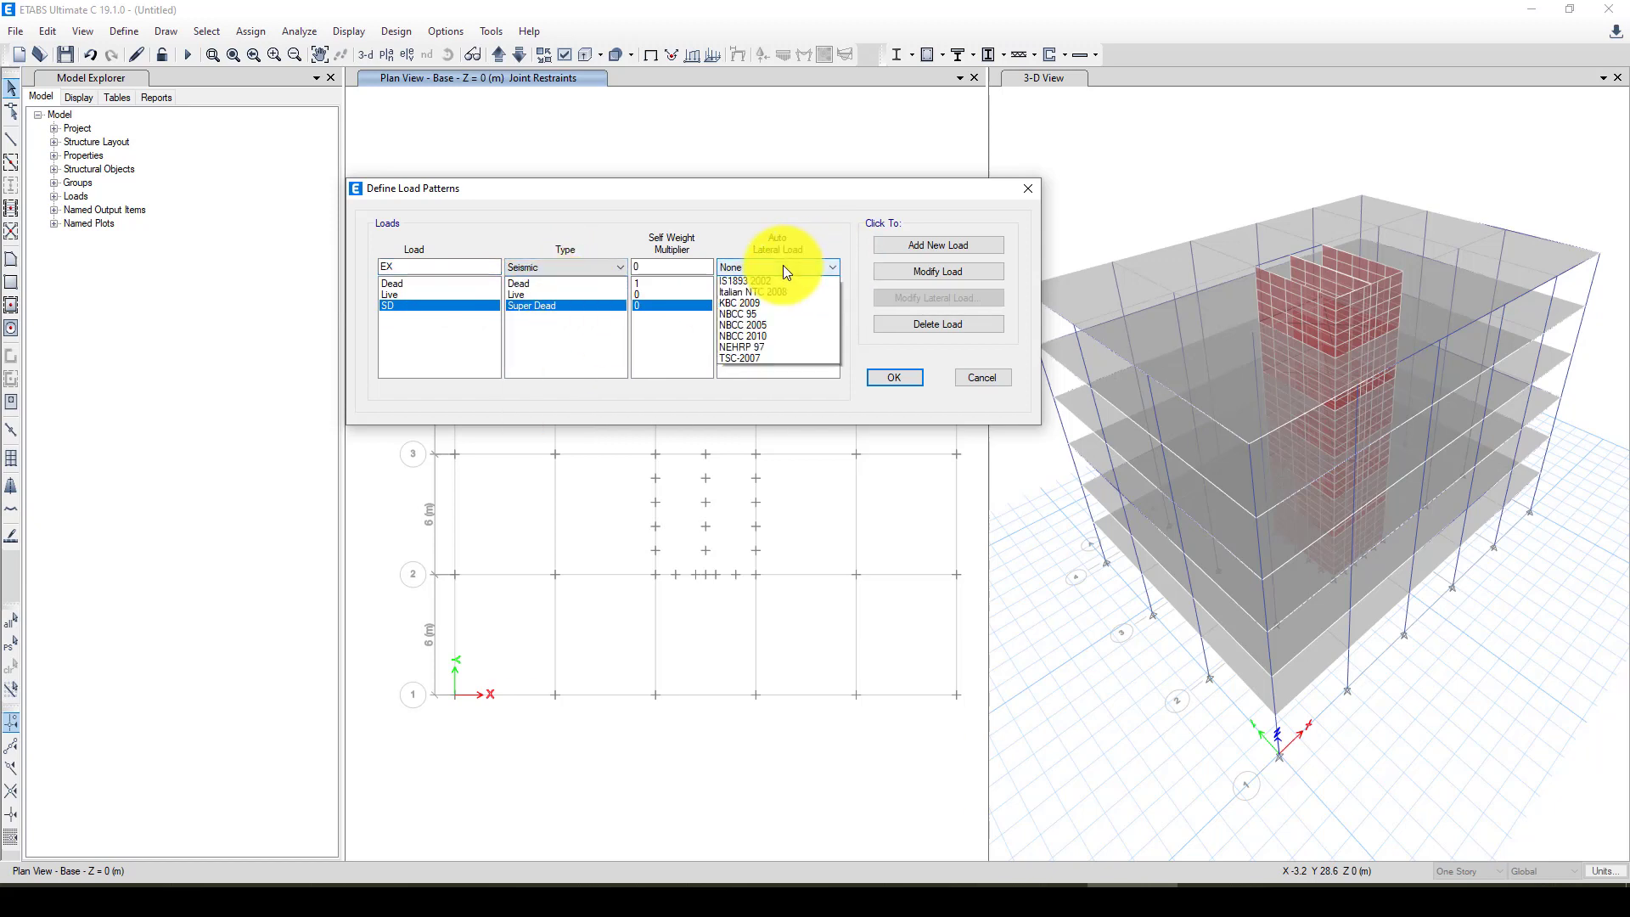
left_click(784, 291)
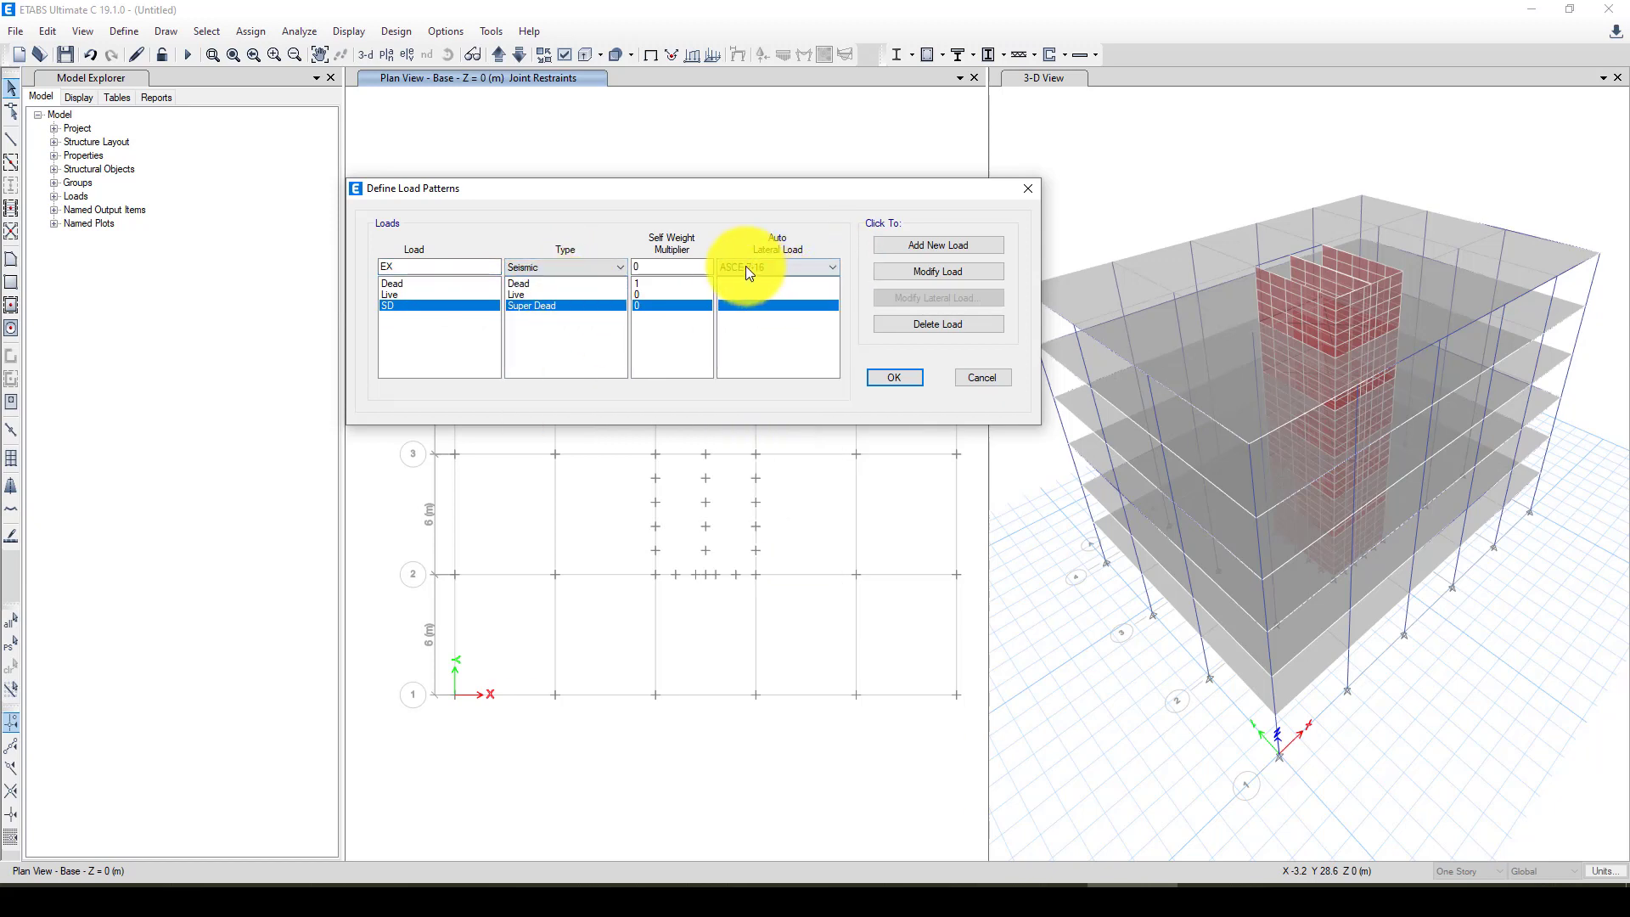
left_click(932, 248)
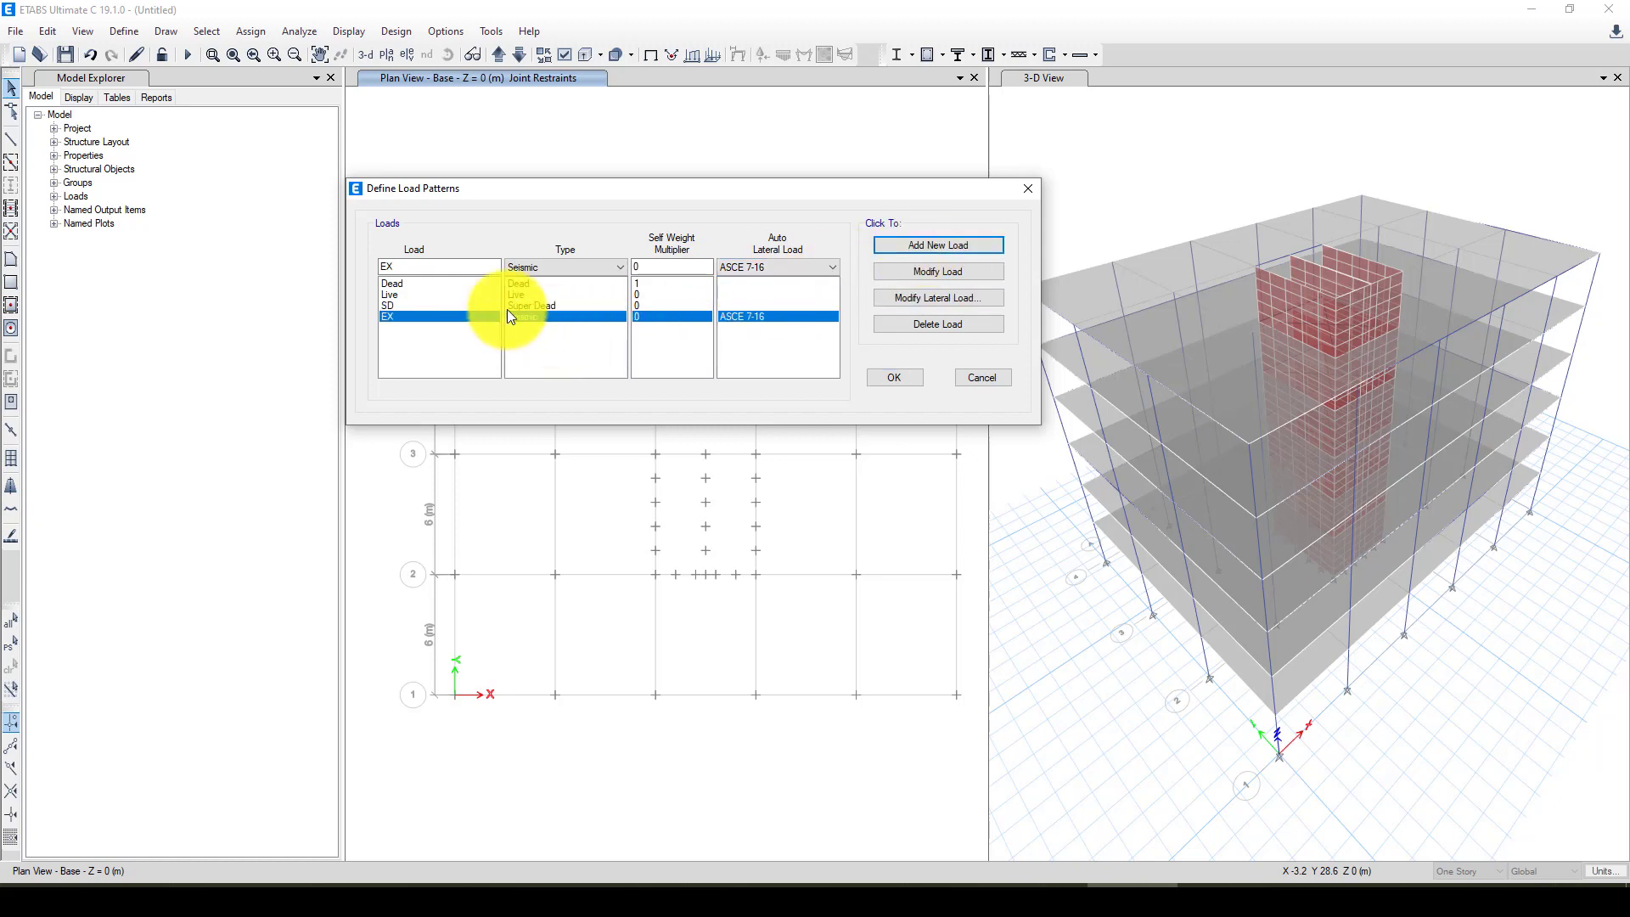
double_click(399, 267)
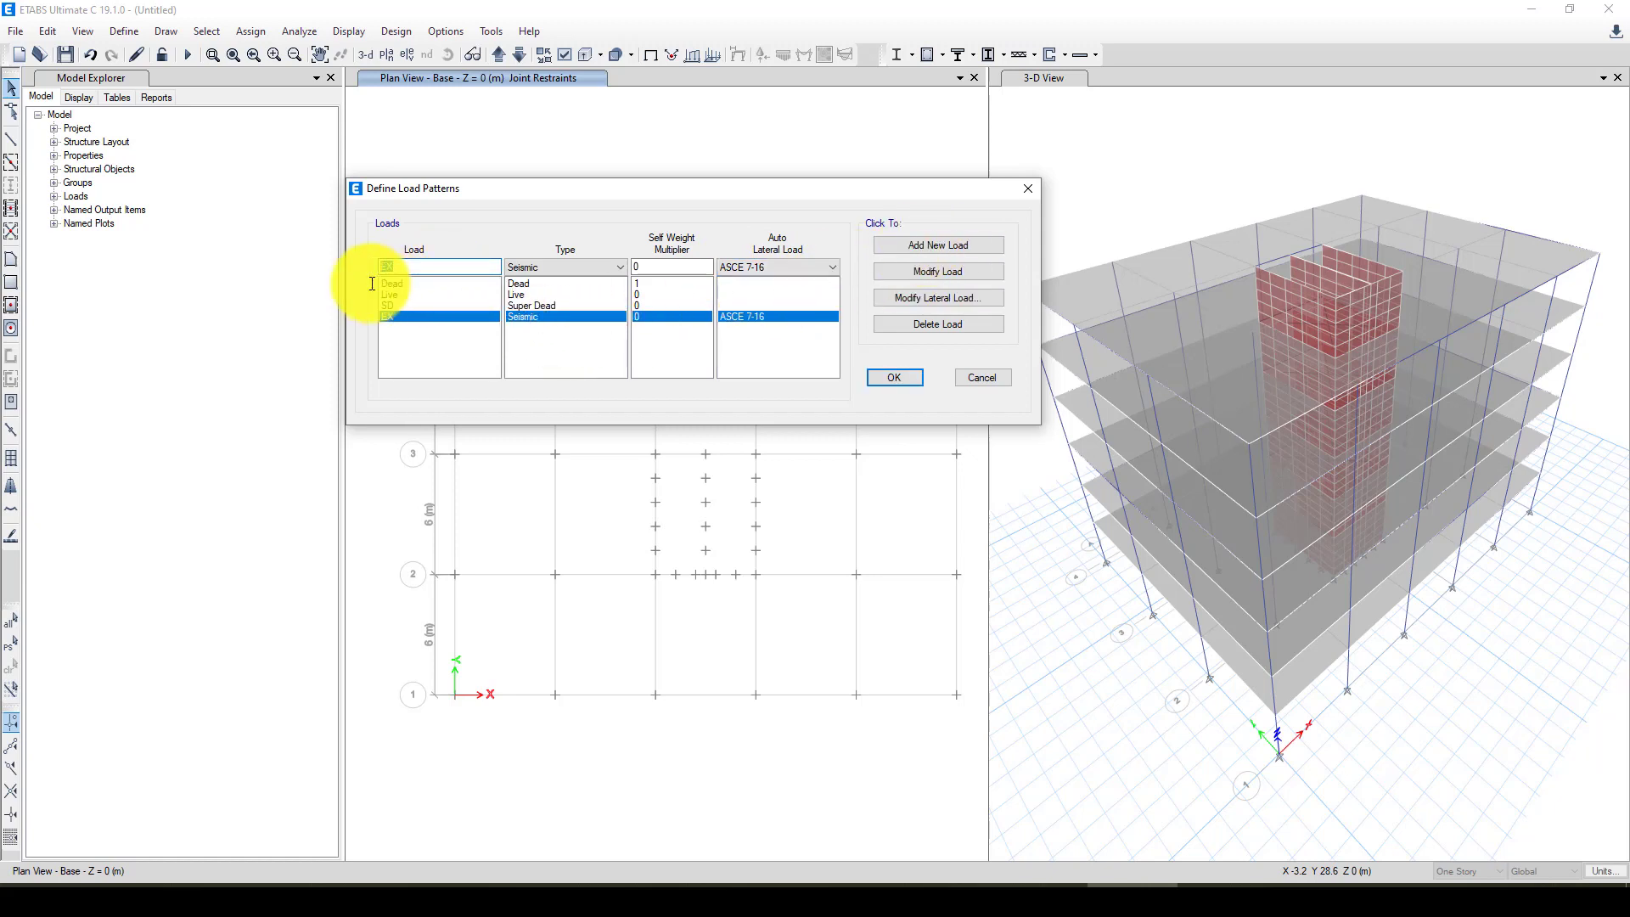
type("EY")
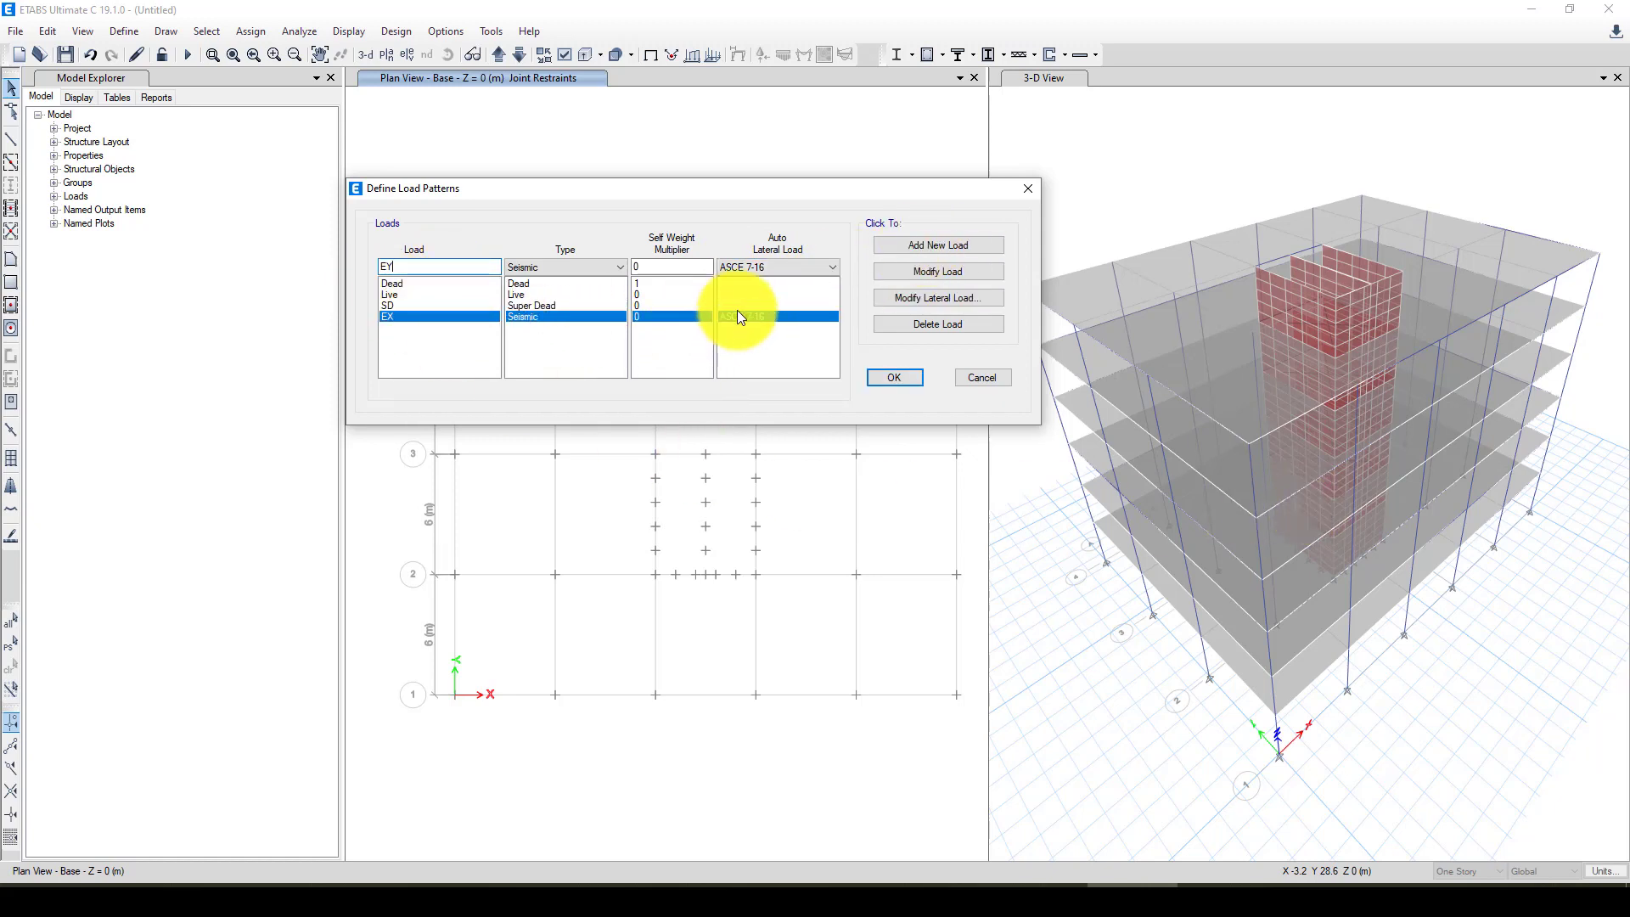
left_click(922, 246)
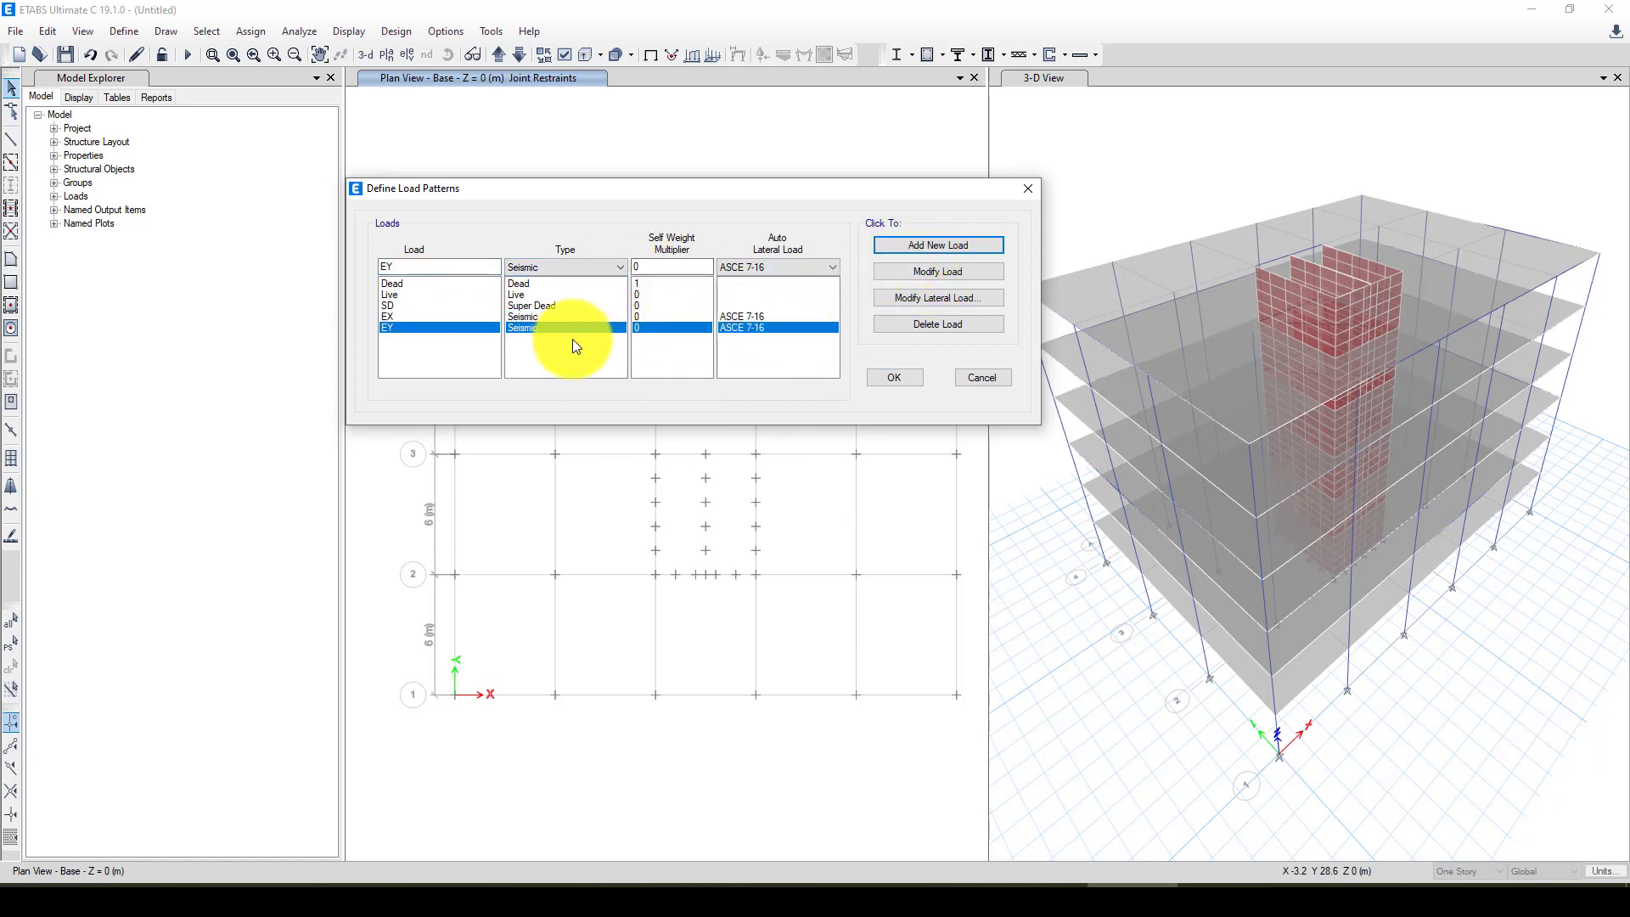
Step: In EX's seismic settings, turn off the X-minus eccentricity and Y-direction cases
left_click(524, 305)
left_click(535, 317)
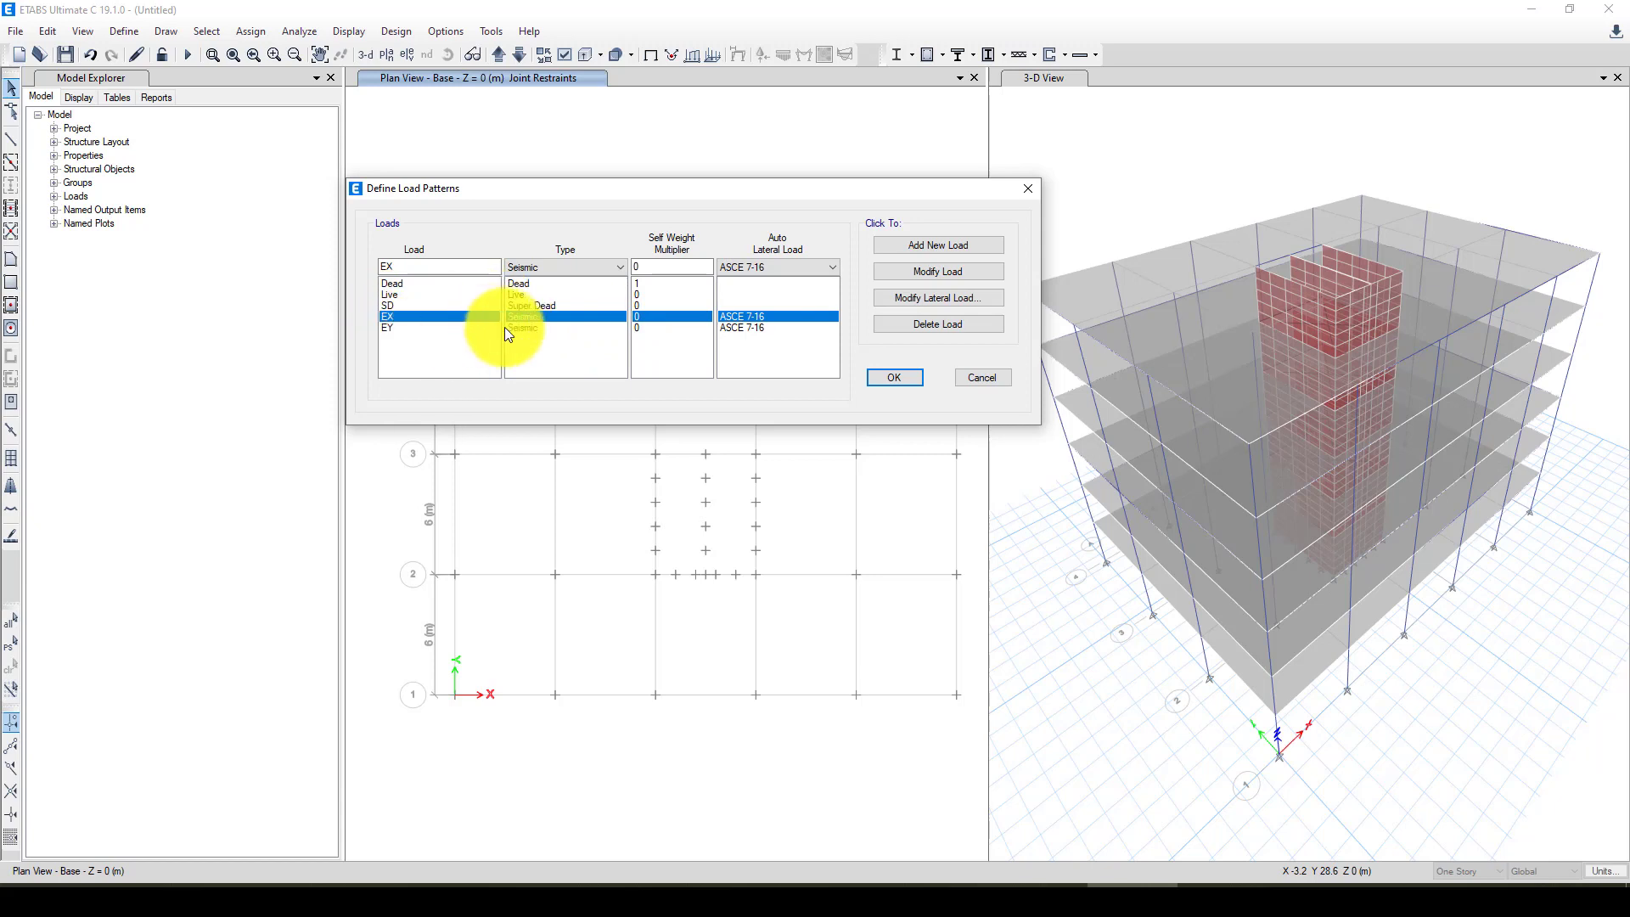
left_click(917, 302)
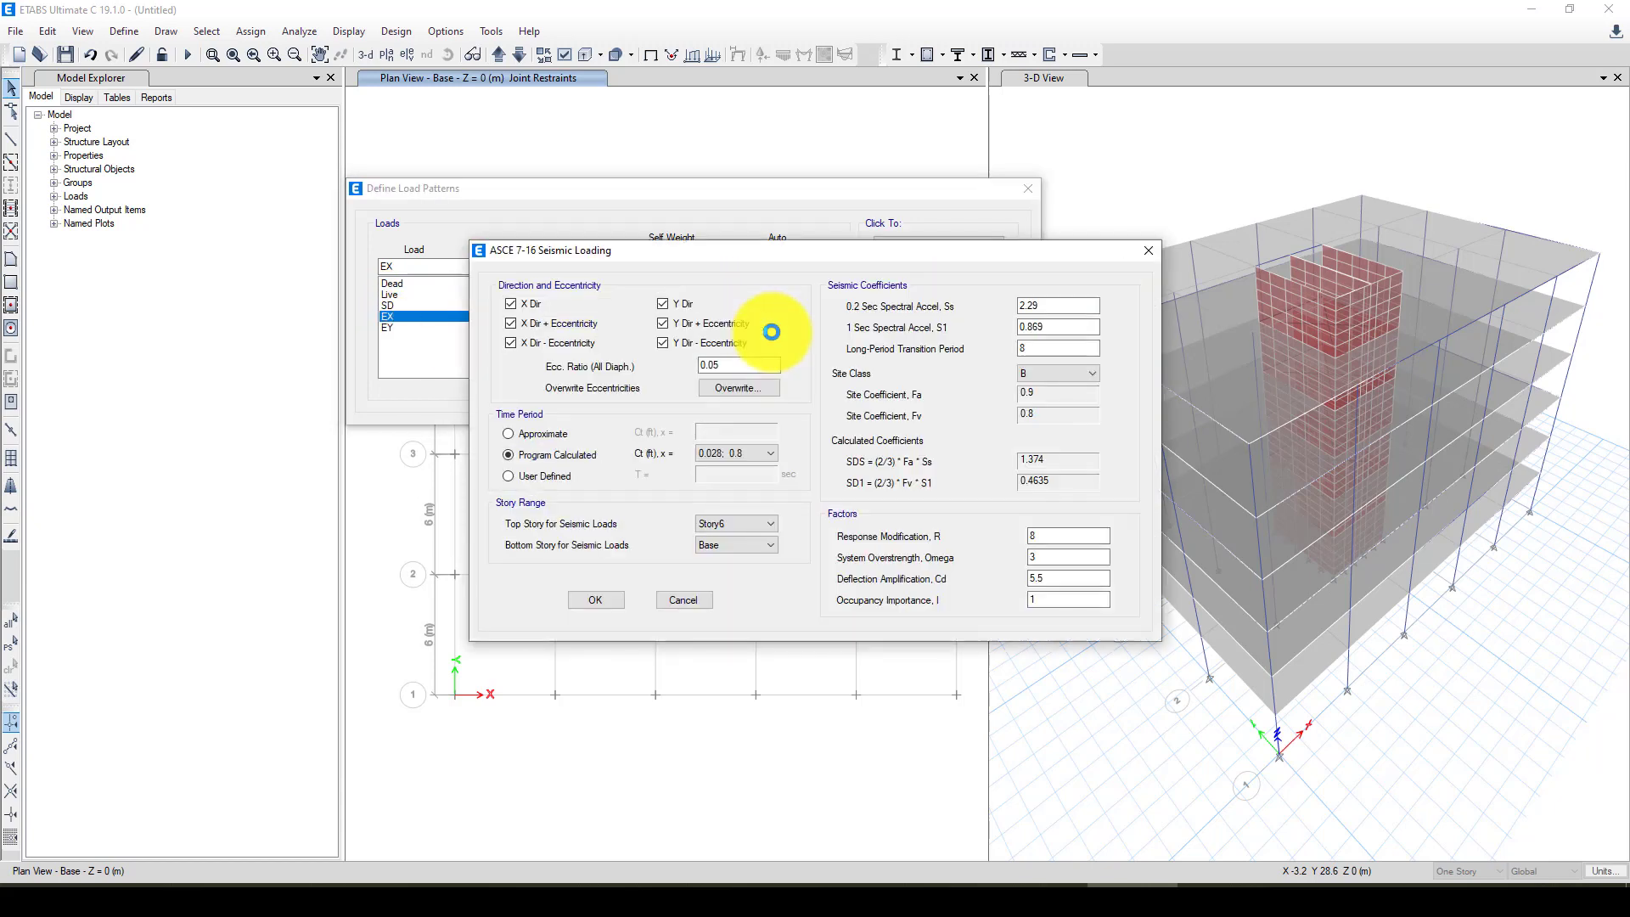
left_click(549, 343)
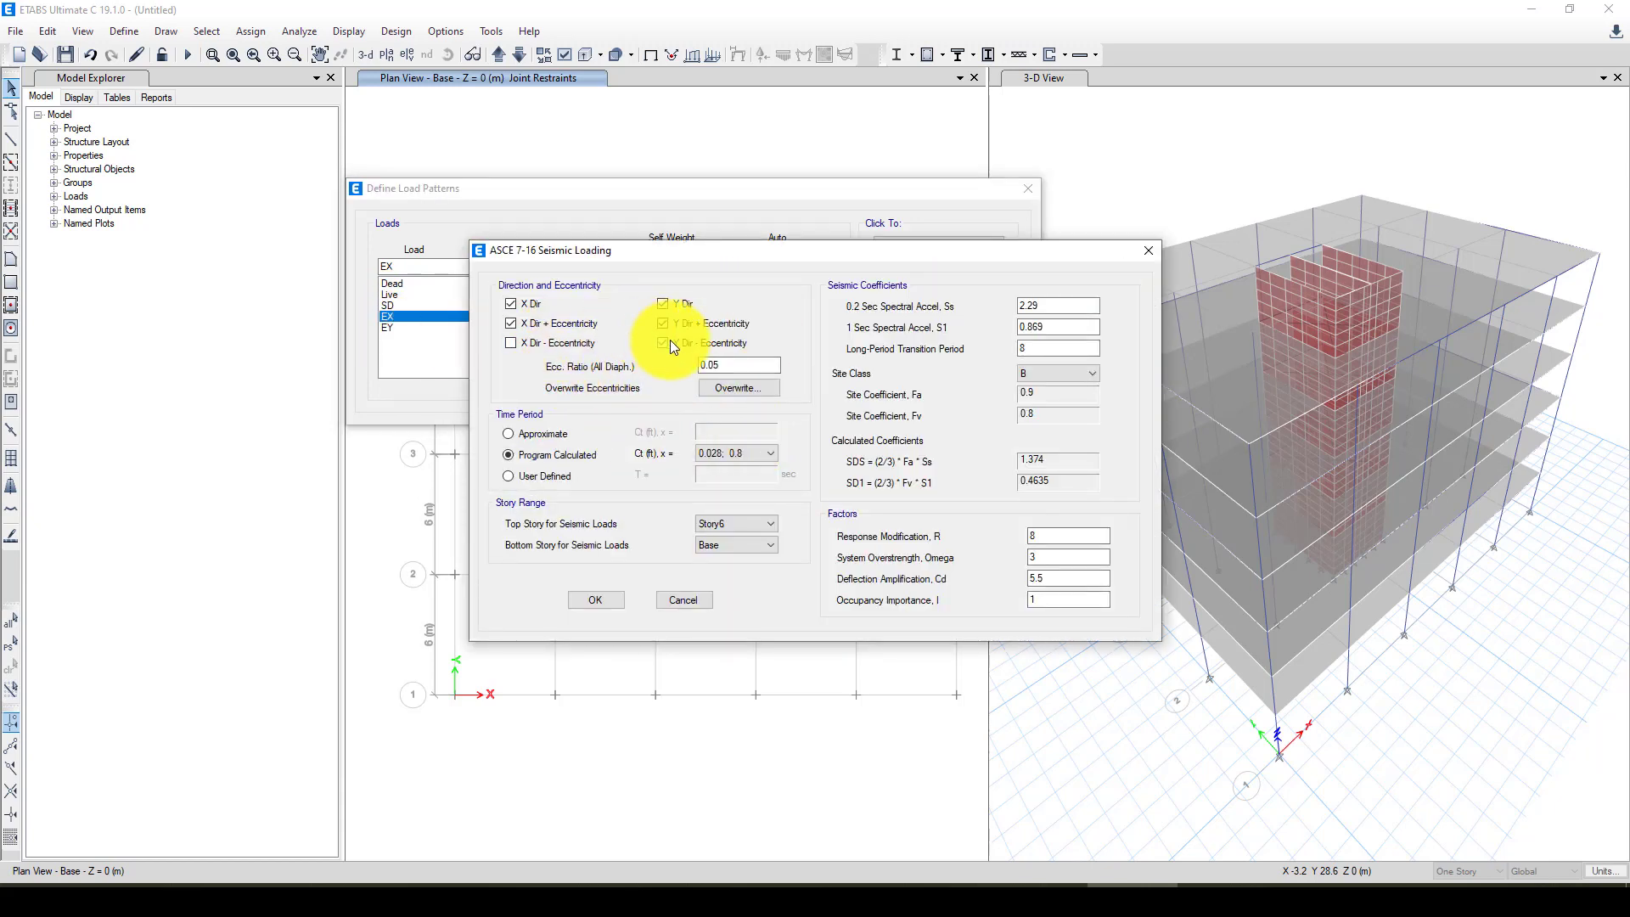
left_click(671, 304)
left_click(669, 324)
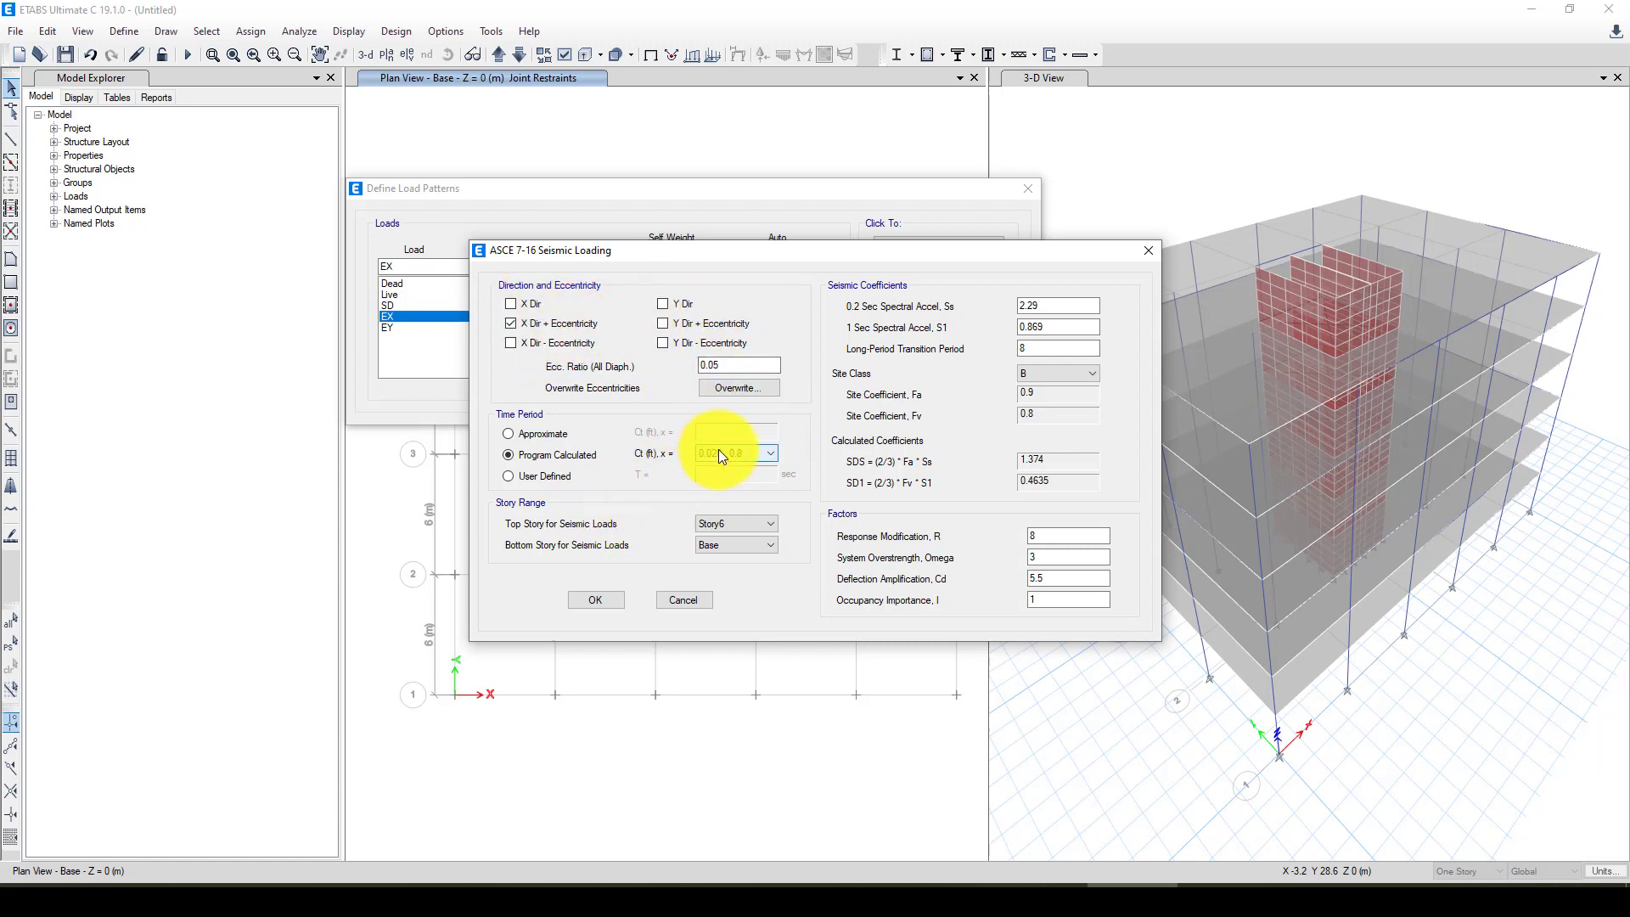
left_click(743, 456)
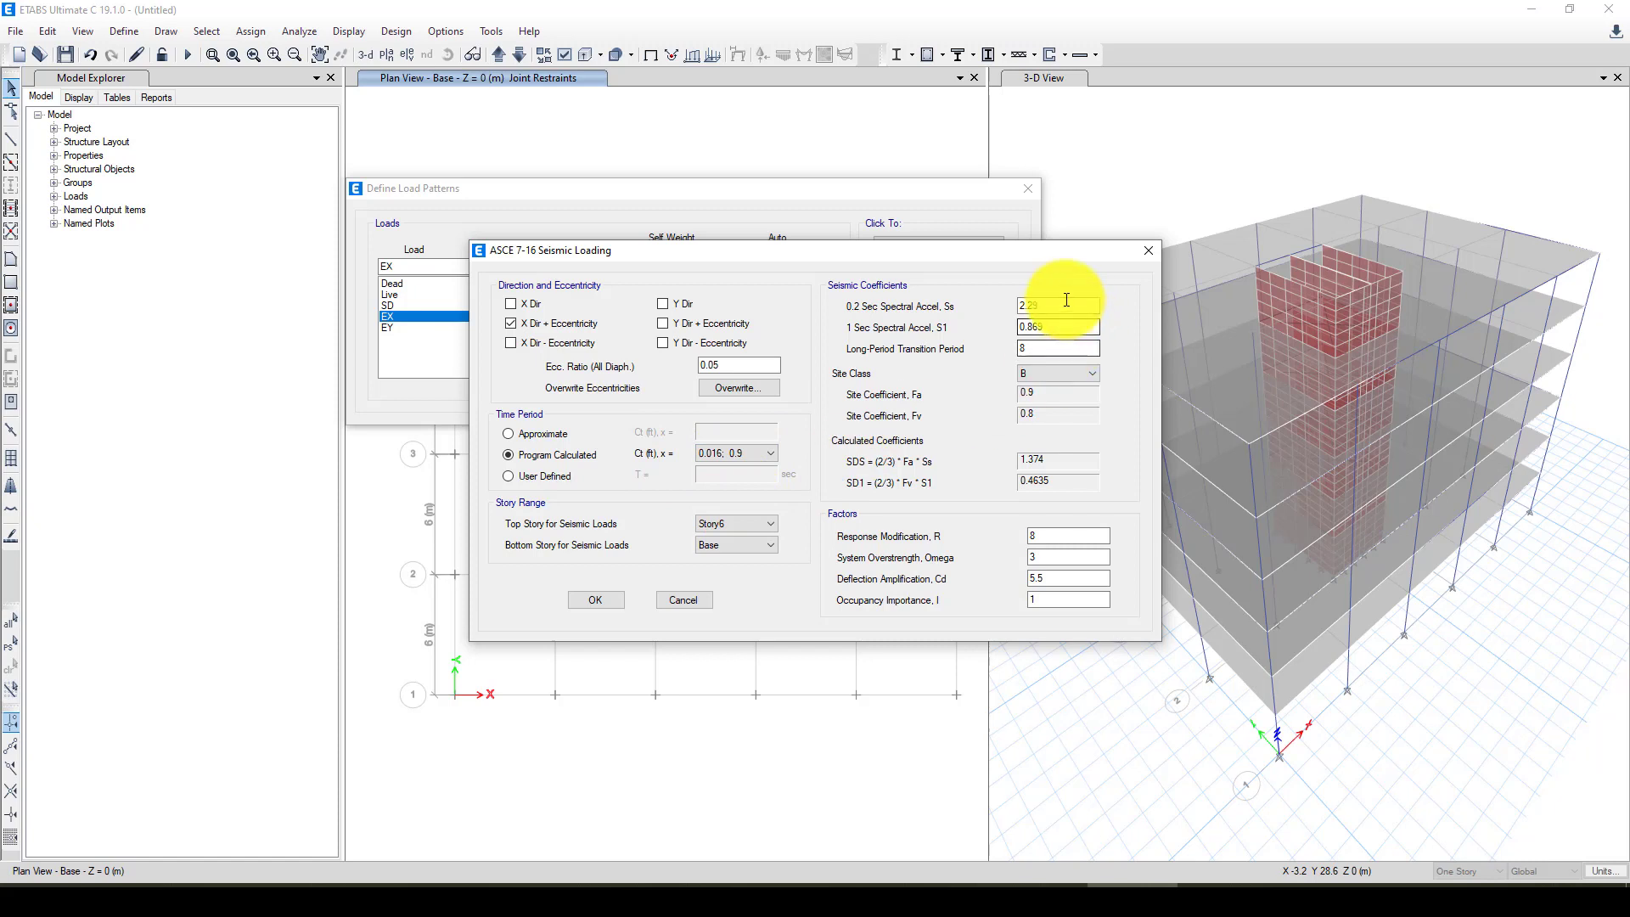
Step: Set EX to Ss 1.2, S1 0.6, site class D, R 4, Cd 4 and confirm
left_click_drag(1055, 307, 980, 313)
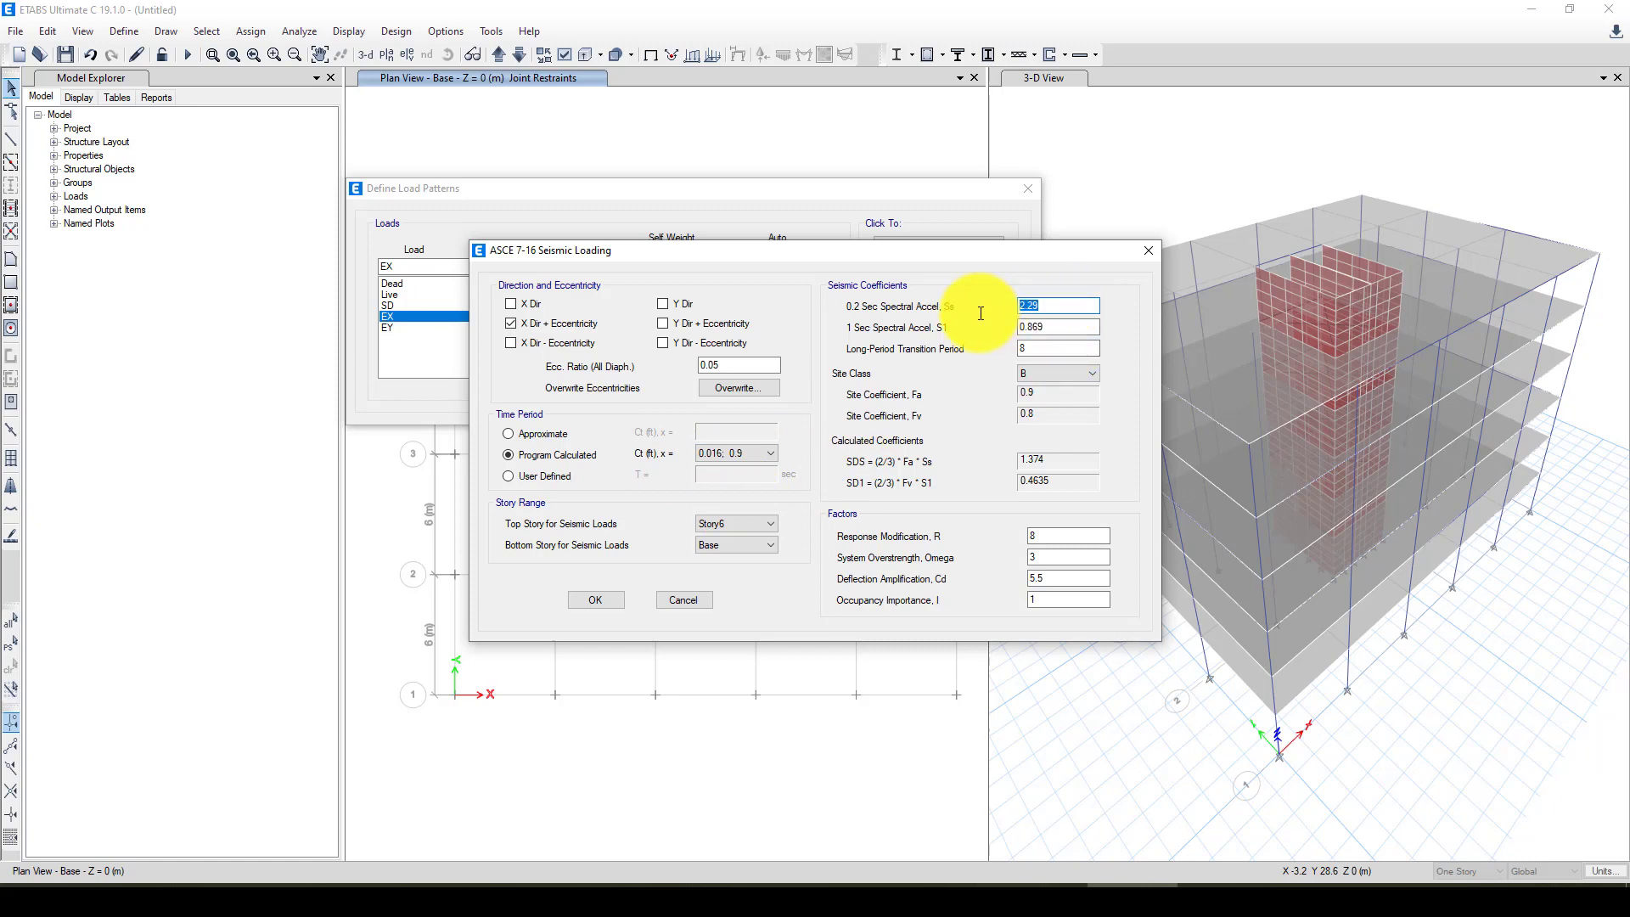
type("1.2")
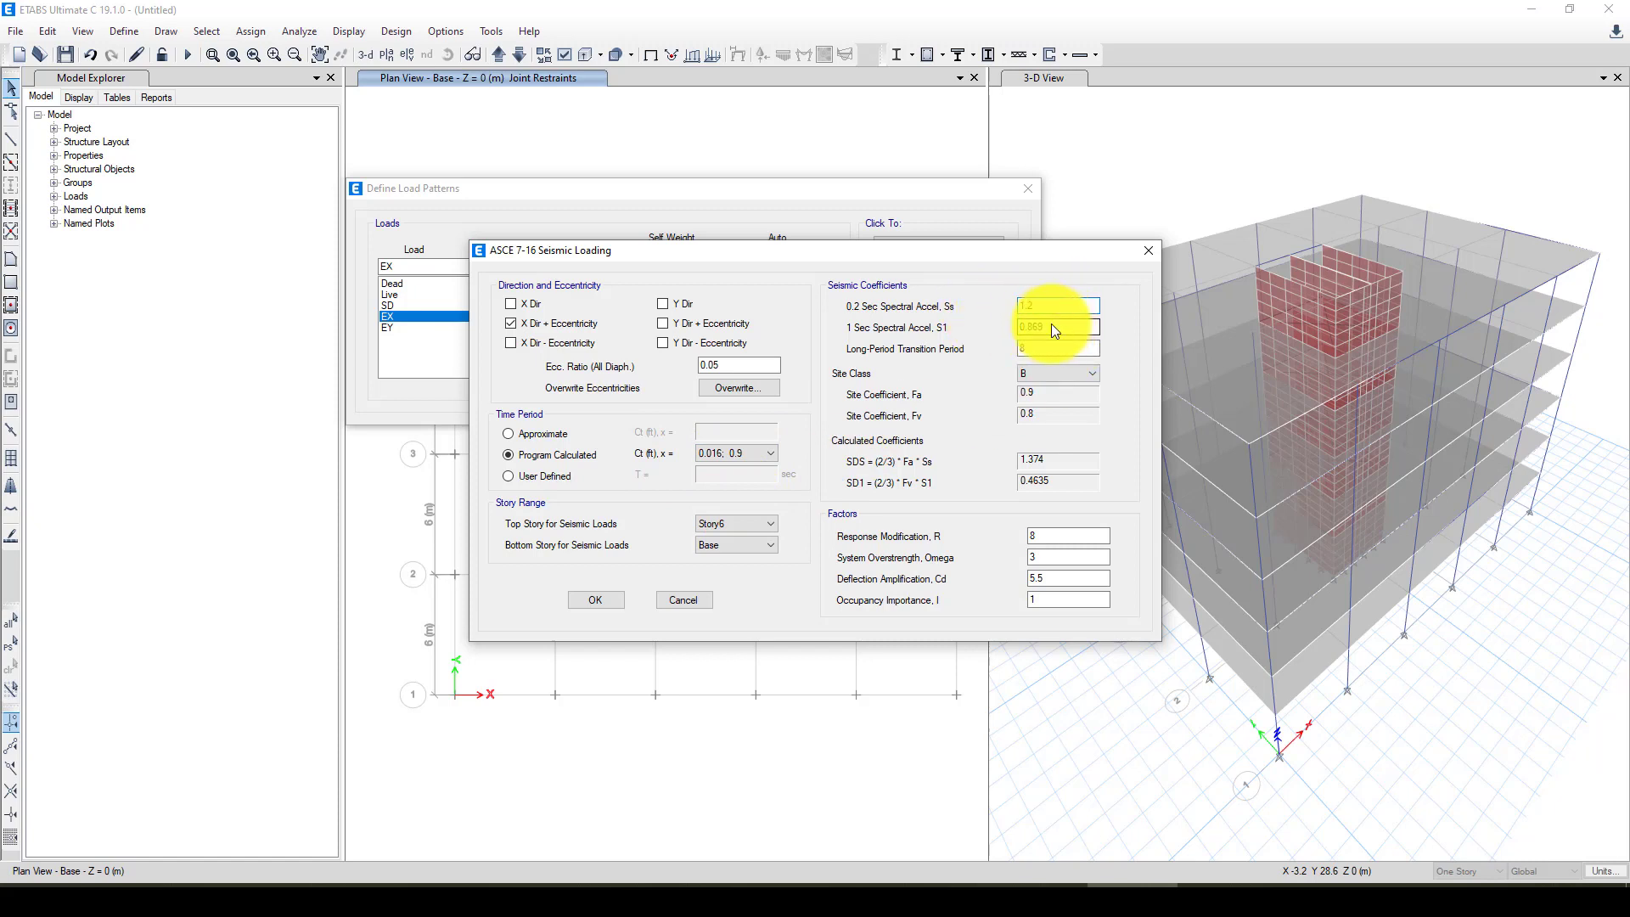
left_click_drag(1050, 326, 1015, 326)
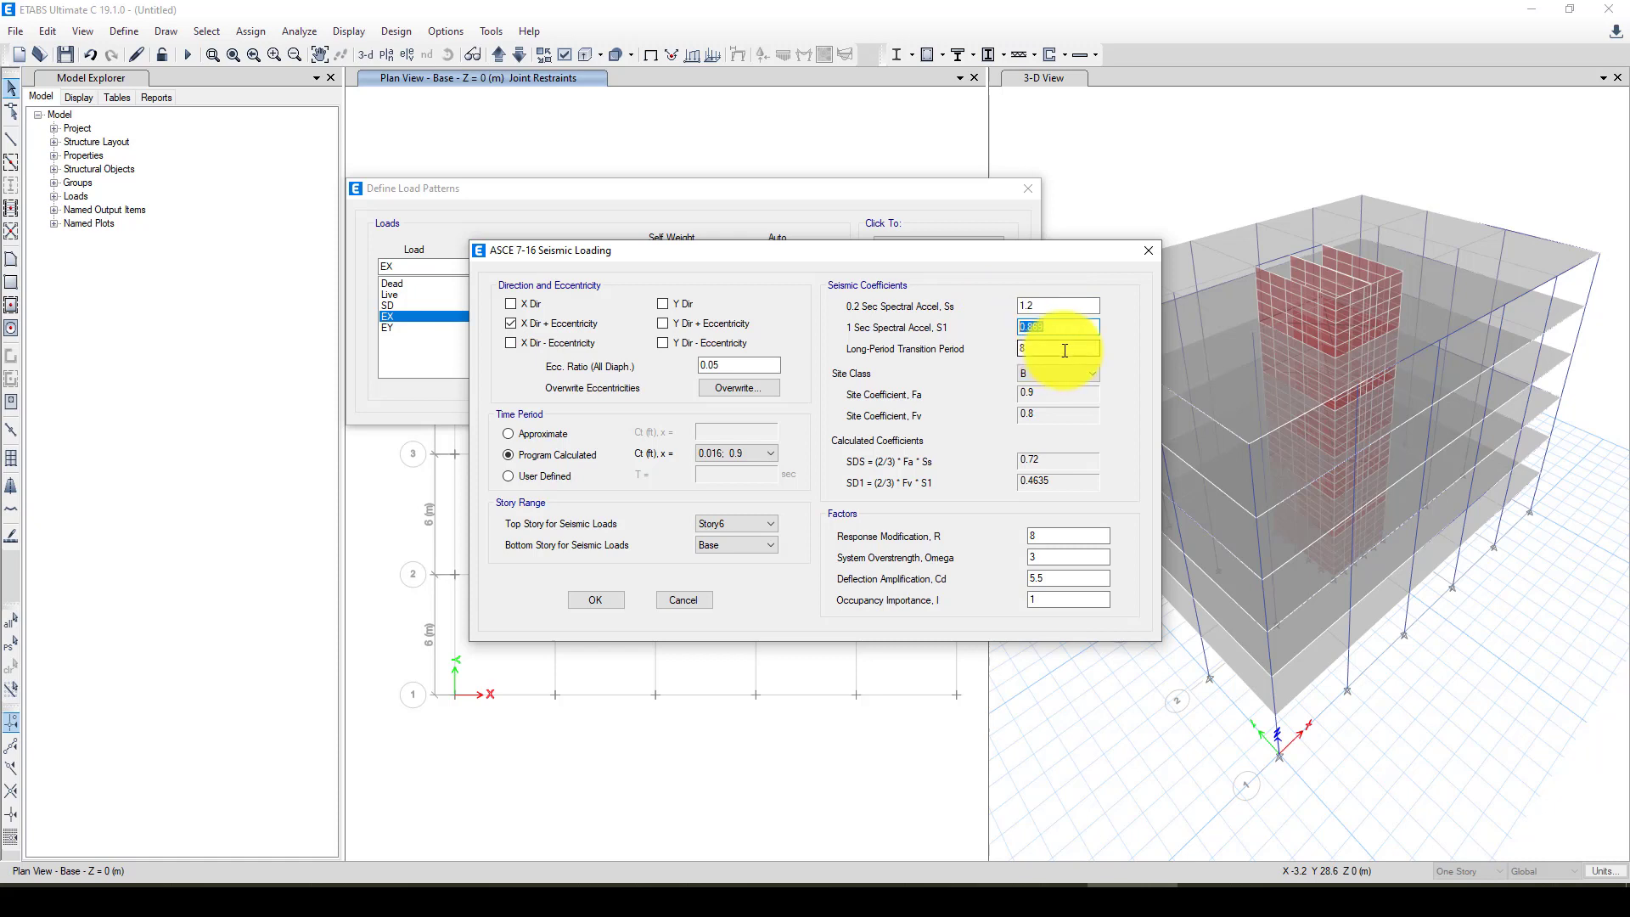
type("0.")
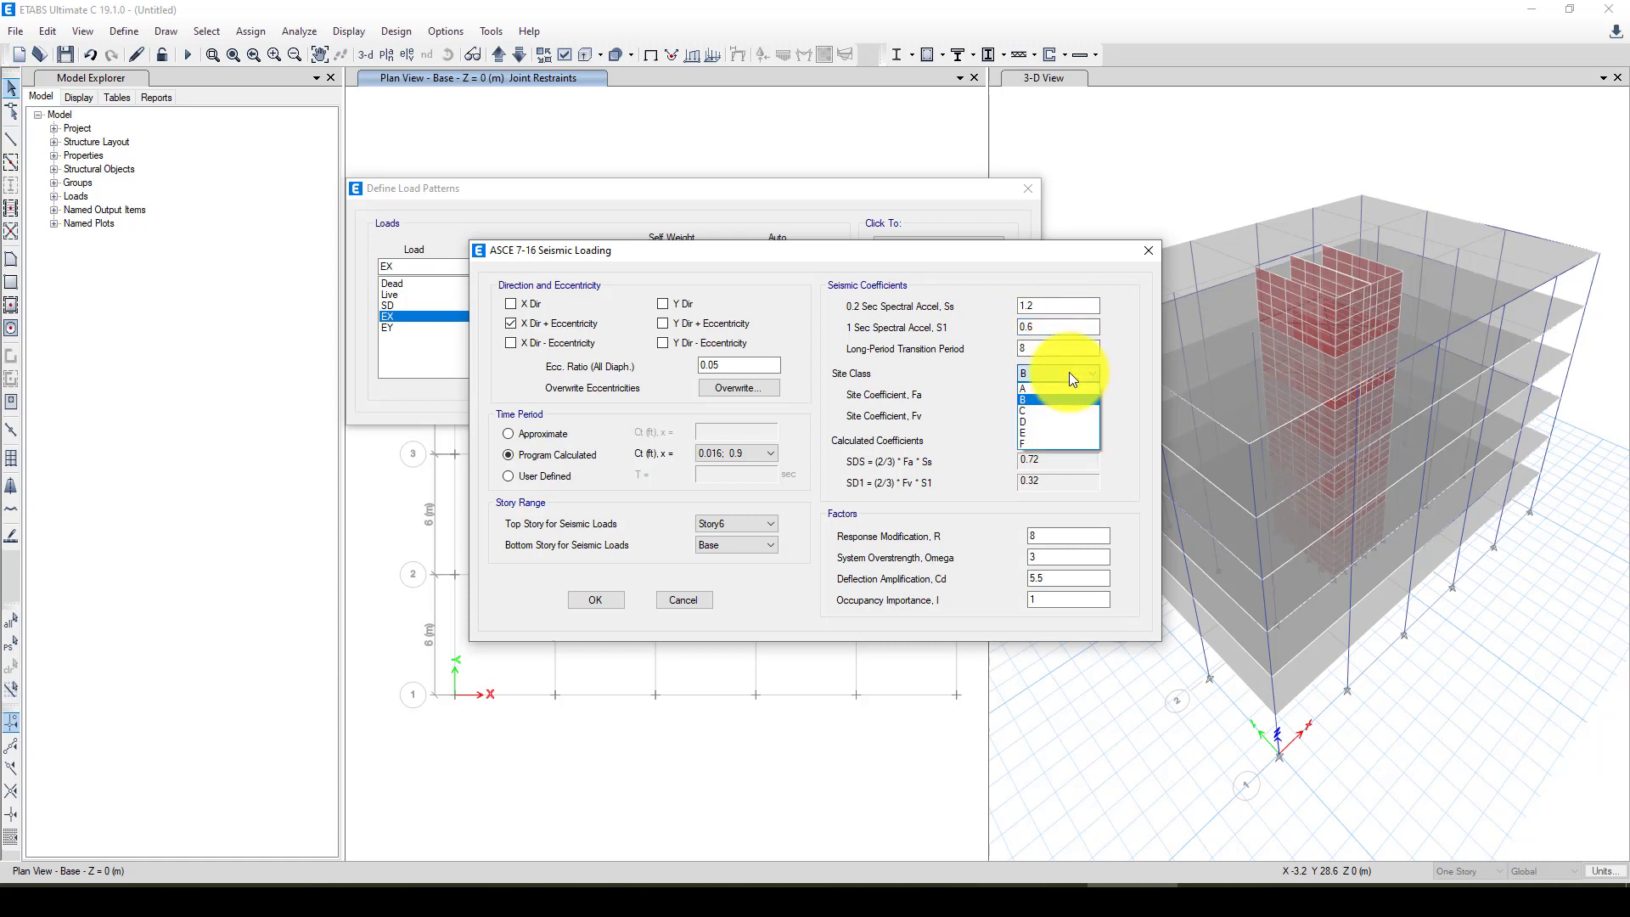
left_click(1043, 423)
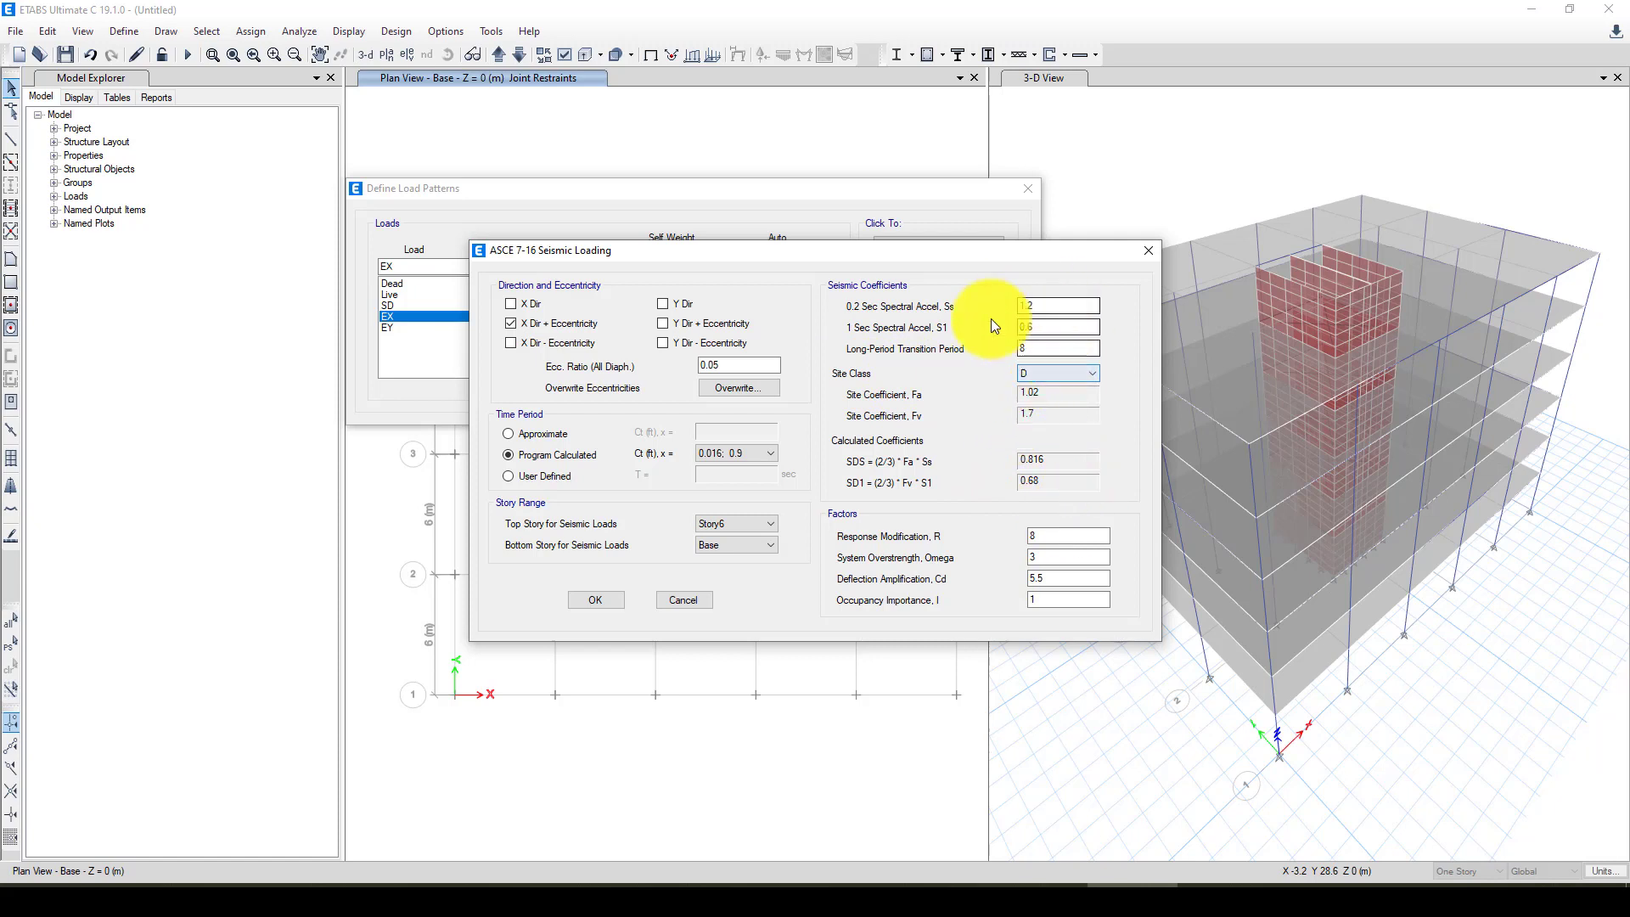
double_click(1023, 534)
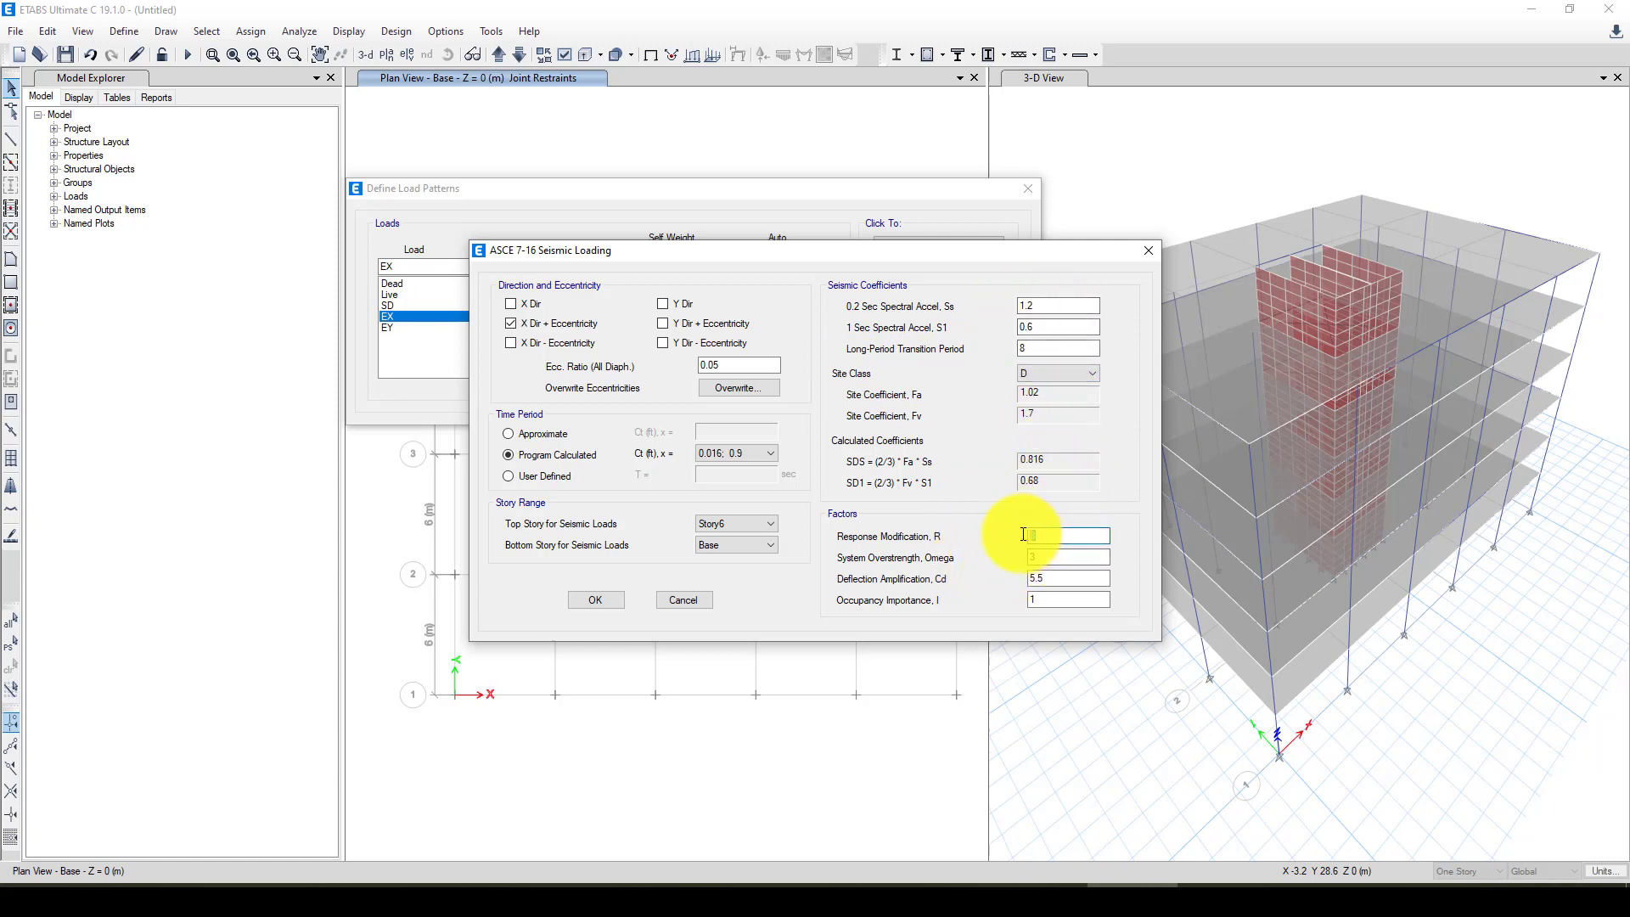
type("4")
double_click(1044, 557)
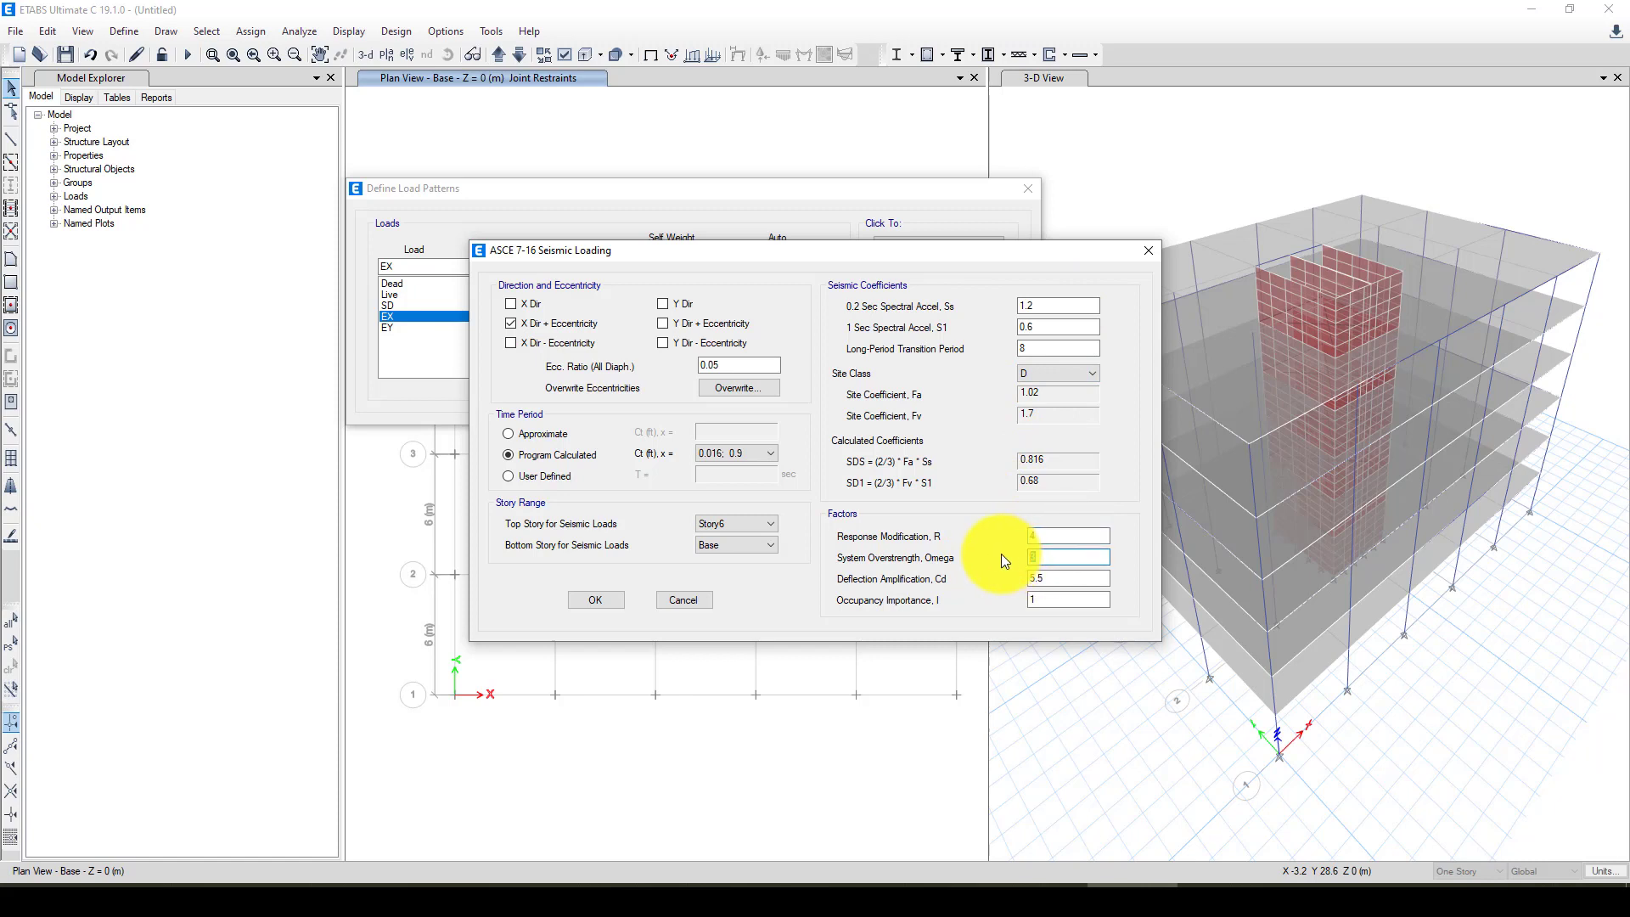
double_click(1060, 578)
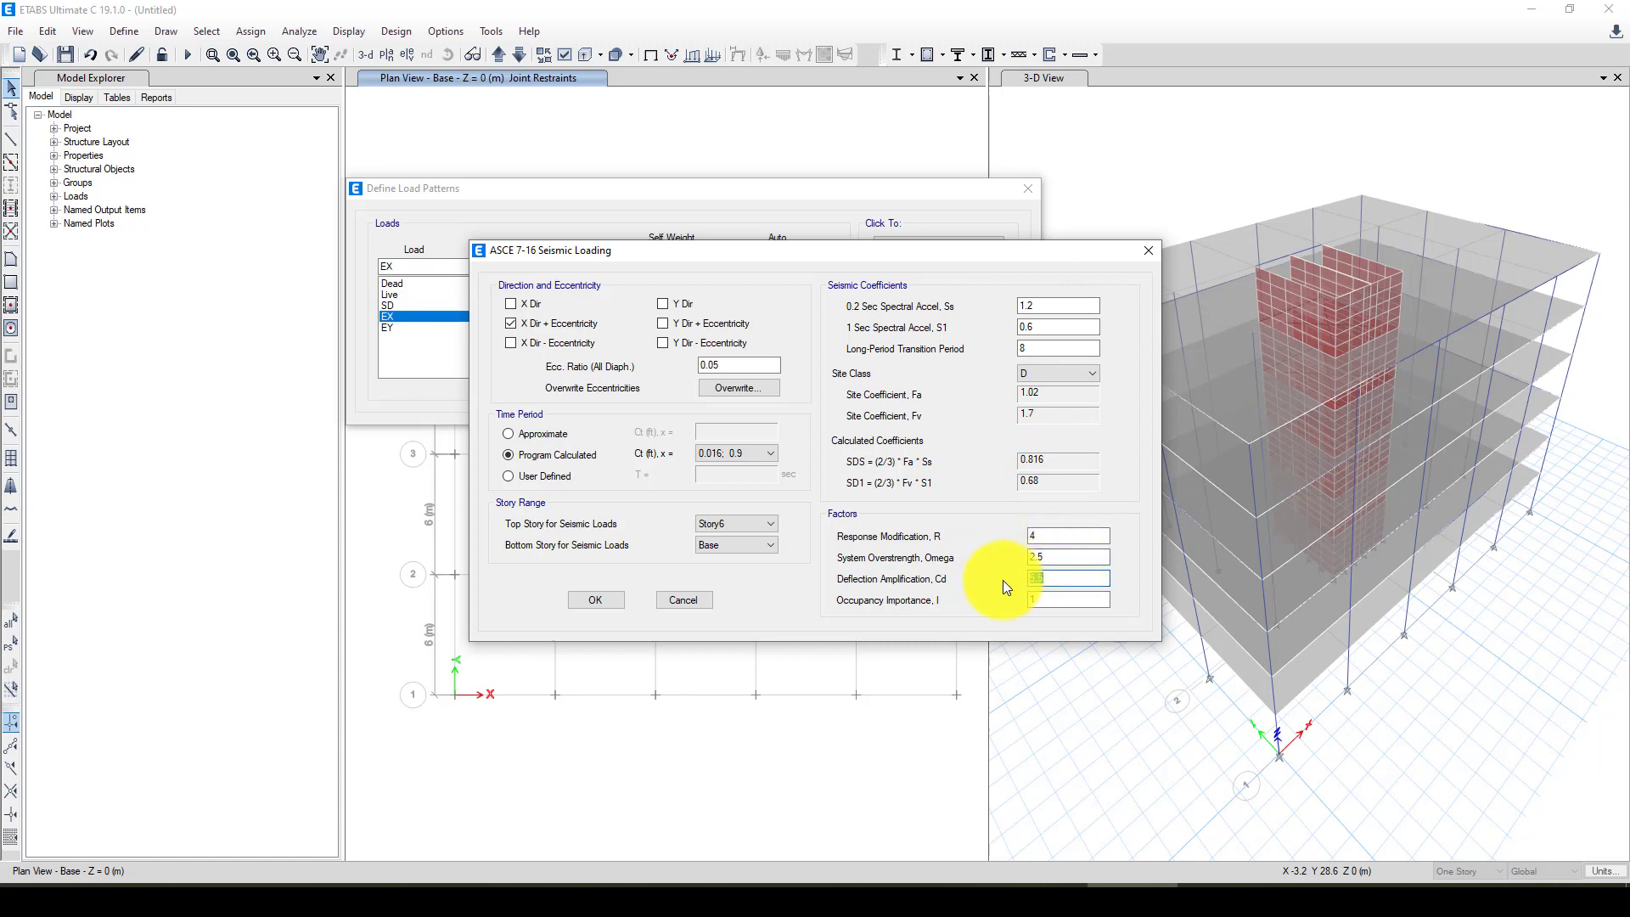
type("4")
double_click(1035, 597)
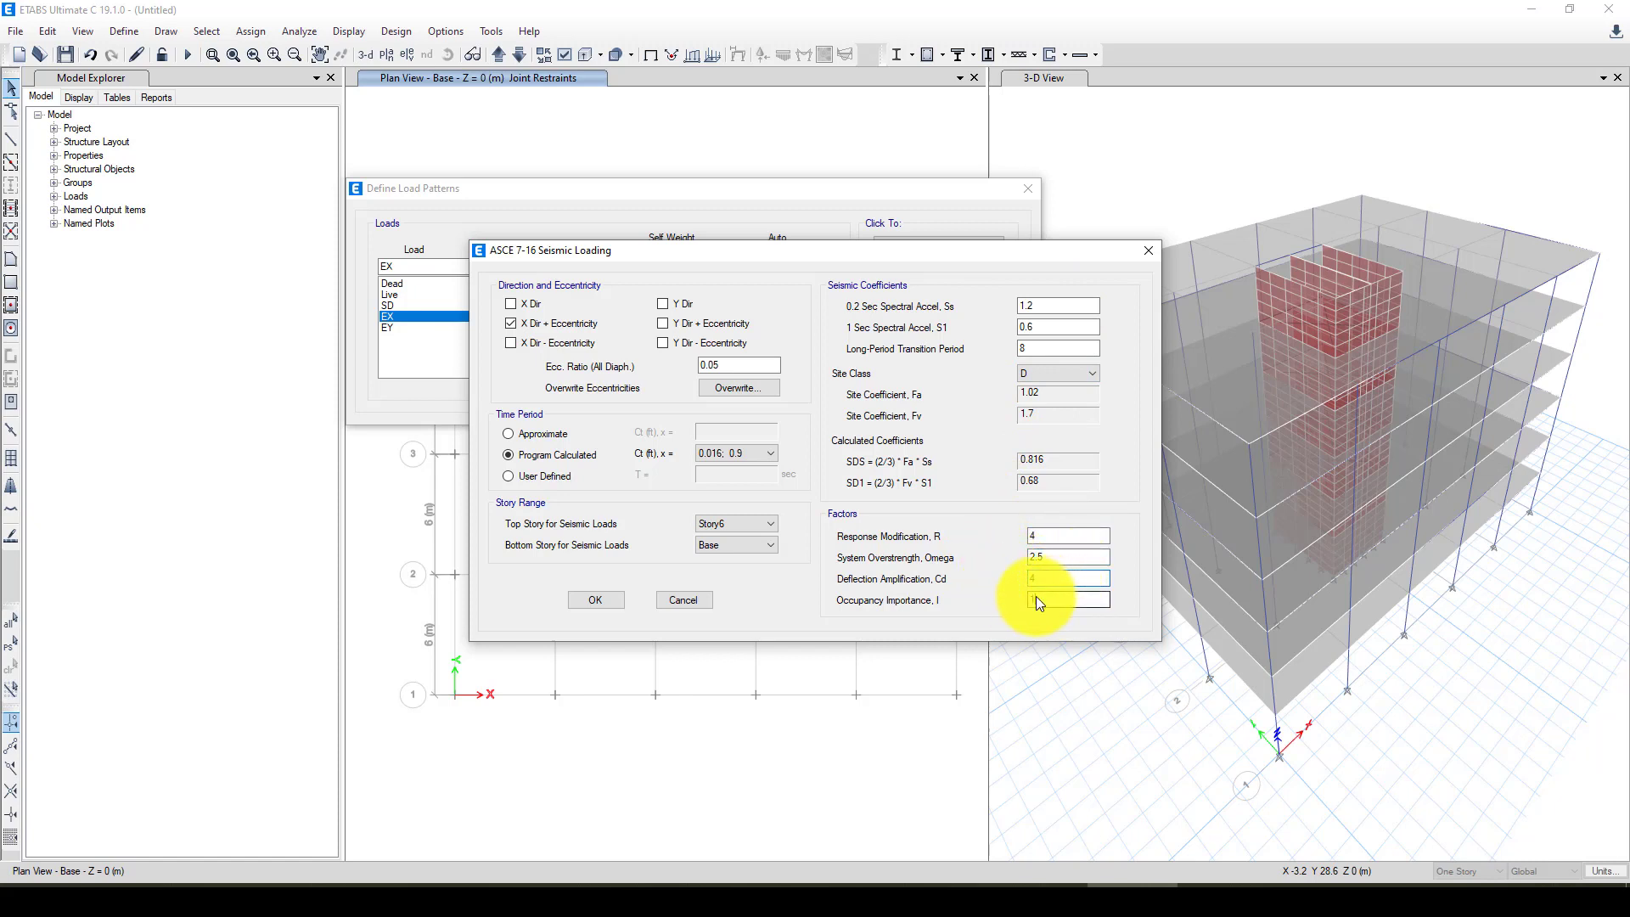
left_click(596, 600)
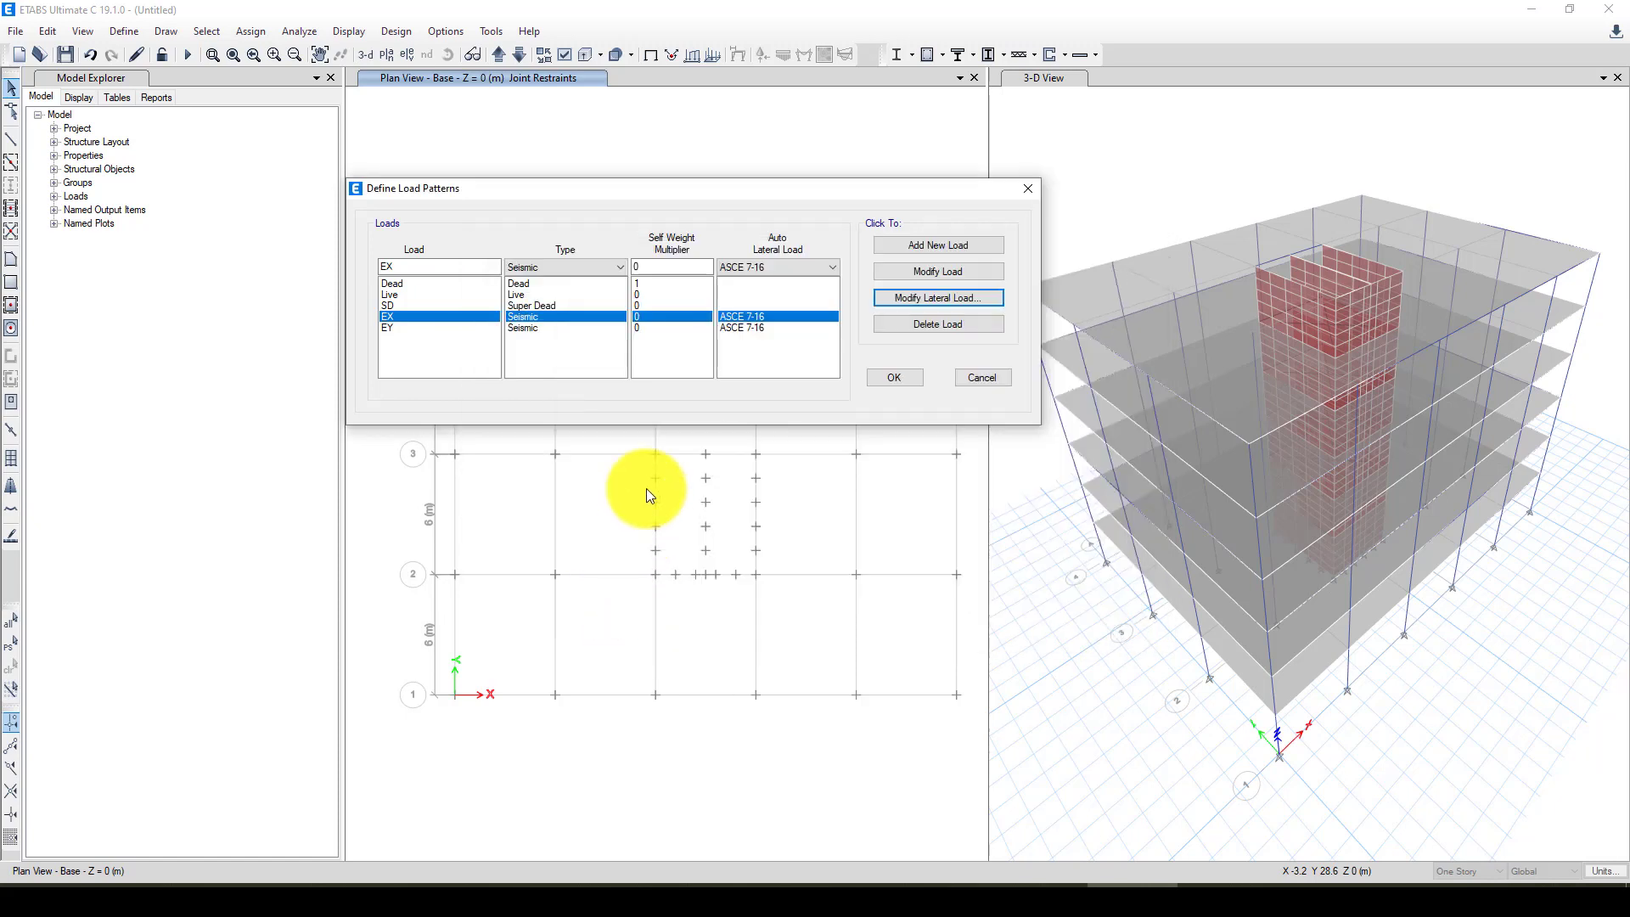
left_click(735, 330)
Step: Turn off EY's X-minus eccentricity case and set Ss 1.2, S1 0.6
left_click(930, 296)
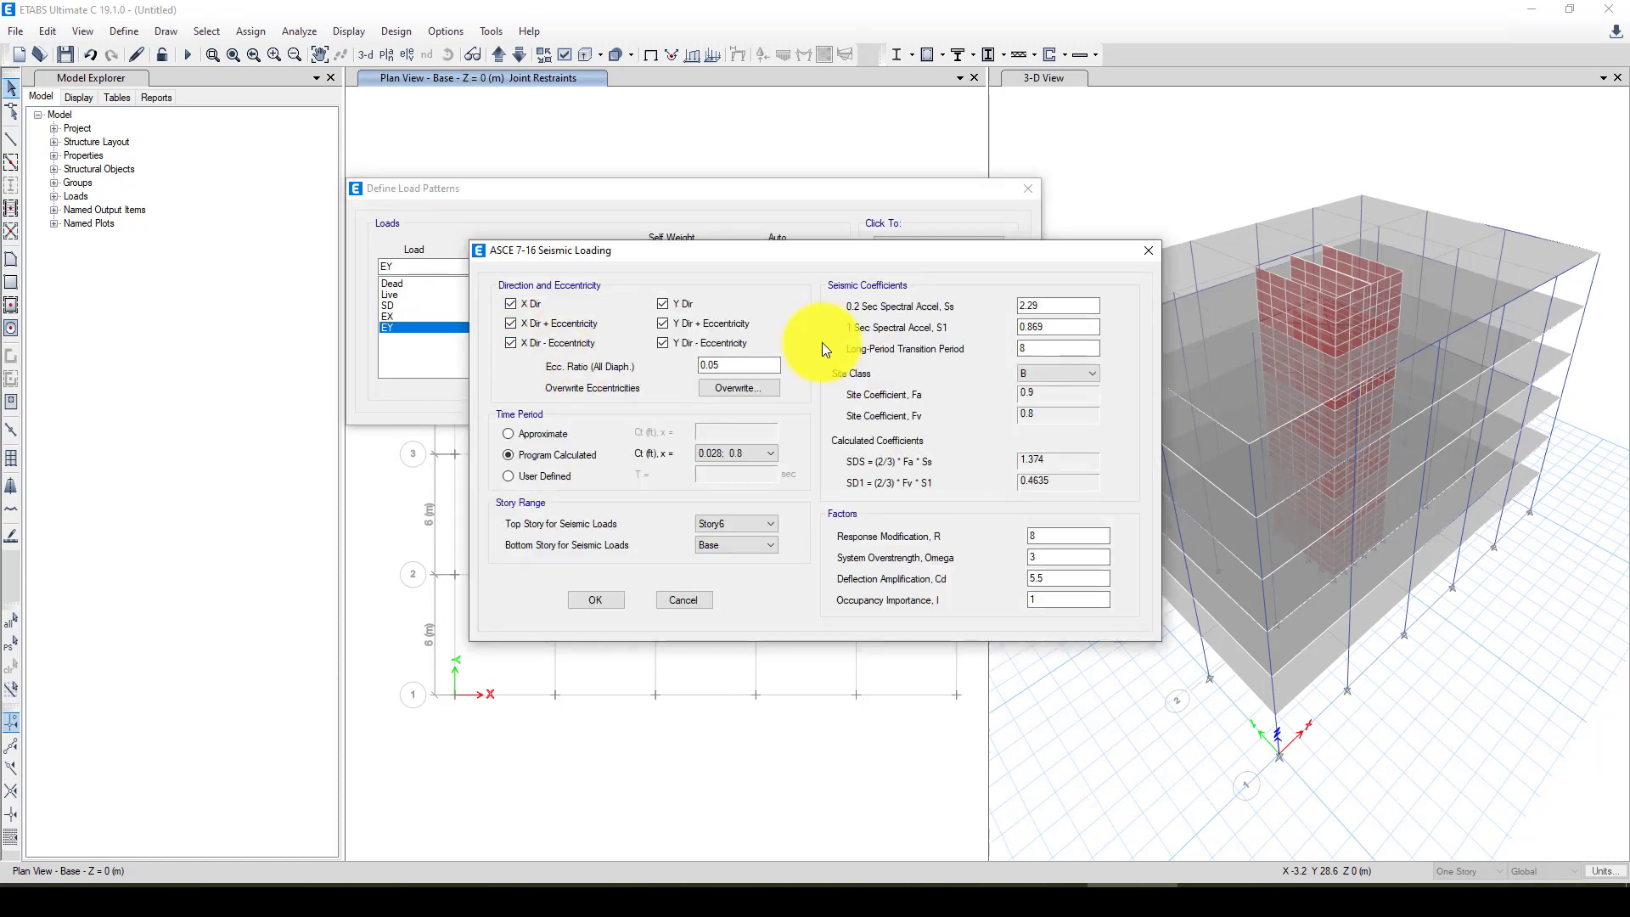
left_click(567, 344)
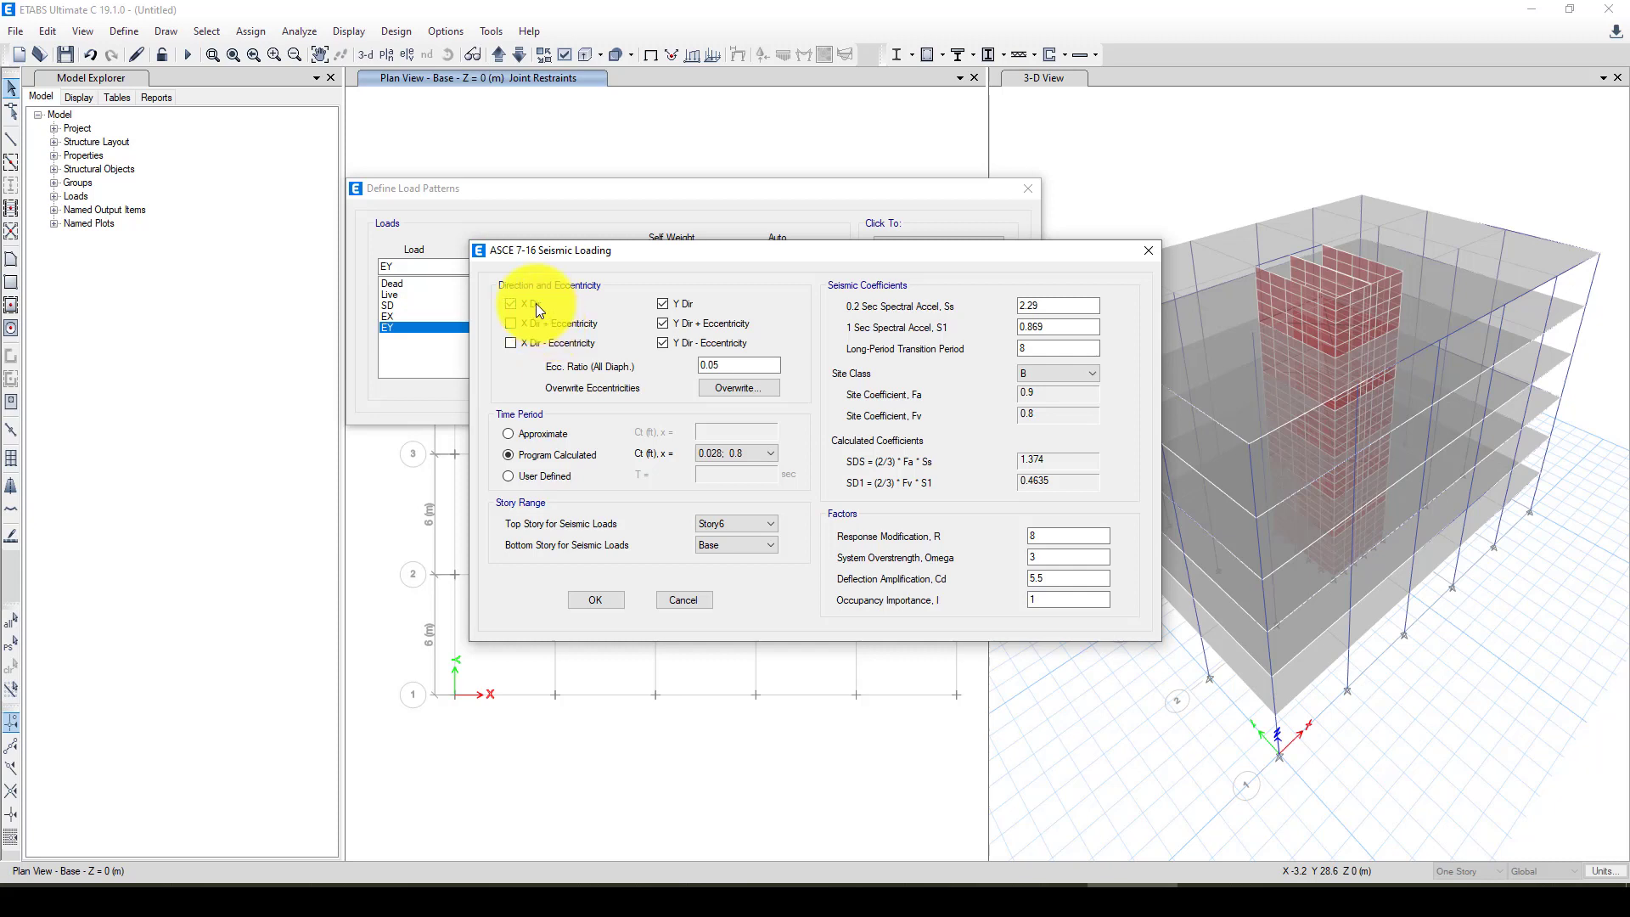
left_click(735, 452)
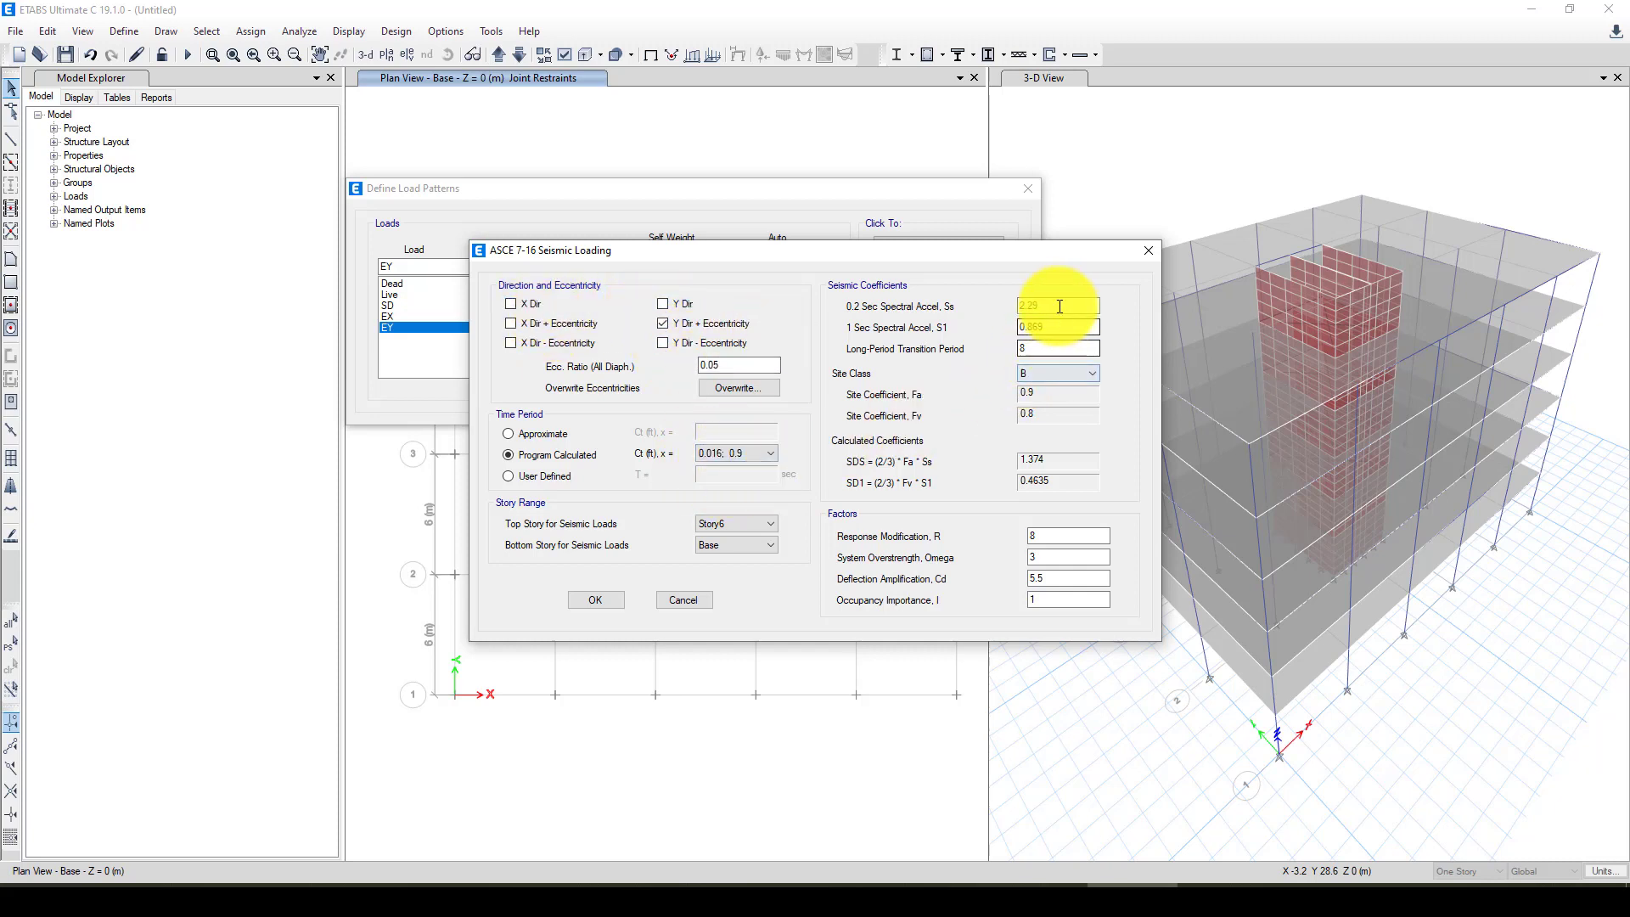
left_click_drag(1055, 307, 976, 309)
type("1")
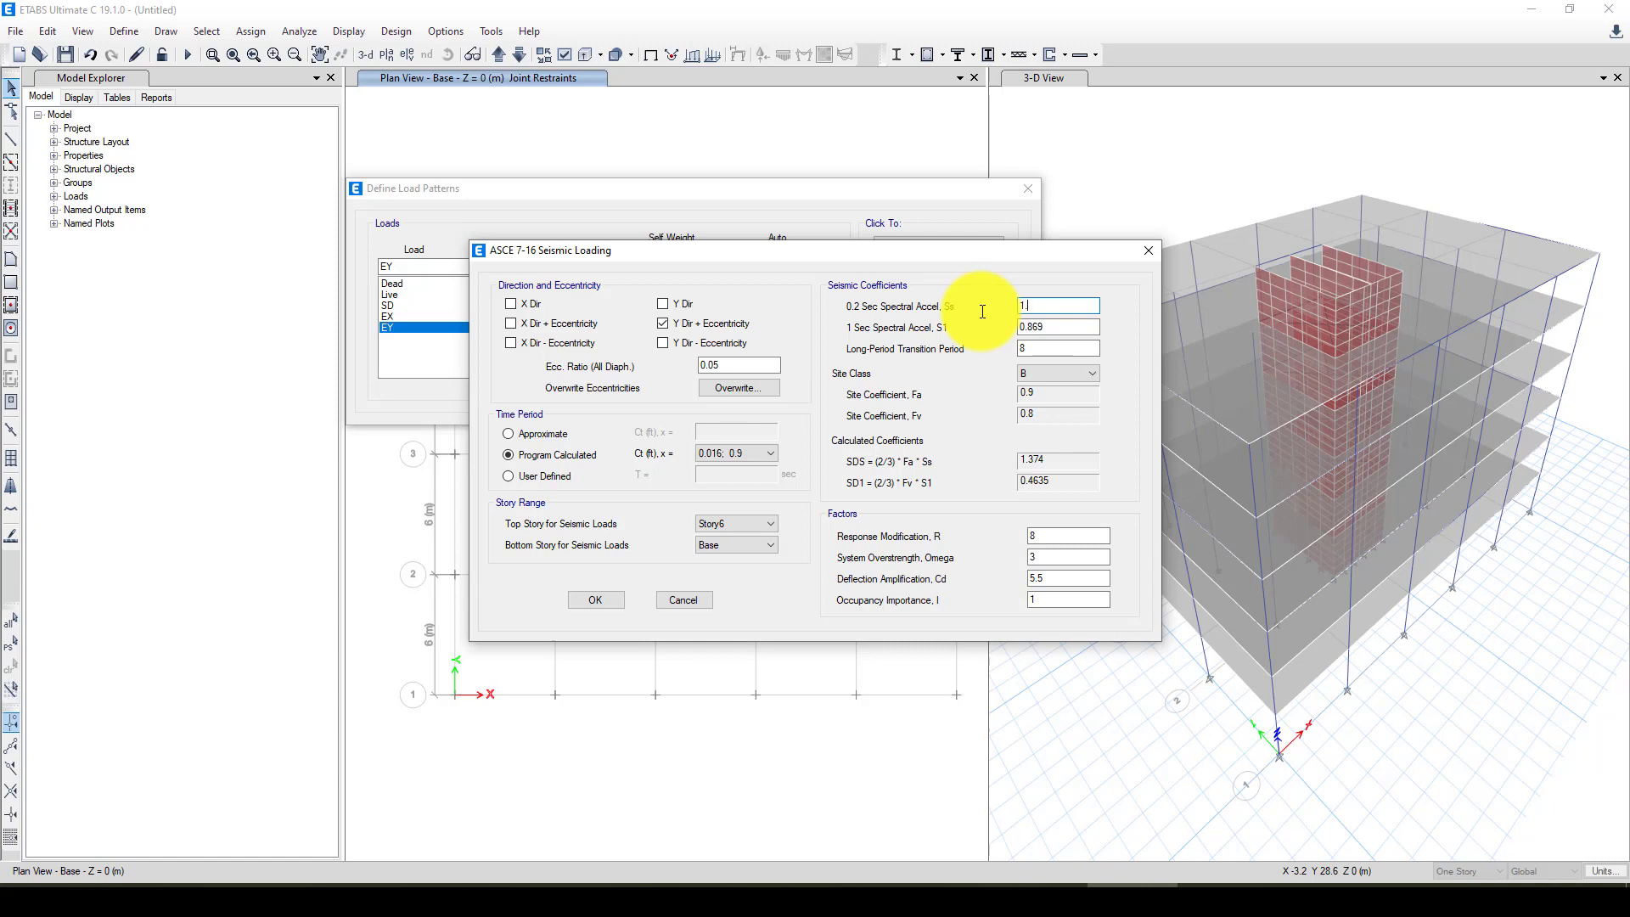
type(".2")
double_click(1035, 328)
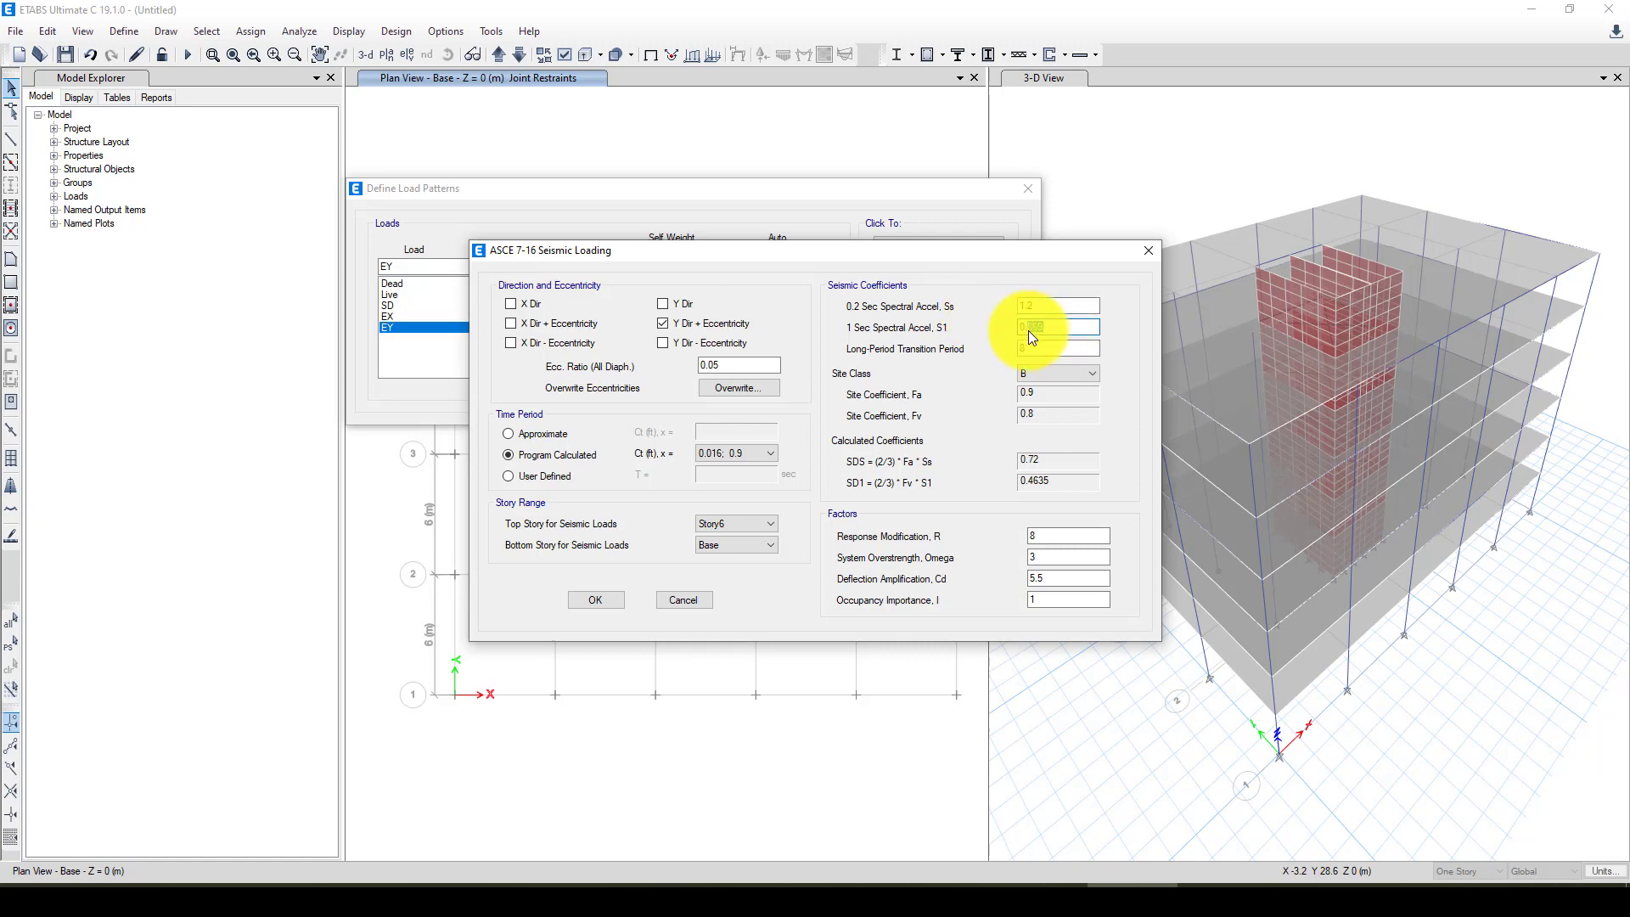
type("0.6")
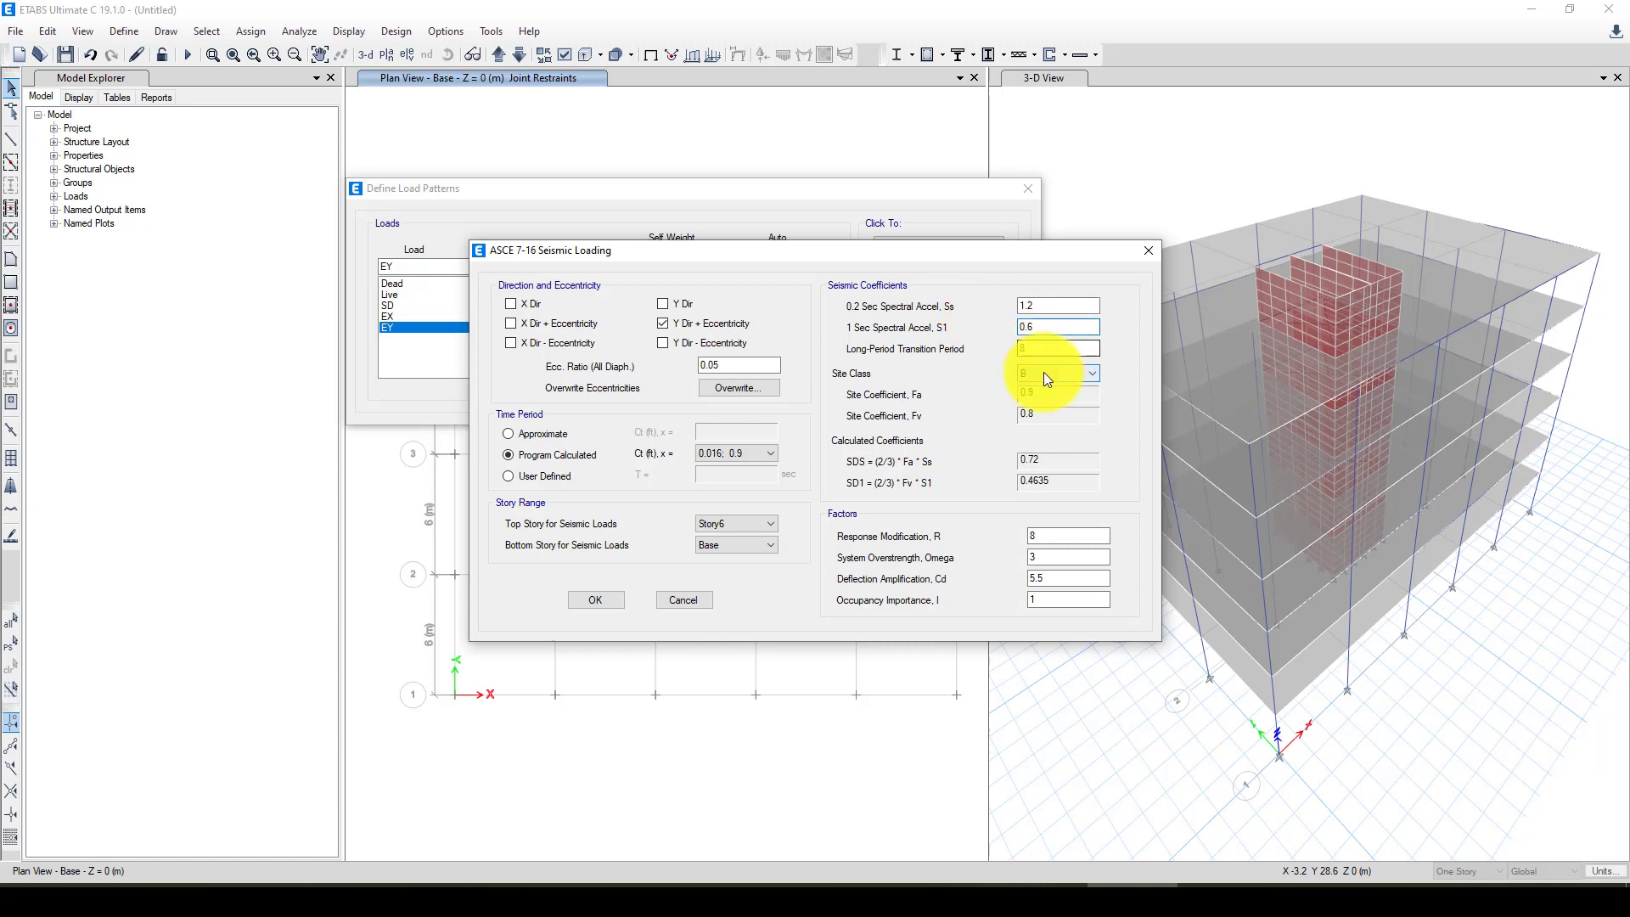
Step: Set EY's site class D, R 4, Omega 2.5, Cd 4 and confirm
left_click(1043, 372)
left_click(1041, 420)
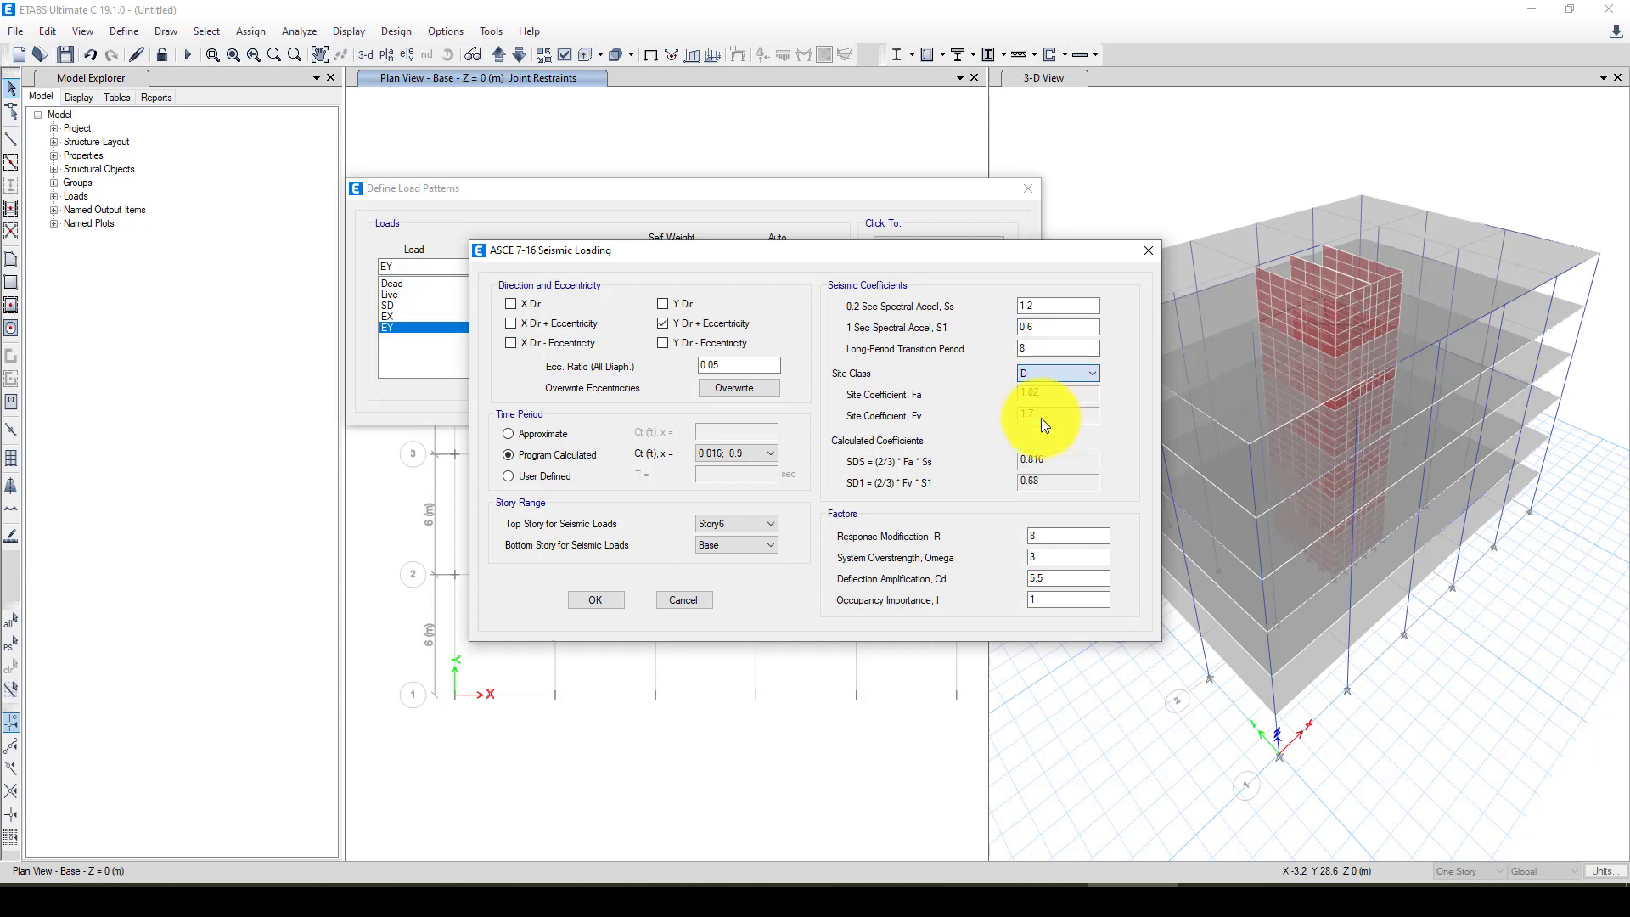
double_click(1055, 536)
type("4")
key("Tab")
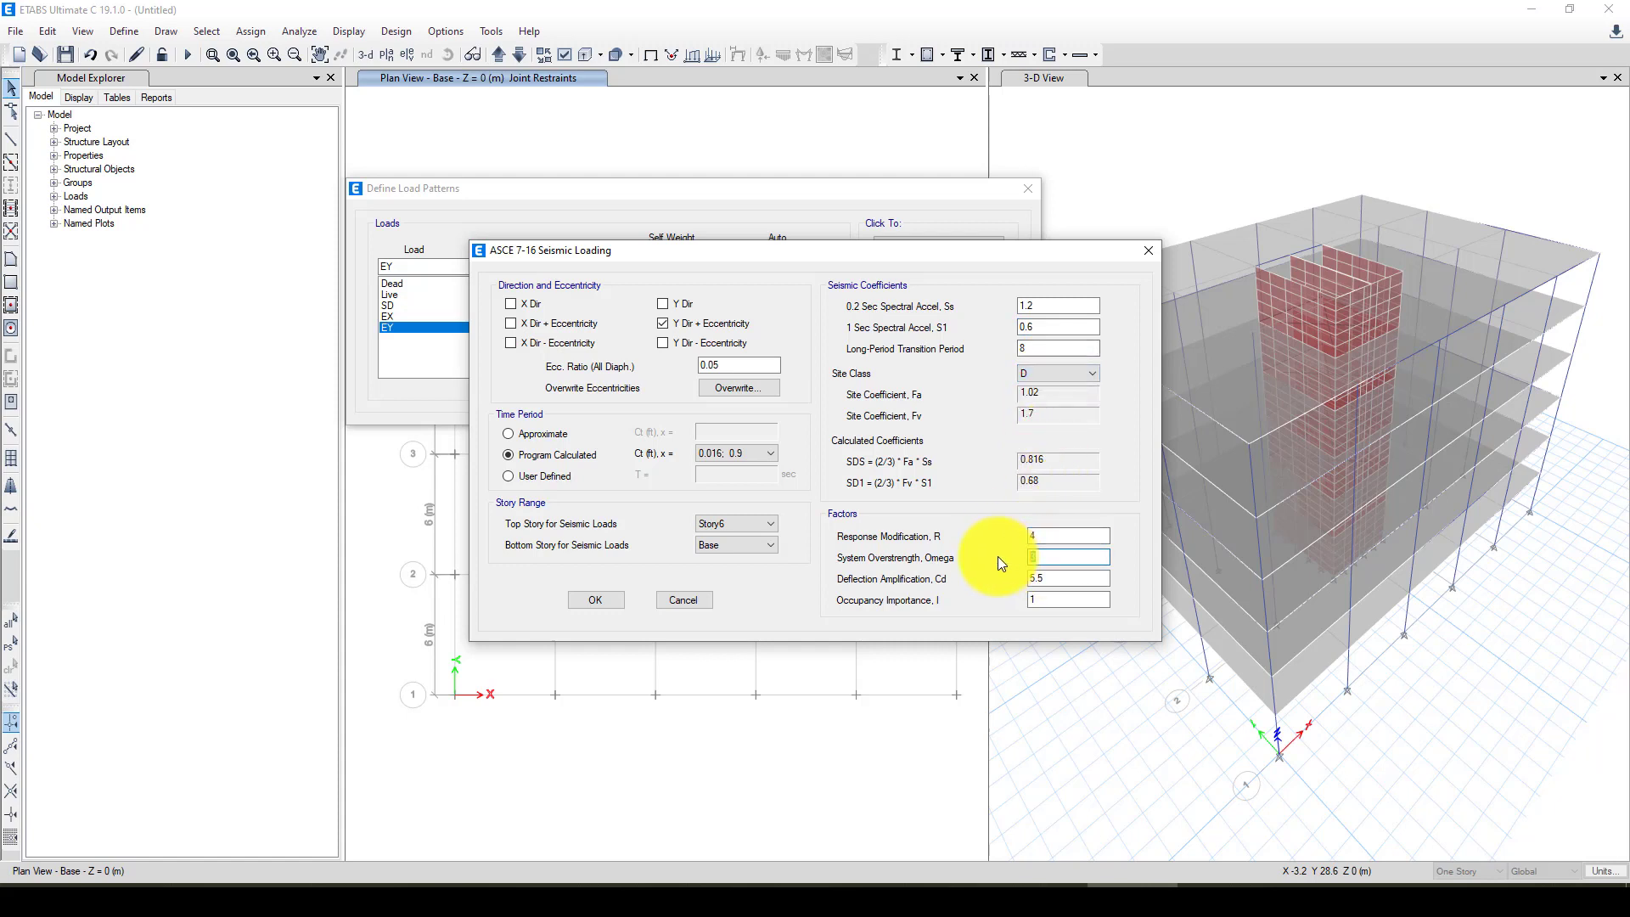
type("2.5")
key("Tab")
type("4")
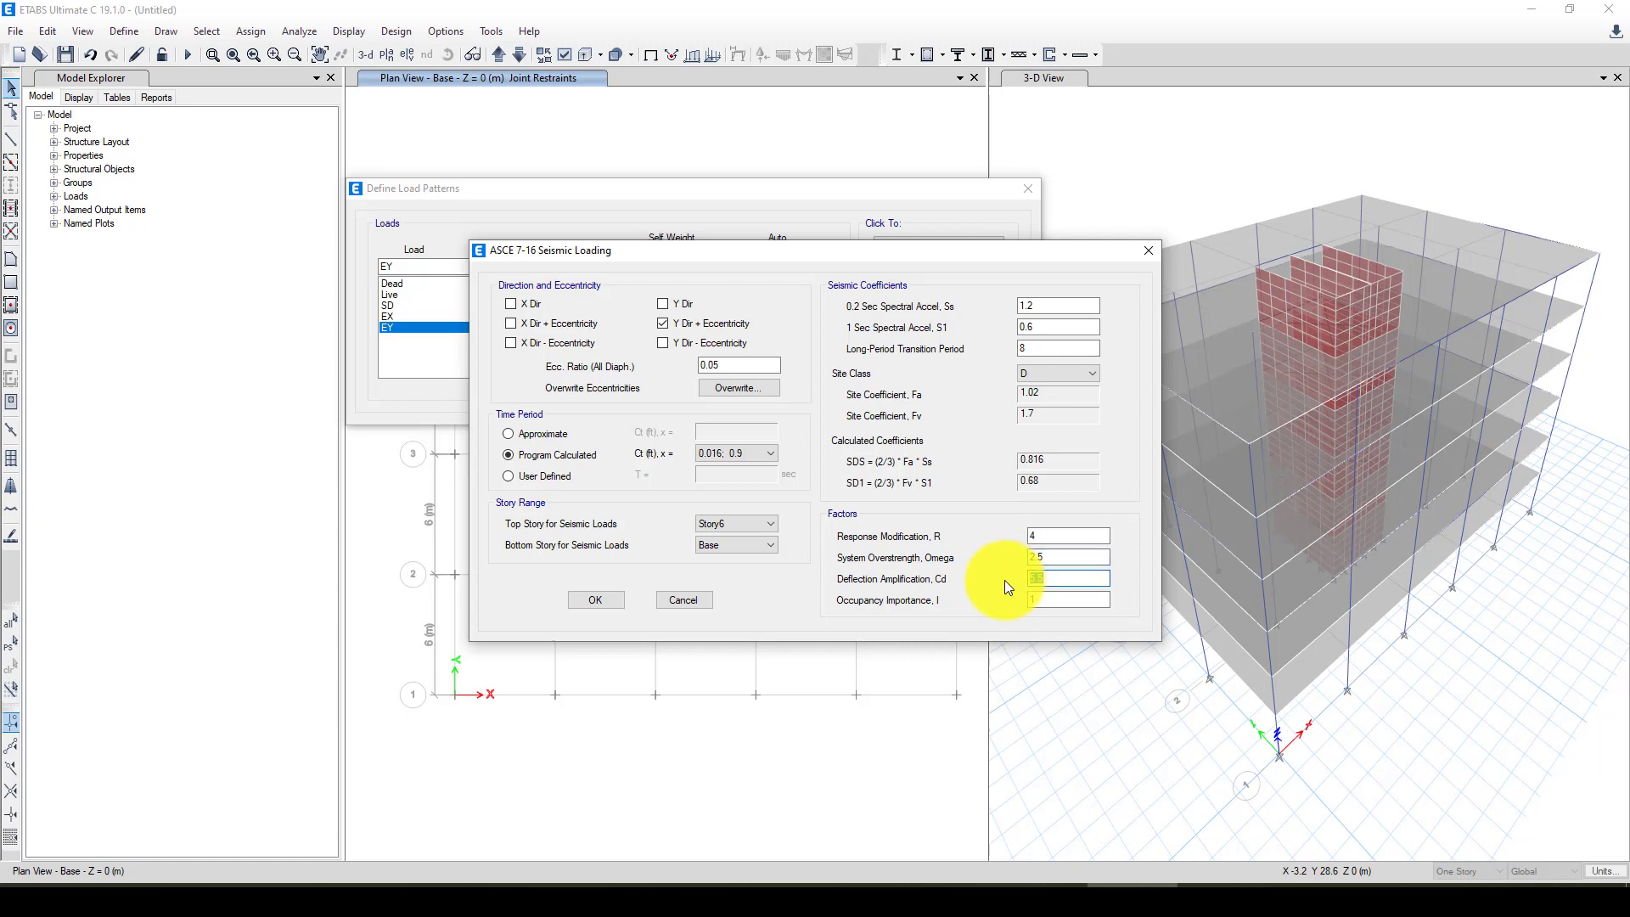
left_click(595, 600)
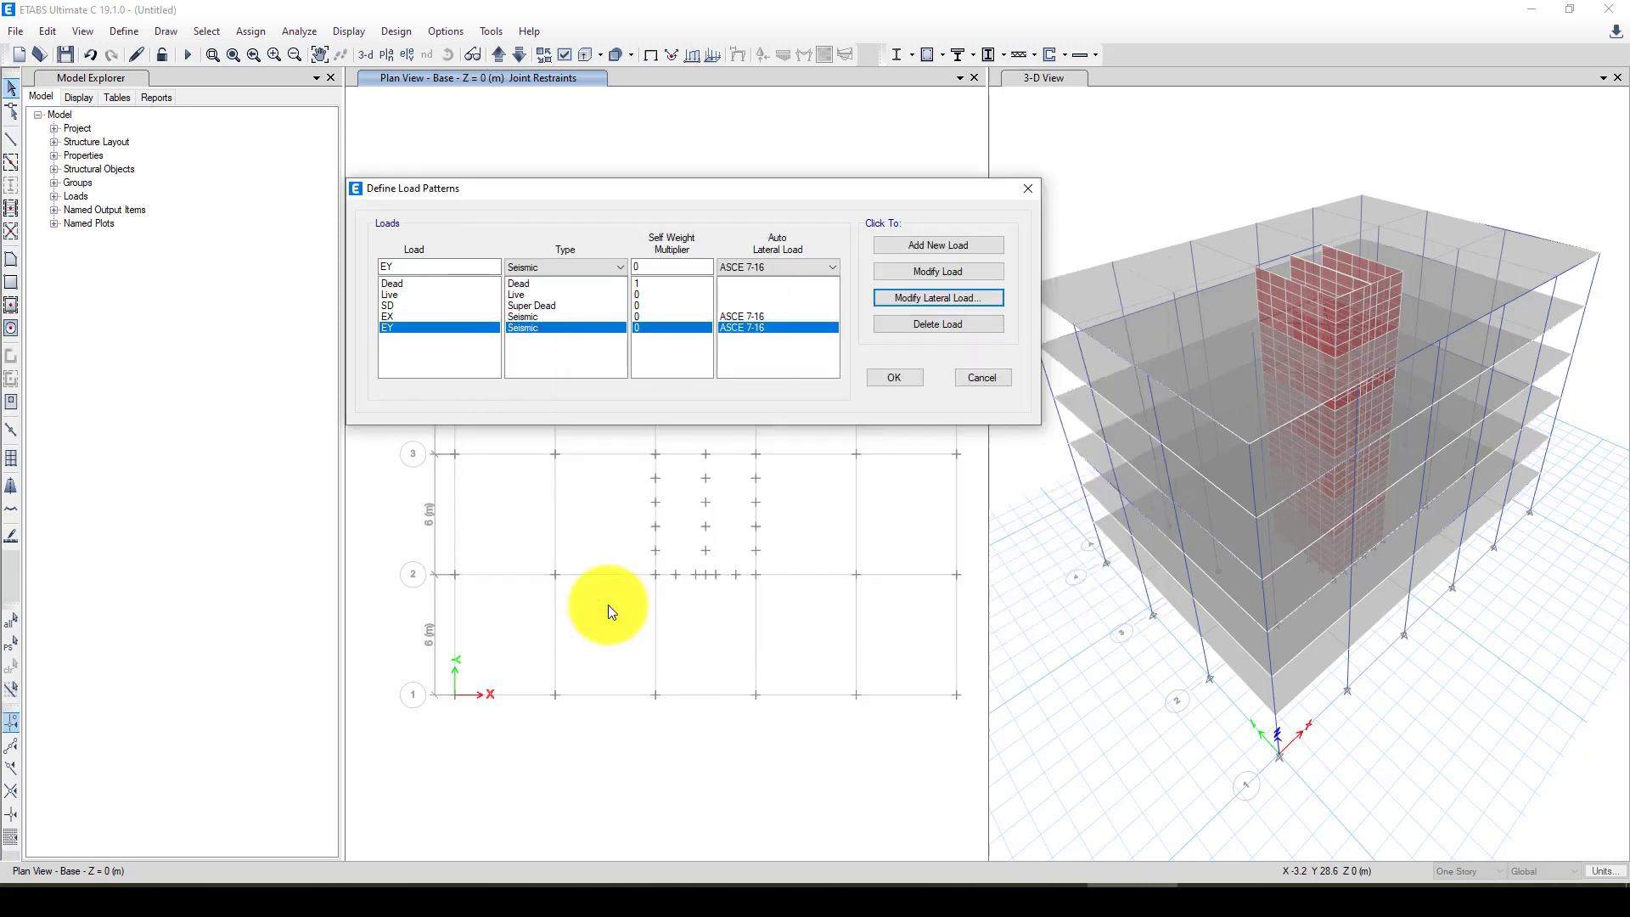
Step: Review the EX and gravity load patterns, then close the load pattern list
left_click(392, 314)
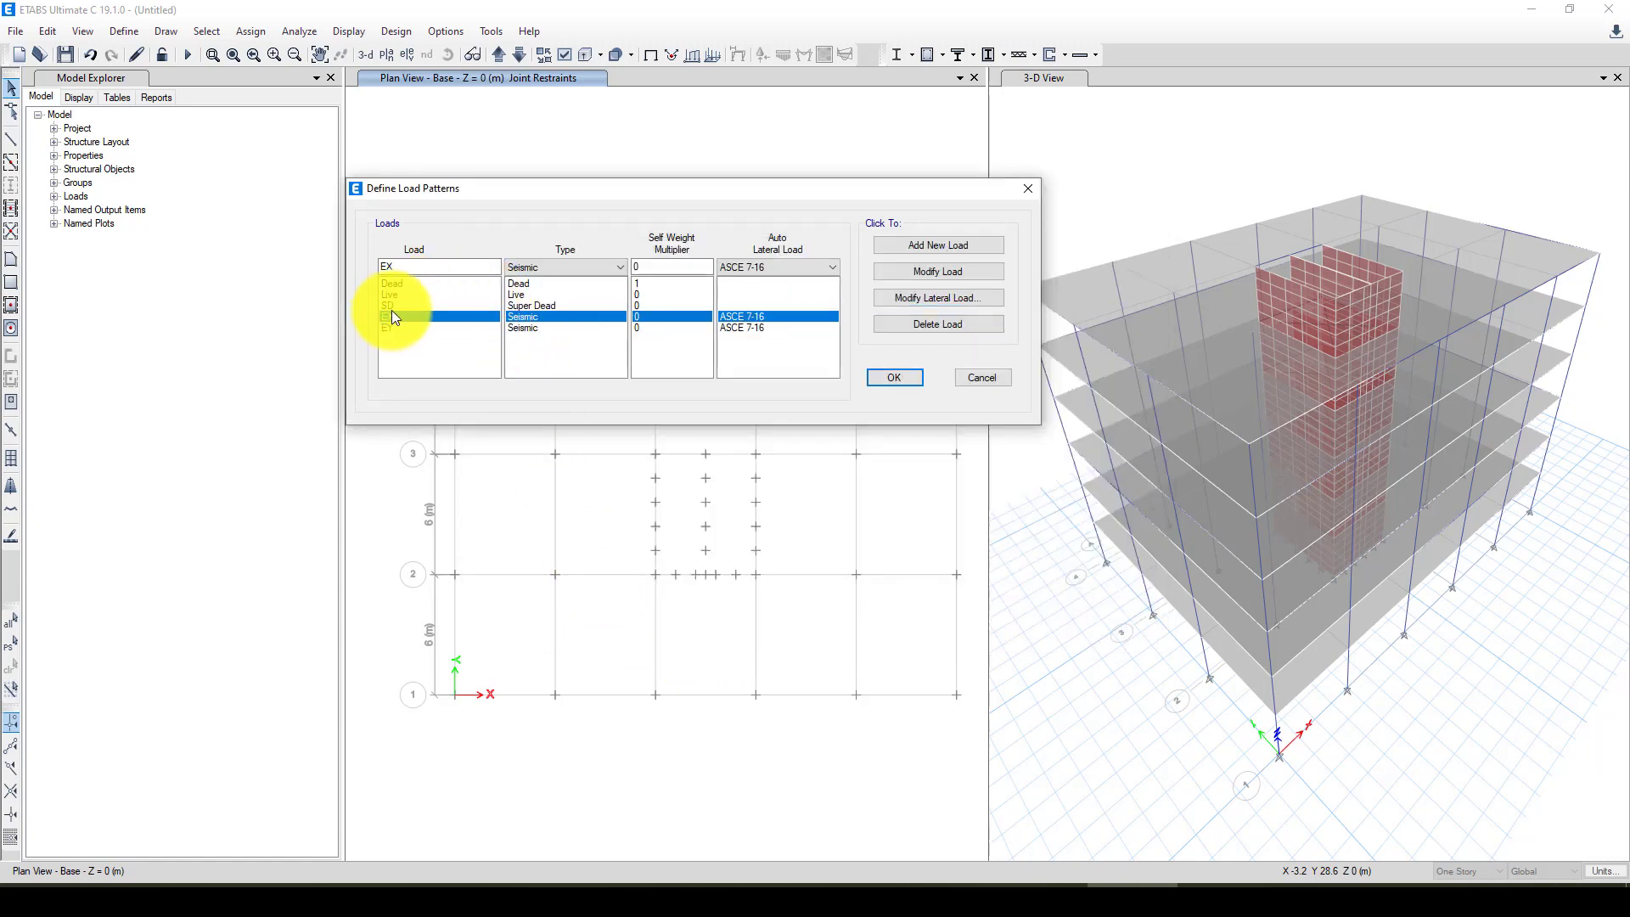
left_click(398, 305)
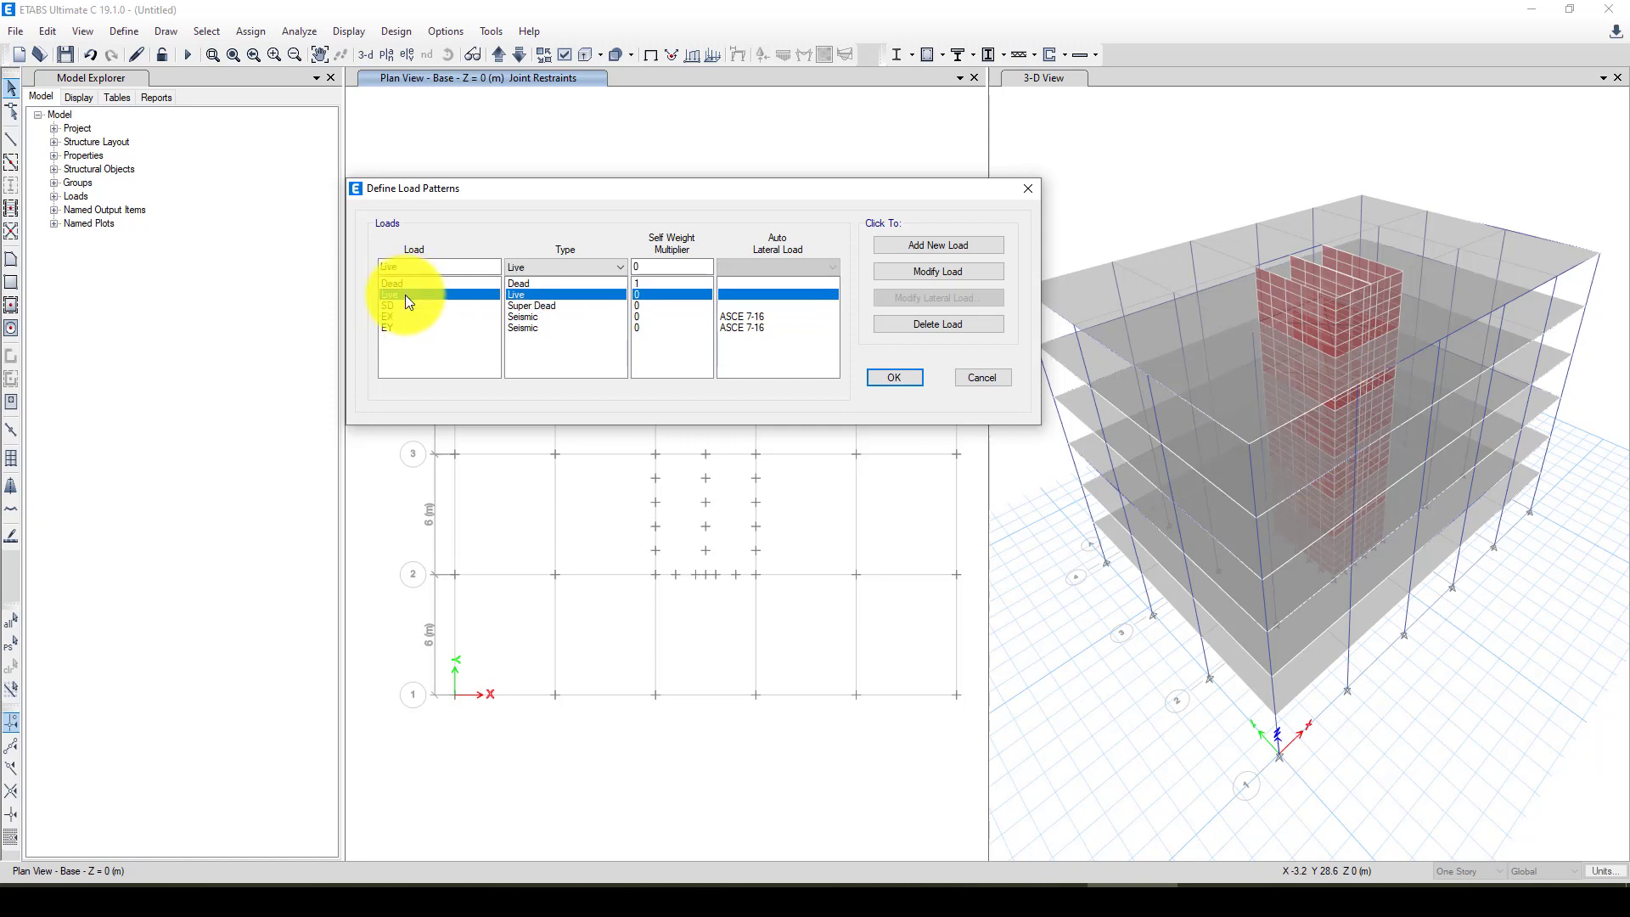
left_click(1026, 189)
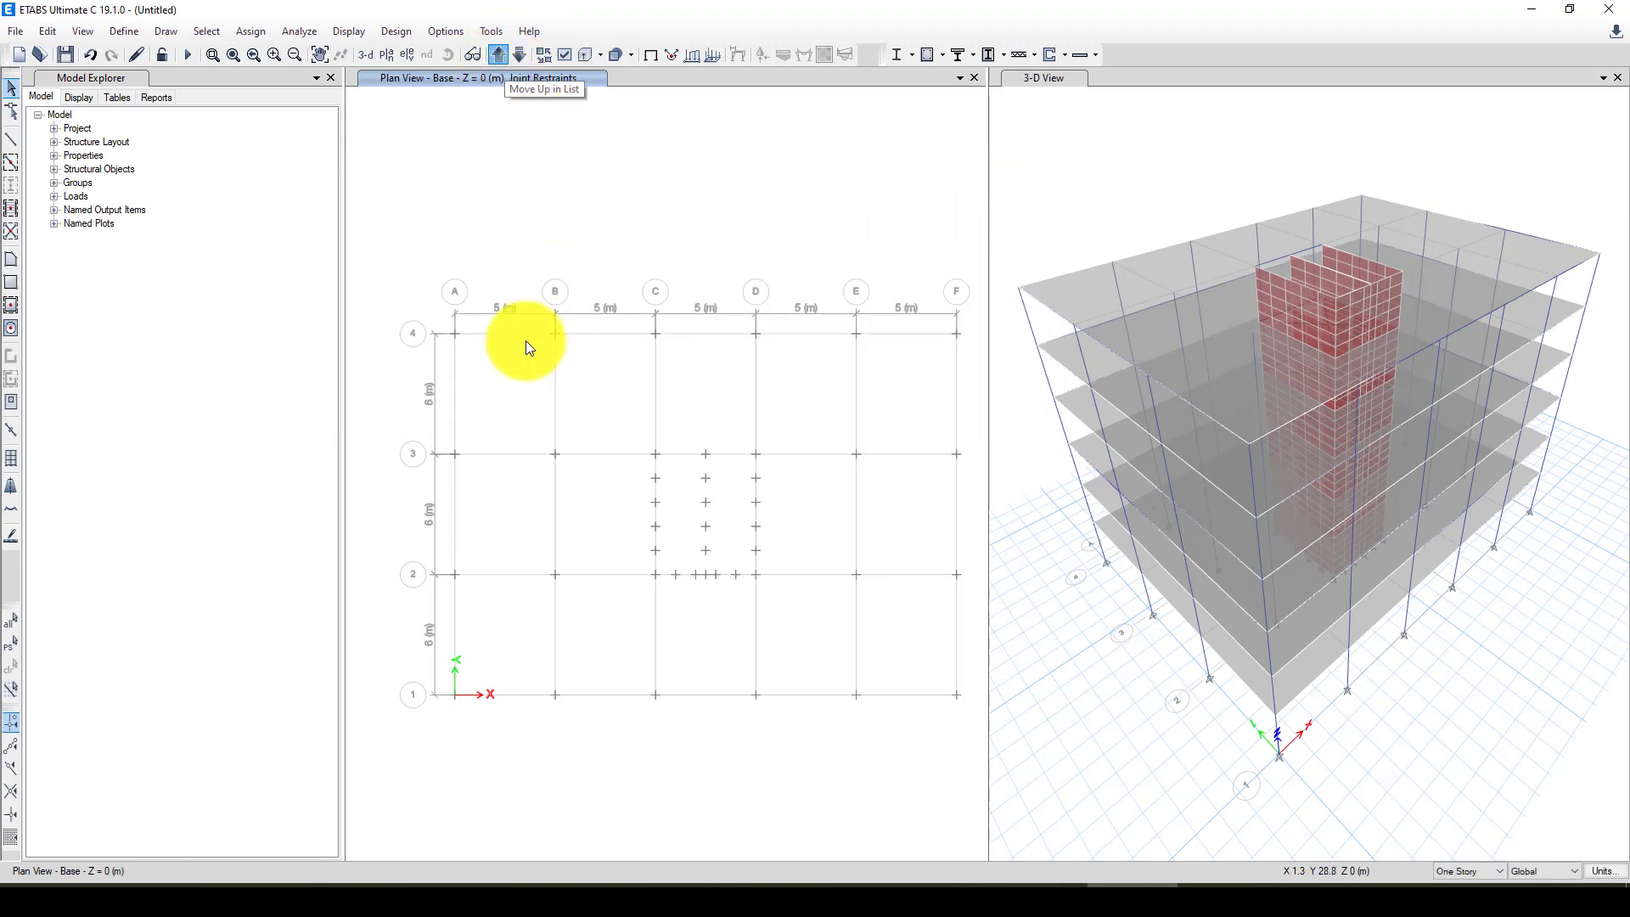
Step: Select the Story1 floor slab on all stories and bring up the uniform shell load assignment
left_click(499, 54)
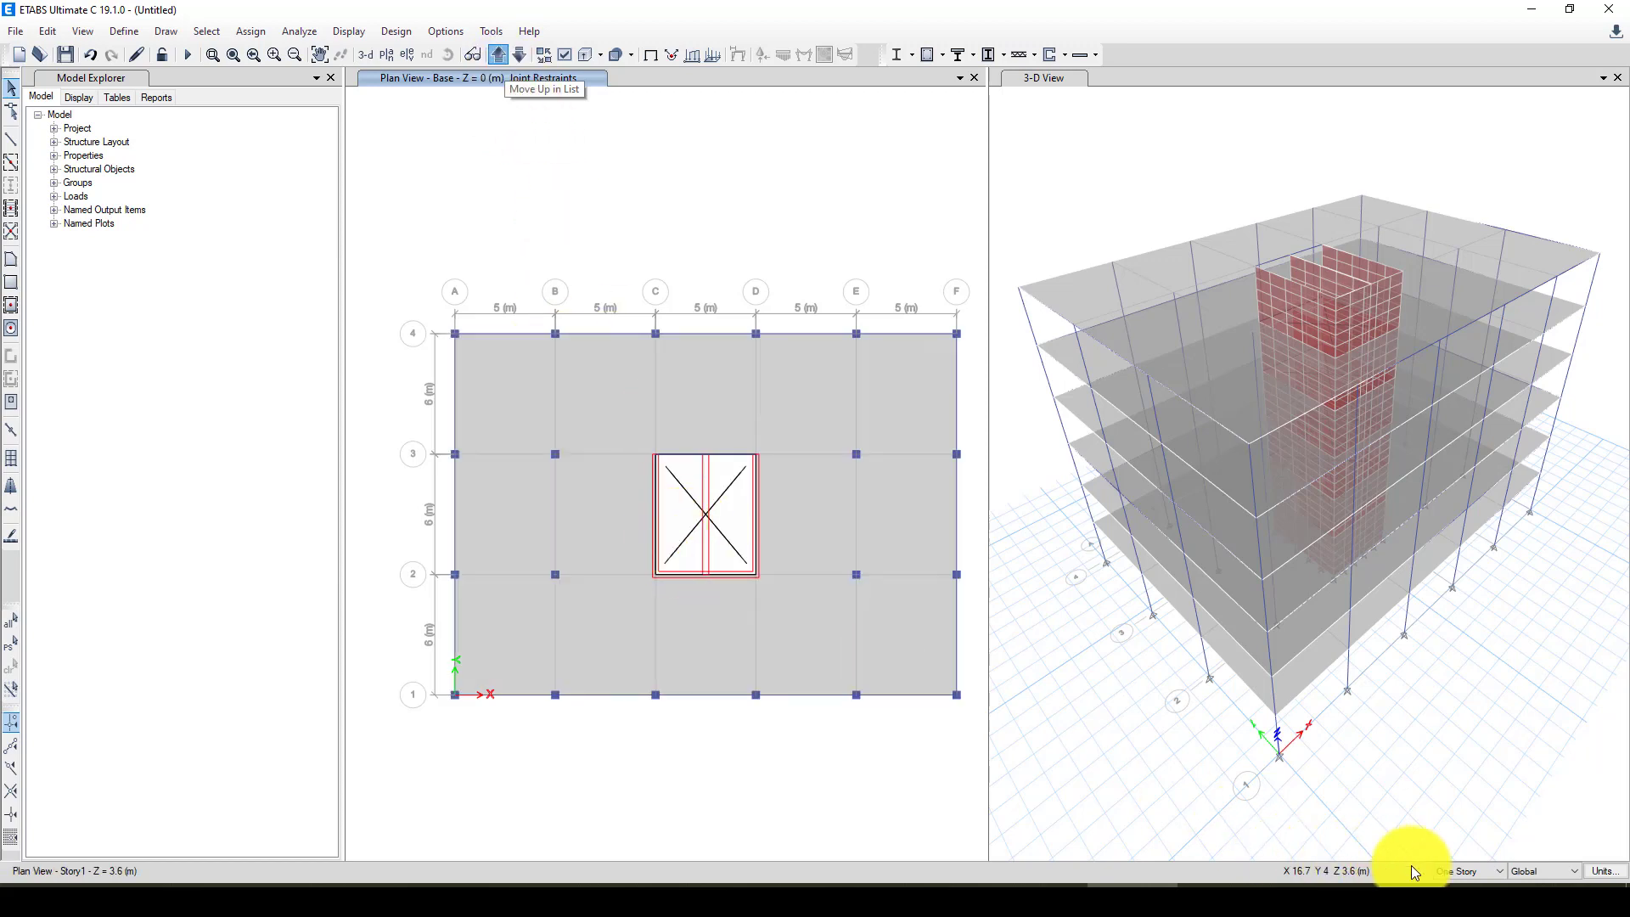
left_click(1446, 871)
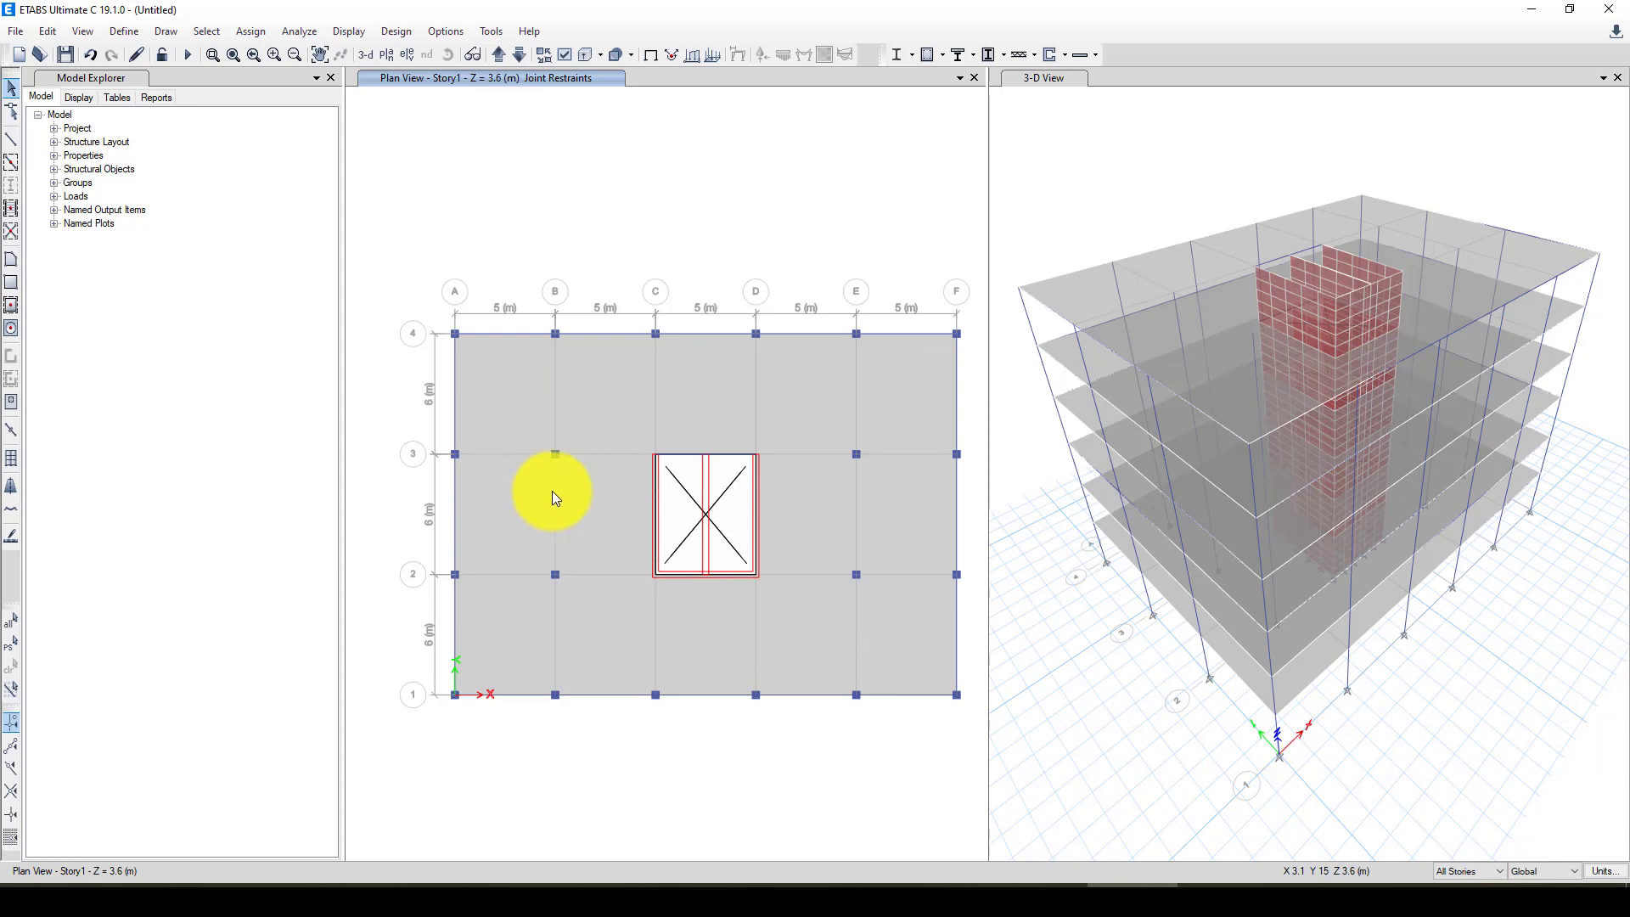
left_click(534, 451)
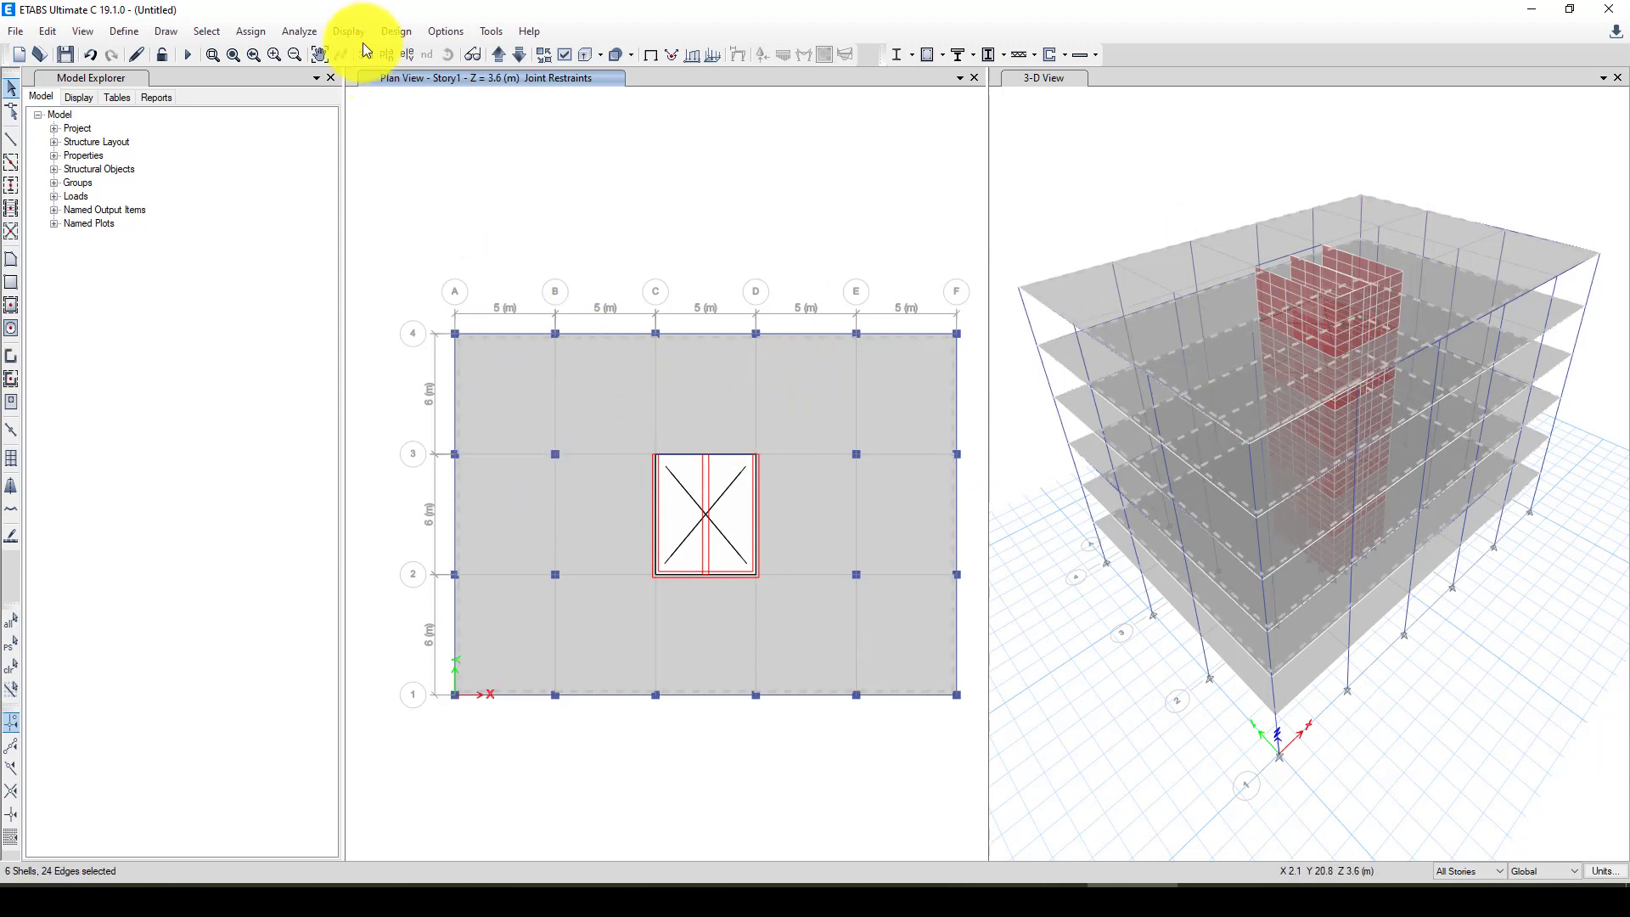
left_click(251, 32)
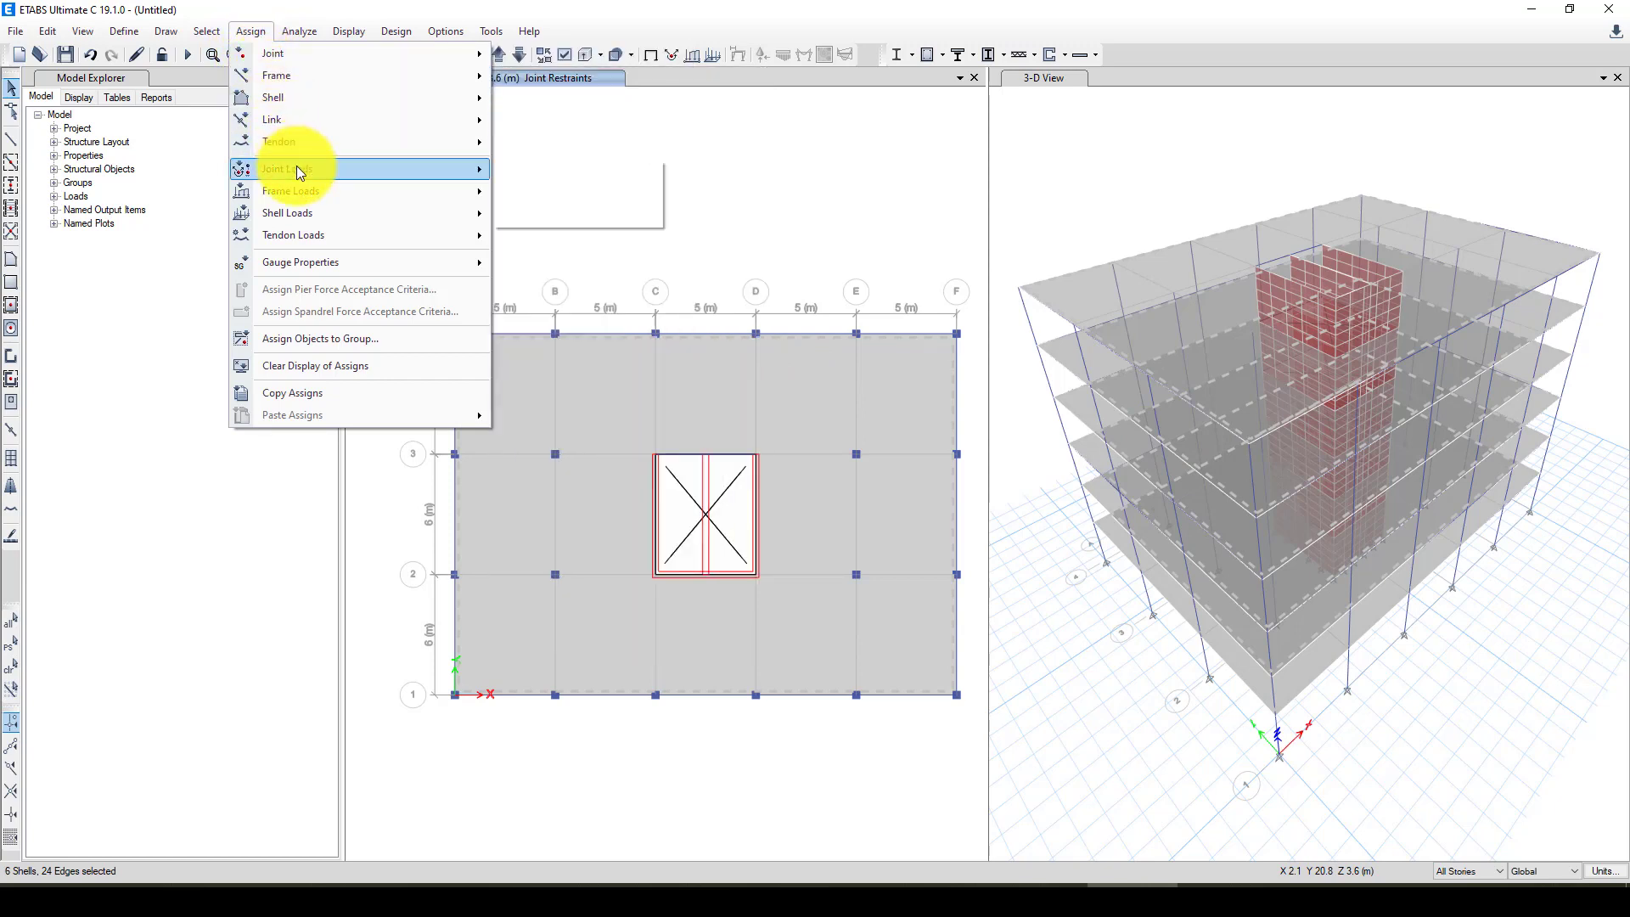
mouse_move(320, 212)
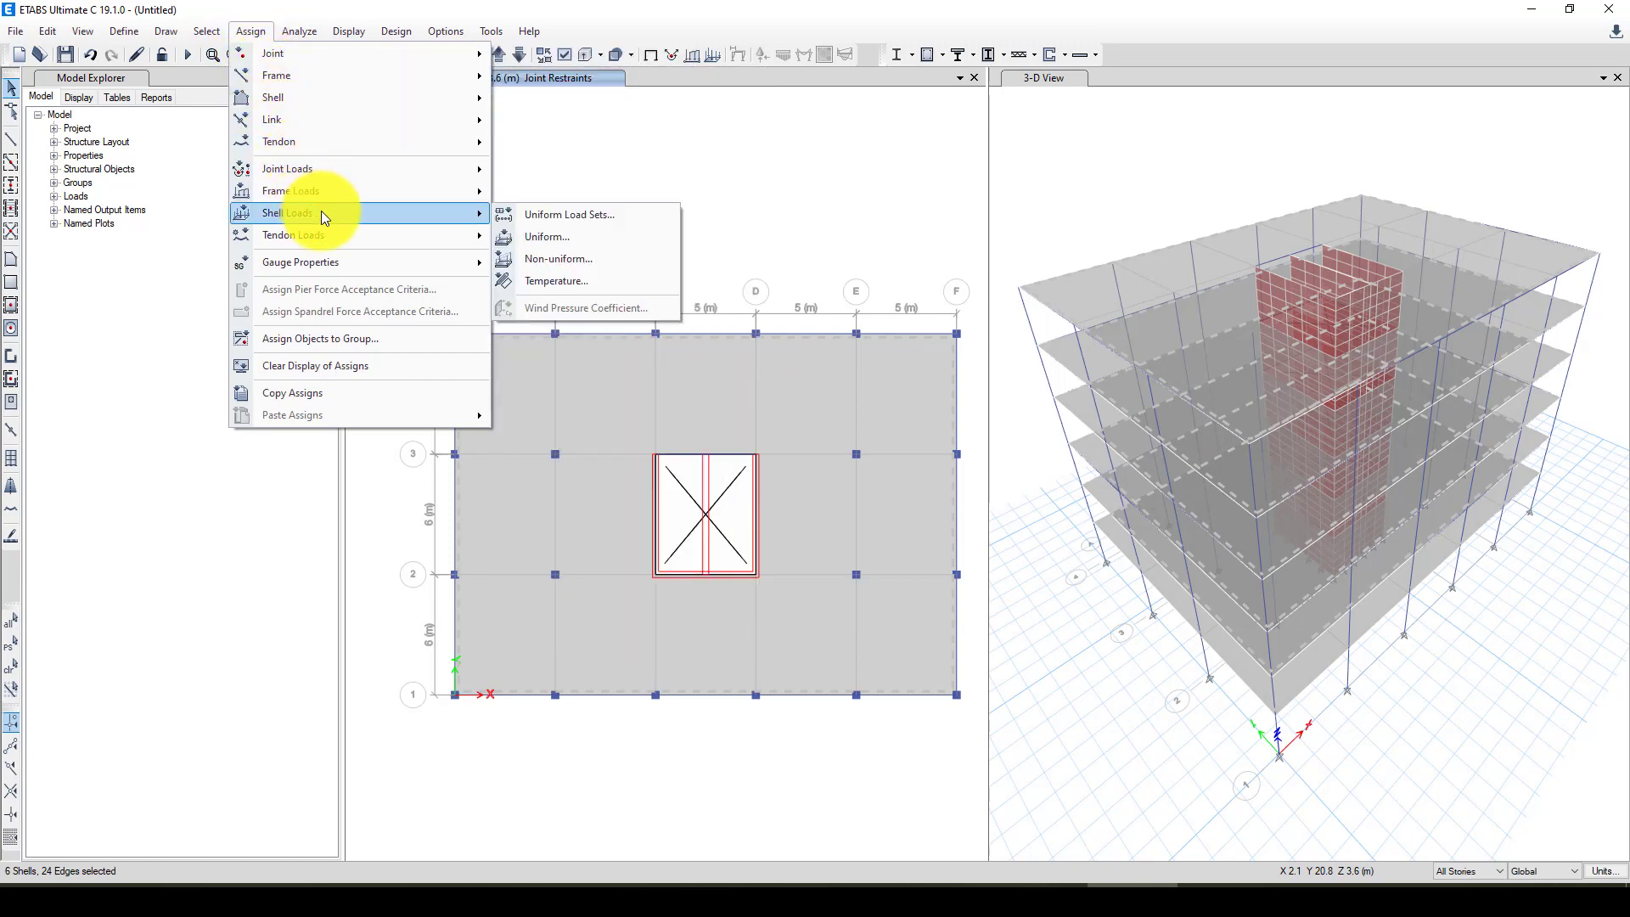
left_click(546, 236)
left_click_drag(843, 352, 568, 171)
left_click(610, 220)
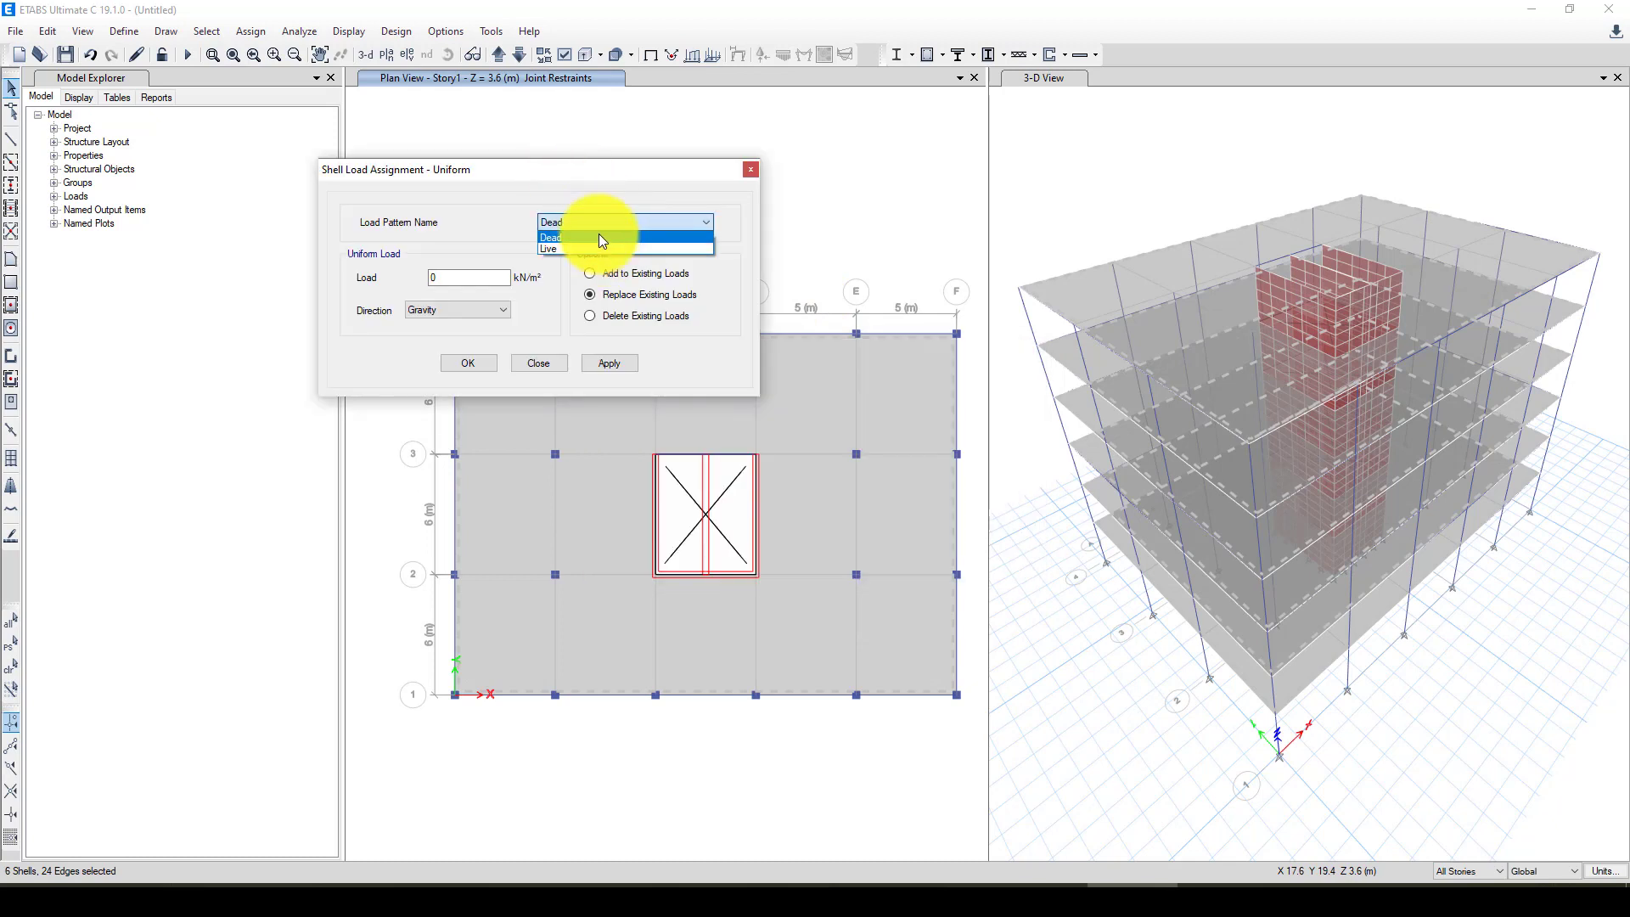
Step: Close the uniform shell load window, then check and close the load patterns list
left_click(599, 236)
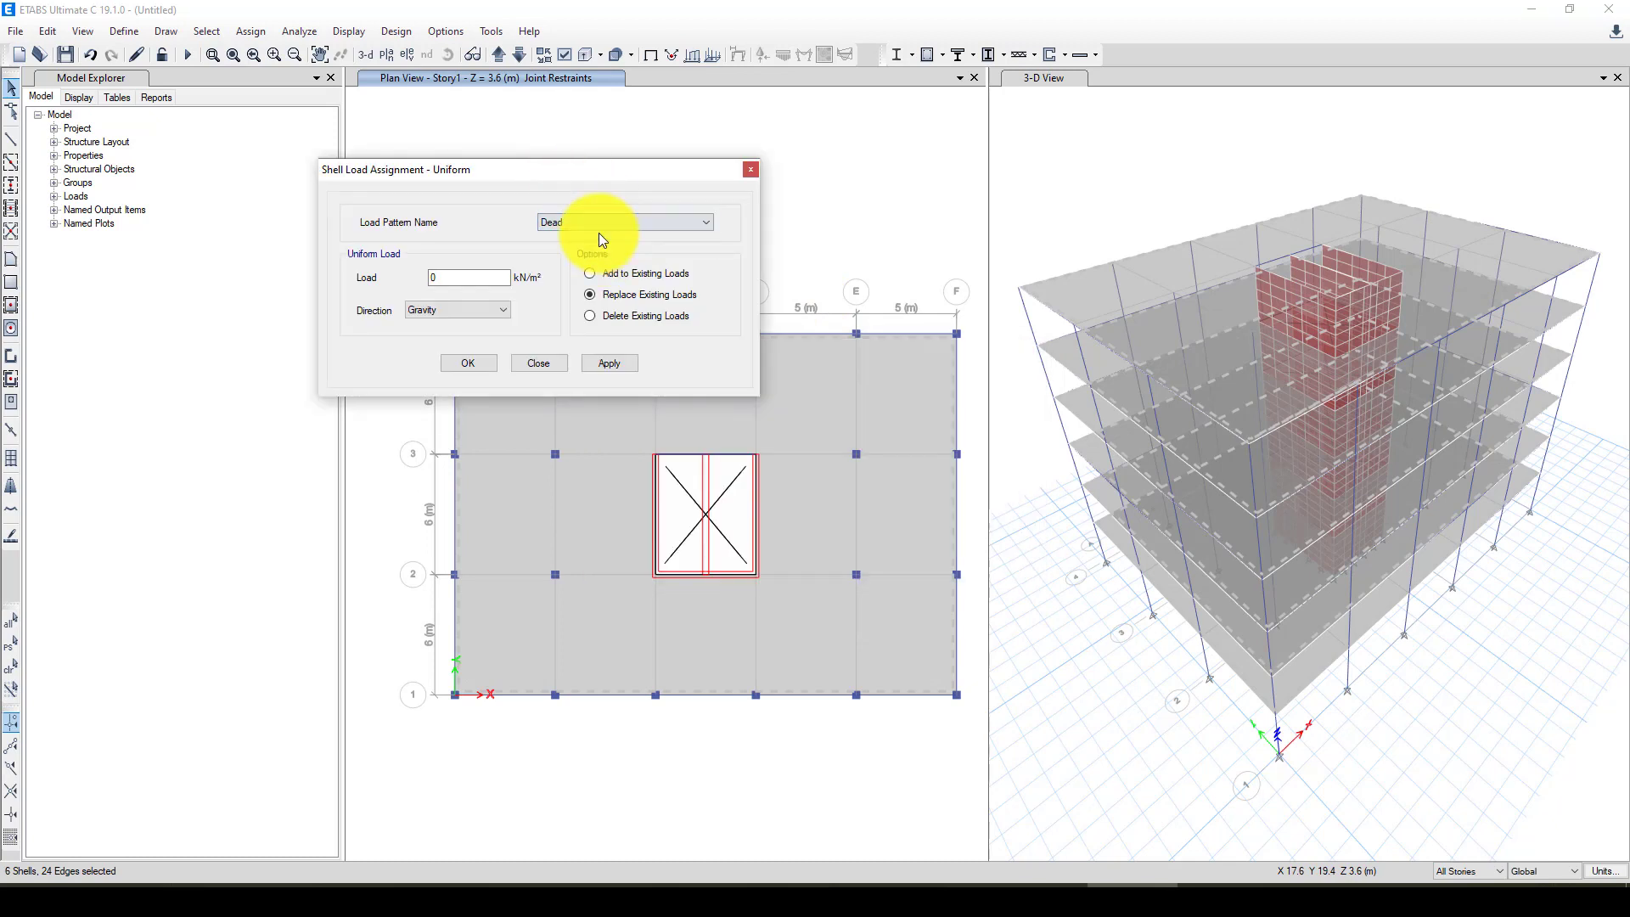
left_click(751, 171)
left_click(124, 32)
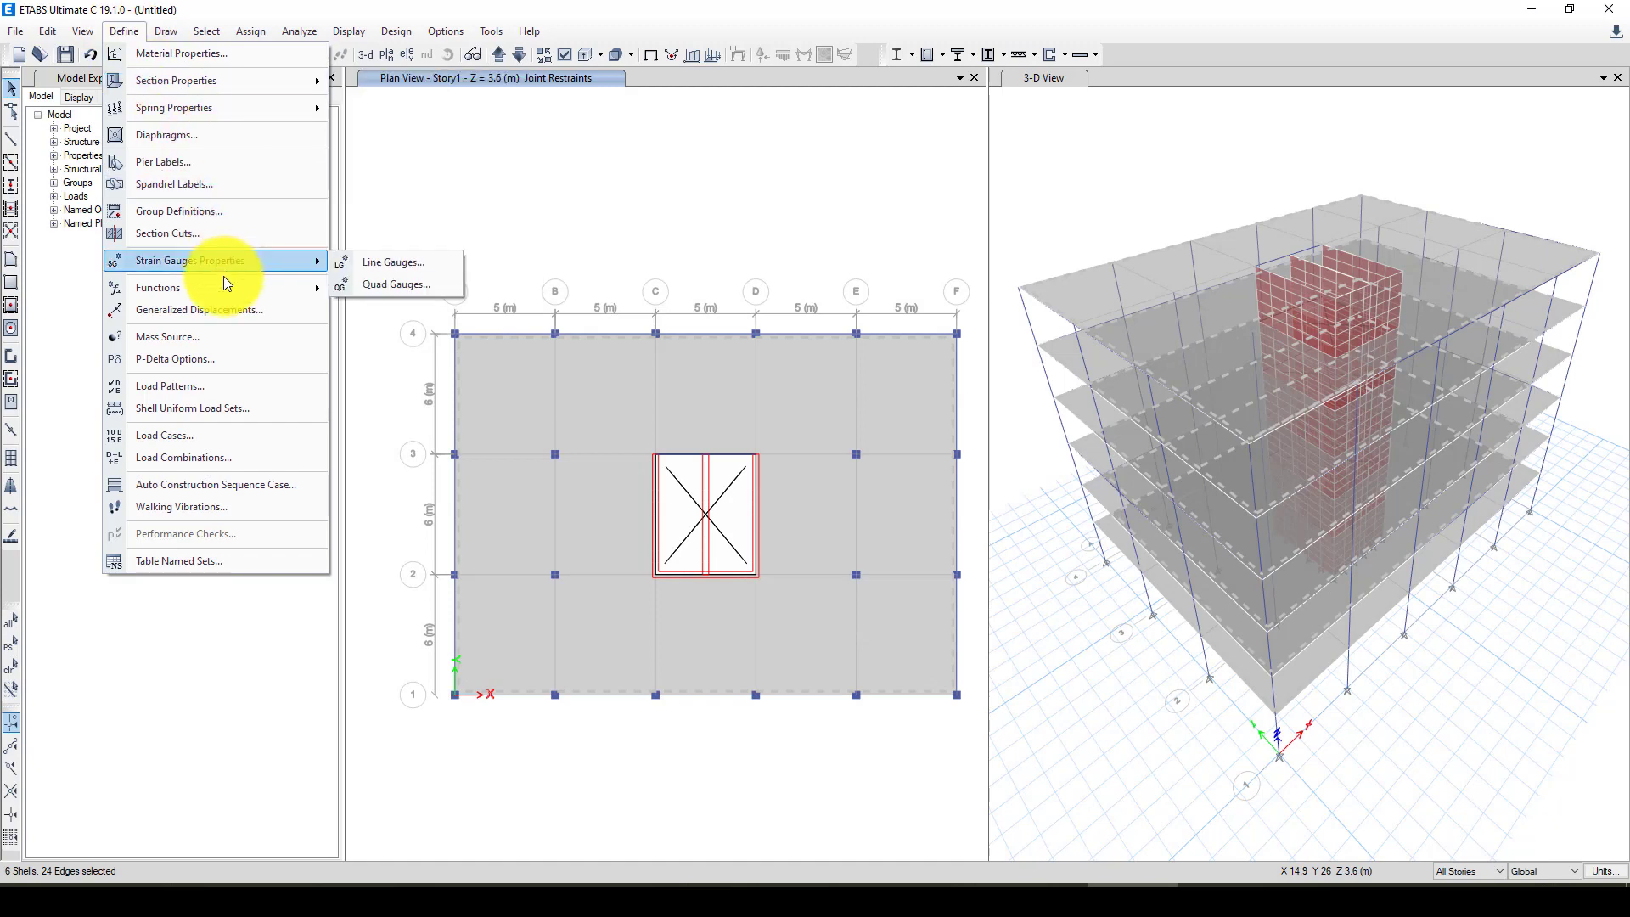
left_click(197, 385)
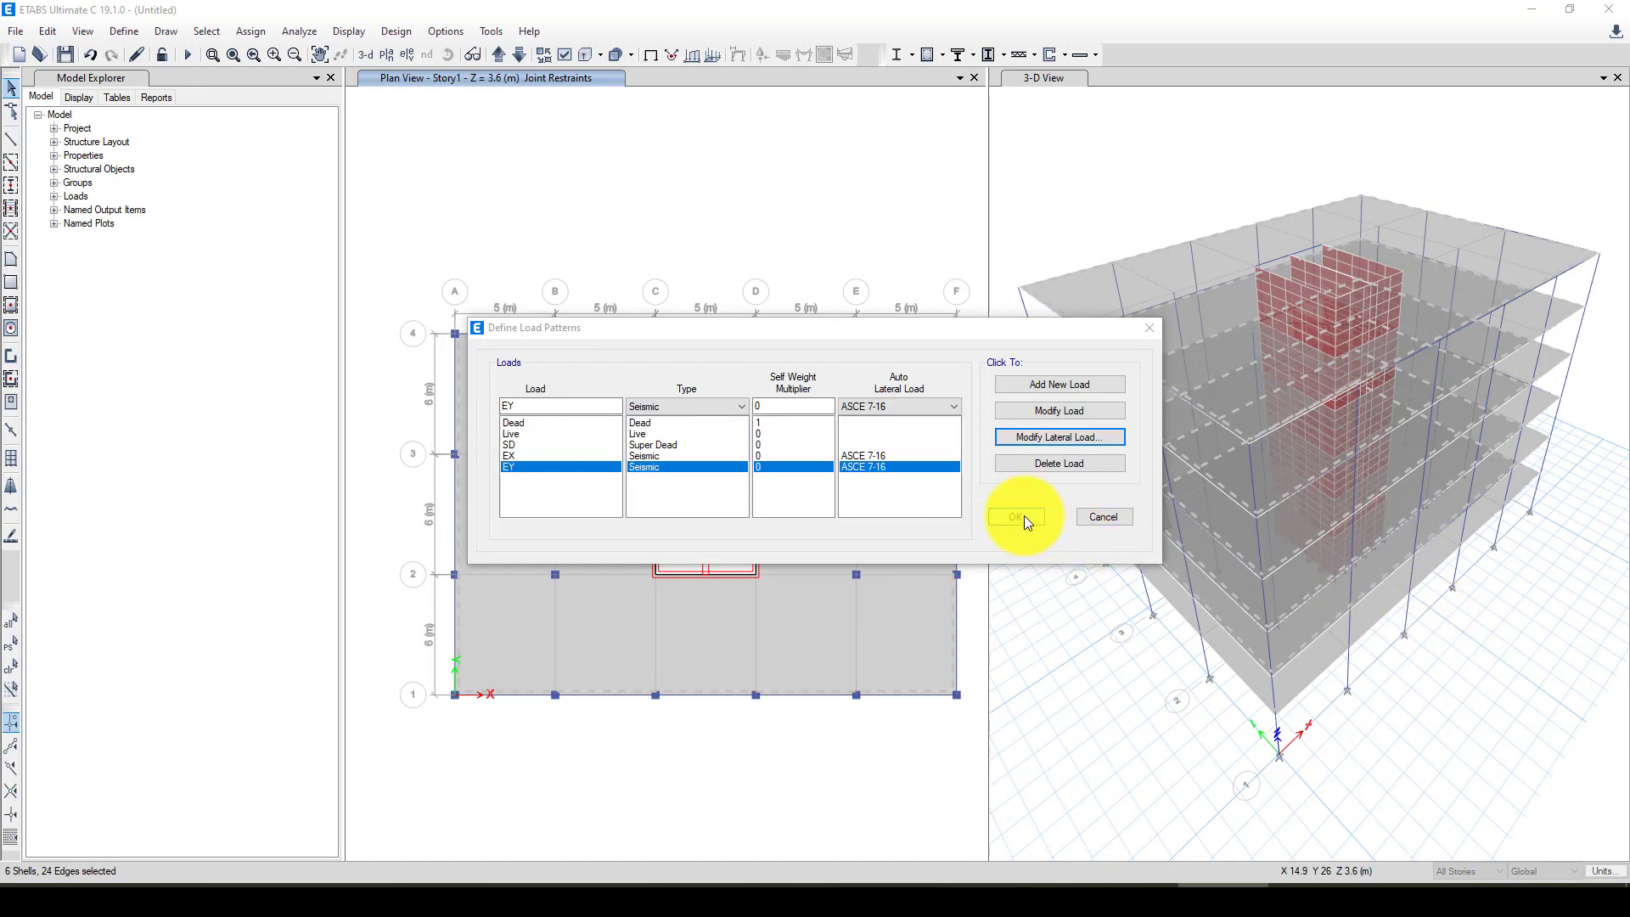
left_click(1024, 516)
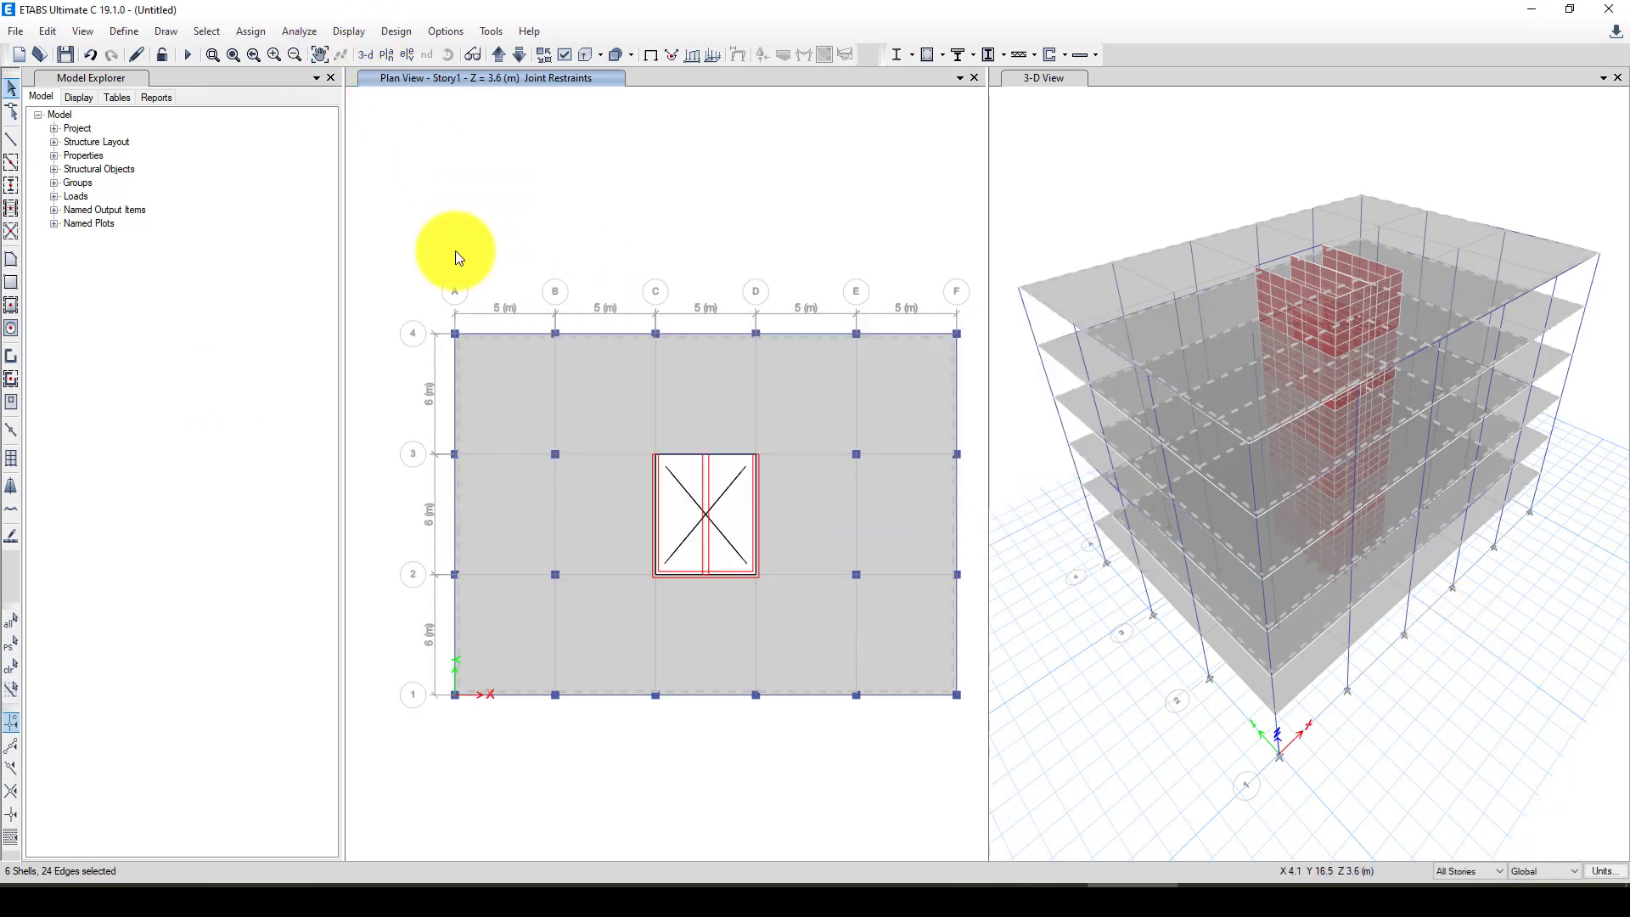
left_click(251, 31)
Step: Apply a 1.5 kN/m² uniform SD load to the selected floor slabs
mouse_move(307, 113)
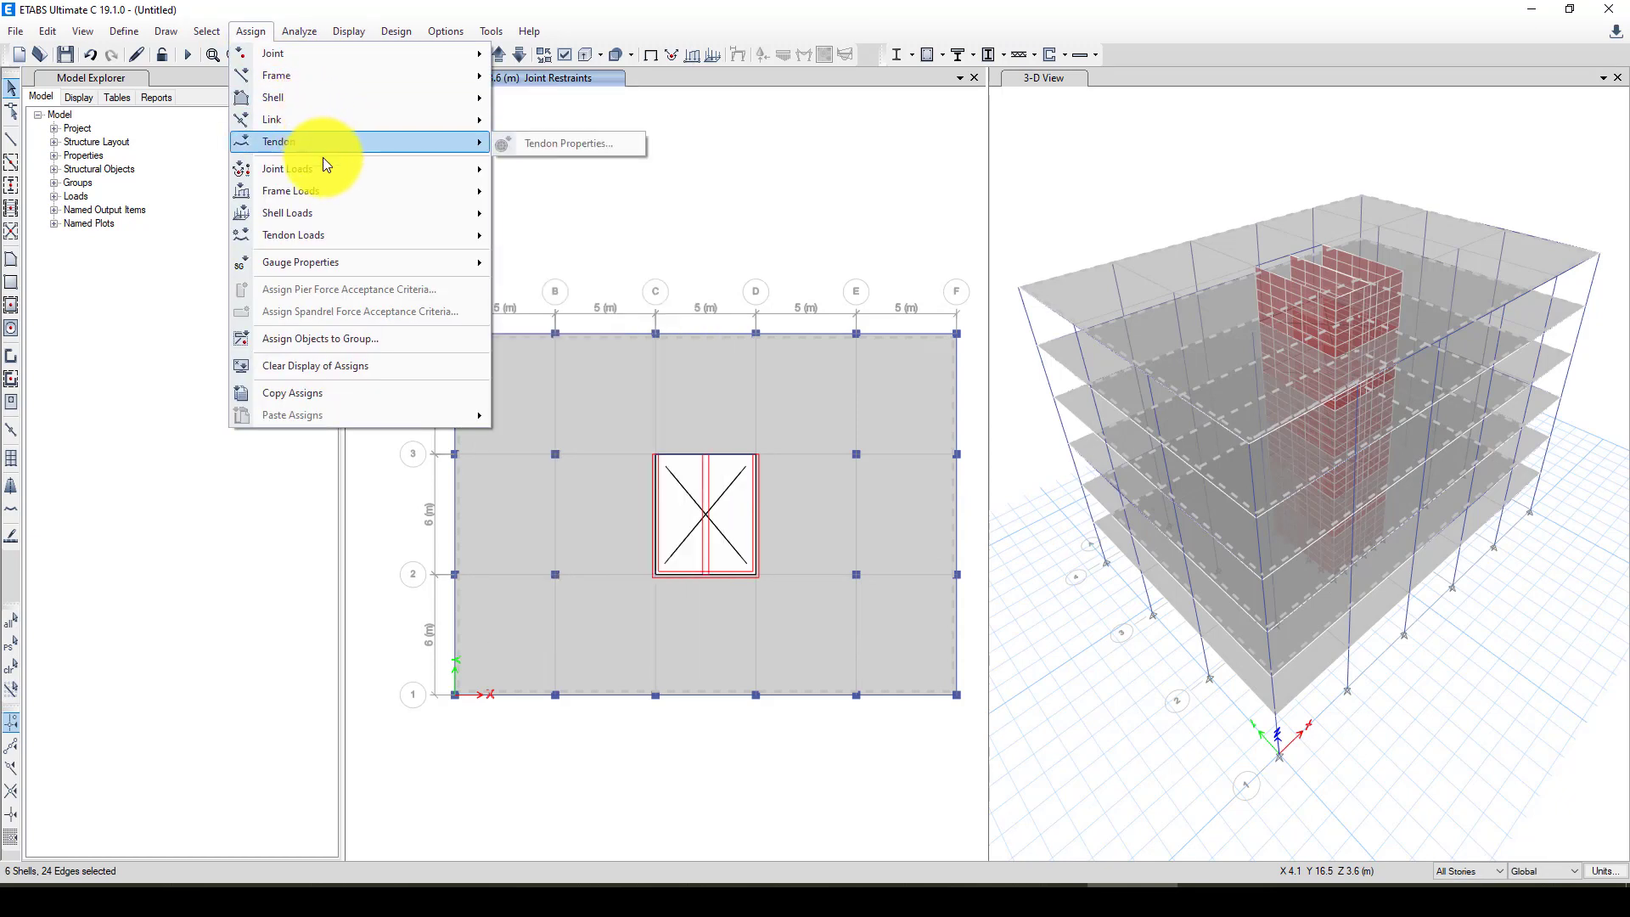
mouse_move(340, 212)
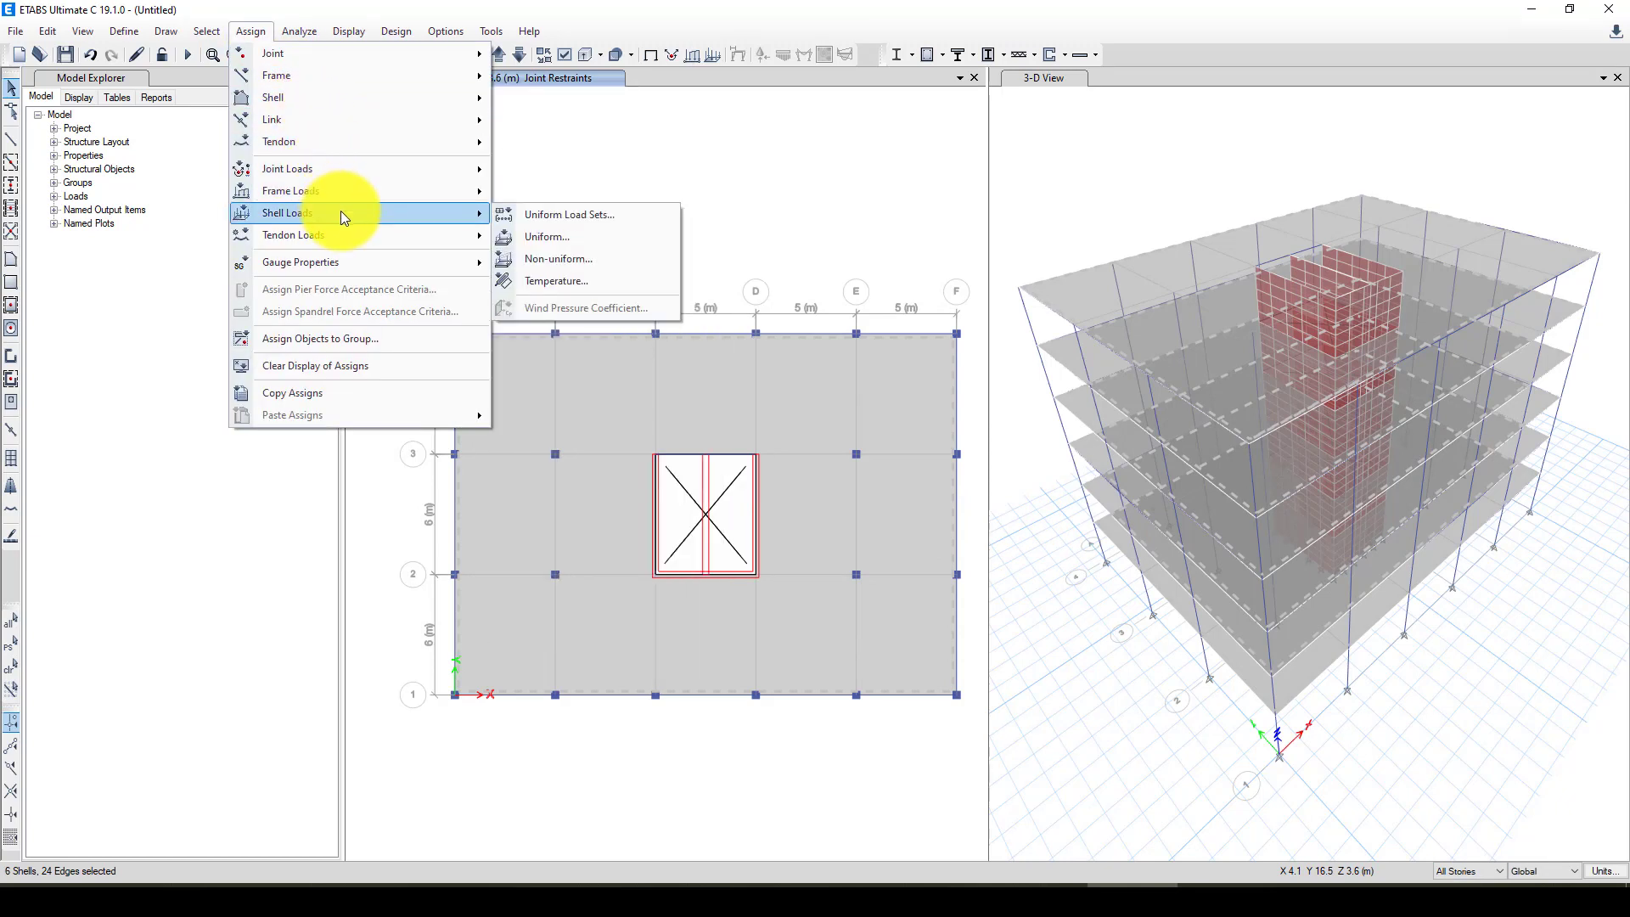
left_click(575, 234)
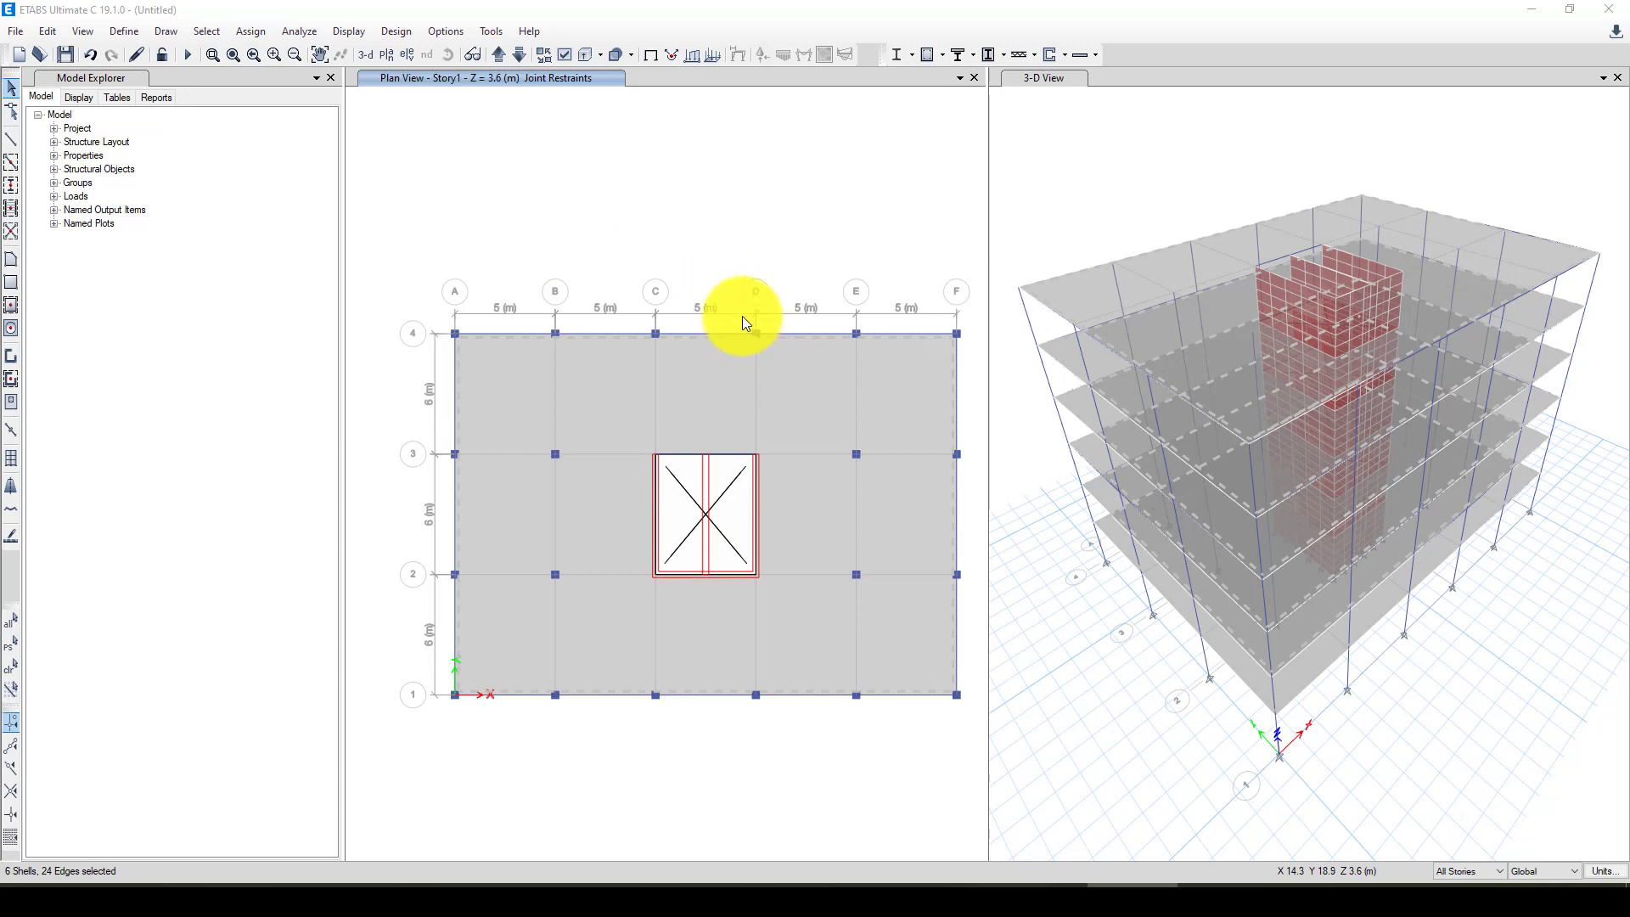
left_click(568, 222)
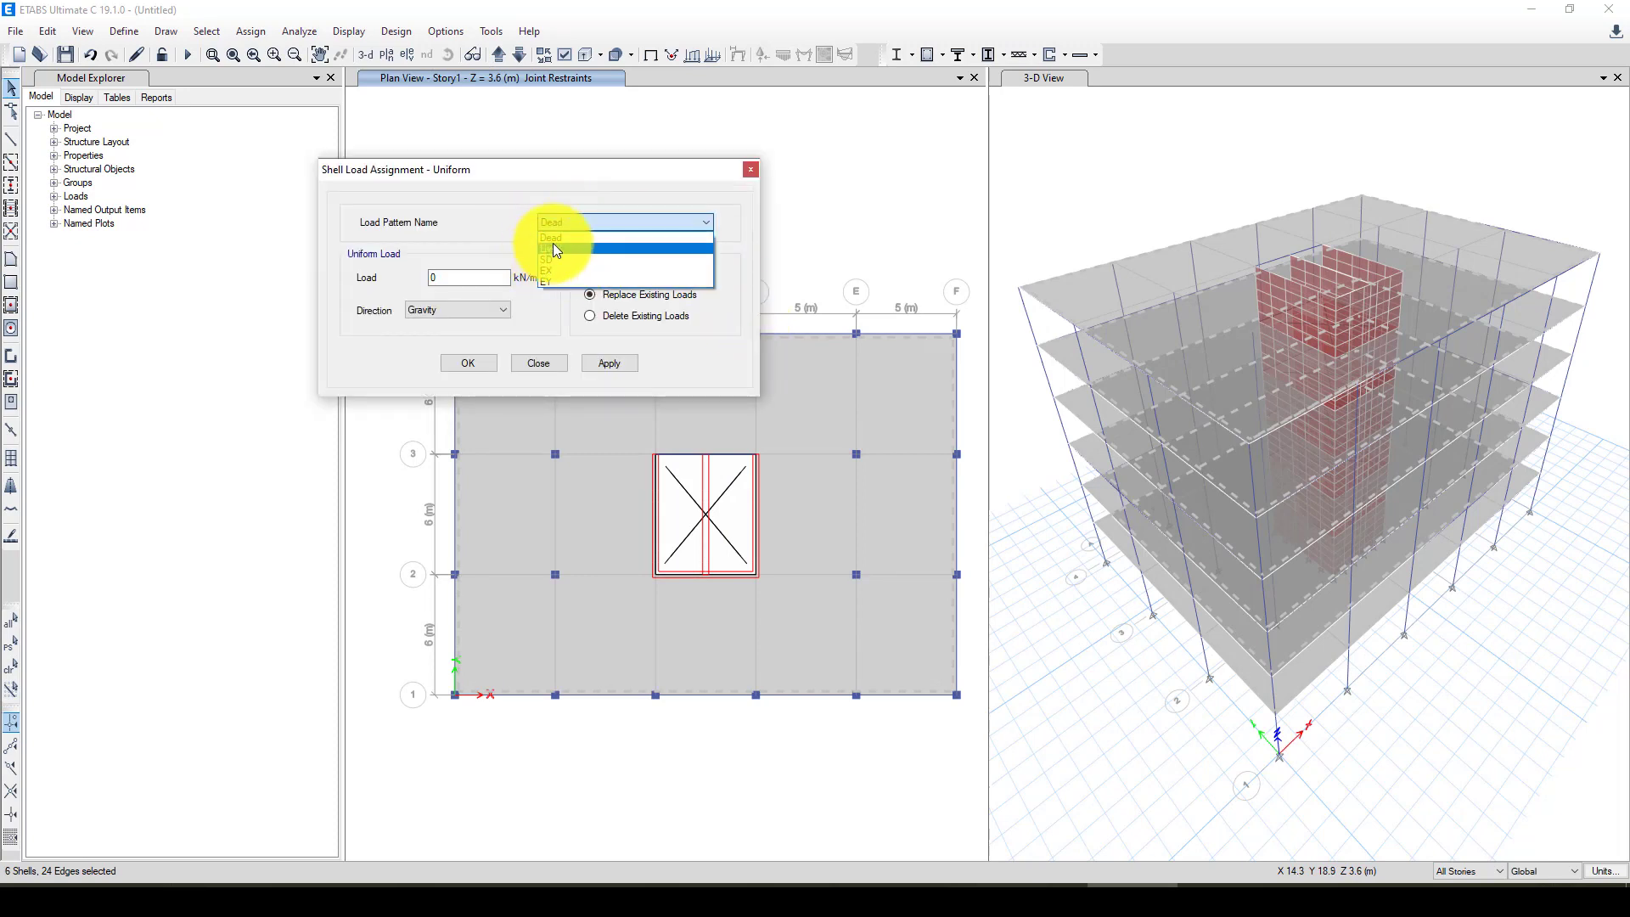
left_click(552, 218)
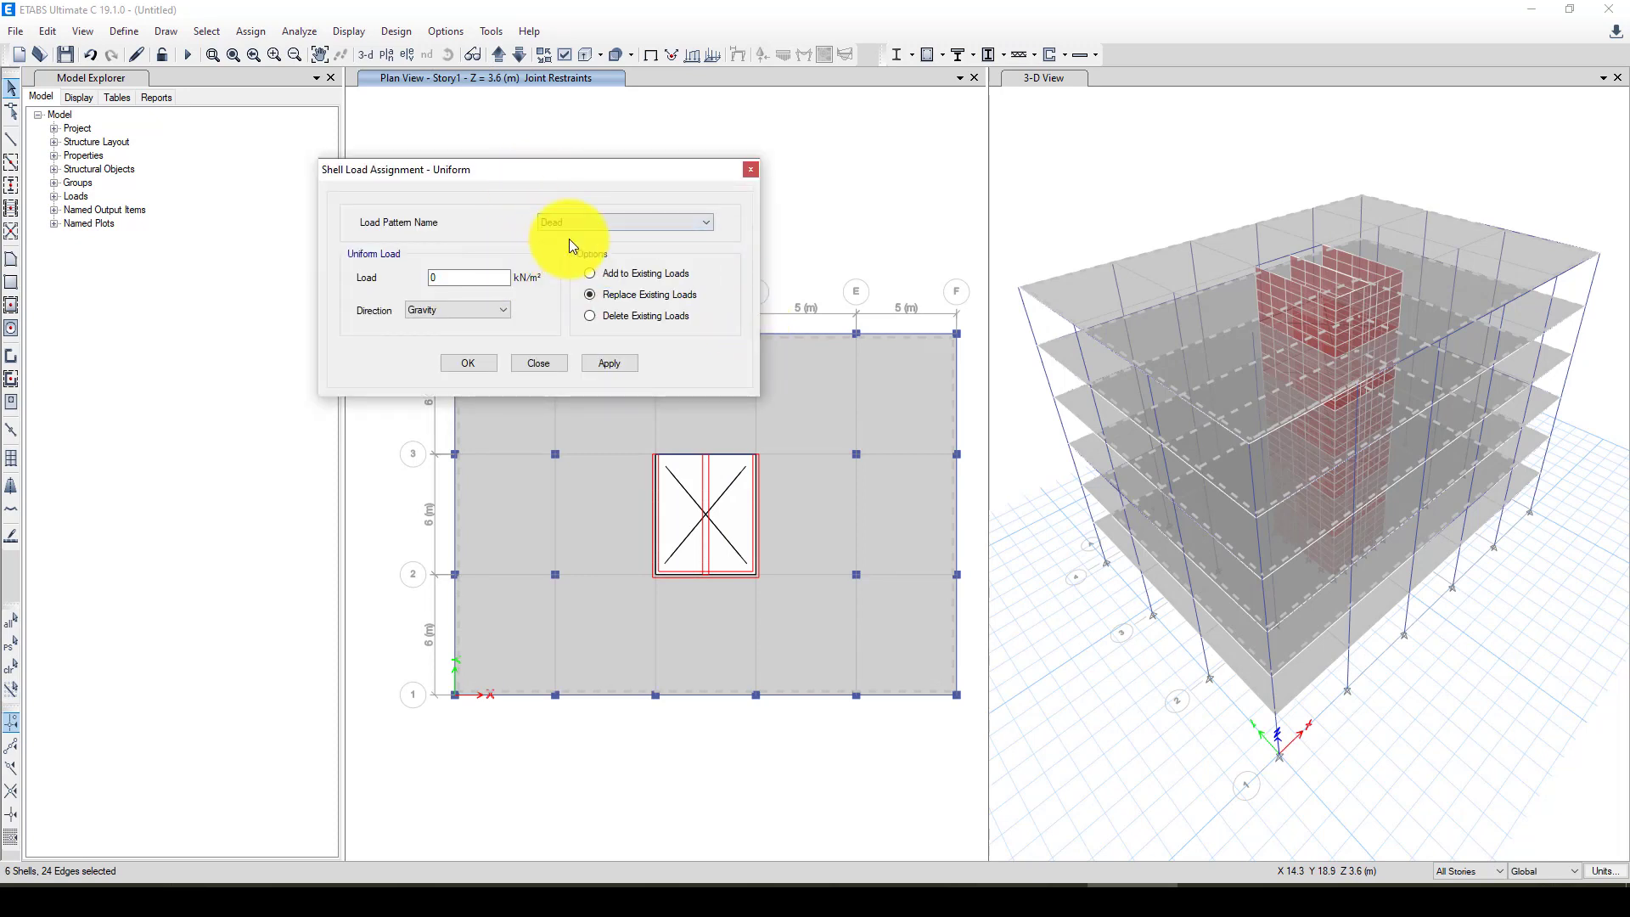
left_click(574, 224)
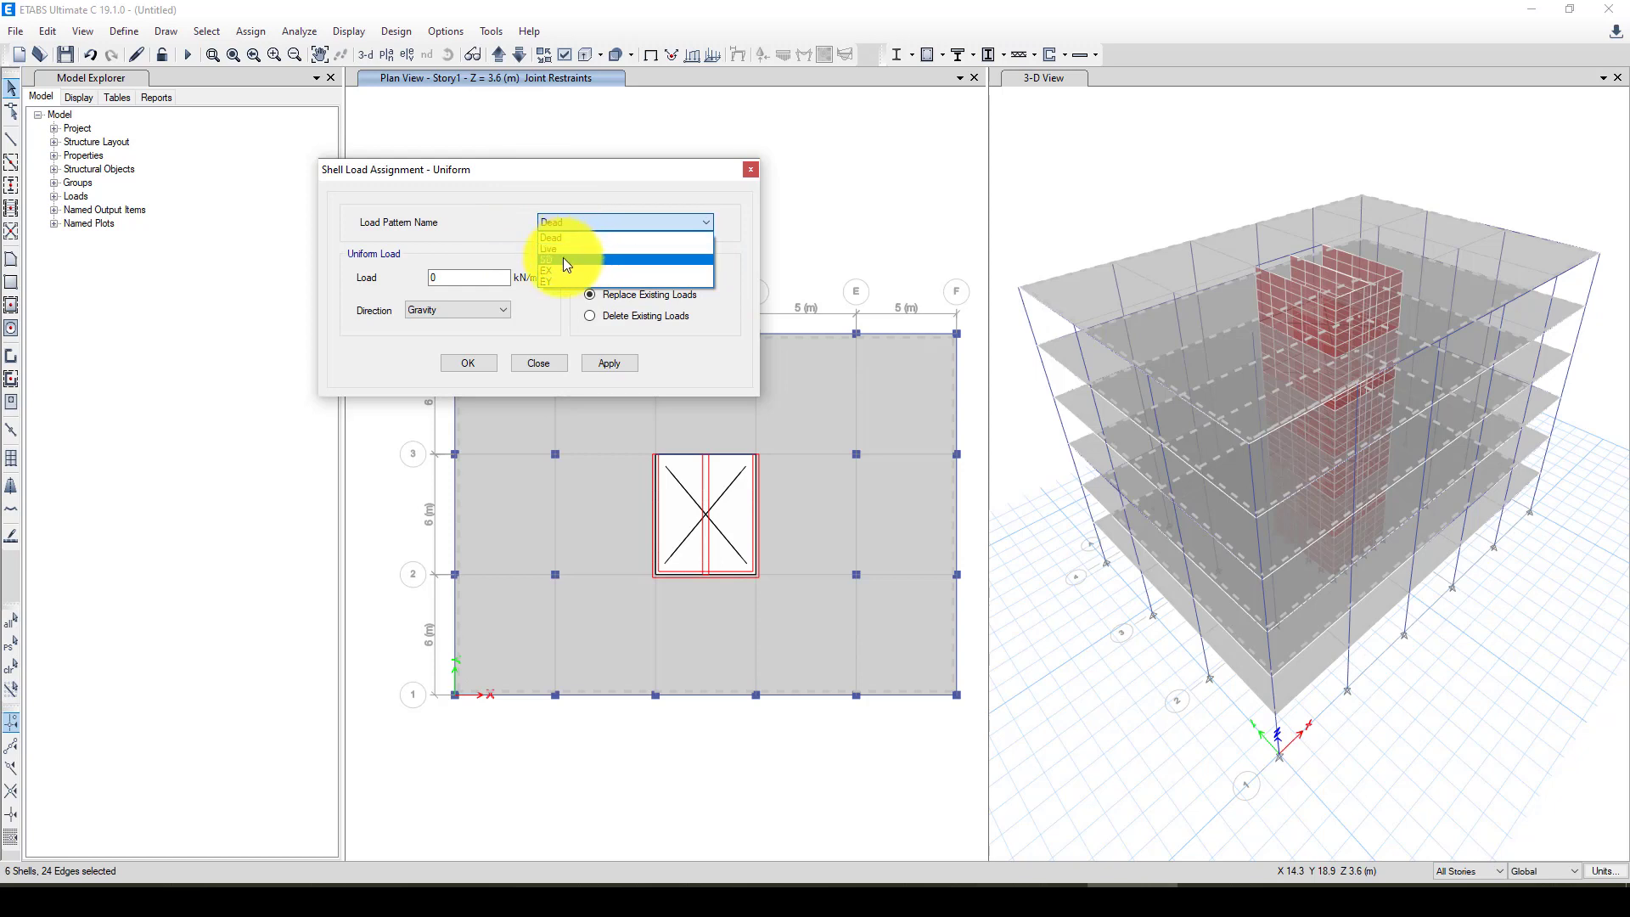
left_click(562, 259)
left_click(430, 279)
key("BackSpace")
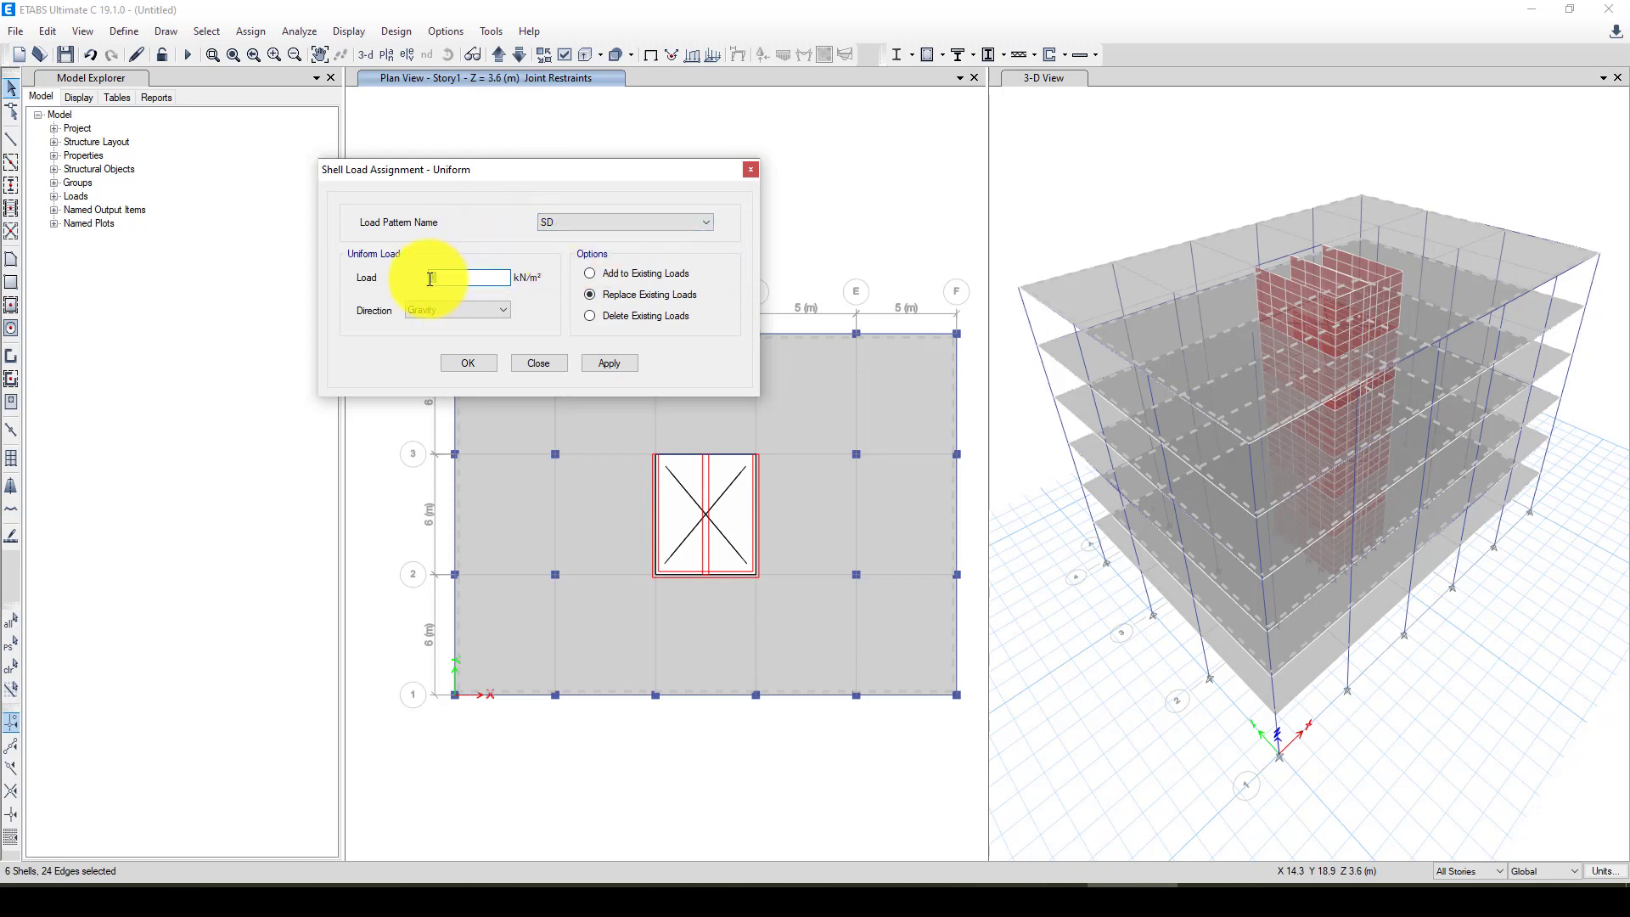
type("1.5")
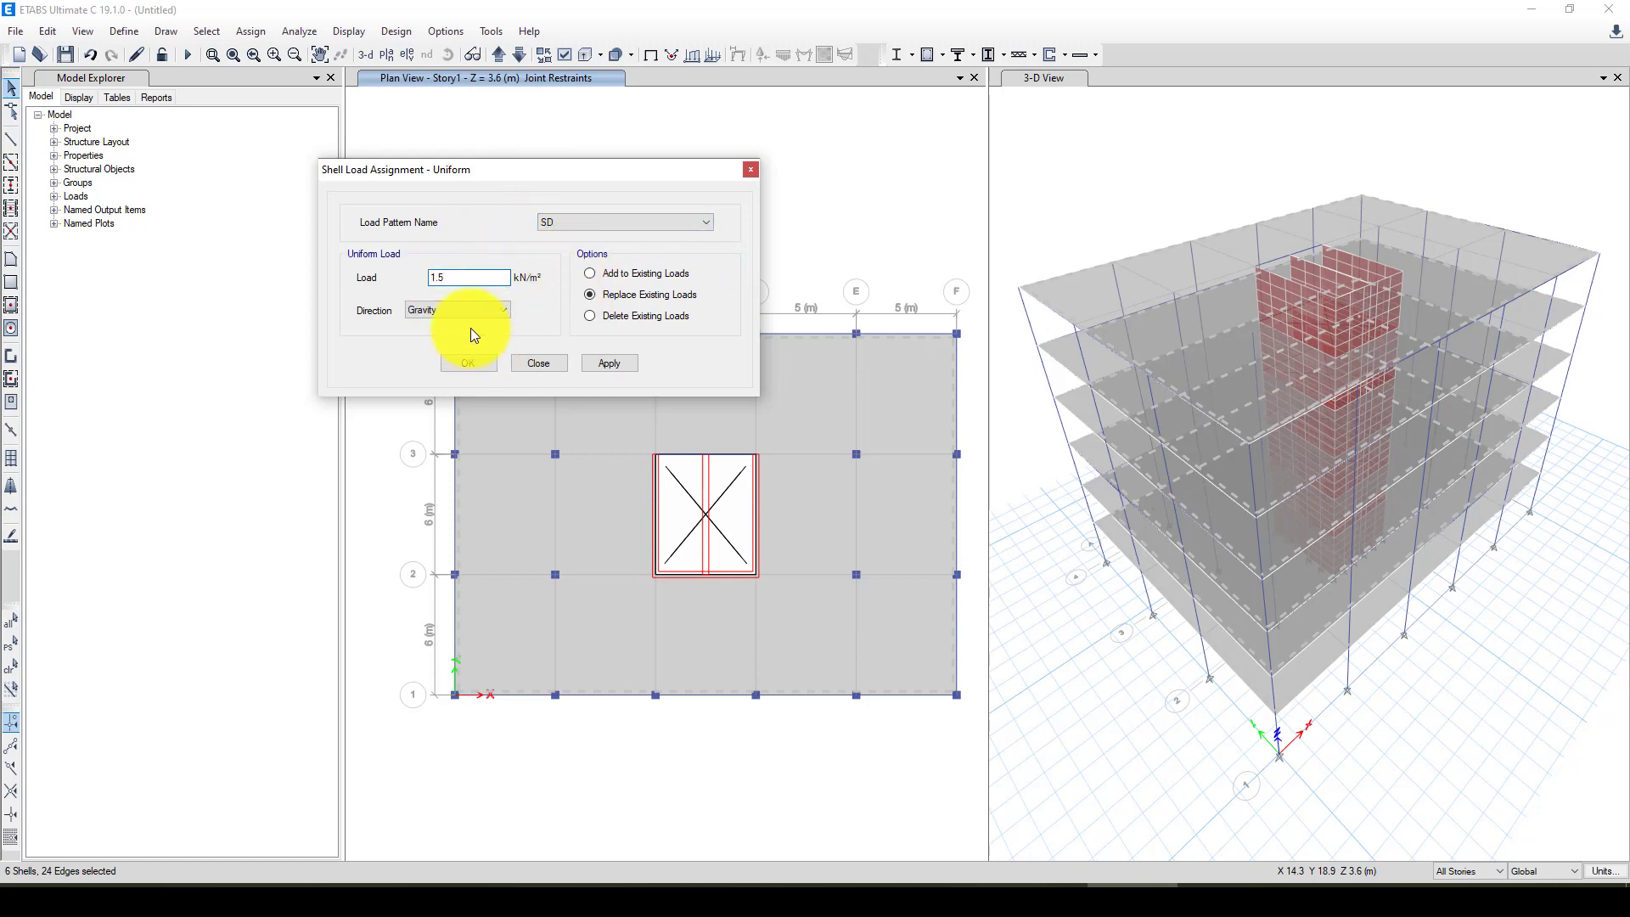
left_click(608, 361)
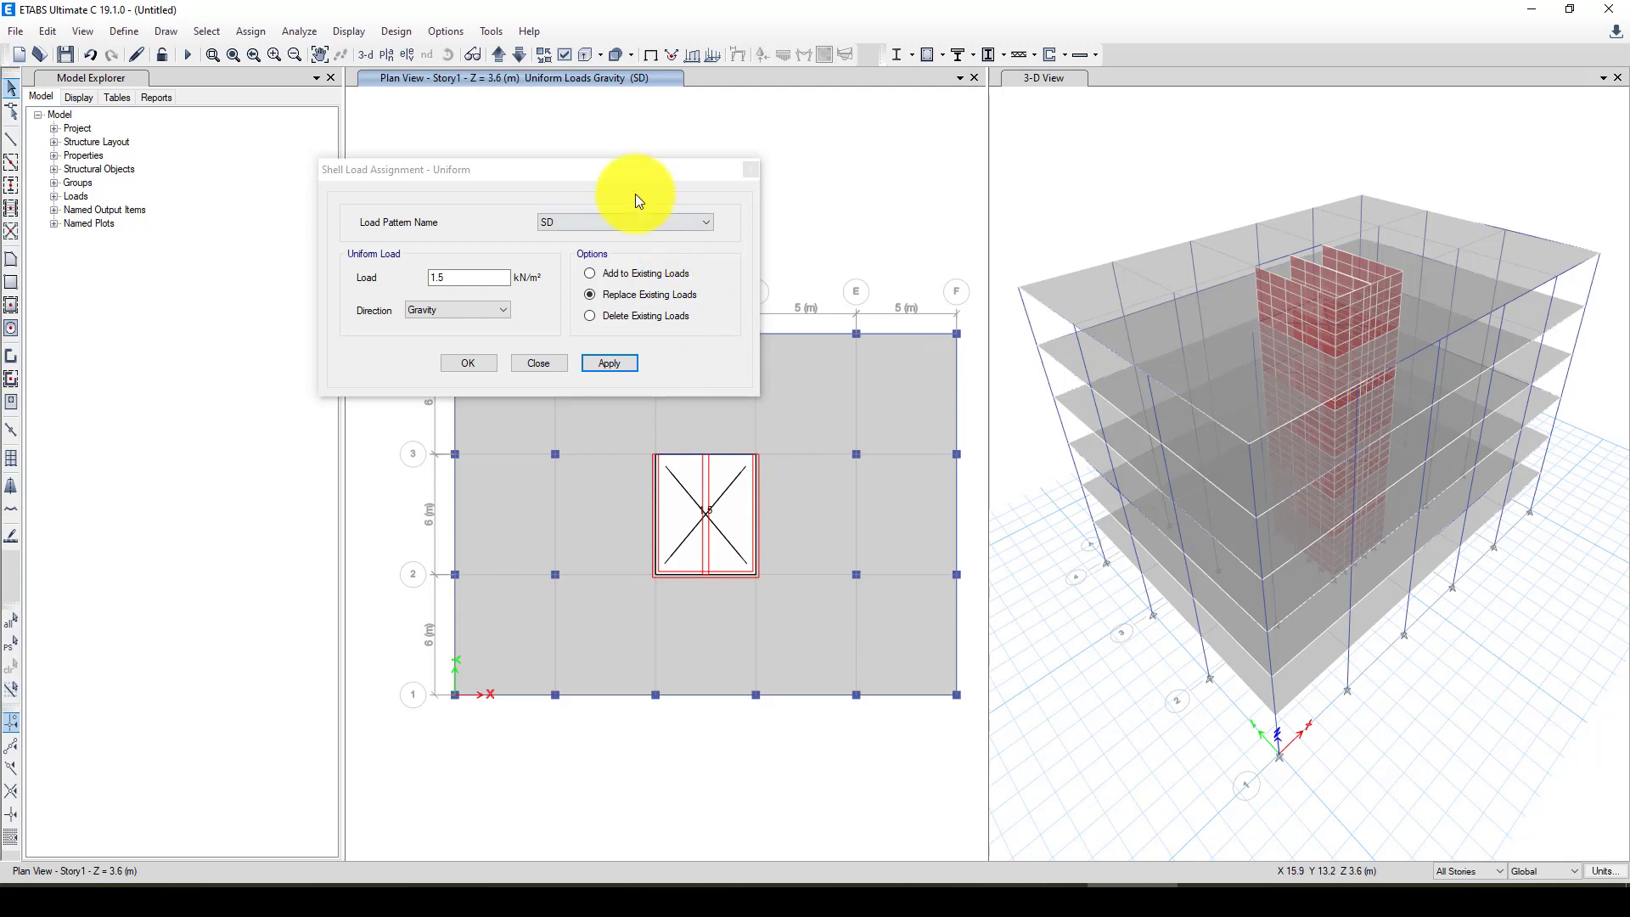
left_click_drag(618, 173, 502, 160)
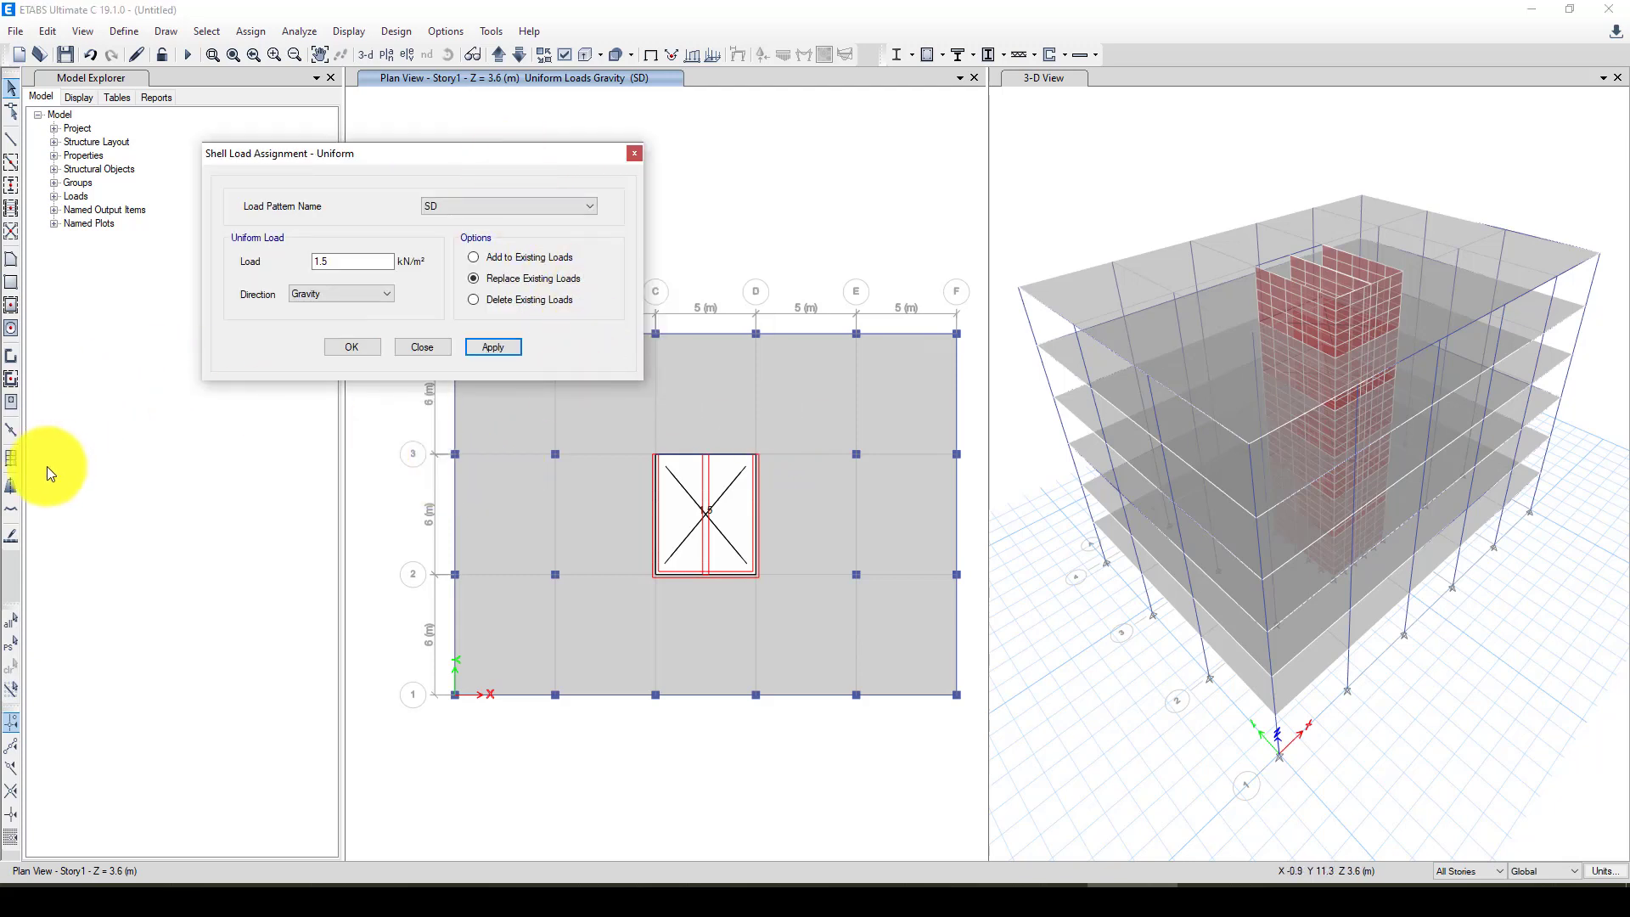
Step: Reselect the six slabs and apply a 2.5 kN/m² uniform Live load
left_click(14, 645)
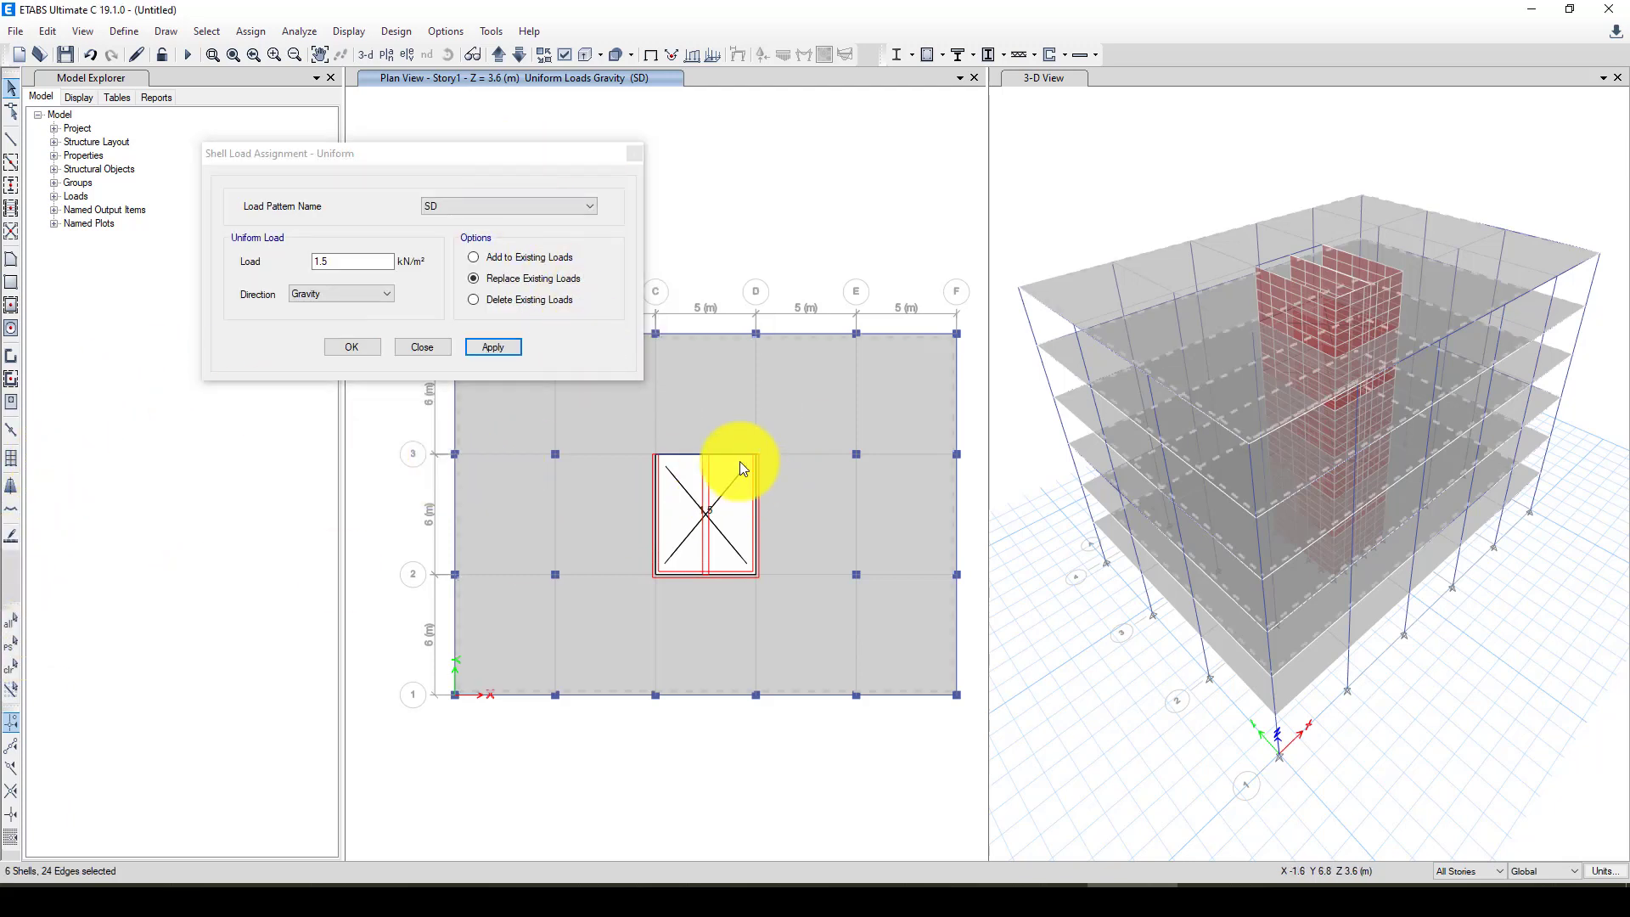
left_click(460, 207)
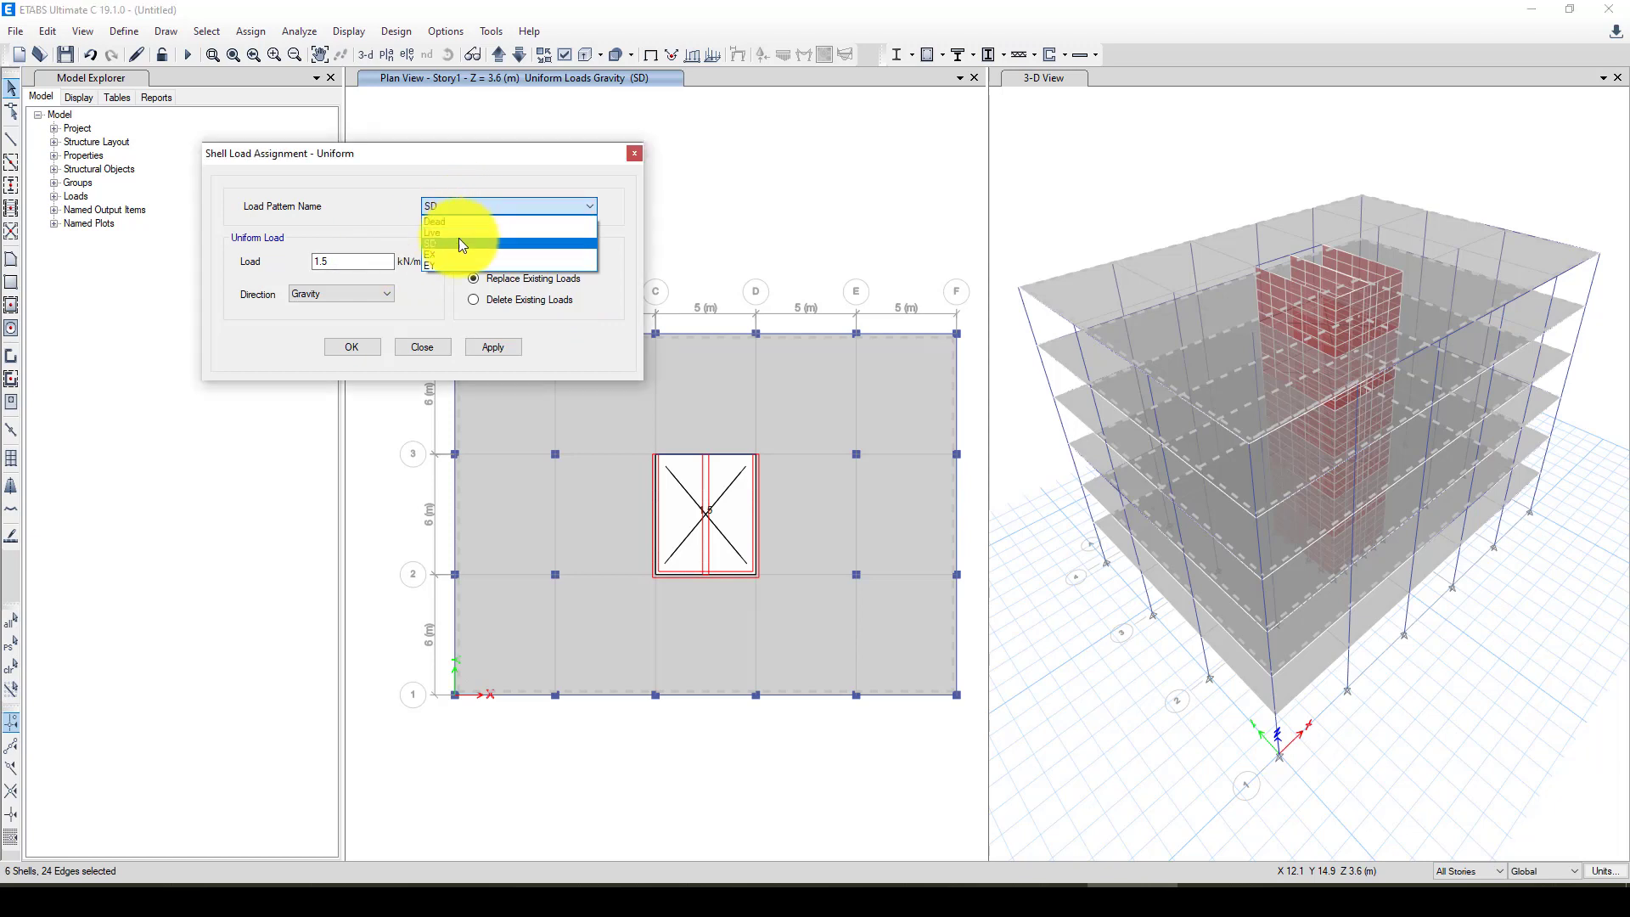
left_click(457, 235)
left_click_drag(373, 265, 311, 261)
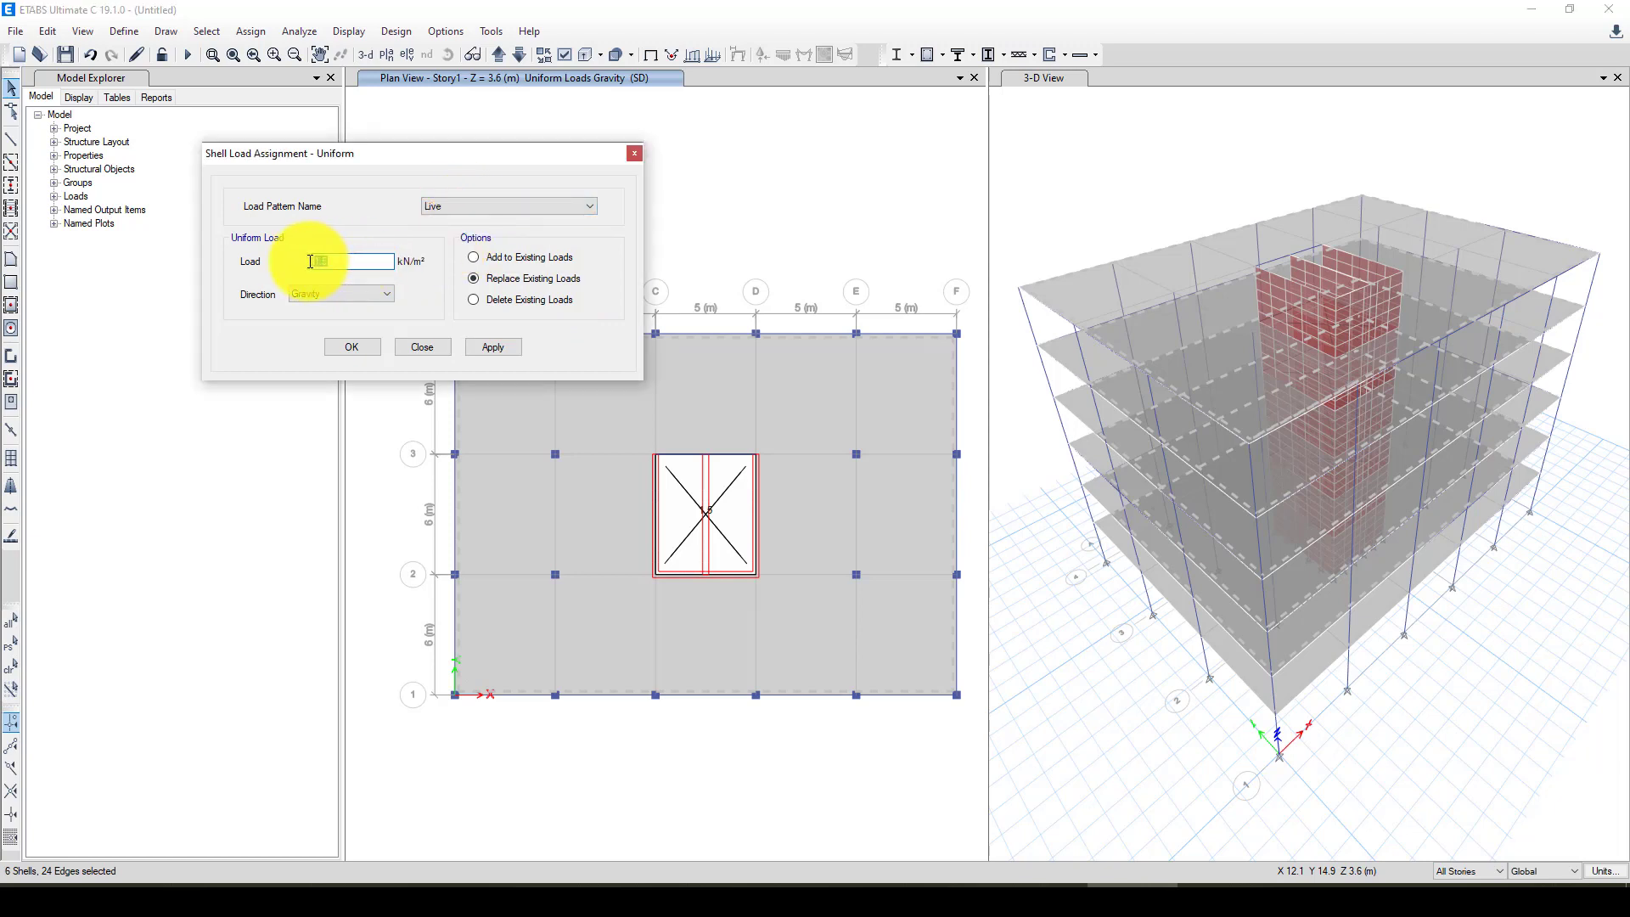
type("2.5")
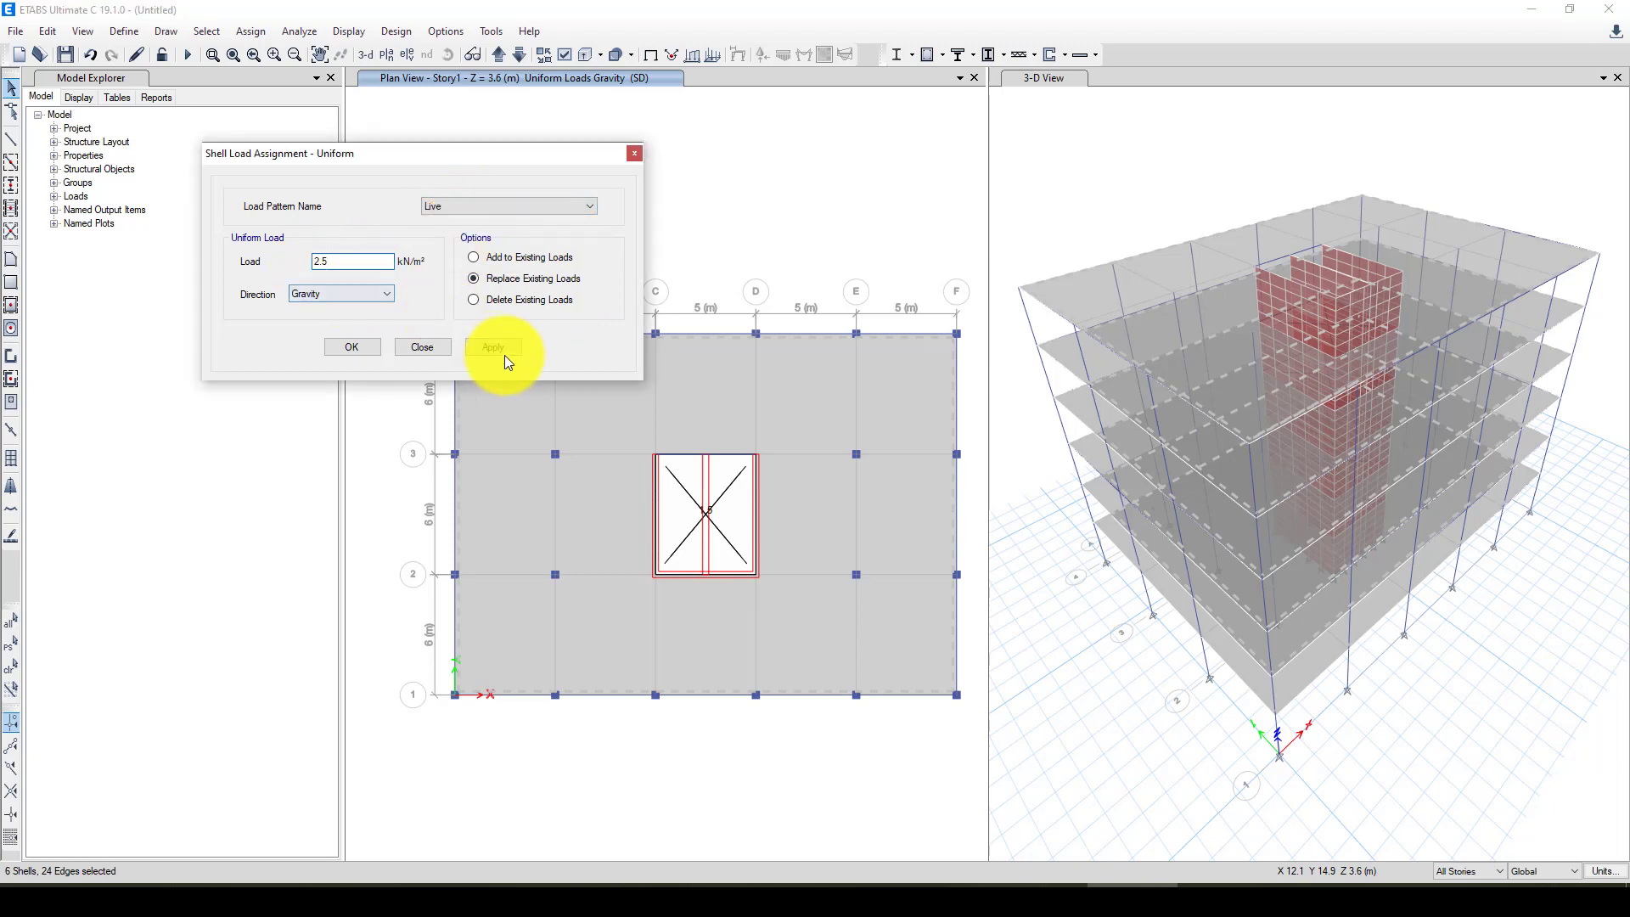
left_click(492, 347)
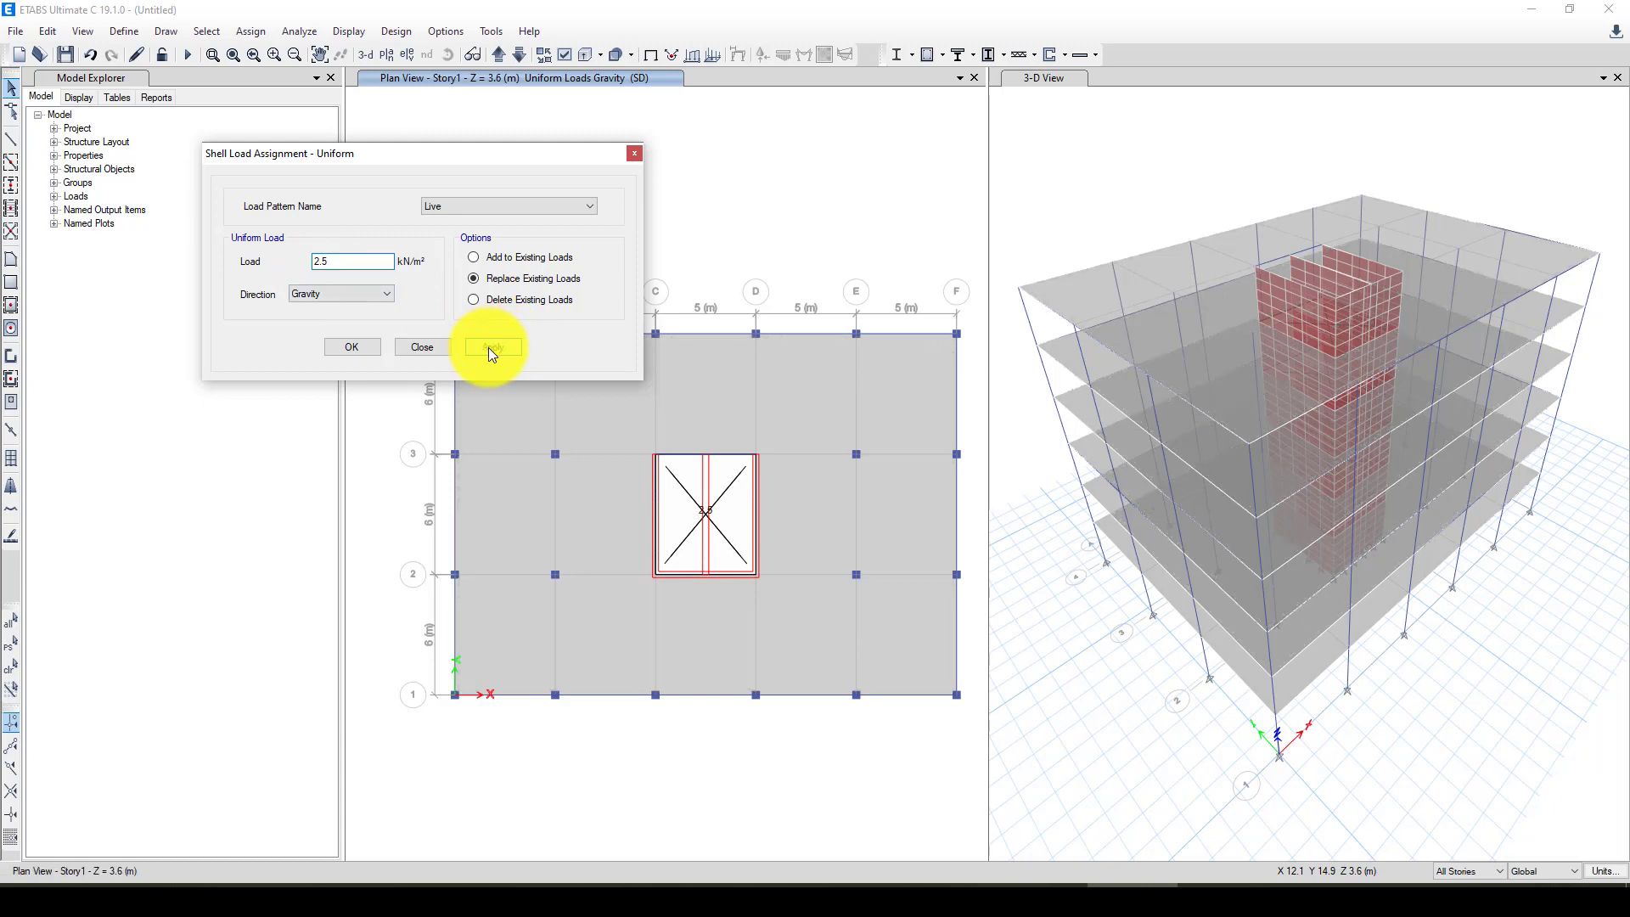
left_click(352, 344)
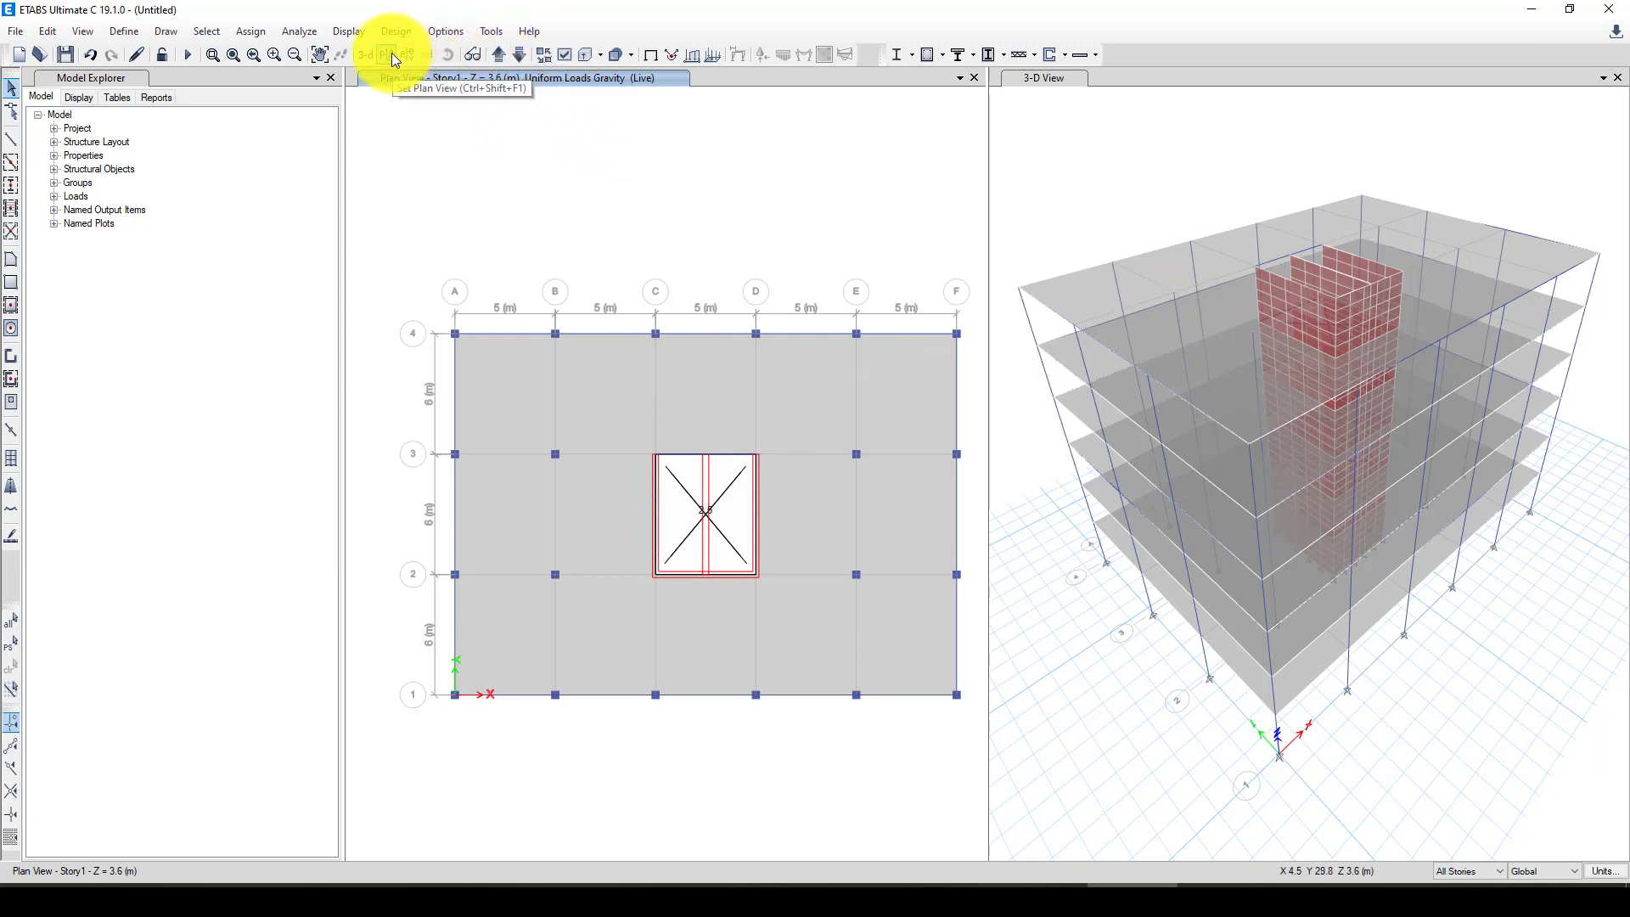
Step: In the 3-D view, select only the top-floor roof slab
left_click(1096, 294)
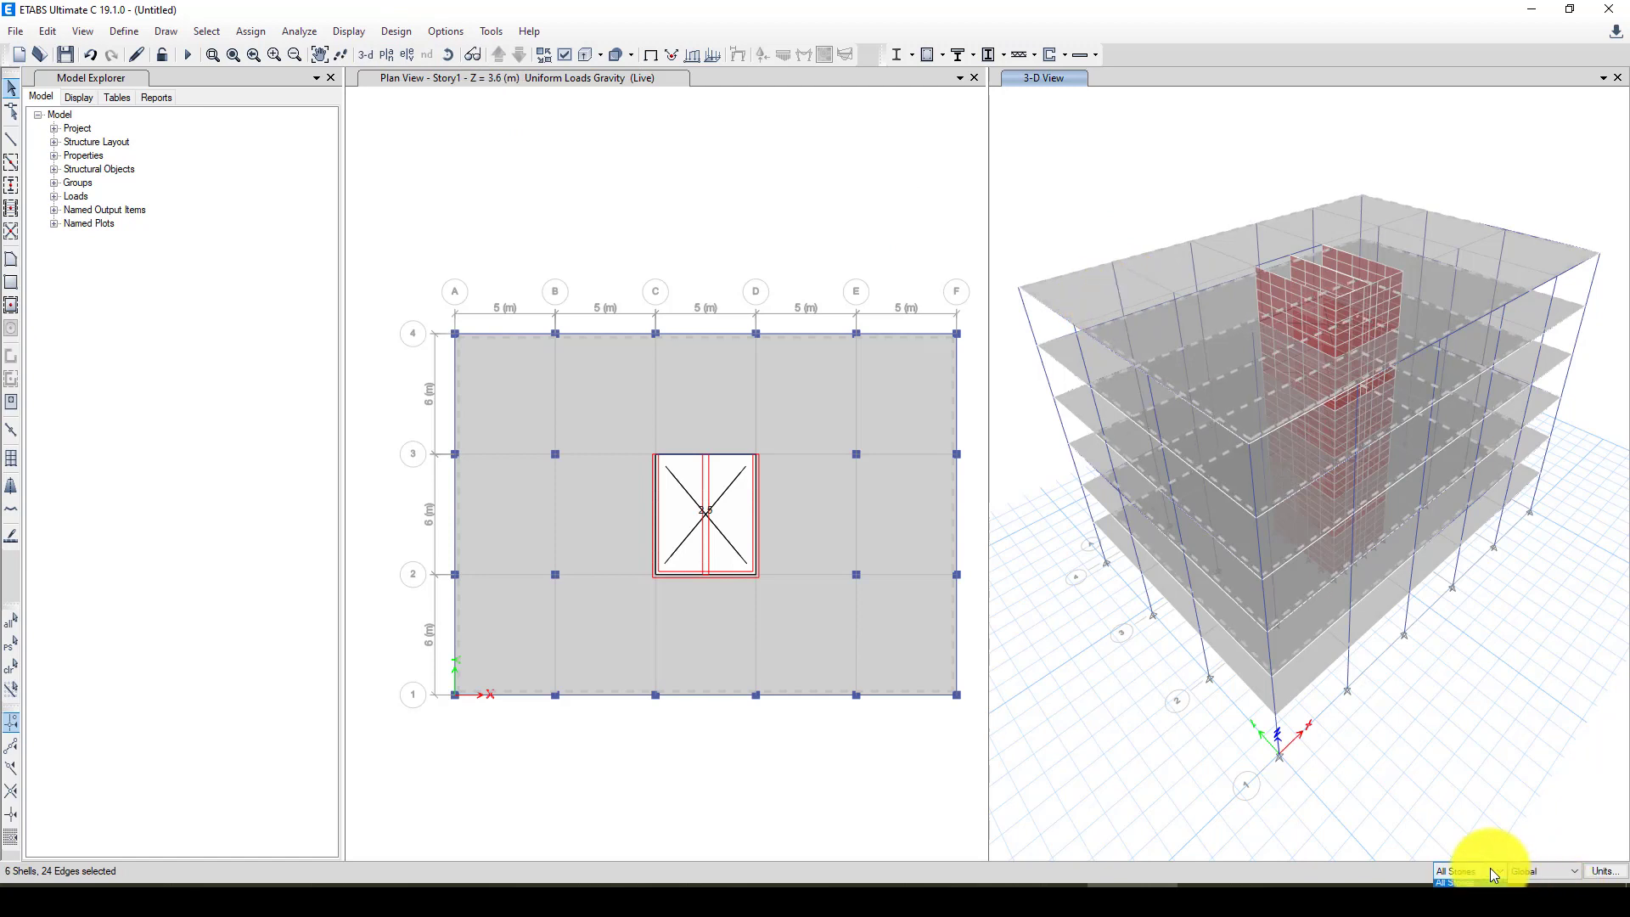
scroll(1490, 867, "down", 1)
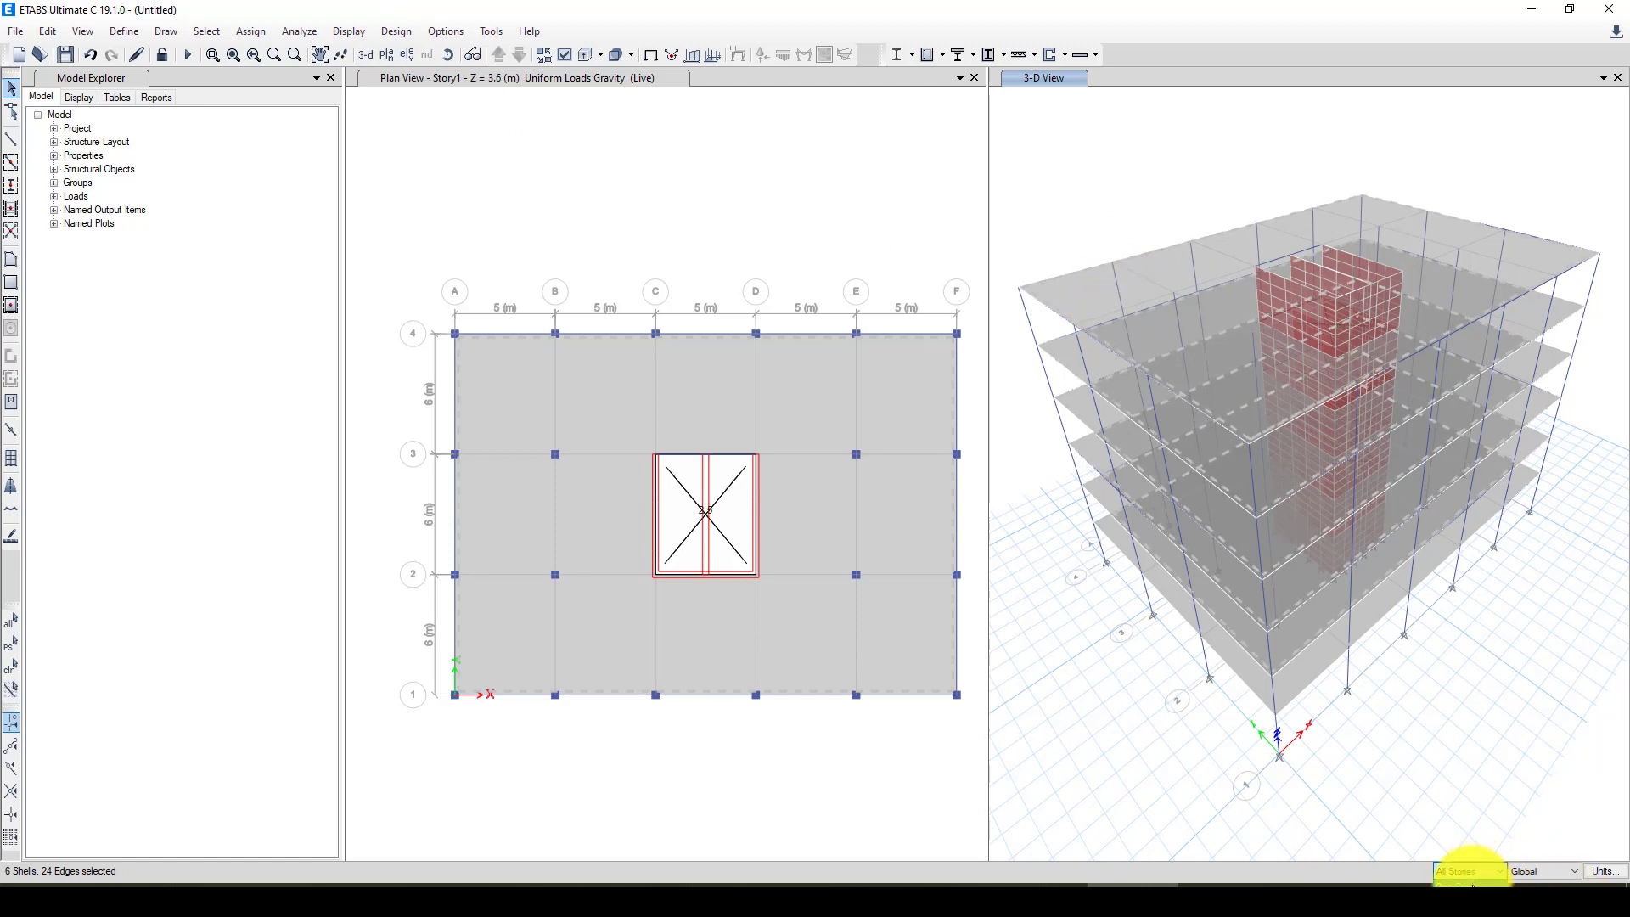
left_click(1124, 671)
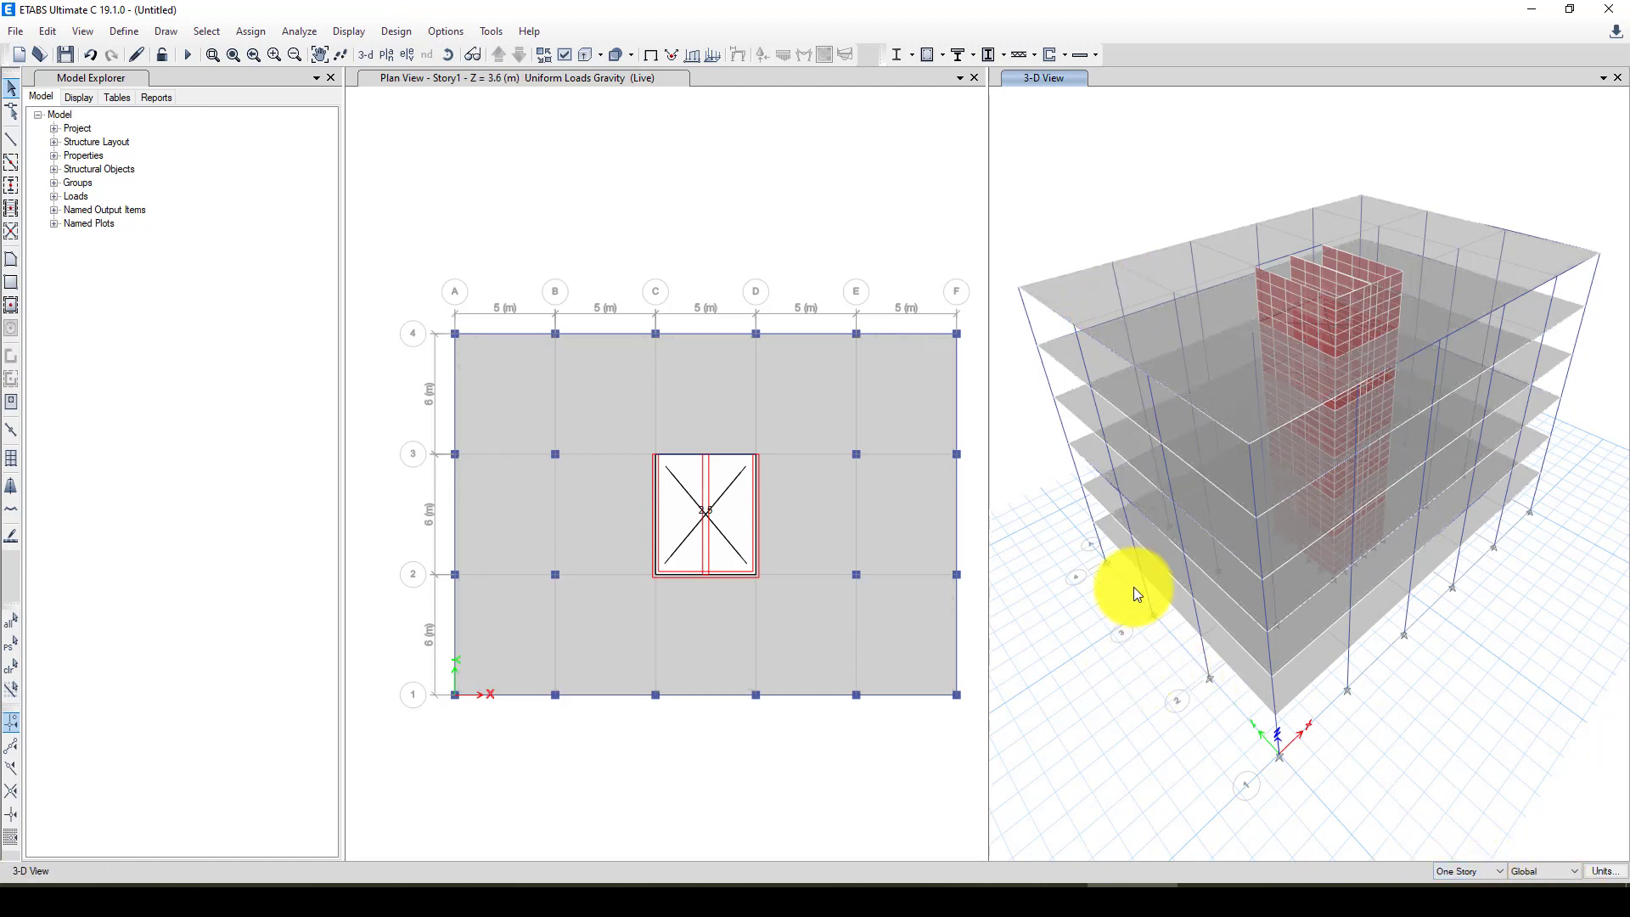
Step: Change the Story6 roof slab's uniform loads to Live 1 kN/m² and SD 0.5 kN/m²
double_click(1095, 297)
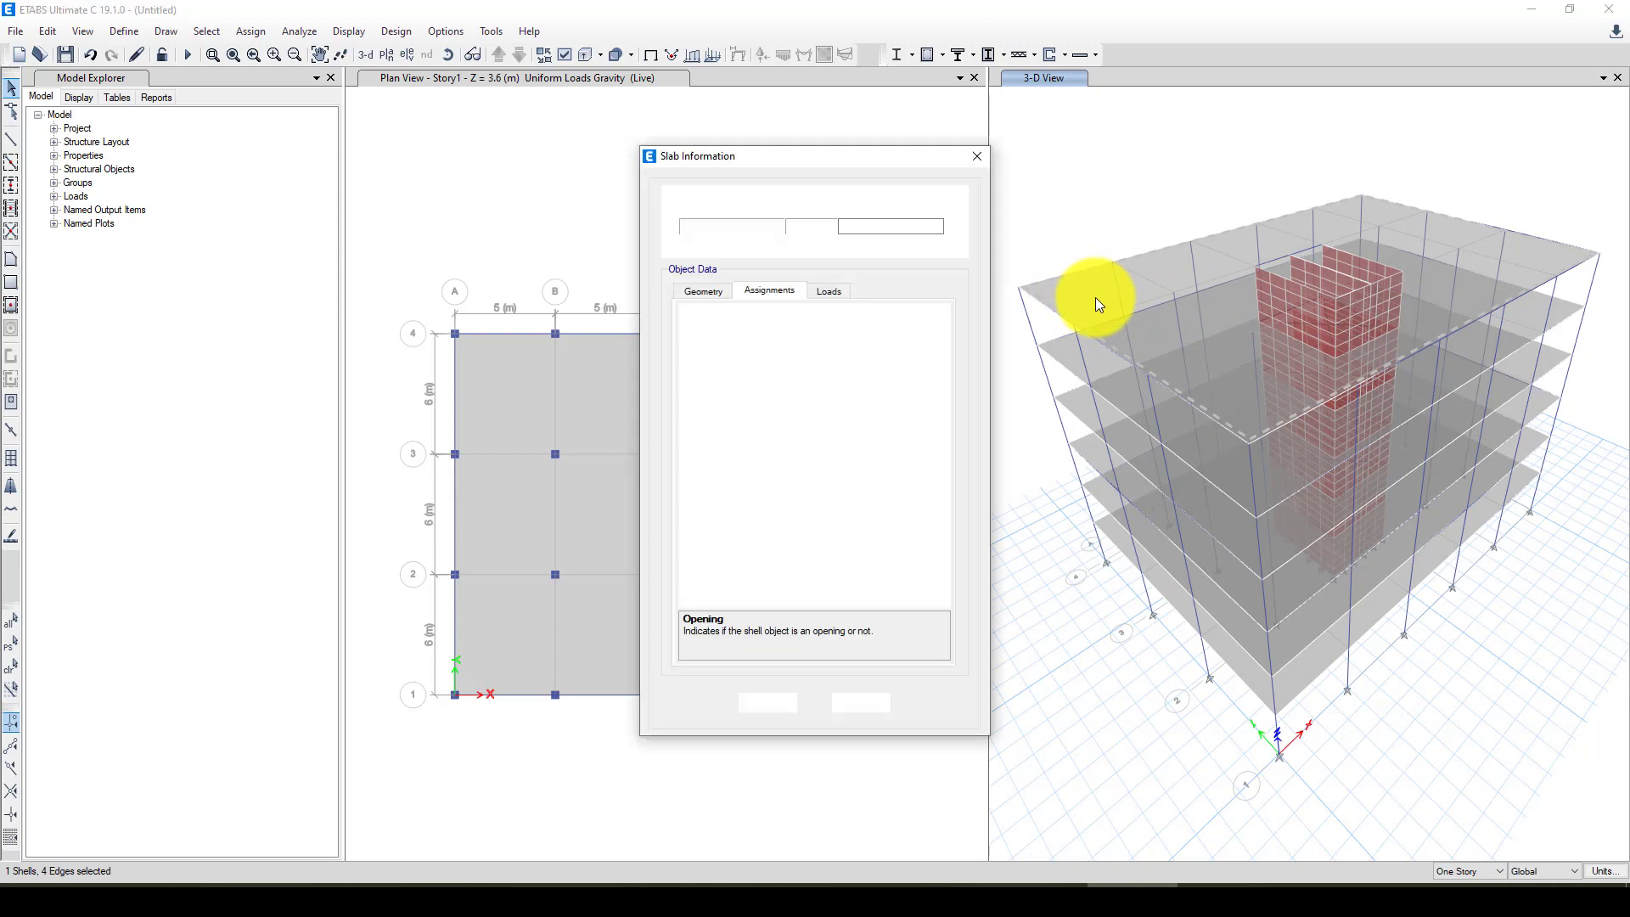
left_click(825, 290)
left_click(687, 324)
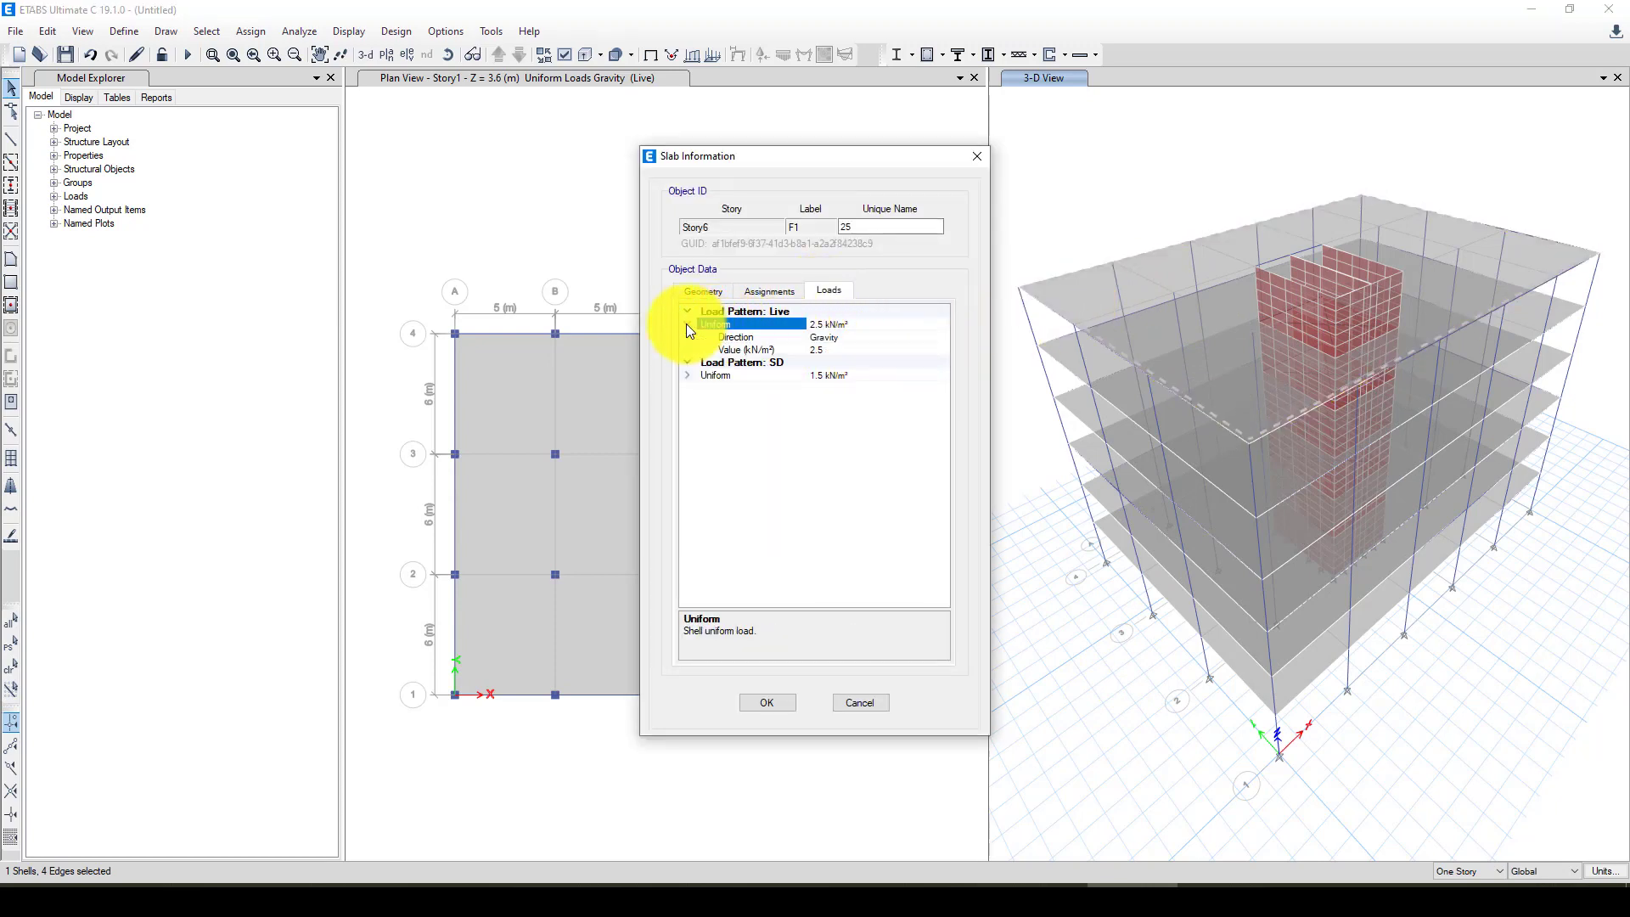
left_click(813, 350)
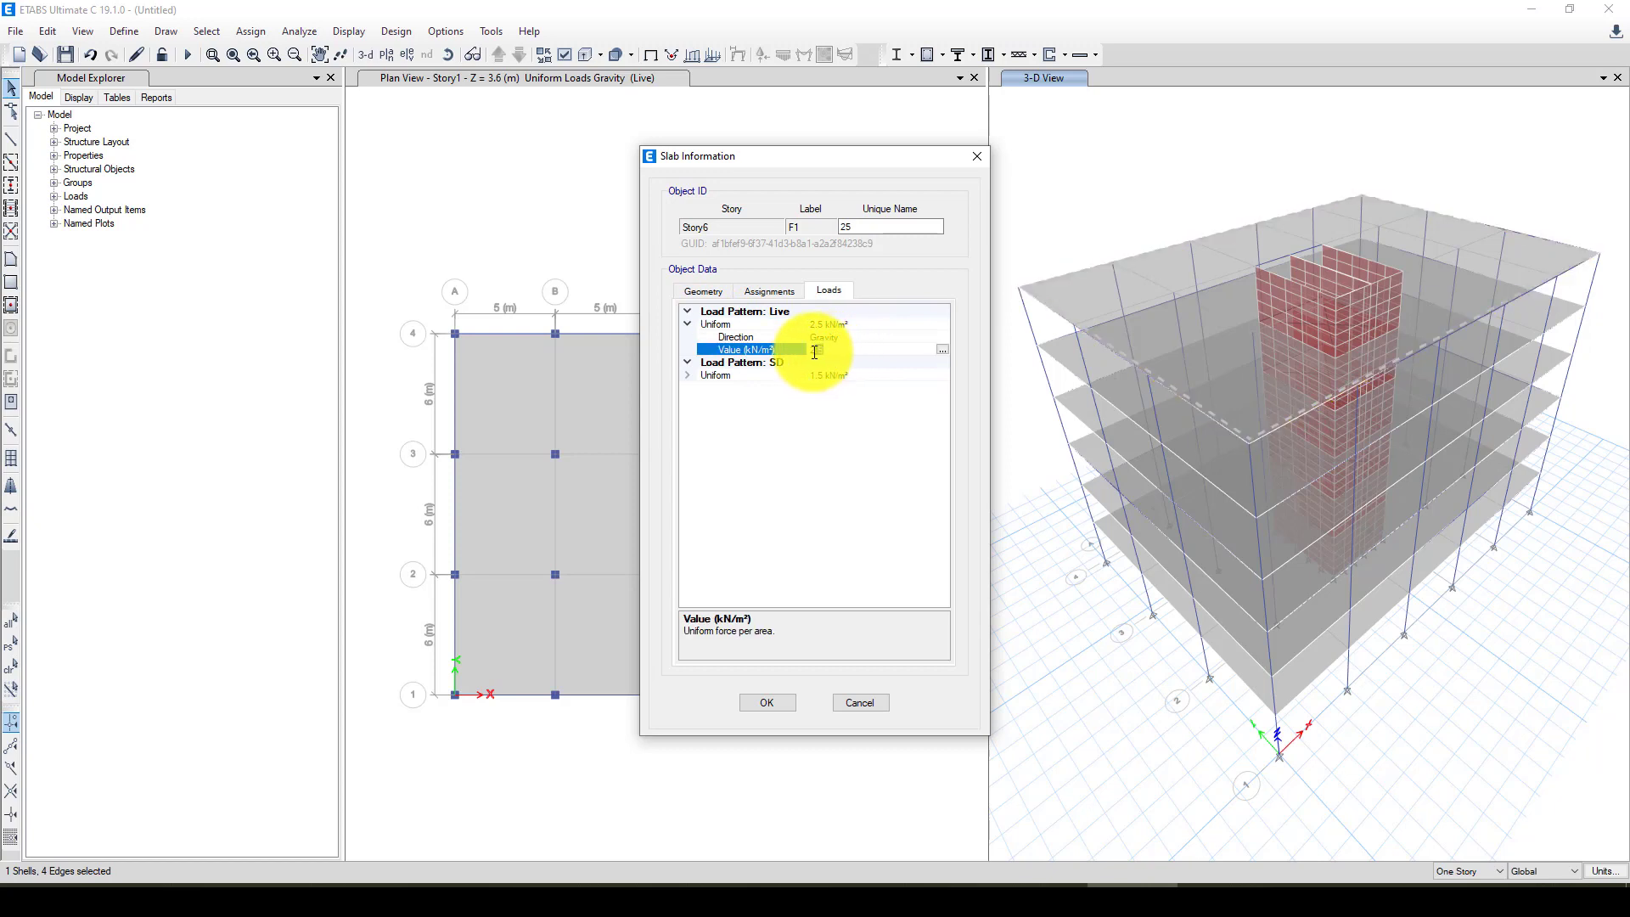
type("1")
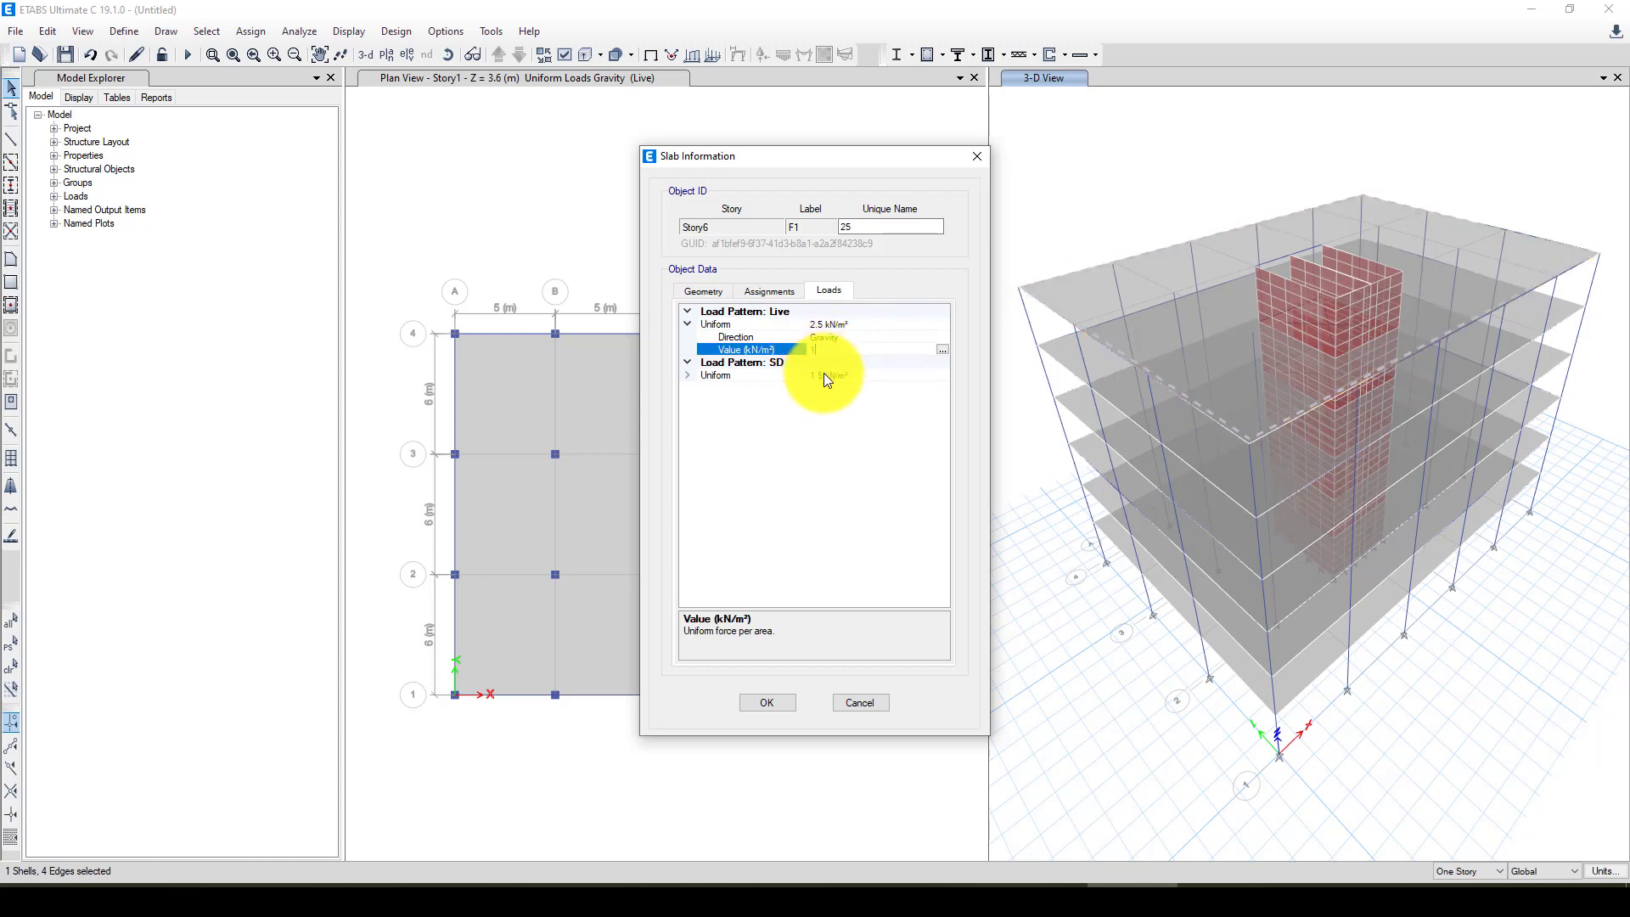
left_click(823, 374)
left_click(688, 374)
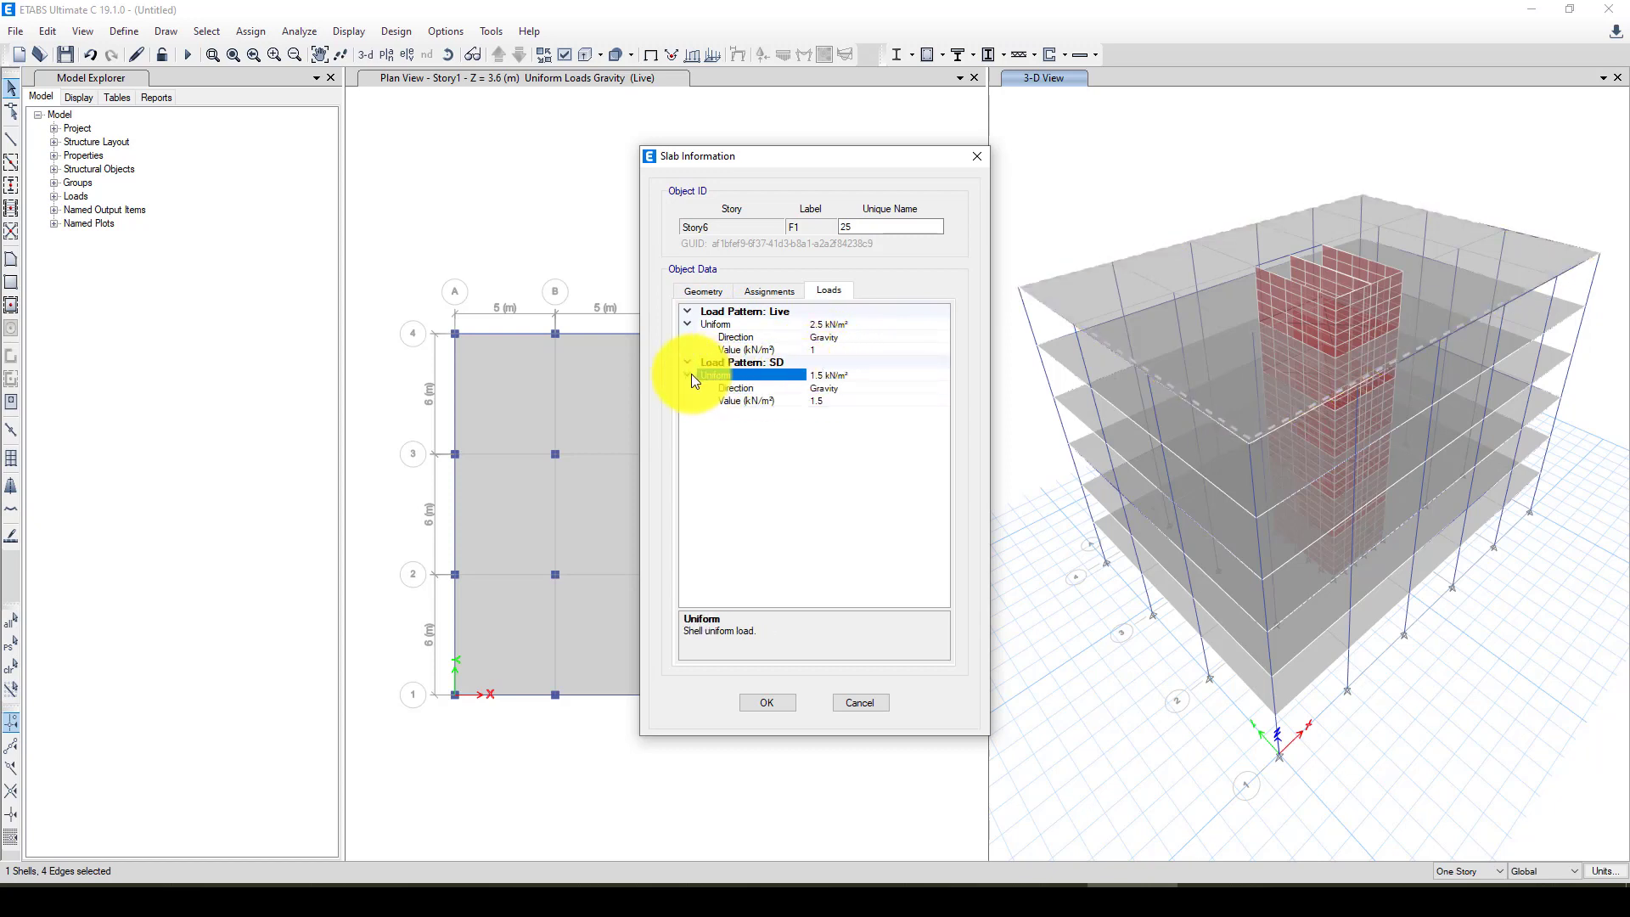
left_click(832, 402)
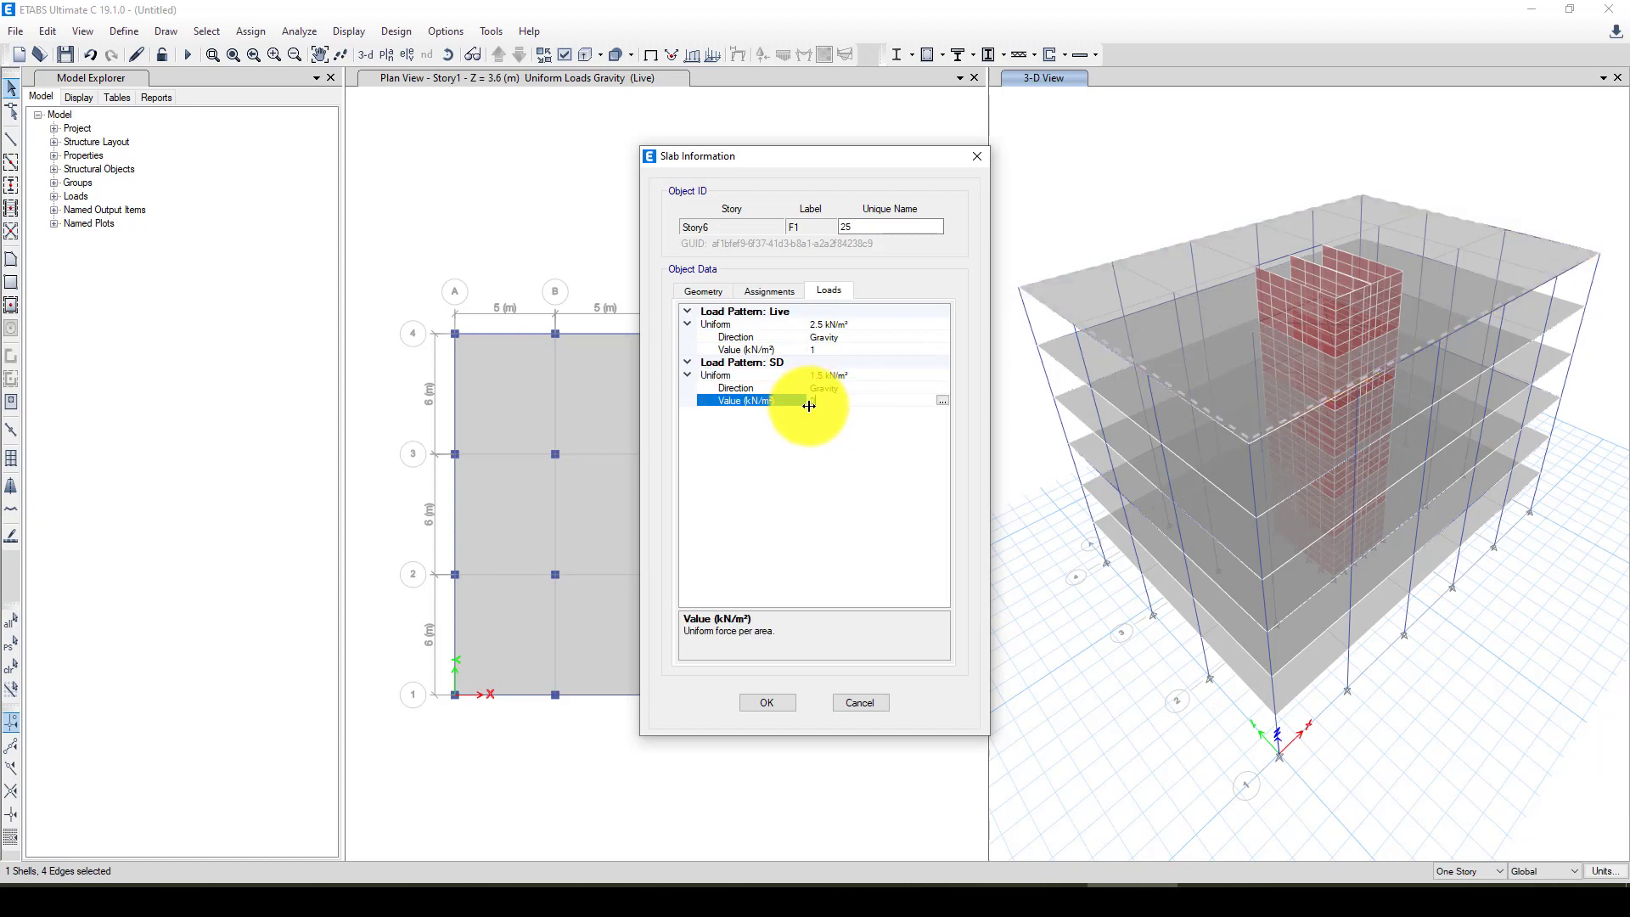
type("0.5")
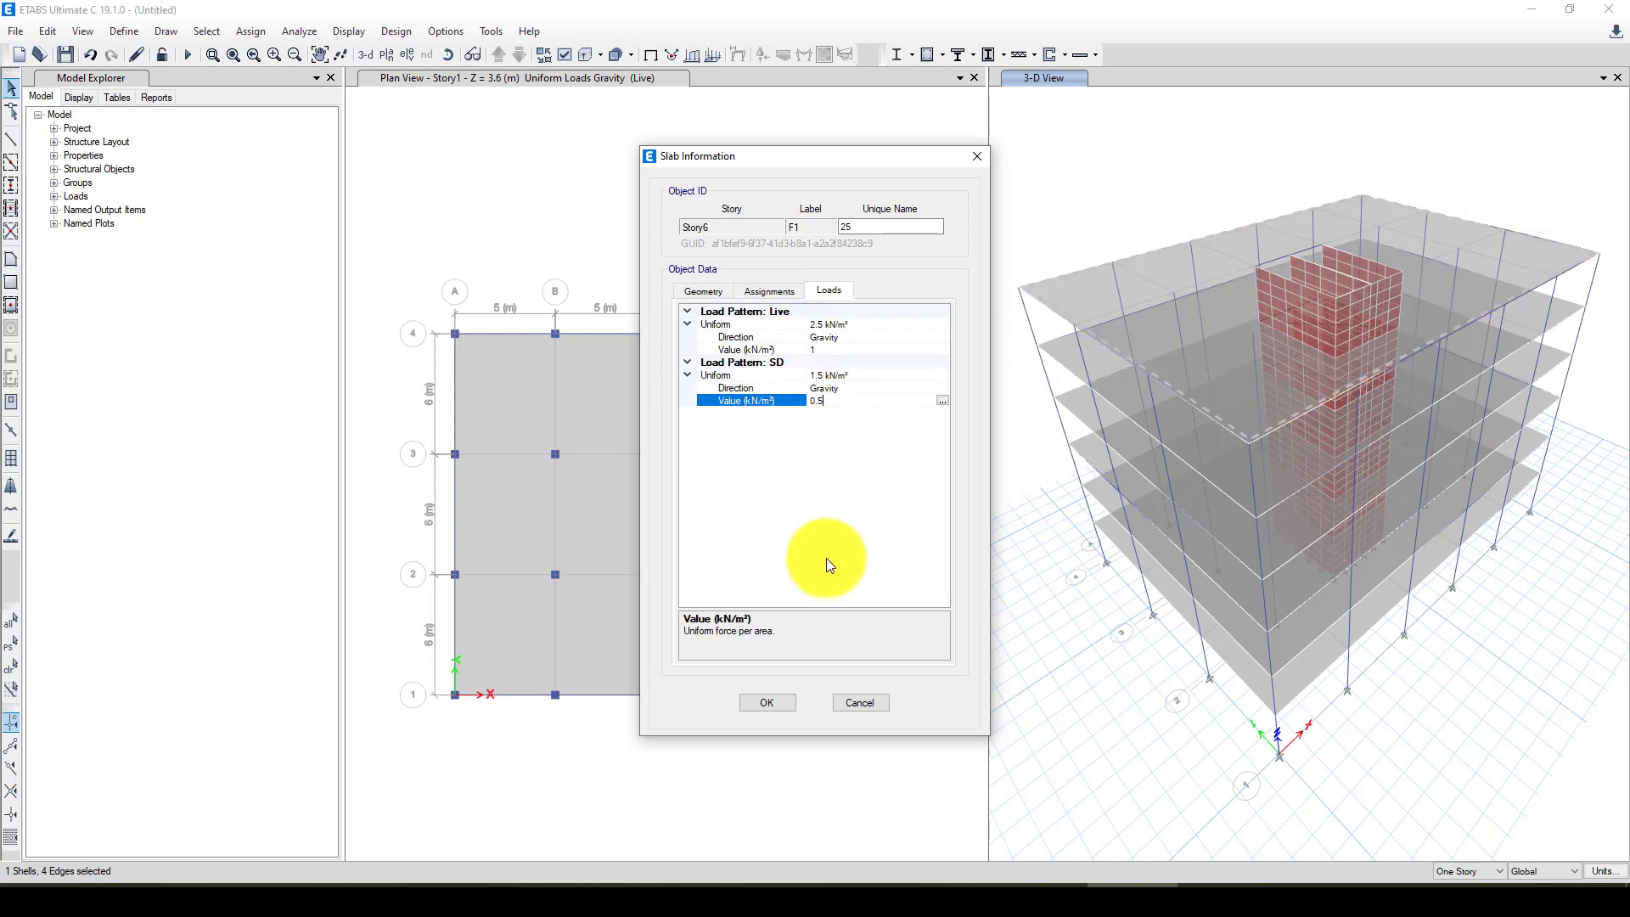
left_click(772, 700)
left_click(772, 703)
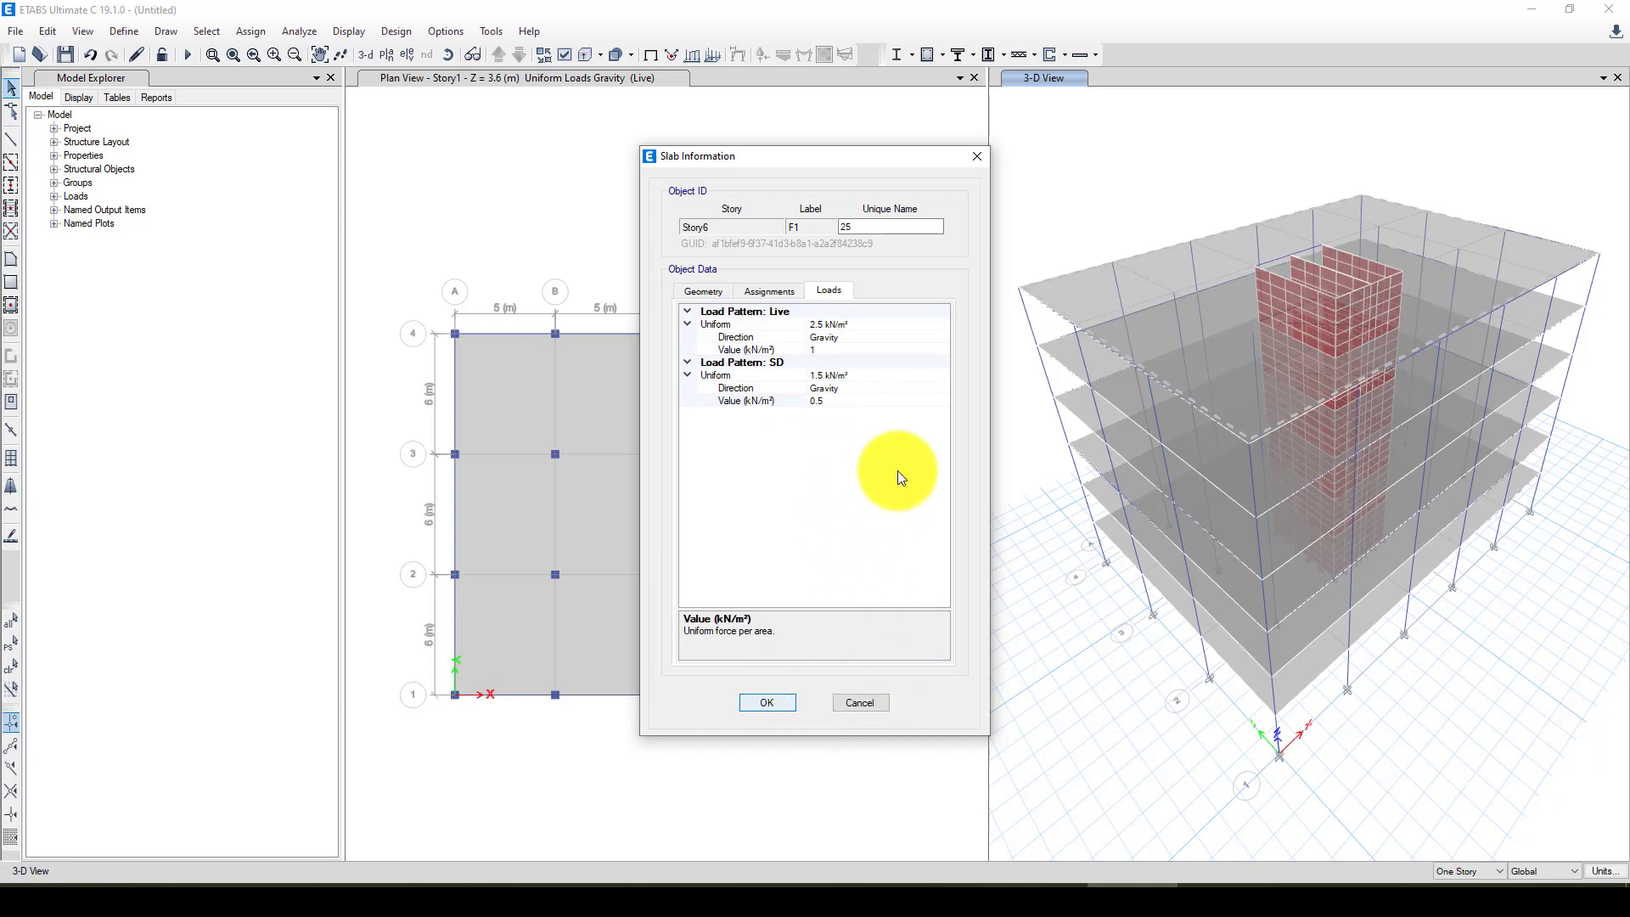
left_click(961, 260)
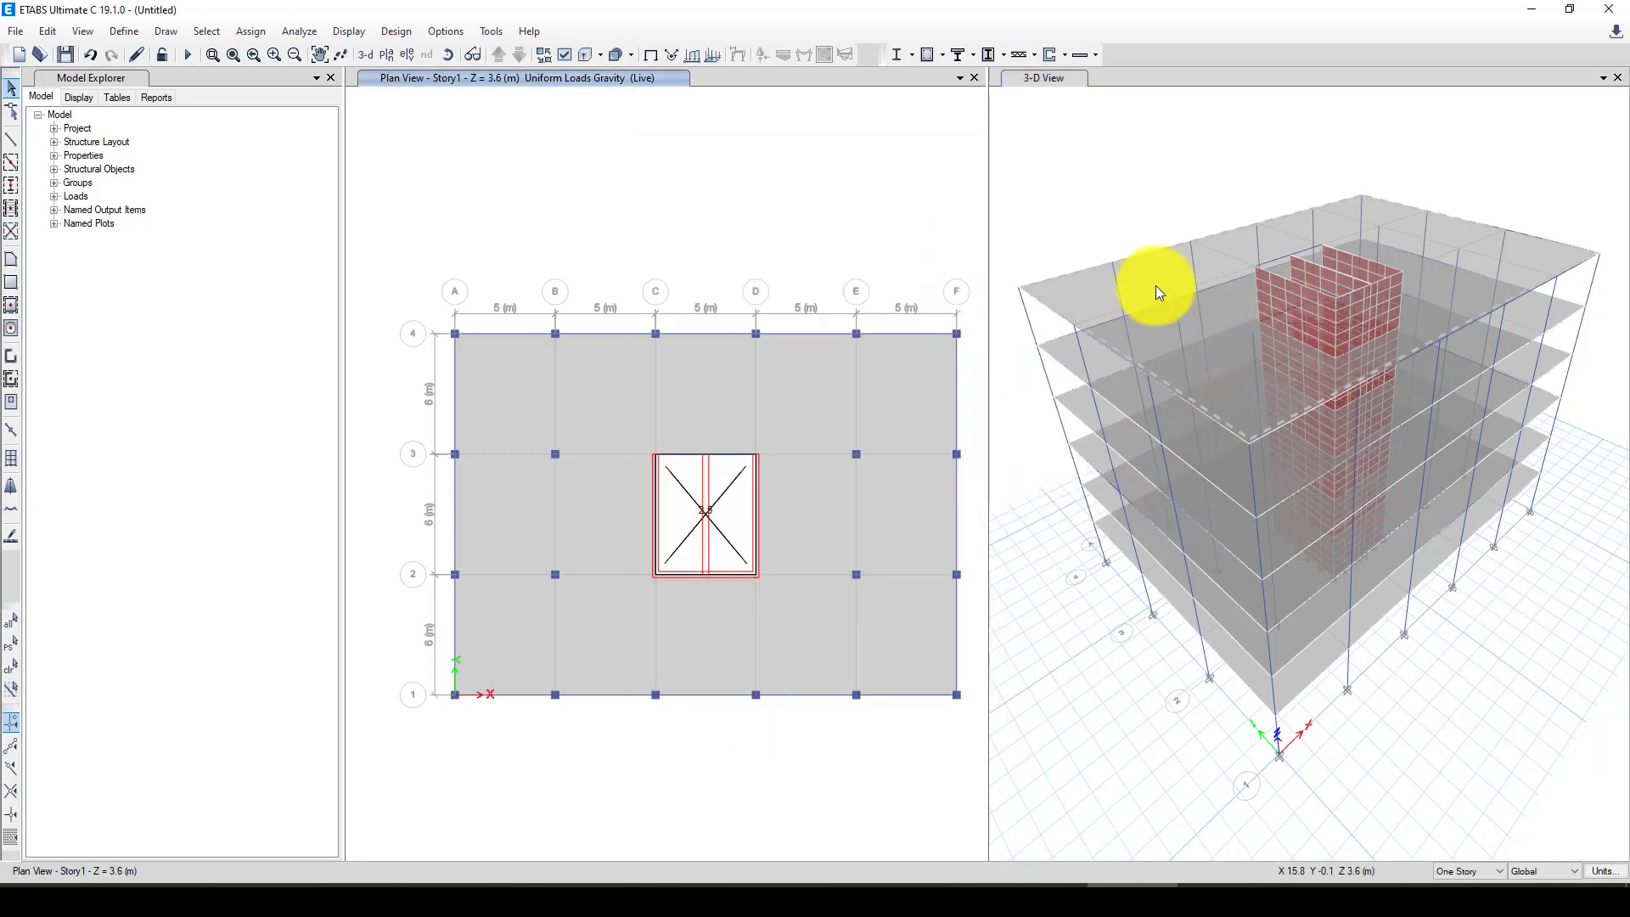
Step: Switch selection to All Stories and select the floor slab on every story
left_click(846, 427)
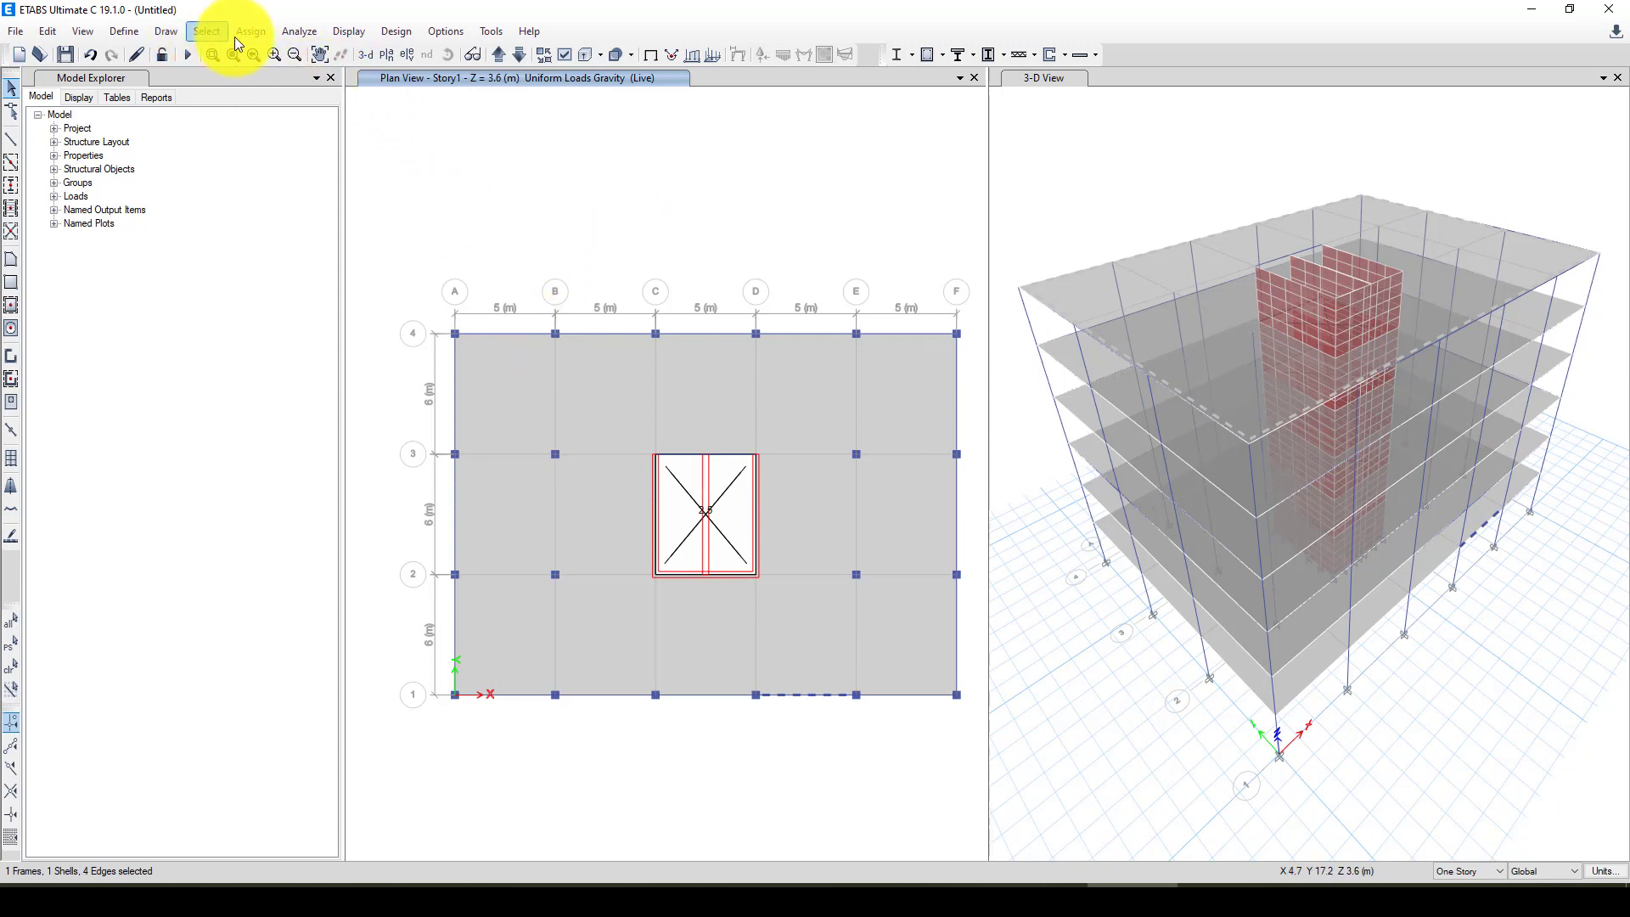
left_click(1459, 871)
left_click(1451, 853)
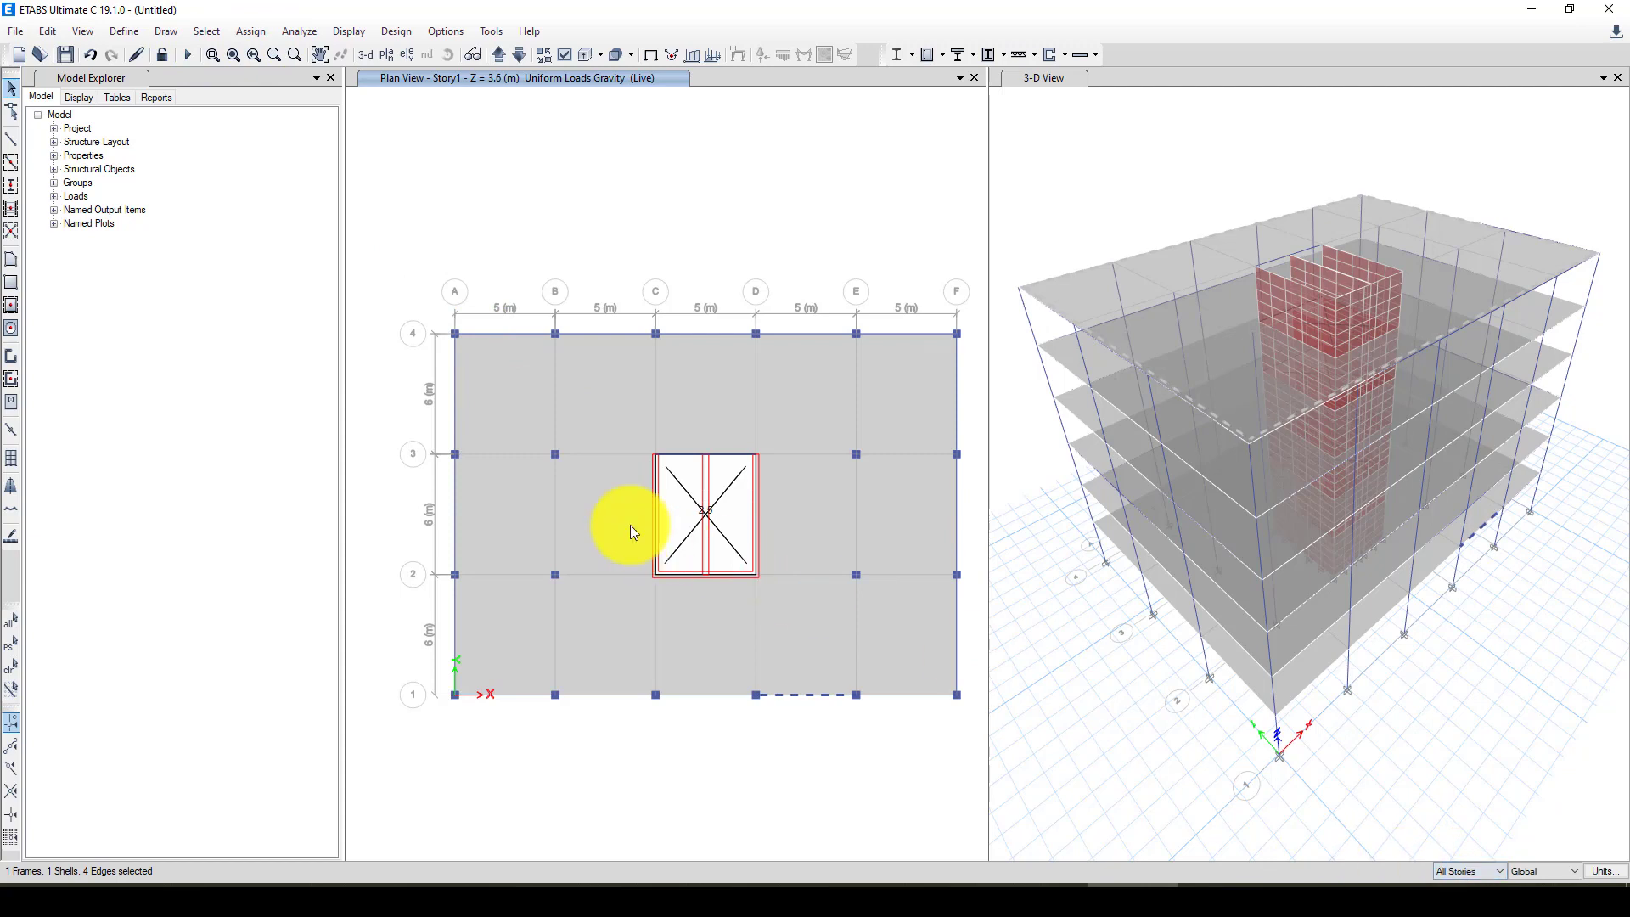
left_click(514, 392)
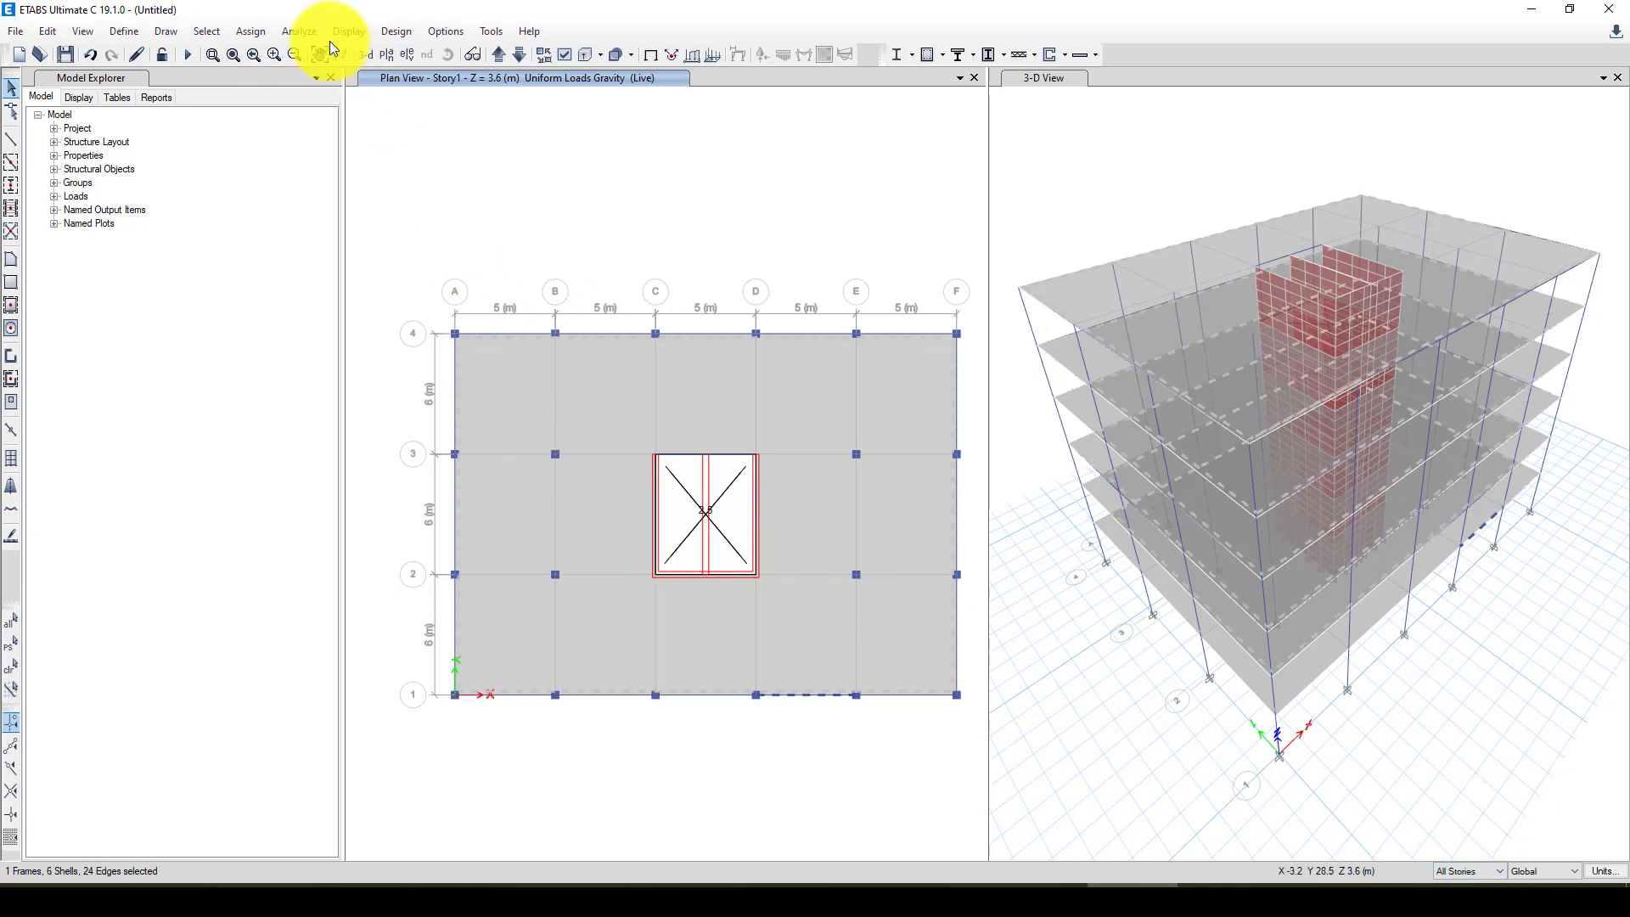
Step: Assign a floor auto mesh of 10 by 10 elements to the selected slabs
left_click(251, 31)
mouse_move(277, 81)
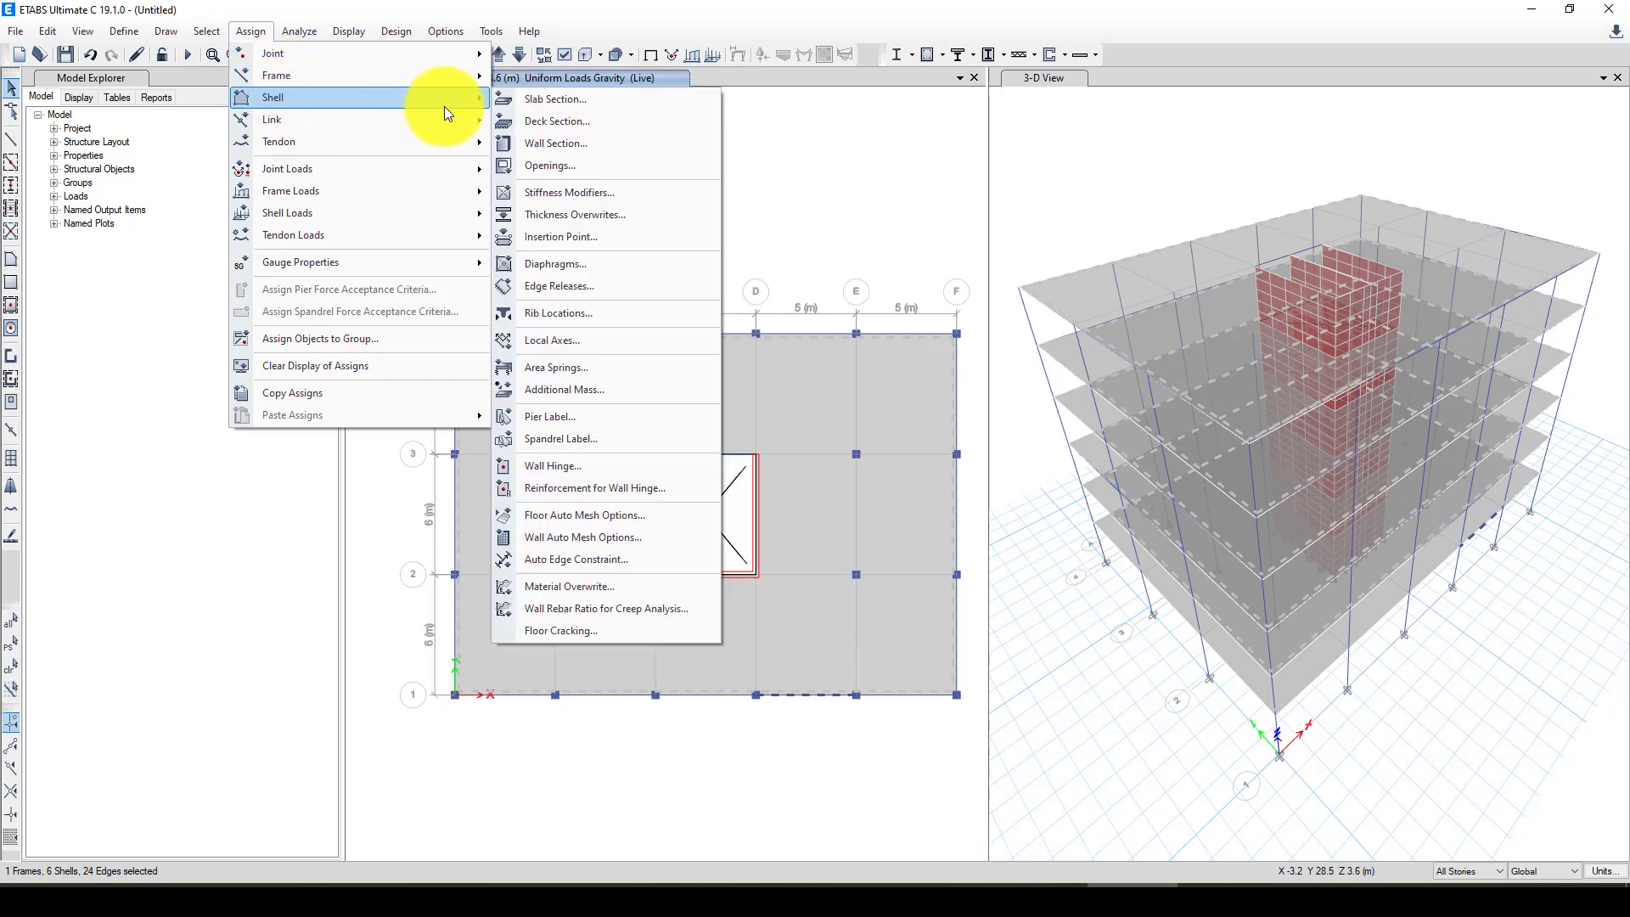
mouse_move(450, 100)
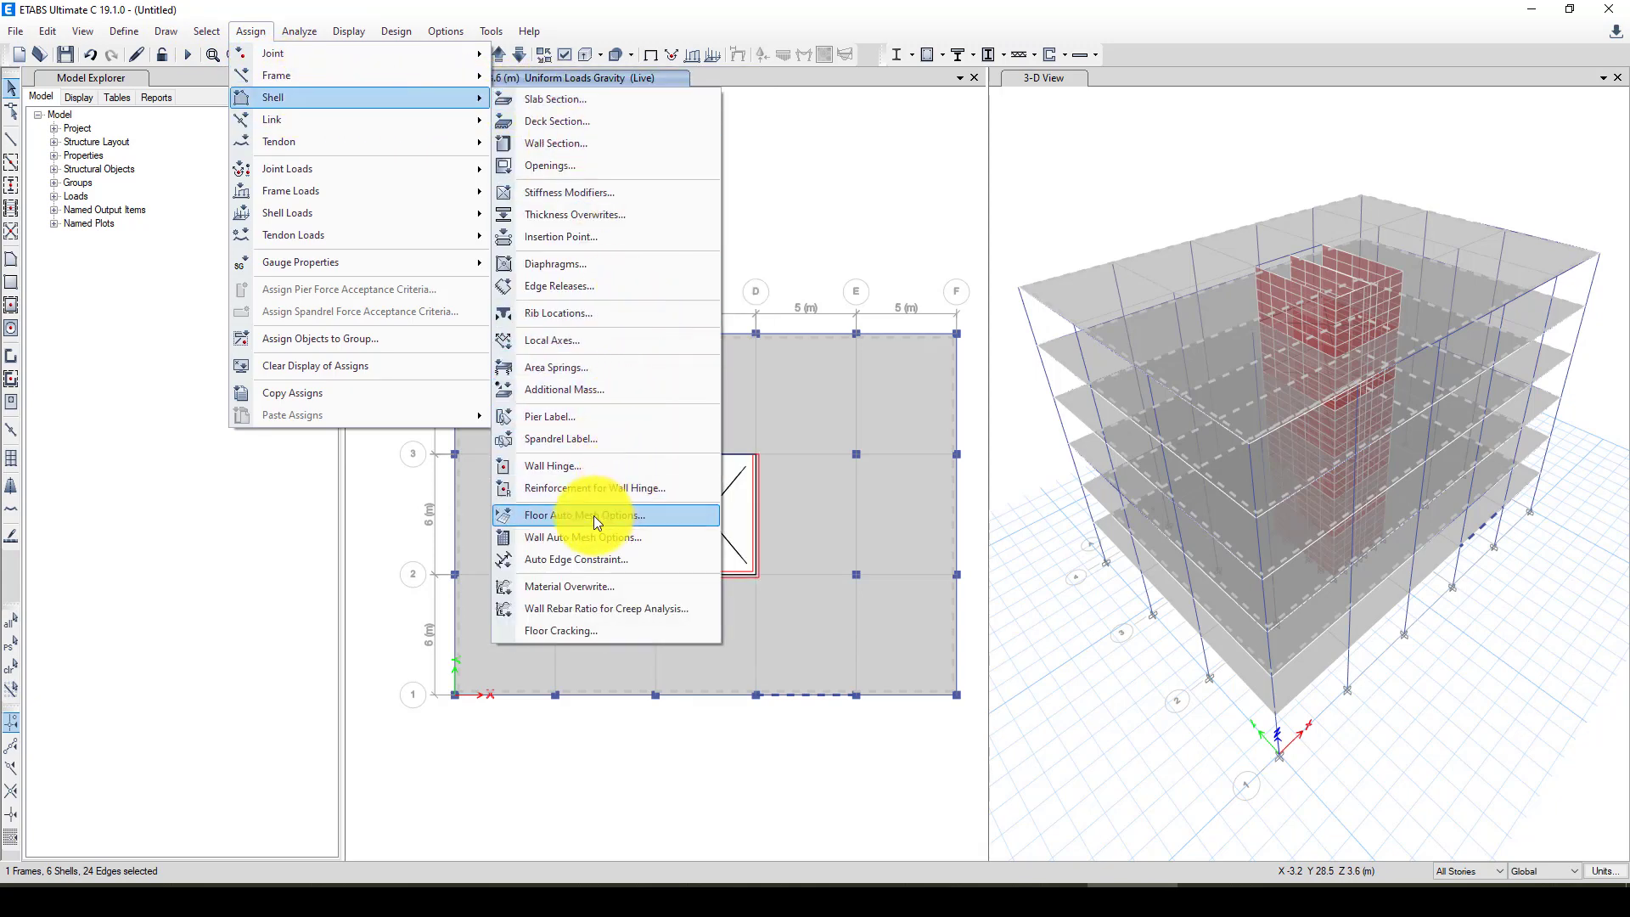
left_click(639, 516)
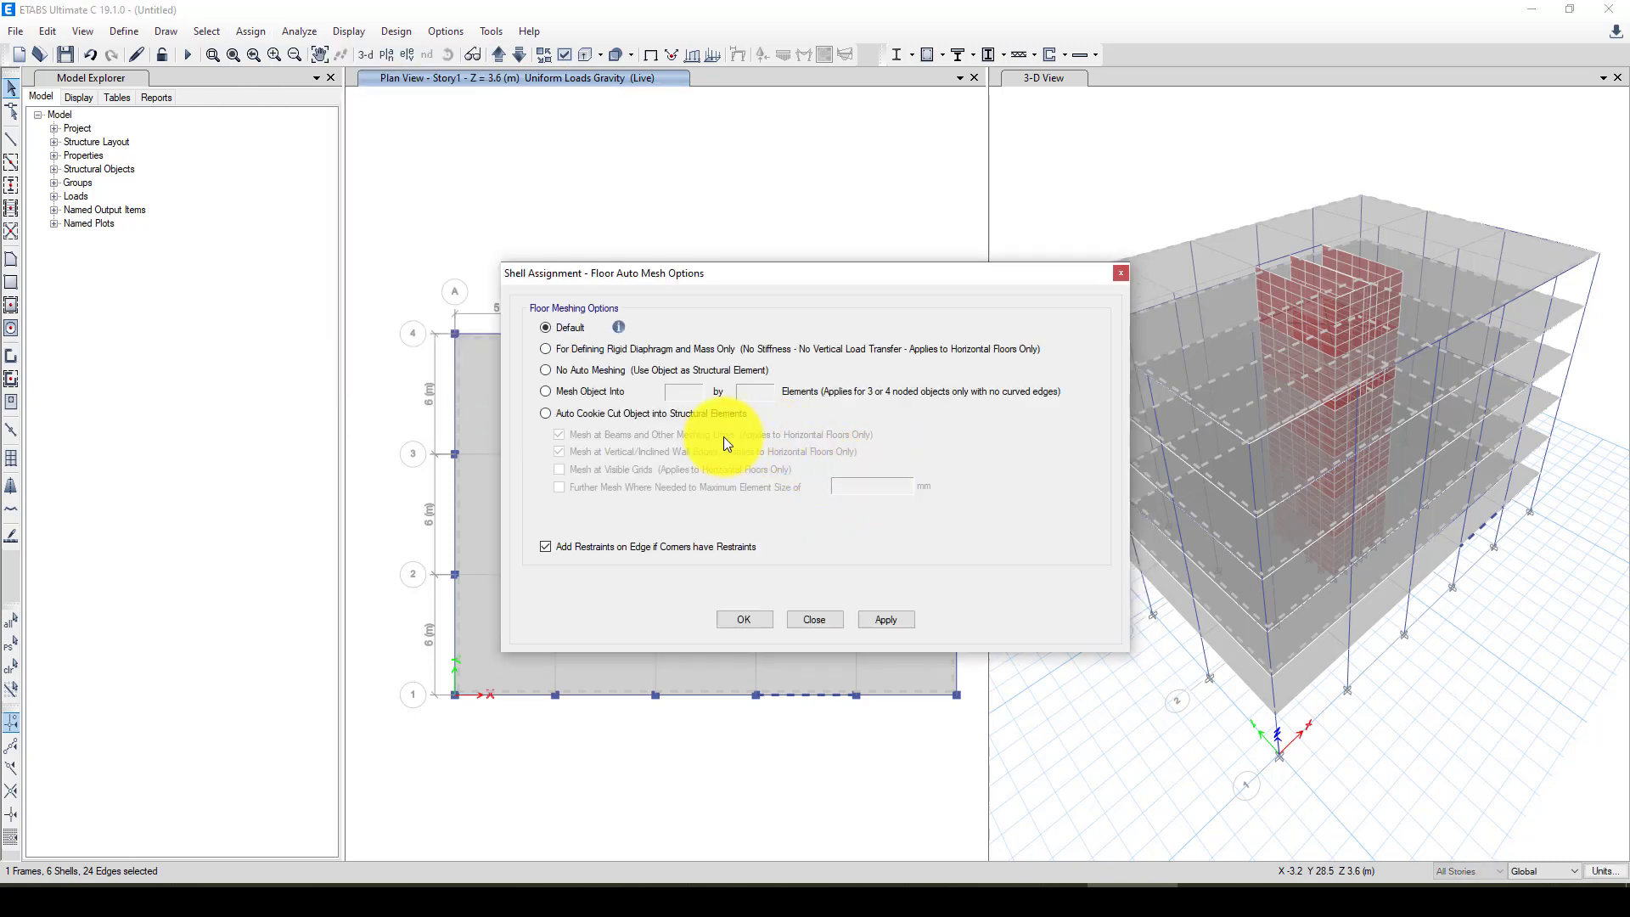
left_click(573, 391)
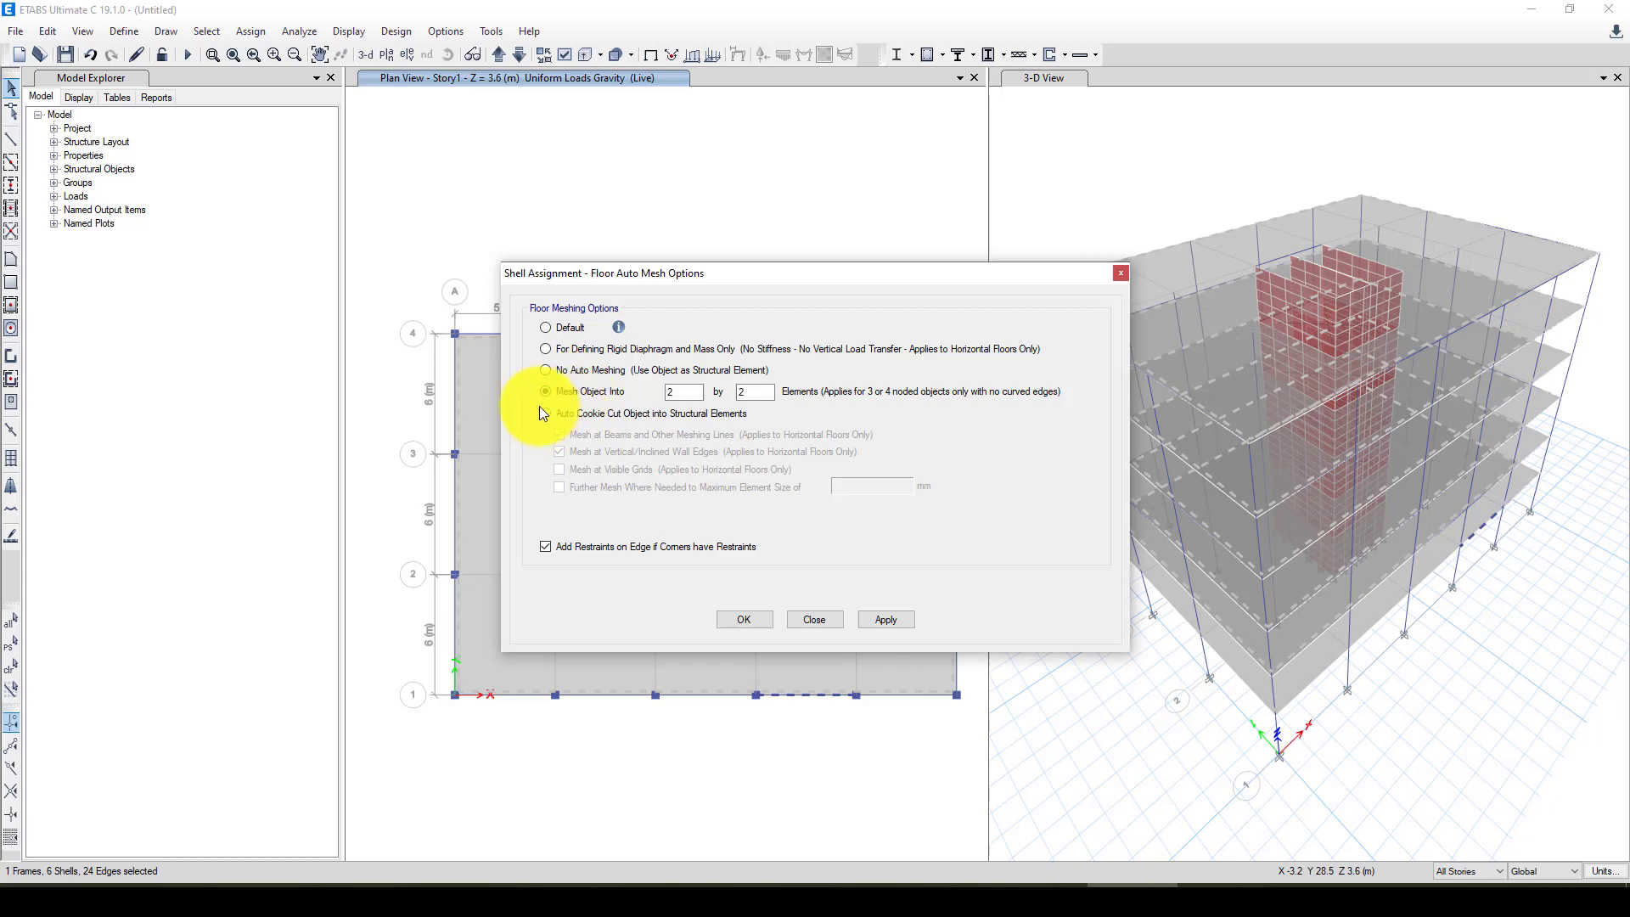
double_click(663, 391)
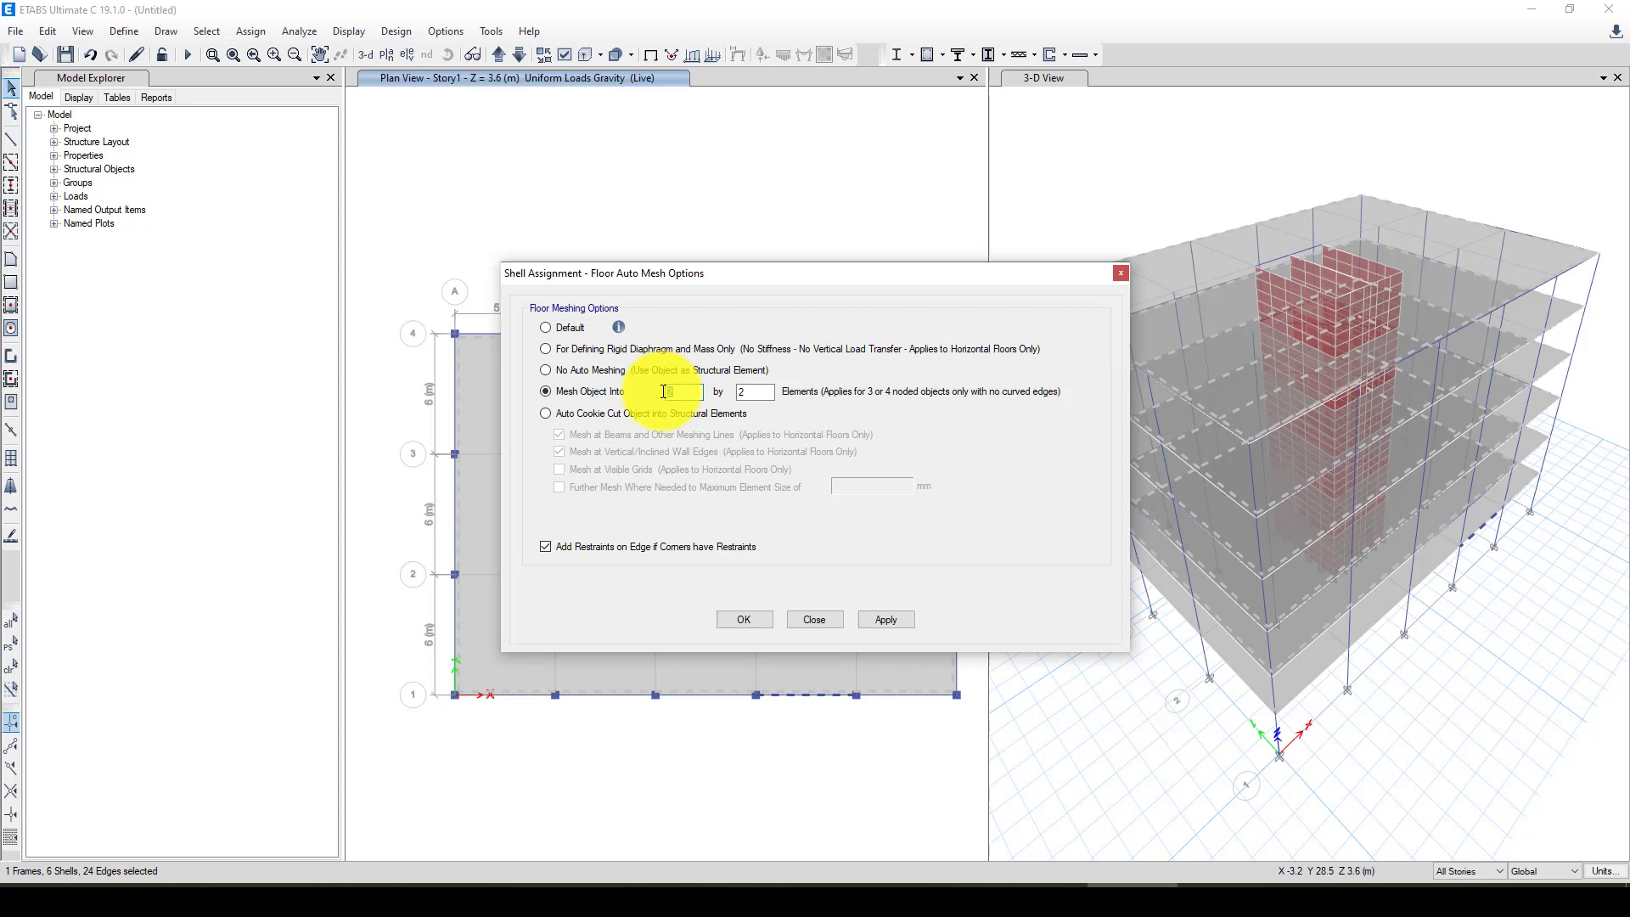
type("10")
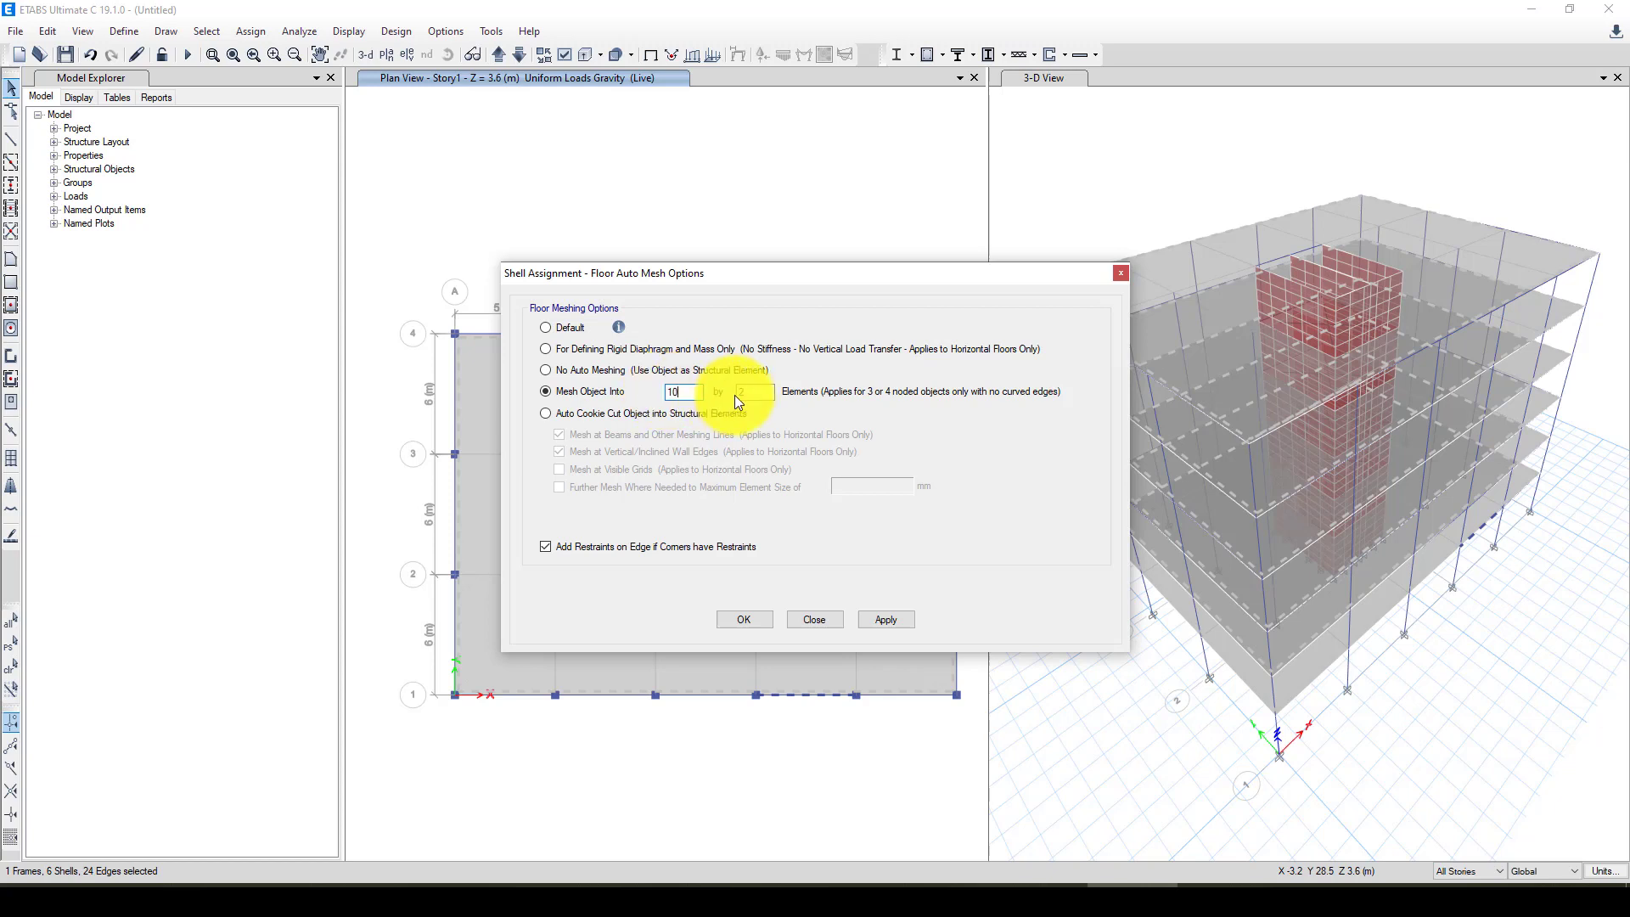
double_click(740, 391)
type("10")
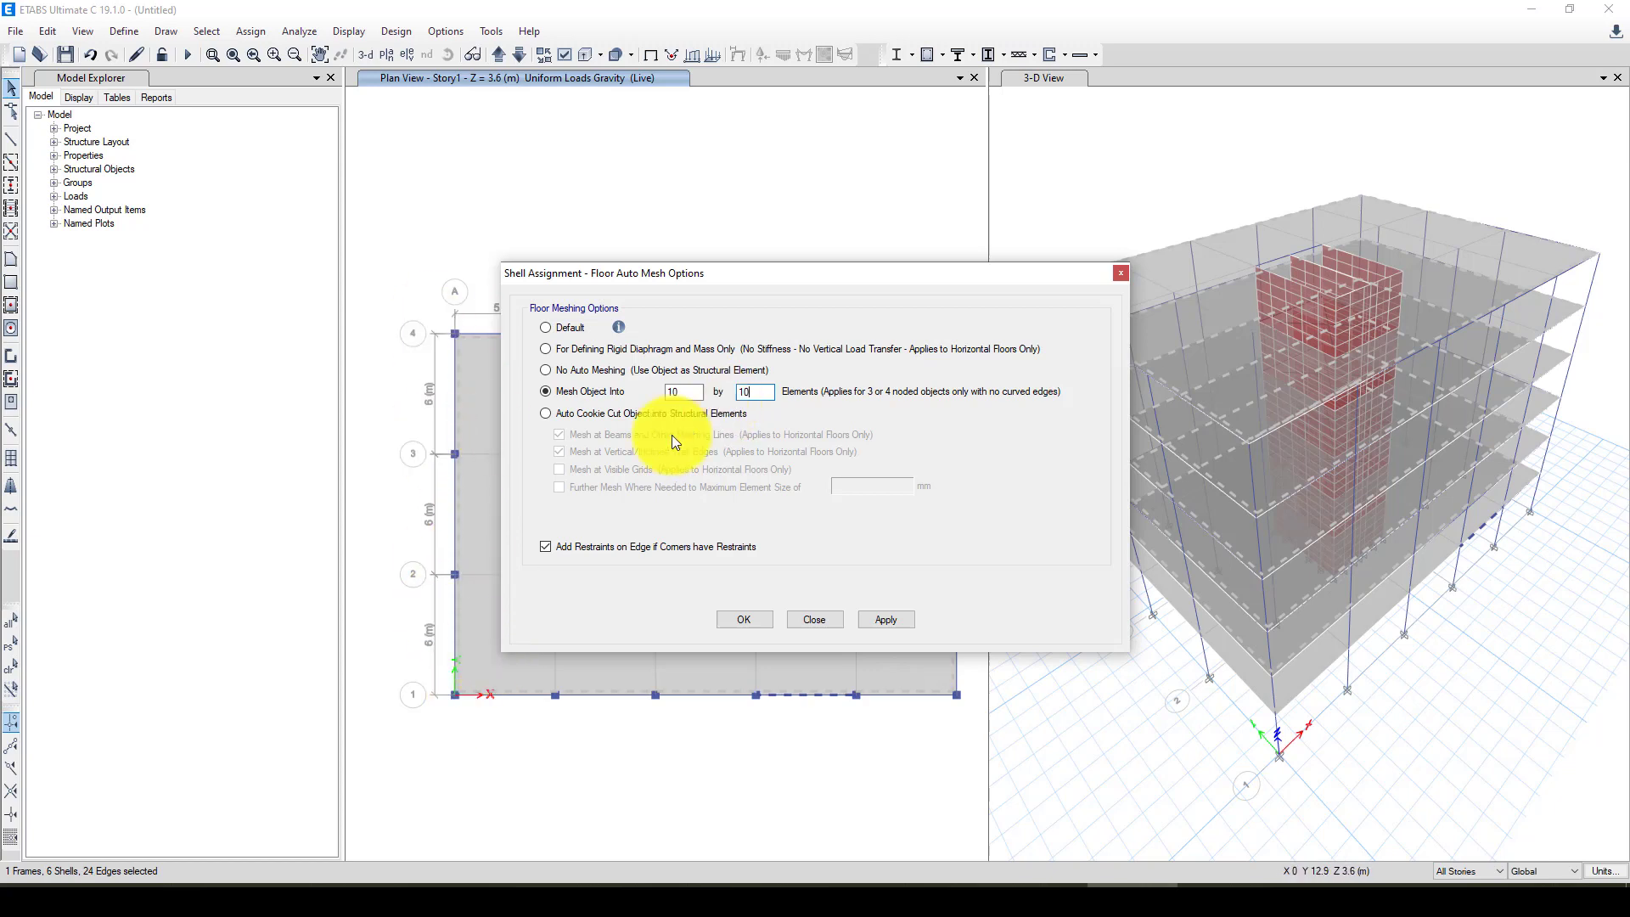
left_click(874, 619)
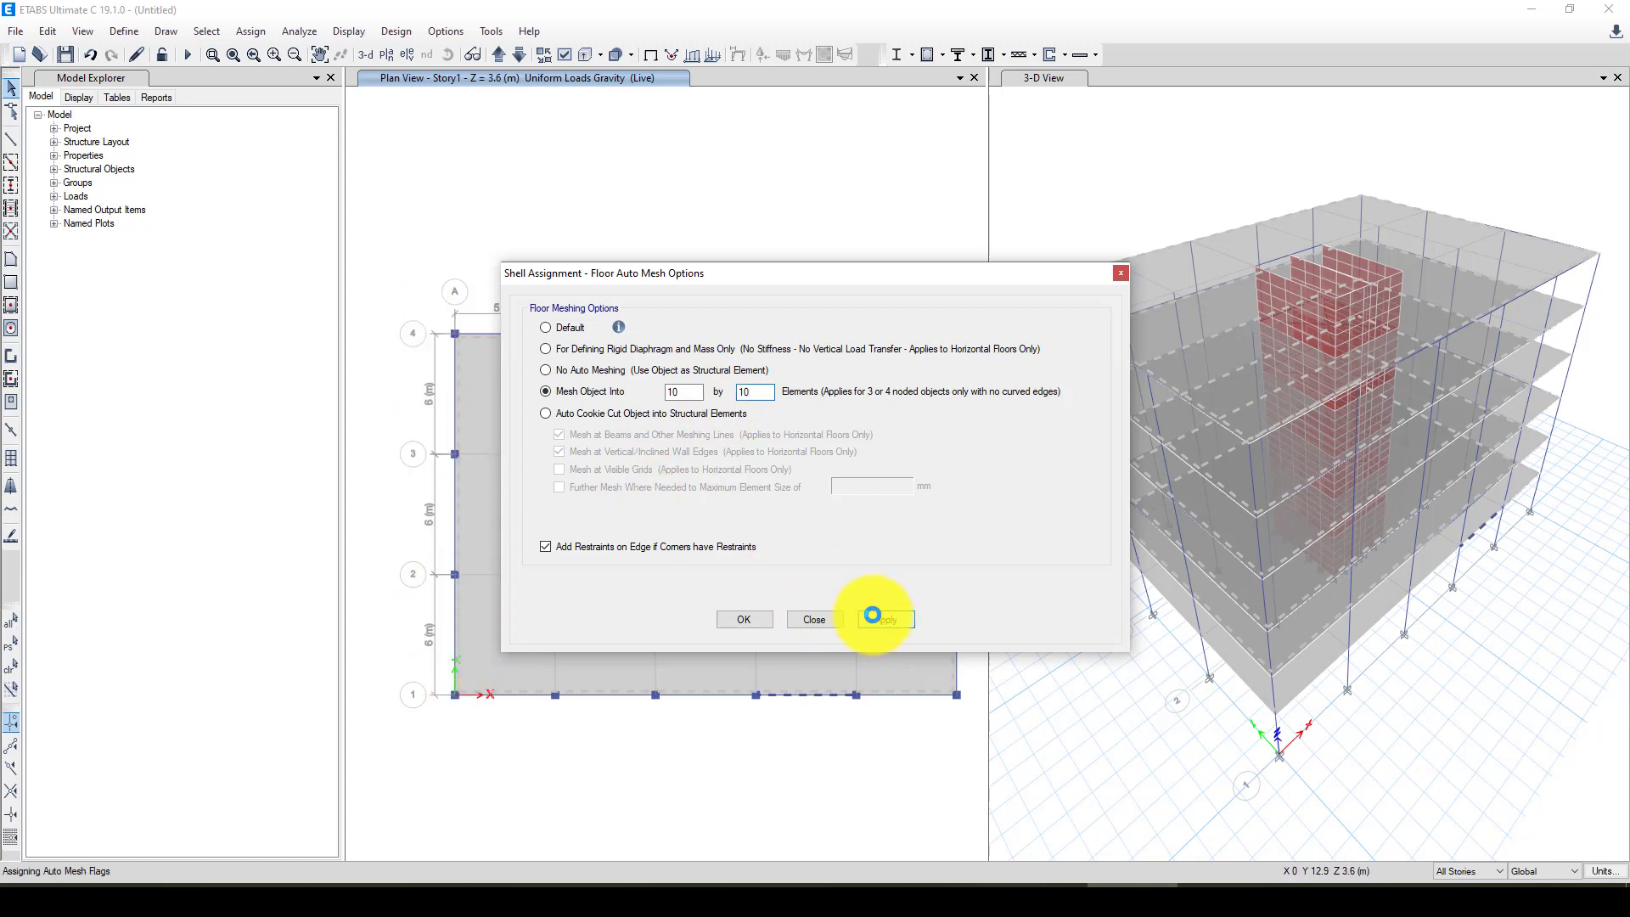
left_click(746, 619)
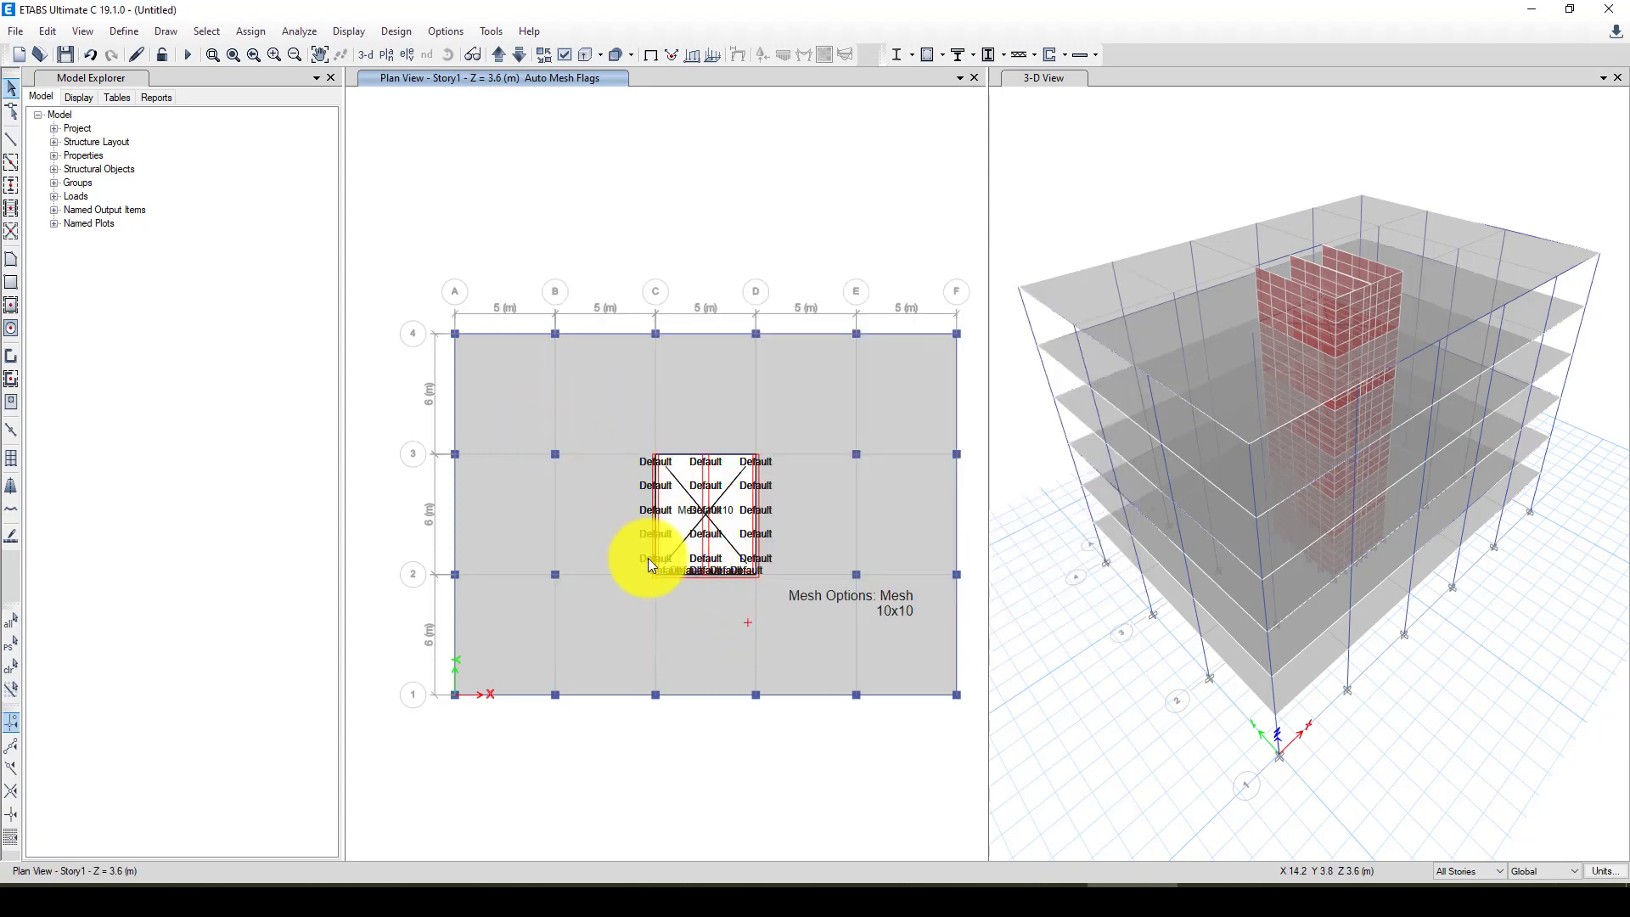
Step: Select the Story1 floor slab and review diaphragm D1's definition without changes
left_click(832, 609)
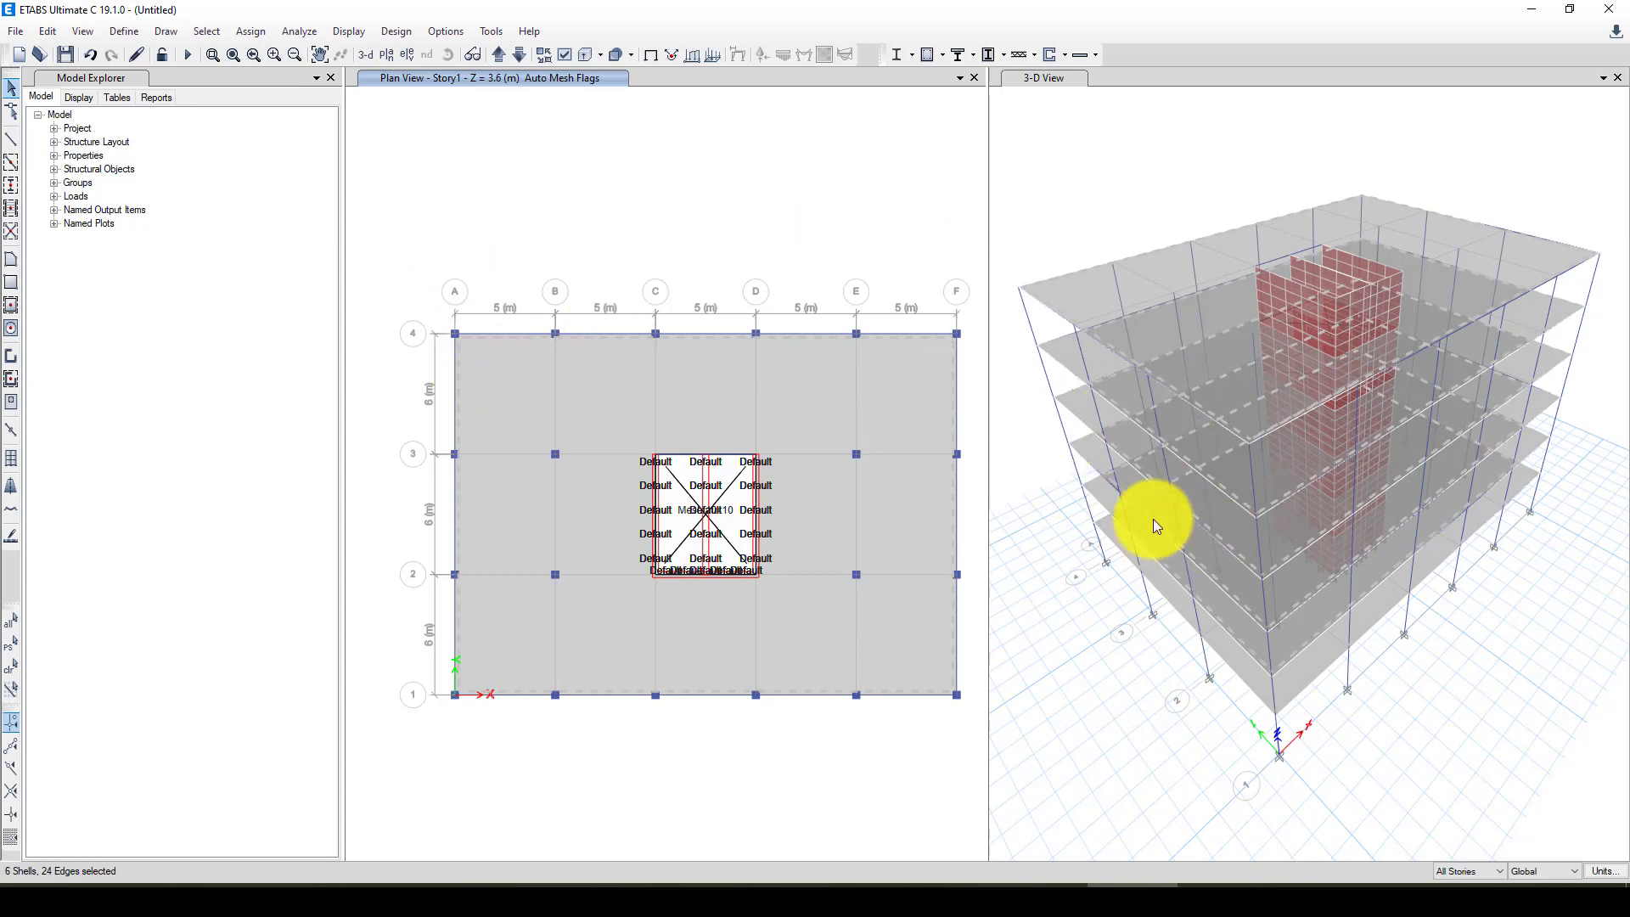
left_click(124, 31)
left_click(185, 134)
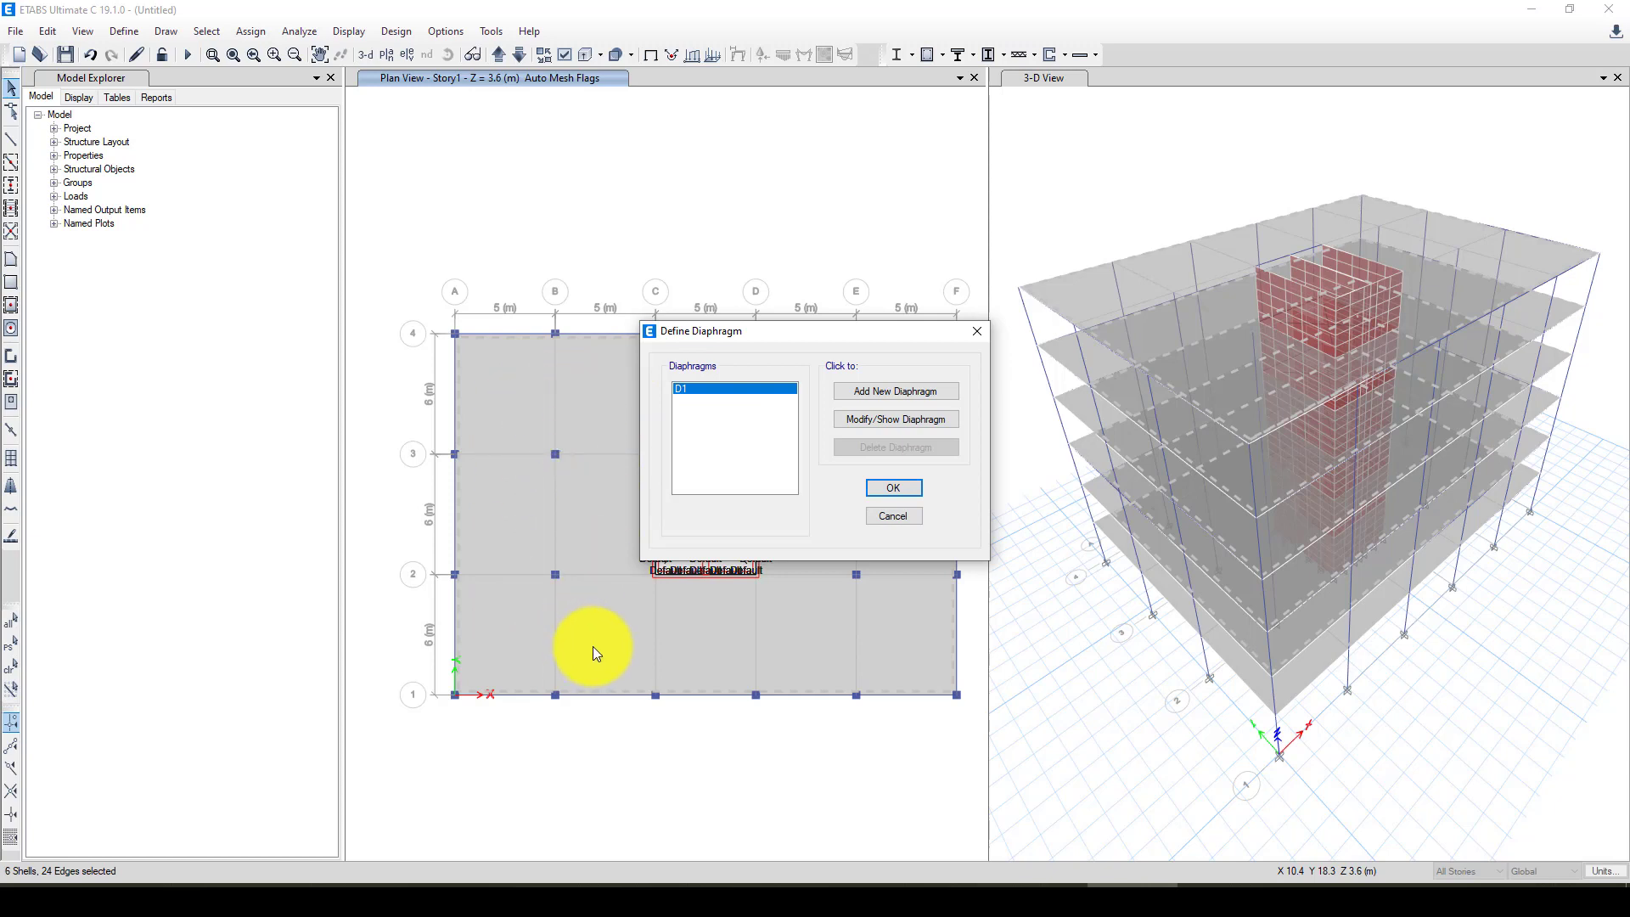
left_click(859, 418)
left_click(746, 507)
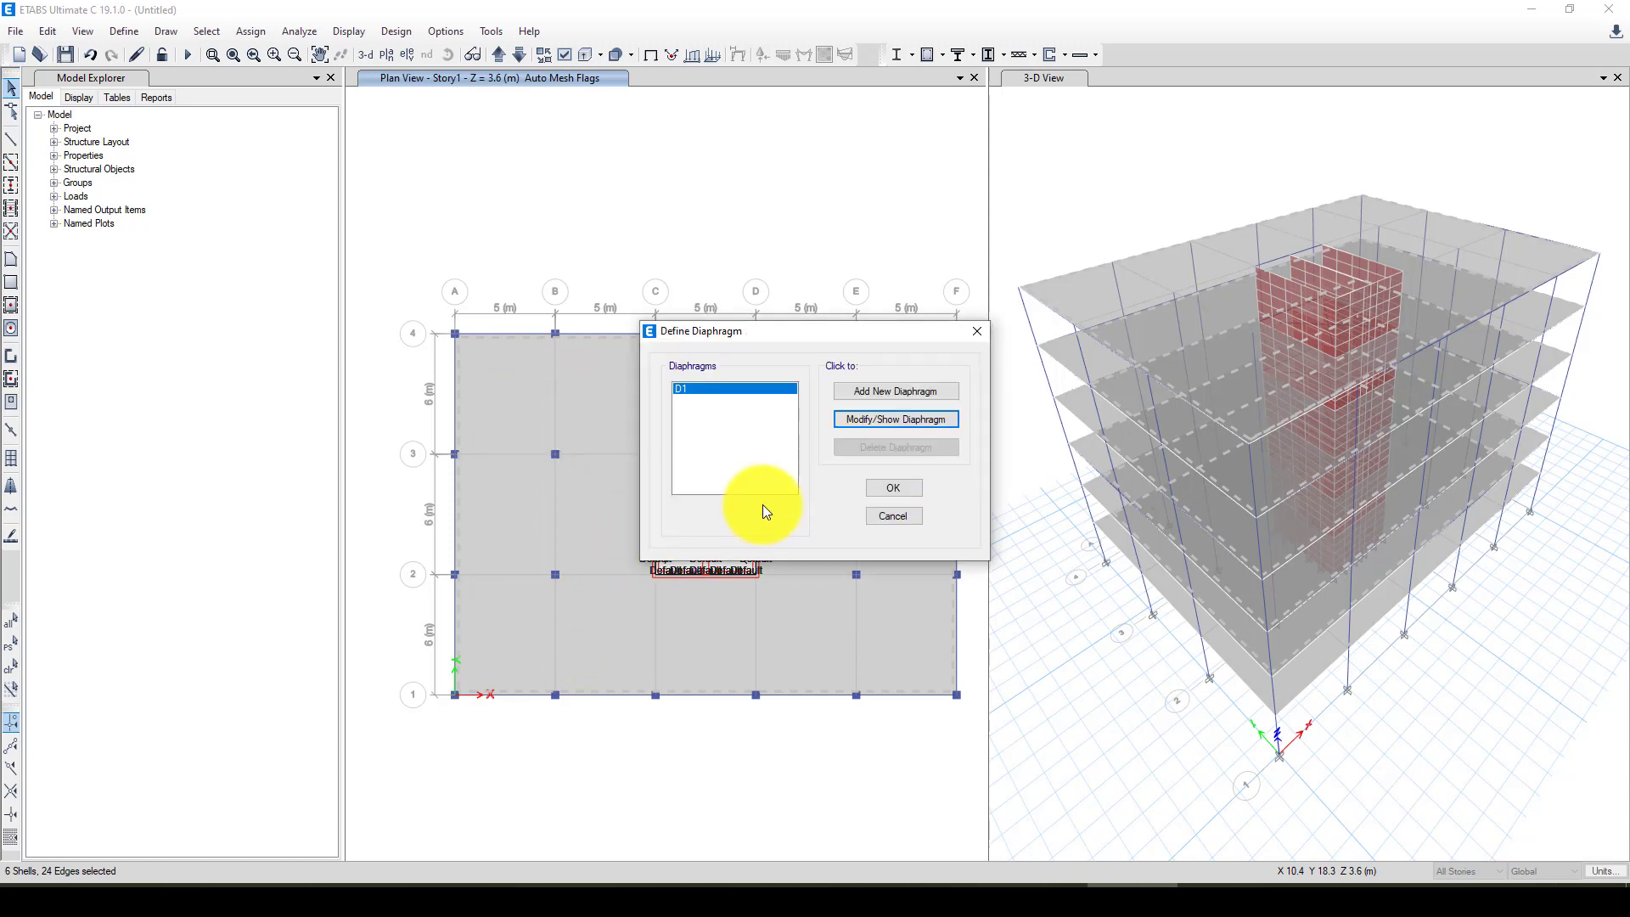
left_click(874, 487)
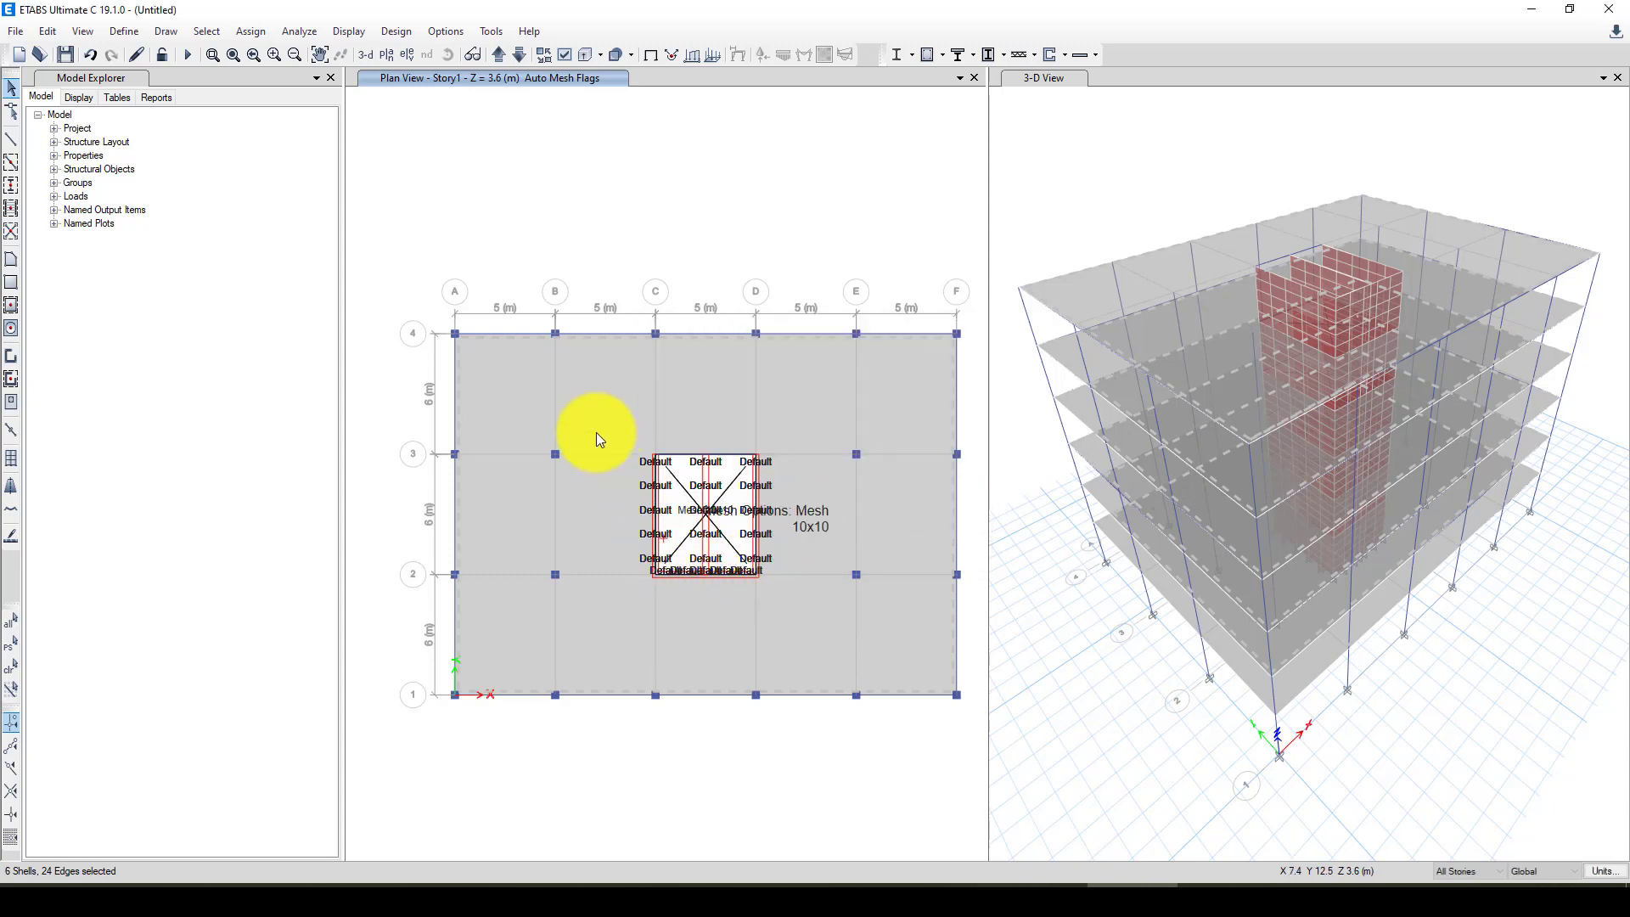
Step: Assign diaphragm D1 to the selected Story1 floor slab through the shell diaphragm assignment
left_click(251, 31)
mouse_move(350, 100)
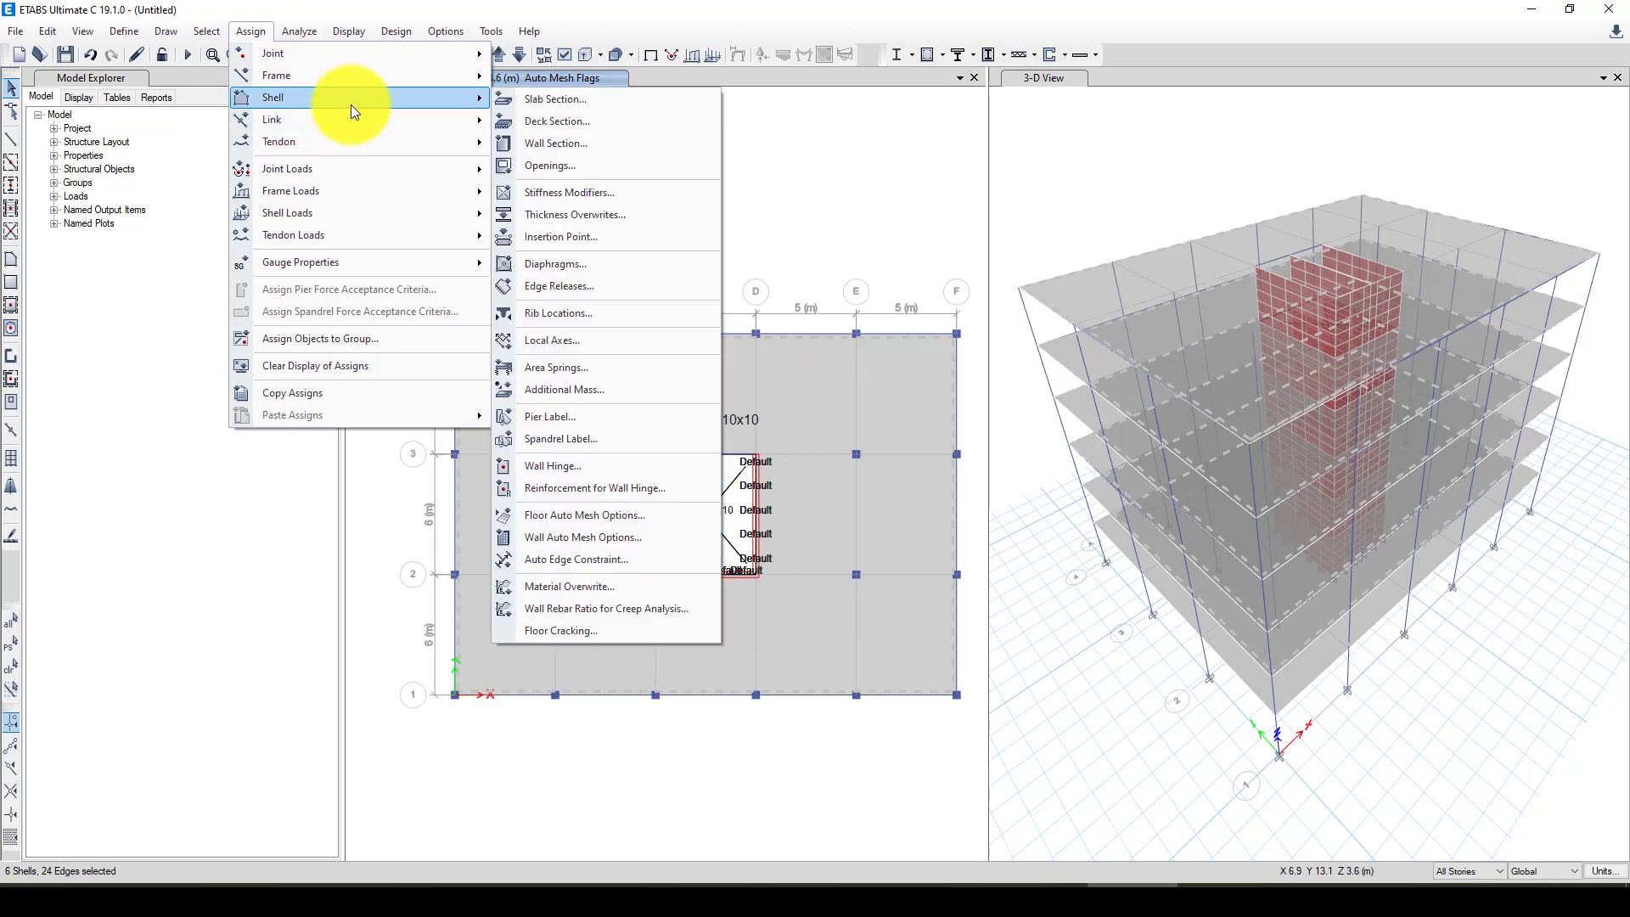
left_click(560, 264)
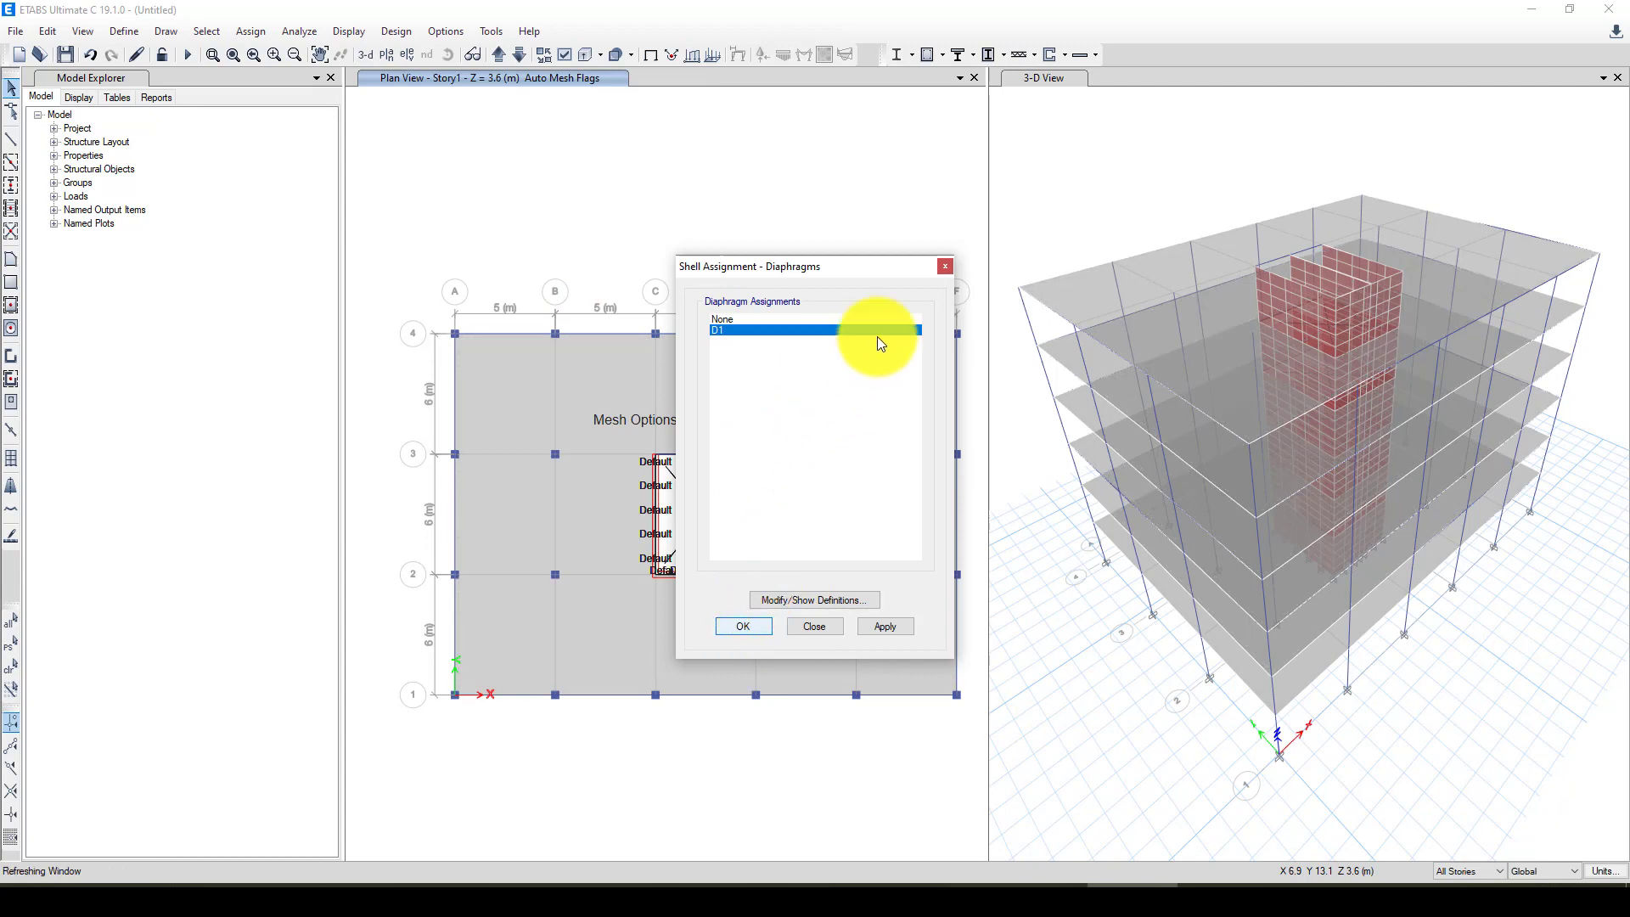
left_click(944, 269)
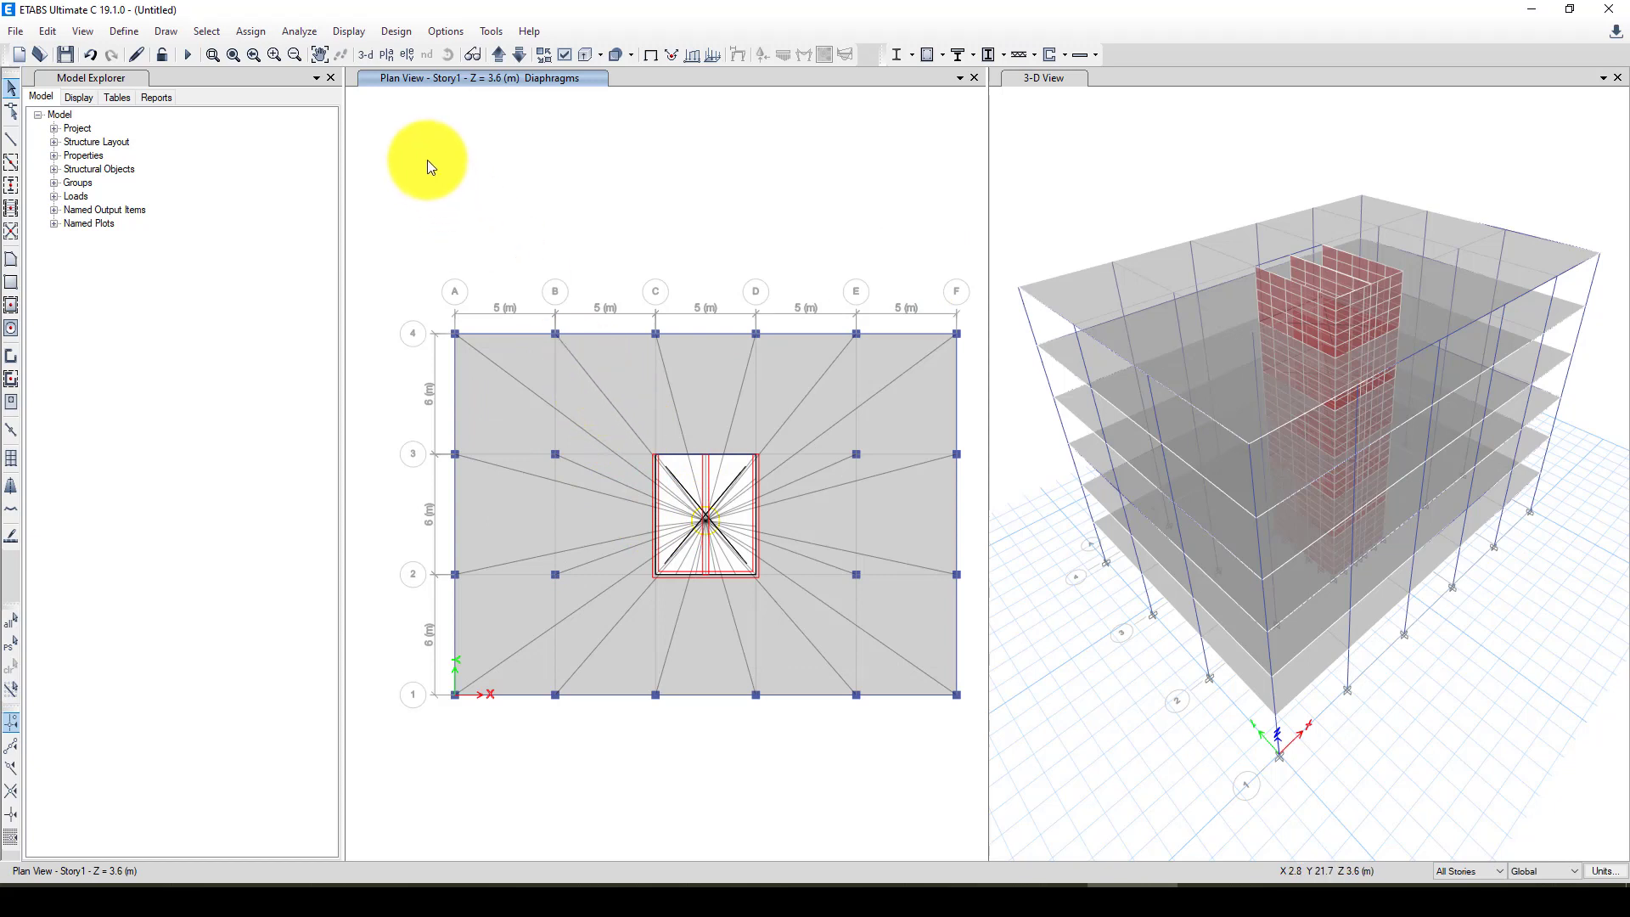
Step: Select every frame with section B60x30, C30x30, C35x35 or C40x40 by frame property
left_click(209, 31)
mouse_move(363, 53)
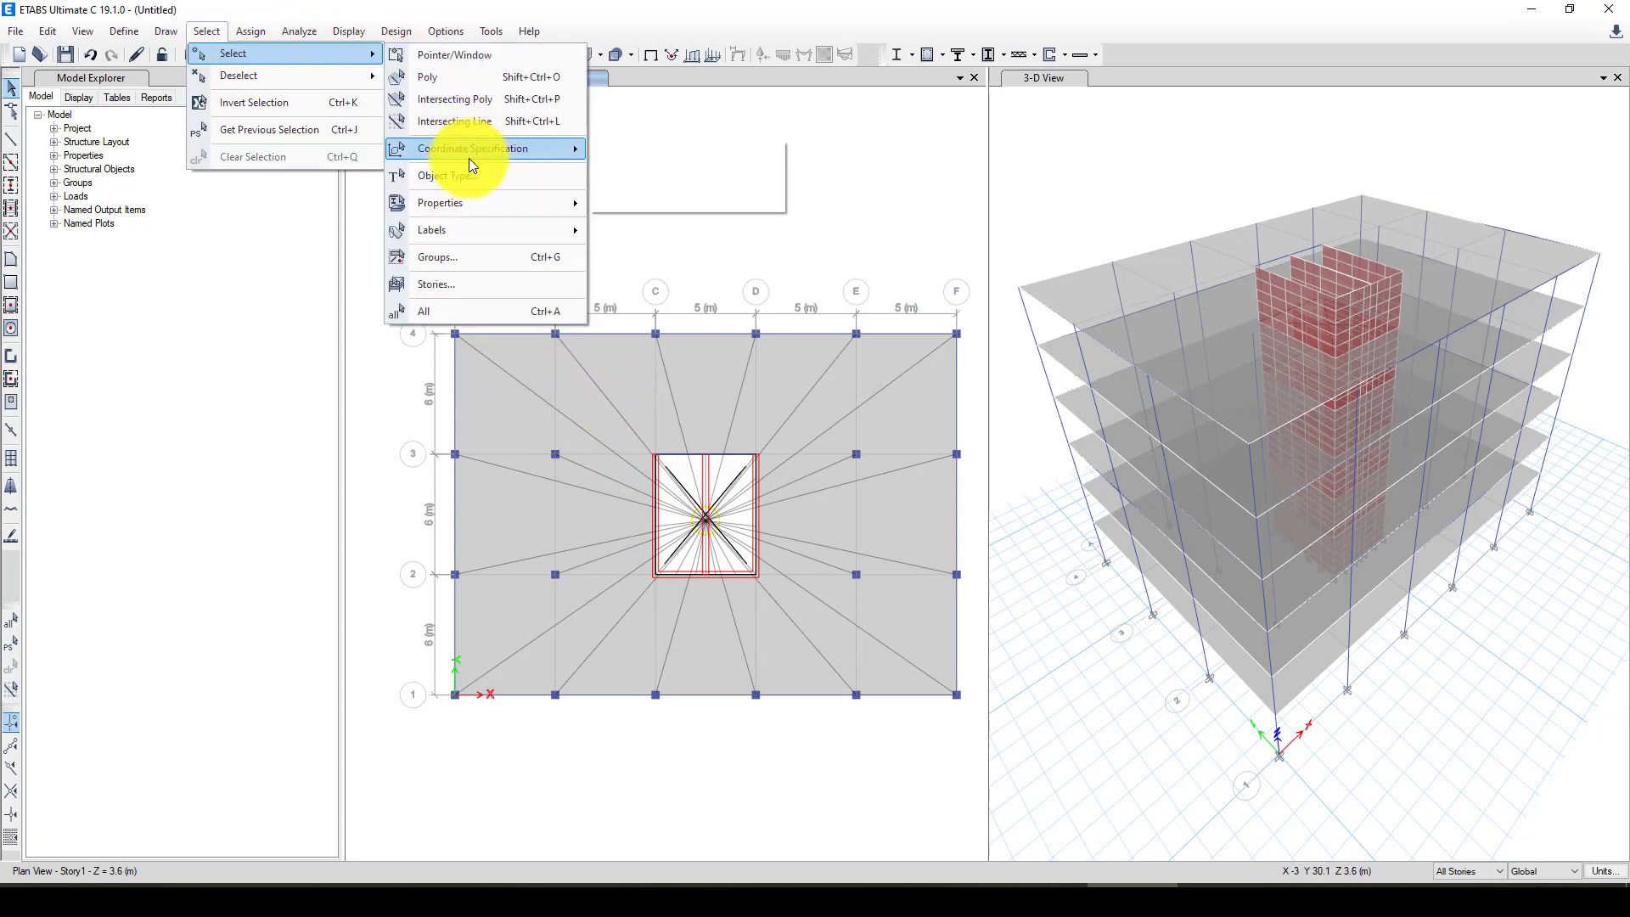
mouse_move(470, 201)
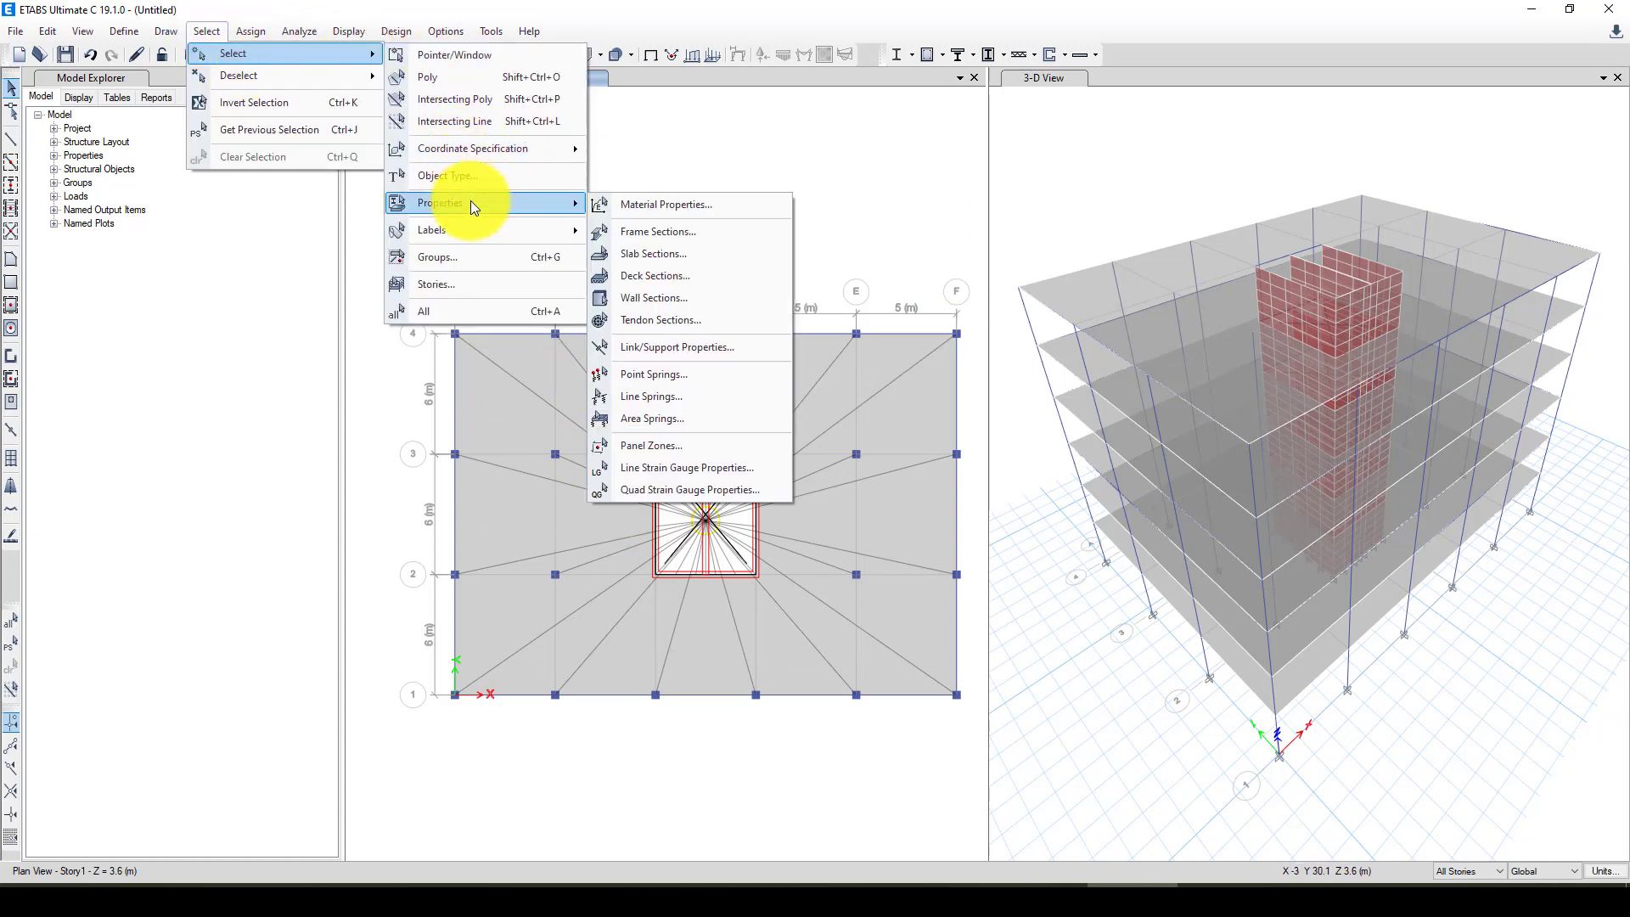
left_click(655, 231)
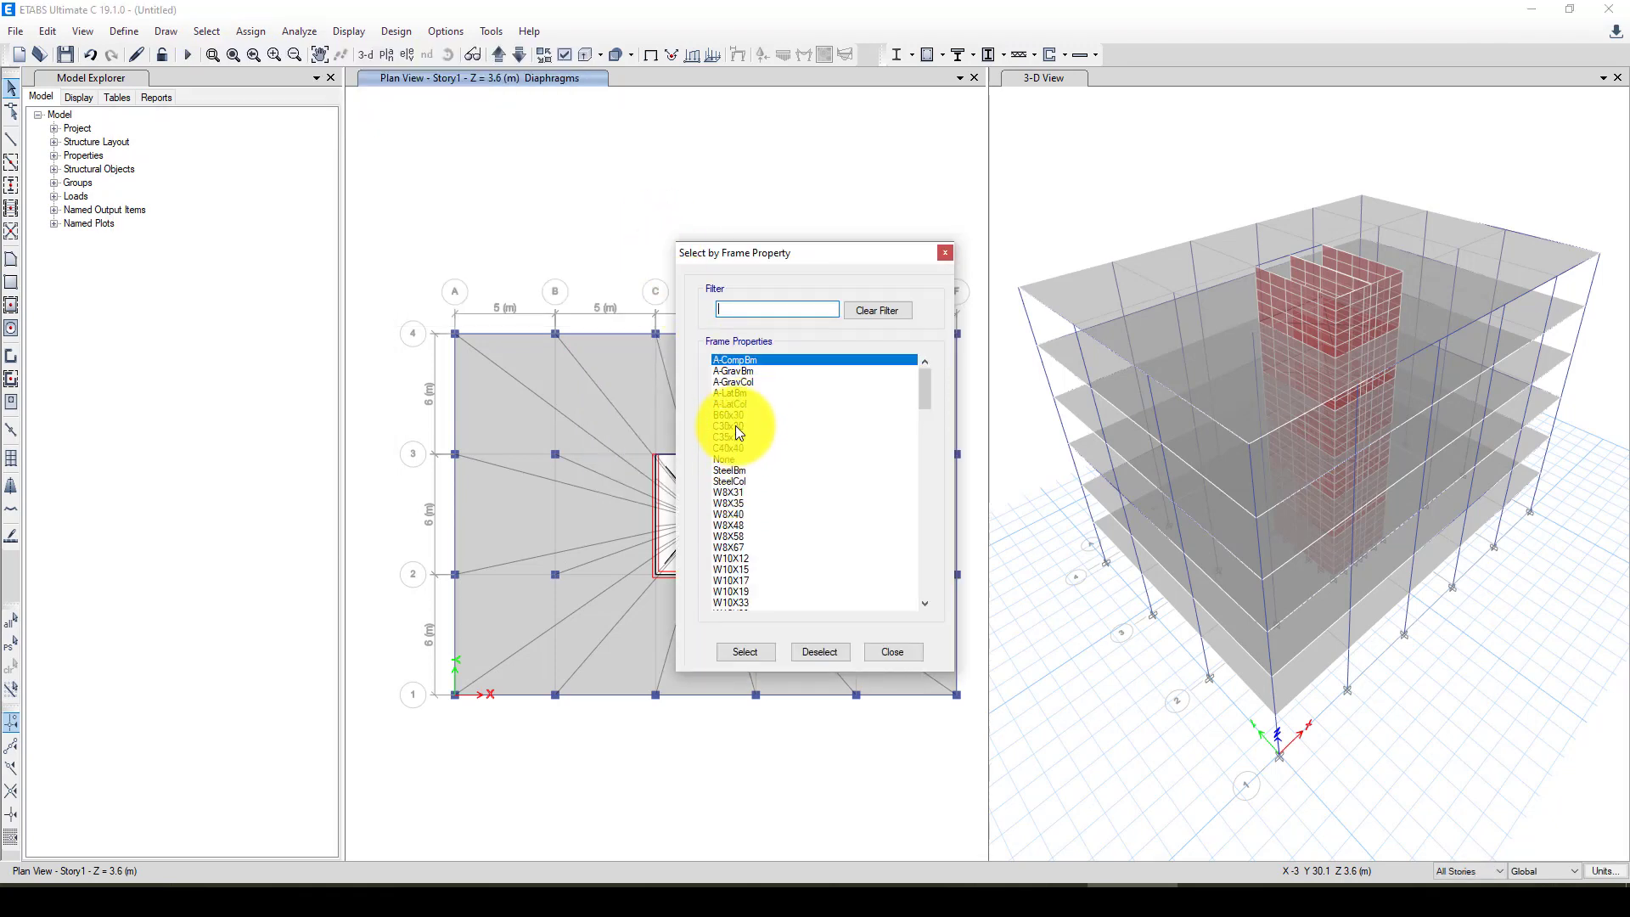
left_click_drag(735, 415, 730, 447)
left_click(752, 655)
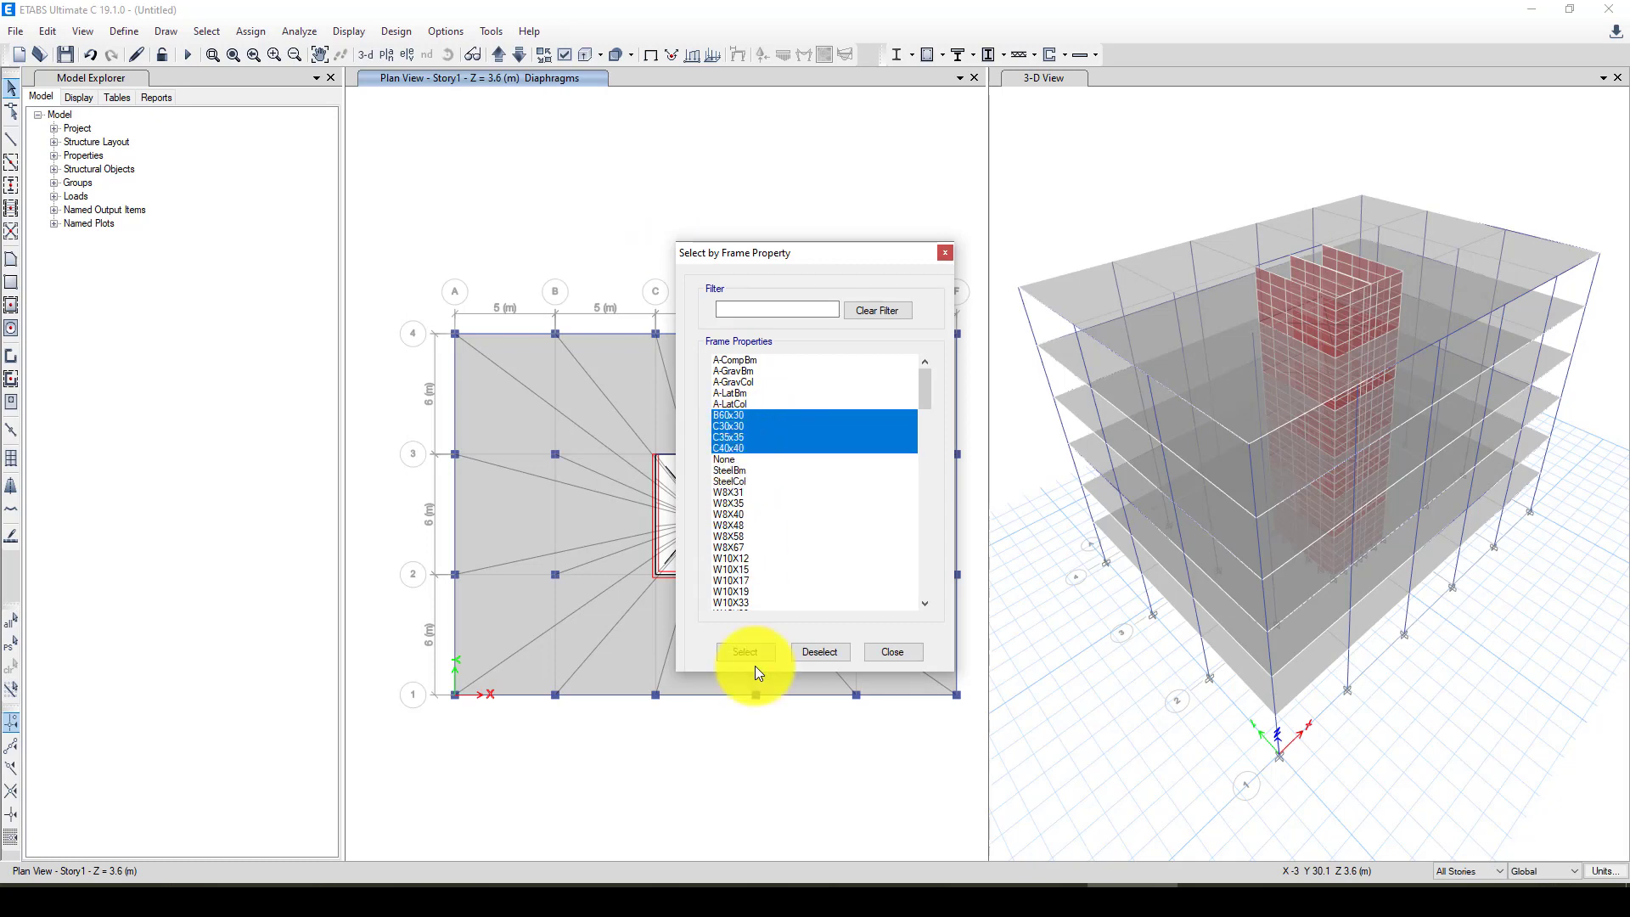
Step: Give the selected frames a frame auto mesh with a minimum of 5 segments
left_click(944, 253)
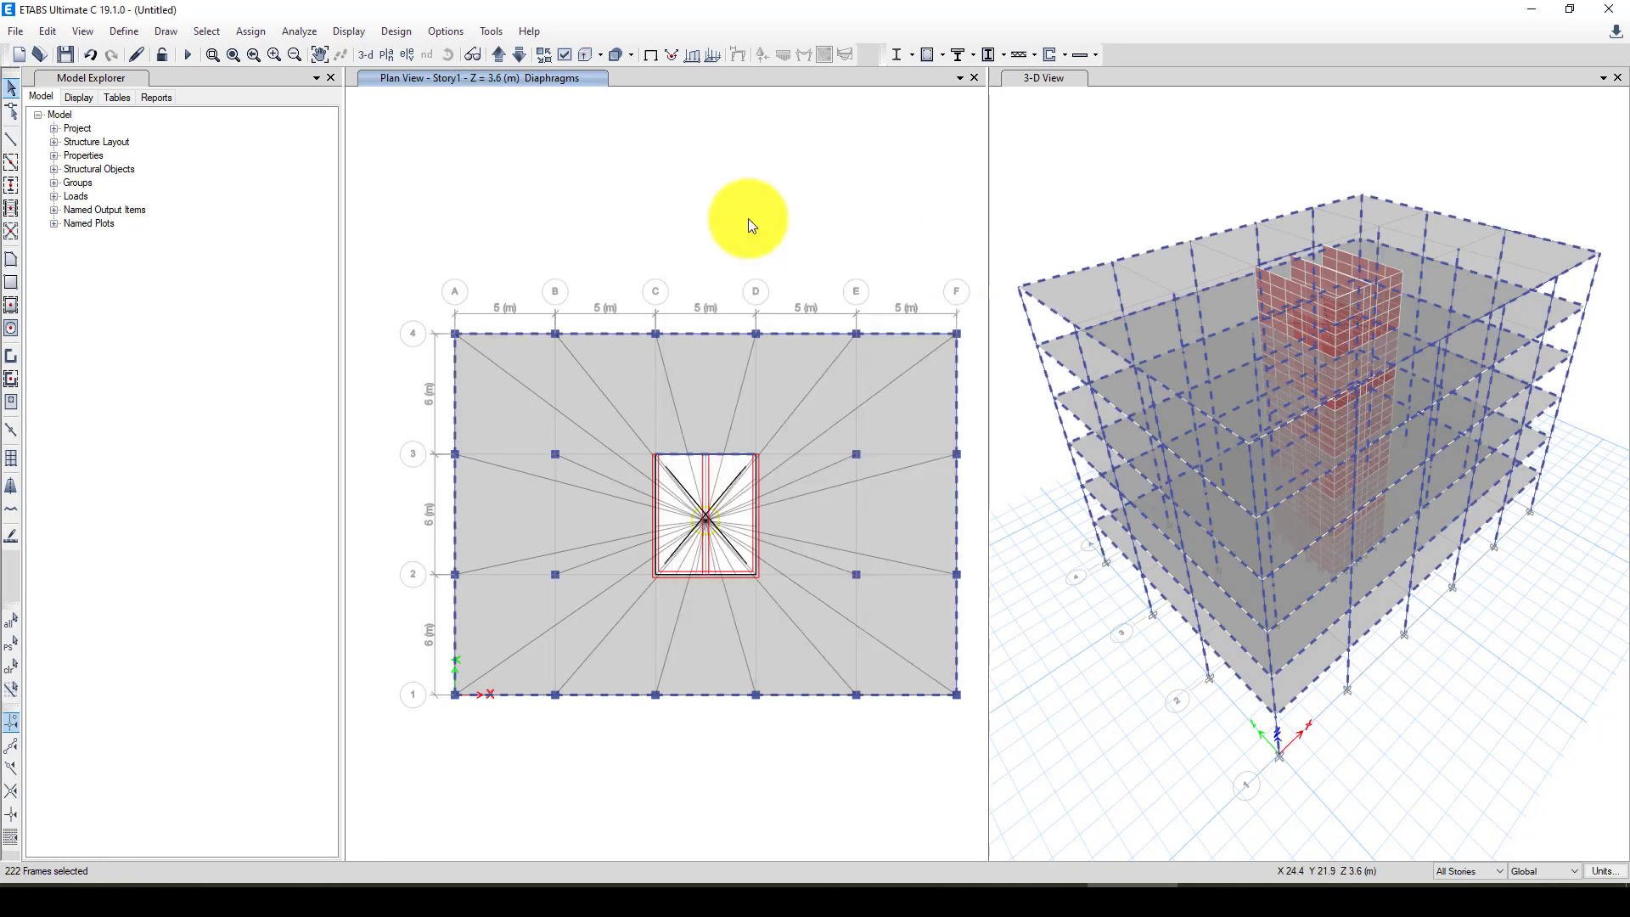
left_click(243, 29)
mouse_move(365, 75)
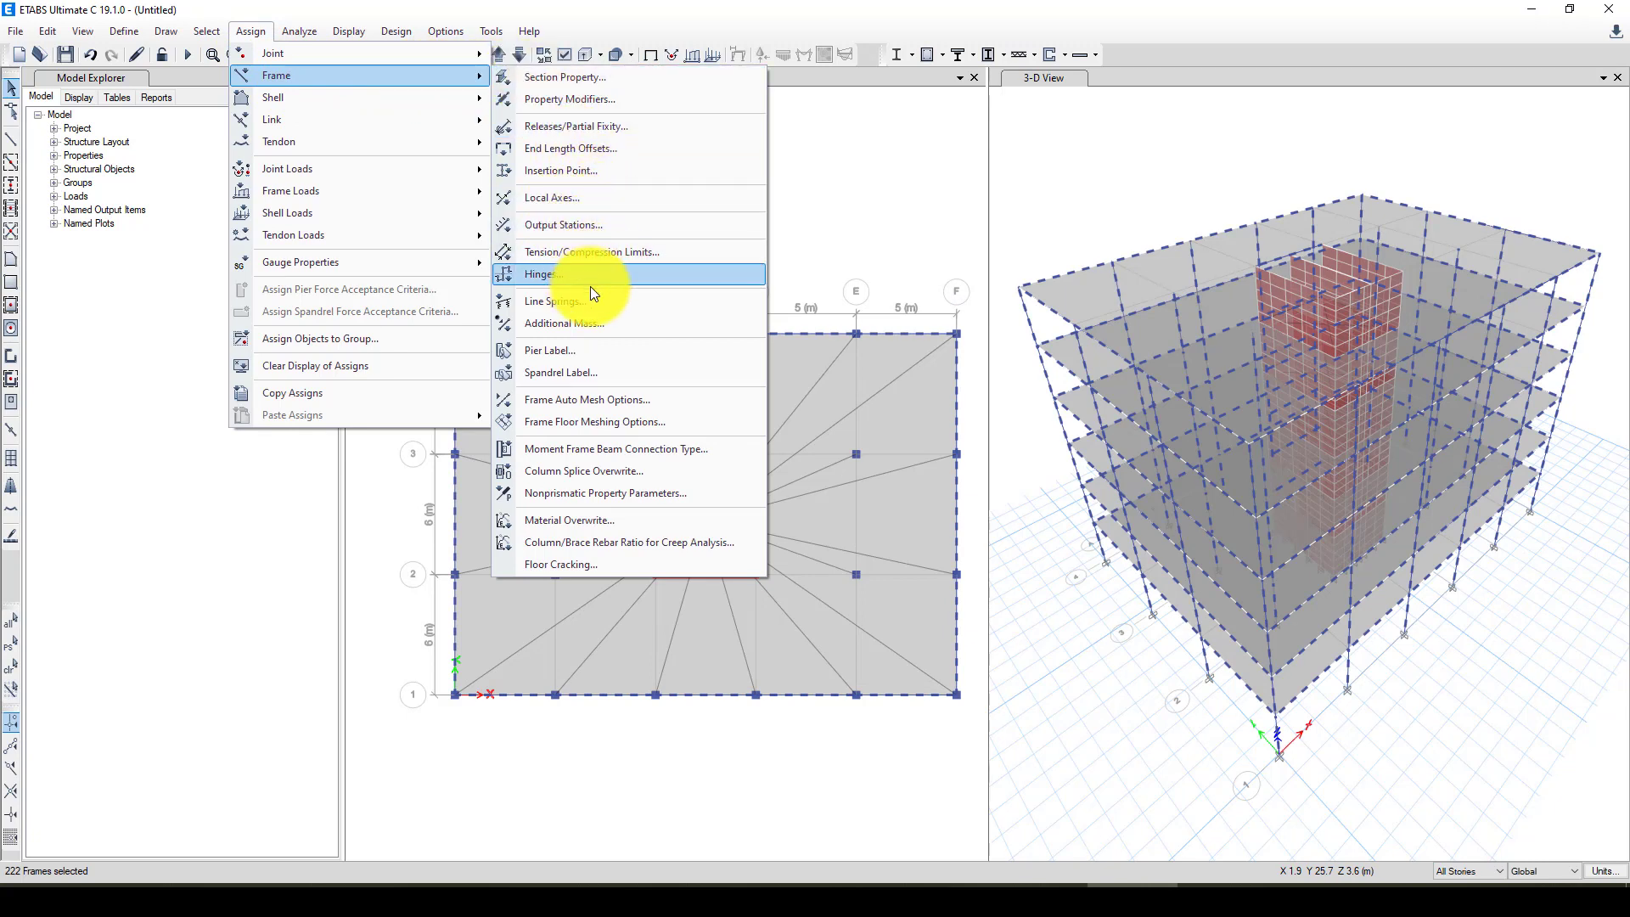
left_click(656, 401)
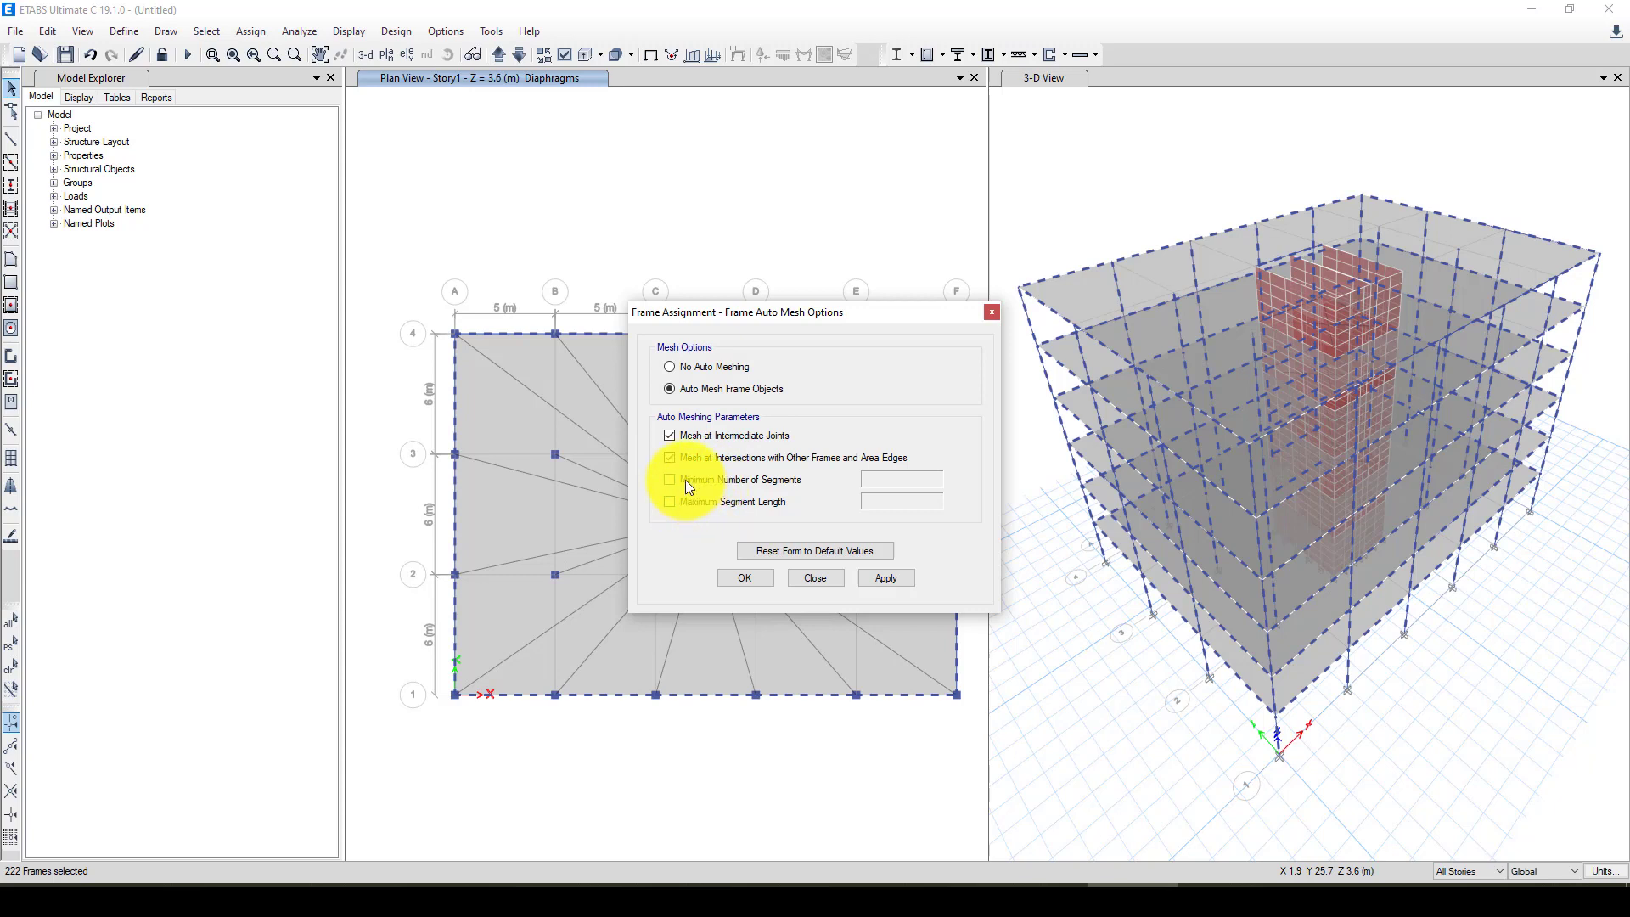
left_click(685, 481)
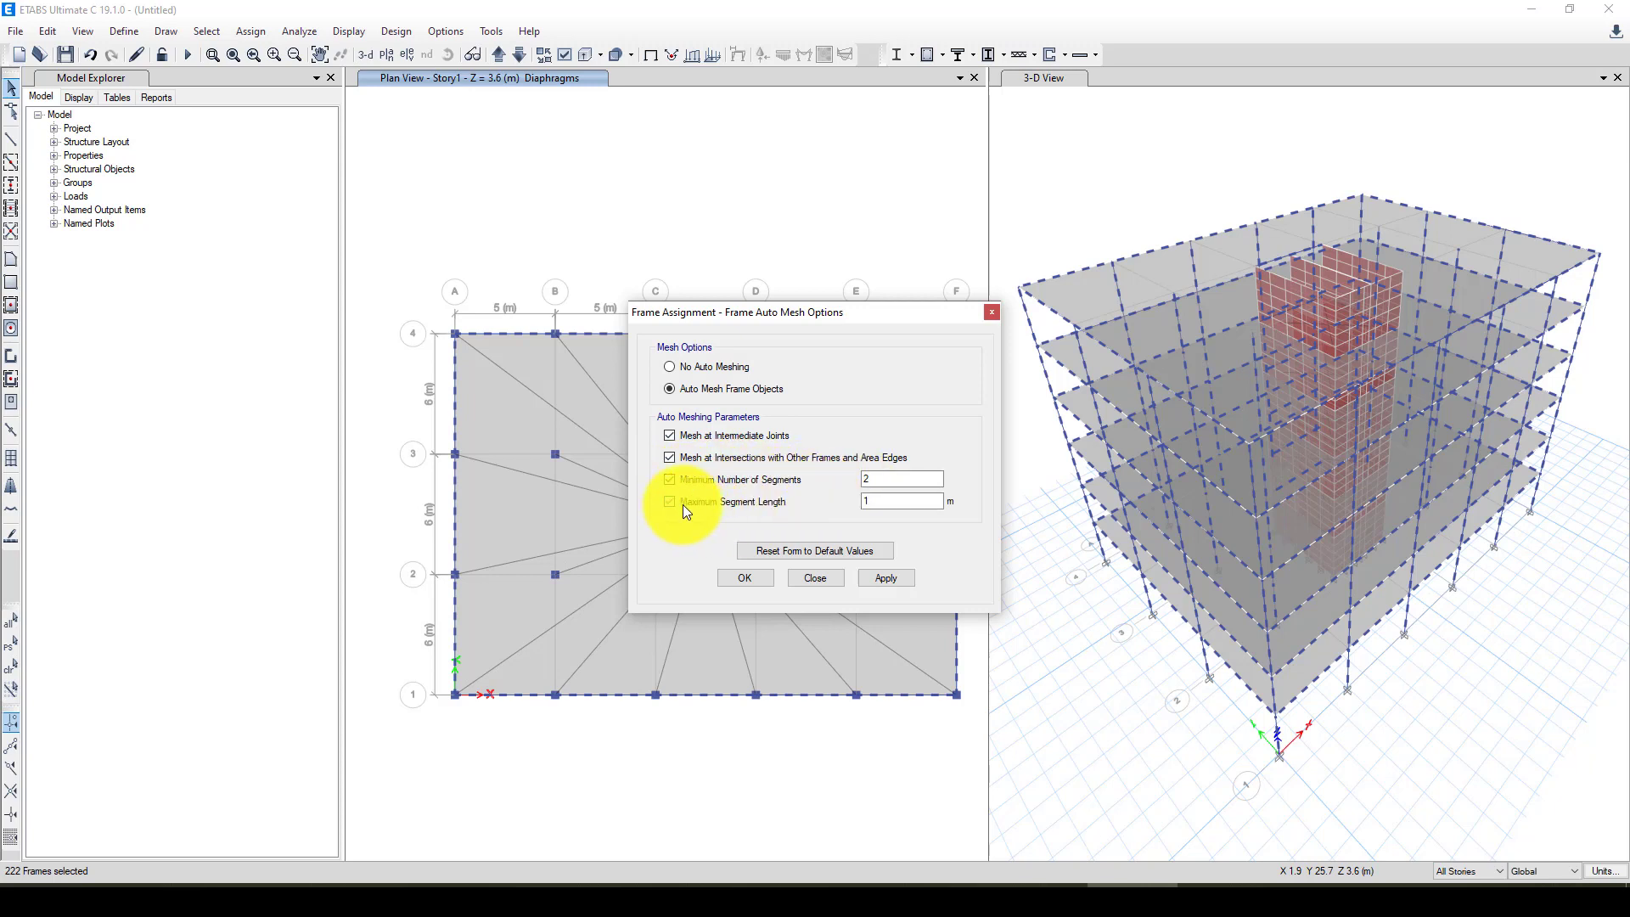
double_click(859, 479)
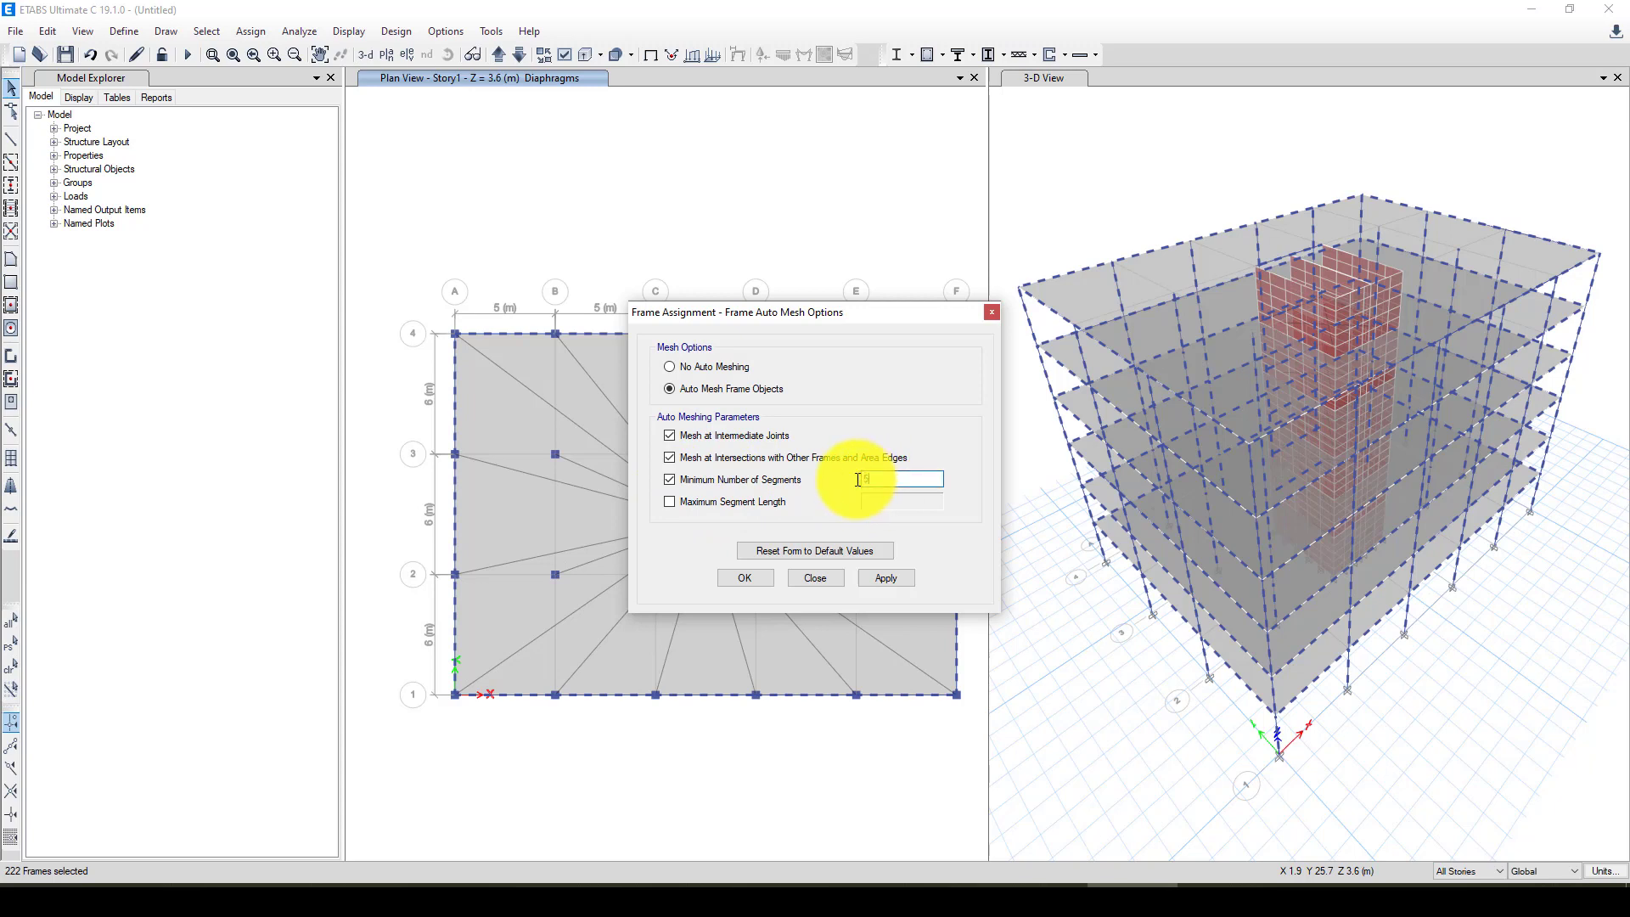
left_click(879, 577)
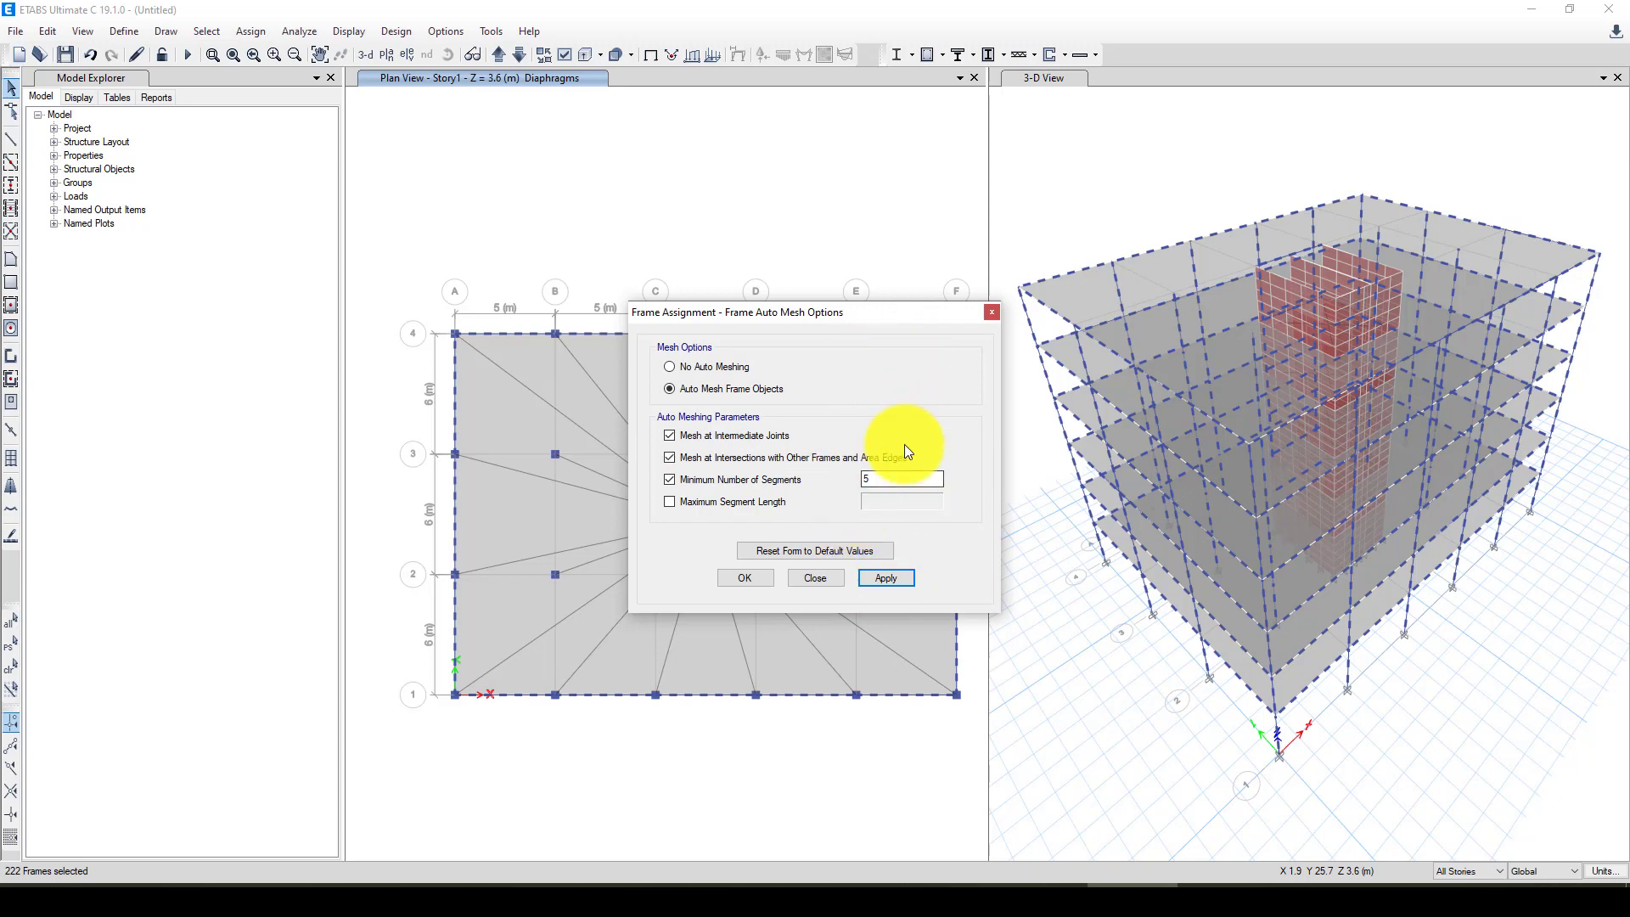
left_click(902, 577)
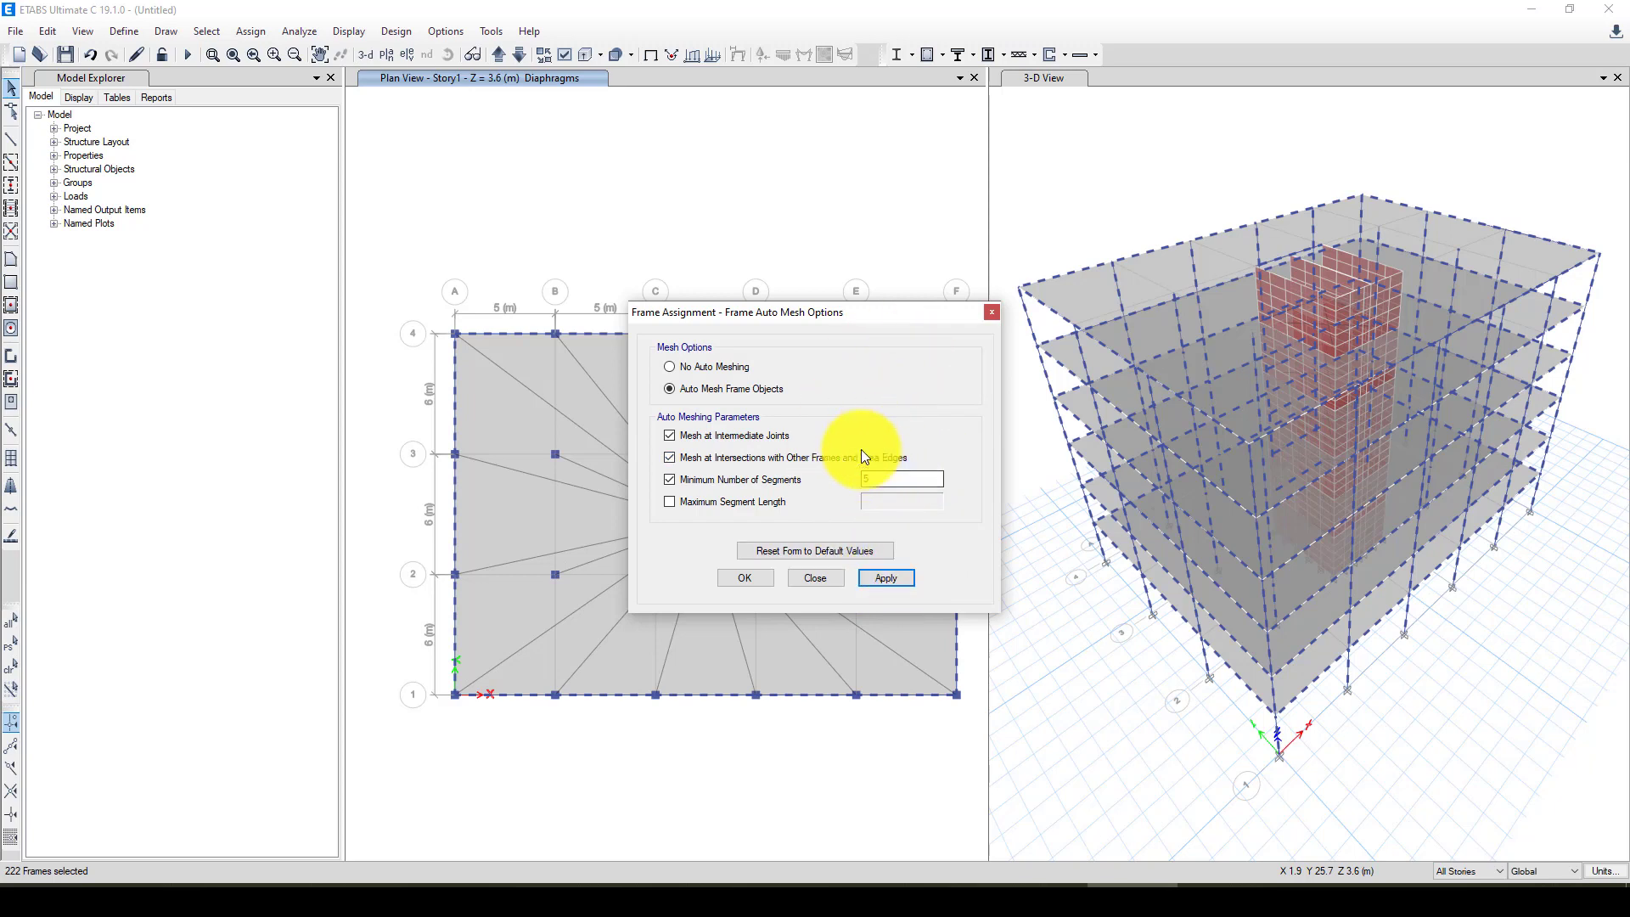
left_click(886, 575)
left_click(743, 577)
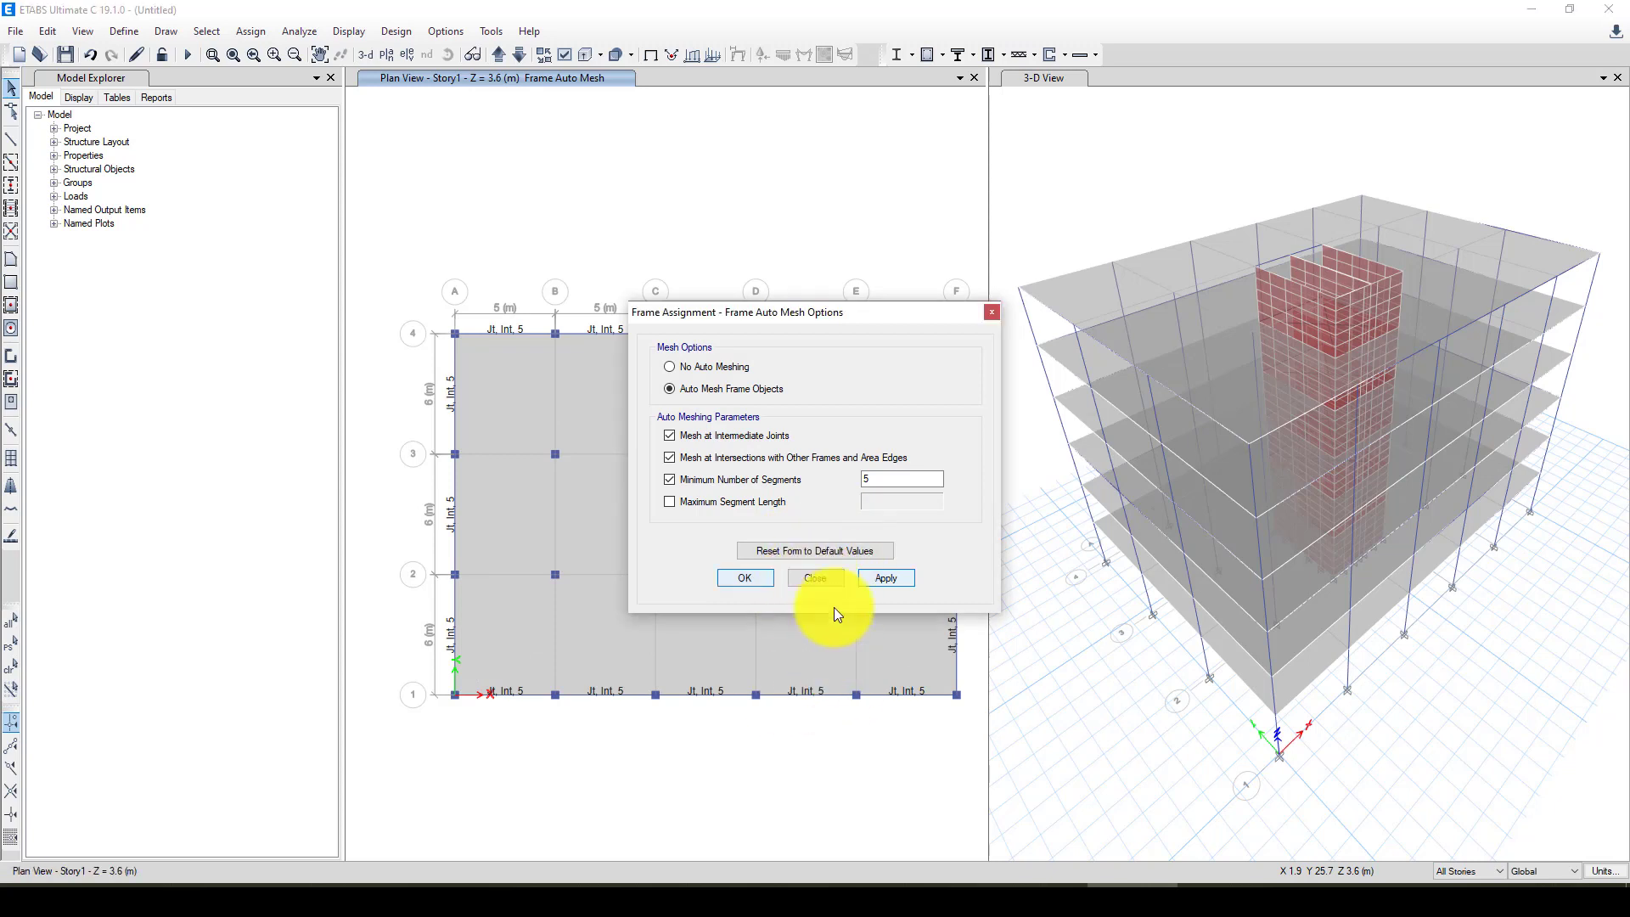
left_click(751, 577)
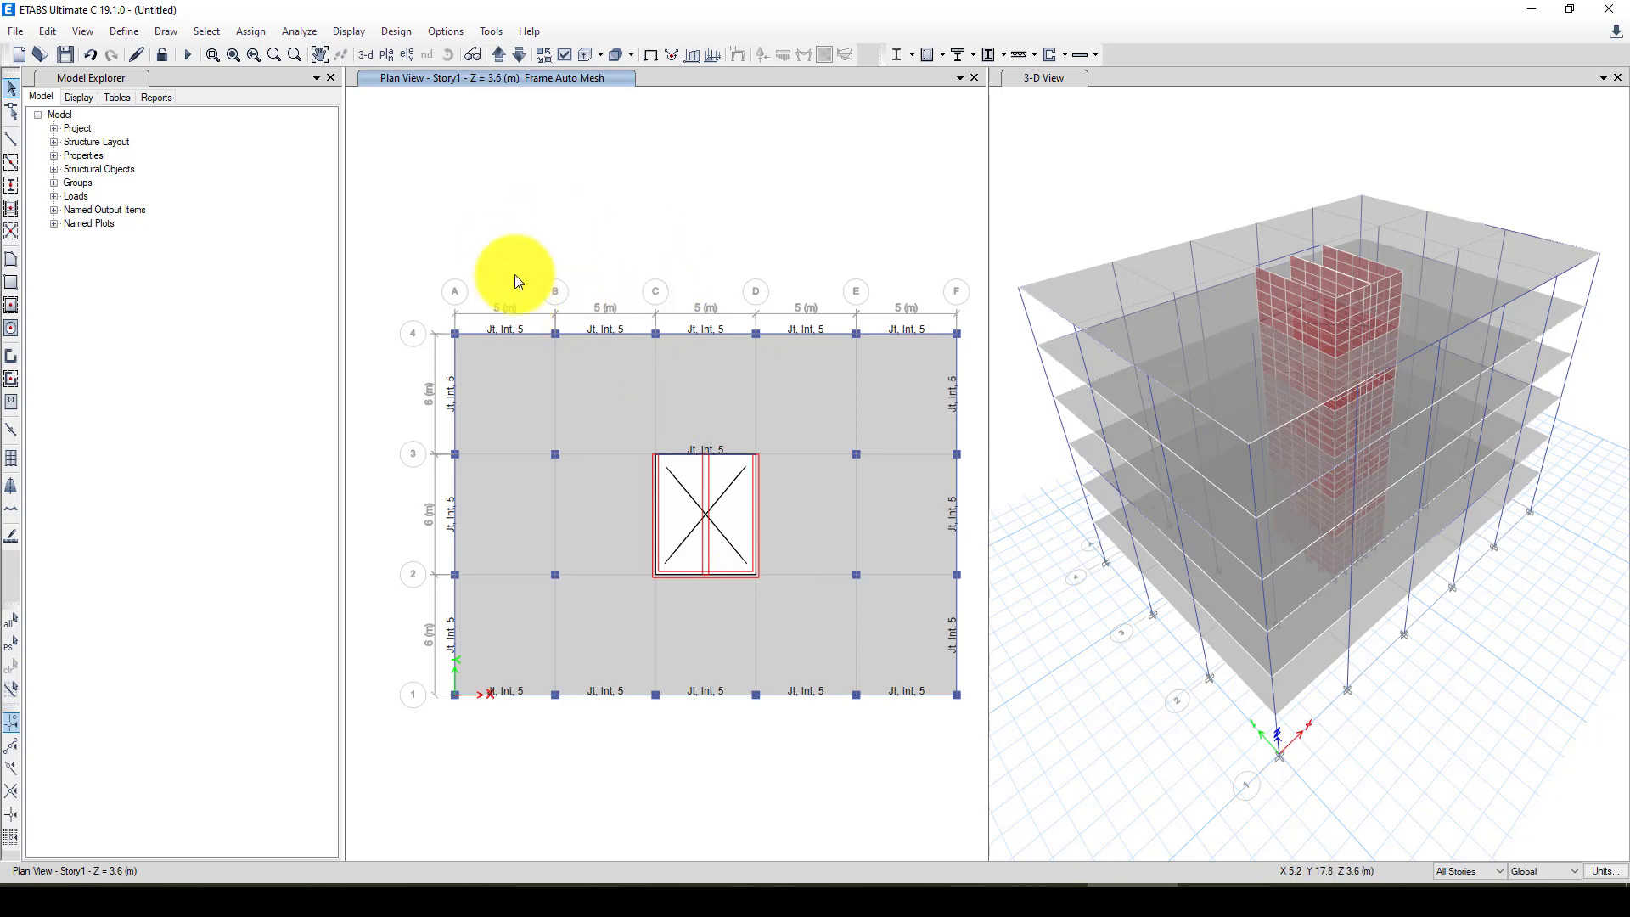
Step: Switch the Modal load case to the Ritz vectors subtype
left_click(123, 30)
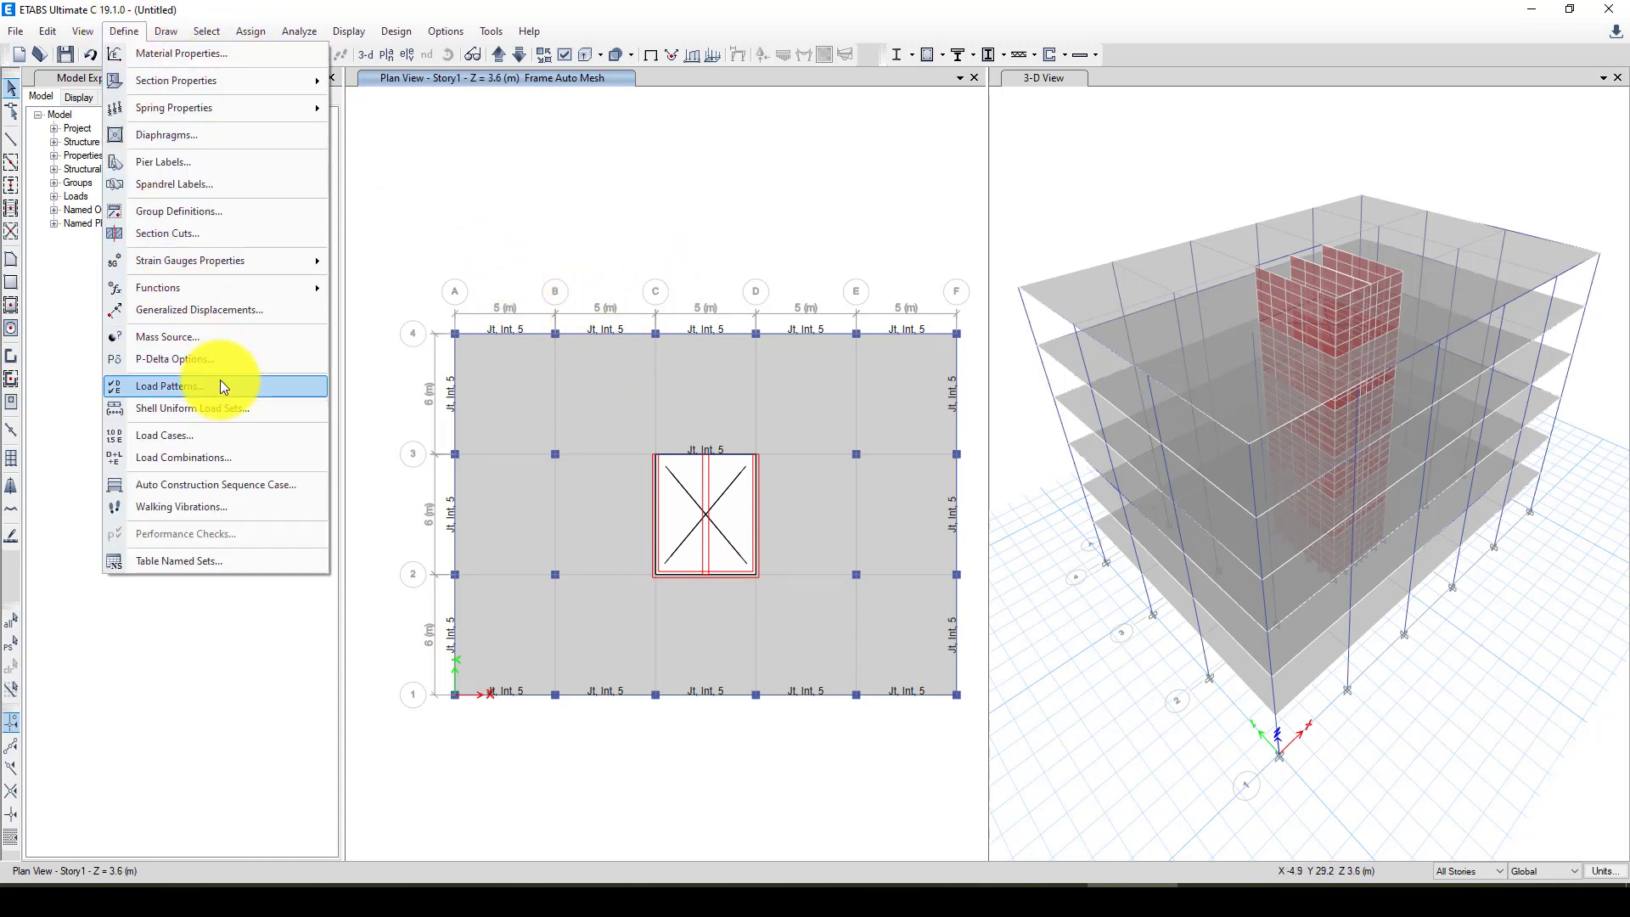
left_click(200, 435)
left_click_drag(786, 305, 643, 279)
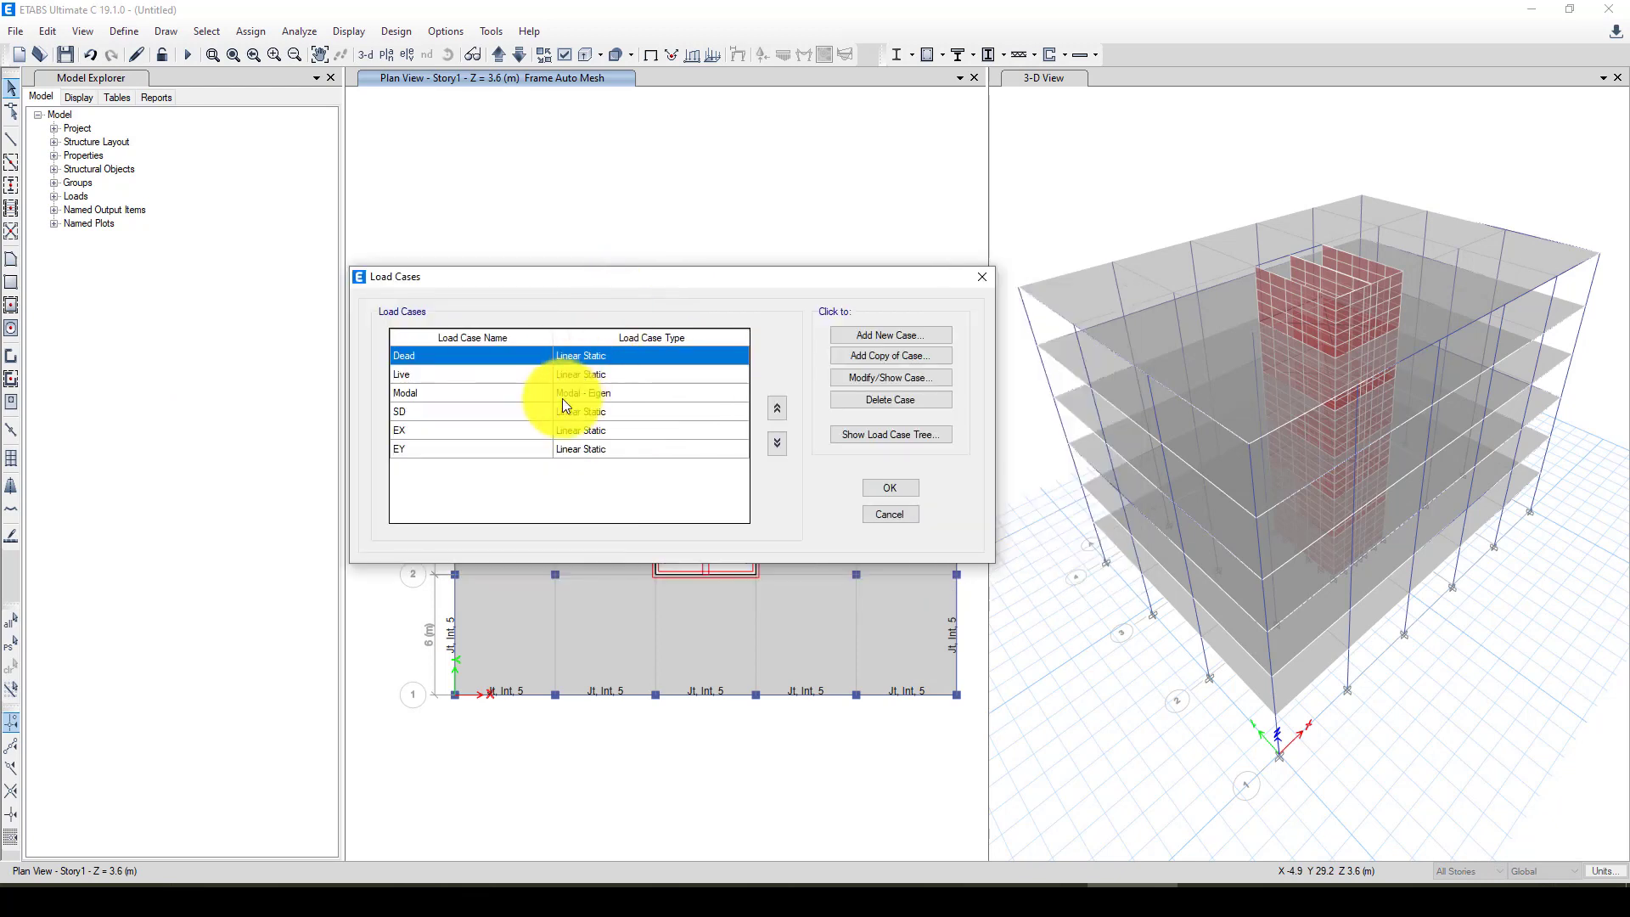
left_click(543, 393)
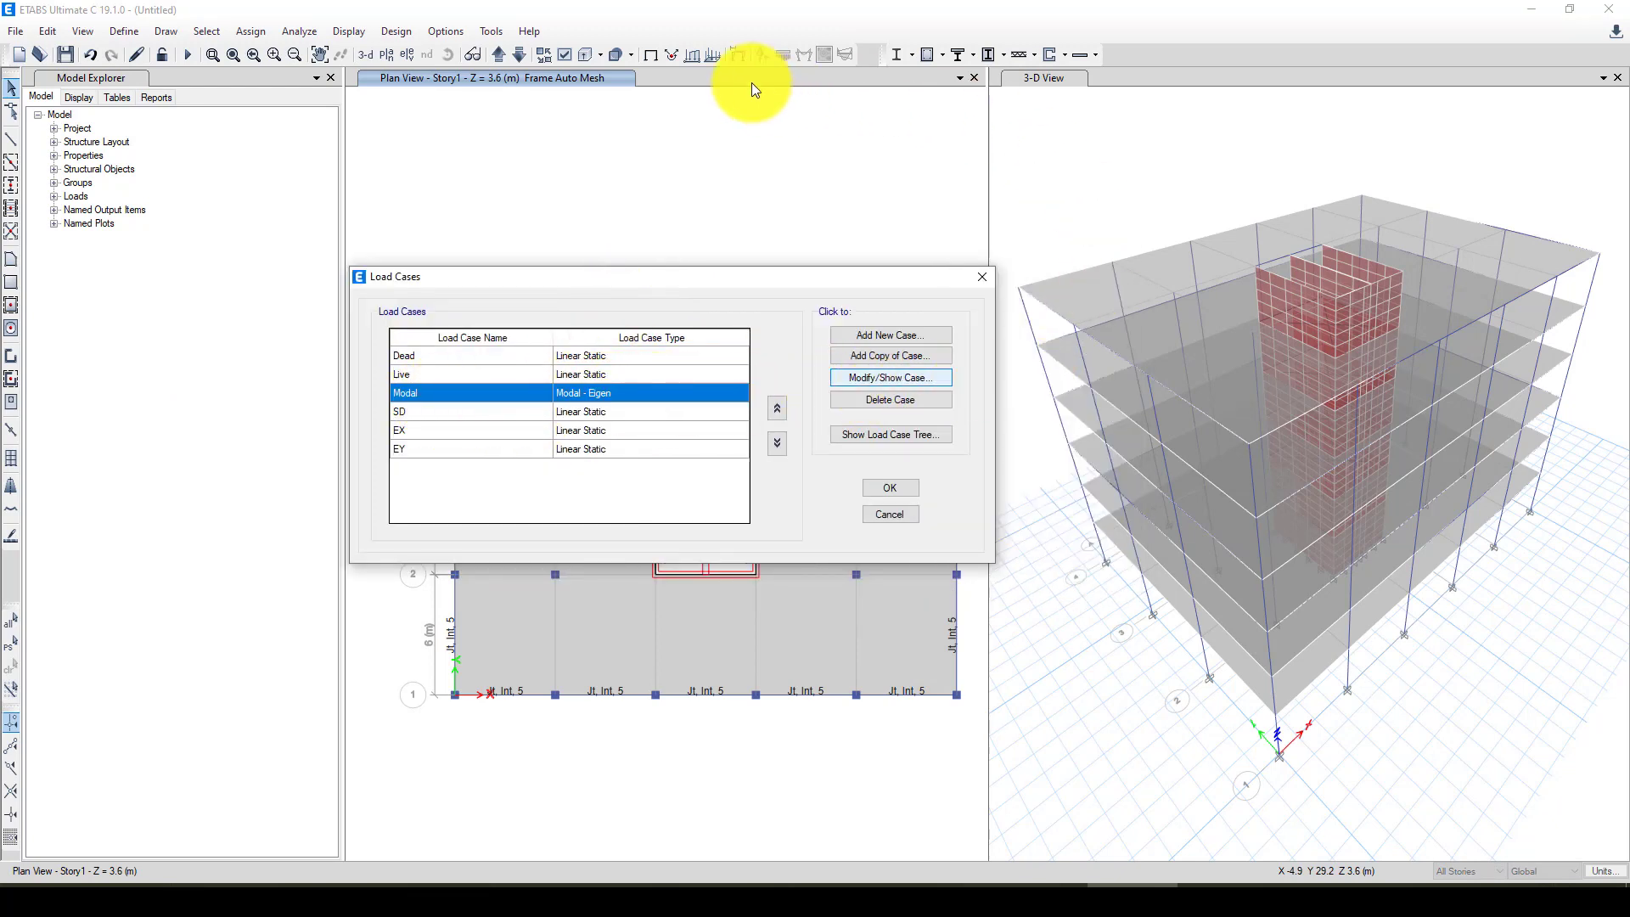
left_click(883, 377)
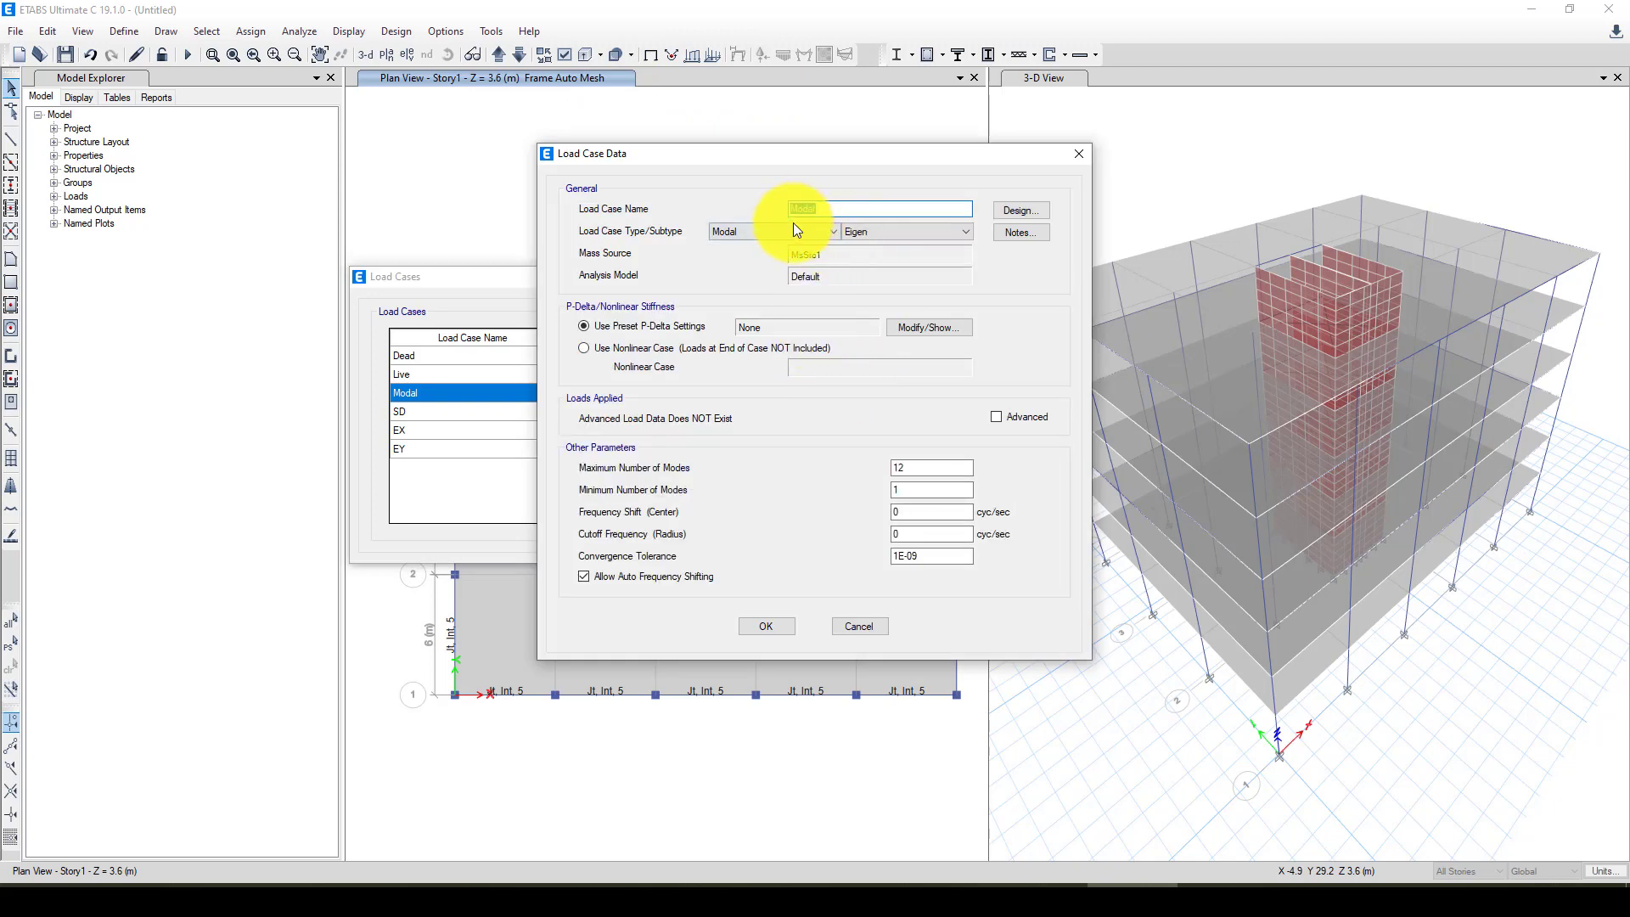
left_click(868, 236)
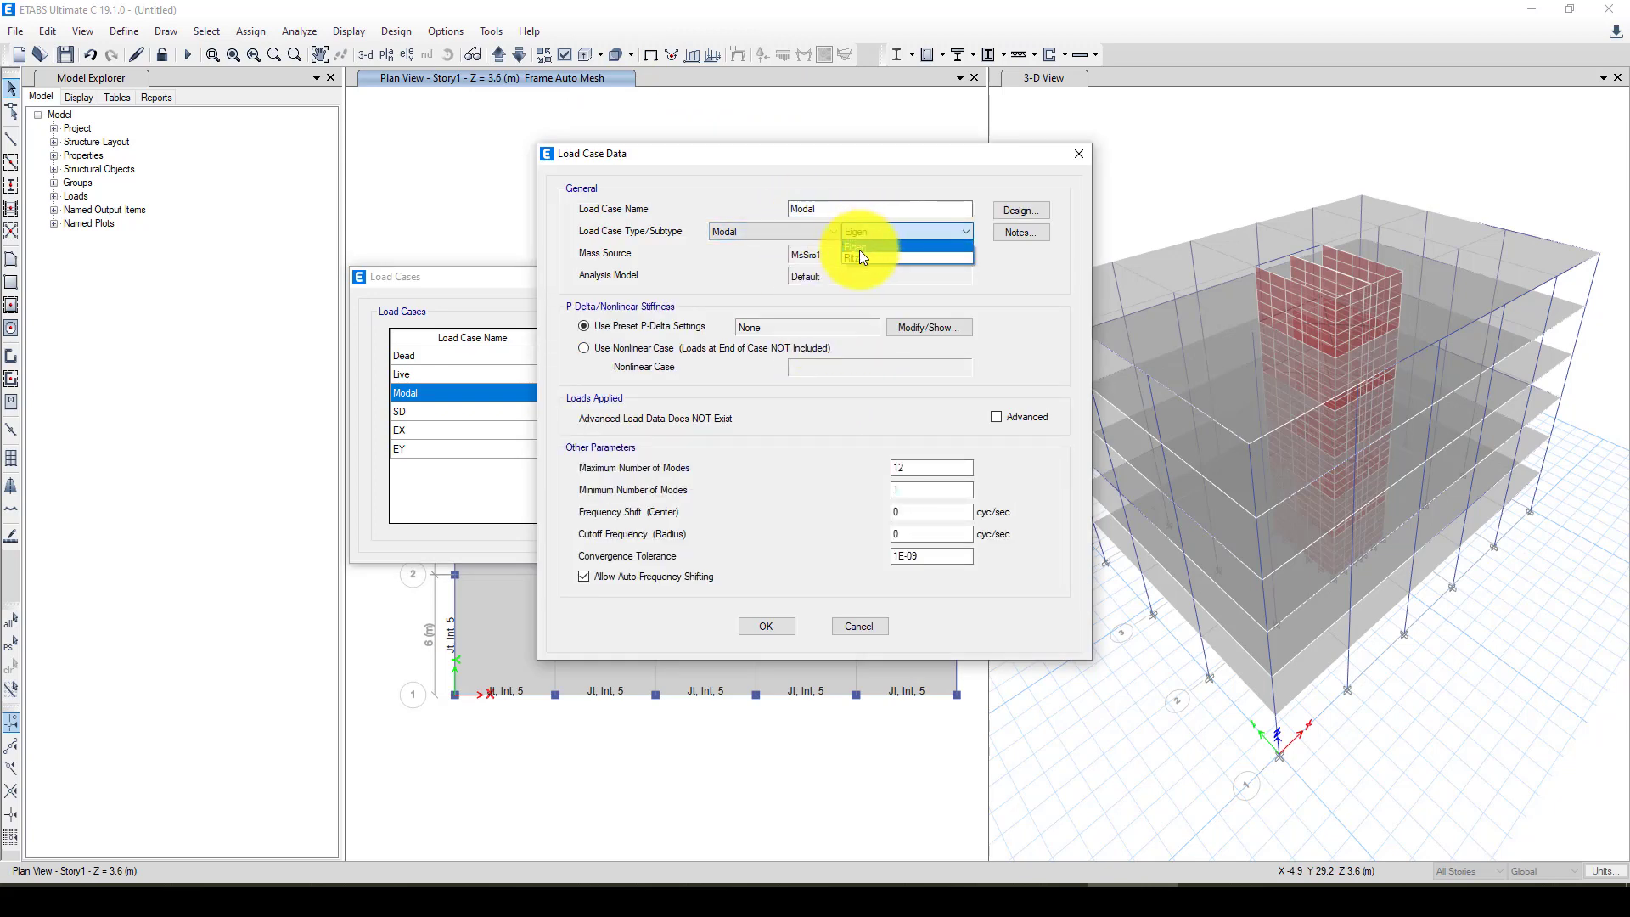
left_click(858, 255)
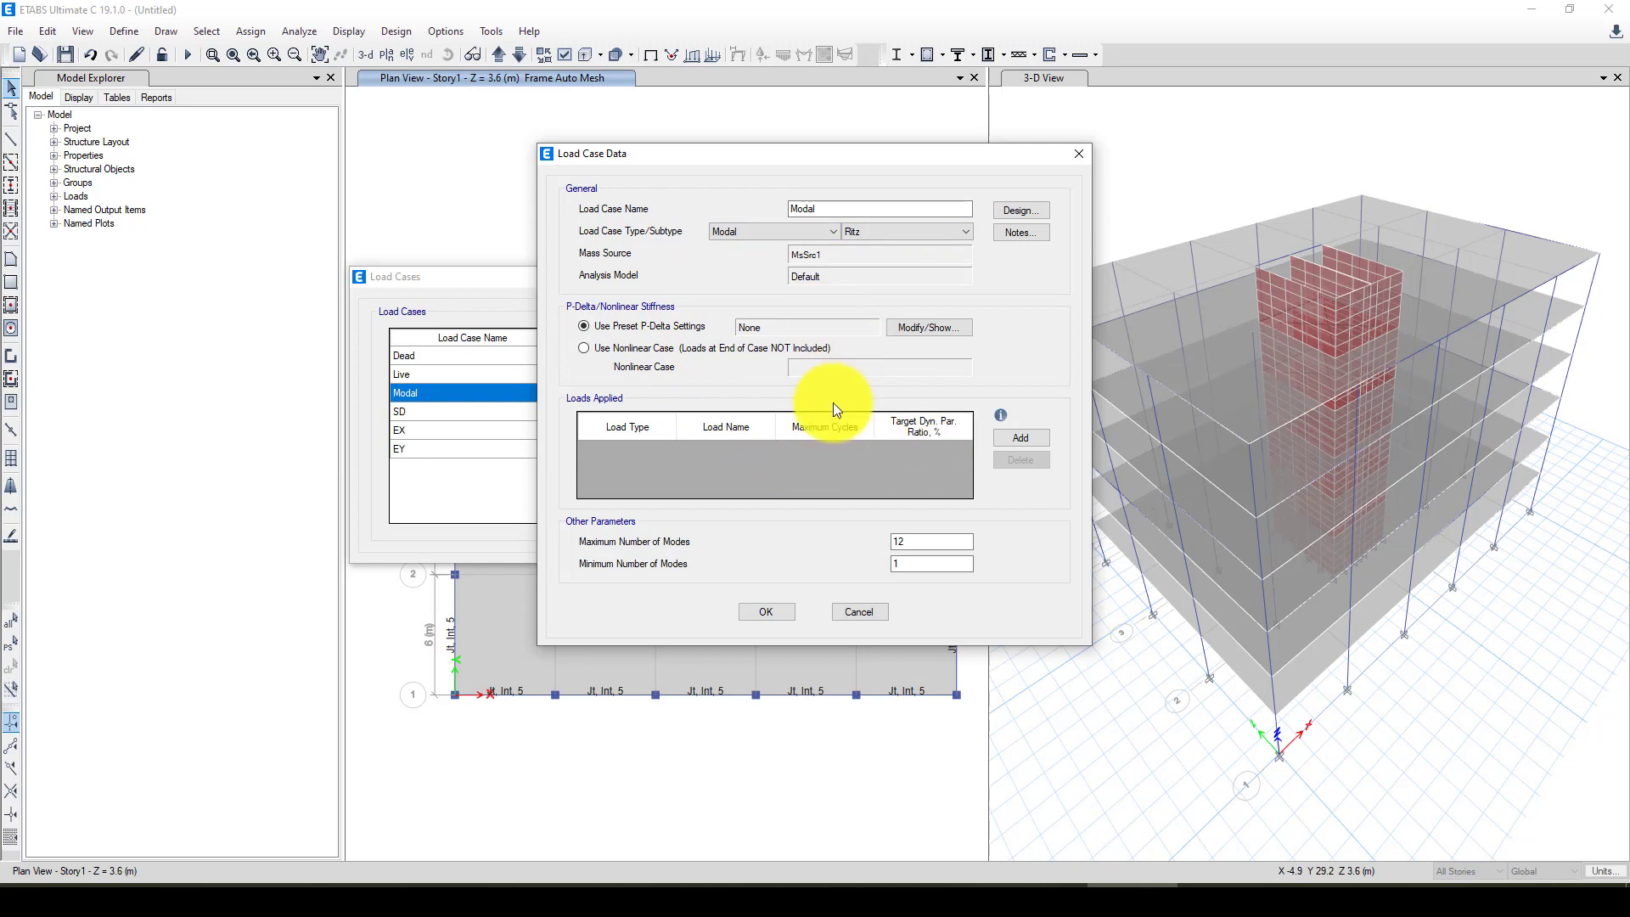
Step: Add UX and UY acceleration load vectors, keeping 12 maximum modes, and close the load cases
left_click(1000, 437)
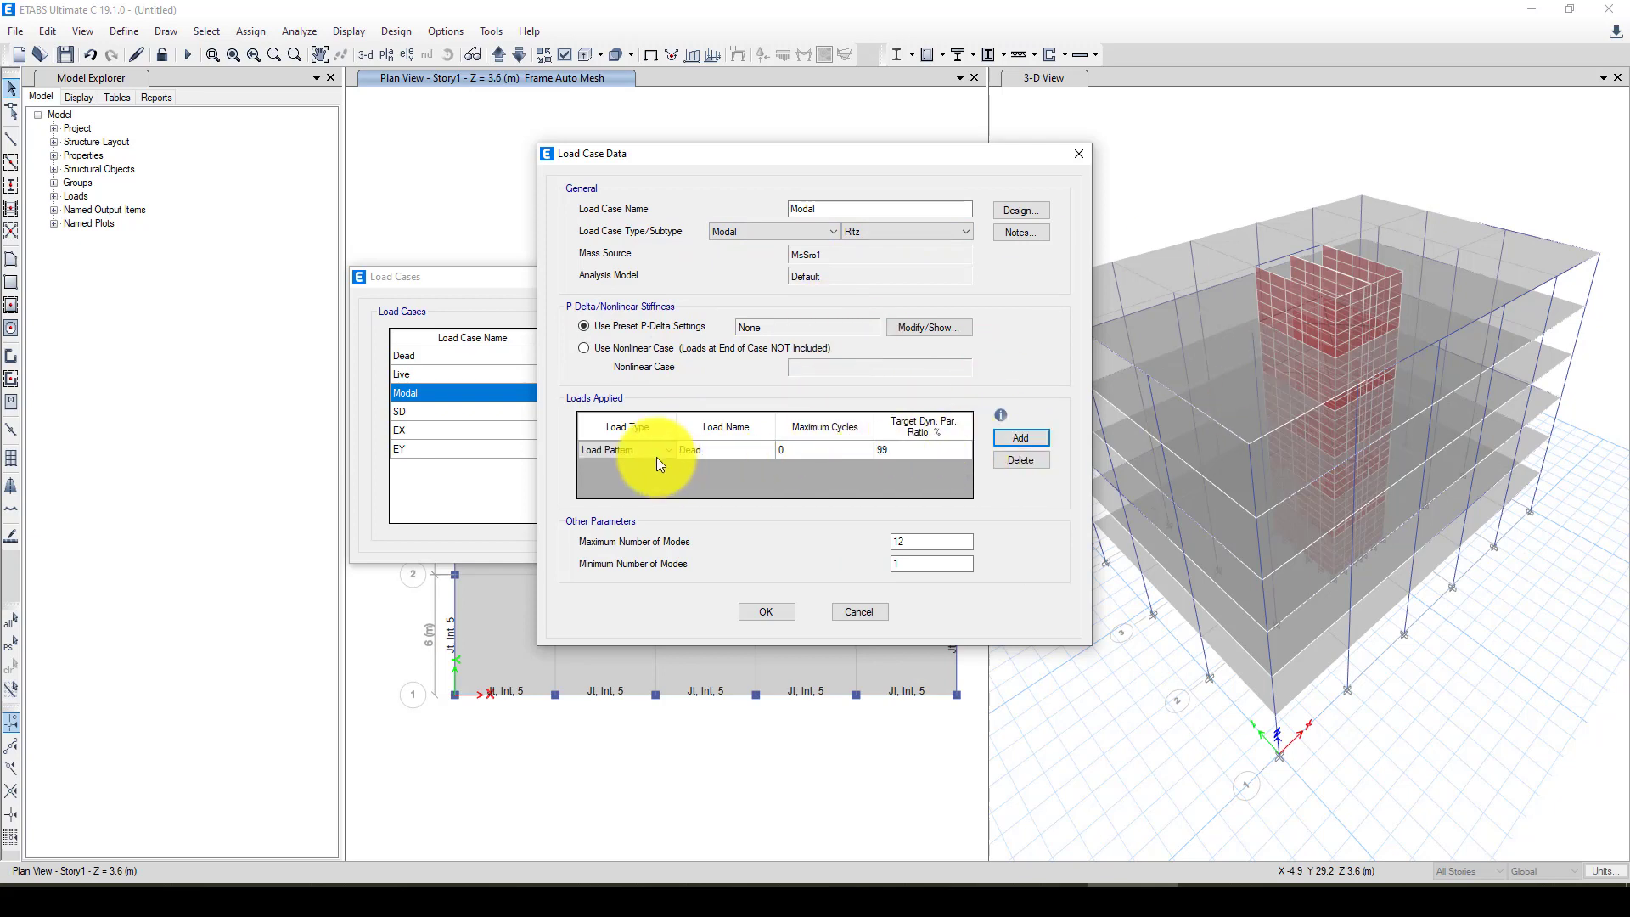
left_click(650, 455)
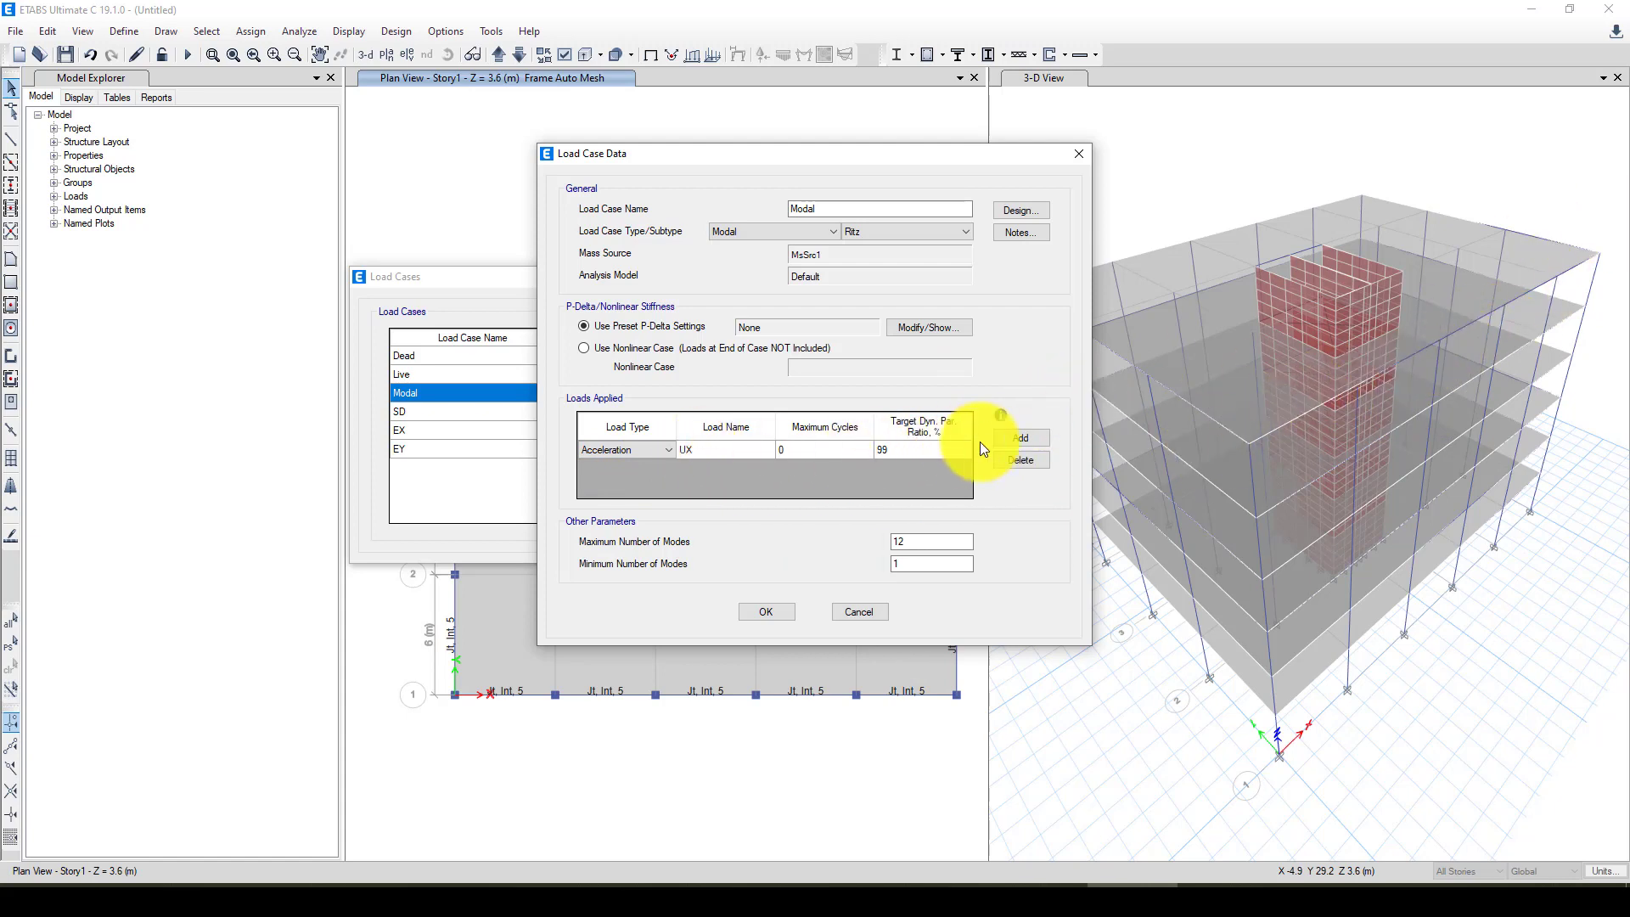
left_click(1010, 438)
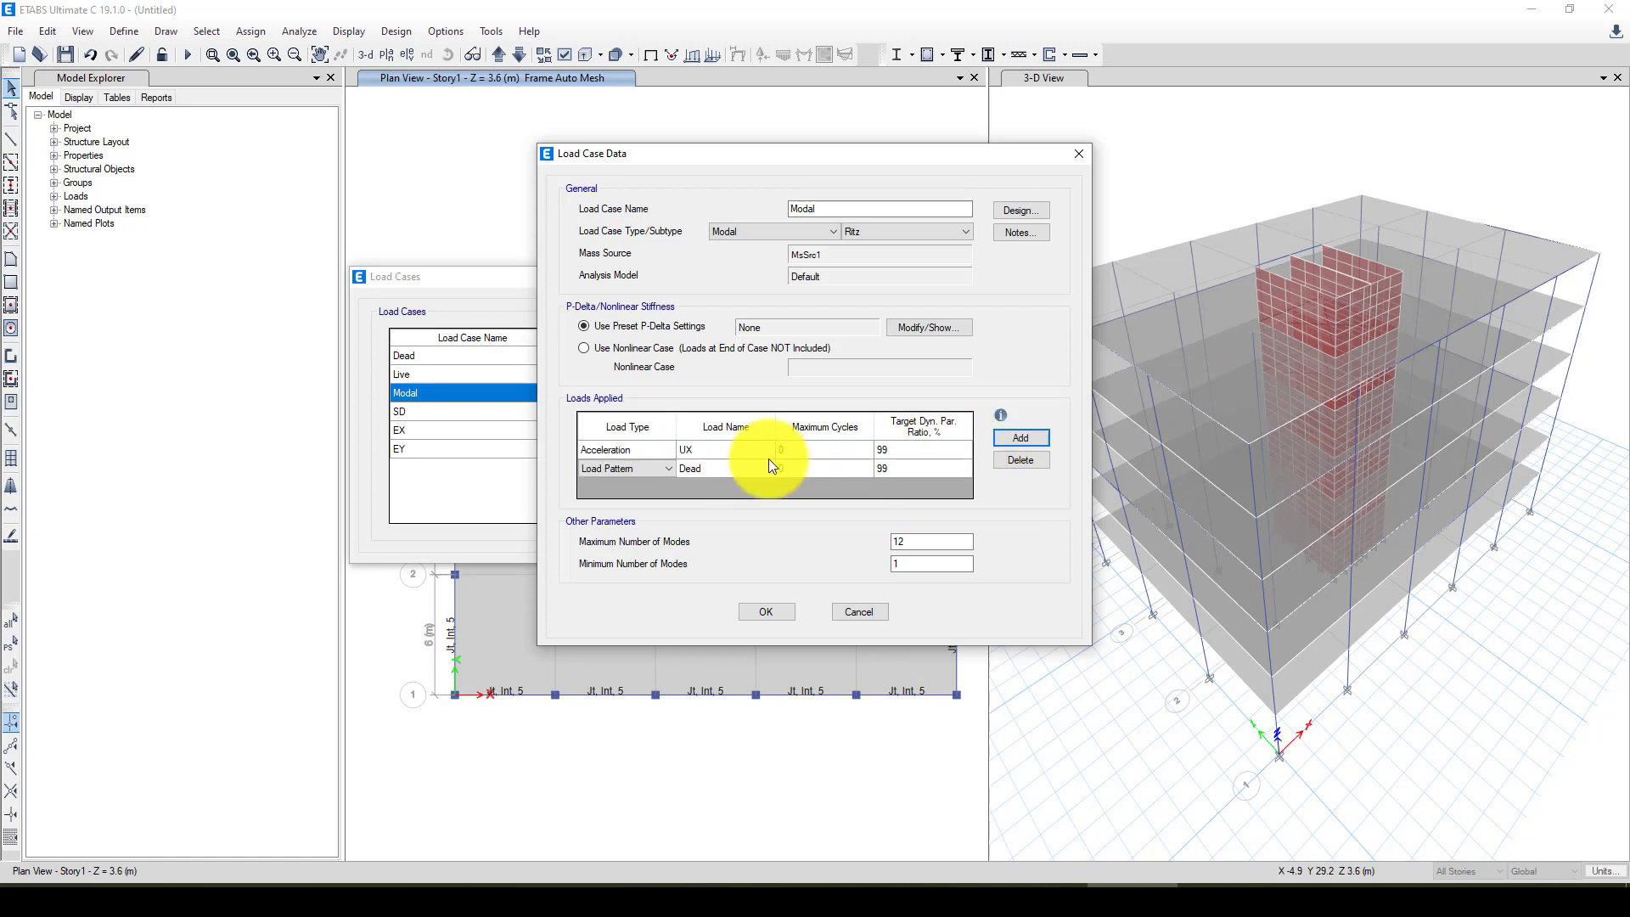
left_click(716, 468)
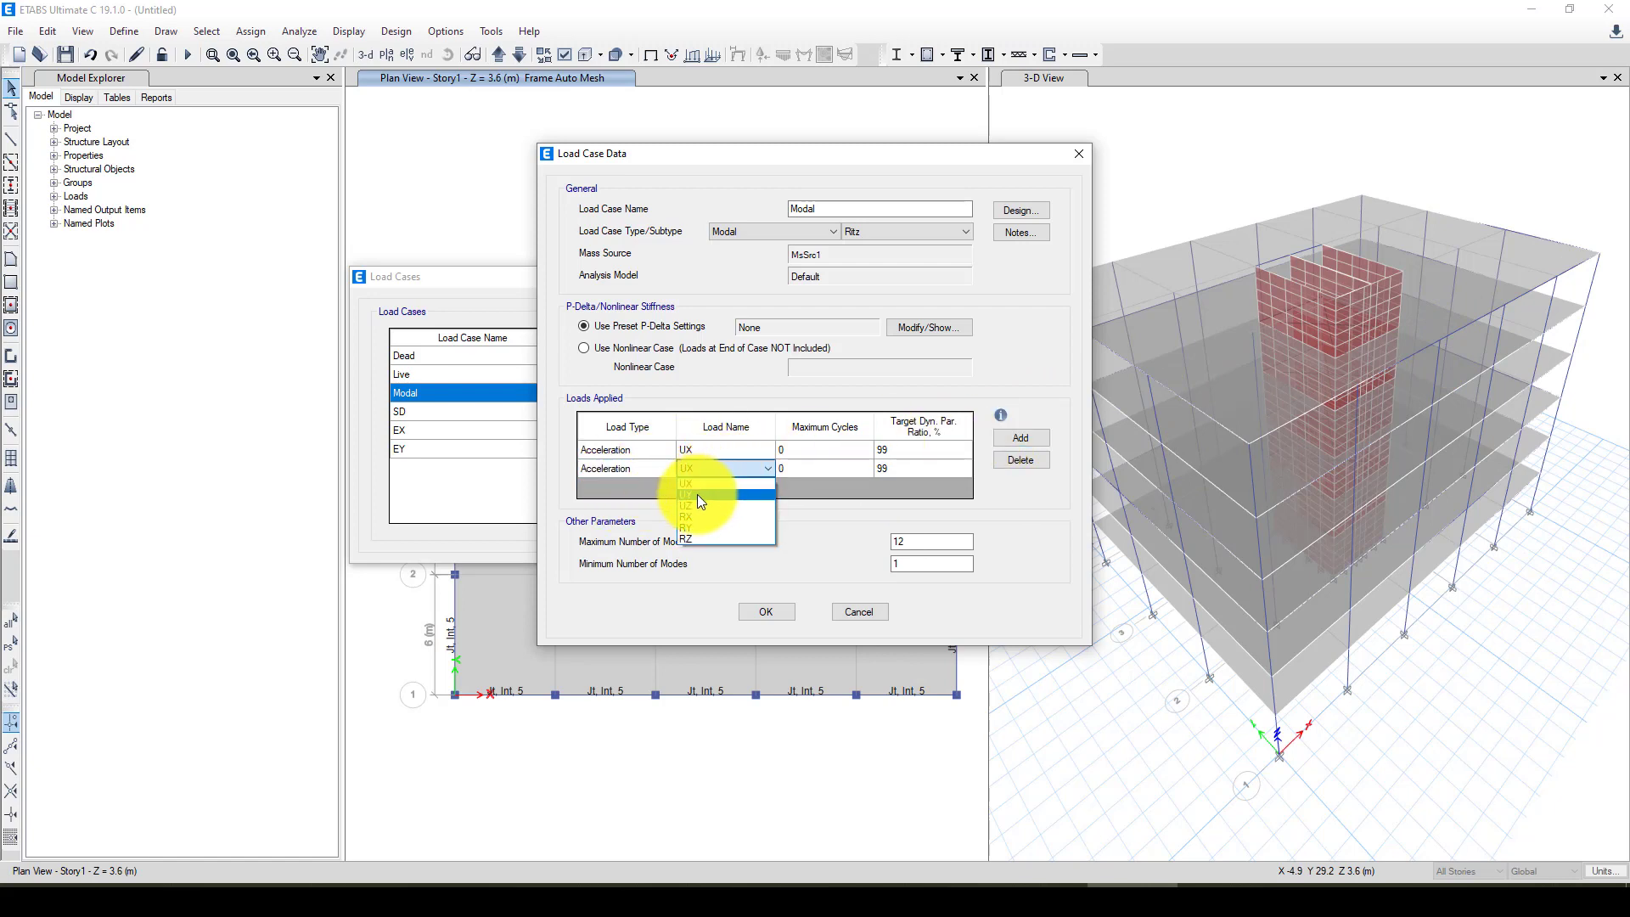
left_click(701, 500)
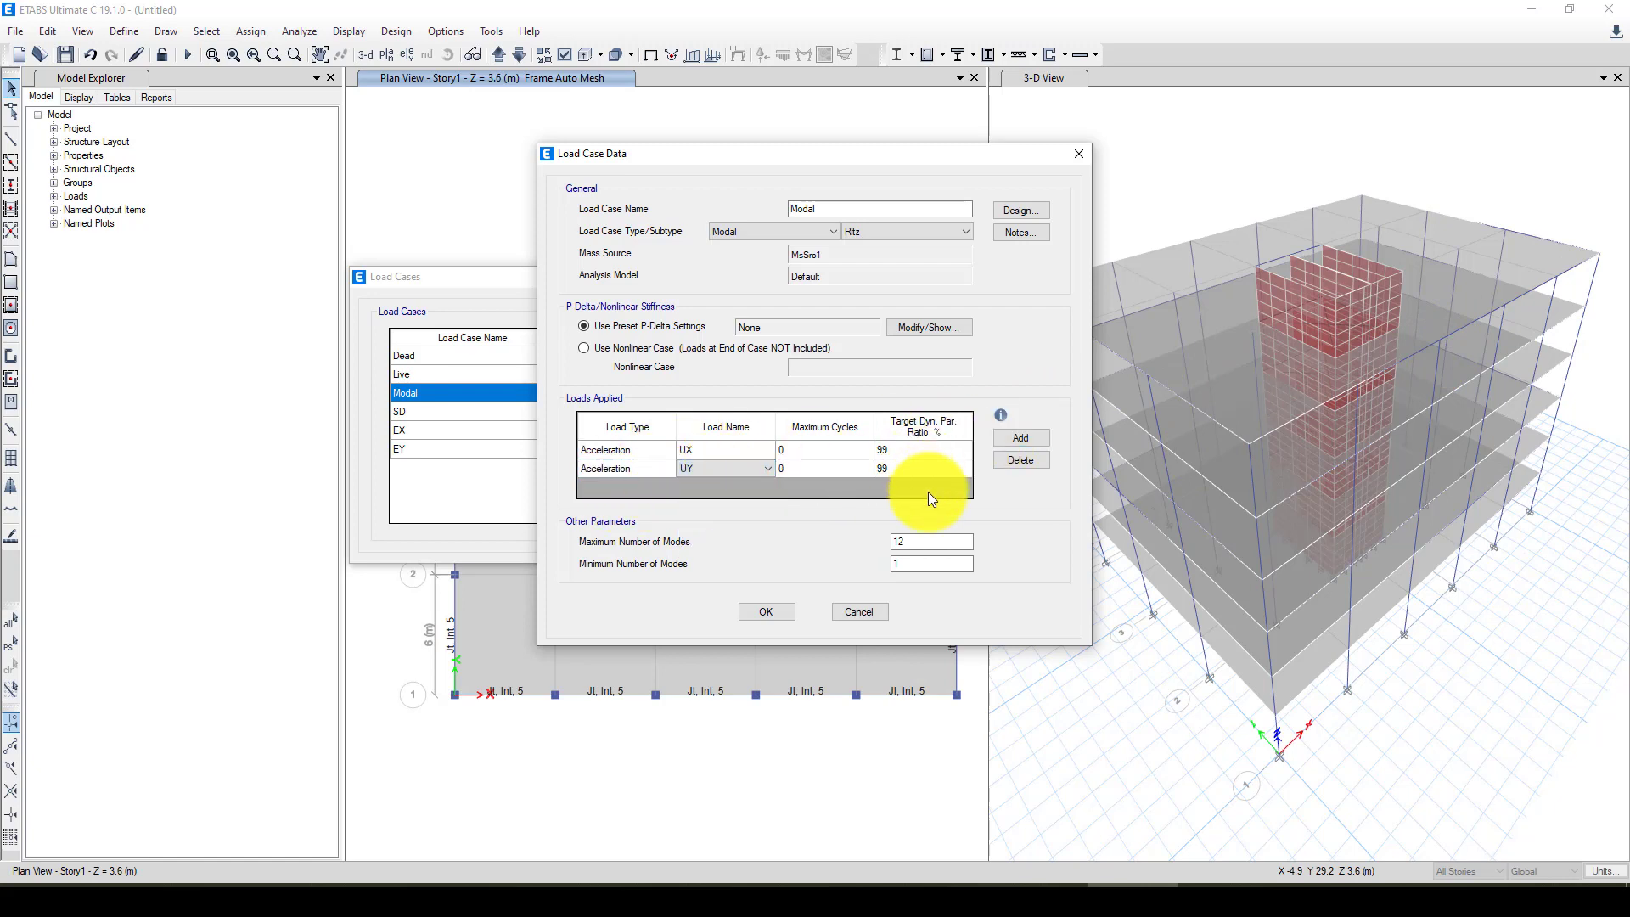
double_click(913, 542)
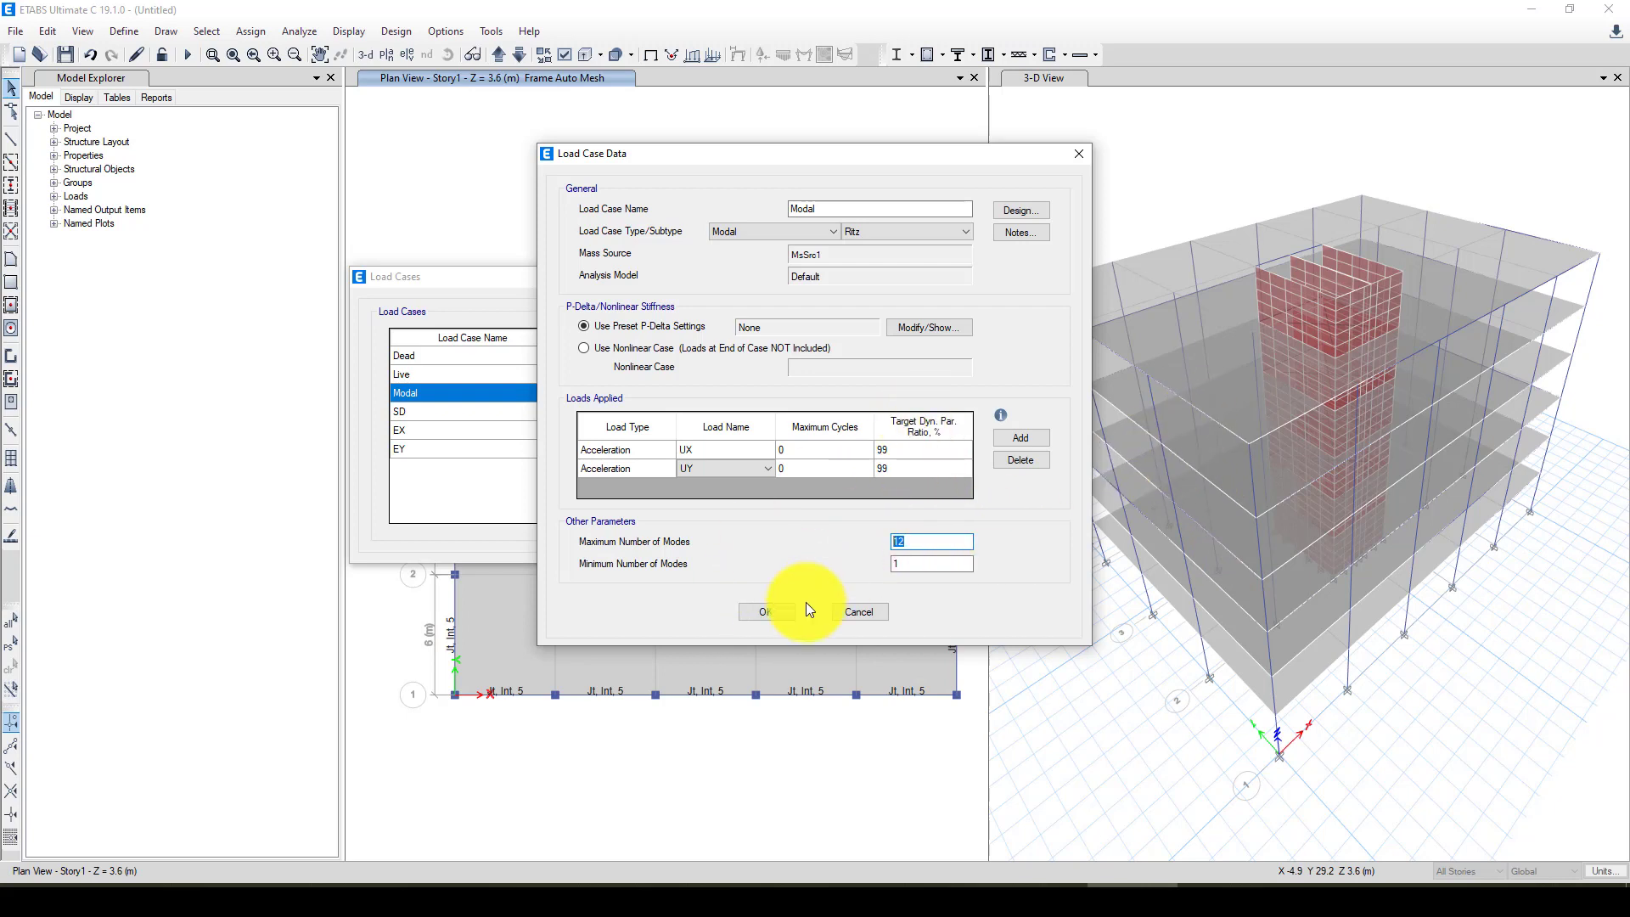
left_click(767, 609)
left_click(879, 482)
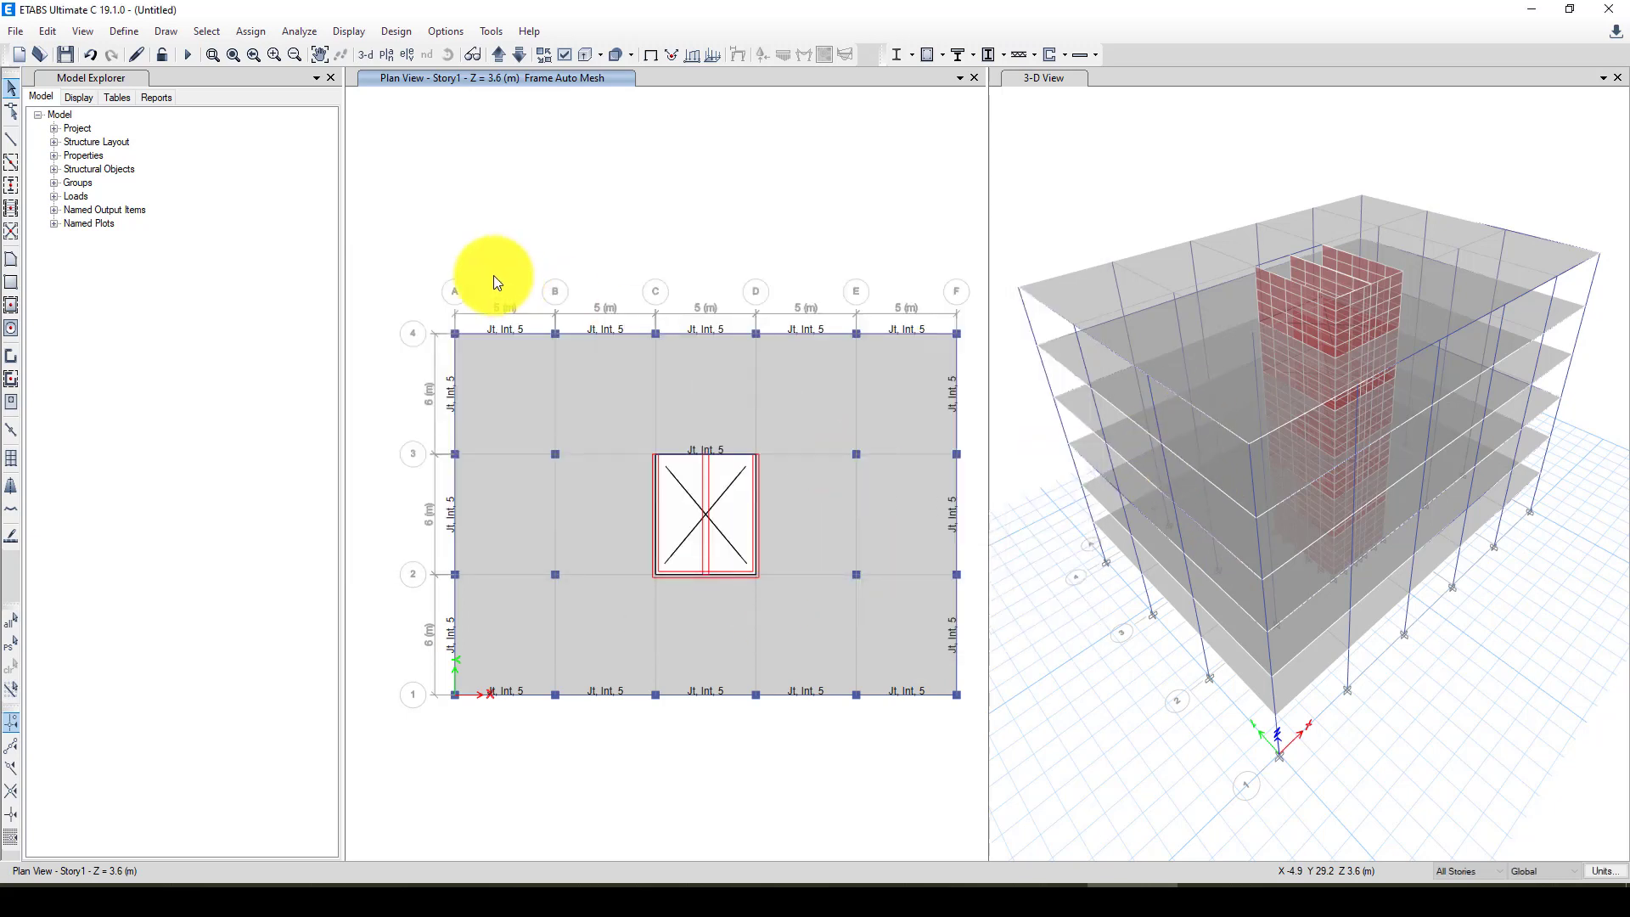
Step: Make MsSrc1 use specified load patterns instead of element self mass
left_click(124, 33)
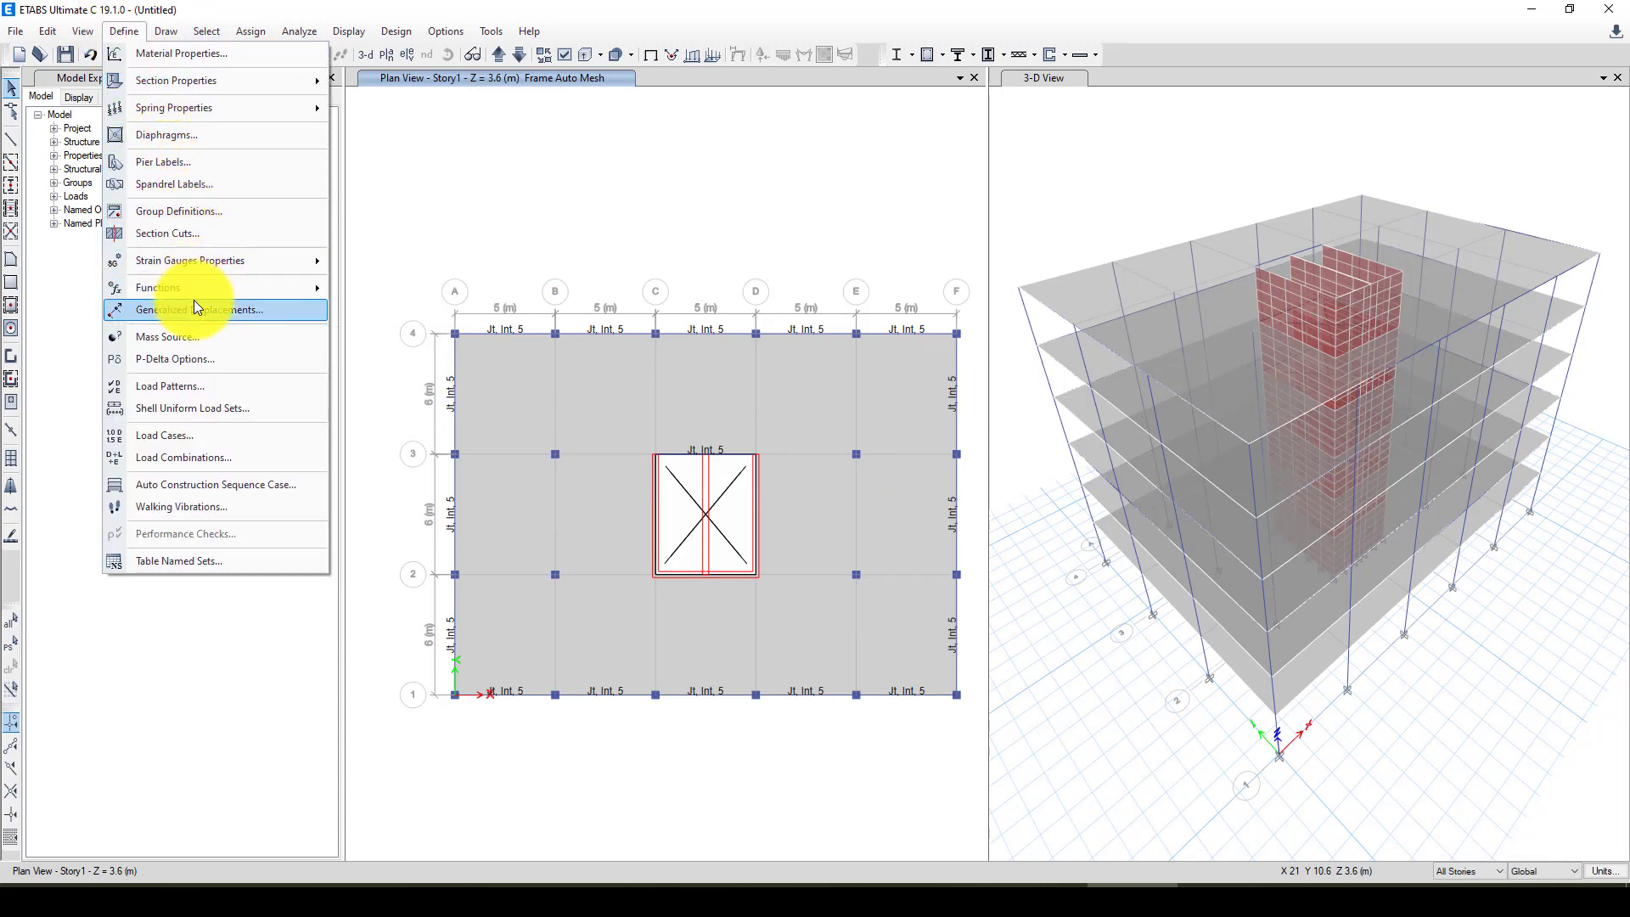
left_click(204, 335)
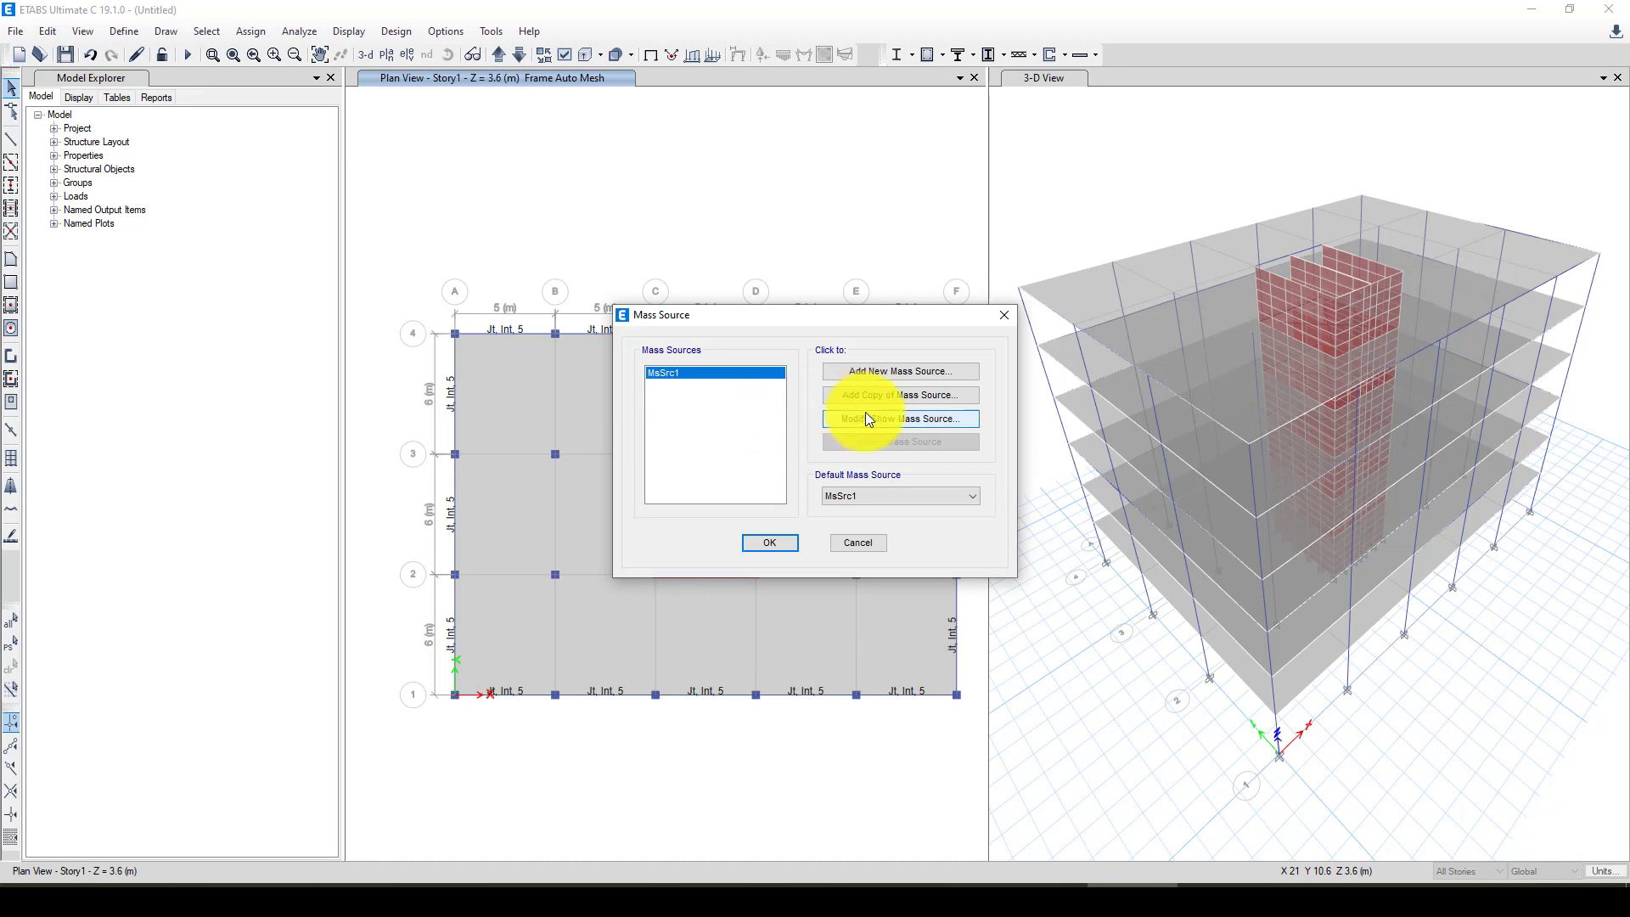
left_click(867, 419)
left_click(487, 395)
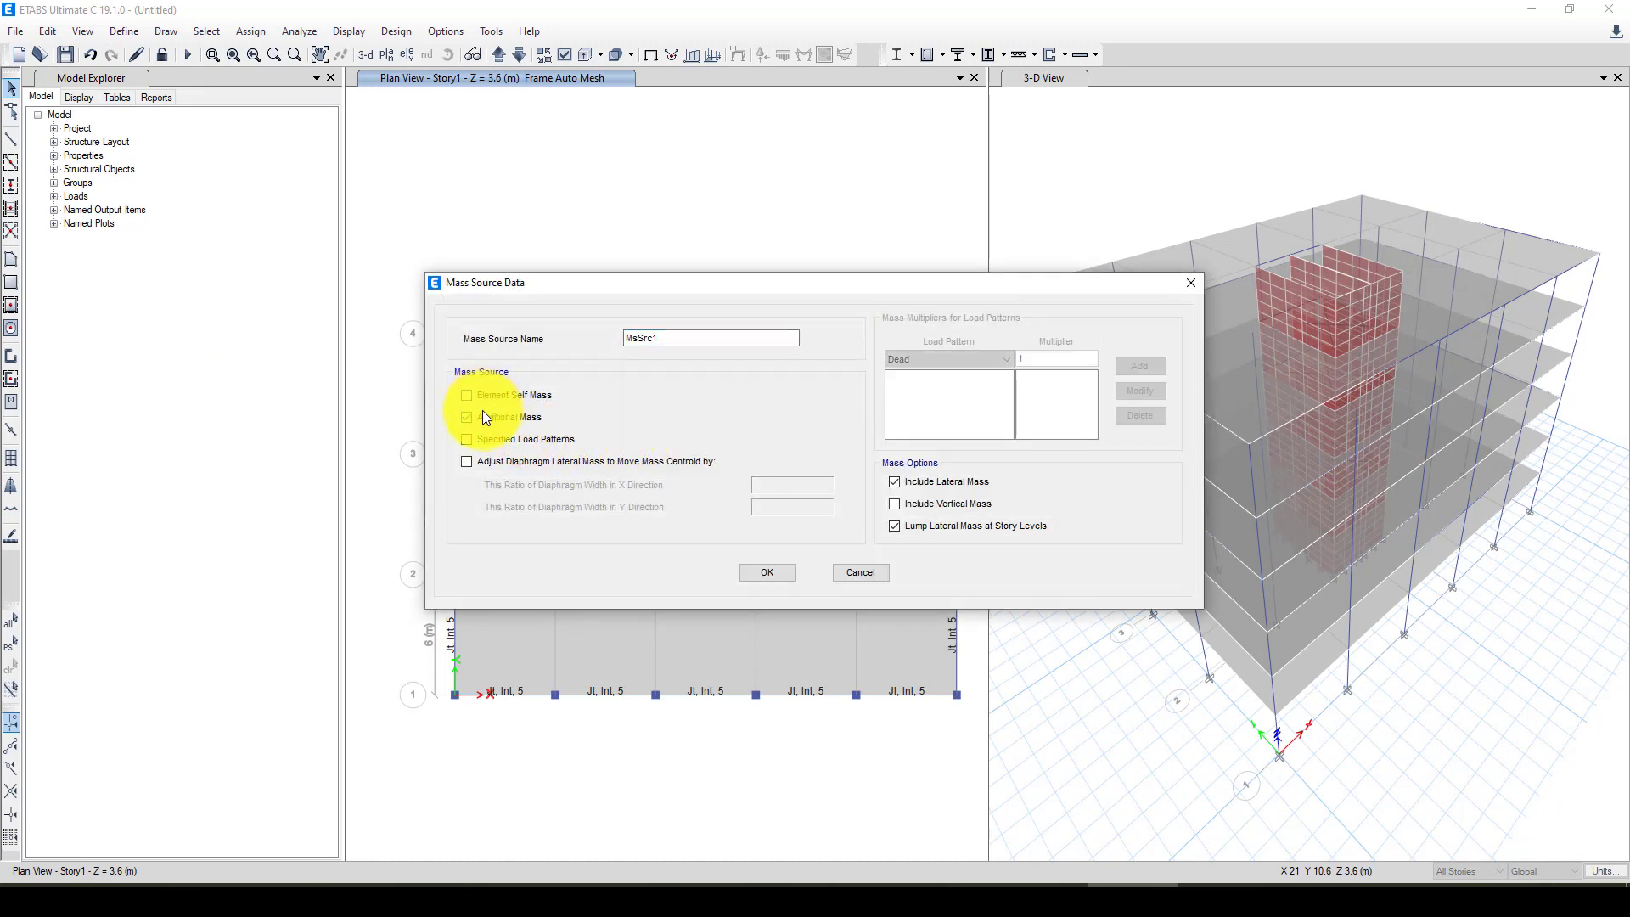
left_click(493, 438)
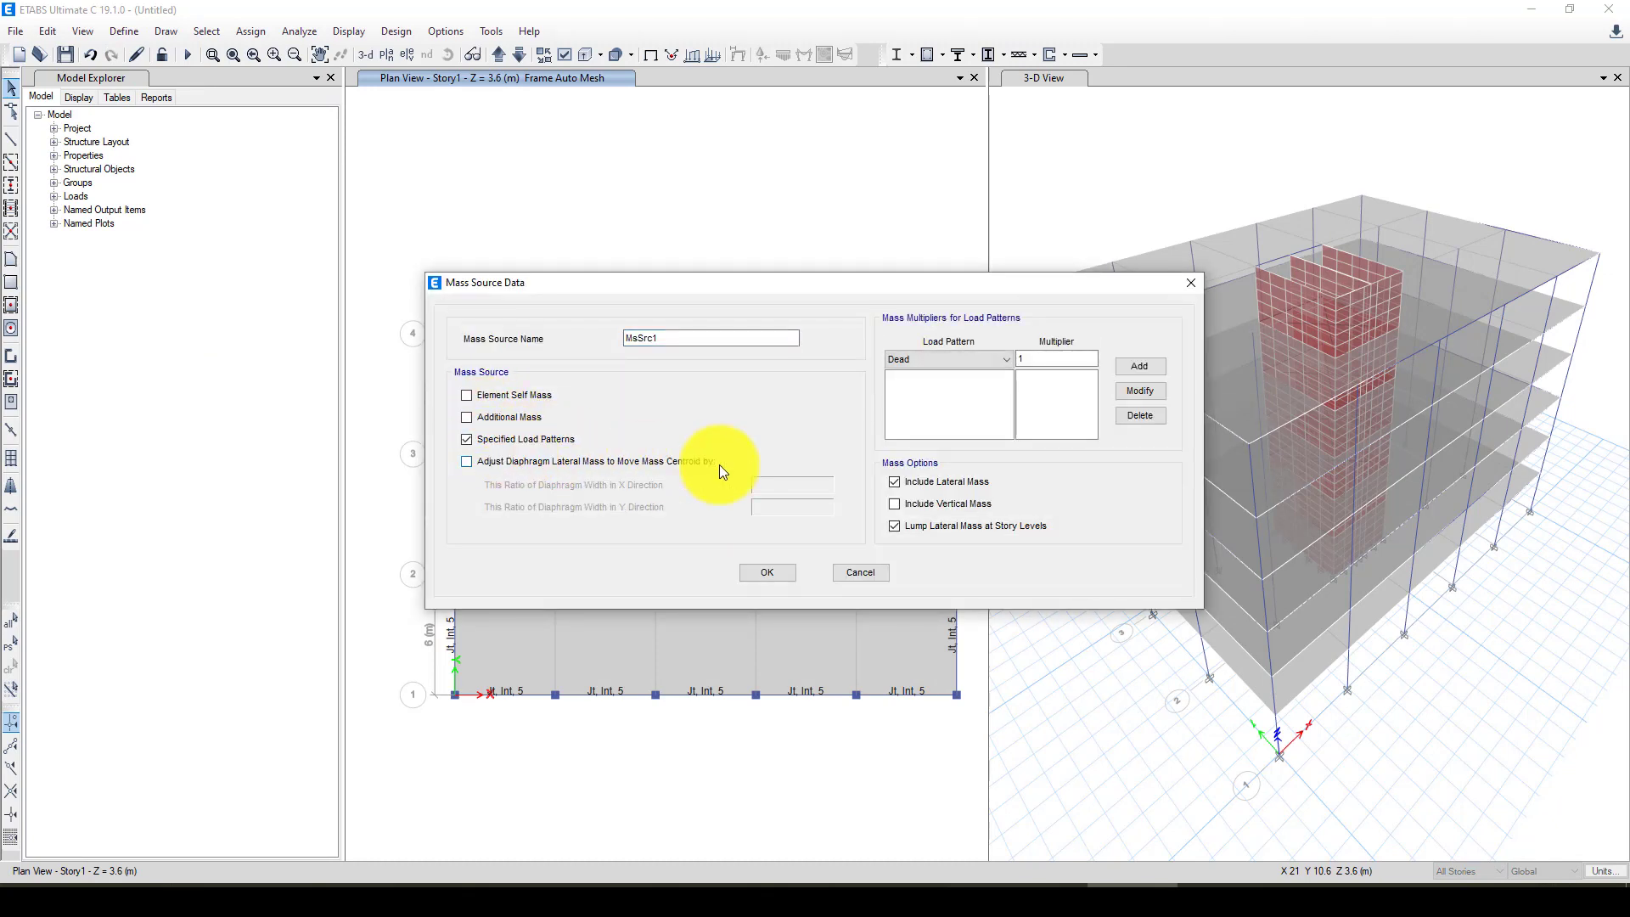
Step: Add Dead ×1, SD ×1 and Live ×0.25 to the mass source and confirm
left_click(1139, 366)
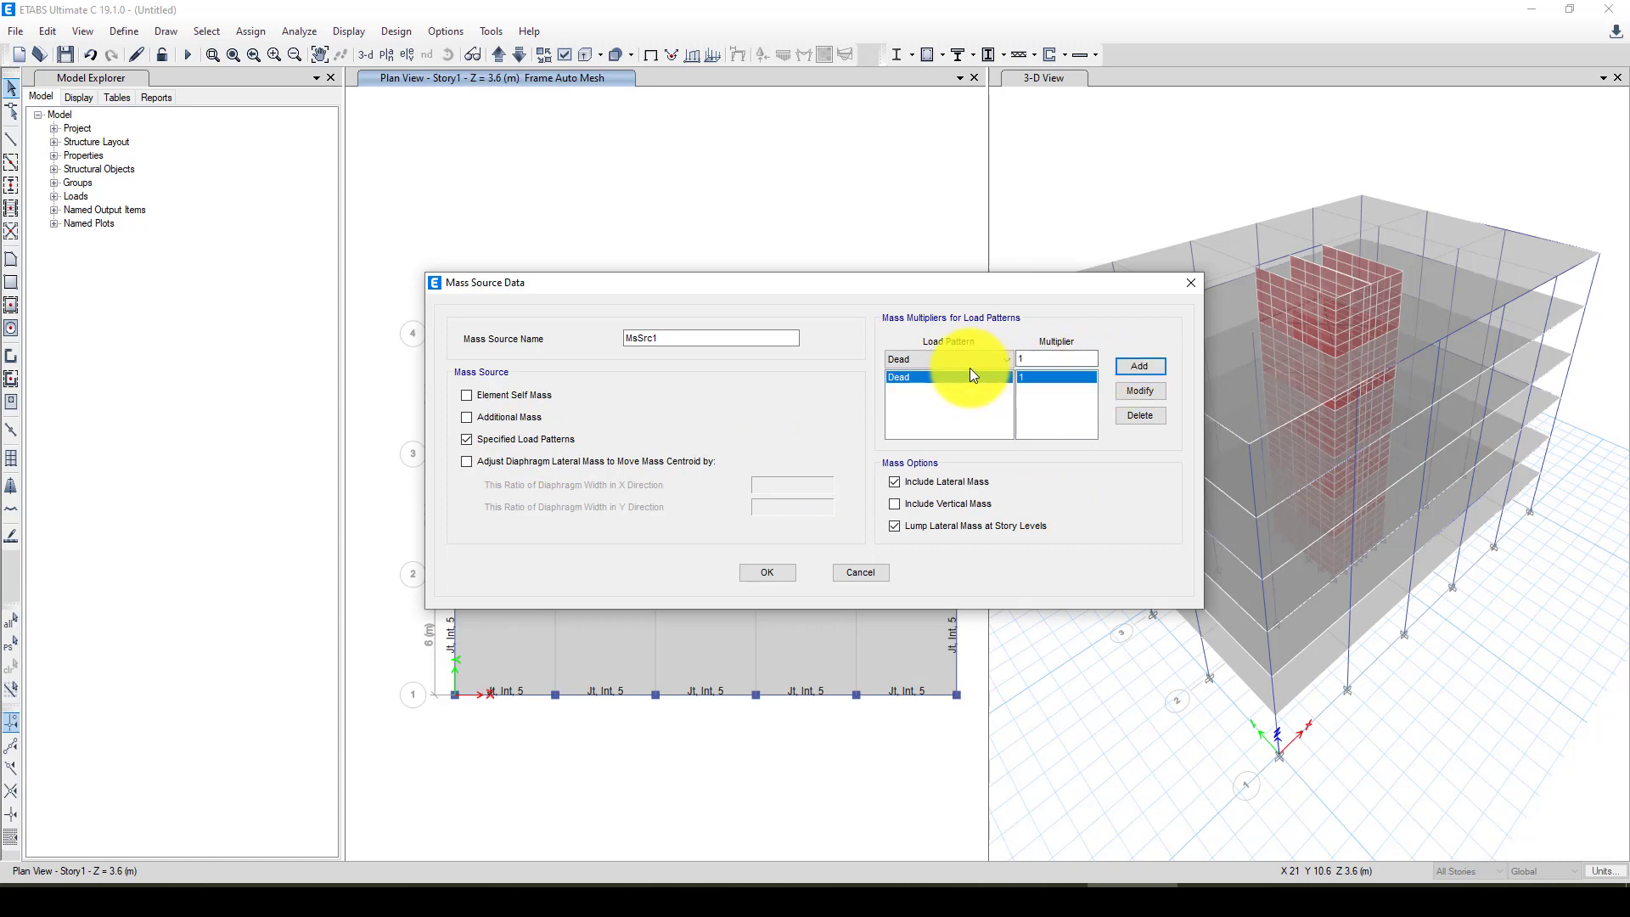
left_click(950, 360)
left_click(937, 387)
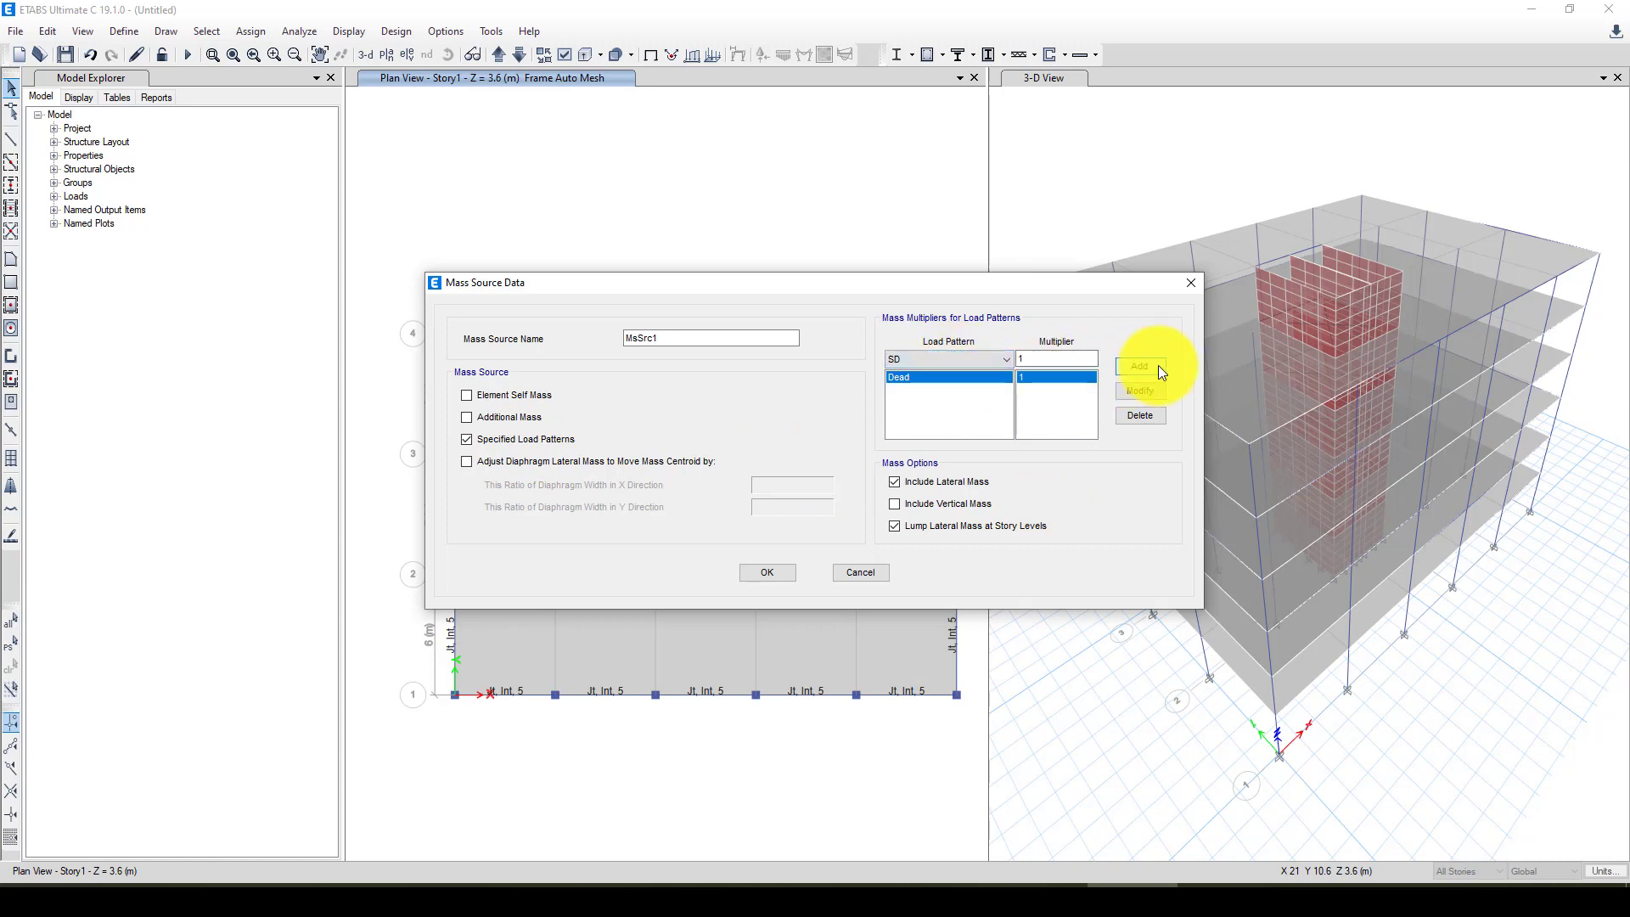
left_click(1139, 365)
left_click(951, 360)
left_click(934, 387)
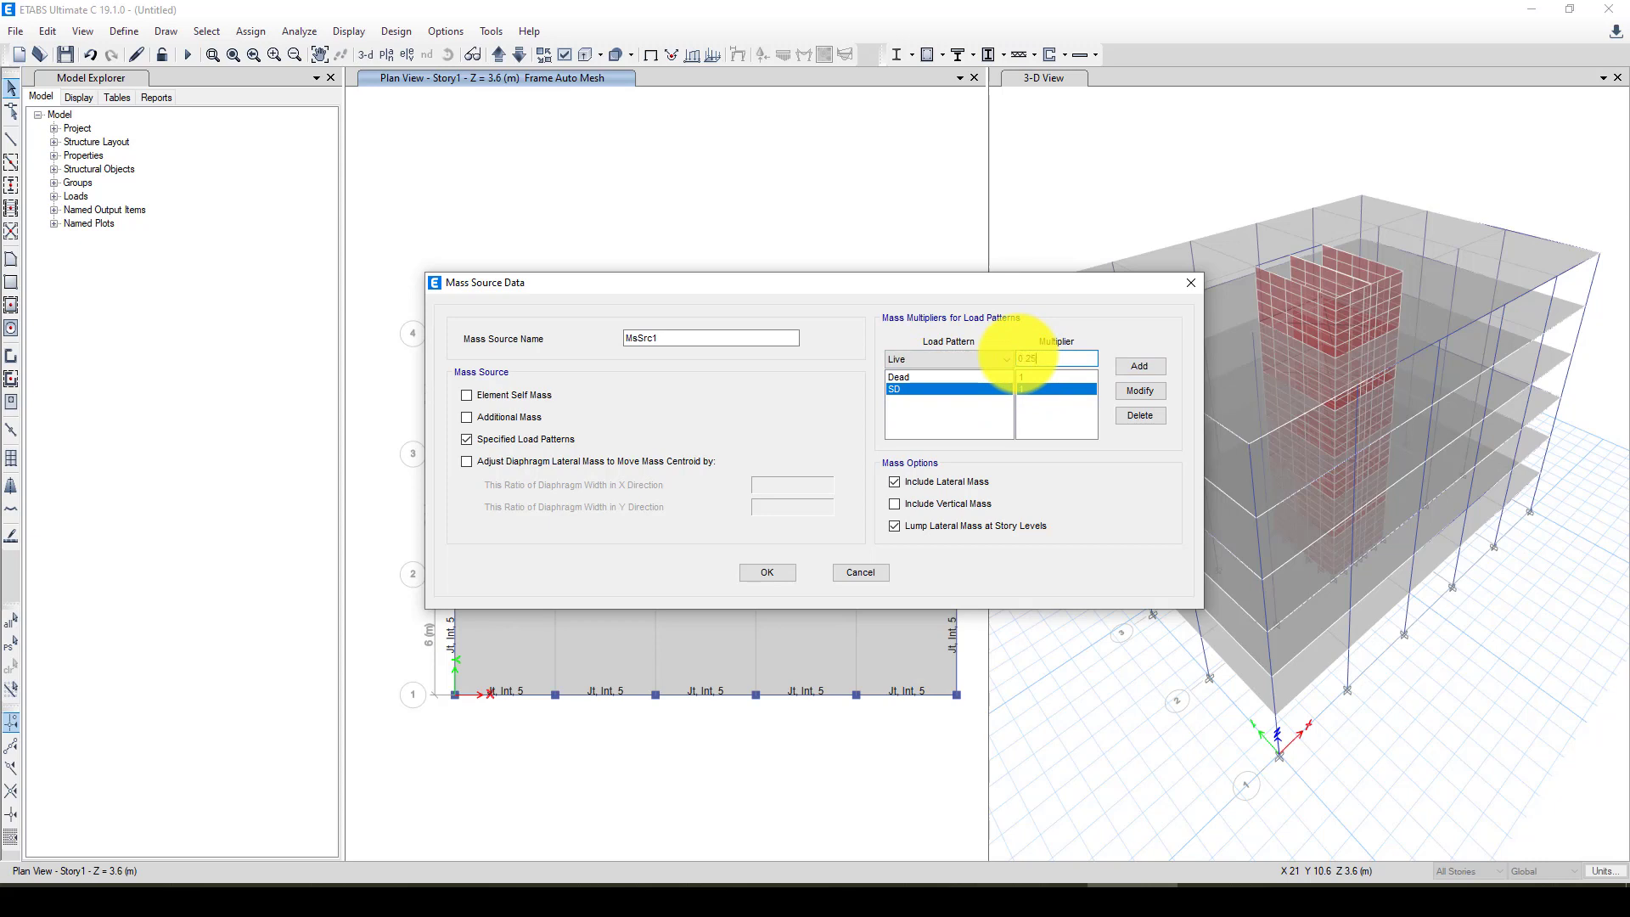
left_click(1023, 357)
type("0.25")
left_click(1137, 363)
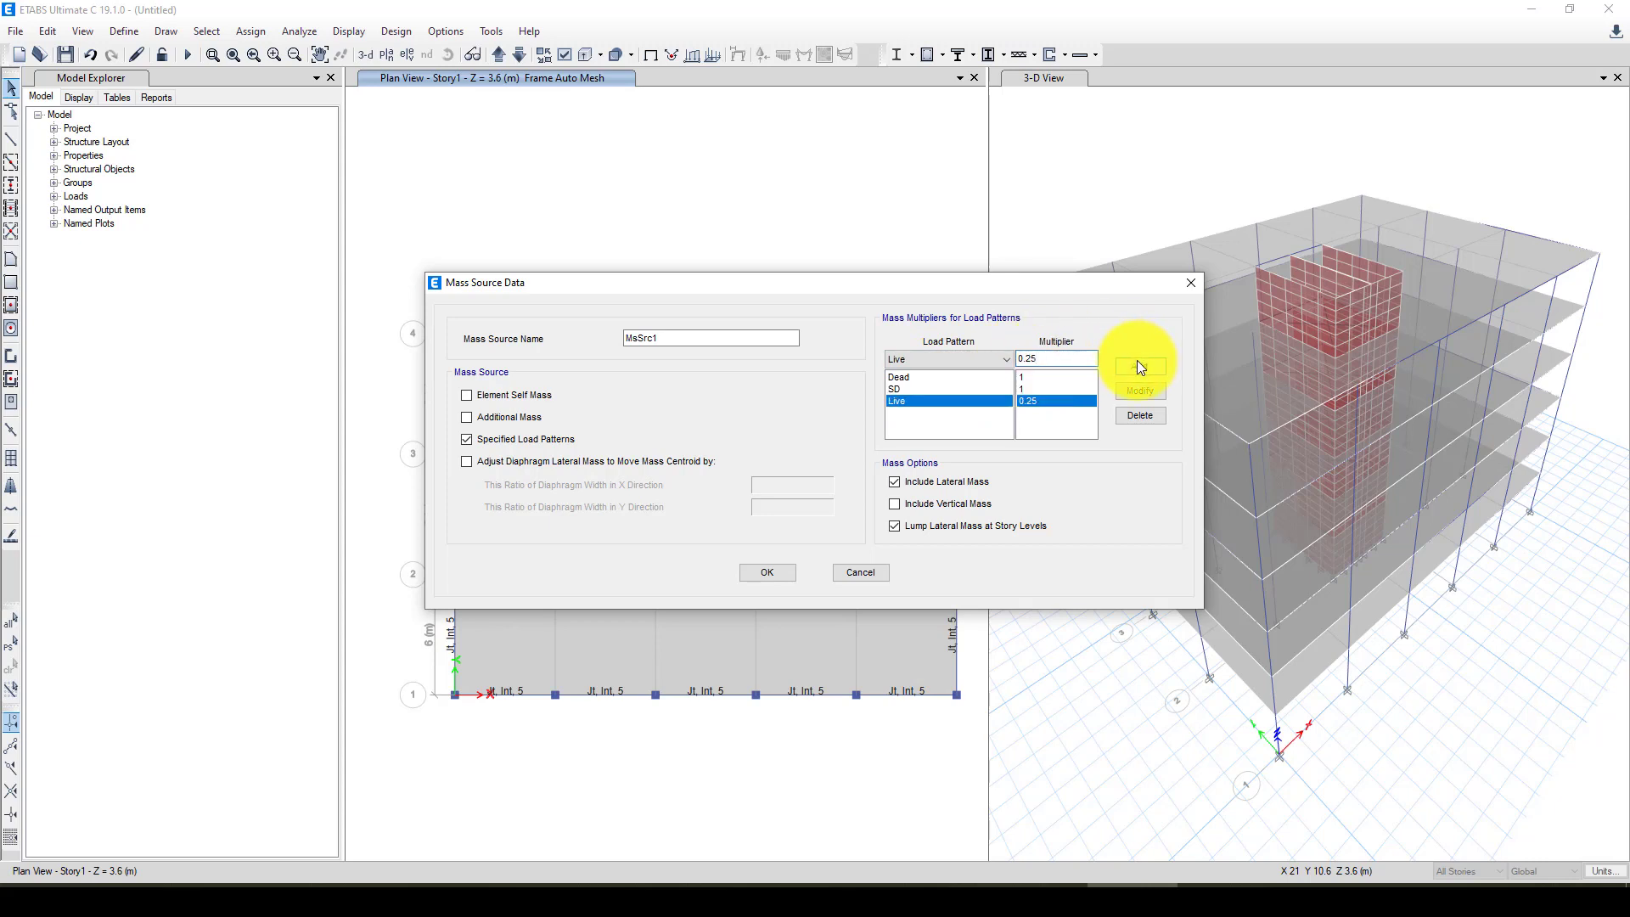
left_click(754, 583)
left_click(756, 543)
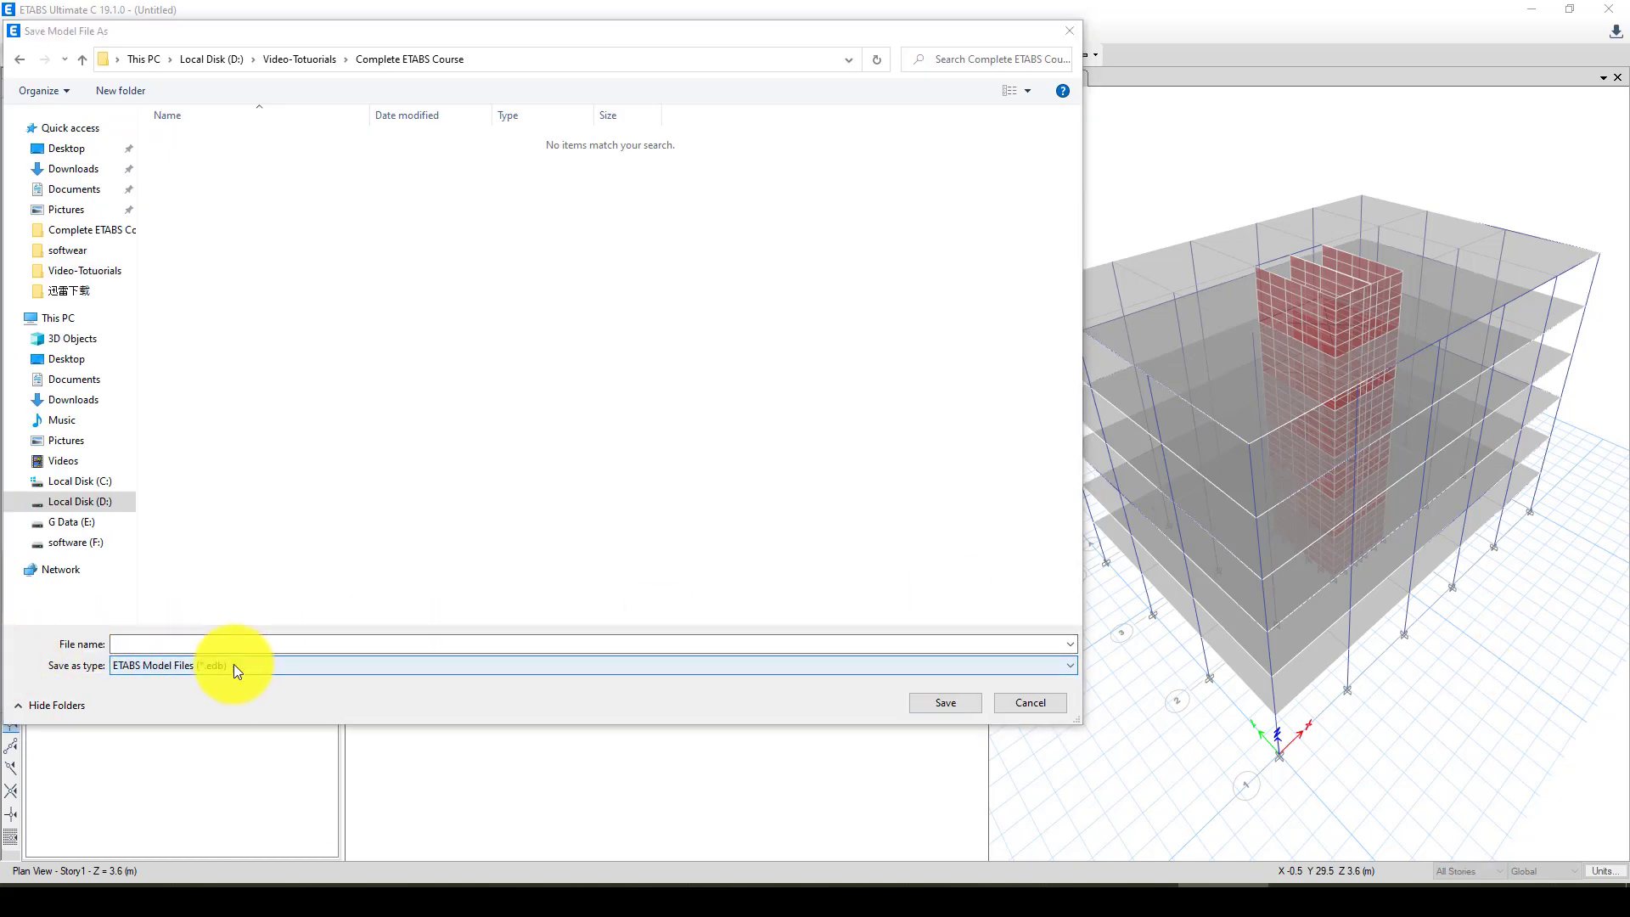
Step: Save the model under the file name Tutorial_1
left_click(222, 645)
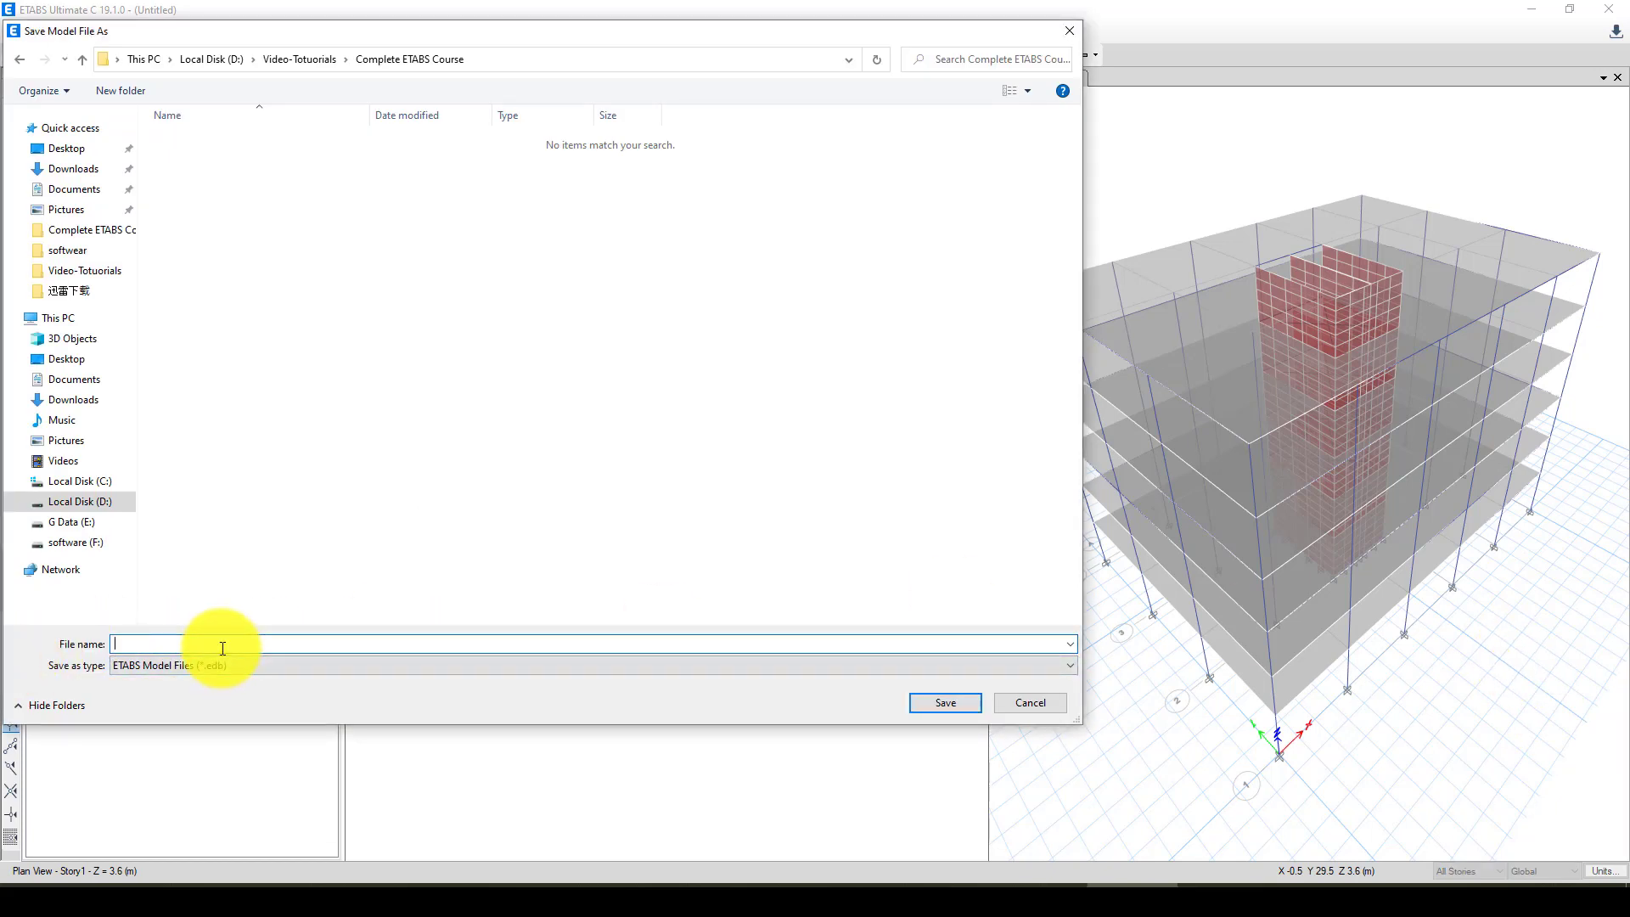
type("Tutpi")
key("BackSpace")
type("orial_1")
left_click(937, 706)
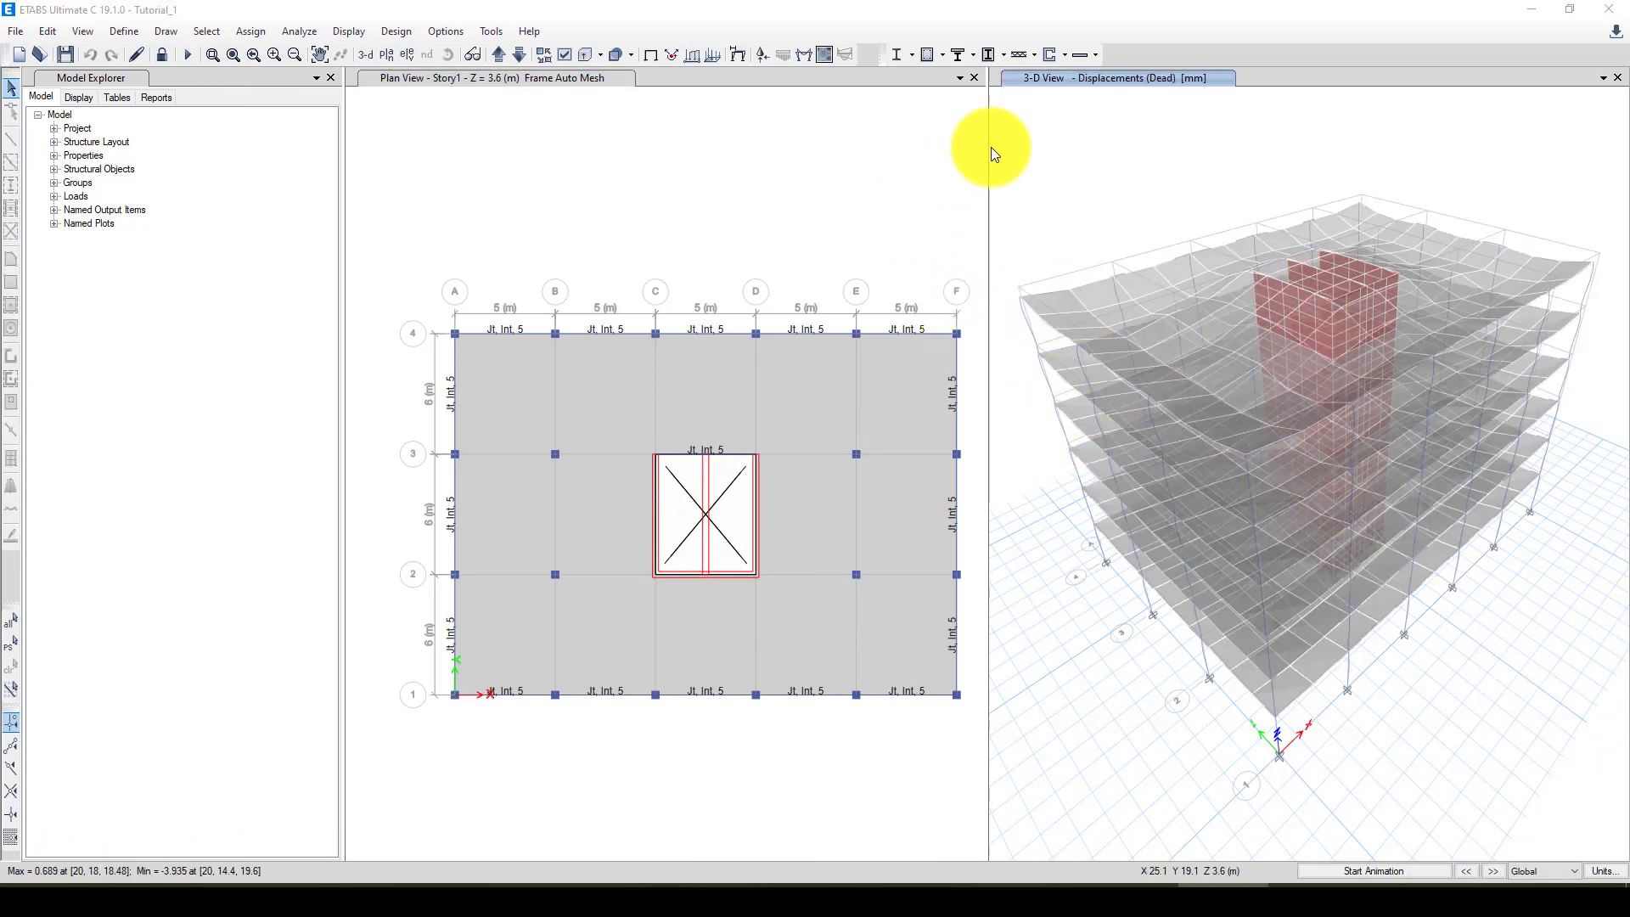
Step: Display Modal Mode 1 with Displacement UX contours and orbit the 3-D view to inspect it
left_click(974, 78)
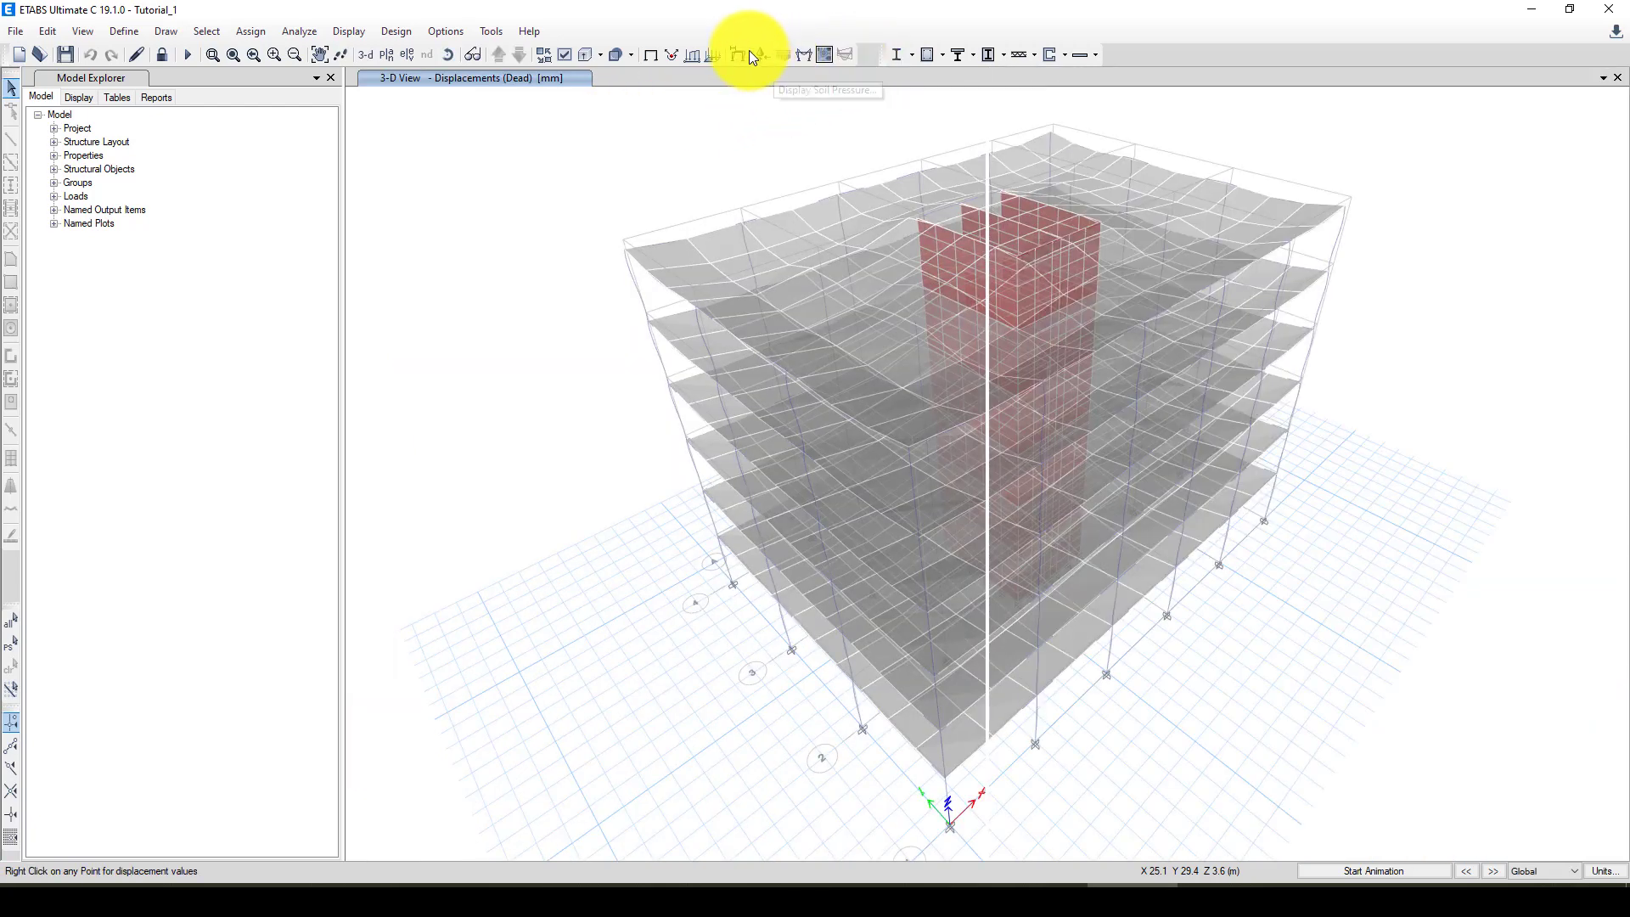
left_click(741, 49)
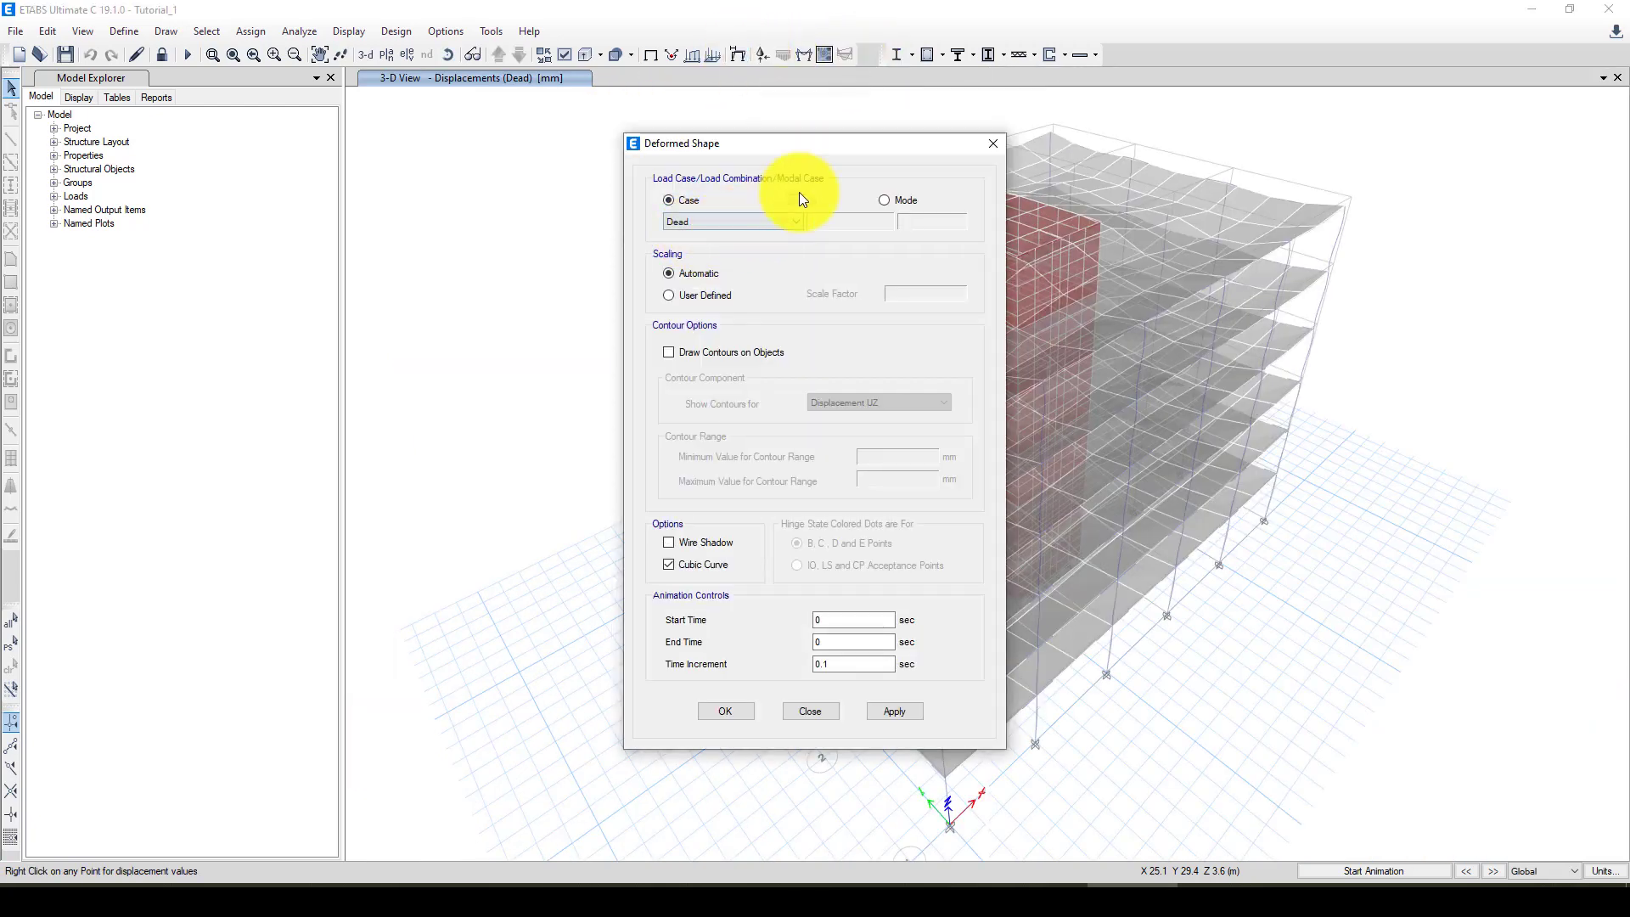
left_click_drag(669, 146, 502, 141)
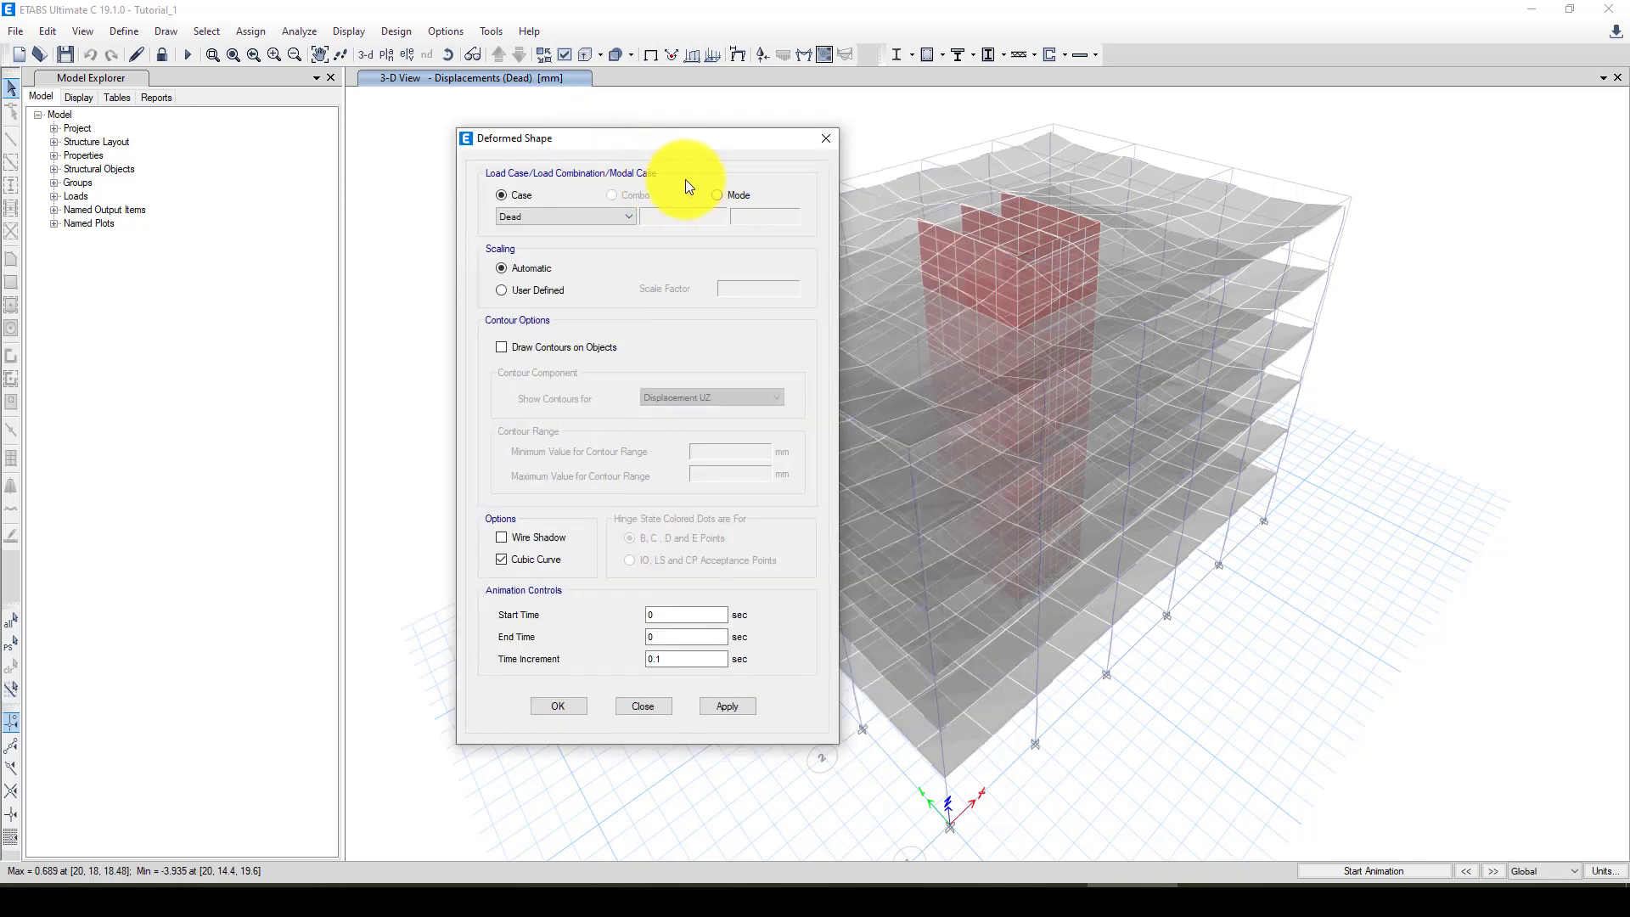
left_click(716, 195)
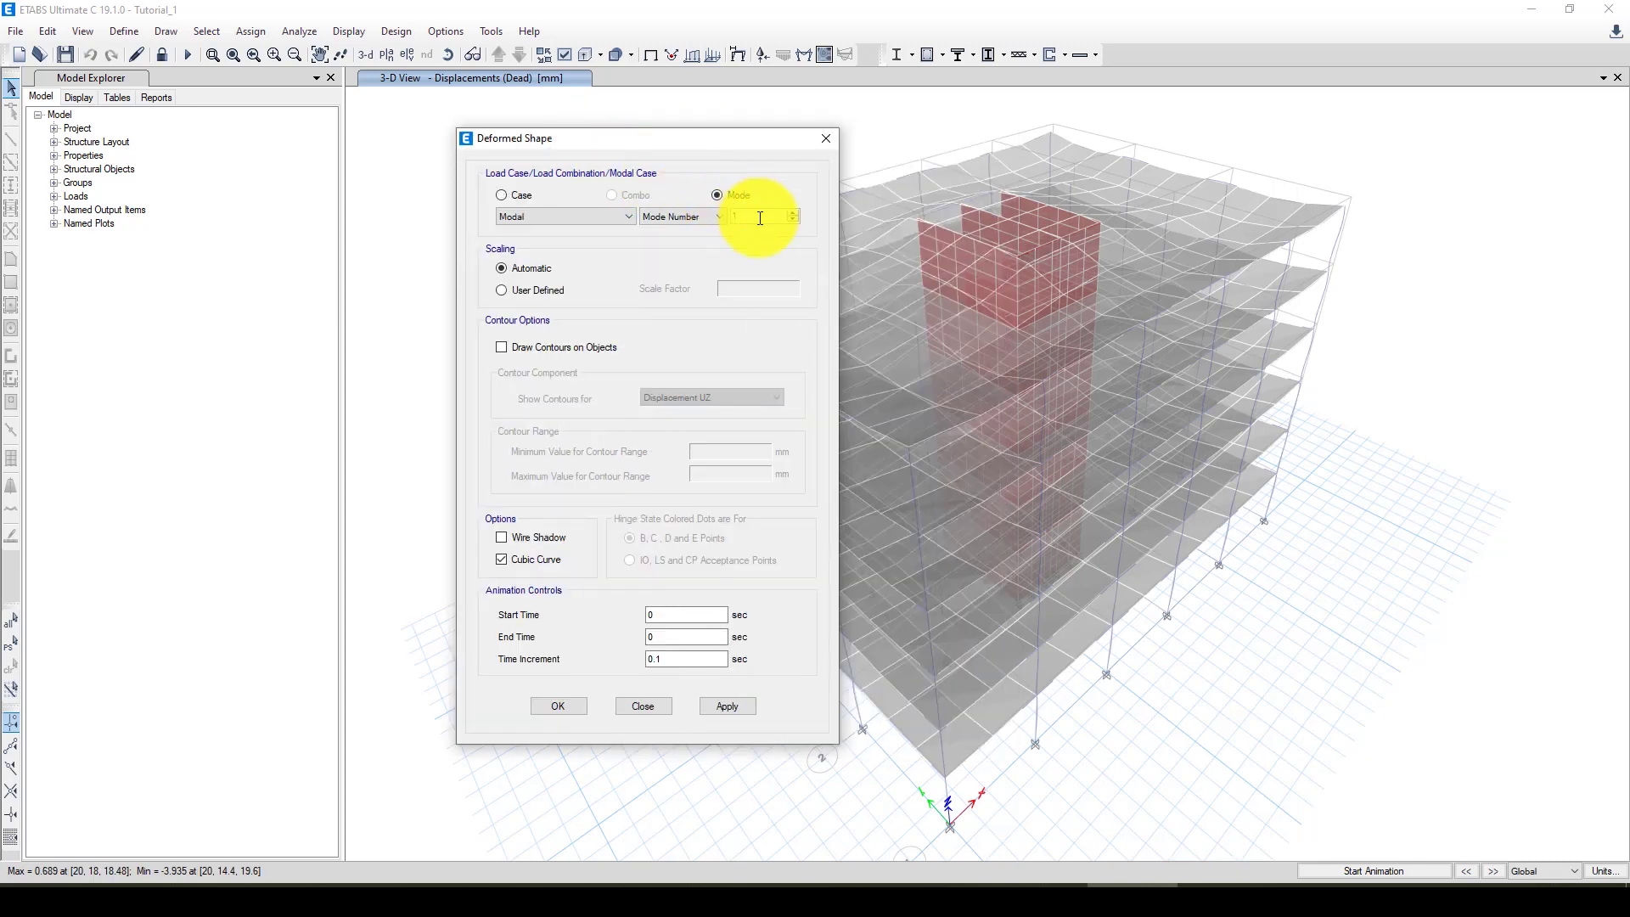
left_click(533, 346)
left_click(671, 398)
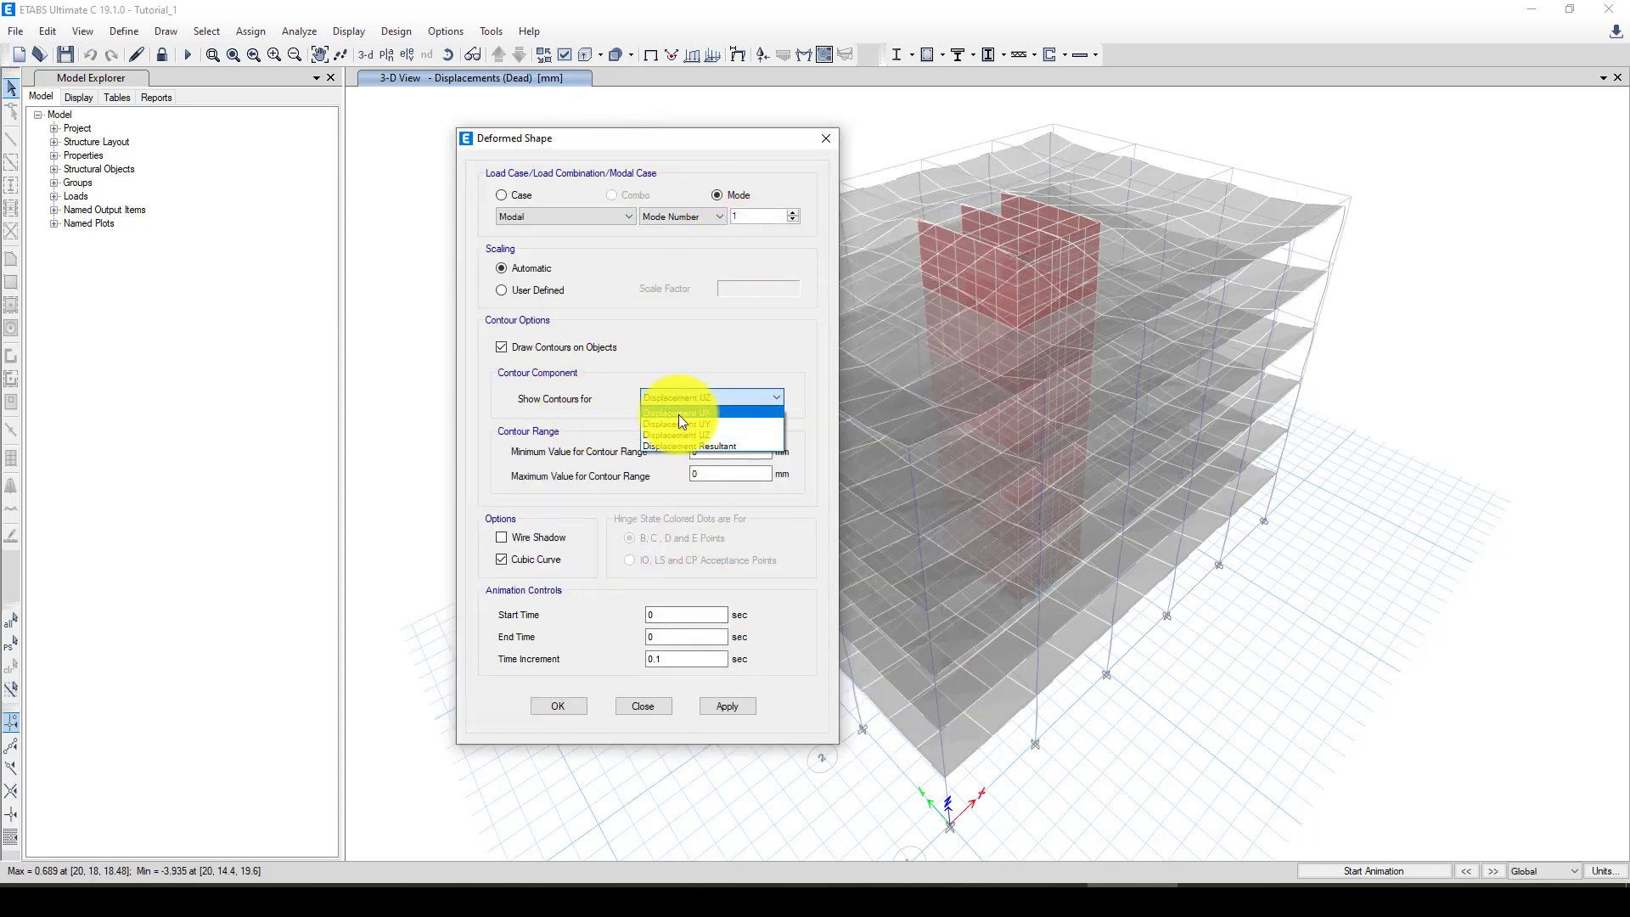
left_click(679, 412)
left_click(727, 706)
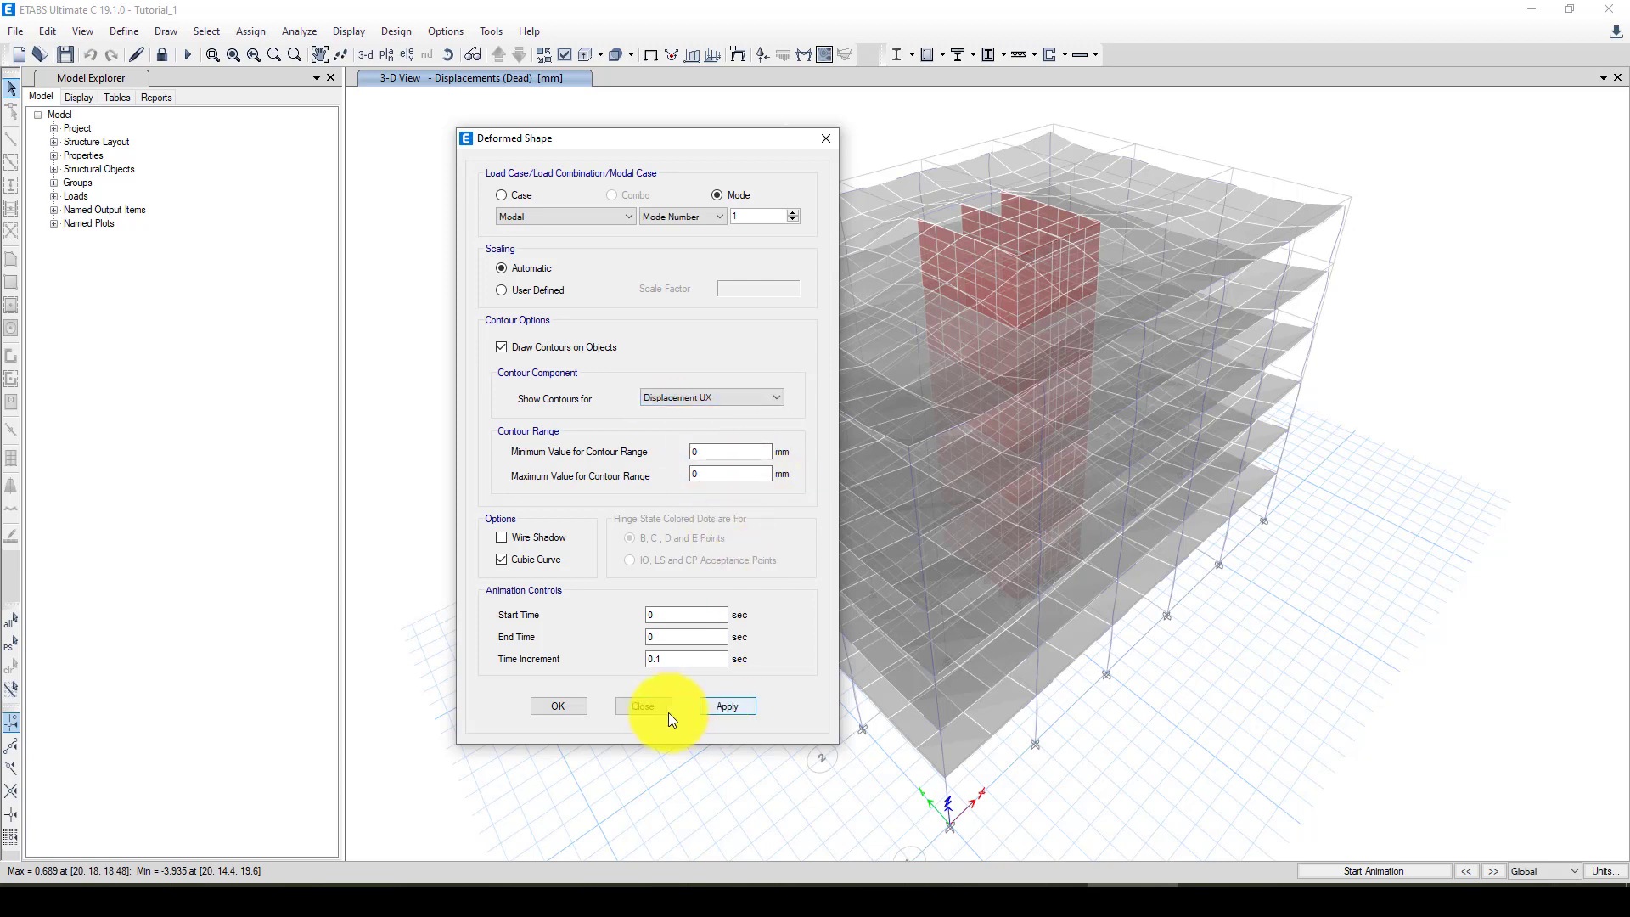
left_click(582, 712)
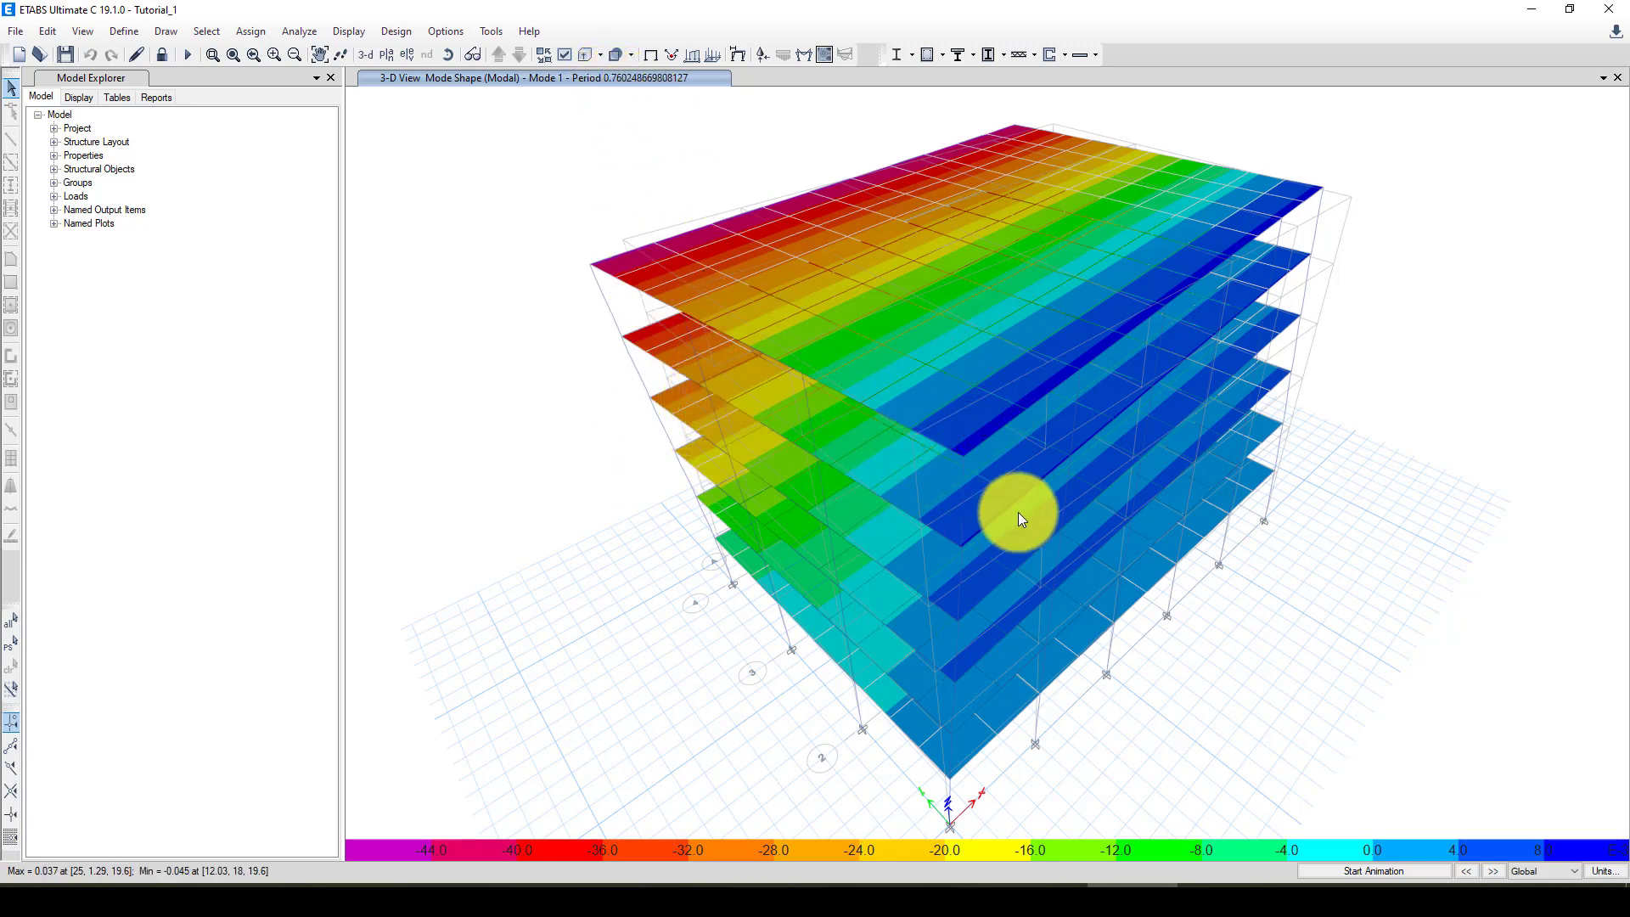
mouse_move(1059, 550)
middle_click_drag(1066, 555, 818, 400, "shift")
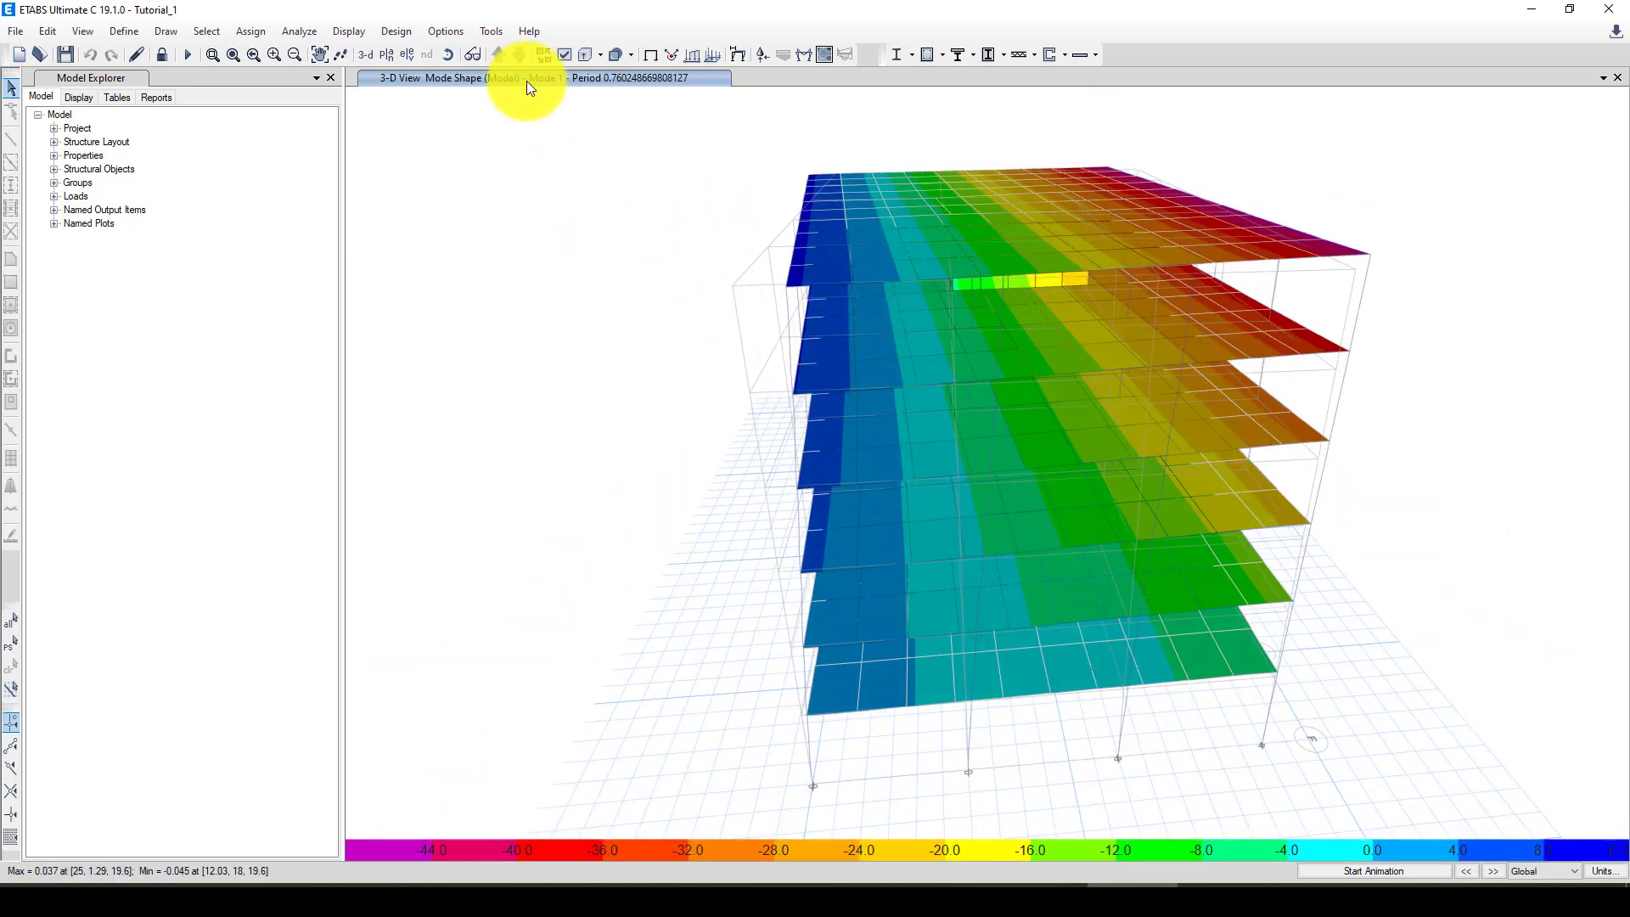
Step: Widen the story response chart and set its load case to EX
left_click(341, 32)
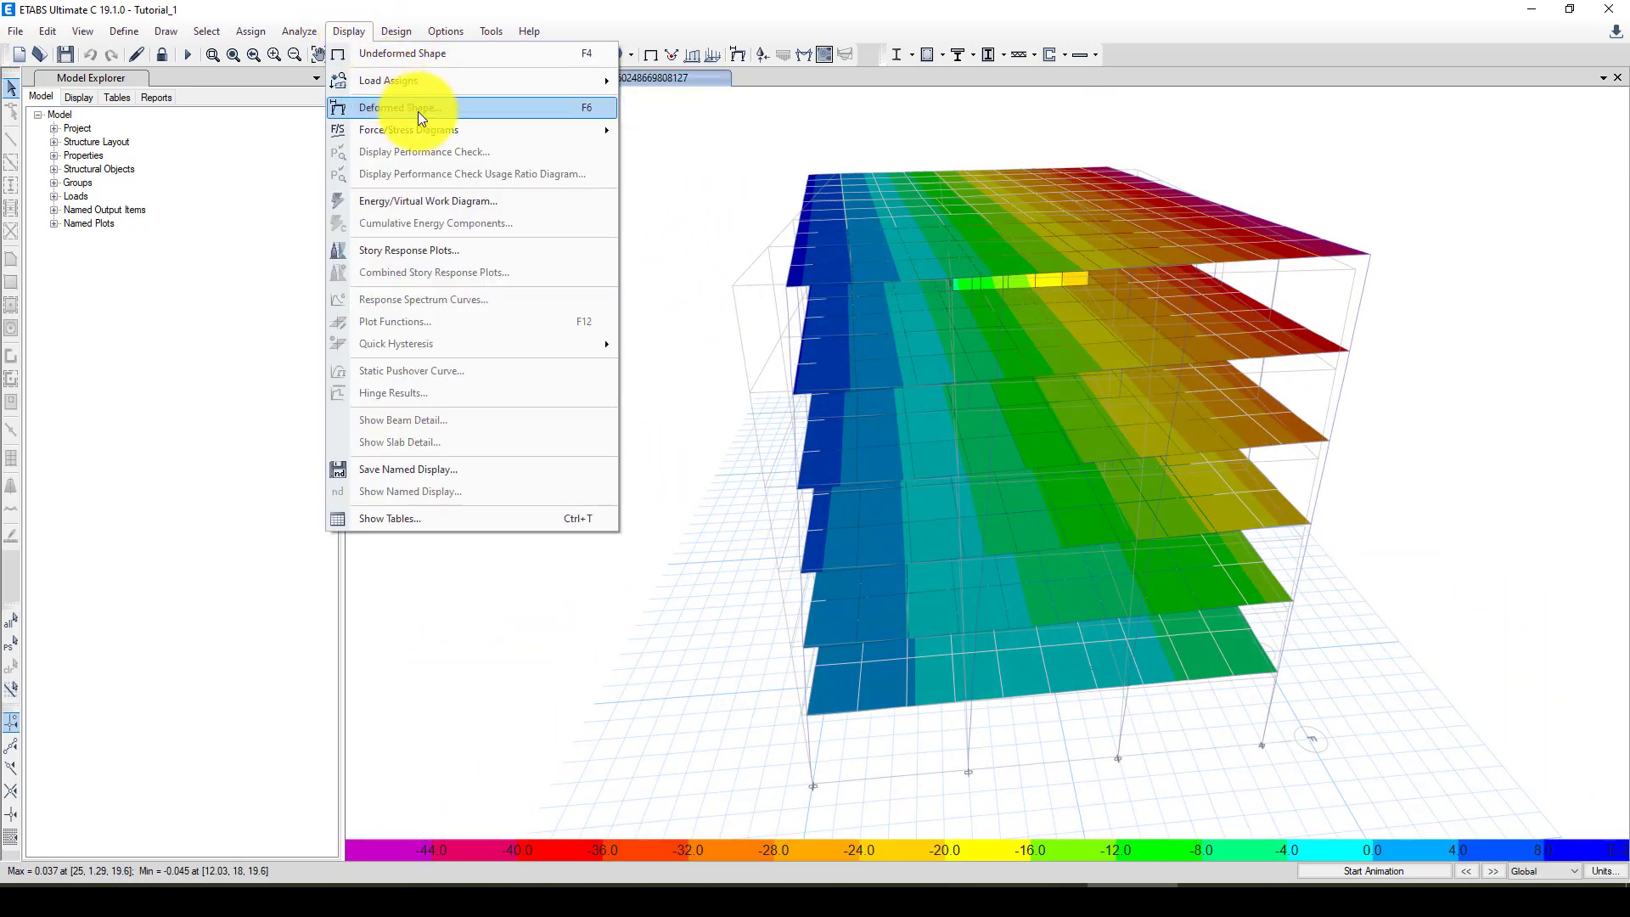
mouse_move(431, 127)
key("Escape")
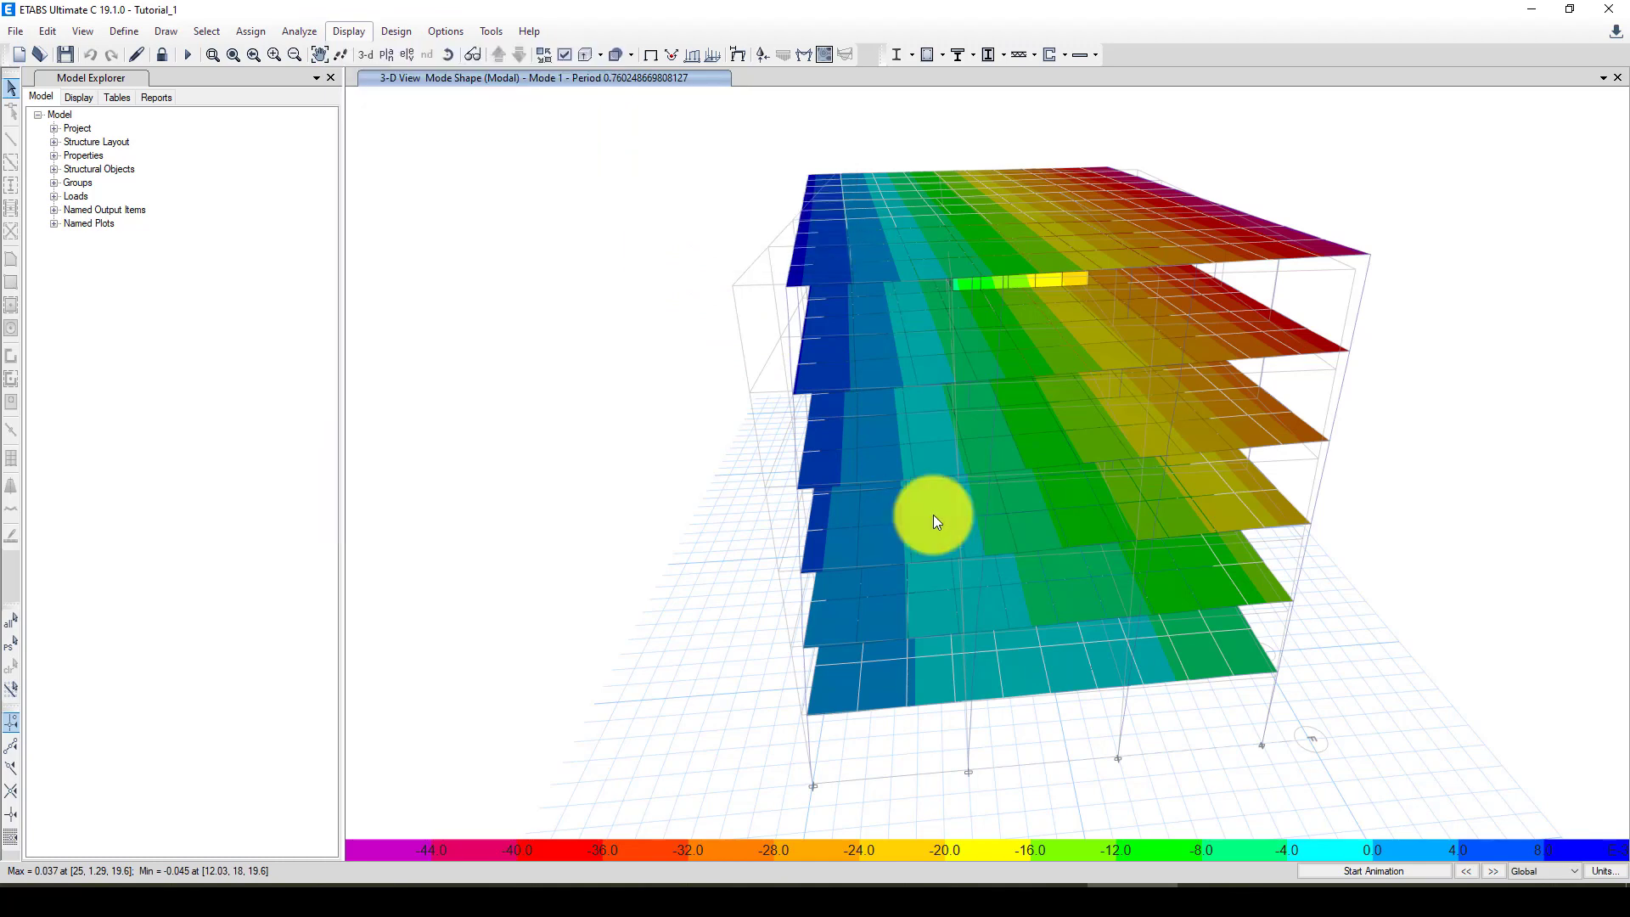
key("Escape")
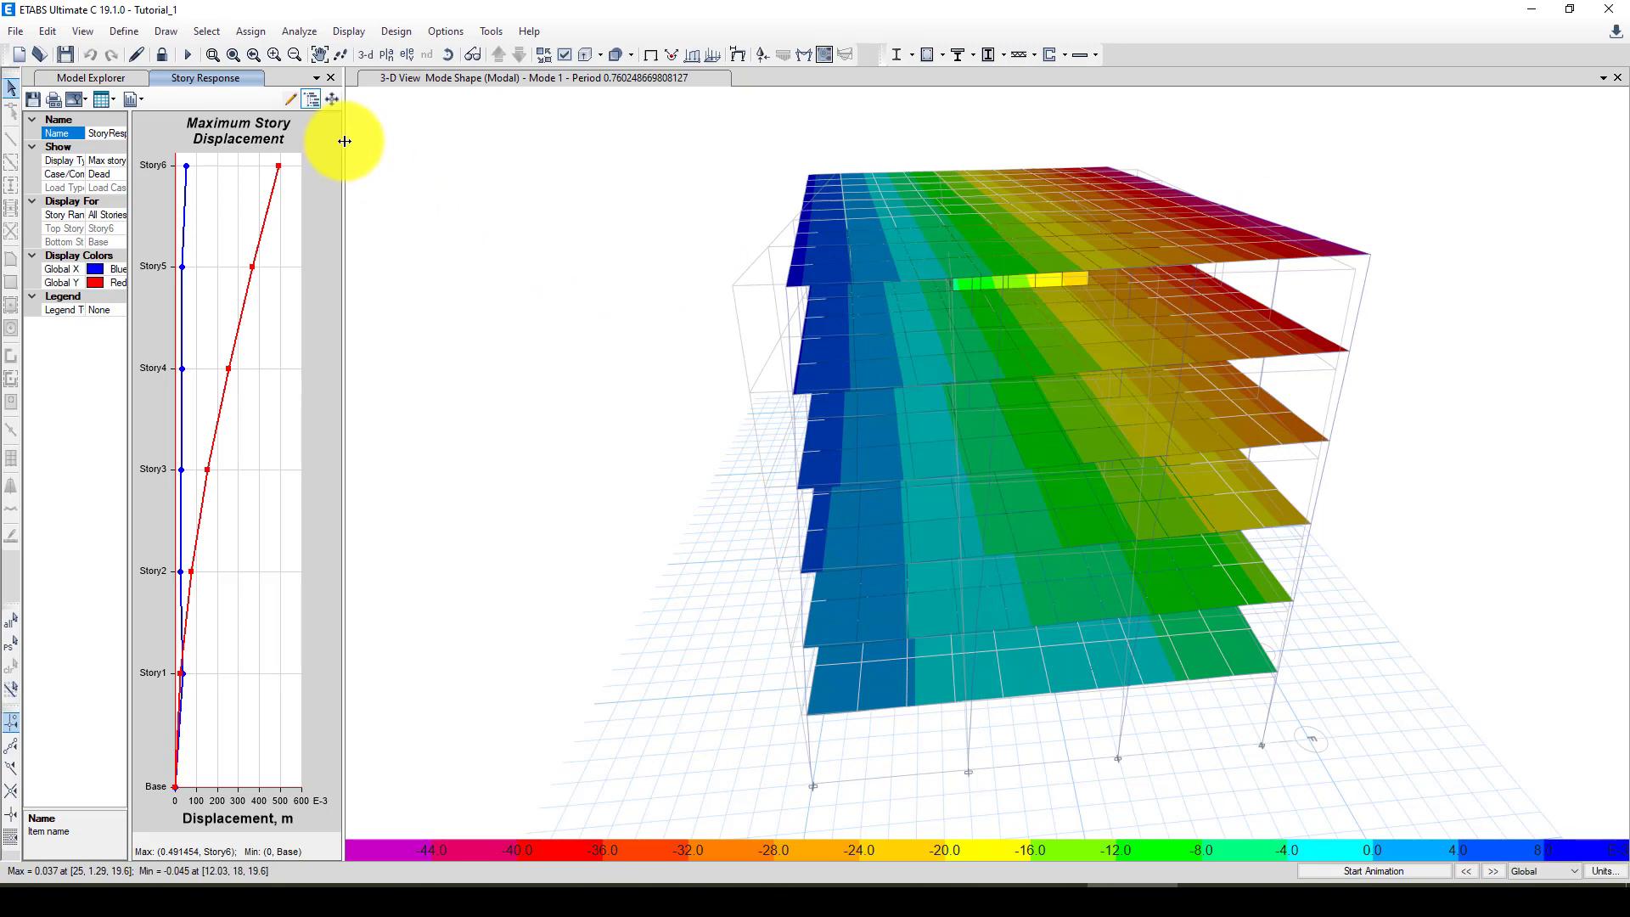
left_click_drag(340, 138, 537, 157)
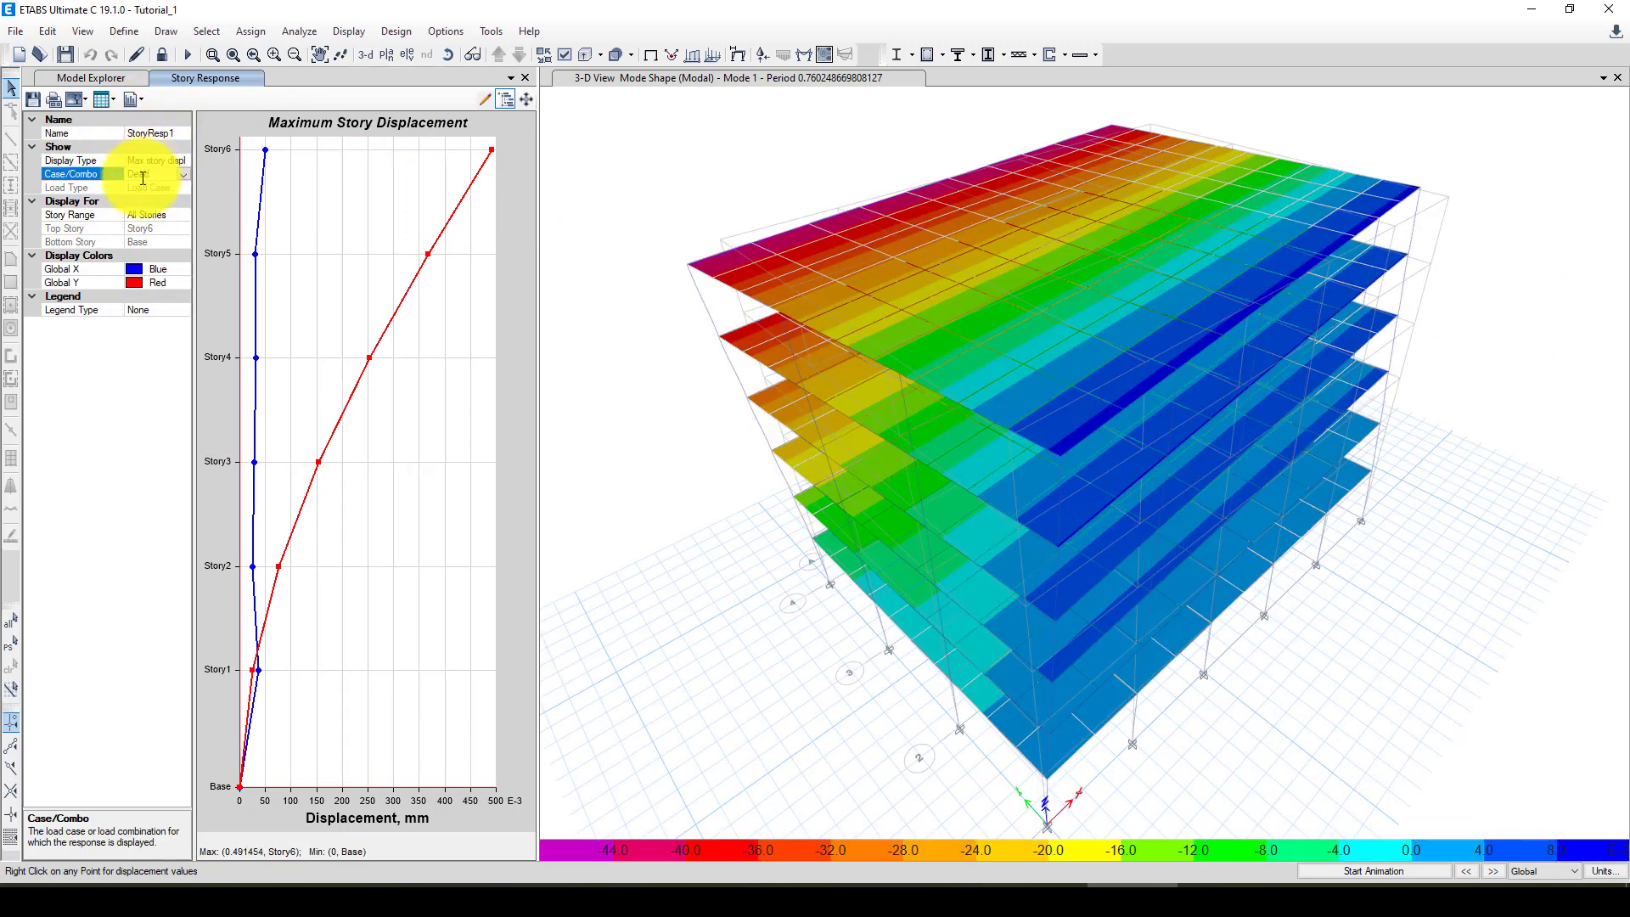
left_click(185, 175)
left_click(185, 173)
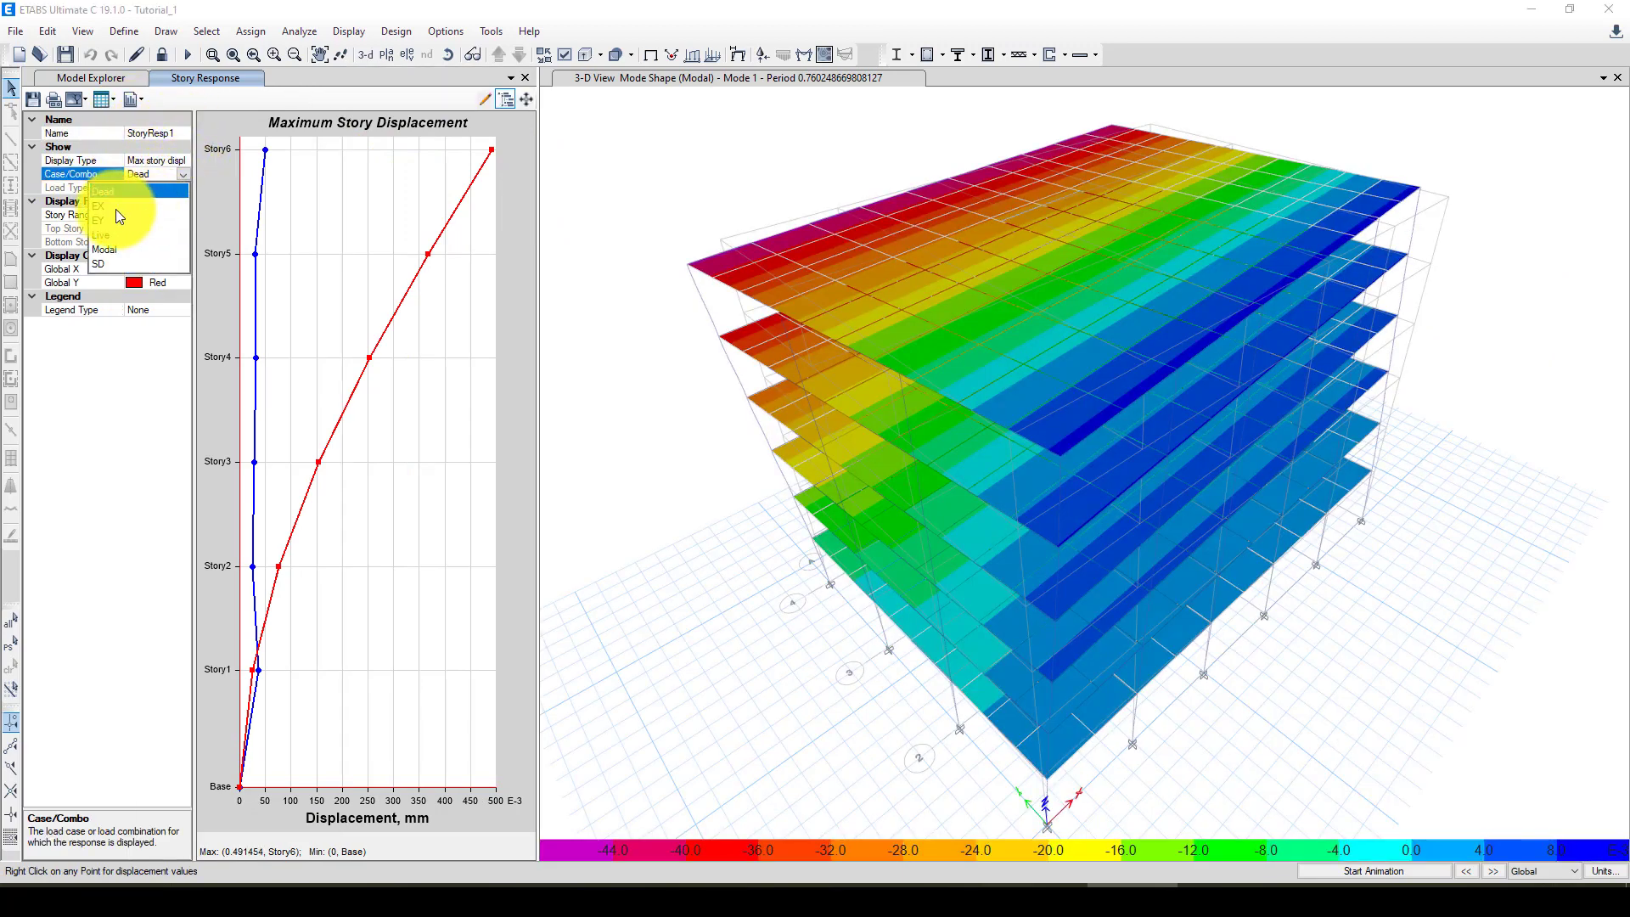
left_click(113, 209)
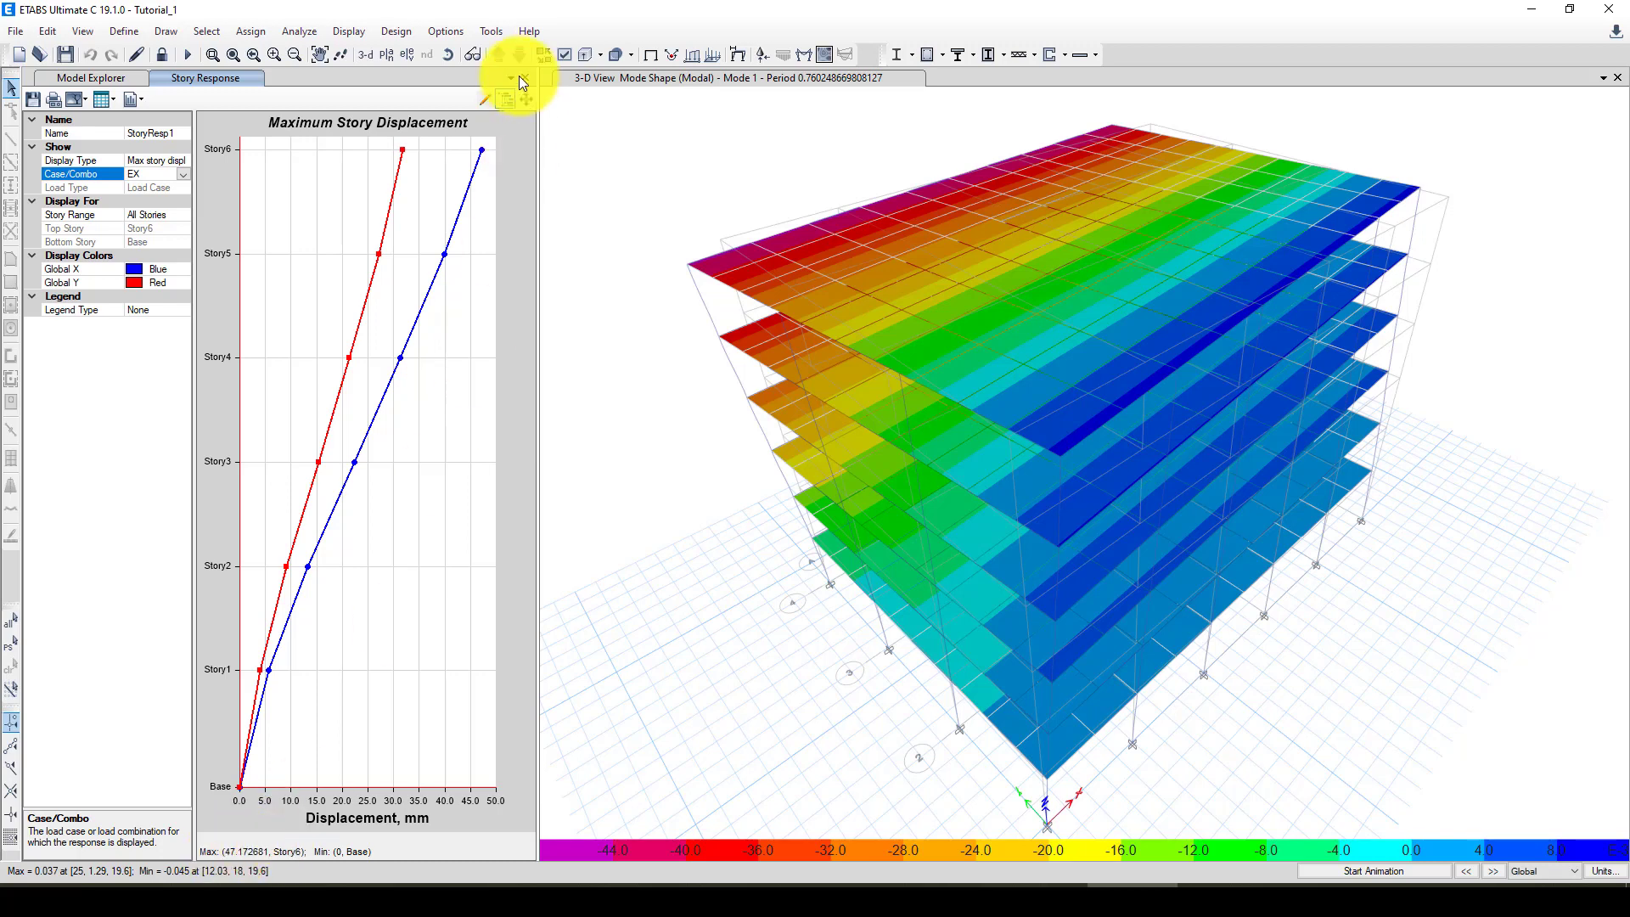
Step: Change the chart display type to diaphragm drifts, then to story shears
left_click(167, 161)
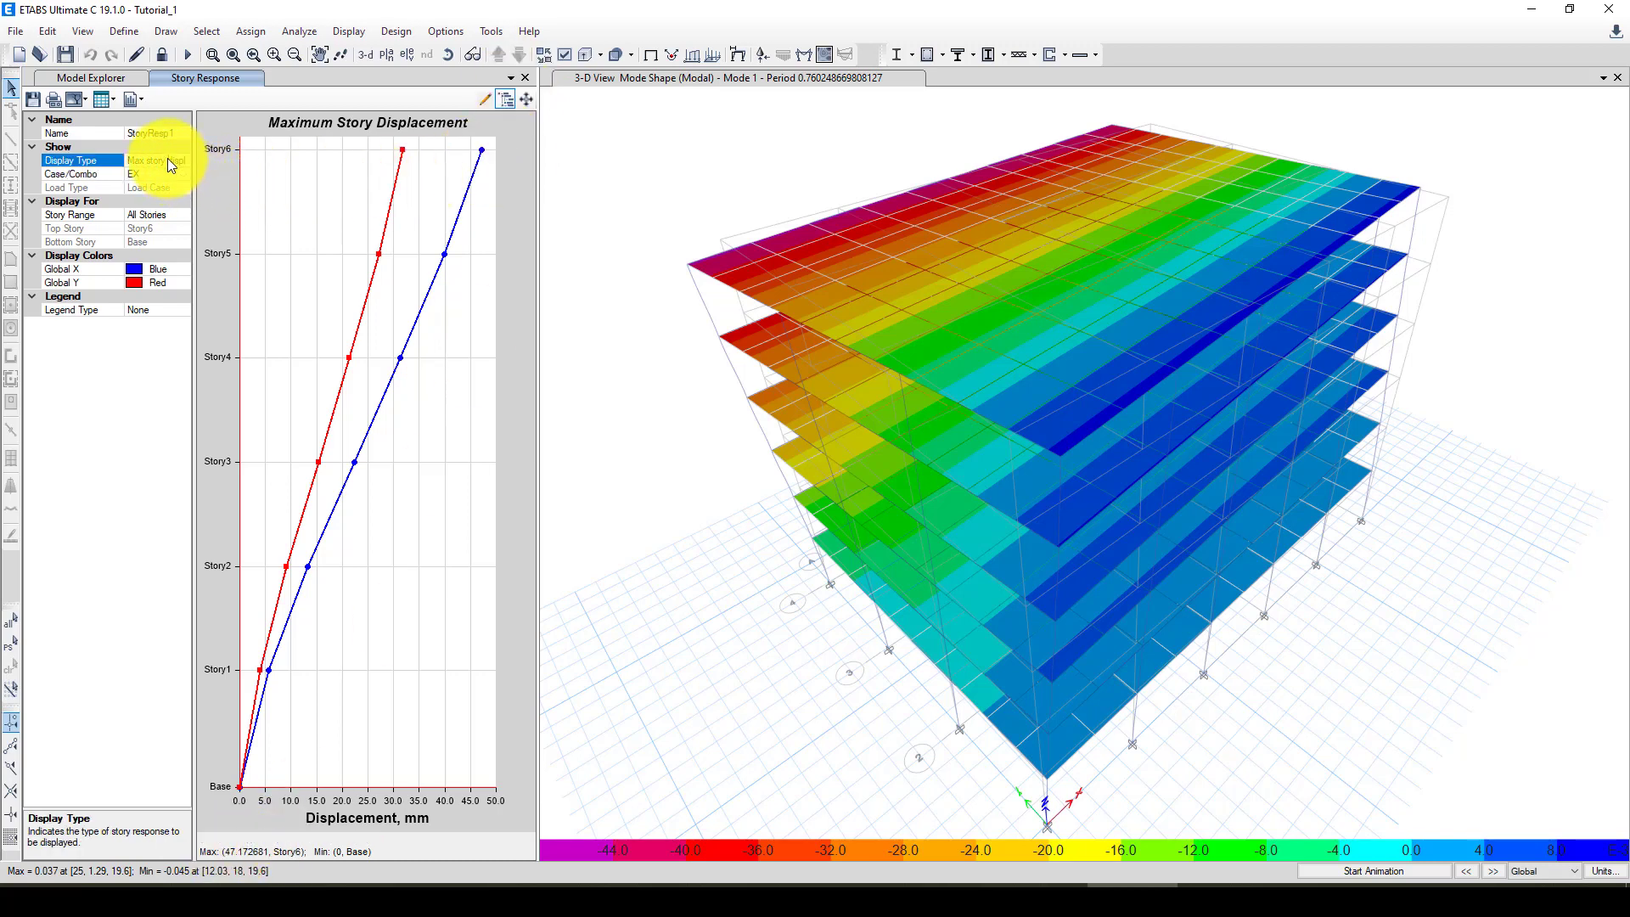
left_click(185, 160)
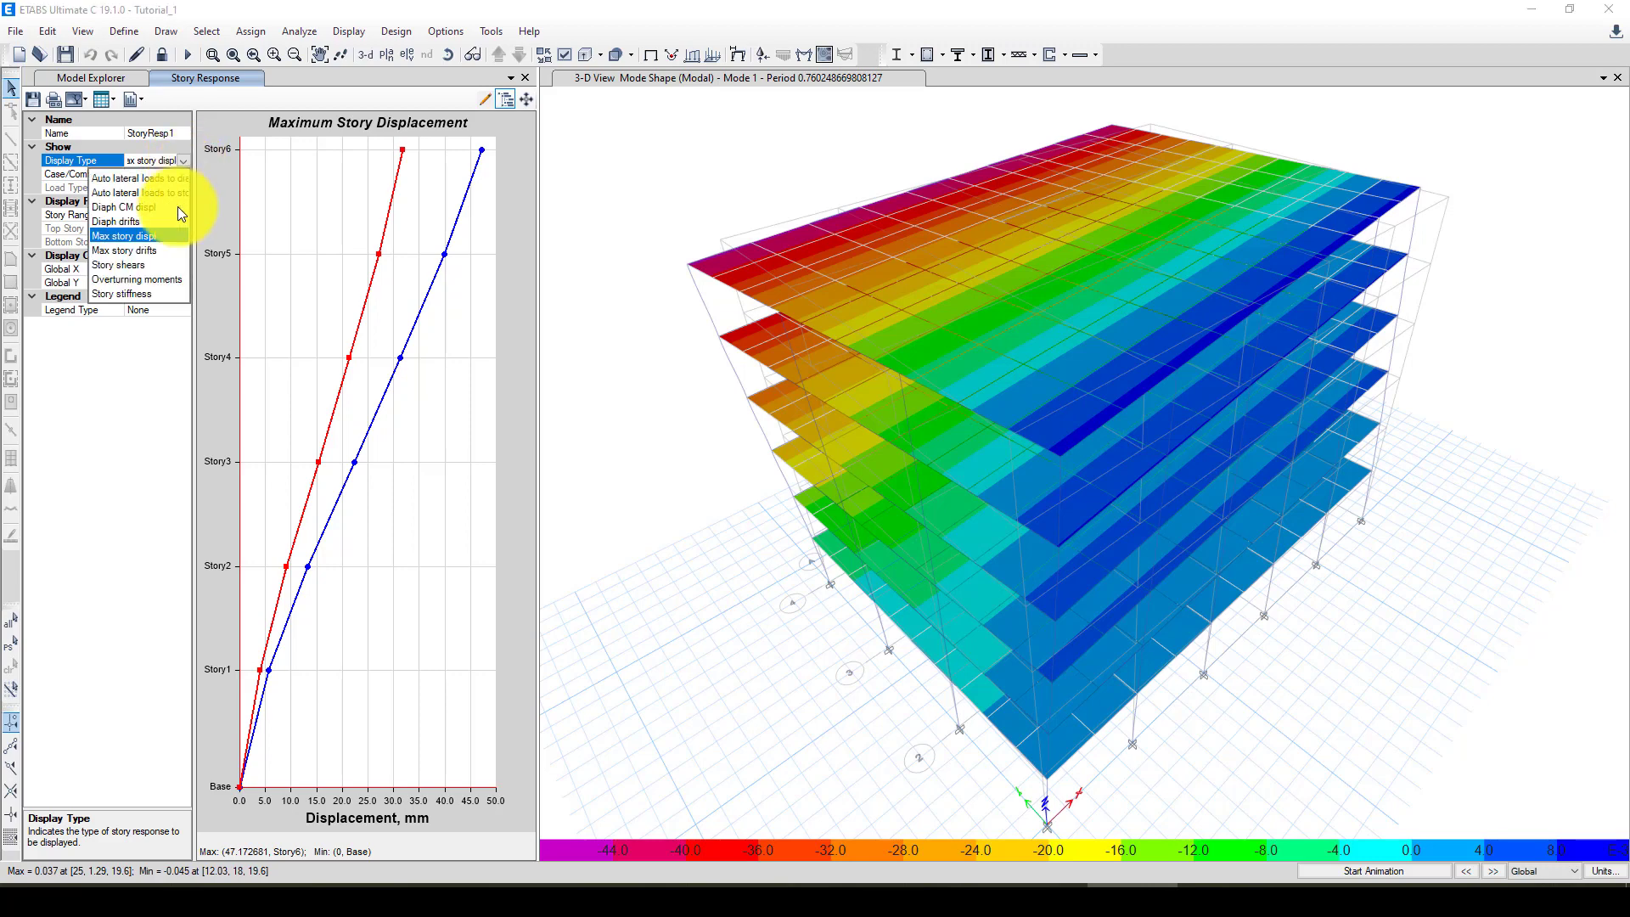
left_click(135, 222)
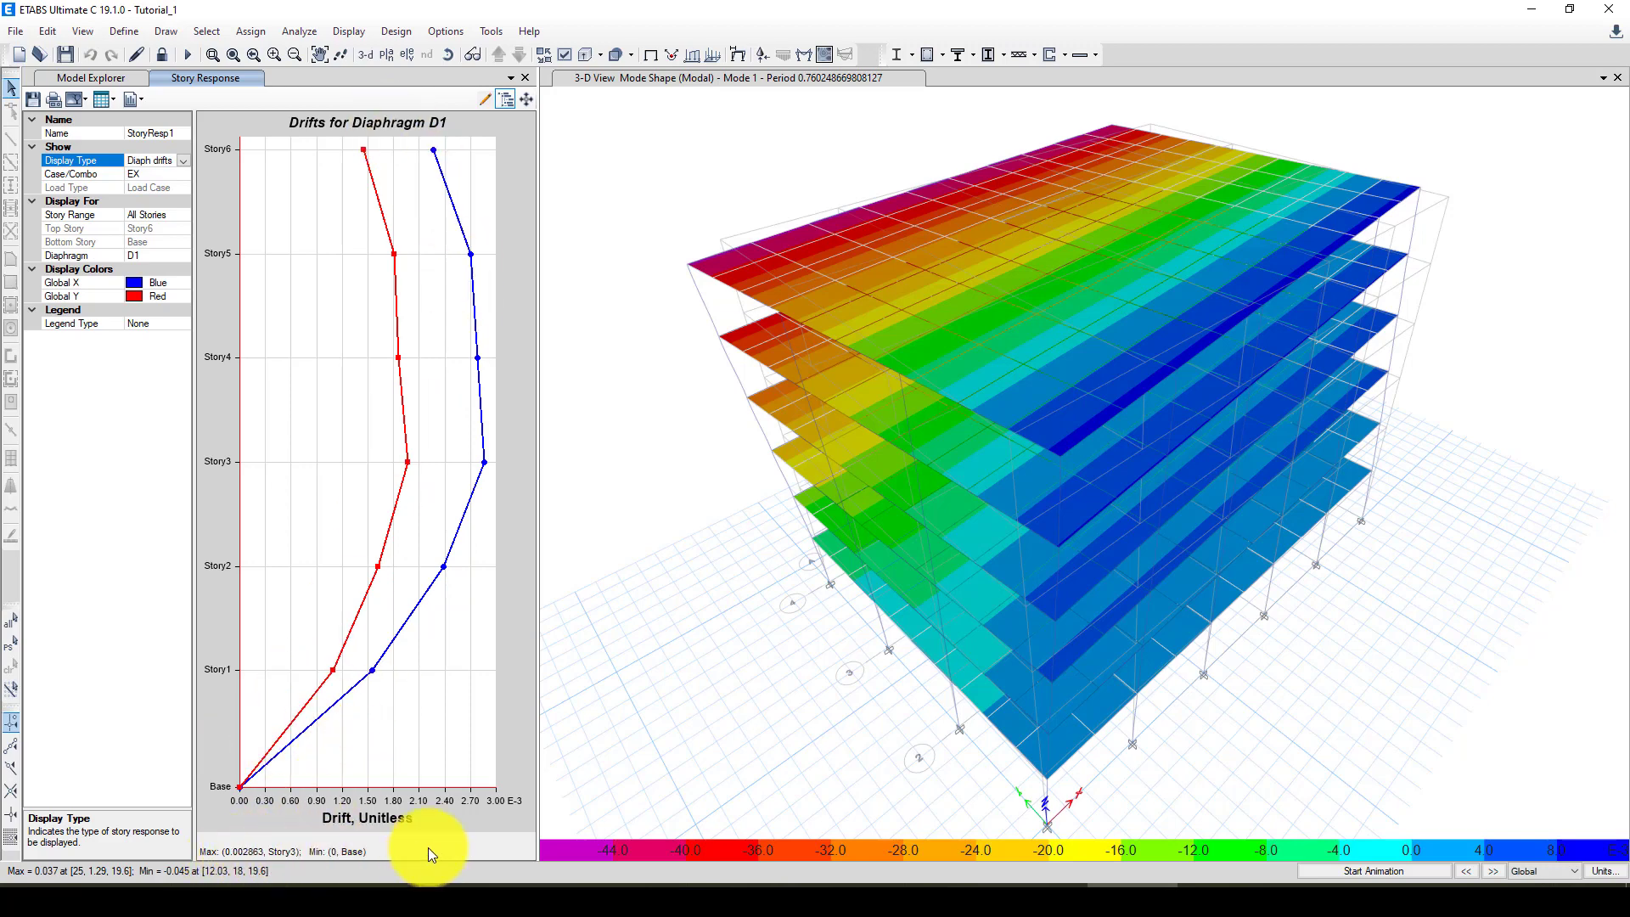
left_click(184, 163)
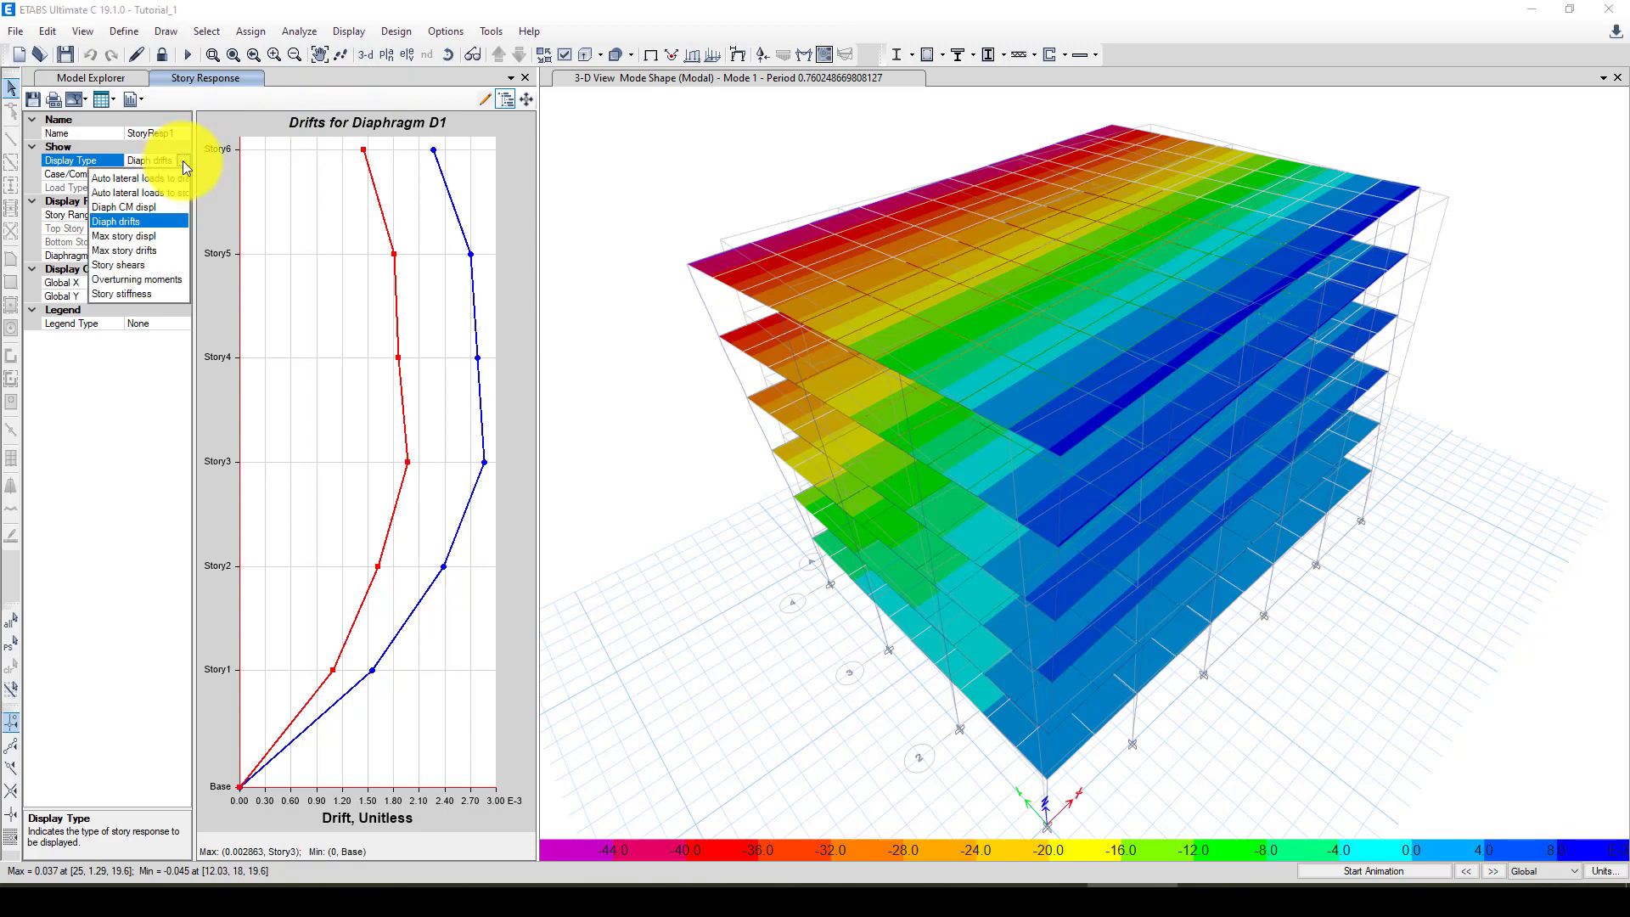
left_click(135, 263)
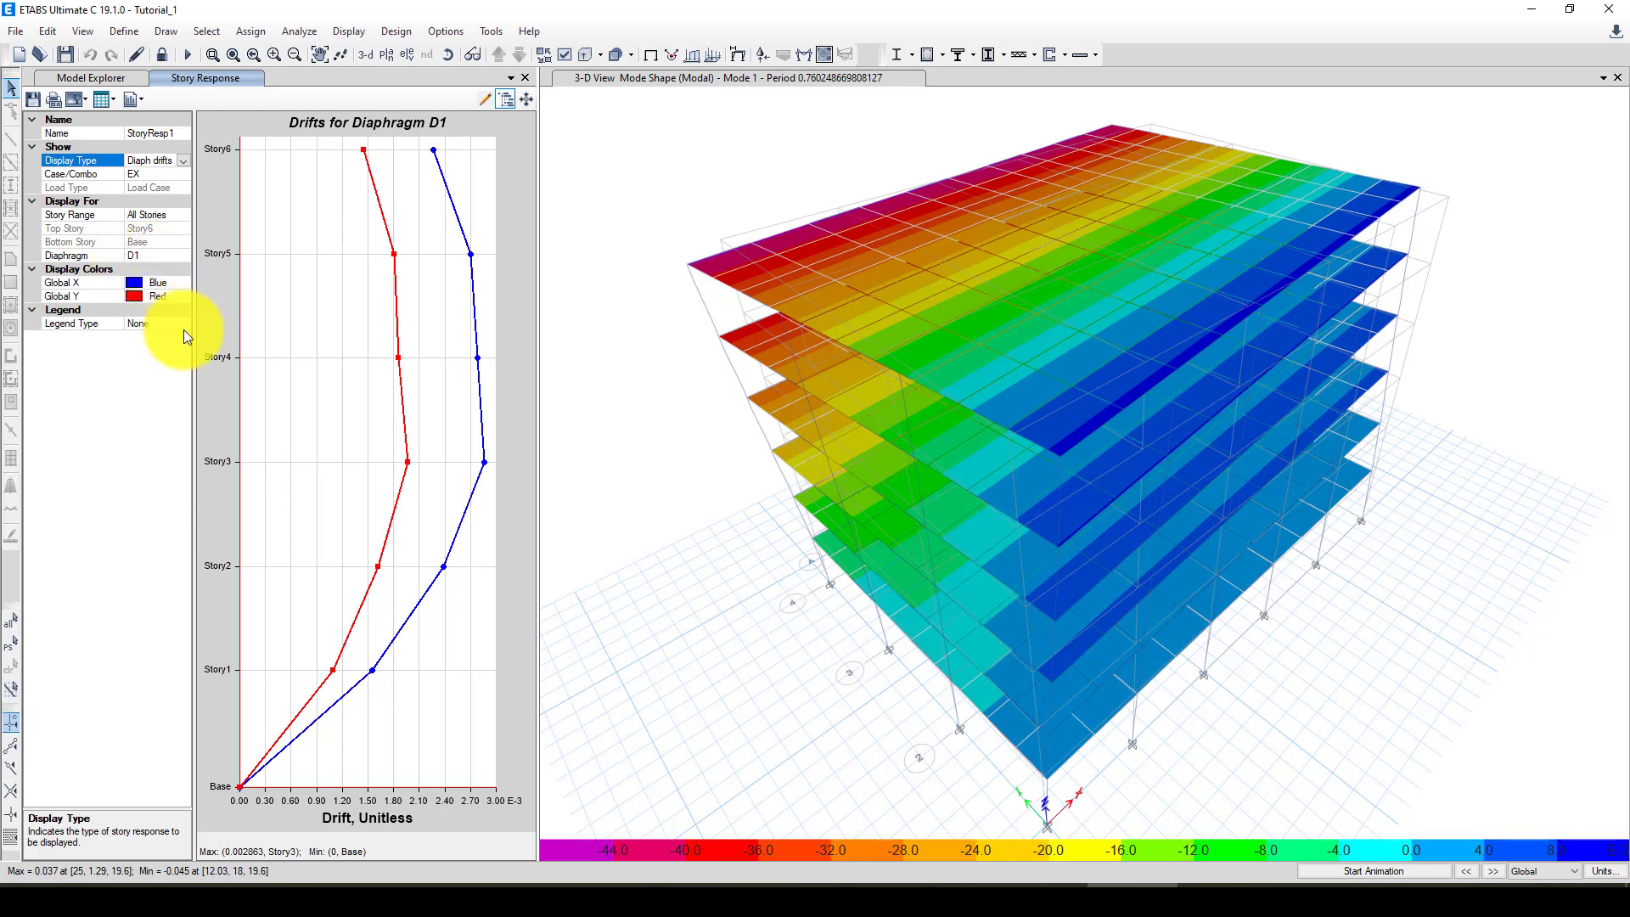
key("s")
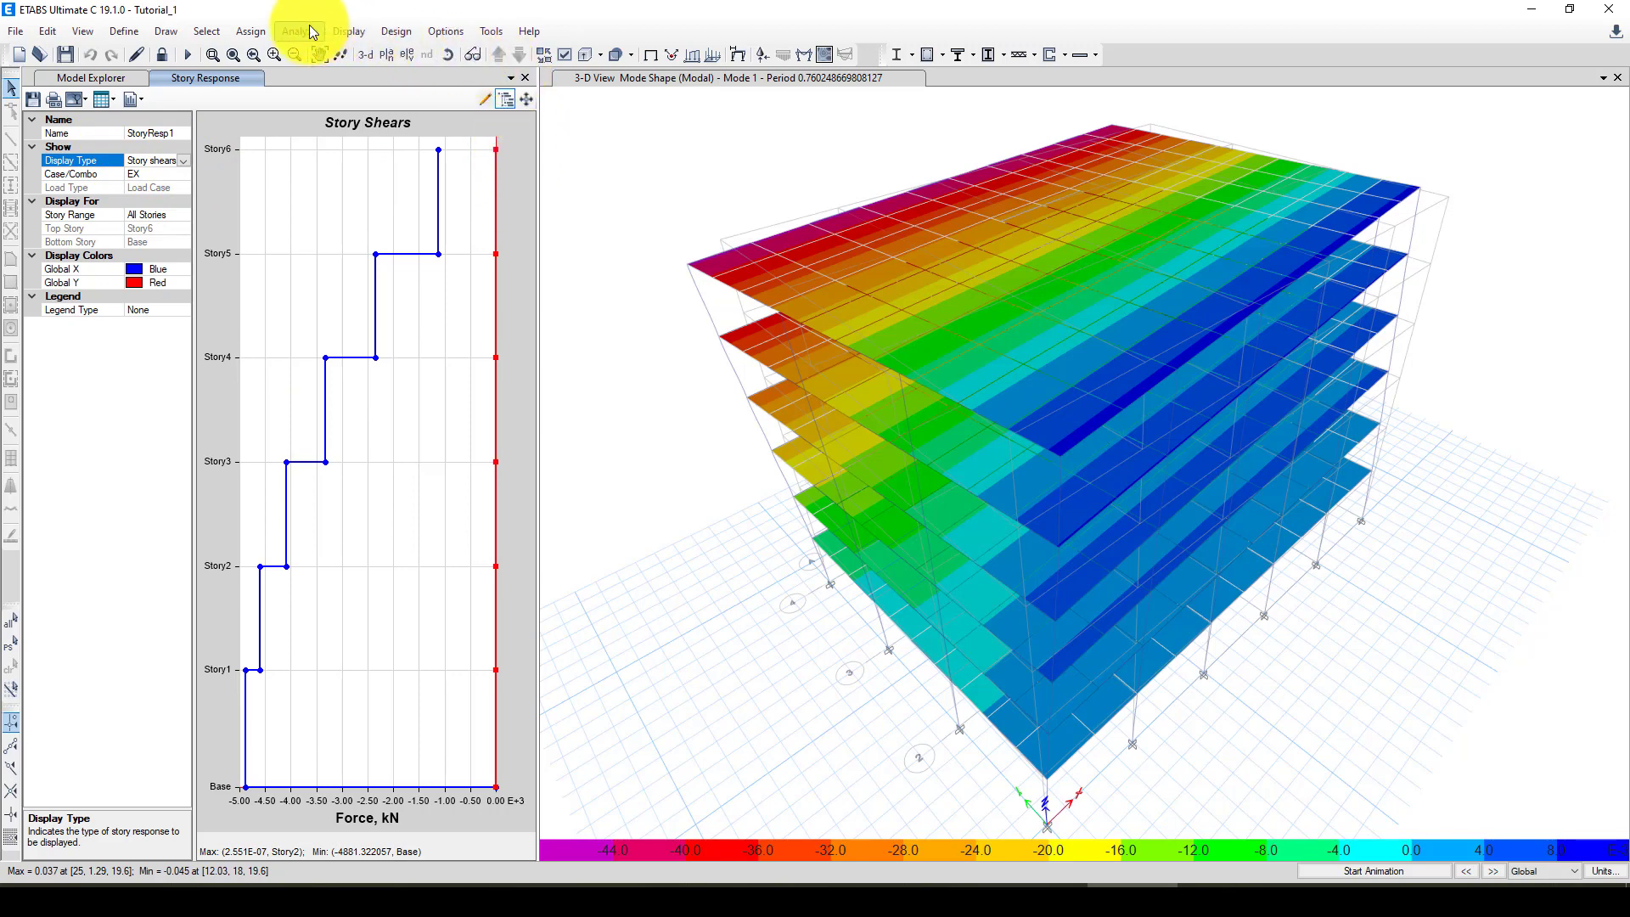
Step: Draw the EX Moment 3-3 diagrams on all frames in the 3-D view
left_click(804, 54)
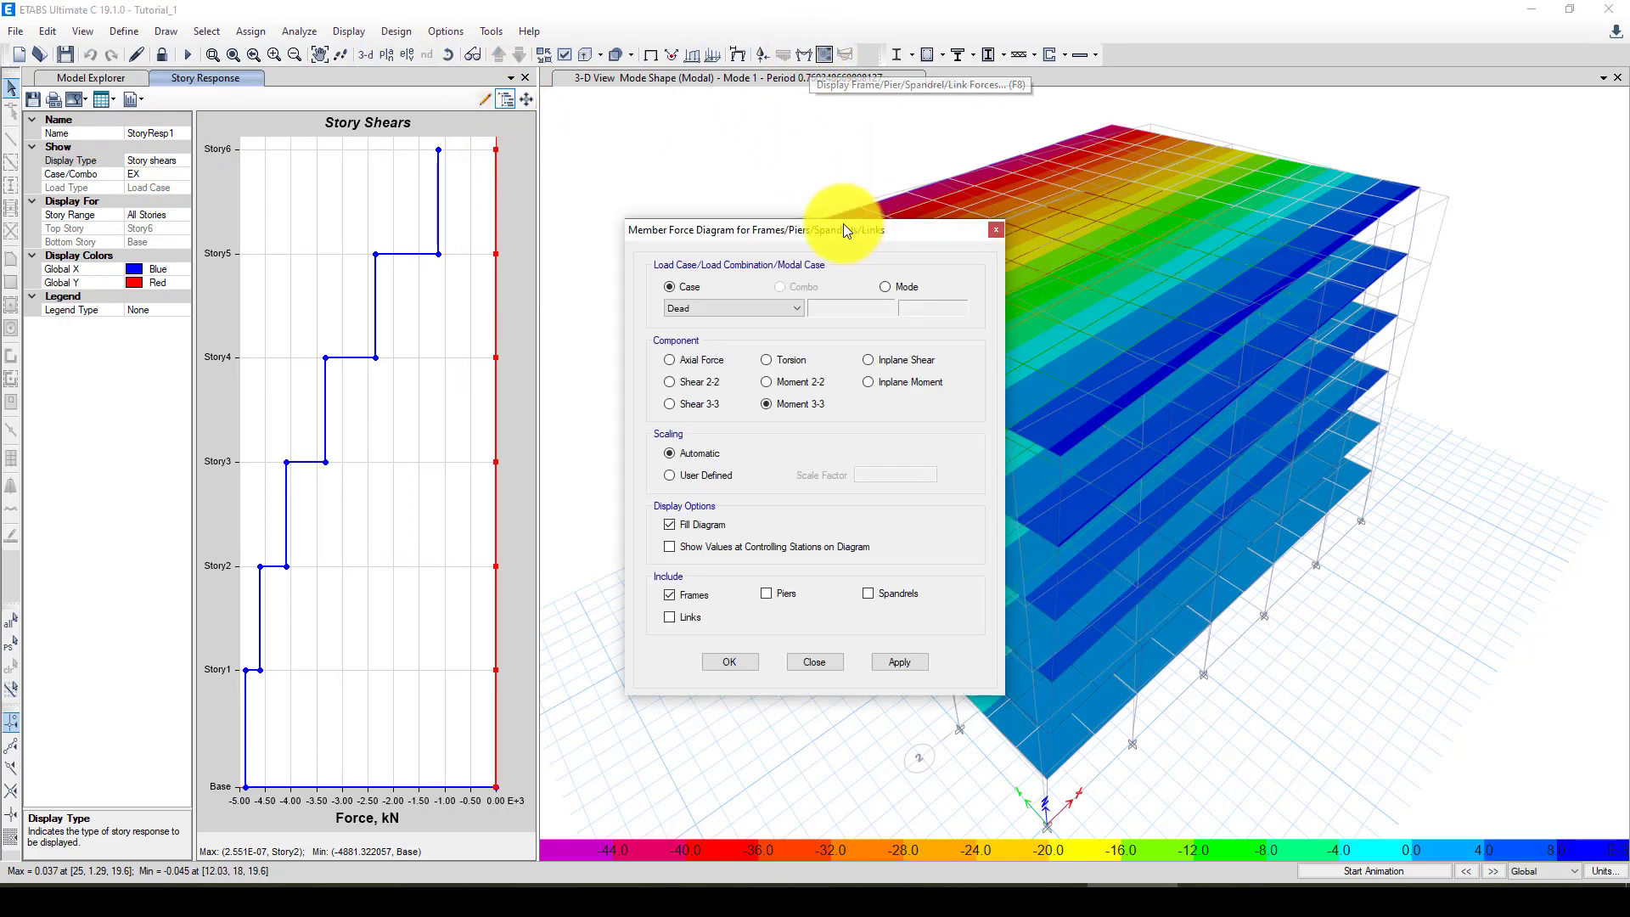
left_click_drag(843, 224, 579, 158)
left_click(481, 243)
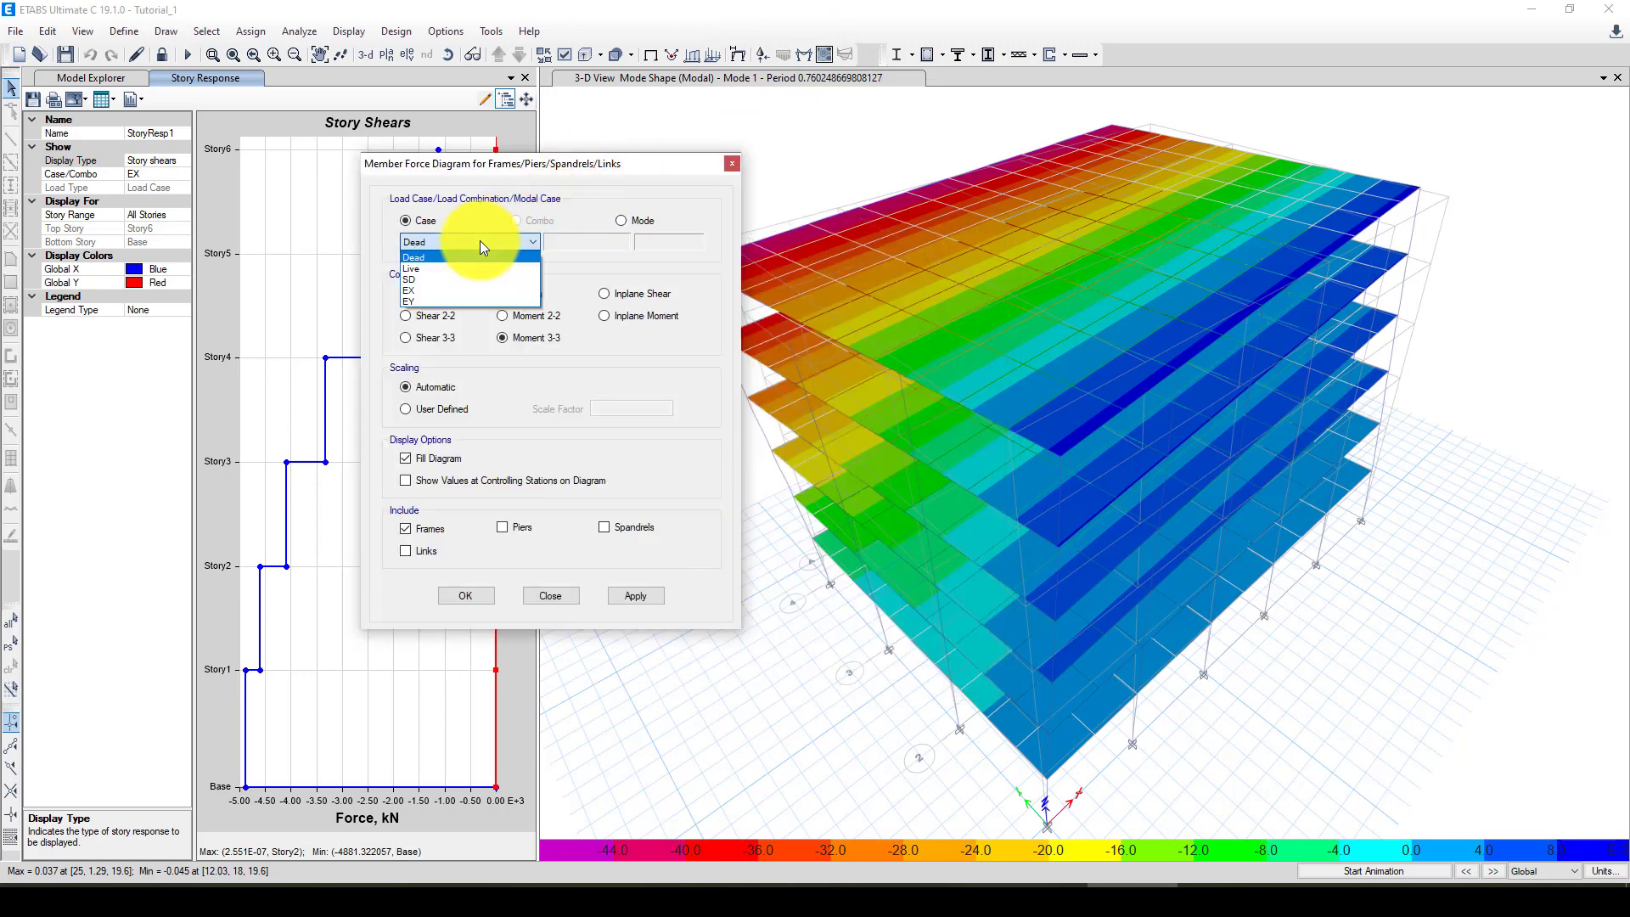
left_click(441, 285)
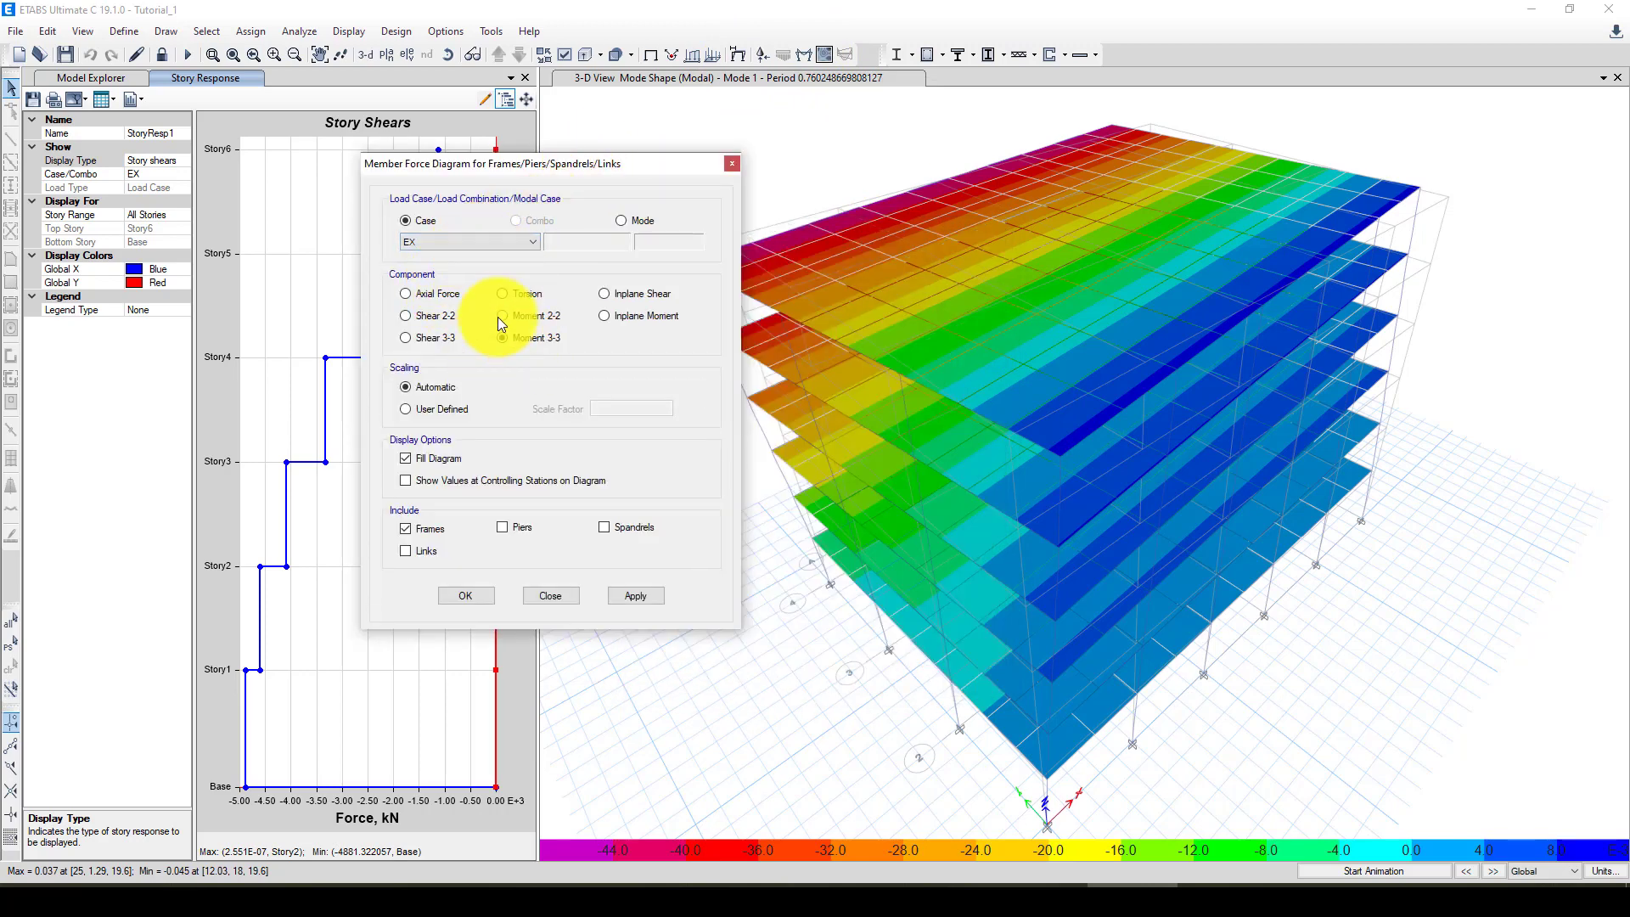
left_click(633, 596)
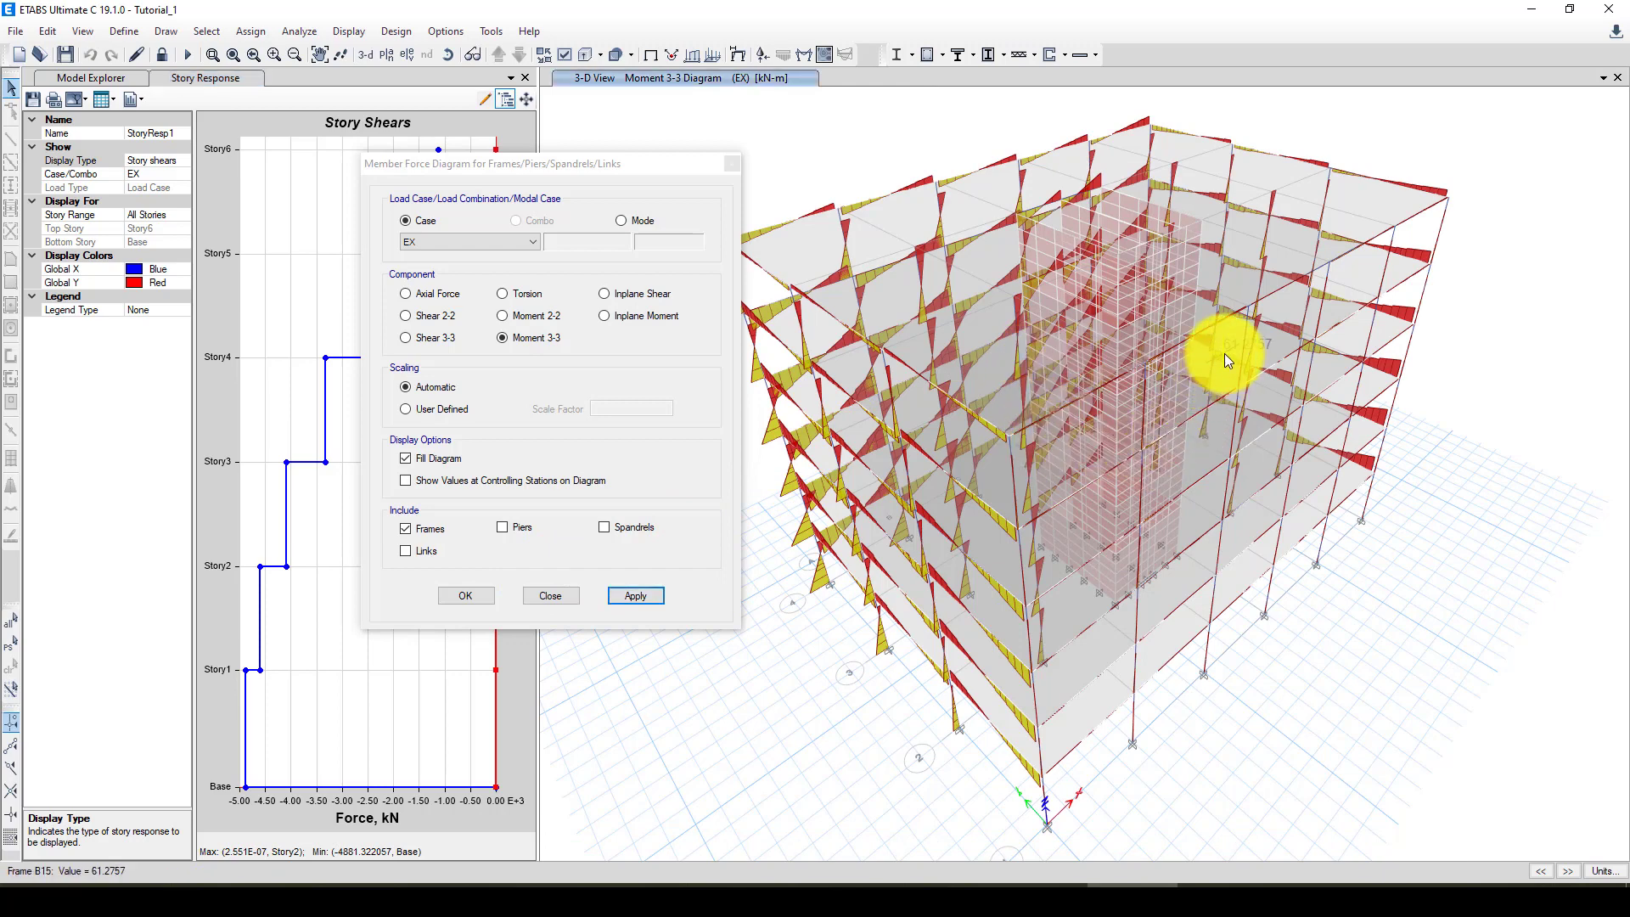
scroll(1224, 353, "down", 3)
scroll(1061, 461, "up", 4)
scroll(968, 499, "up", 2)
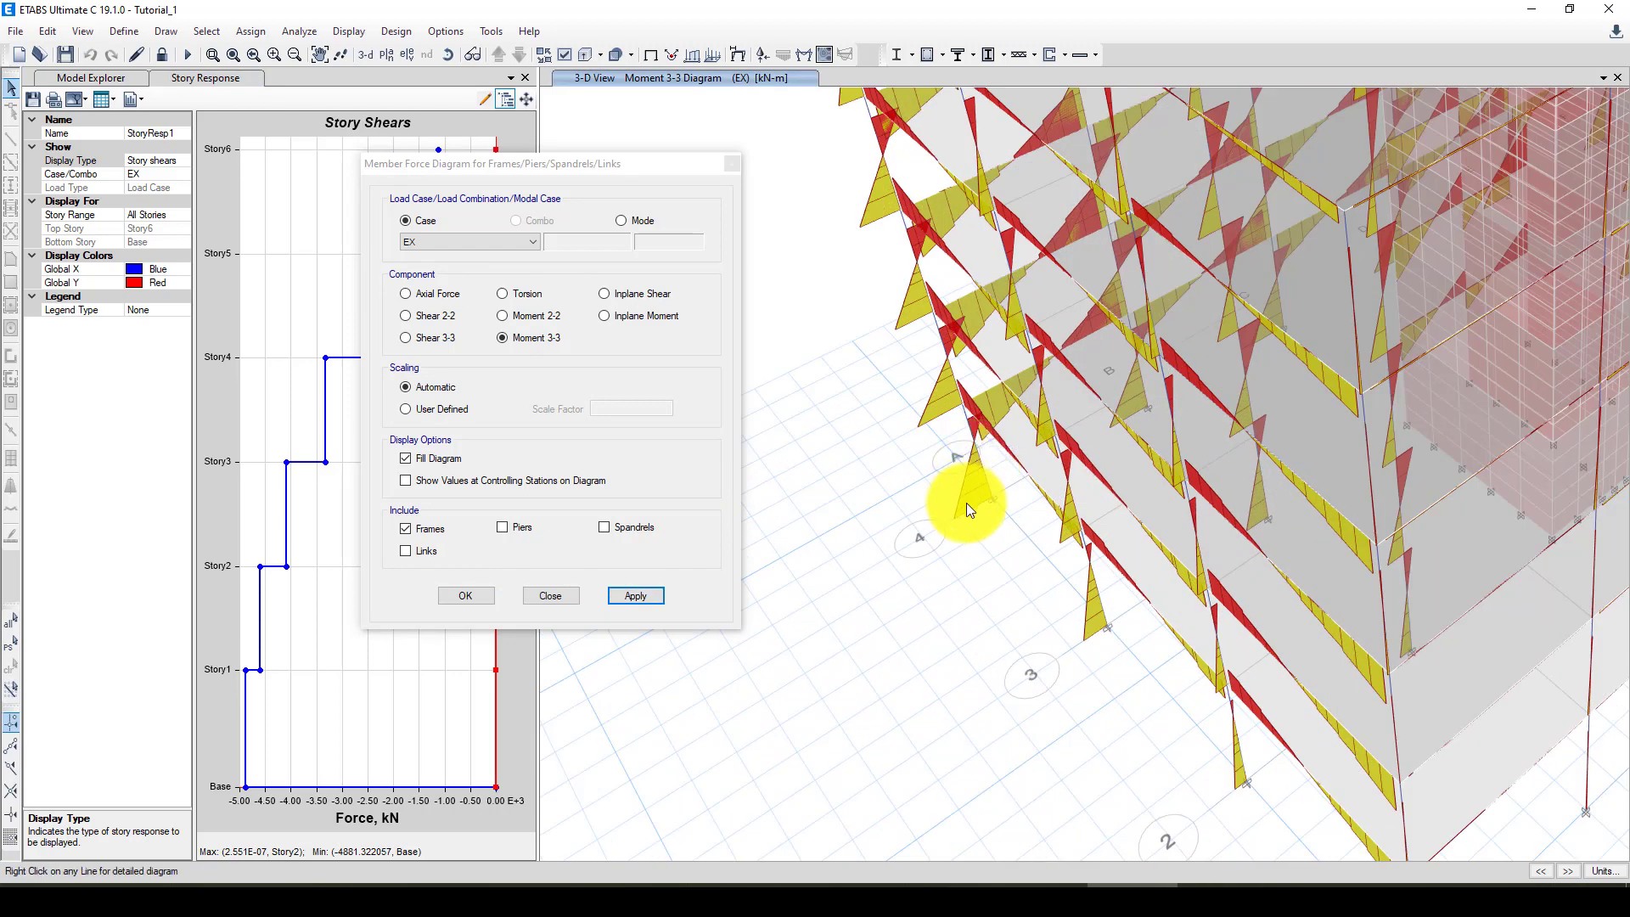
Step: Scroll through column C1's moment values along its length, then close the force diagram dialogs
right_click(979, 456)
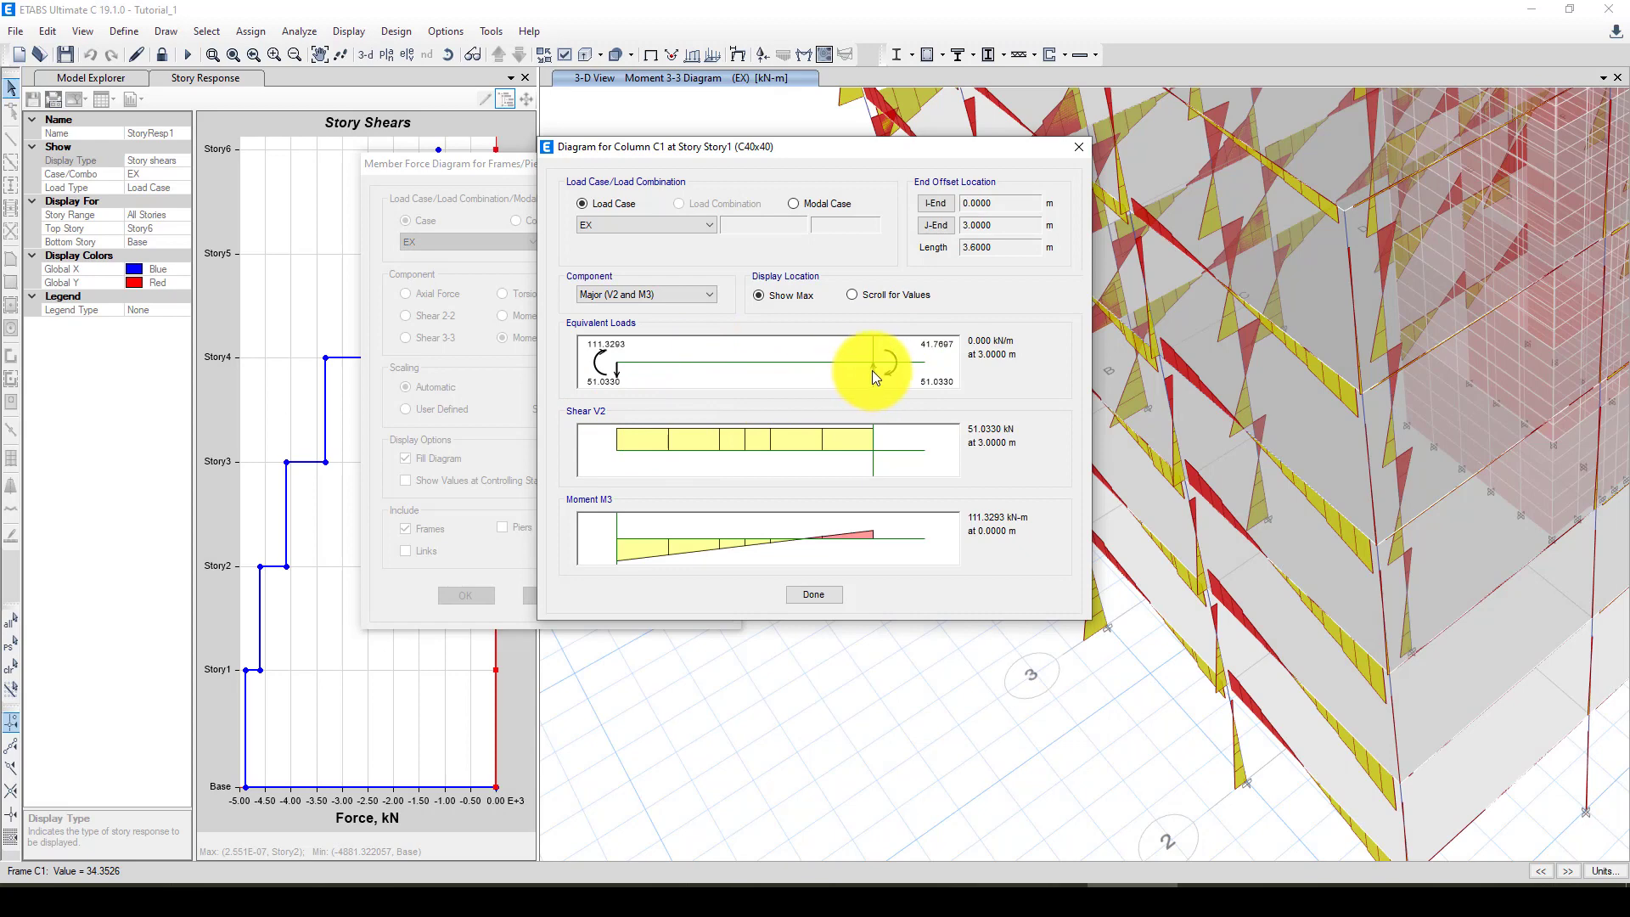
left_click(633, 439)
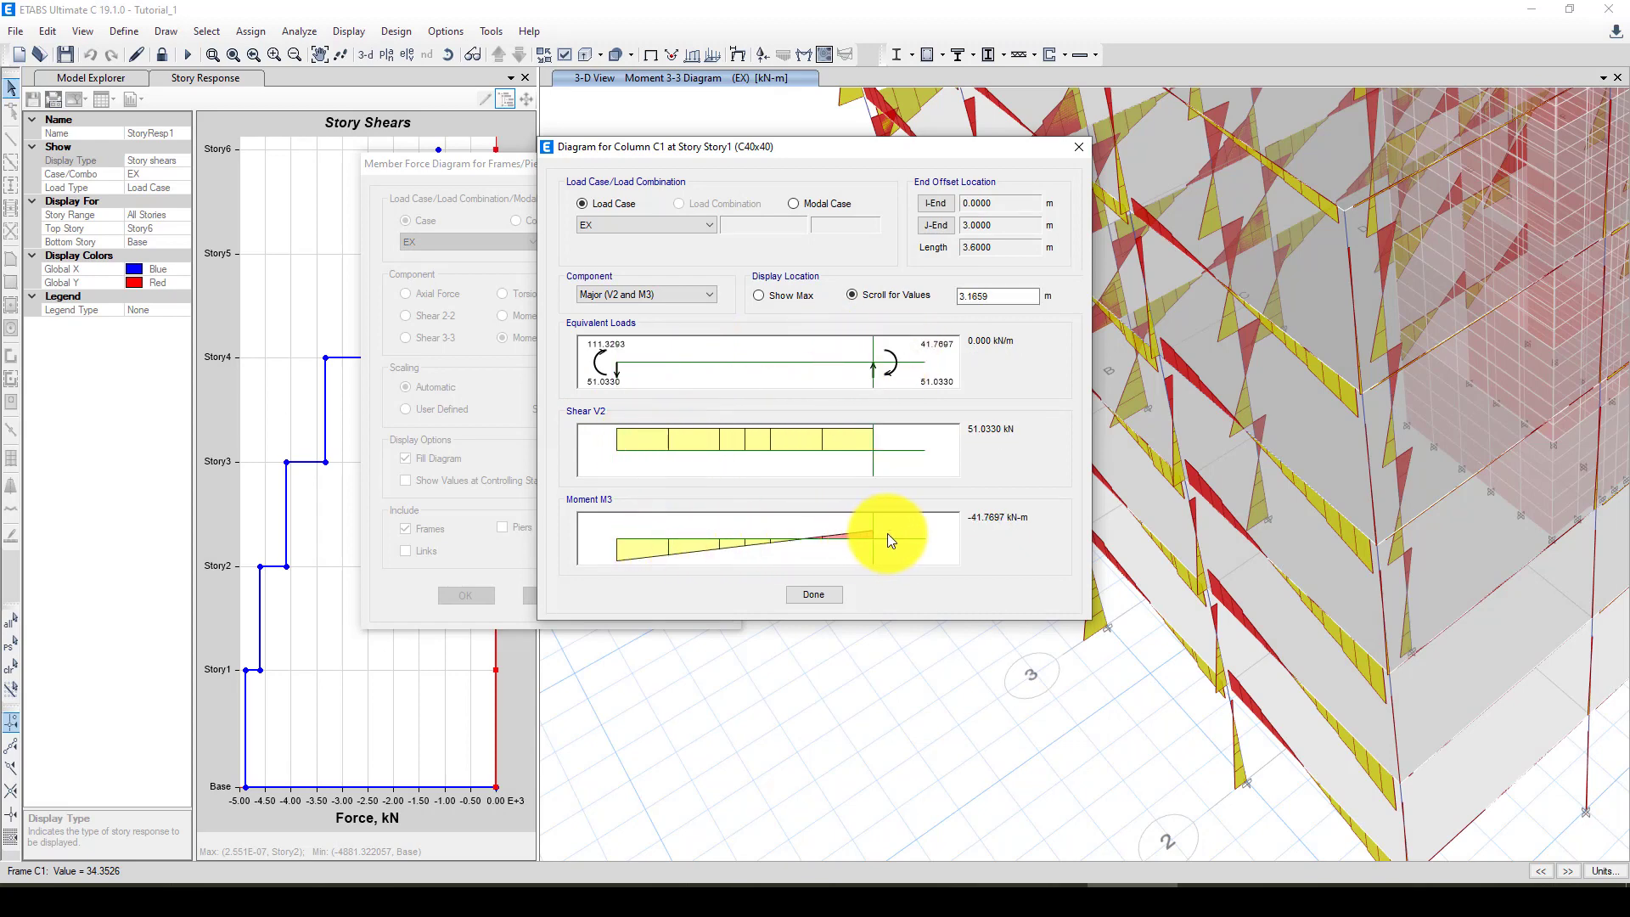
left_click(806, 595)
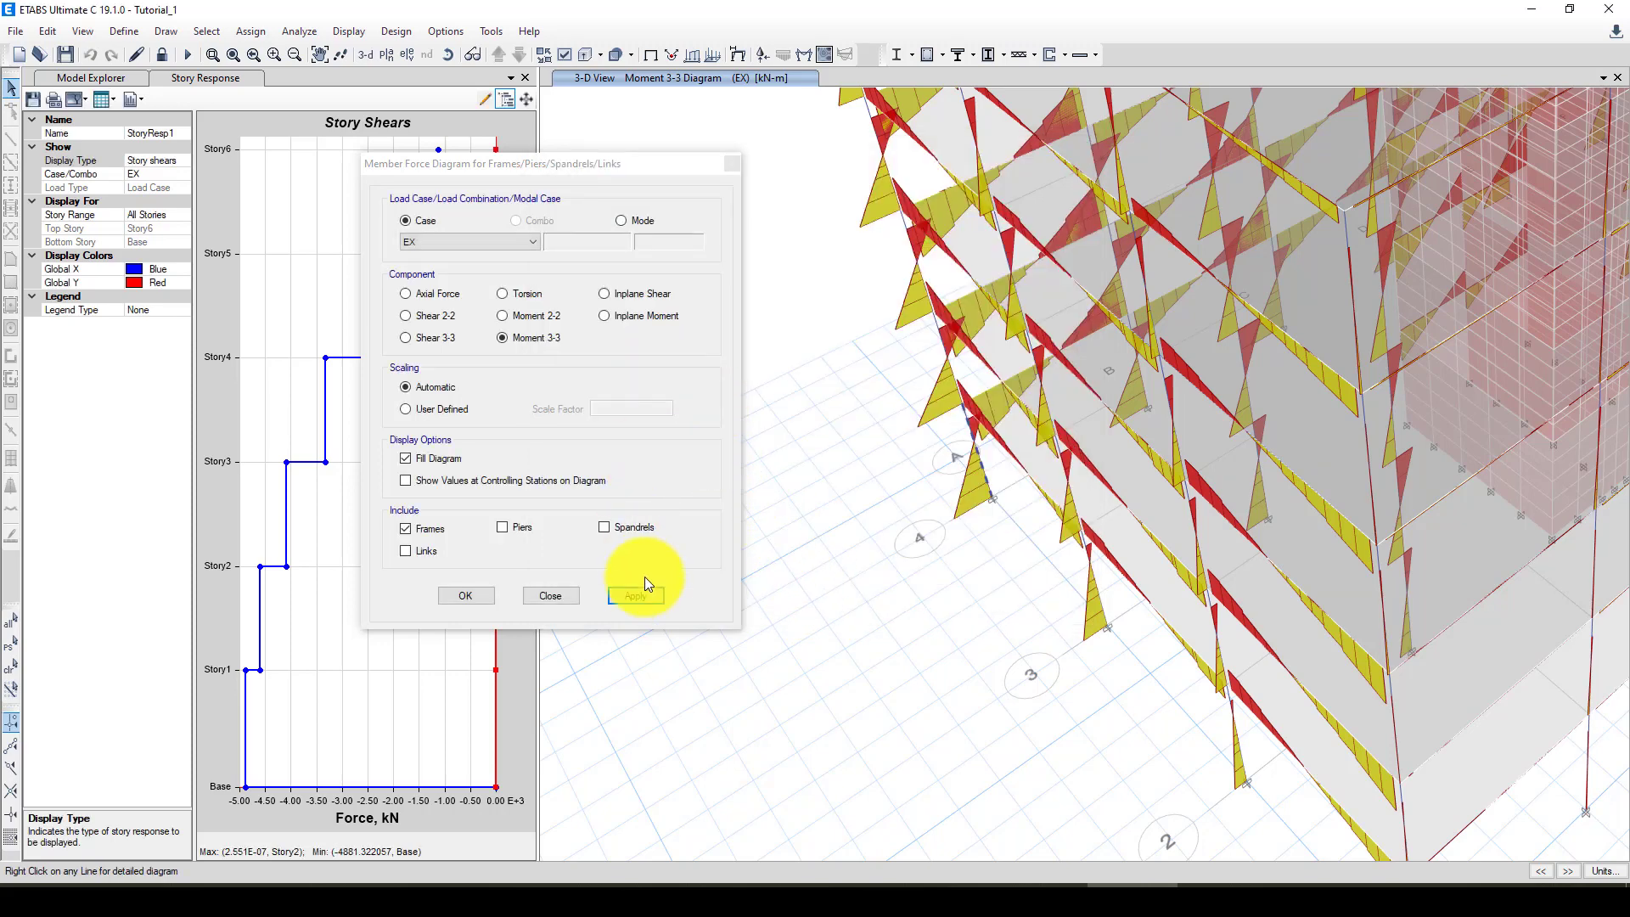
left_click(568, 594)
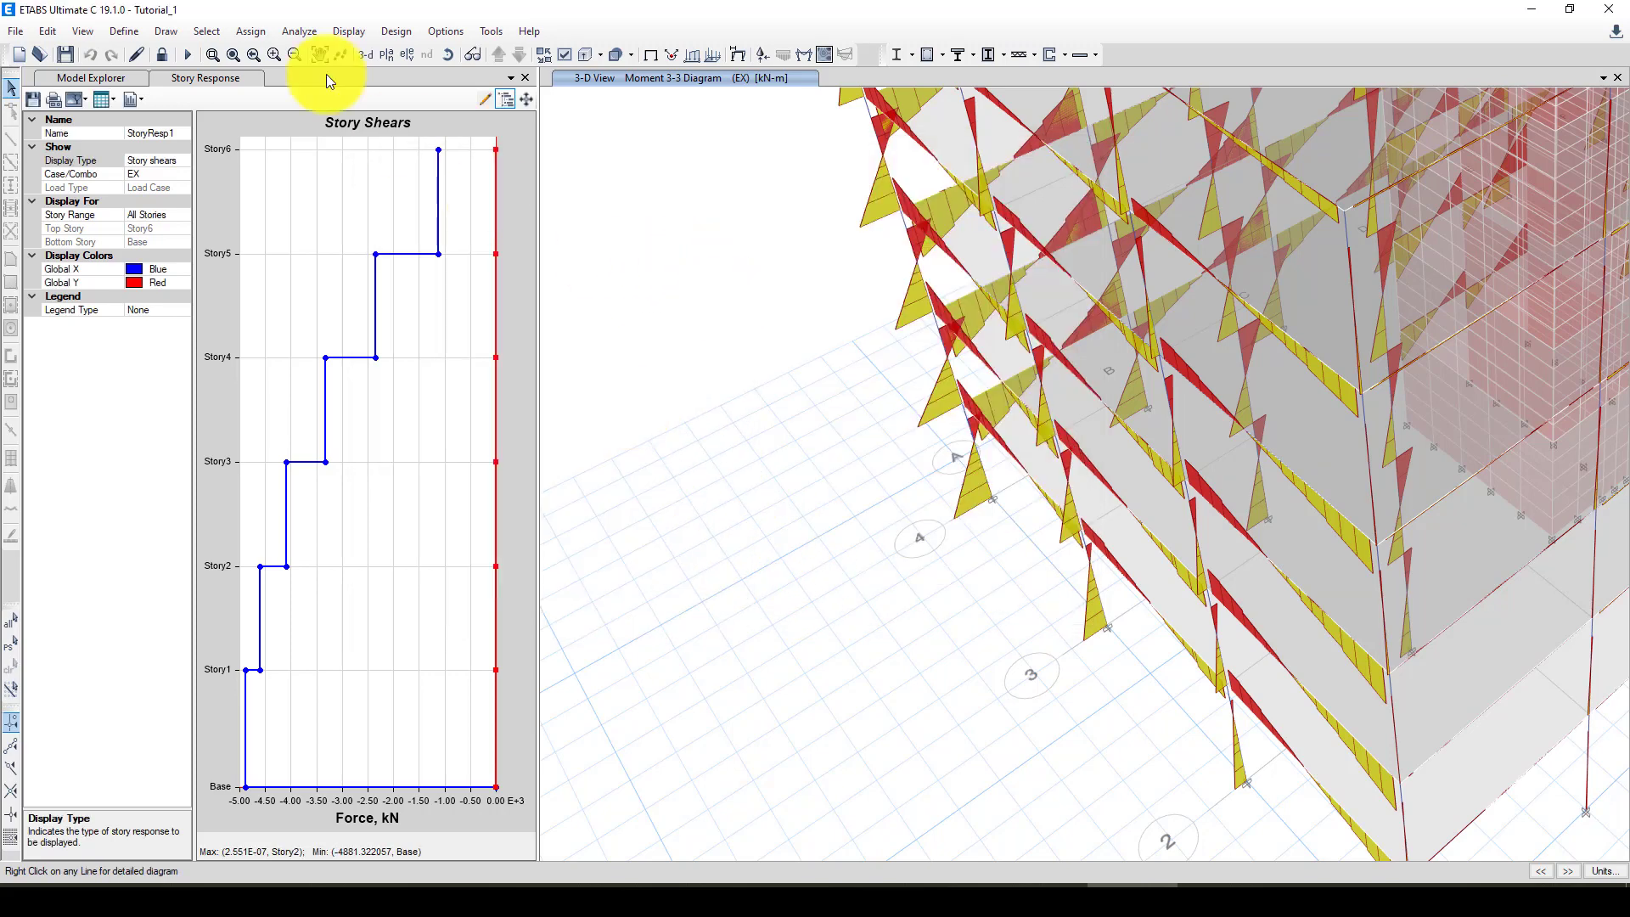
Step: Add the default concrete frame, shear wall and slab design combos, such as UDConS1 and UDSlbS1
left_click(125, 30)
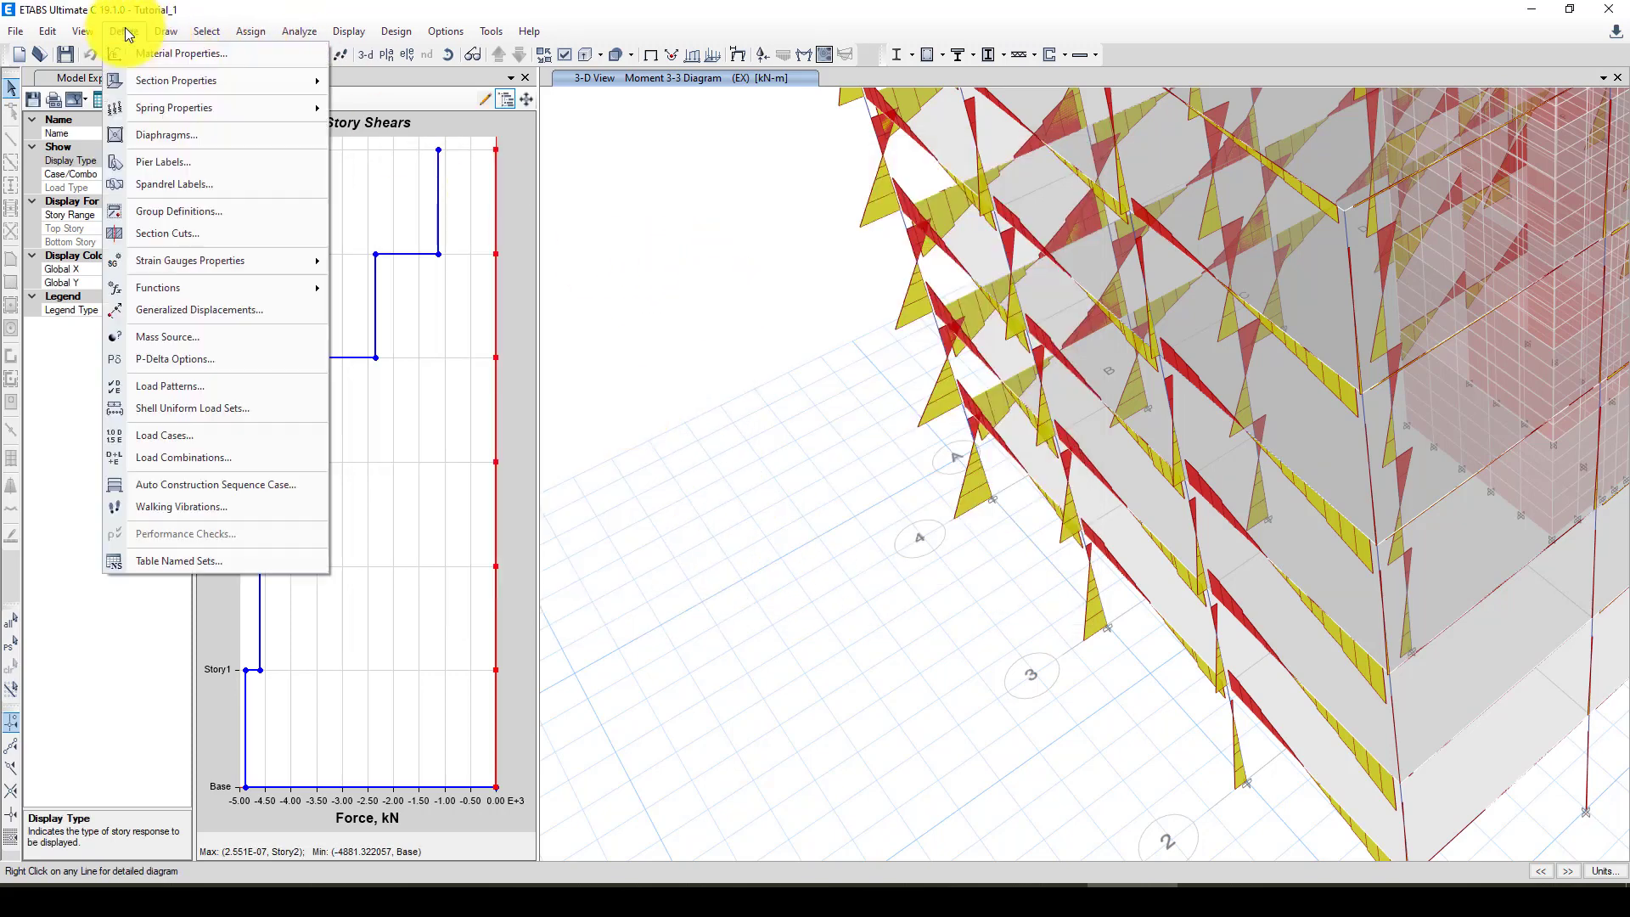
left_click(202, 456)
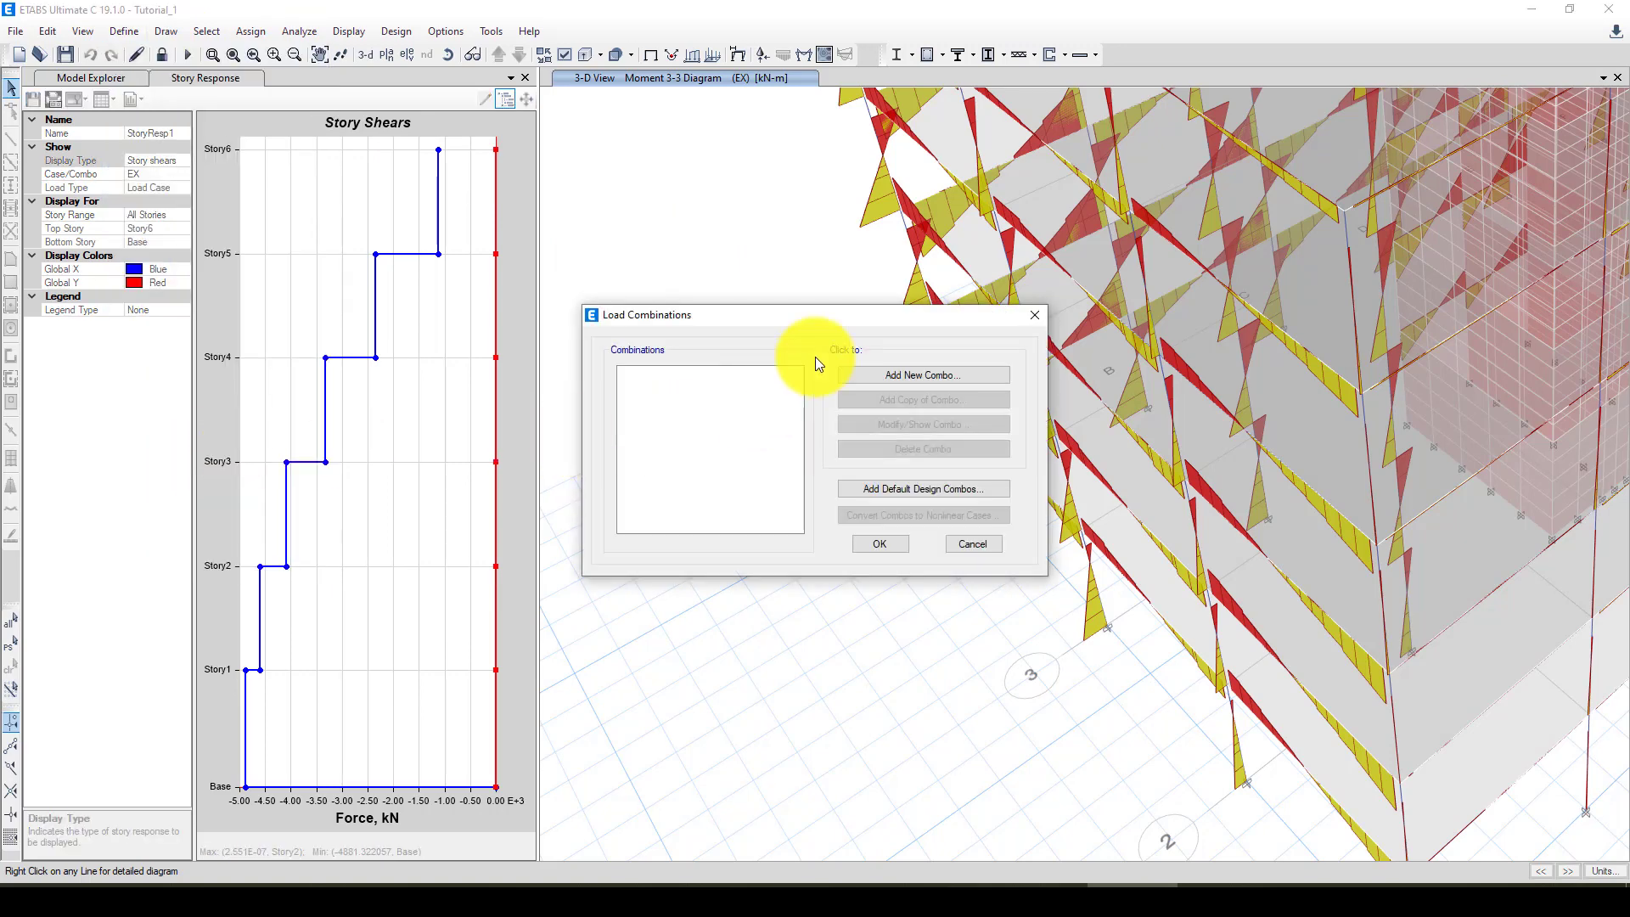
left_click_drag(805, 320, 699, 310)
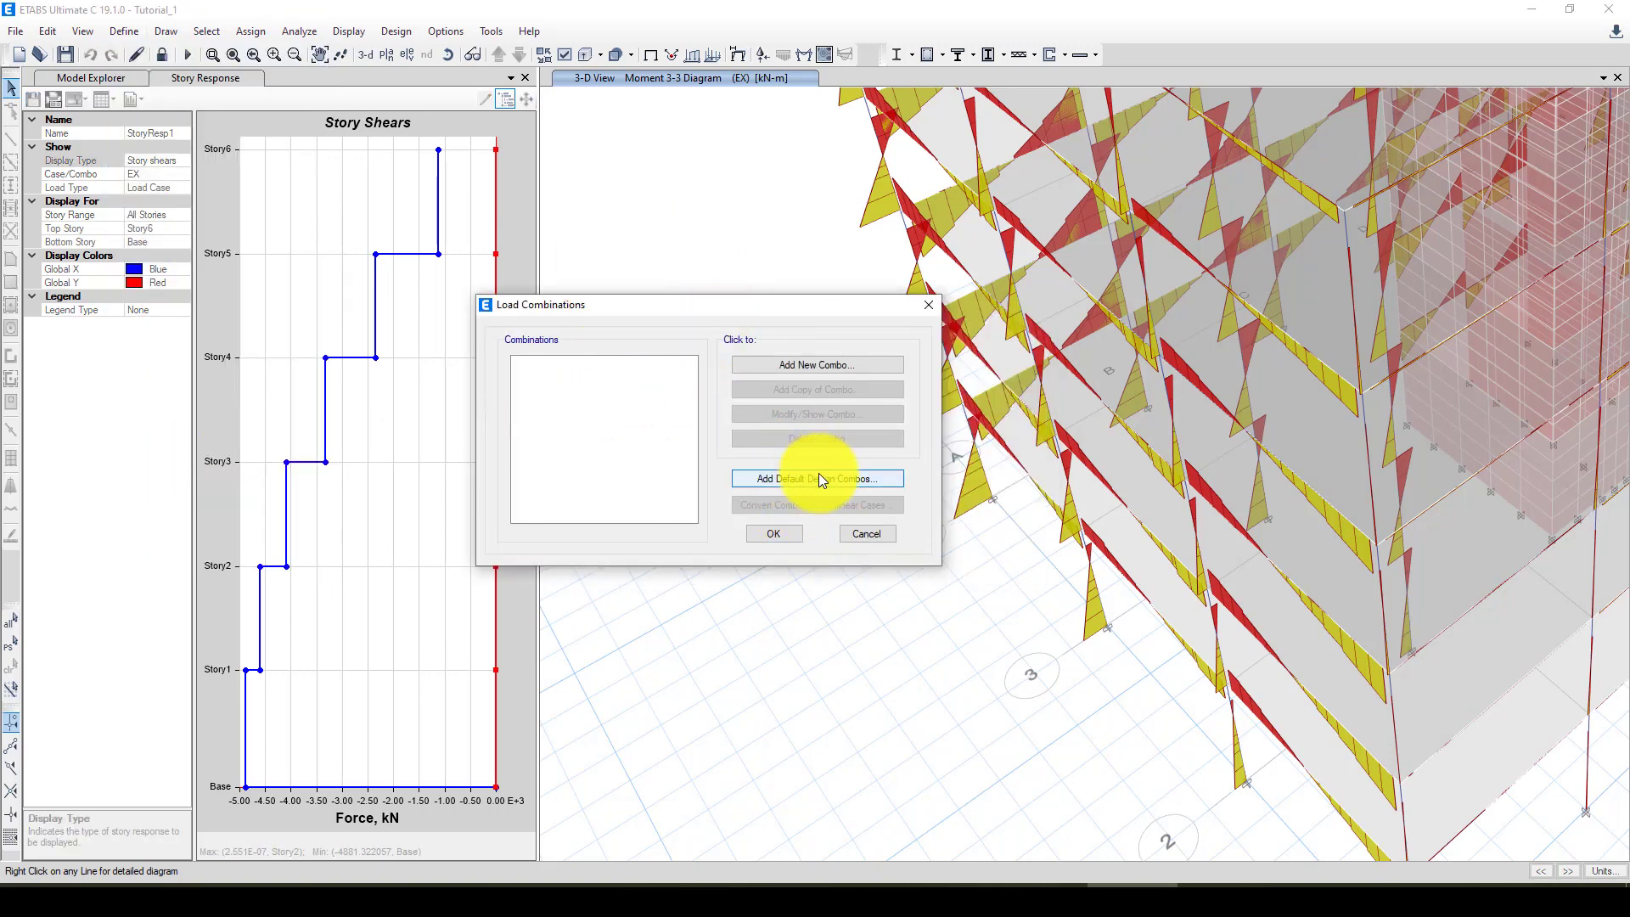
left_click(820, 481)
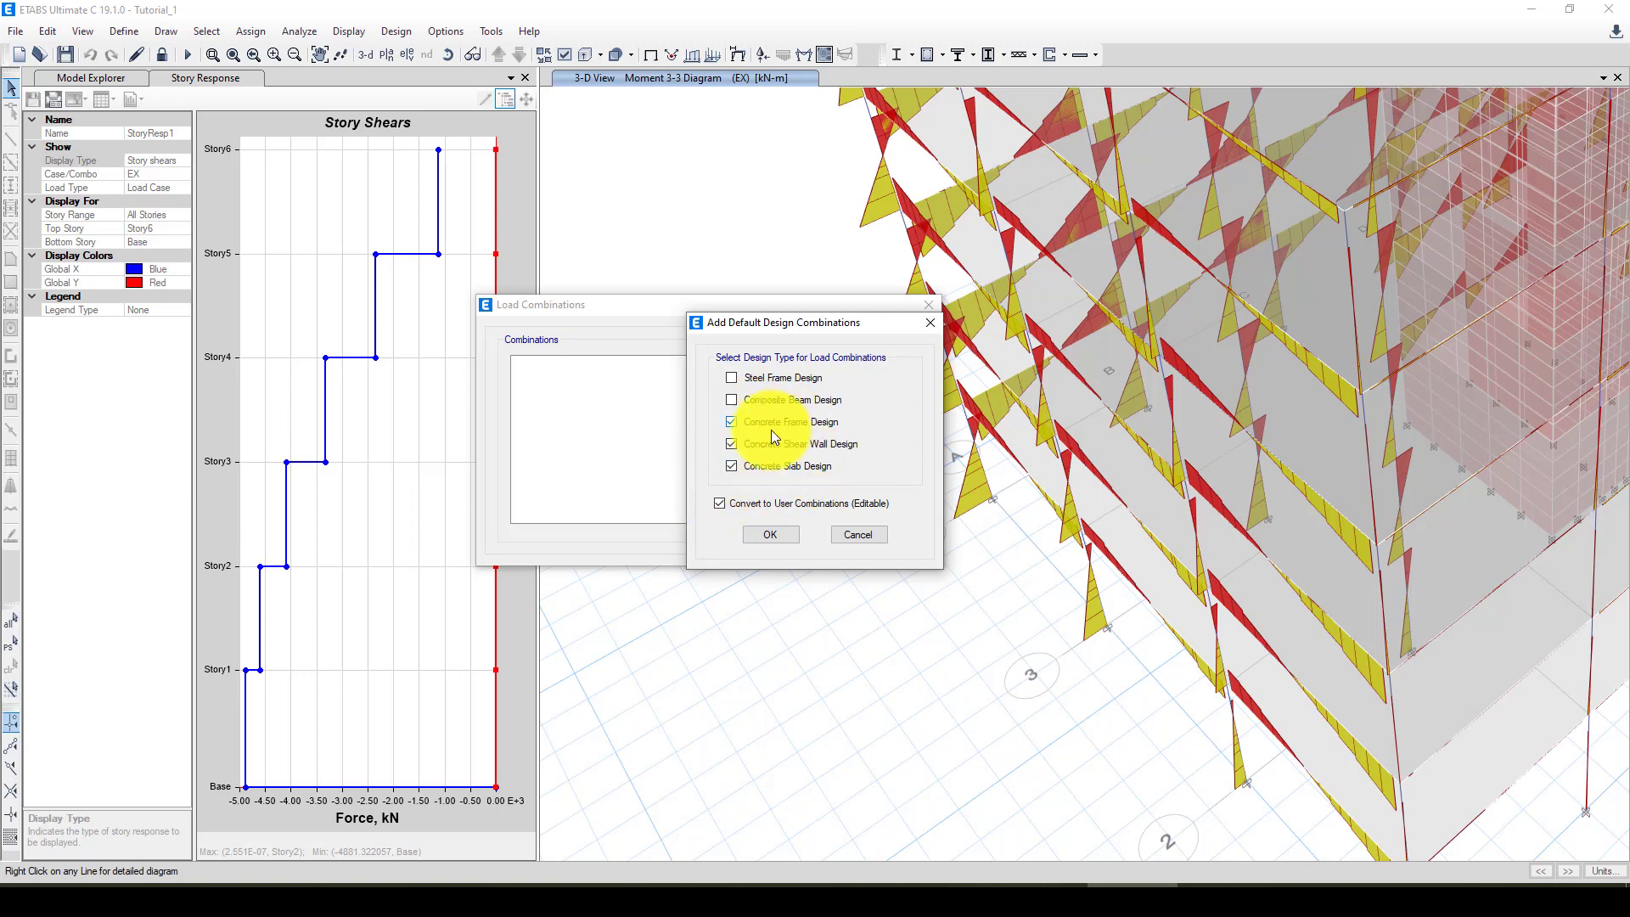
left_click(765, 533)
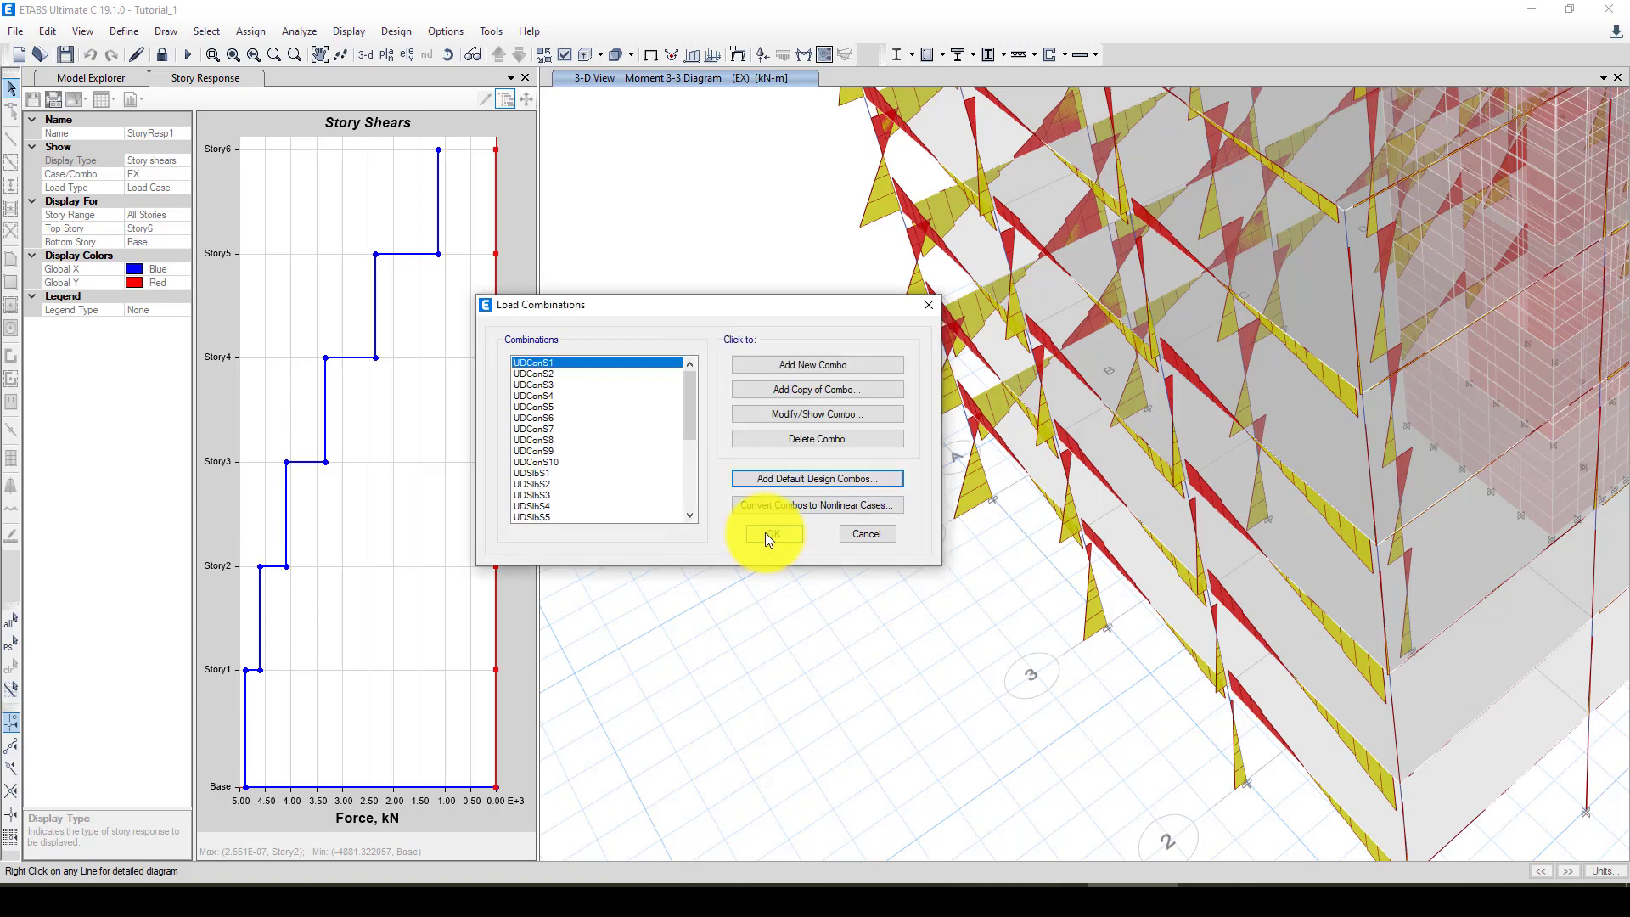
left_click(766, 532)
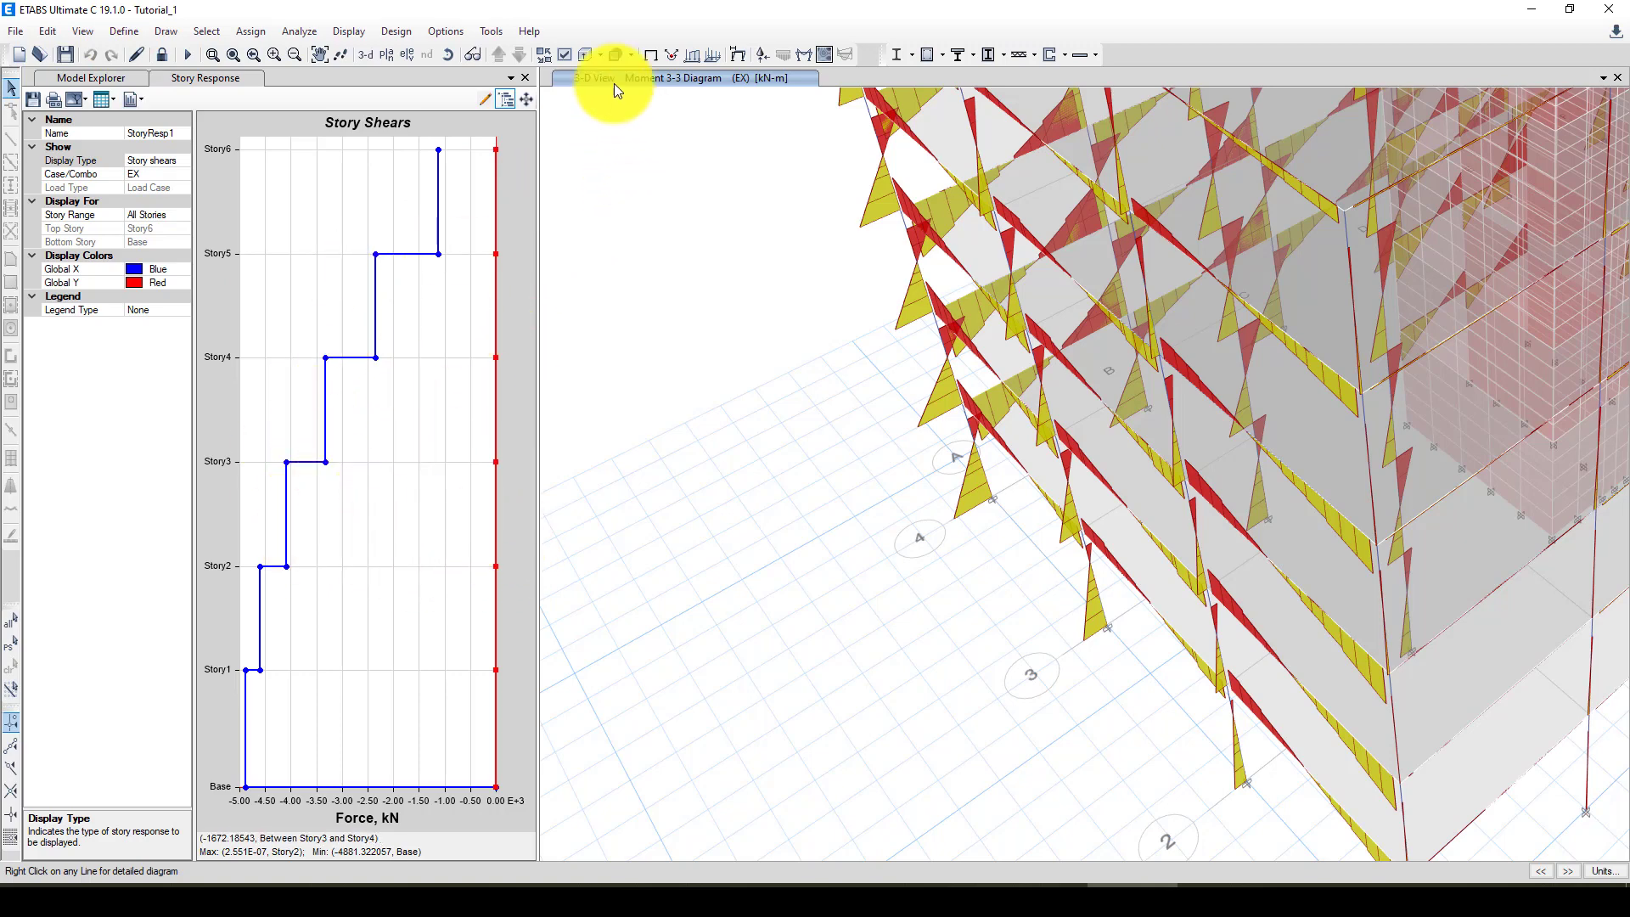
Step: Set Seismic Design Category to B in the ACI 318-14 concrete frame design preferences
scroll(714, 364, "down", 3)
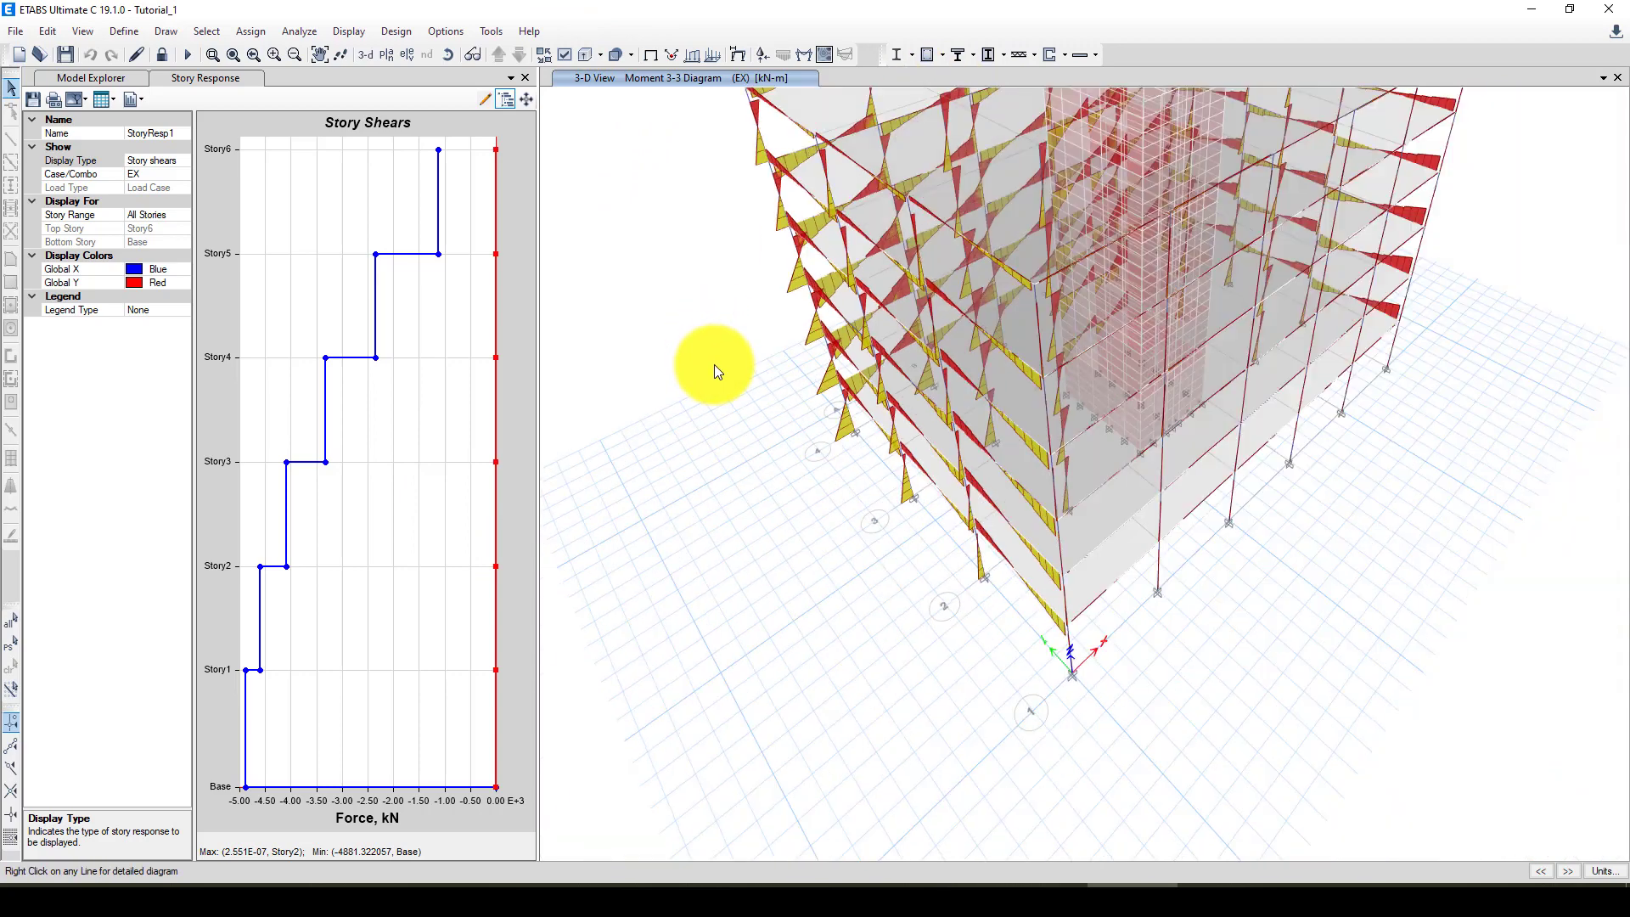
scroll(969, 585, "down", 3)
scroll(980, 548, "up", 4)
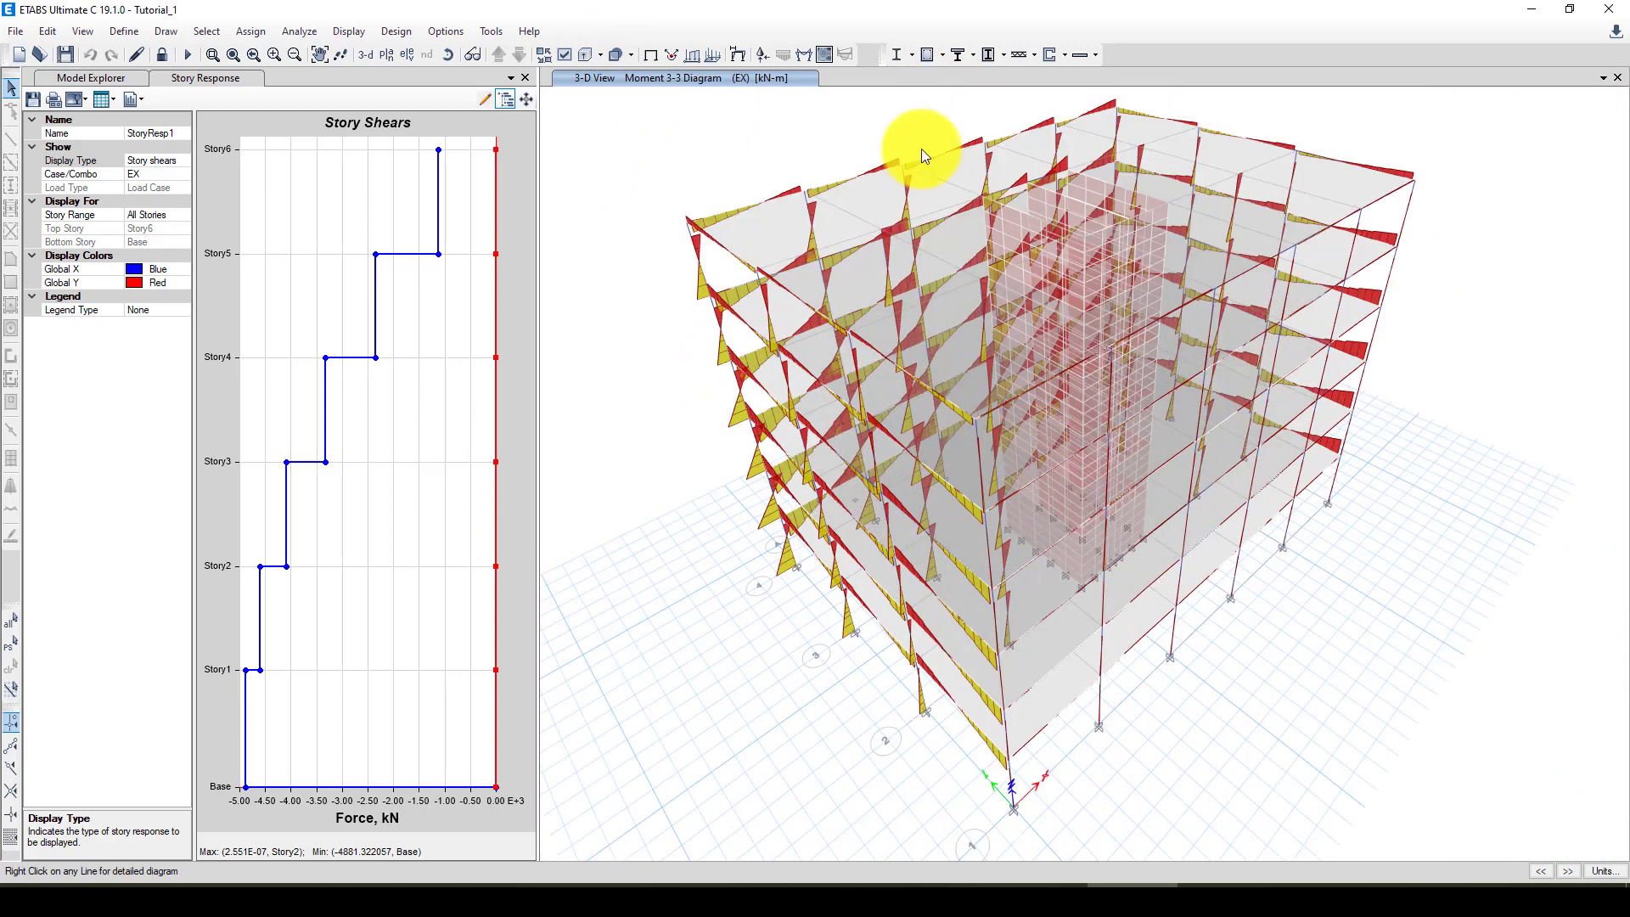
left_click(940, 61)
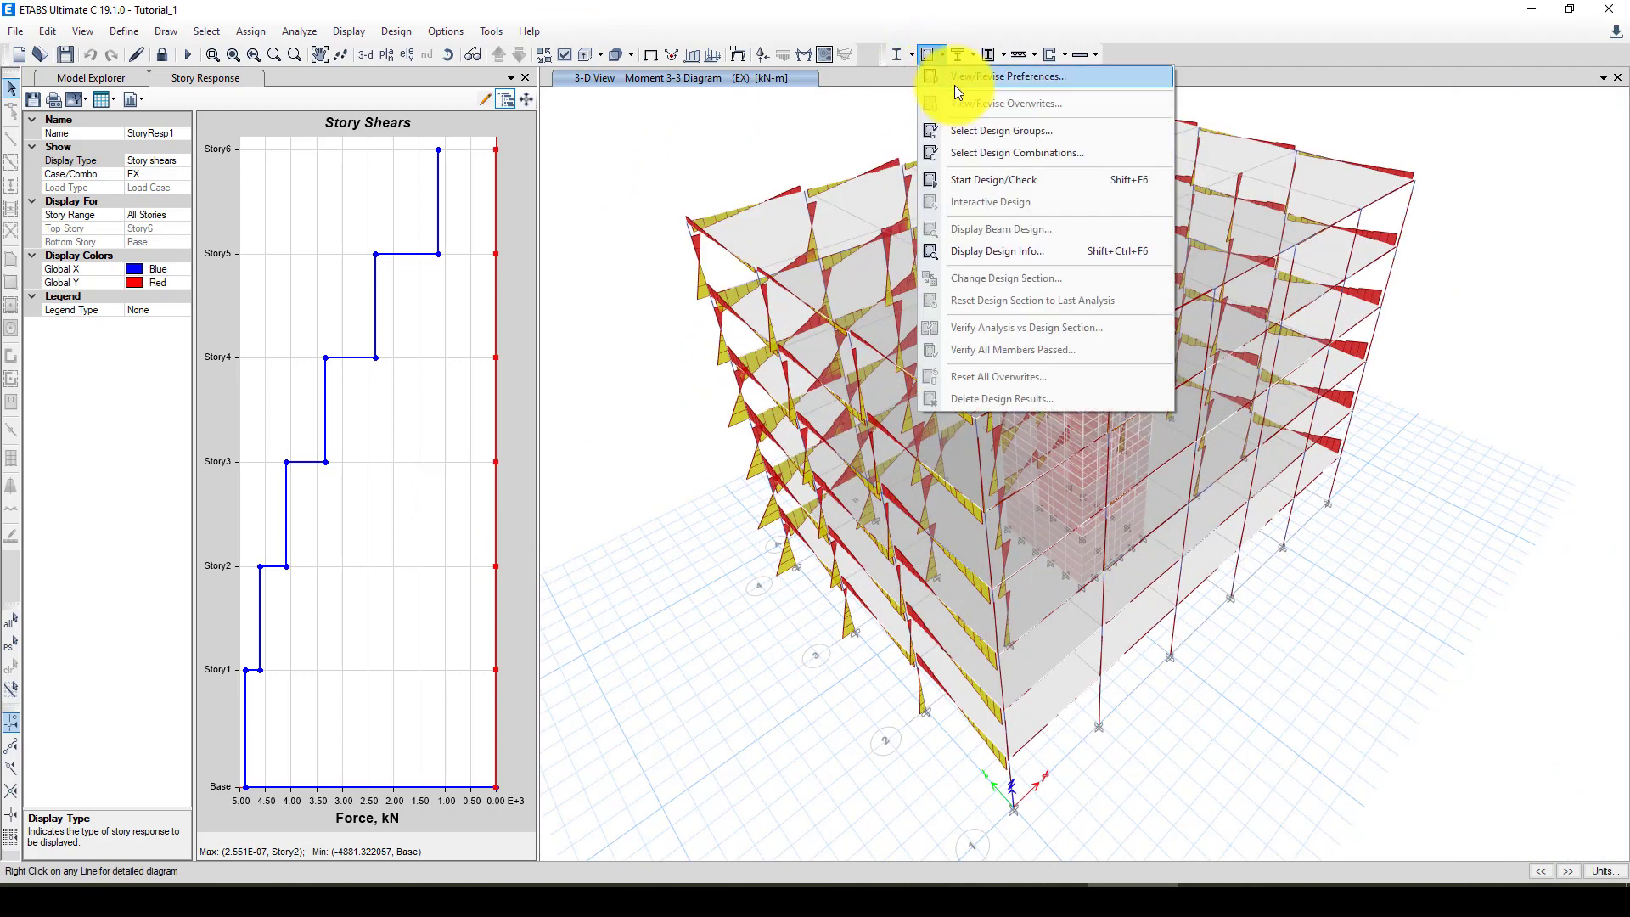
left_click(954, 85)
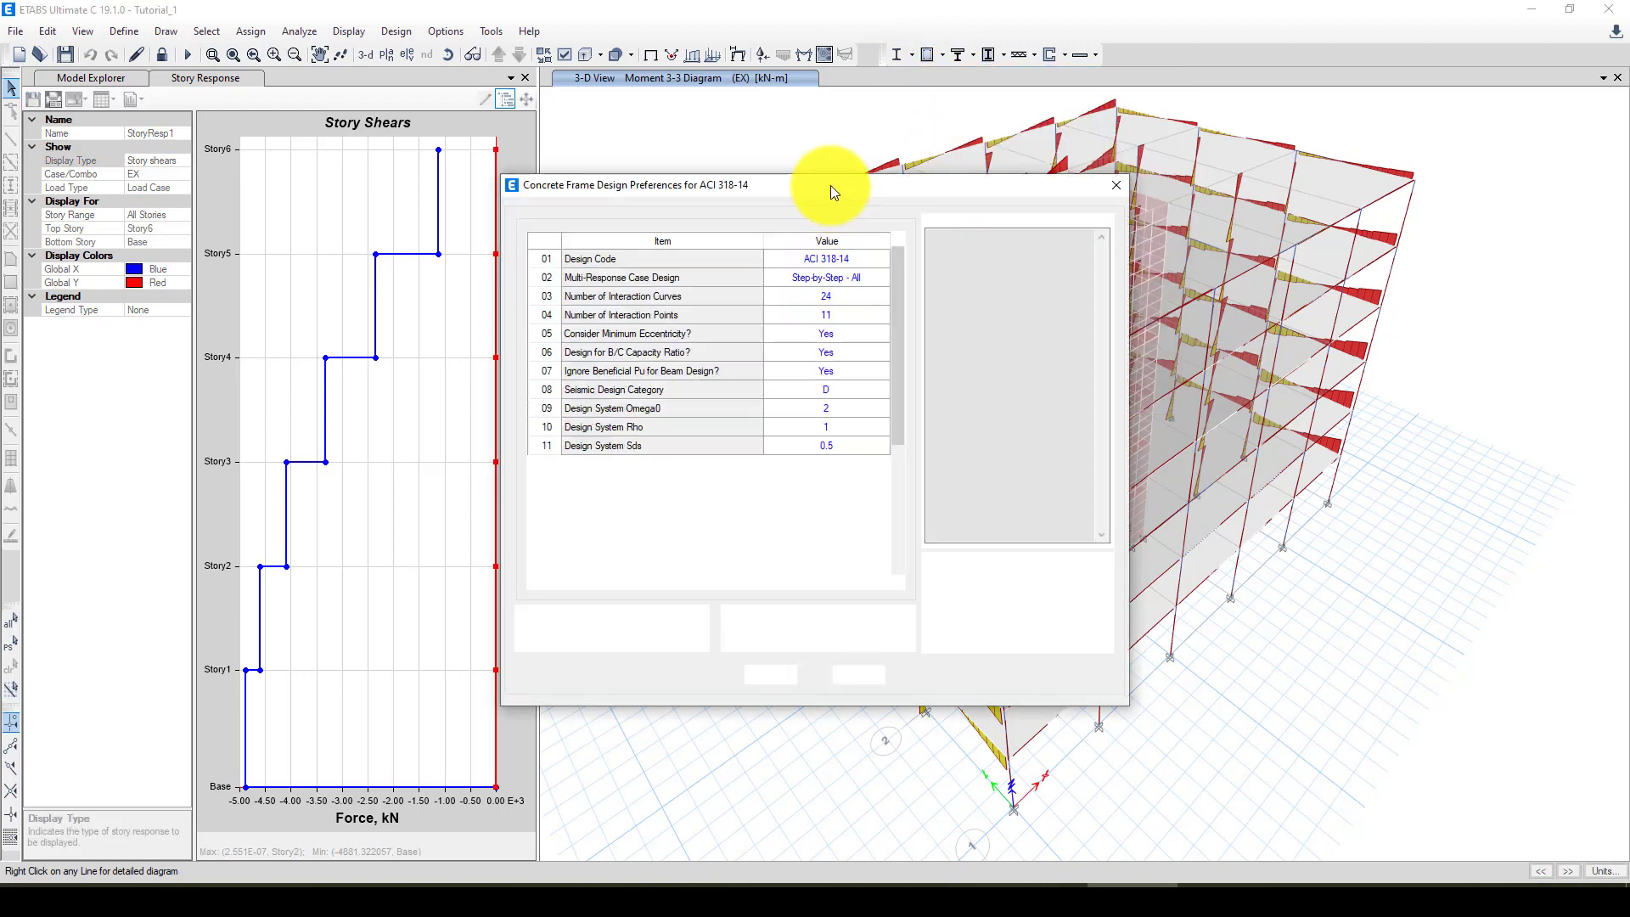
left_click_drag(659, 166, 635, 160)
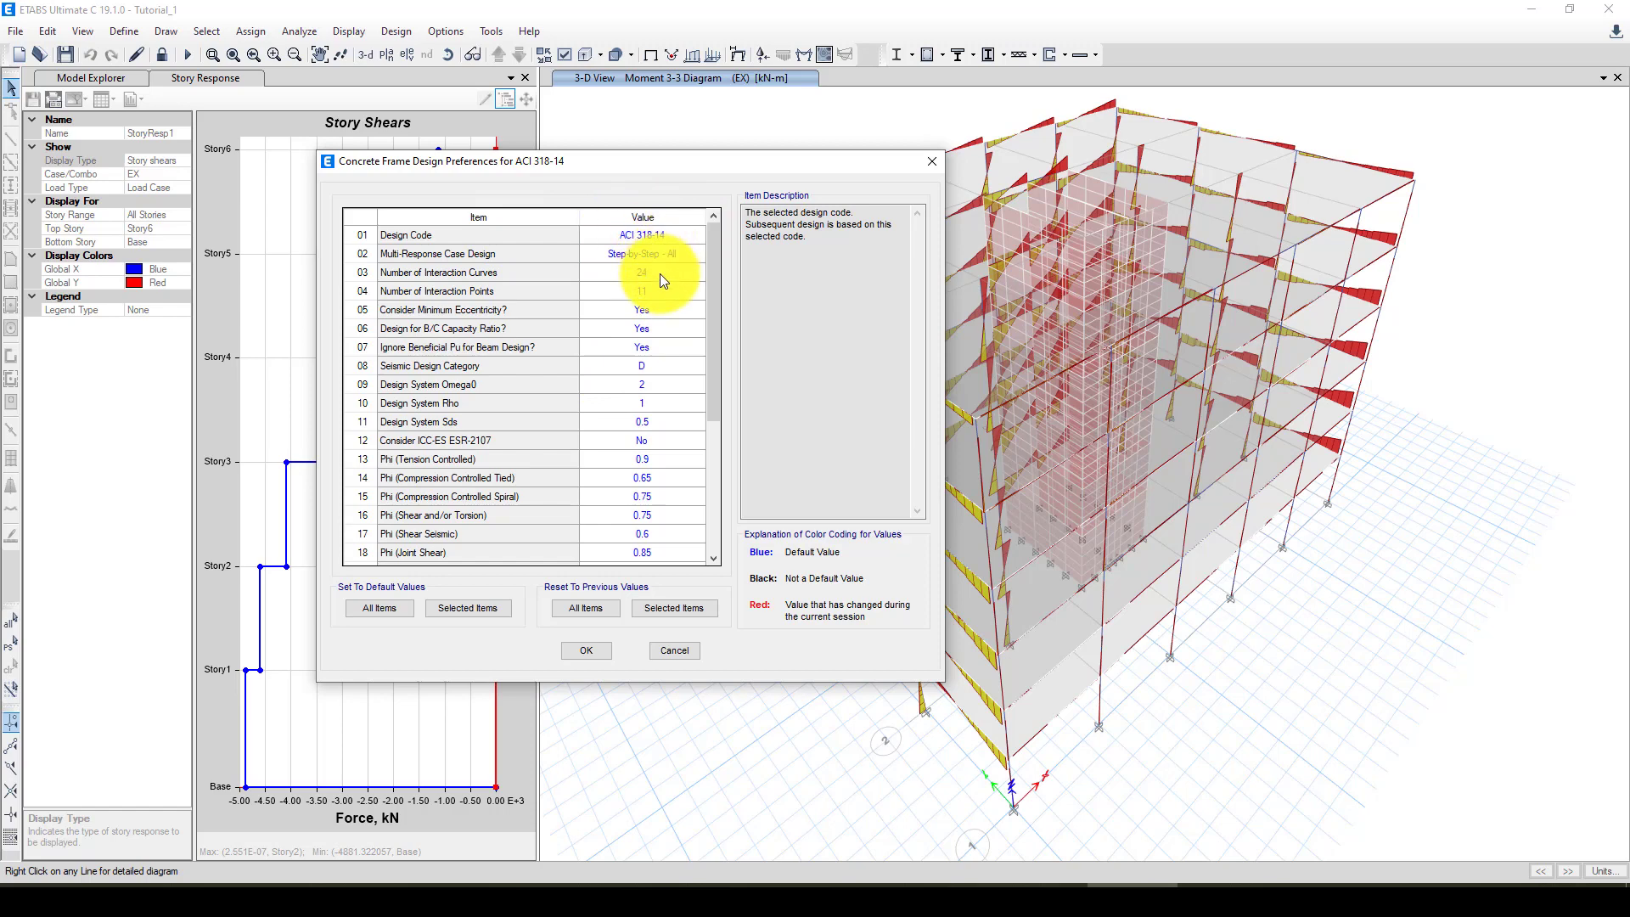
left_click(658, 365)
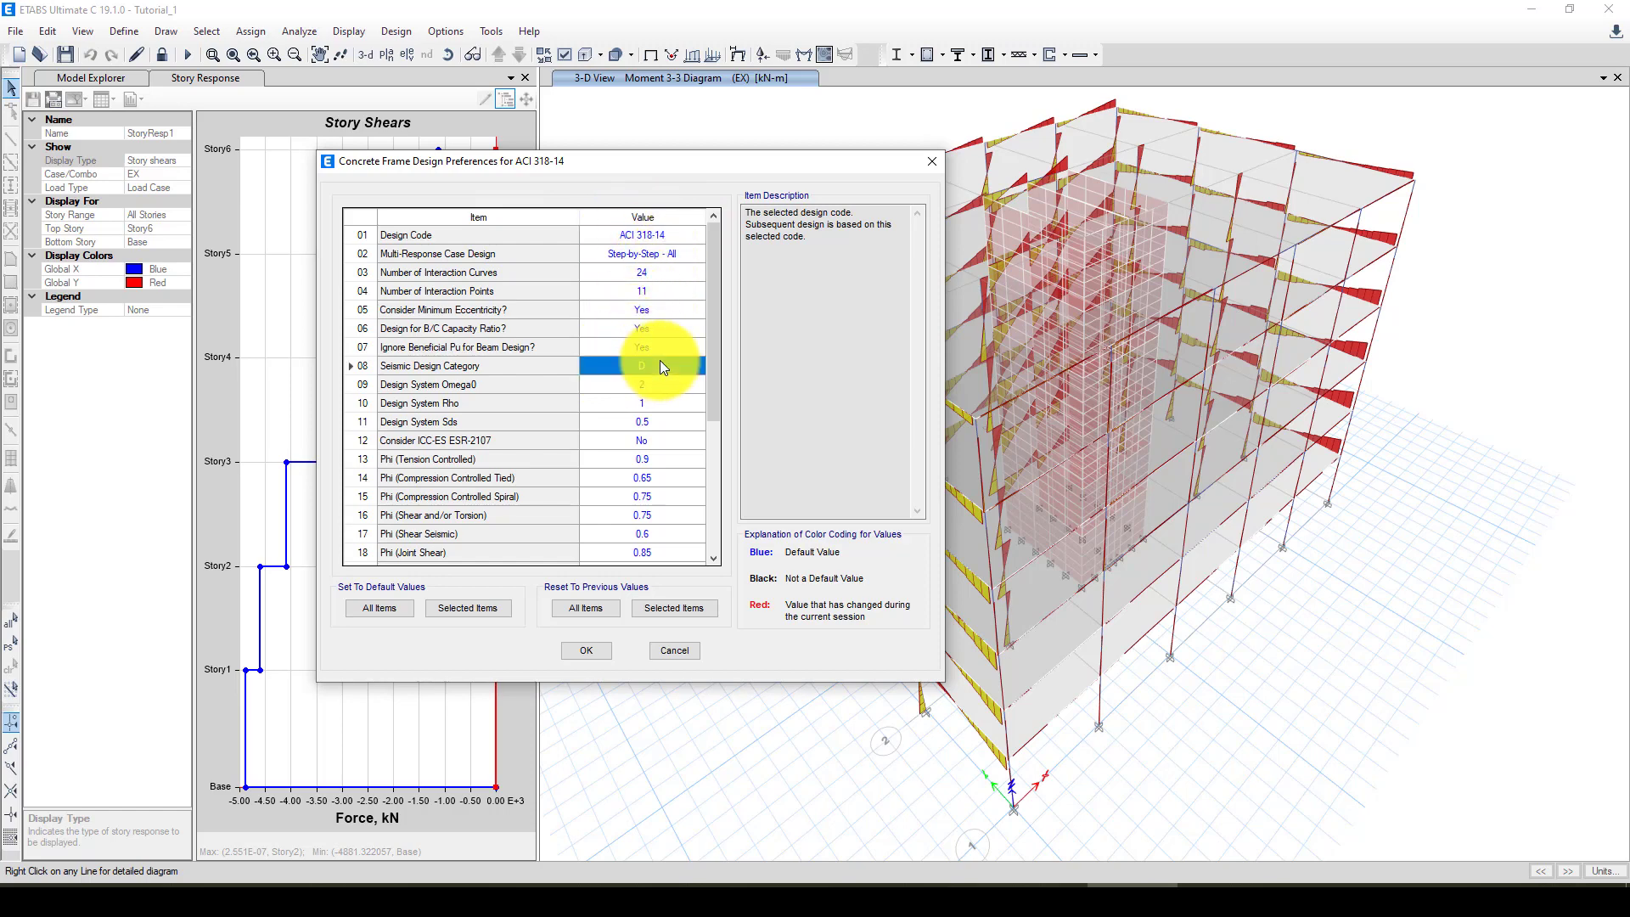
left_click(674, 368)
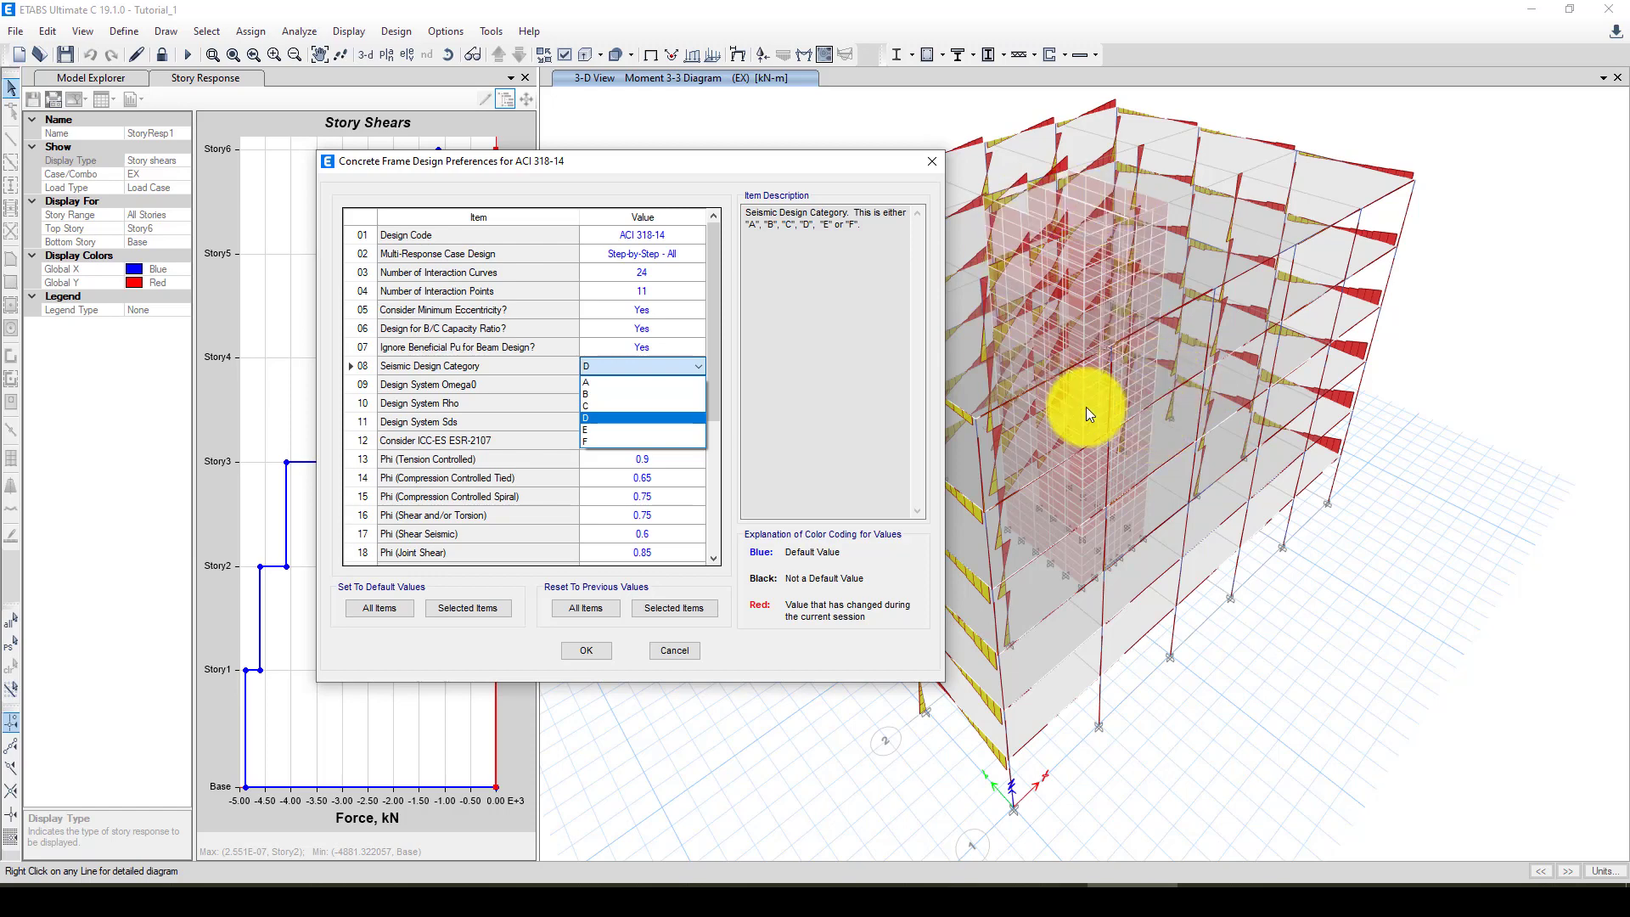
left_click(596, 396)
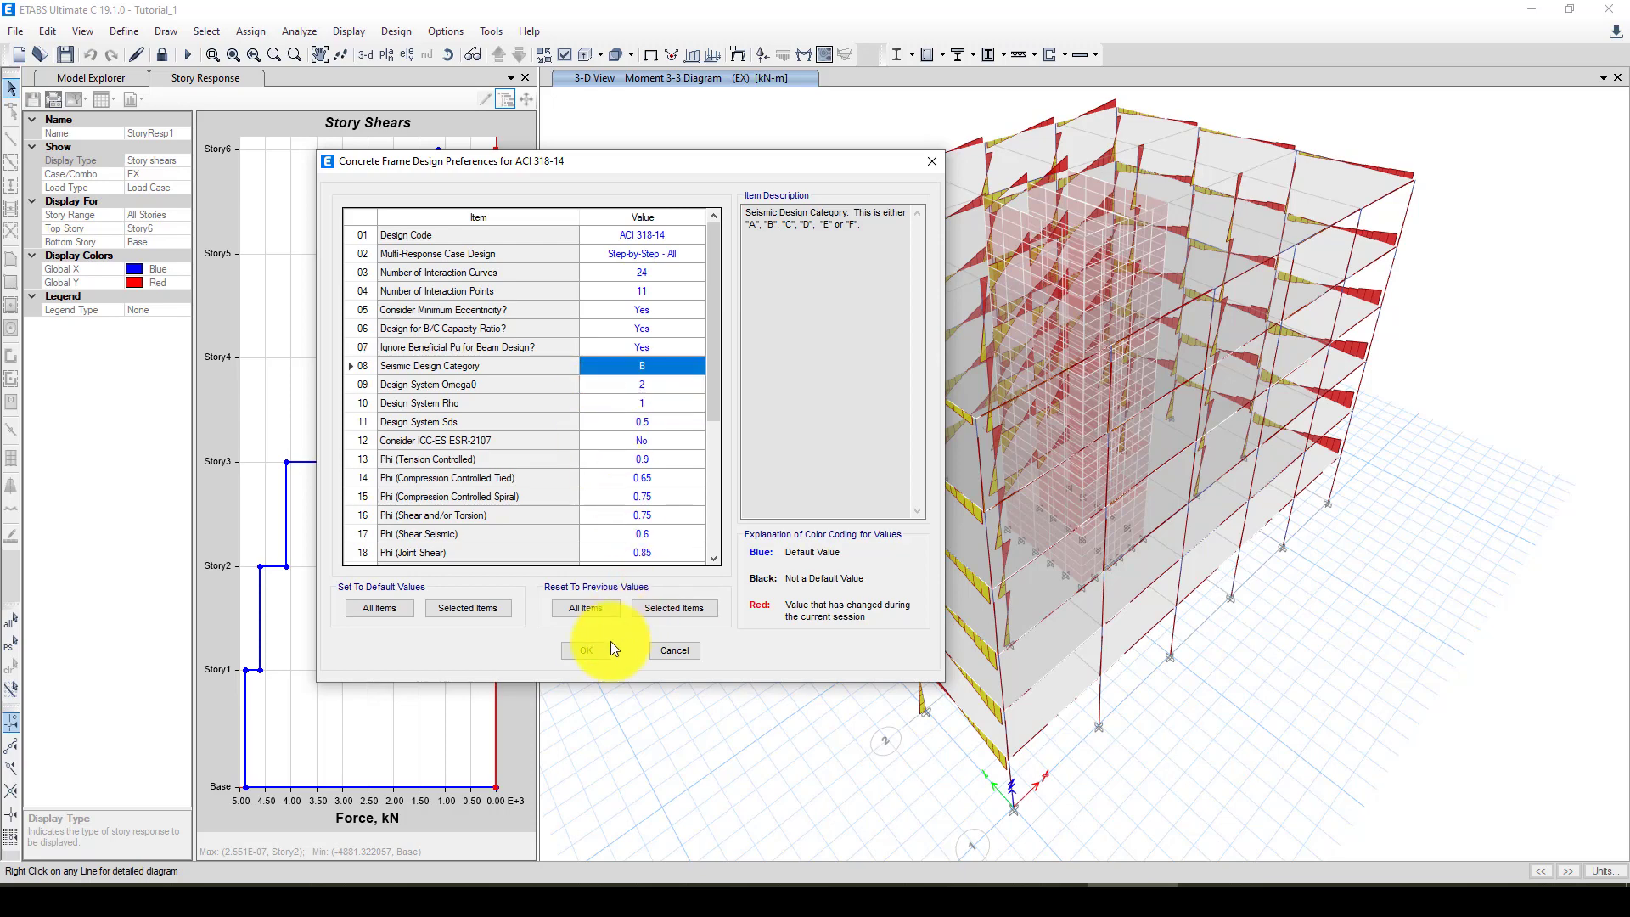
scroll(653, 494, "down", 1)
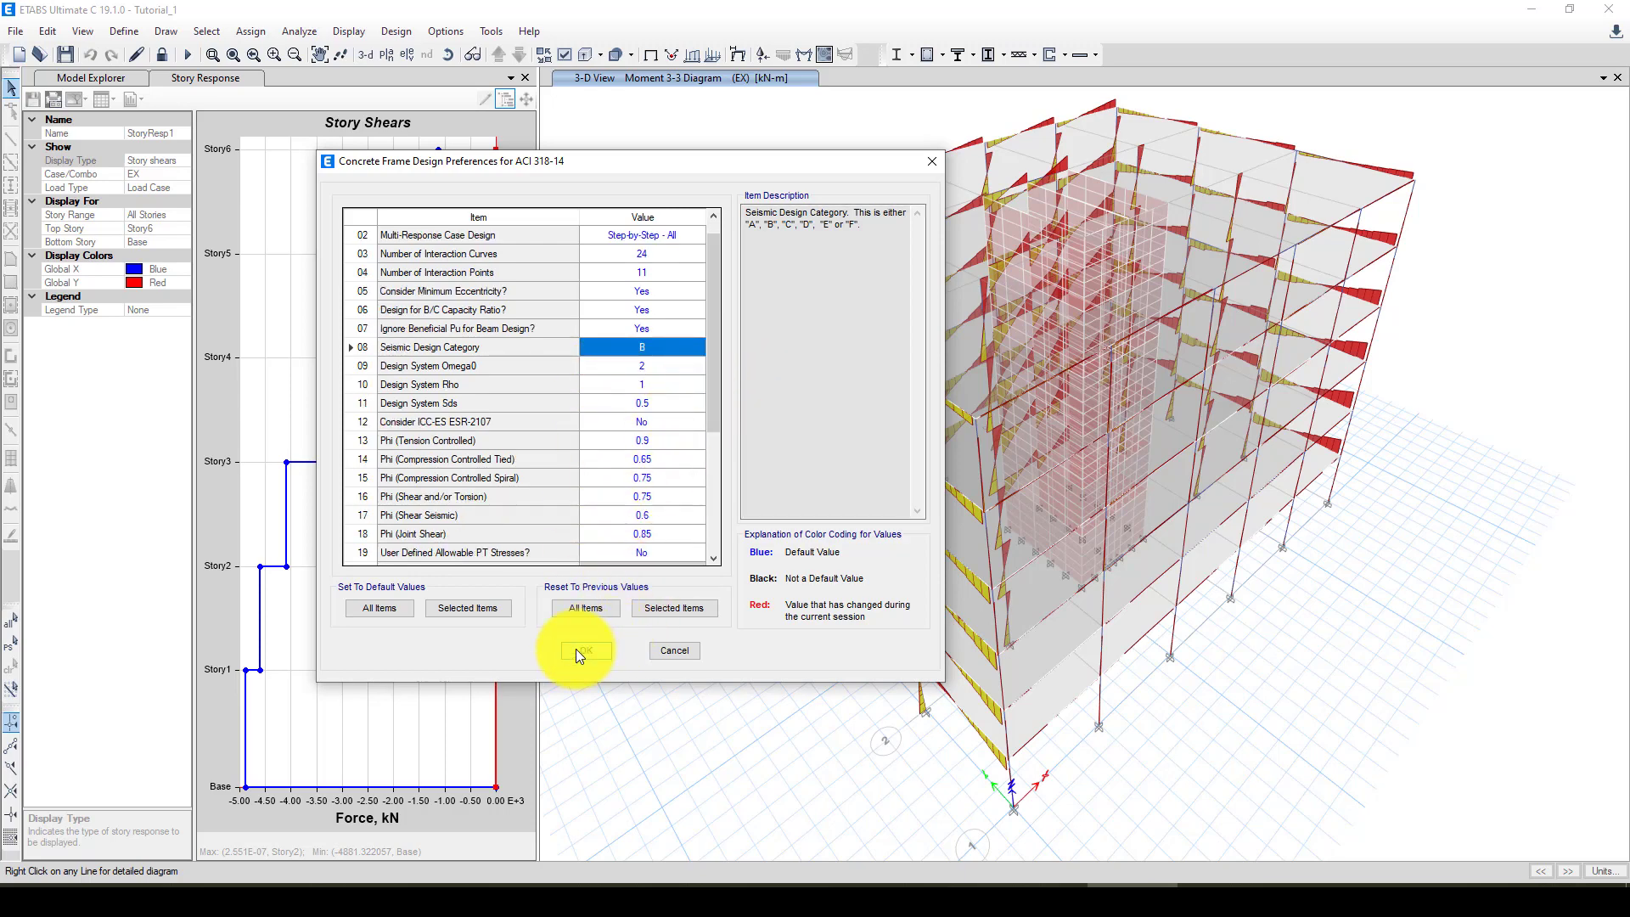
left_click(605, 652)
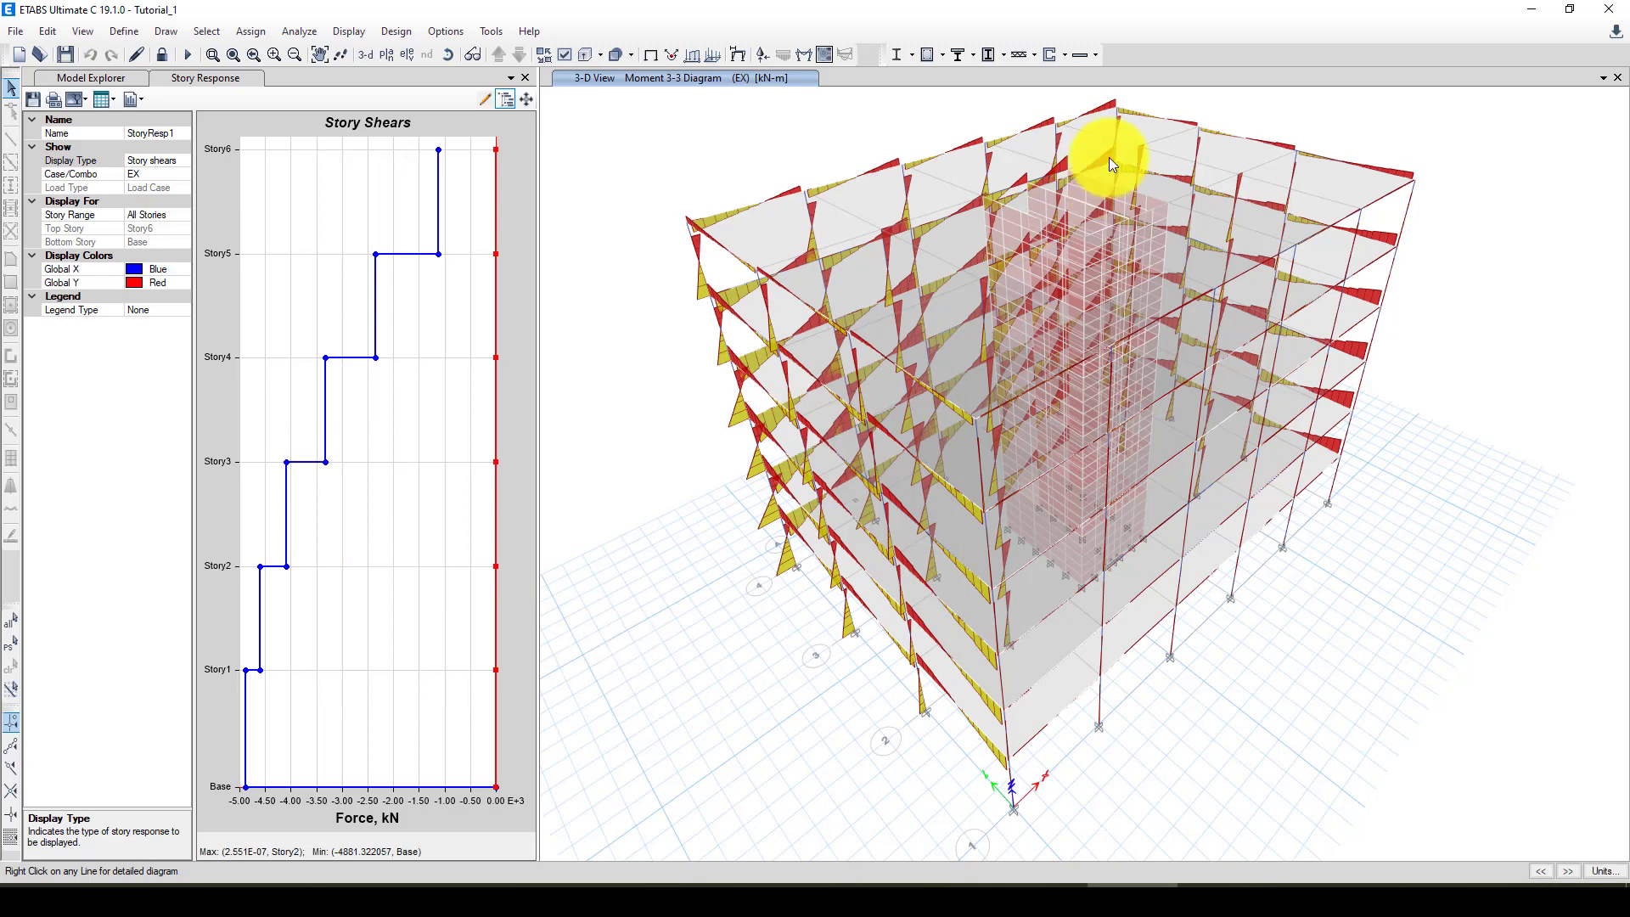
Step: Accept design combinations UDConS1–UDConS10 for concrete frame design
left_click(942, 55)
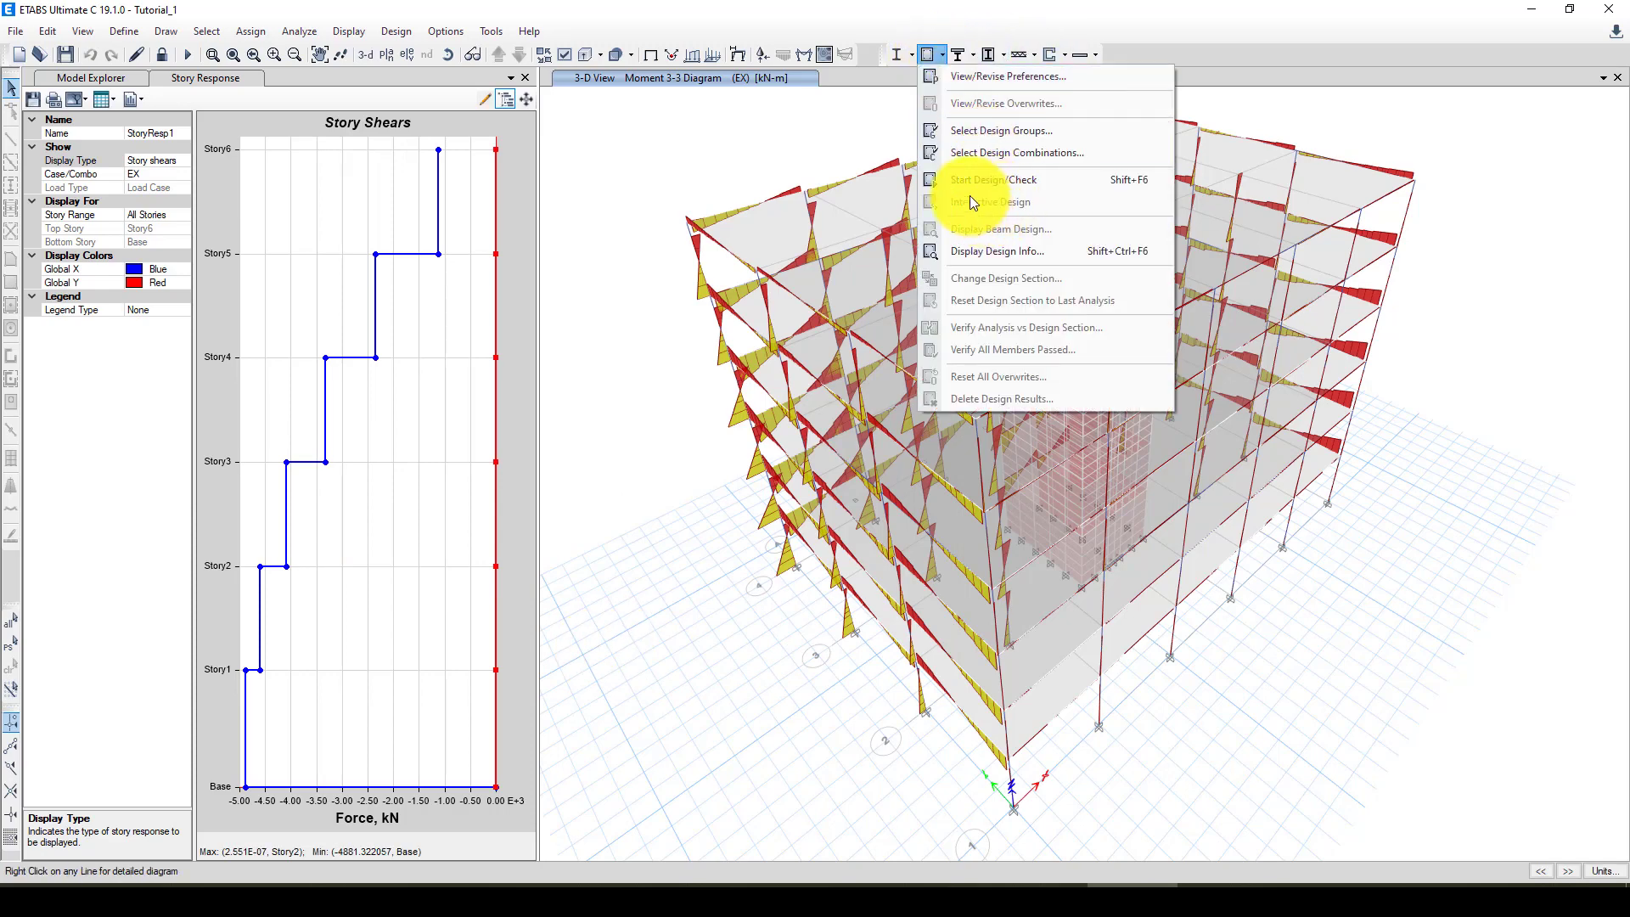
left_click(995, 157)
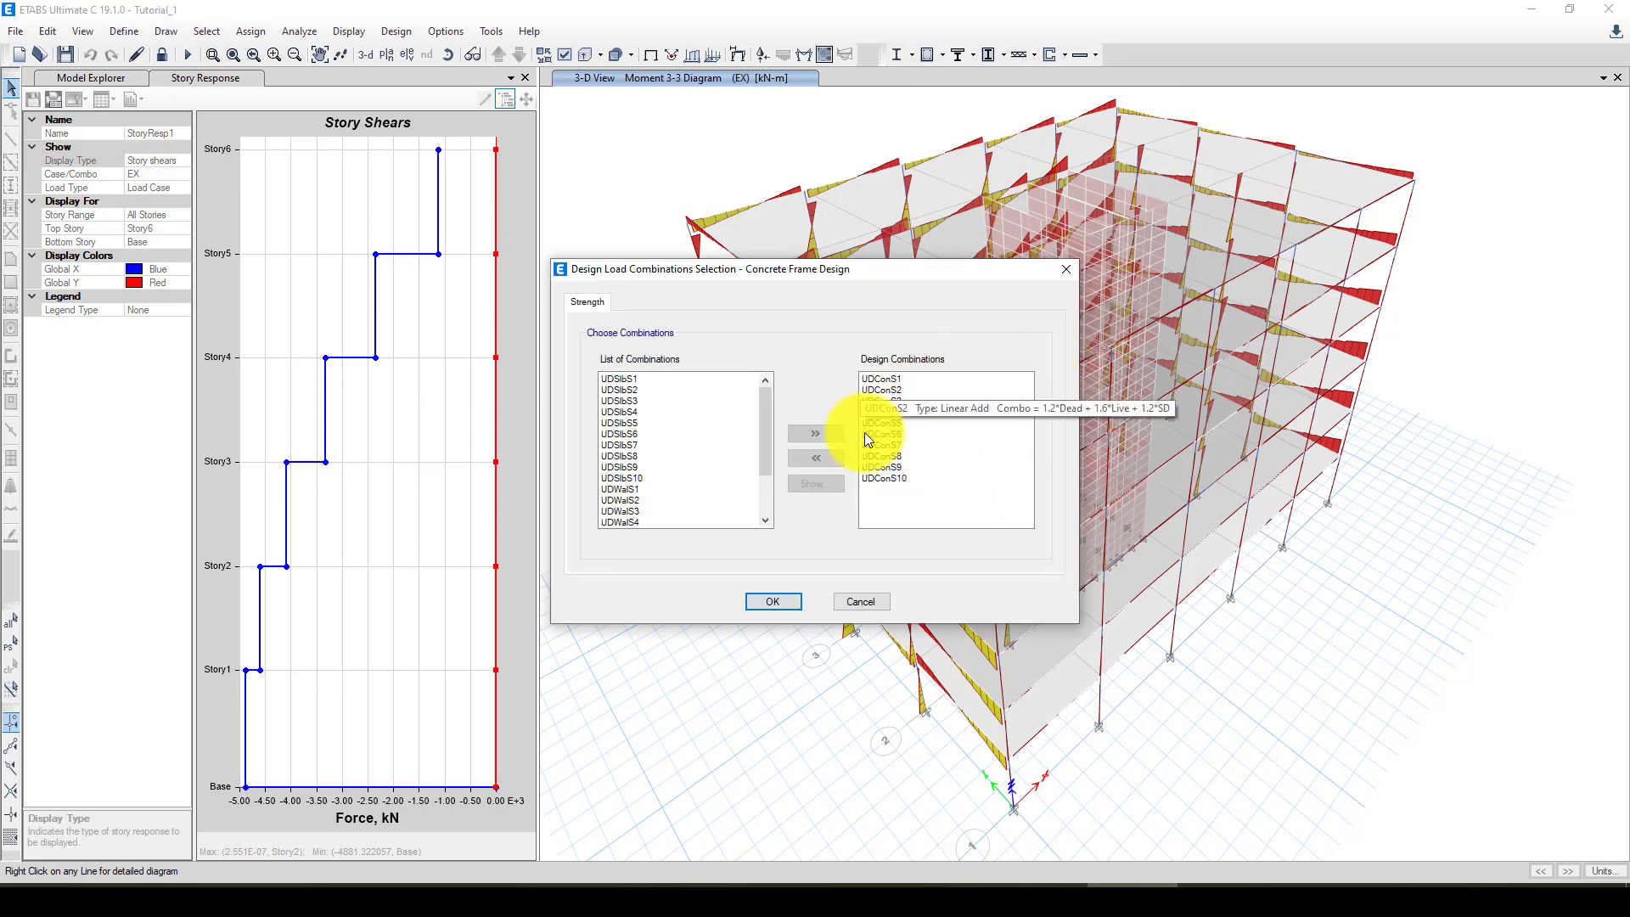
left_click(774, 601)
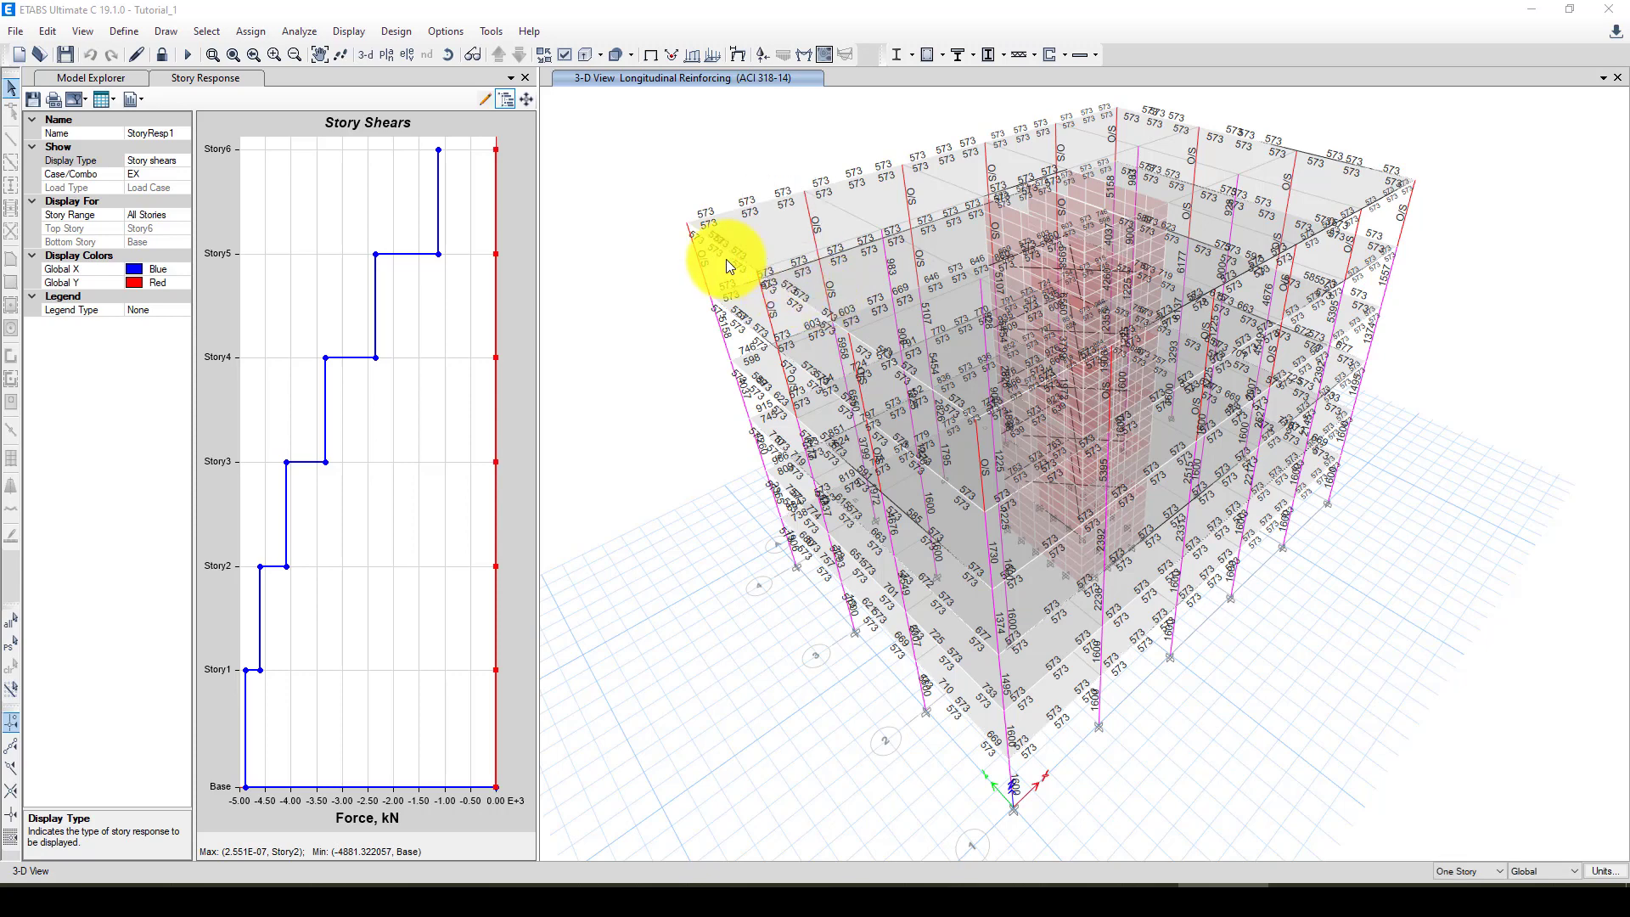
middle_click_drag(802, 387, 986, 566, "shift")
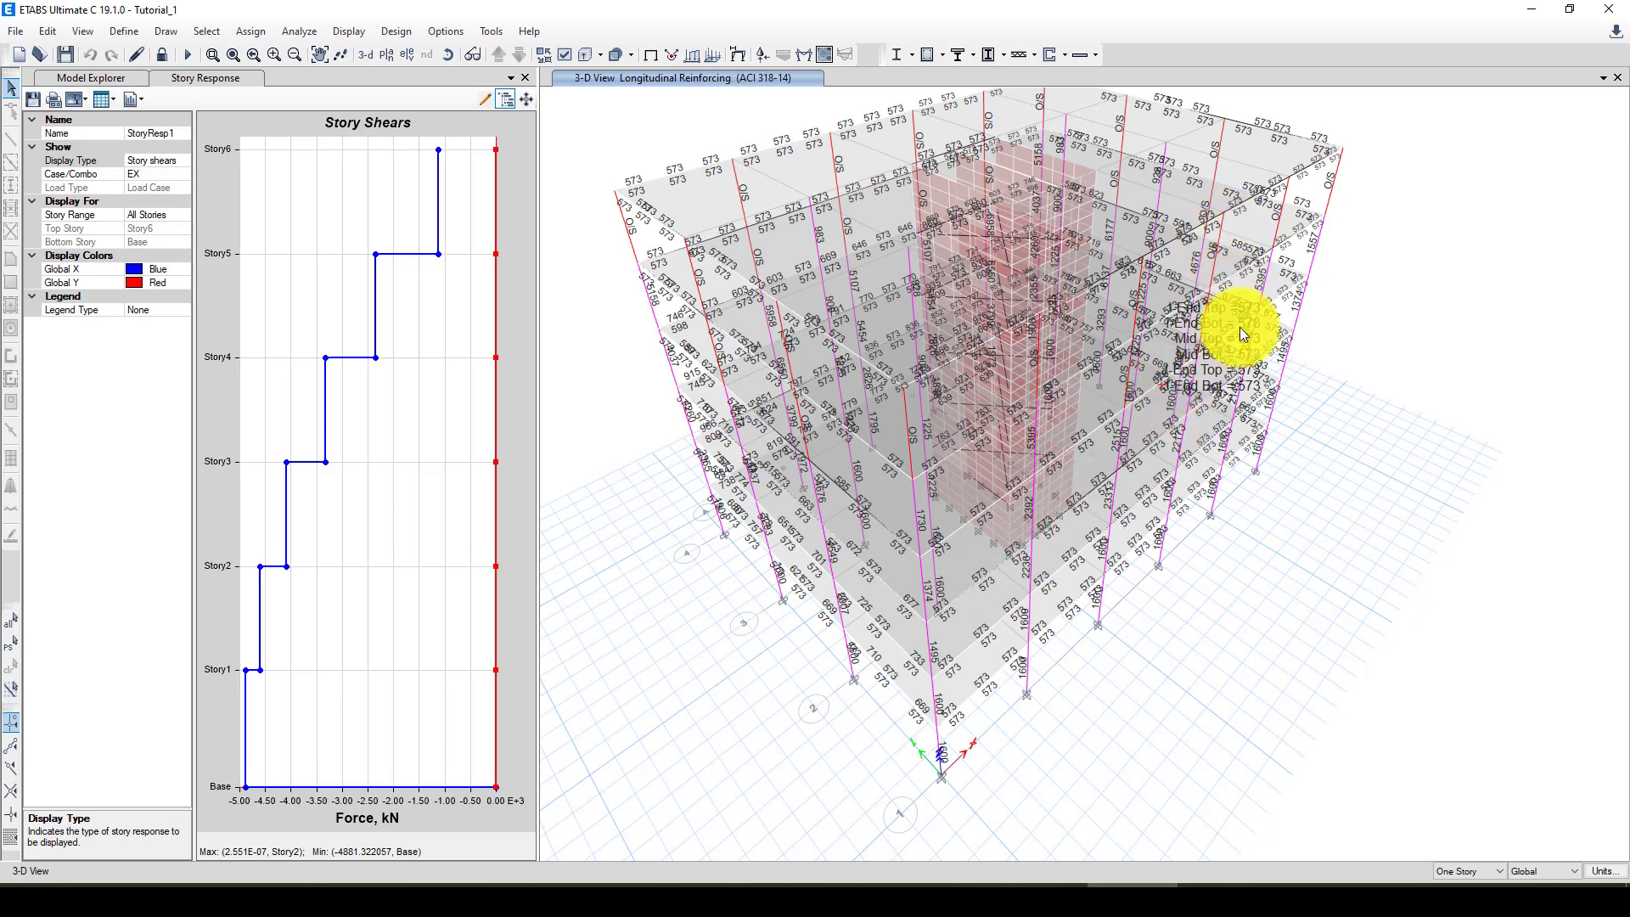
right_click(1332, 181)
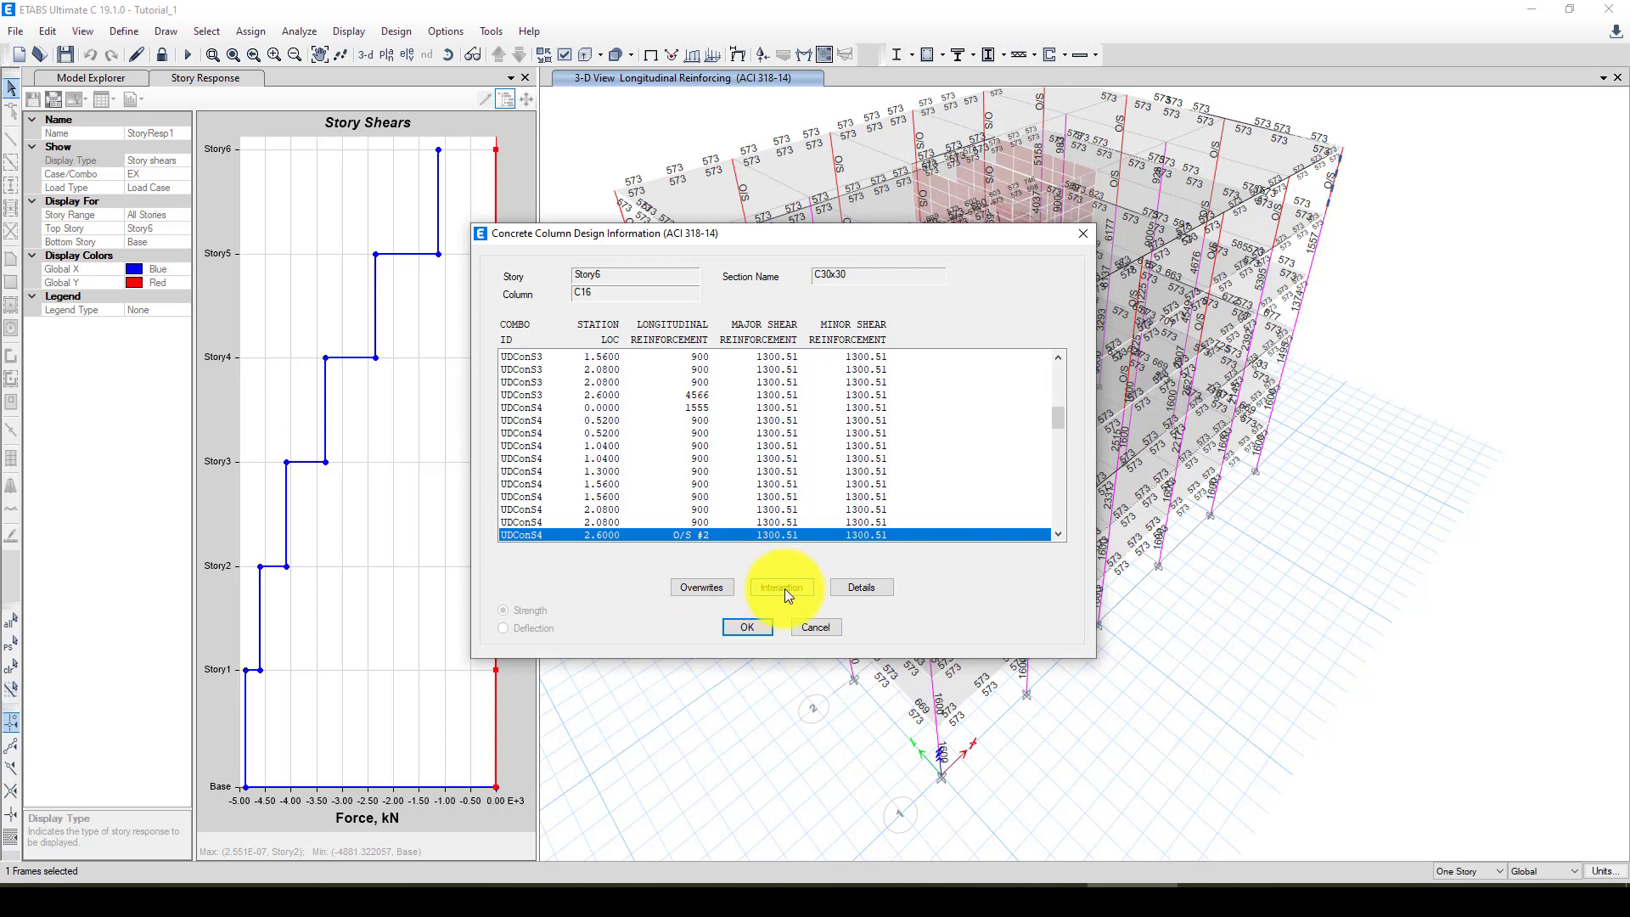
left_click(859, 587)
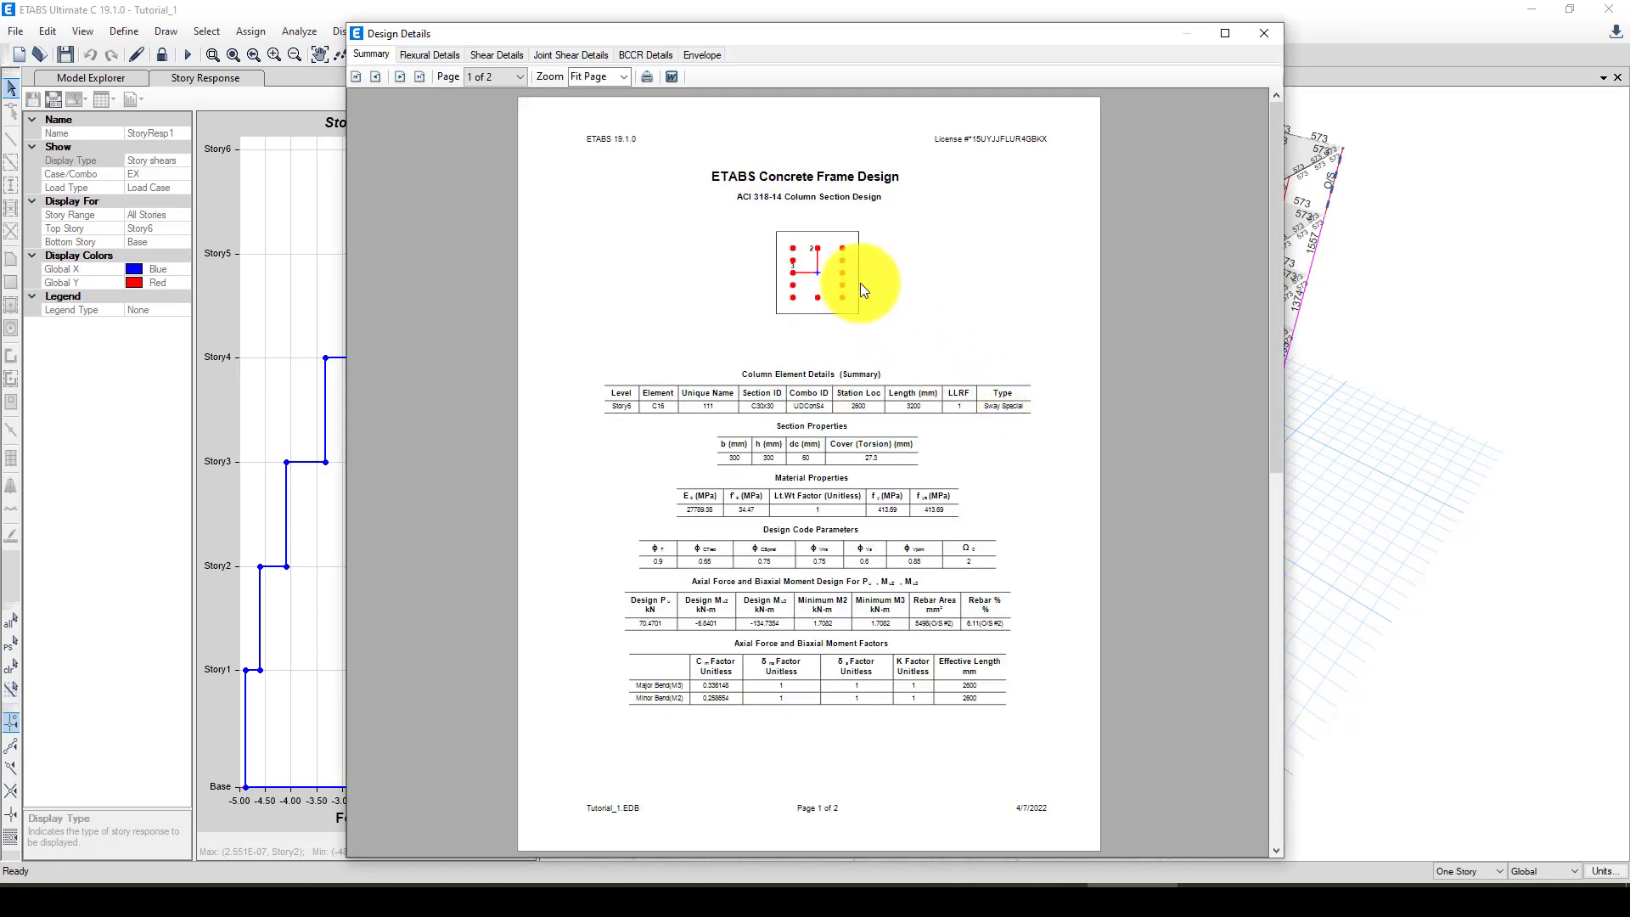
scroll(816, 473, "down", 3)
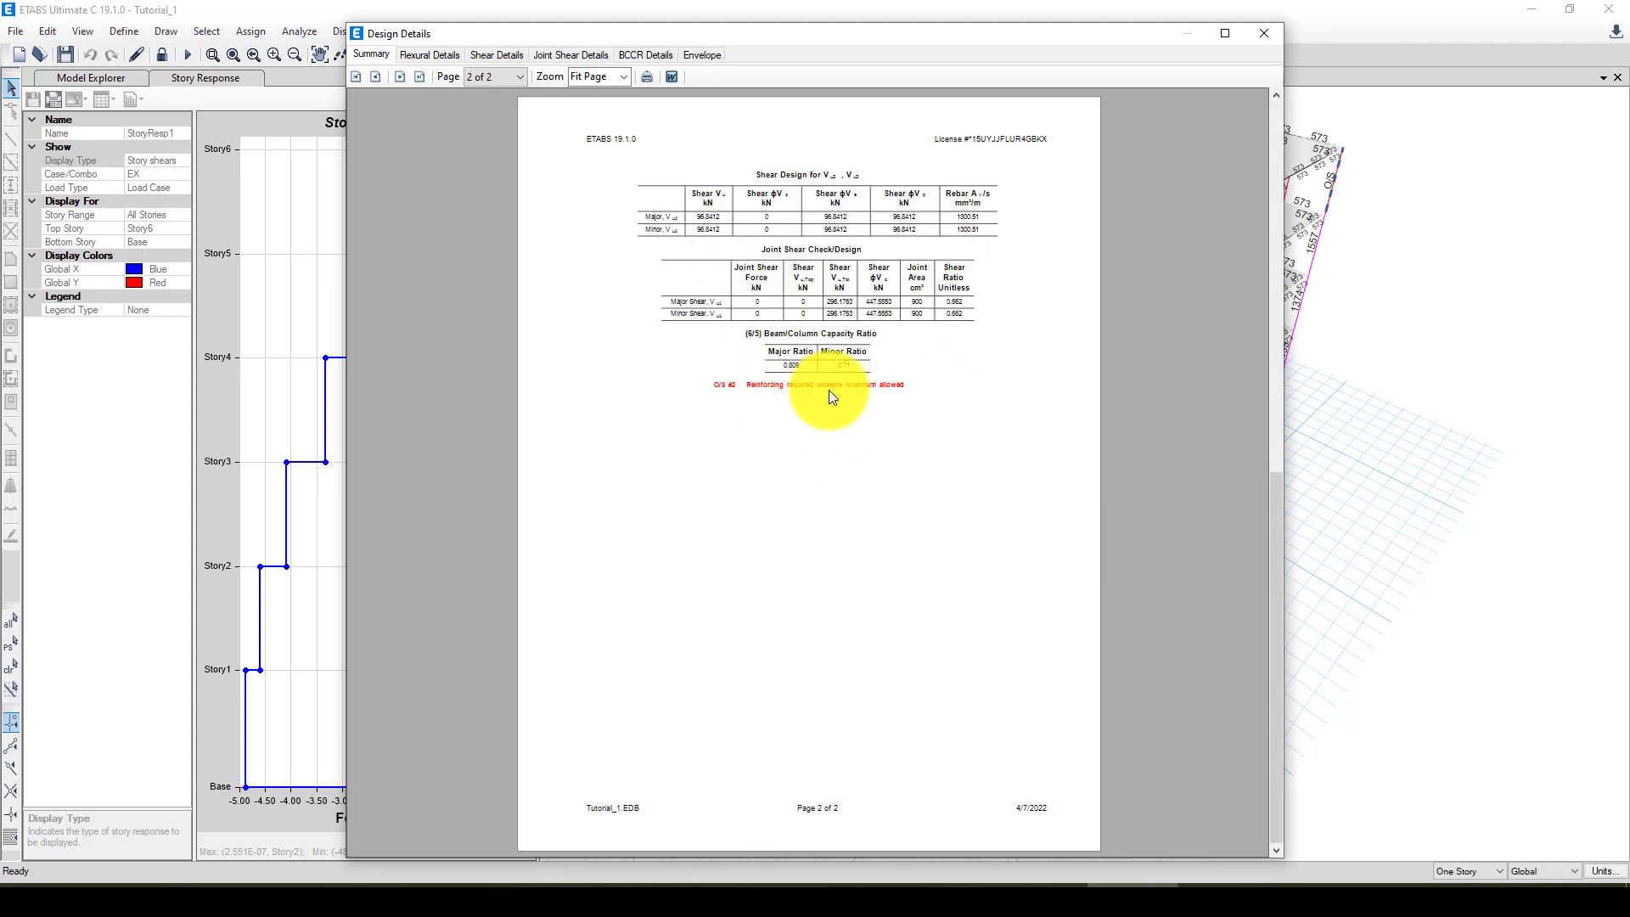
left_click(1264, 33)
left_click(1084, 232)
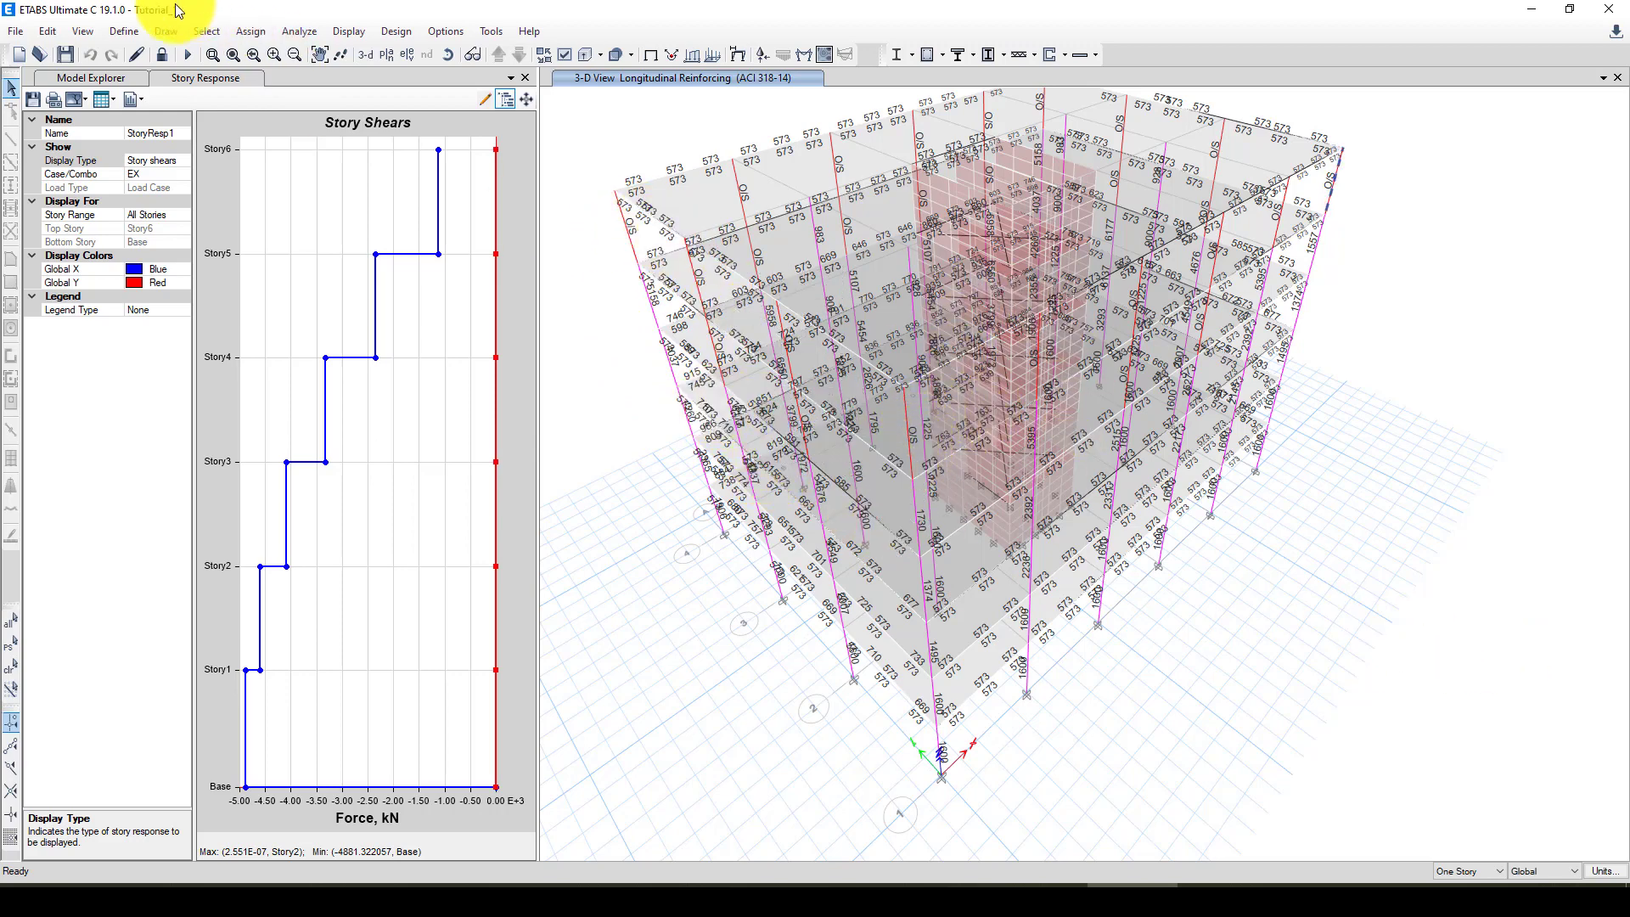
Step: Unlock the model and accept deleting the analysis results
left_click(163, 55)
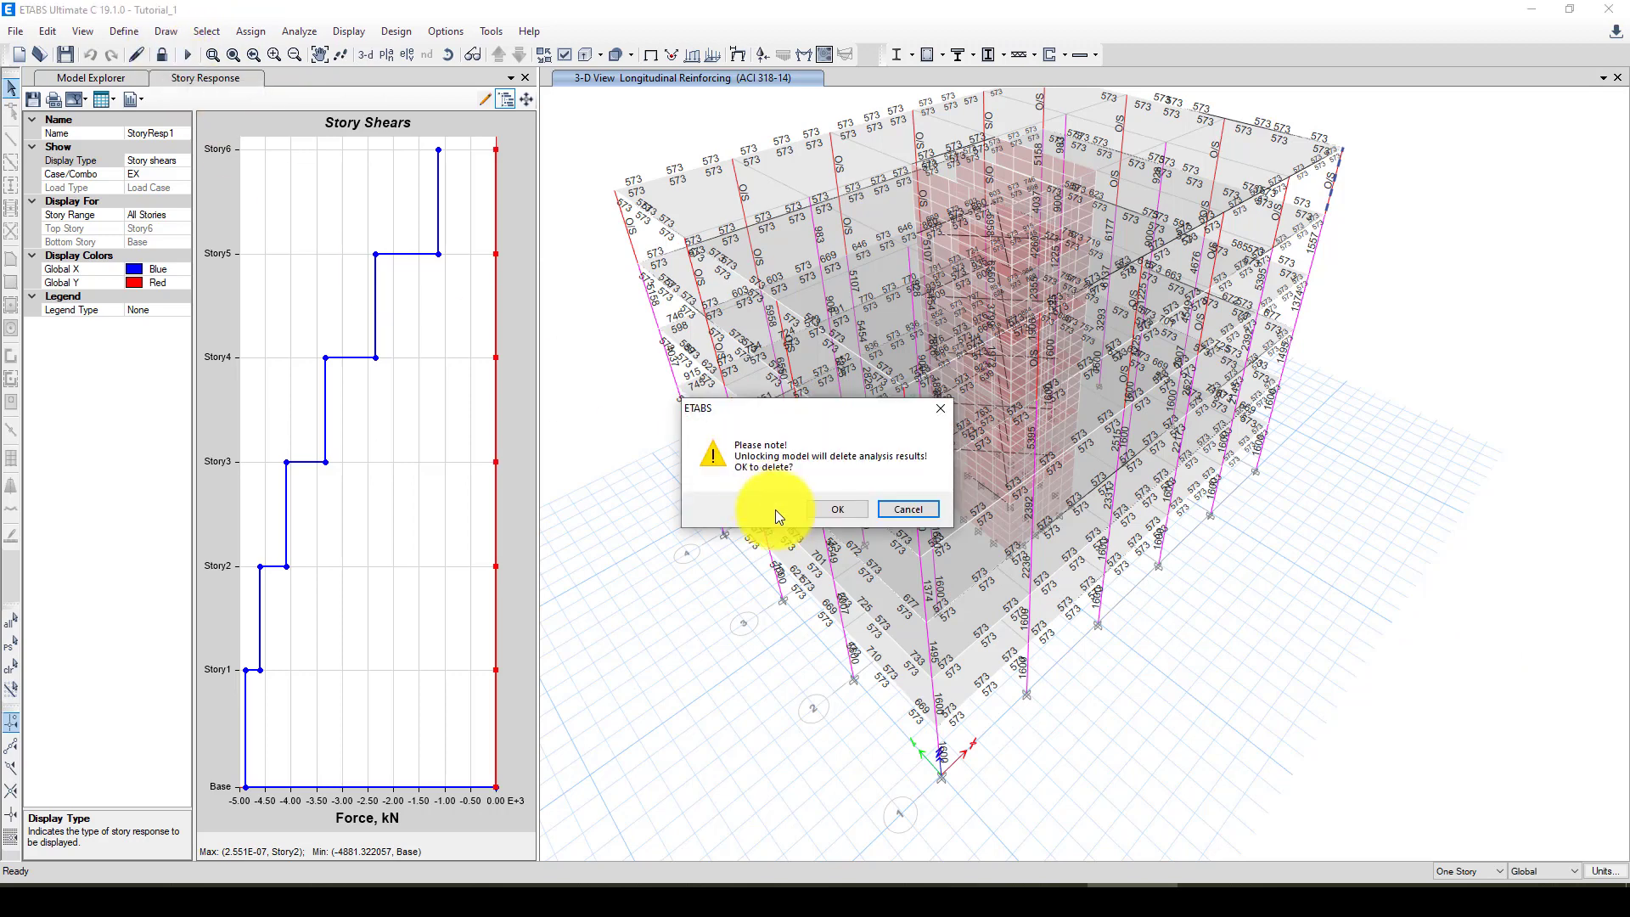
left_click(838, 510)
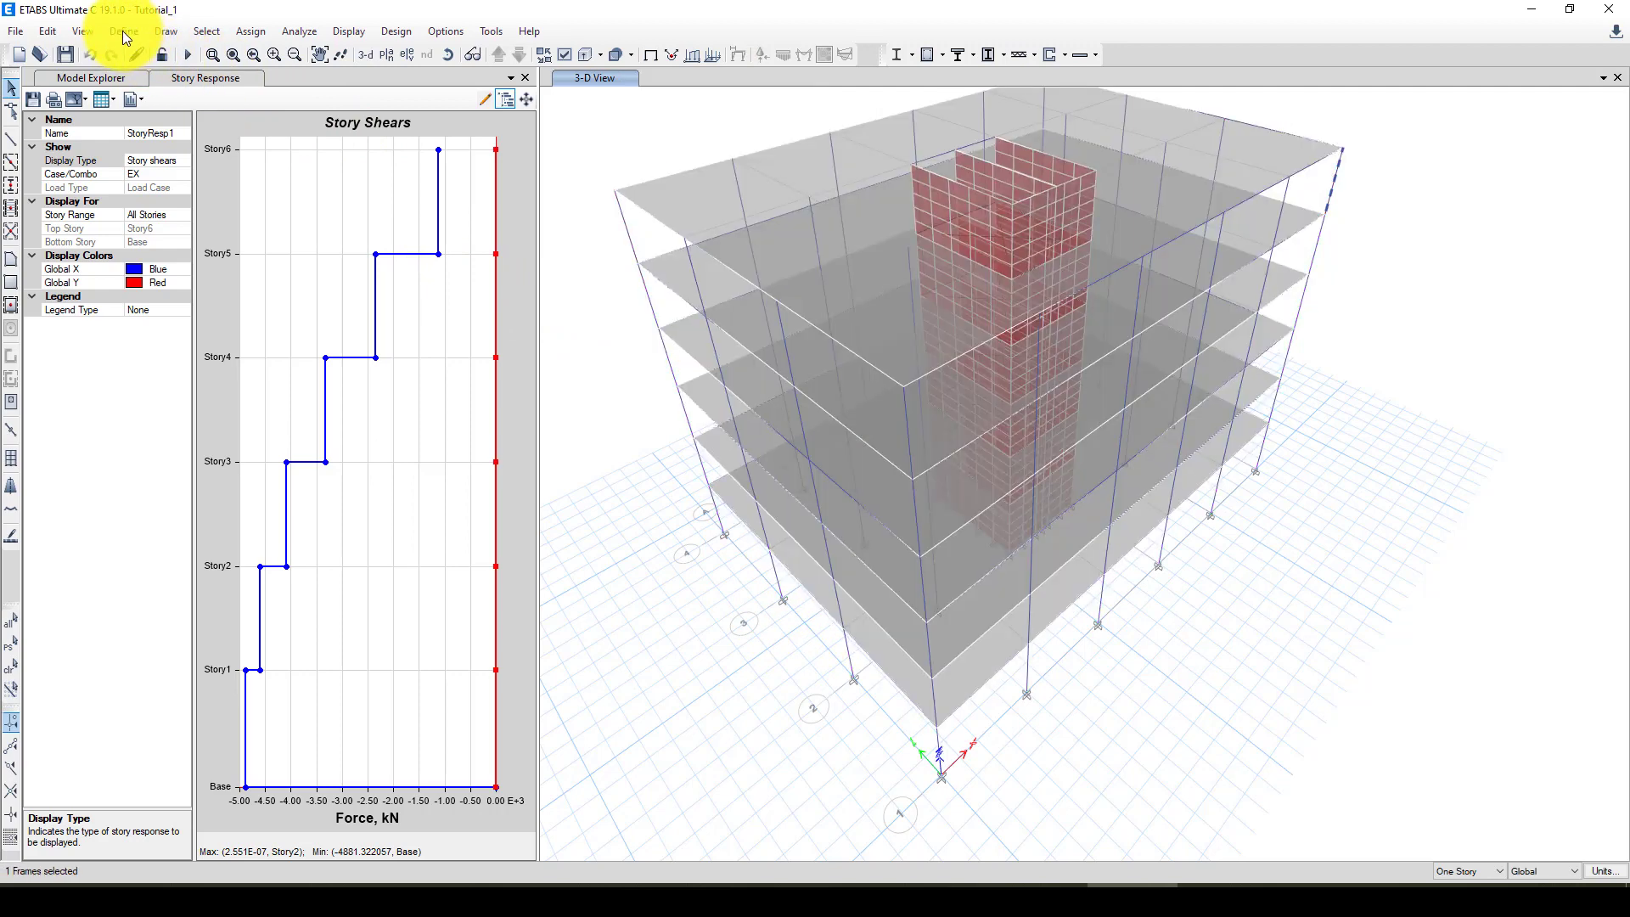
Step: Open the frame sections list and inspect the W8X31 section without changes
left_click(121, 31)
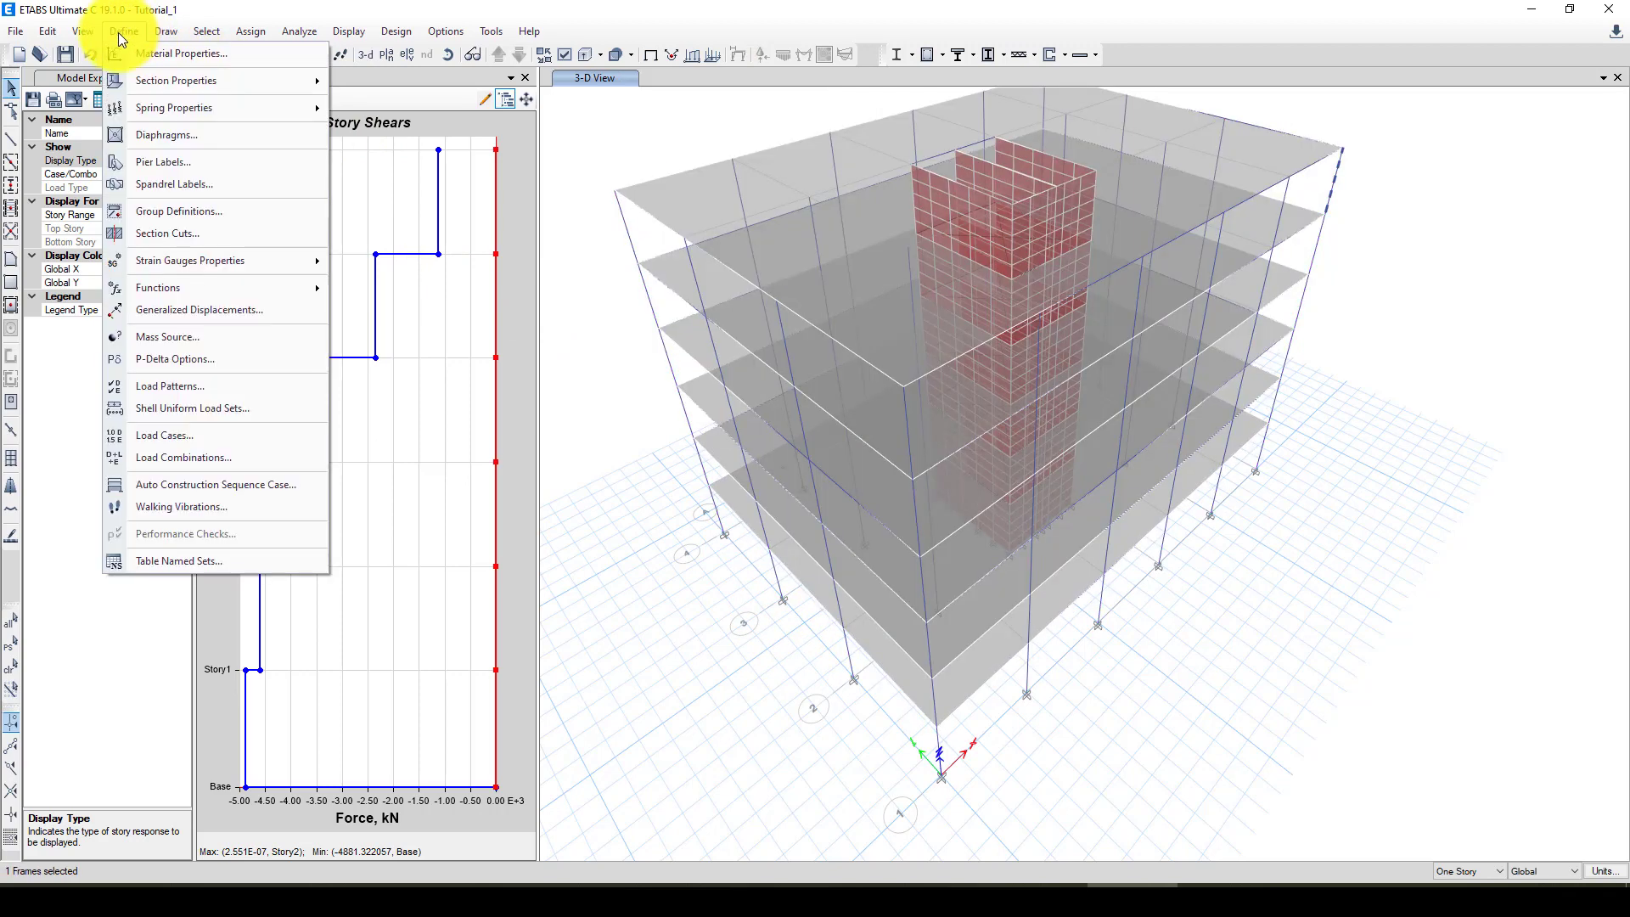
mouse_move(206, 83)
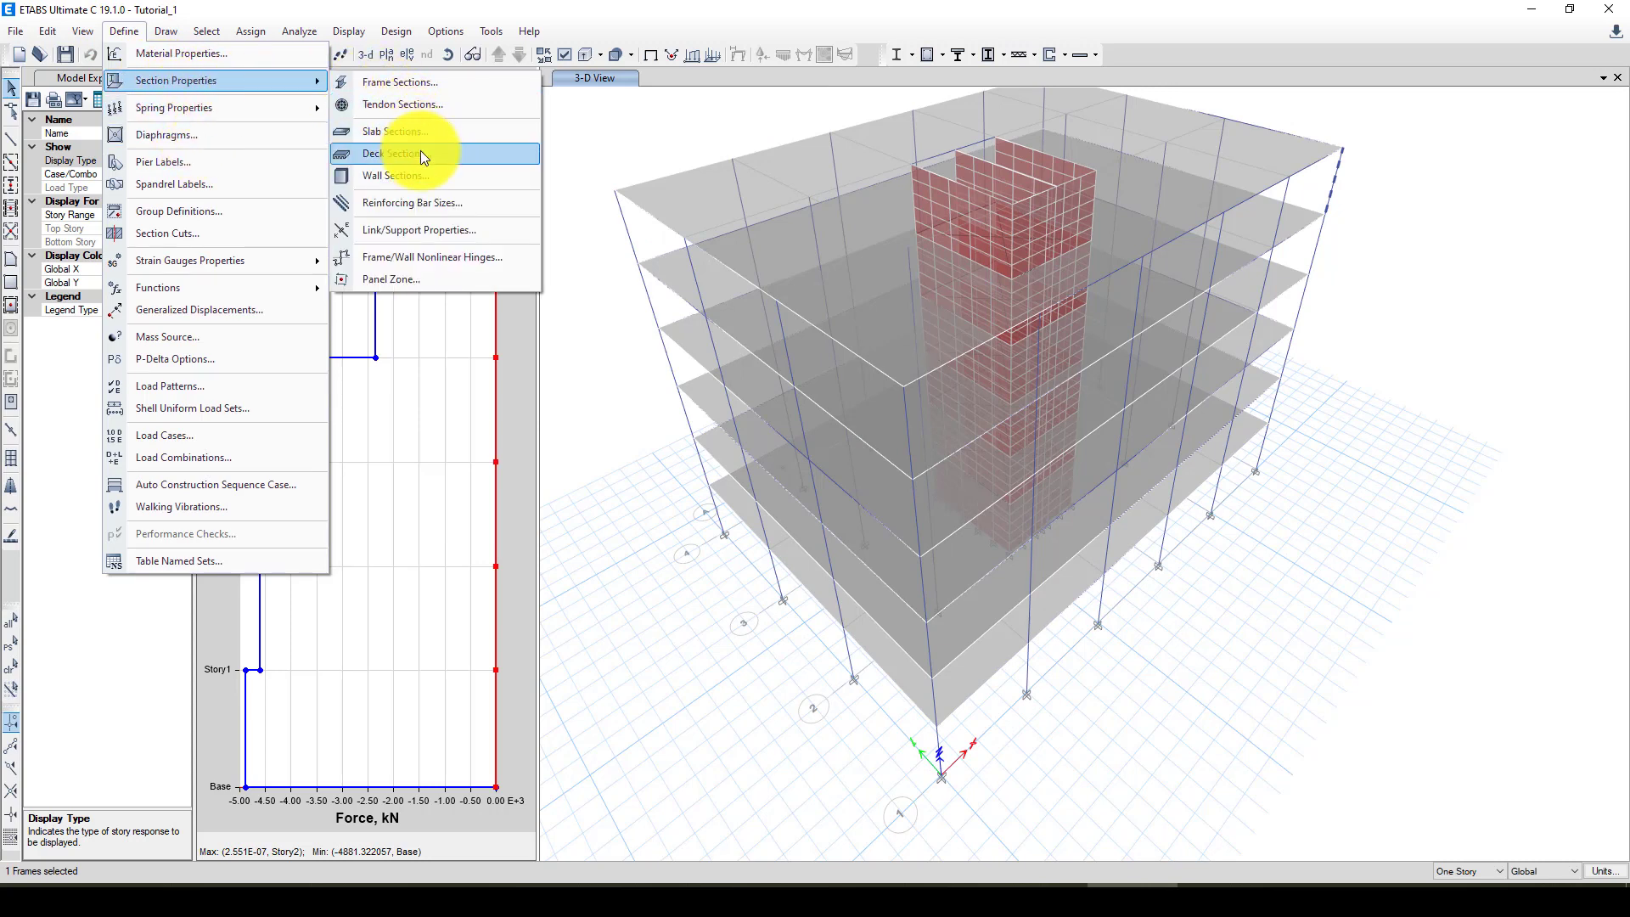
left_click(409, 88)
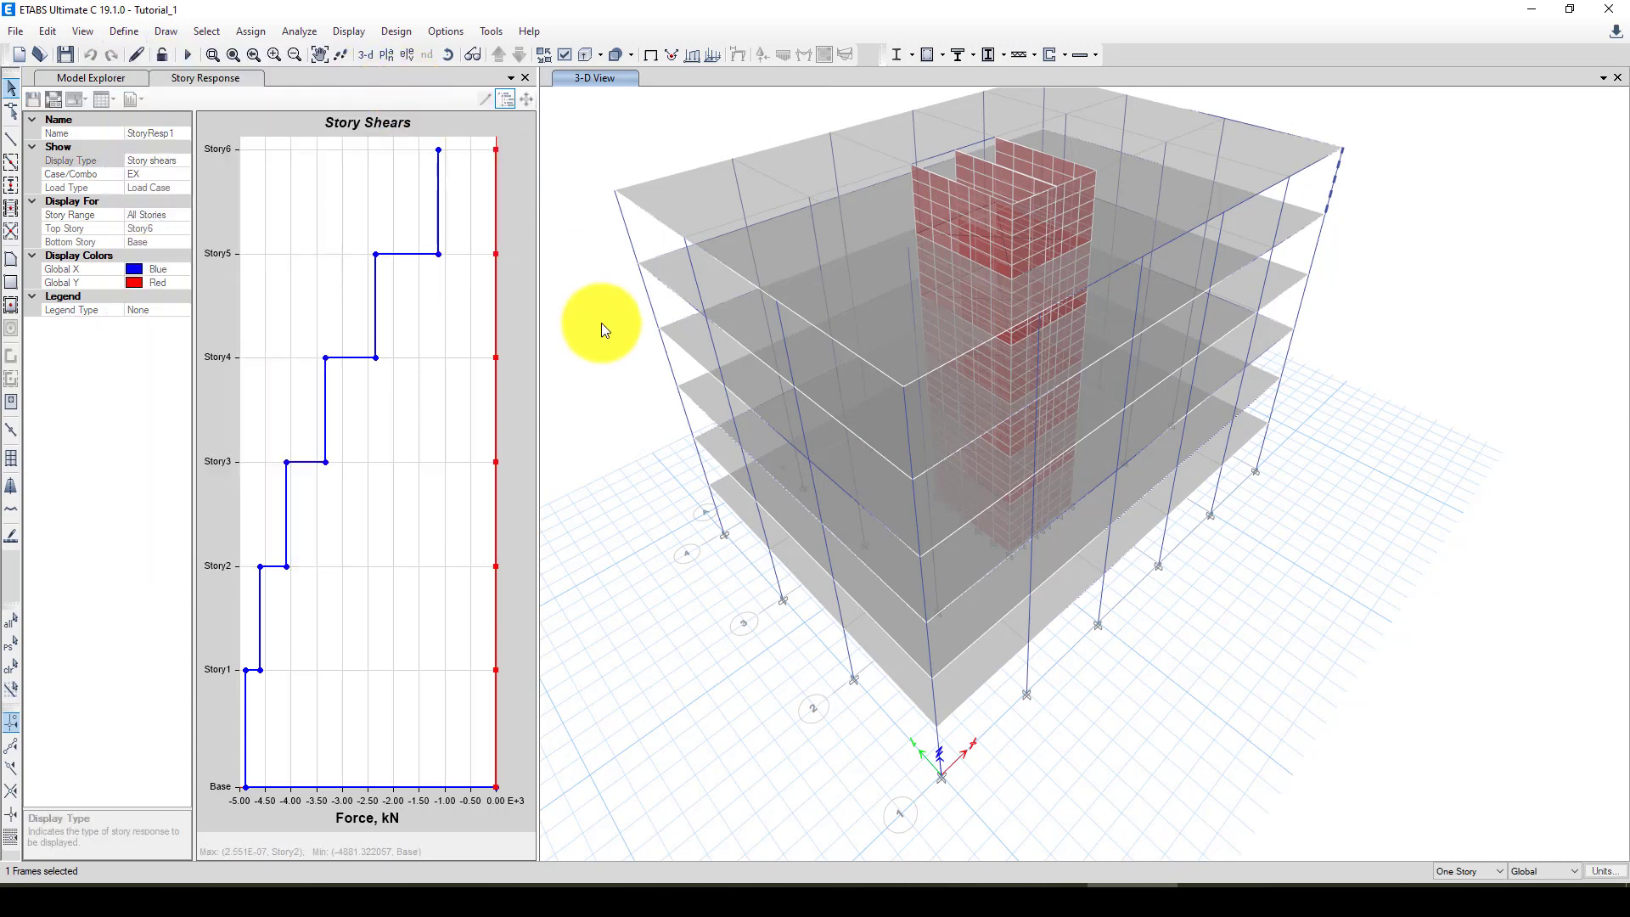
scroll(662, 509, "down", 1)
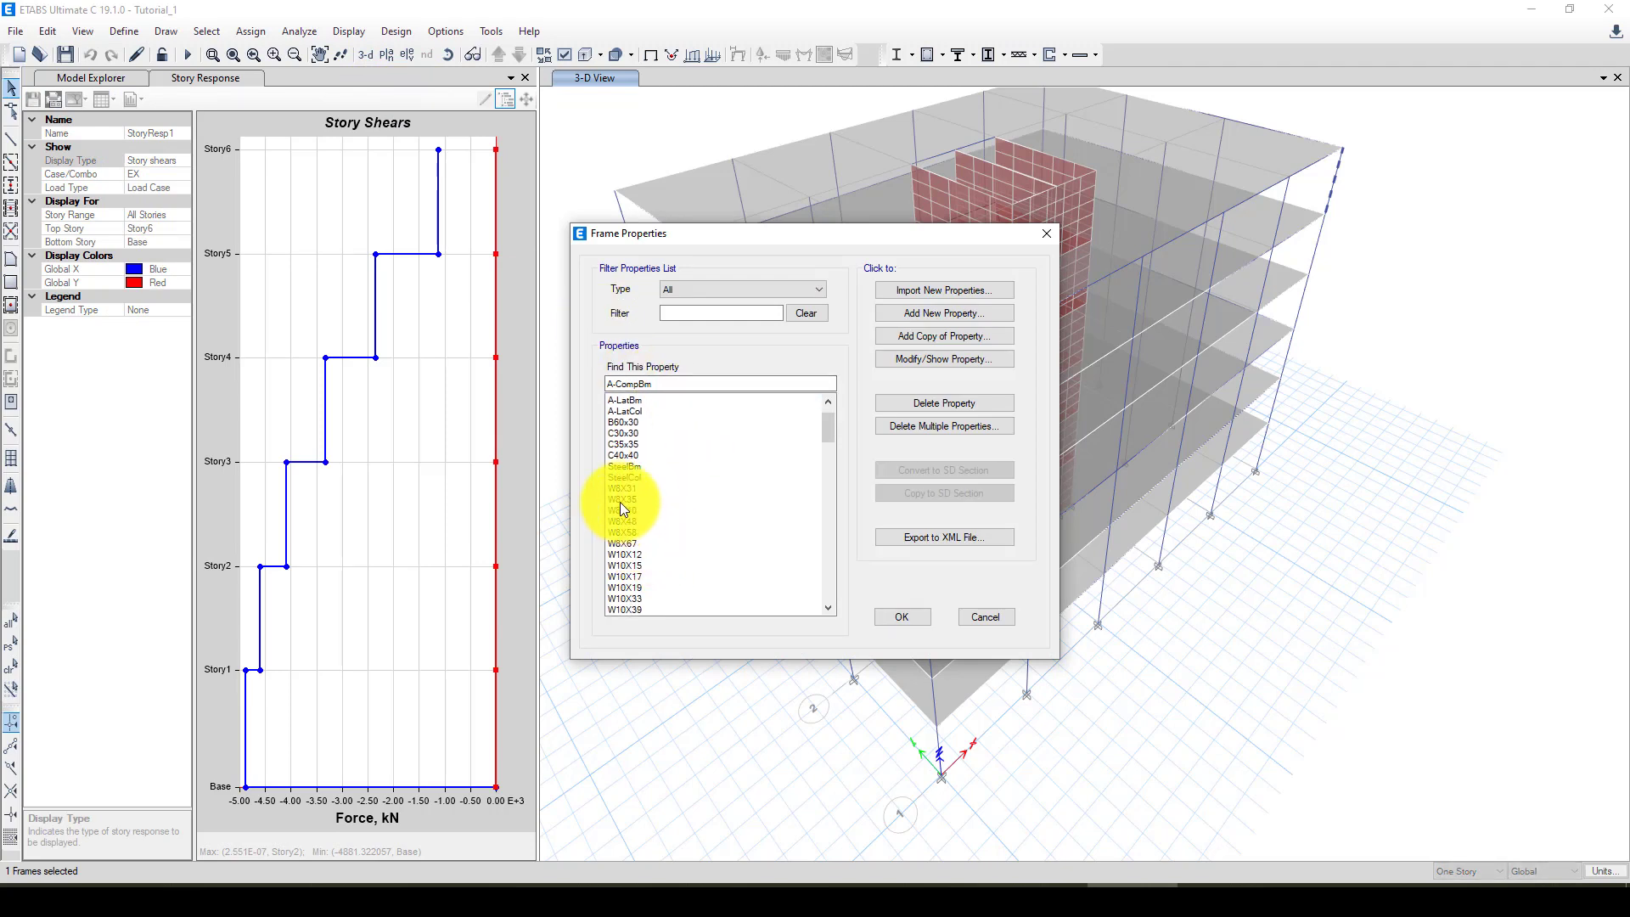
left_click(620, 487)
left_click(680, 500)
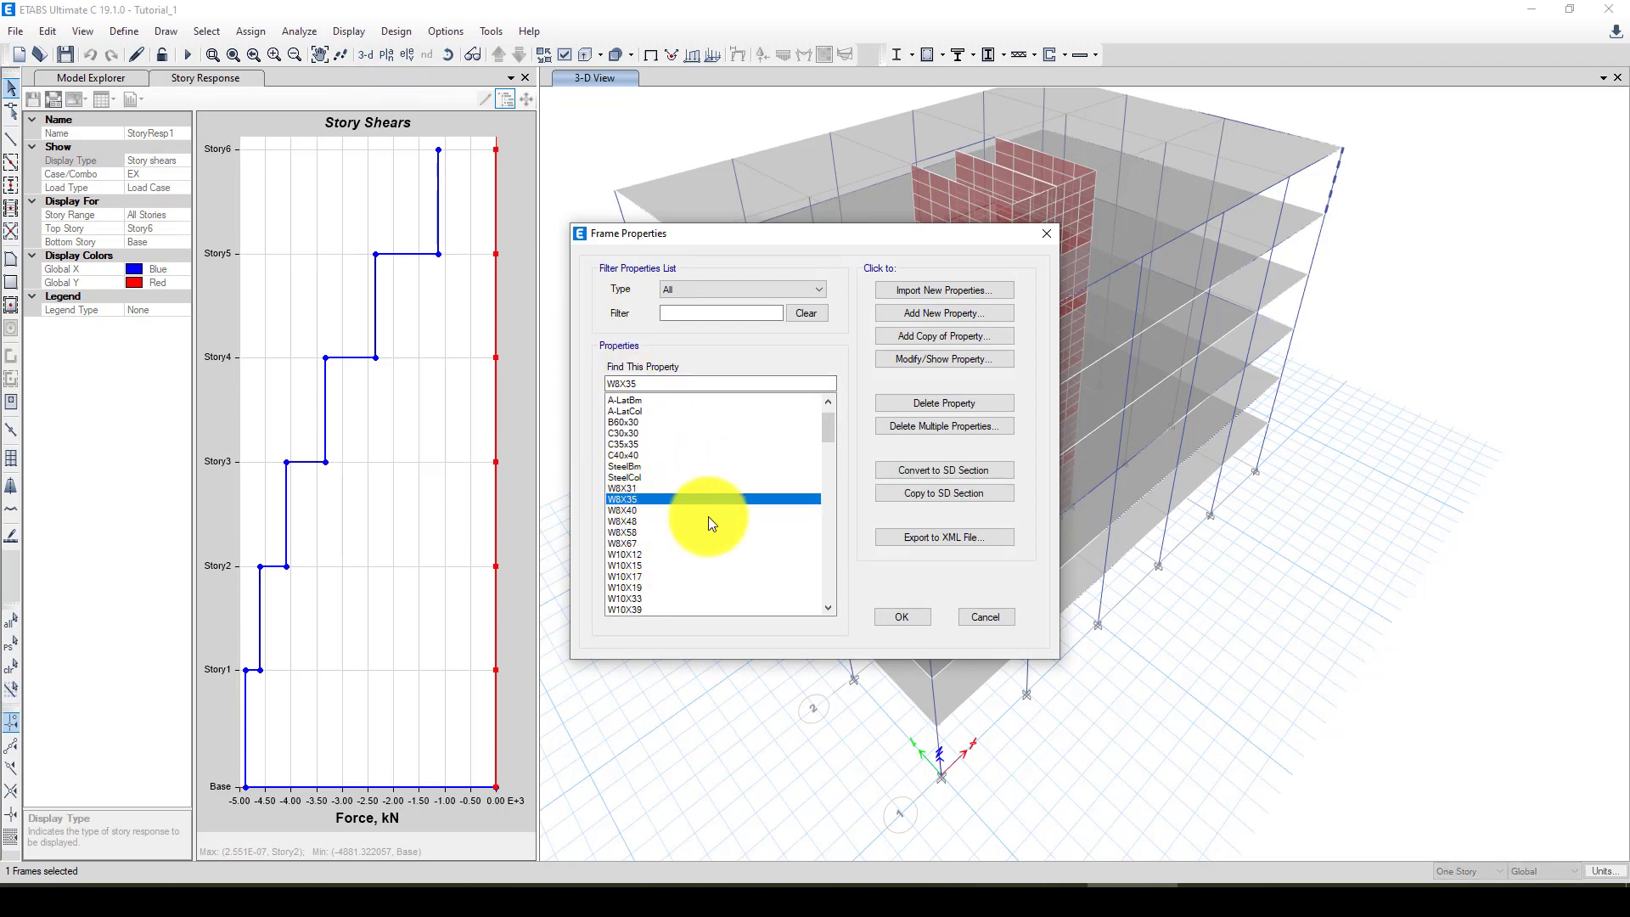
left_click(625, 489)
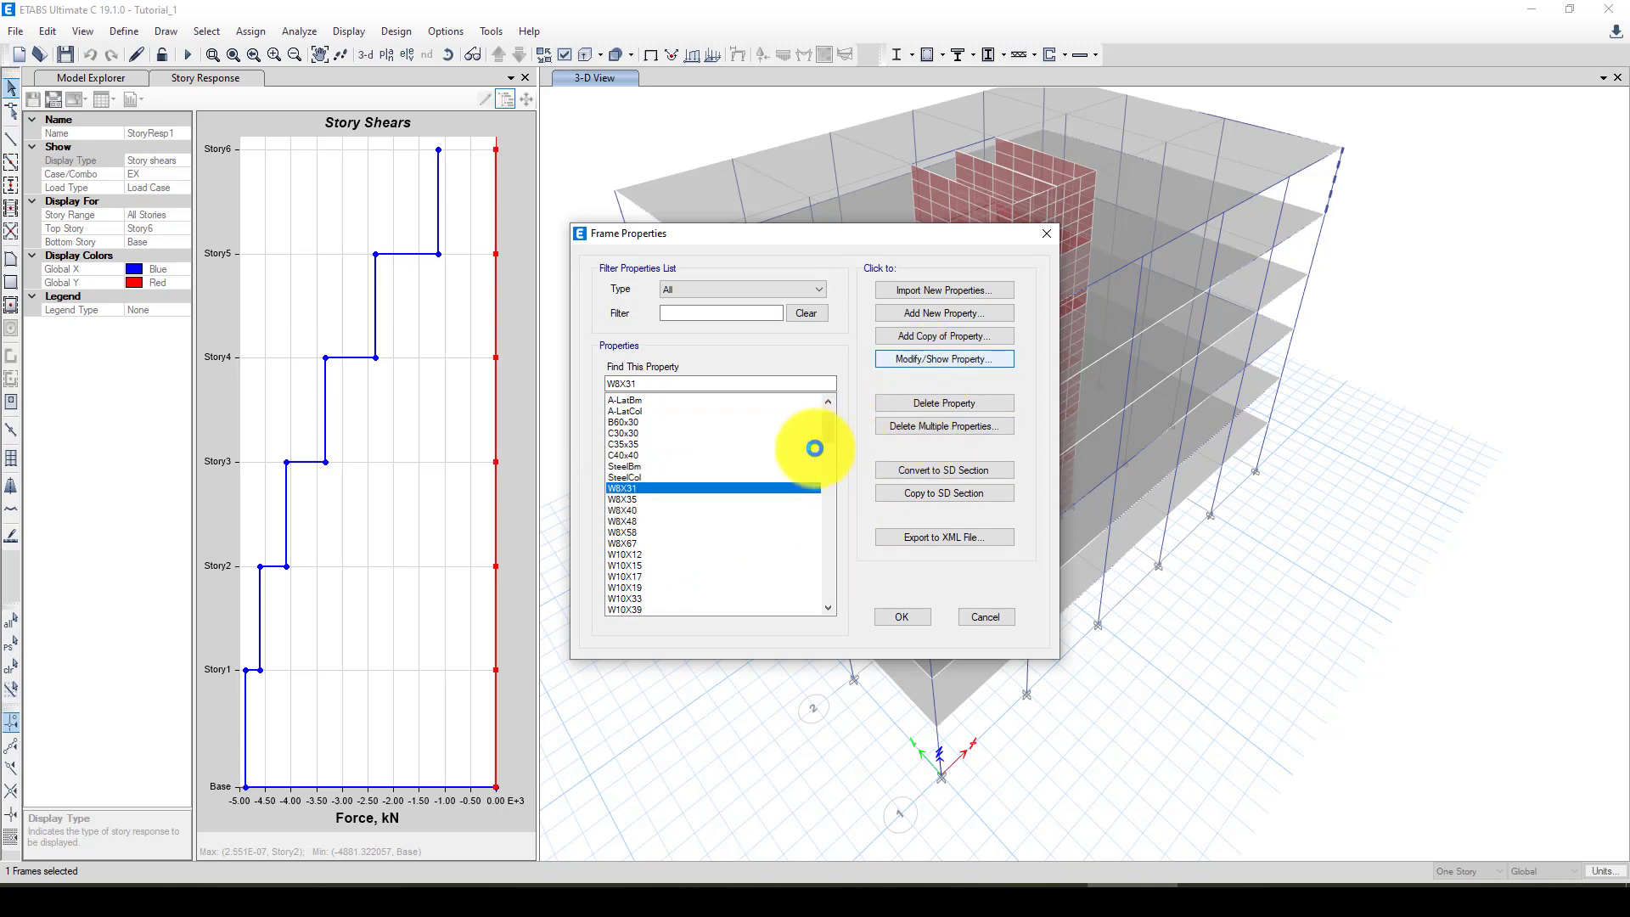
double_click(798, 488)
left_click(1106, 204)
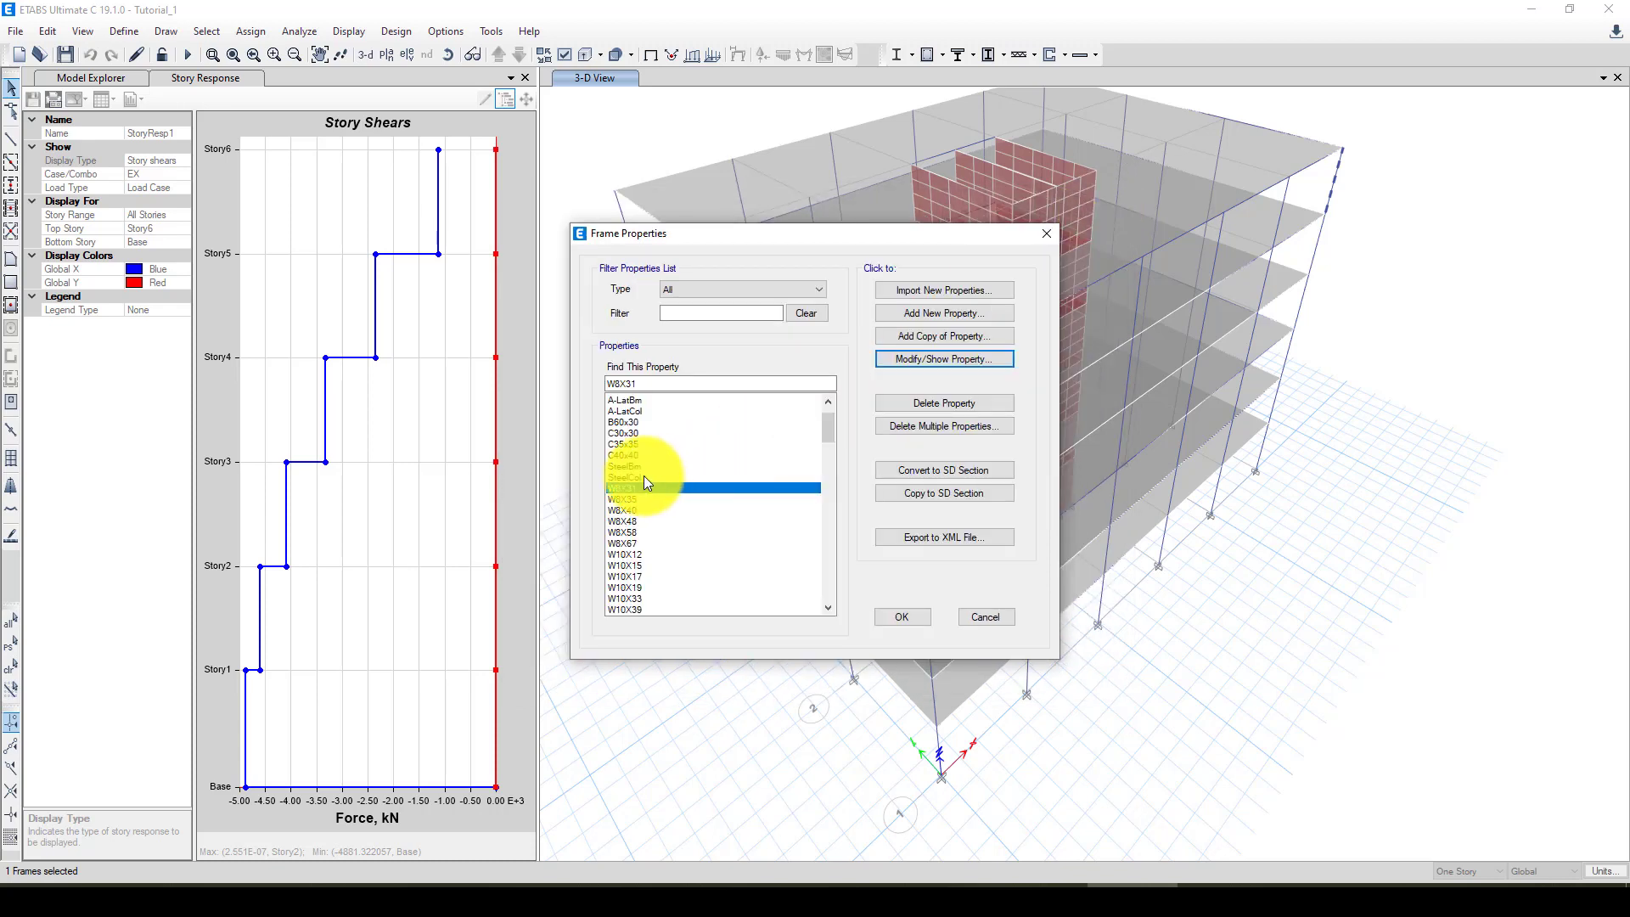
Step: Change the C30x30 column section depth and width to 350 mm
left_click(629, 434)
left_click(921, 363)
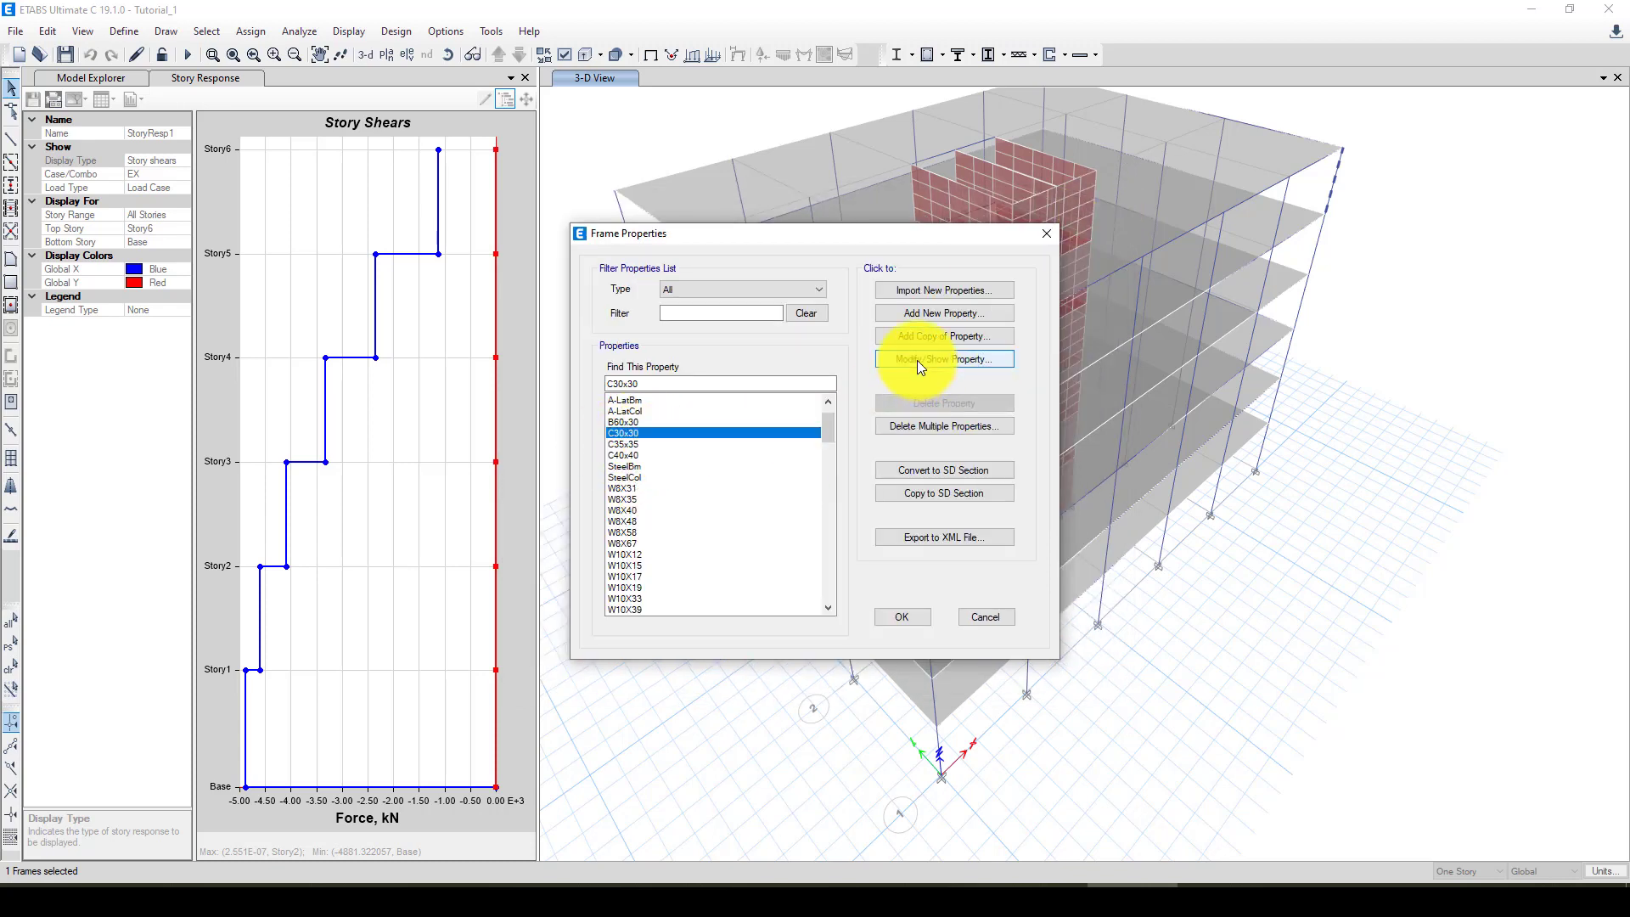
double_click(679, 433)
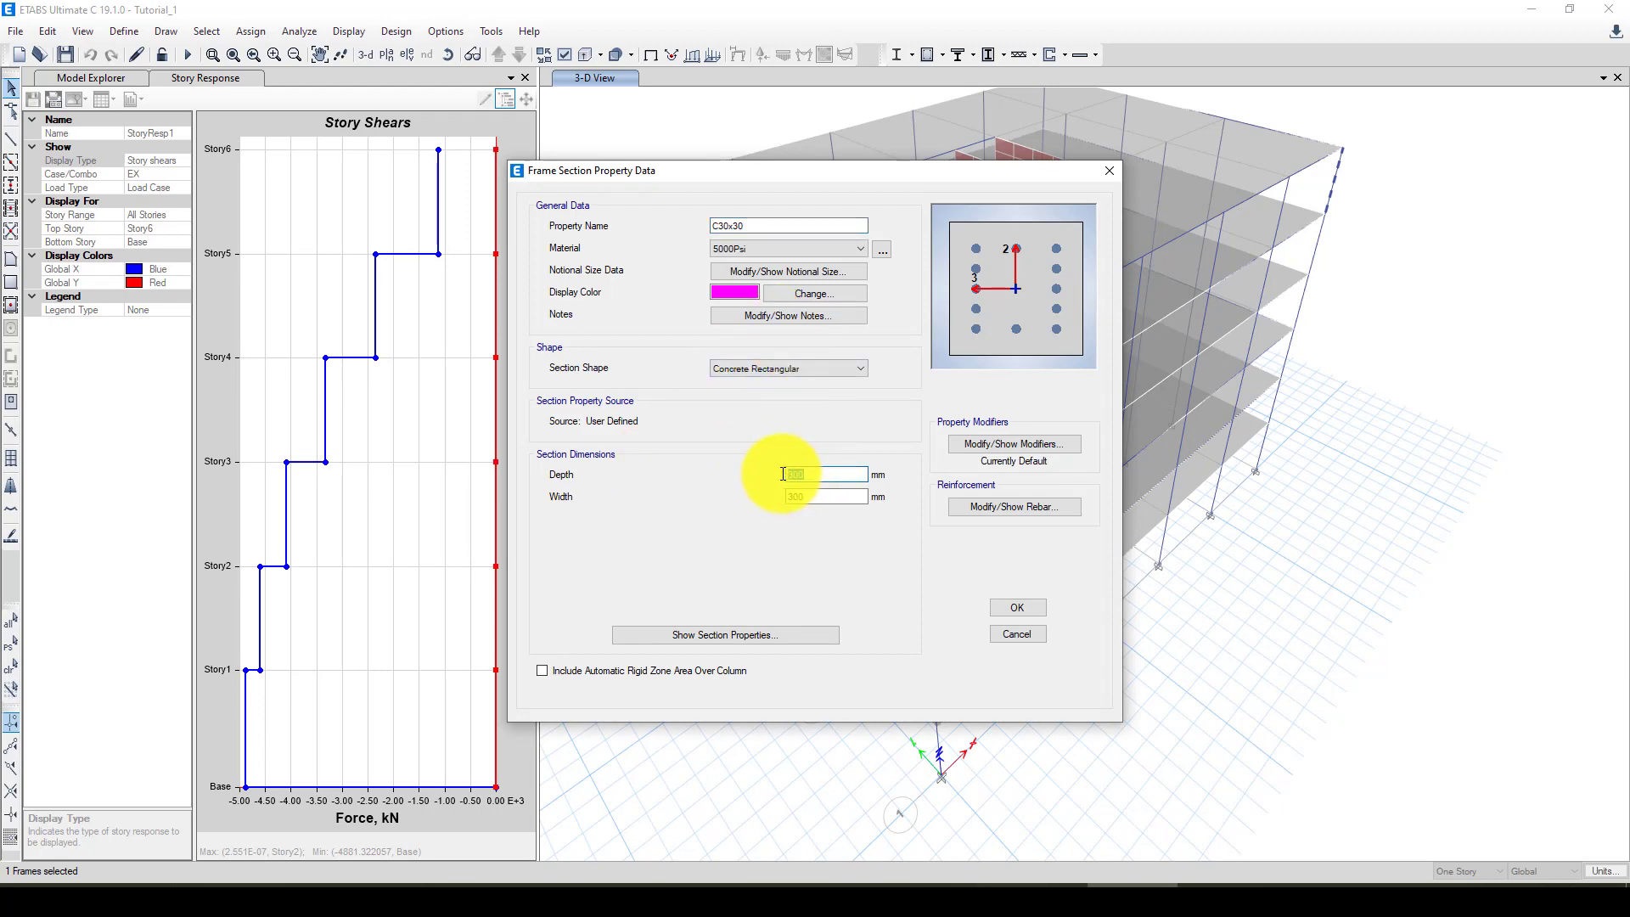
double_click(813, 475)
type("350")
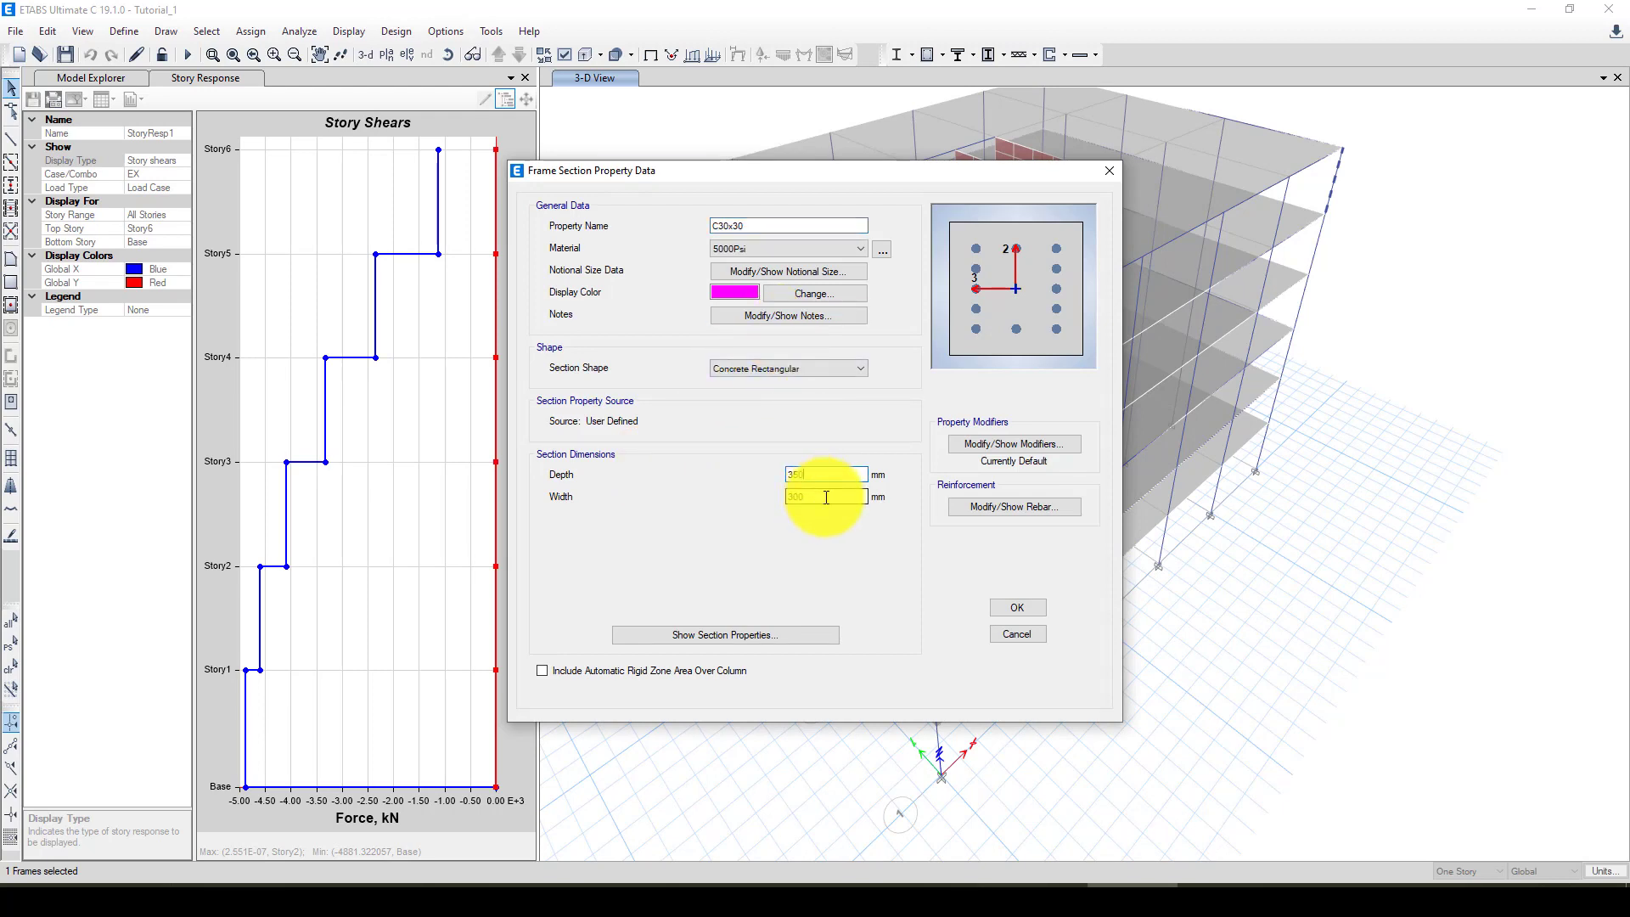
double_click(804, 499)
type("3")
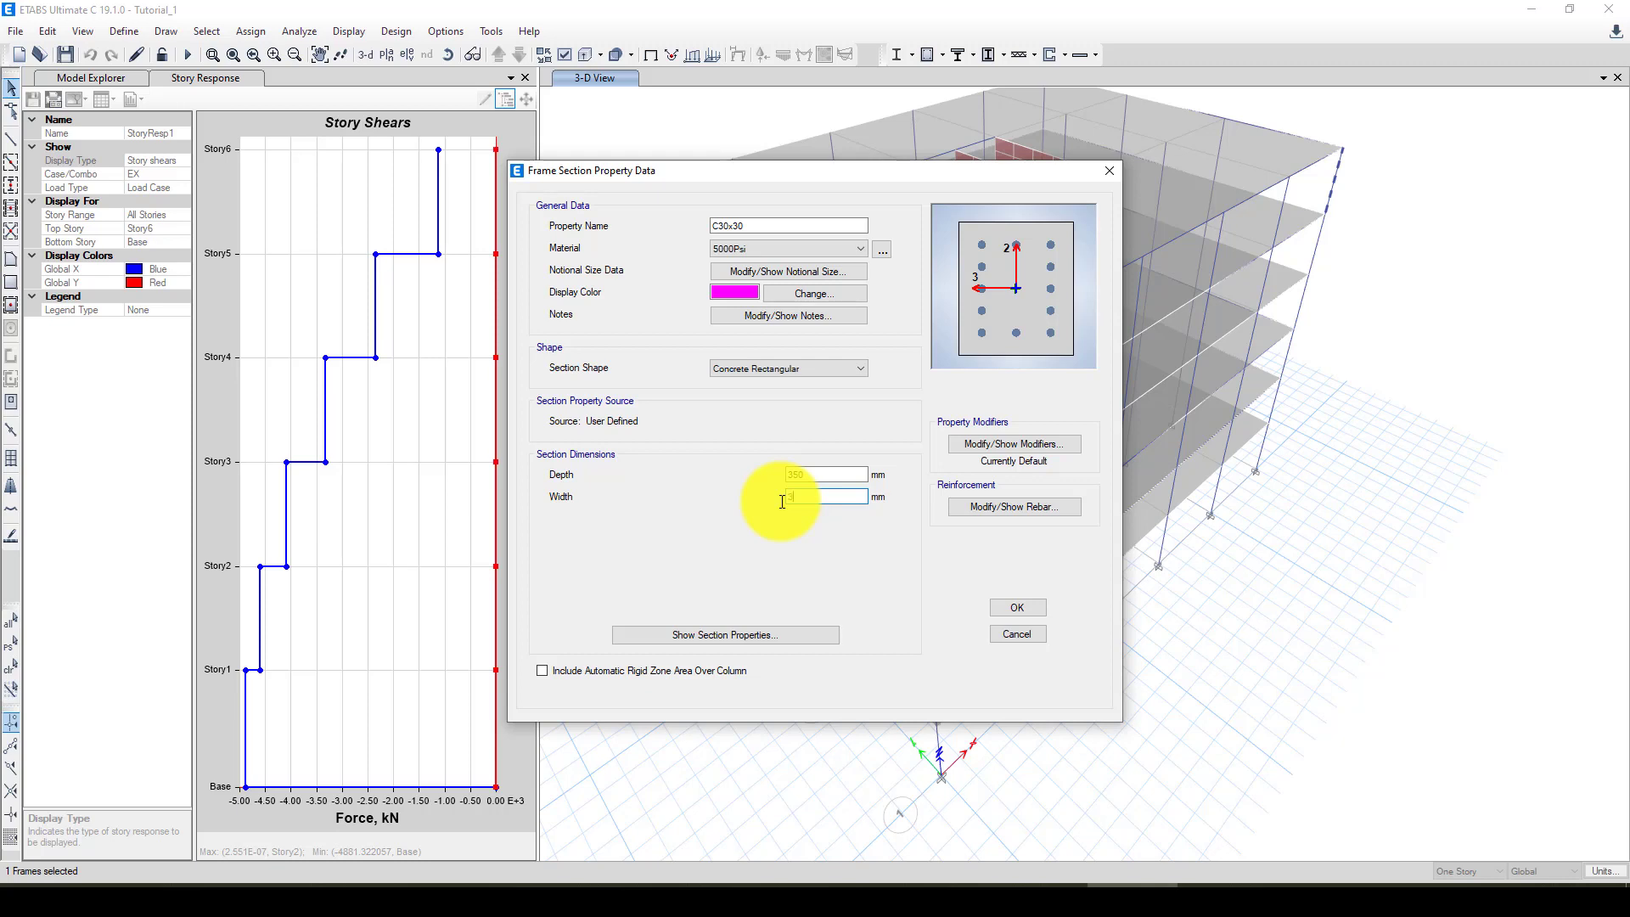
type("50")
left_click(1006, 604)
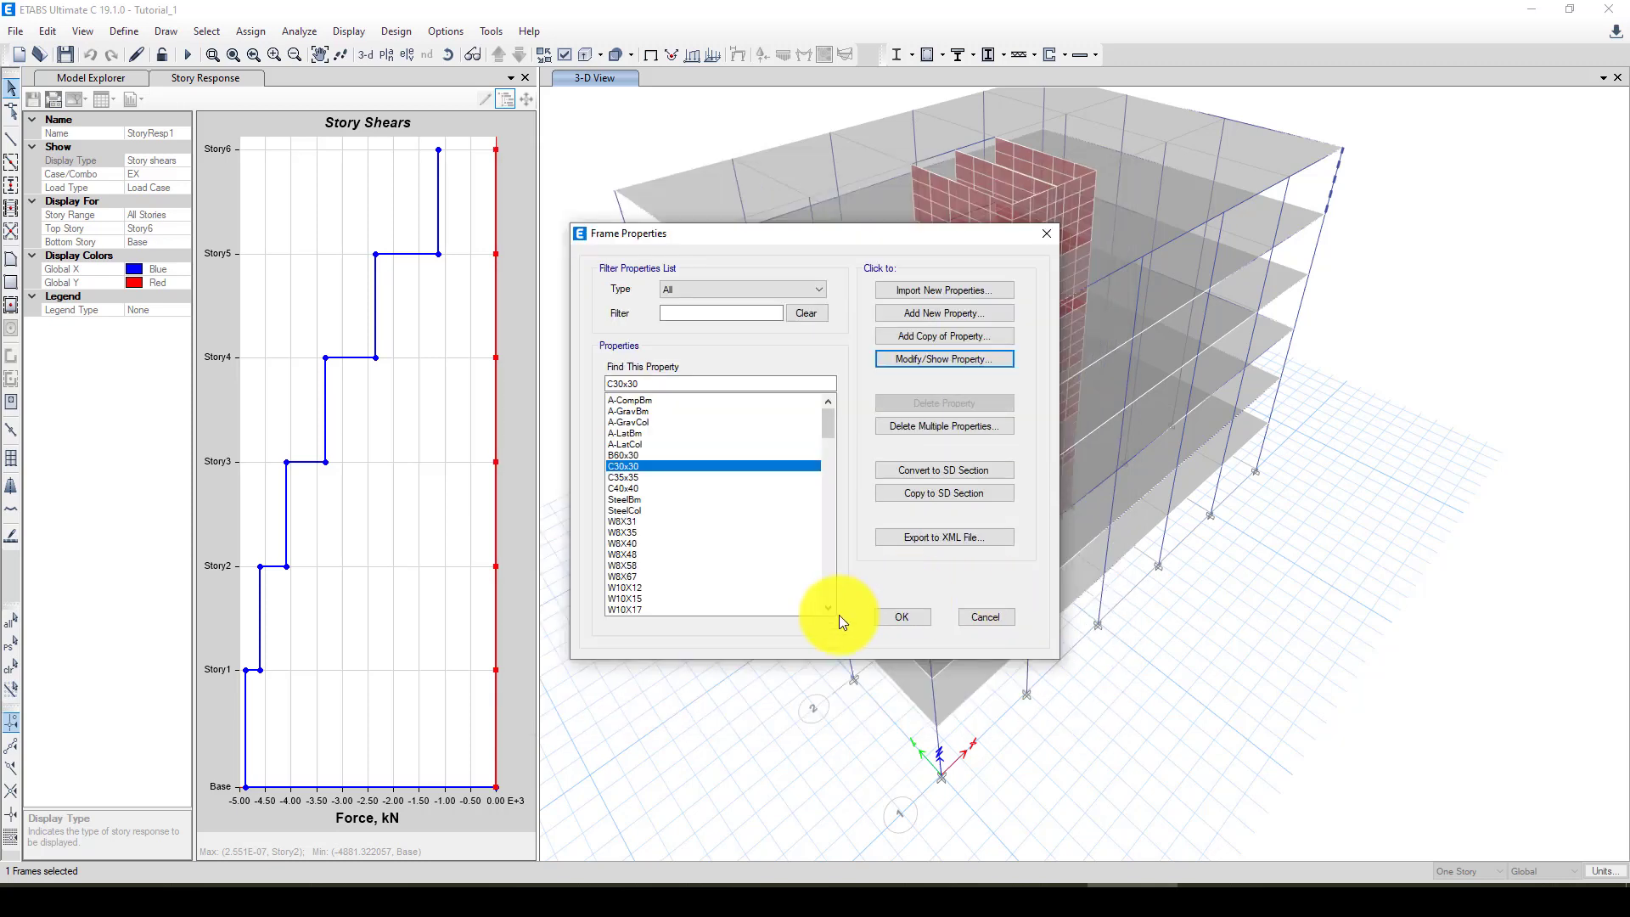
left_click(903, 618)
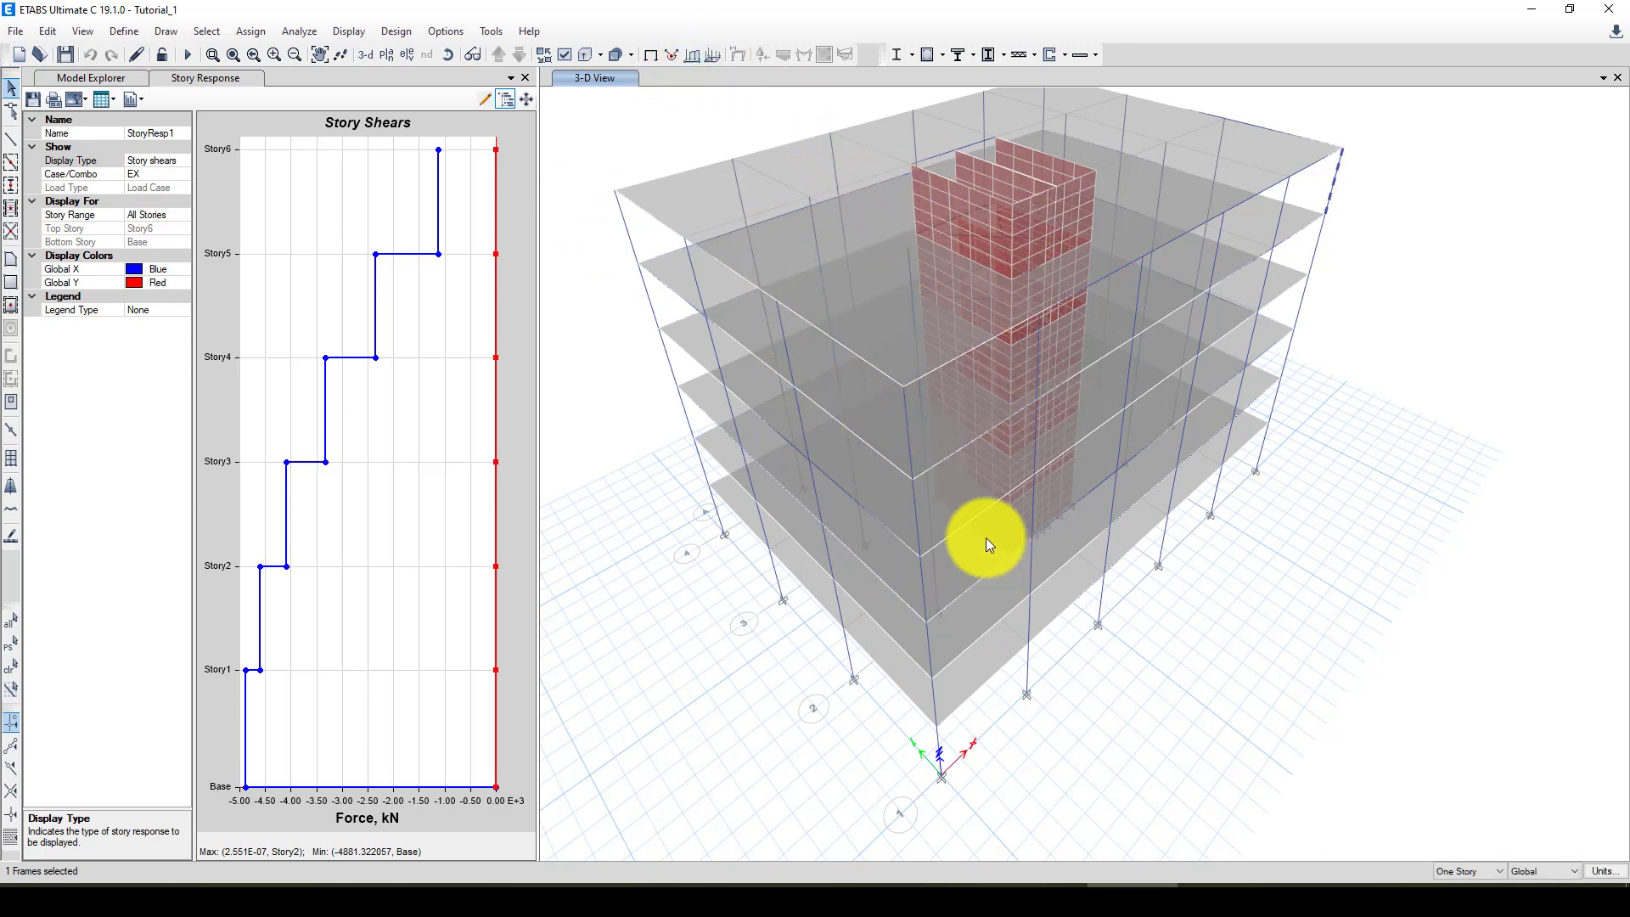
Step: Show the Story6 plan view with edits set to All Stories
left_click(386, 54)
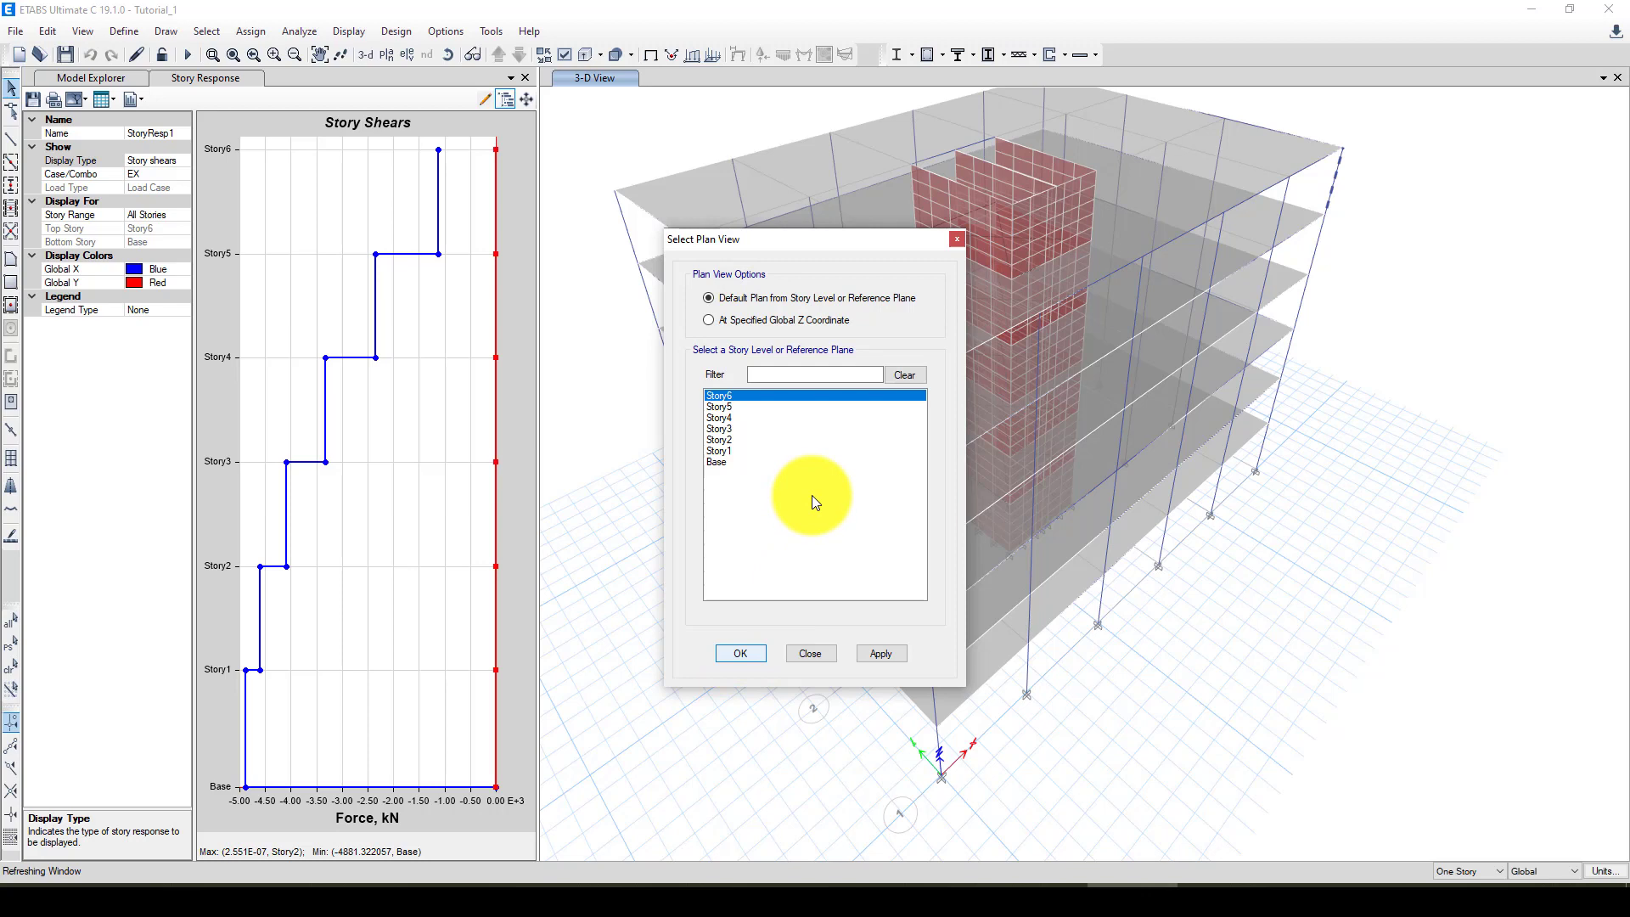
key("Return")
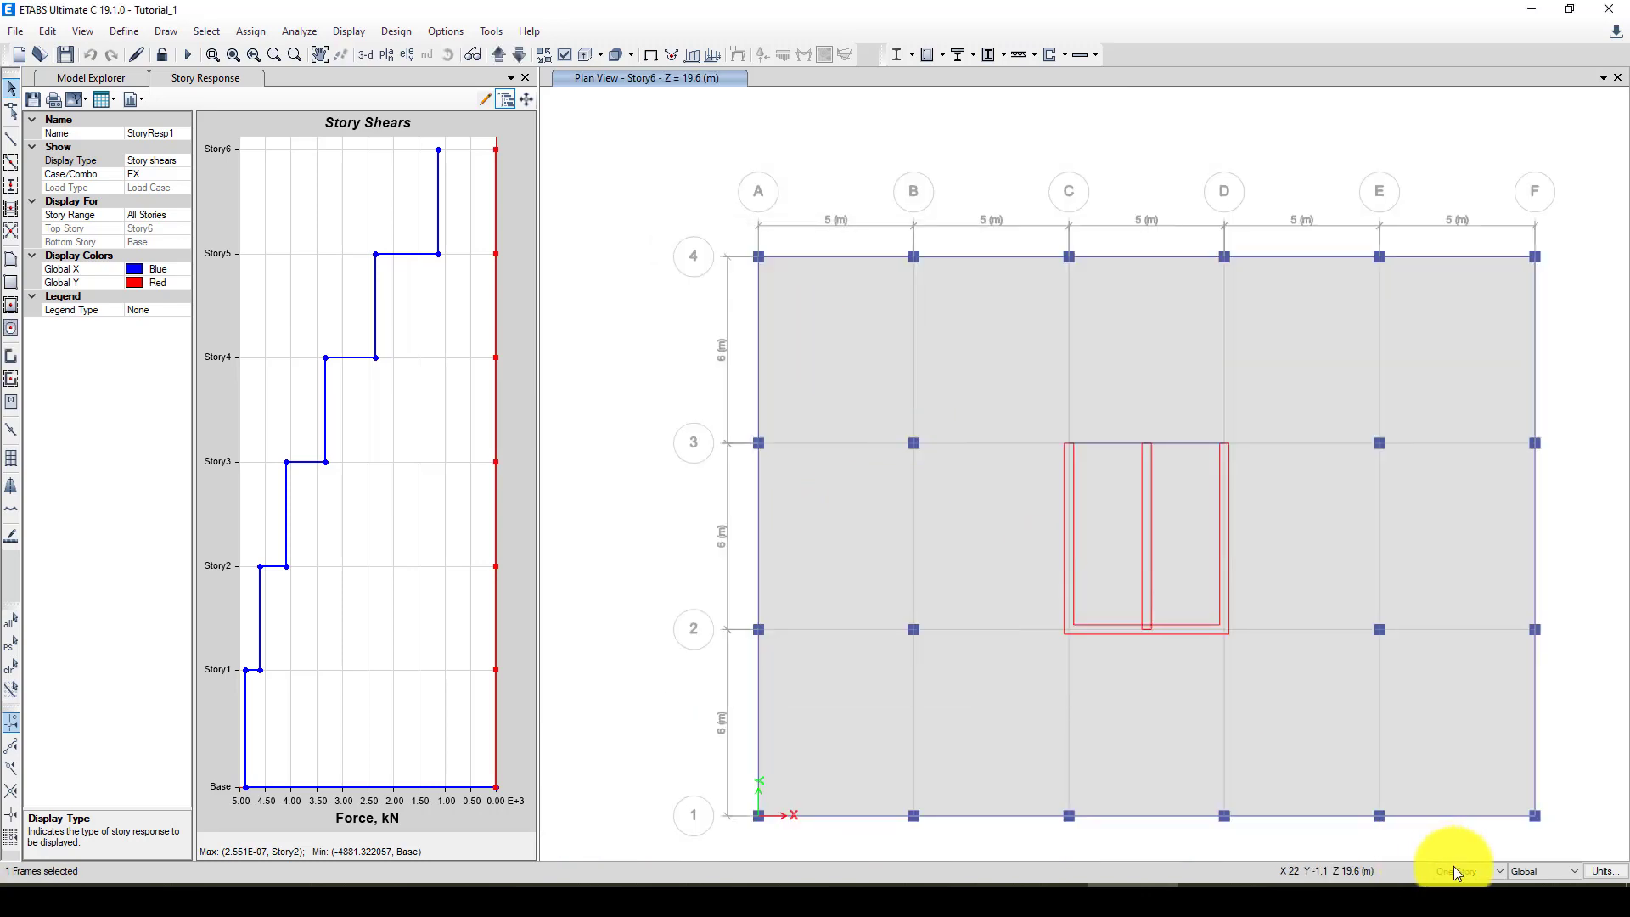
left_click(1453, 871)
left_click(1453, 848)
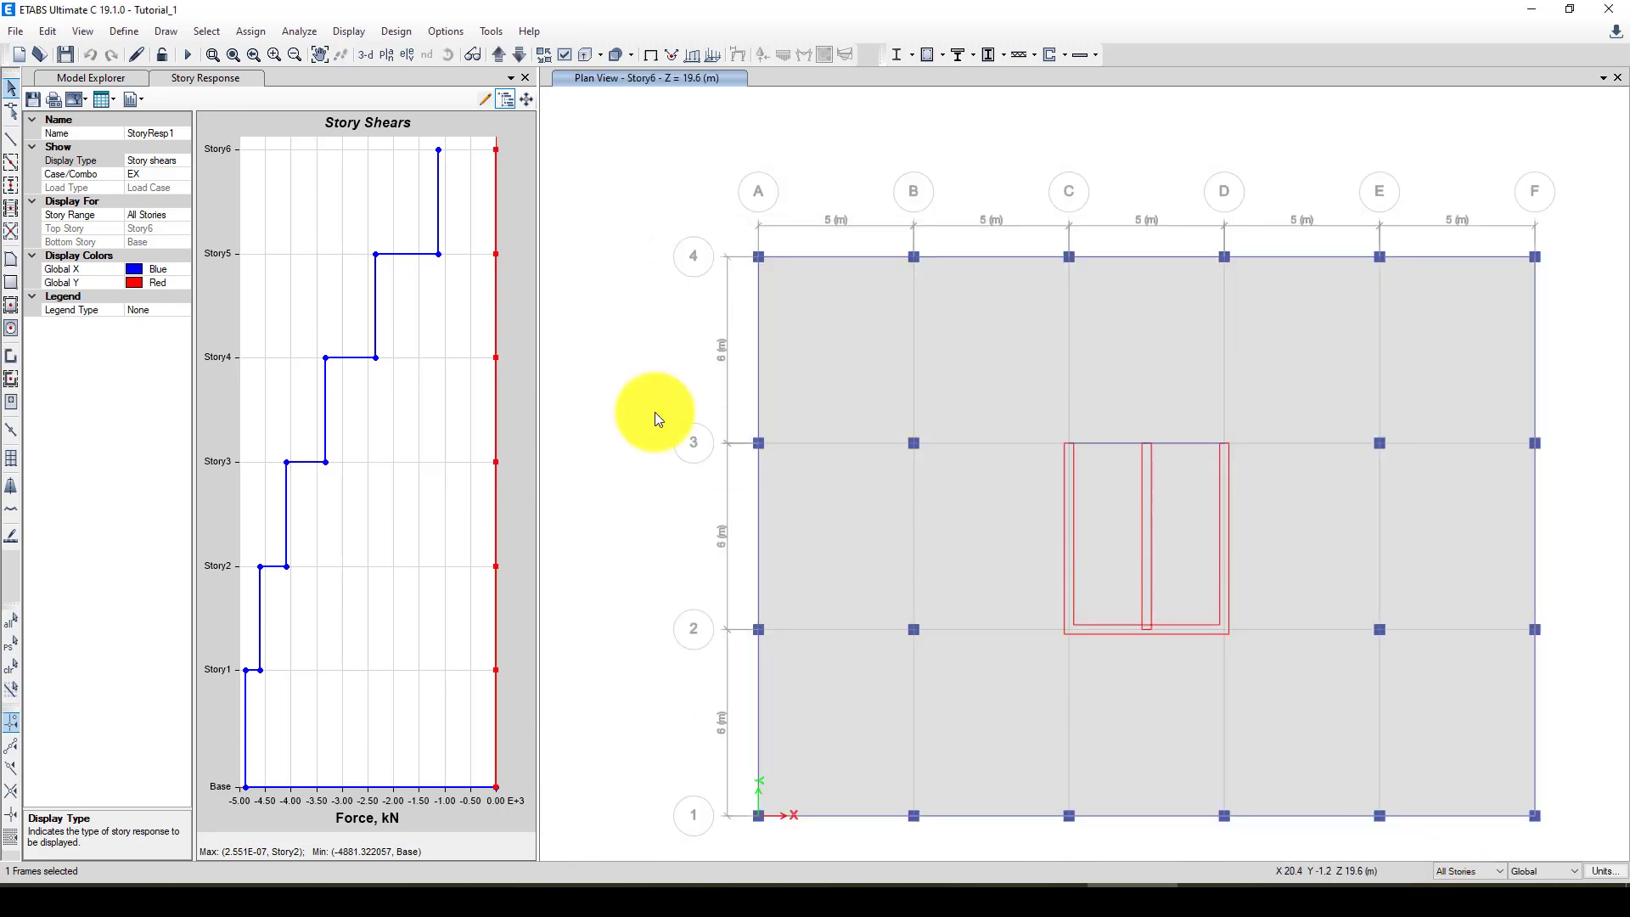
Step: Add X-direction grid design strips on layer A
left_click(48, 32)
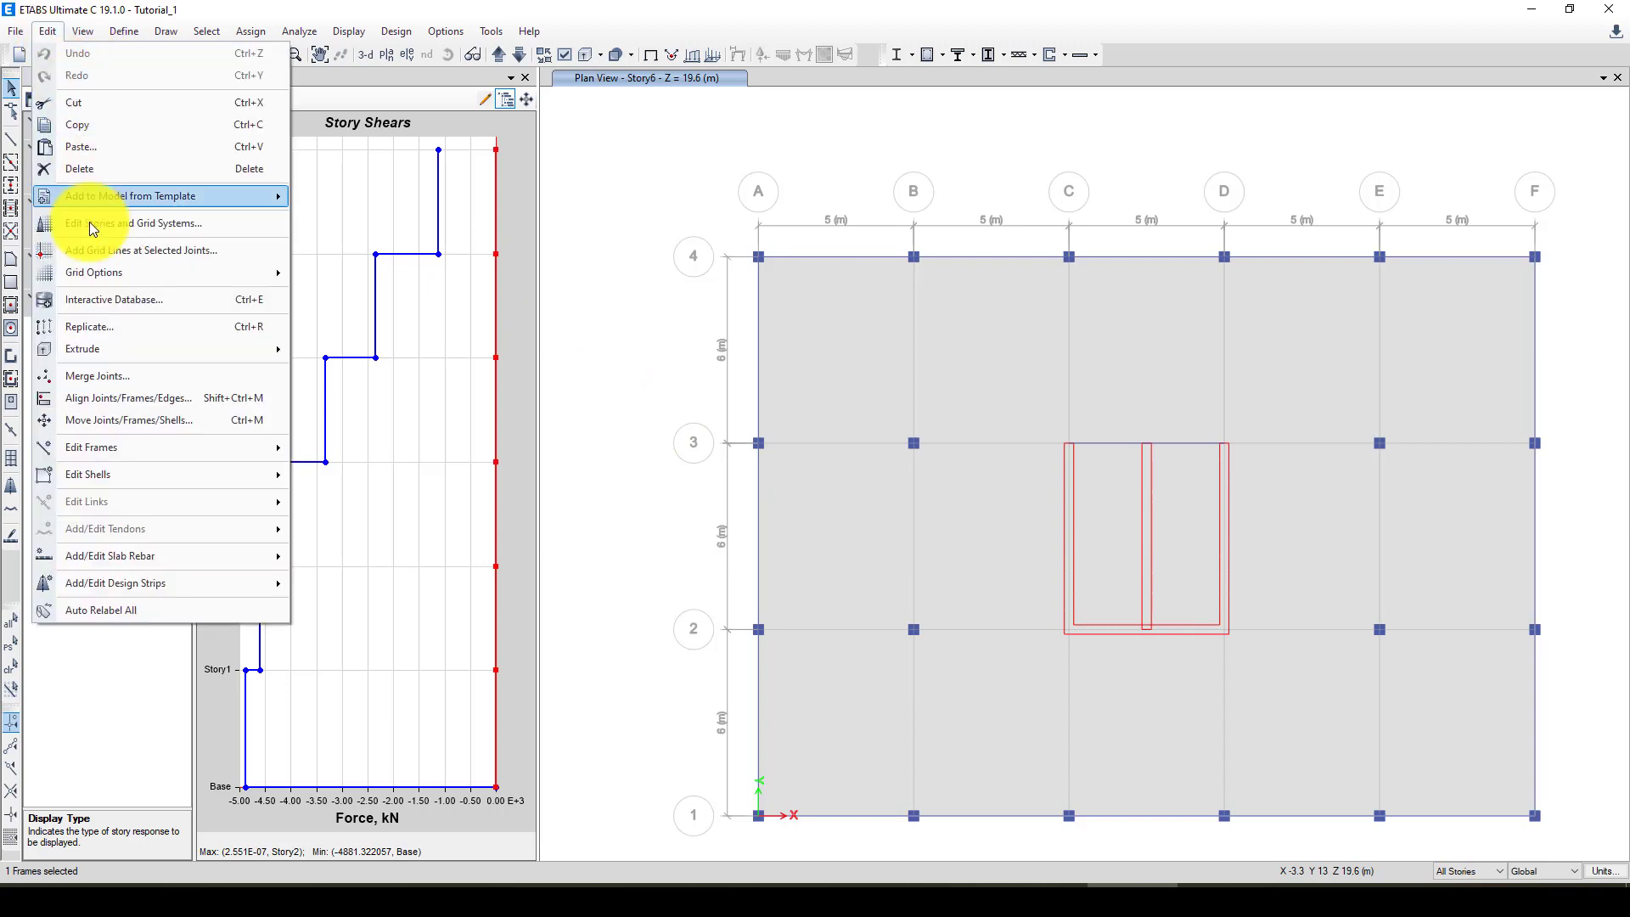
mouse_move(185, 586)
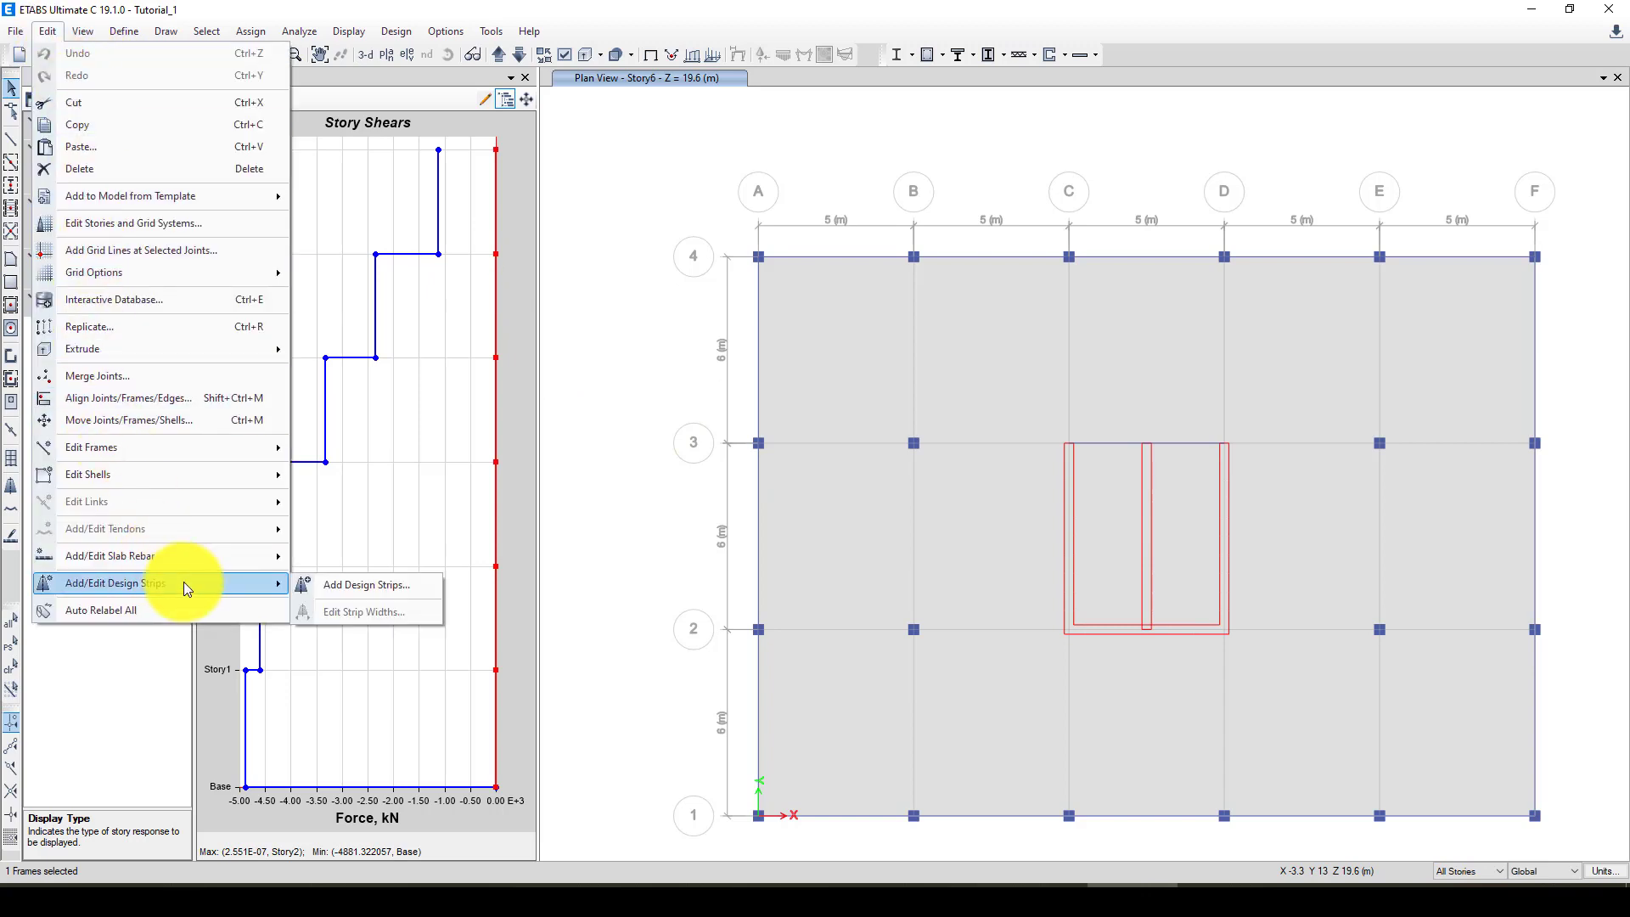
left_click(348, 584)
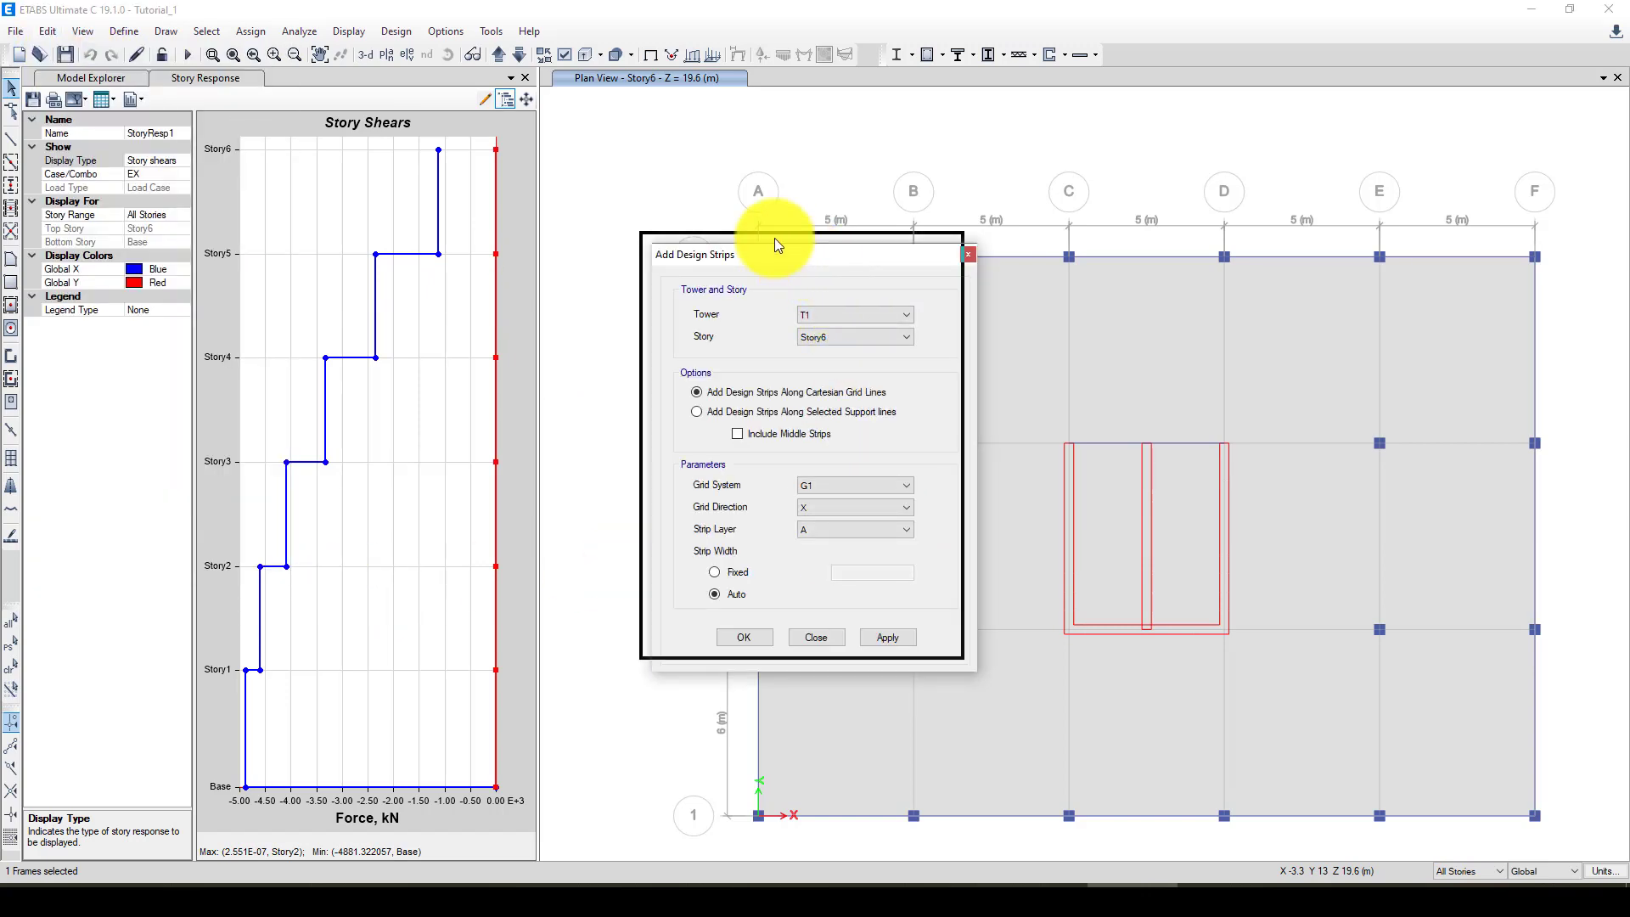
left_click_drag(816, 266, 520, 176)
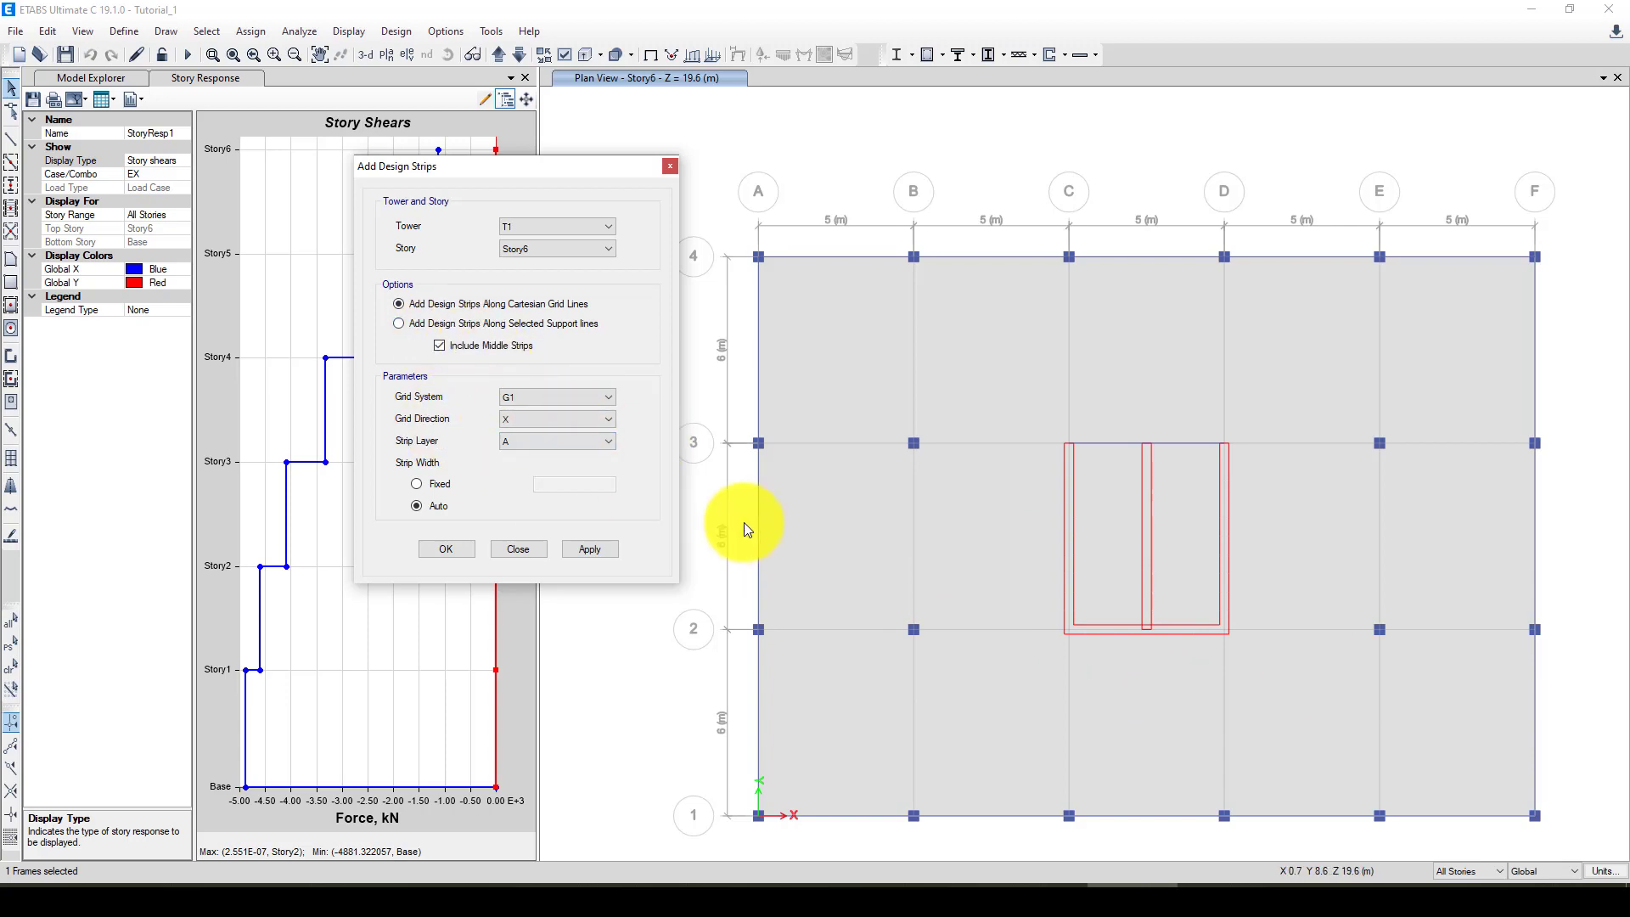
left_click(590, 549)
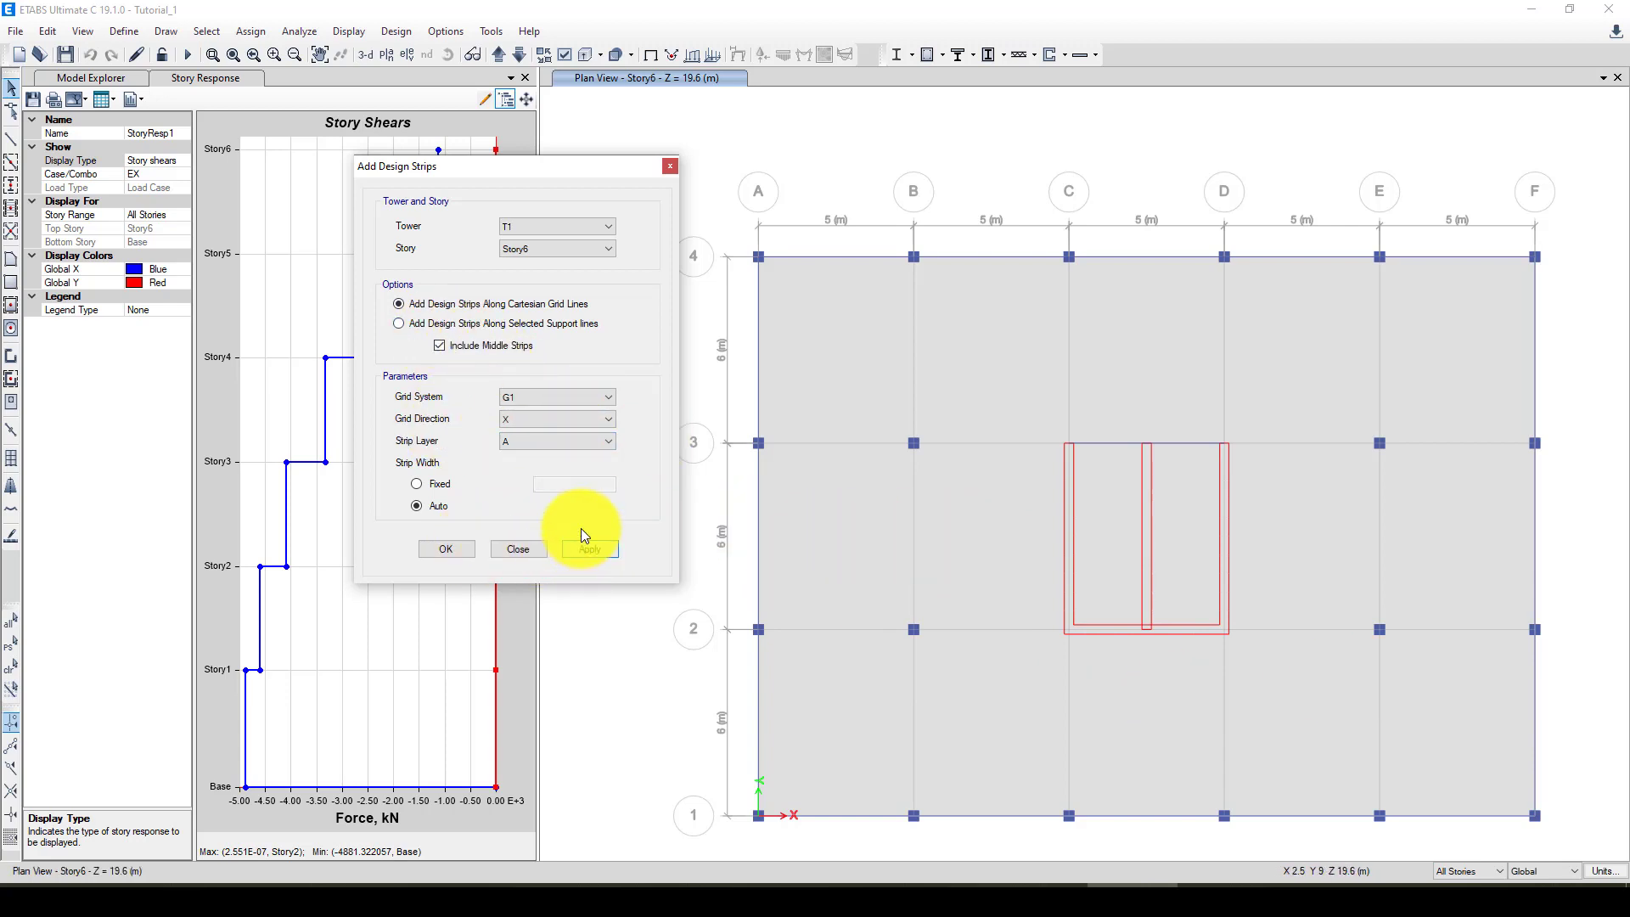
Step: Add Y-direction grid design strips on layer B and finish
left_click(532, 416)
left_click(515, 445)
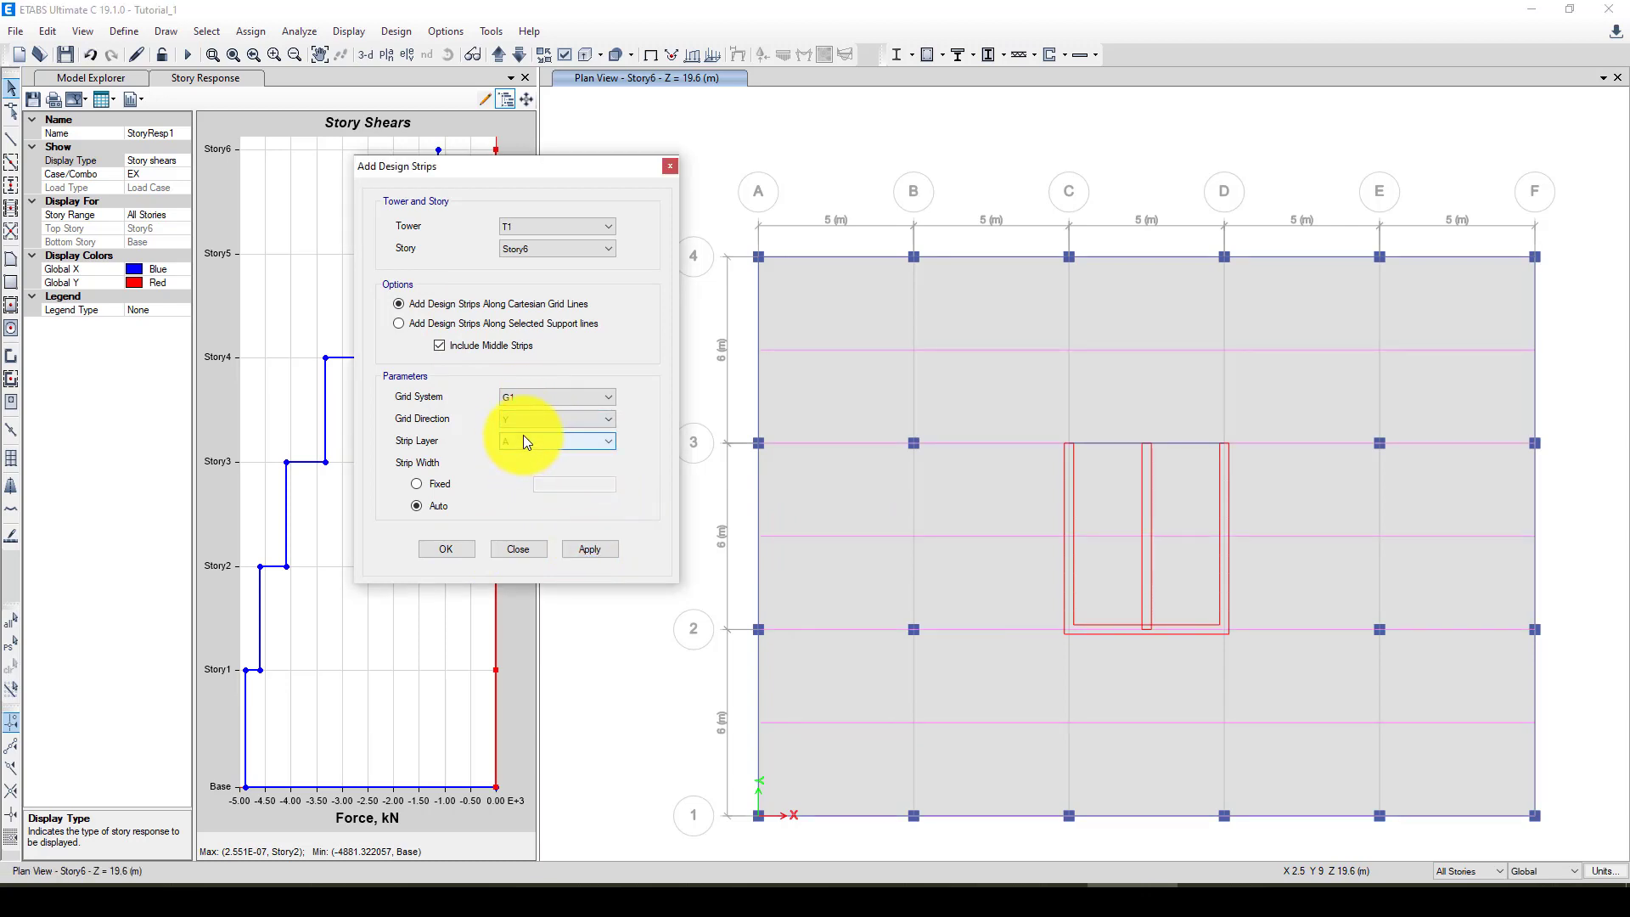
left_click(523, 440)
left_click(512, 466)
left_click(590, 549)
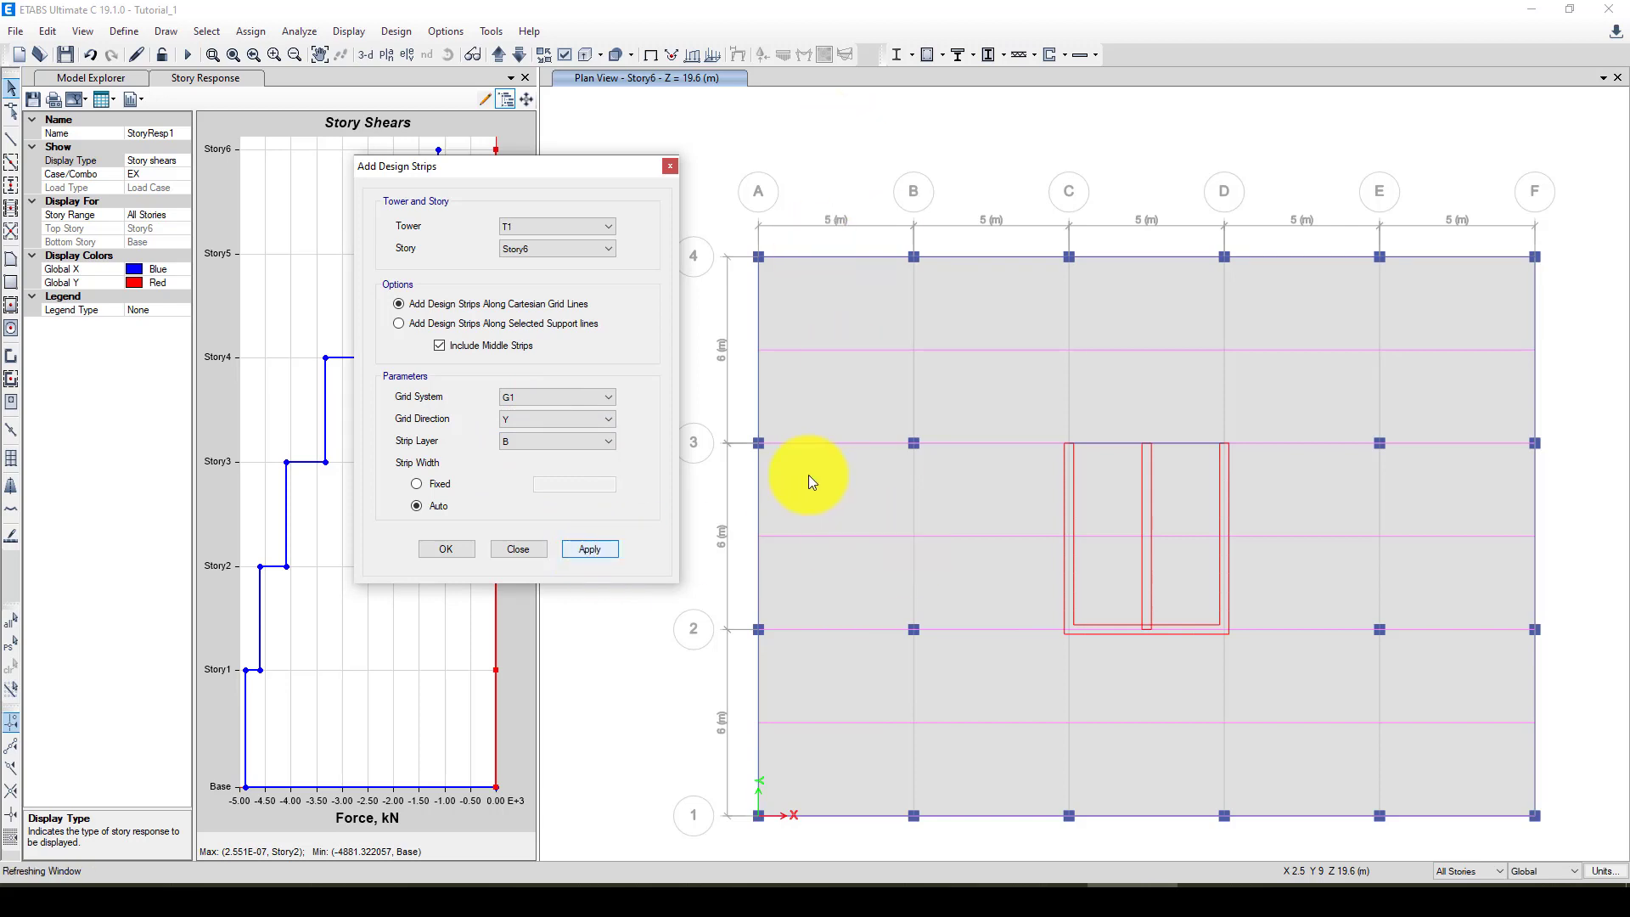
left_click(458, 550)
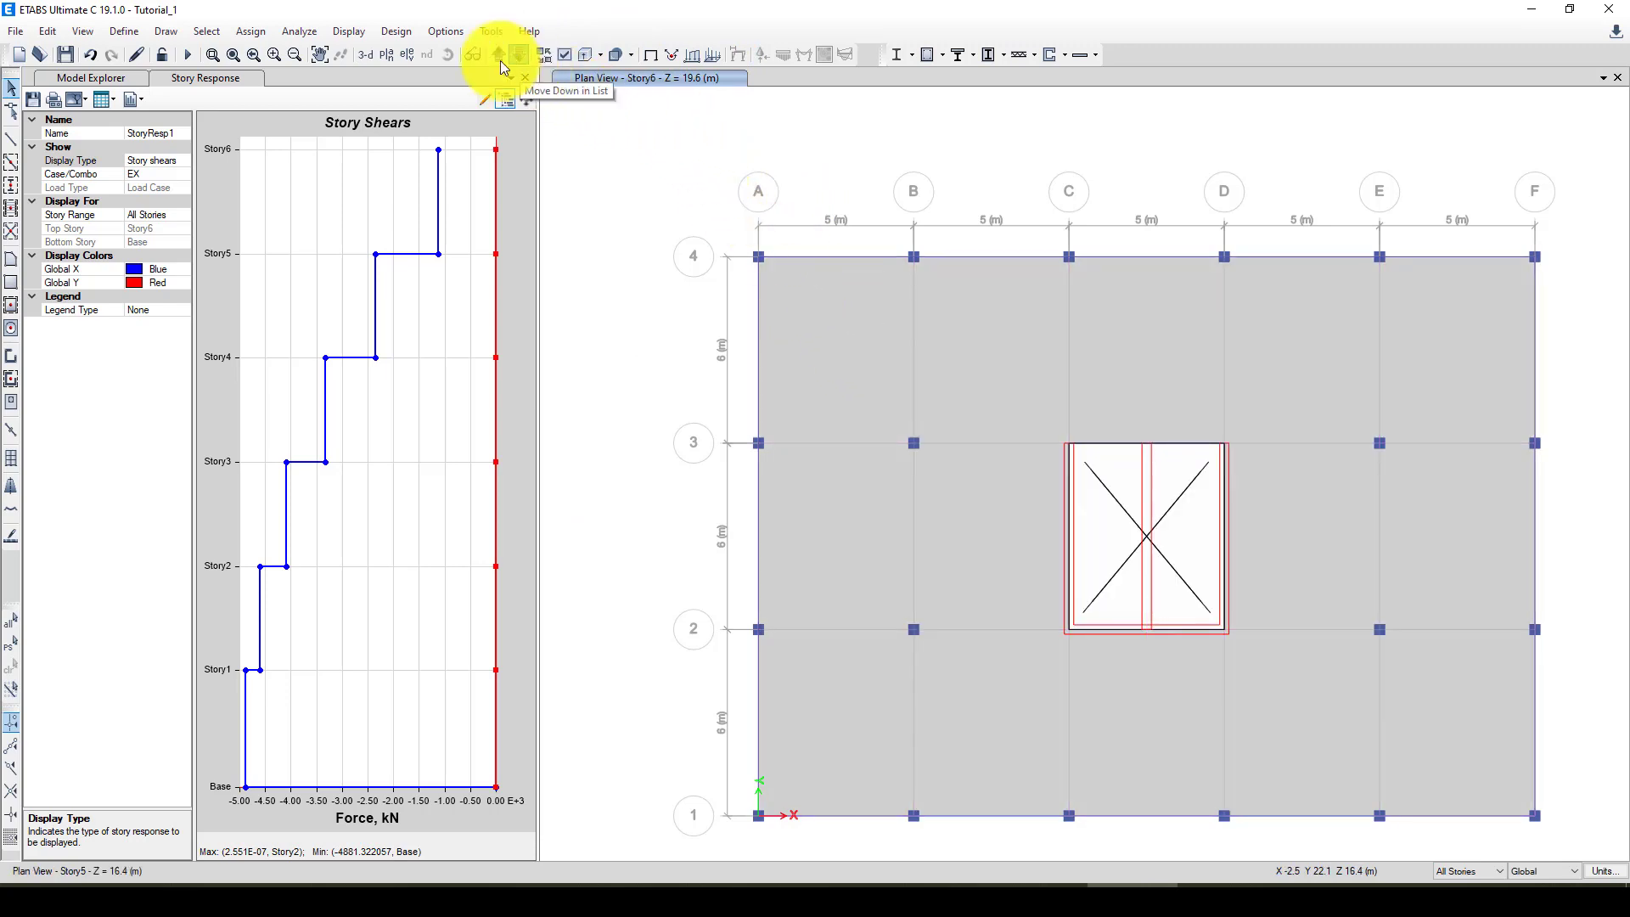
Step: Select all design strips on Strips Layer A and Strips Layer B
left_click(206, 31)
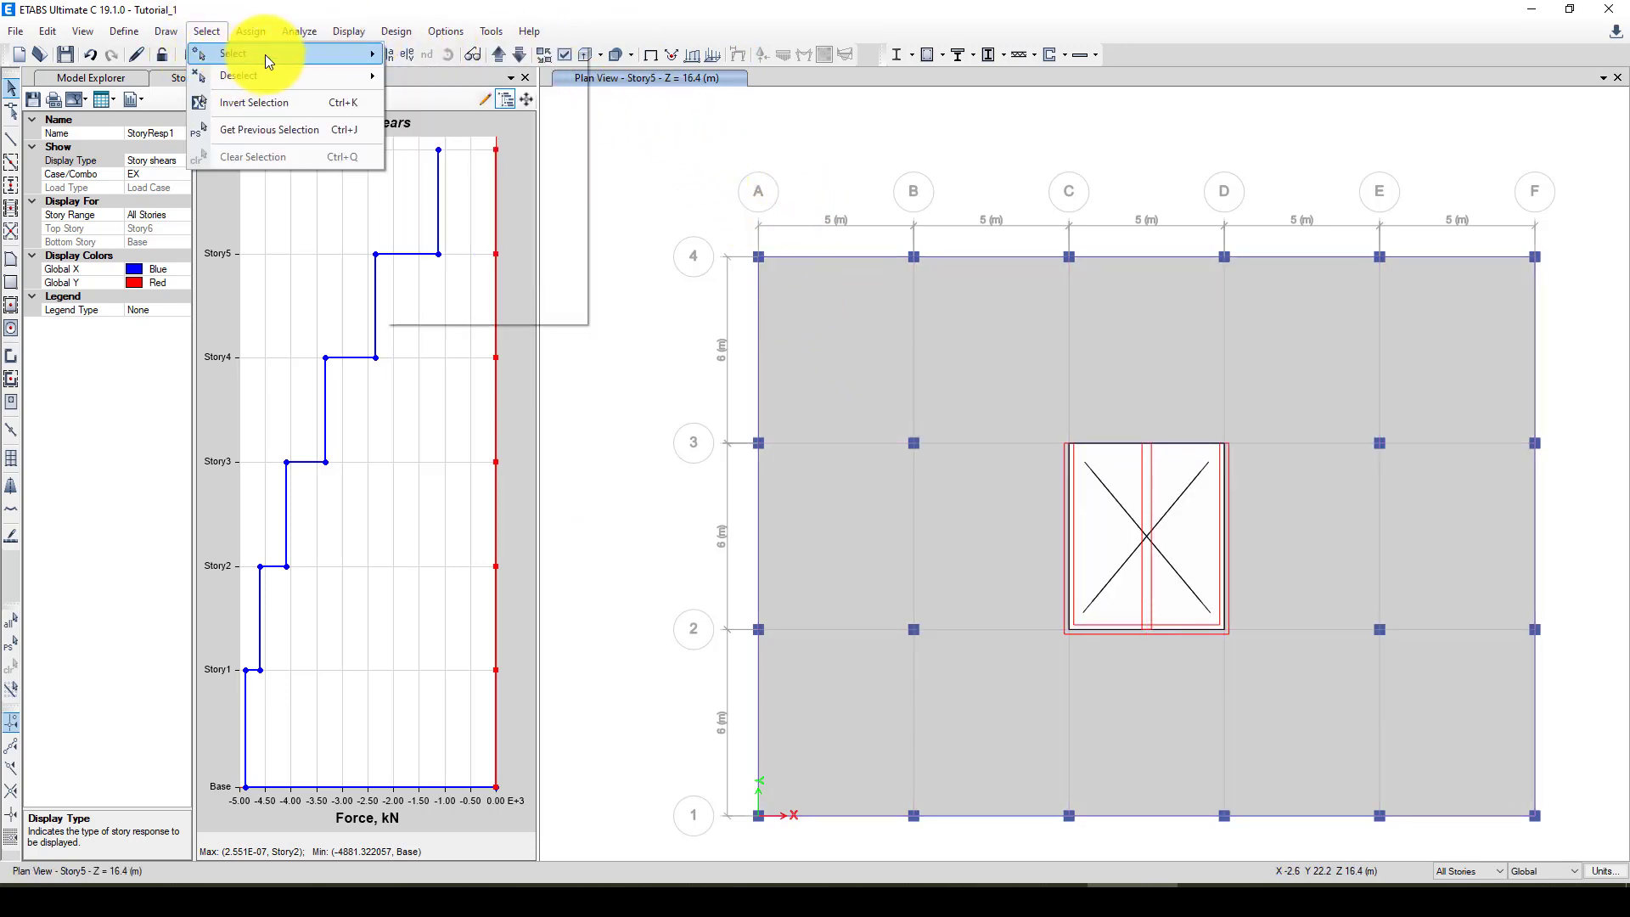
mouse_move(264, 54)
left_click(452, 170)
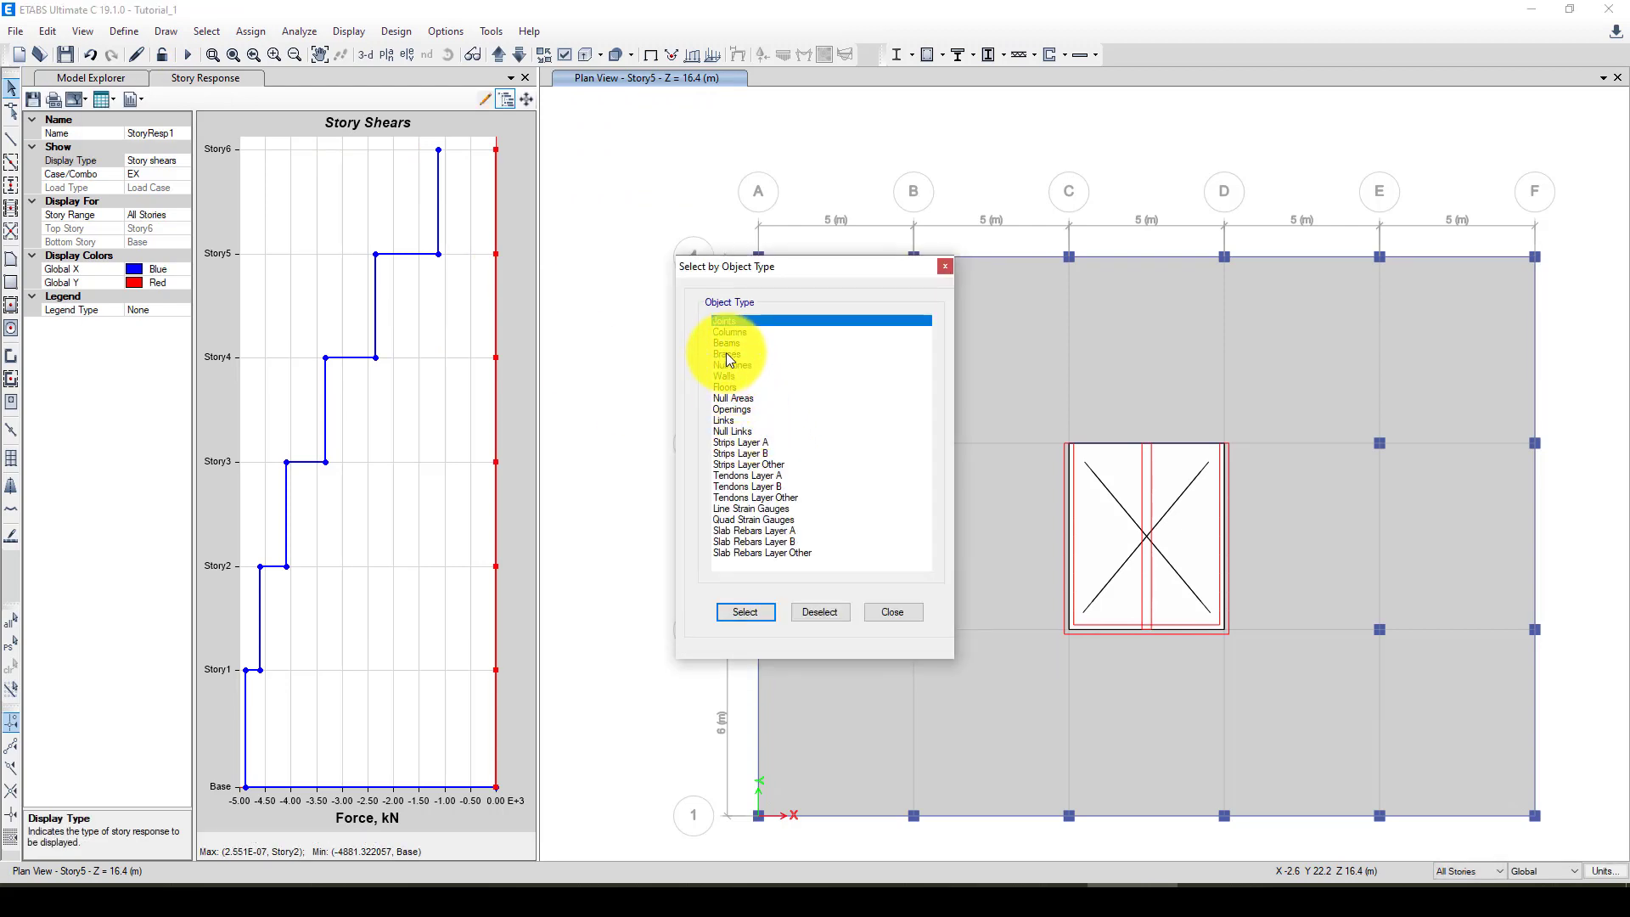
left_click_drag(731, 440, 733, 451)
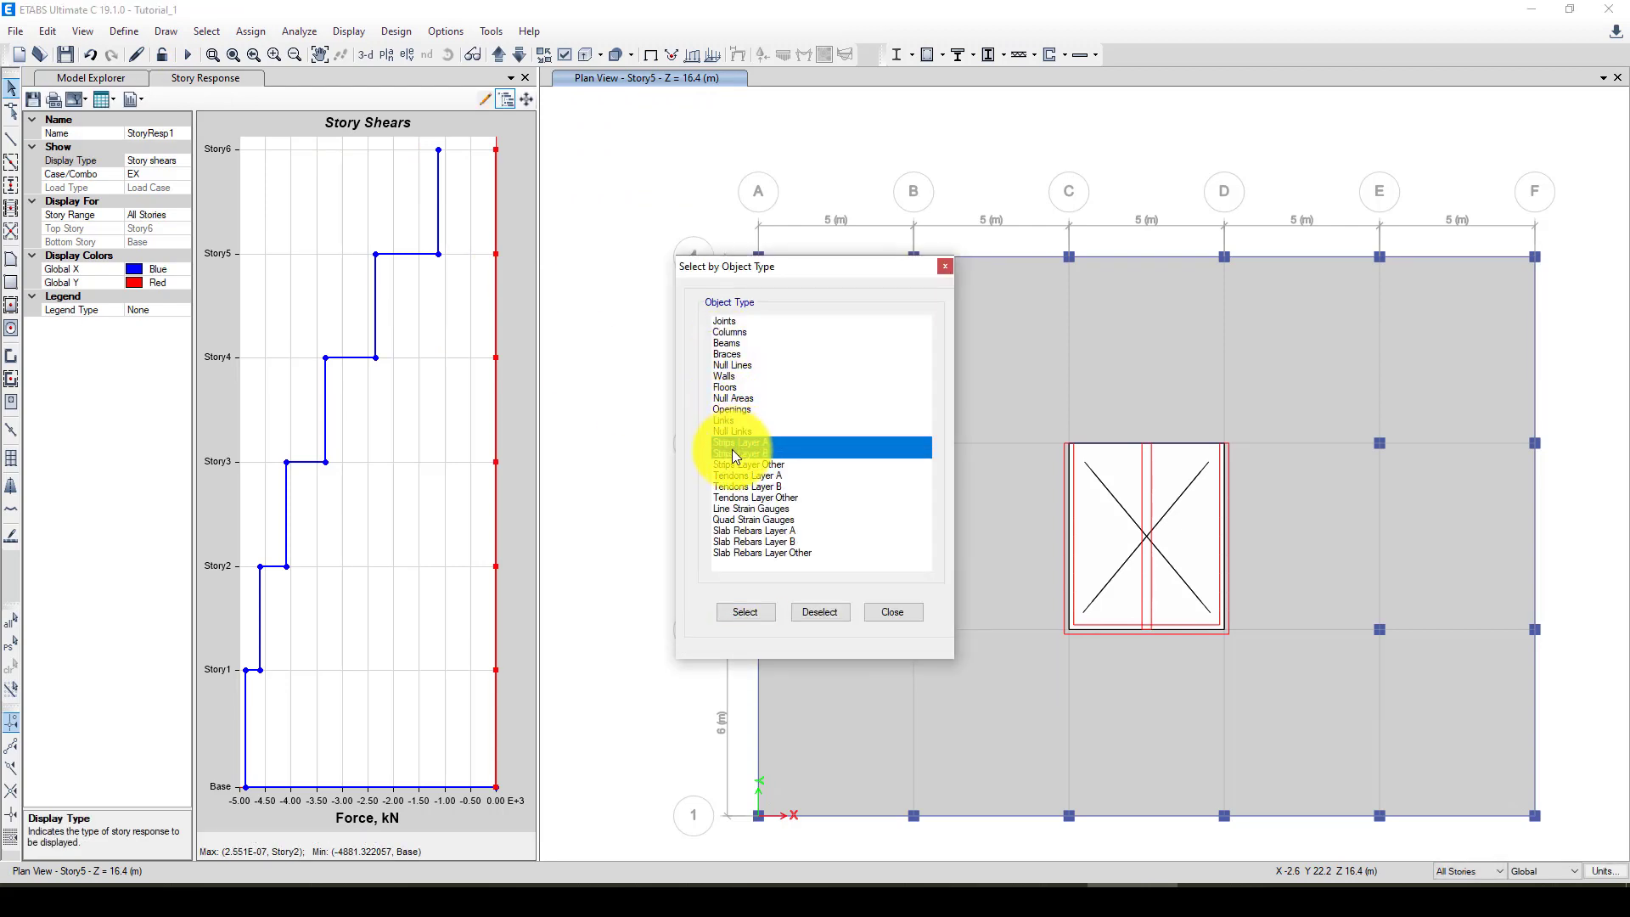
left_click(746, 611)
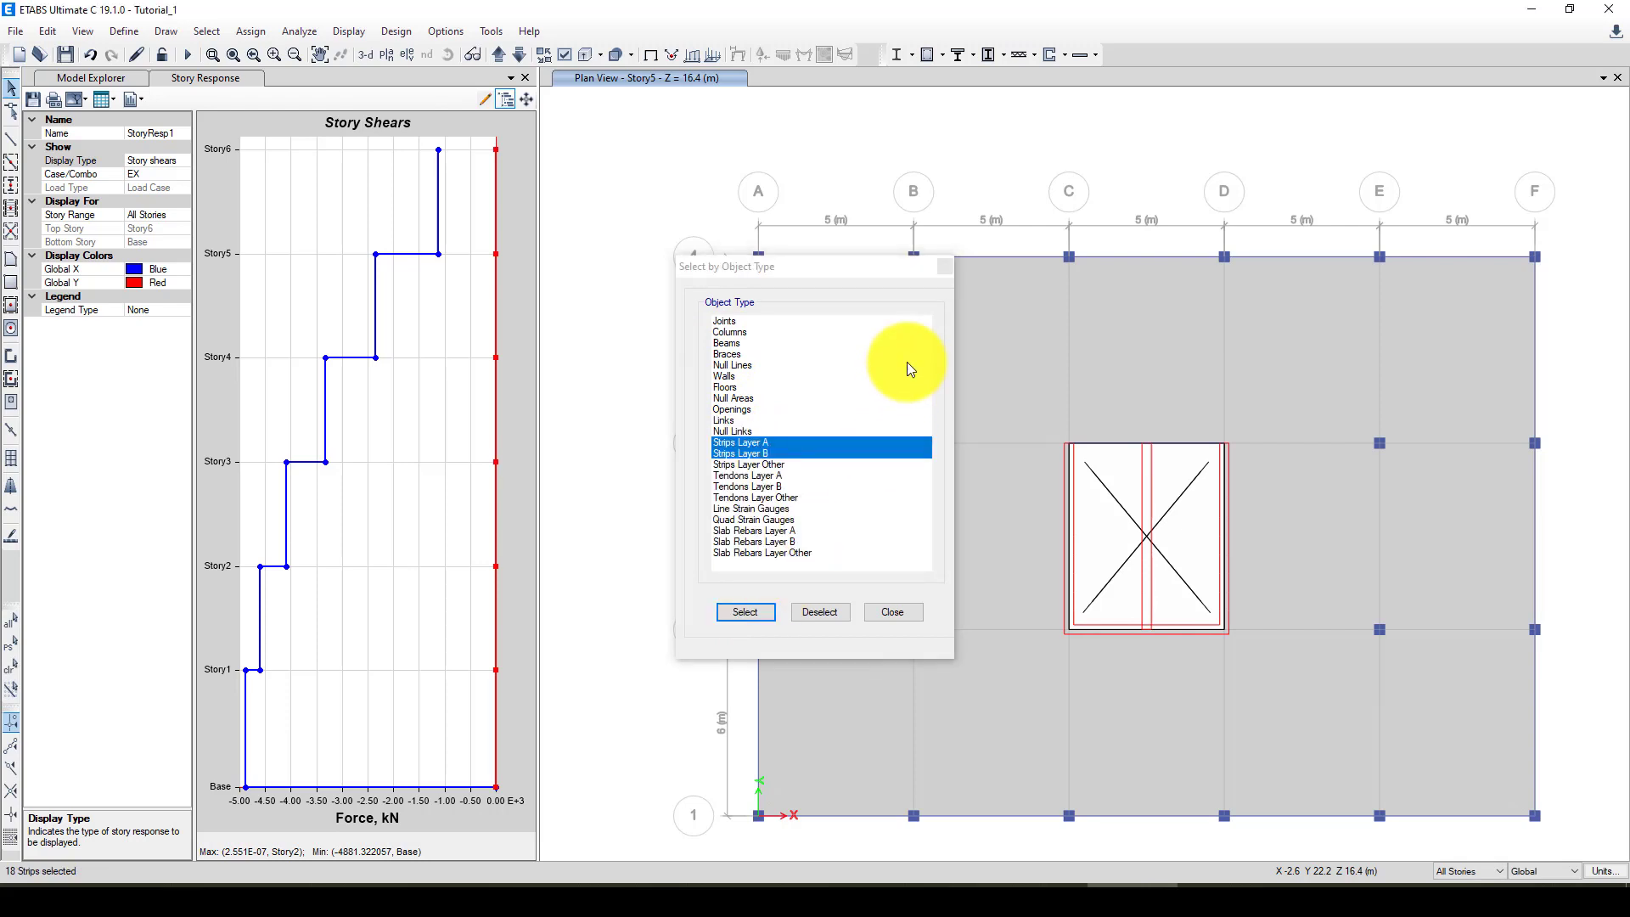
left_click(945, 267)
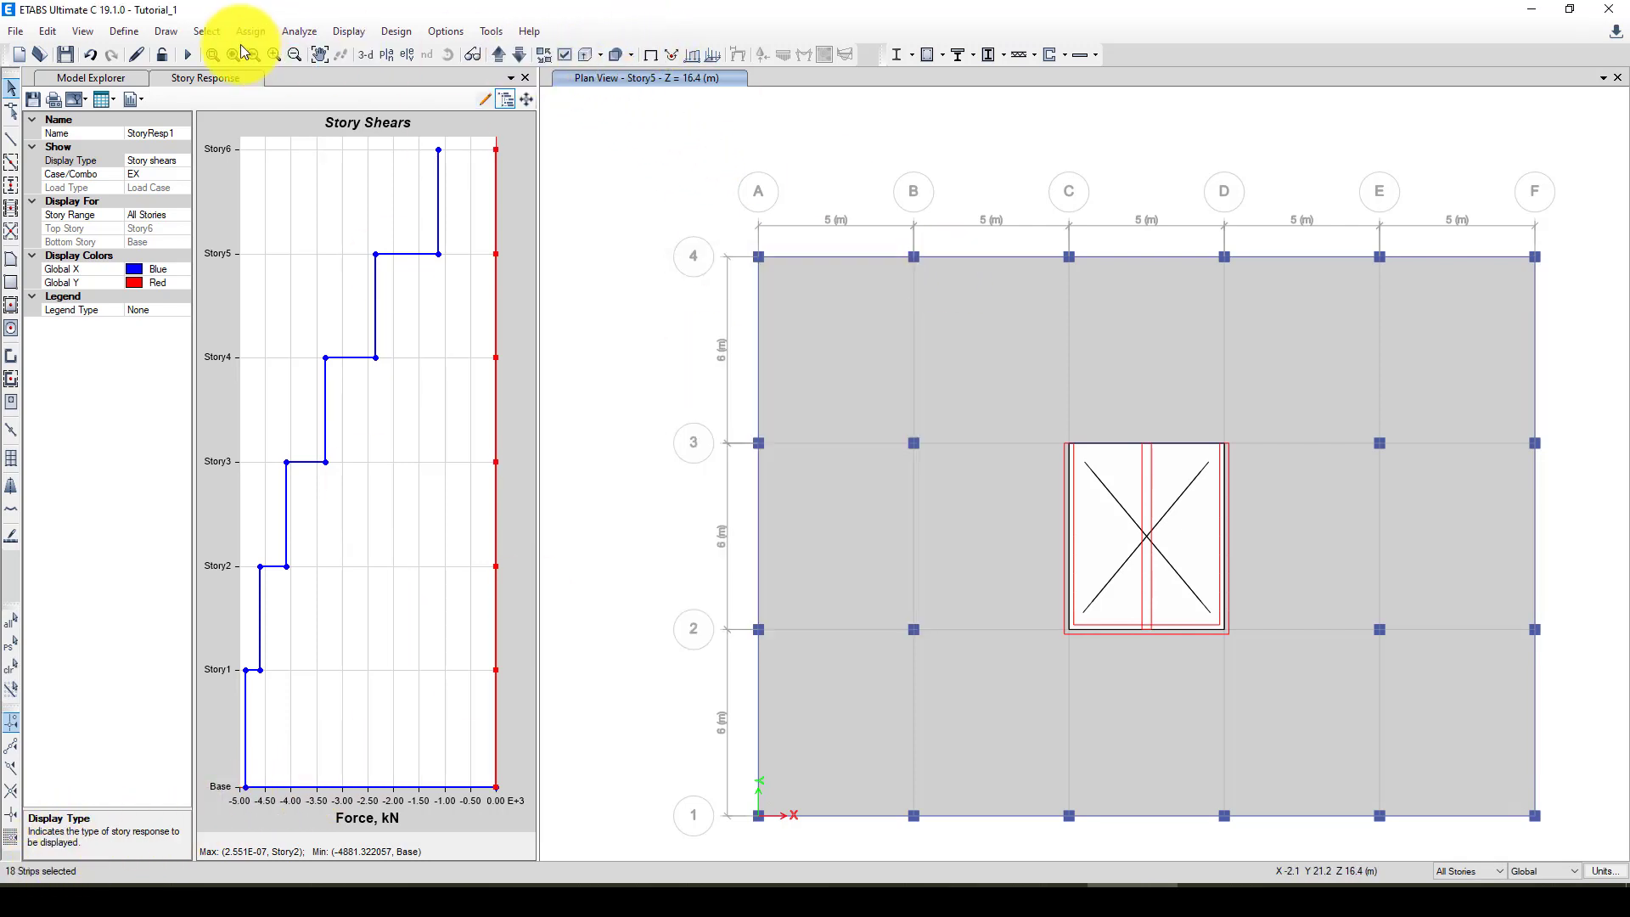
Step: Replicate the selected strips onto Story5 through Story1
left_click(48, 32)
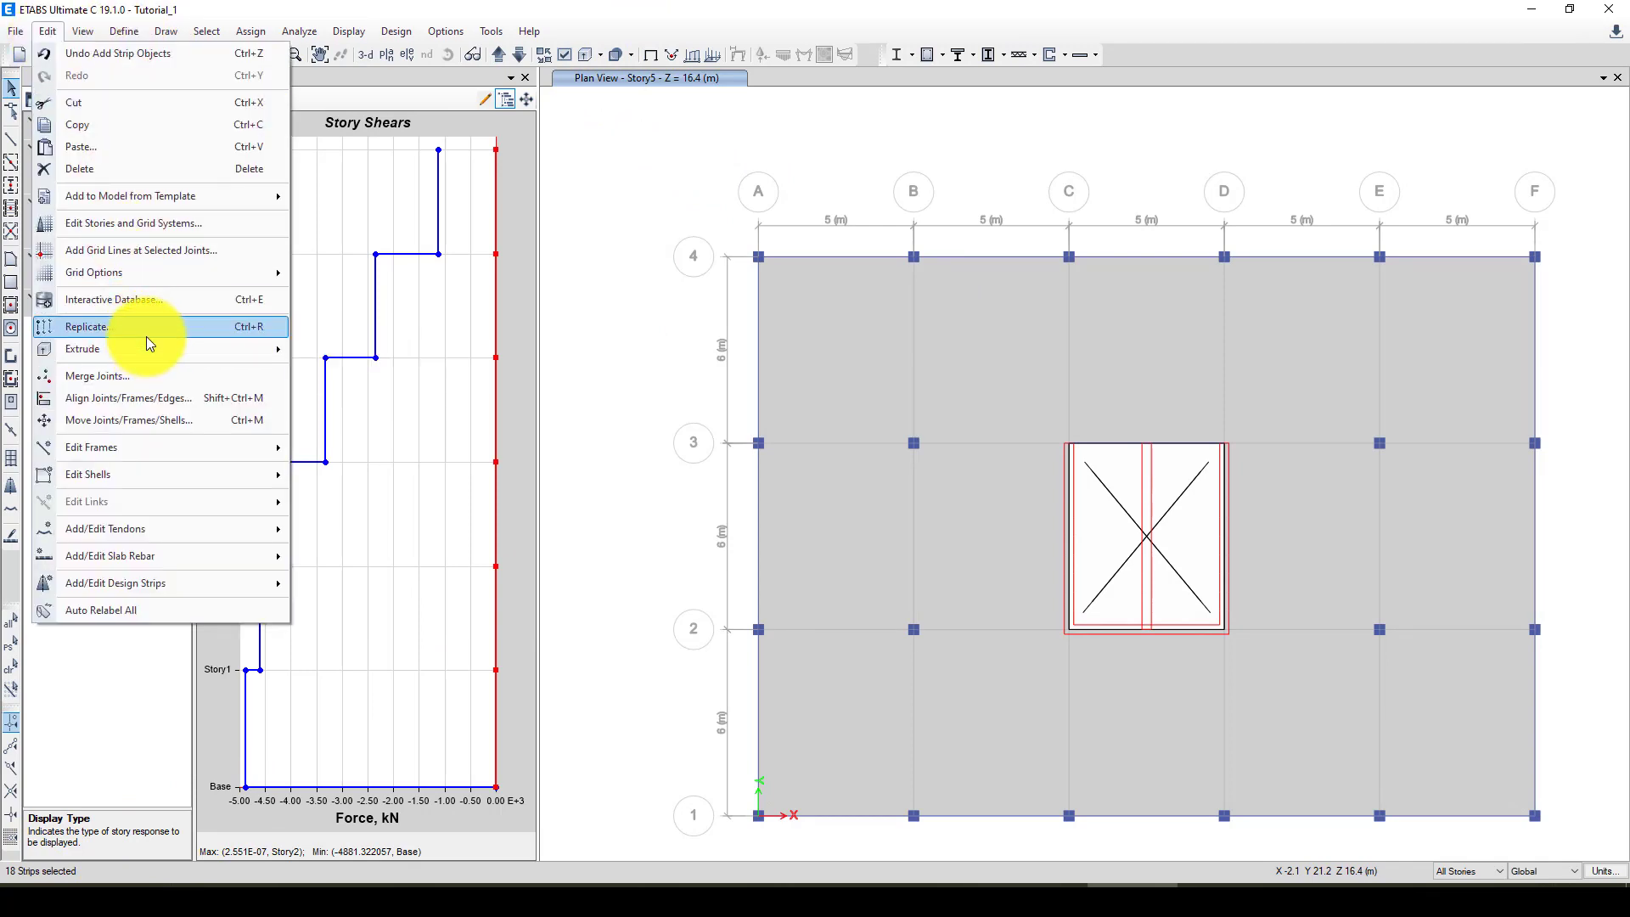
left_click(340, 344)
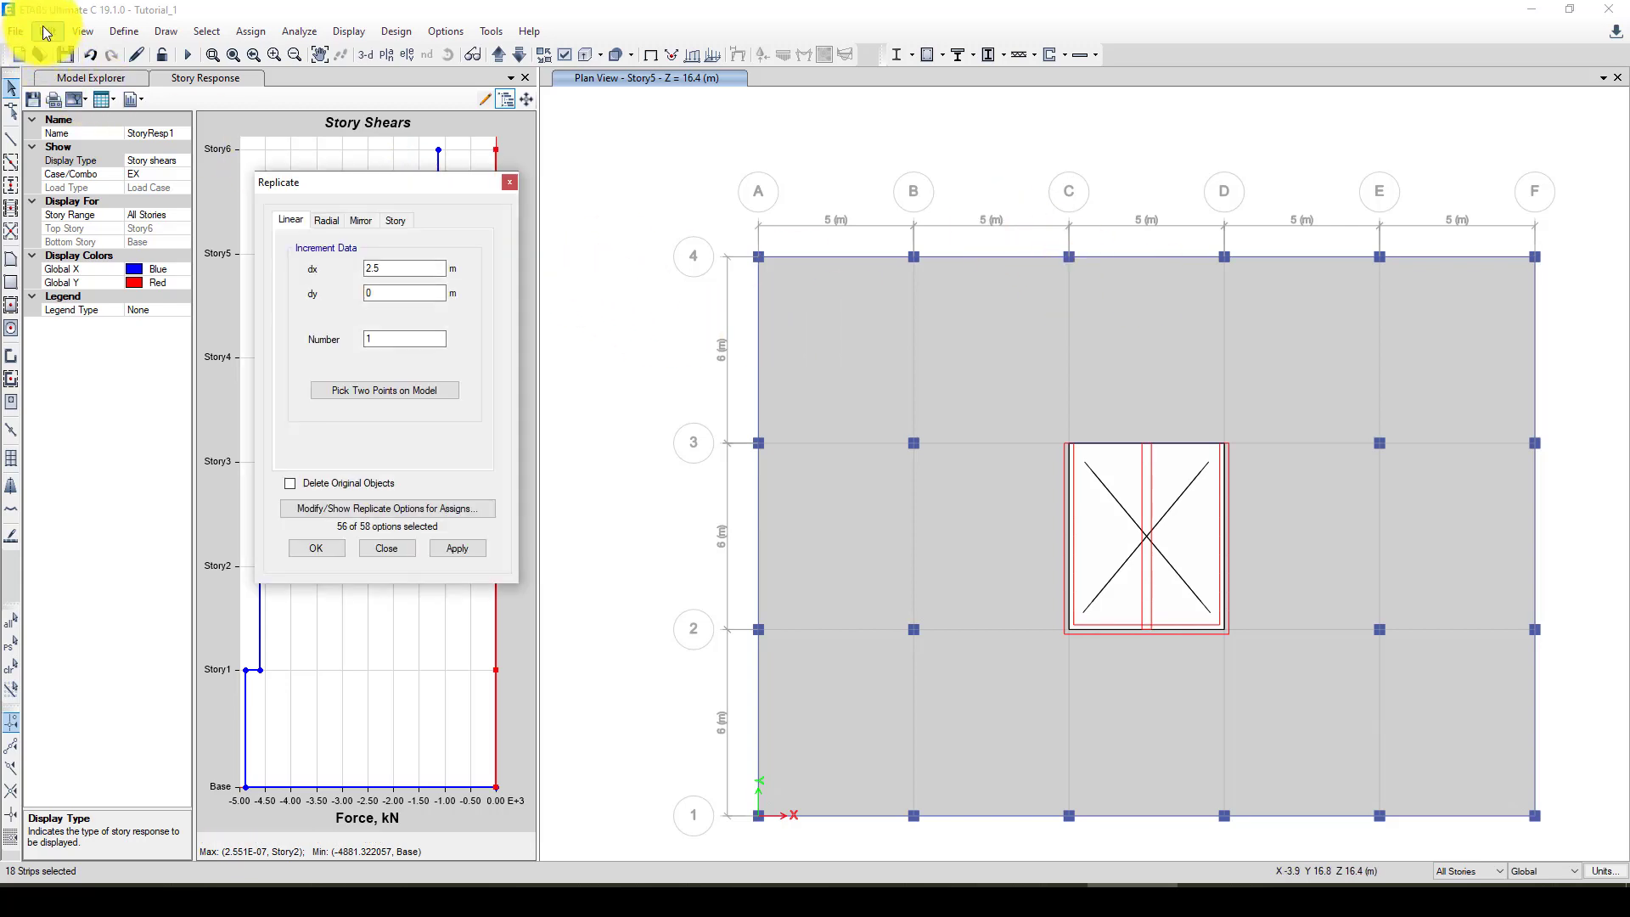
left_click(392, 221)
left_click(379, 270)
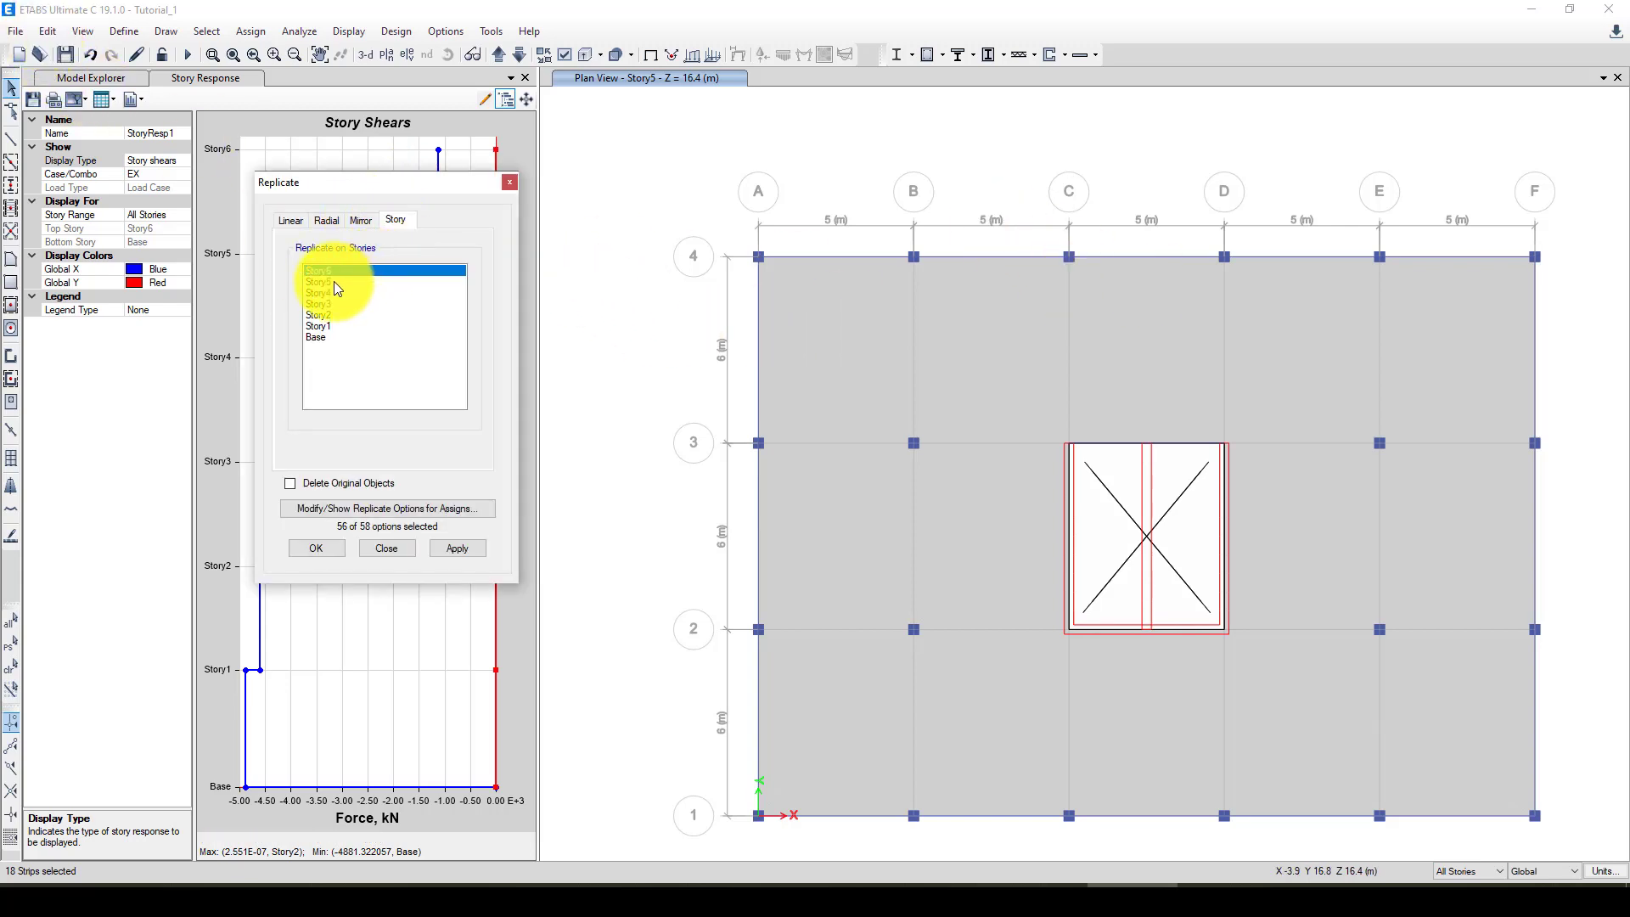
left_click_drag(333, 283, 334, 325)
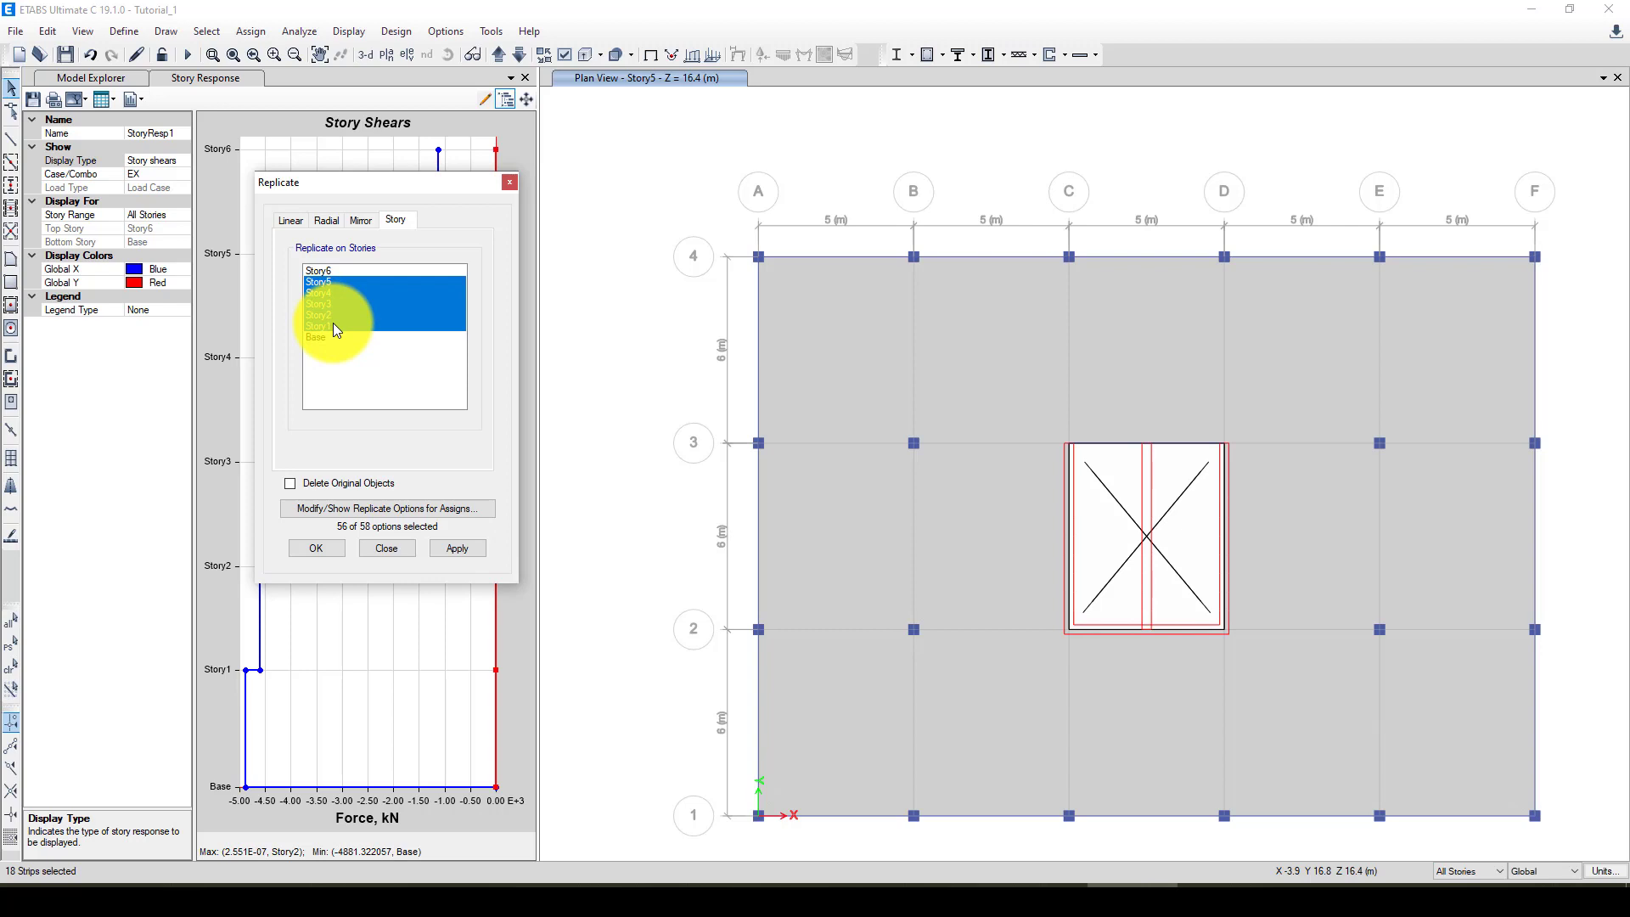
left_click(313, 545)
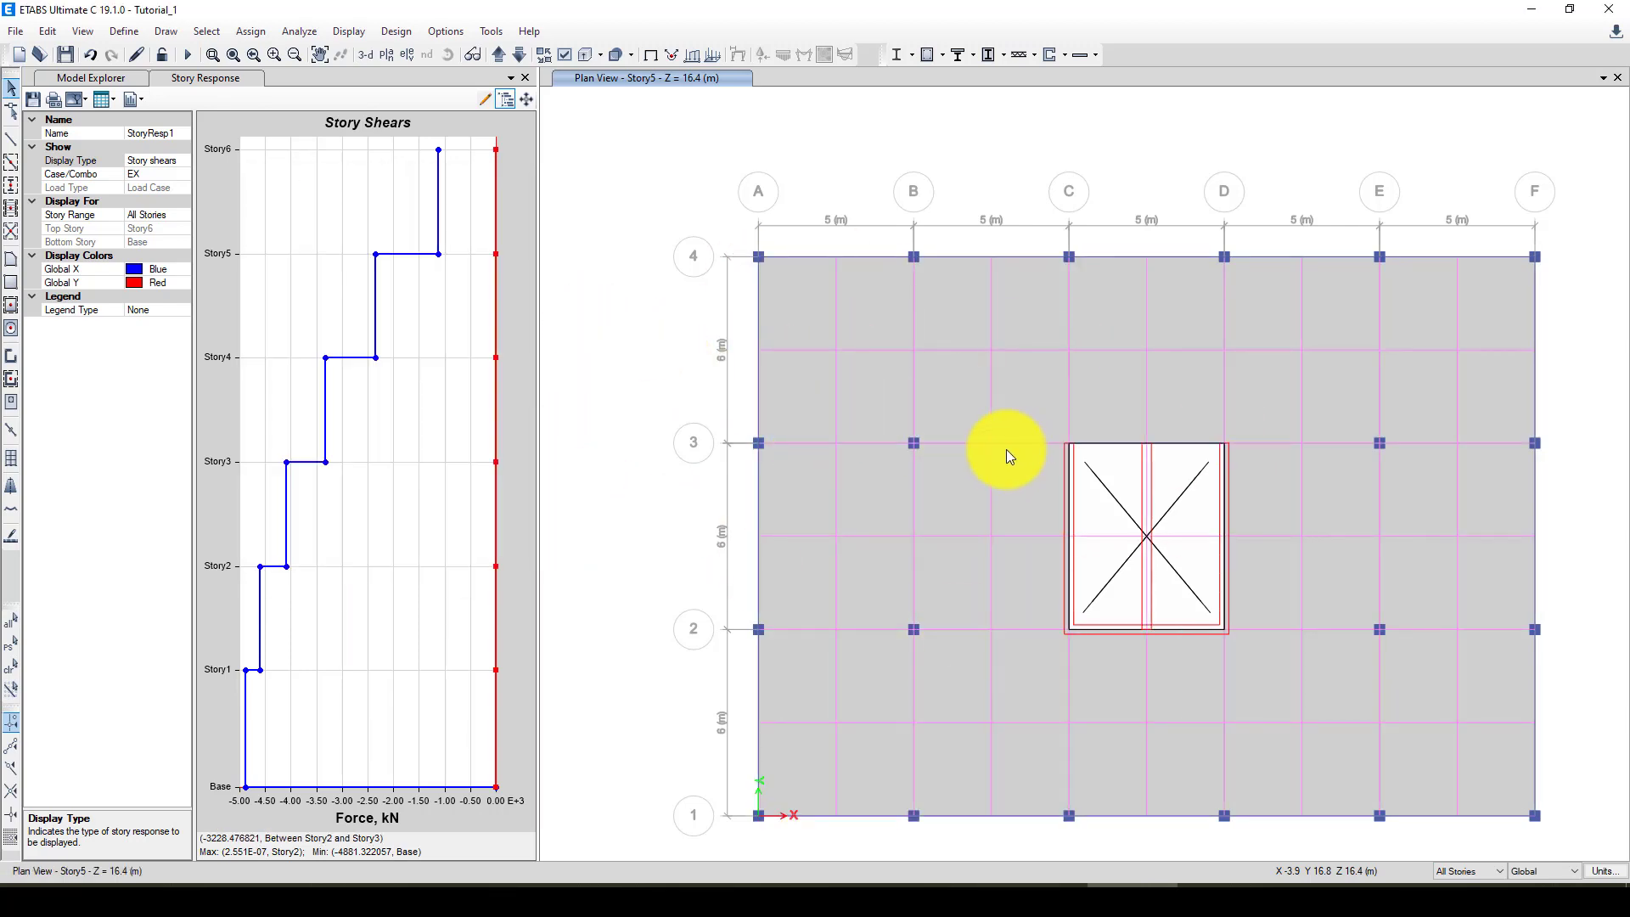
Step: Select every wall shell that uses the W30 wall section property
left_click(126, 30)
mouse_move(224, 33)
mouse_move(256, 55)
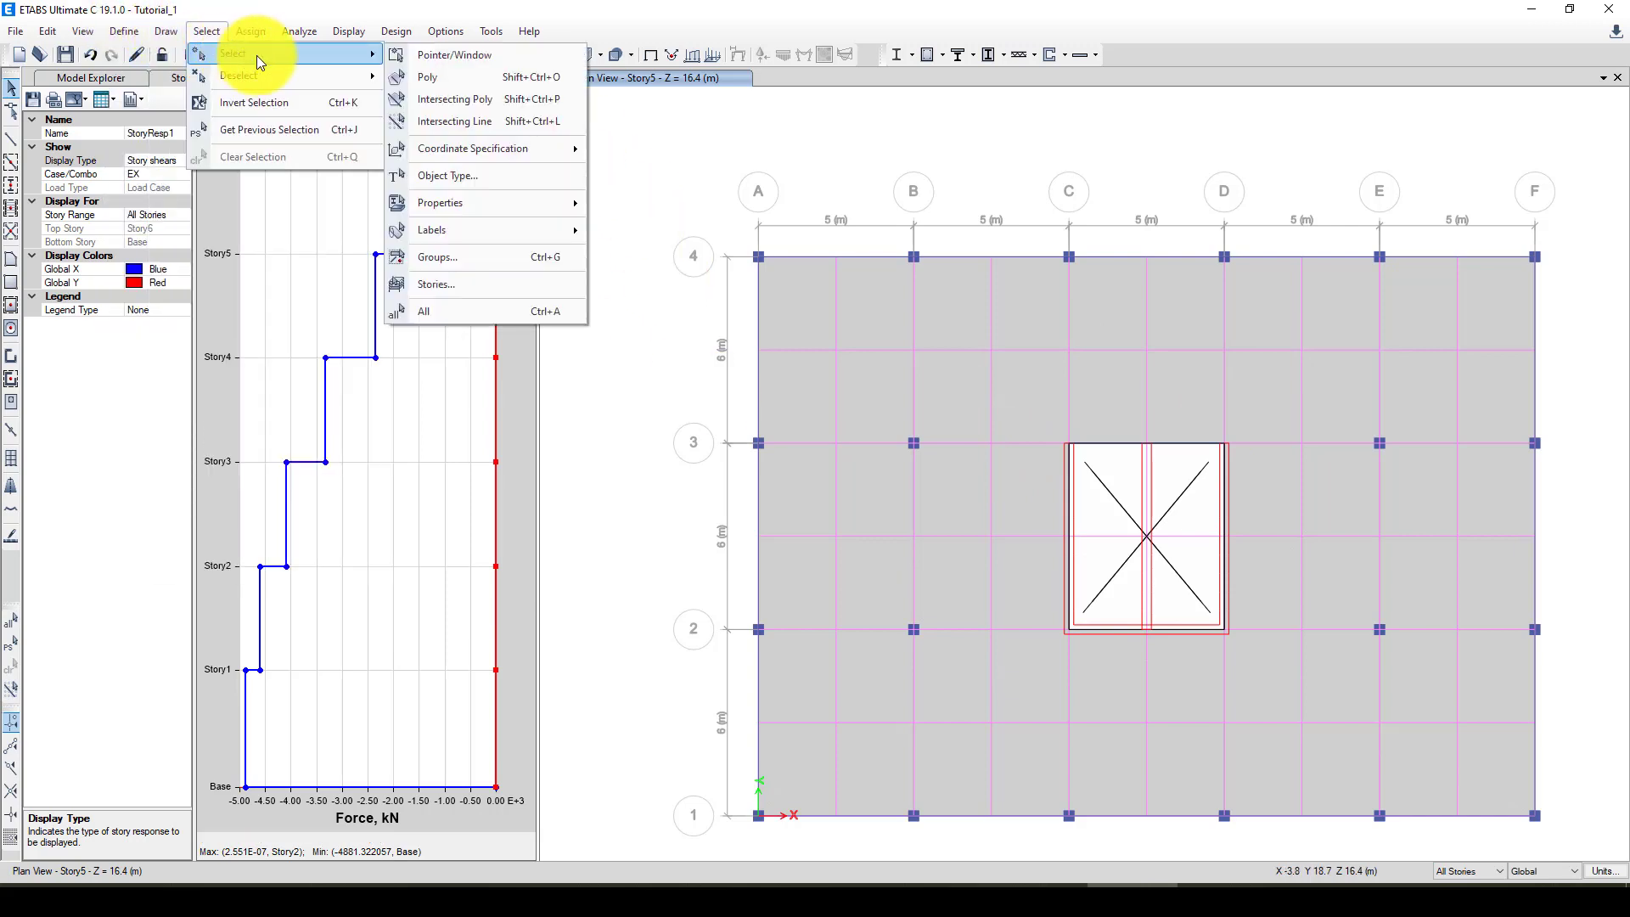
mouse_move(487, 206)
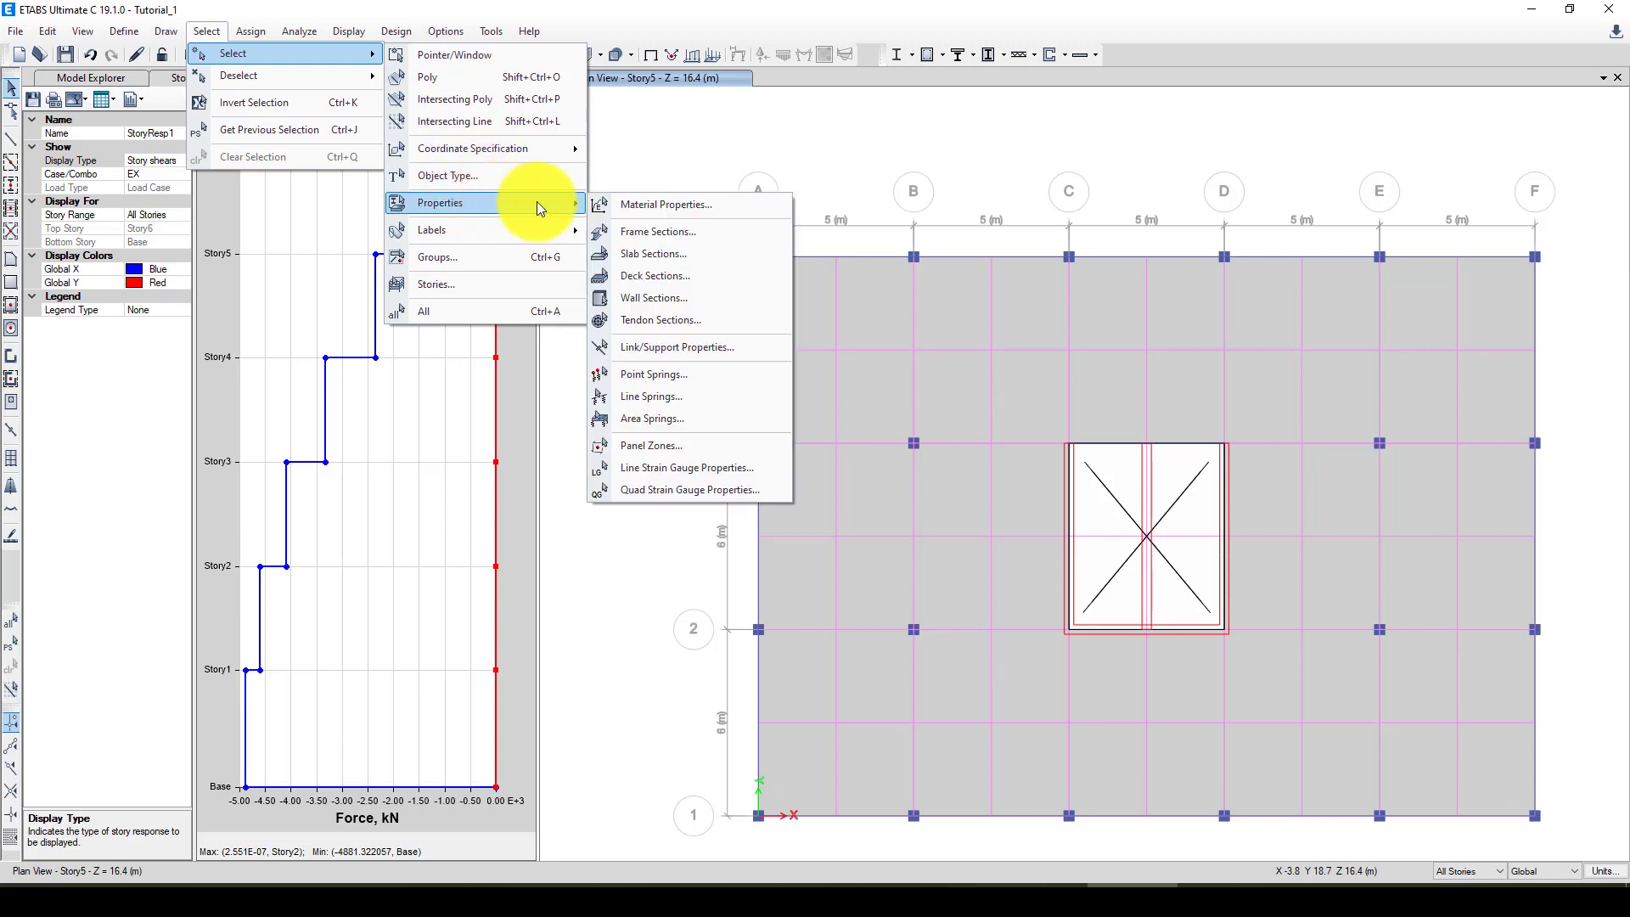
left_click(662, 297)
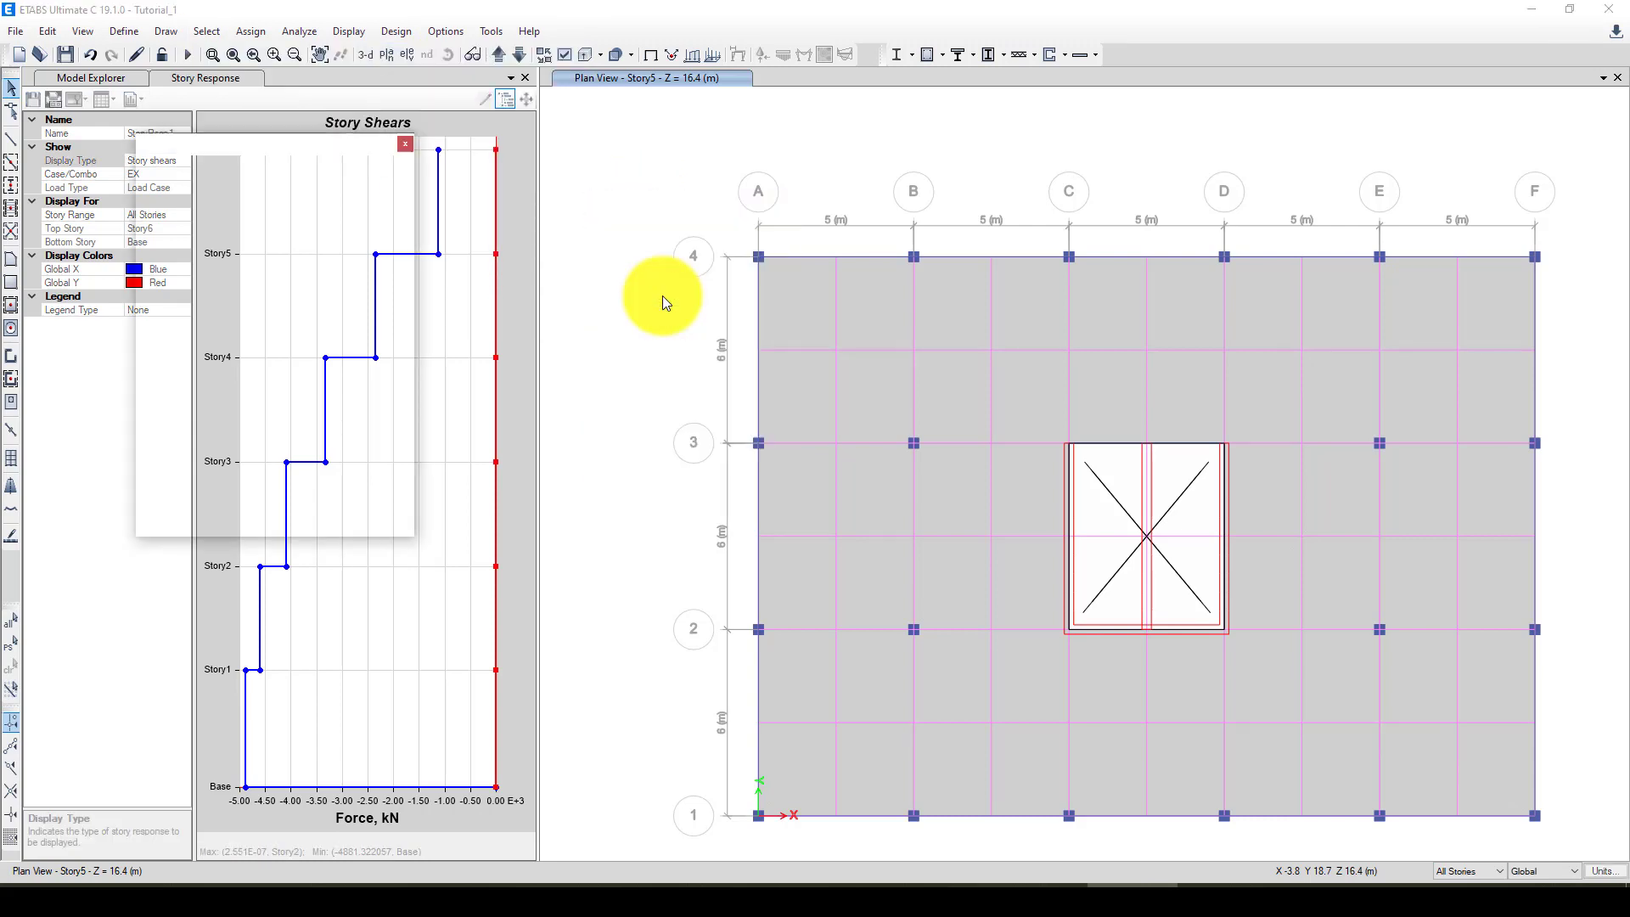
left_click(722, 331)
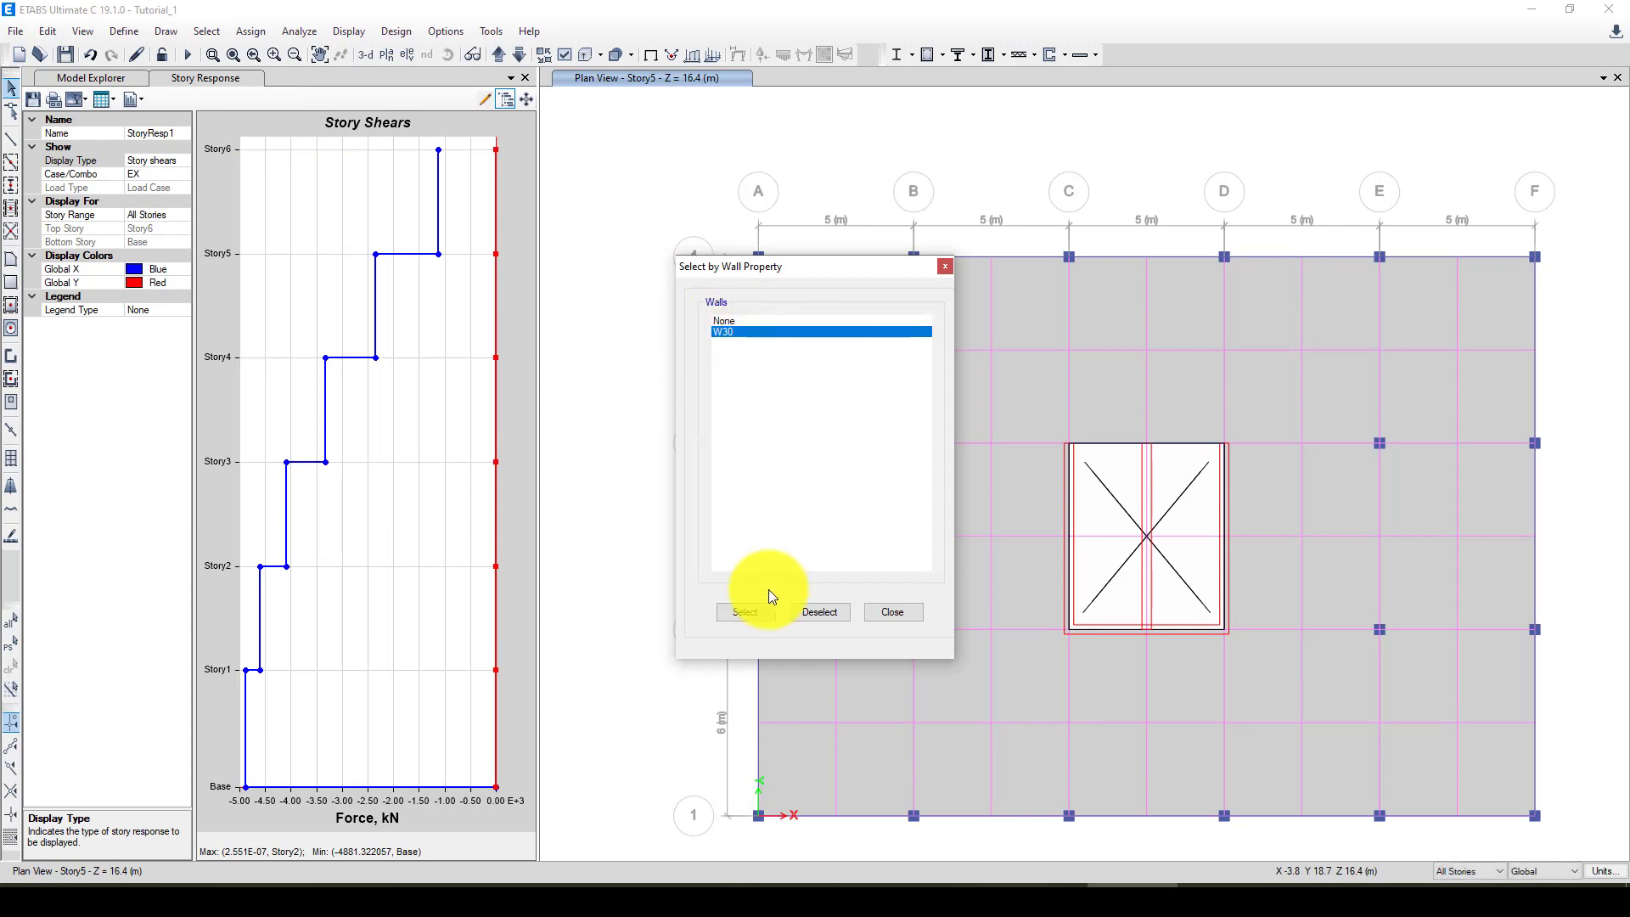
left_click(774, 612)
left_click(942, 267)
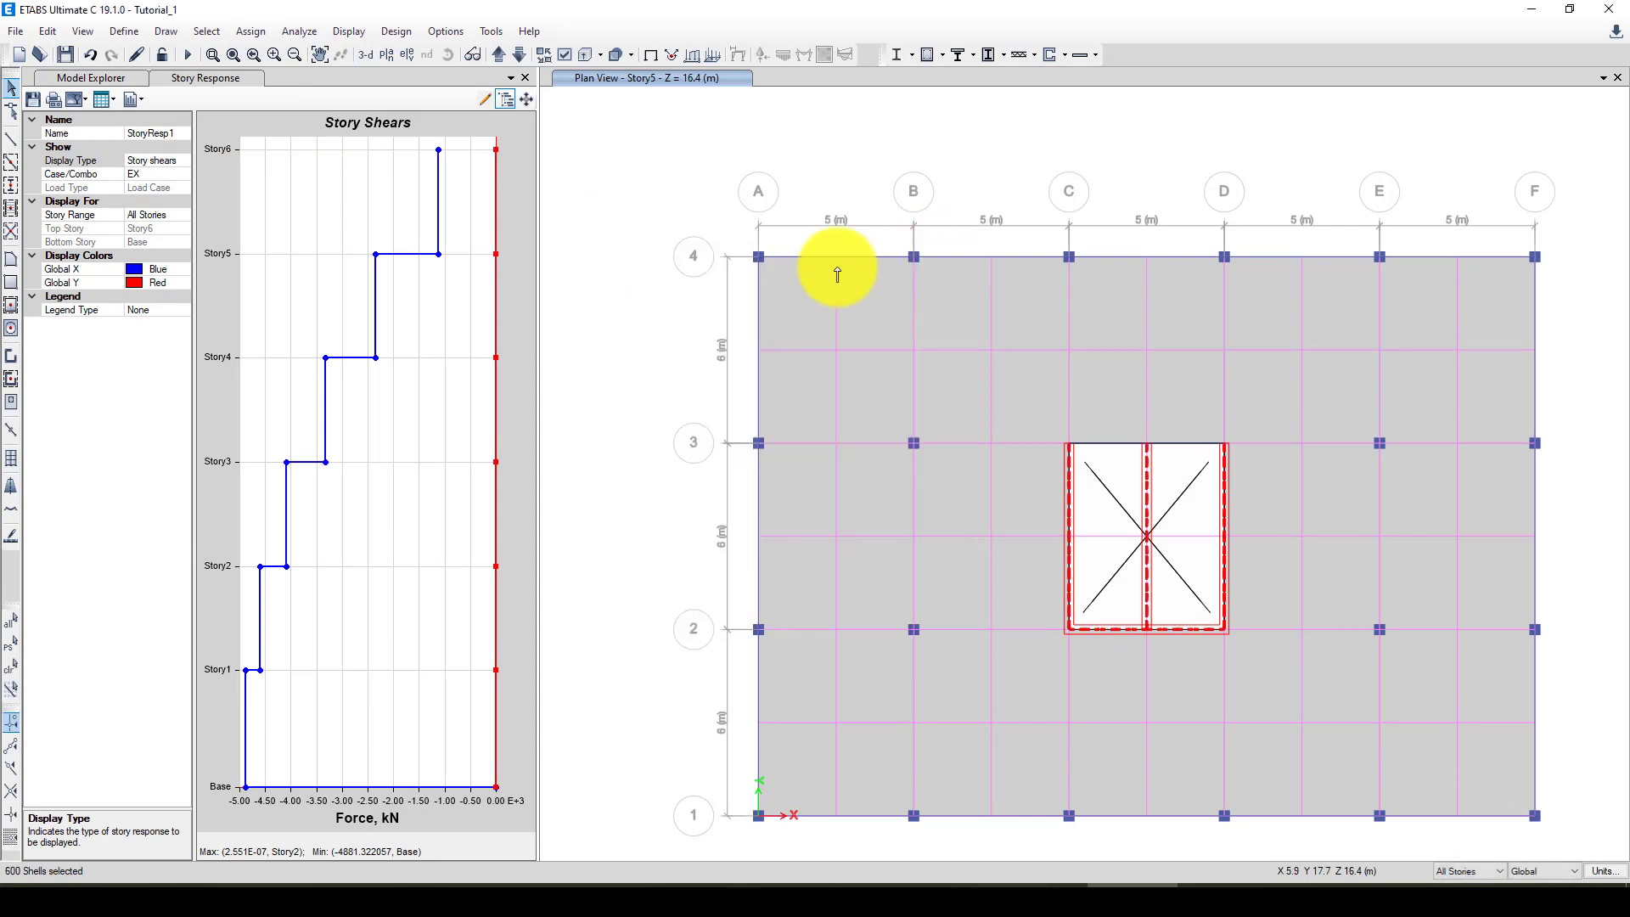
Step: Assign pier label P1 to the selected W30 walls and rerun the analysis
left_click(239, 27)
mouse_move(279, 95)
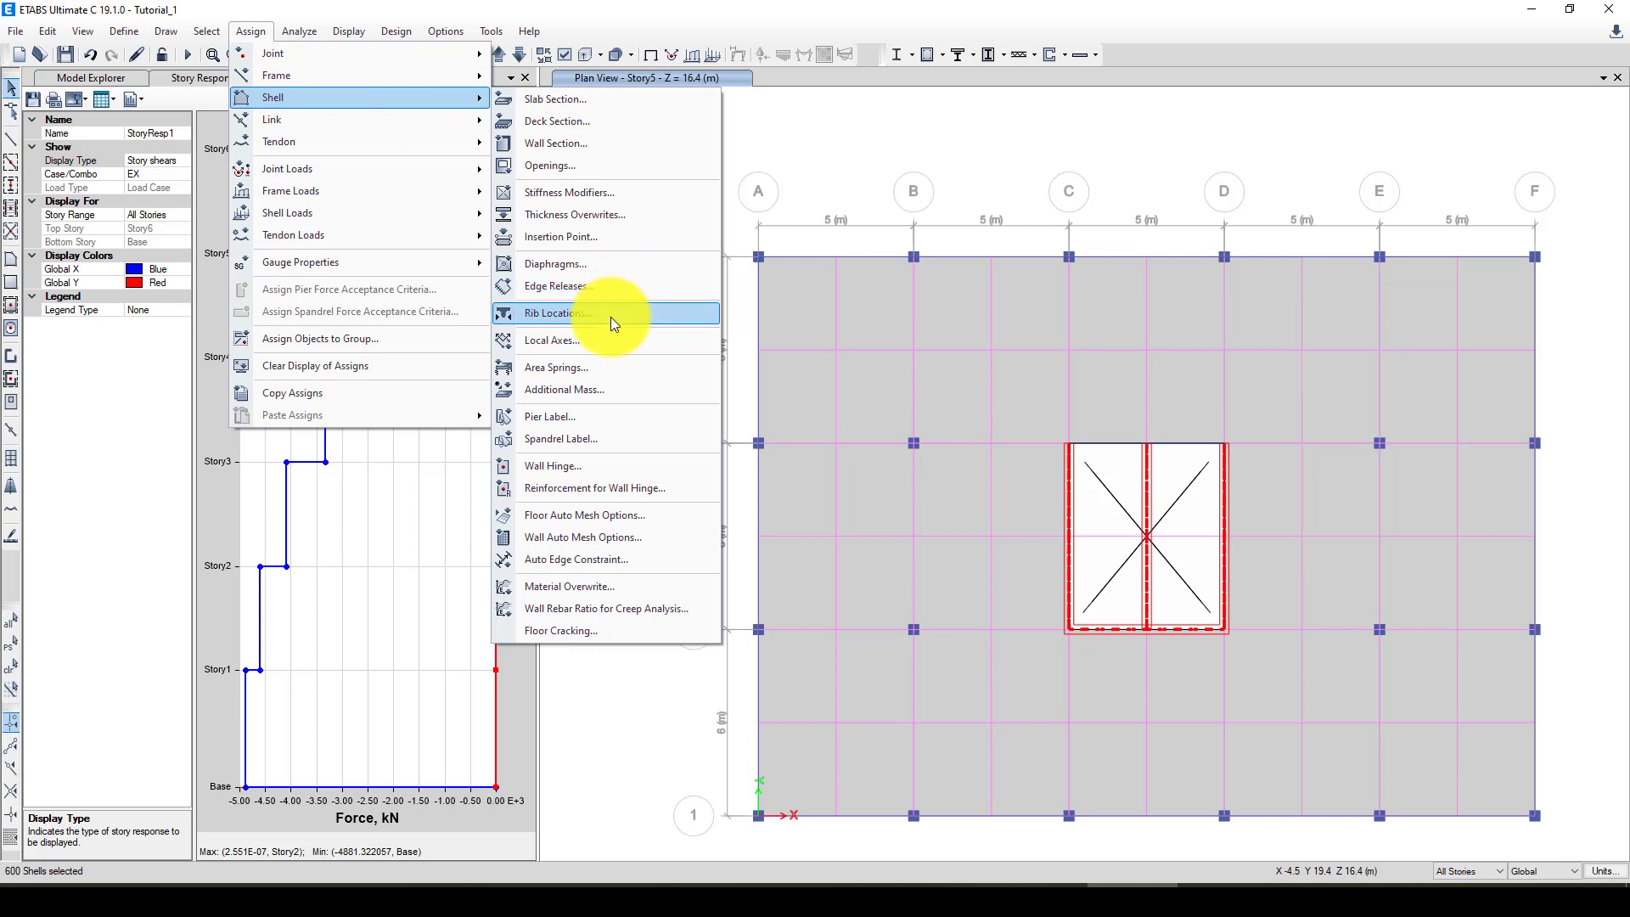
left_click(599, 415)
left_click(720, 329)
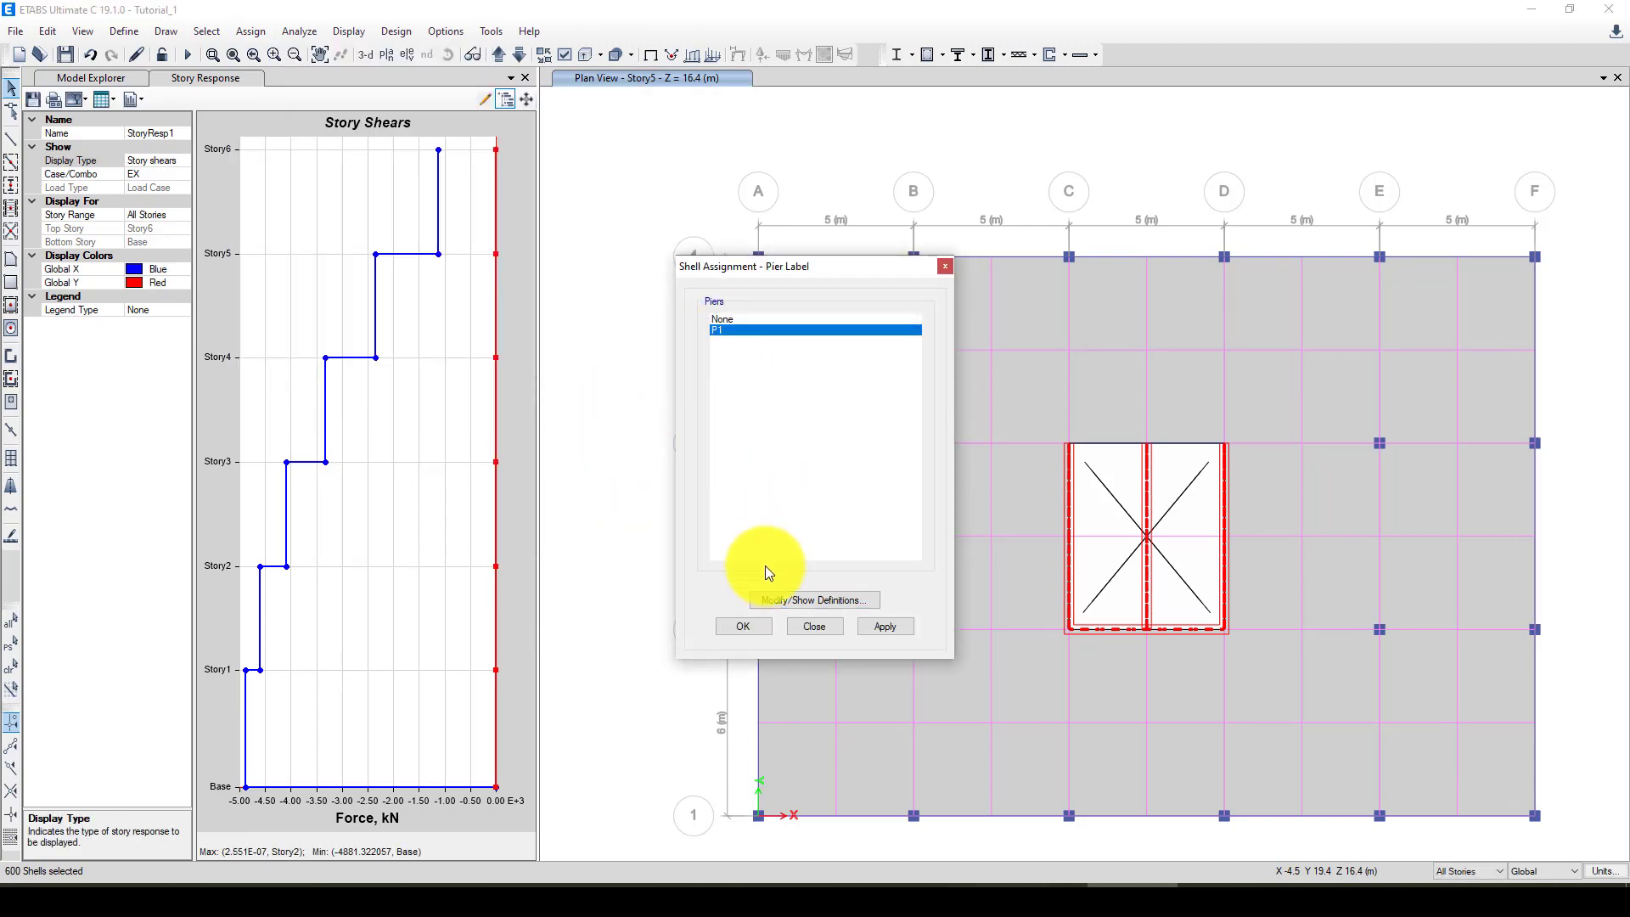
left_click(743, 626)
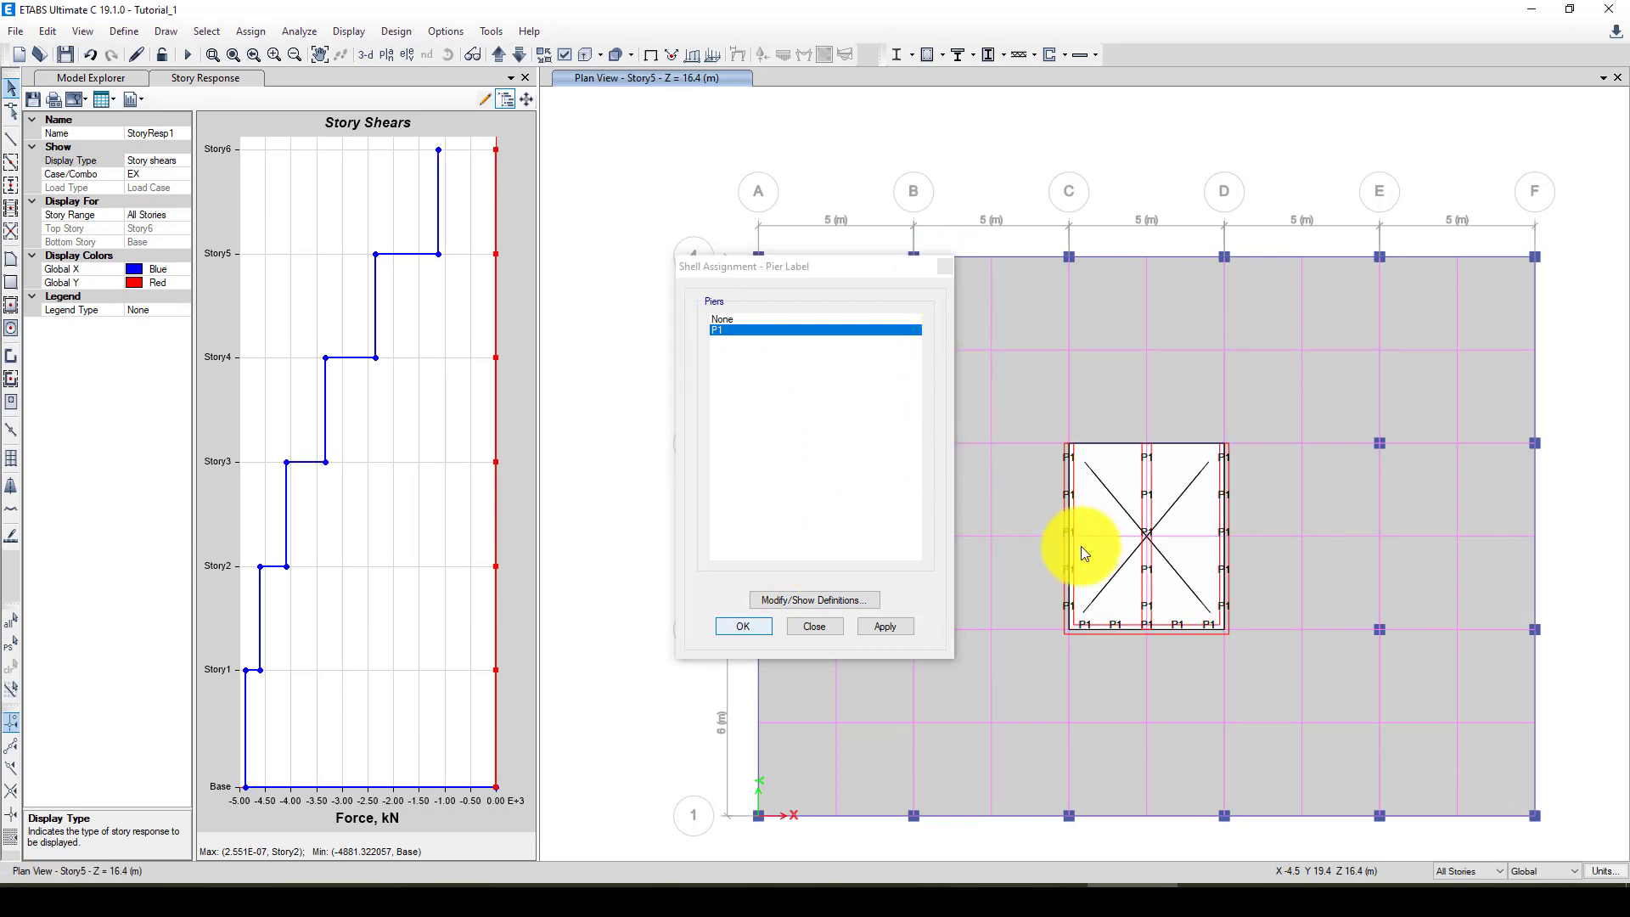
left_click(1091, 462)
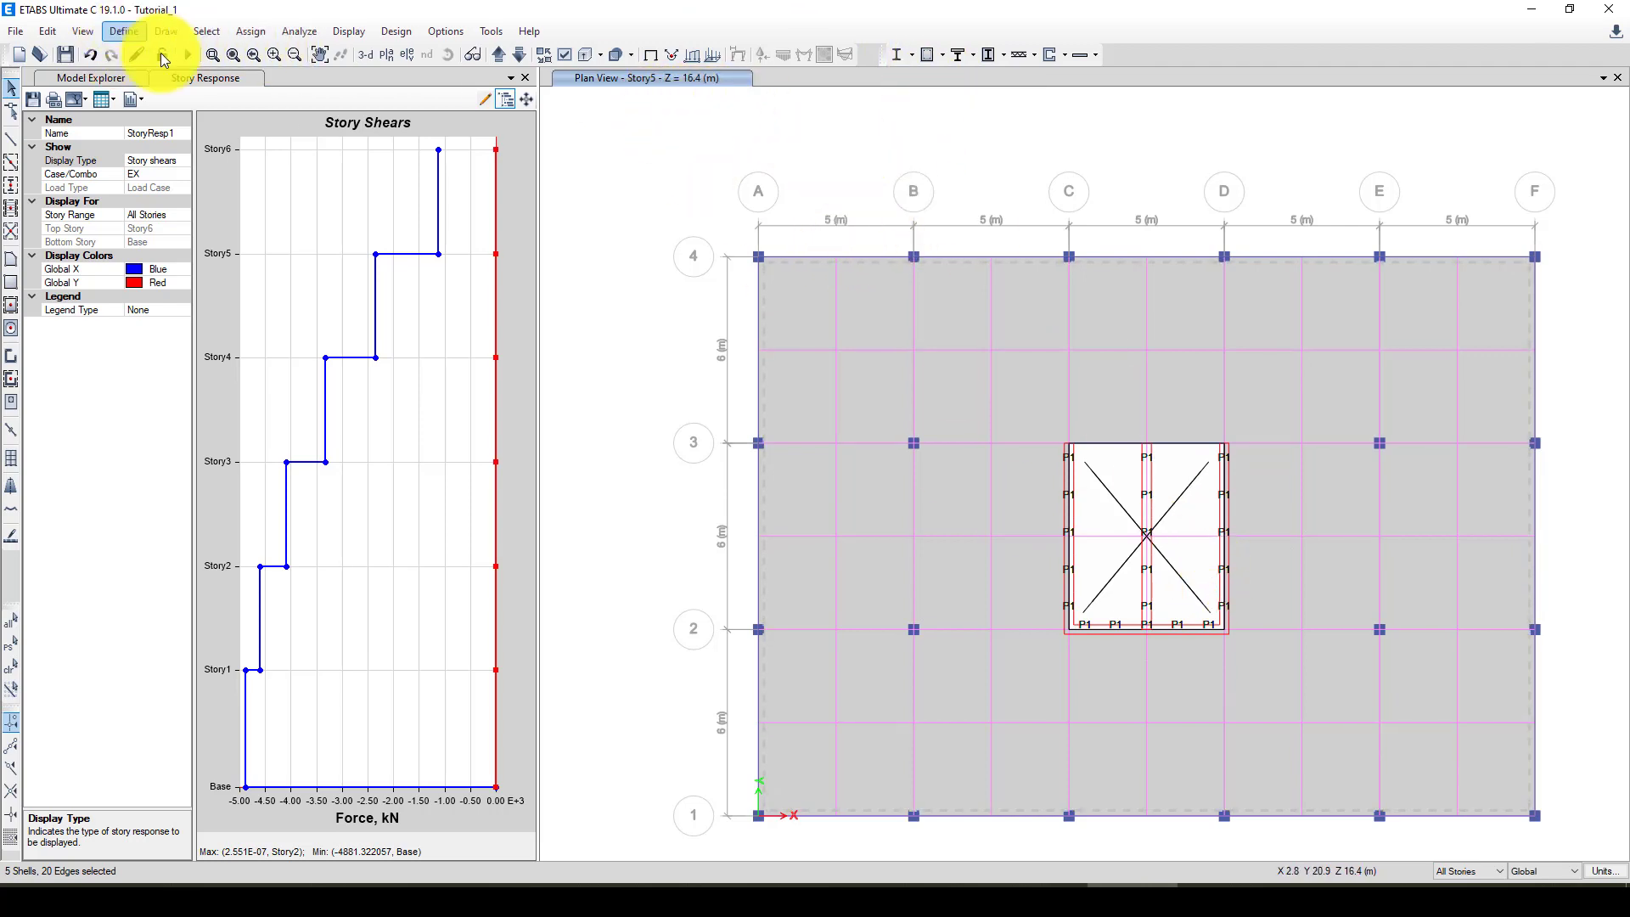
left_click(192, 54)
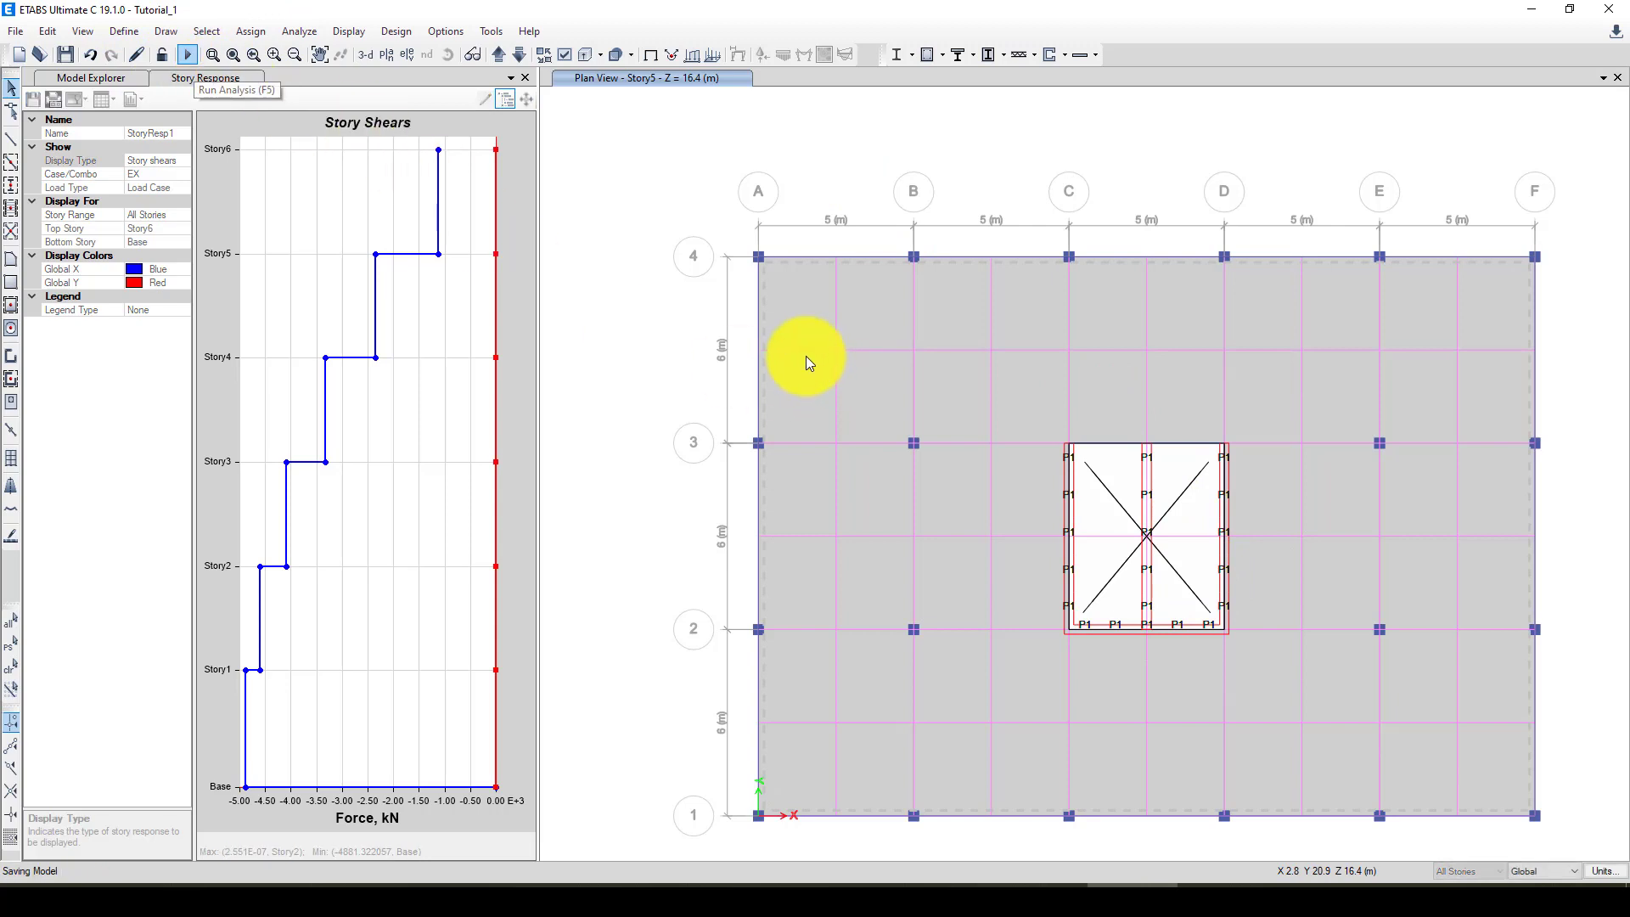
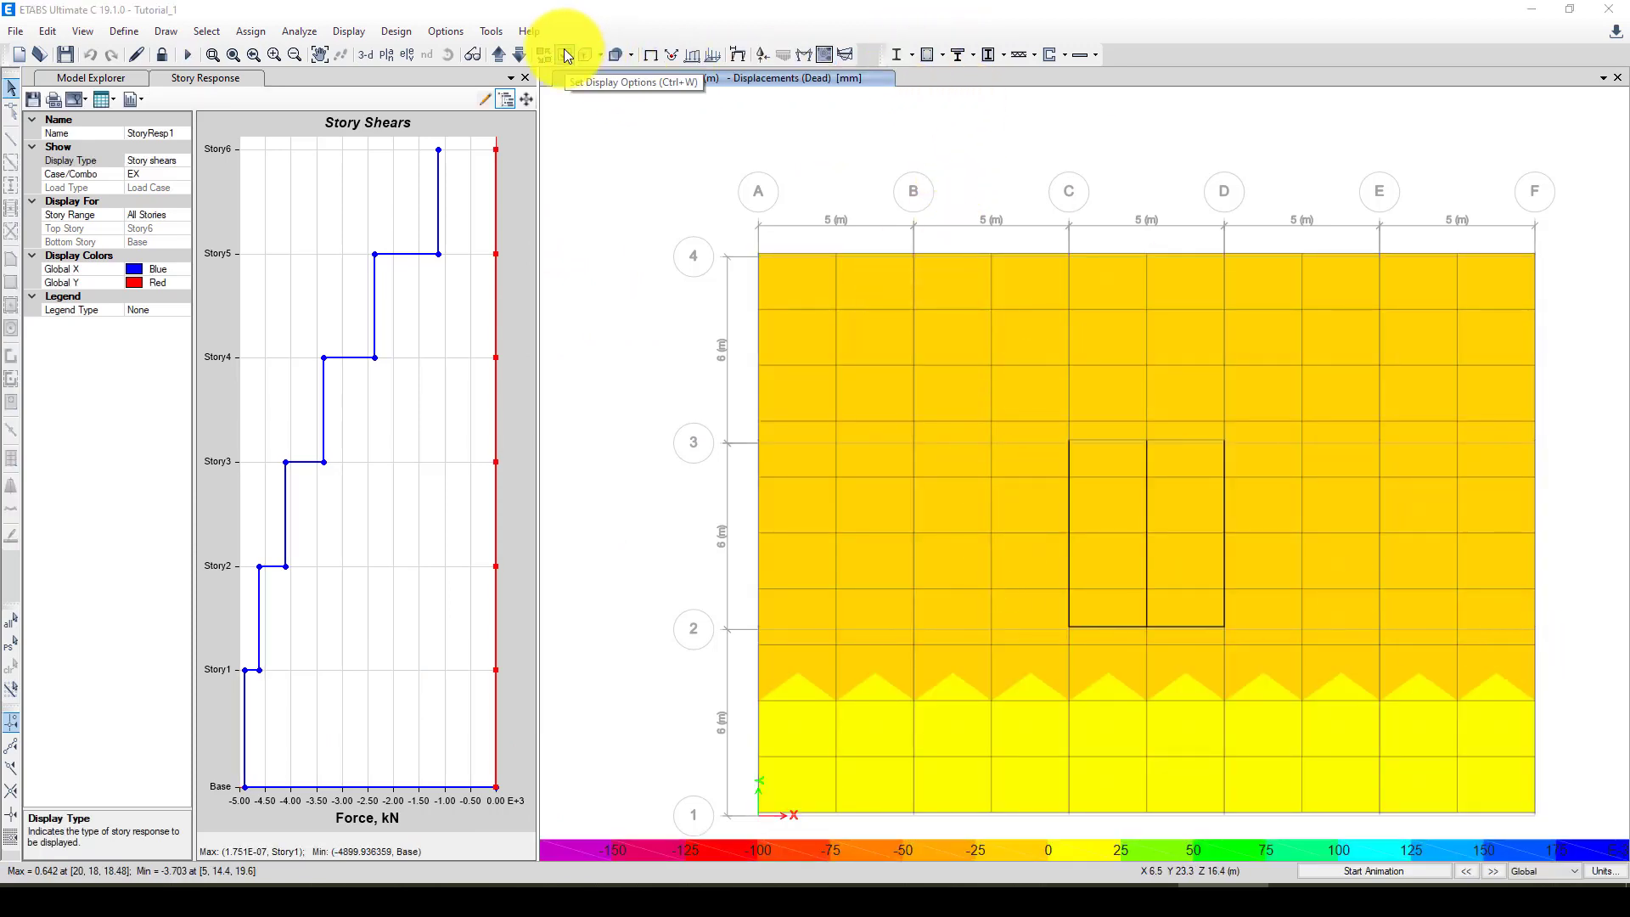
Step: Show the default 3D view, run concrete frame design to display rebar, and orbit lower
left_click(365, 54)
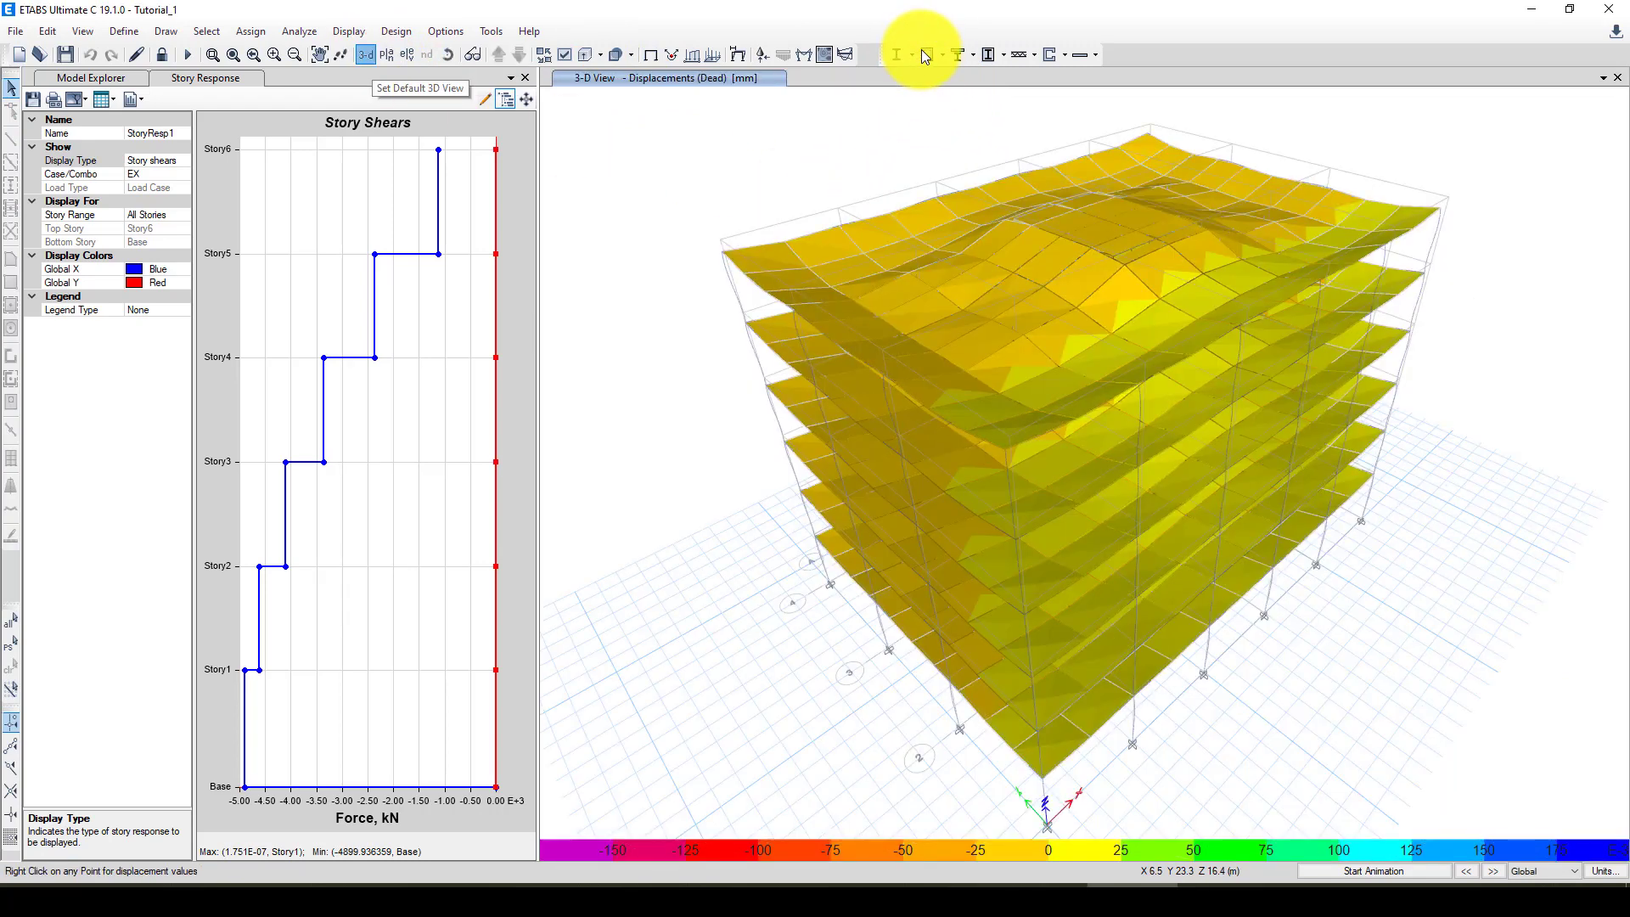
left_click(928, 56)
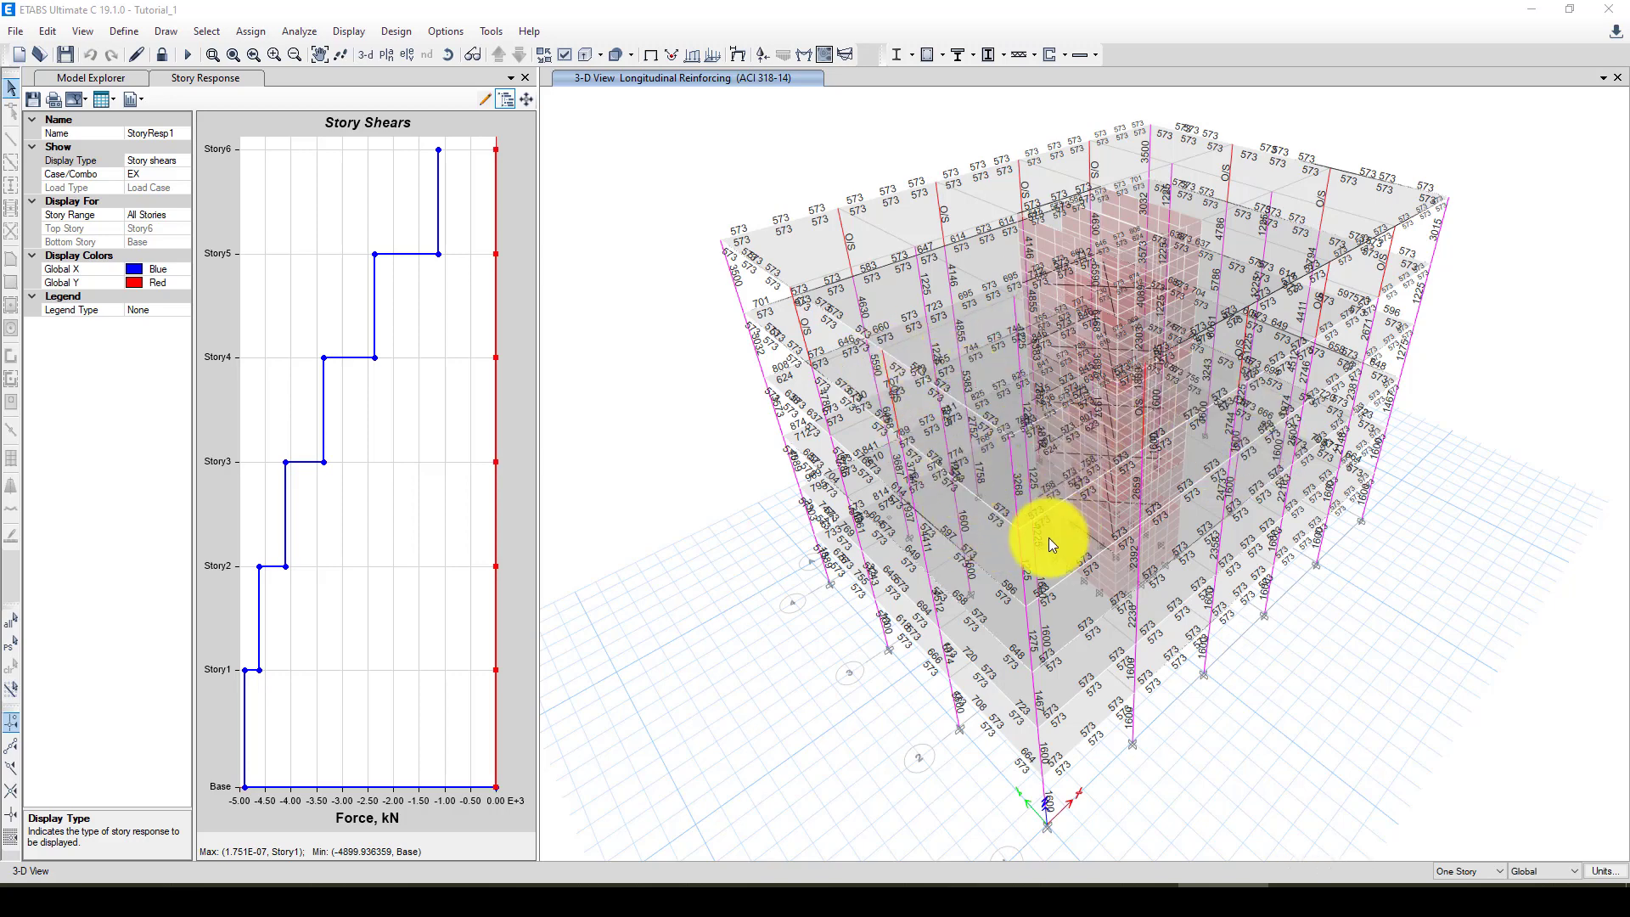
middle_click_drag(1083, 527, 924, 407, "shift")
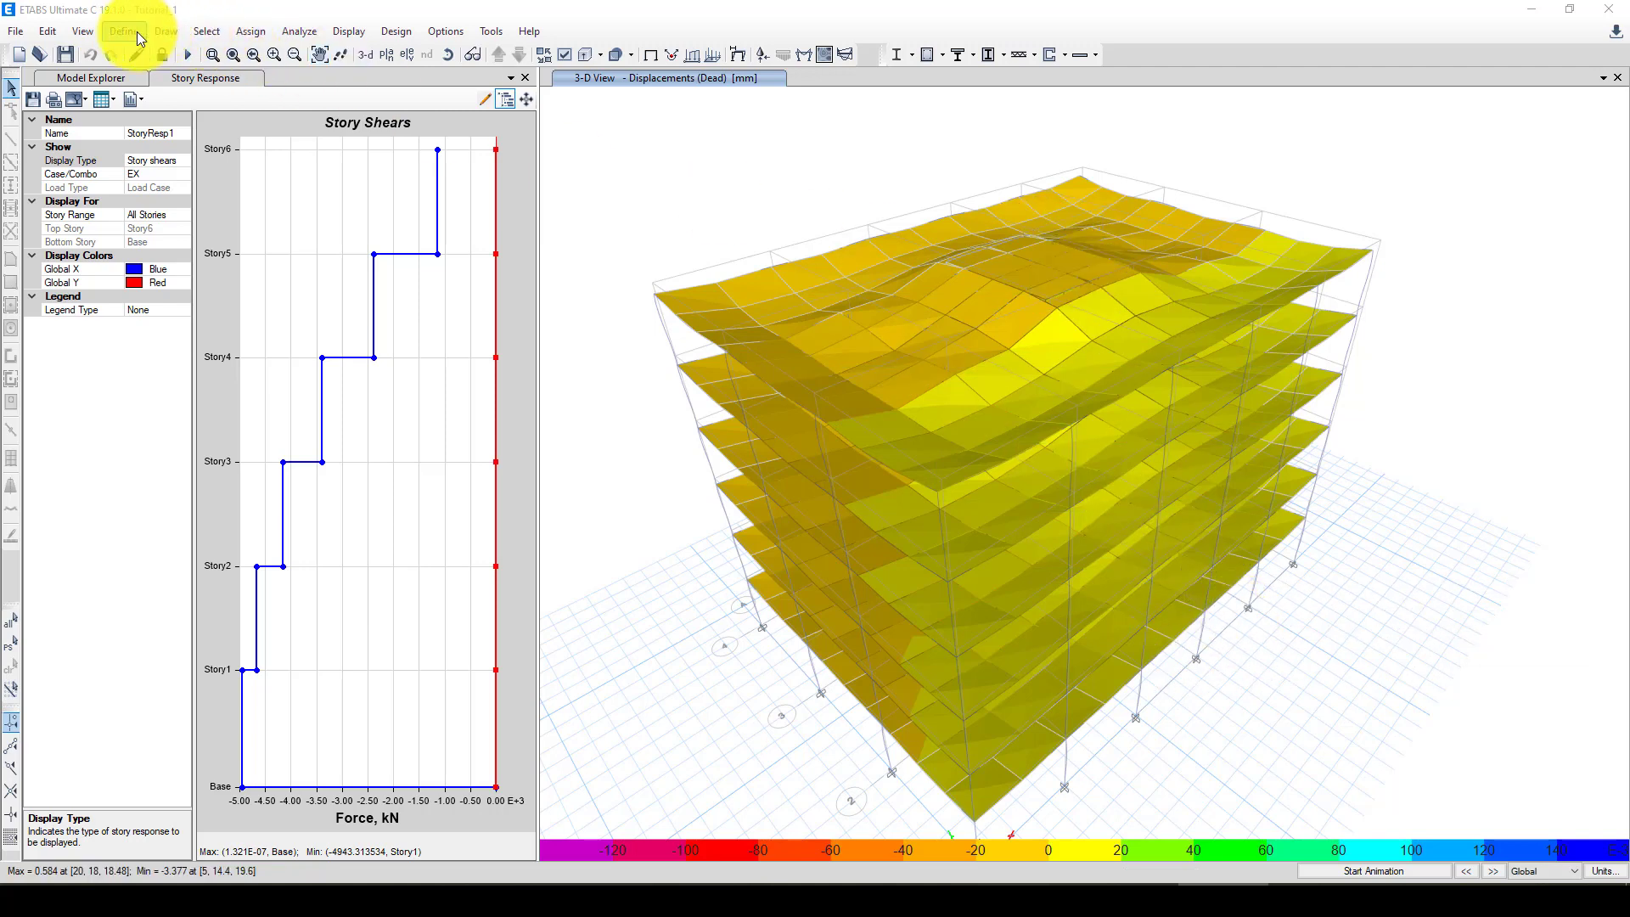
Step: Unlock the model and confirm deleting the analysis results
left_click(162, 55)
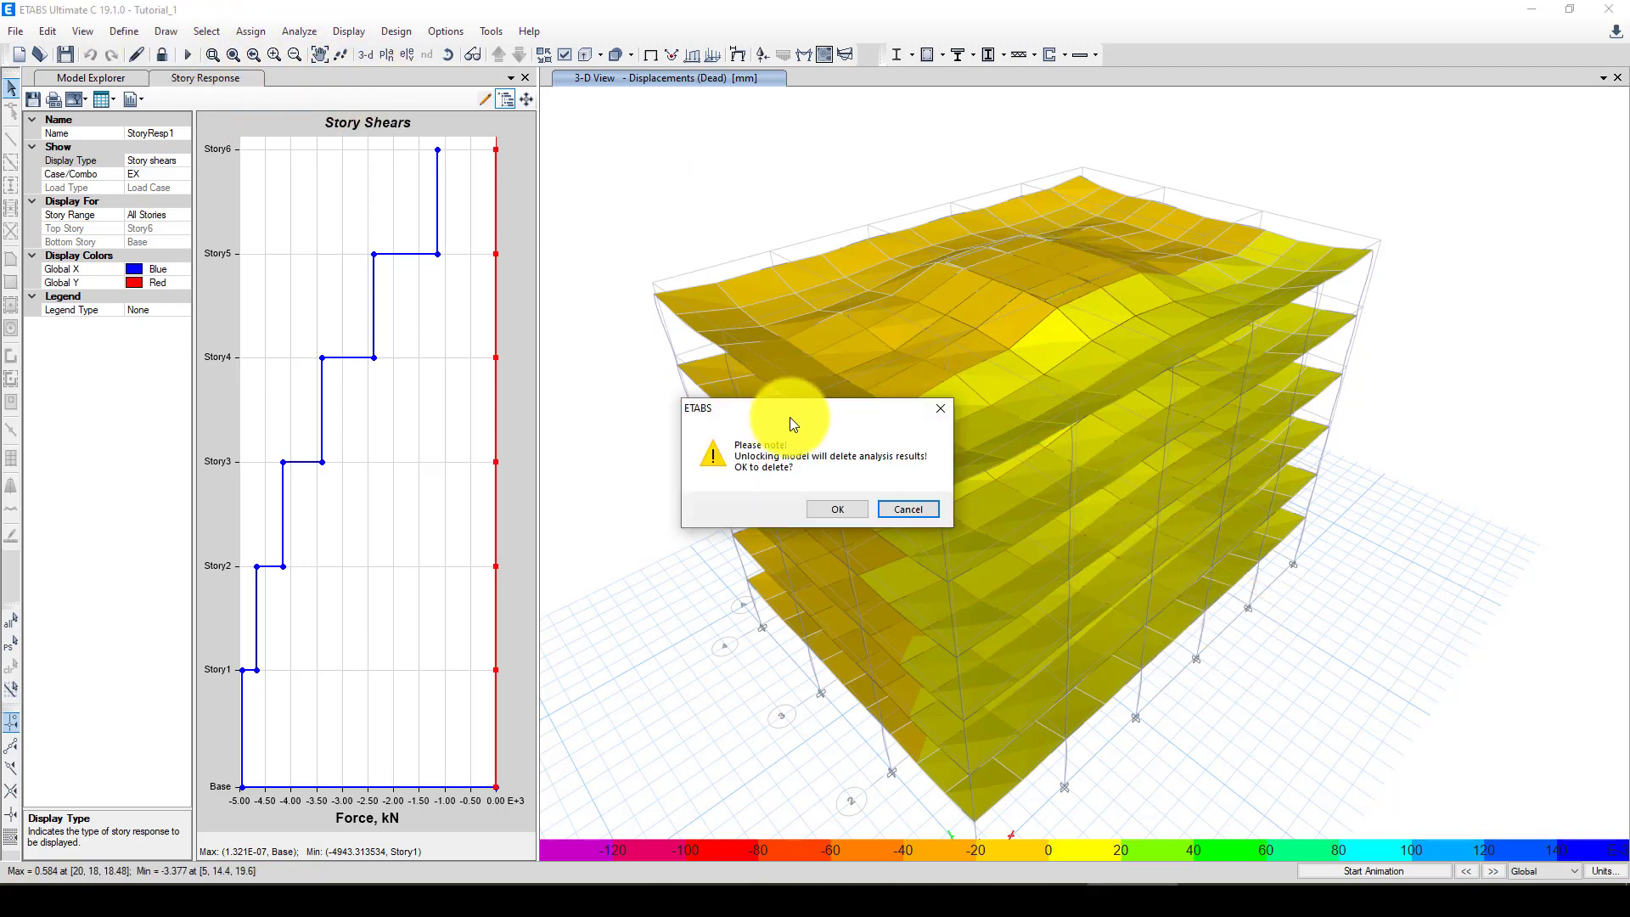
left_click(838, 509)
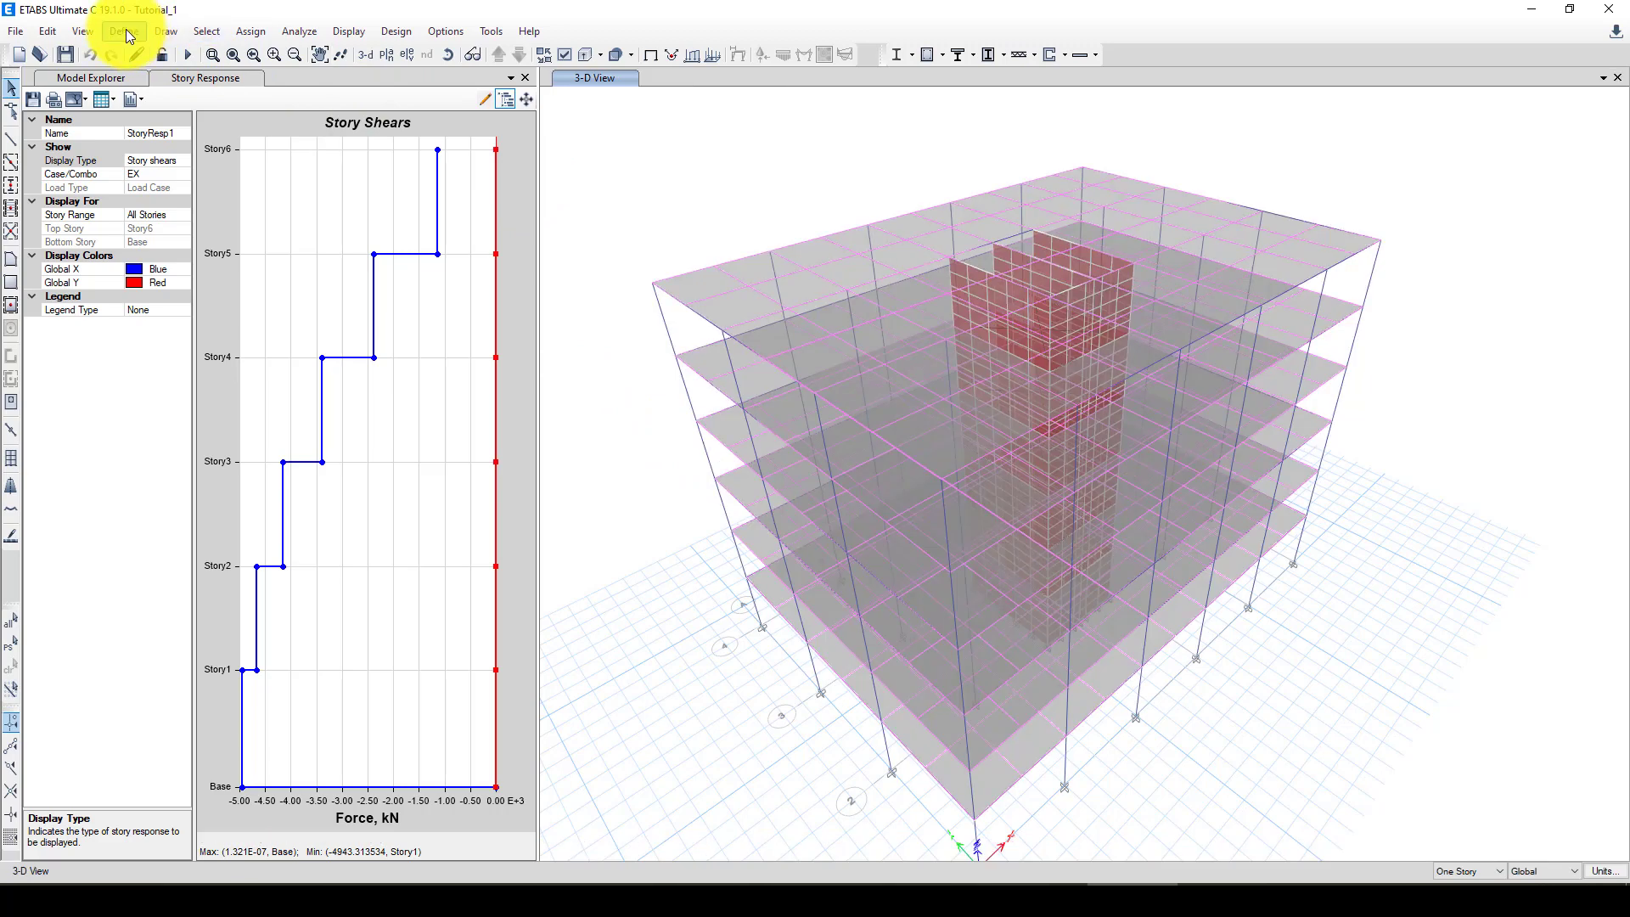
left_click(124, 31)
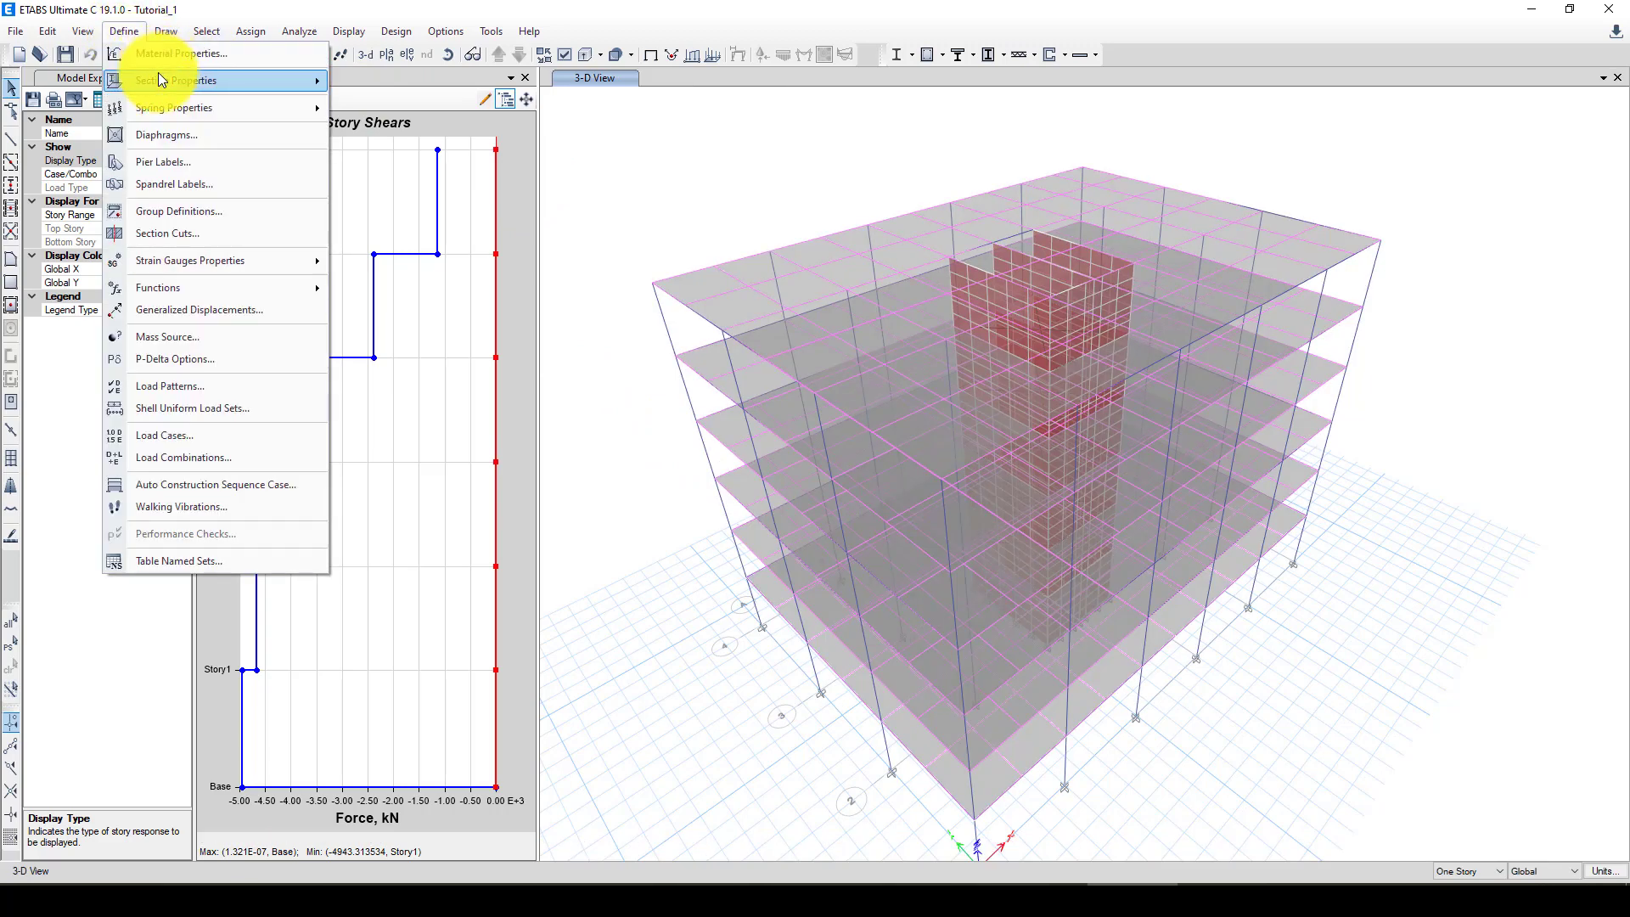
mouse_move(163, 79)
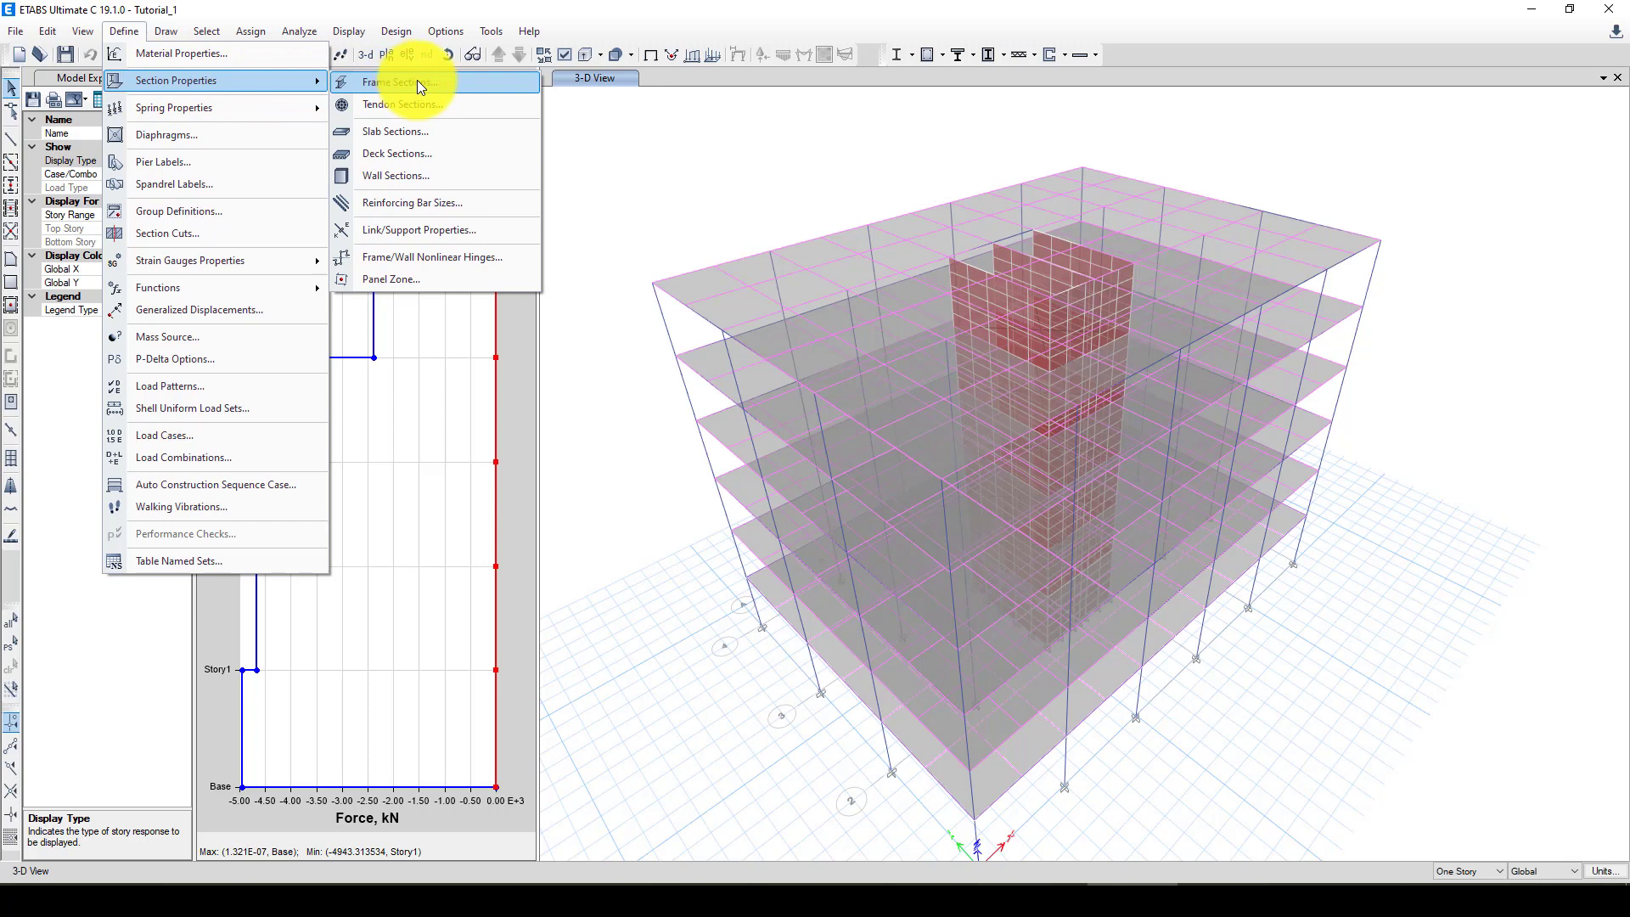
left_click(176, 25)
Step: Select all 120 columns using Select by Object Type
left_click(204, 31)
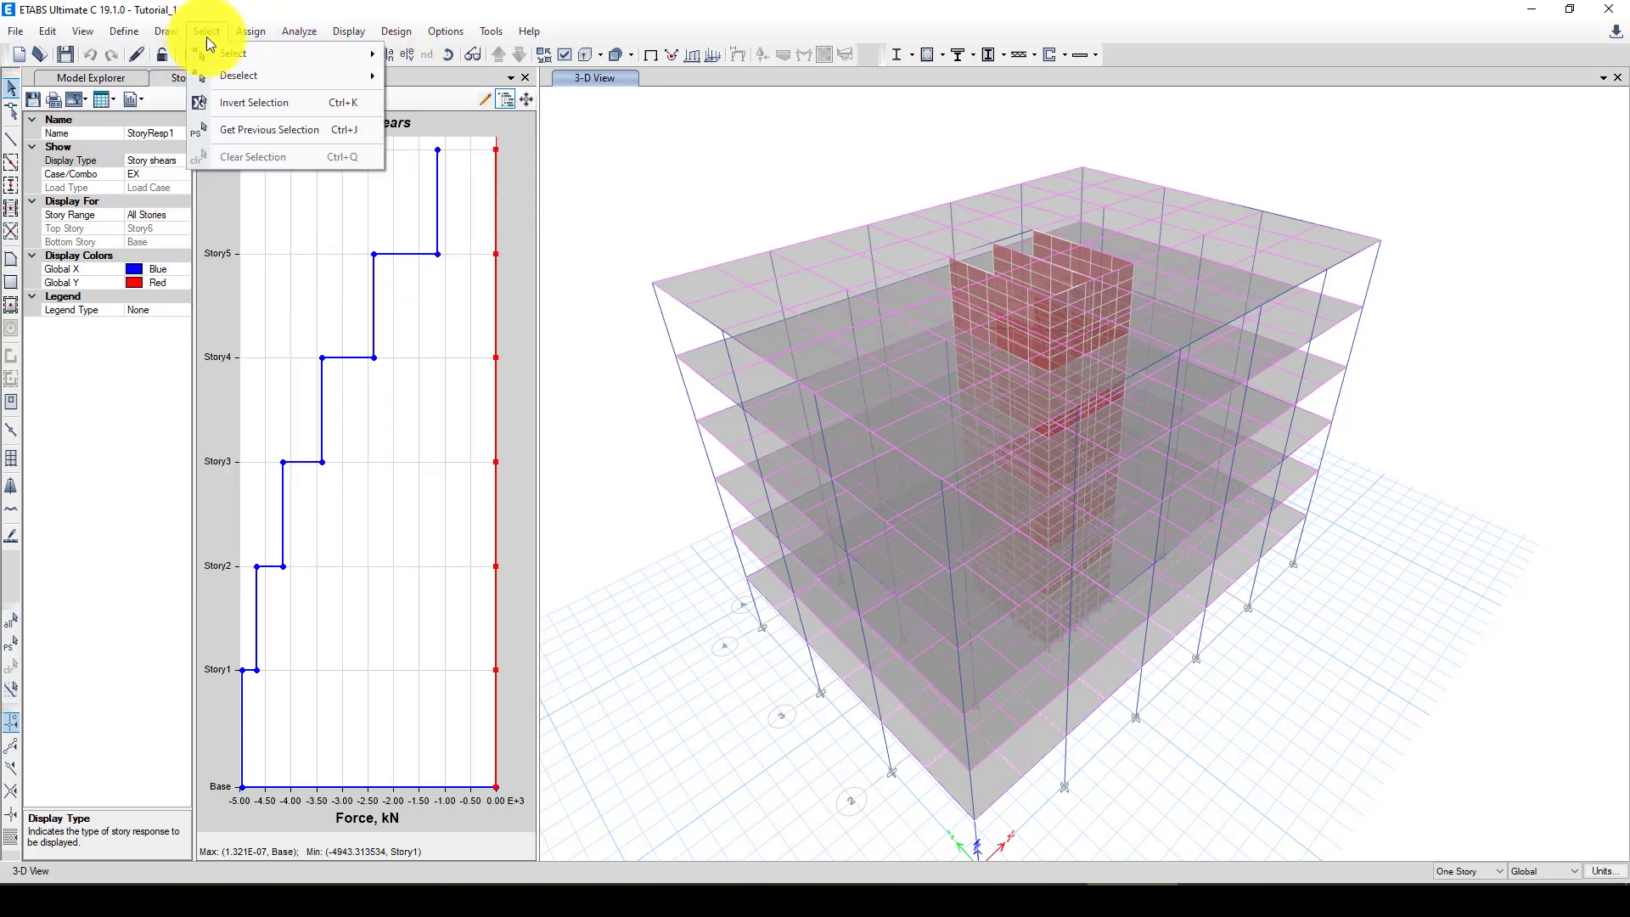
mouse_move(376, 54)
mouse_move(456, 202)
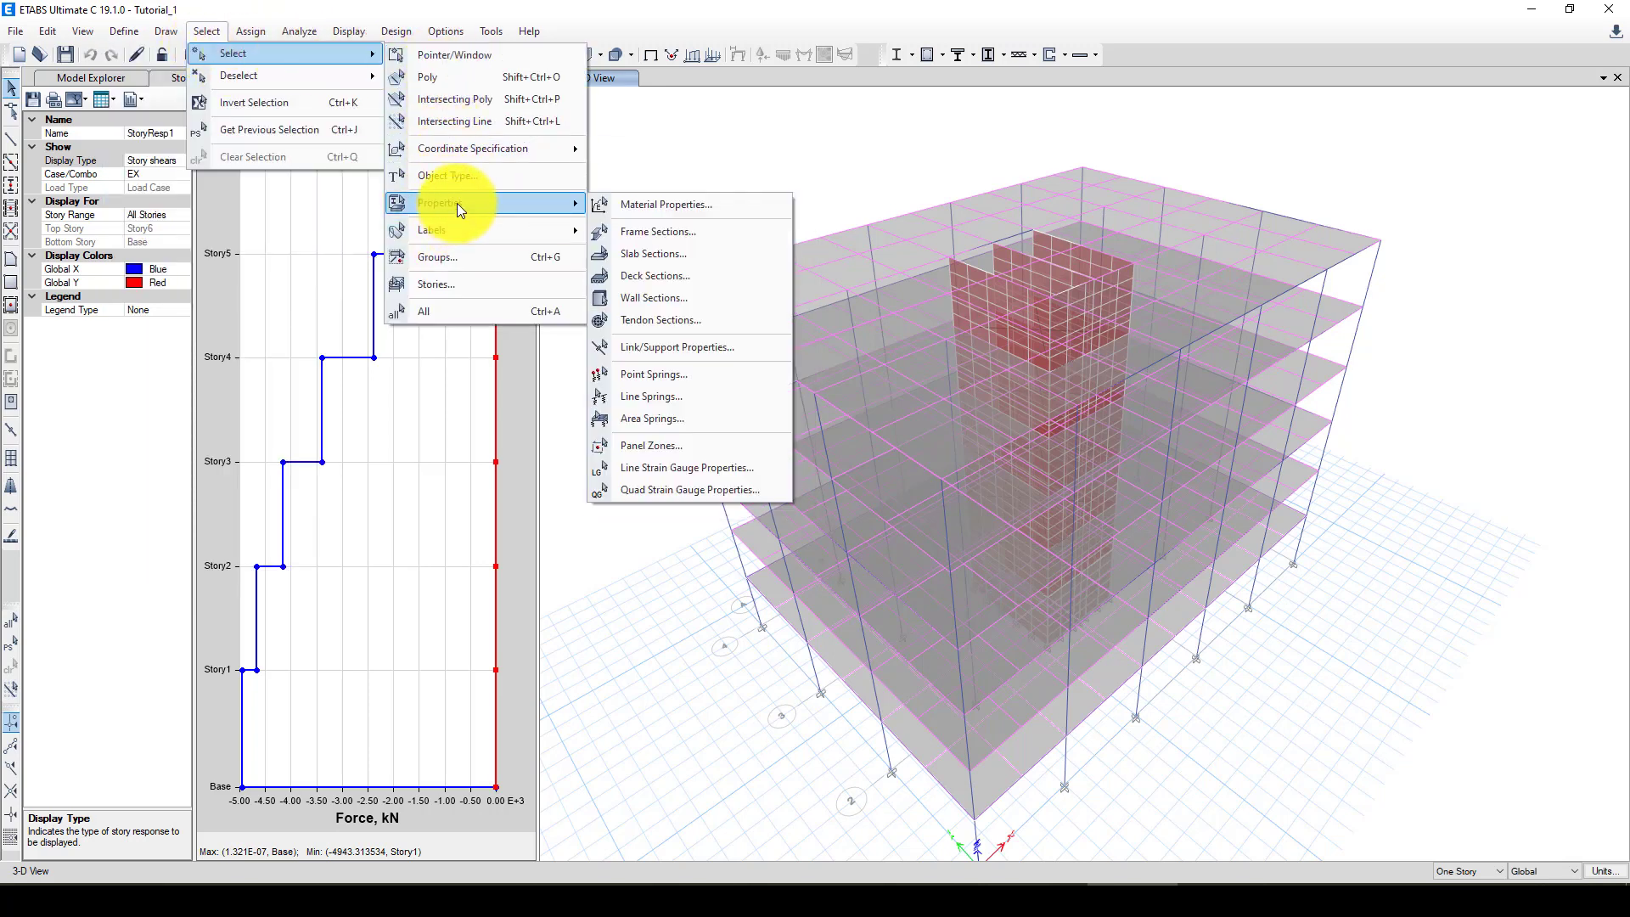
left_click(461, 175)
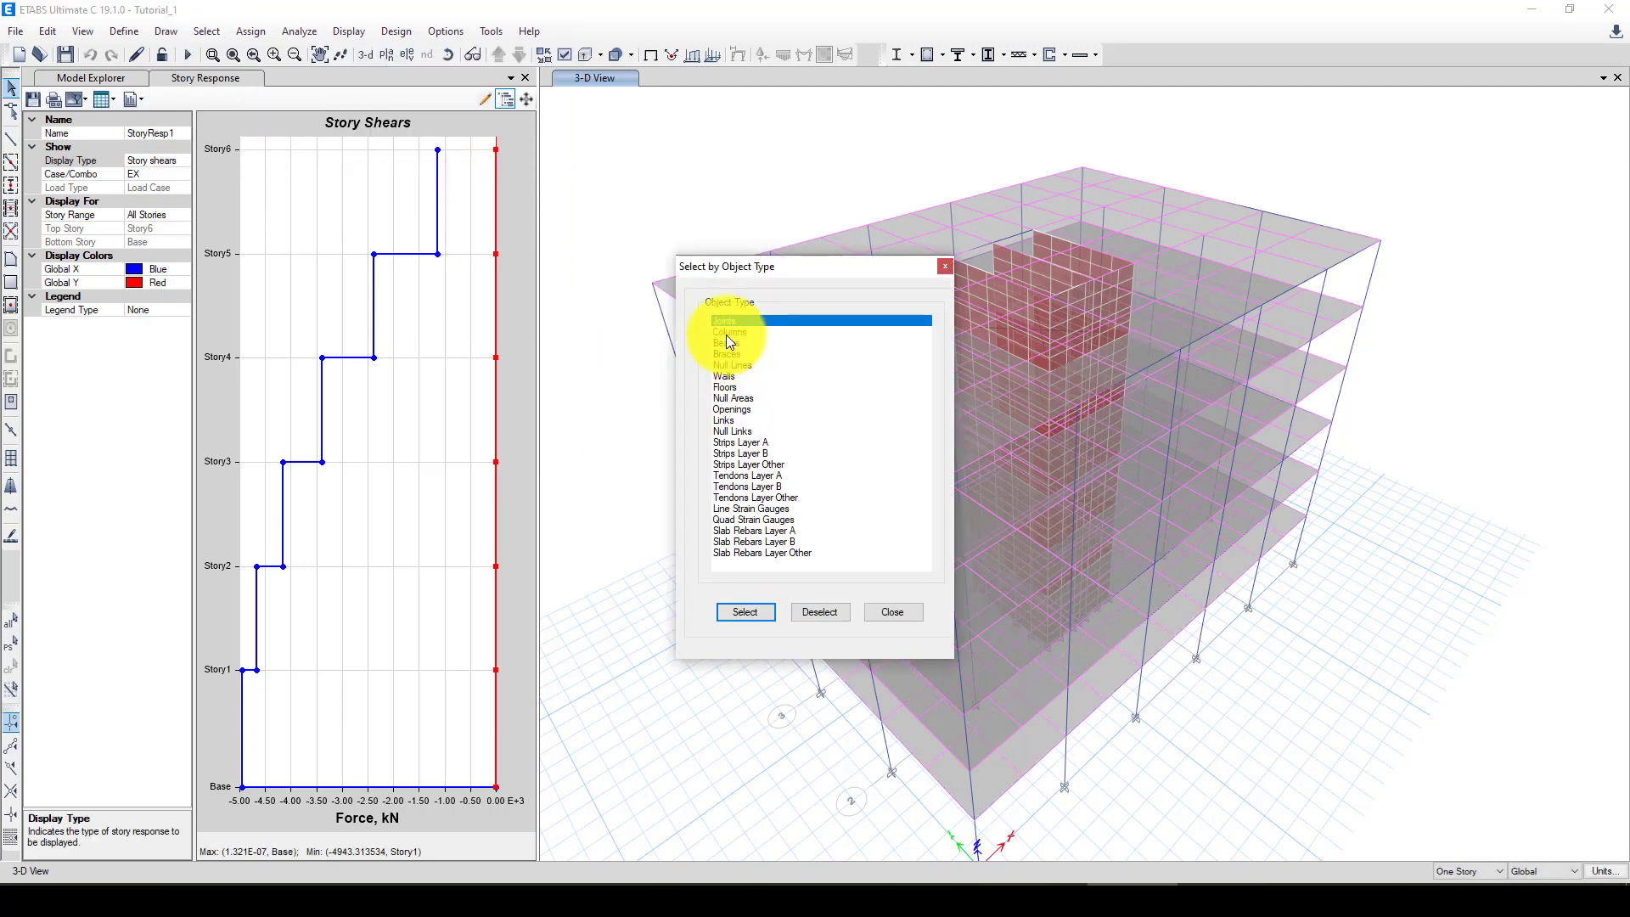
left_click(728, 333)
left_click(747, 612)
Step: Assign the C40x40 frame section property to the selected columns
left_click(944, 269)
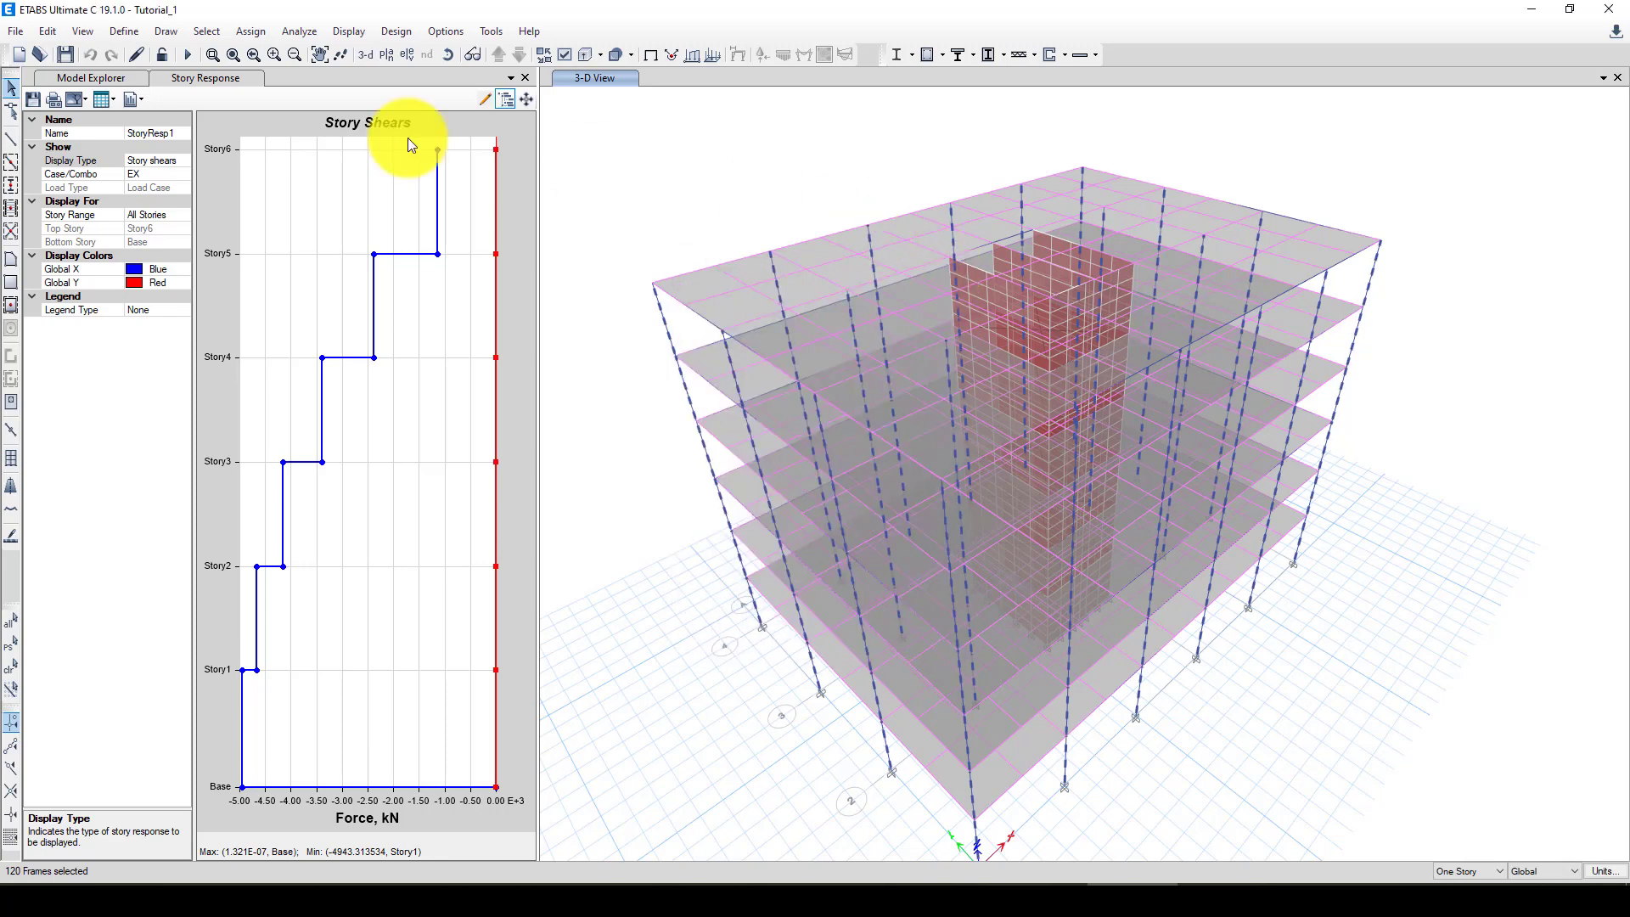
left_click(125, 30)
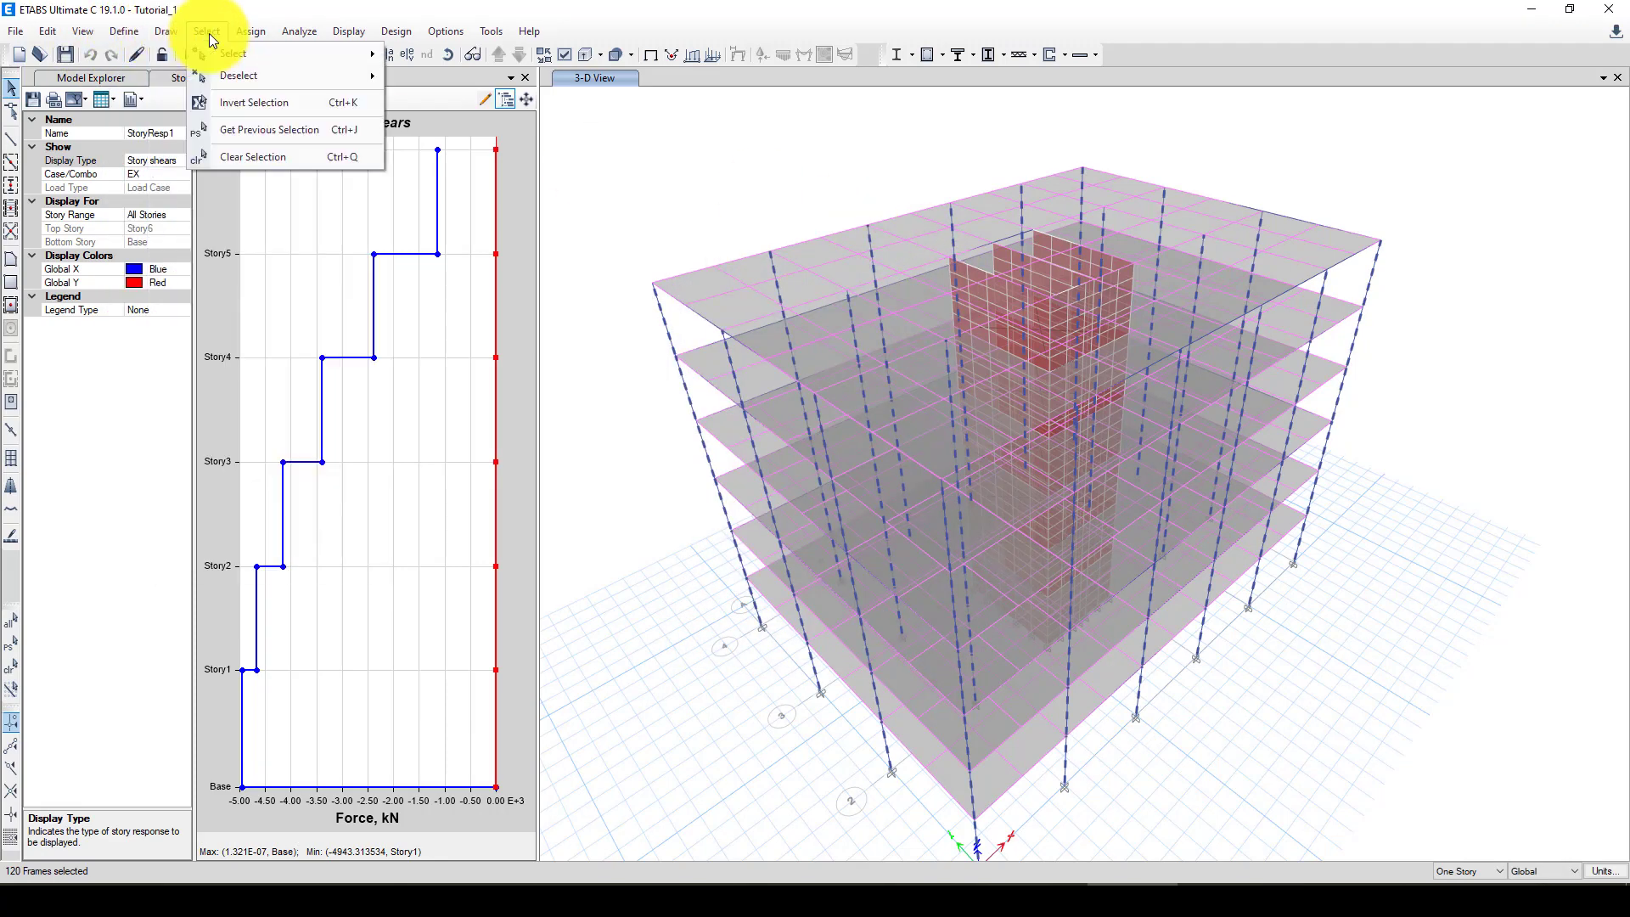
mouse_move(254, 29)
mouse_move(293, 78)
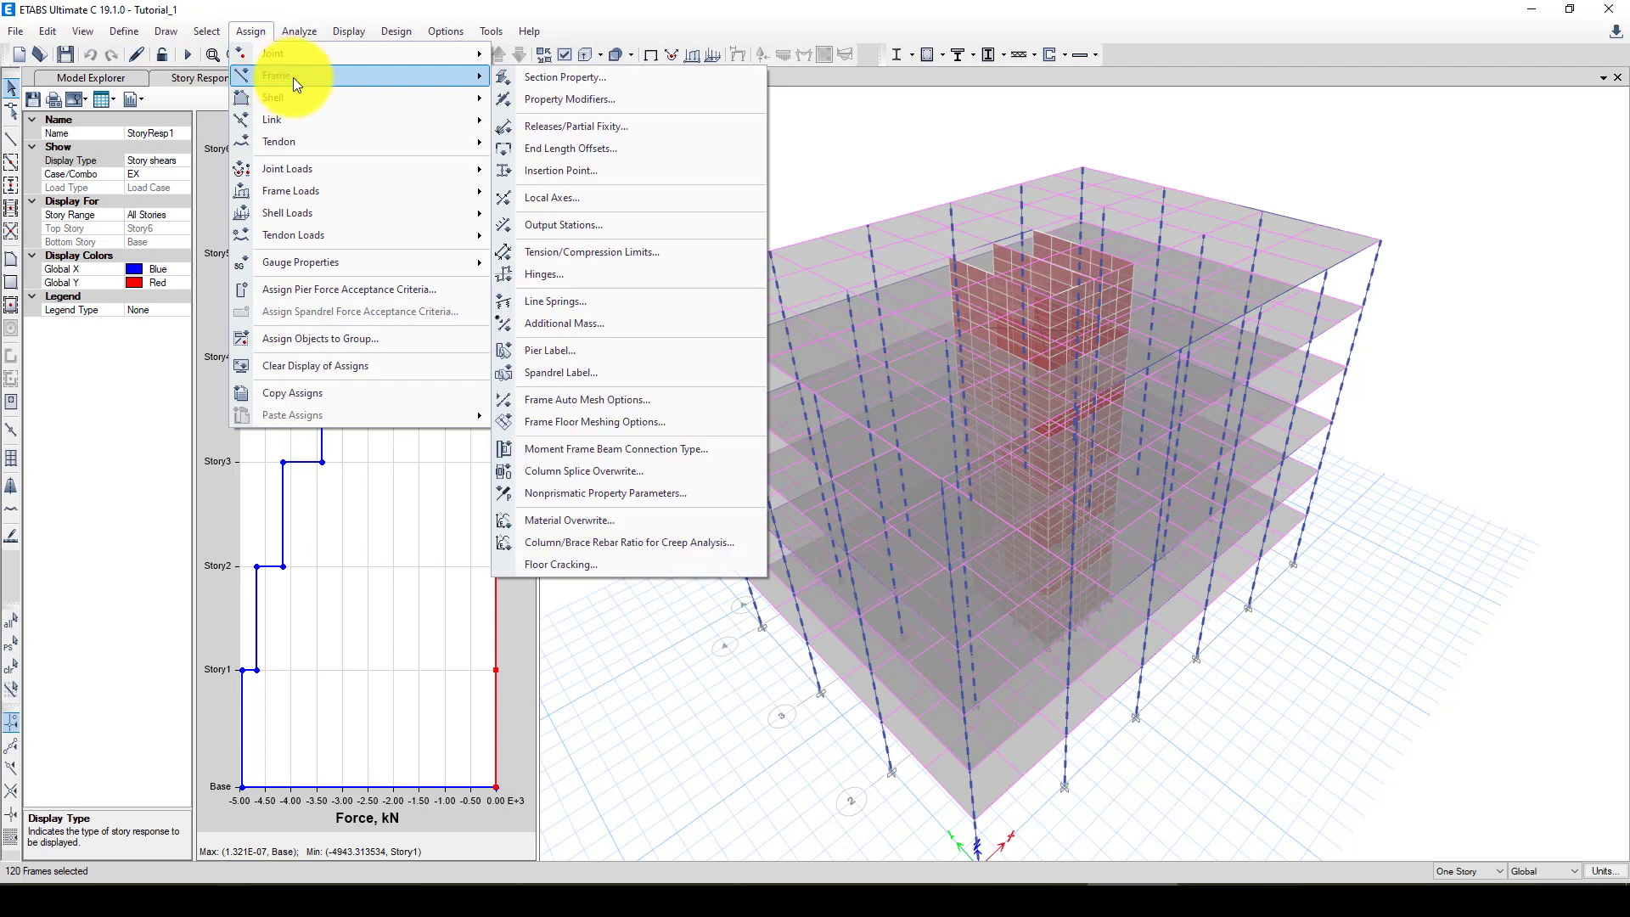
left_click(566, 78)
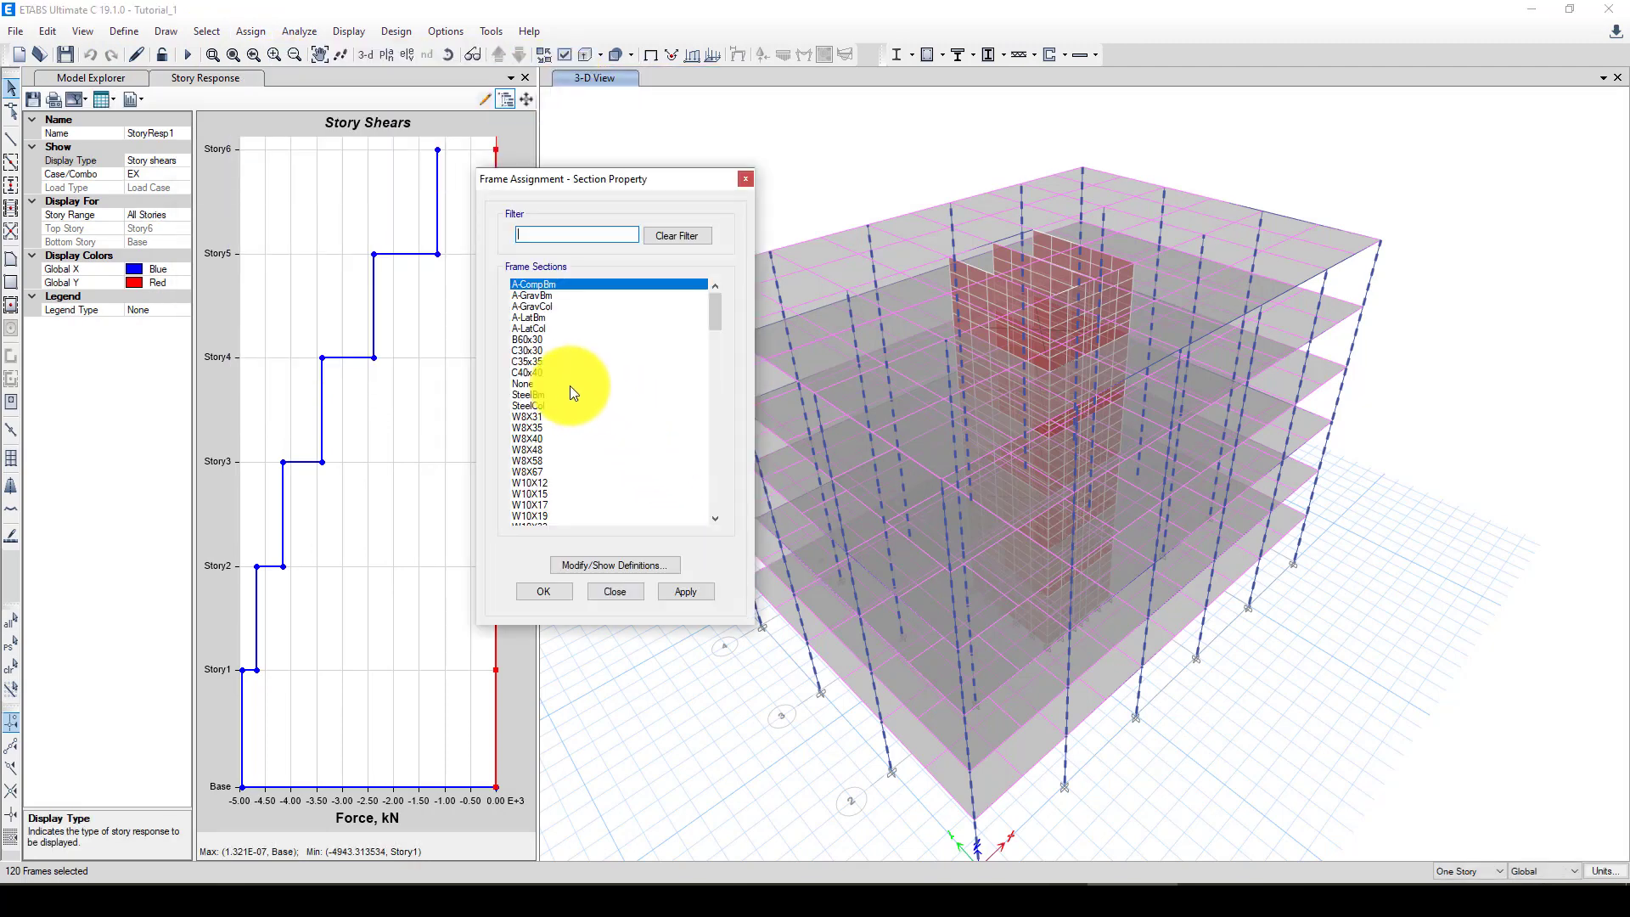
left_click(538, 372)
left_click(546, 592)
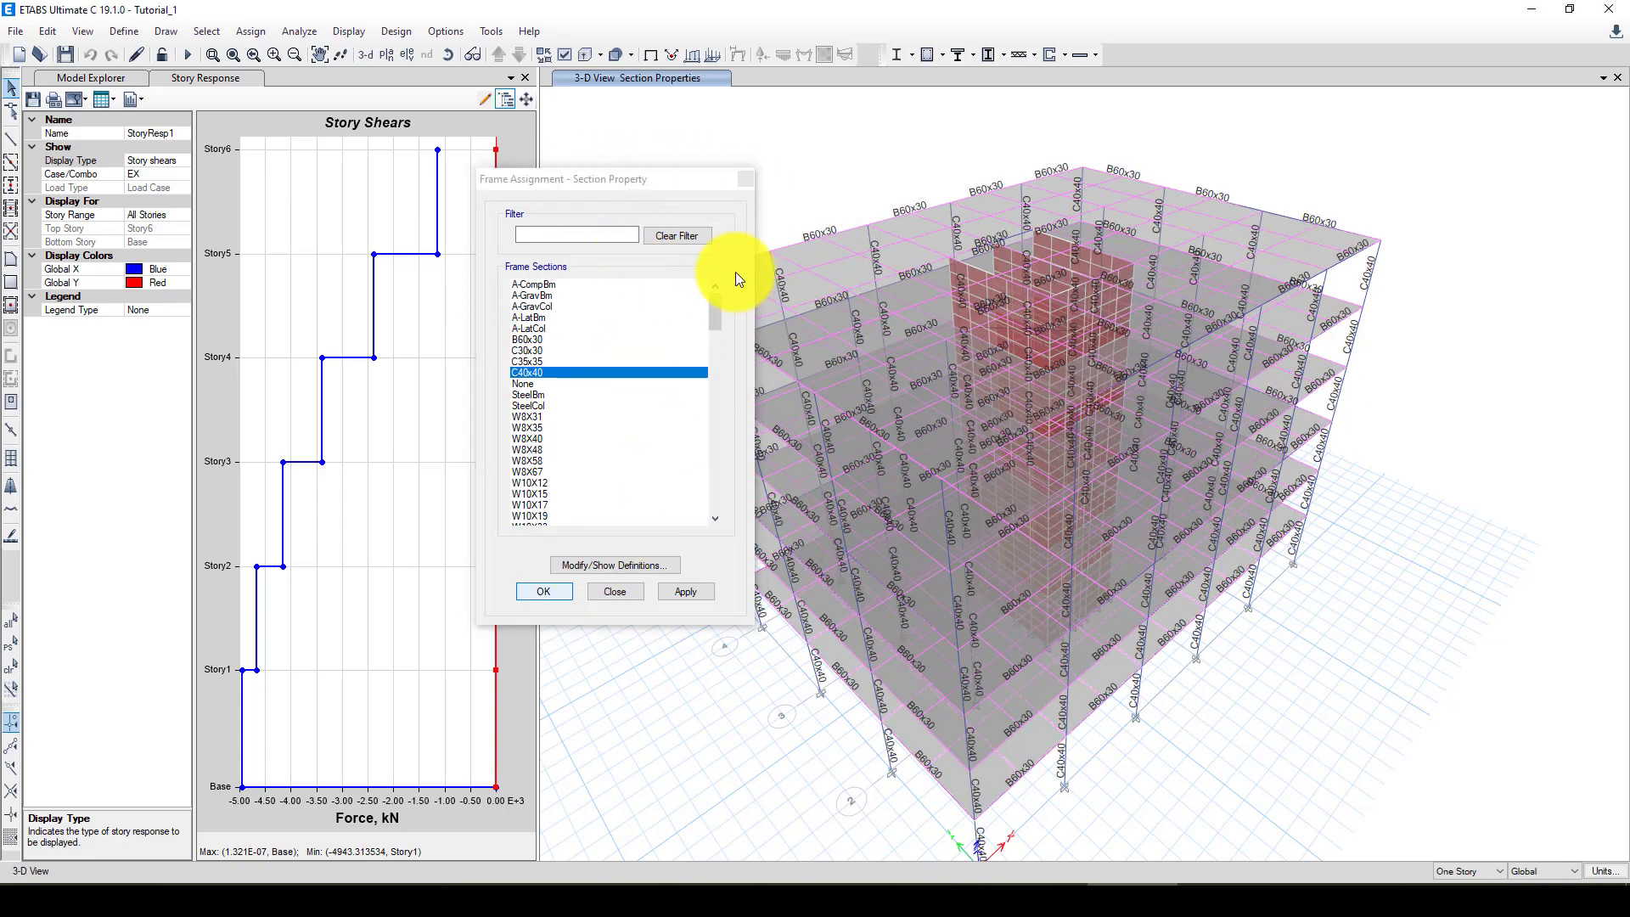
left_click(744, 179)
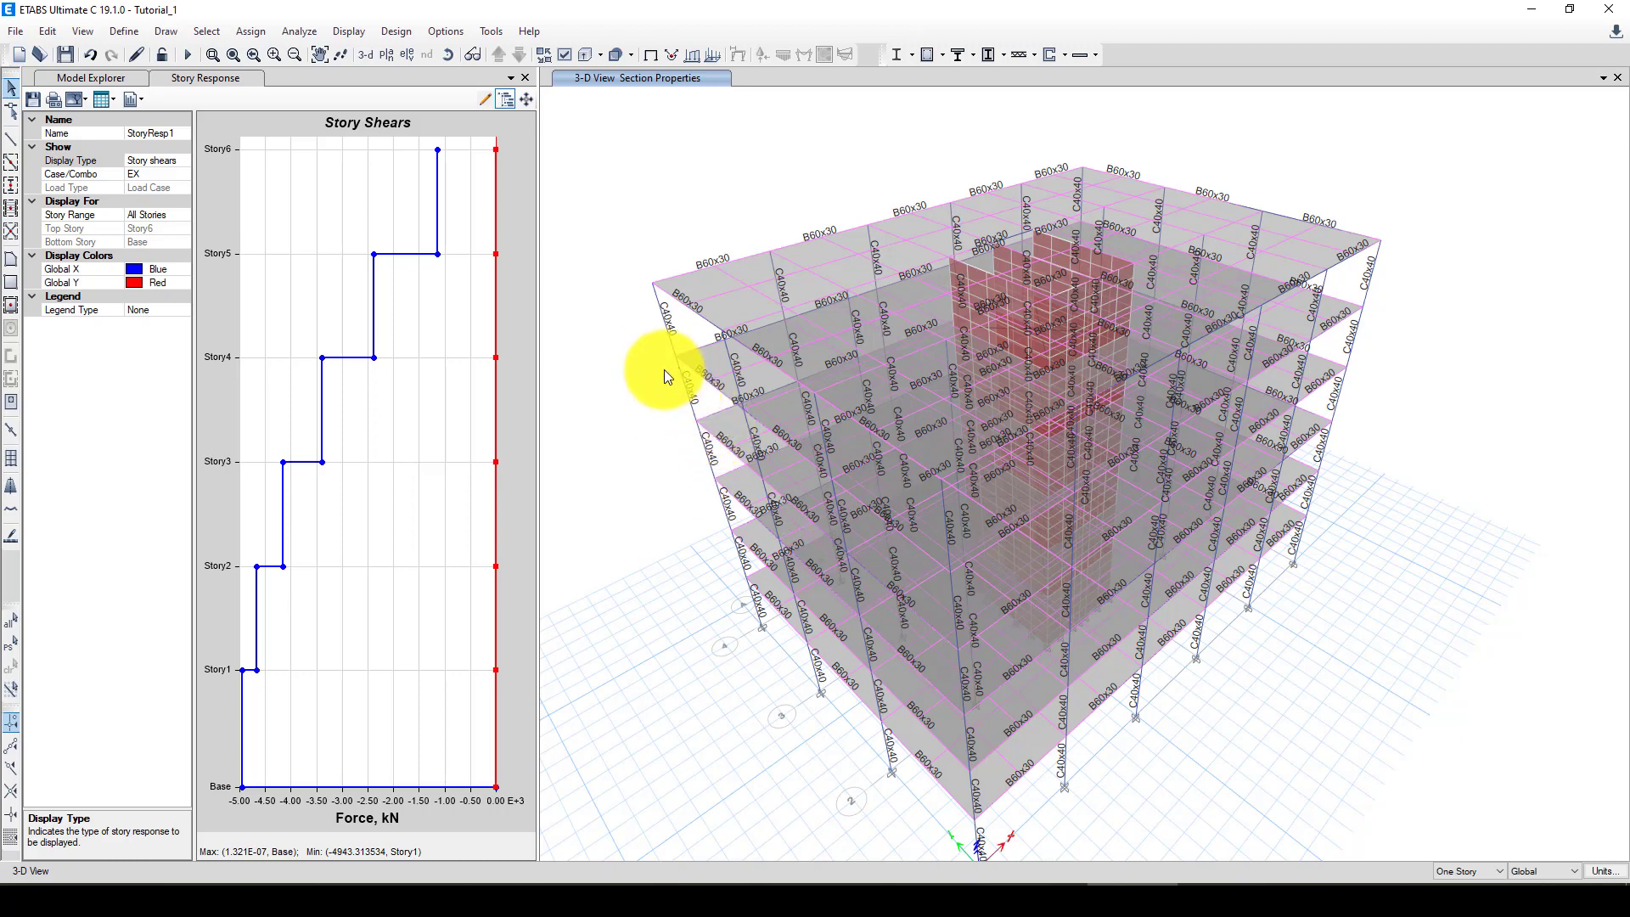
Step: Zoom around the 3D view to check the B60x30 and C40x40 section labels
scroll(665, 328, "up", 3)
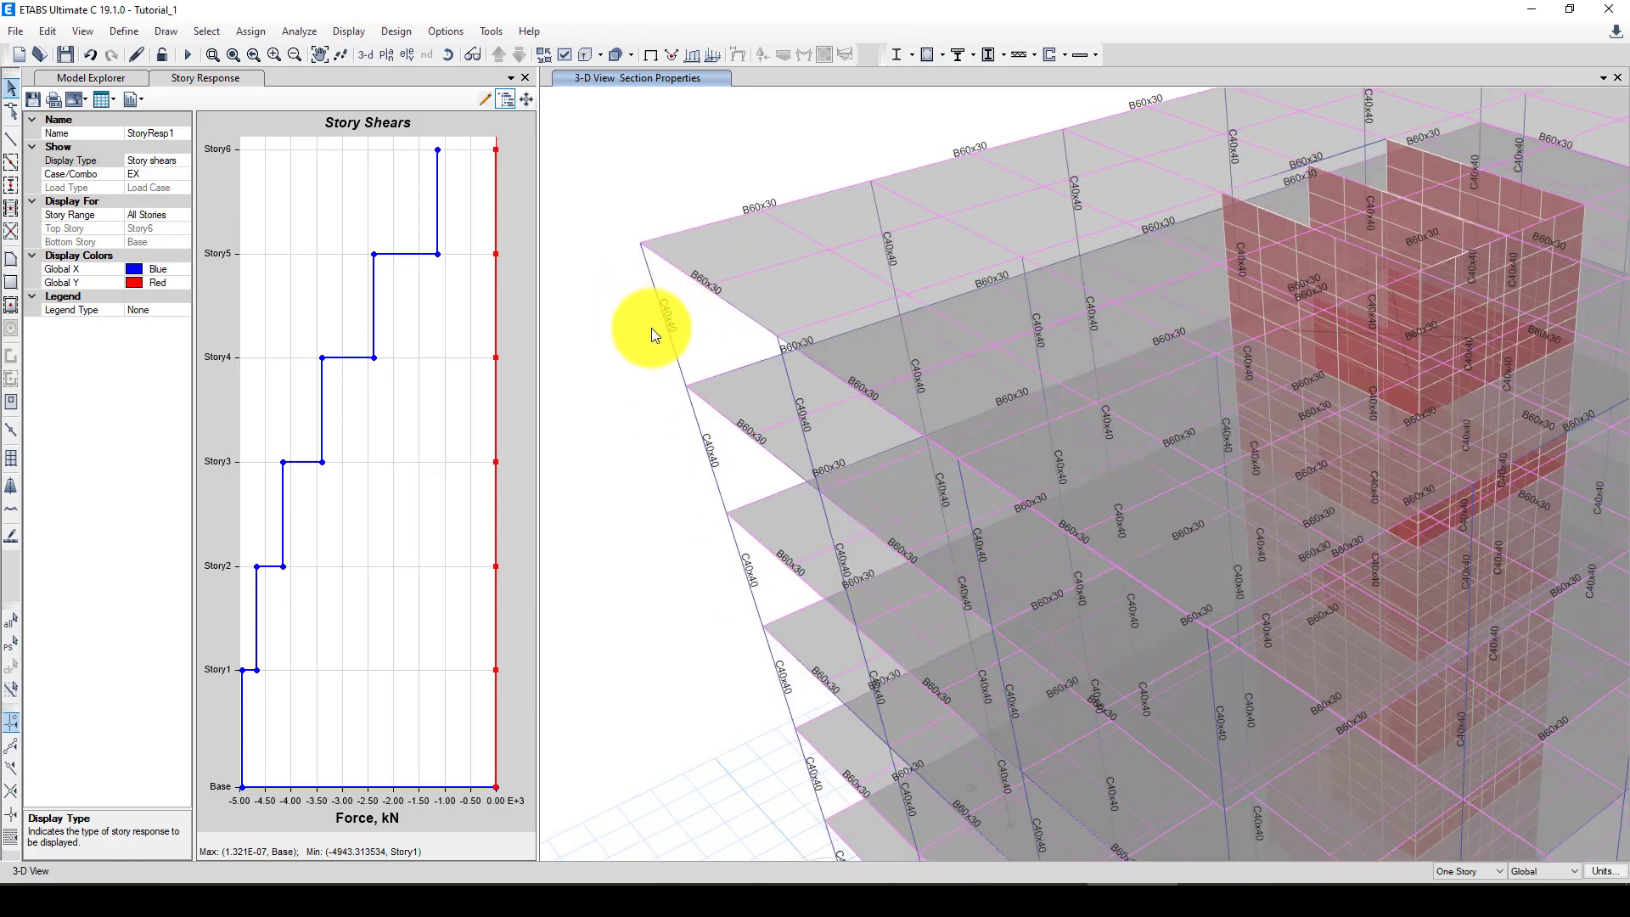
scroll(671, 356, "down", 3)
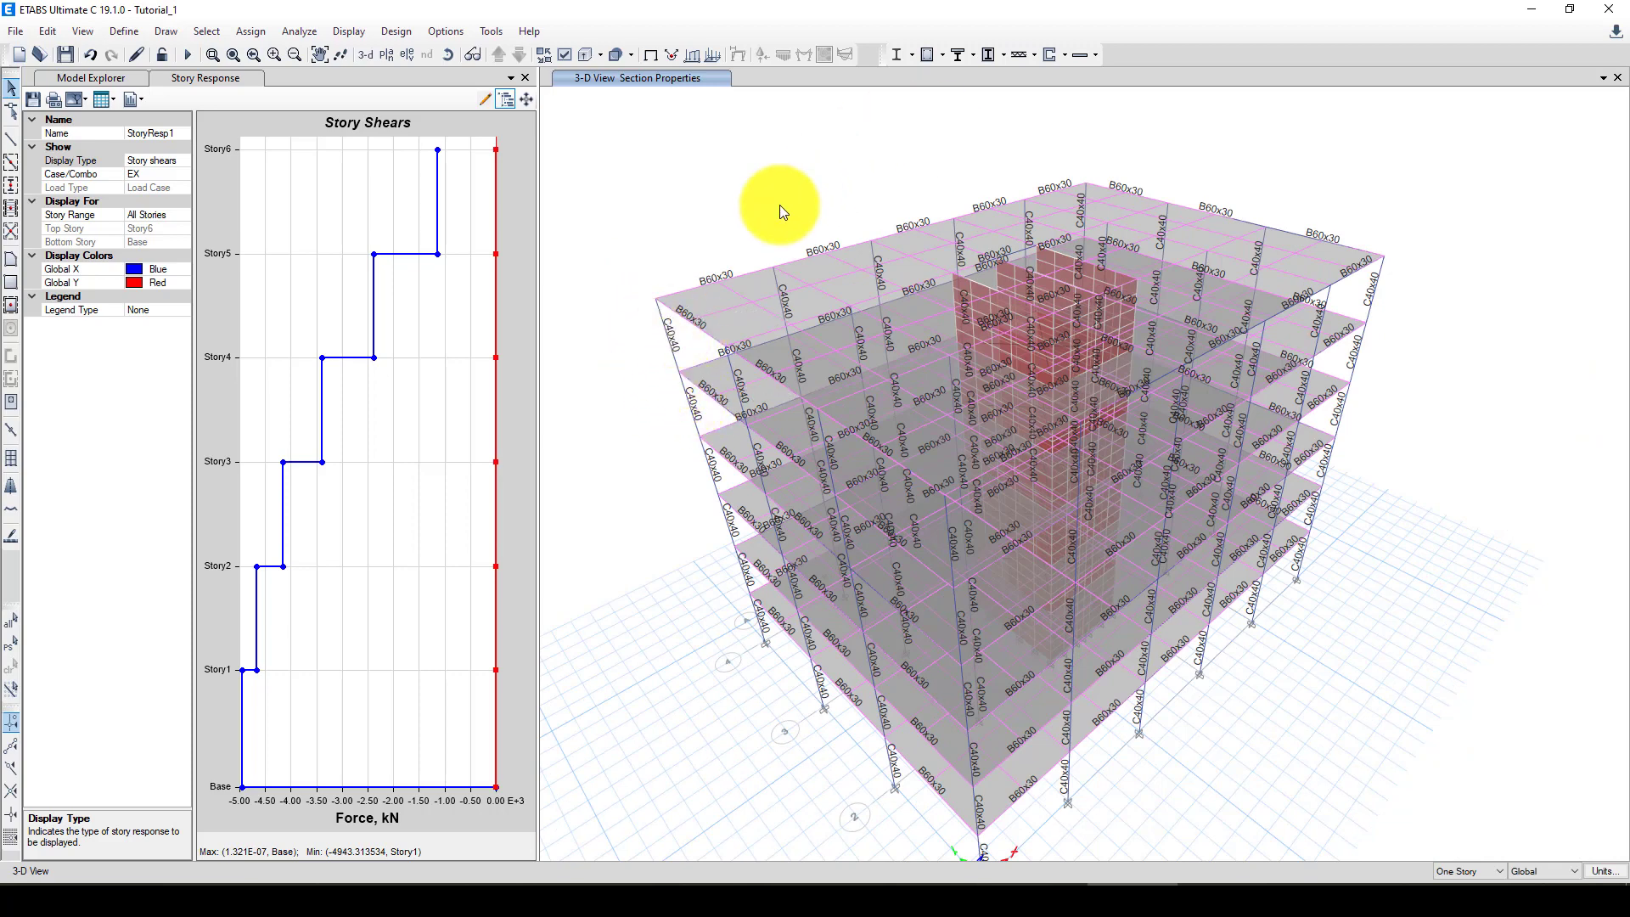
scroll(662, 308, "up", 3)
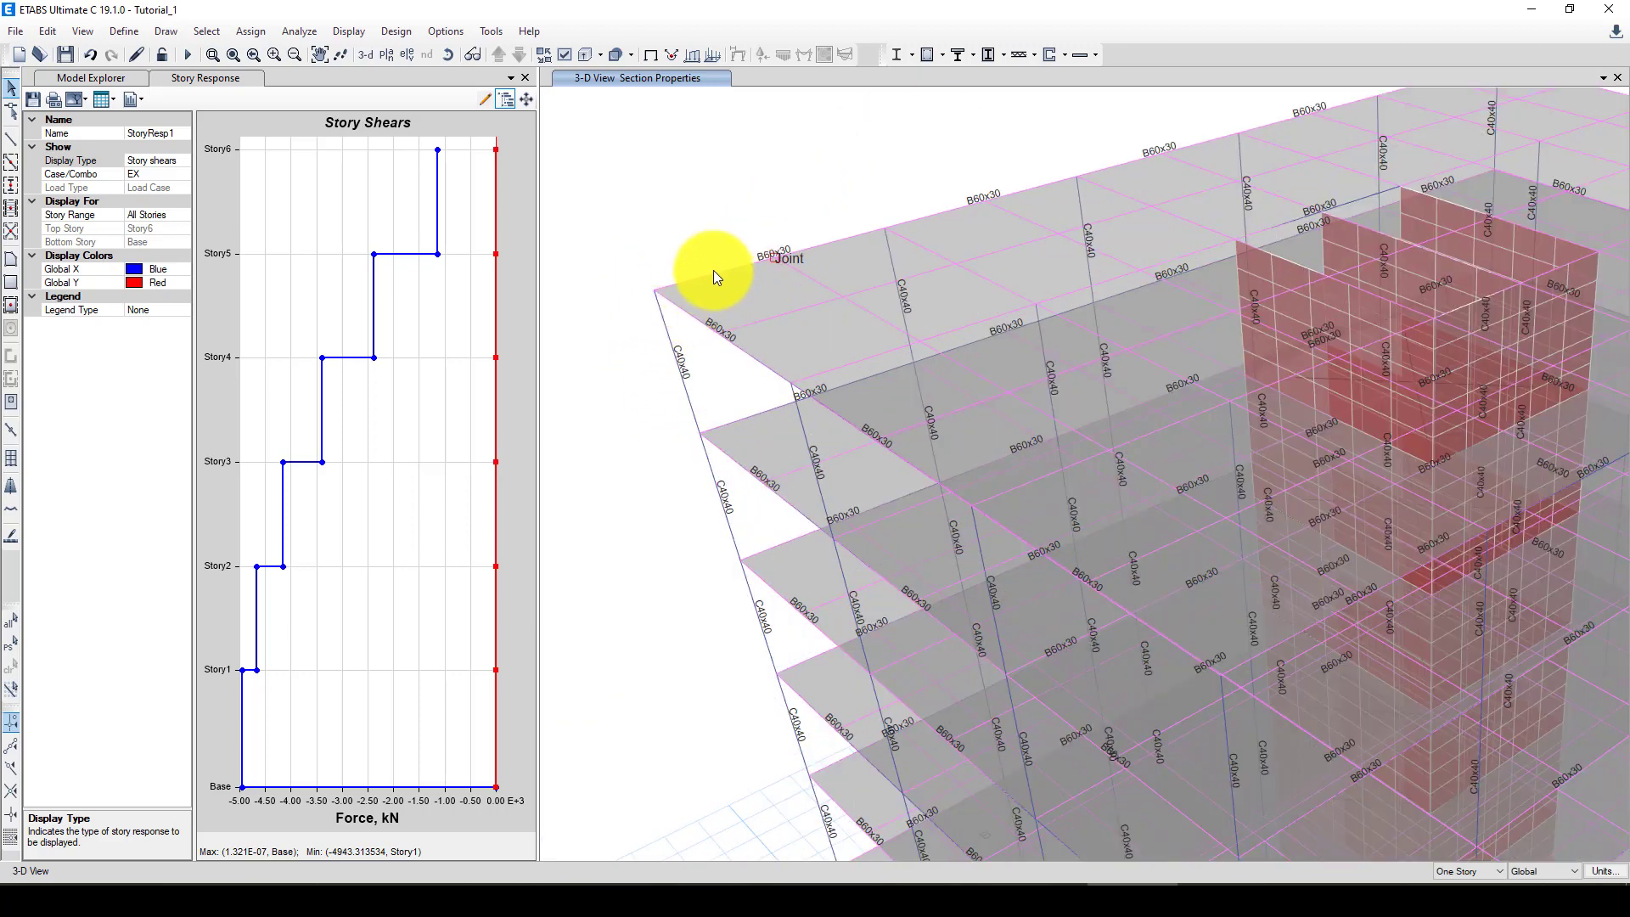
scroll(698, 277, "up", 3)
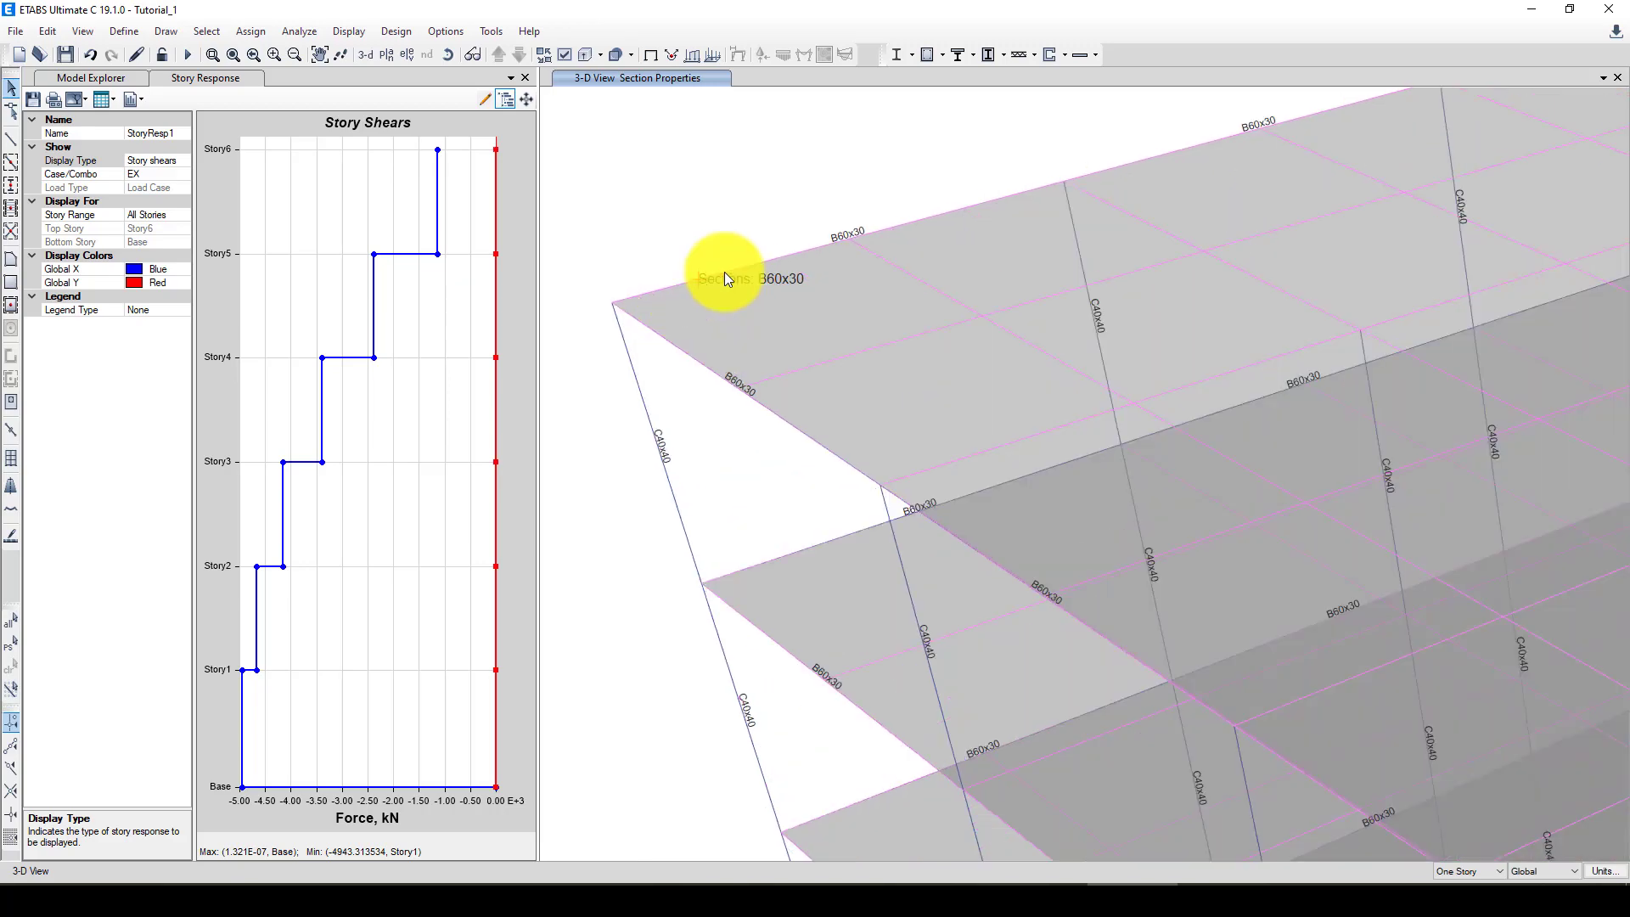
scroll(679, 278, "down", 4)
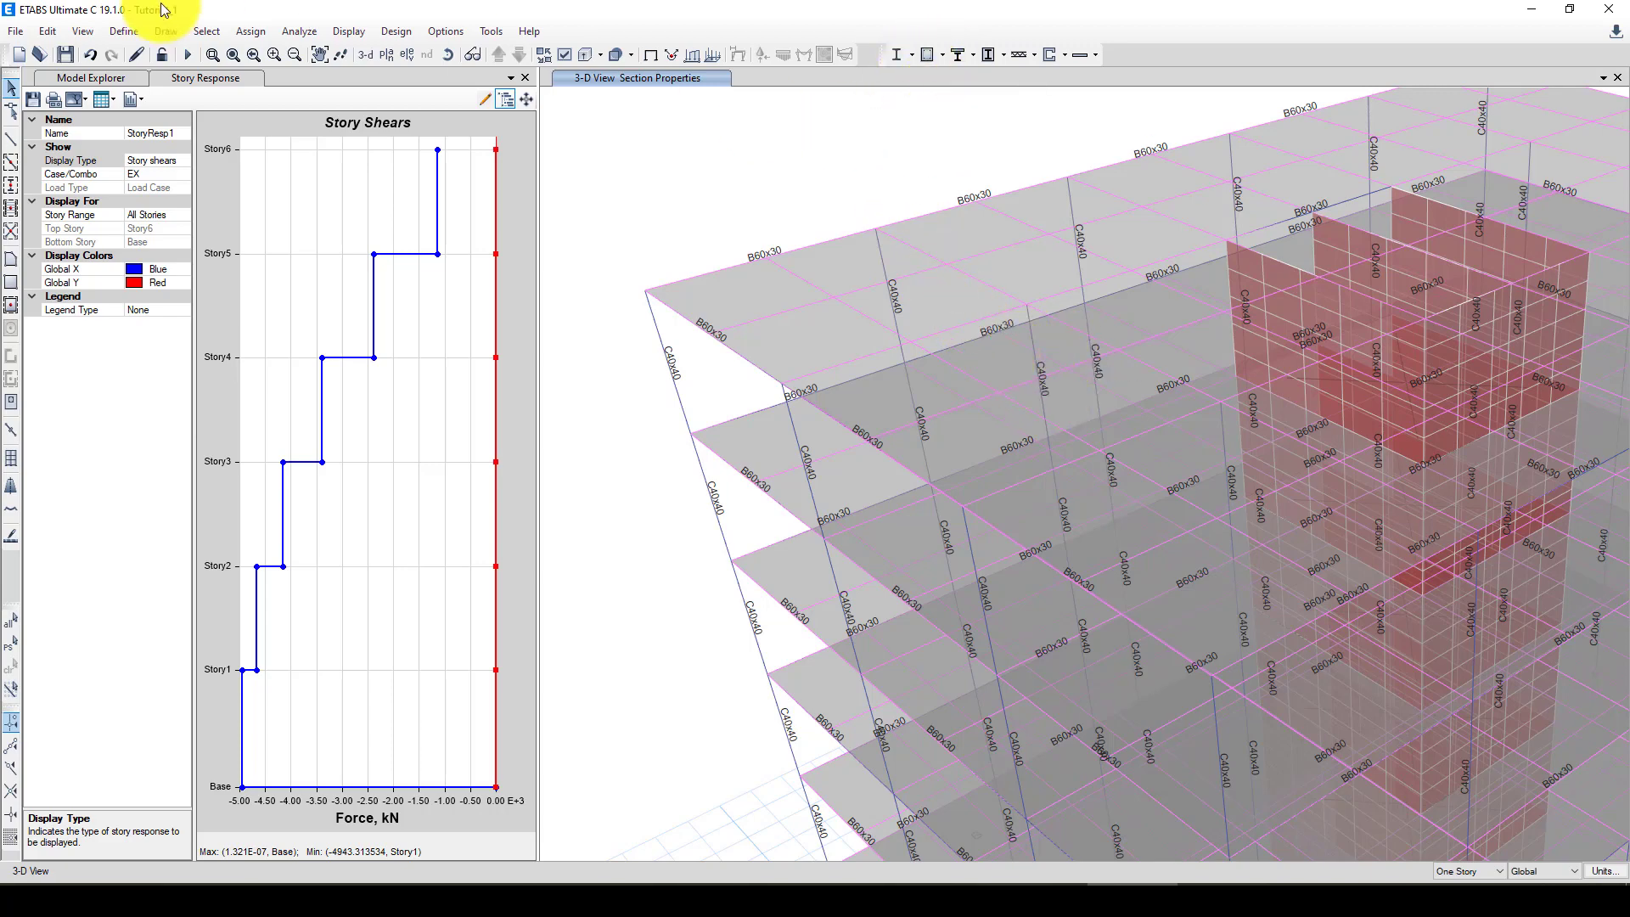
Step: Rerun the analysis and concrete frame design to show ACI 318-14 longitudinal reinforcing
left_click(188, 54)
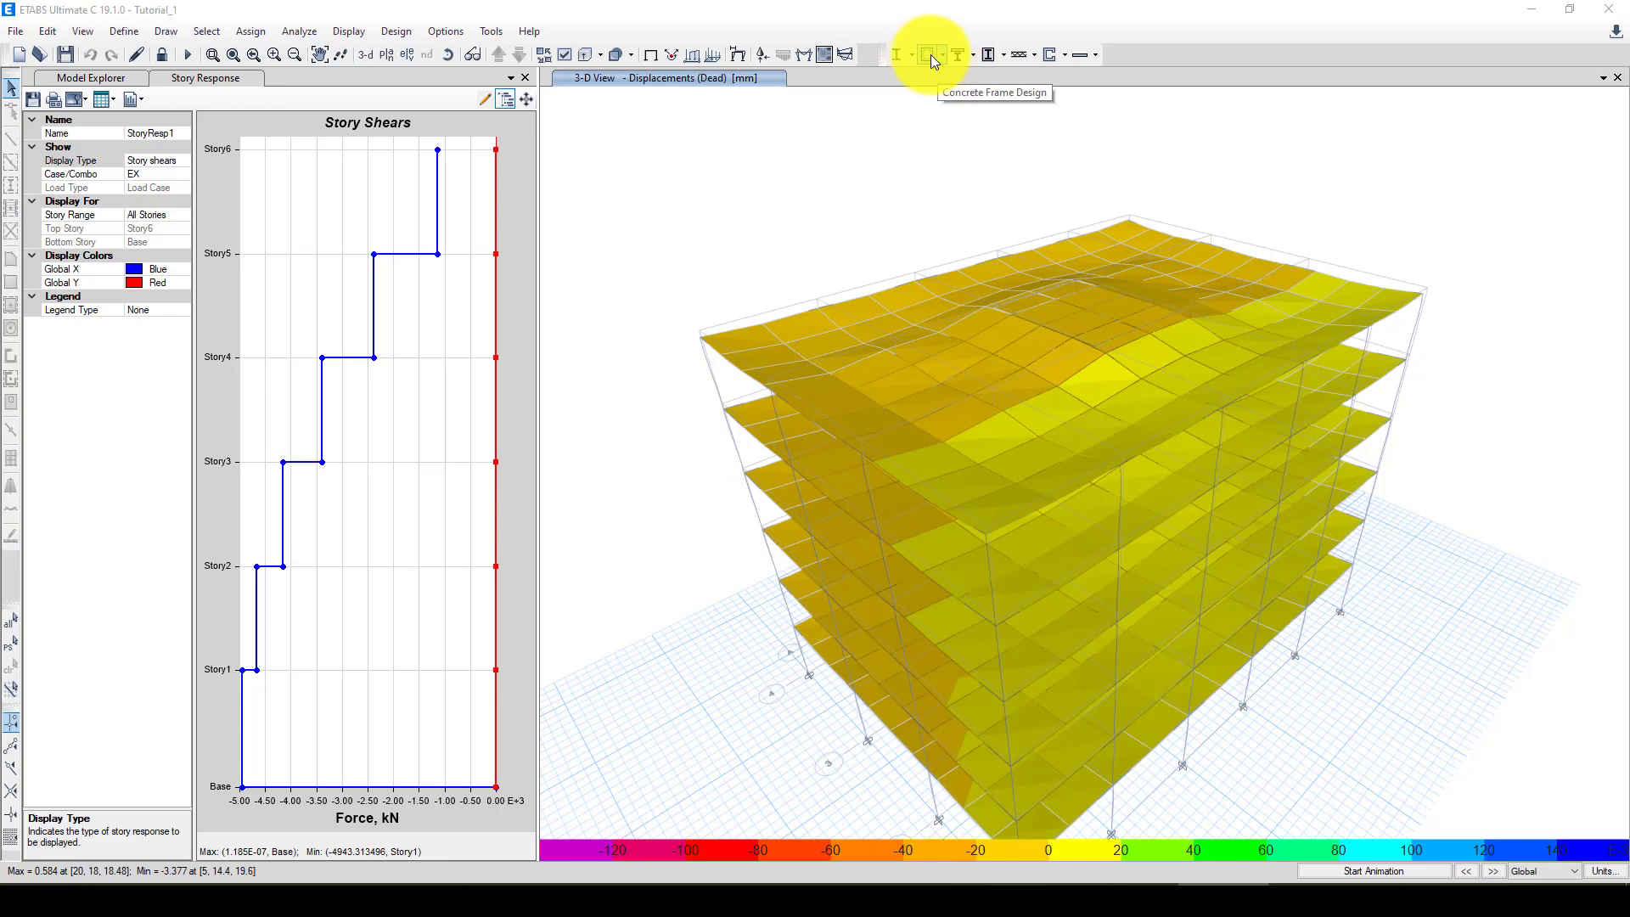
left_click(926, 54)
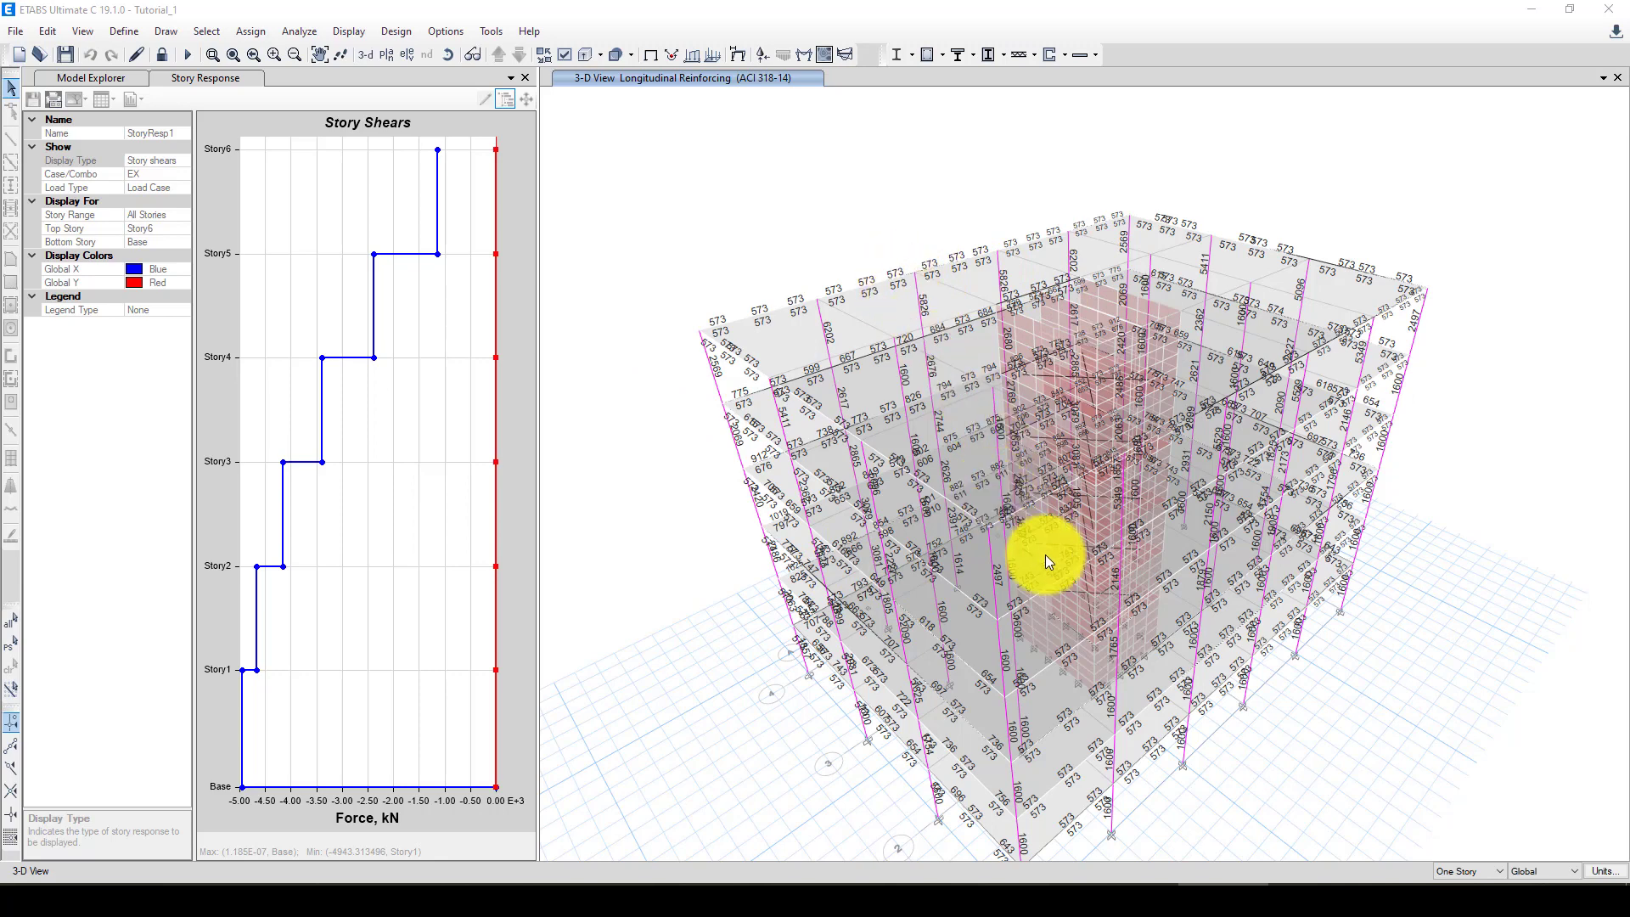
middle_click_drag(1046, 553, 862, 356)
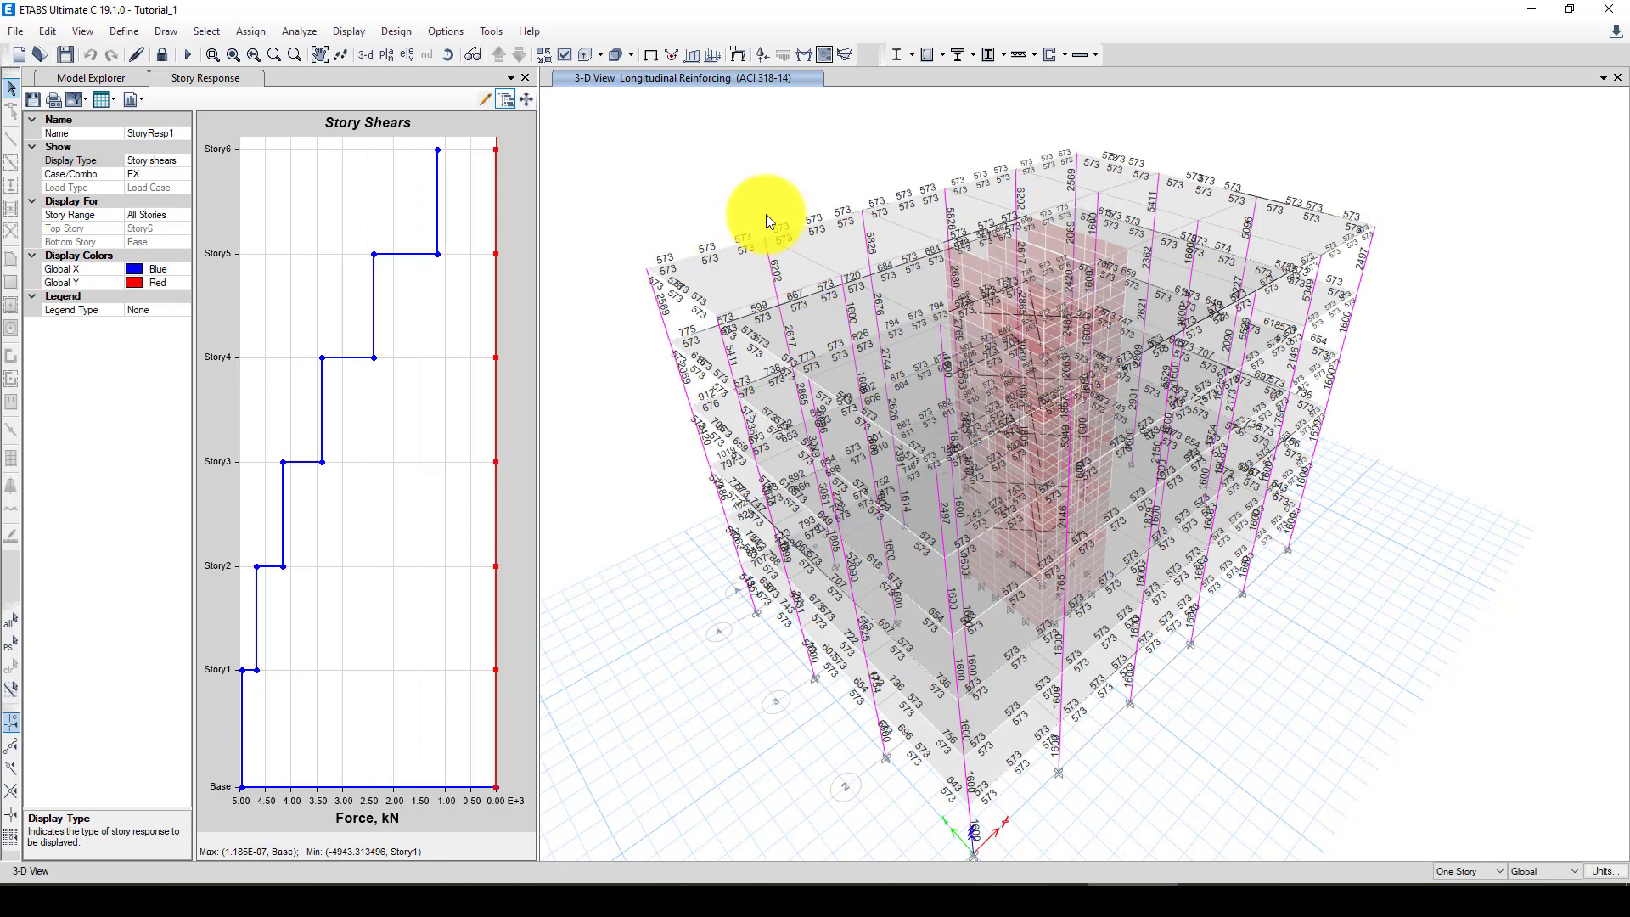
Step: Verify all concrete frame members passed the design check
left_click(940, 55)
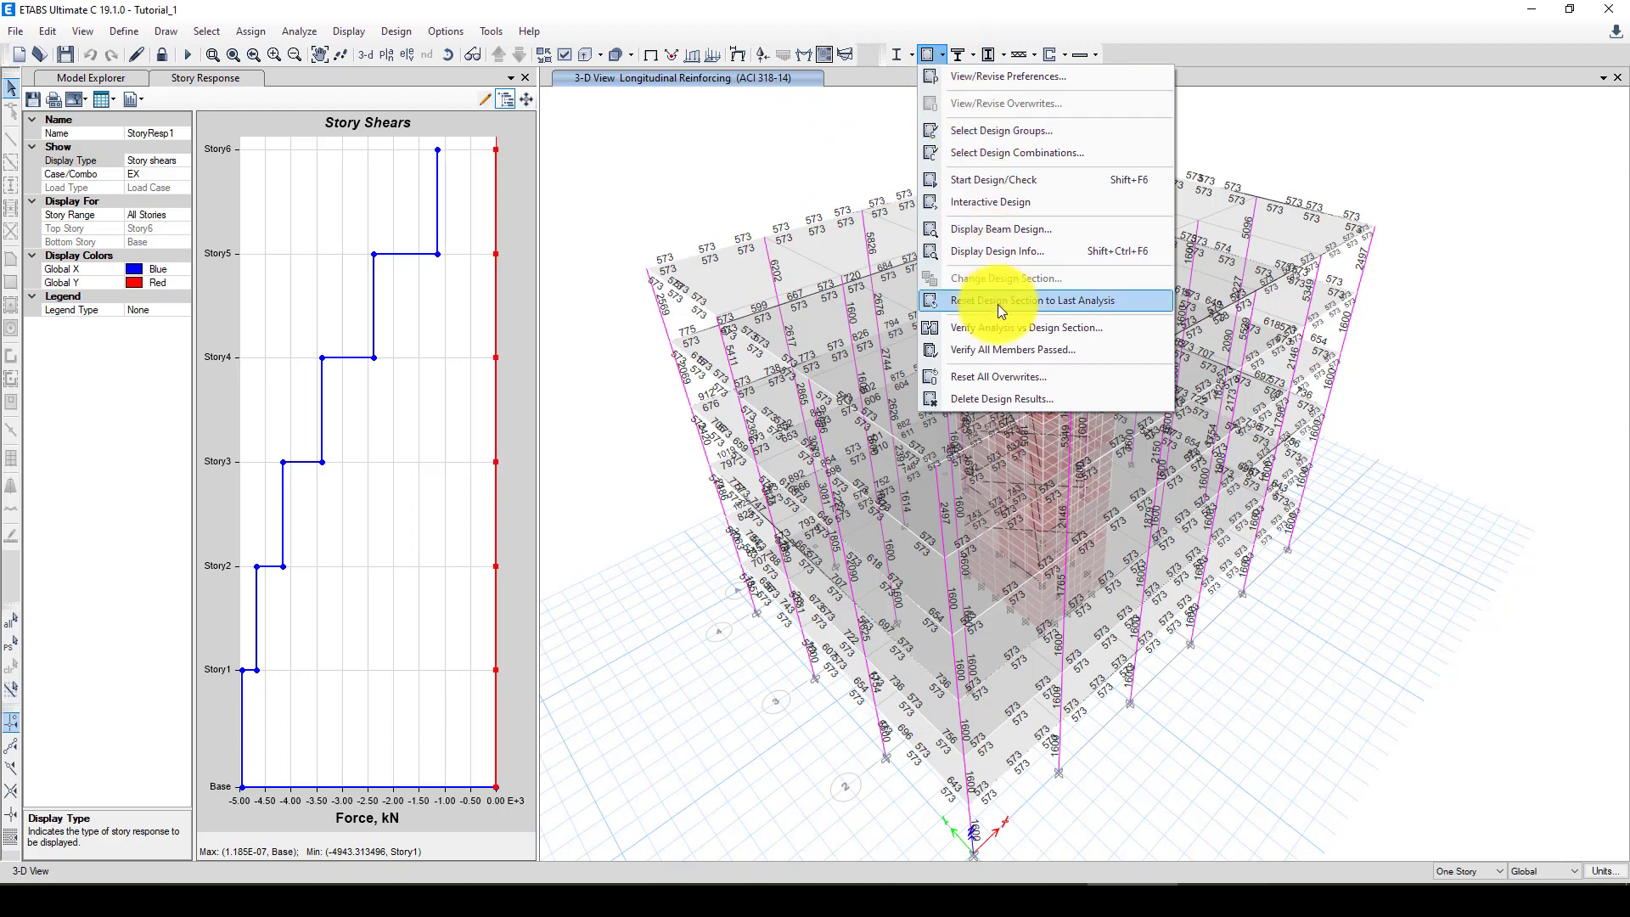
left_click(1005, 351)
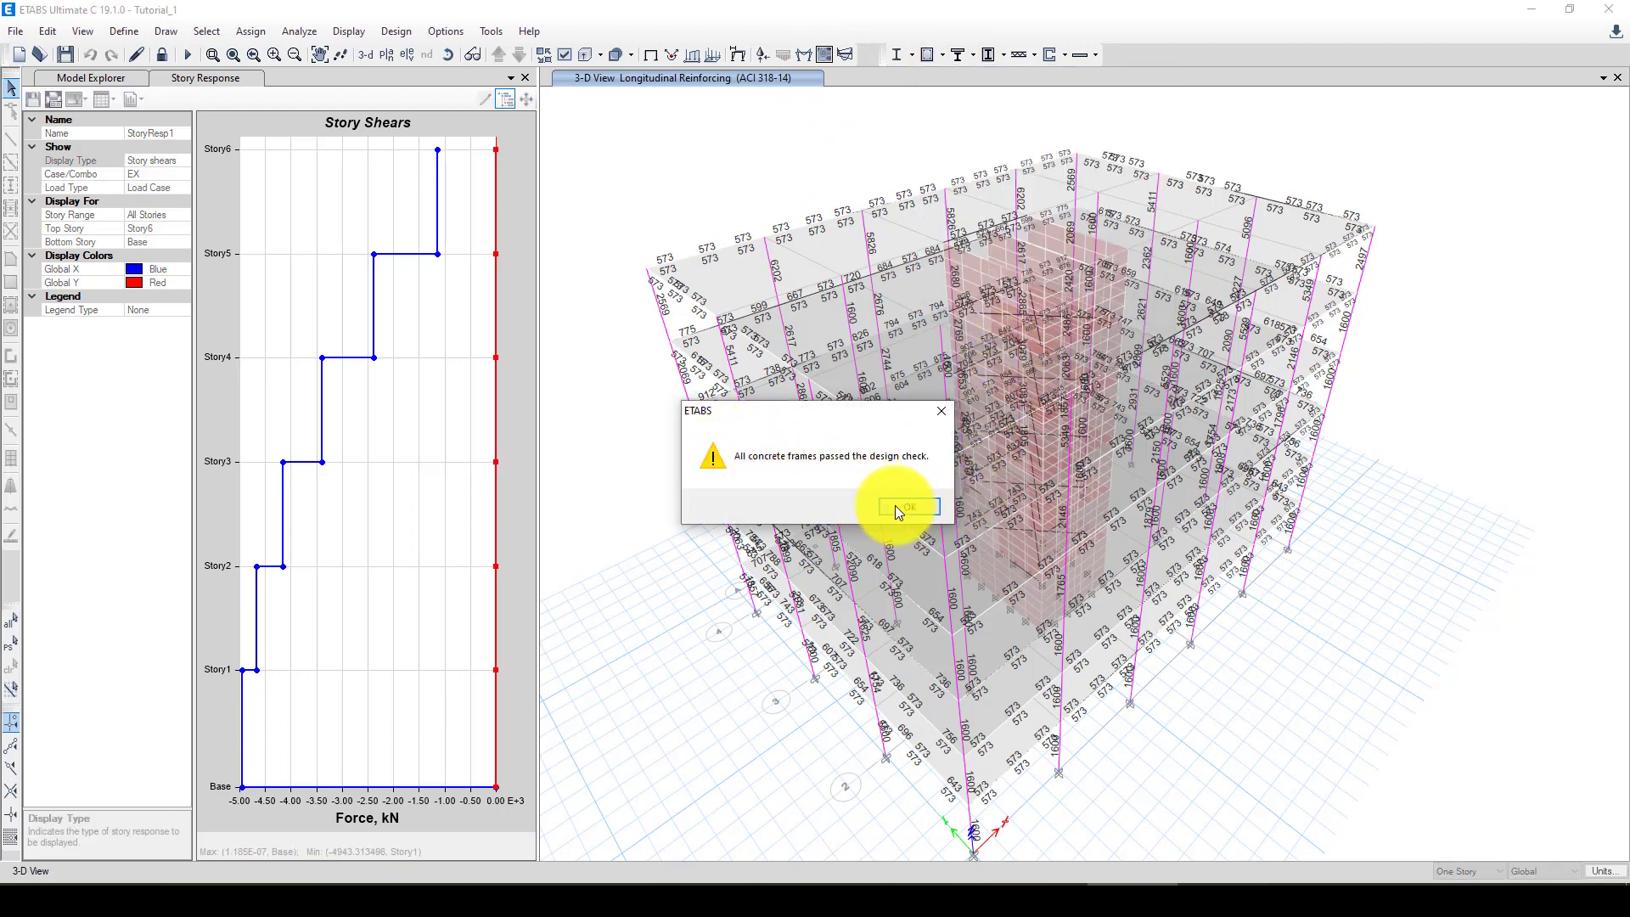
left_click(905, 507)
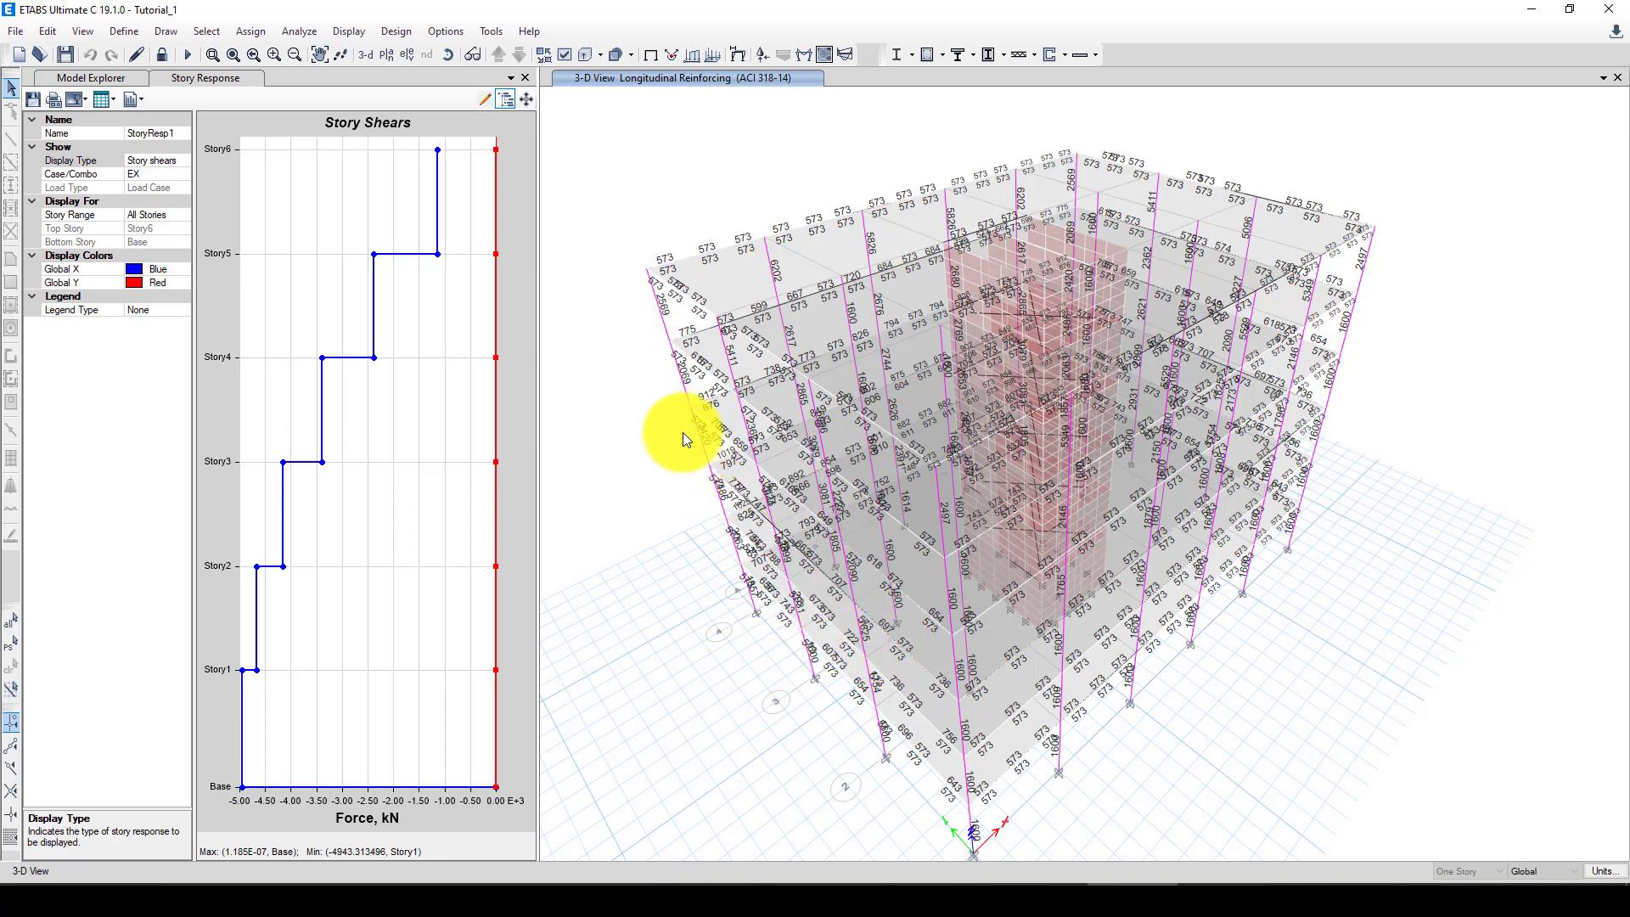
scroll(799, 497, "up", 3)
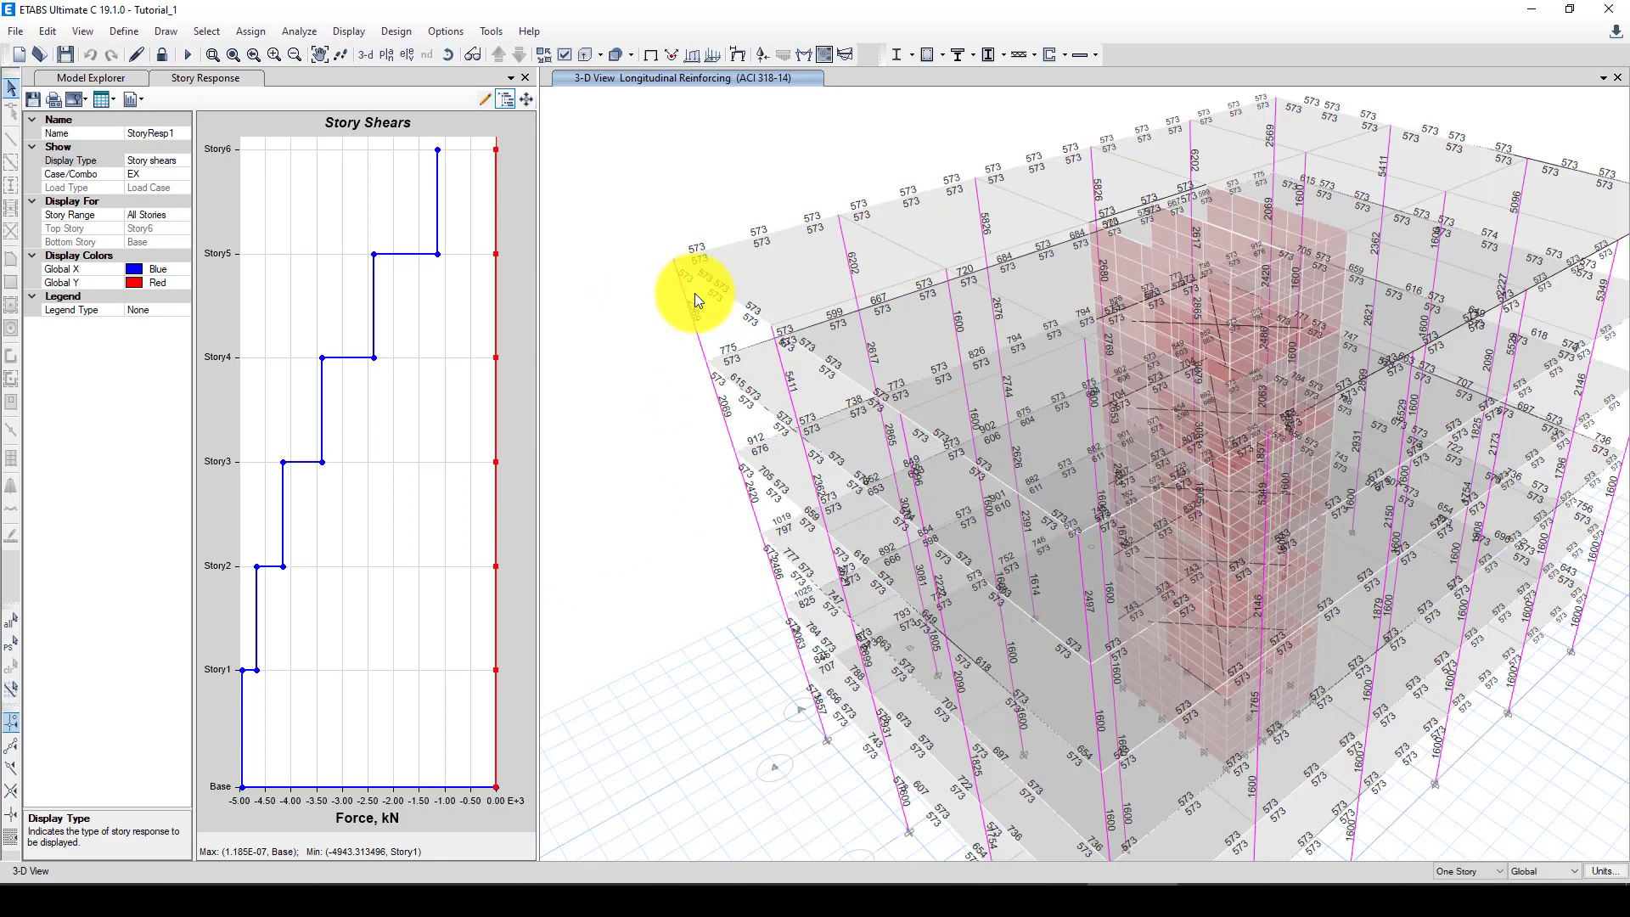
scroll(694, 293, "up", 3)
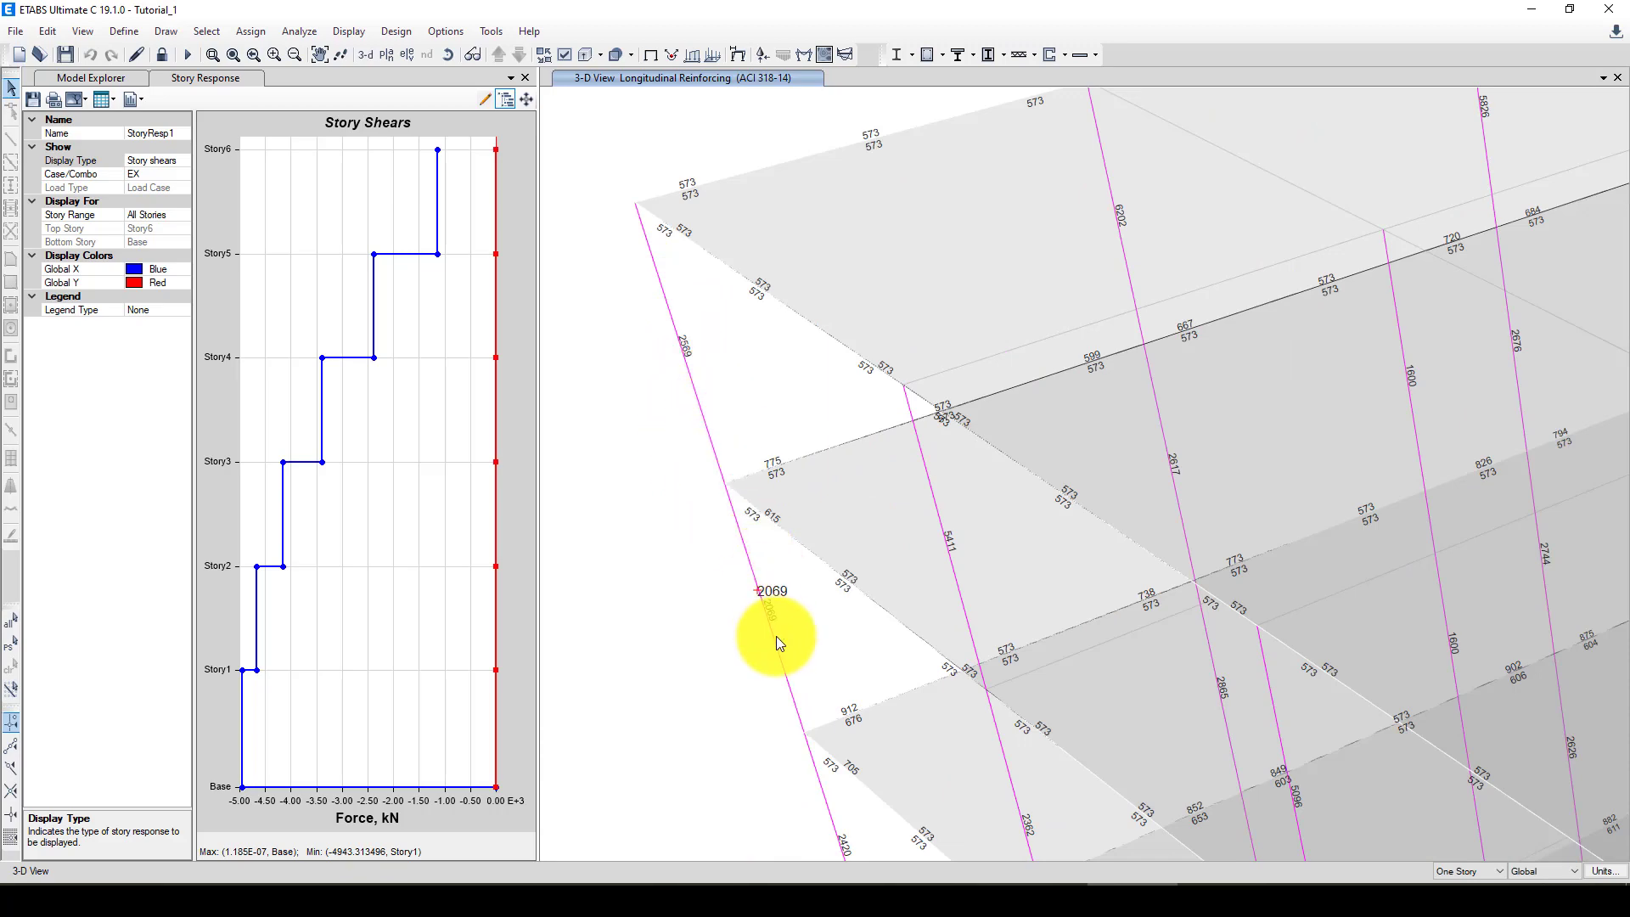
scroll(683, 419, "down", 3)
scroll(750, 582, "up", 3)
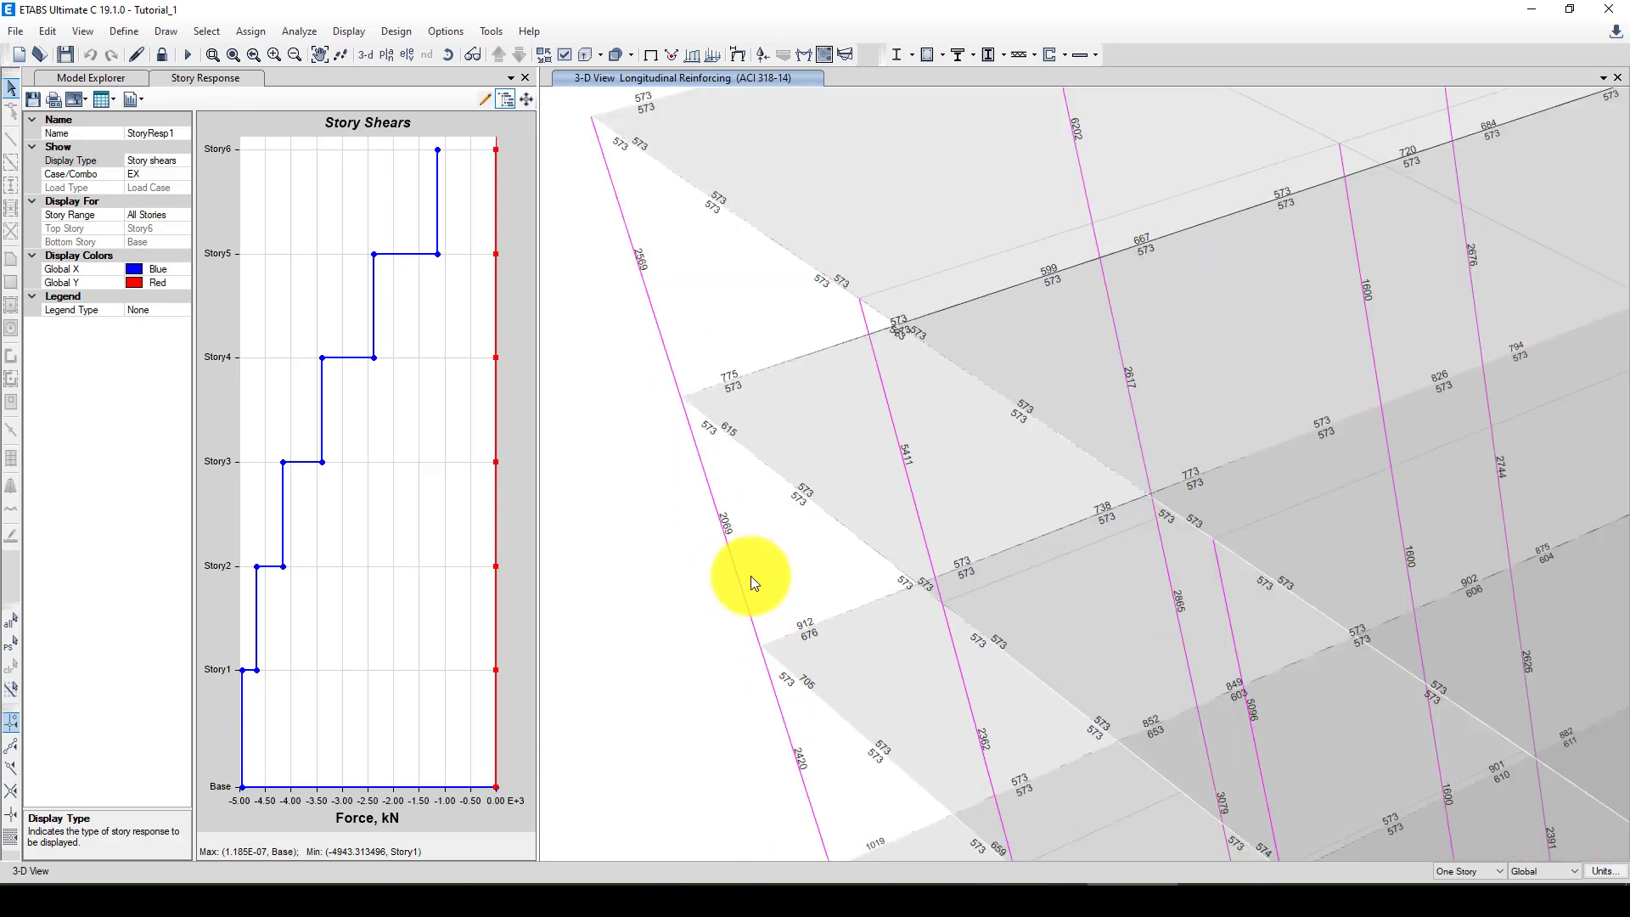
scroll(750, 576, "down", 5)
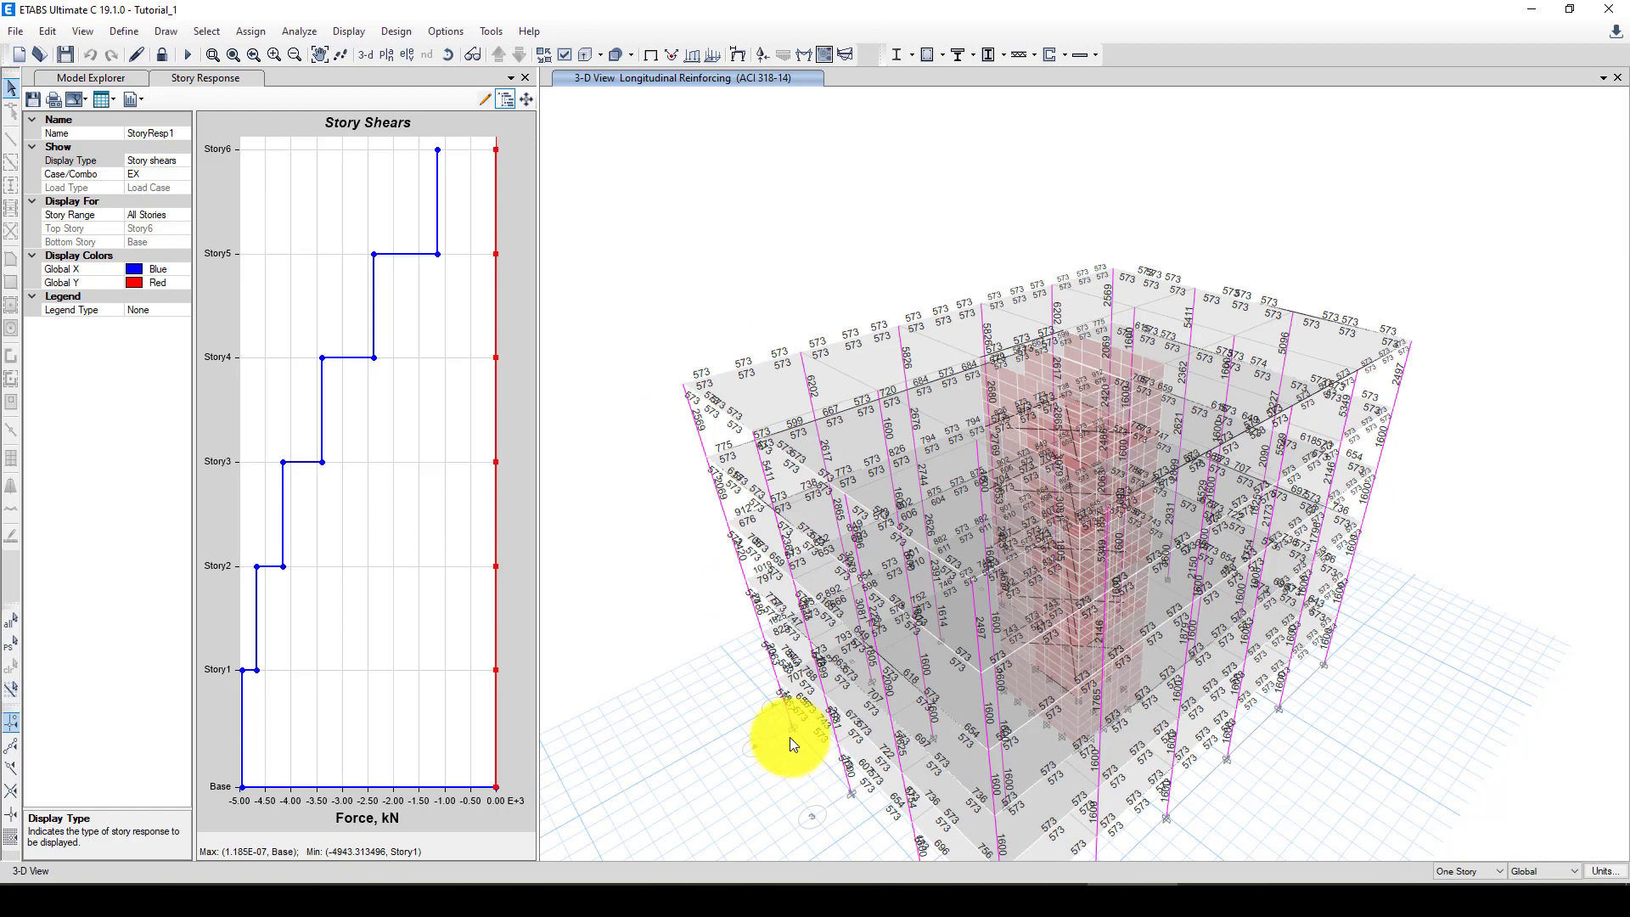
scroll(791, 743, "up", 5)
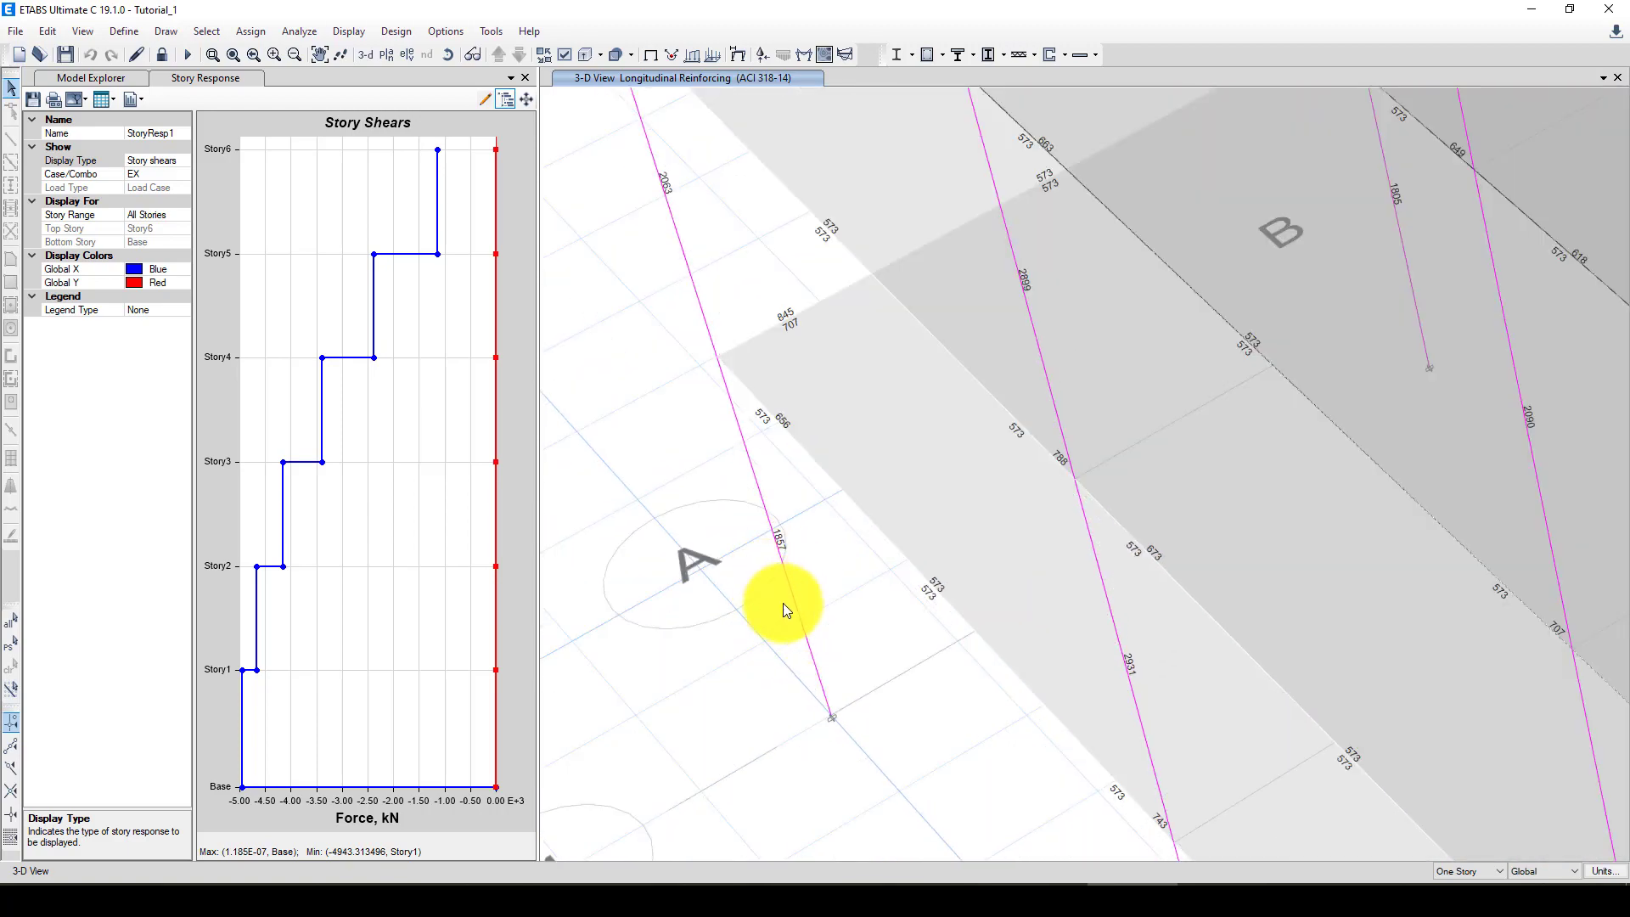
scroll(799, 630, "down", 5)
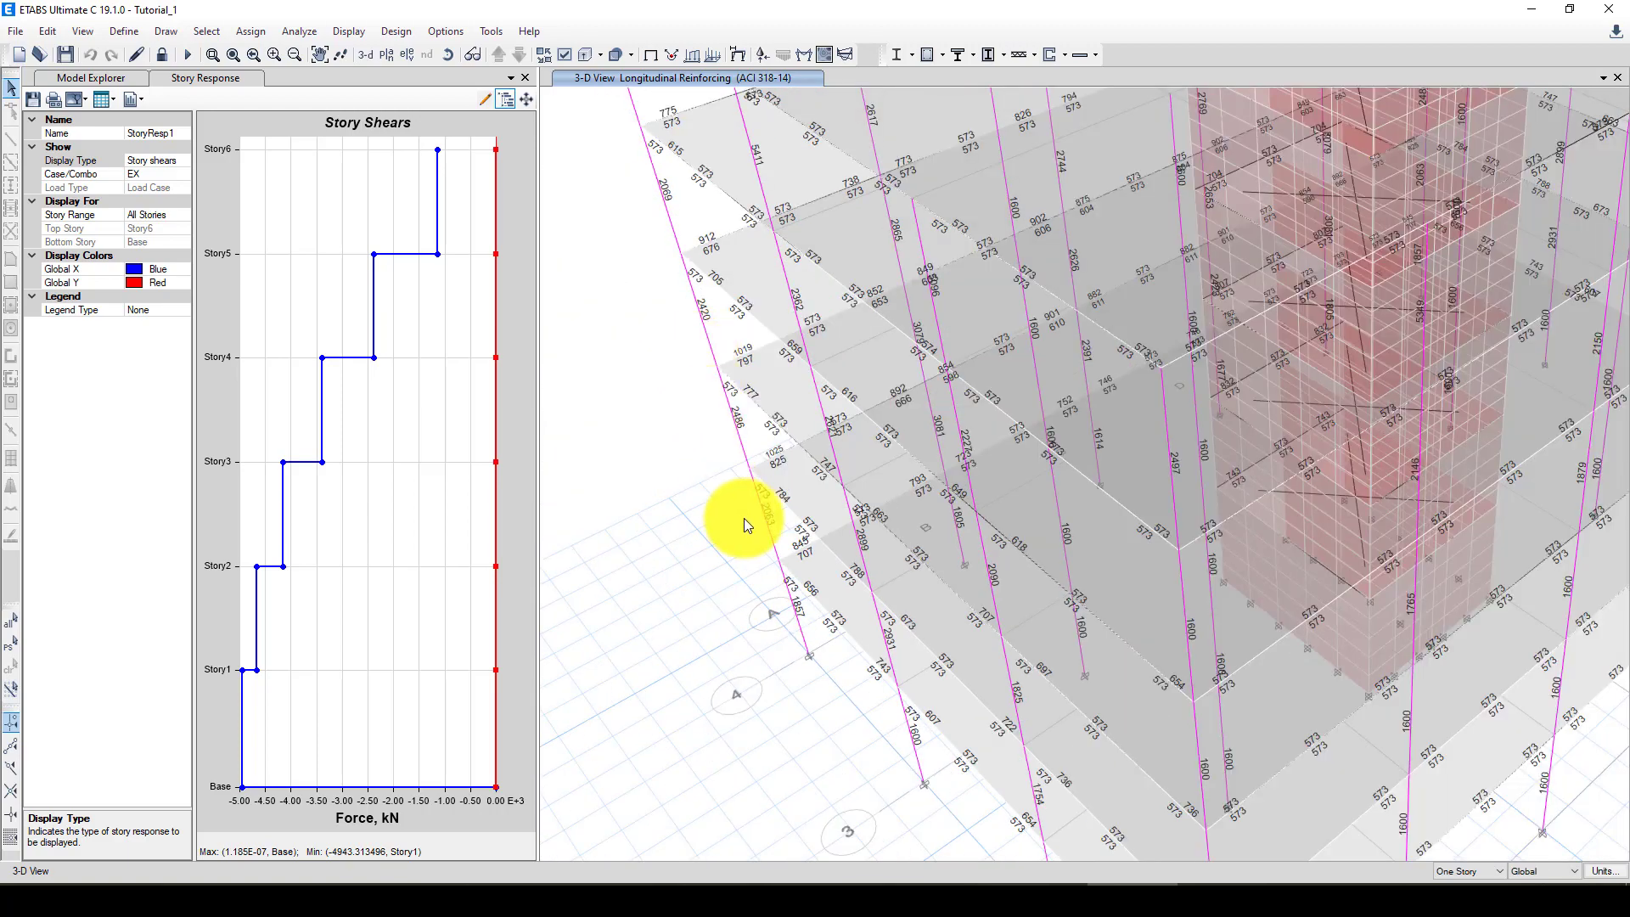
scroll(710, 394, "down", 4)
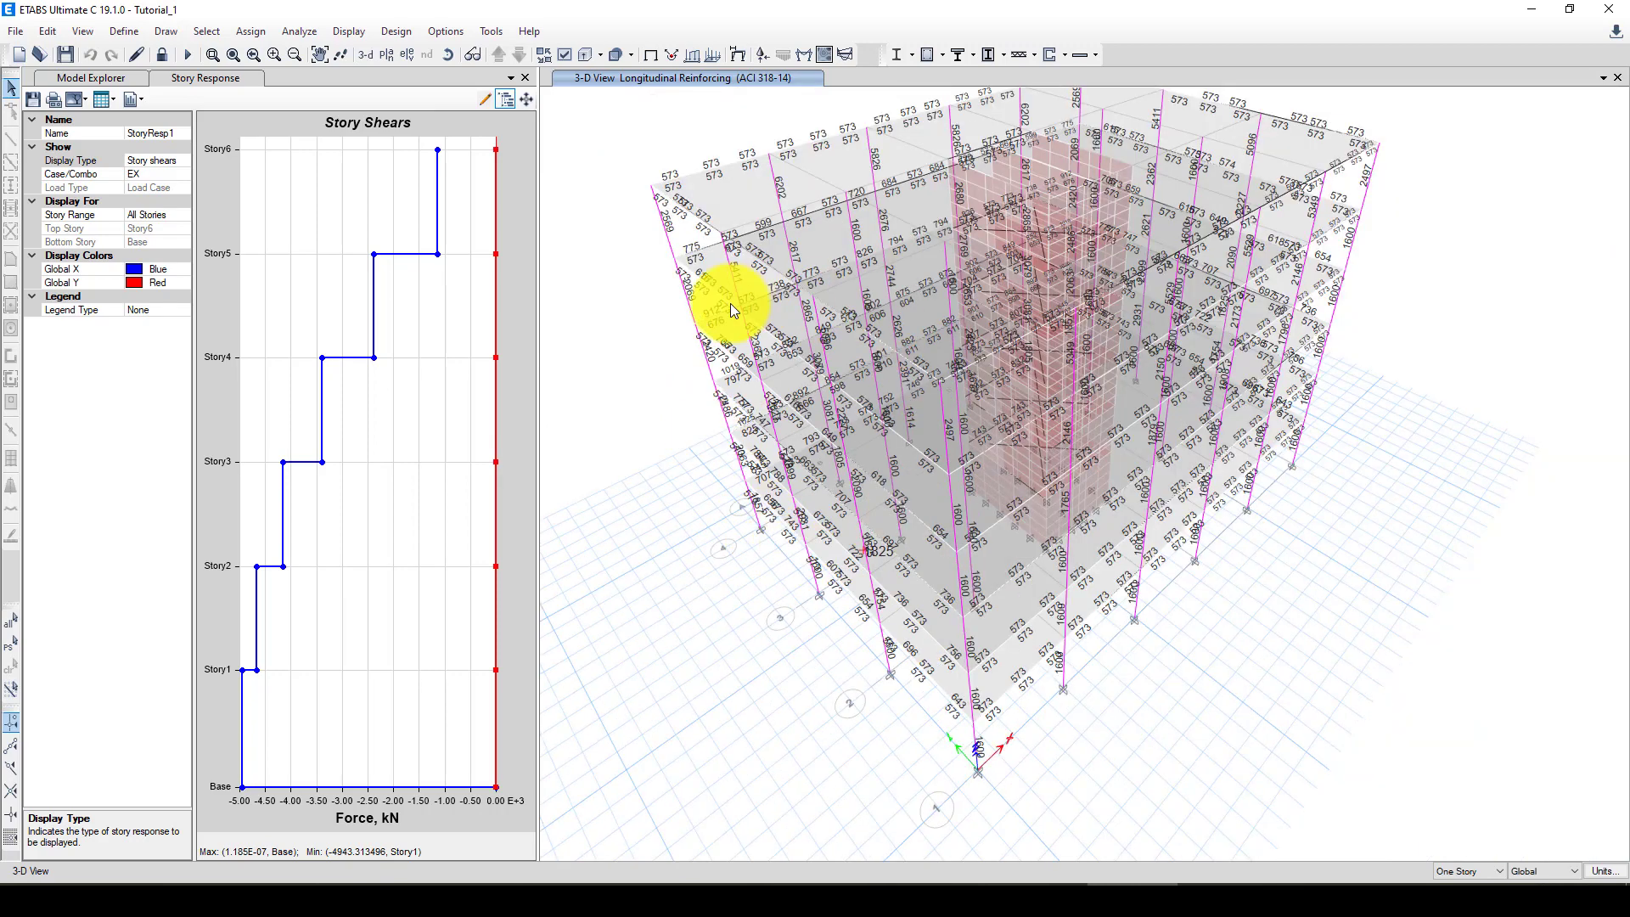
mouse_move(675, 182)
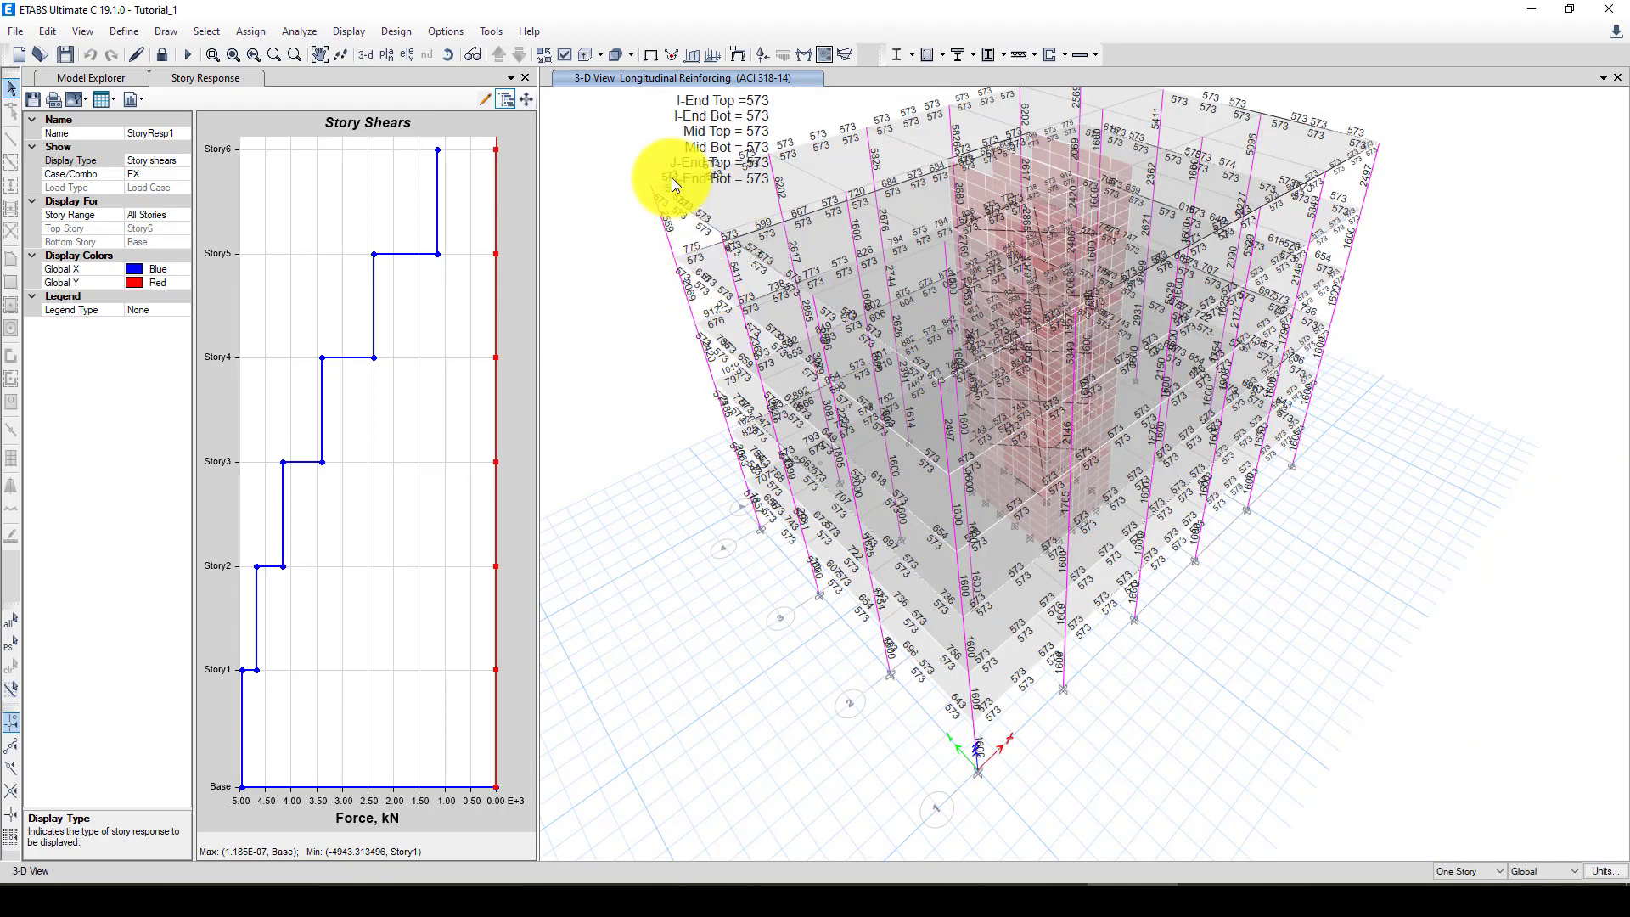
scroll(654, 141, "up", 4)
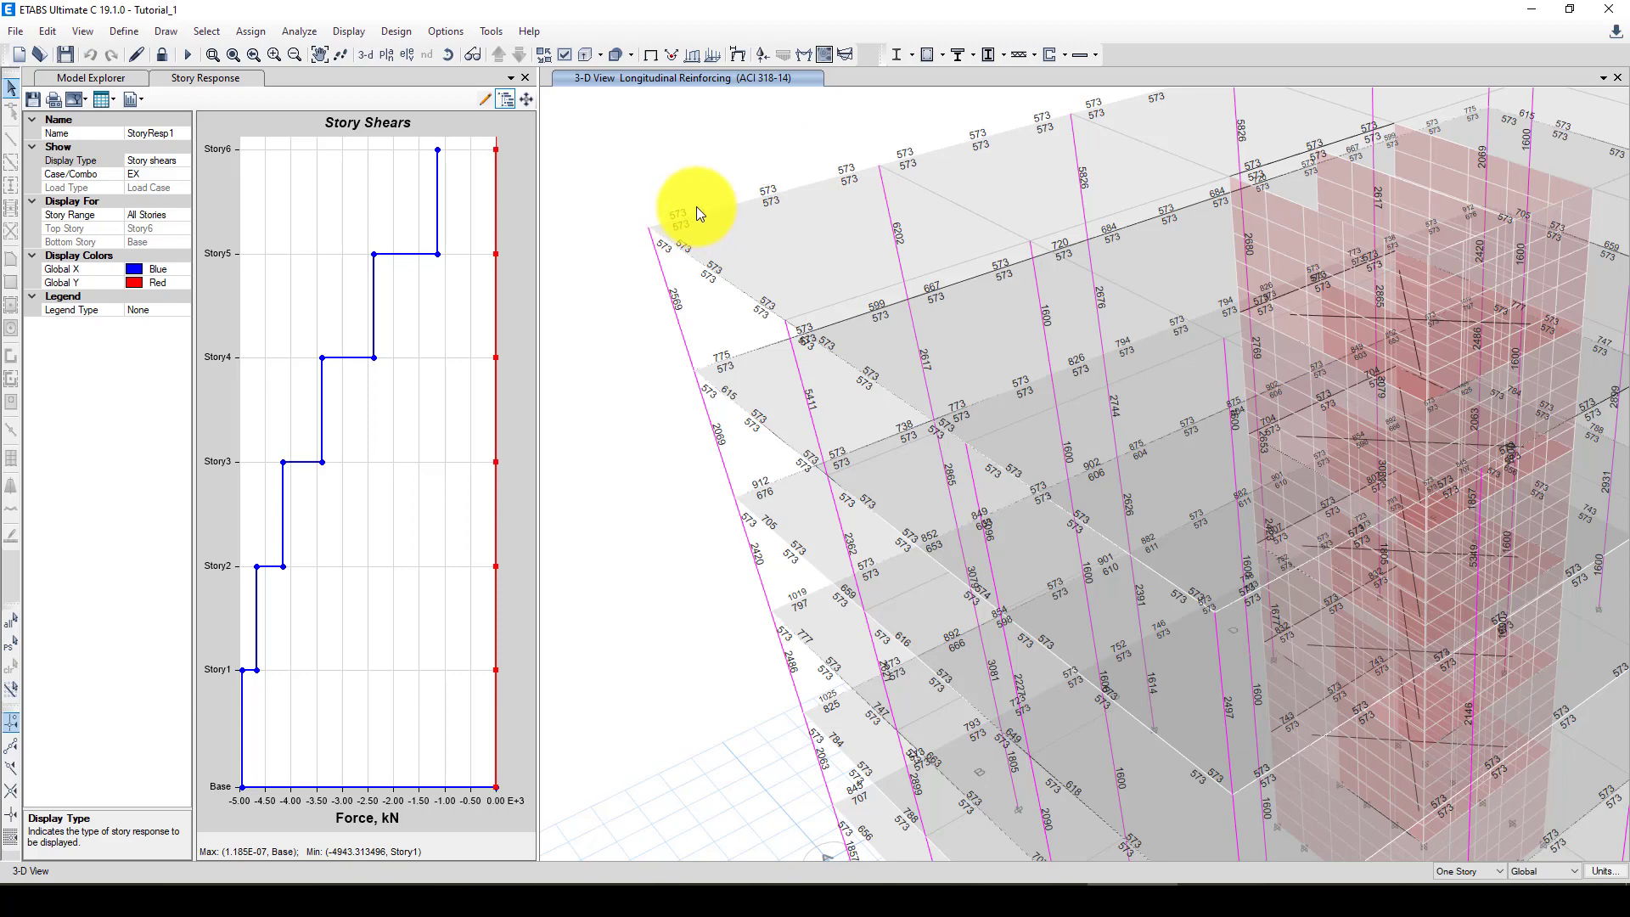
mouse_move(675, 232)
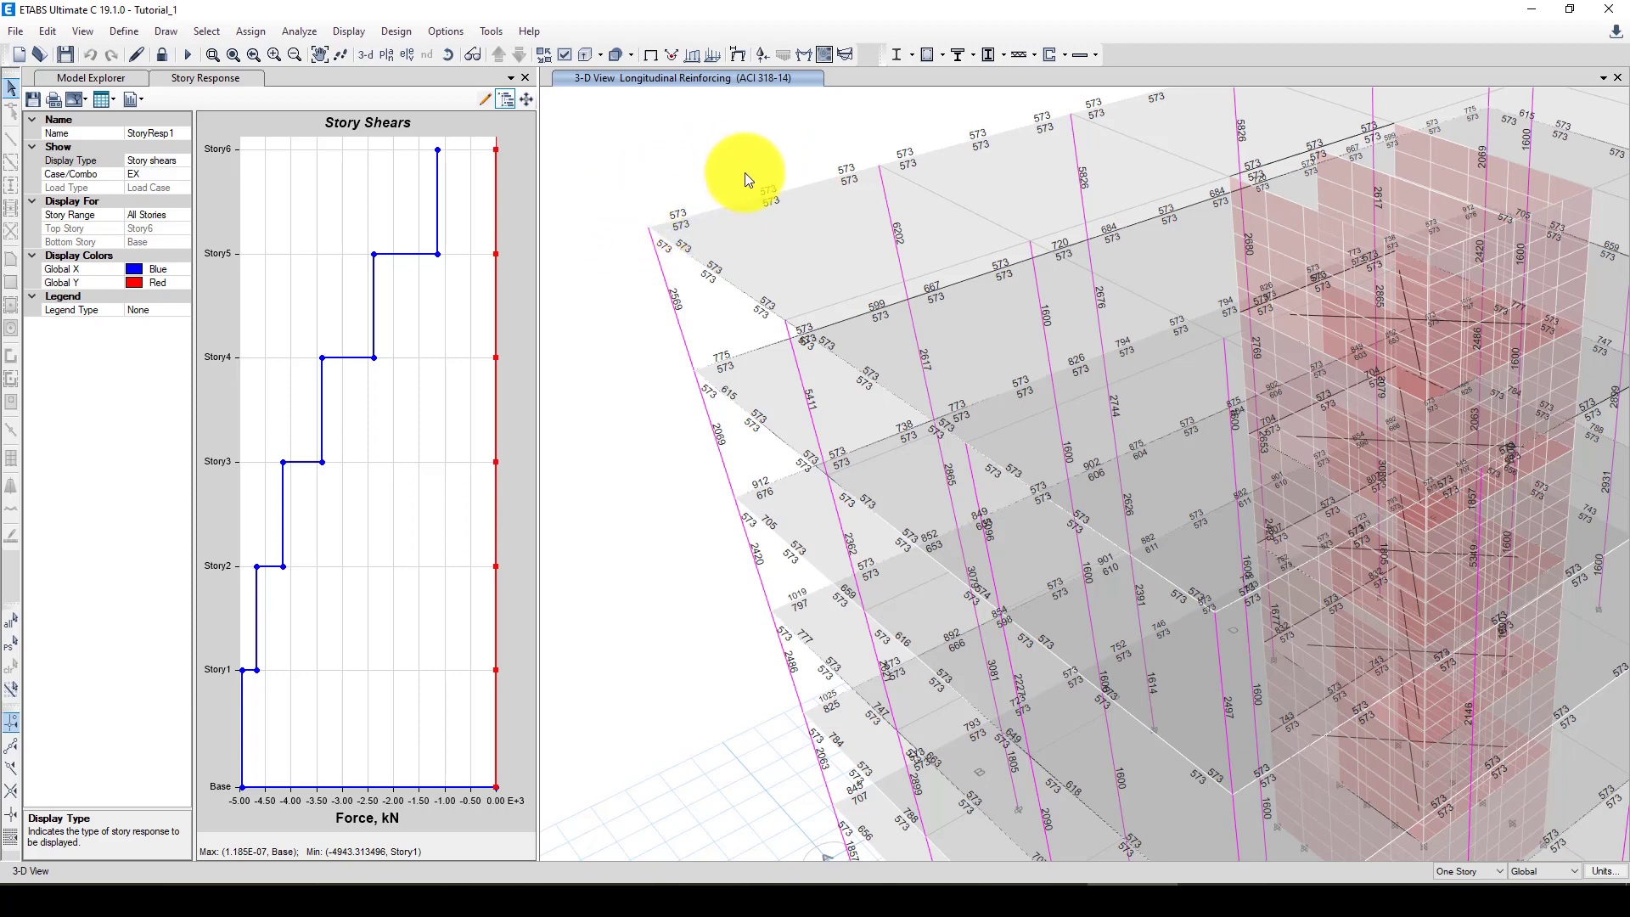
Step: Set the Design Code to Chinese 2010 in the concrete frame design preferences
left_click(940, 53)
left_click(957, 73)
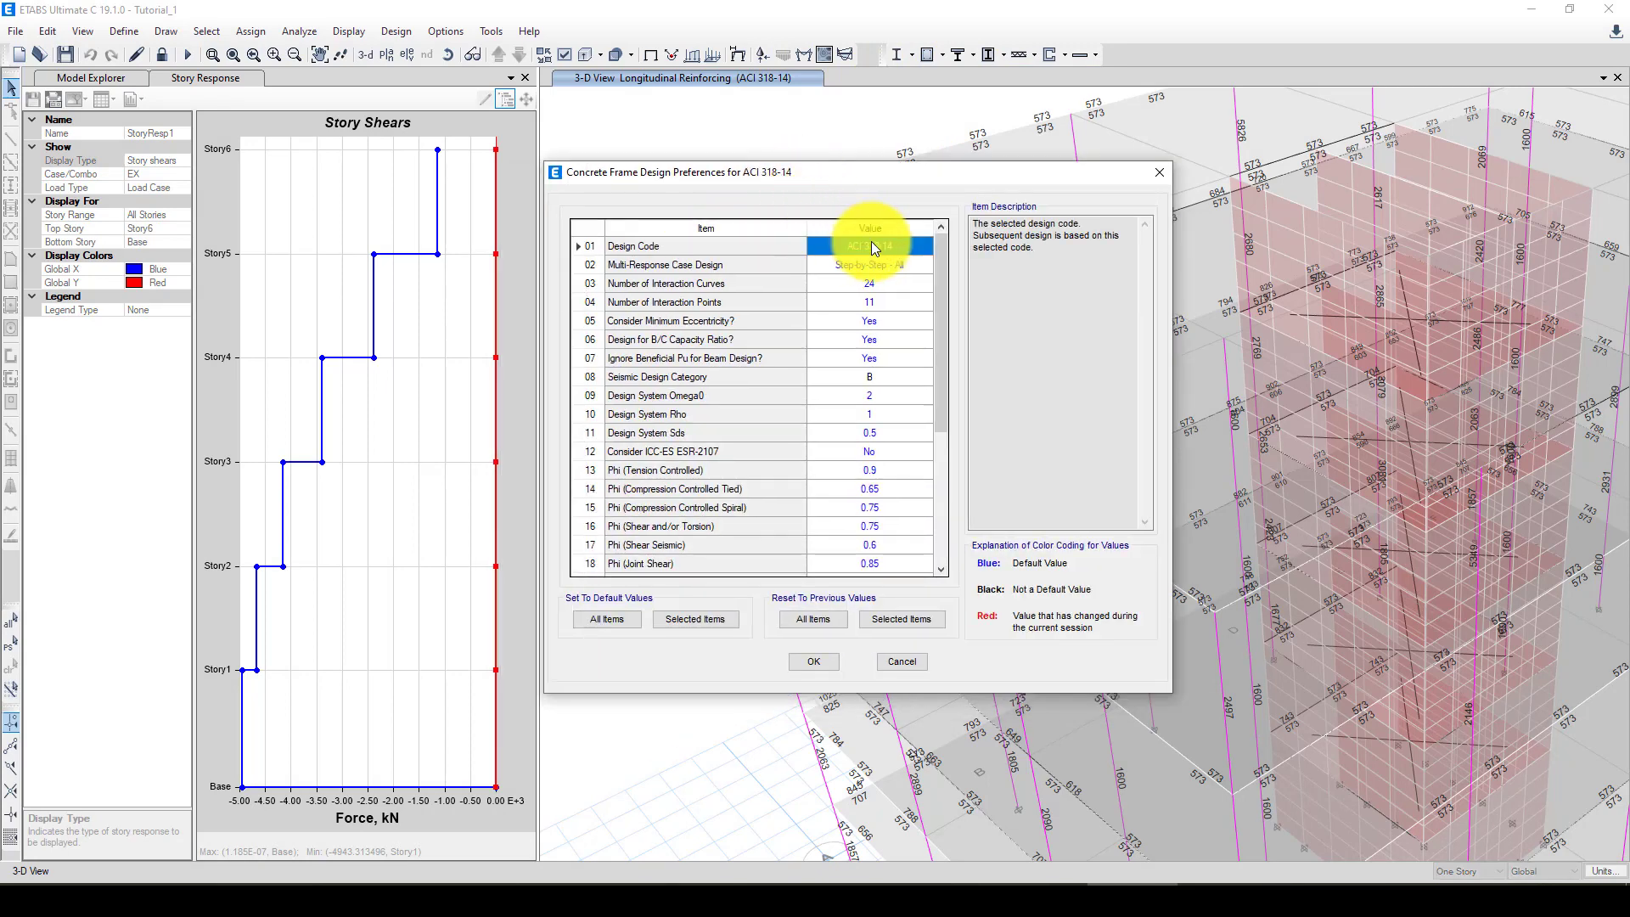
left_click(872, 245)
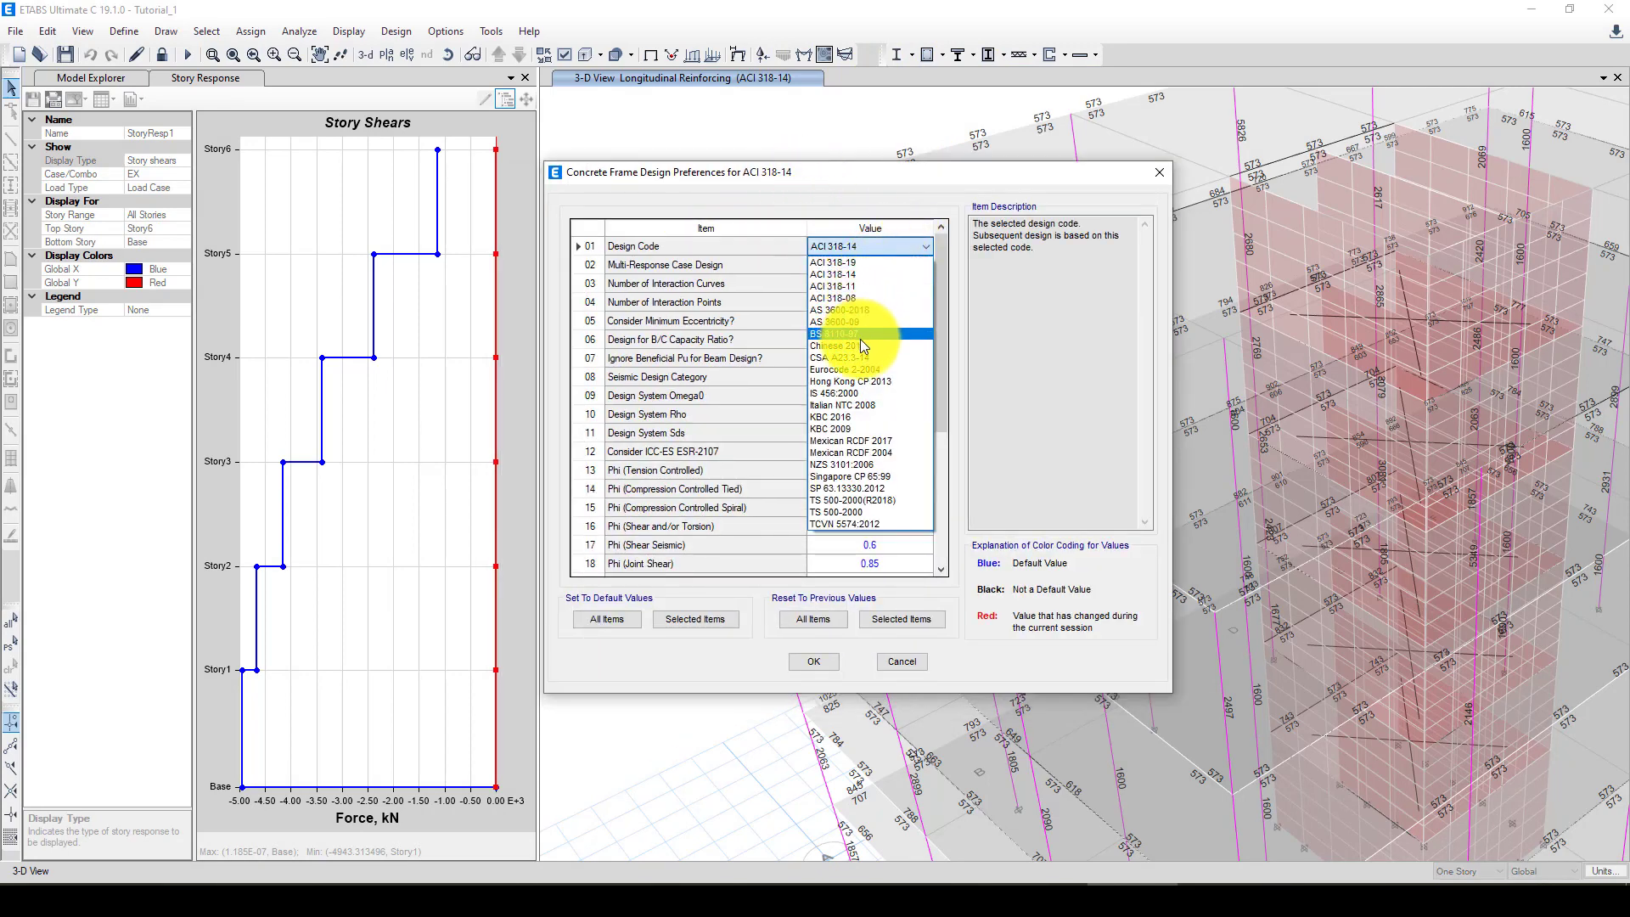
left_click(861, 343)
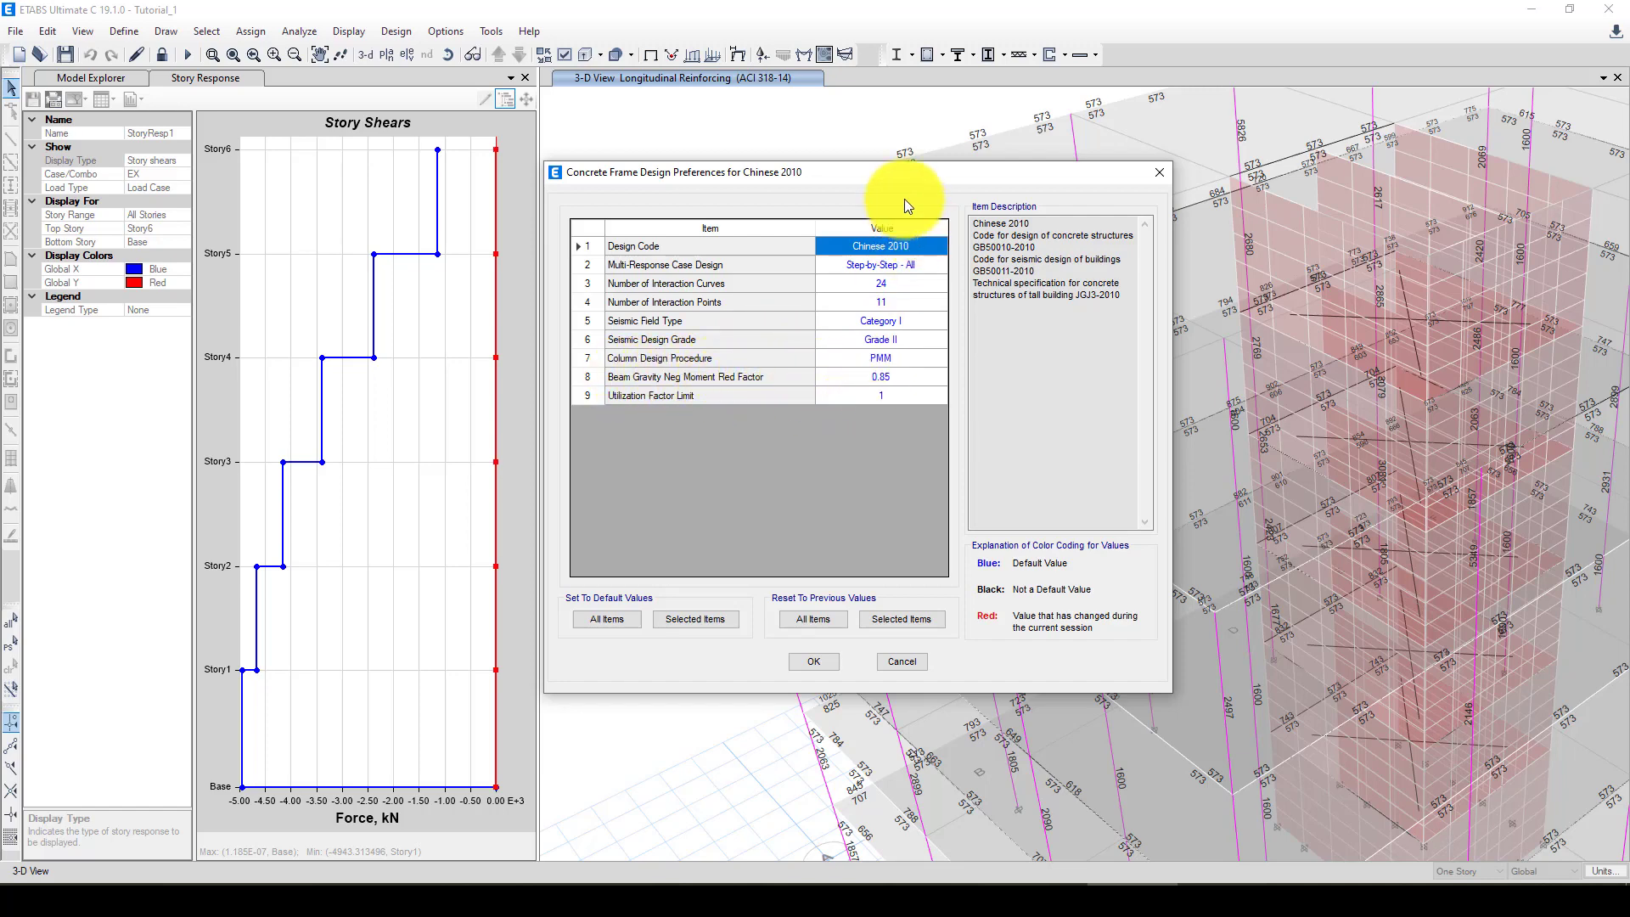
left_click_drag(894, 170, 413, 170)
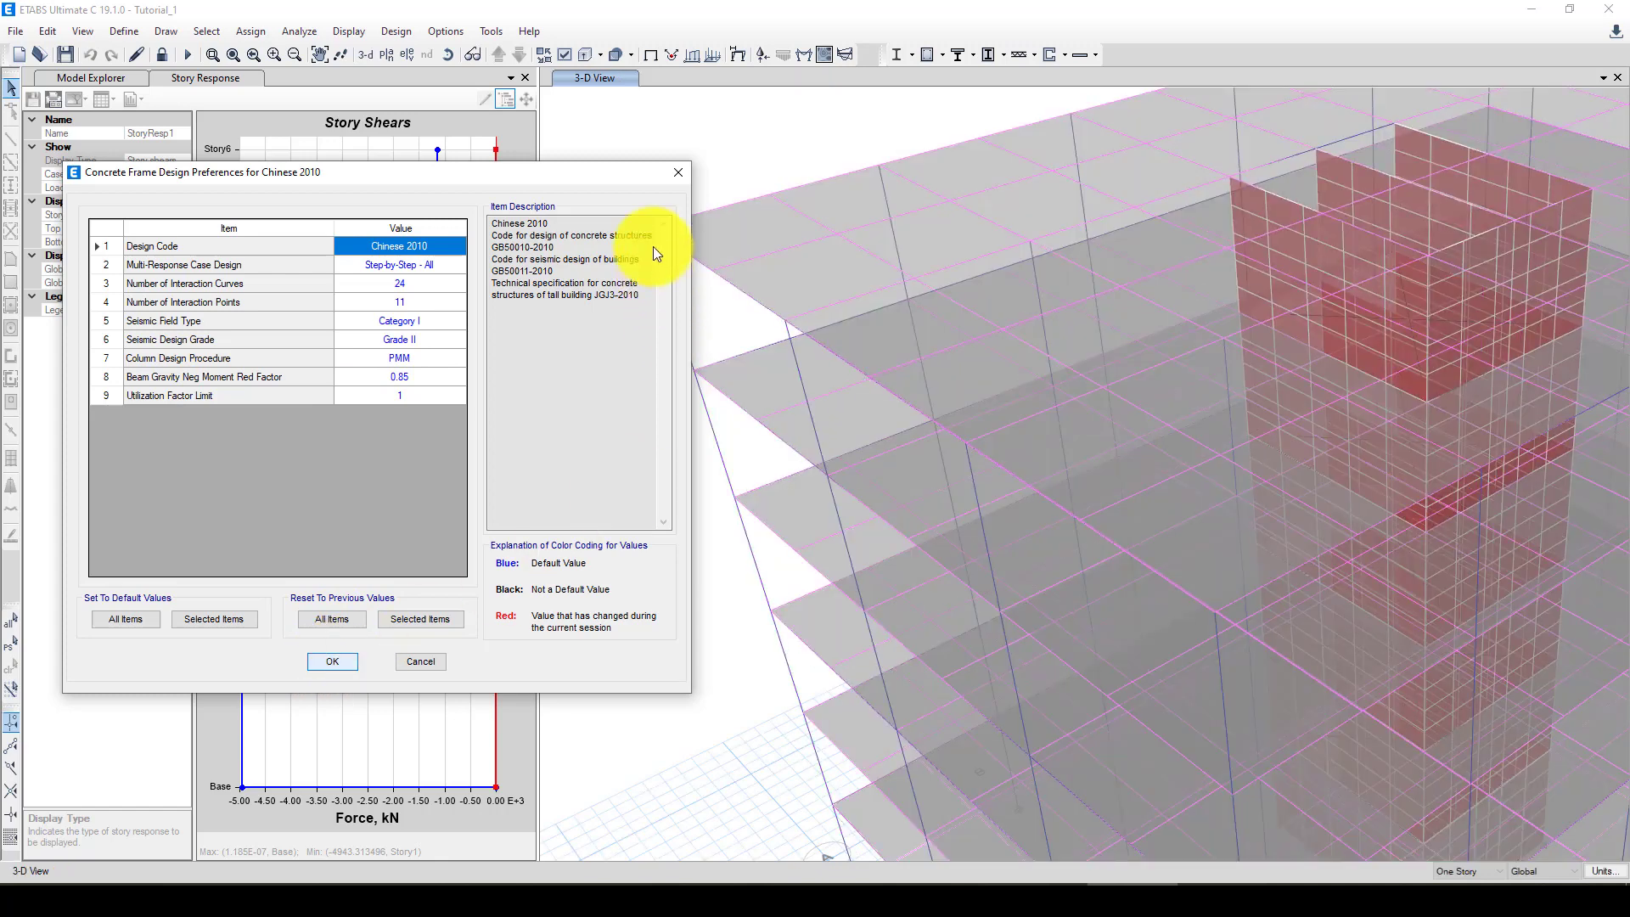
key("Return")
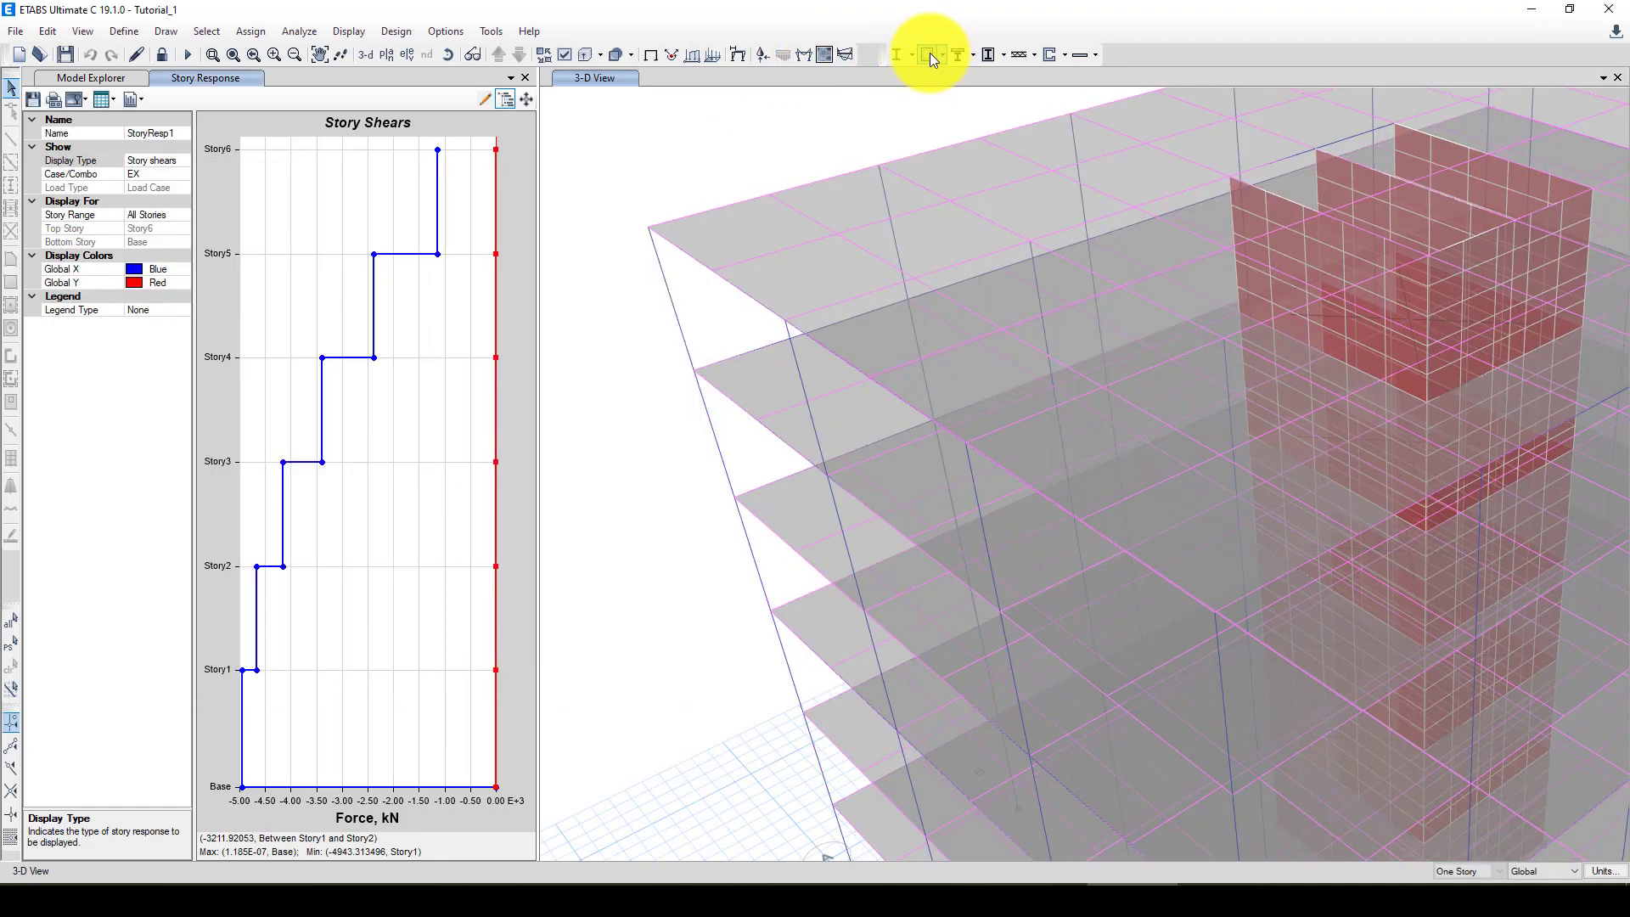
Step: Run concrete frame design and inspect the Chinese 2010 rebar areas such as 612, 518, 1440
left_click(927, 54)
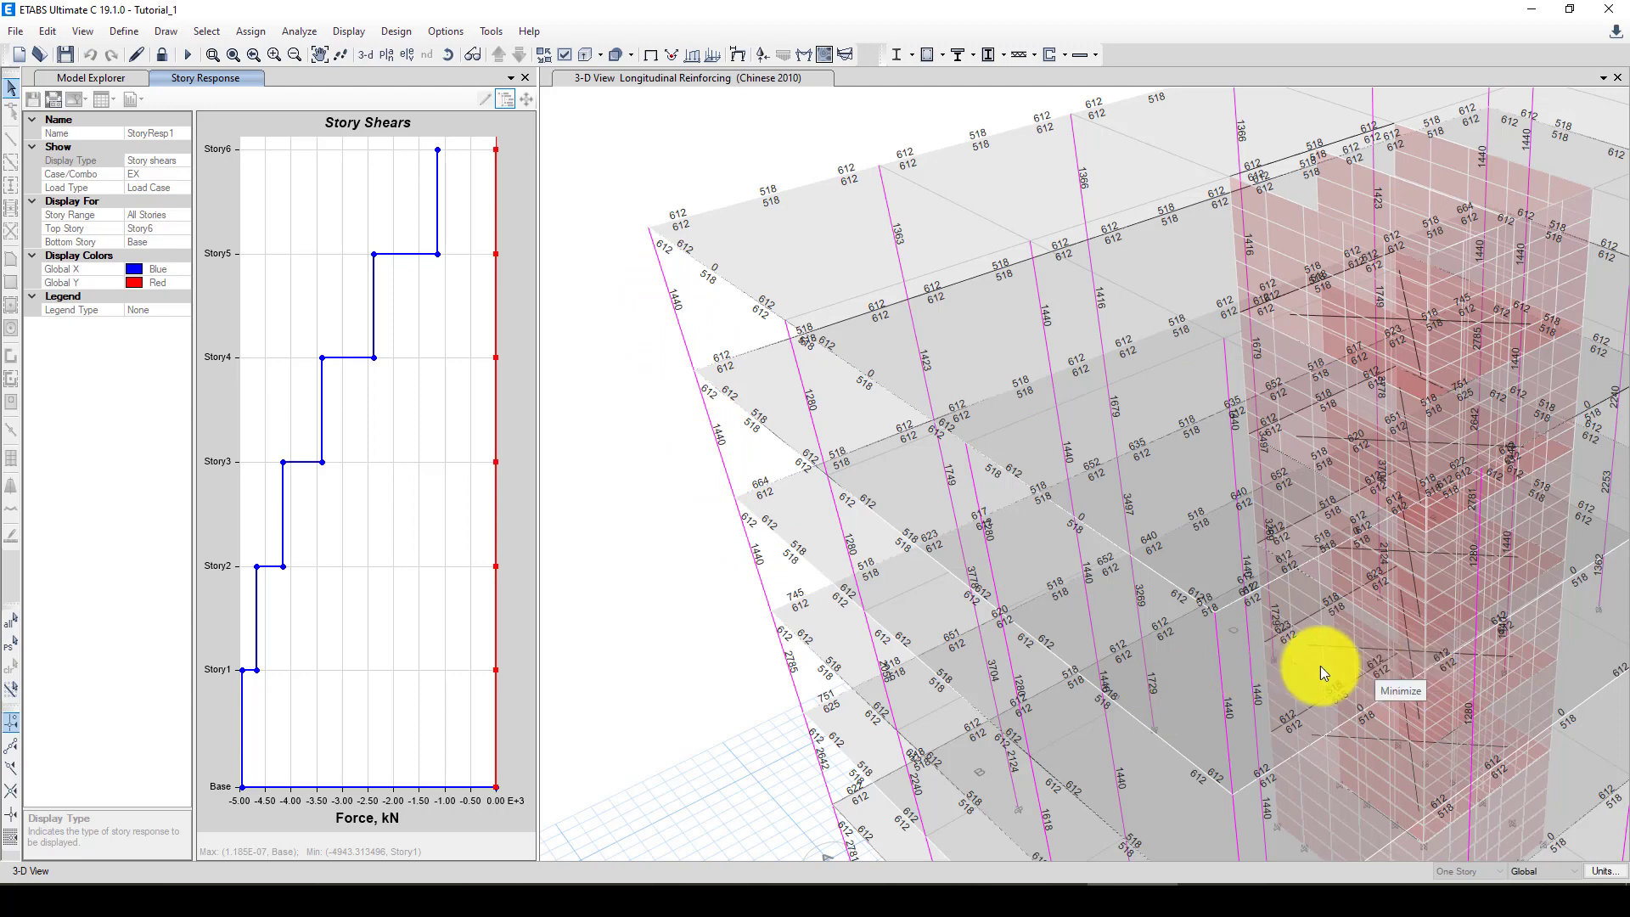
left_click(670, 323)
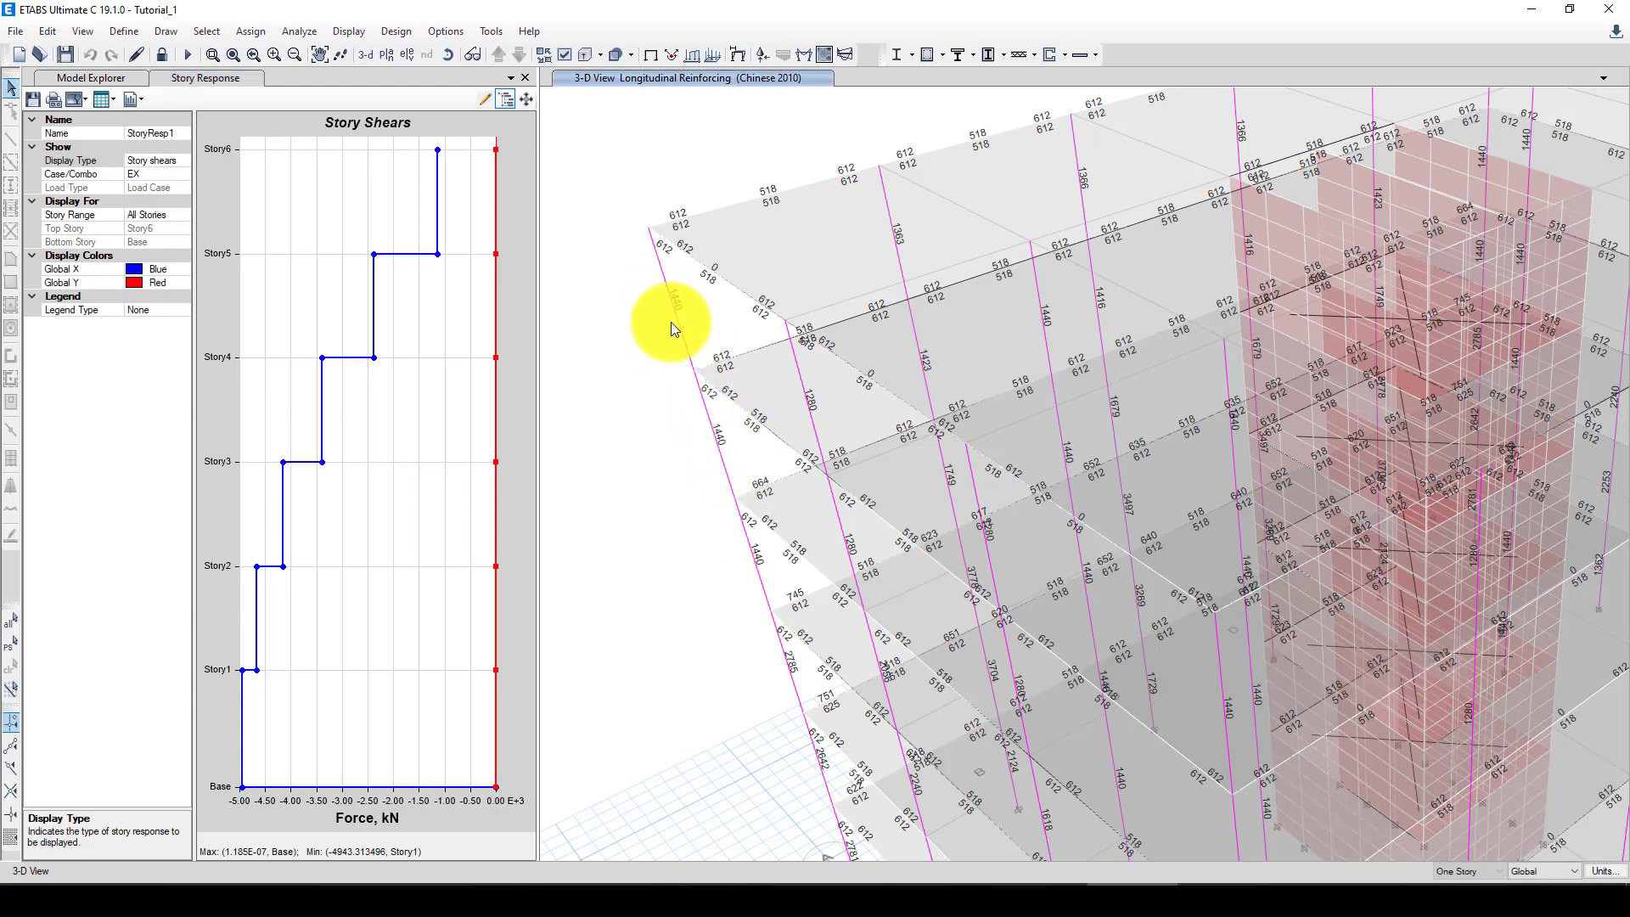
scroll(671, 323, "down", 4)
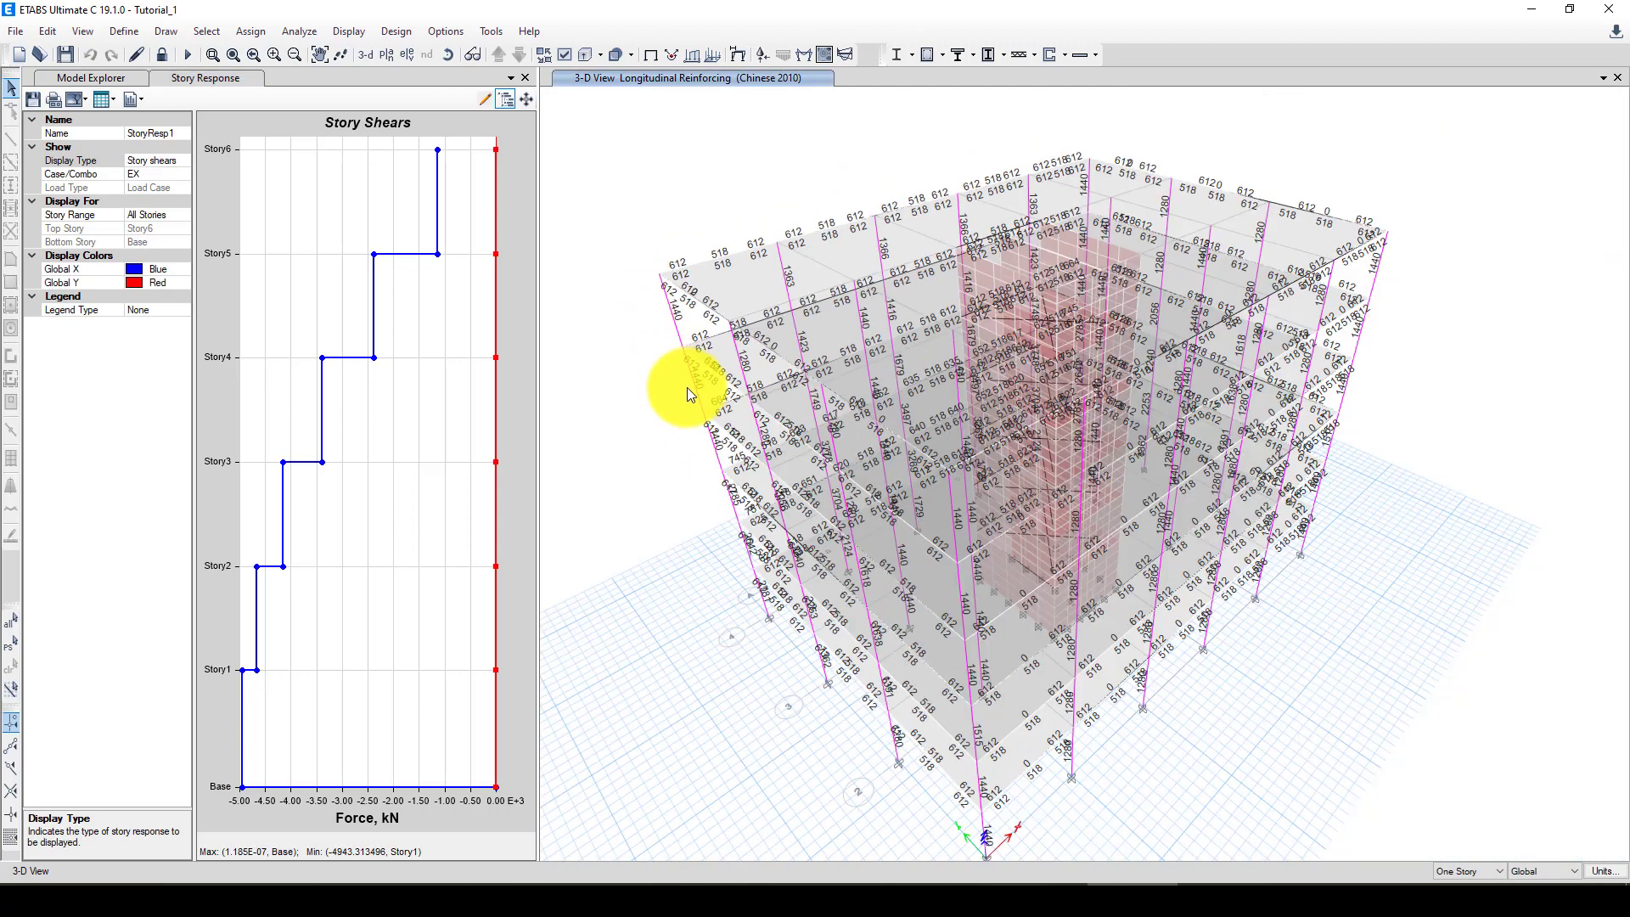
scroll(780, 617, "up", 5)
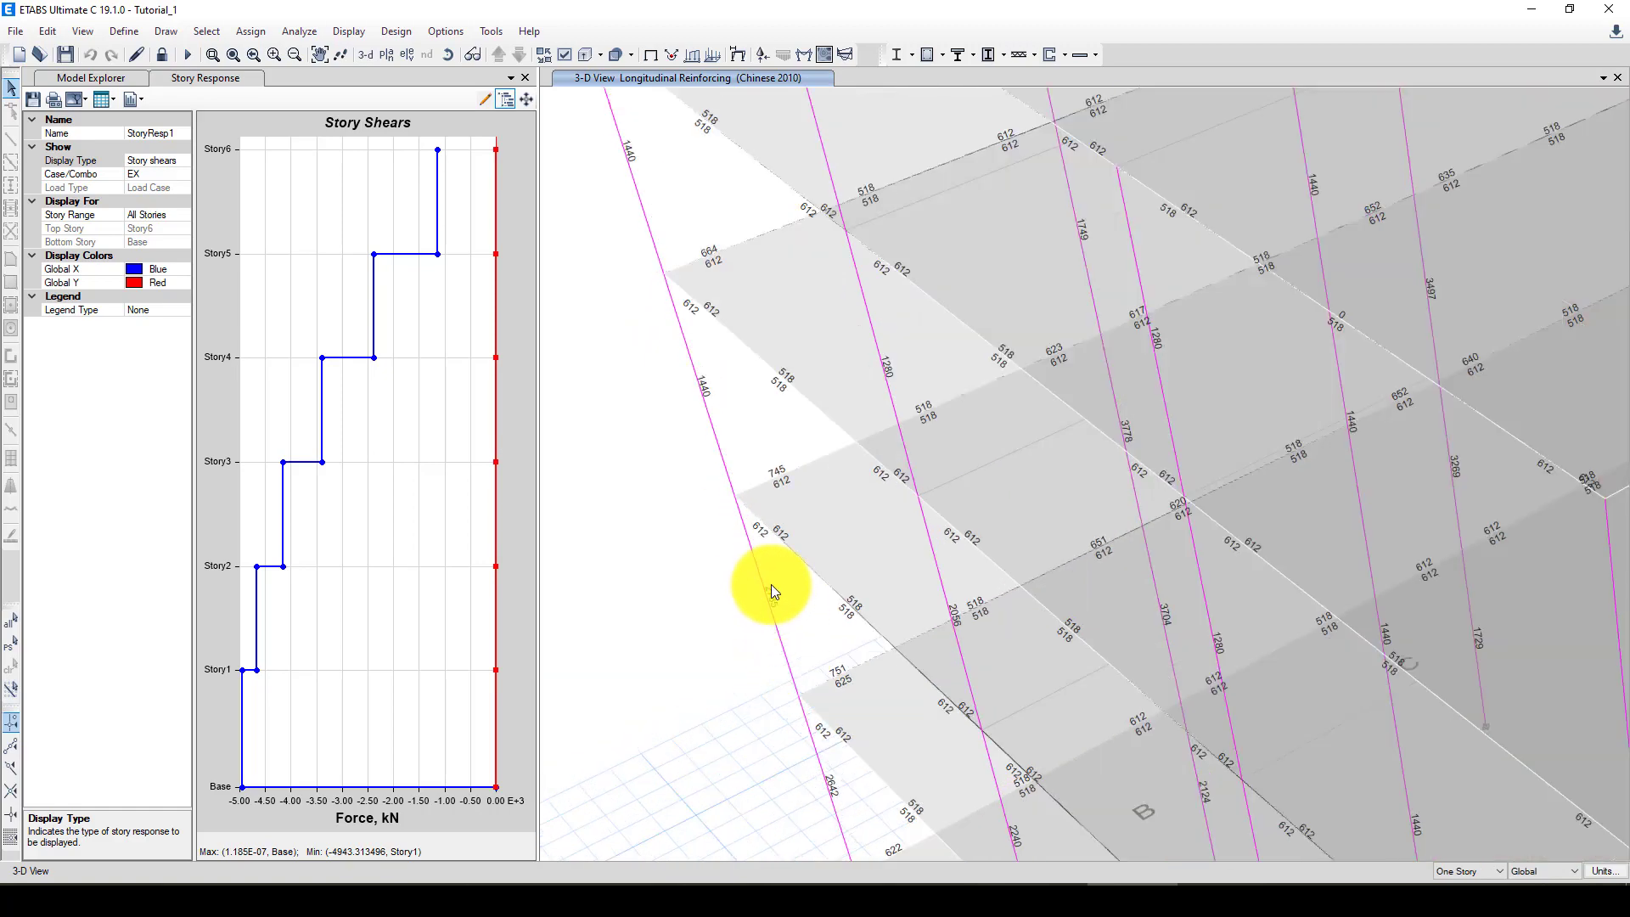
scroll(781, 521, "down", 5)
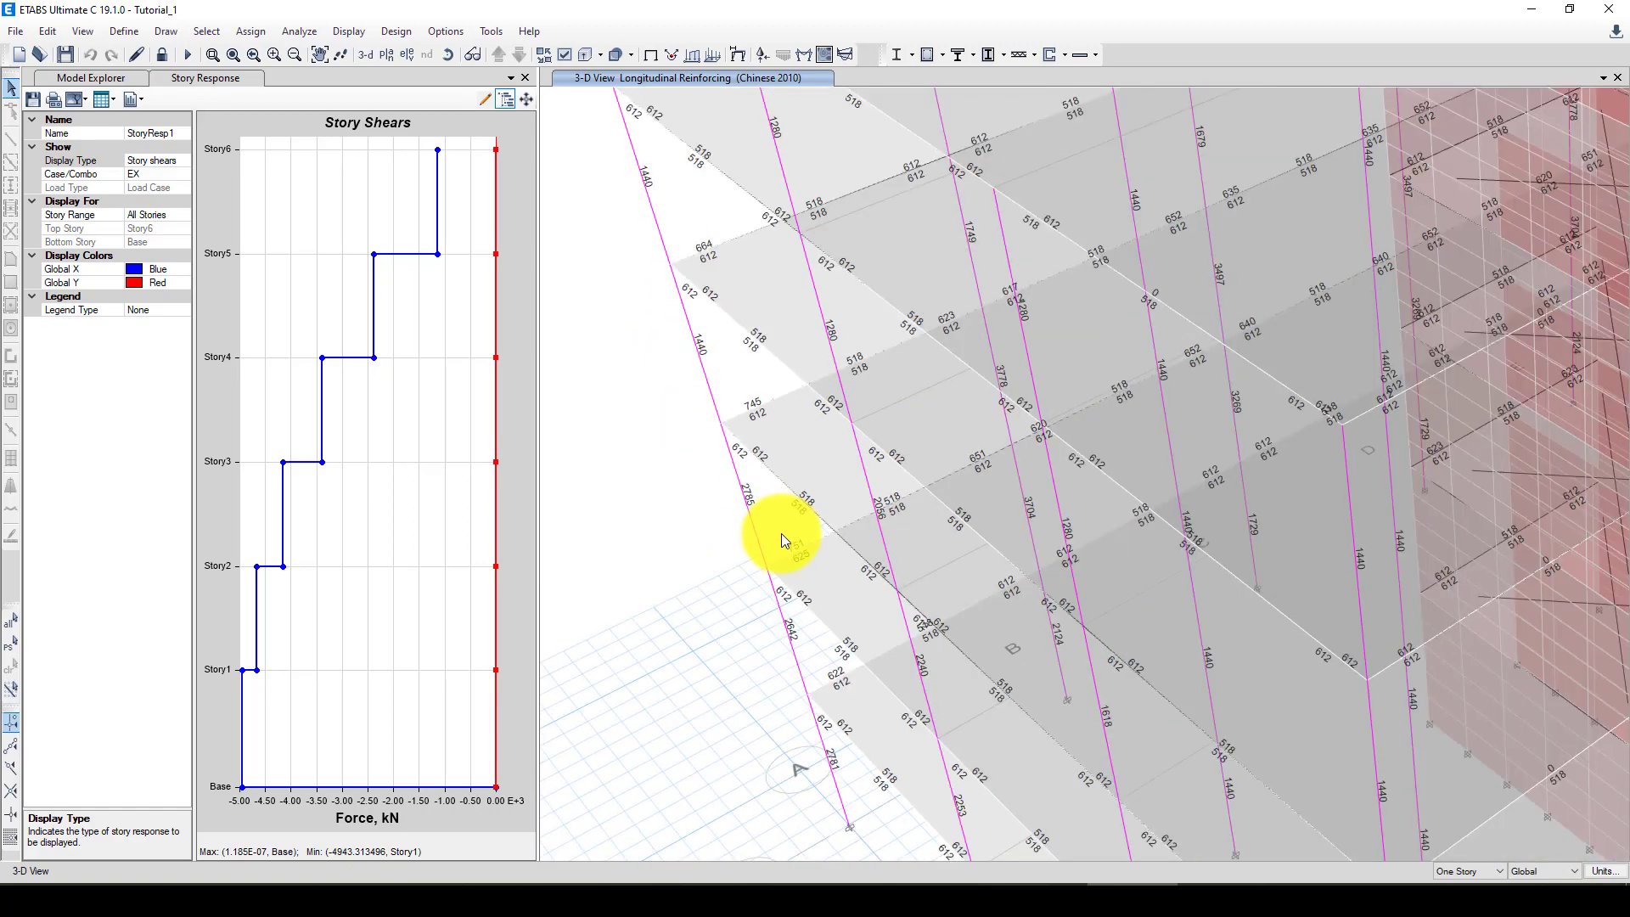
scroll(783, 576, "down", 2)
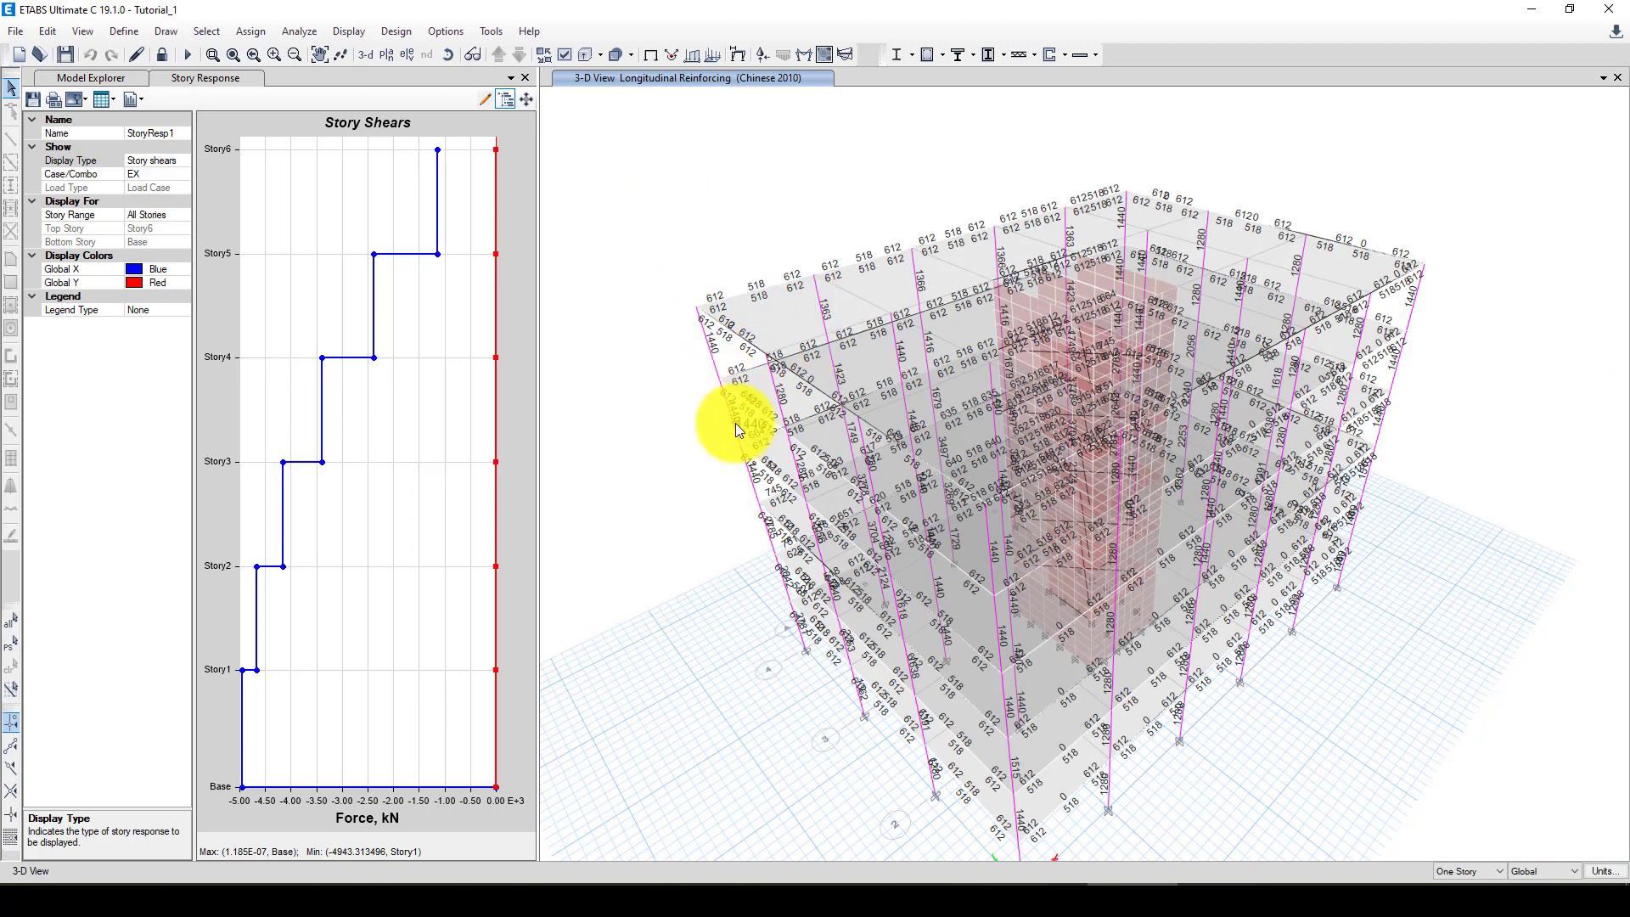
scroll(735, 422, "up", 2)
scroll(735, 423, "up", 2)
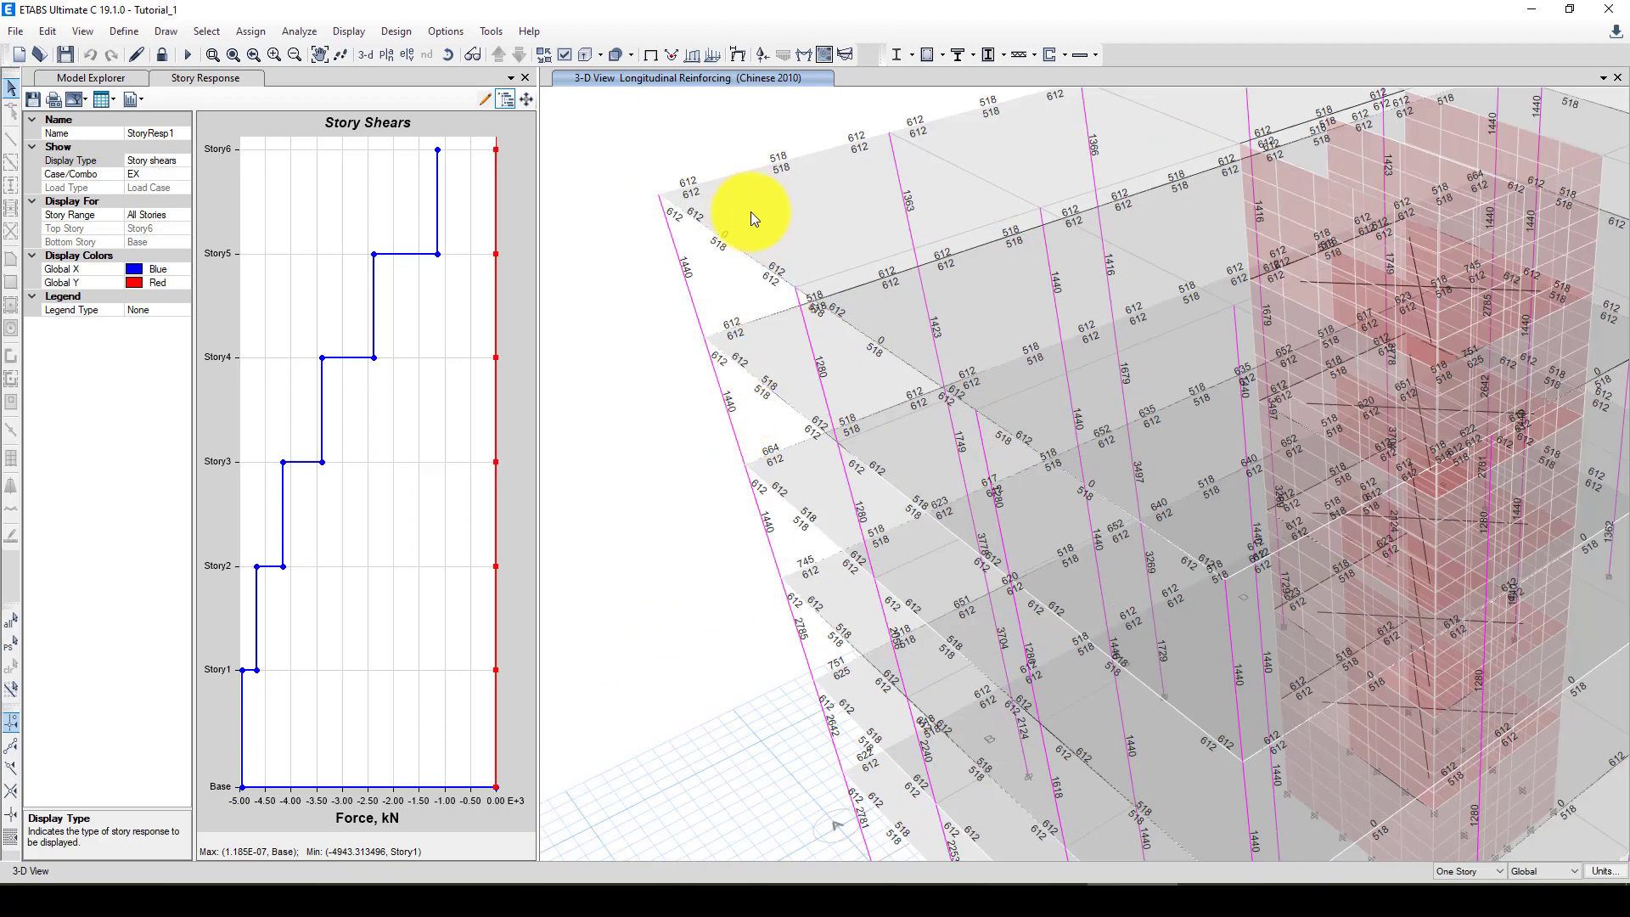
Step: Change the concrete frame Design Code back to ACI 318-14 and zoom out
left_click(943, 54)
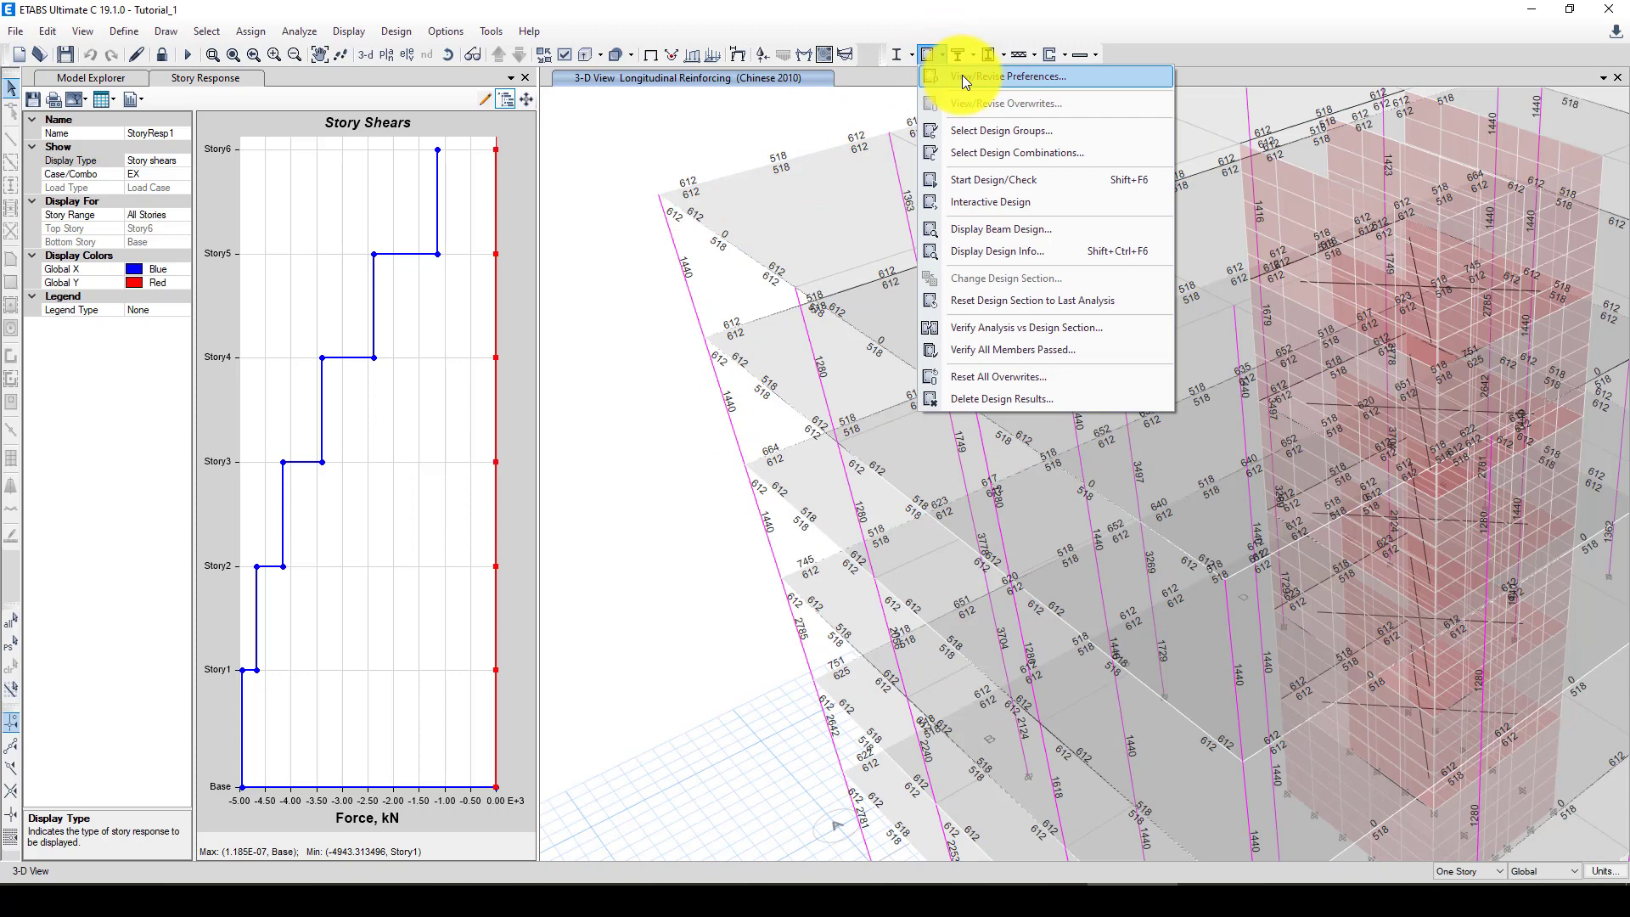
left_click(961, 76)
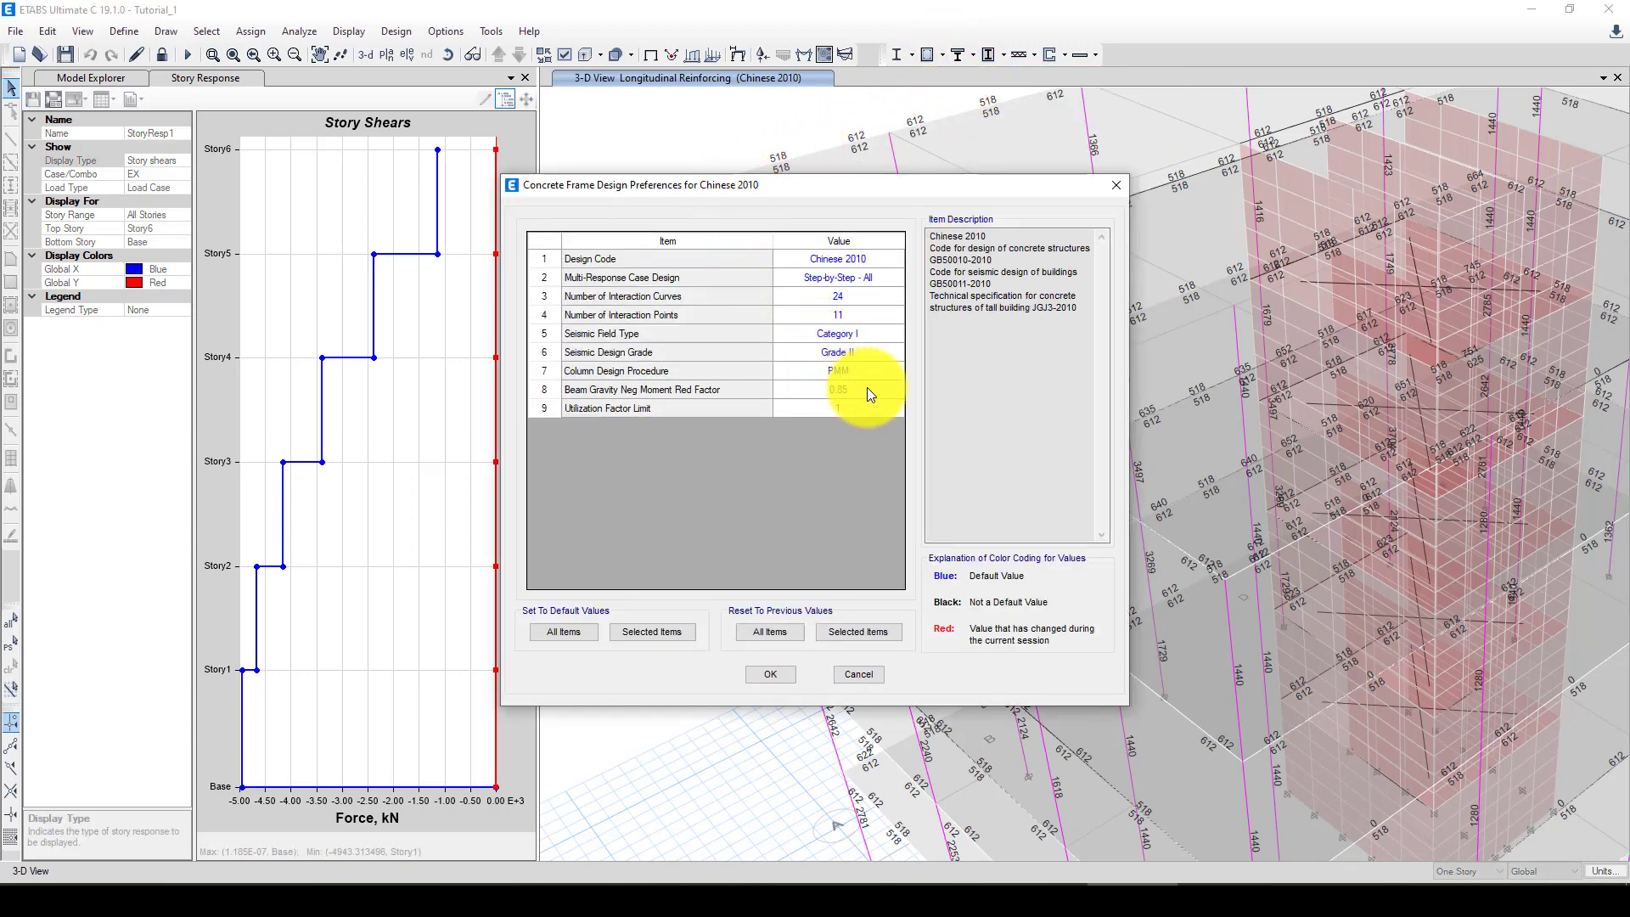
left_click(866, 265)
left_click(890, 257)
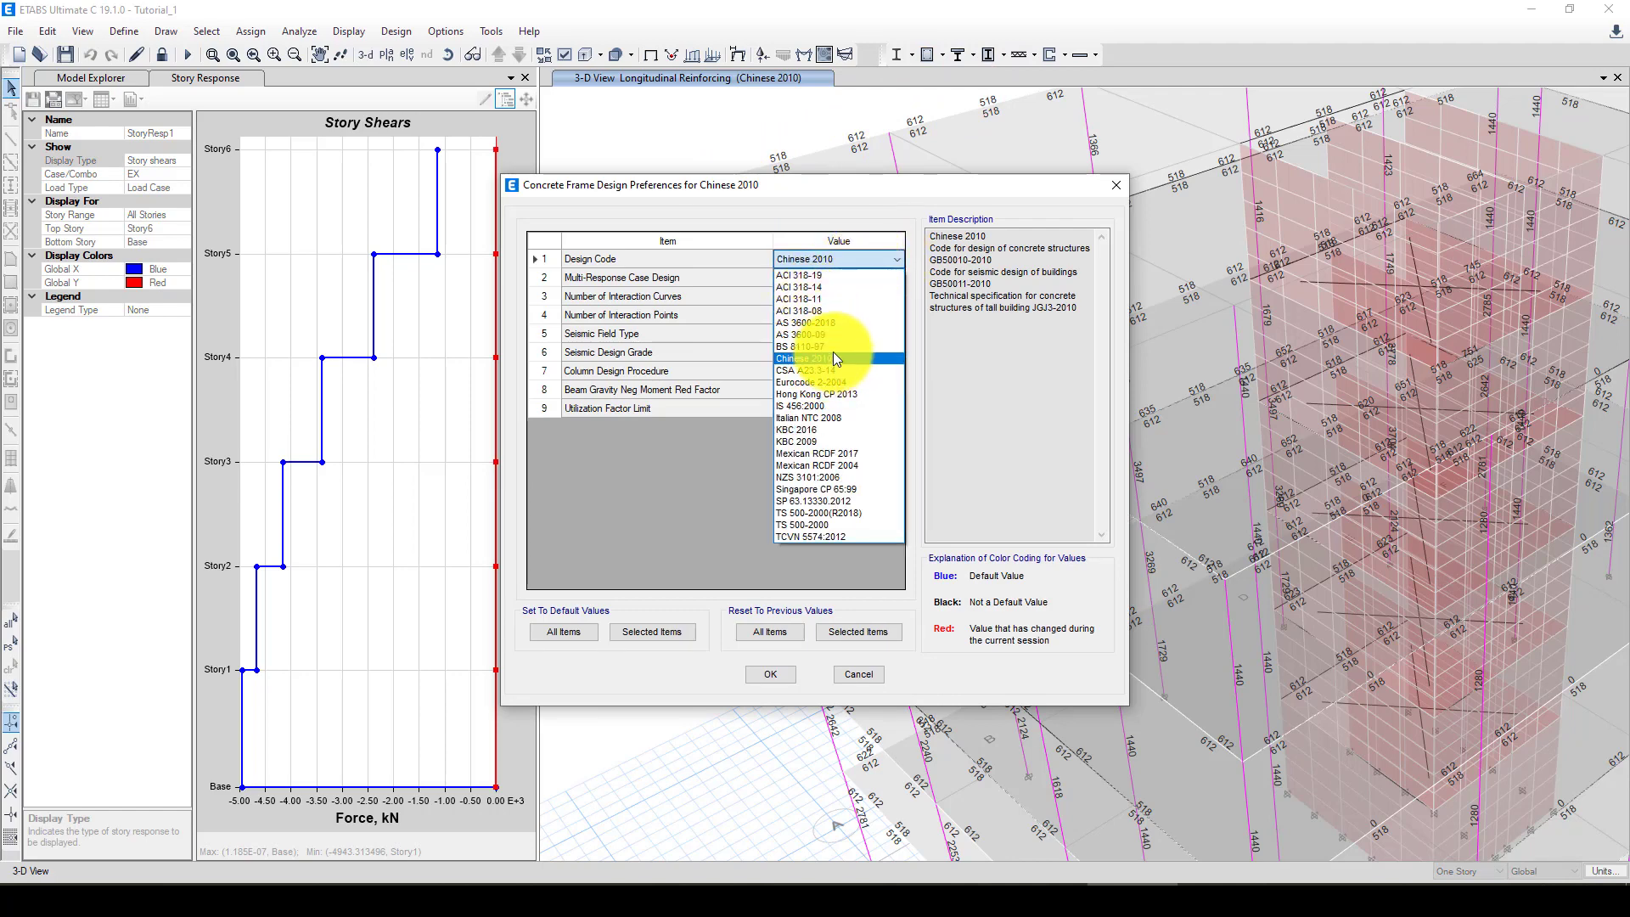
left_click(829, 288)
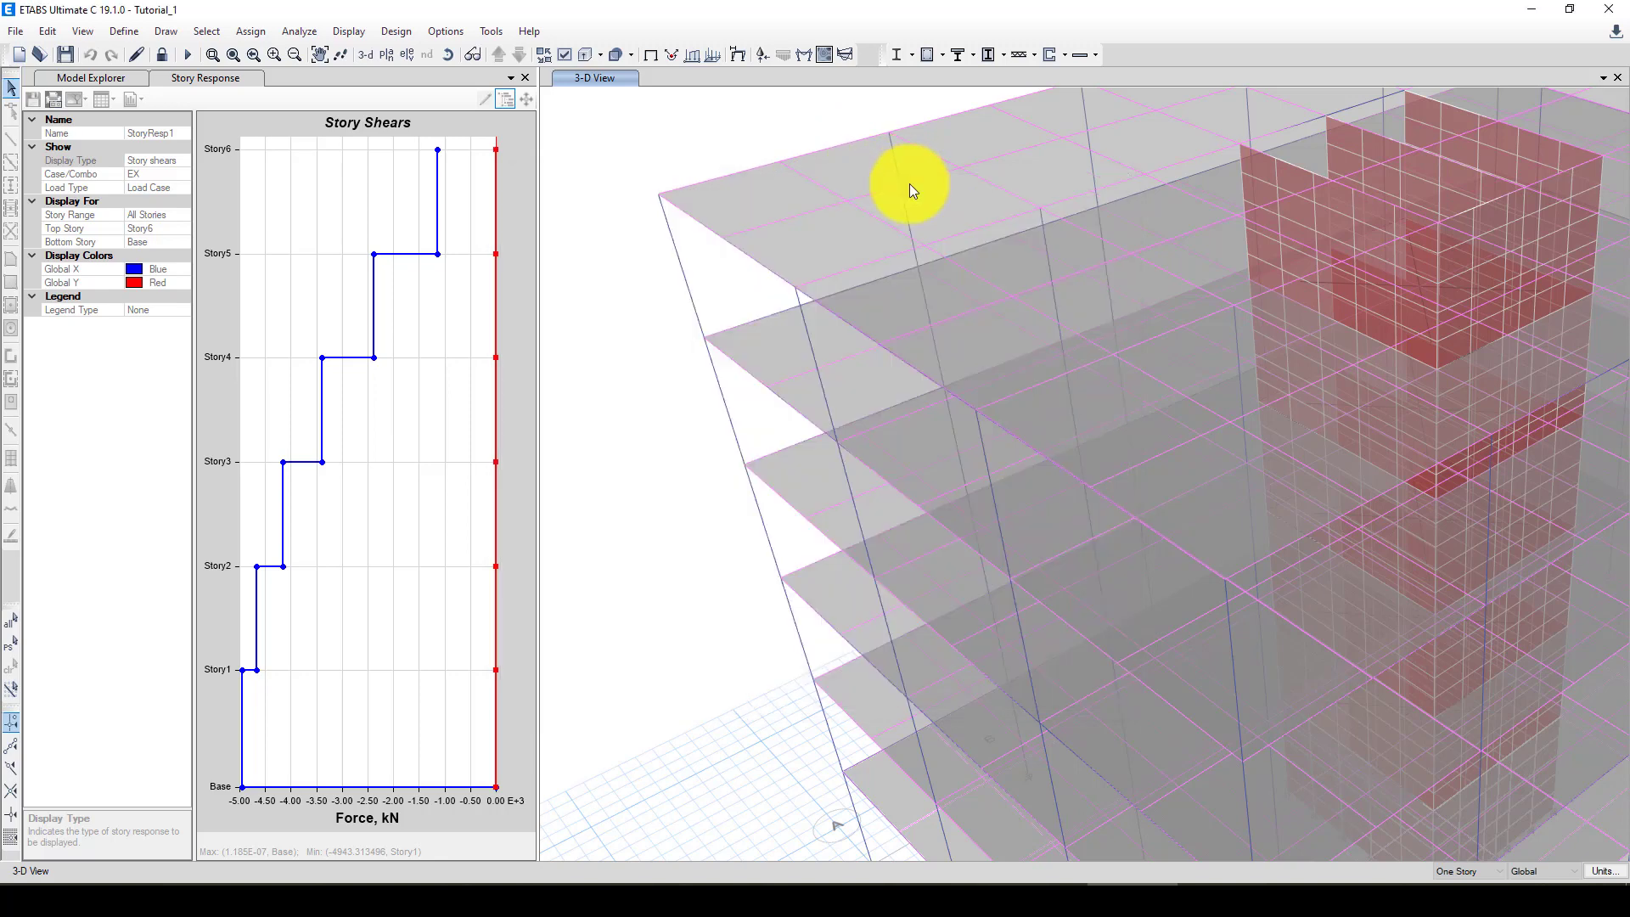
left_click(909, 183)
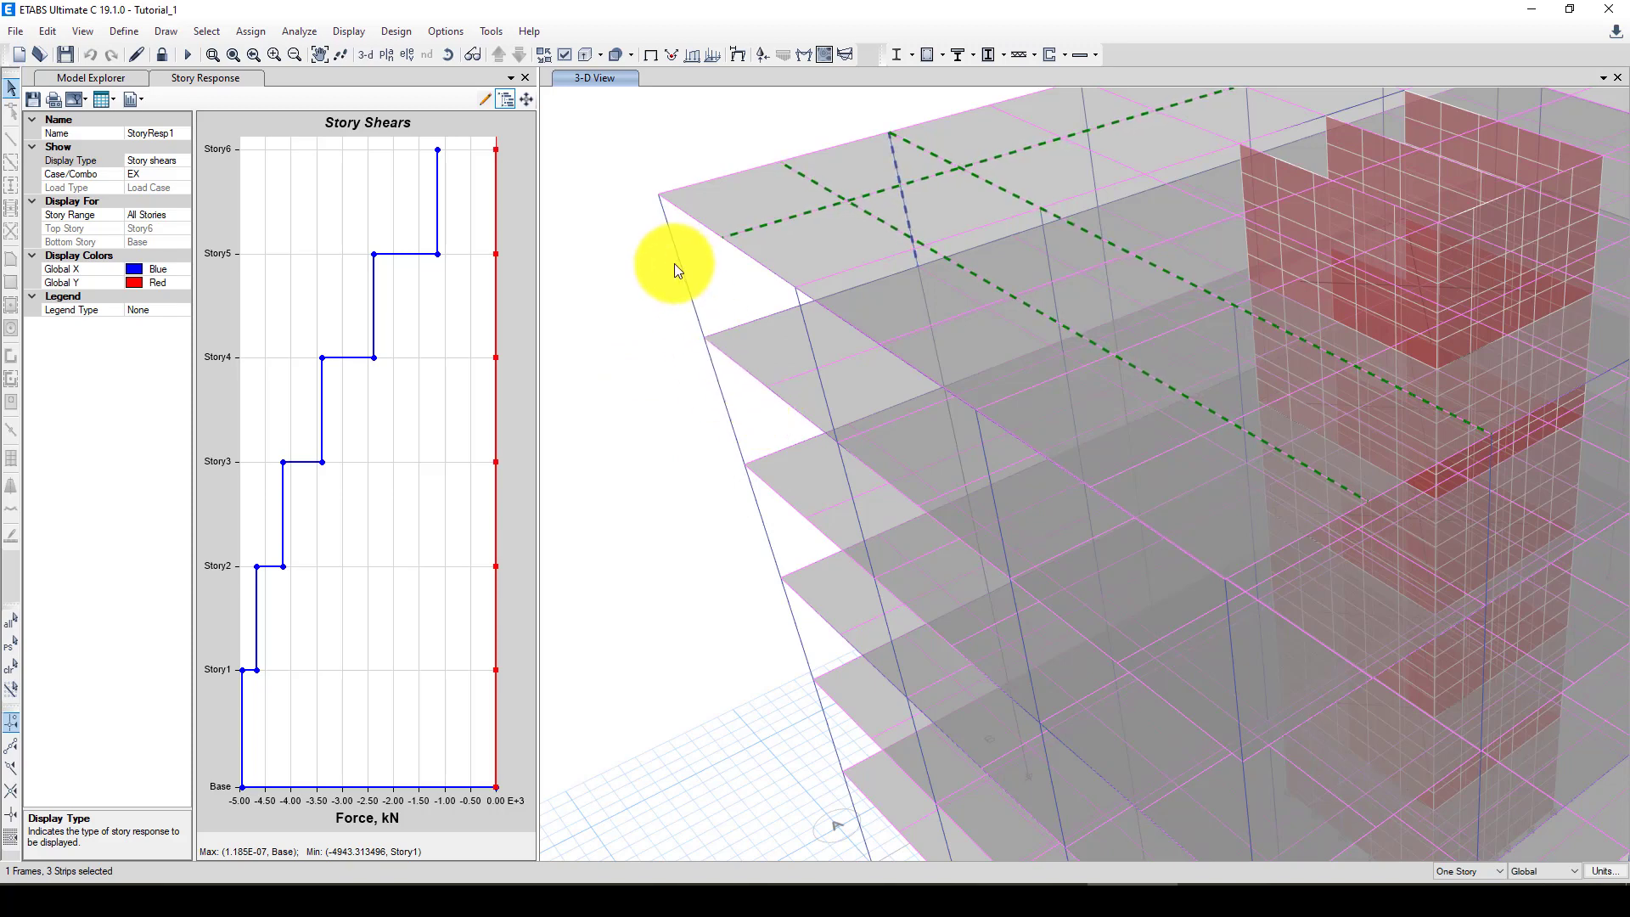
scroll(718, 476, "down", 4)
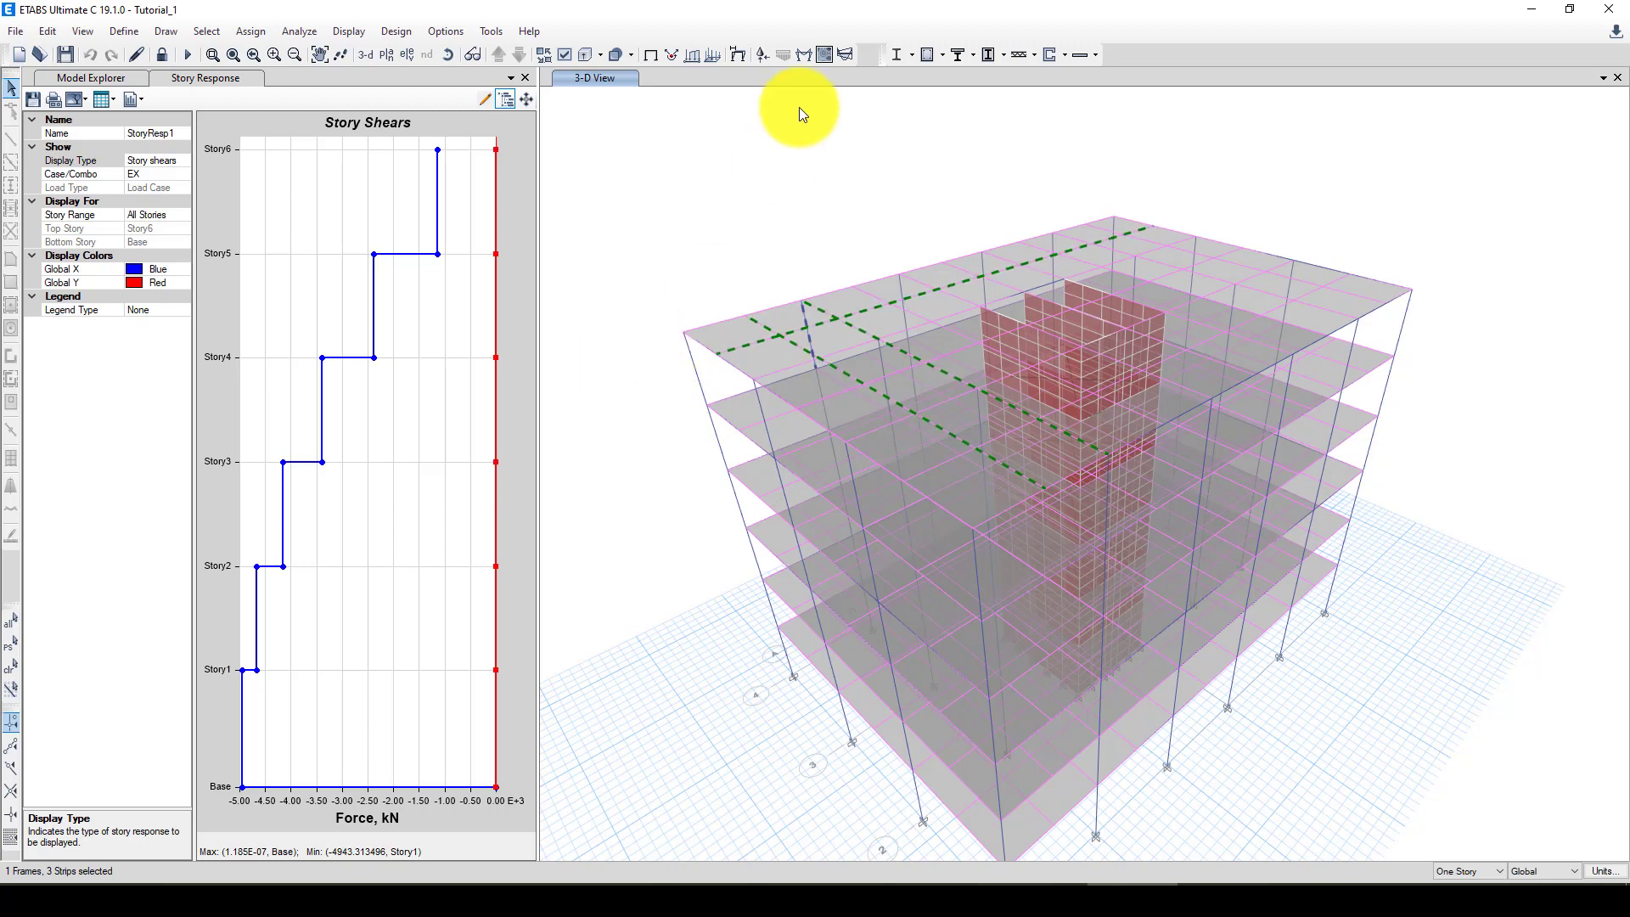
Step: Rerun concrete frame design under ACI 318-14 and zoom into the reinforcing values
left_click(929, 55)
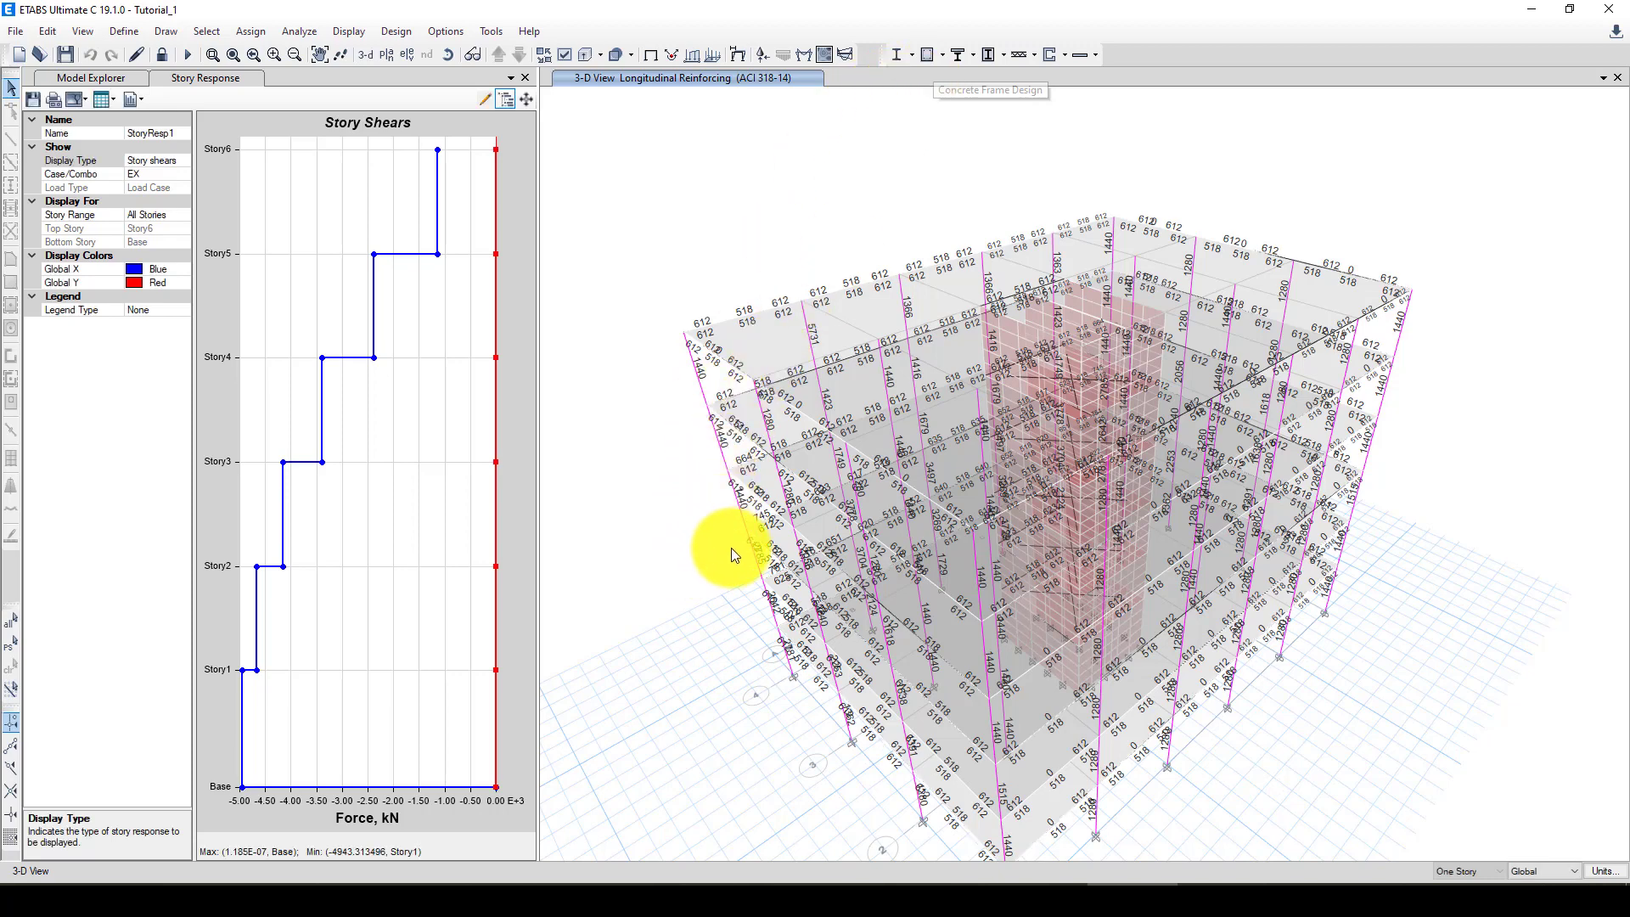
scroll(731, 547, "up", 2)
scroll(733, 554, "up", 2)
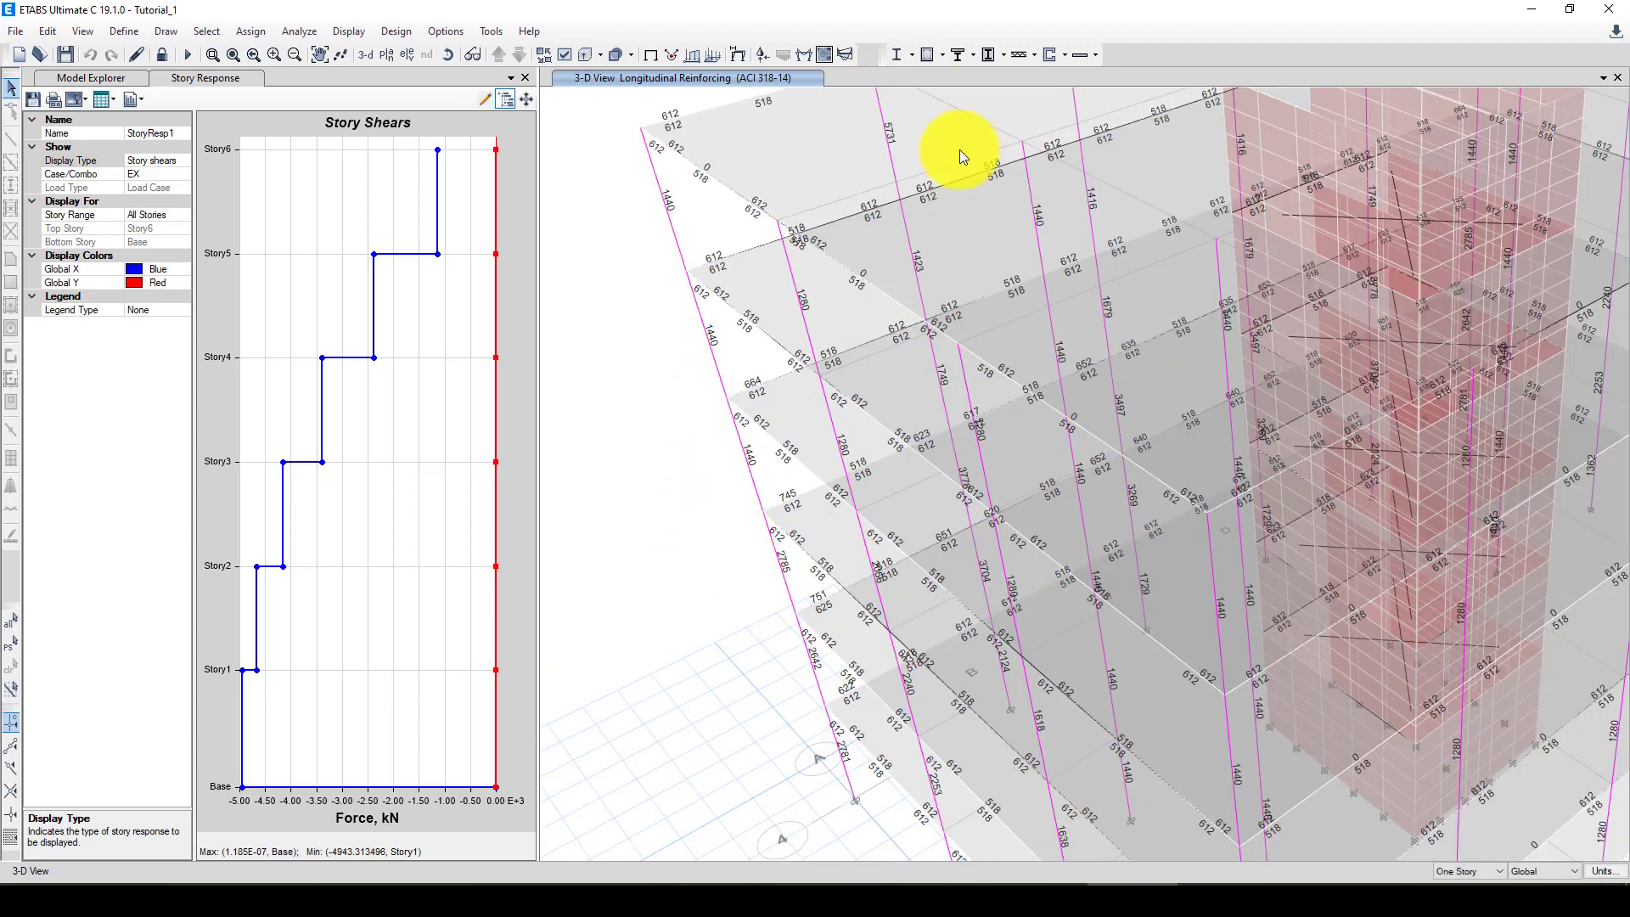
left_click(963, 54)
left_click(964, 56)
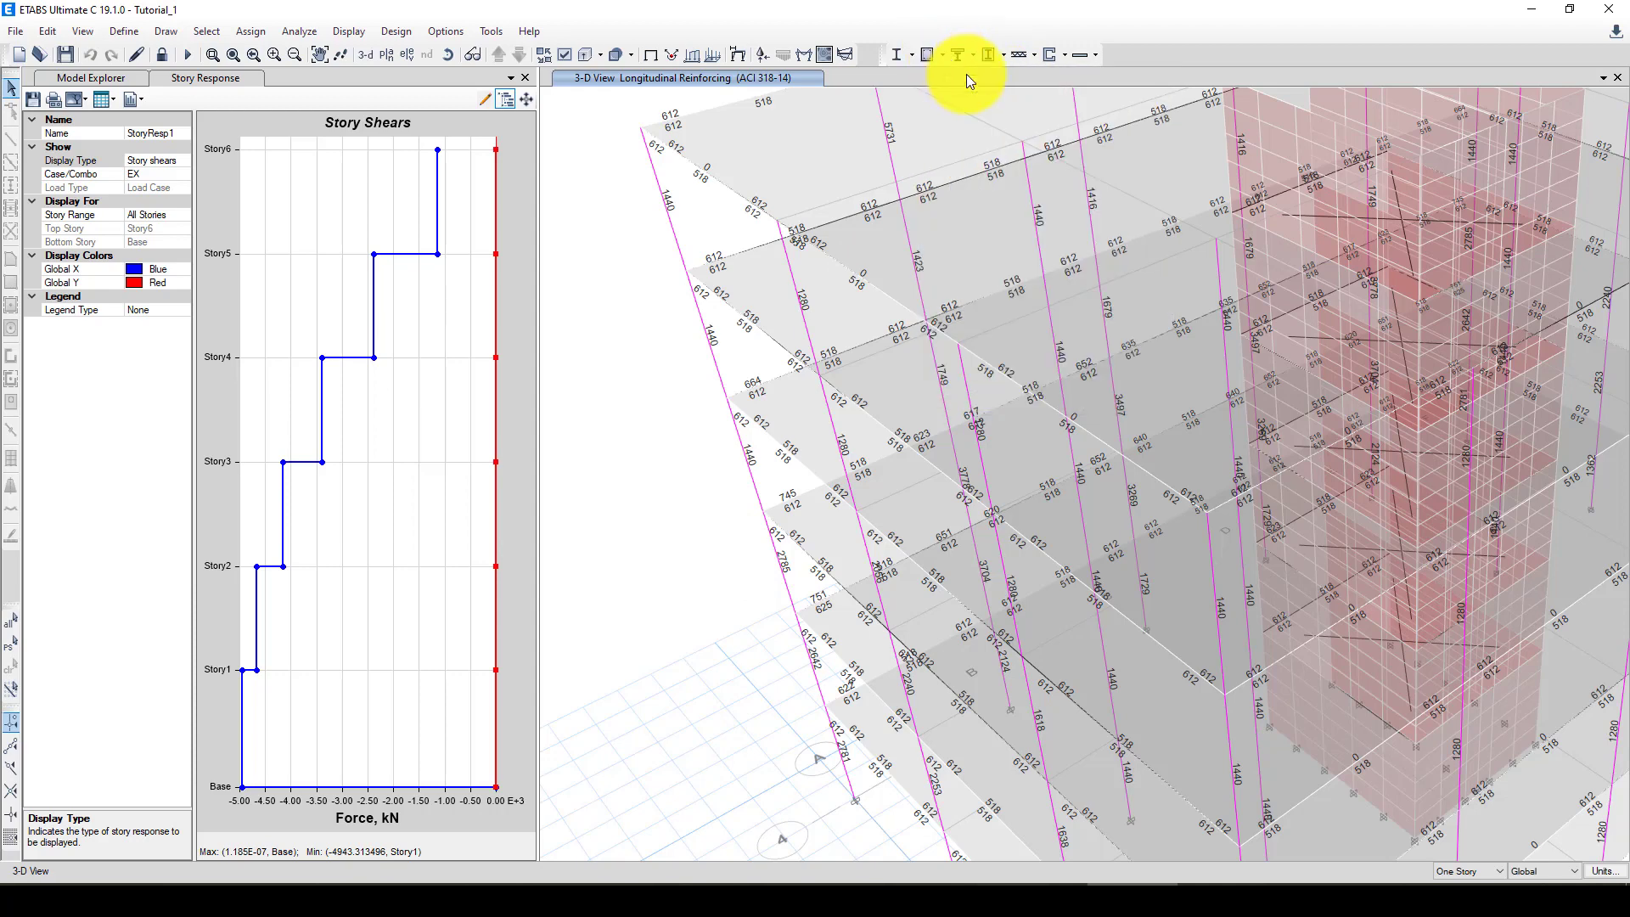
Step: Review the concrete frame design preferences and close them unchanged
left_click(943, 56)
left_click(950, 73)
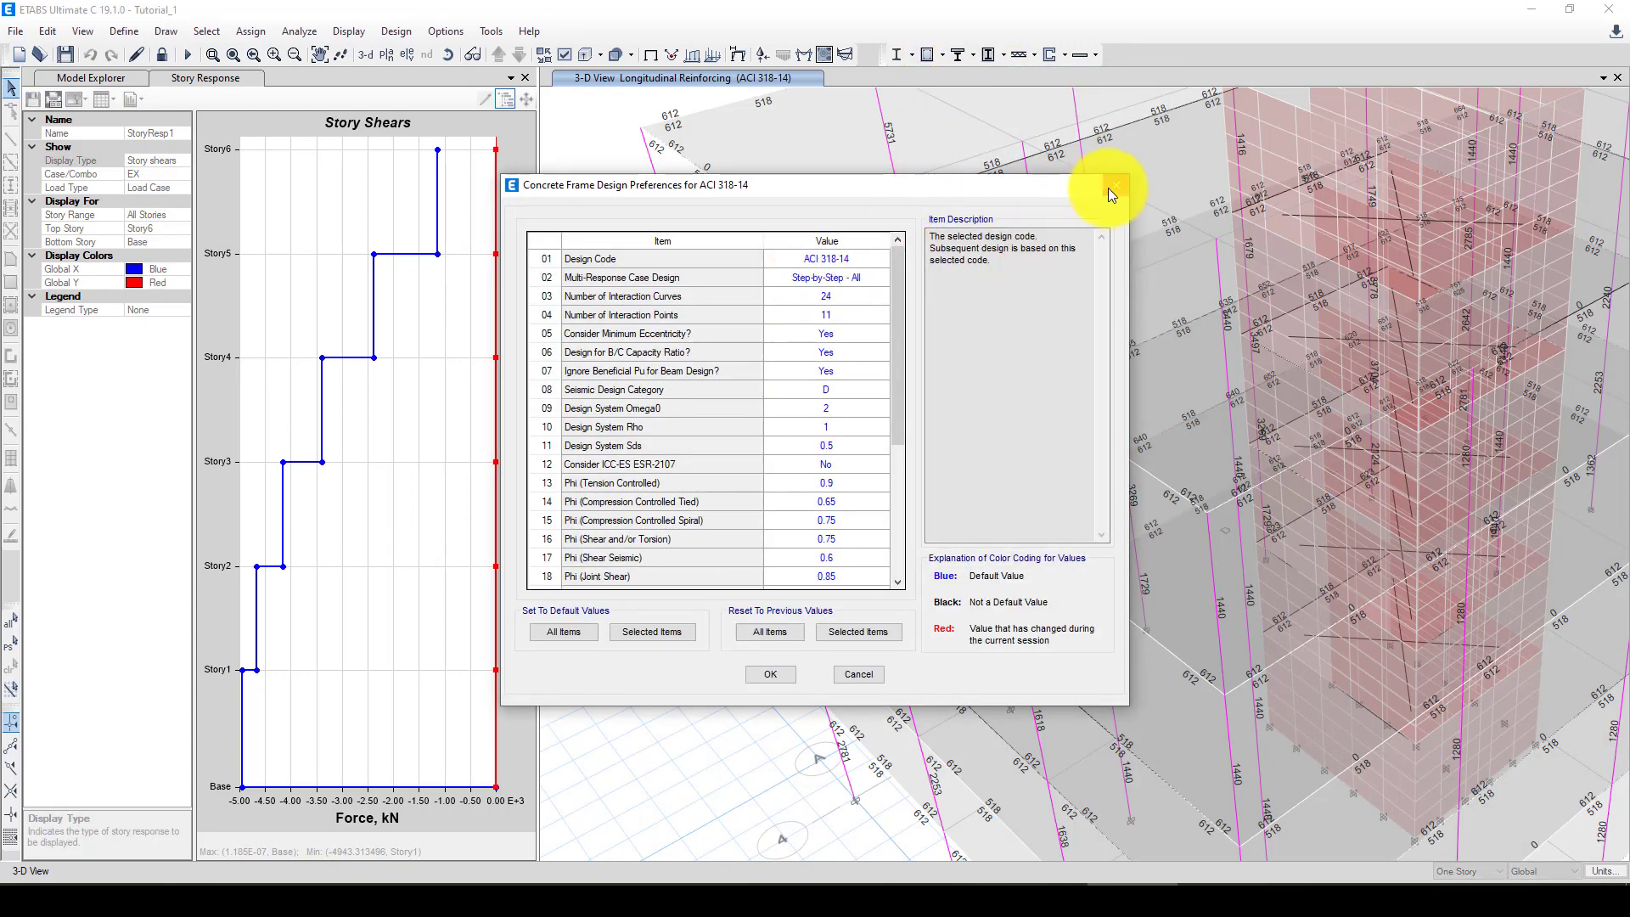
left_click(1116, 185)
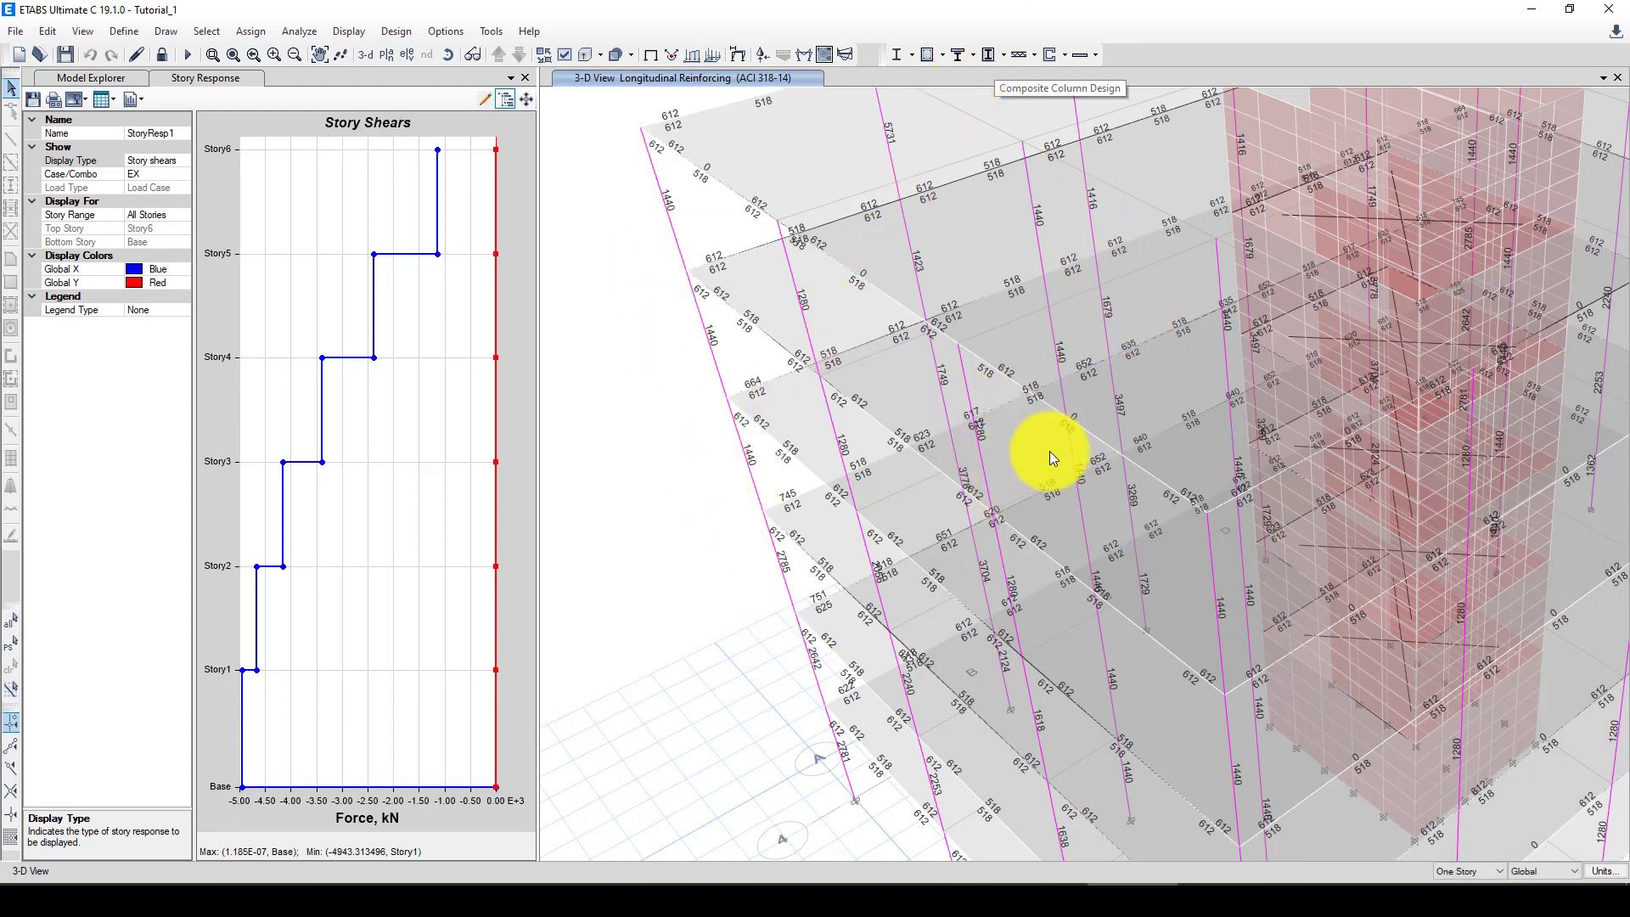
Step: Orbit to view the tower from above and zoom over the reinforcing
middle_click_drag(1044, 450, 979, 603)
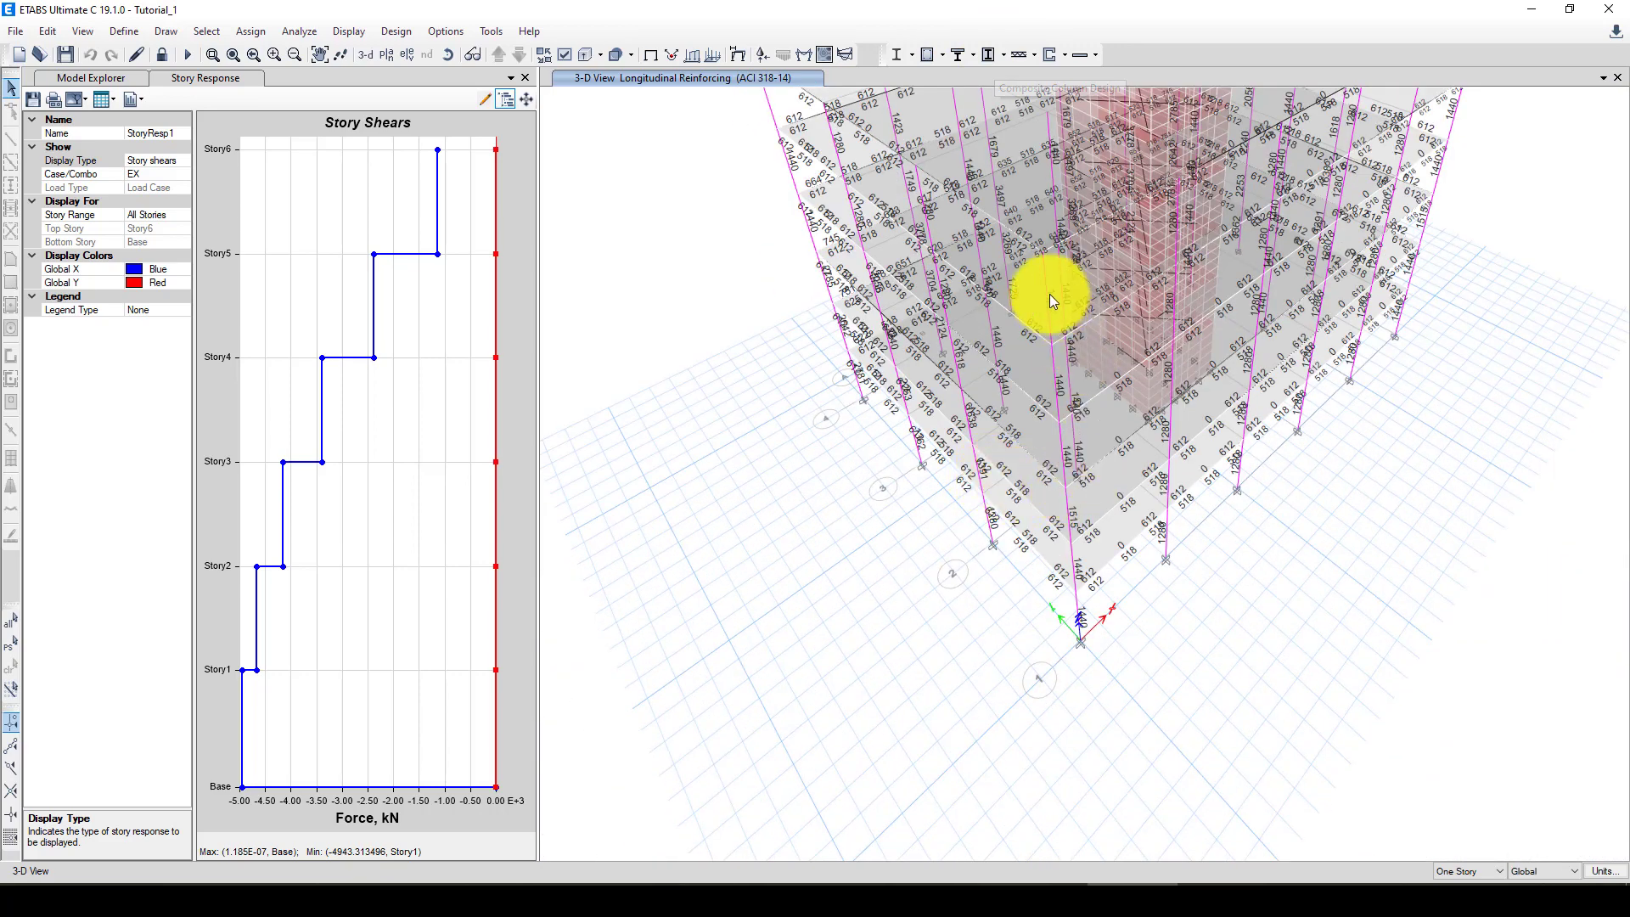
scroll(1051, 129, "up", 2)
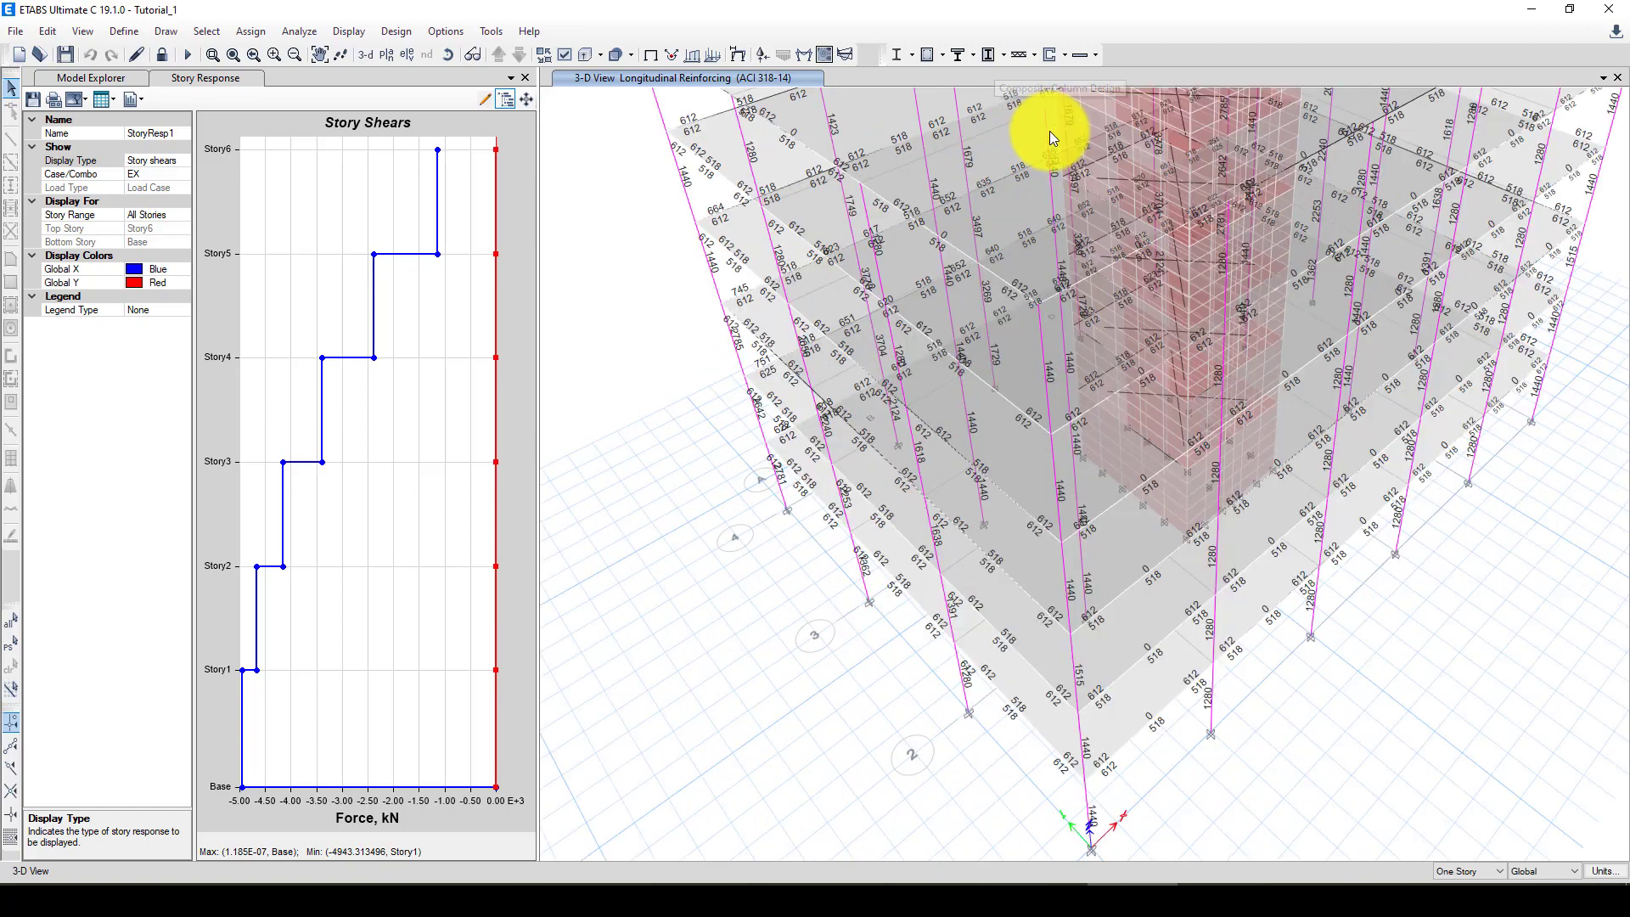
scroll(1049, 130, "up", 2)
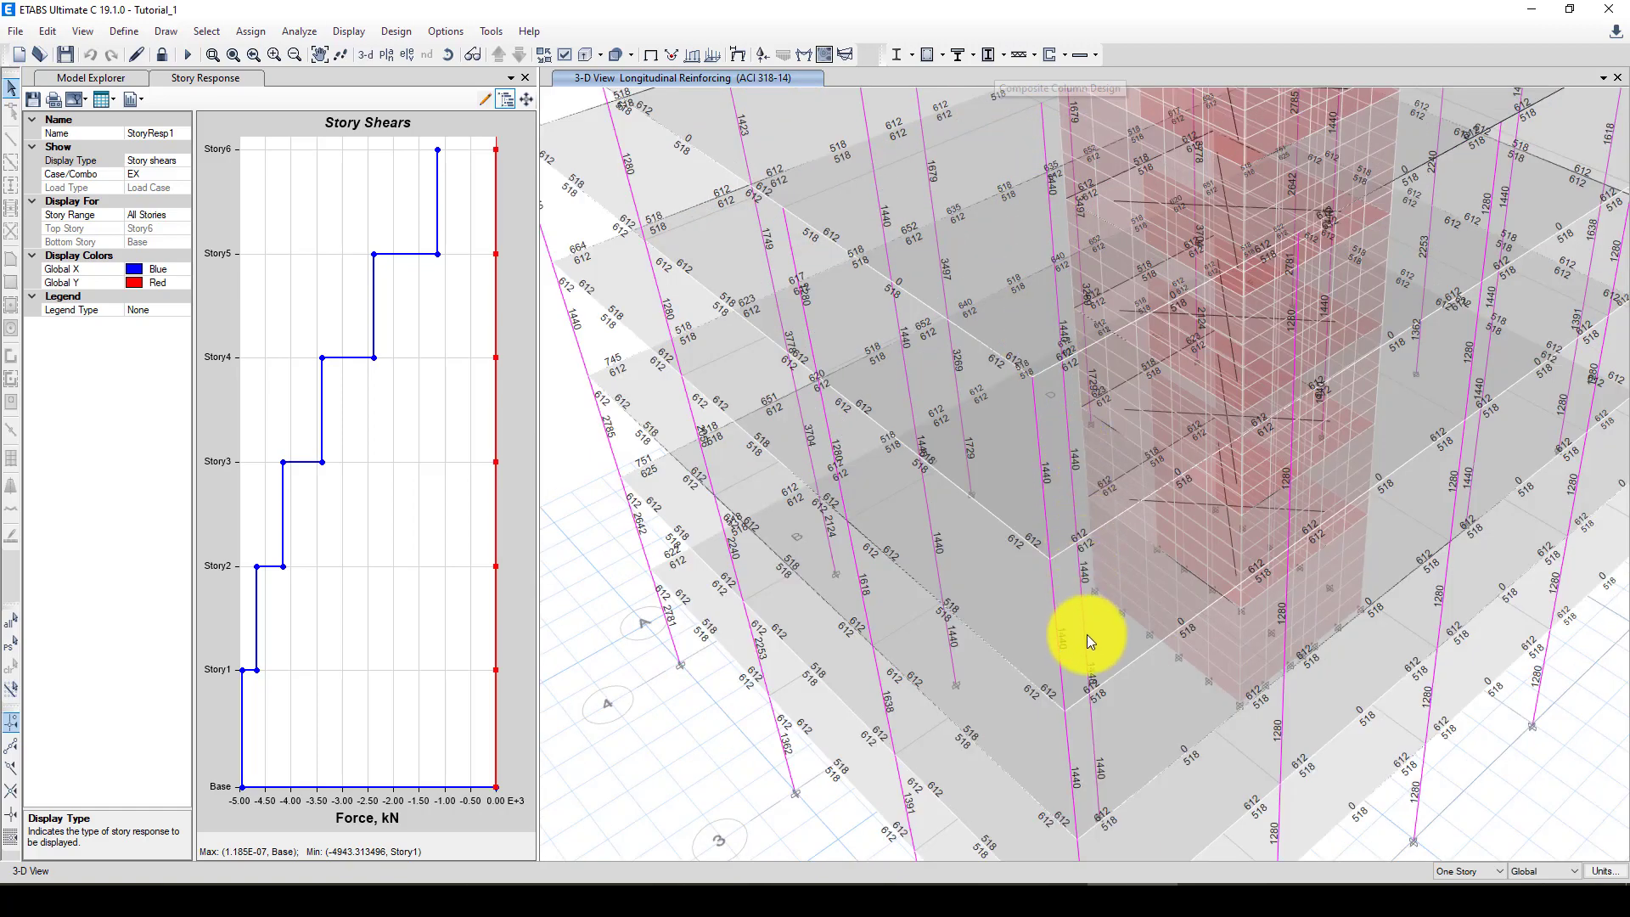
scroll(1010, 609, "down", 4)
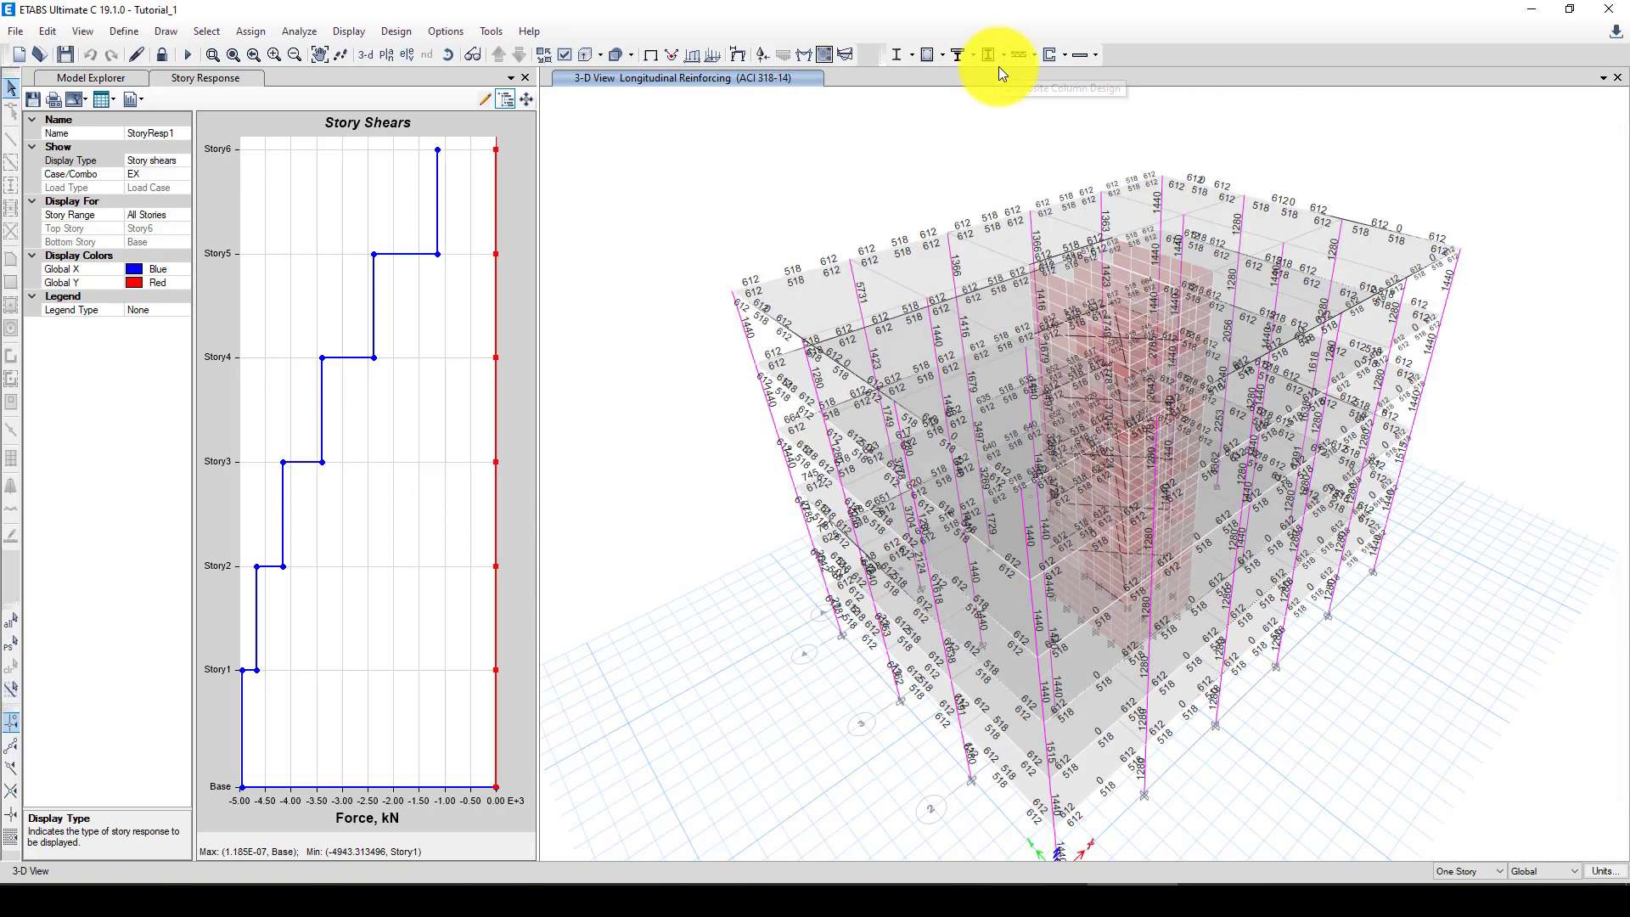
left_click(1063, 54)
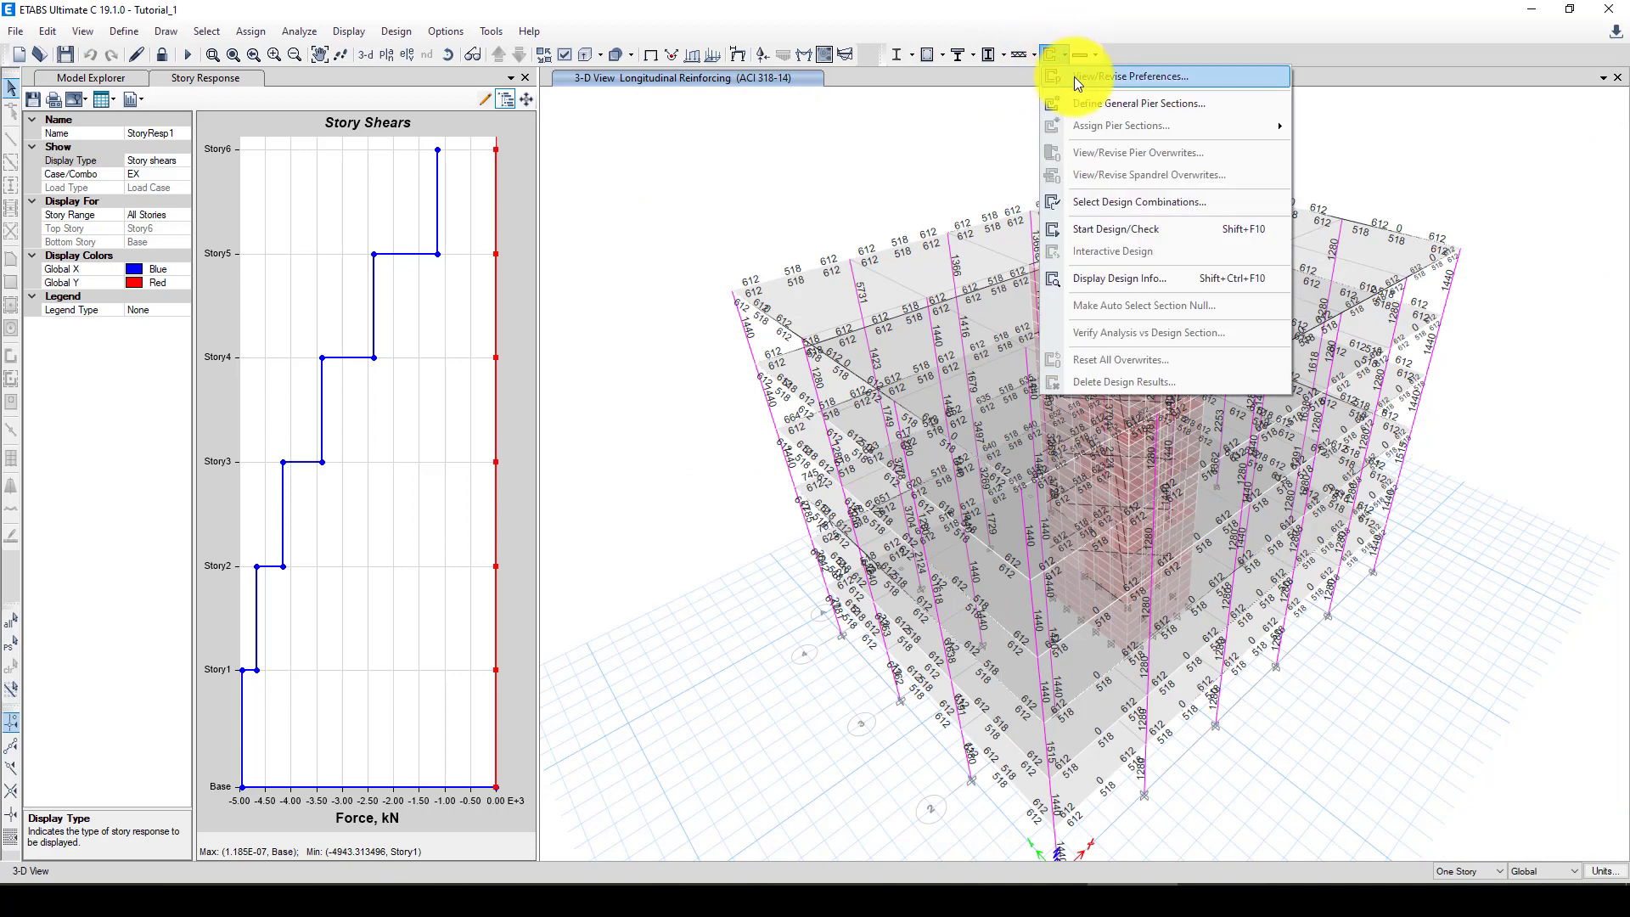
Step: Add a new general pier section with 5000Psi base material
left_click(1071, 75)
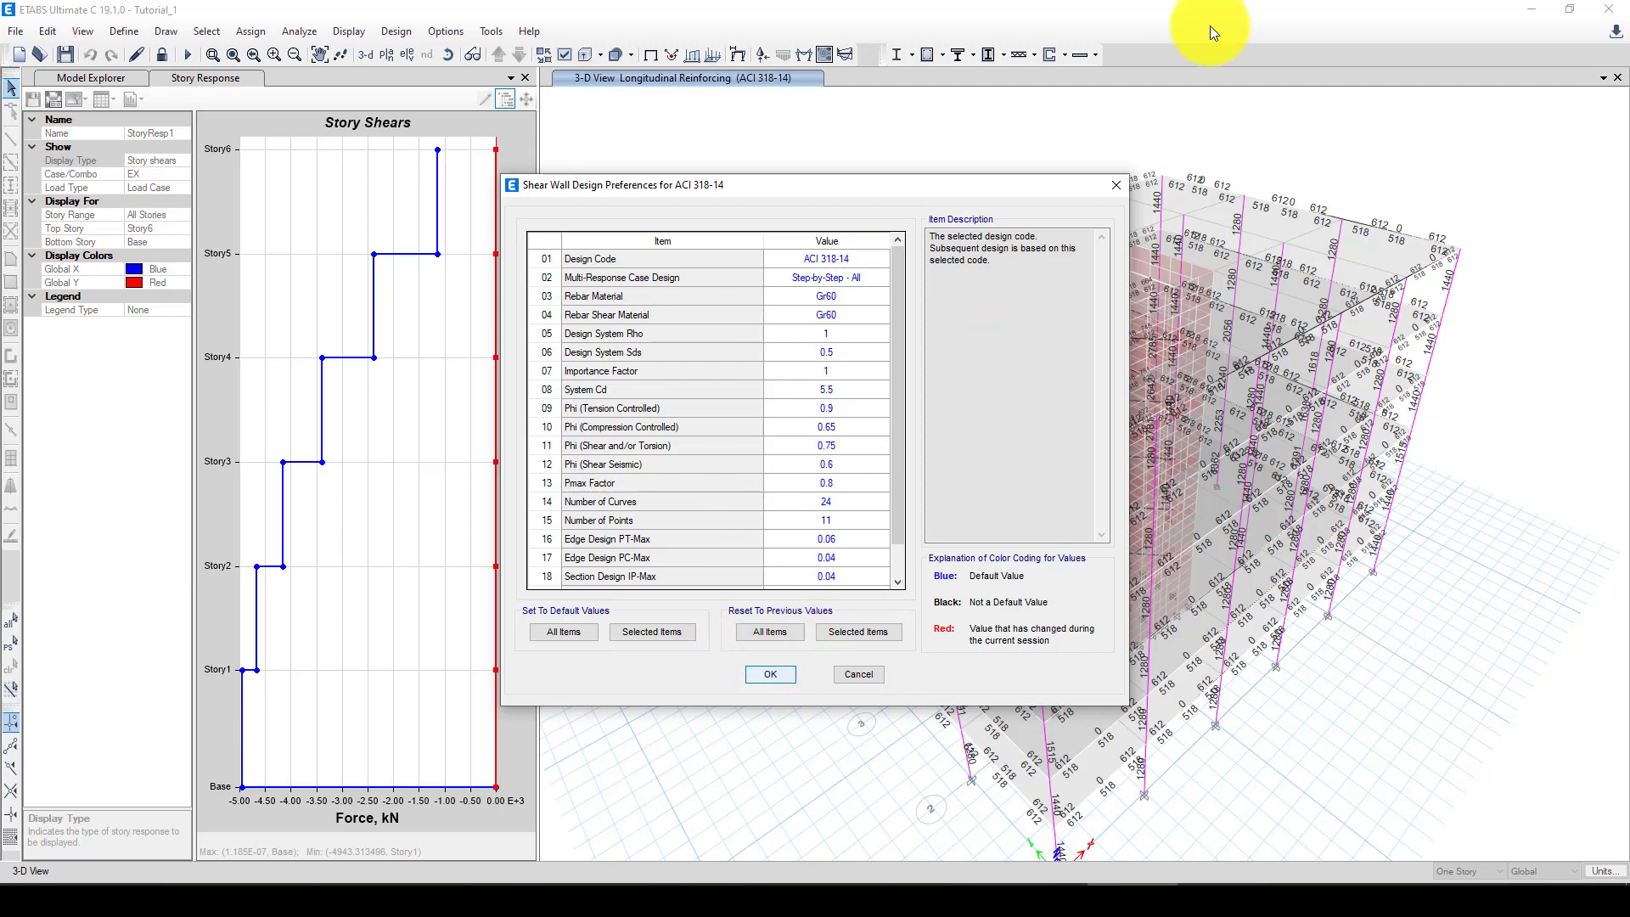
left_click(1066, 55)
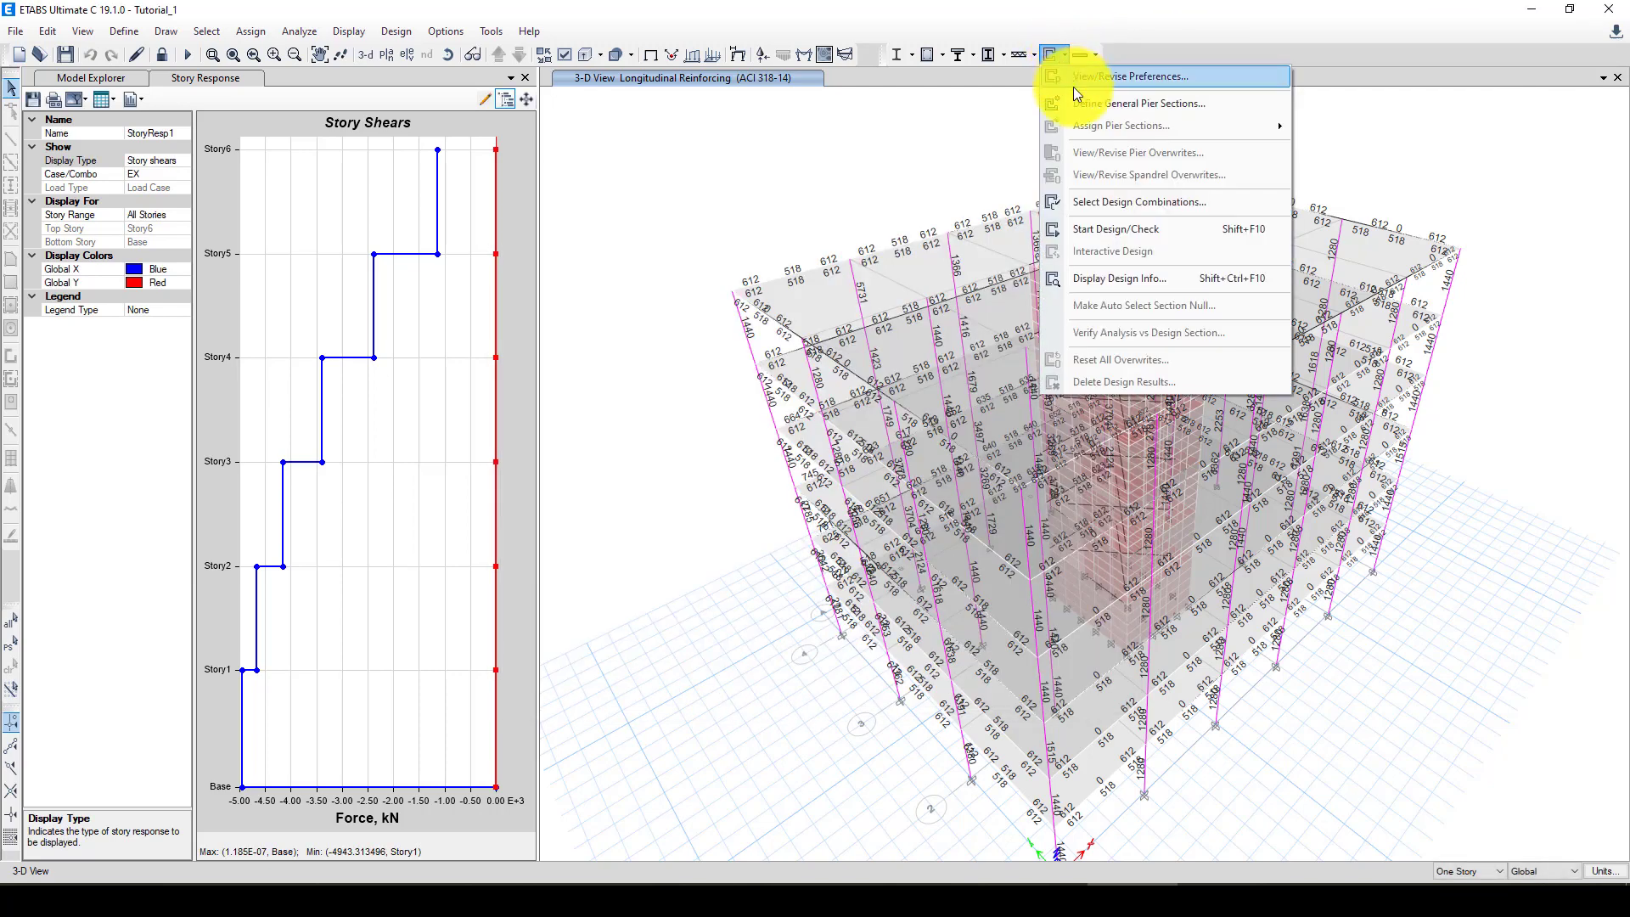
left_click(1160, 104)
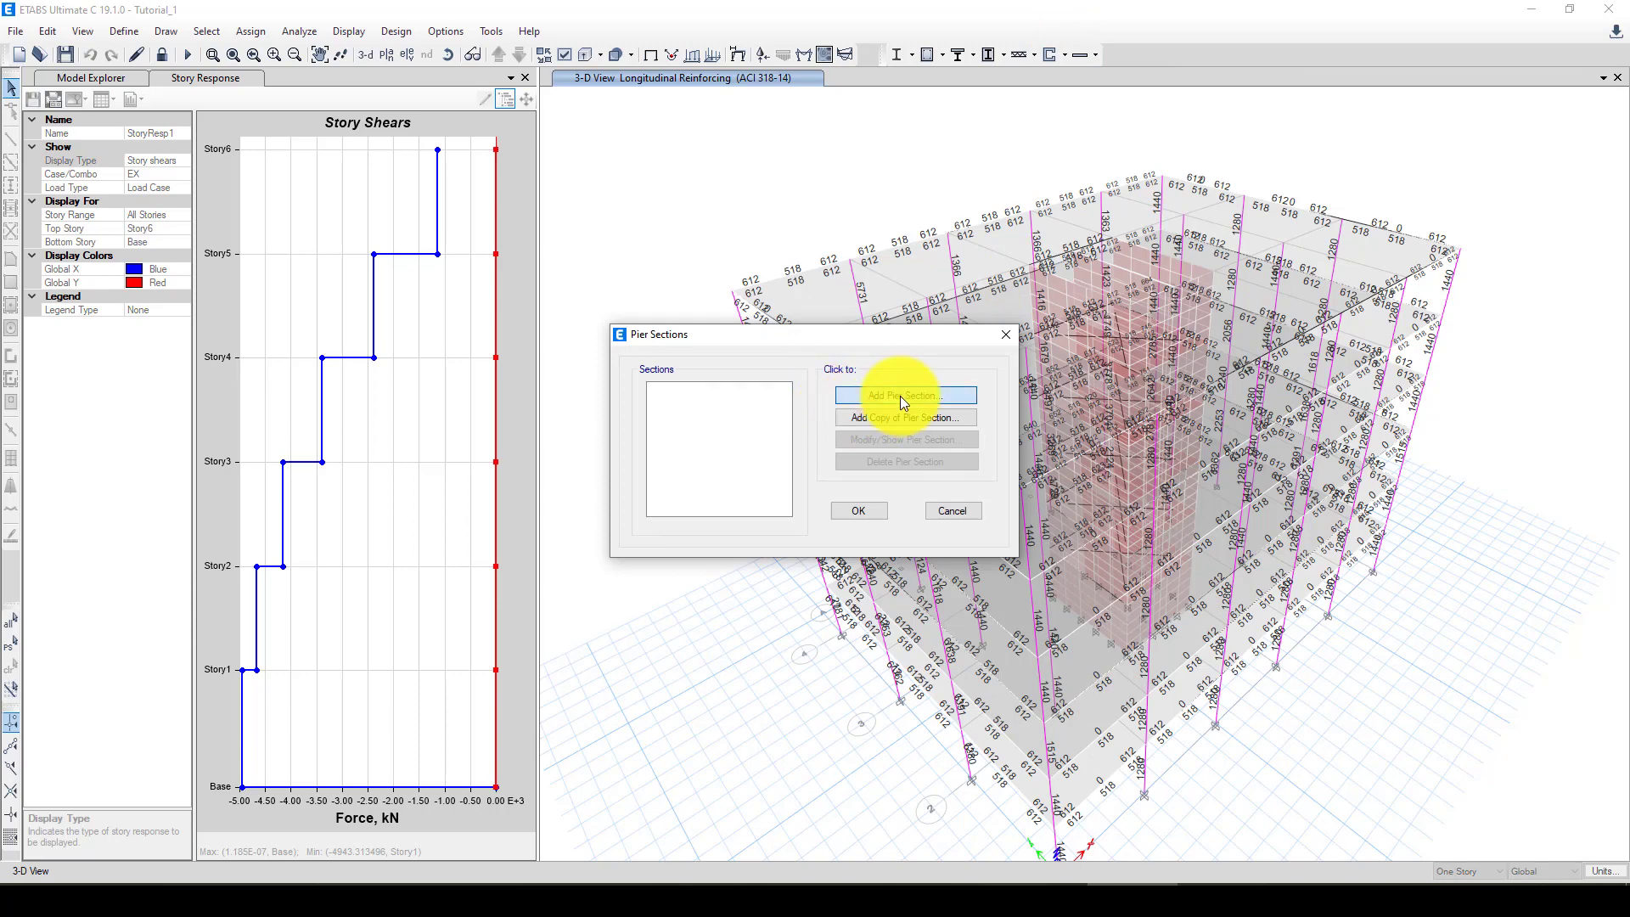
left_click(902, 397)
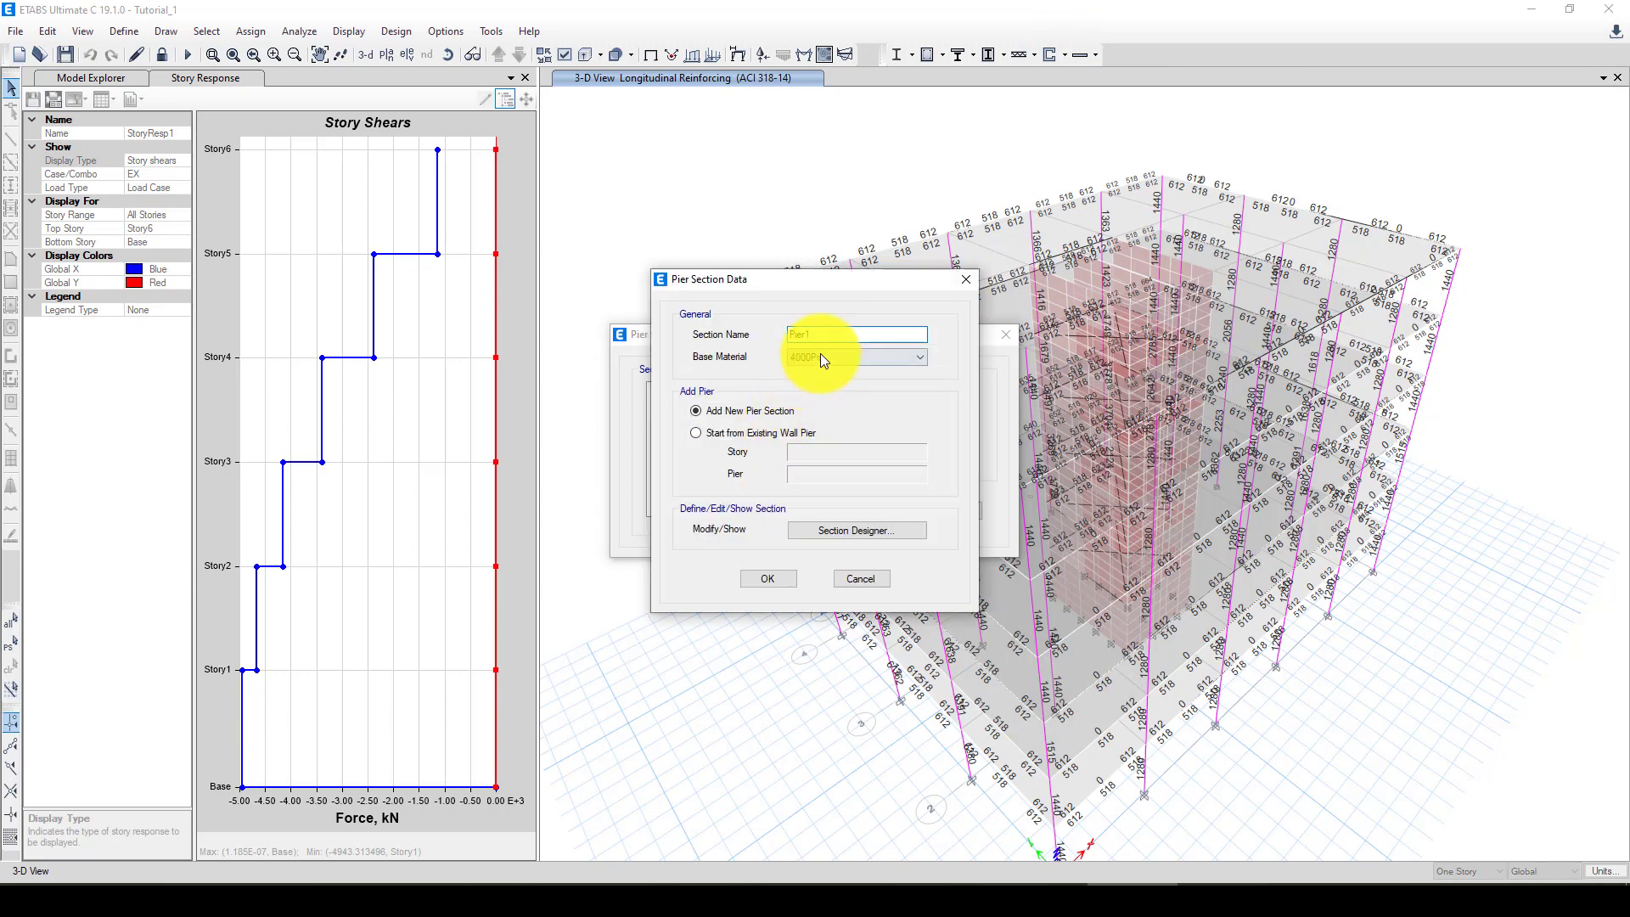
left_click(840, 355)
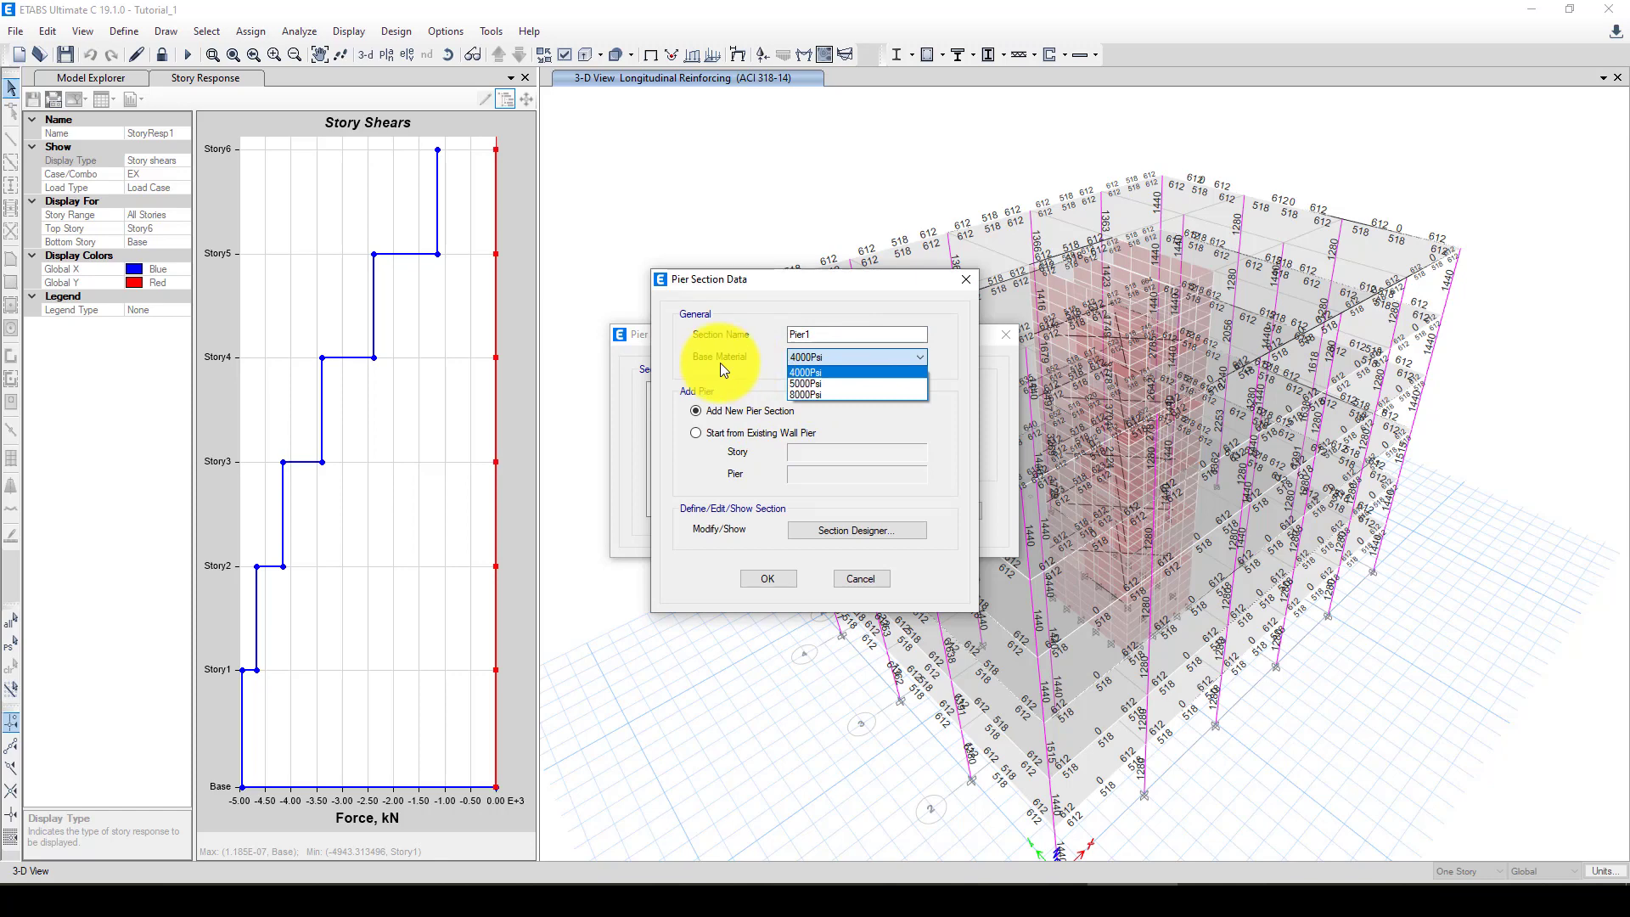
left_click(823, 382)
Step: Base Pier1 on existing wall pier Story6/P1, review it in Section Designer, and confirm
left_click(771, 577)
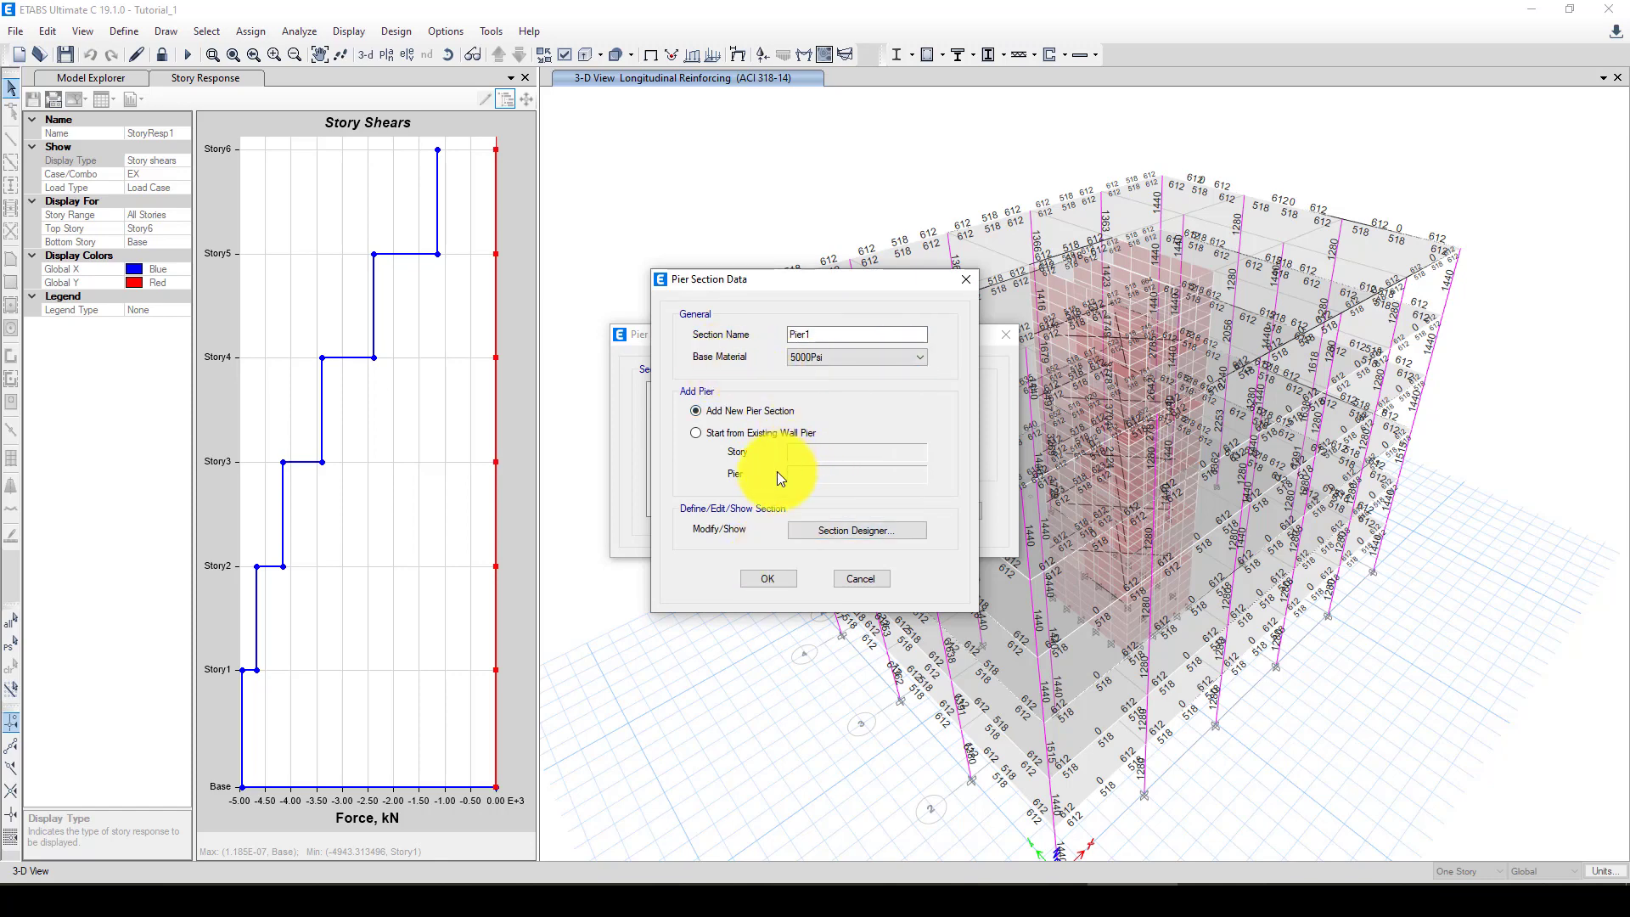
left_click(706, 434)
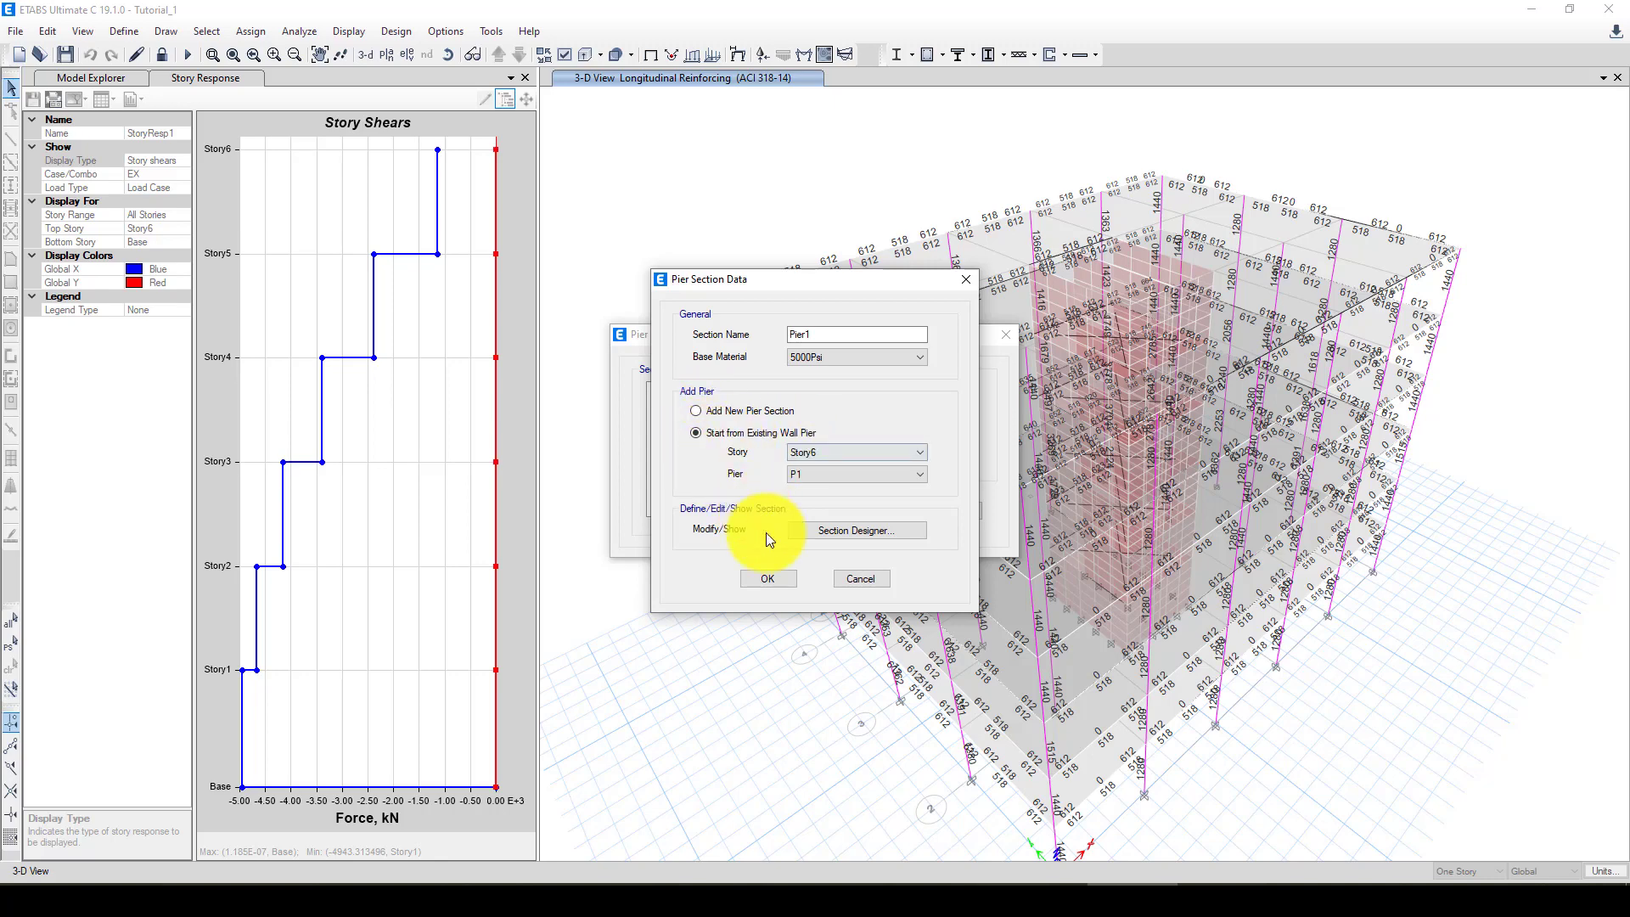
left_click(768, 578)
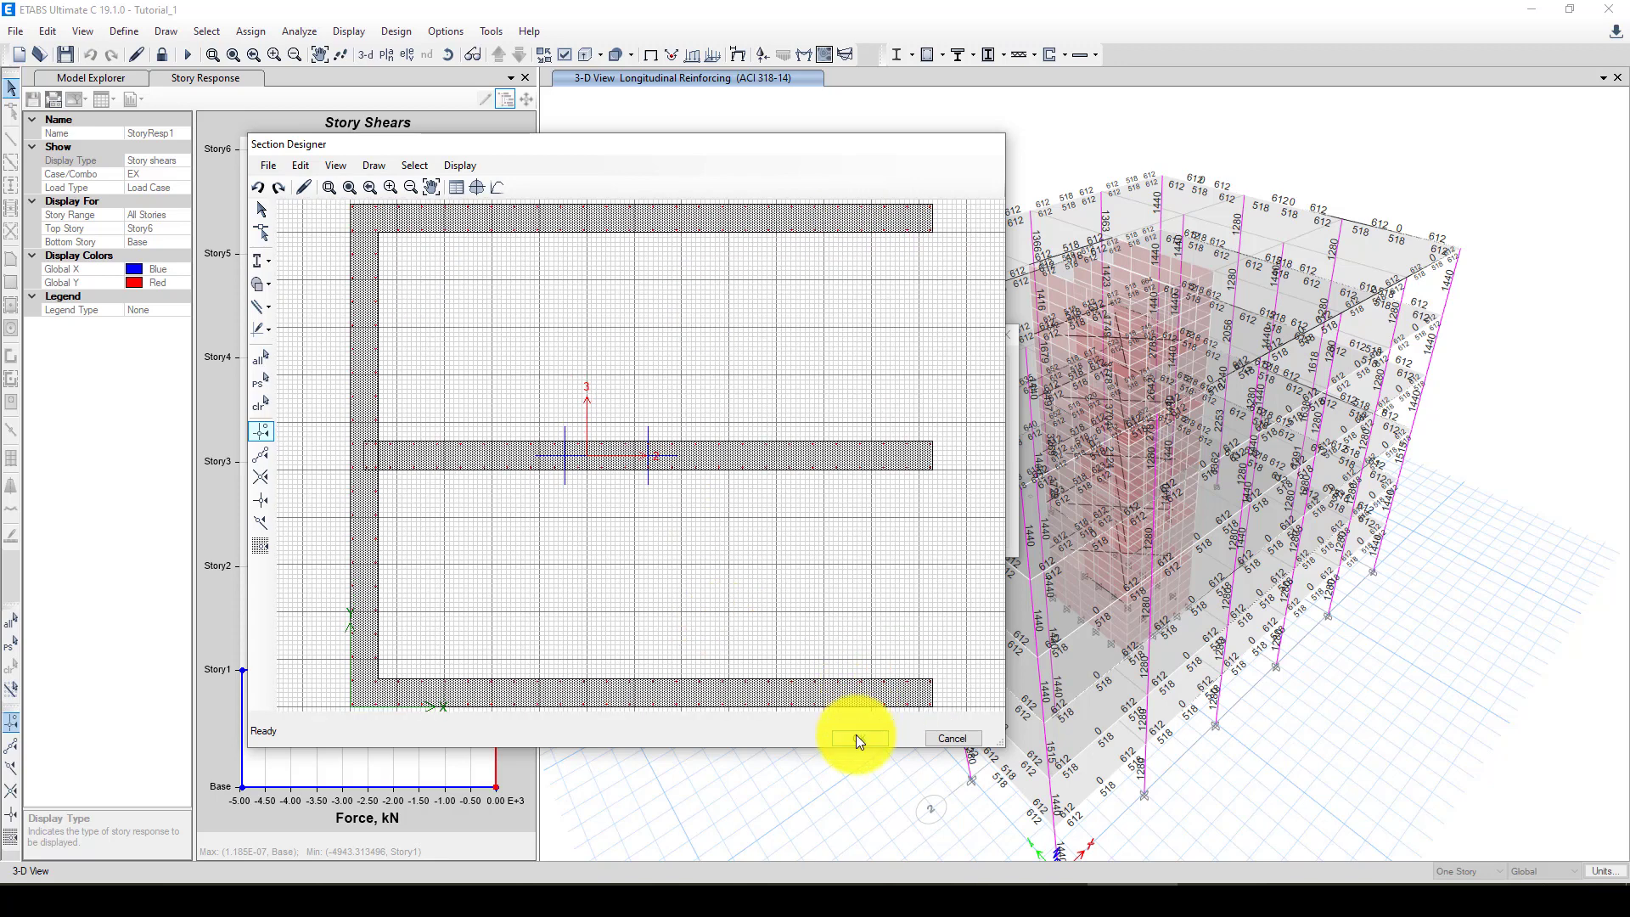
left_click(857, 737)
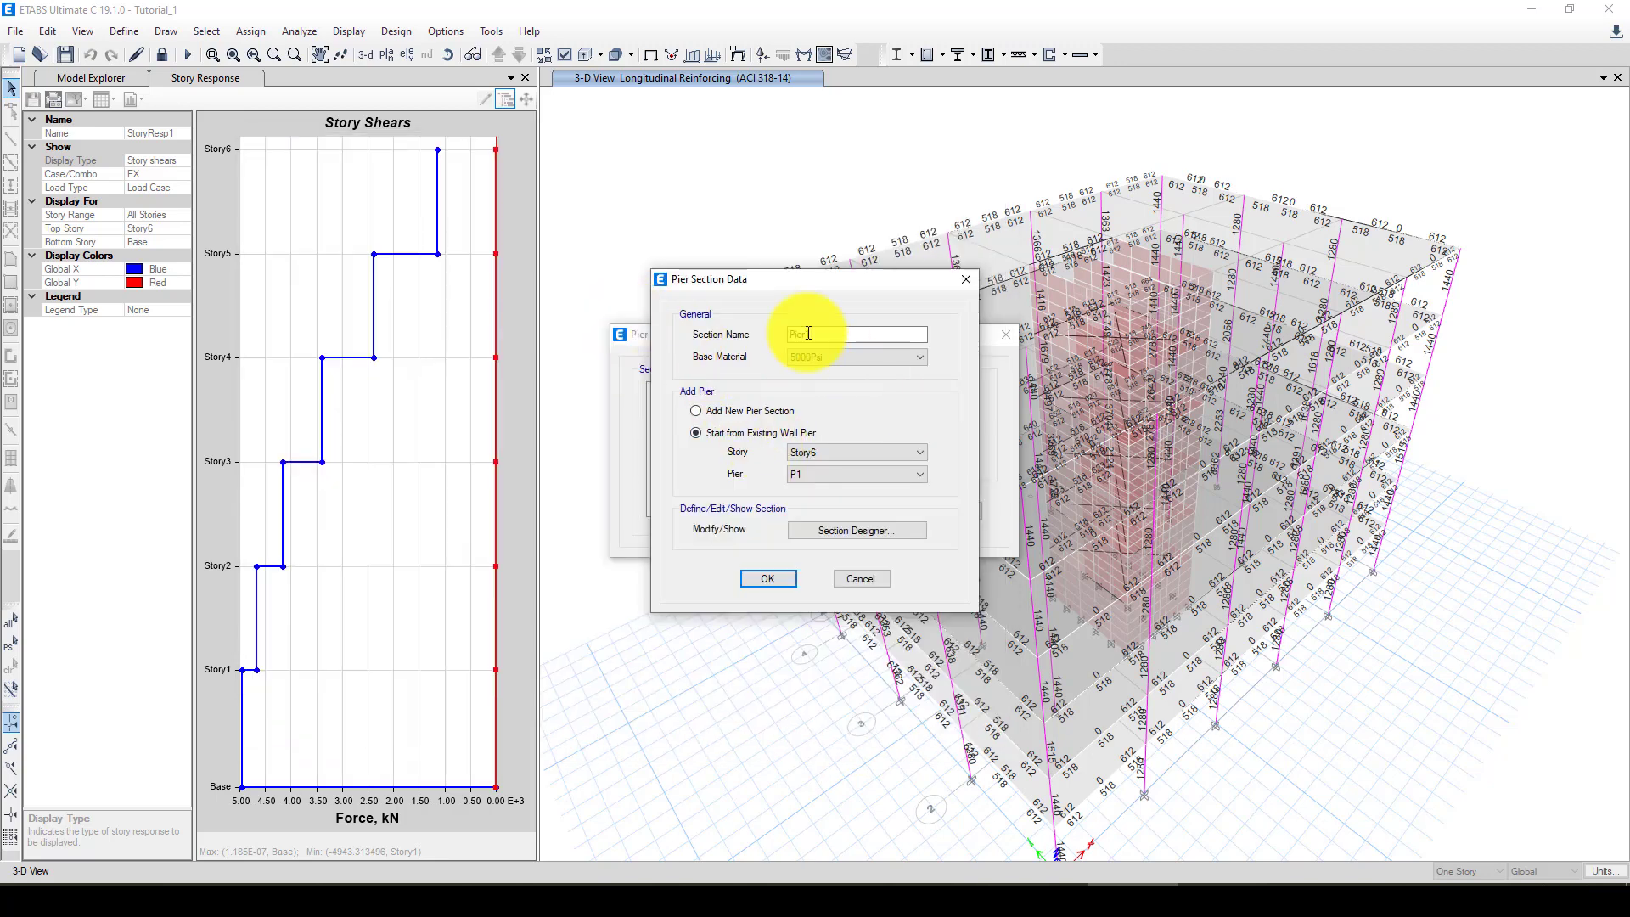
left_click(766, 579)
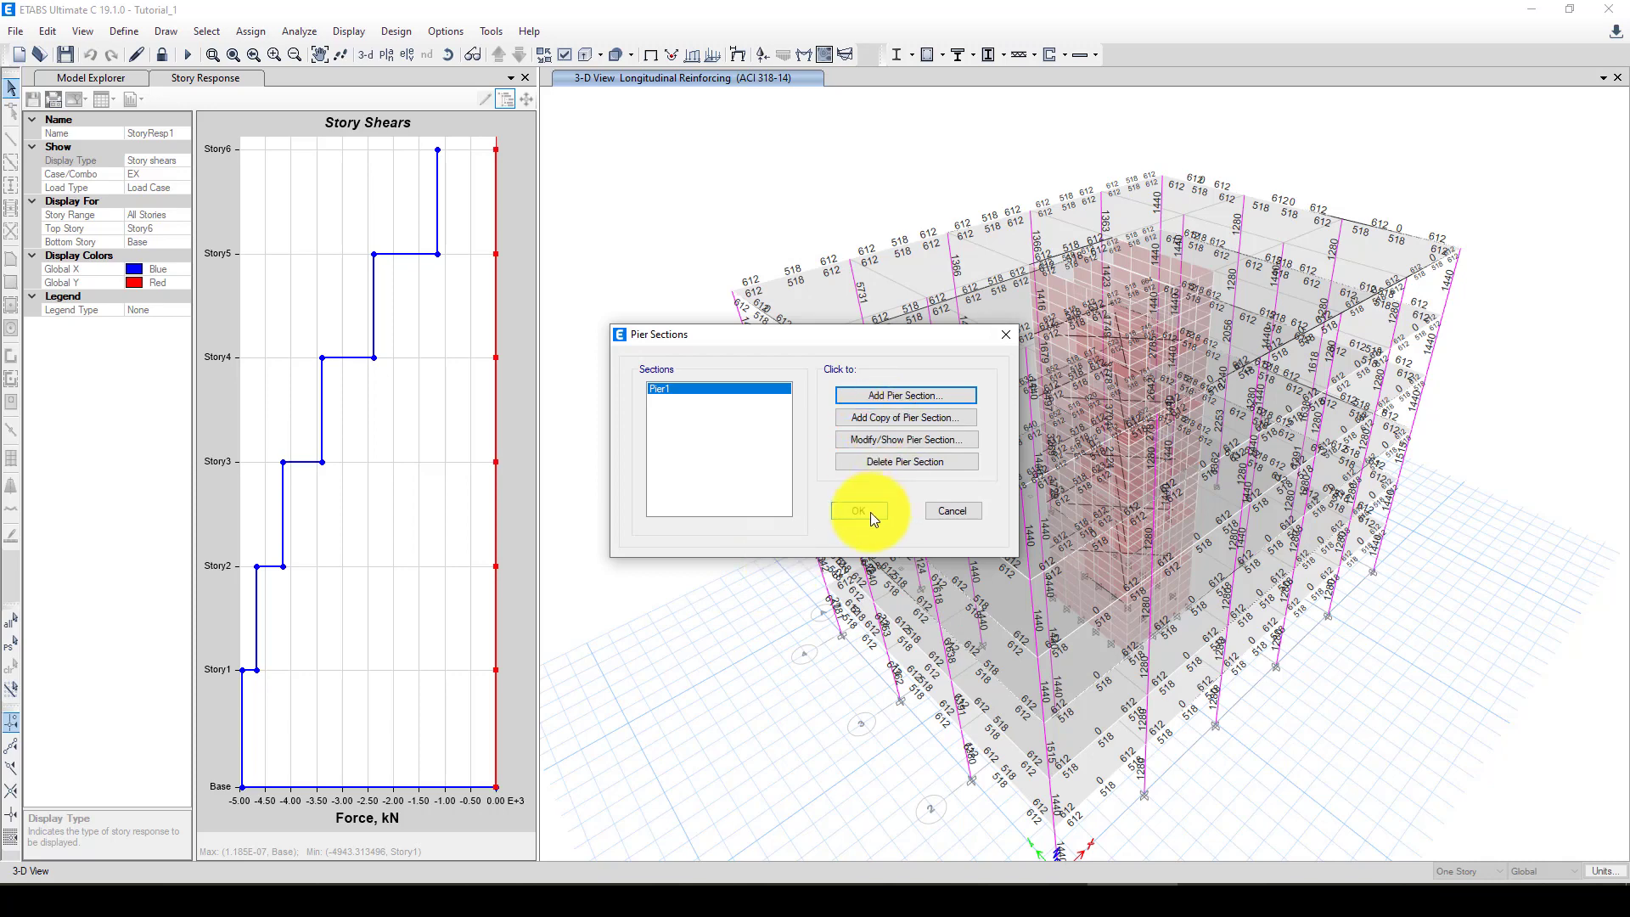
left_click(860, 511)
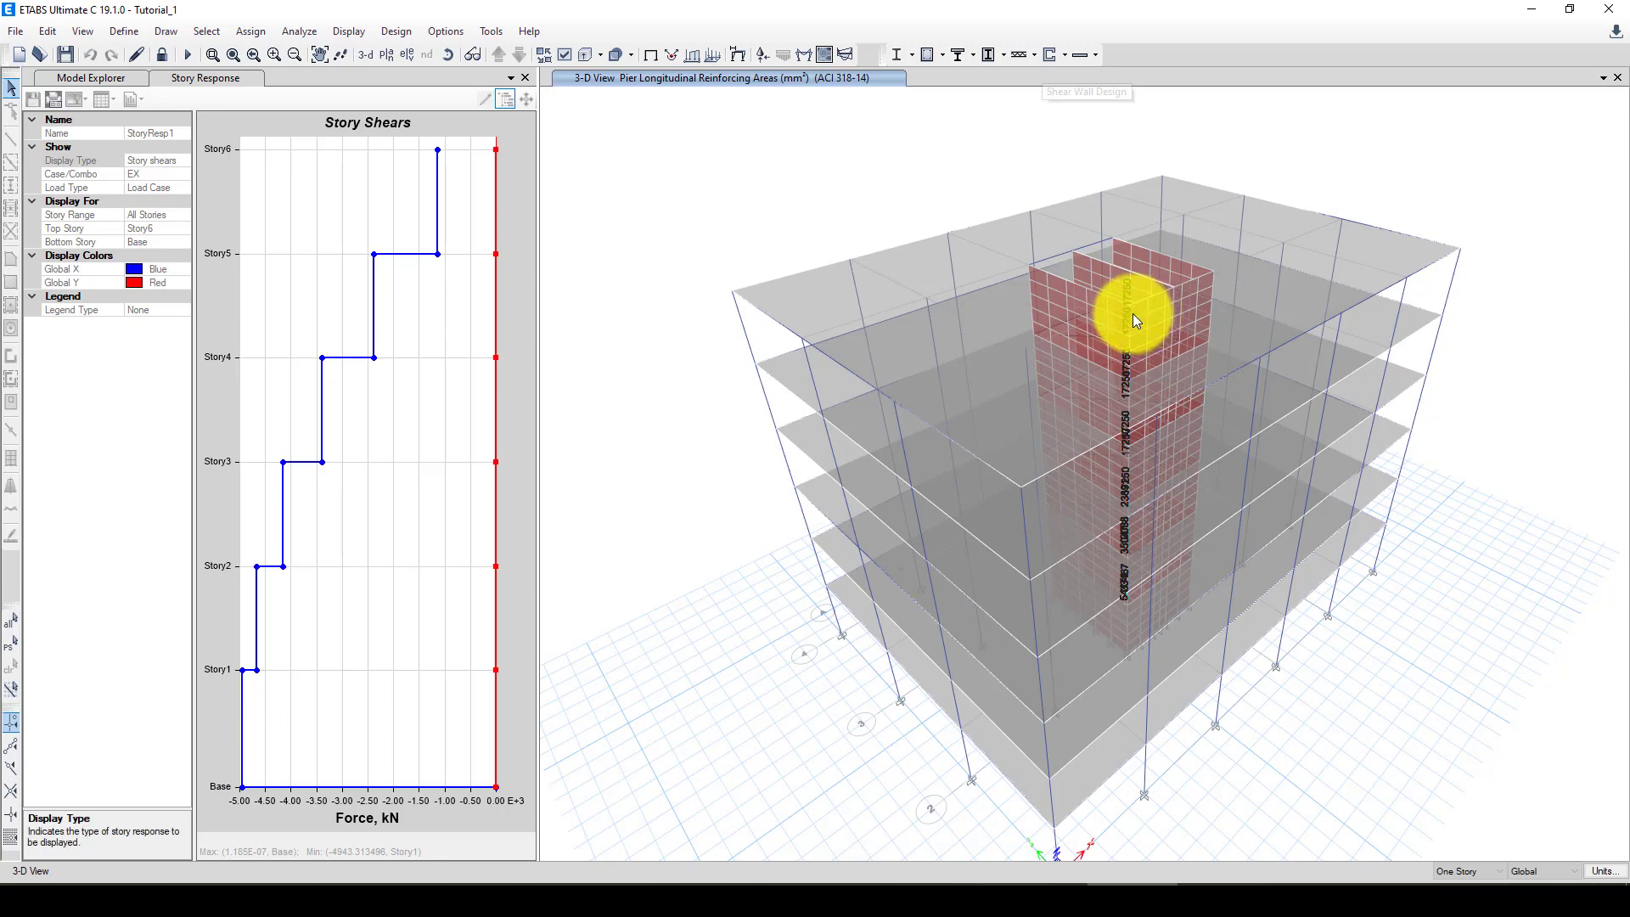
Step: Zoom in and out on the core walls to inspect the 17250 mm² pier reinforcing
scroll(1132, 313, "up", 2)
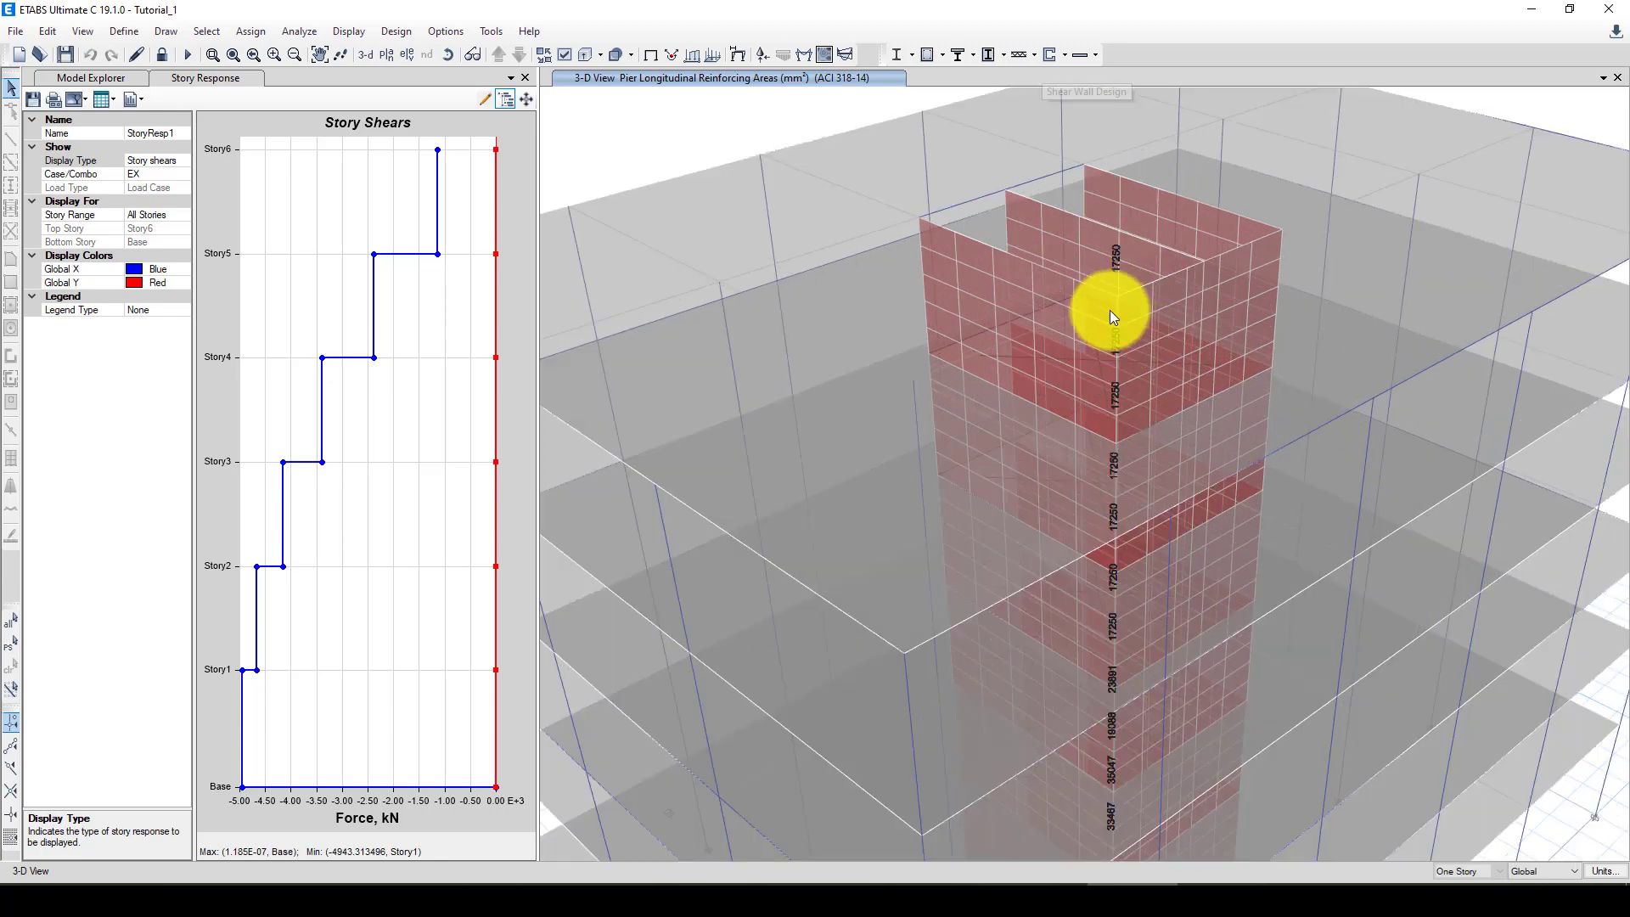
scroll(1128, 628, "up", 3)
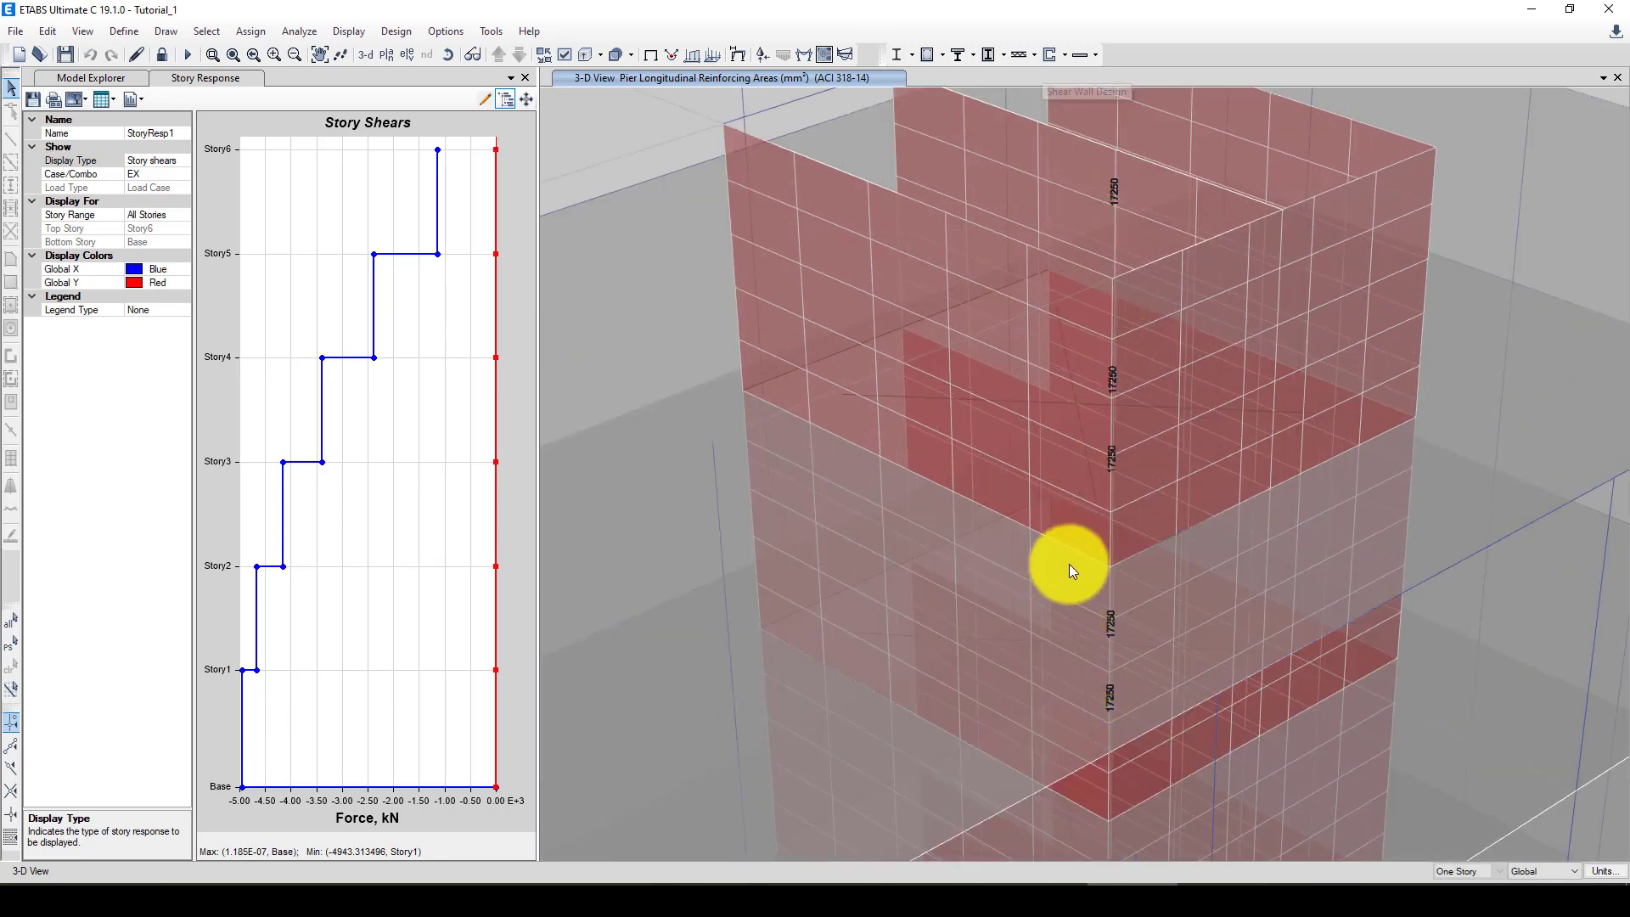
scroll(1078, 510, "down", 2)
scroll(1108, 509, "down", 1)
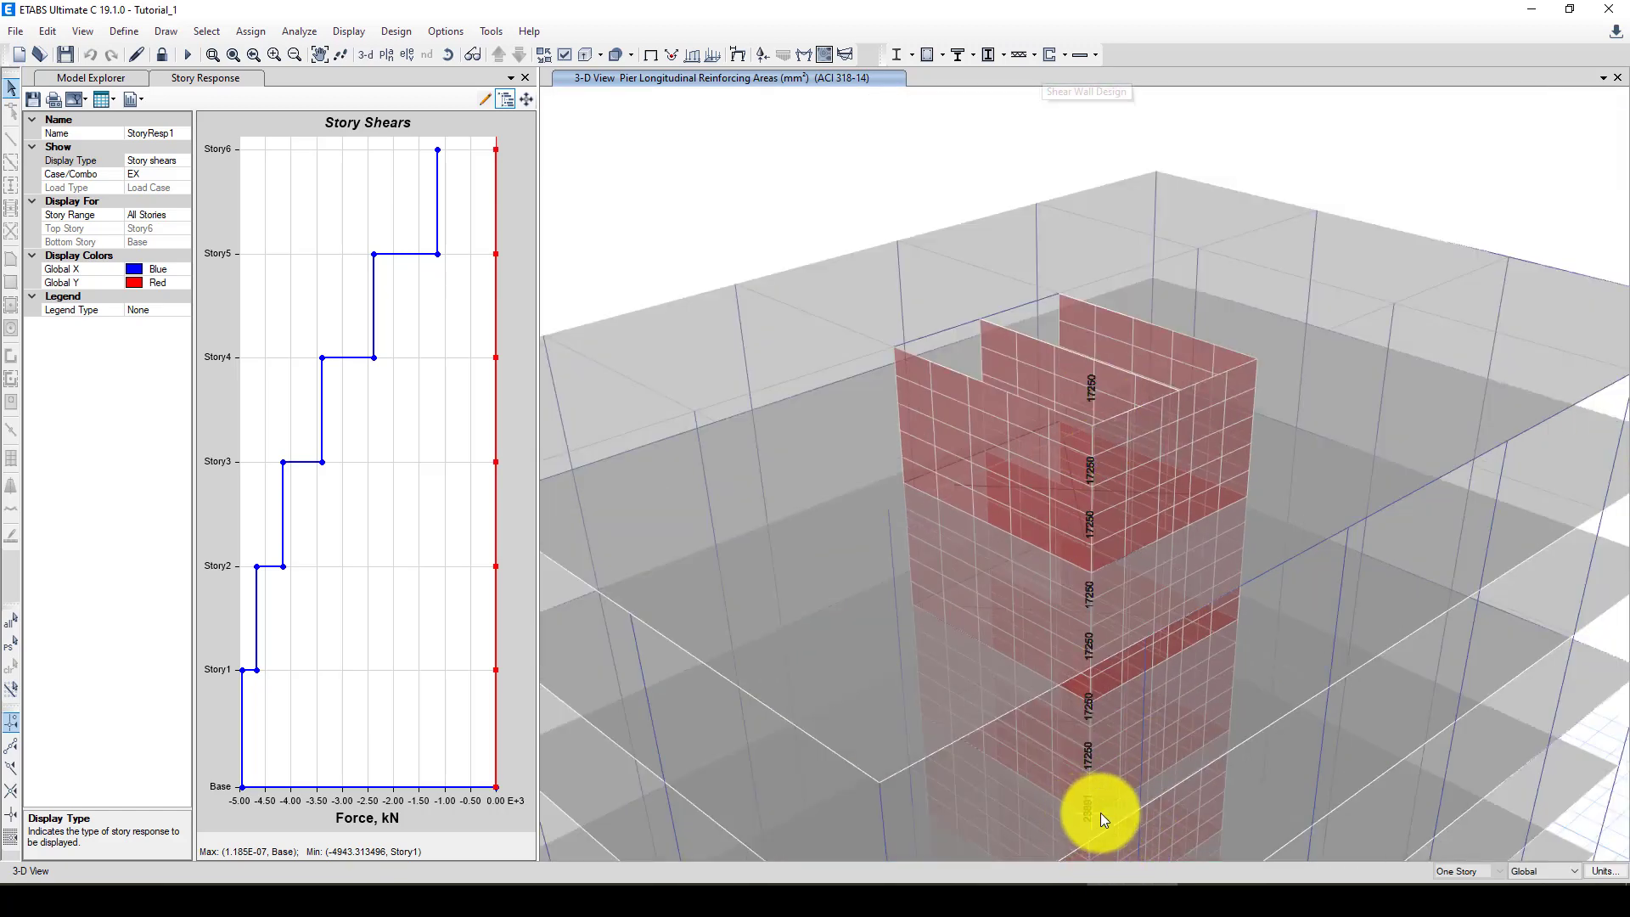
Step: Set the slab design minimum clear cover to 20 mm top and bottom, keeping inner rebar Layer B
left_click(1093, 55)
left_click(1114, 77)
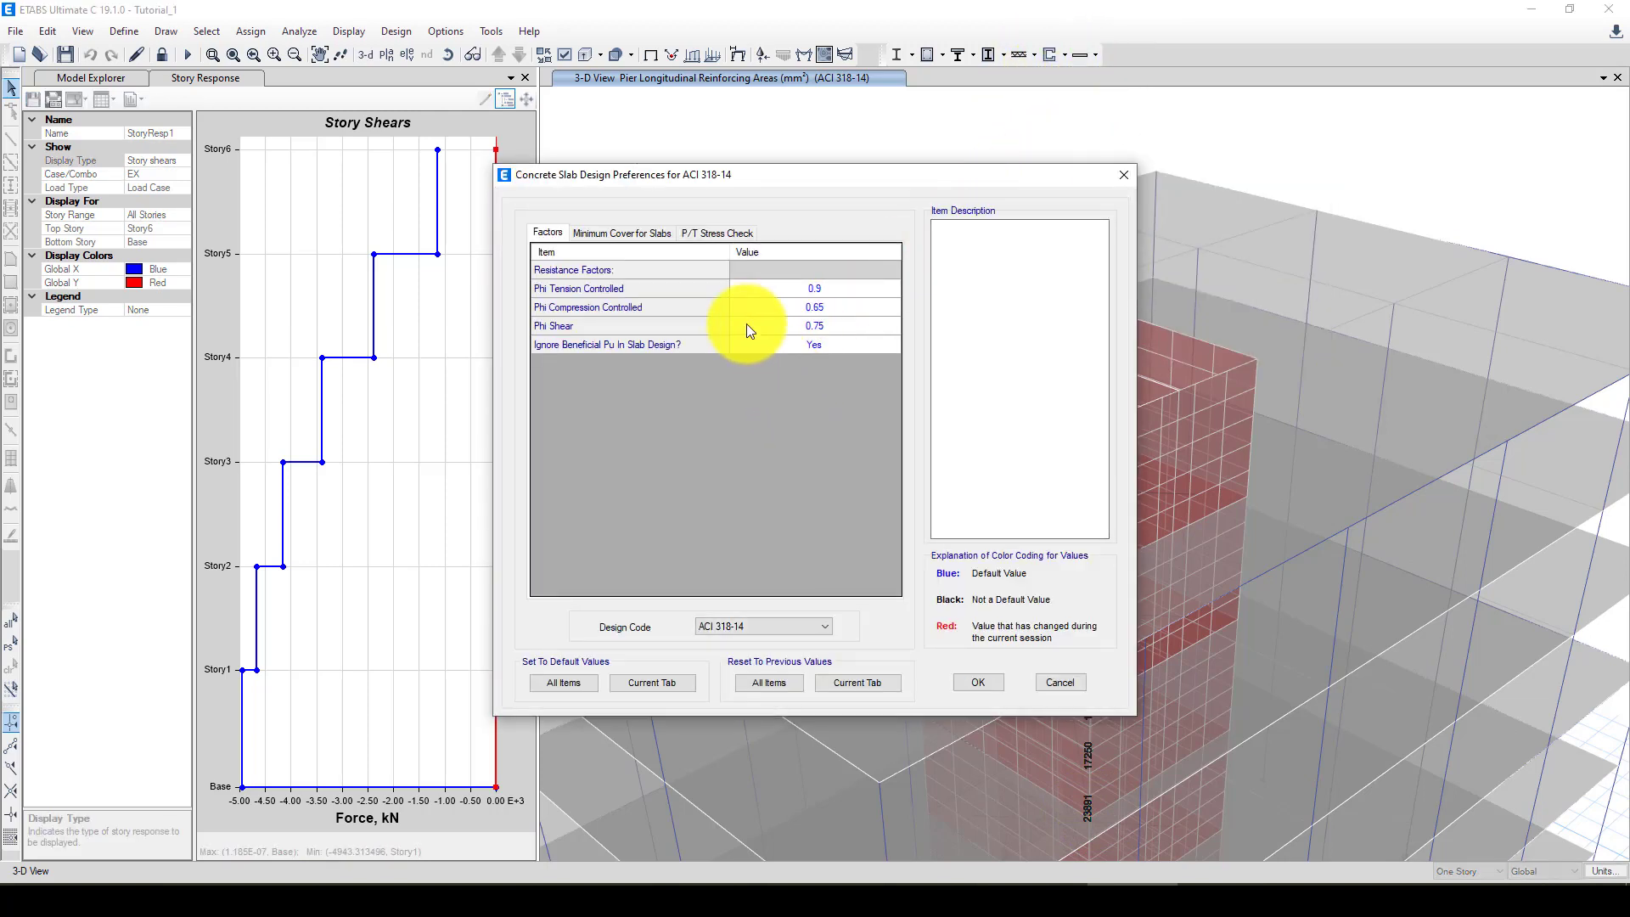
left_click(633, 234)
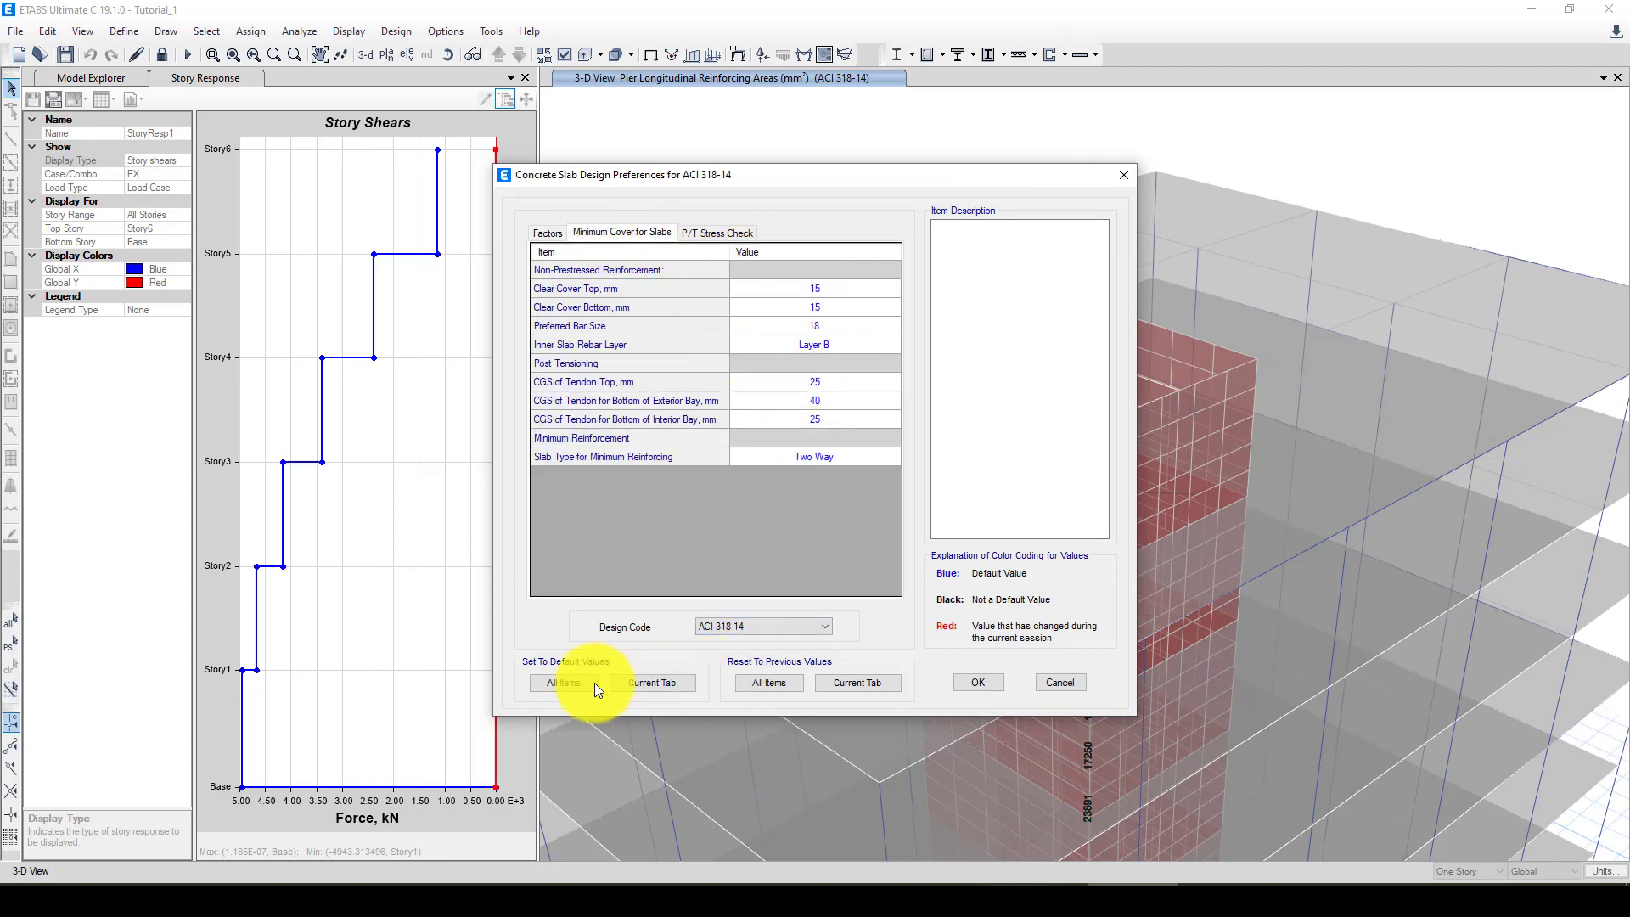
type("20")
left_click(797, 306)
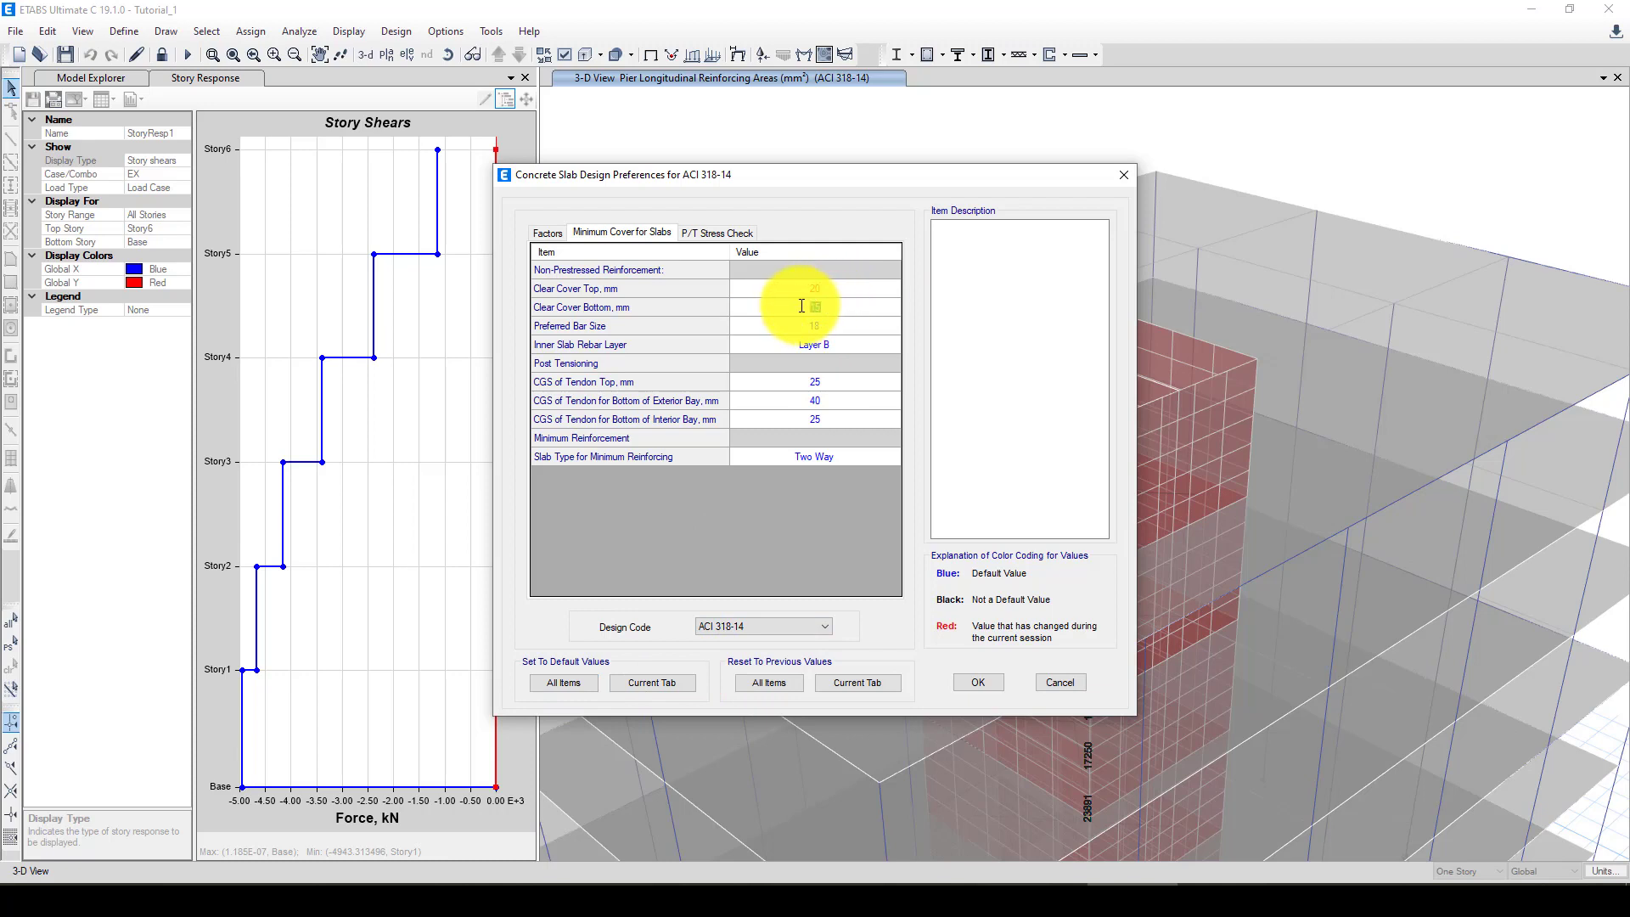
type("20")
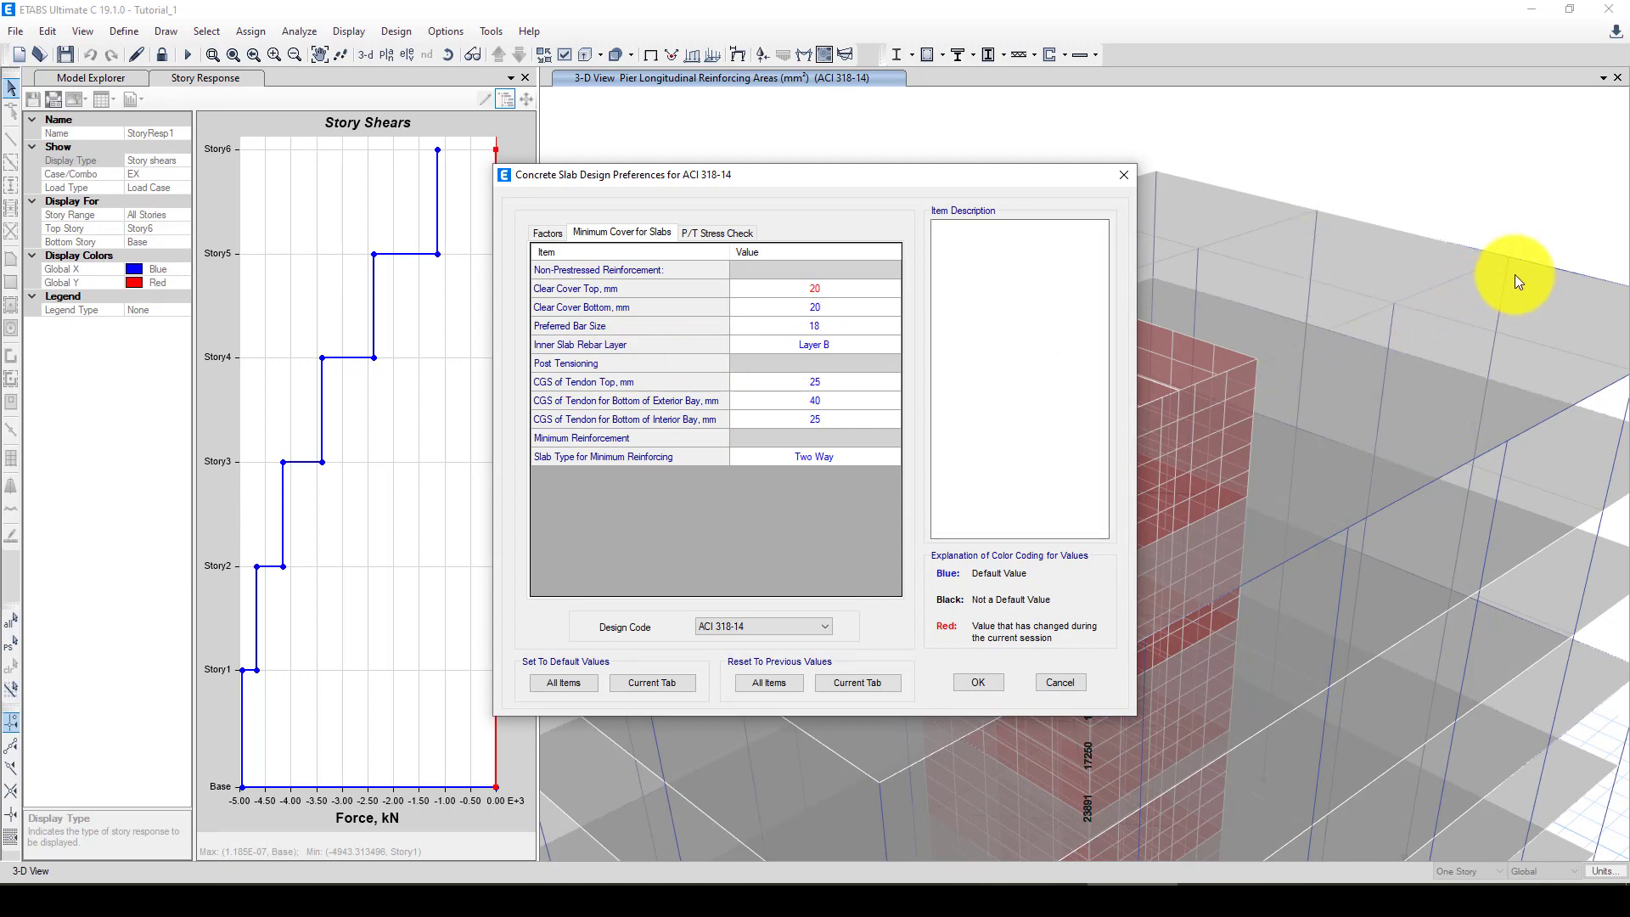
left_click(873, 343)
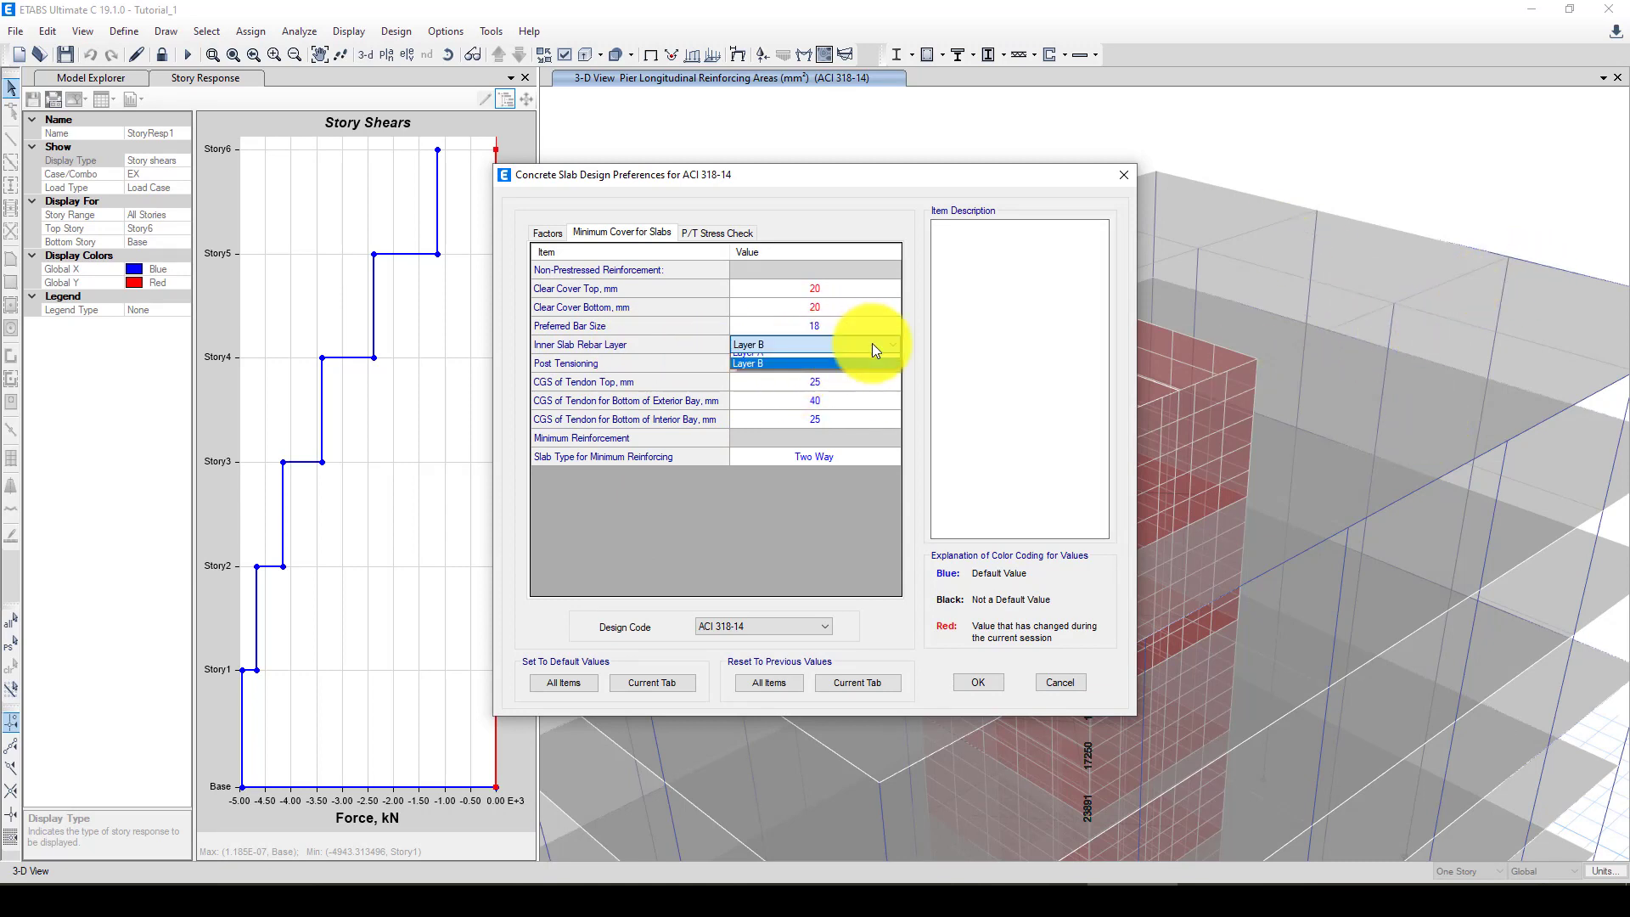
left_click(872, 343)
left_click(873, 348)
left_click(873, 348)
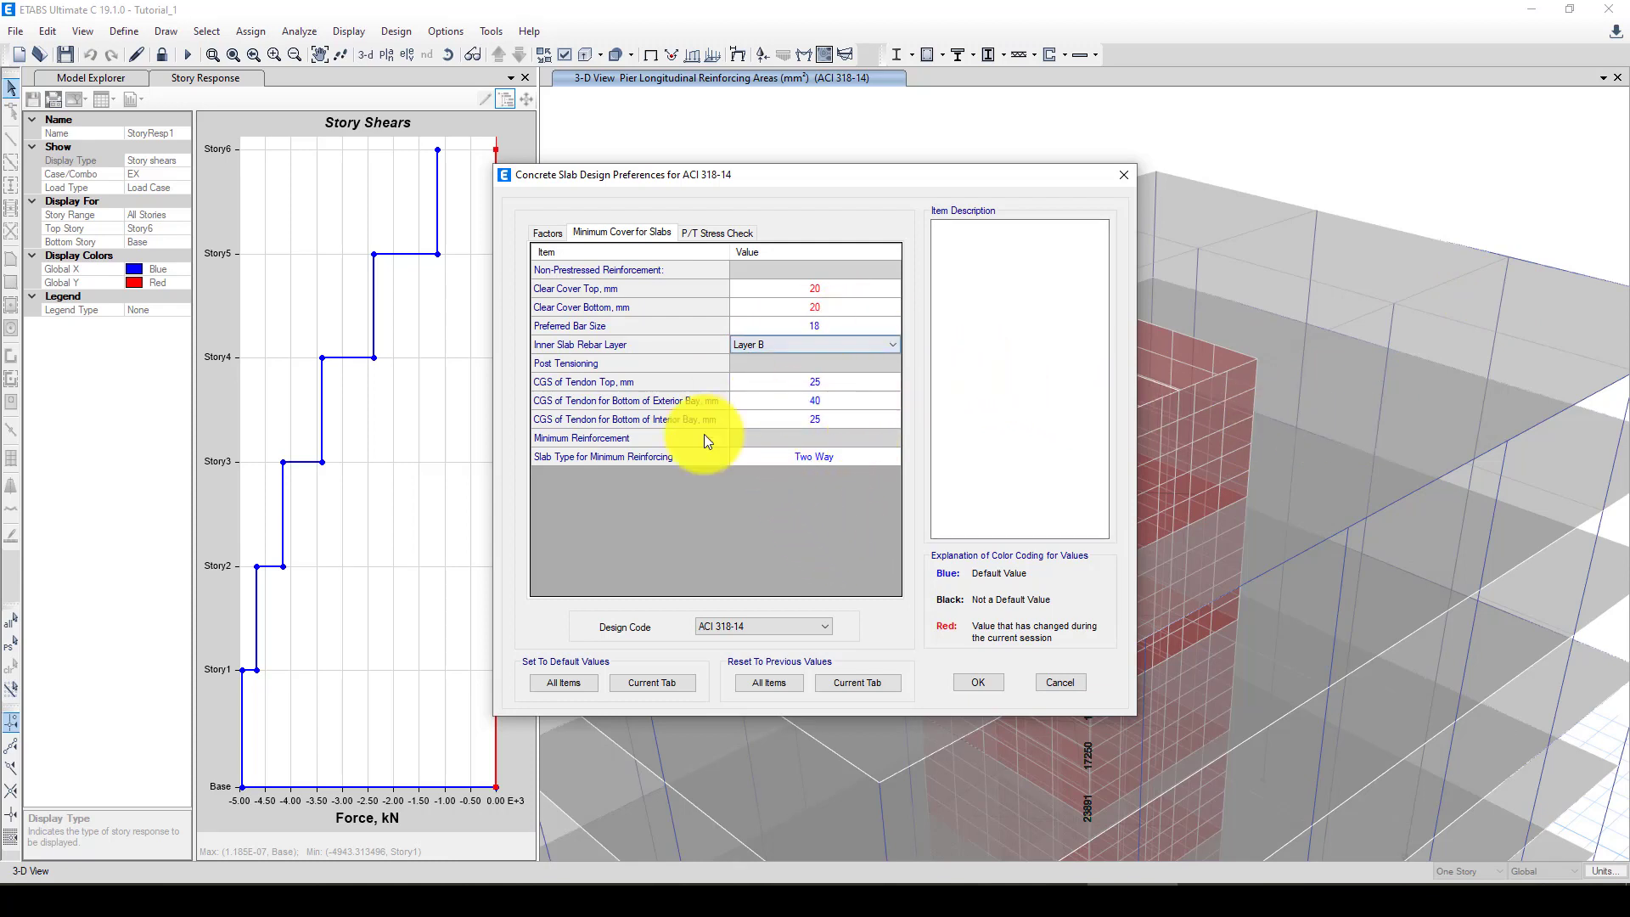
left_click(786, 683)
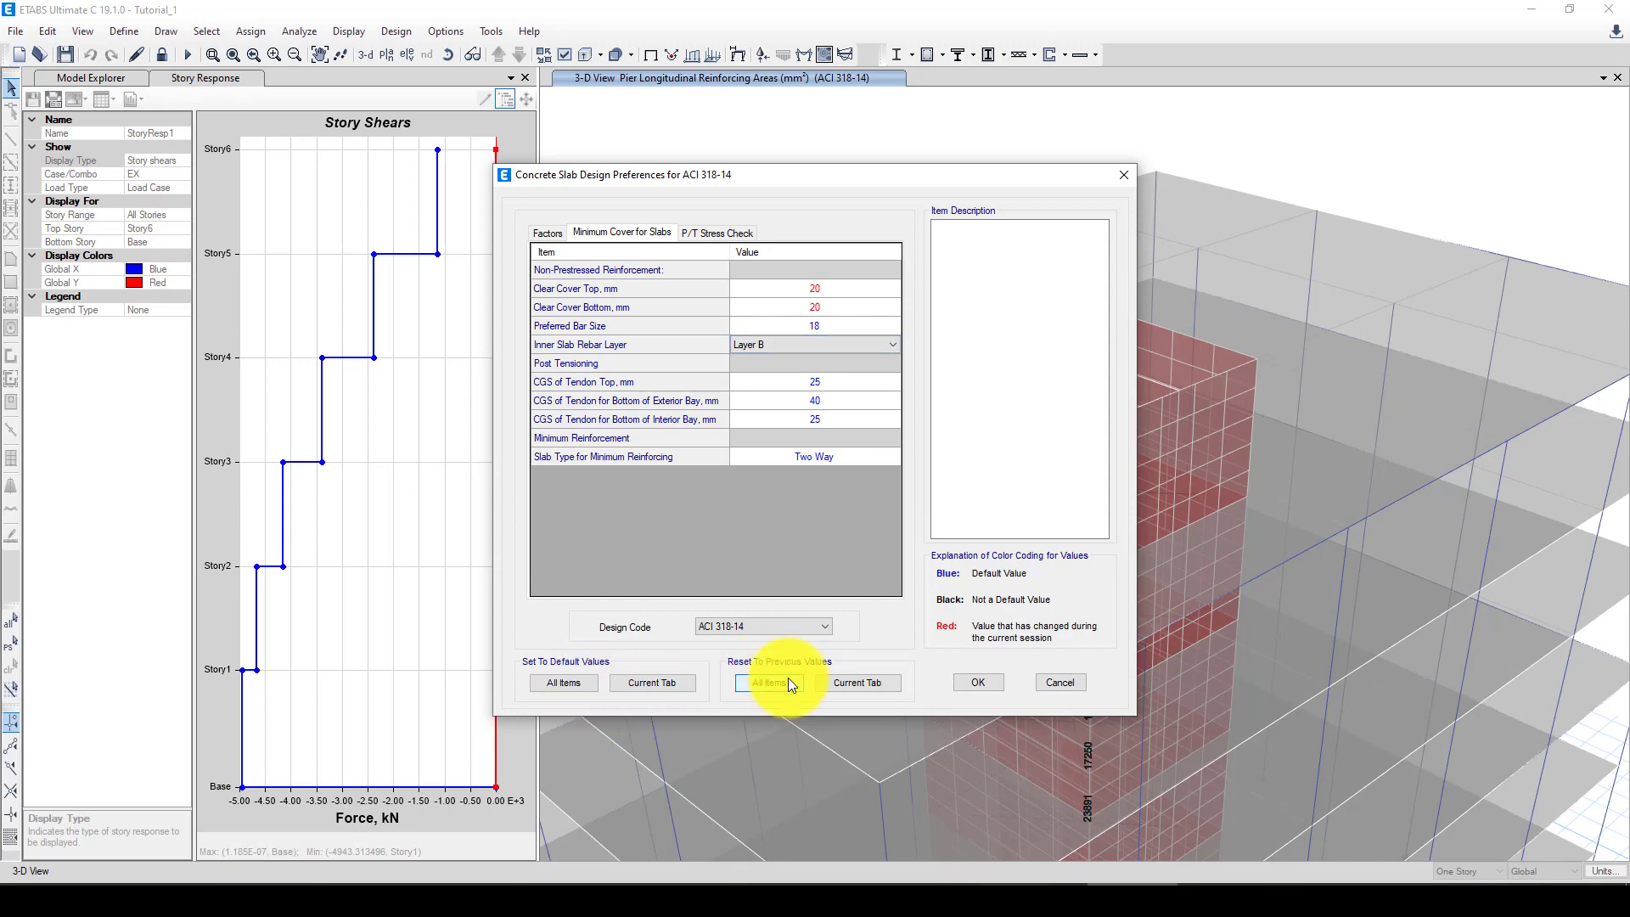
Step: Confirm the slab preferences, choose Story1–Story6 for slab design, and run the slab strip design
left_click(969, 687)
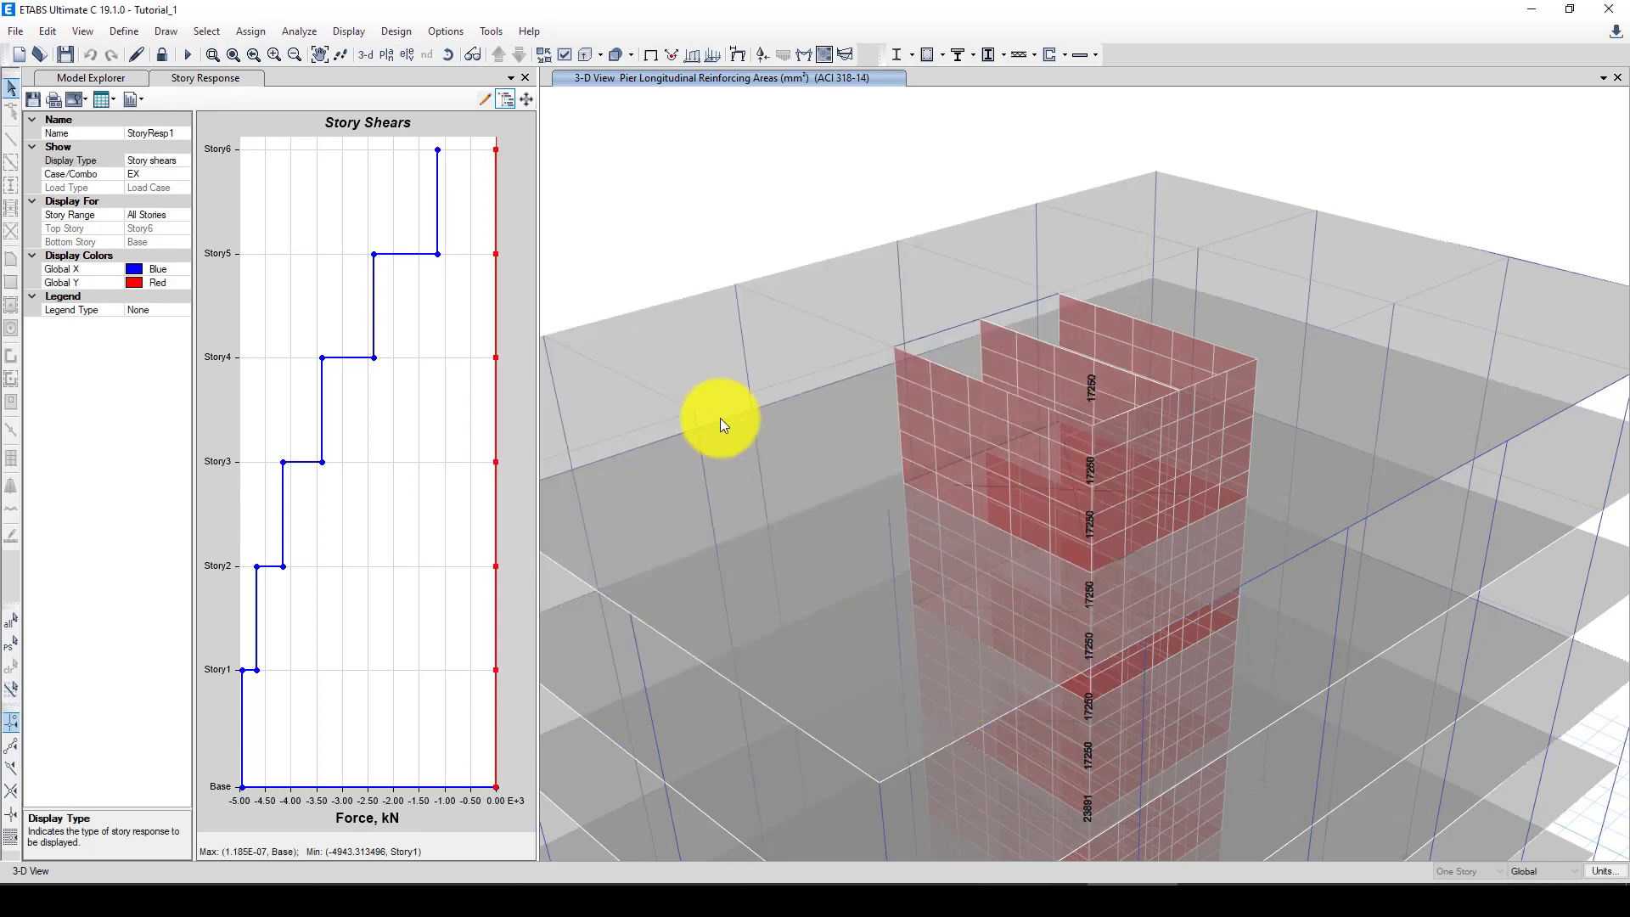
left_click(1095, 53)
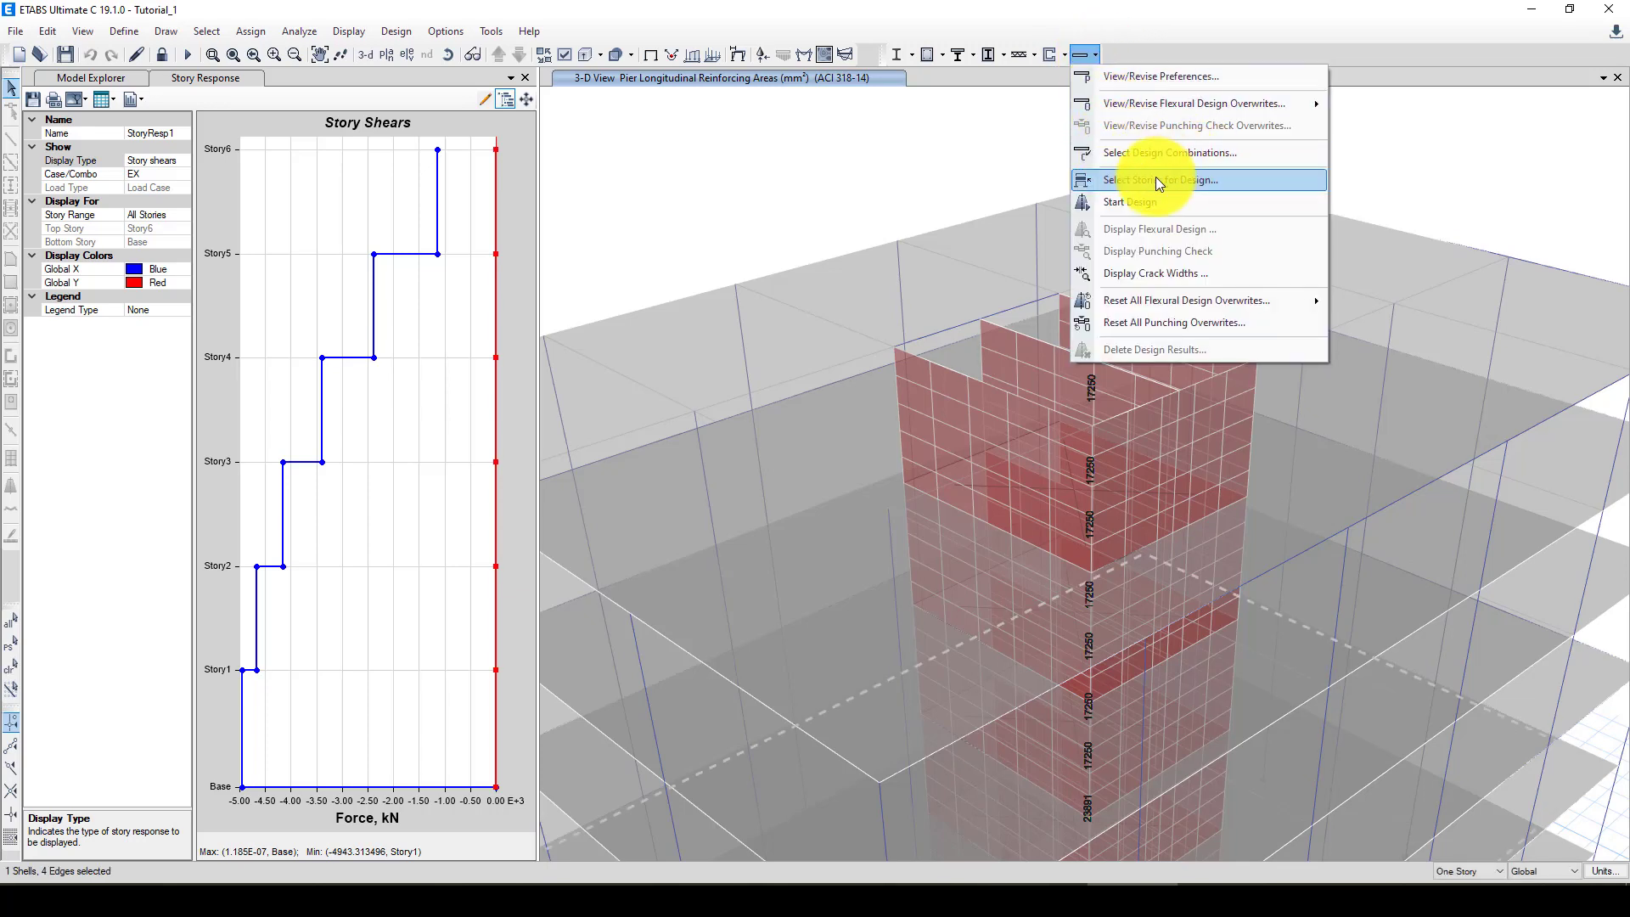
left_click(1204, 178)
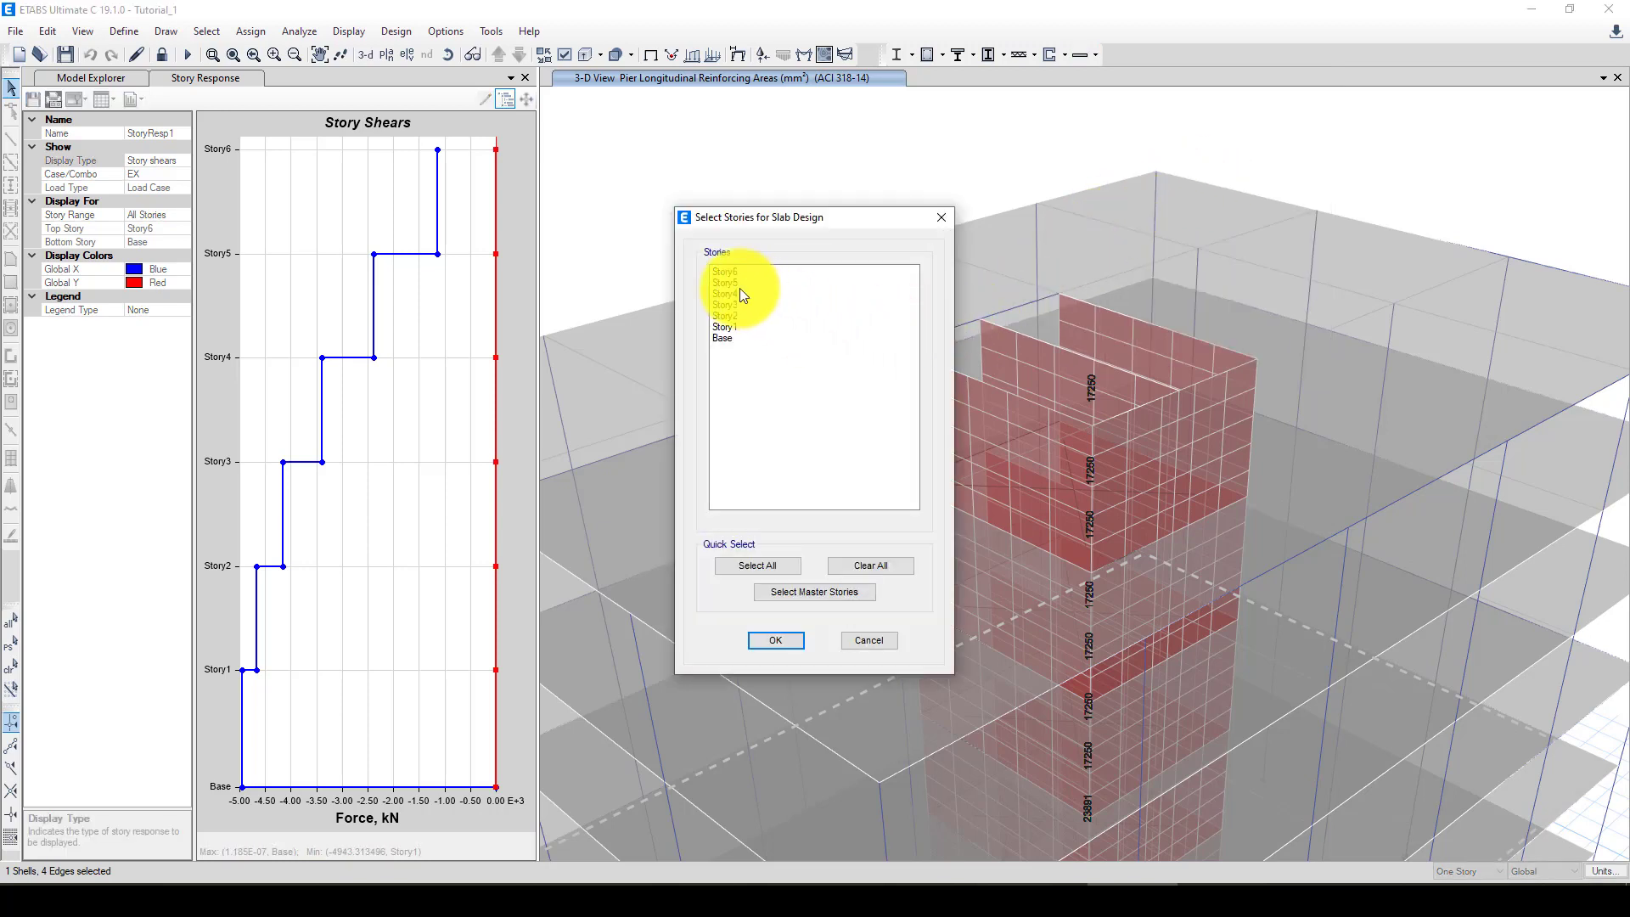
left_click_drag(726, 272, 736, 327)
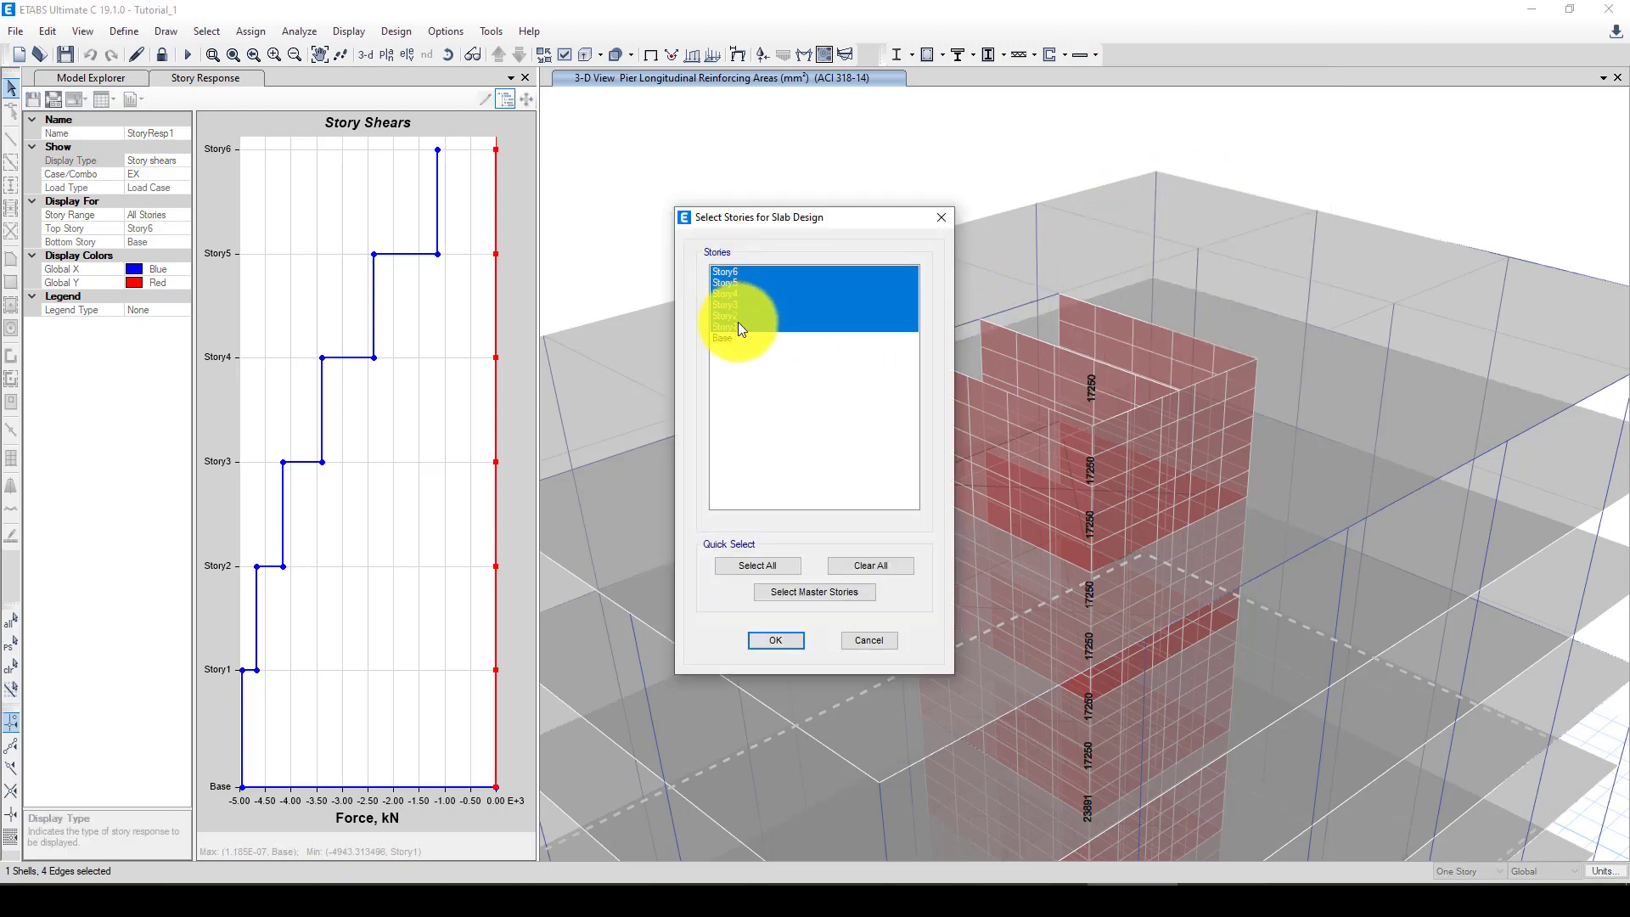
left_click(779, 639)
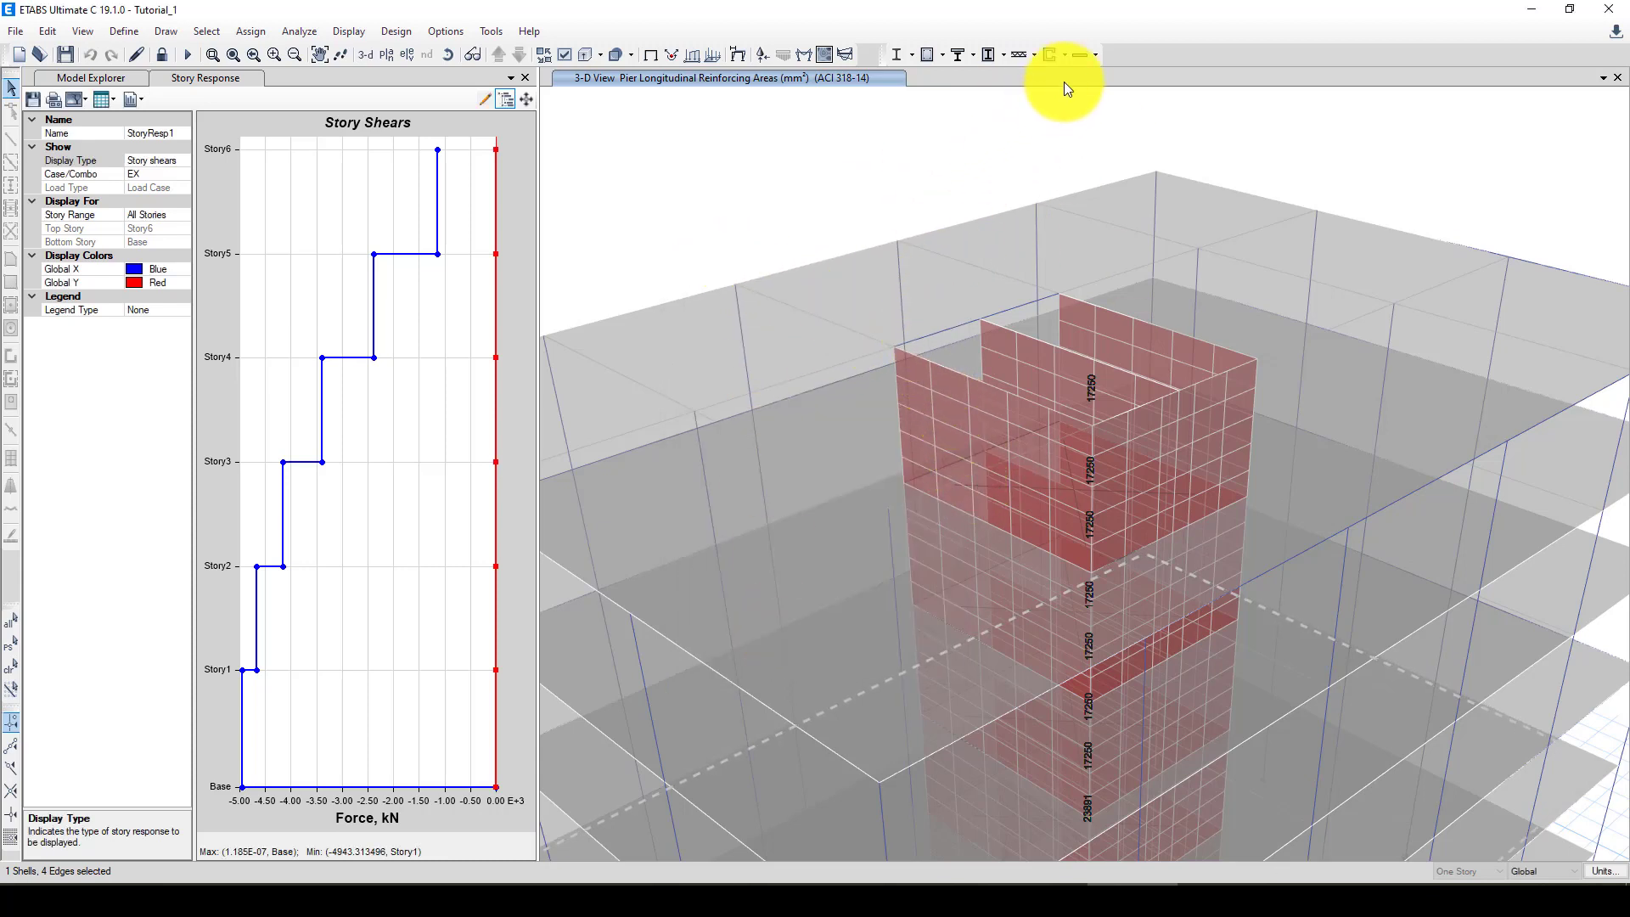
left_click(1078, 54)
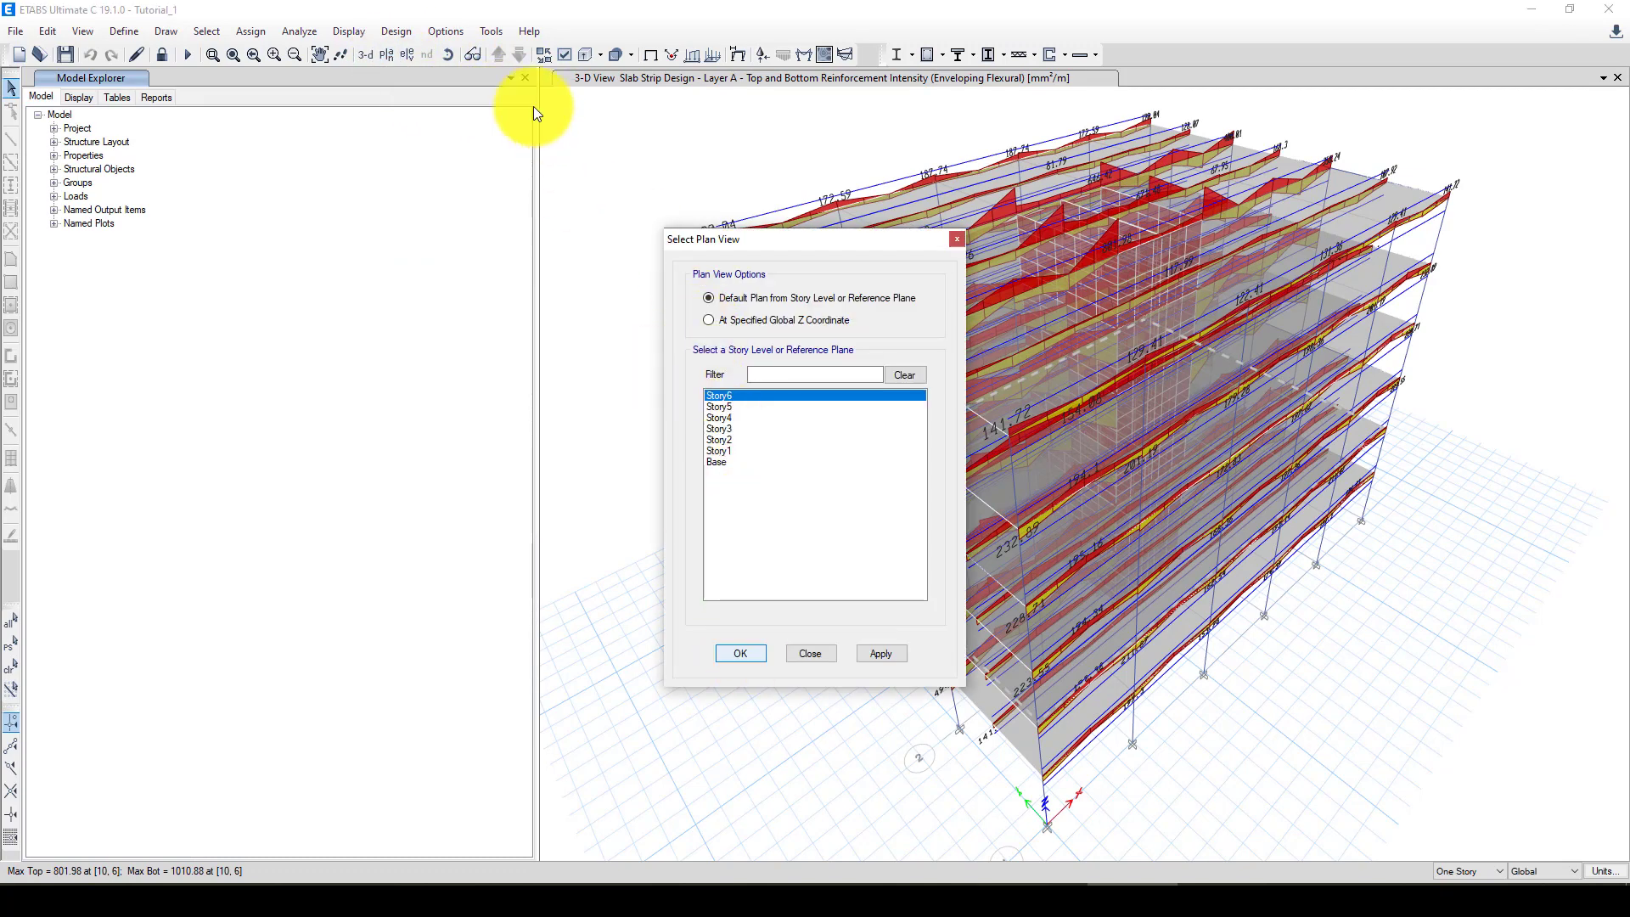
Step: View the Story6 plan of strip reinforcement, widen the drawing area, then return to 3-D results
key("Return")
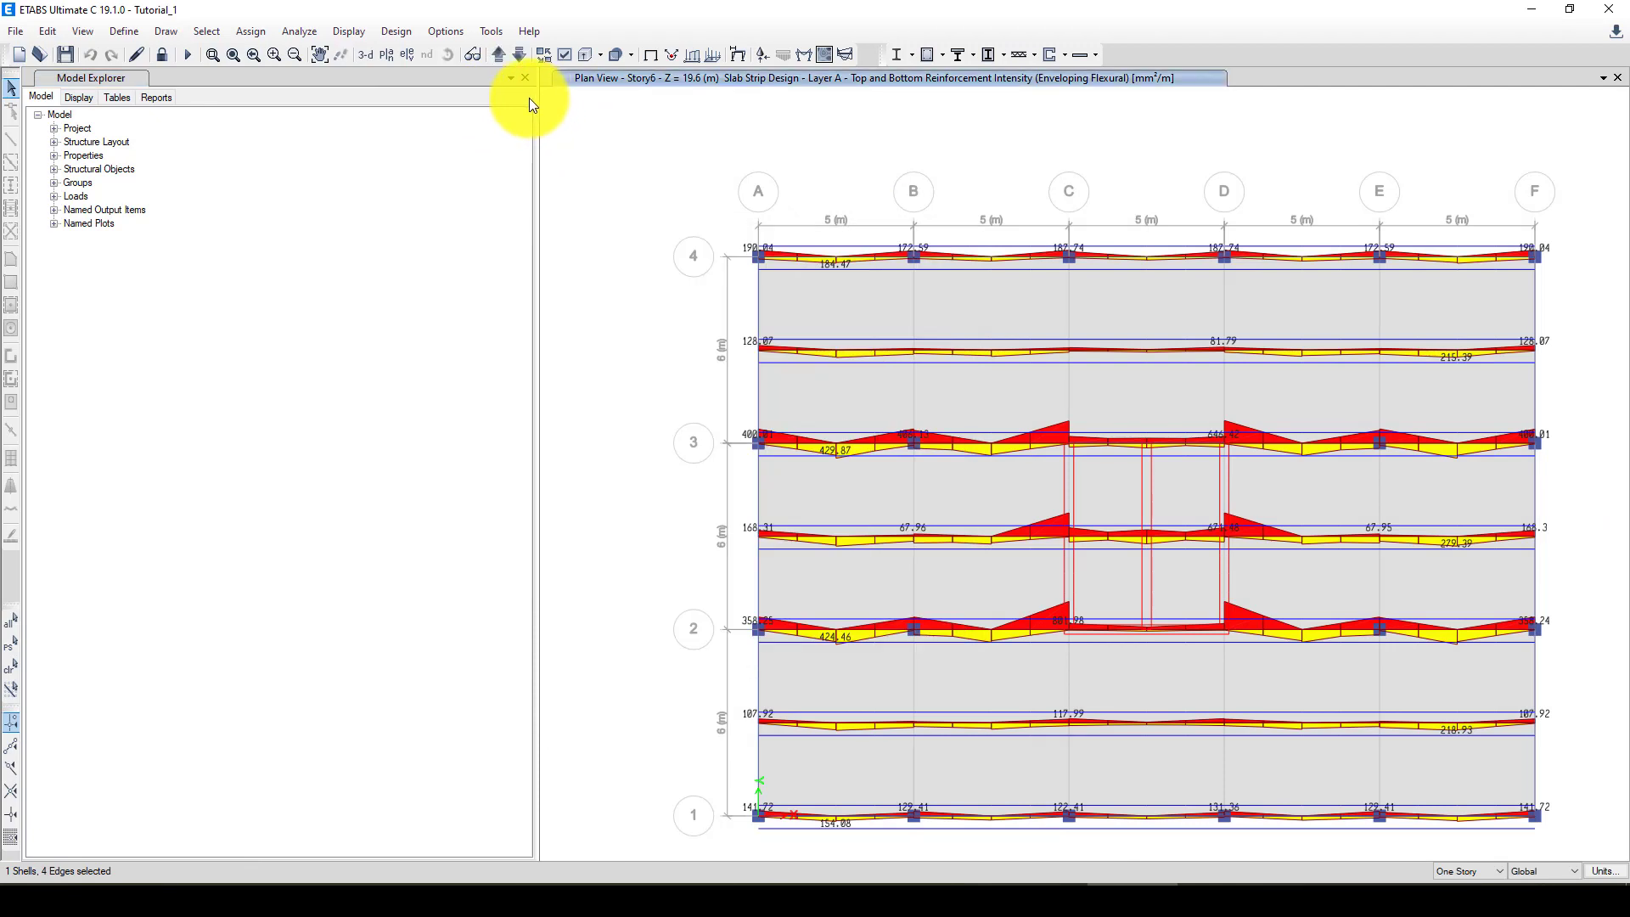
left_click_drag(536, 104, 411, 101)
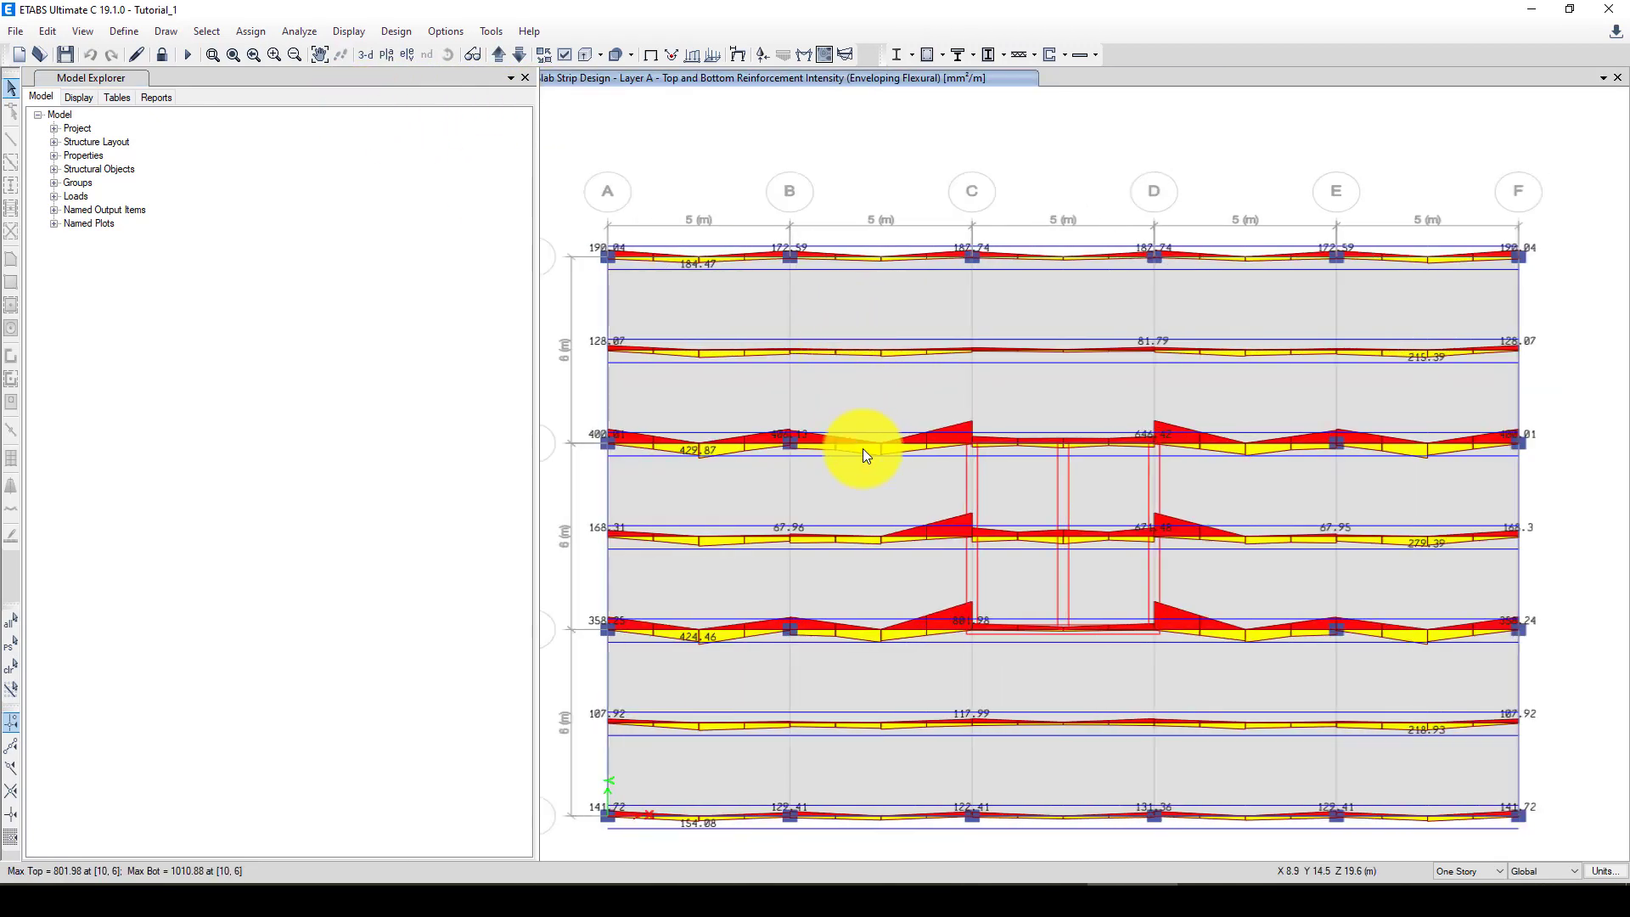
mouse_move(694, 446)
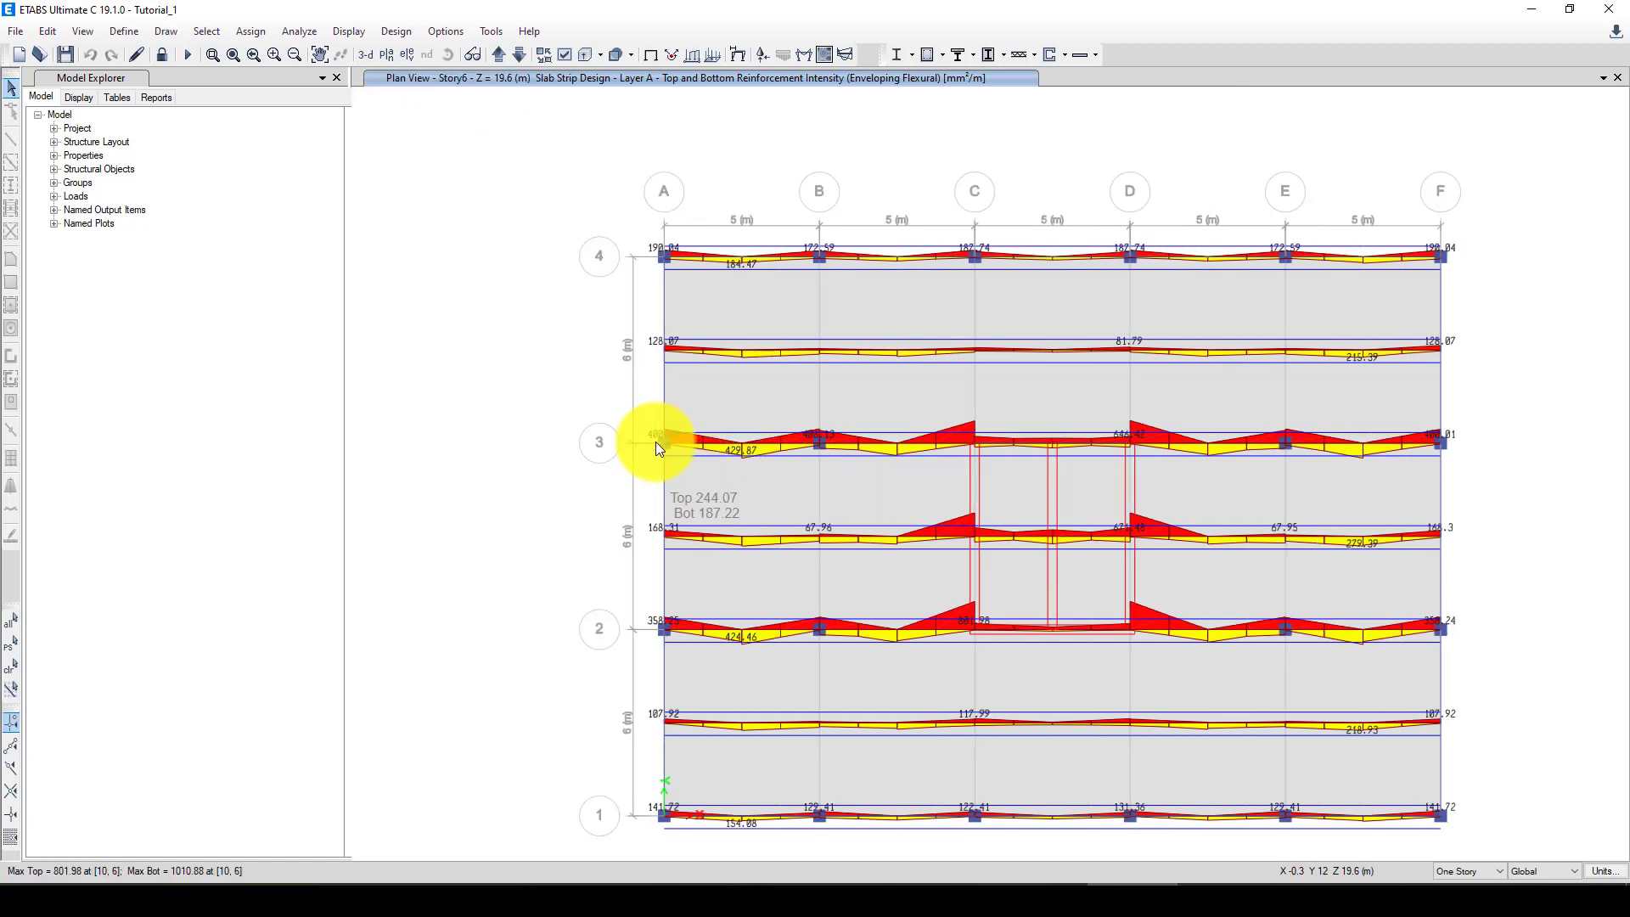
left_click(1095, 55)
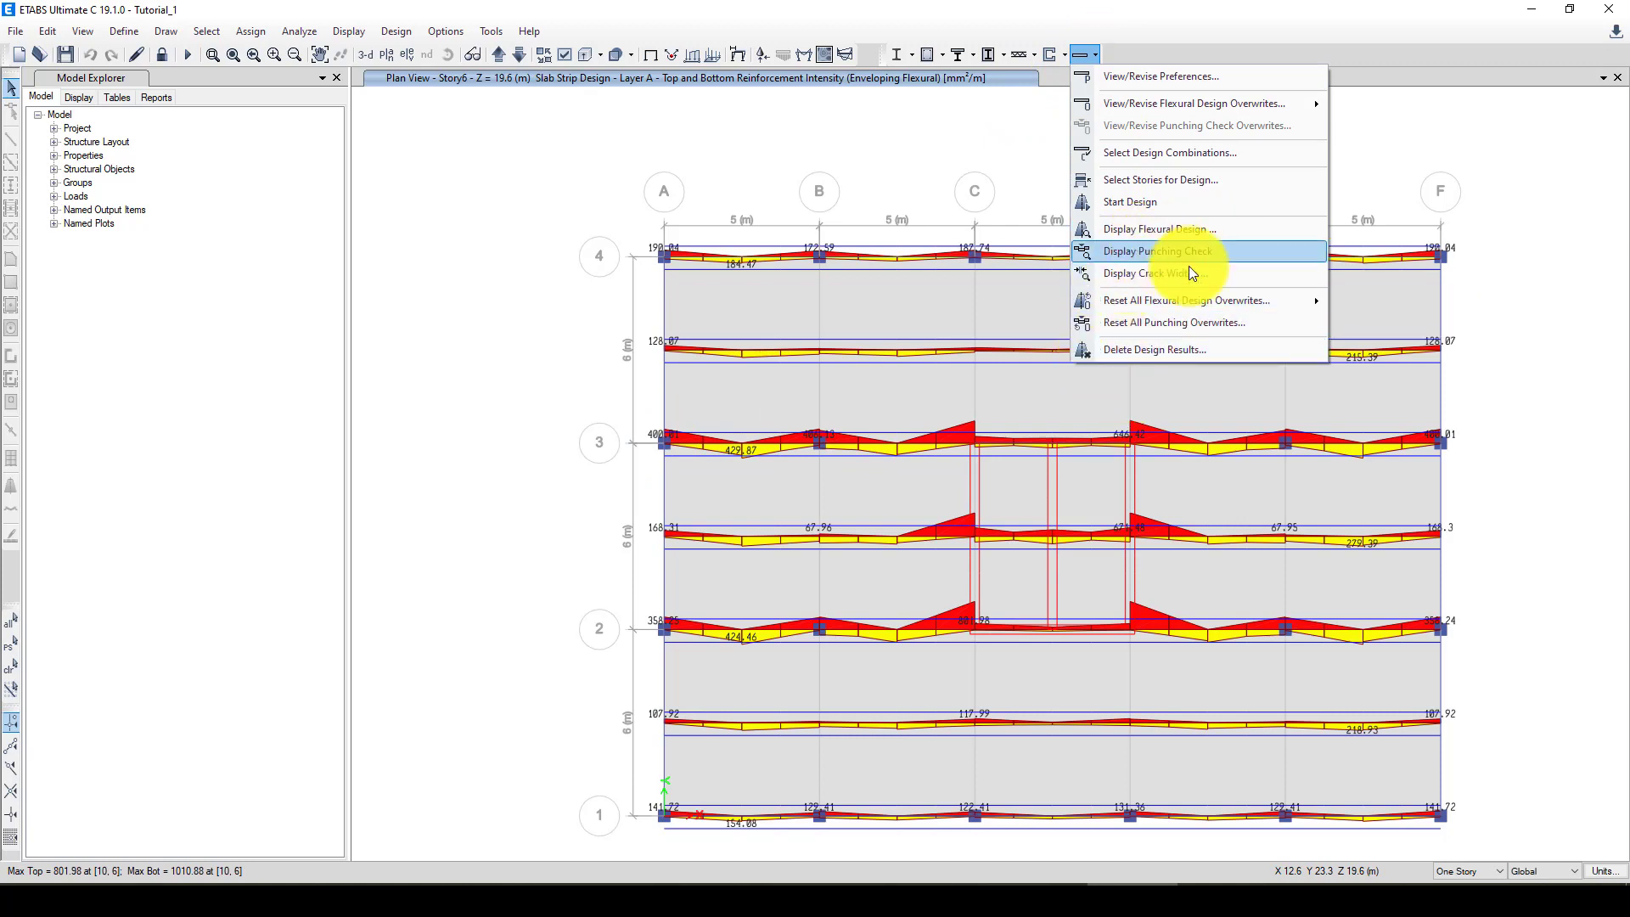
left_click(720, 159)
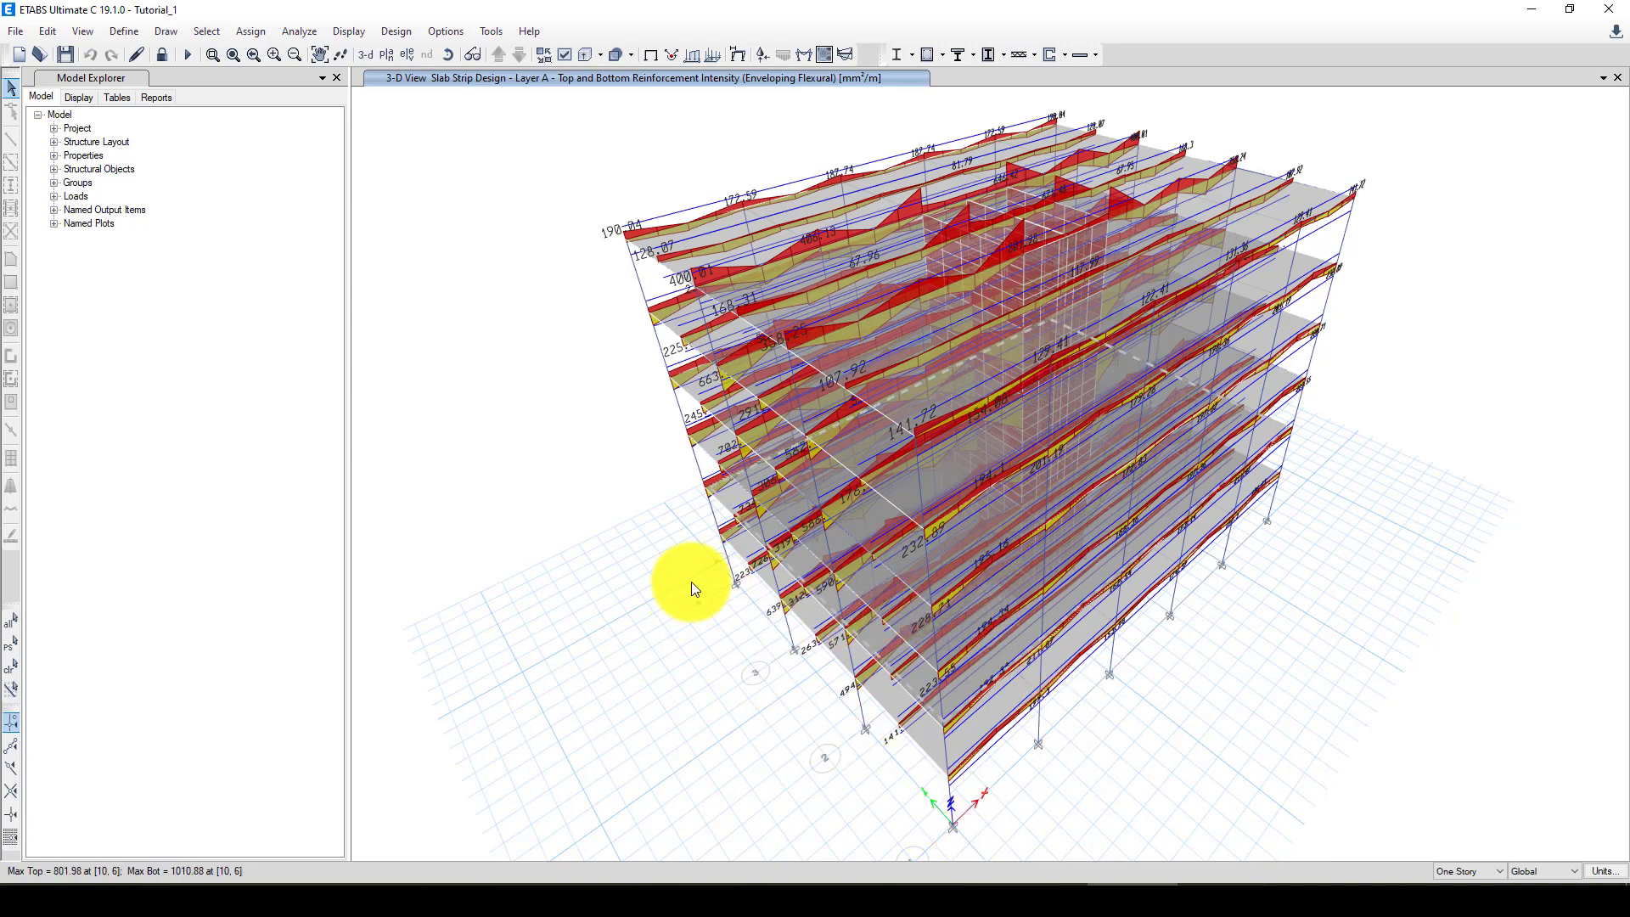
Step: Start exporting a story as a SAFE V12 .f2k file from File > Export
left_click(16, 30)
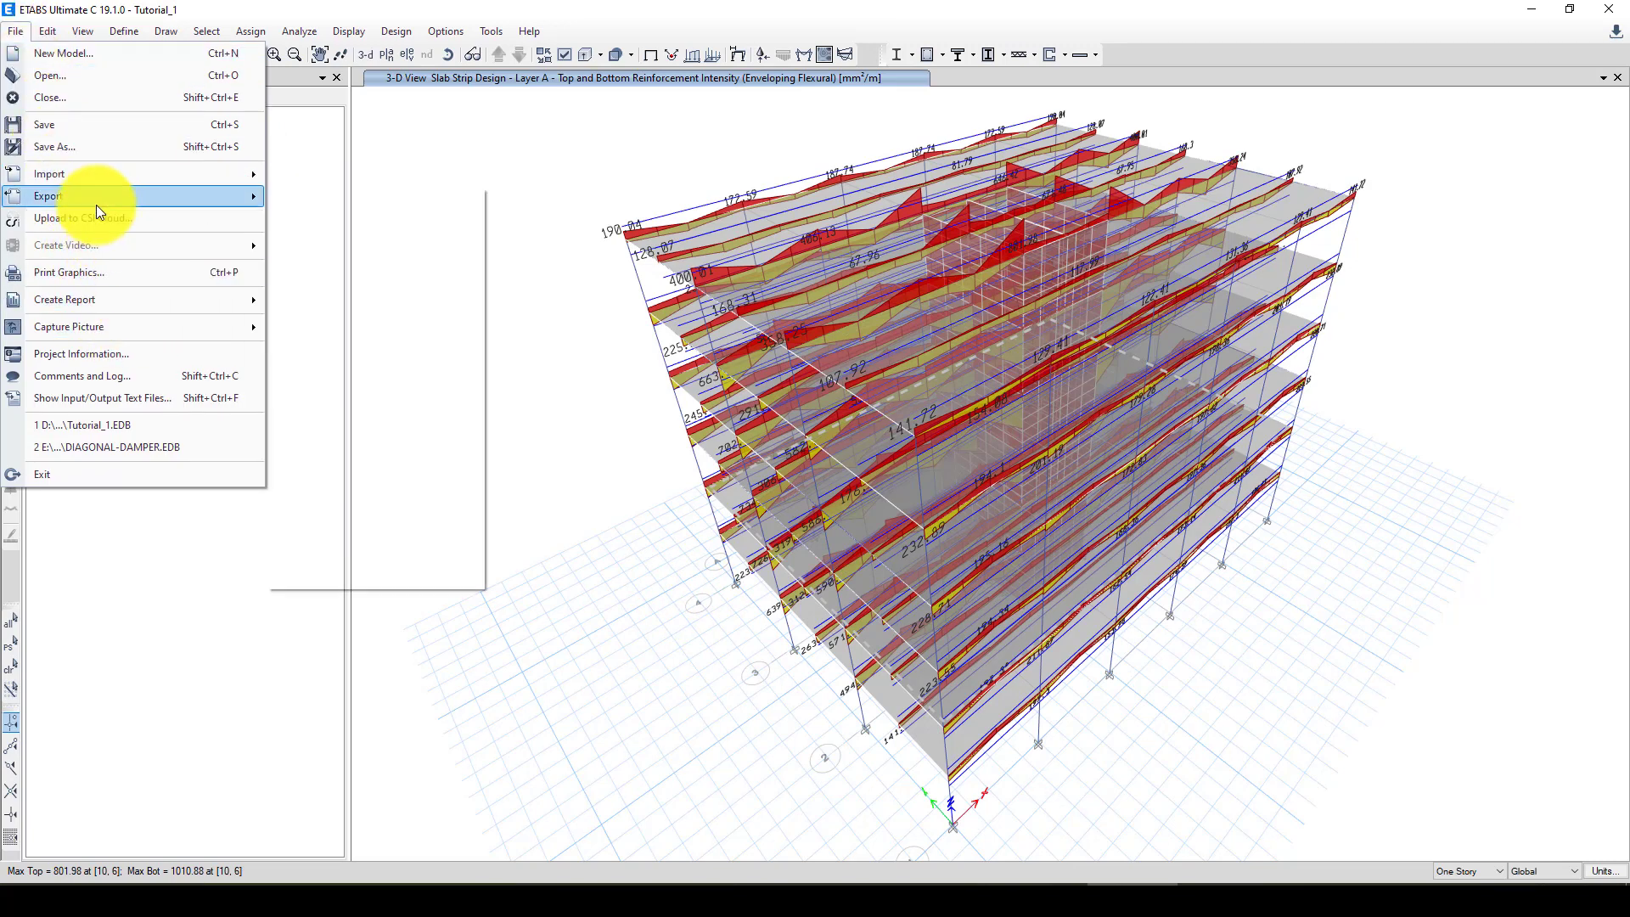
mouse_move(98, 199)
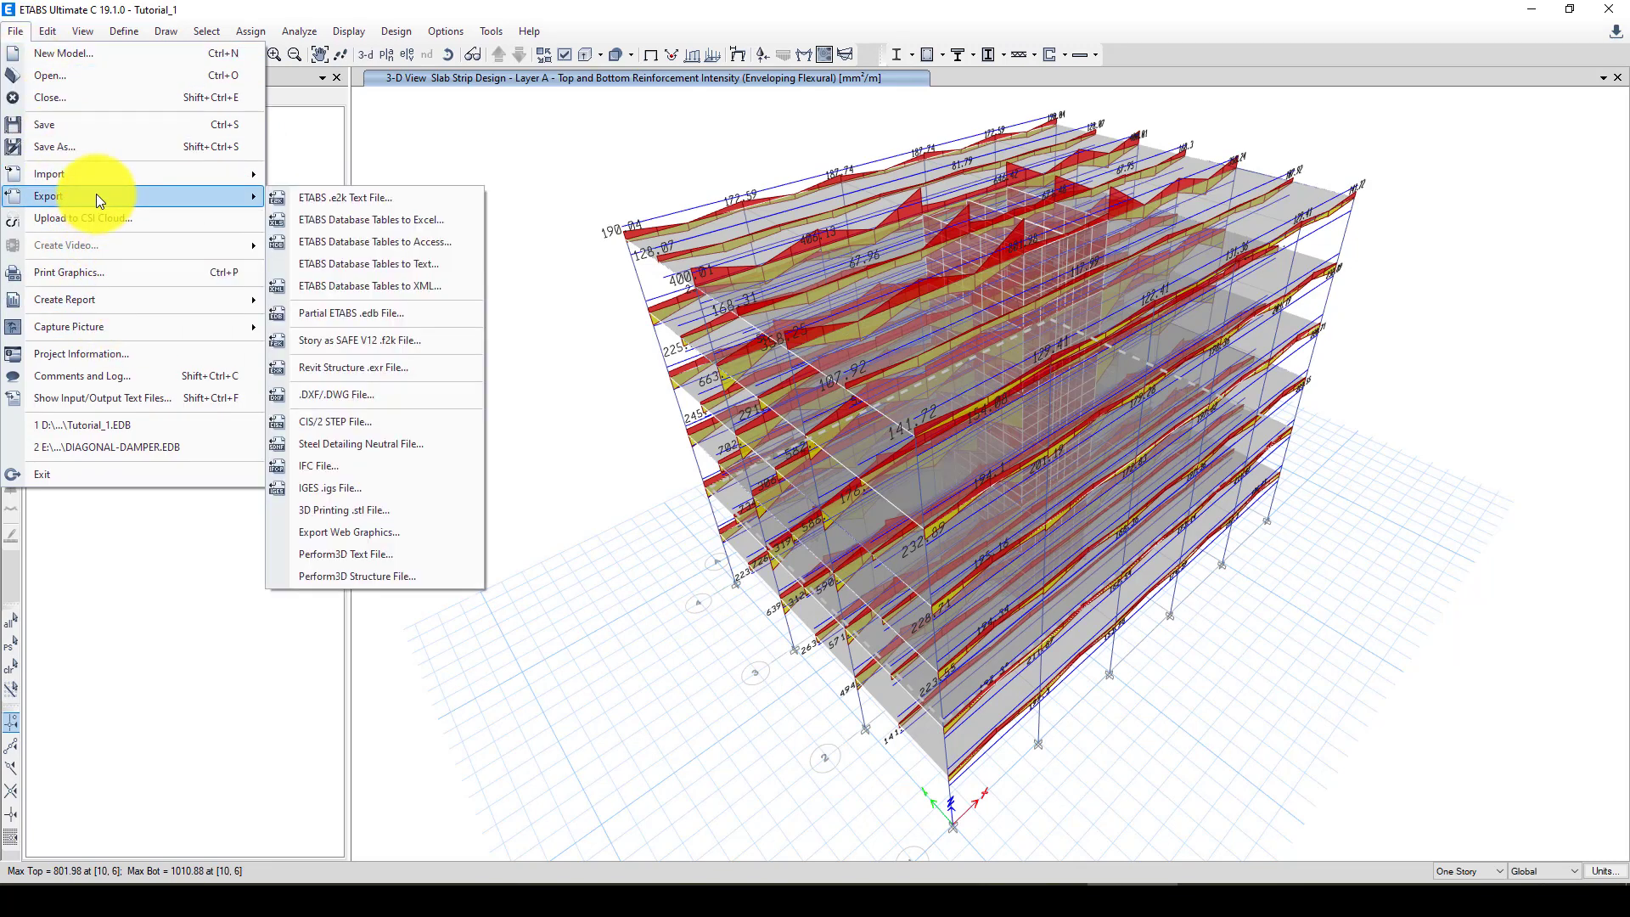
left_click(393, 345)
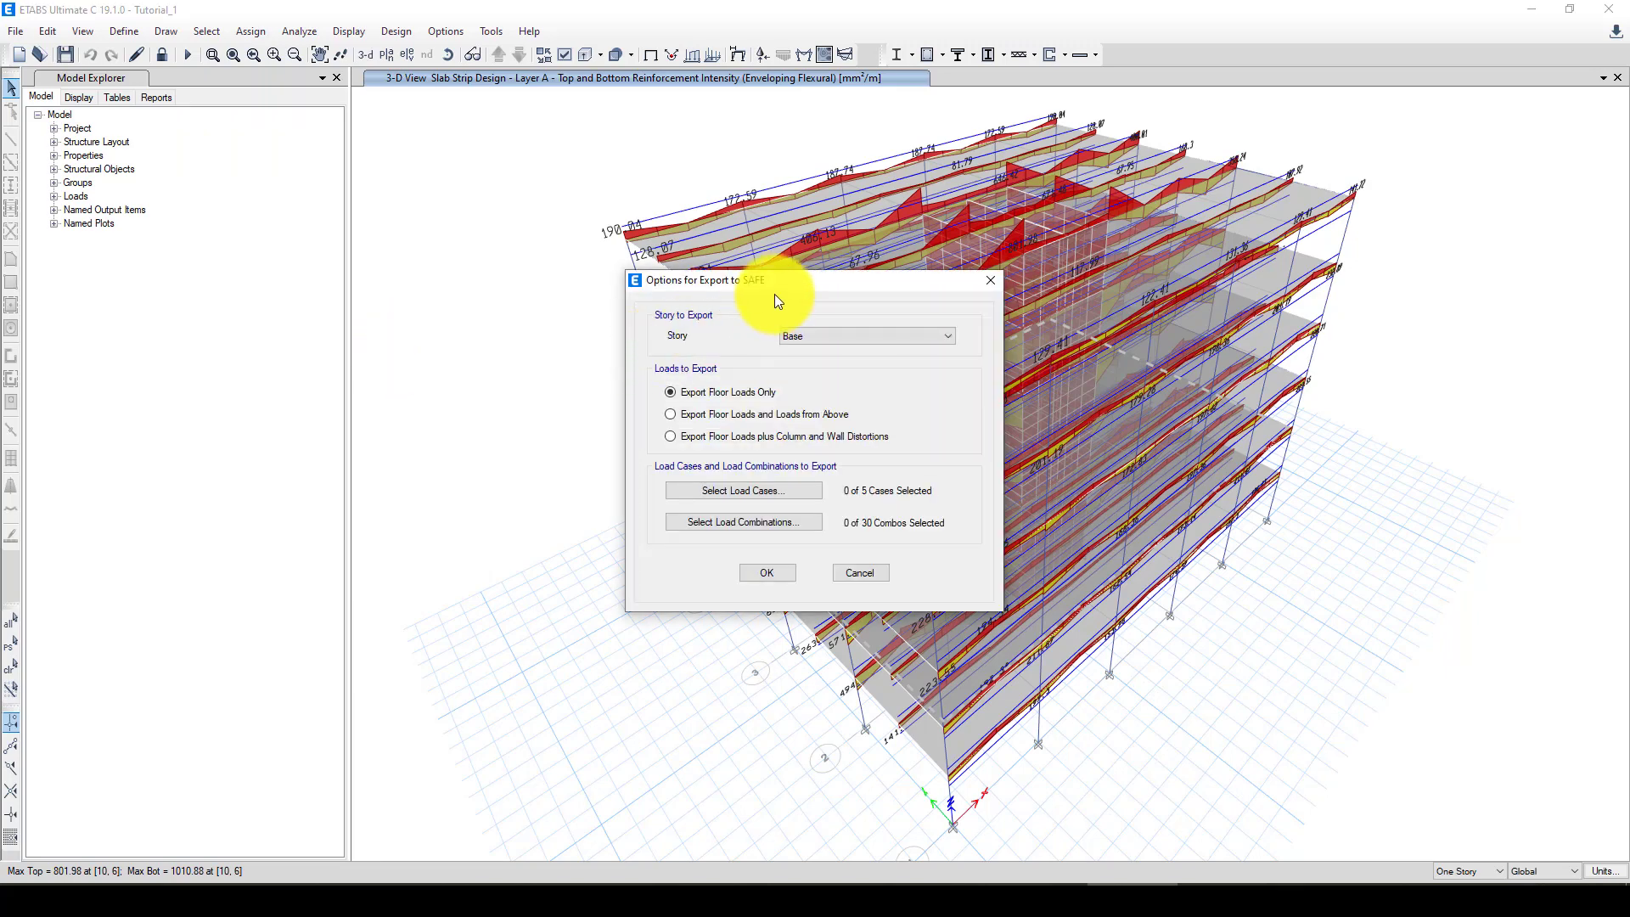
Step: Include all five load cases, Dead through EY, in the Base story SAFE export
left_click_drag(776, 297, 488, 246)
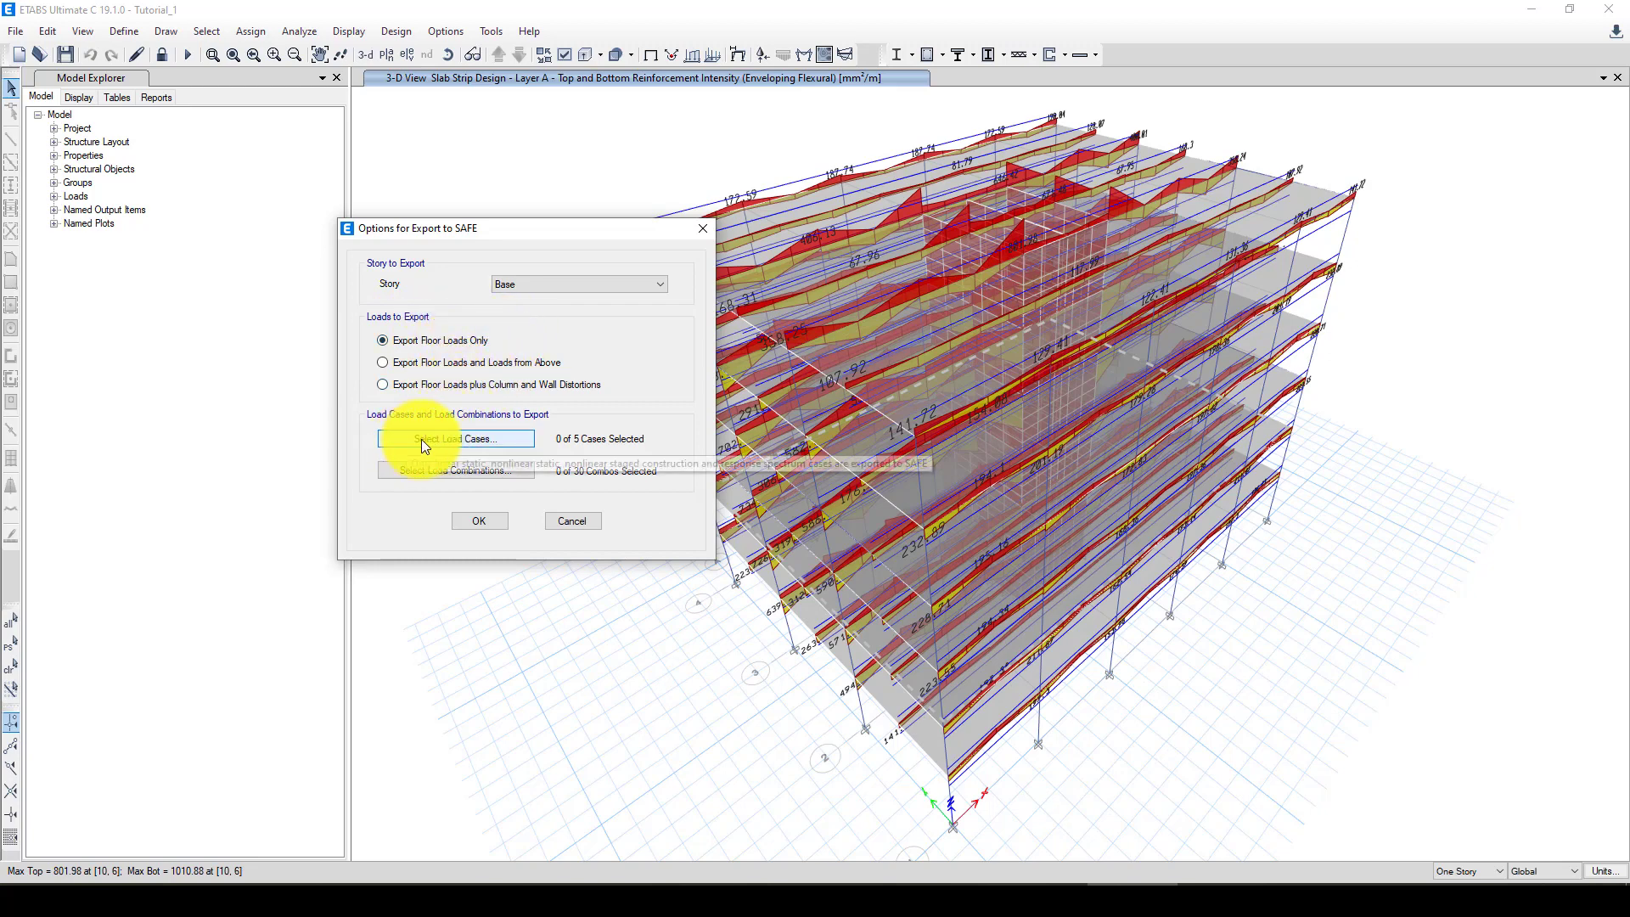
left_click(467, 435)
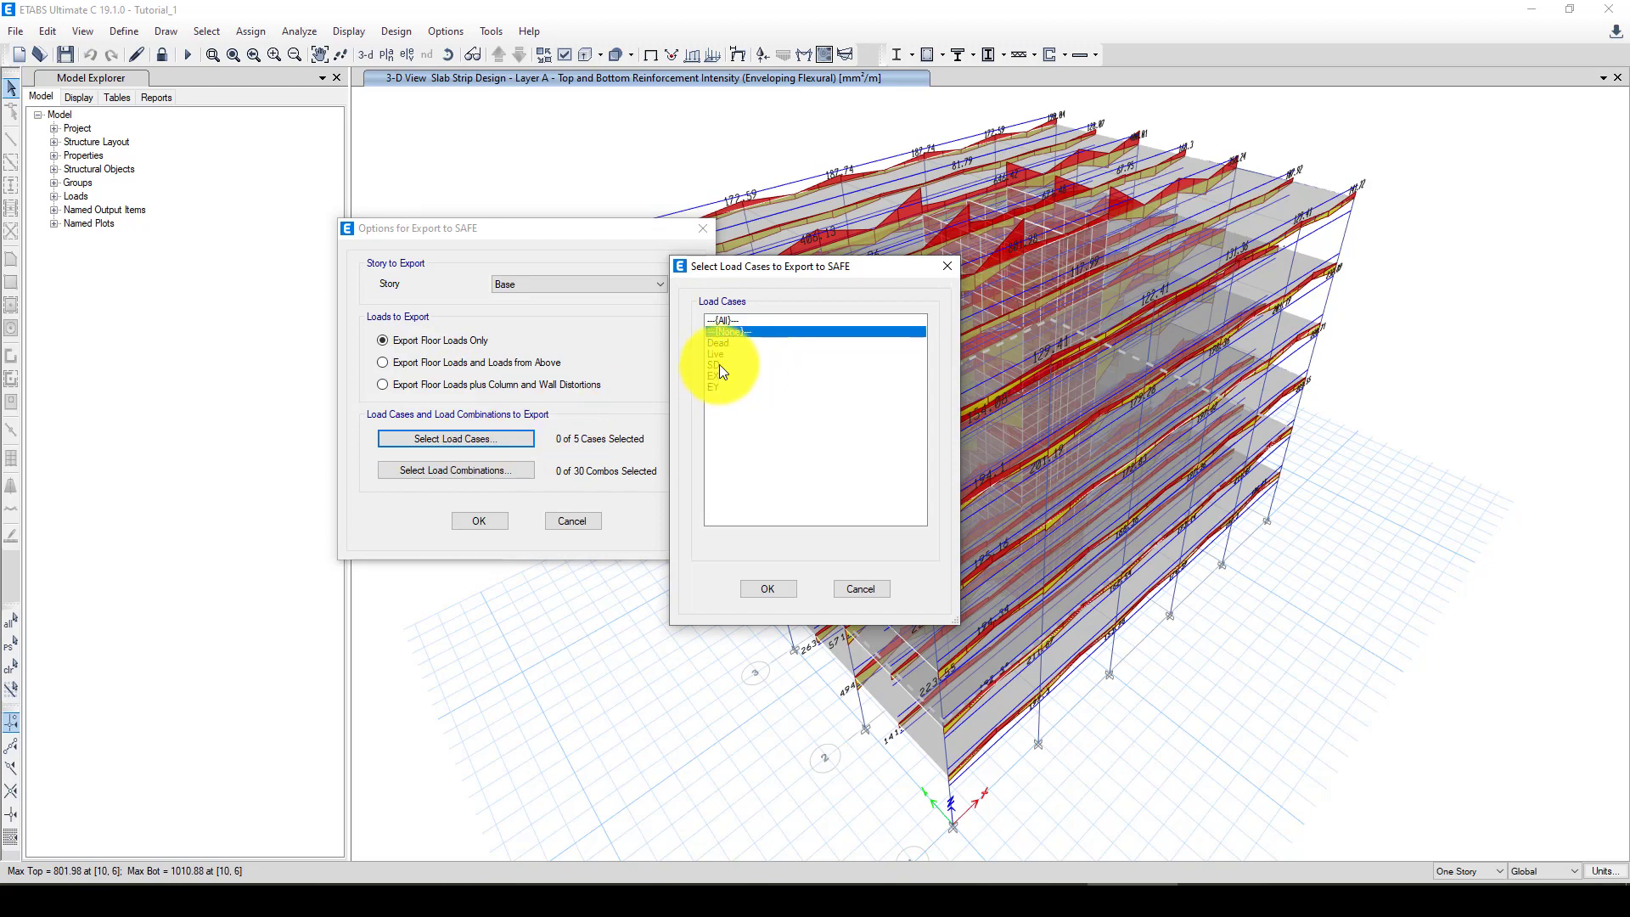
left_click_drag(721, 343, 734, 394)
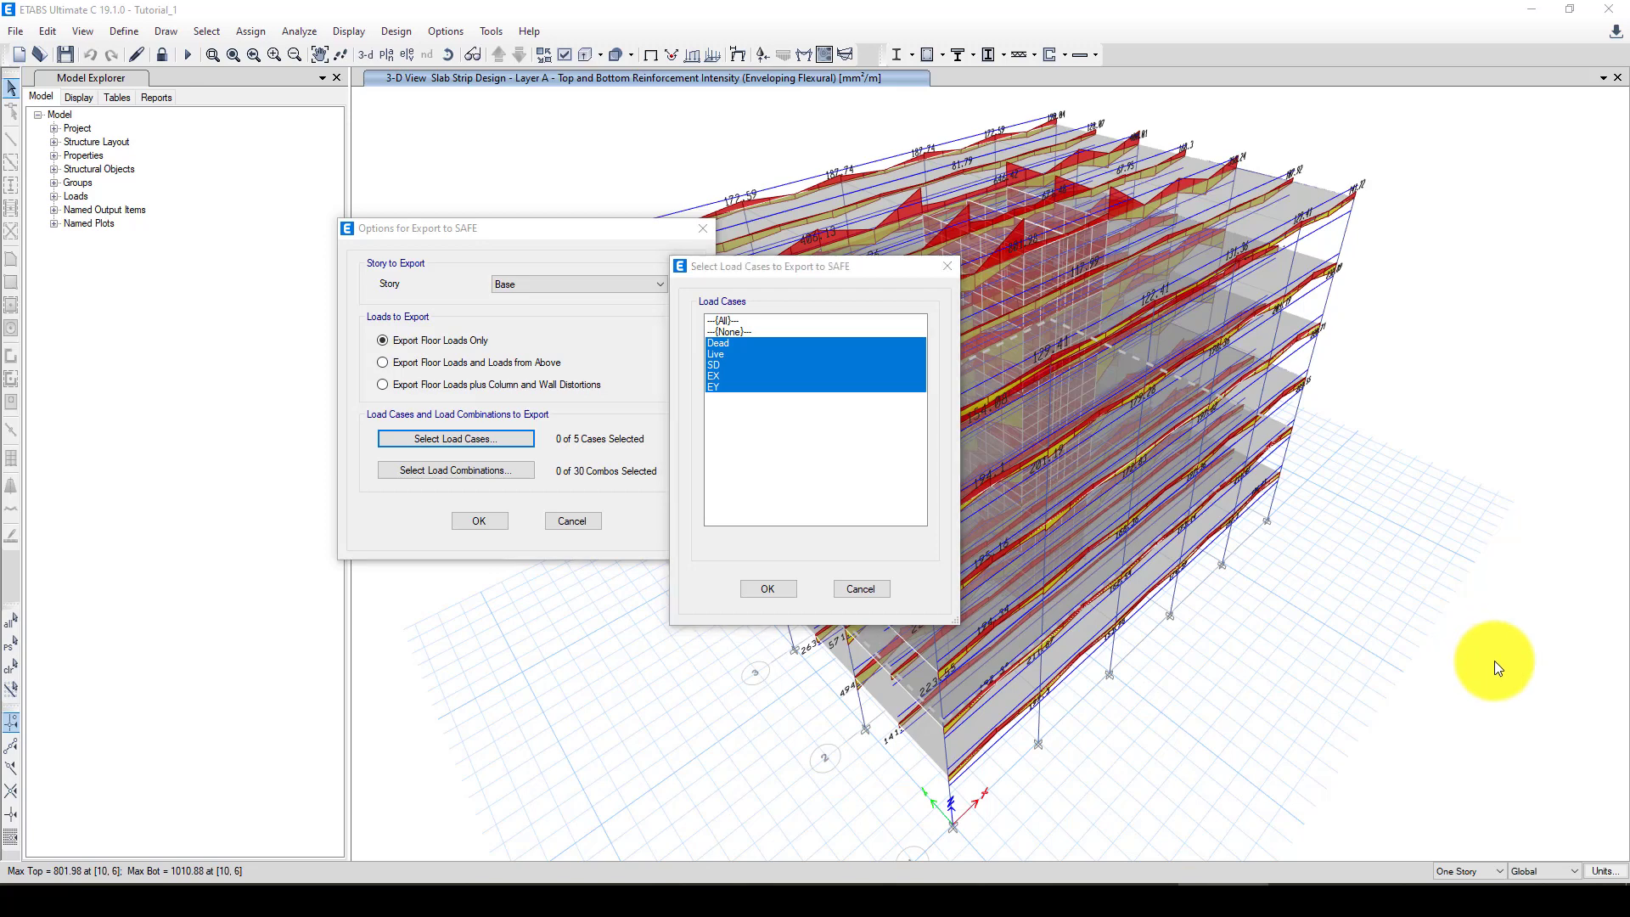
left_click(777, 586)
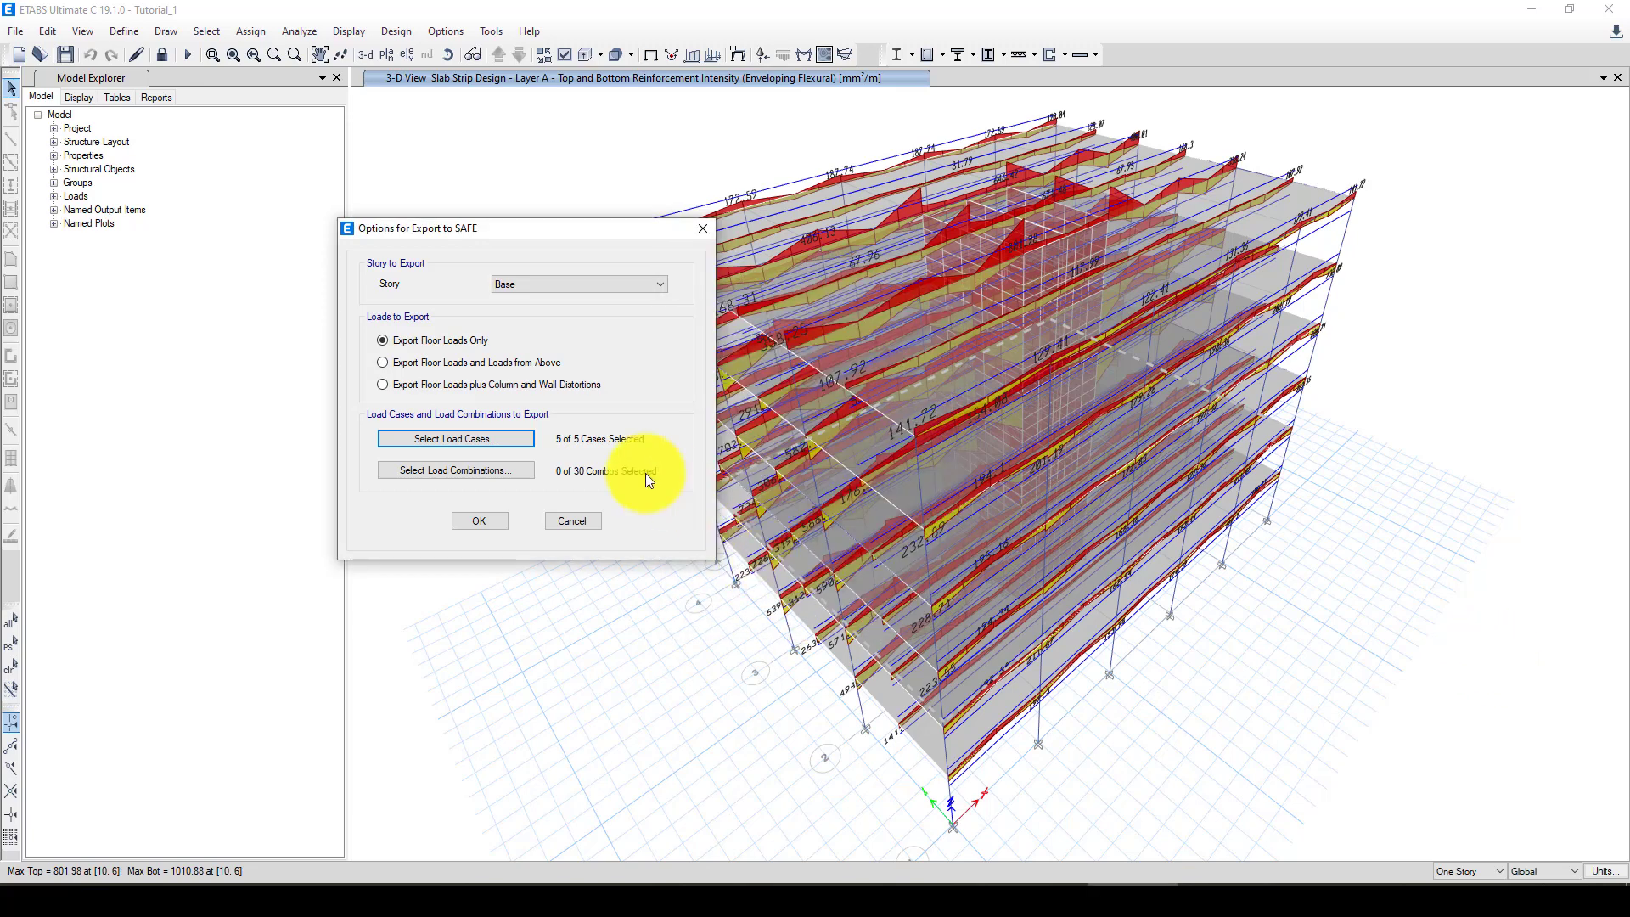
Step: Review the load combinations without adding any, then accept the SAFE export options
left_click(480, 472)
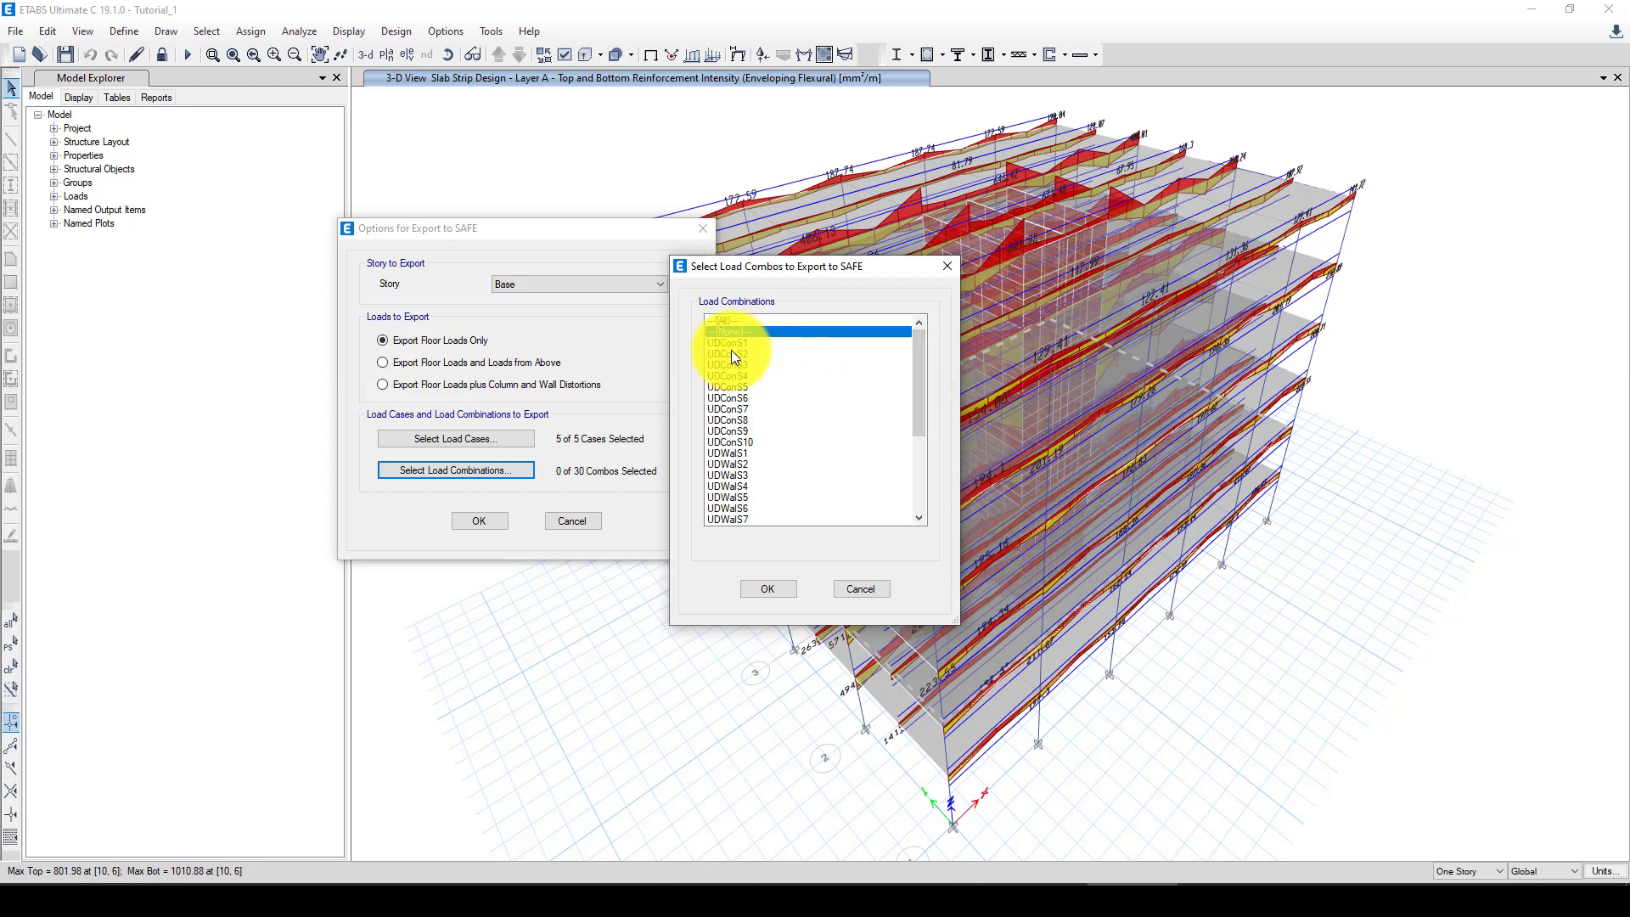
mouse_move(919, 383)
left_mouse_down()
mouse_move(905, 444)
mouse_move(903, 416)
mouse_move(925, 407)
mouse_move(913, 456)
mouse_move(913, 383)
left_mouse_up()
left_click_drag(726, 411, 727, 375)
scroll(741, 420, "up", 2)
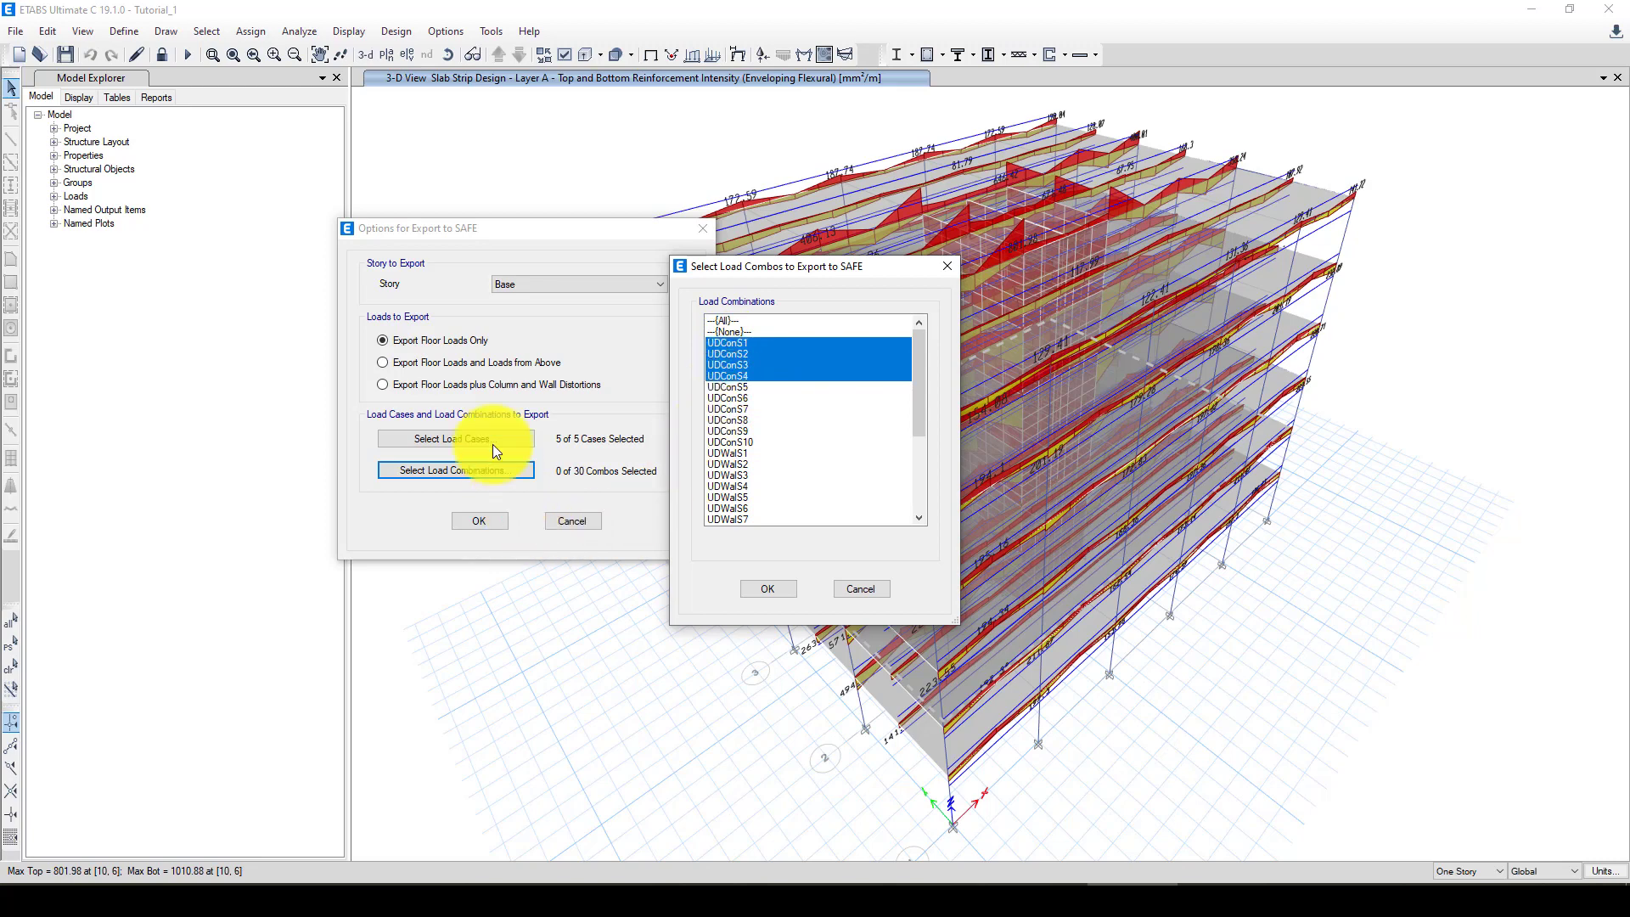
left_click(948, 266)
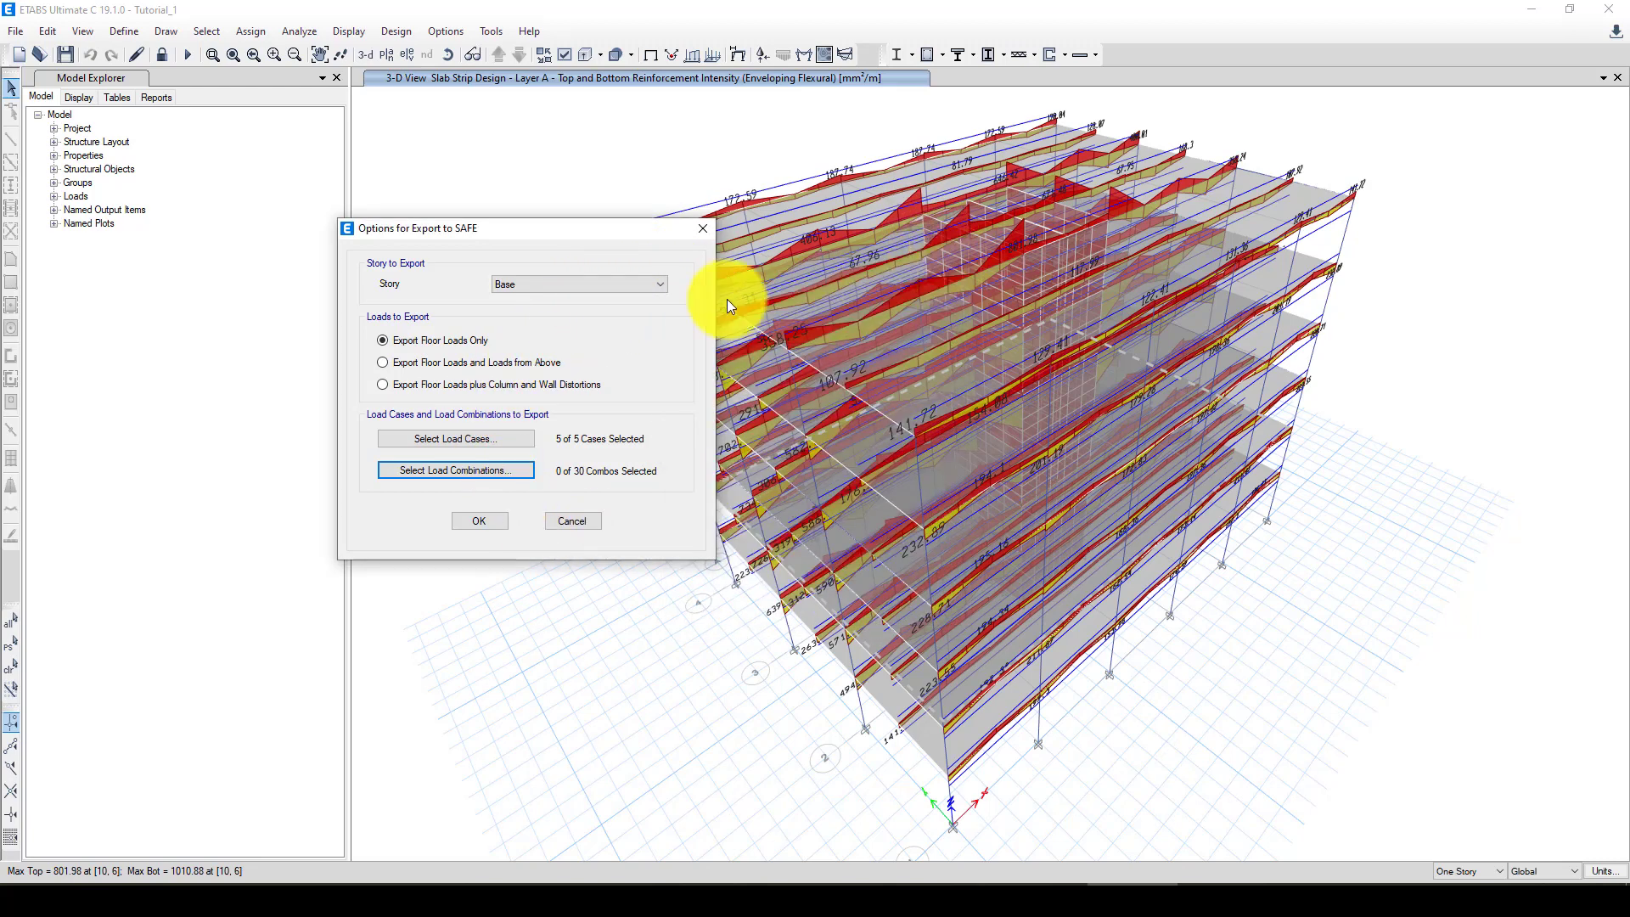
left_click(471, 523)
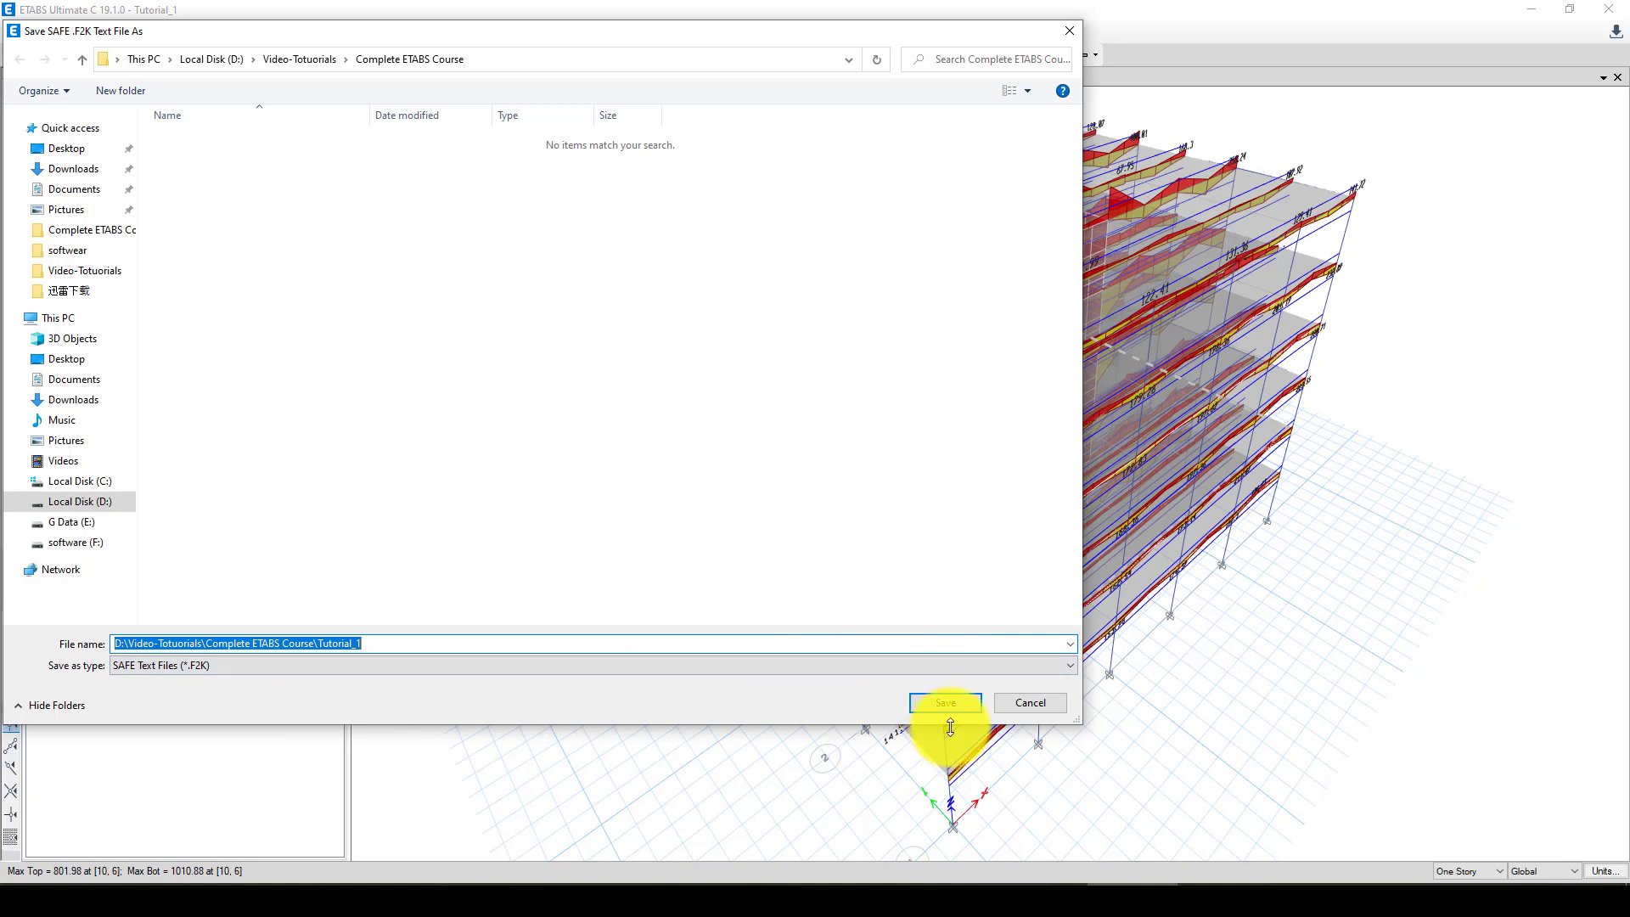
Step: Replace the file name with Foundation and save the SAFE .F2K export
left_click(419, 640)
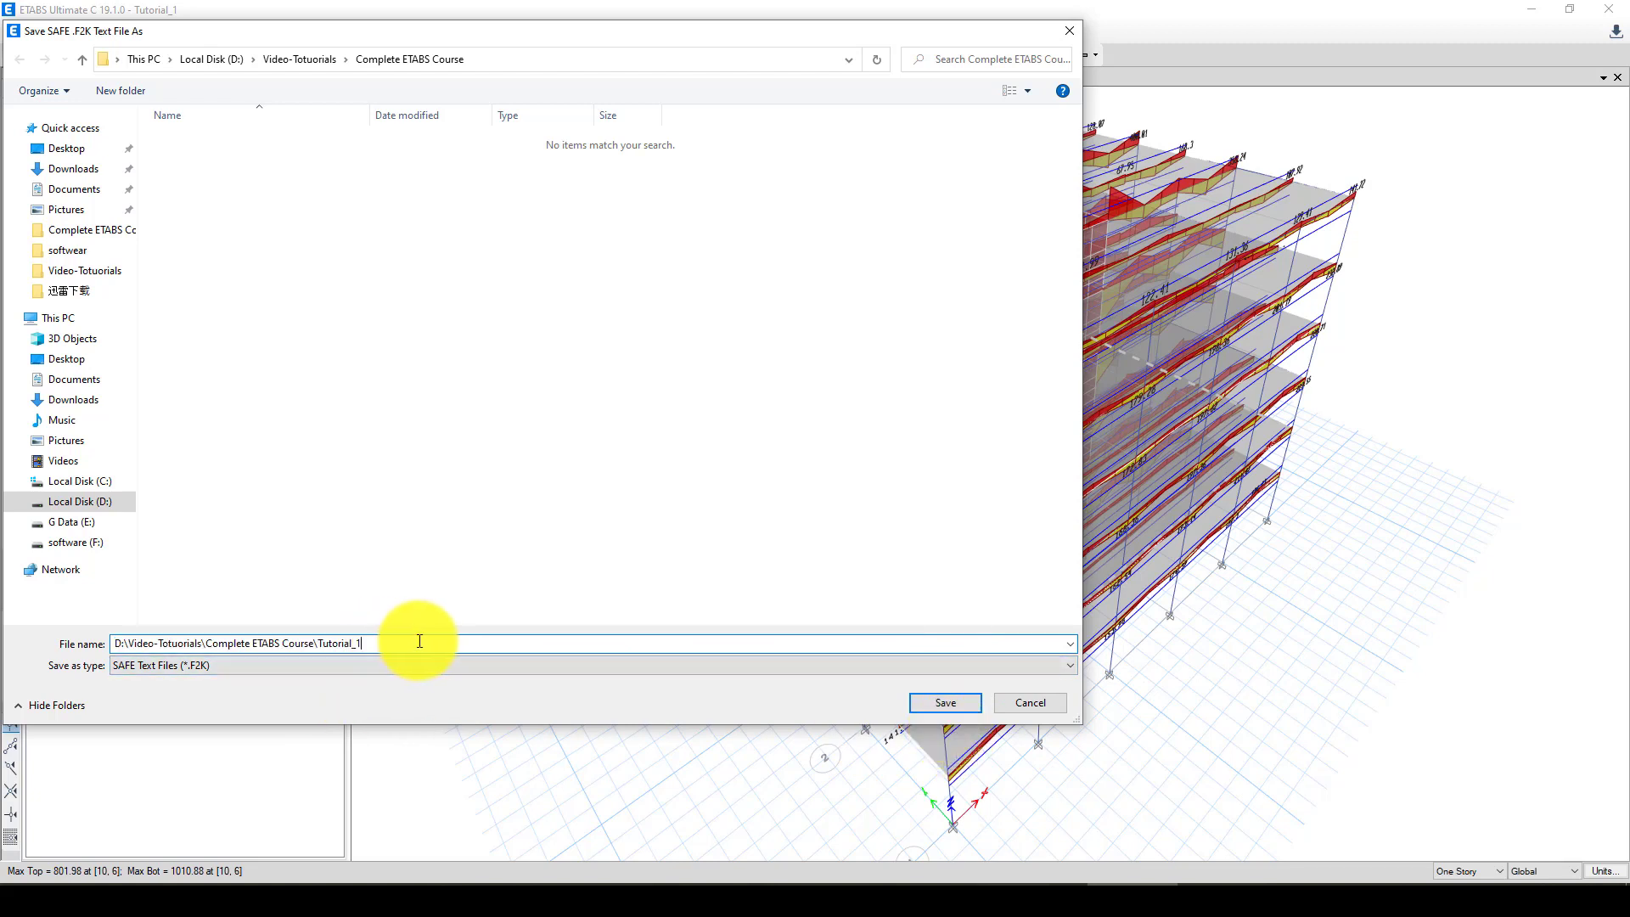
left_click_drag(419, 641, 98, 643)
type("Fo")
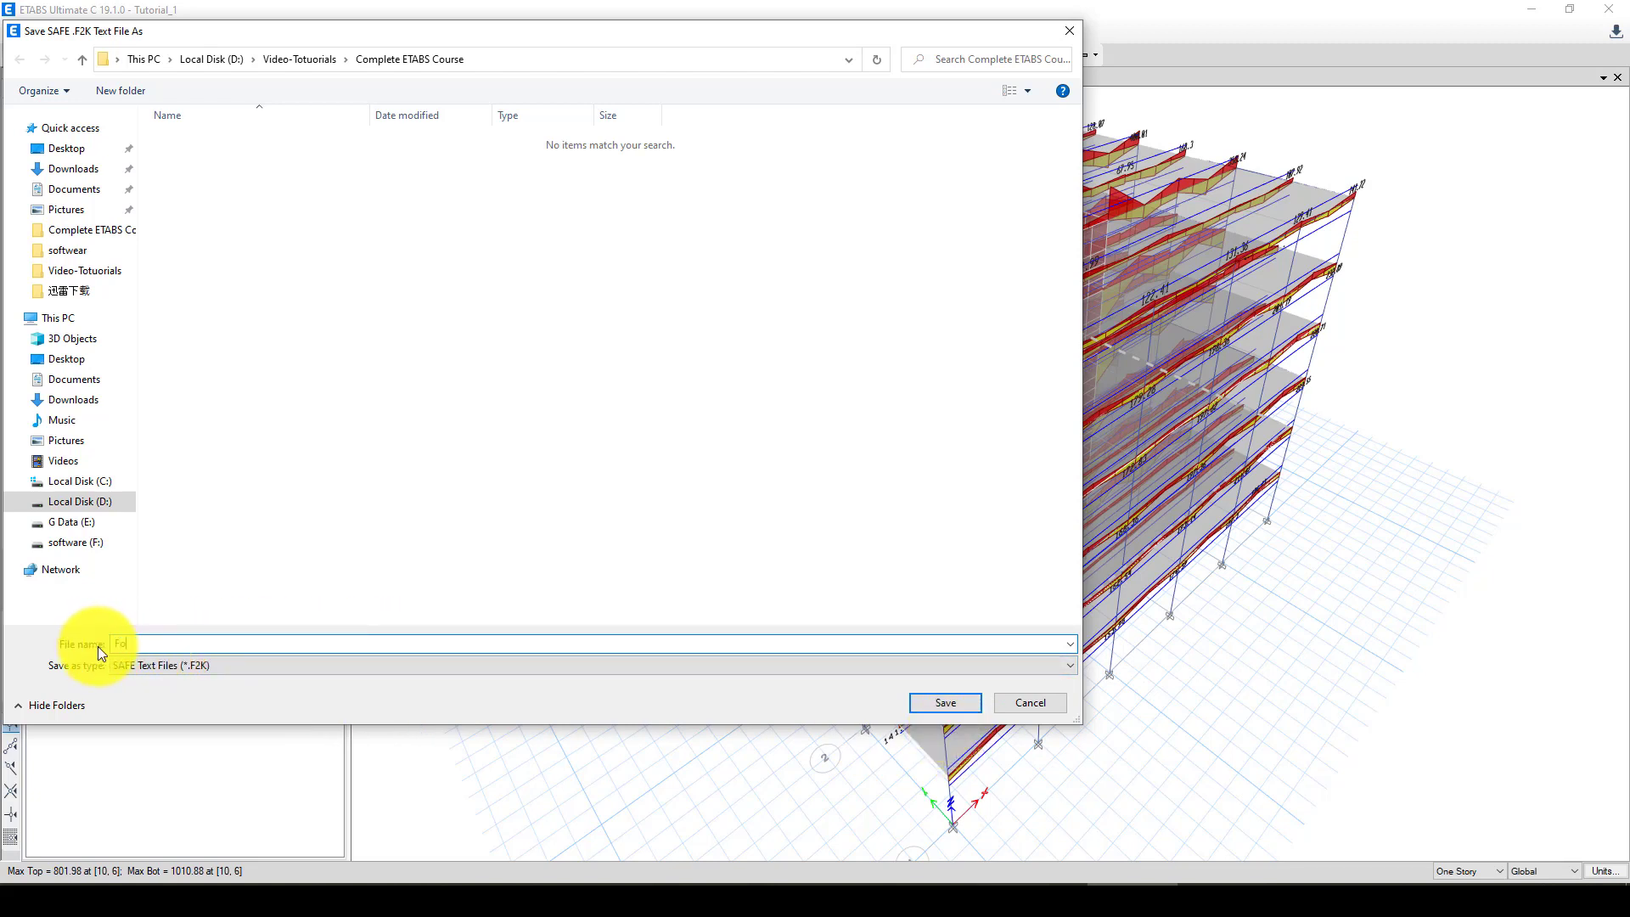
type("undation")
left_click(938, 703)
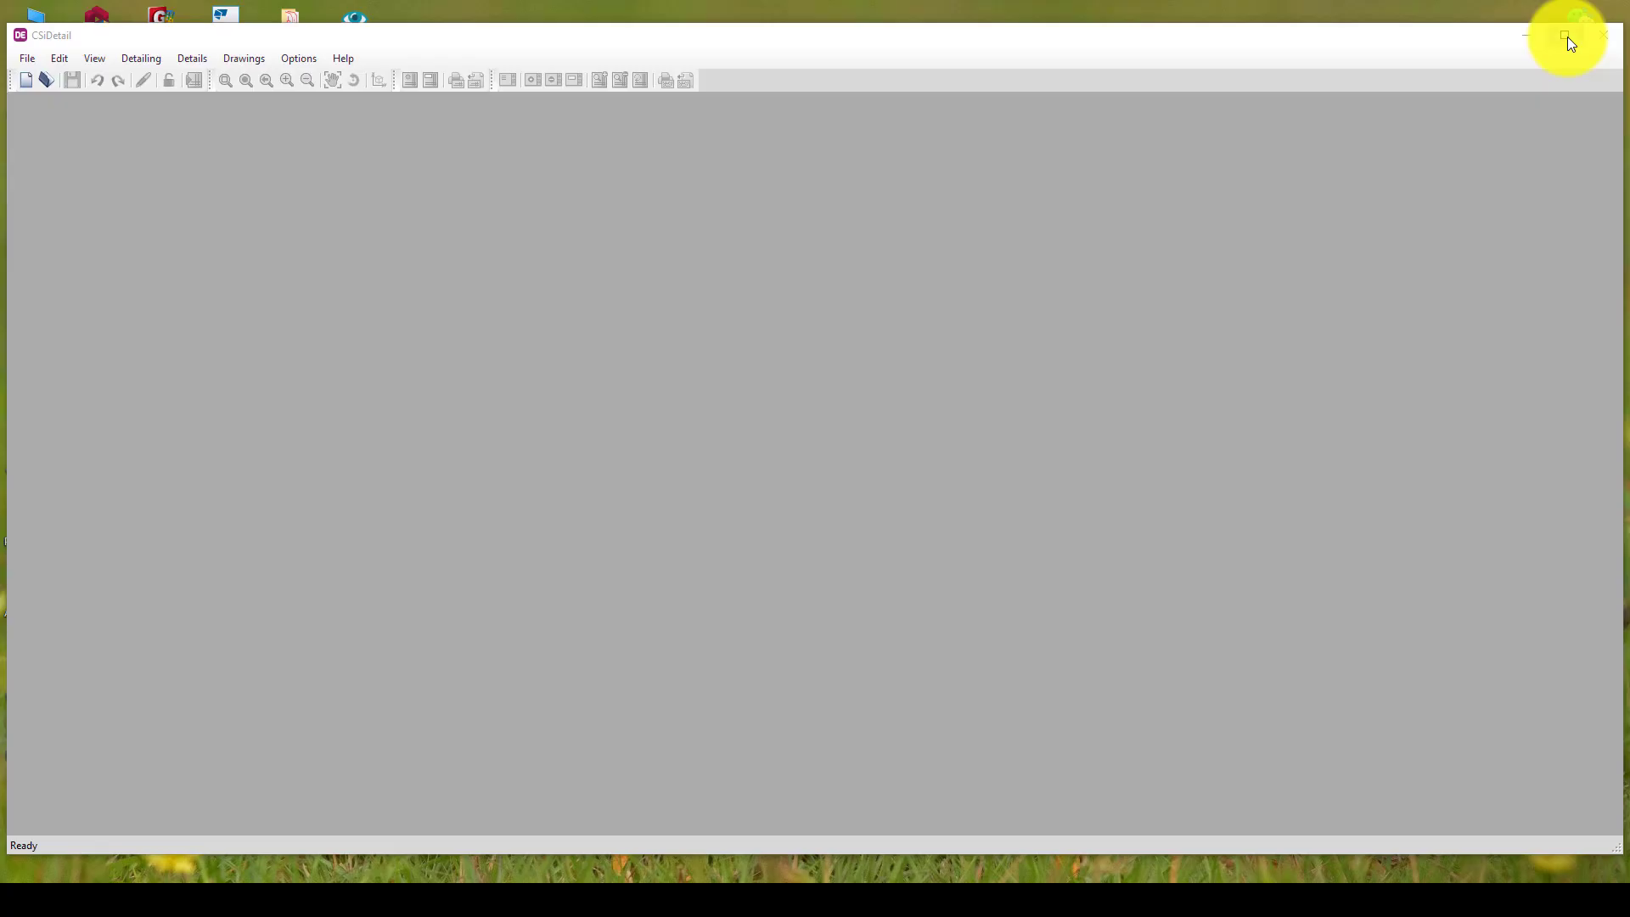
Step: Maximize CSiDetail and begin a New Detailing from an ETABS file
left_click(1566, 37)
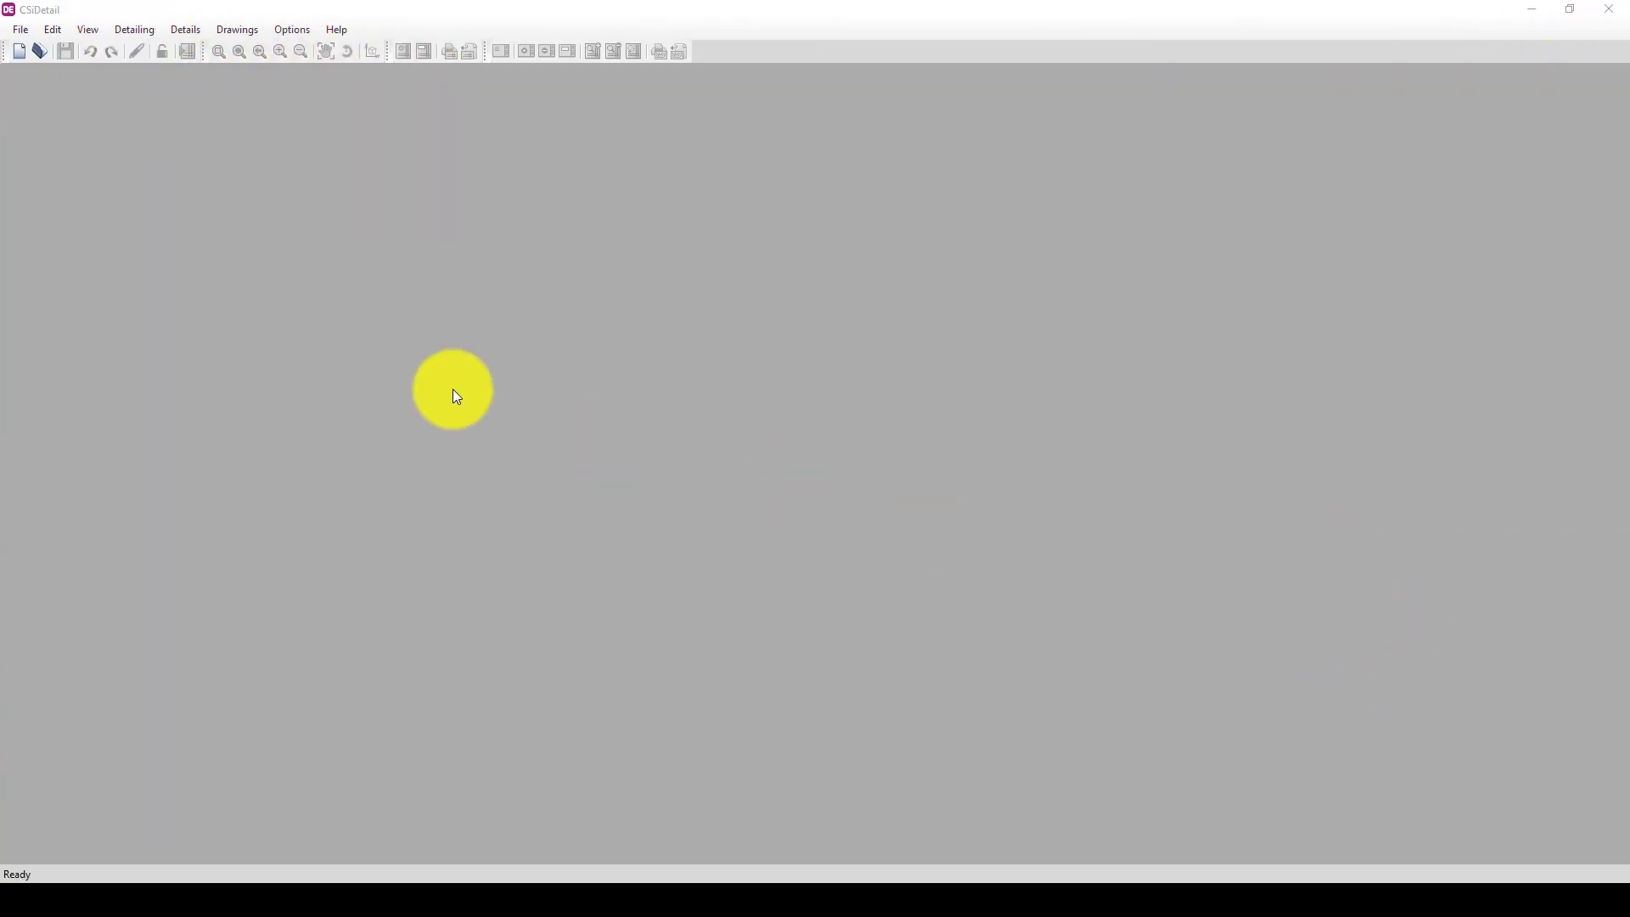
left_click(23, 57)
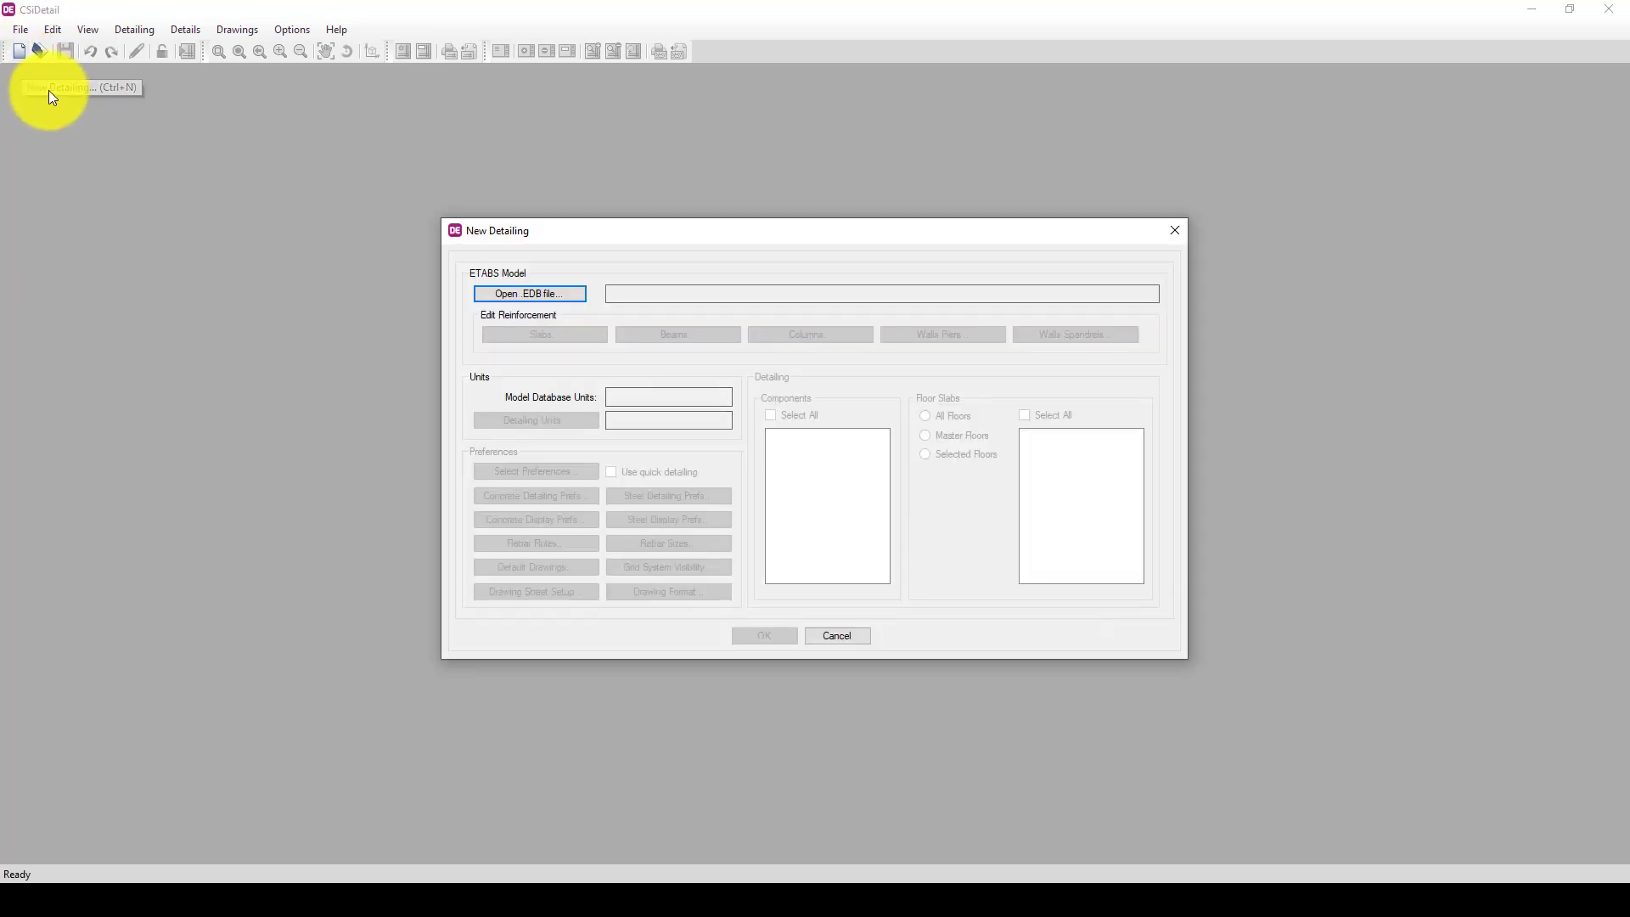
left_click(535, 294)
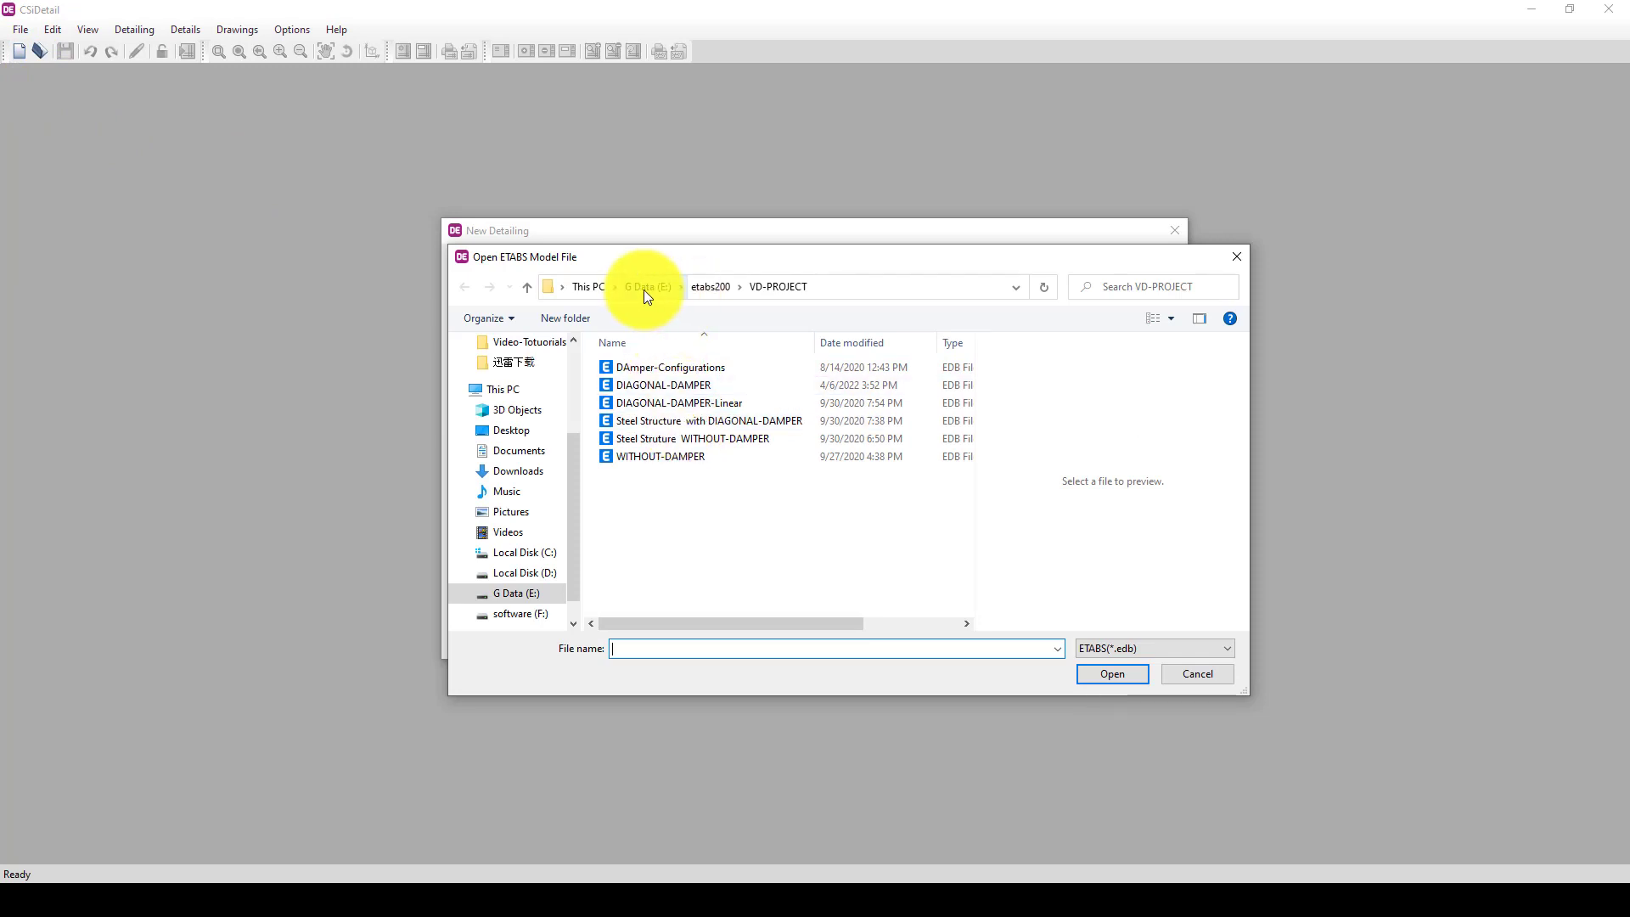
Step: Browse to D:\Video-Totuorials\Complete ETABS Course and load the Tutorial_1 model
left_click(560, 573)
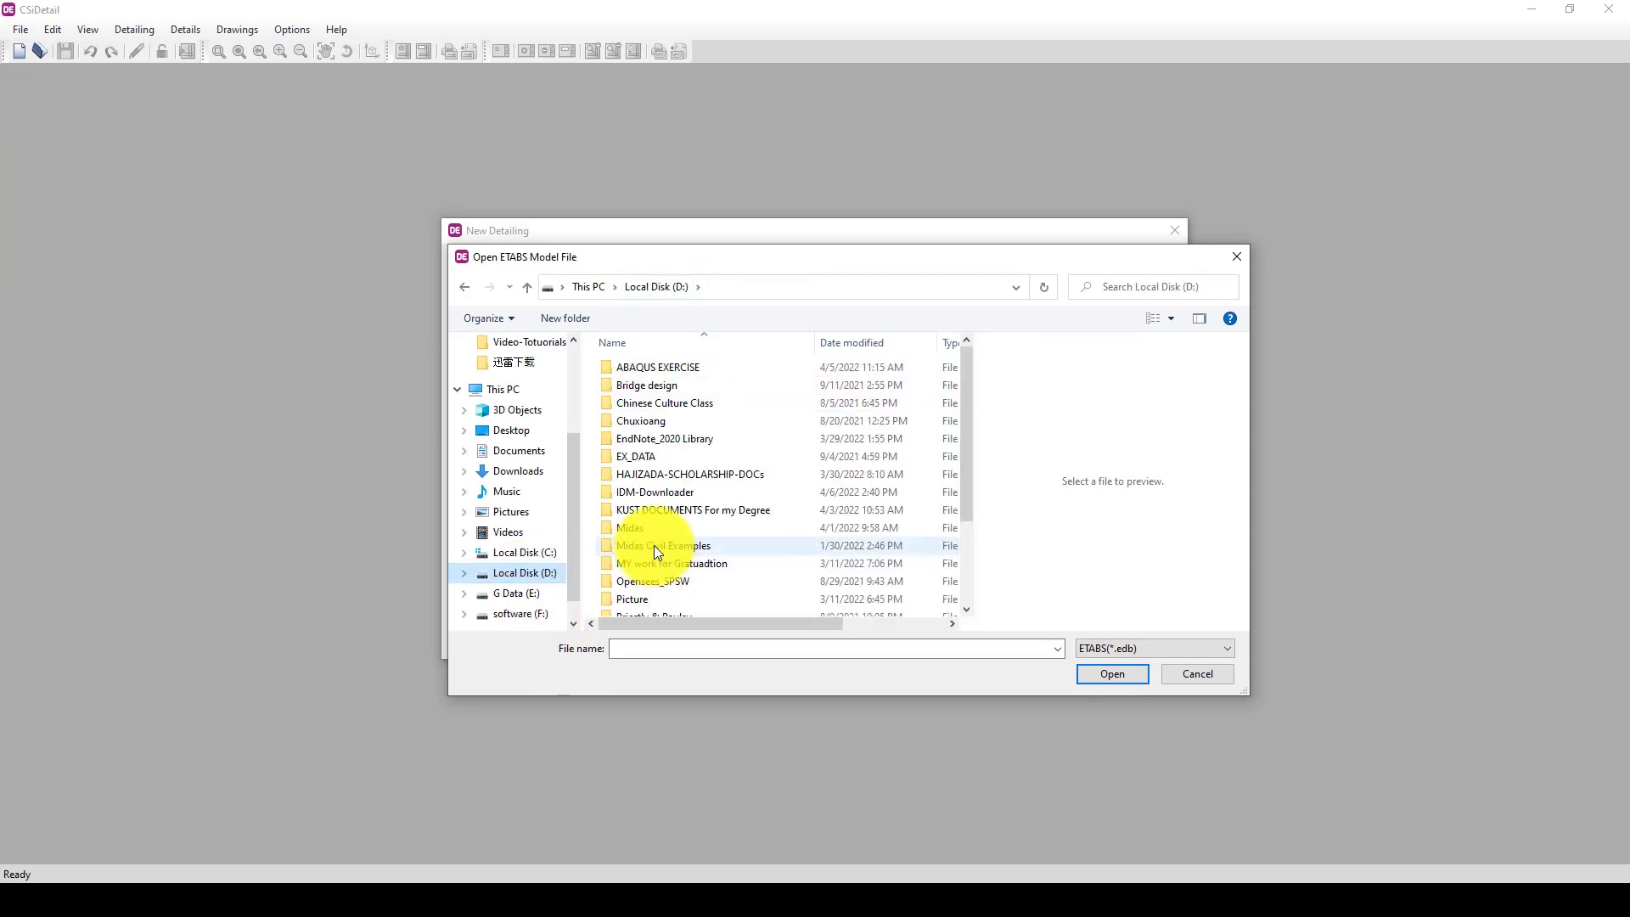
scroll(654, 544, "down", 2)
double_click(653, 609)
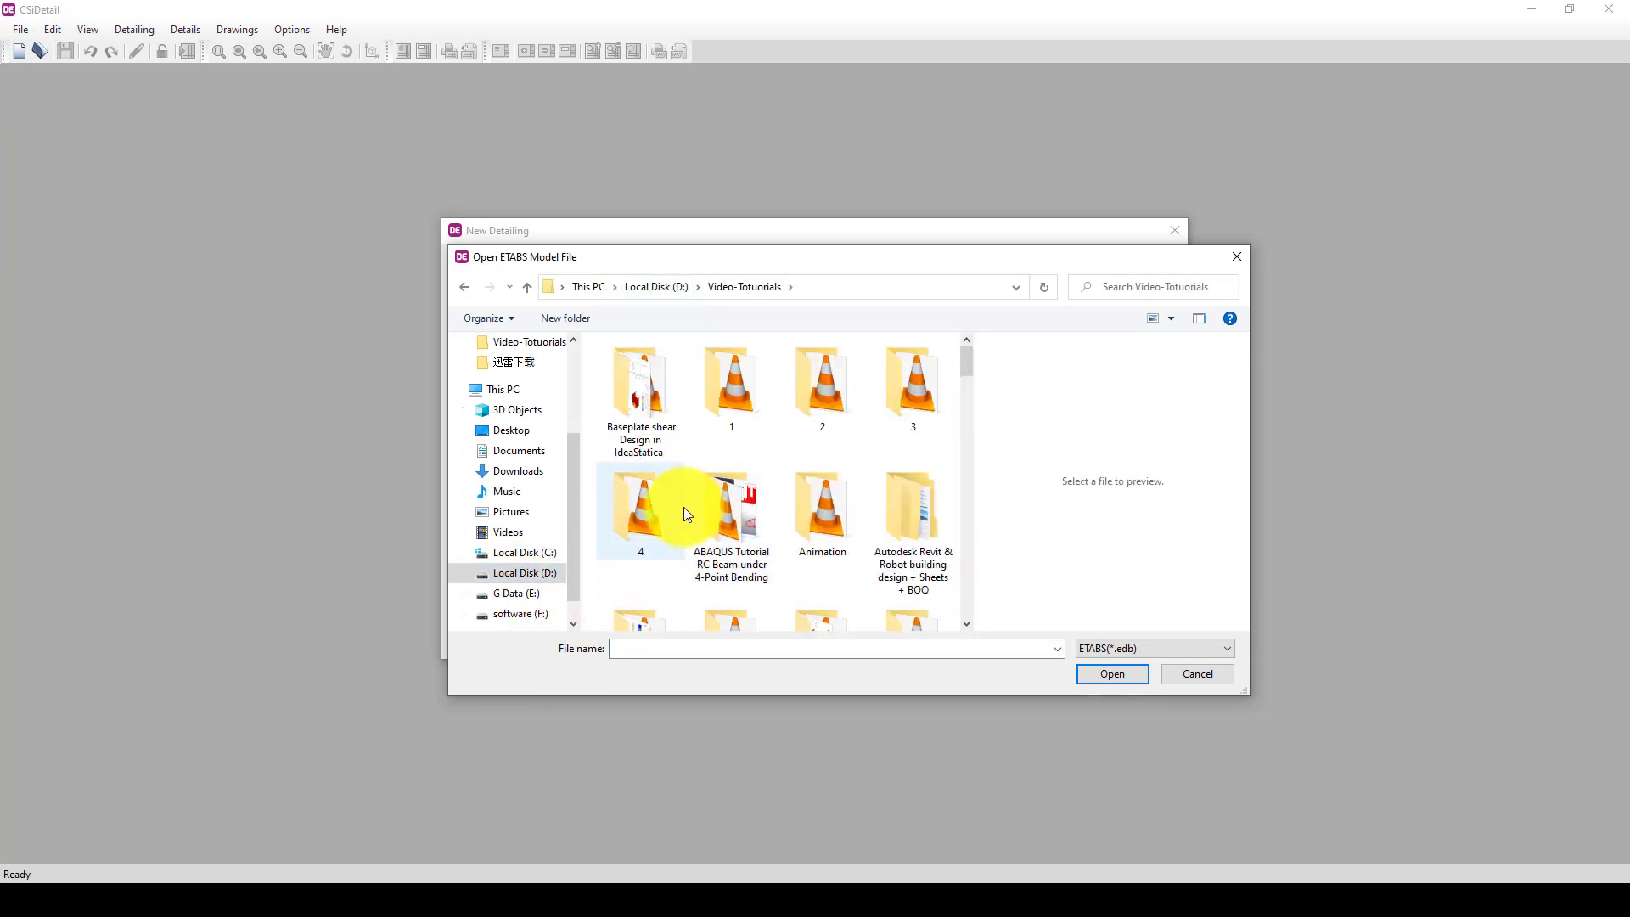
scroll(810, 533, "down", 2)
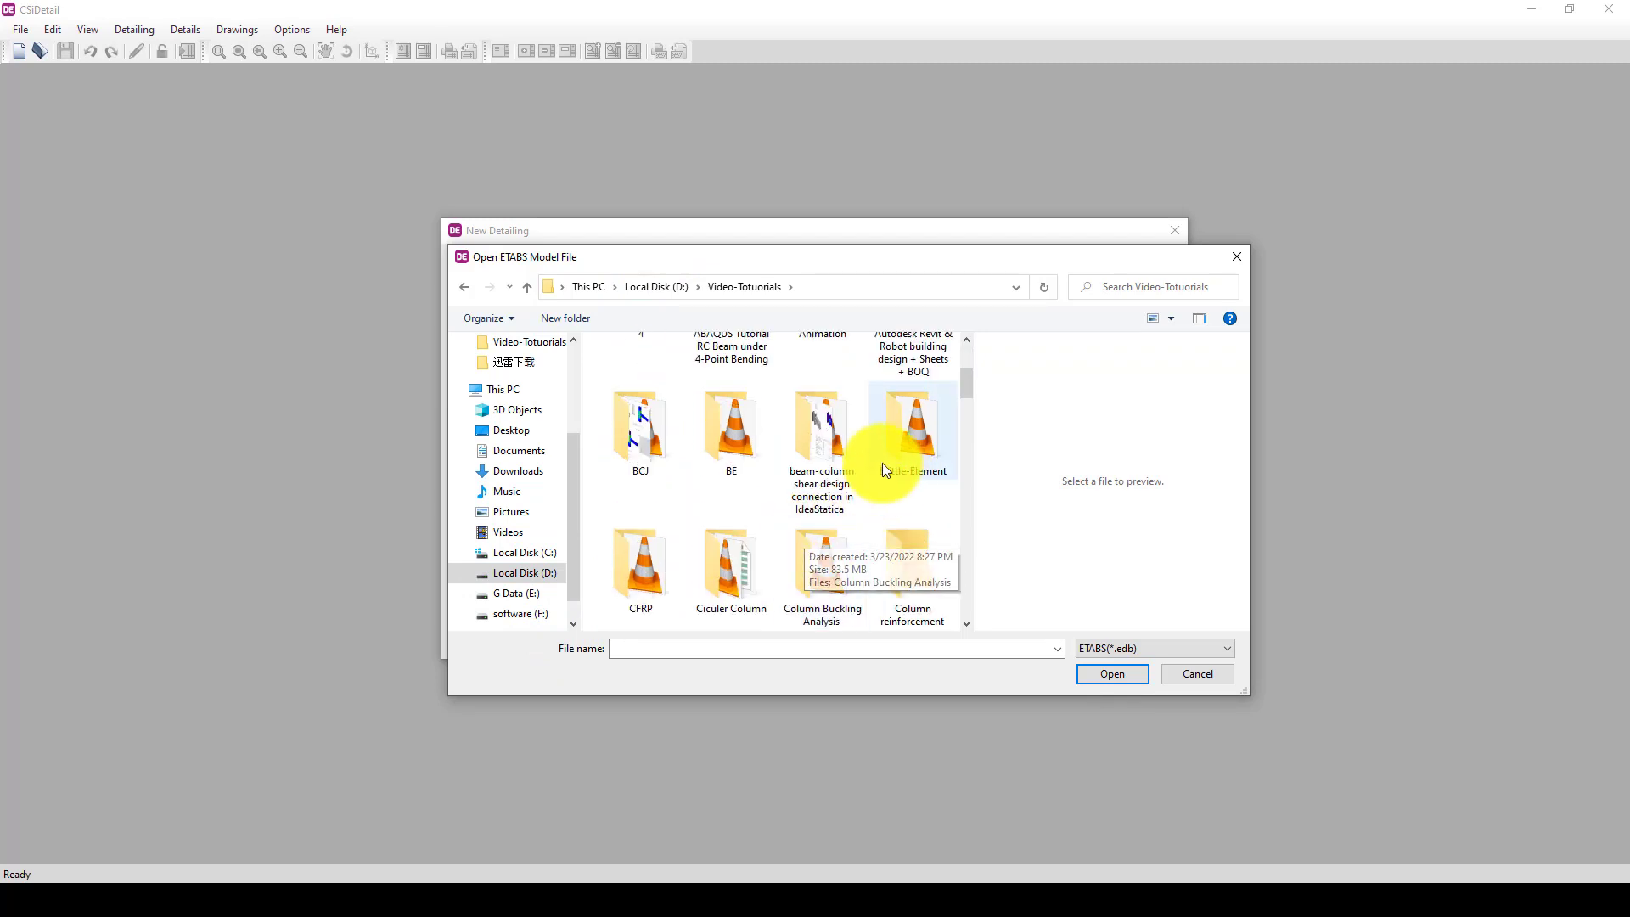
scroll(852, 571, "down", 3)
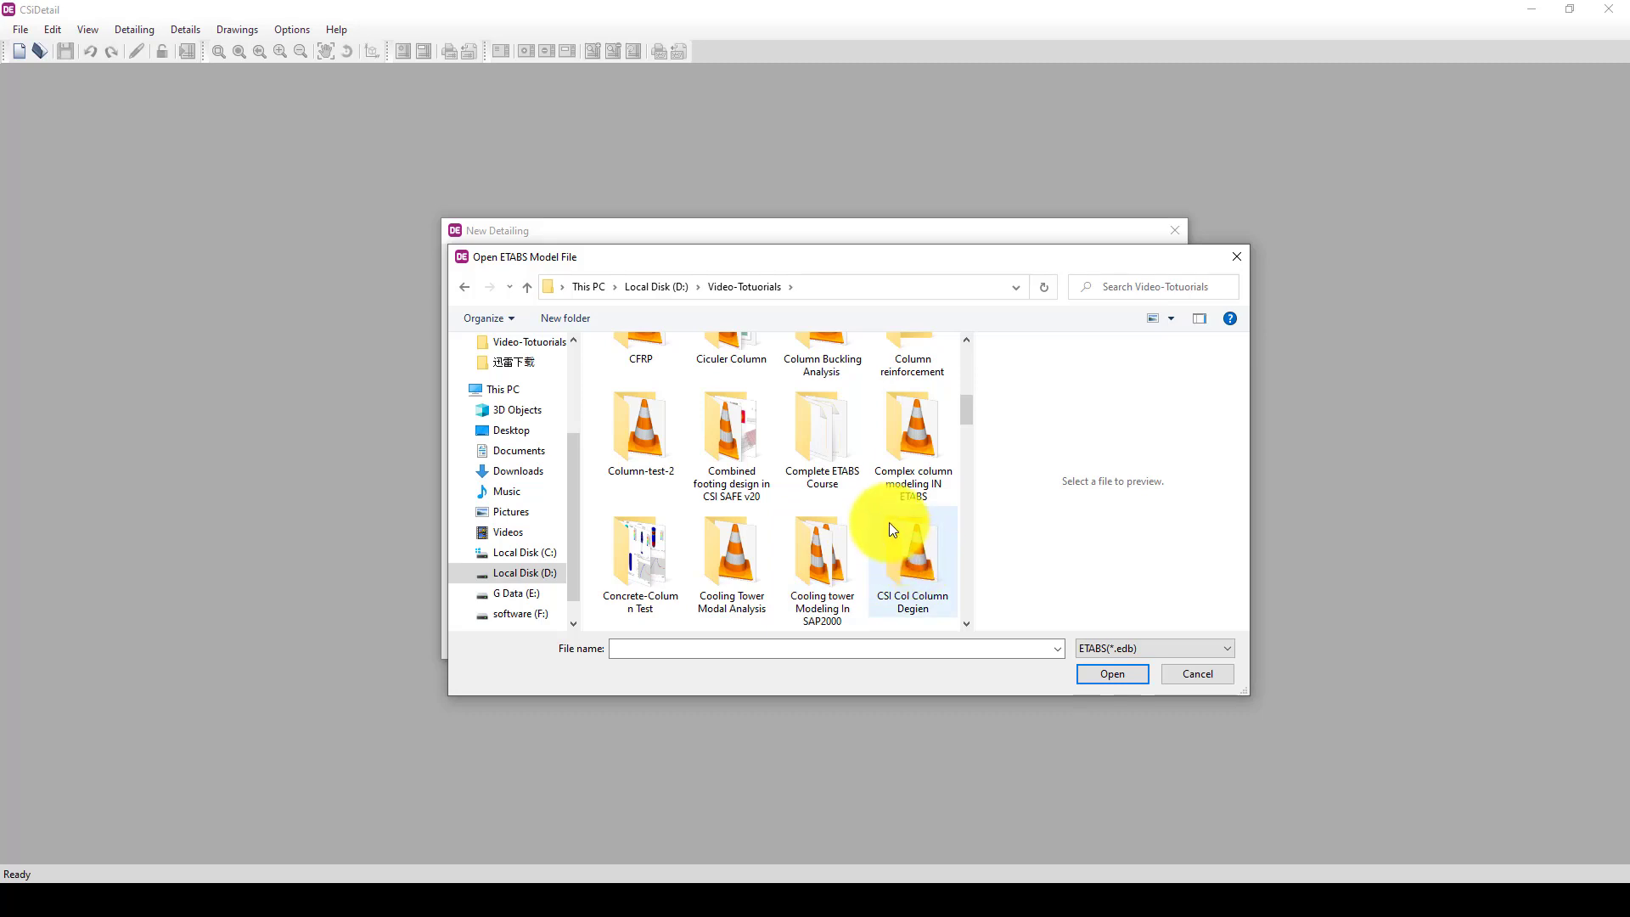
double_click(838, 455)
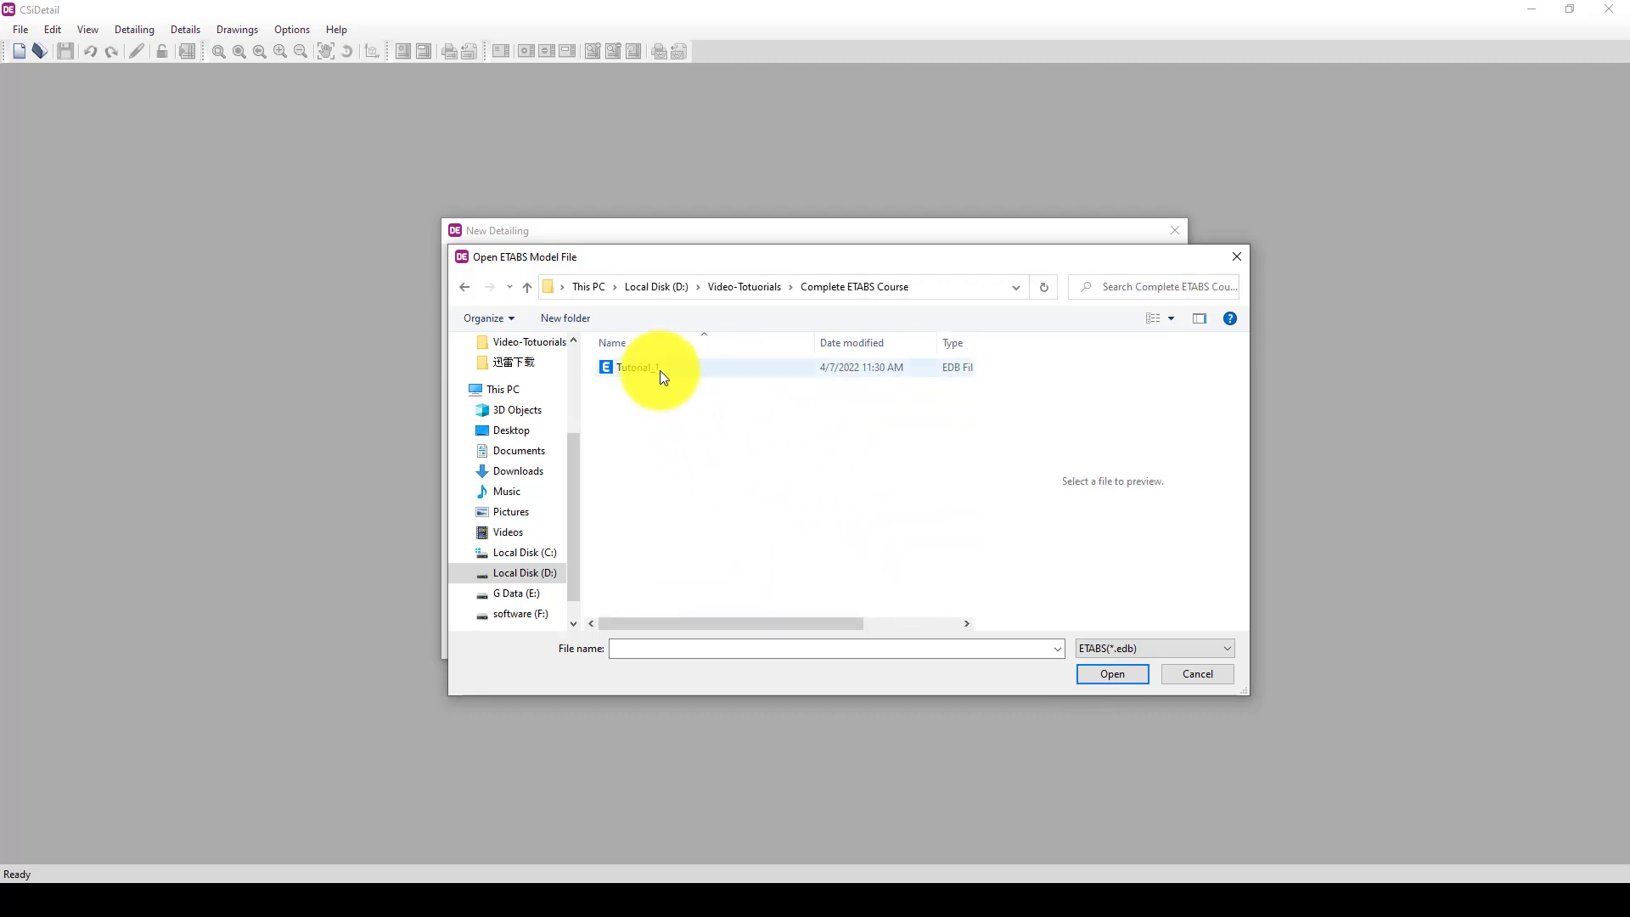
left_click(660, 371)
left_click(1095, 675)
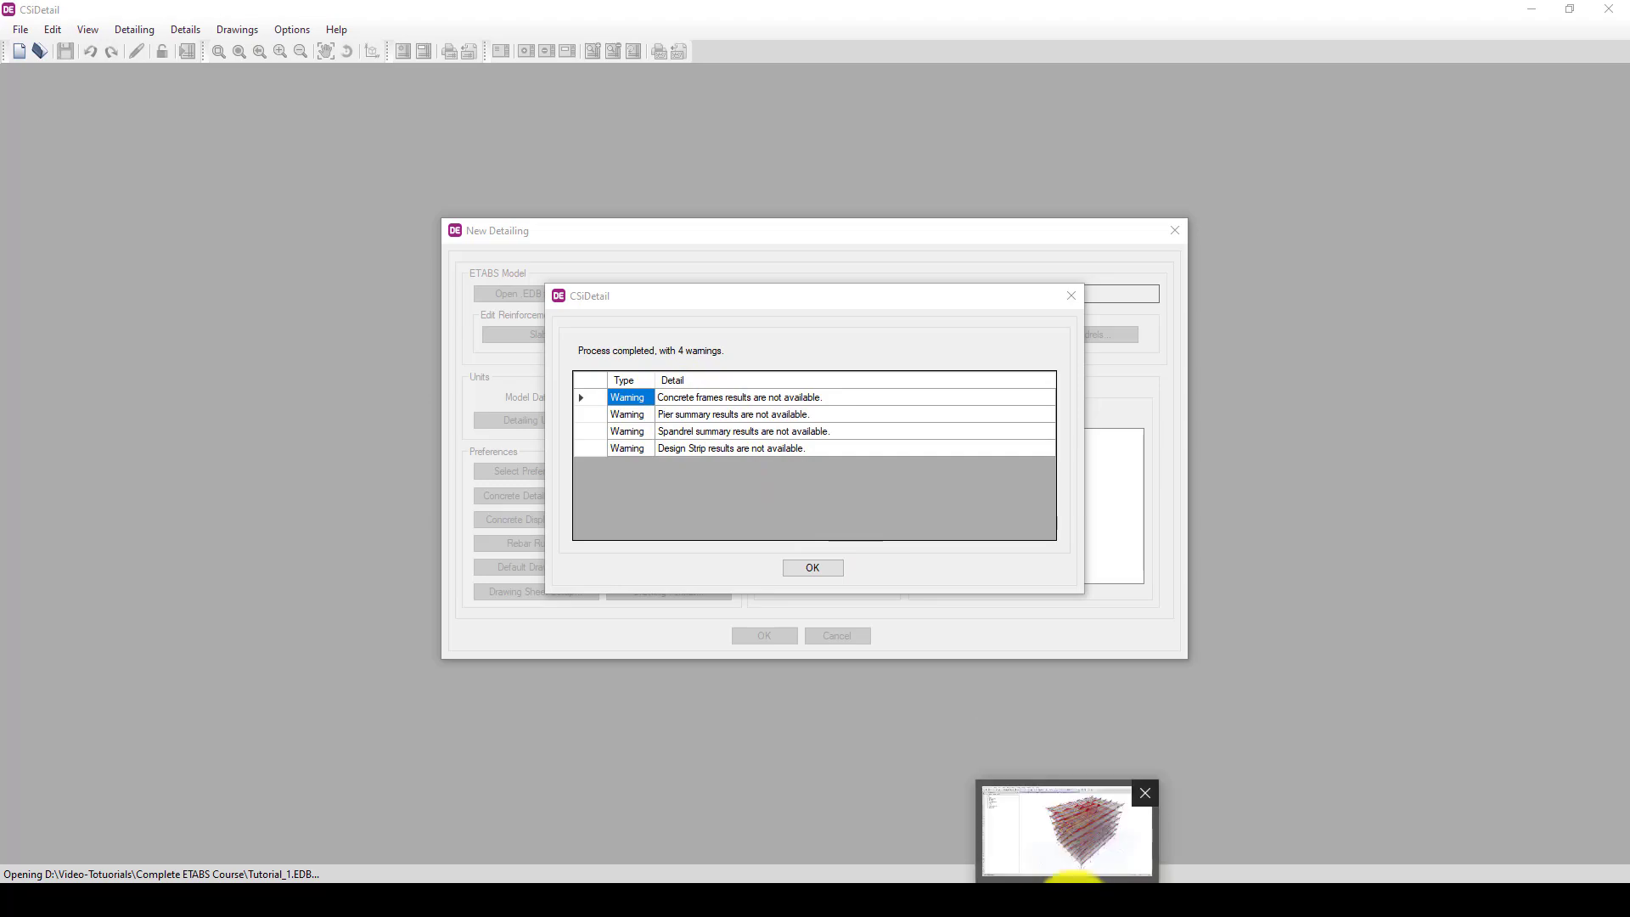
Step: Save the Tutorial_1 model in ETABS, then return to CSiDetail
left_click(1080, 807)
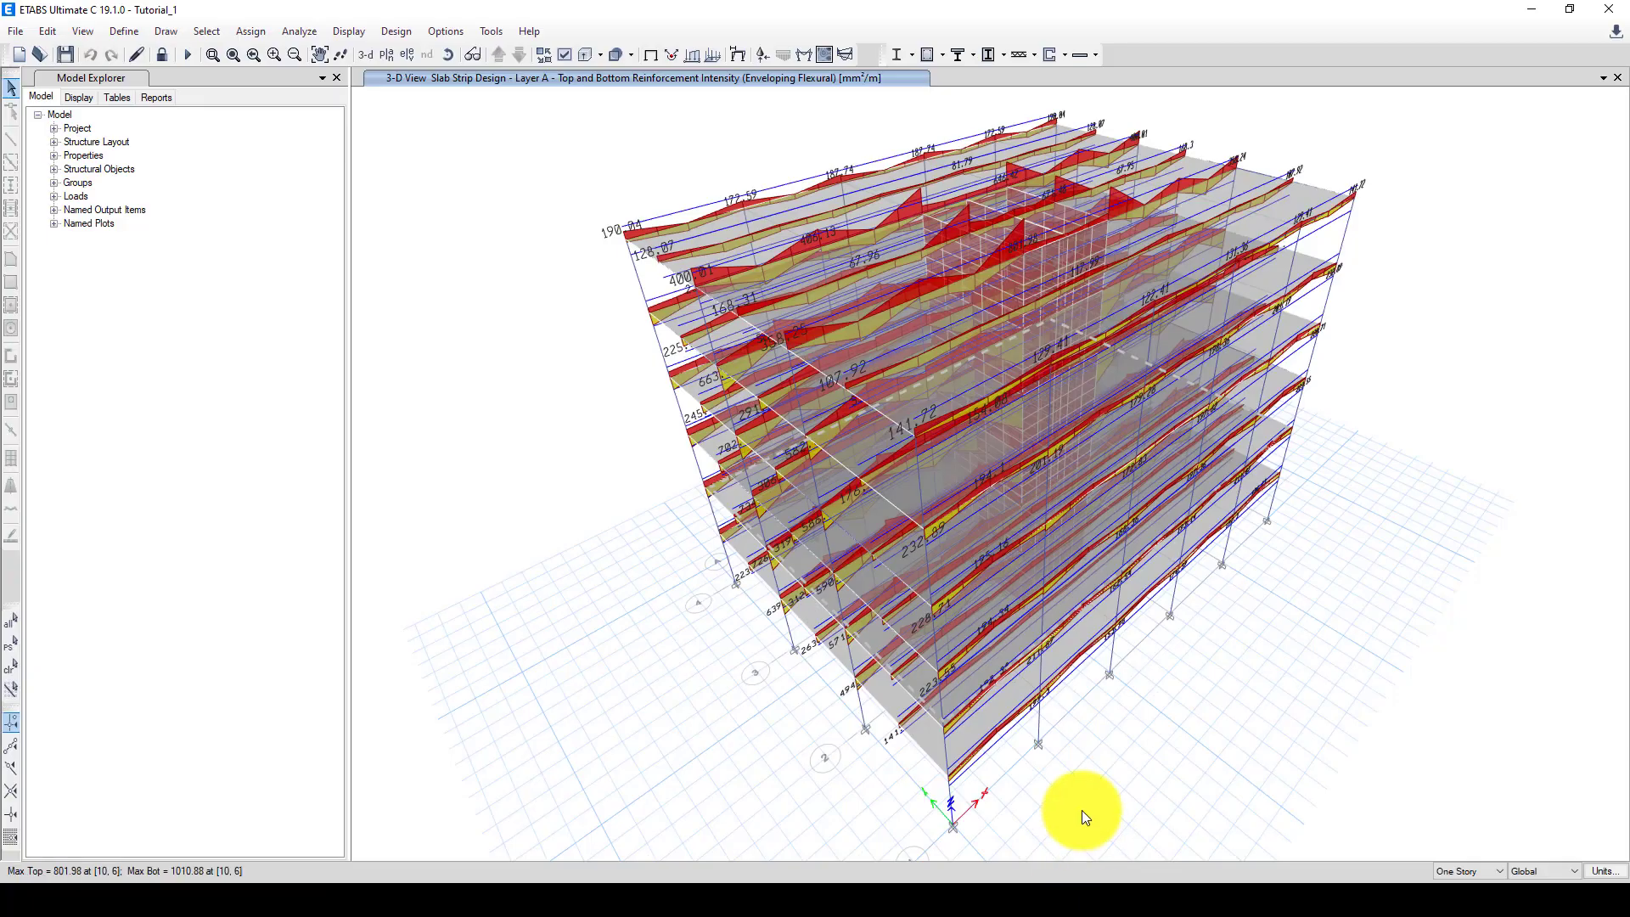
left_click(66, 56)
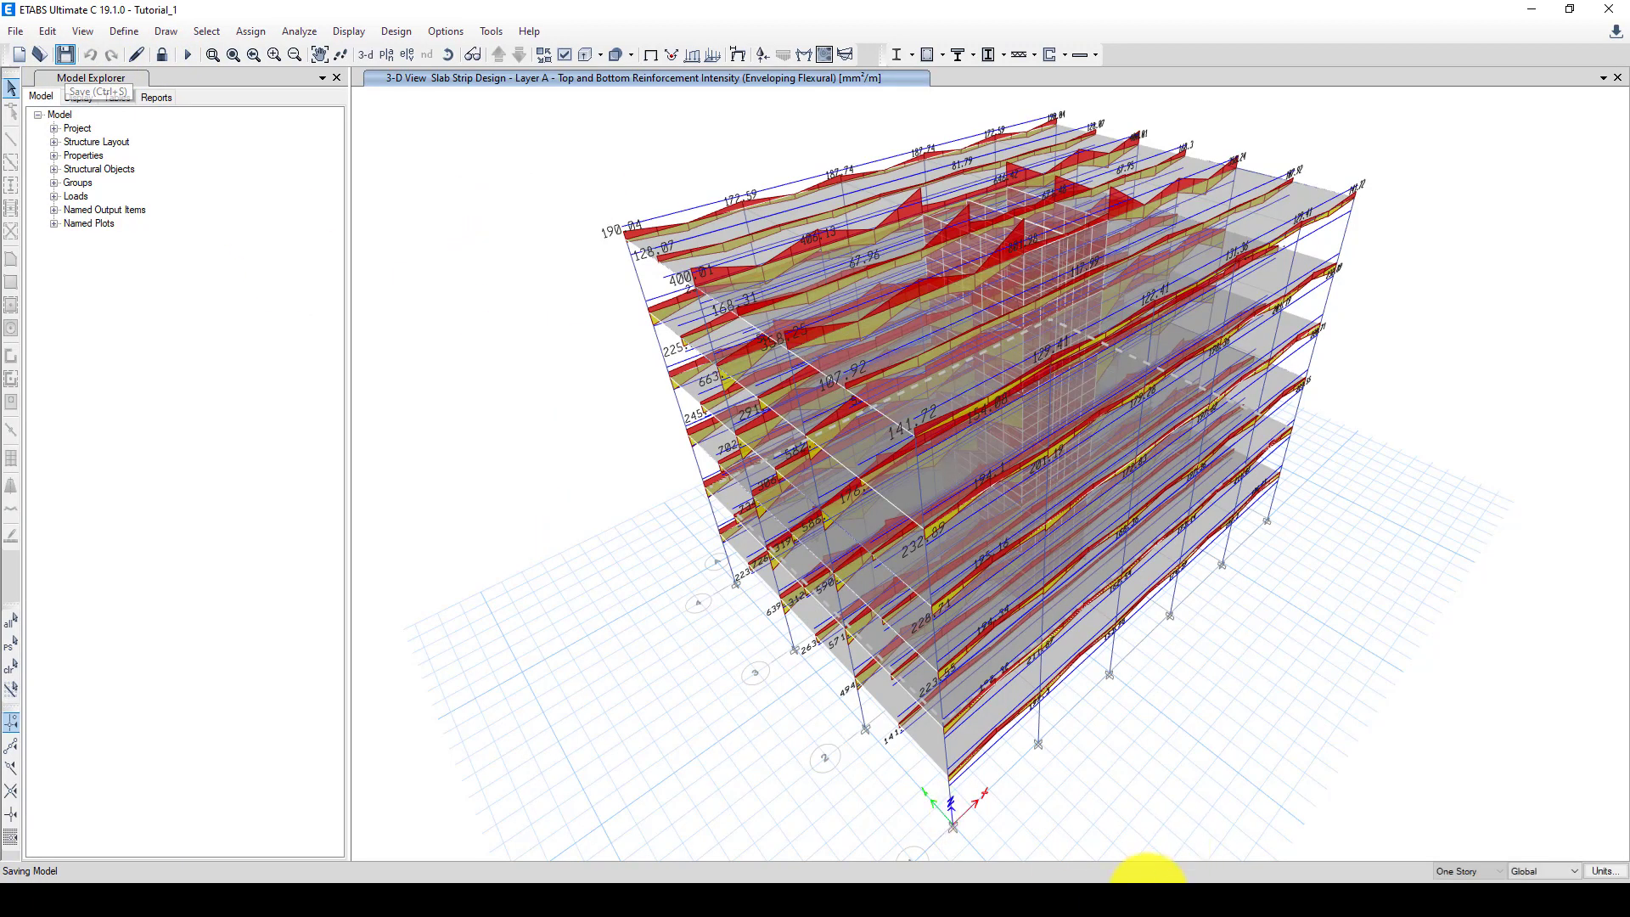
mouse_move(1146, 890)
left_click(1180, 828)
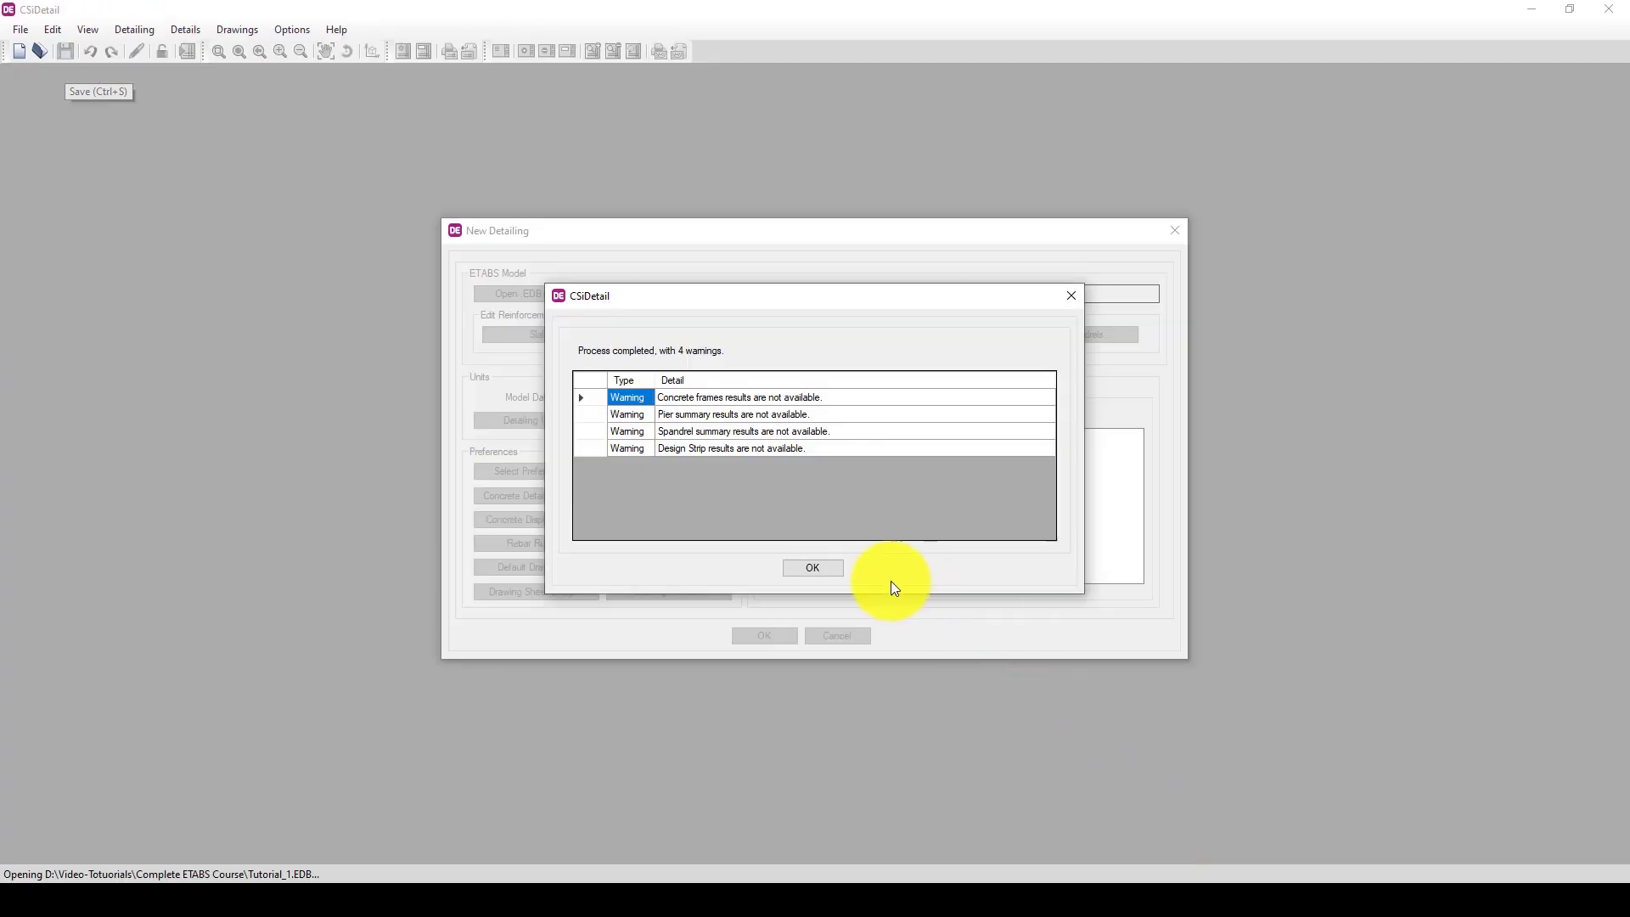
Step: Close the four-warning report, cancel the setup, and start a new detailing from Tutorial_1
left_click(813, 567)
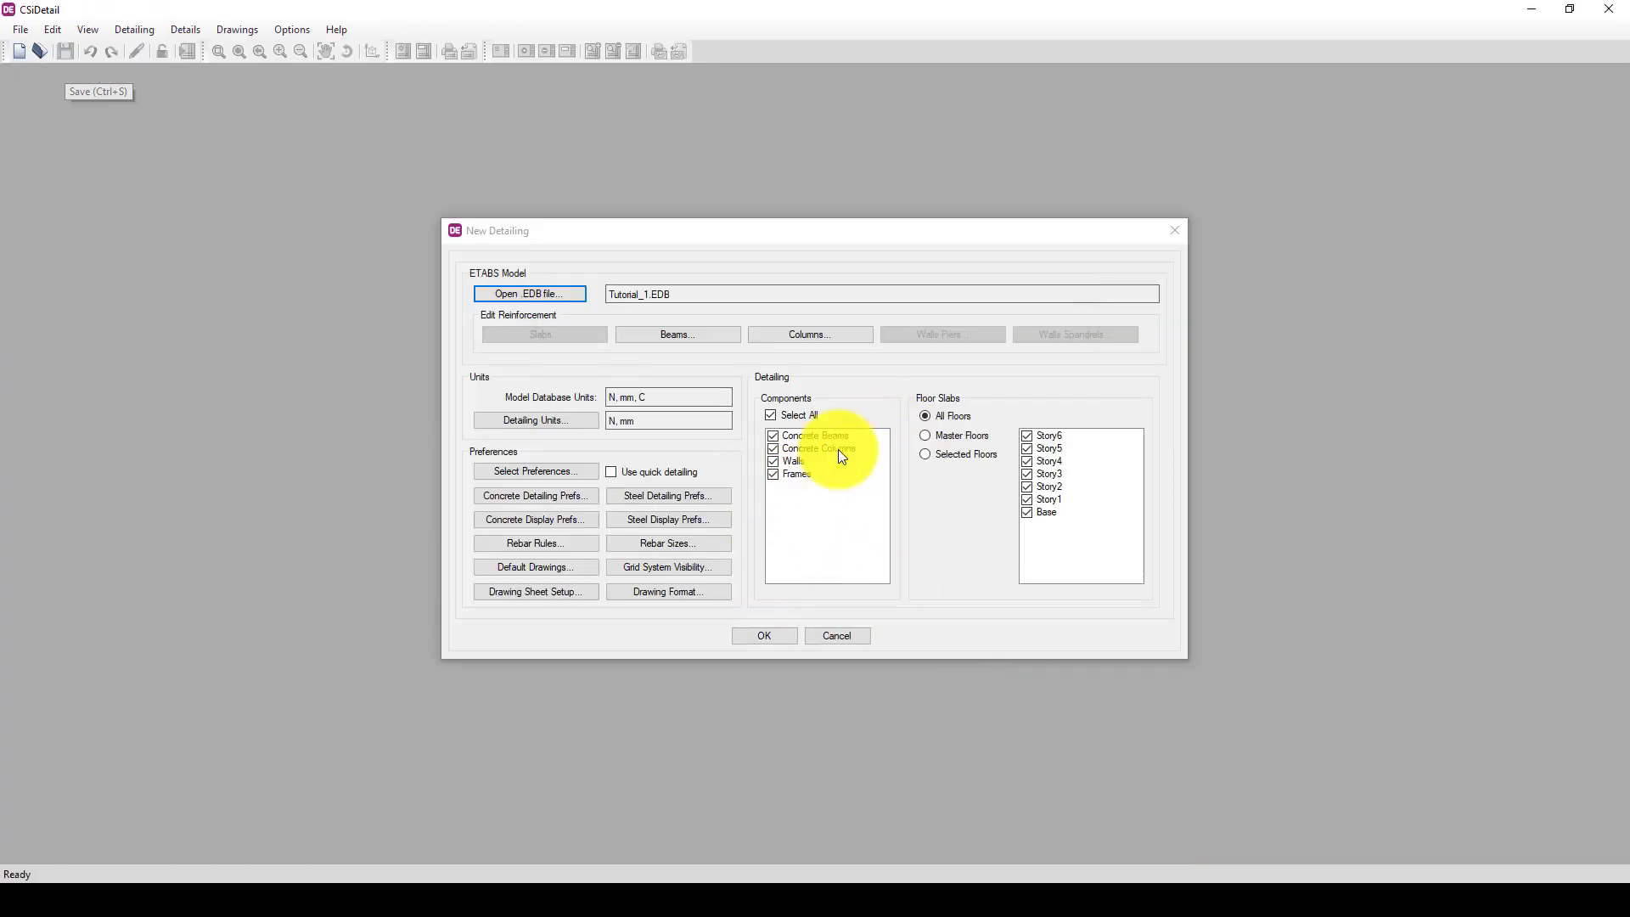
left_click(852, 633)
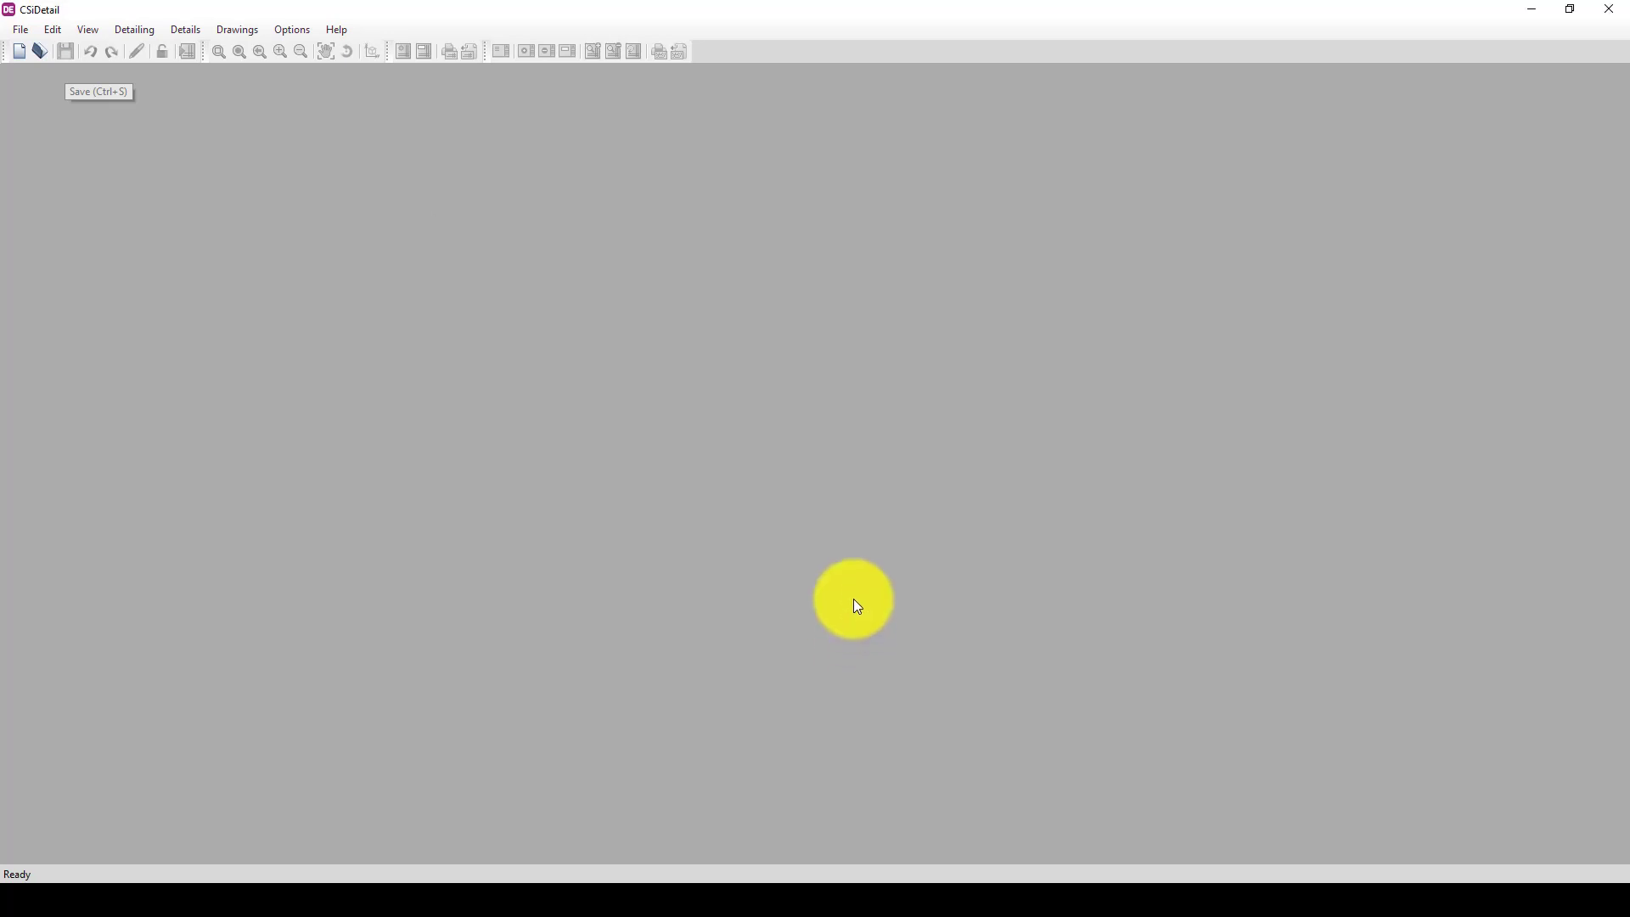
left_click(19, 51)
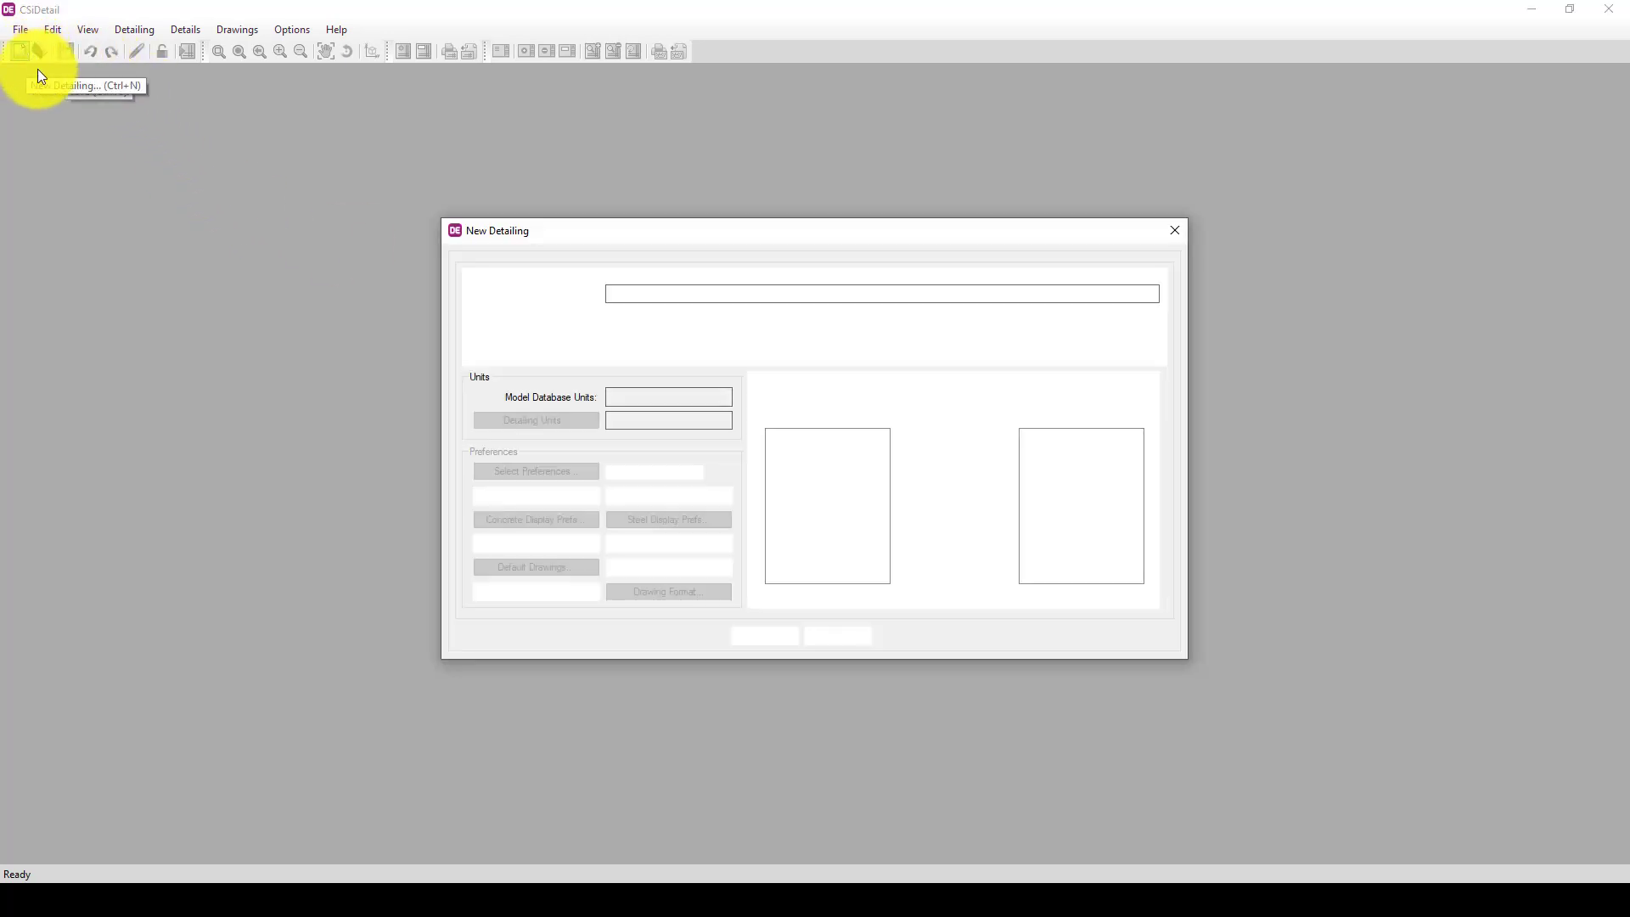
left_click(529, 293)
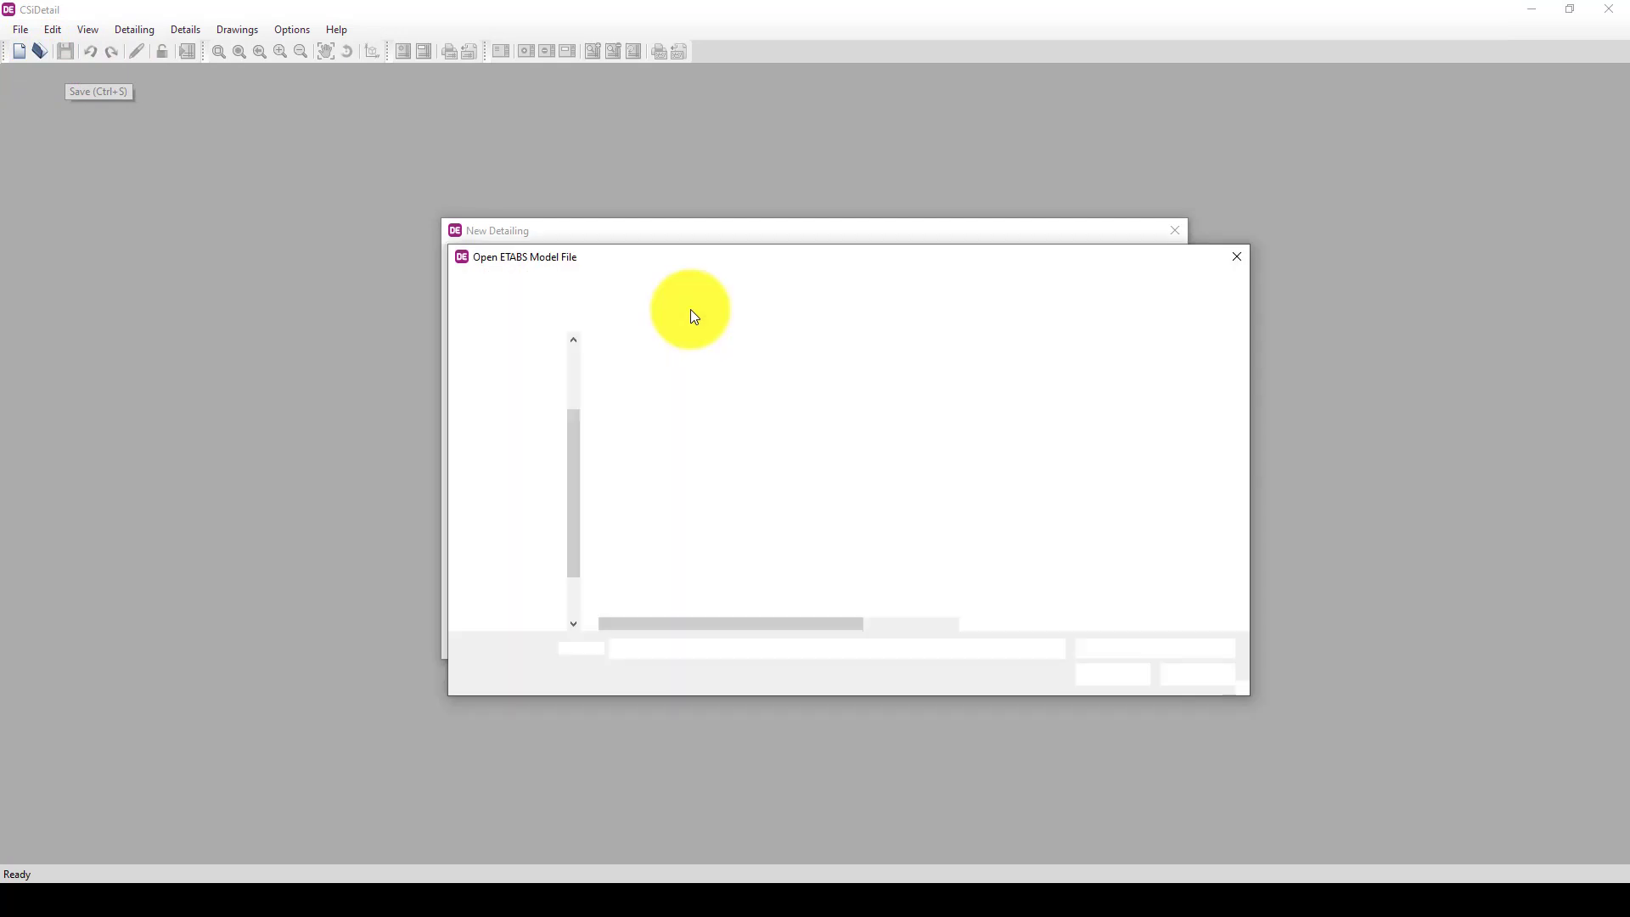
left_click(649, 366)
left_click(1112, 673)
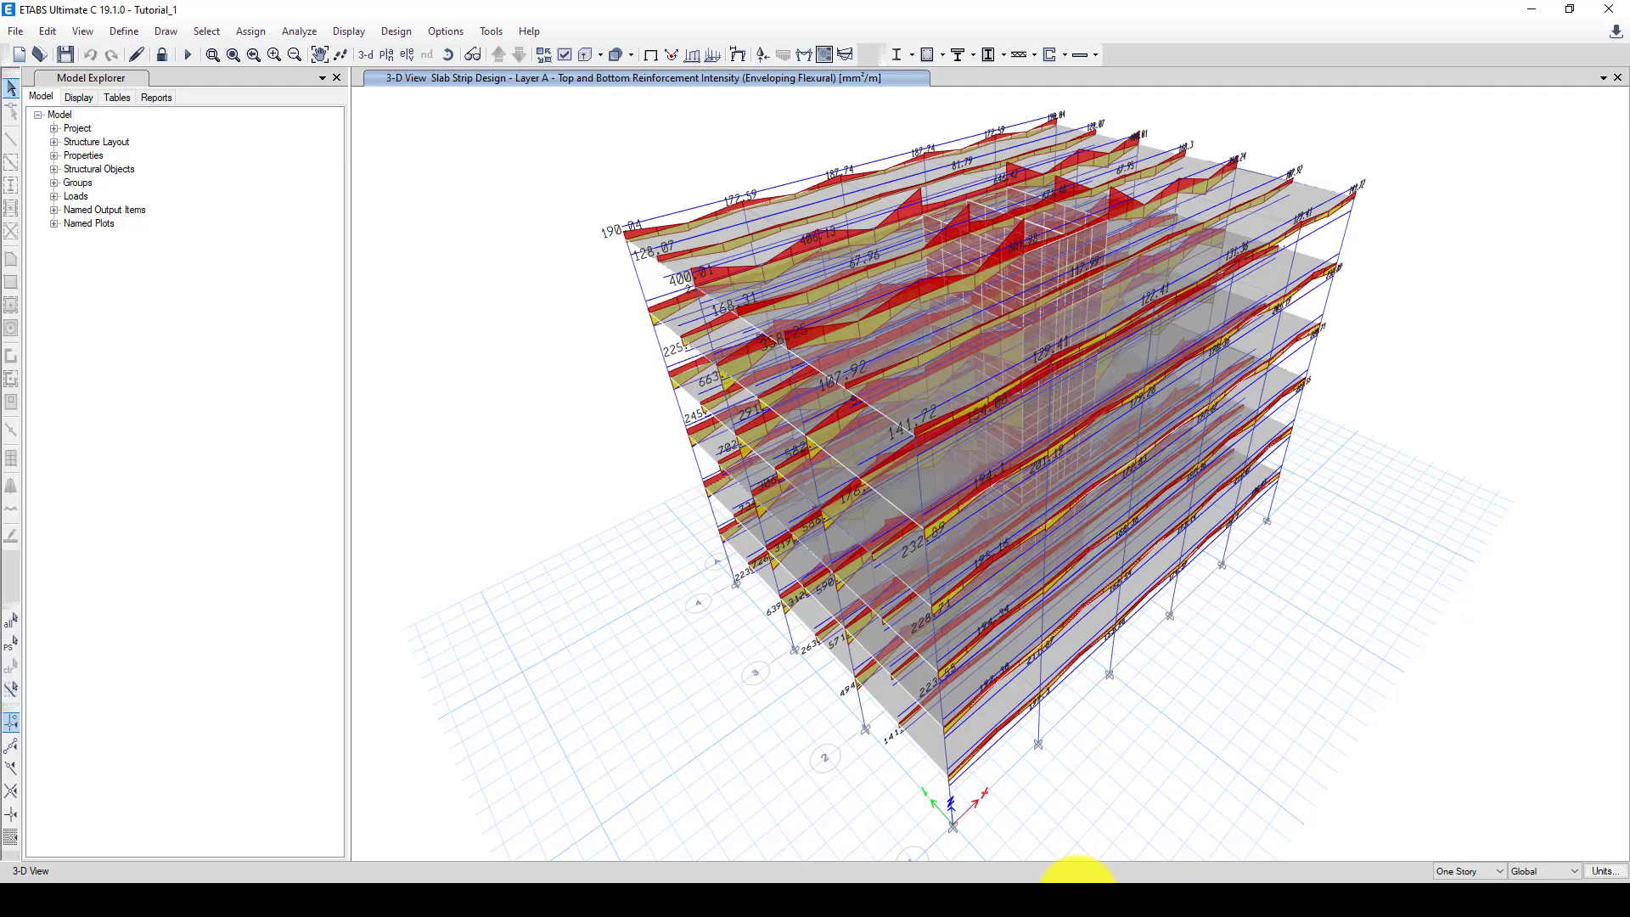
Step: Zoom around the ETABS 3-D slab strip view and look over the Assign > Frame options
scroll(981, 219, "up", 5)
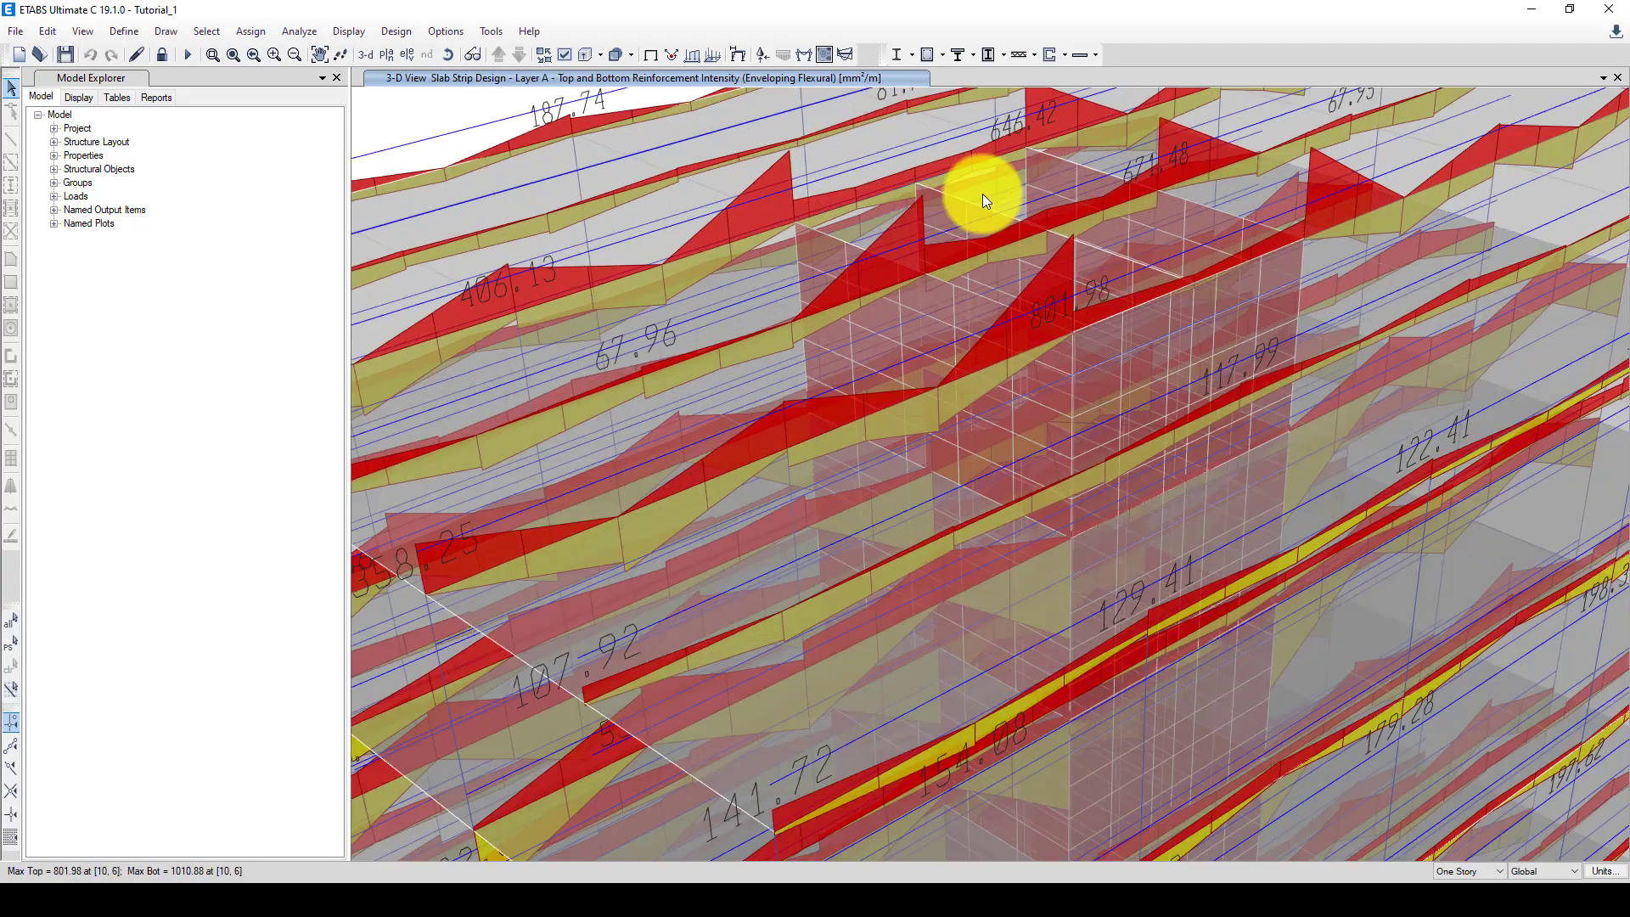
scroll(927, 202, "down", 5)
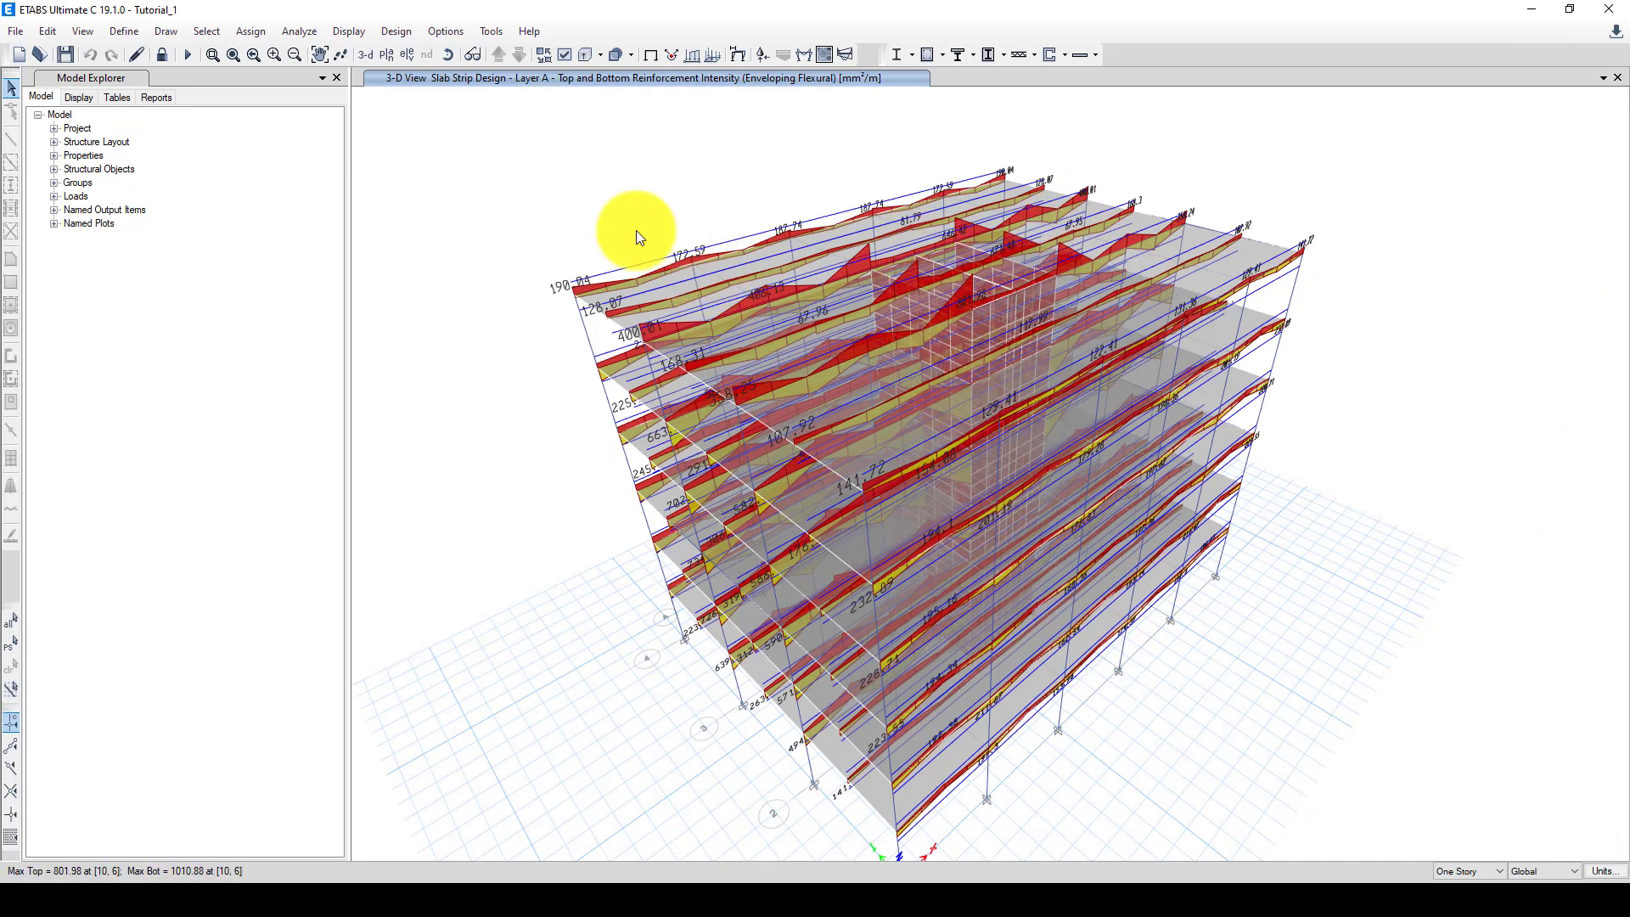
left_click(249, 31)
mouse_move(276, 81)
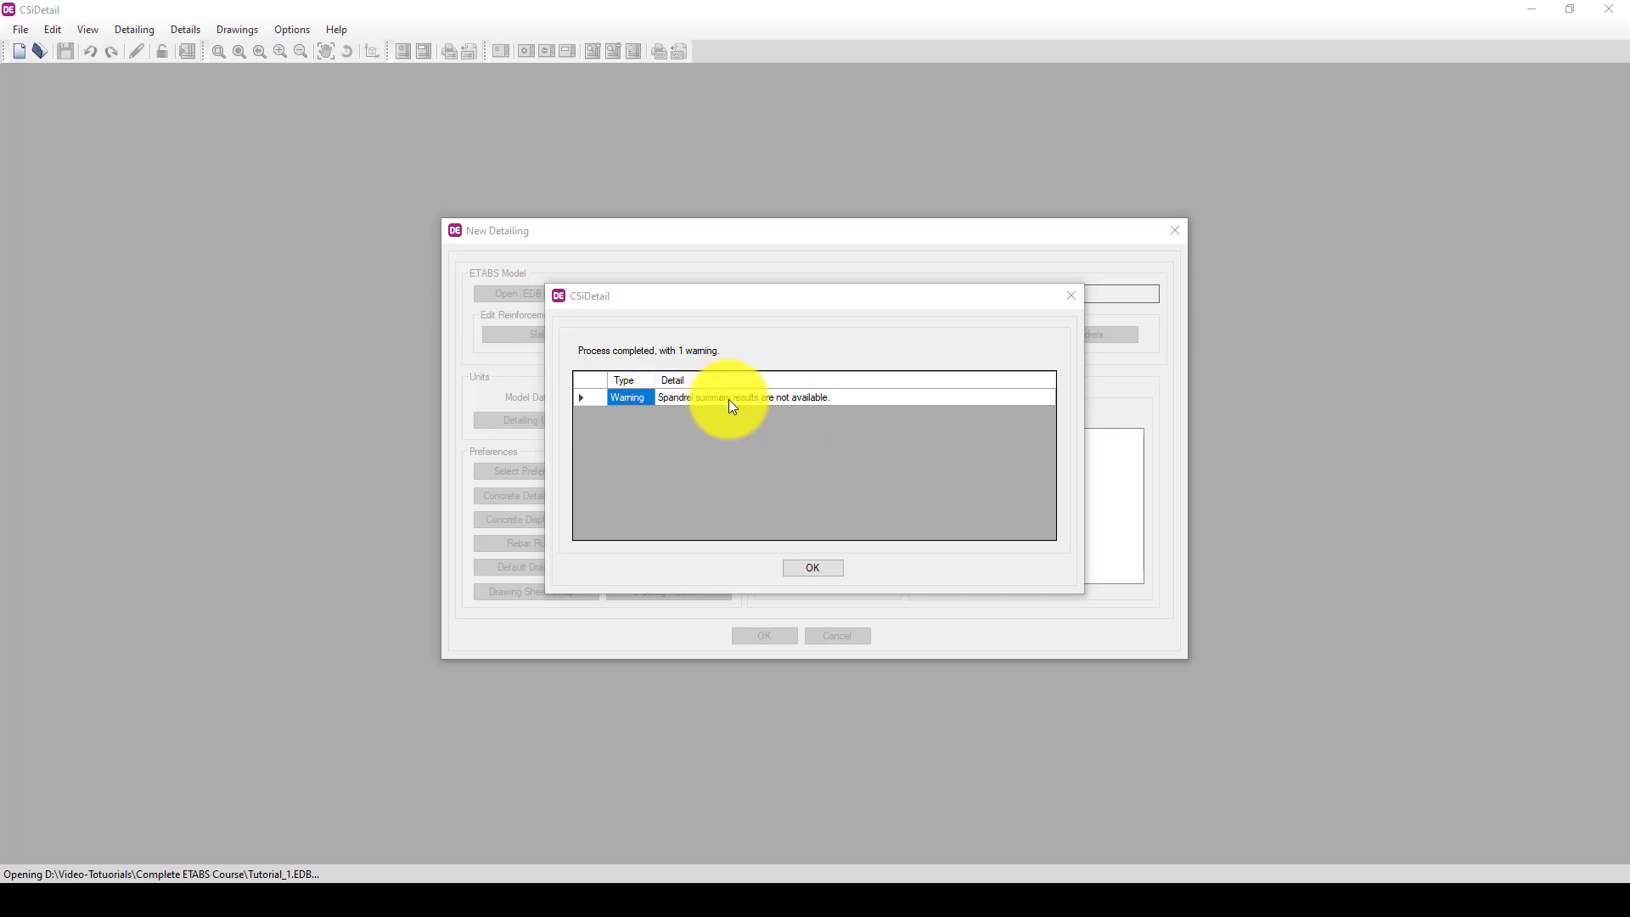
Step: Move the one-warning import report aside to check the setup, then close it
left_click_drag(837, 309, 370, 310)
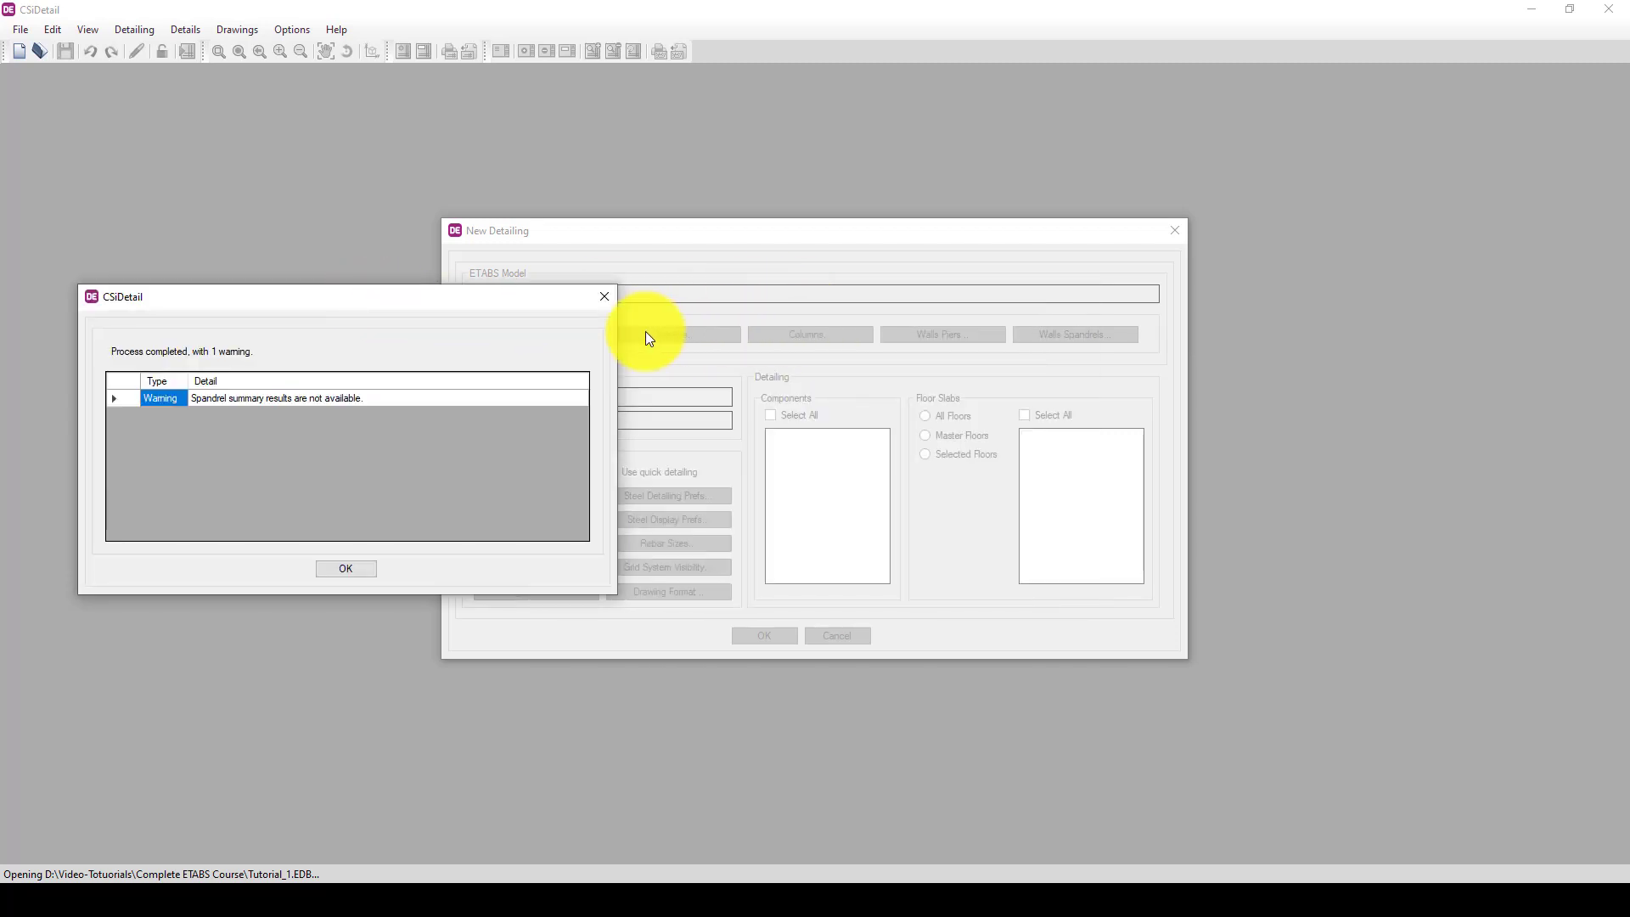
left_click_drag(518, 308, 348, 309)
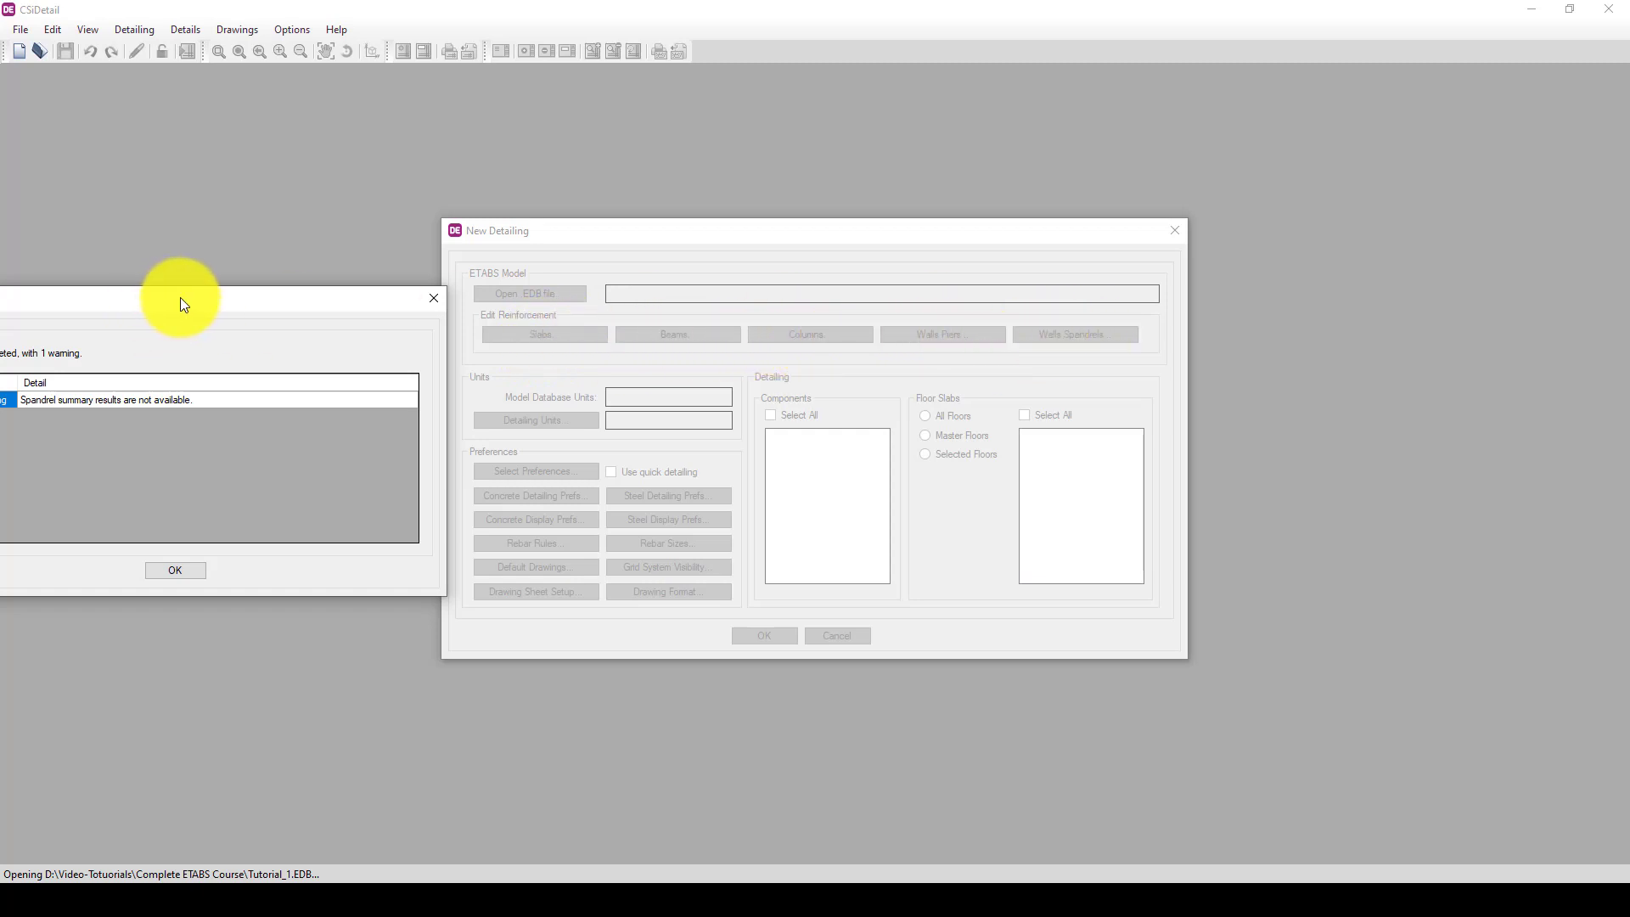
left_click_drag(183, 304, 466, 322)
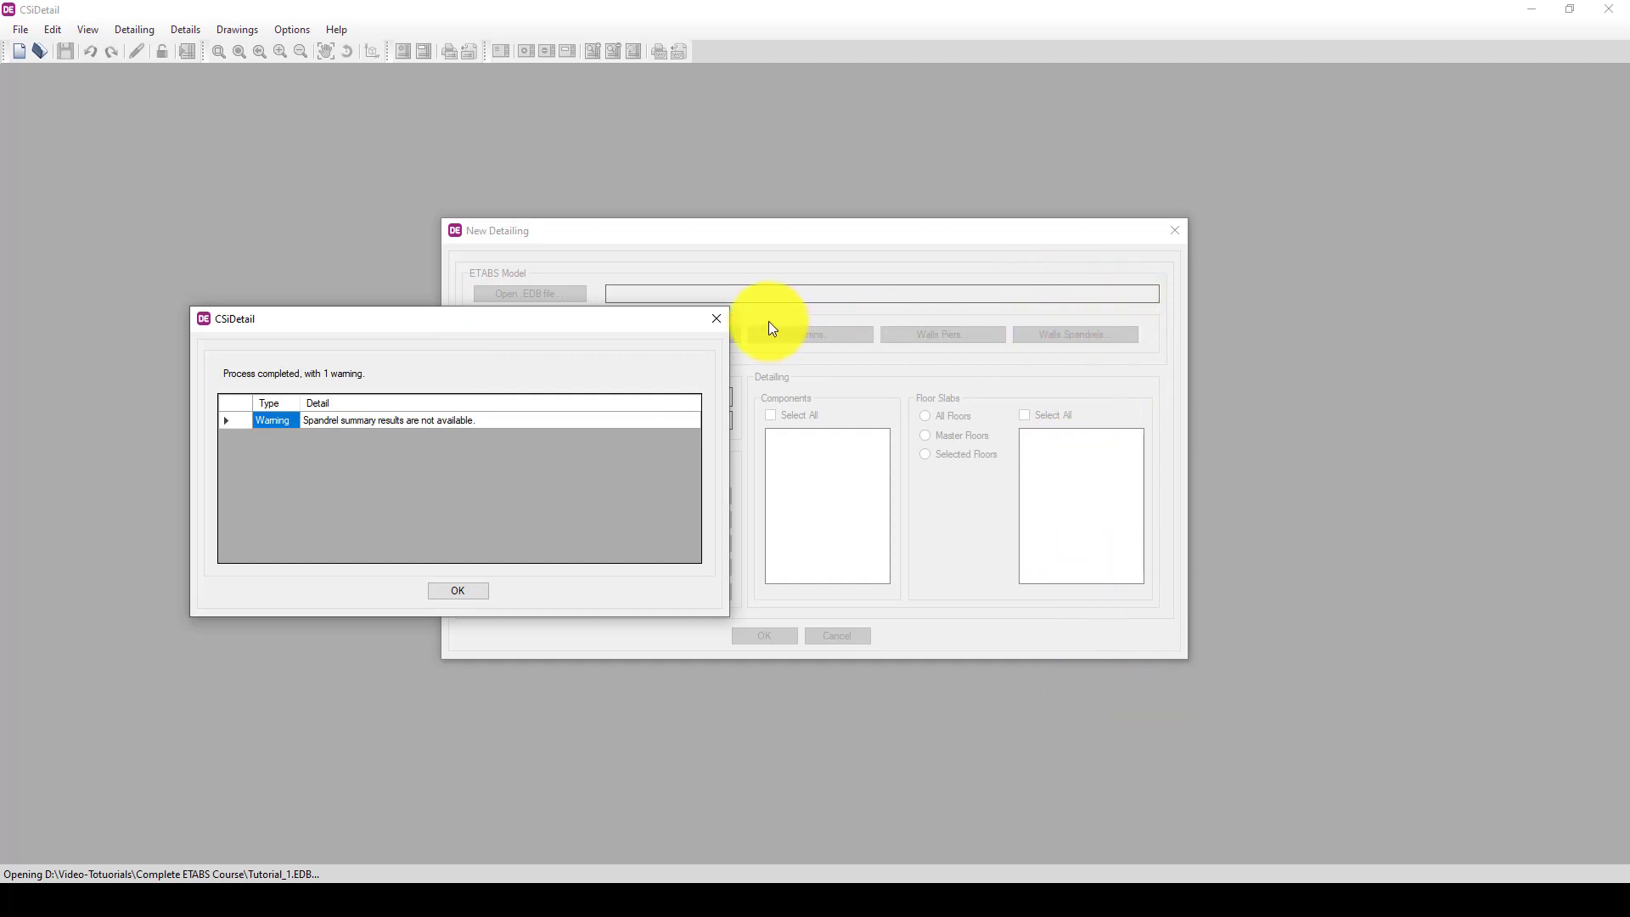
left_click(449, 592)
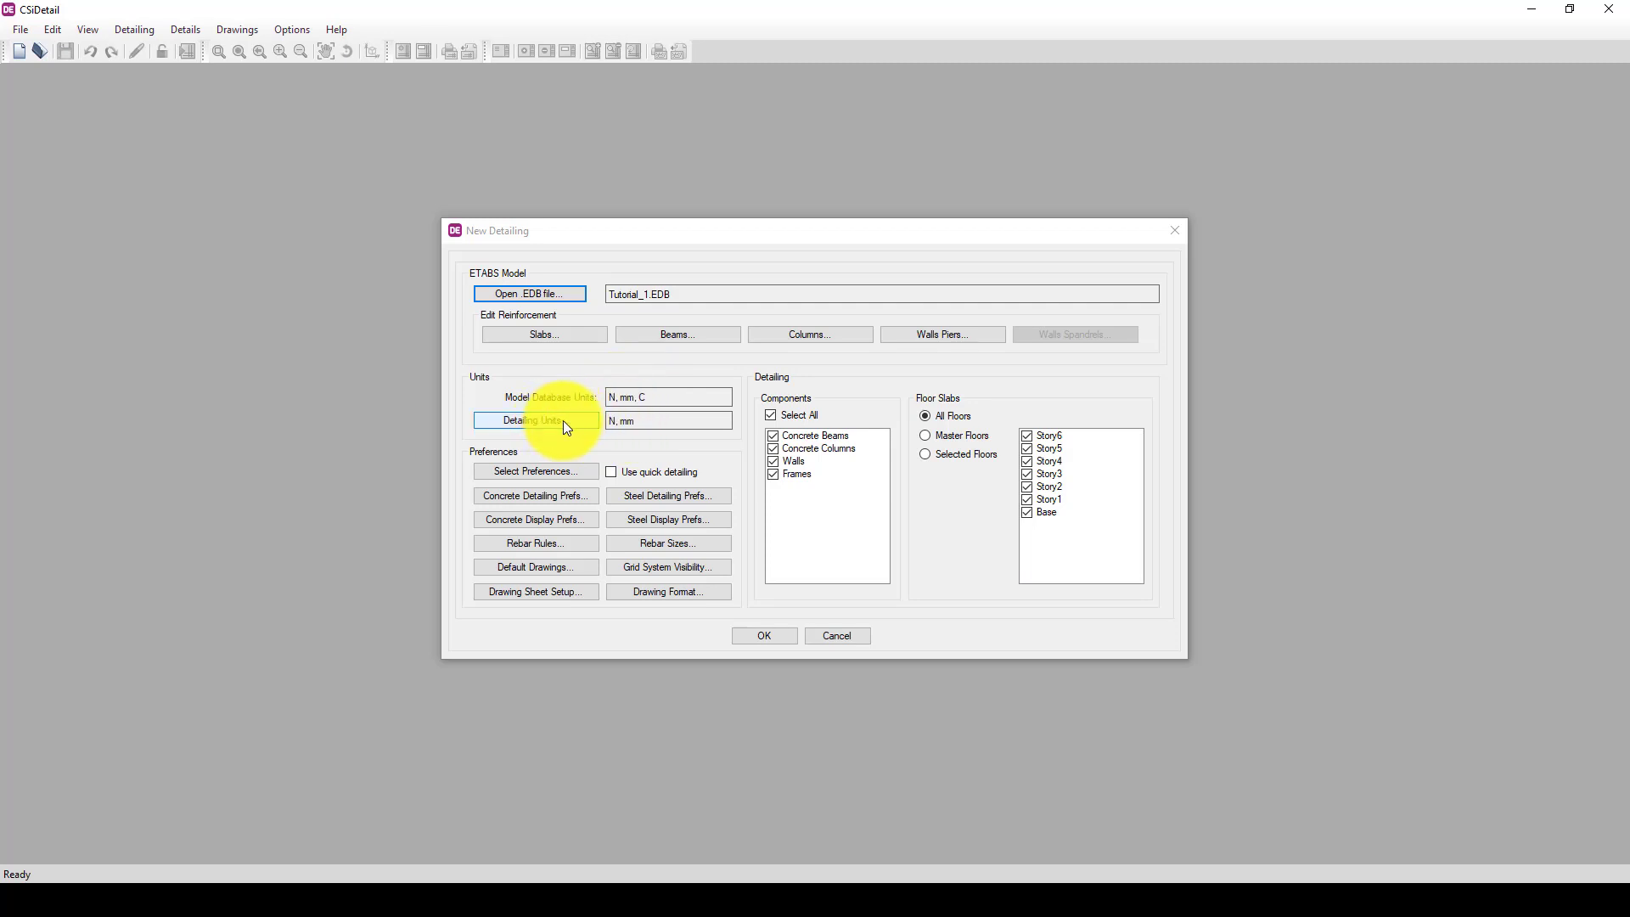
left_click(567, 332)
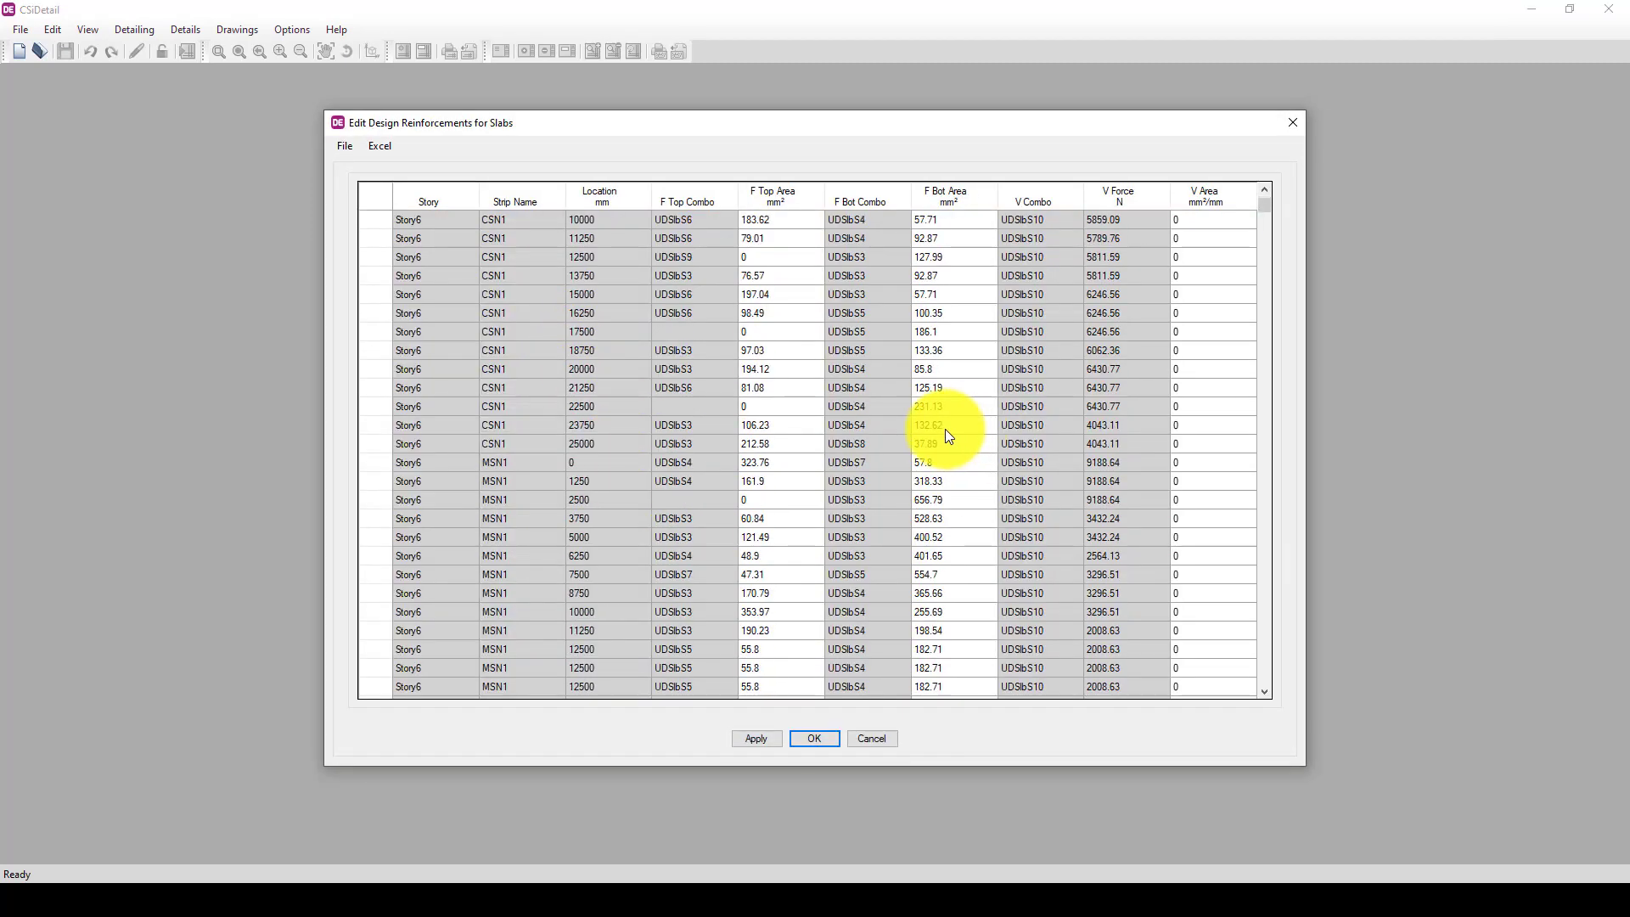
scroll(948, 435, "down", 20)
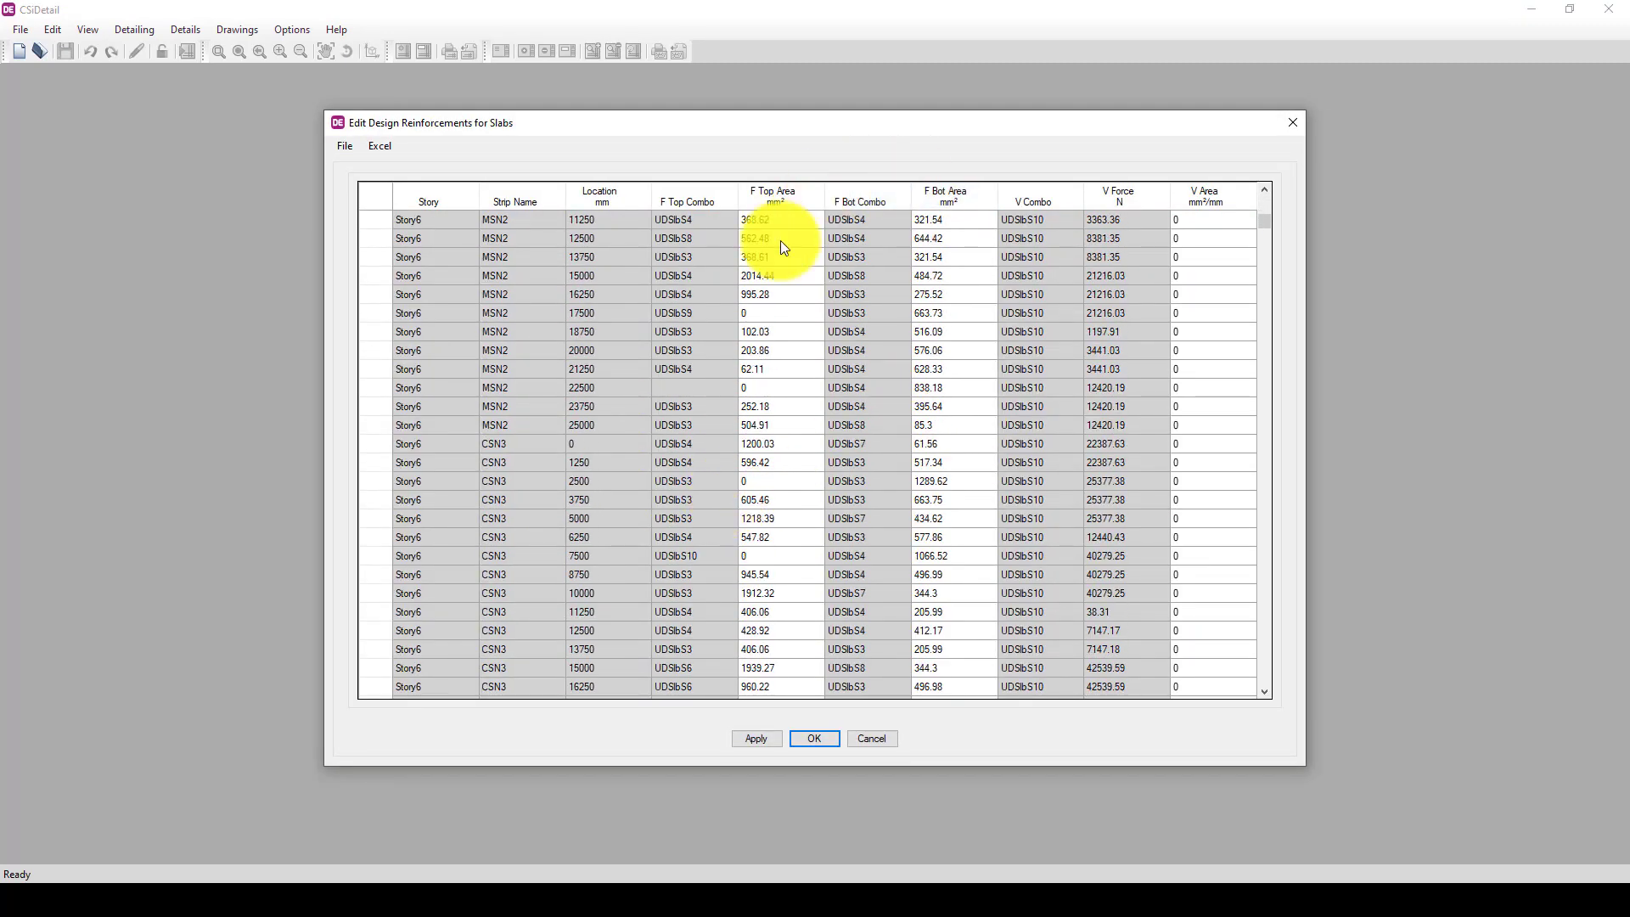
scroll(777, 410, "down", 11)
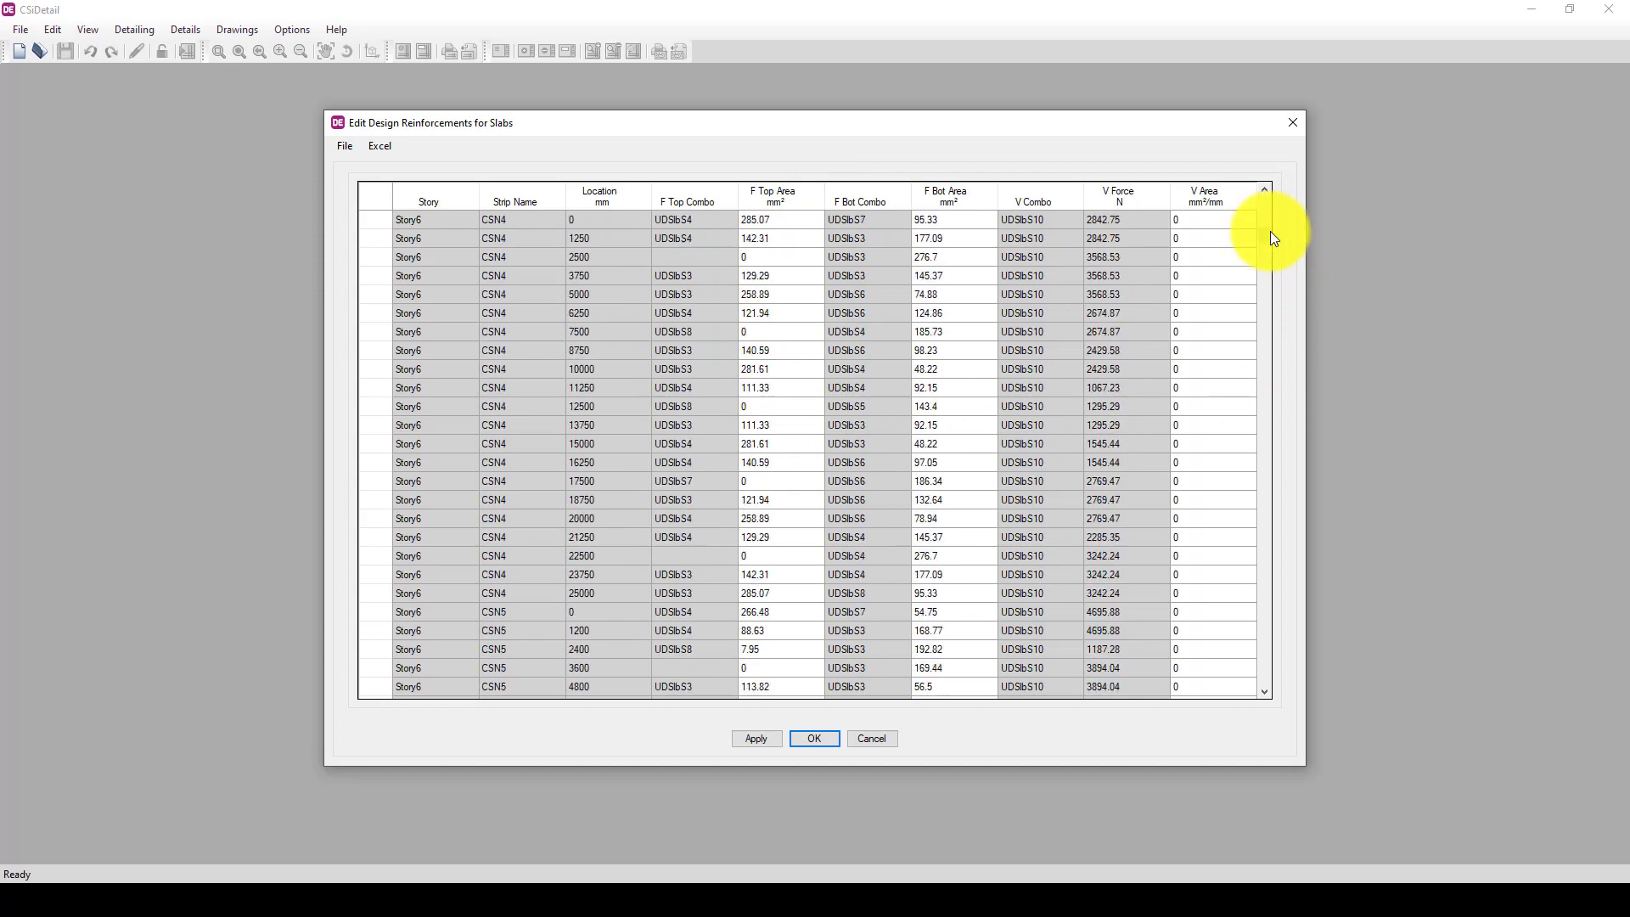
left_click_drag(1265, 238, 1302, 144)
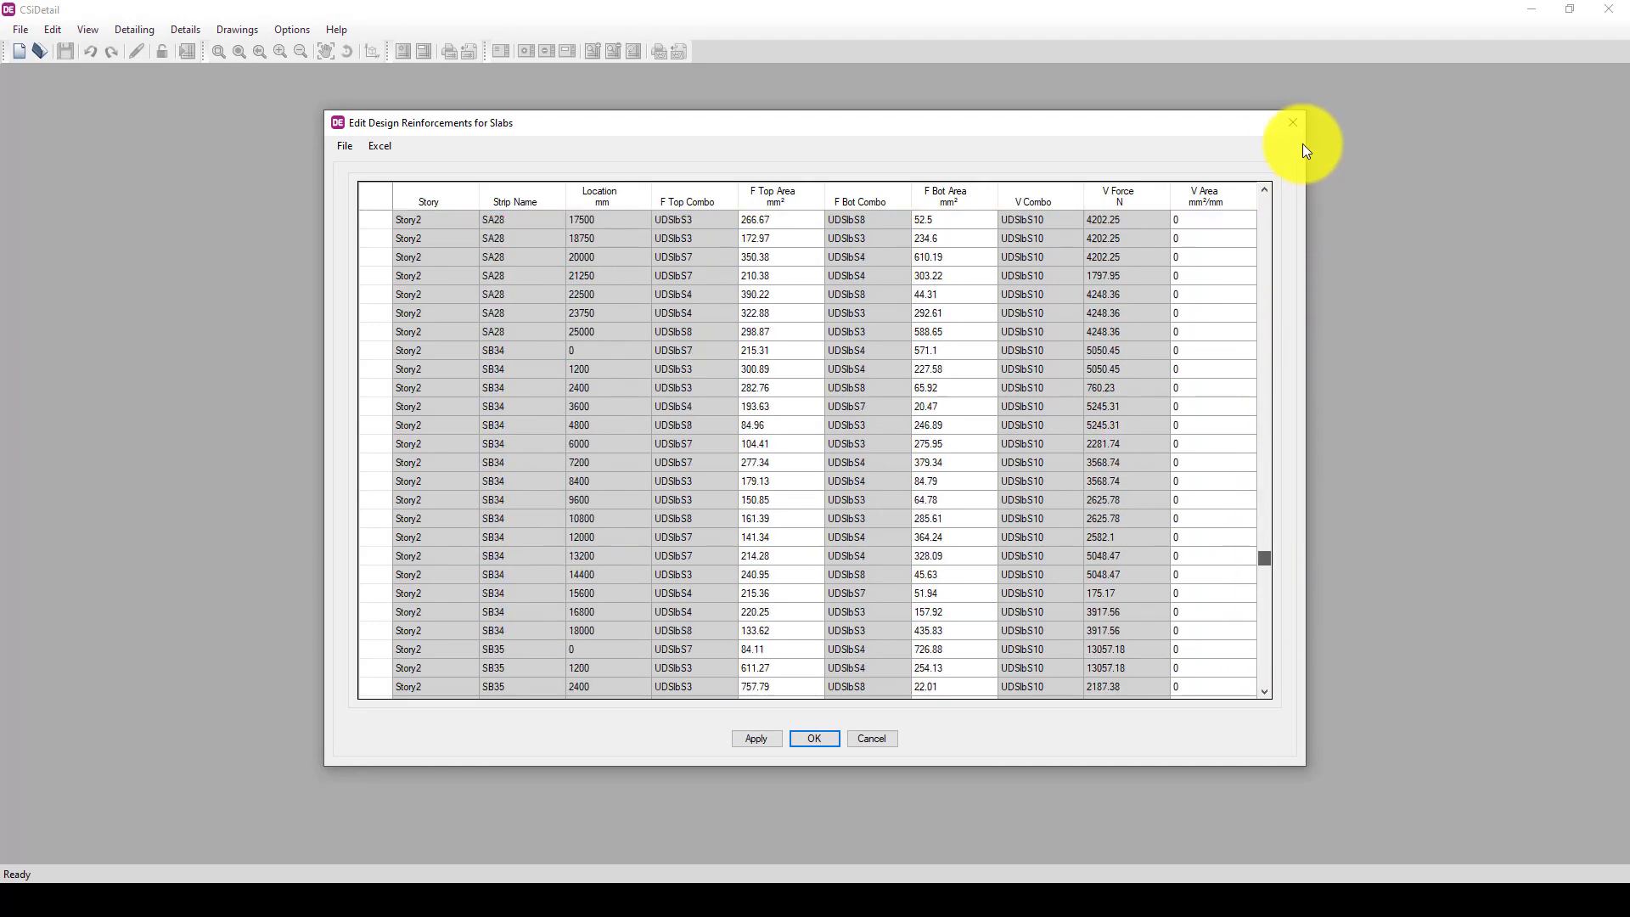
left_click(1293, 123)
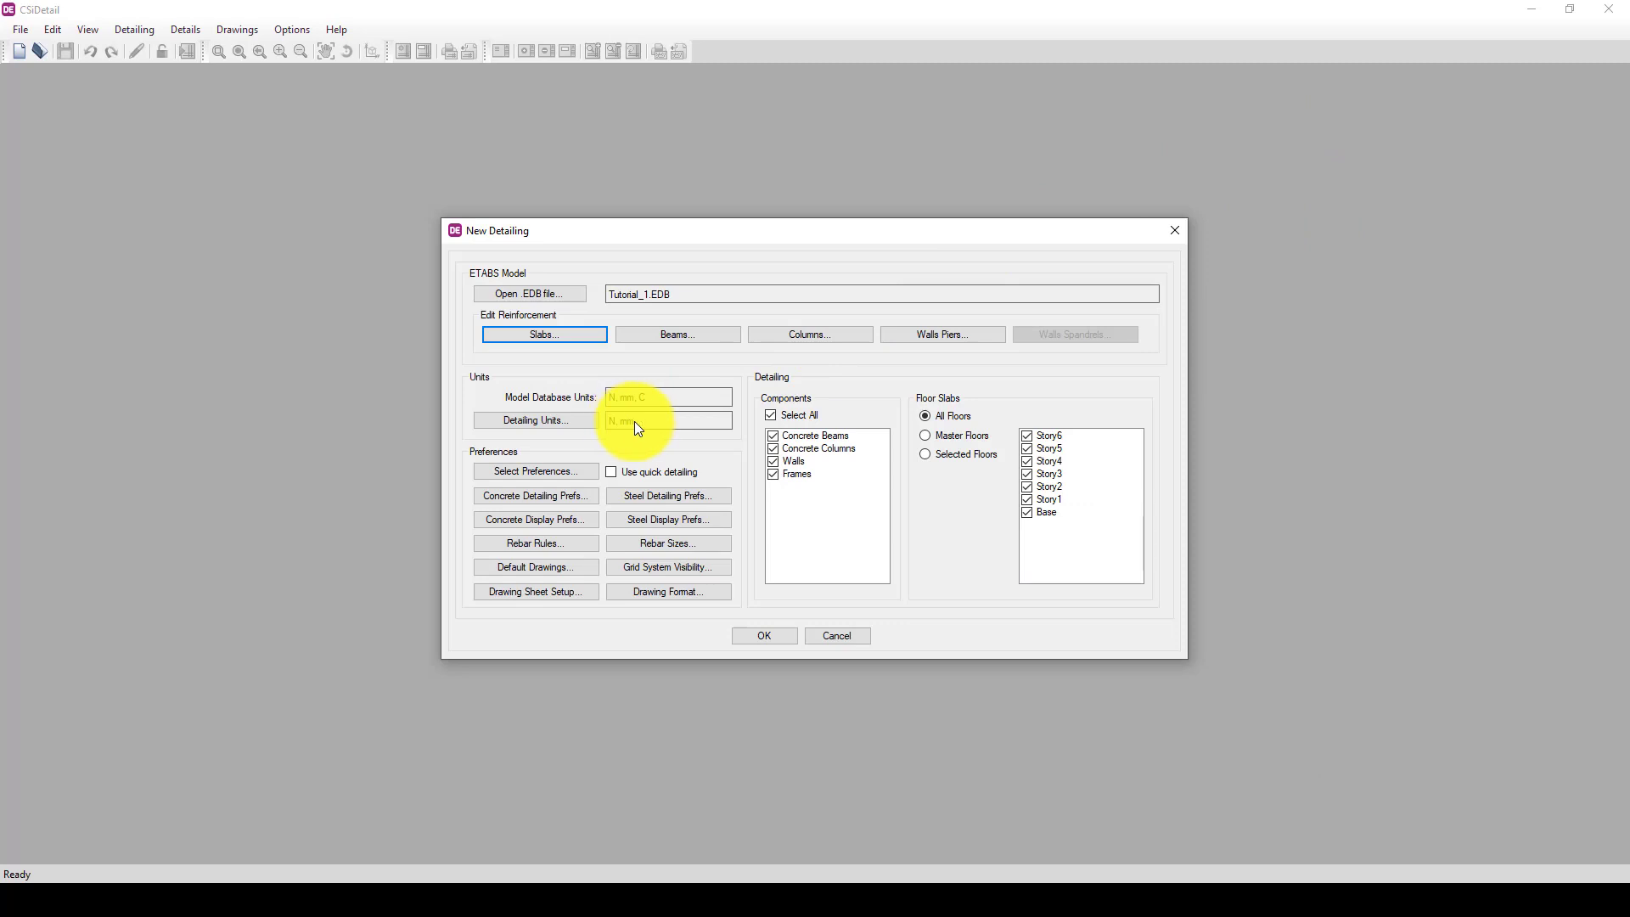
Step: Review the detailing units and the rebar size list, then generate the Tutorial_1 detailing
left_click(568, 420)
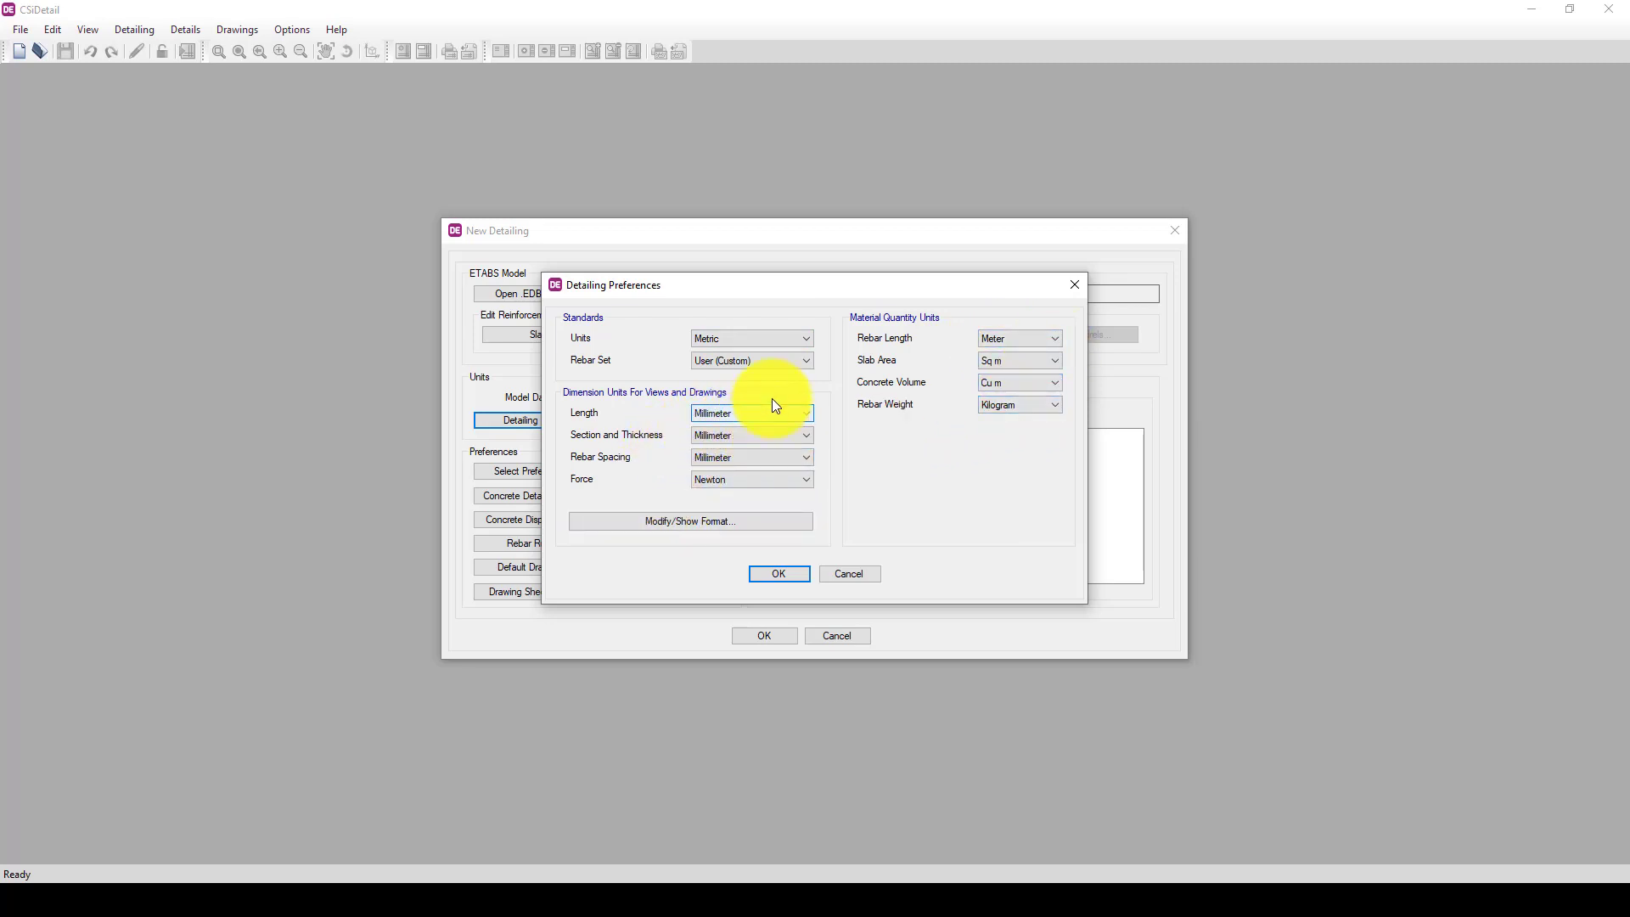
left_click(793, 574)
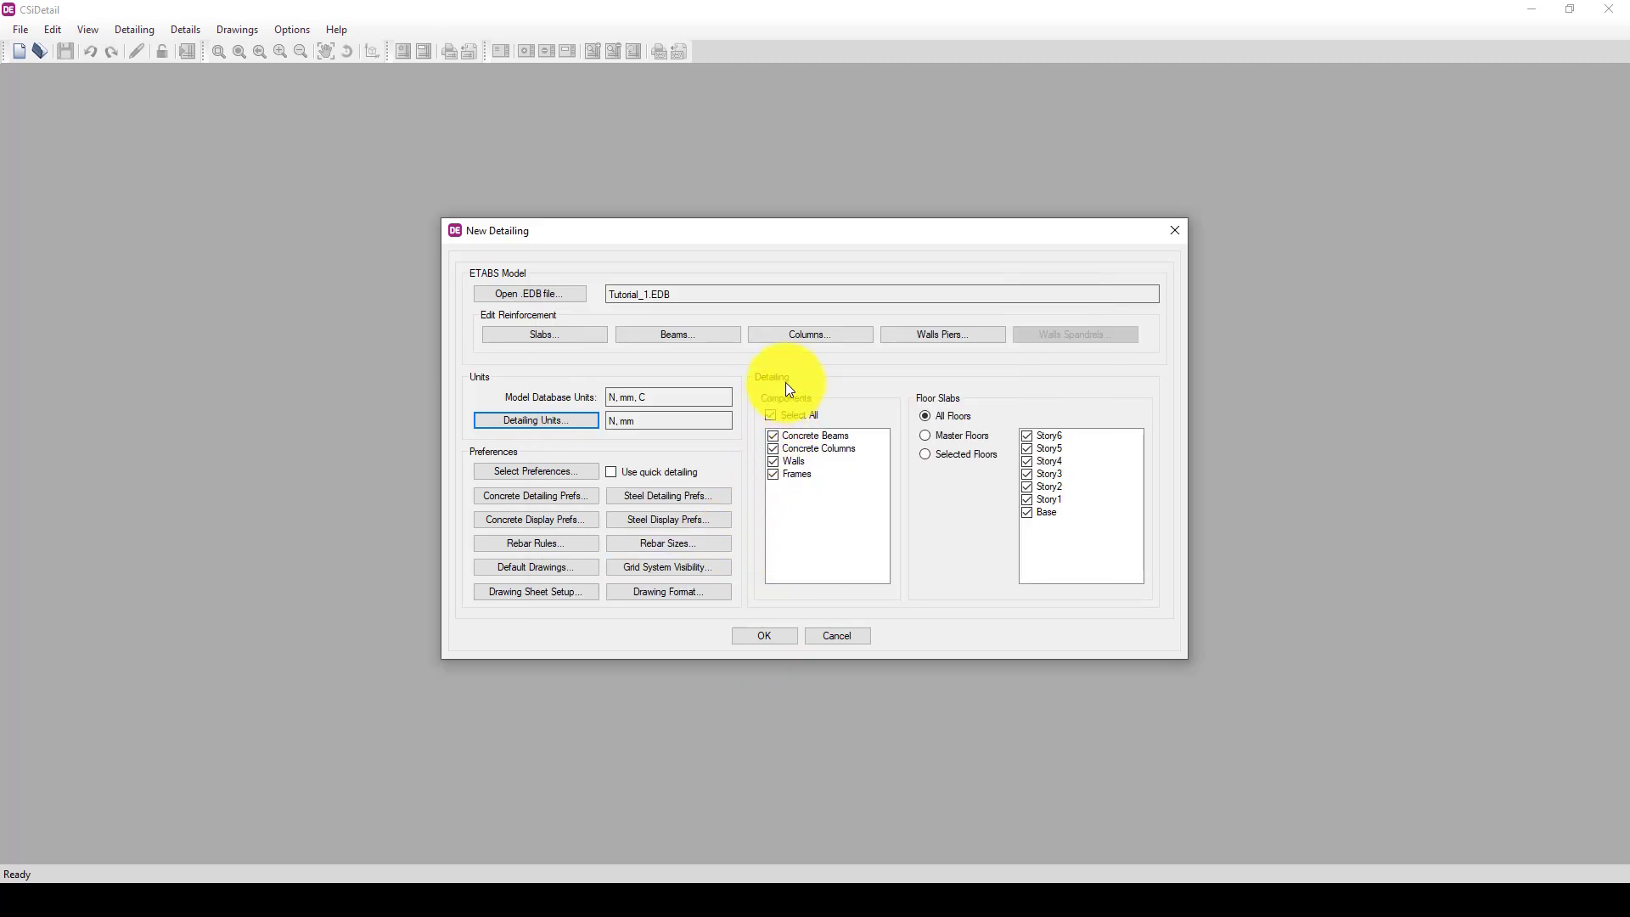
left_click(654, 543)
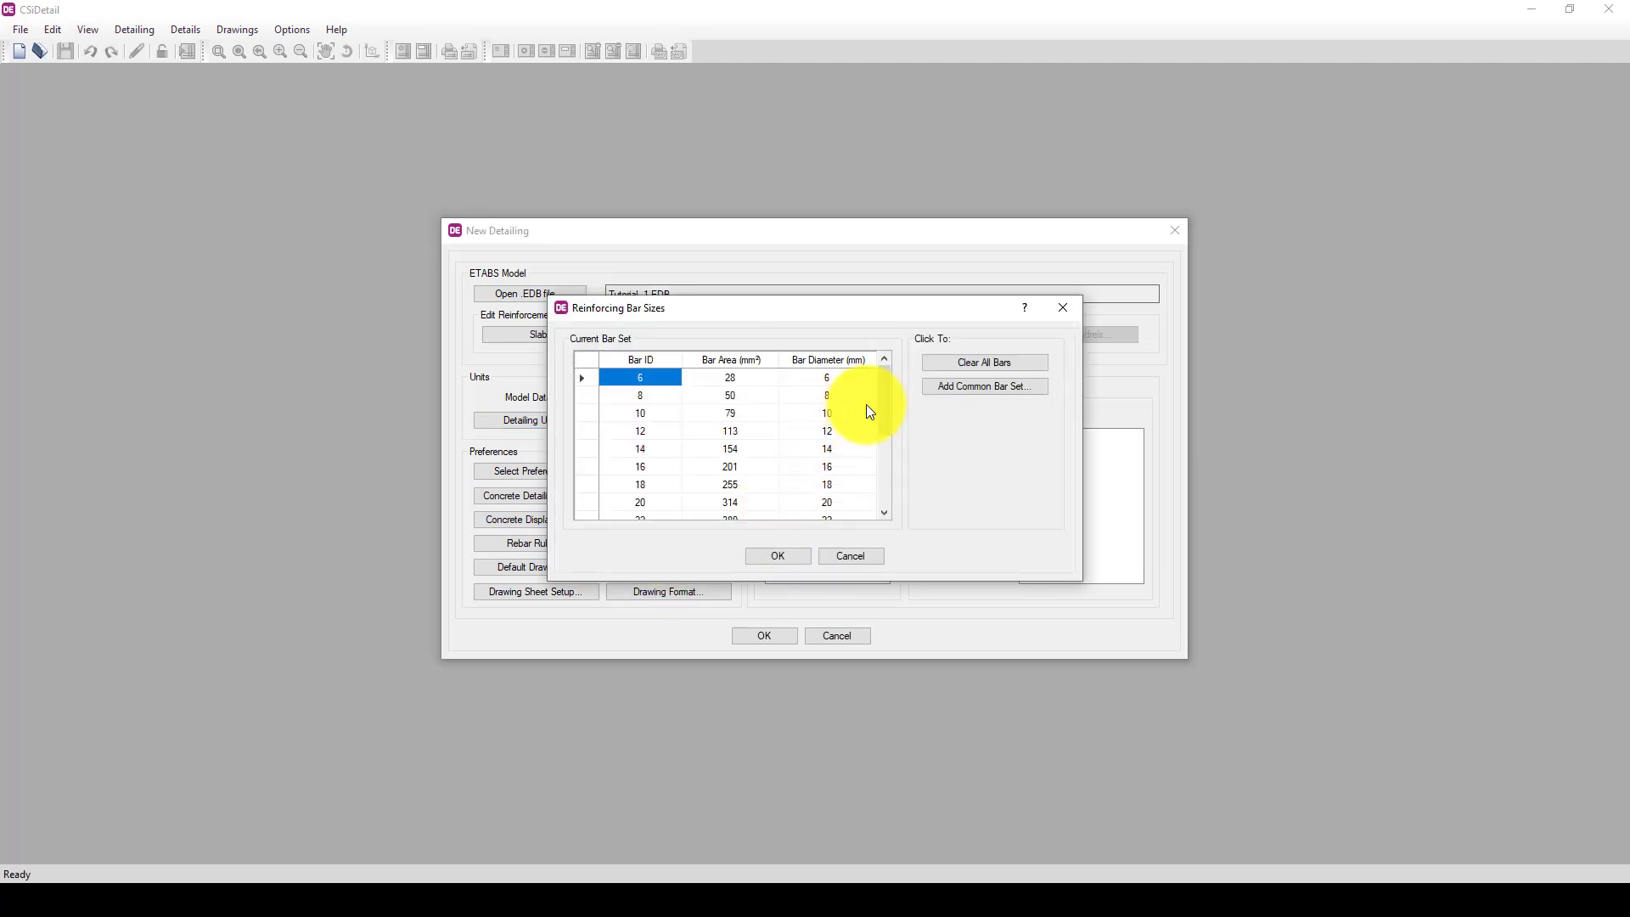
left_click_drag(885, 405, 897, 524)
left_click(753, 560)
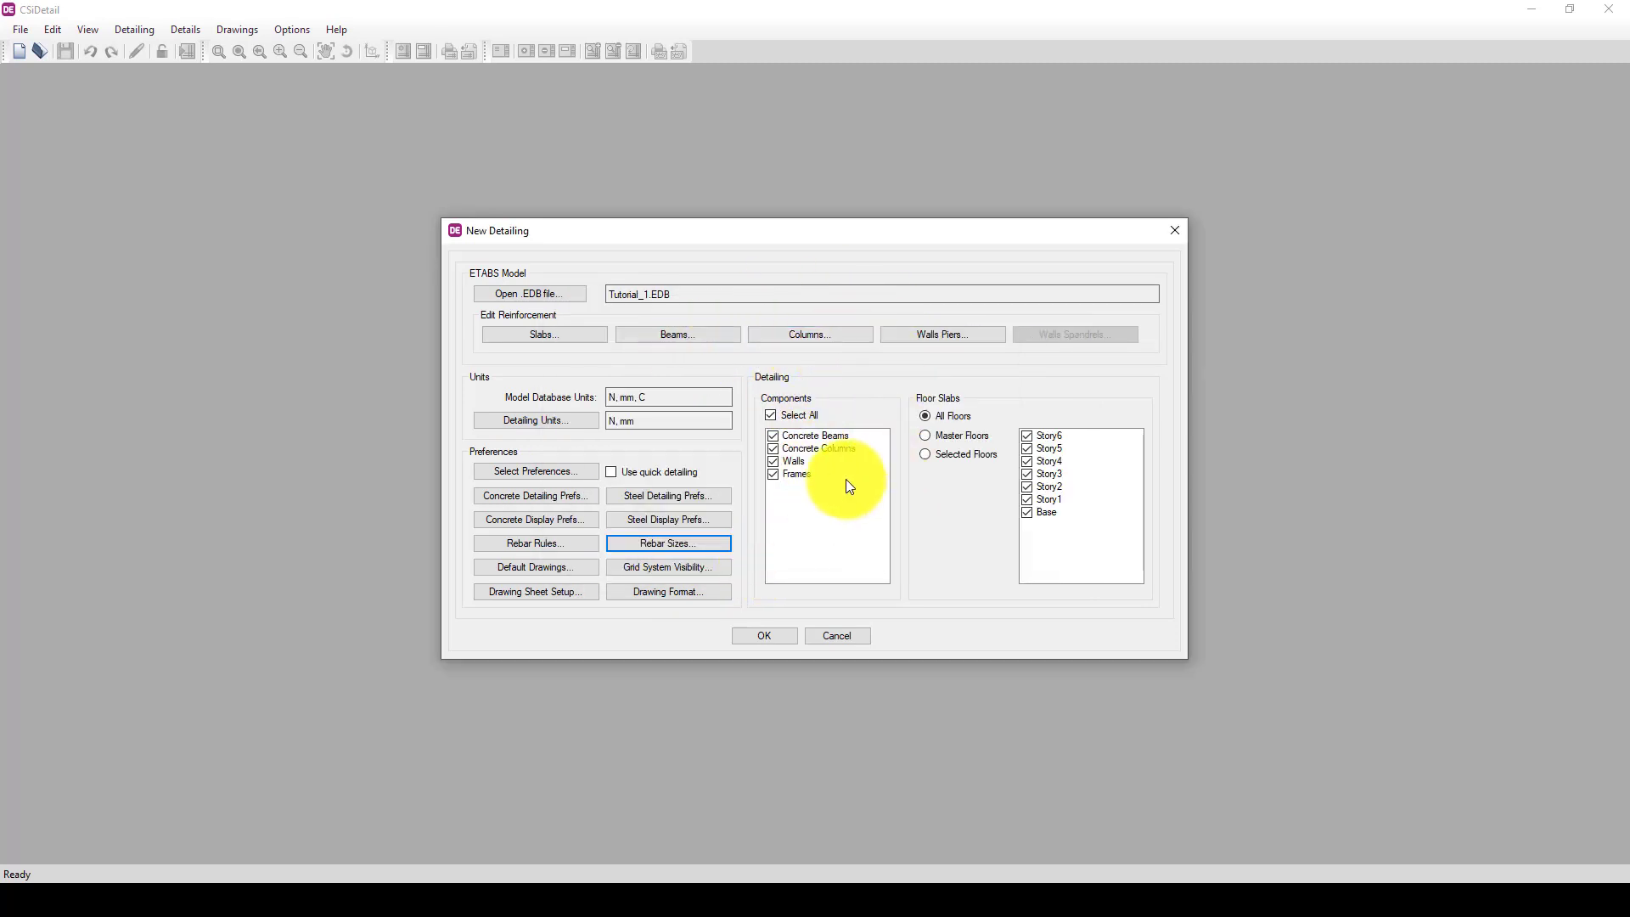
left_click(786, 636)
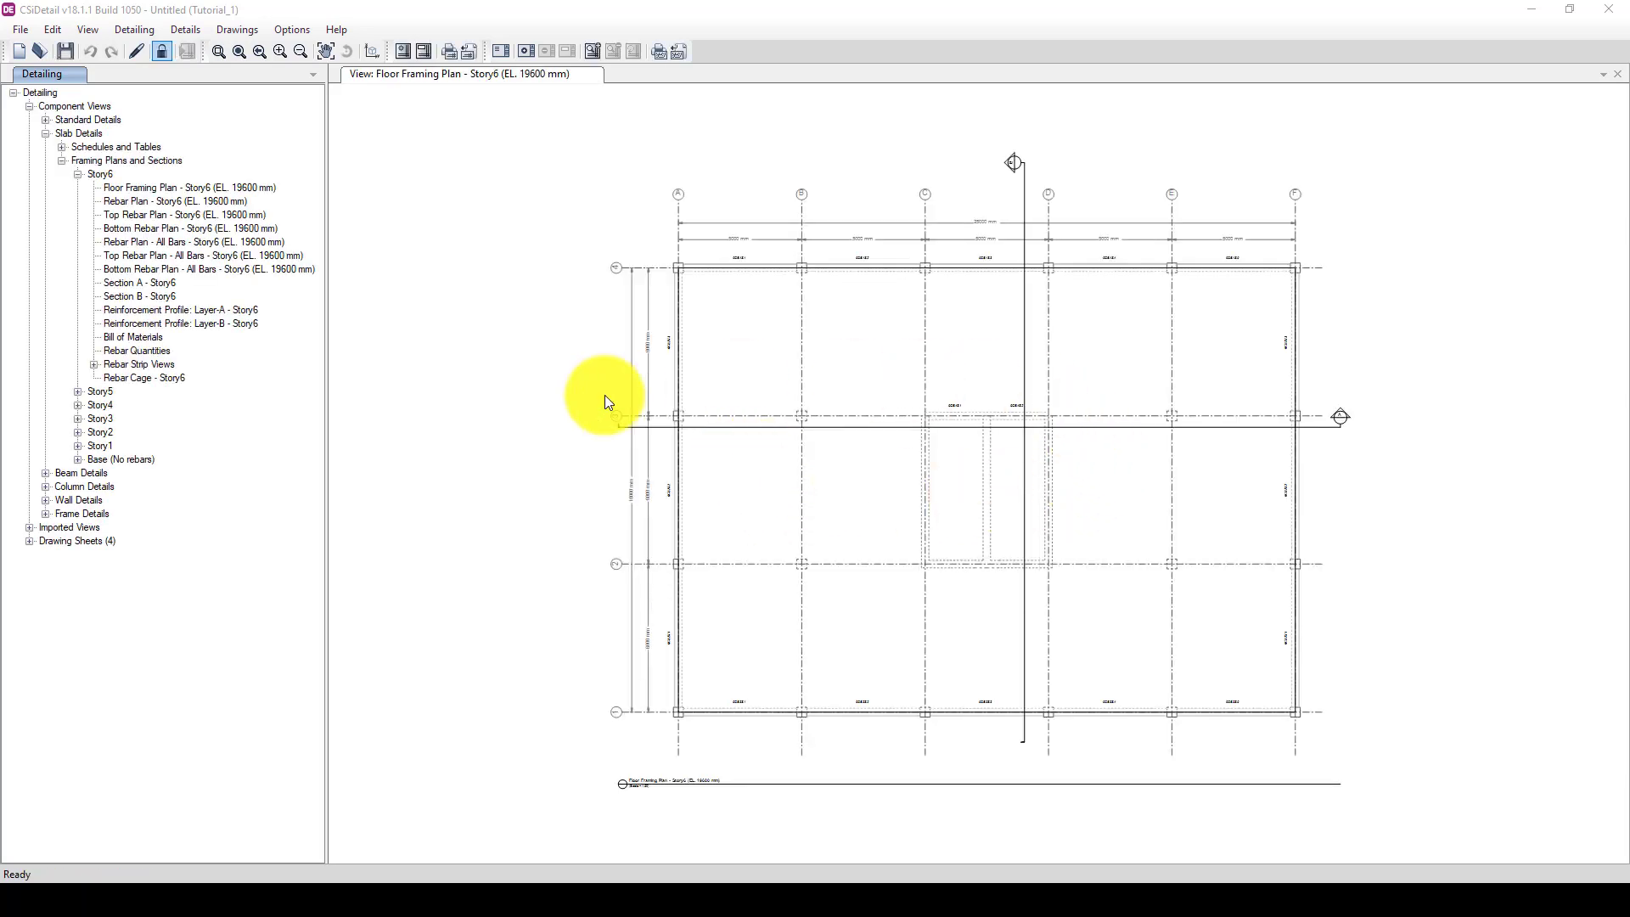
Step: From the Story6 Floor Framing Plan, launch the 3D Viewer showing only Concrete Surfaces
scroll(543, 459, "down", 2)
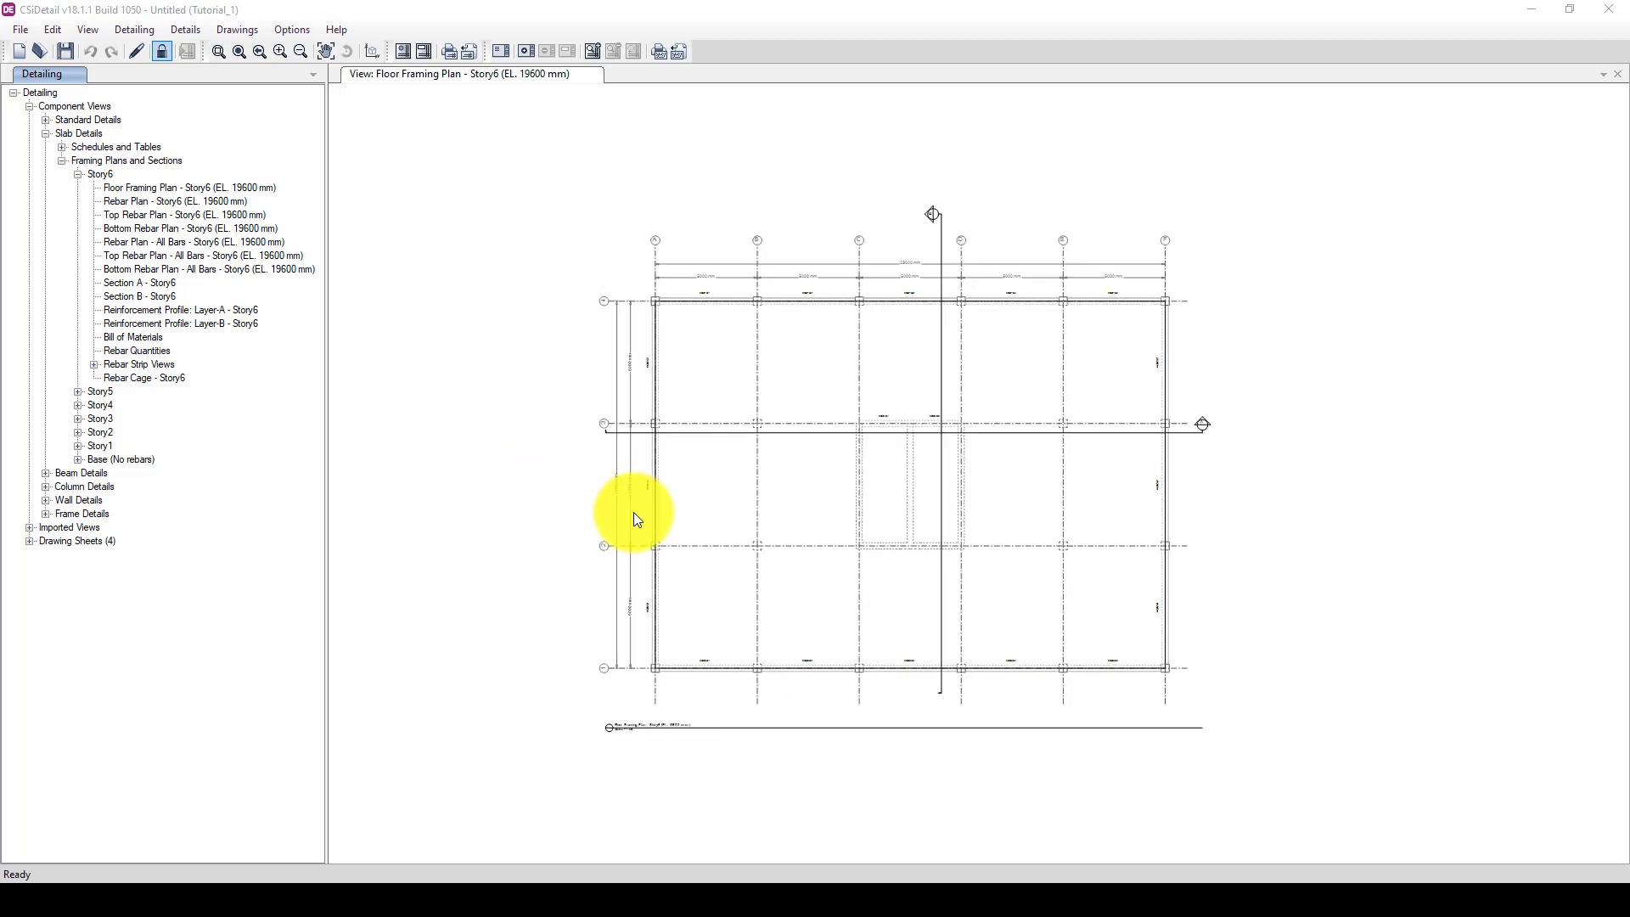
scroll(870, 537, "up", 1)
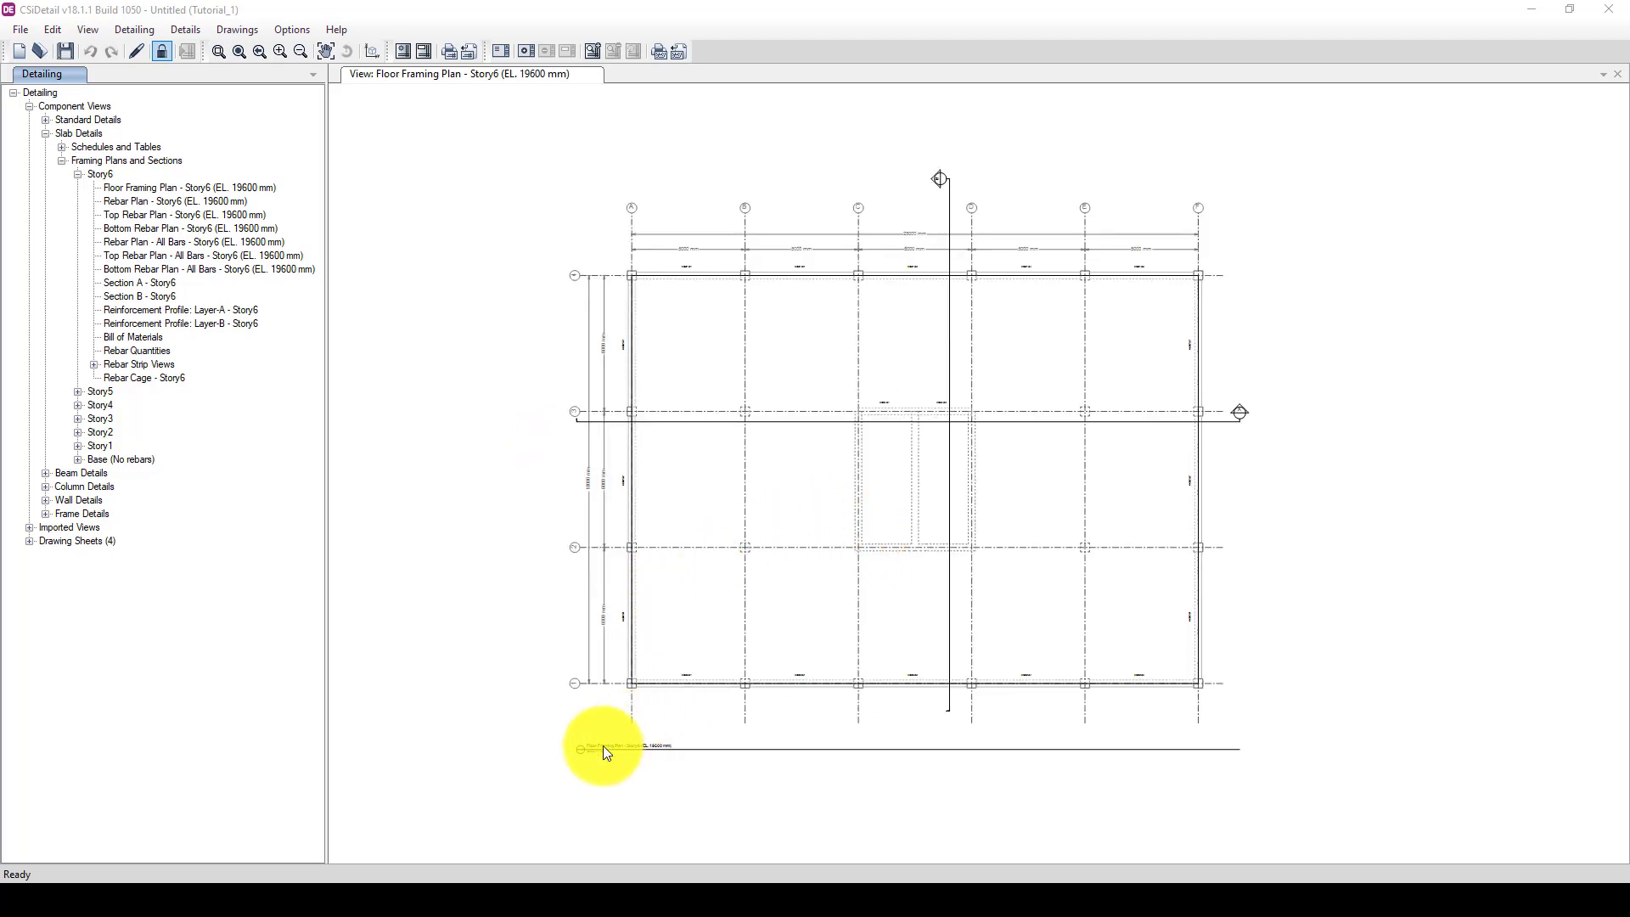
scroll(603, 747, "up", 1)
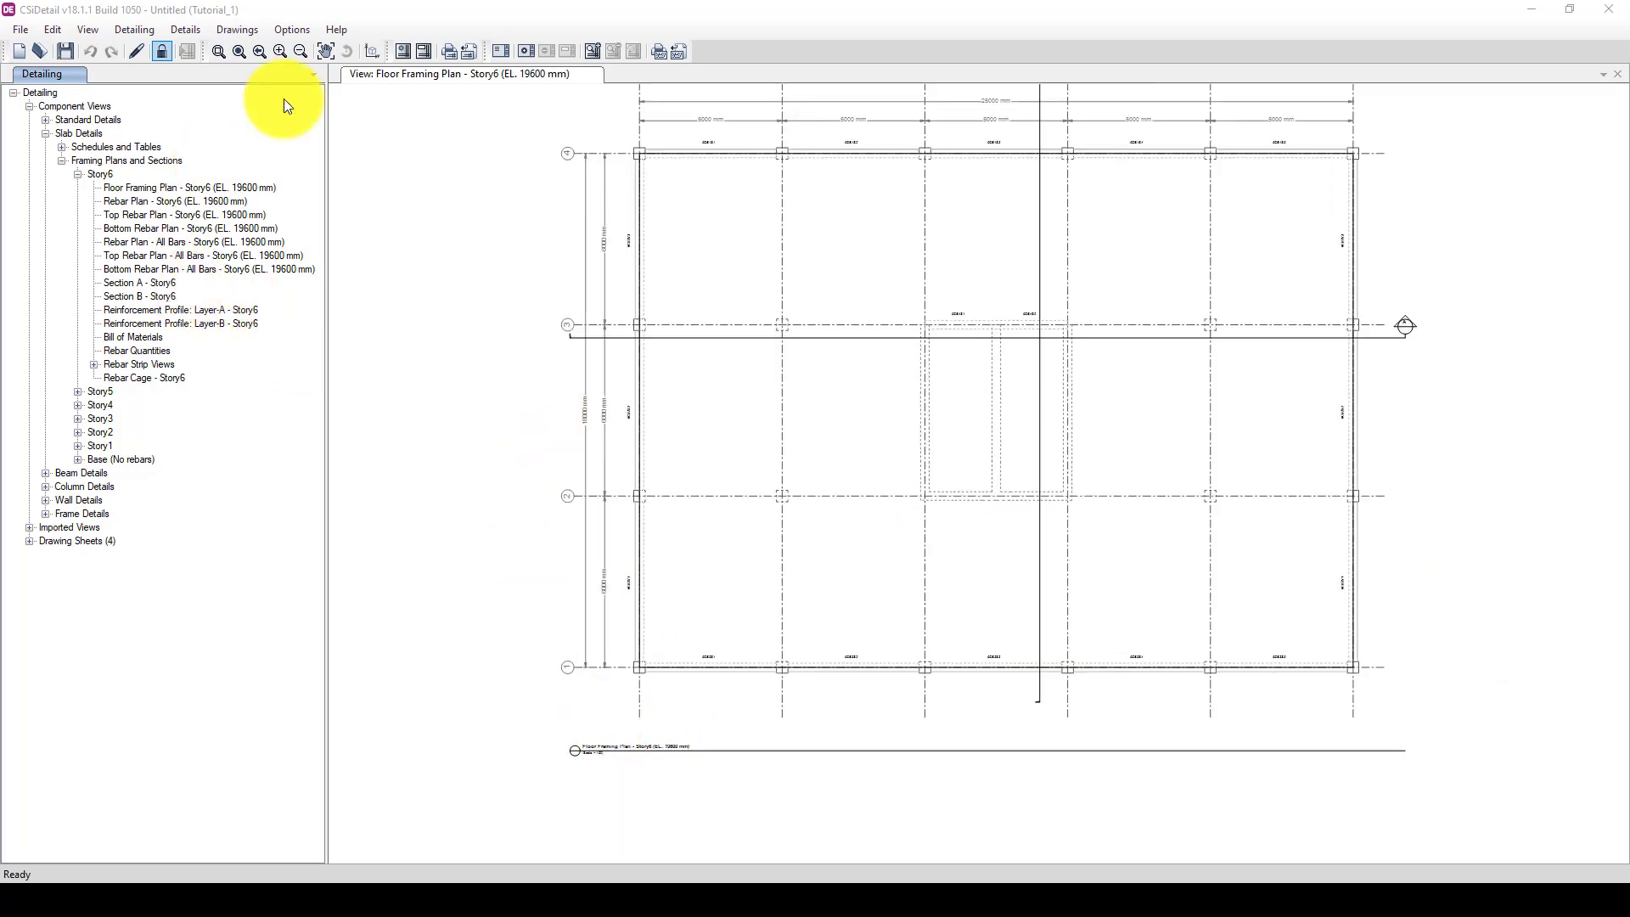
left_click(370, 52)
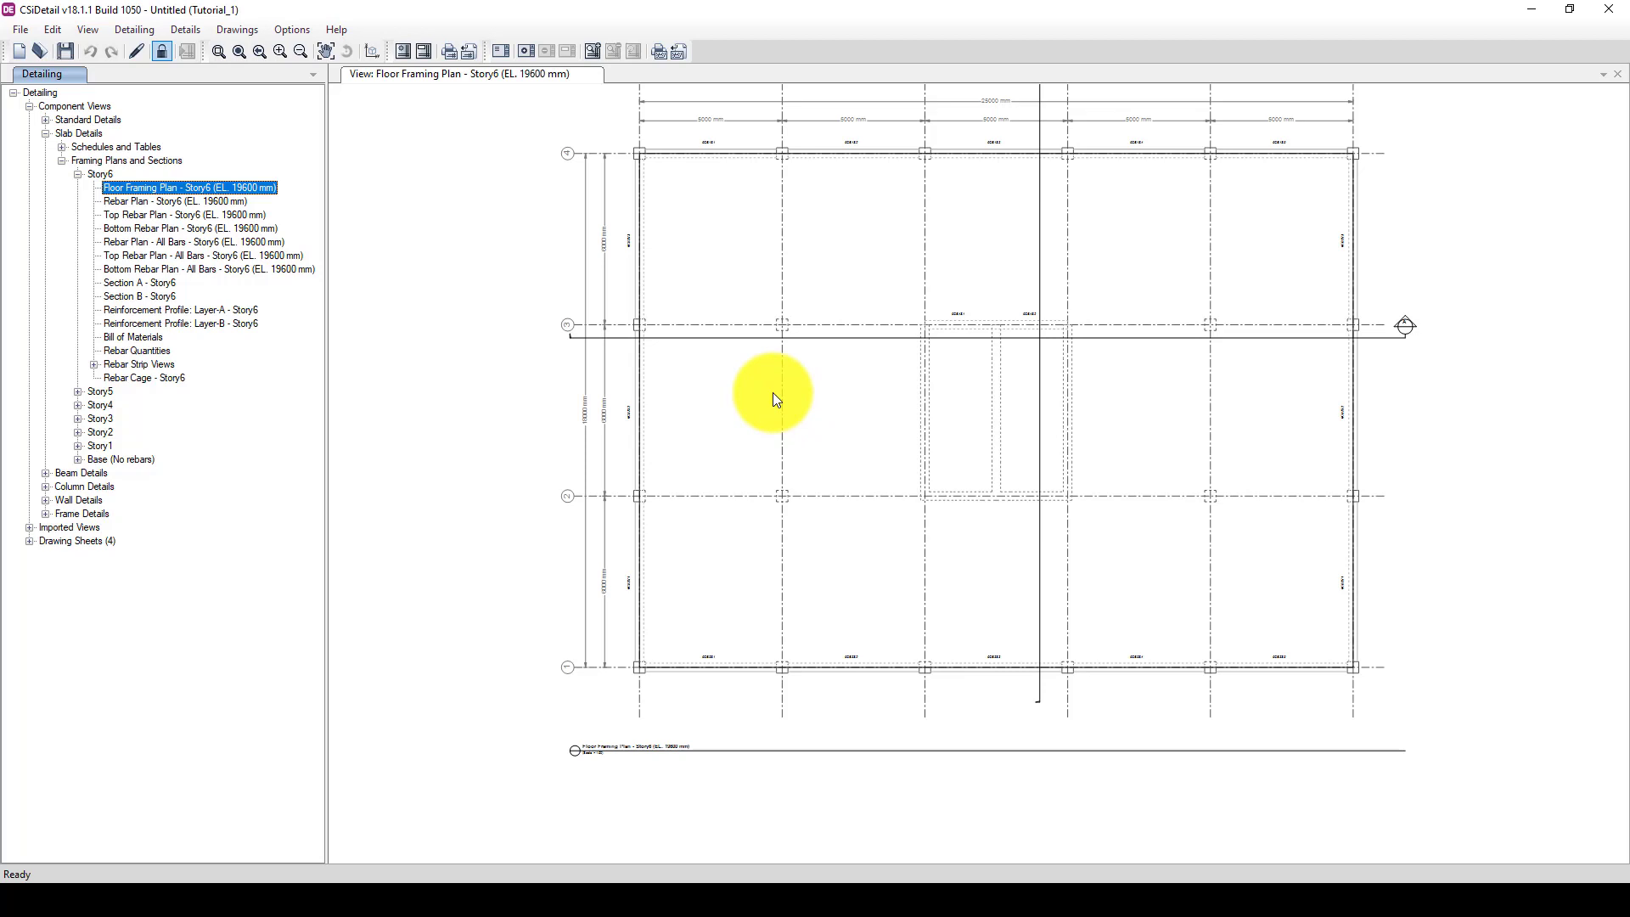
left_click(373, 53)
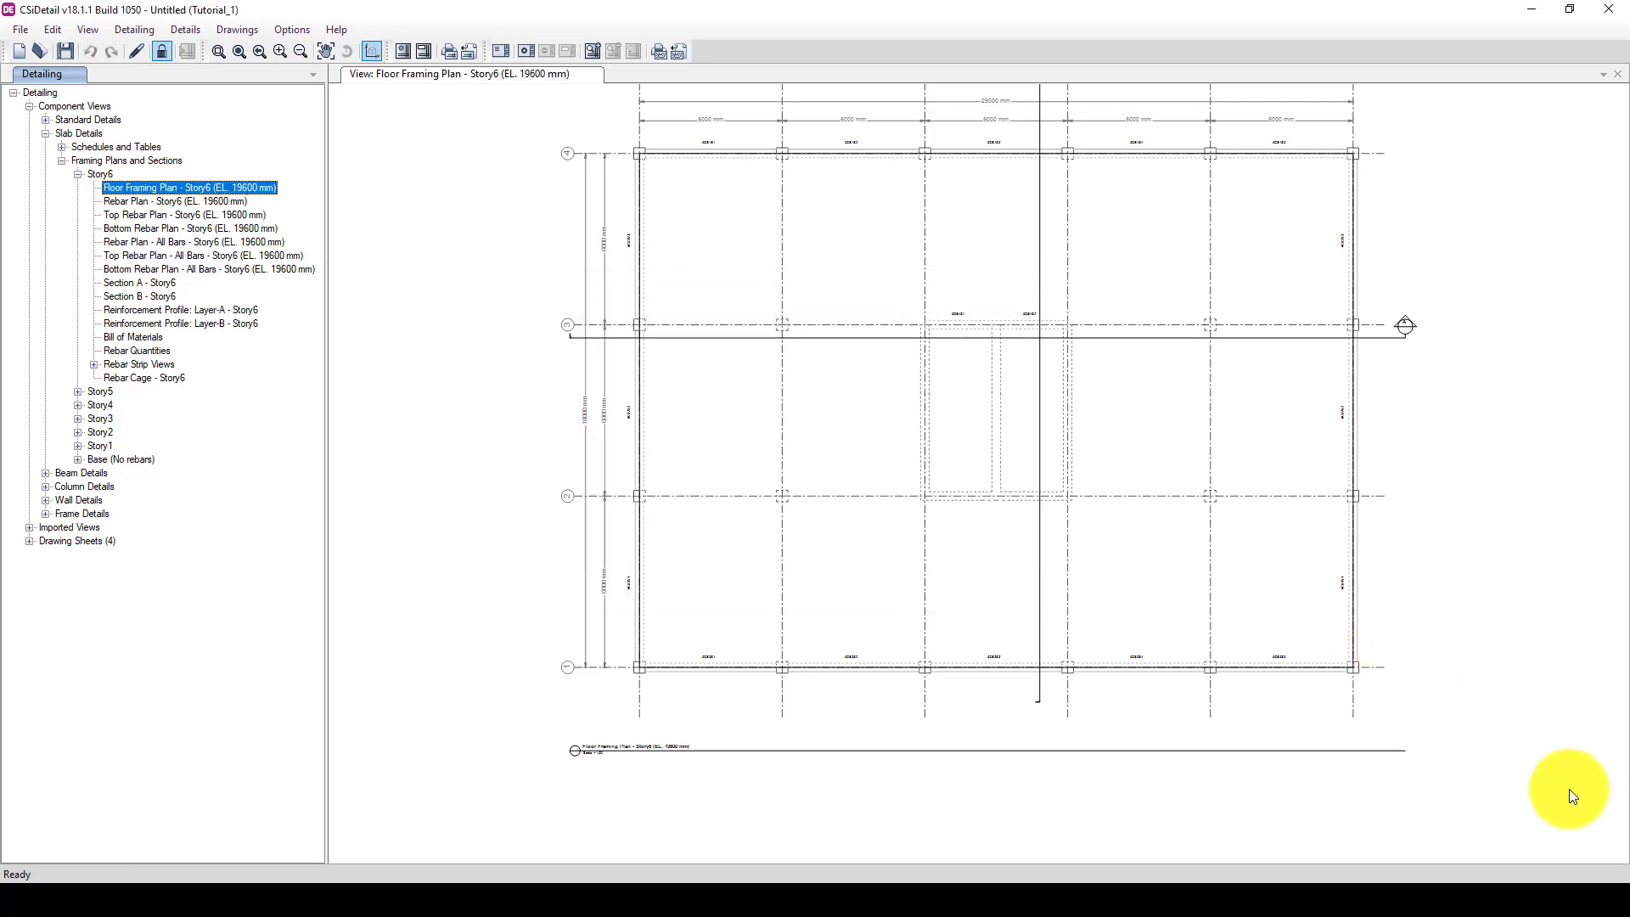
left_click(862, 440)
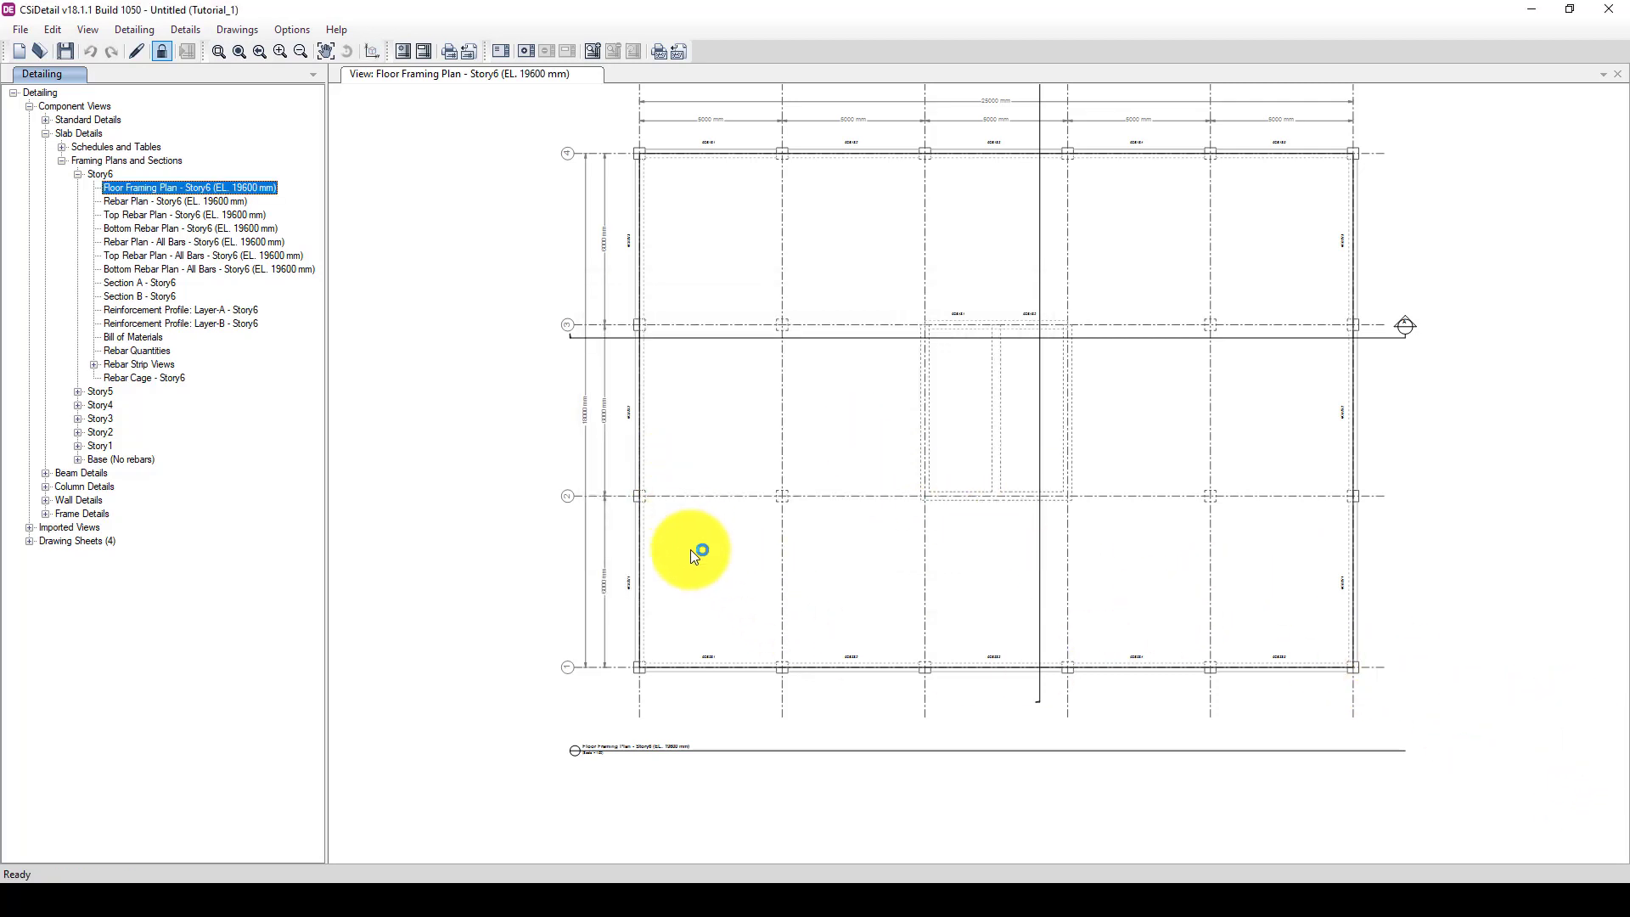
left_click(684, 588)
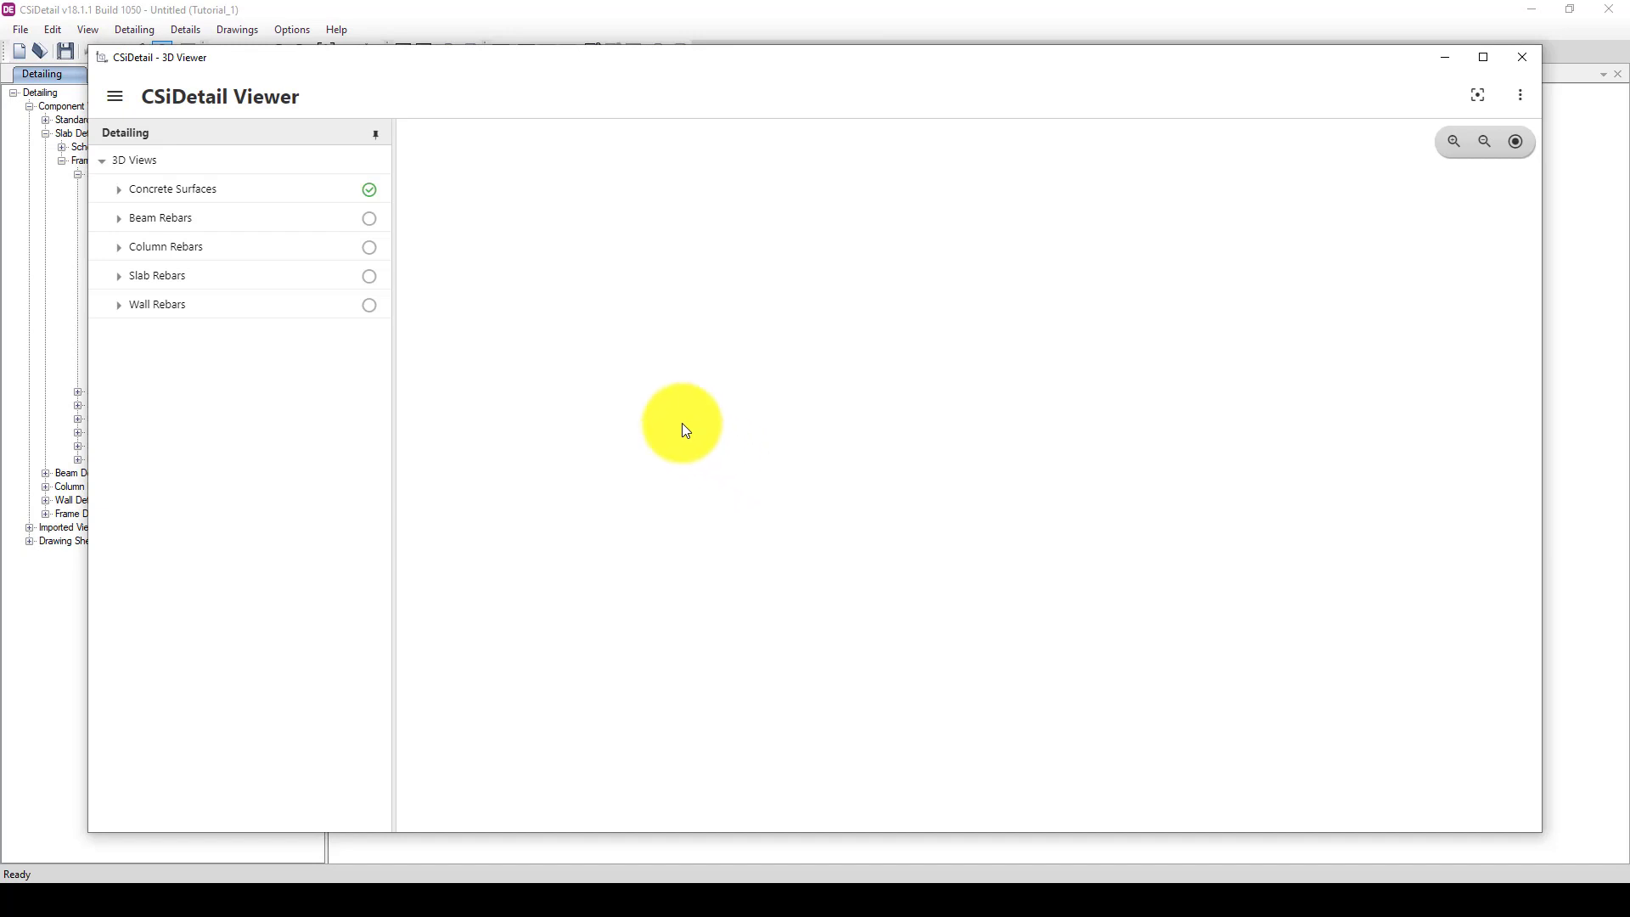
Step: Hide Concrete Surfaces and show Beam Rebars, orbiting and zooming to inspect the beam cages
left_click_drag(1066, 475, 902, 493)
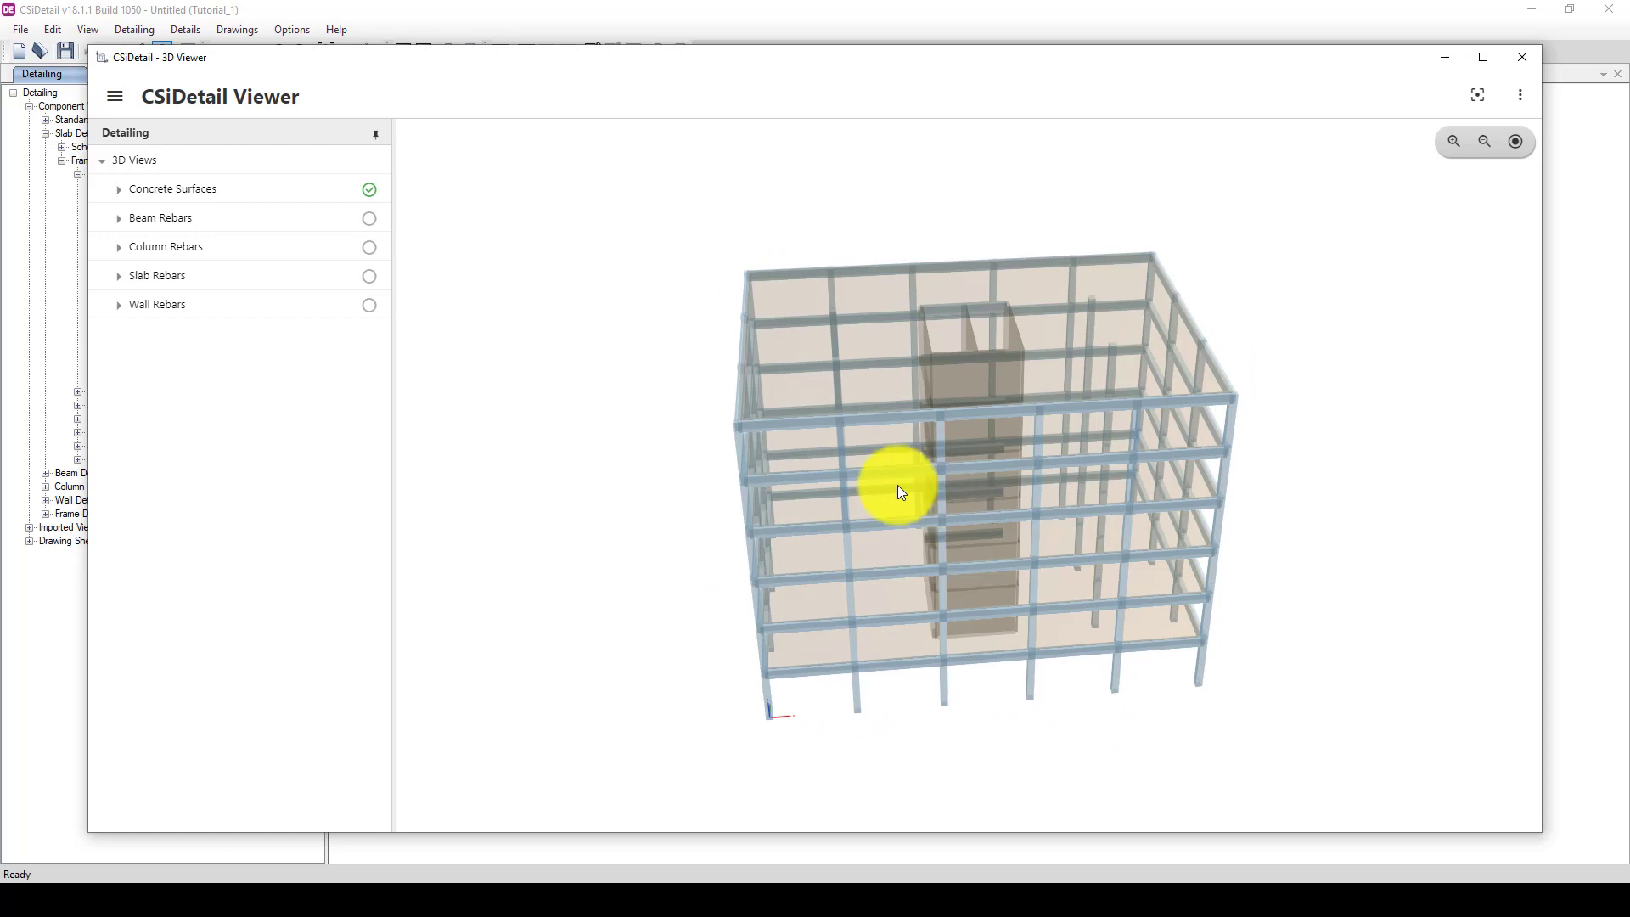
left_click(370, 194)
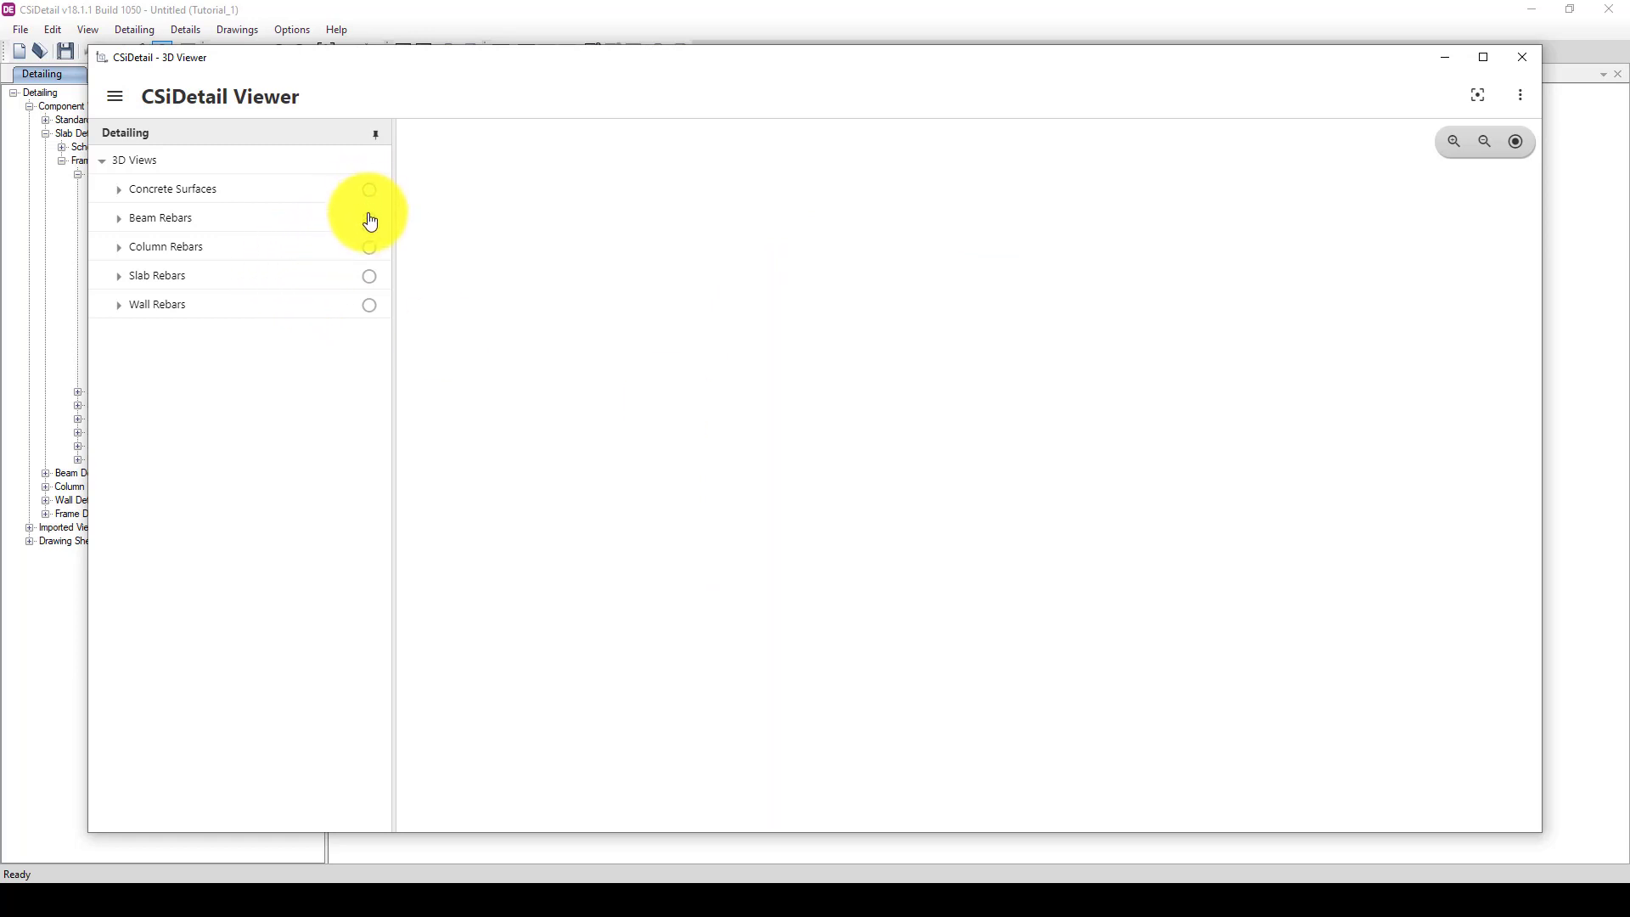
left_click(370, 219)
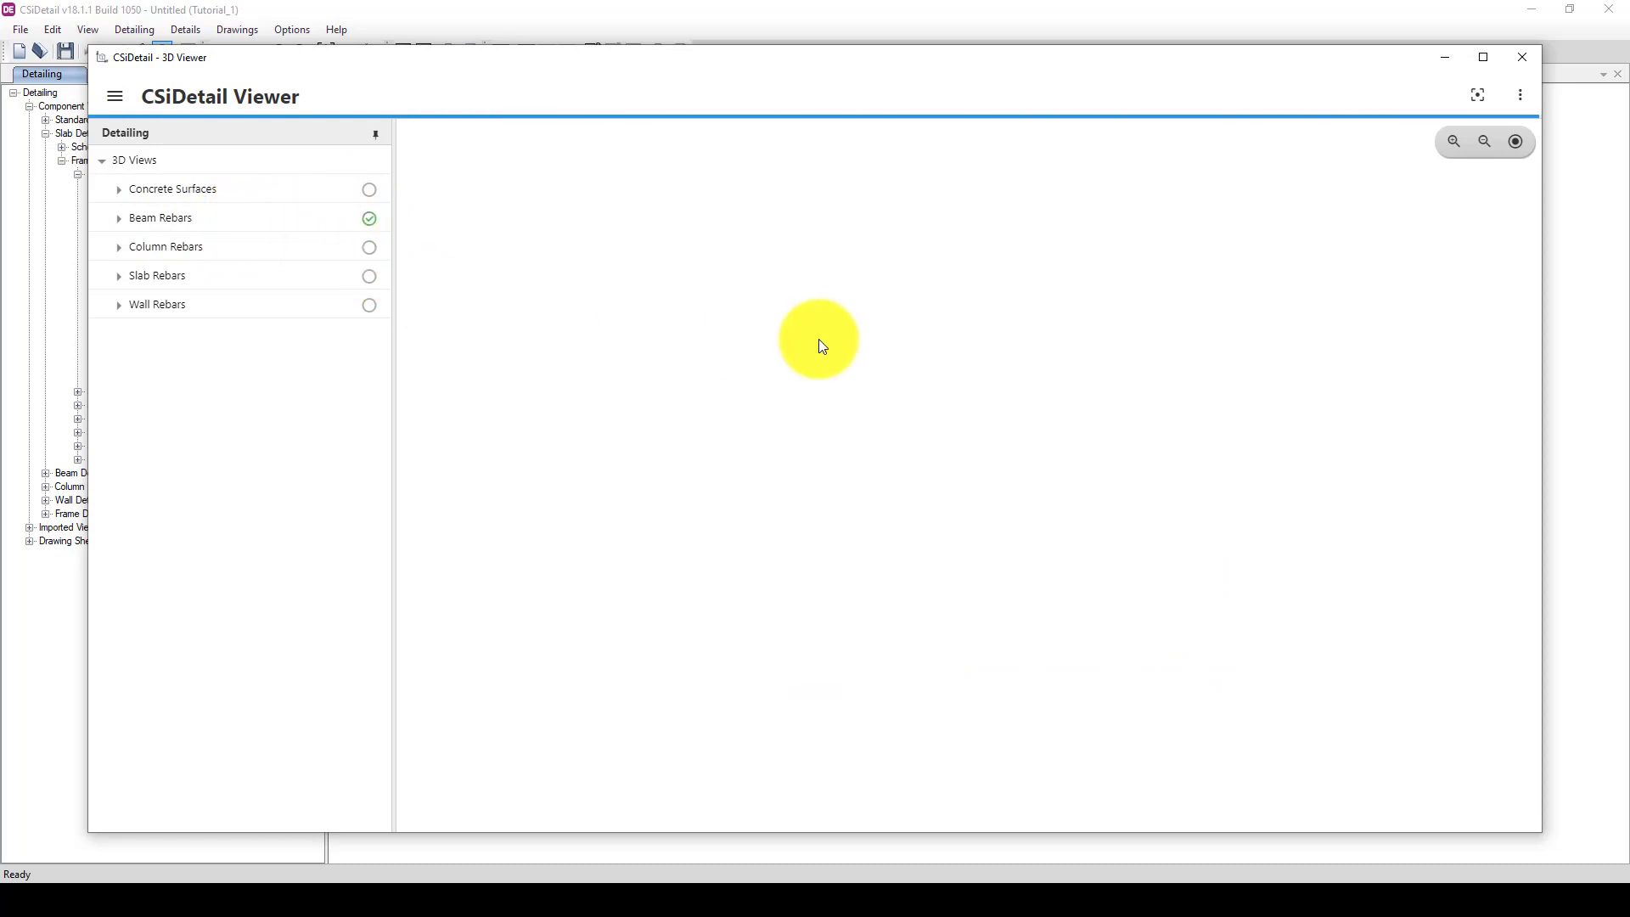
left_click_drag(1009, 507, 1148, 409)
scroll(1148, 409, "up", 10)
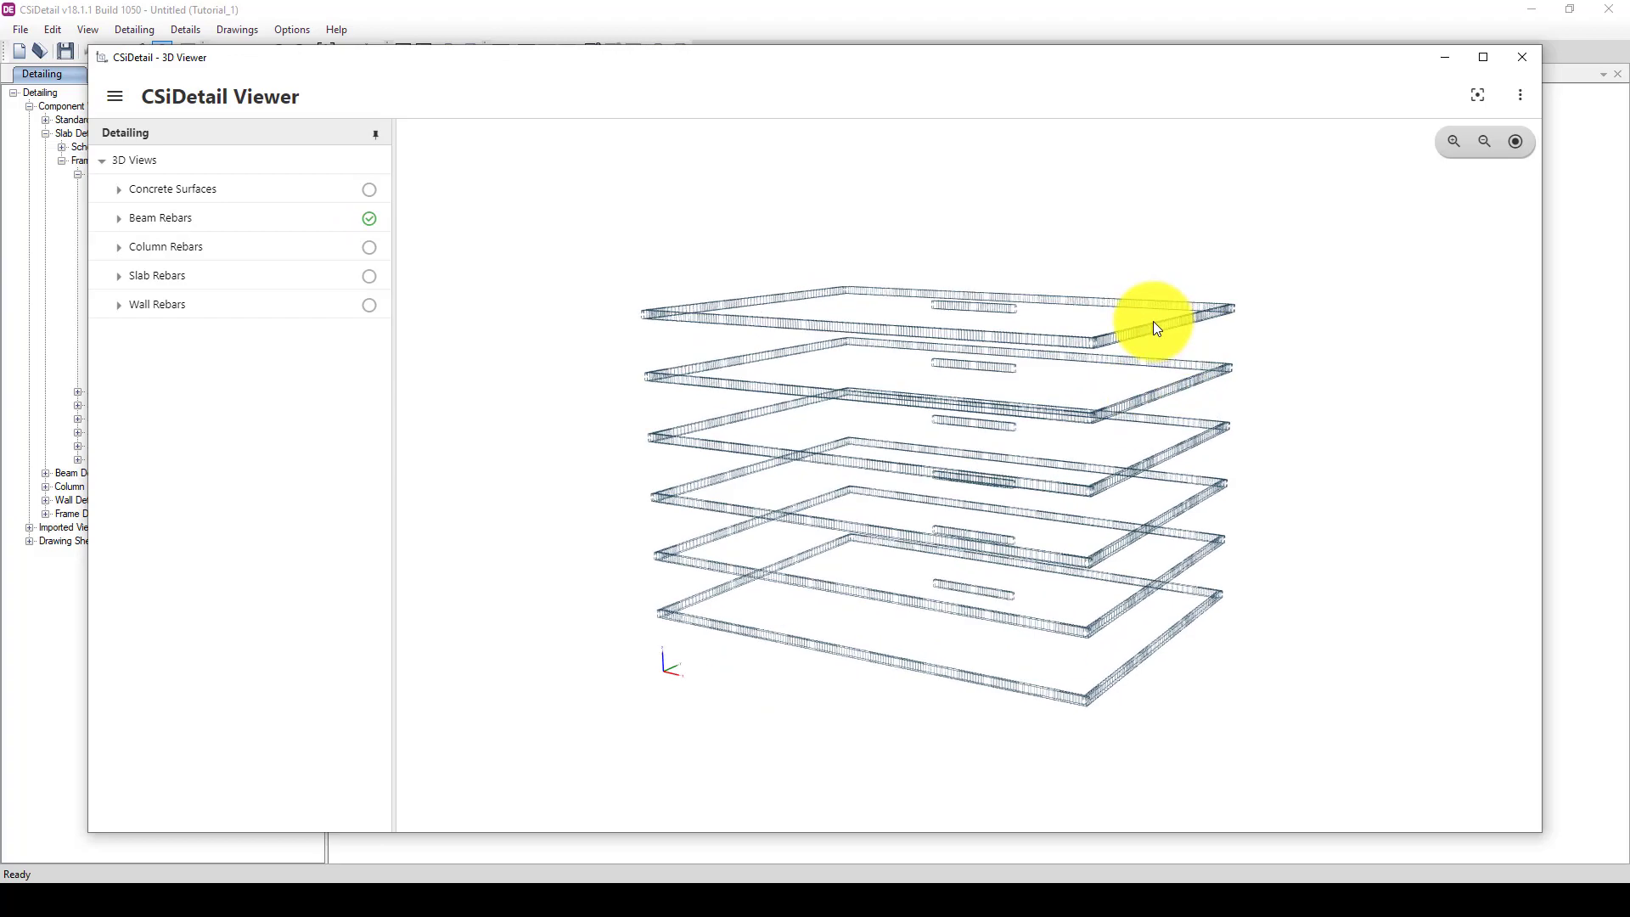
left_click_drag(1106, 331, 1067, 358)
scroll(1061, 348, "down", 8)
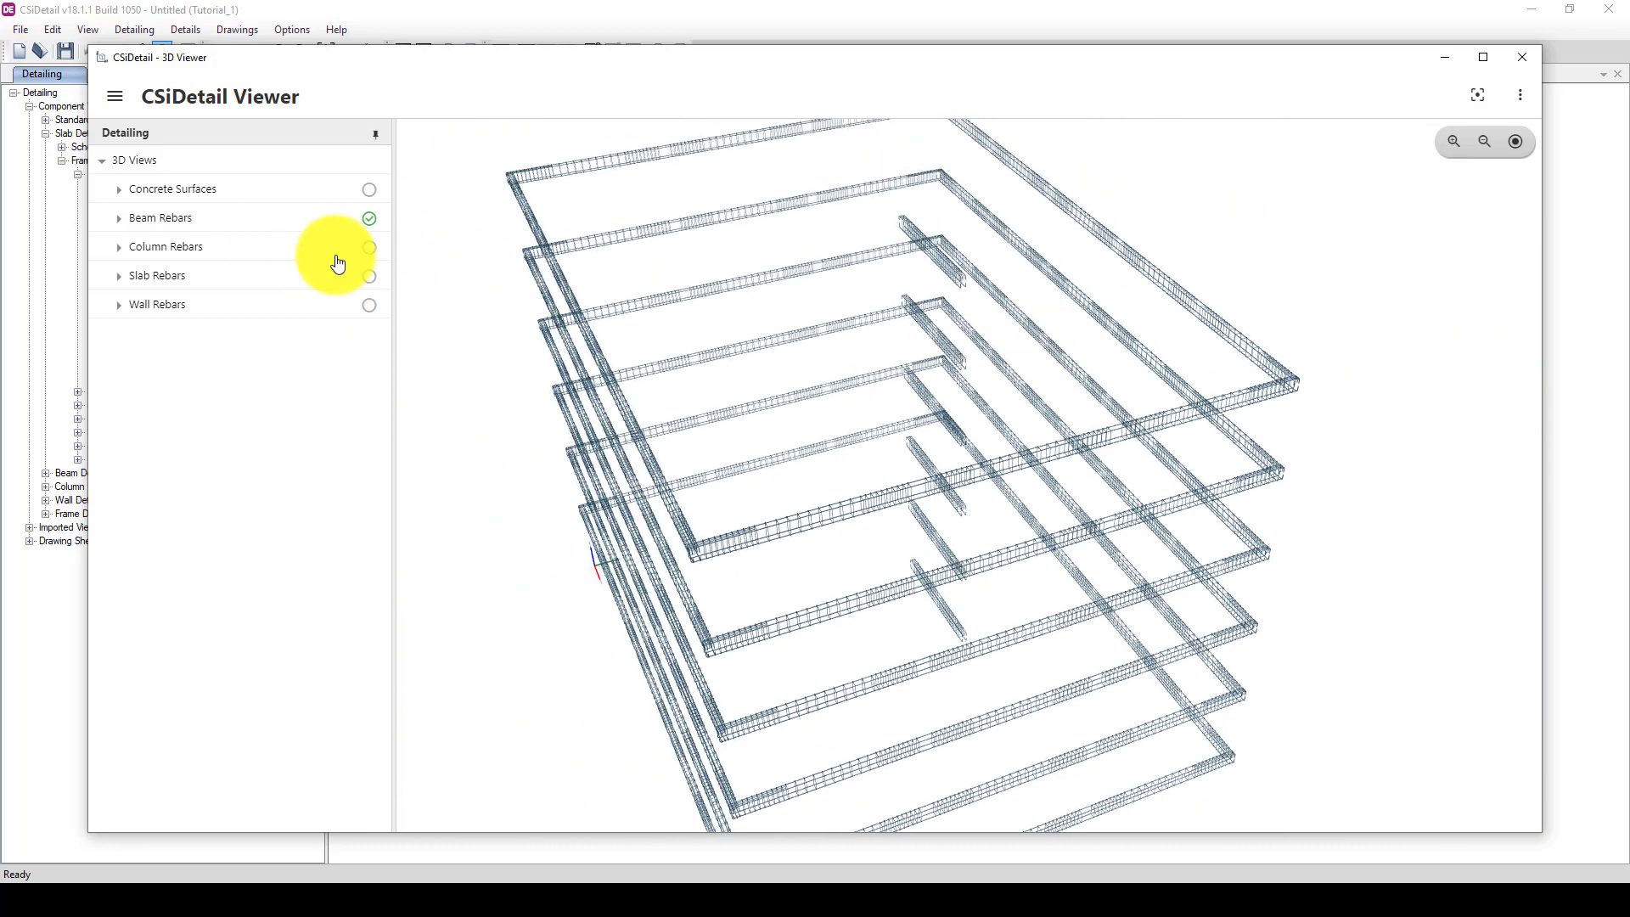
Step: Turn on Column Rebars and orbit and zoom around the column cages
left_click(369, 248)
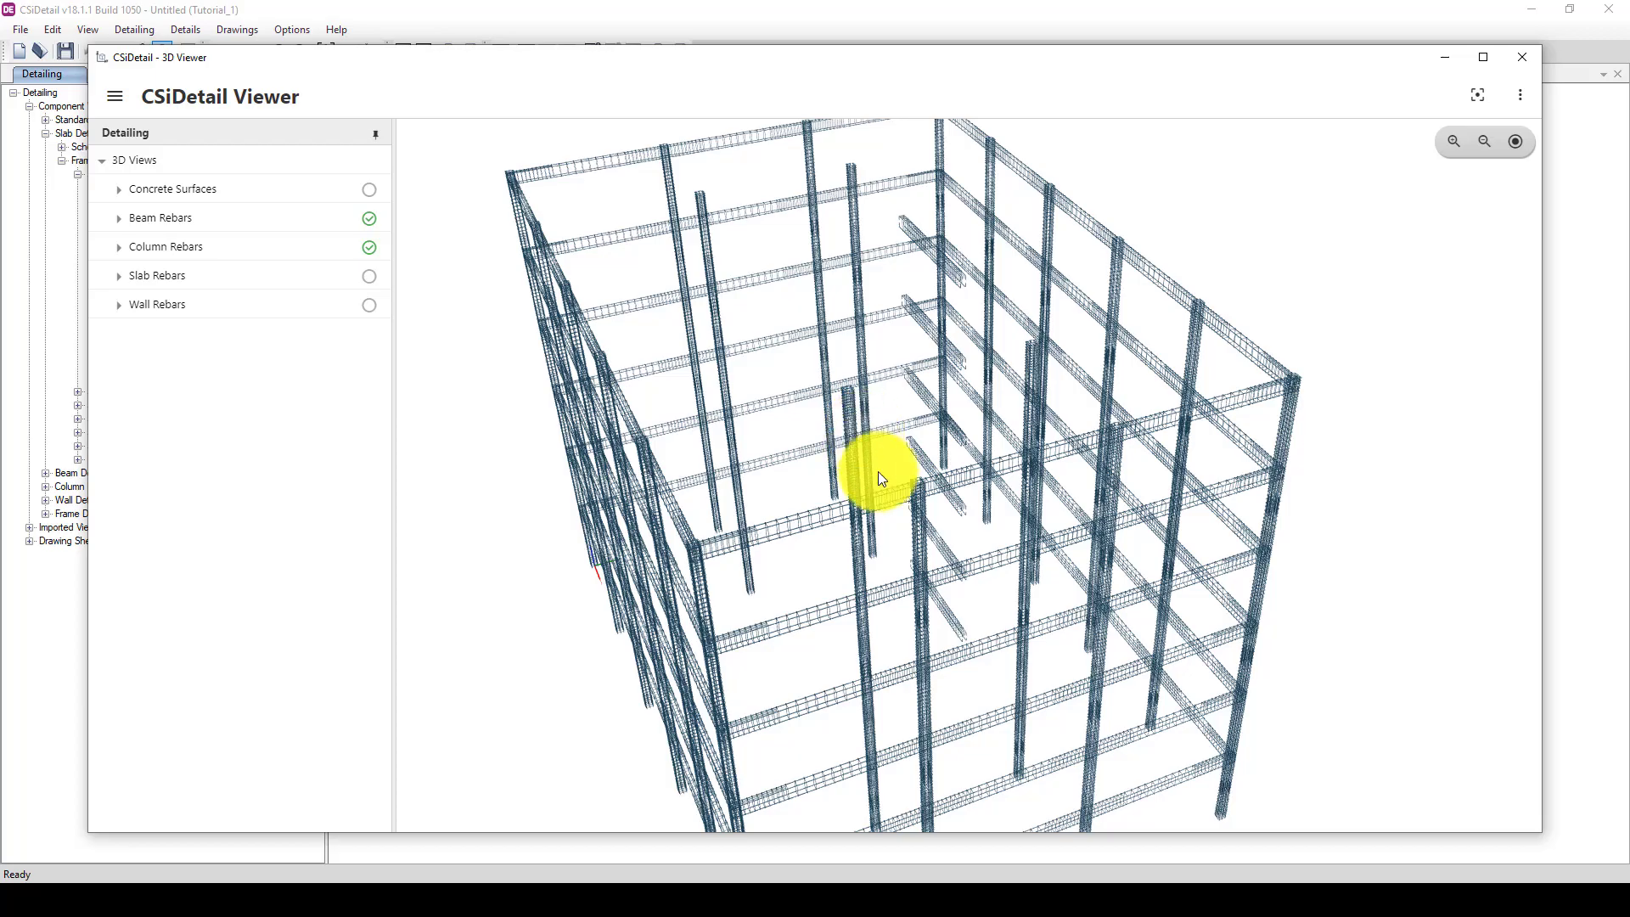
left_click_drag(878, 471, 782, 775)
scroll(784, 774, "up", 10)
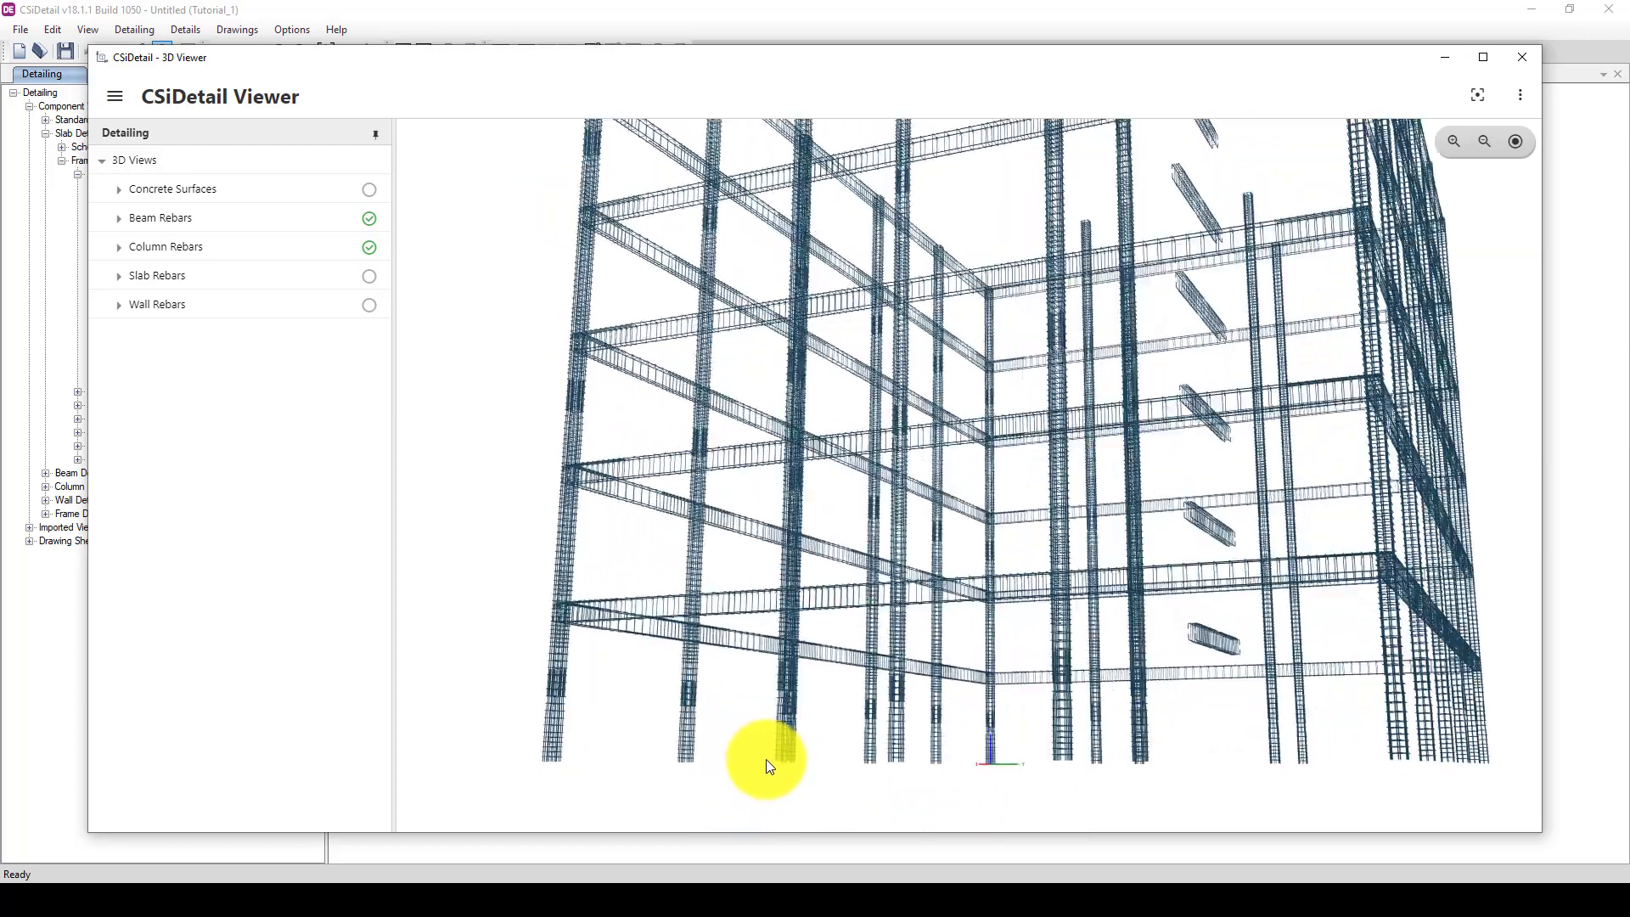
scroll(785, 753, "up", 3)
left_click_drag(775, 753, 727, 538)
scroll(778, 424, "down", 3)
scroll(741, 574, "up", 3)
scroll(725, 557, "up", 3)
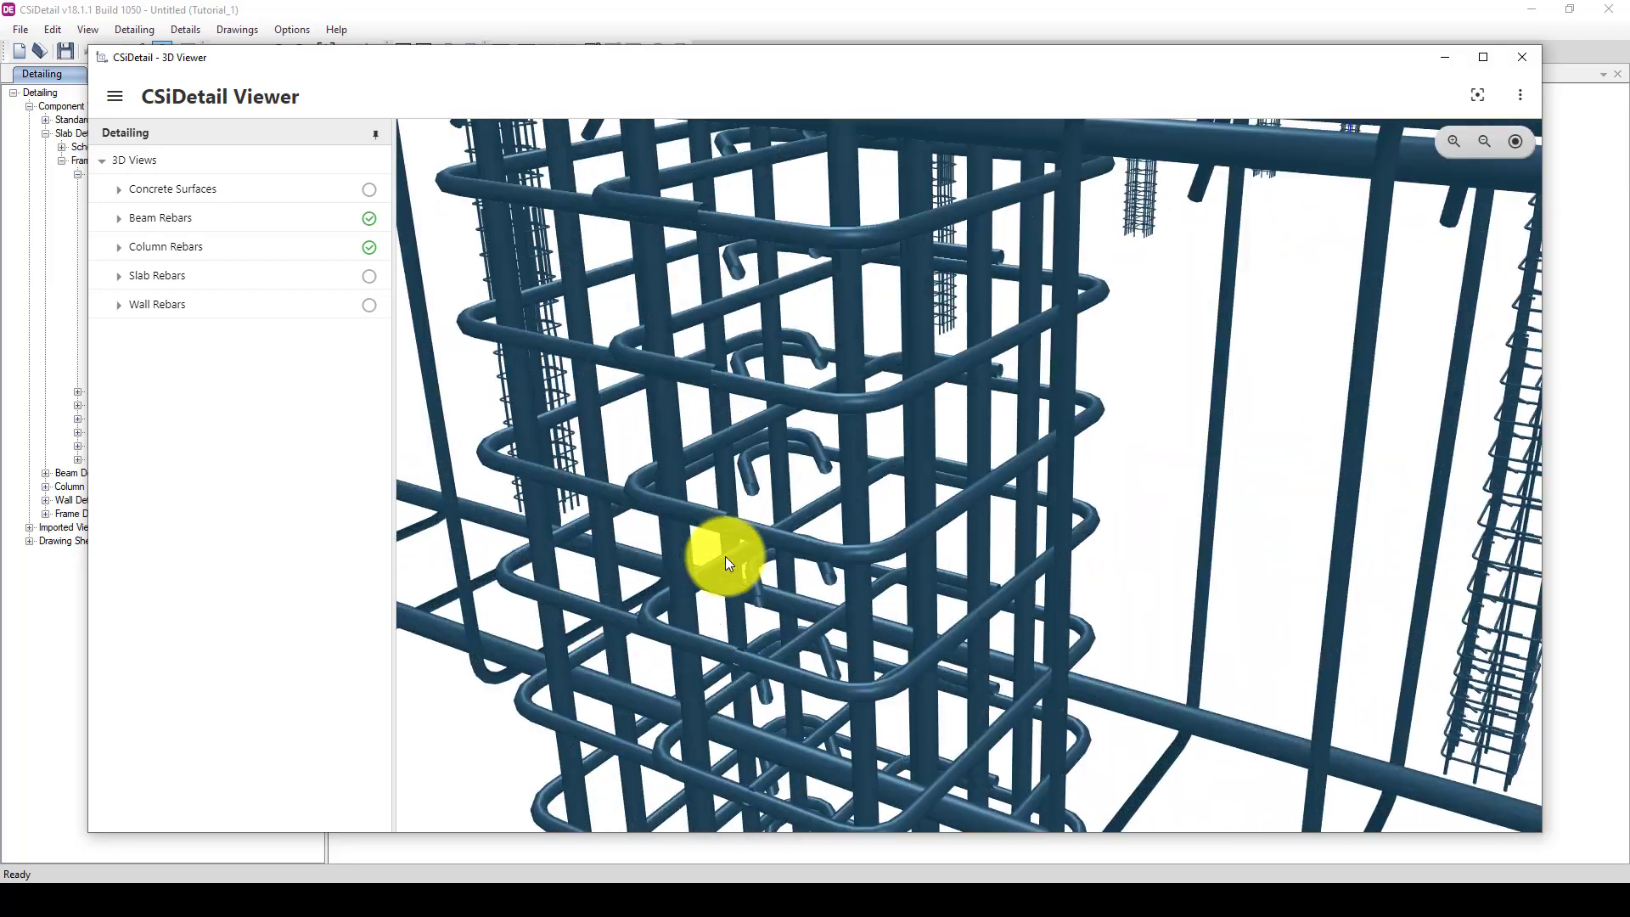
scroll(725, 556, "down", 3)
scroll(728, 560, "down", 3)
left_click_drag(727, 546, 767, 437)
scroll(914, 471, "down", 2)
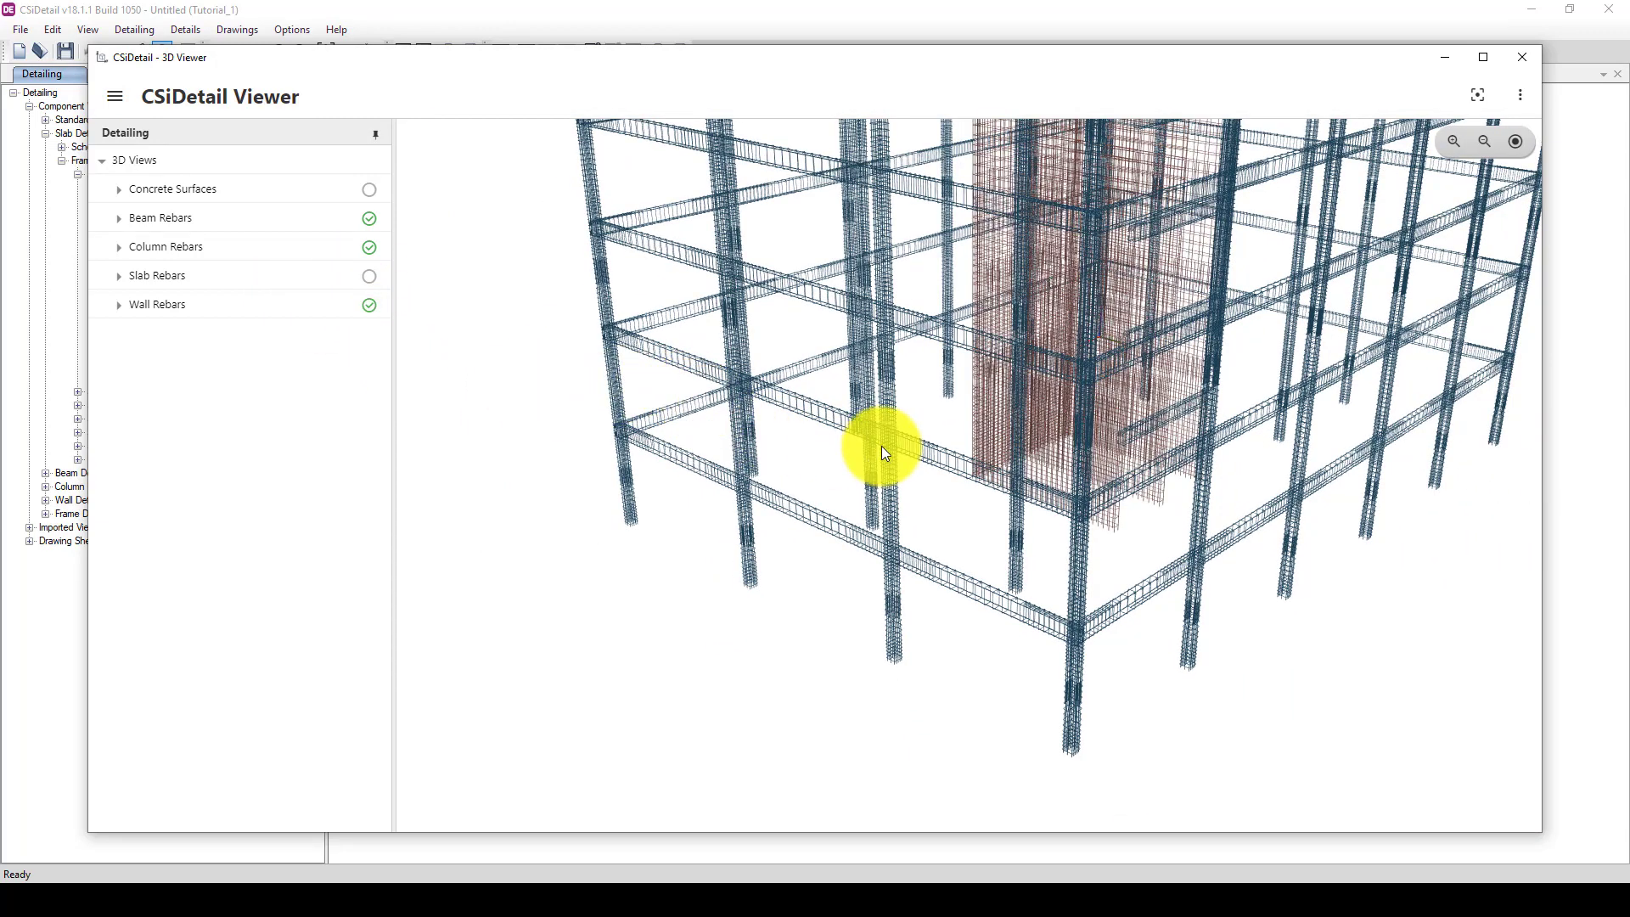
Step: Orbit and zoom the model to inspect wall, column and slab reinforcement from several angles
left_click_drag(1014, 543, 894, 196)
scroll(894, 196, "up", 10)
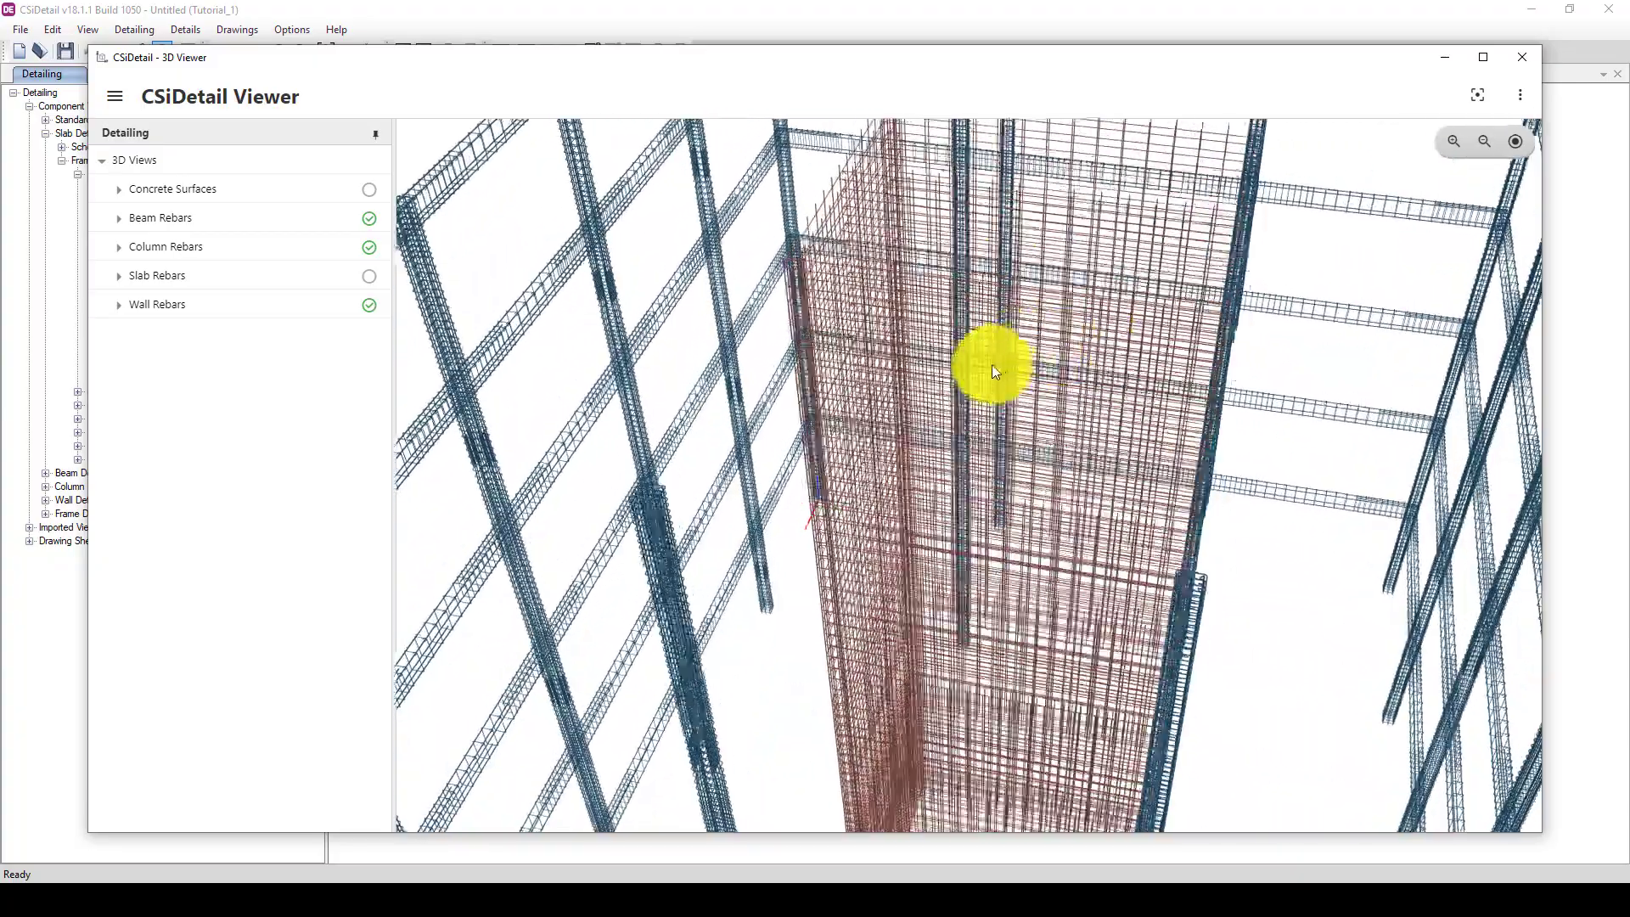
scroll(985, 368, "down", 5)
left_click_drag(975, 364, 959, 432)
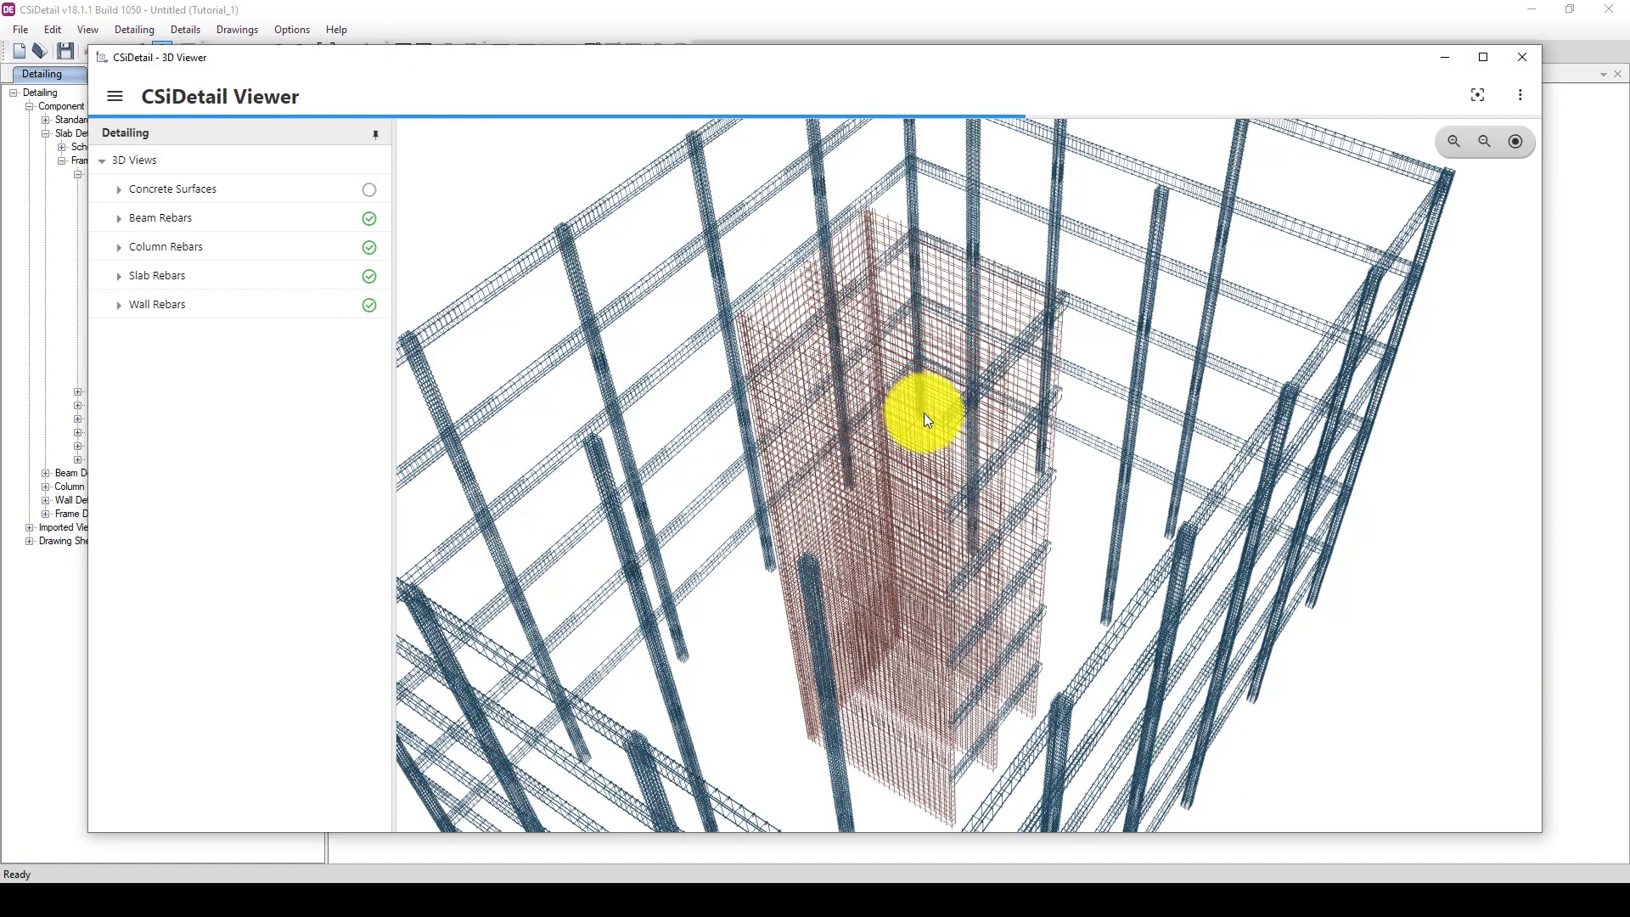
scroll(960, 419, "down", 3)
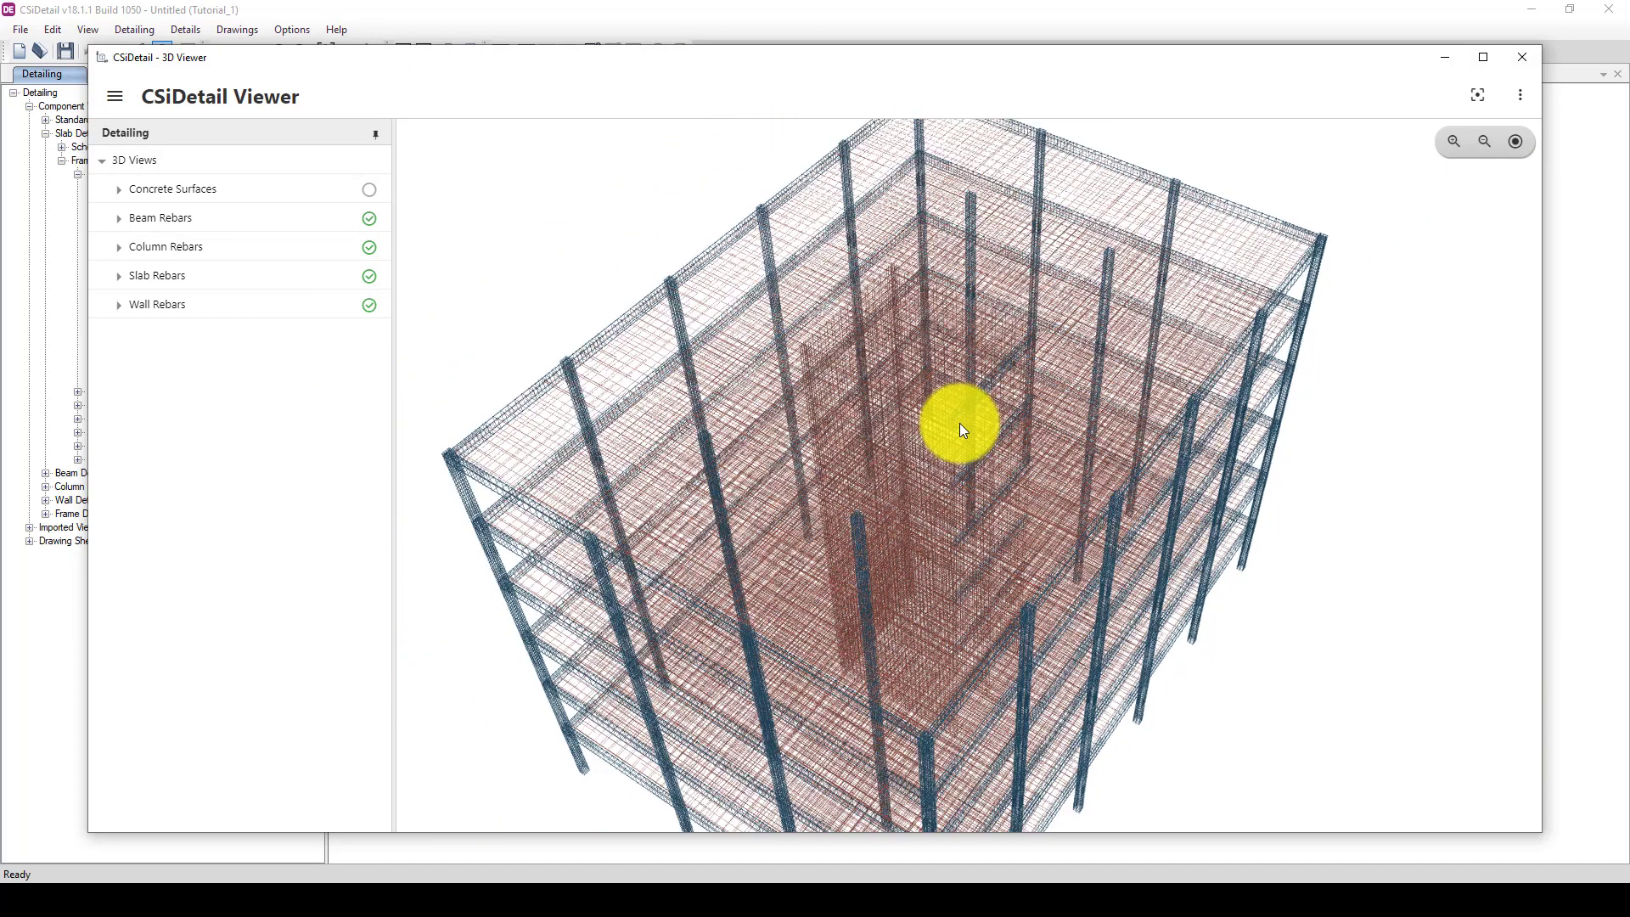
left_click_drag(963, 431, 713, 520)
scroll(638, 470, "up", 4)
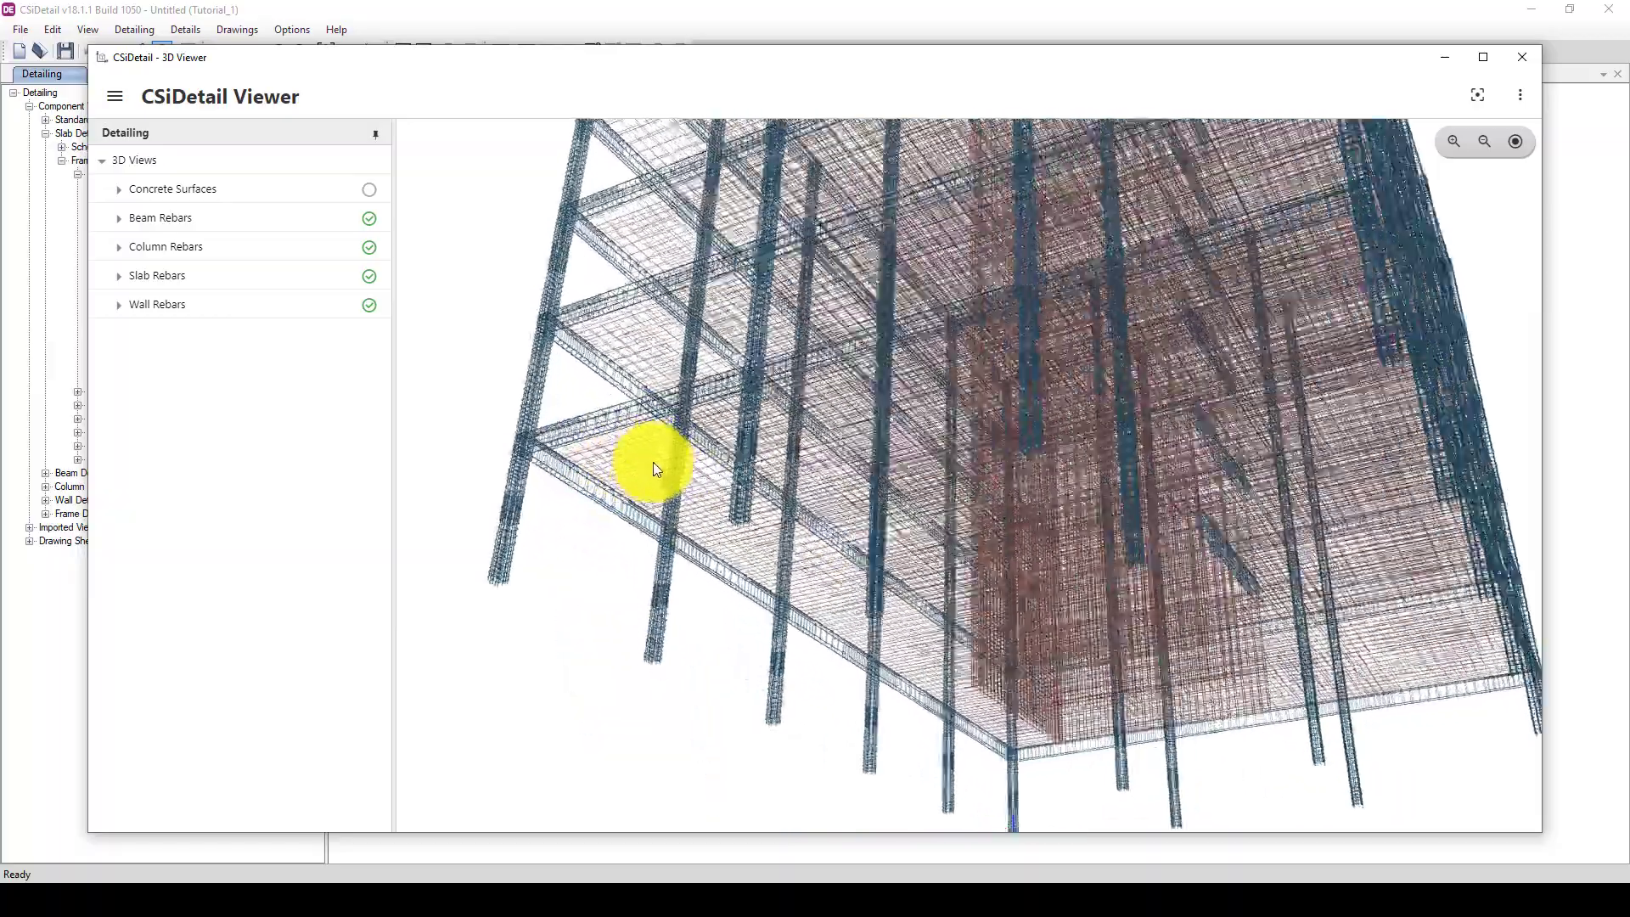
scroll(654, 462, "up", 5)
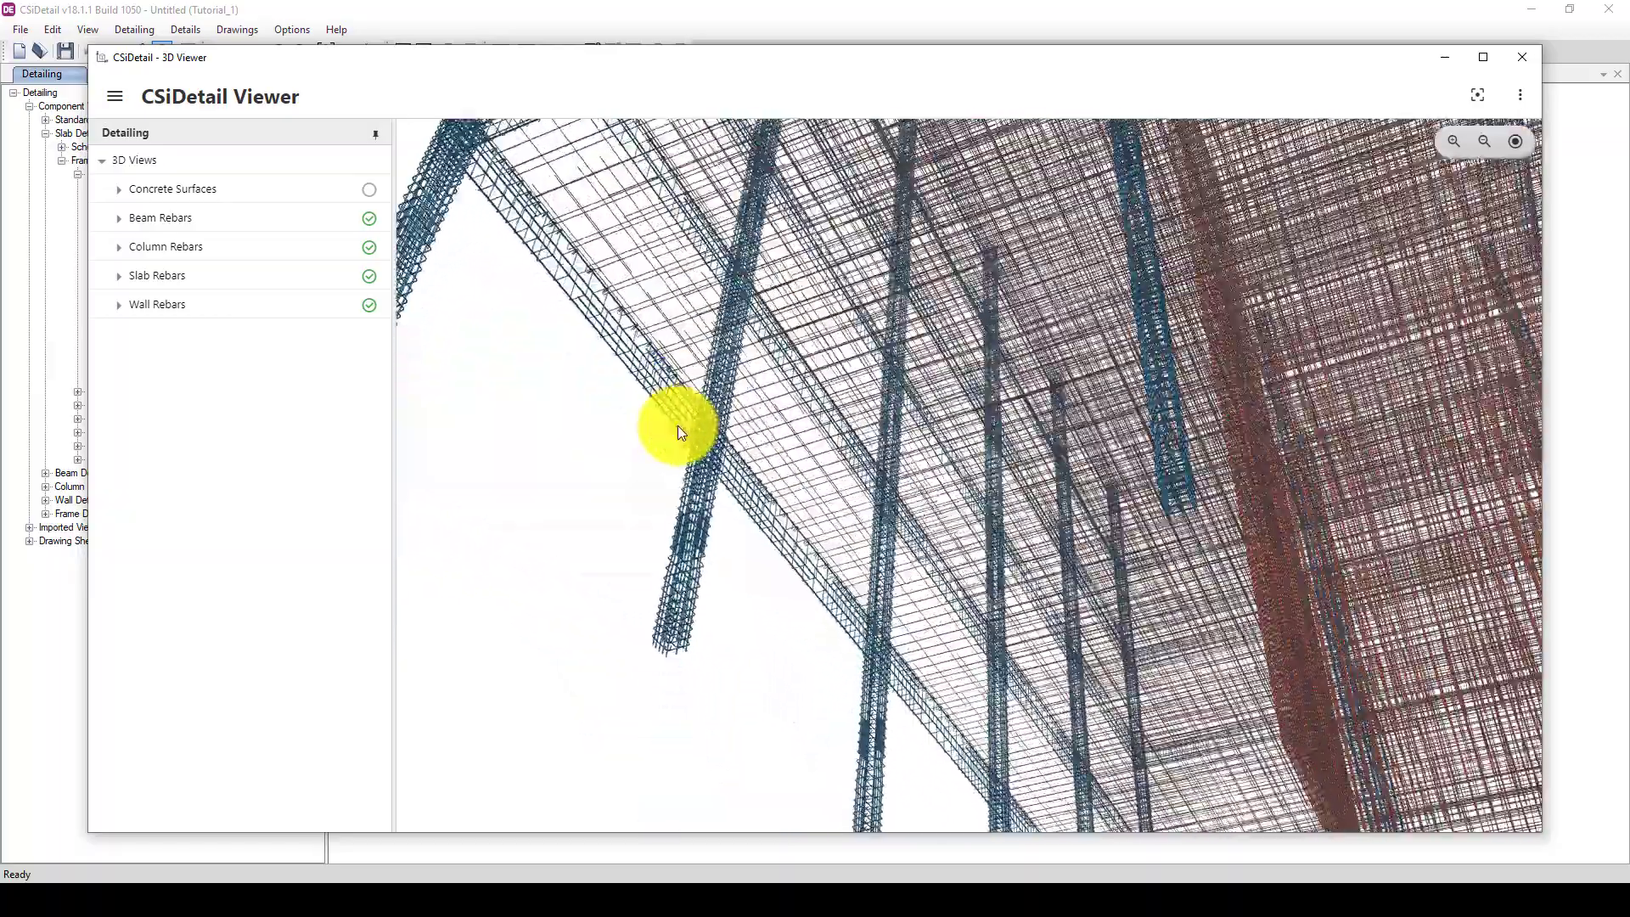
left_click_drag(680, 431, 820, 349)
left_click_drag(944, 503, 1536, 102)
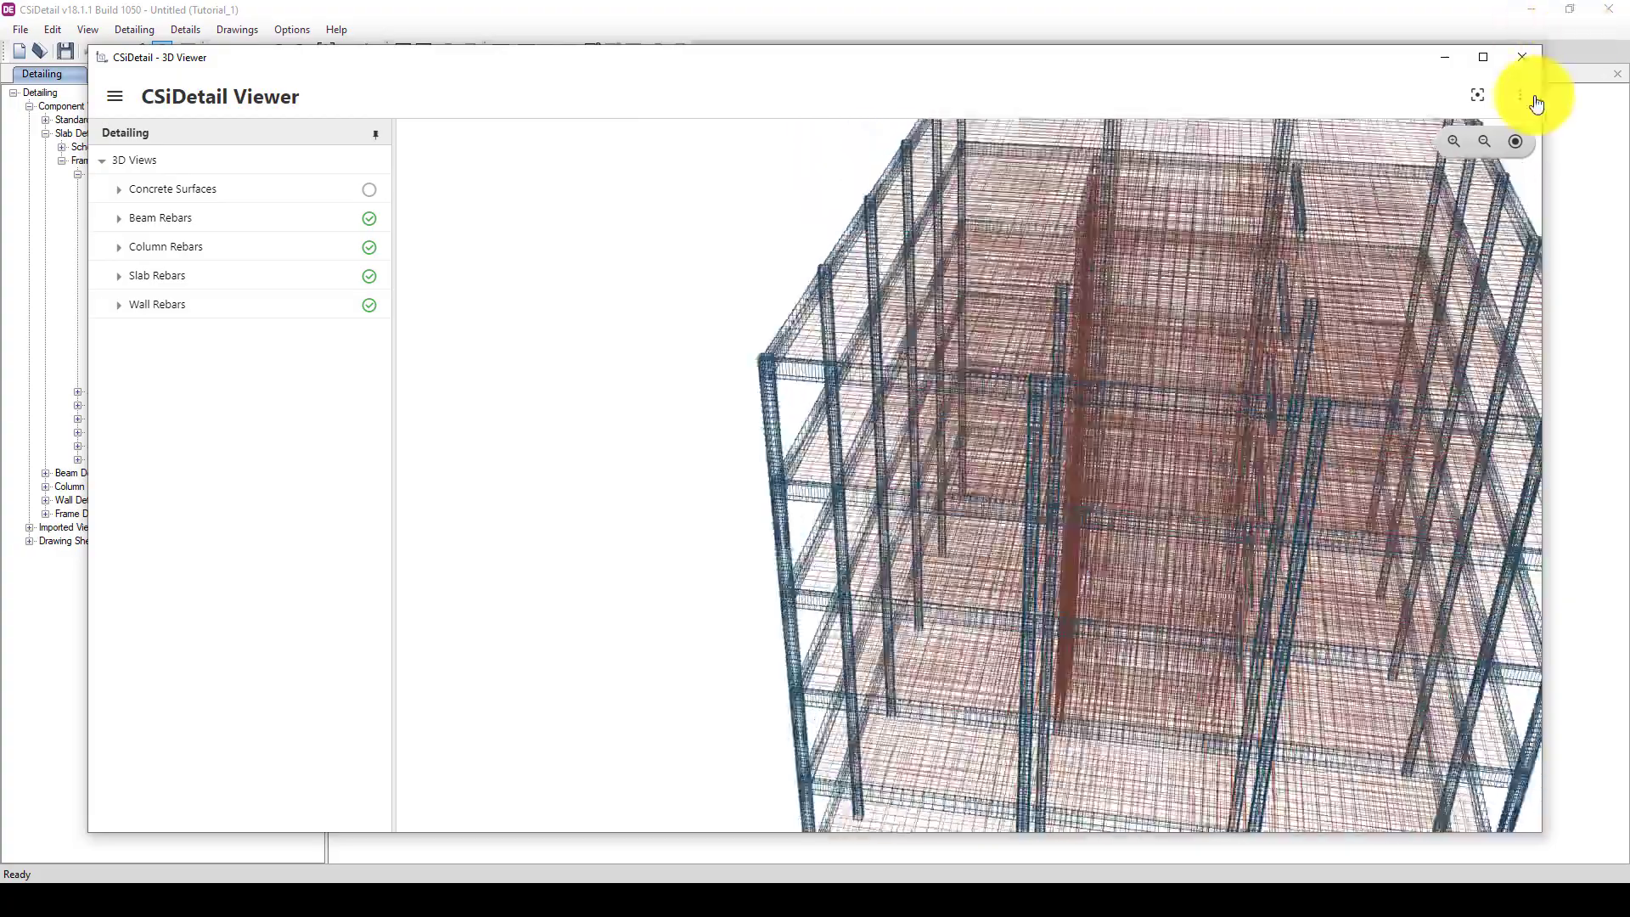
left_click(1520, 100)
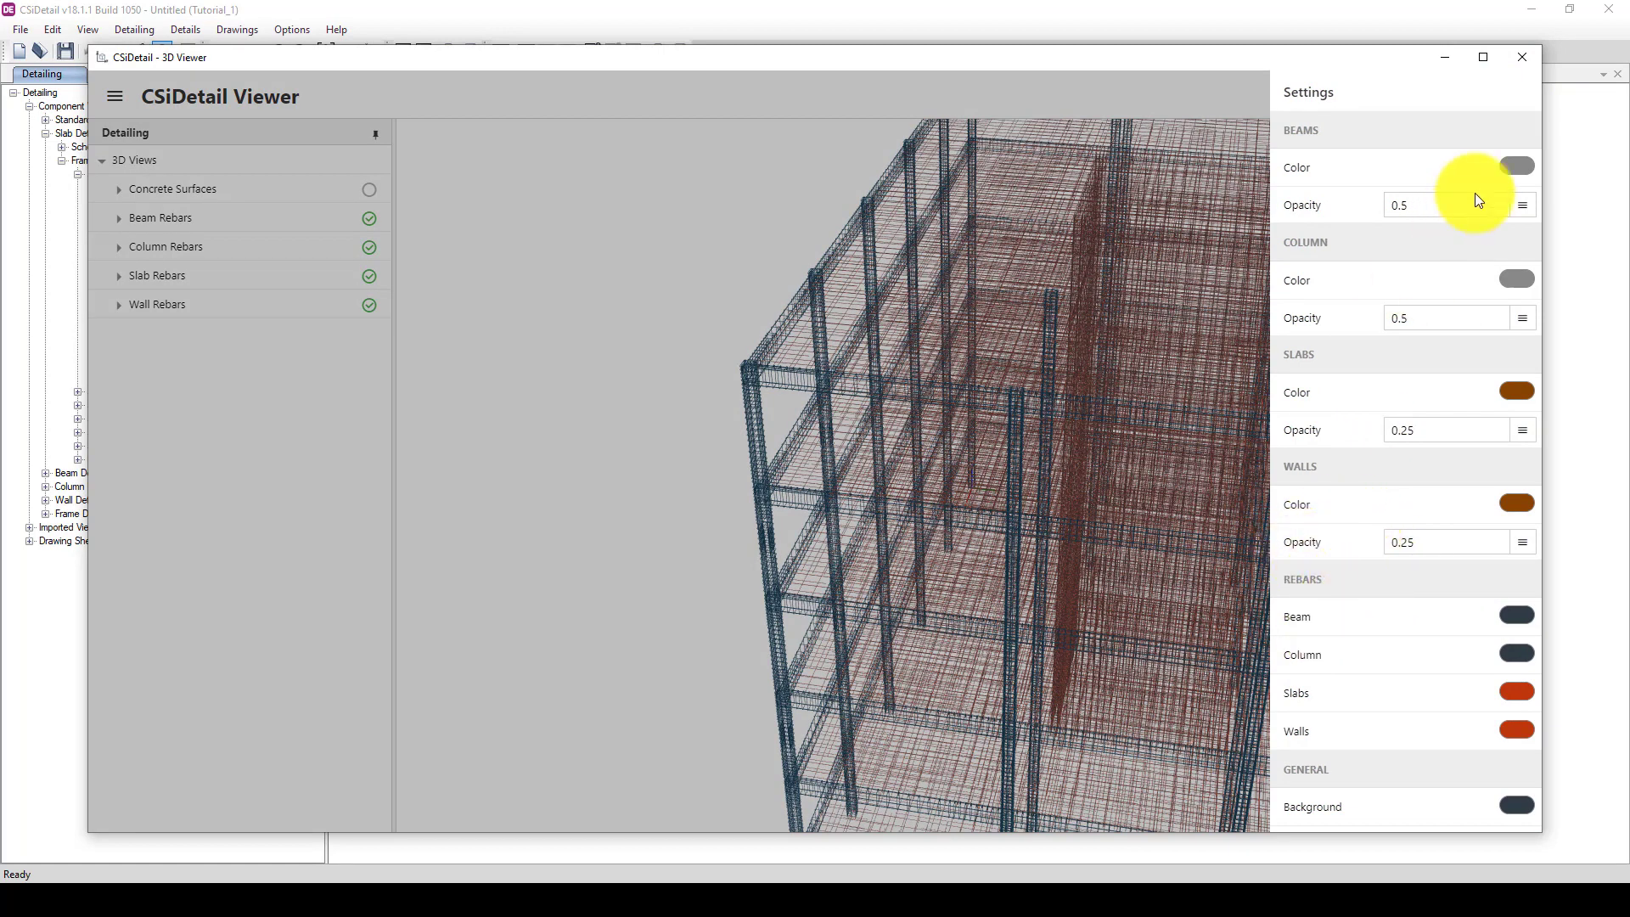
left_click(1517, 167)
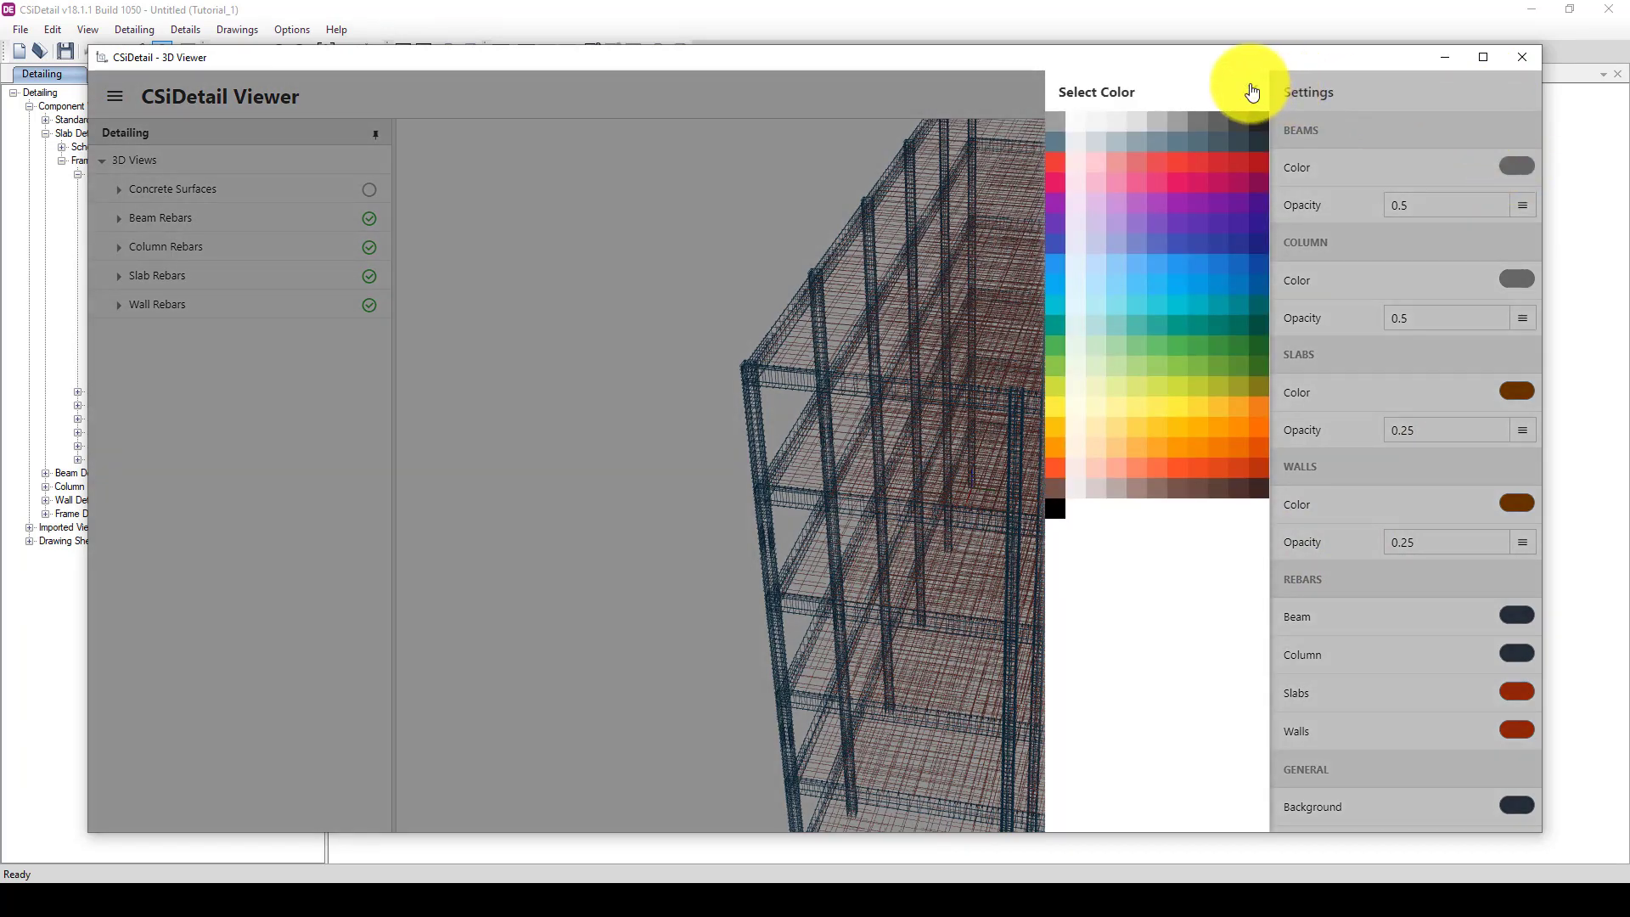
left_click(1252, 92)
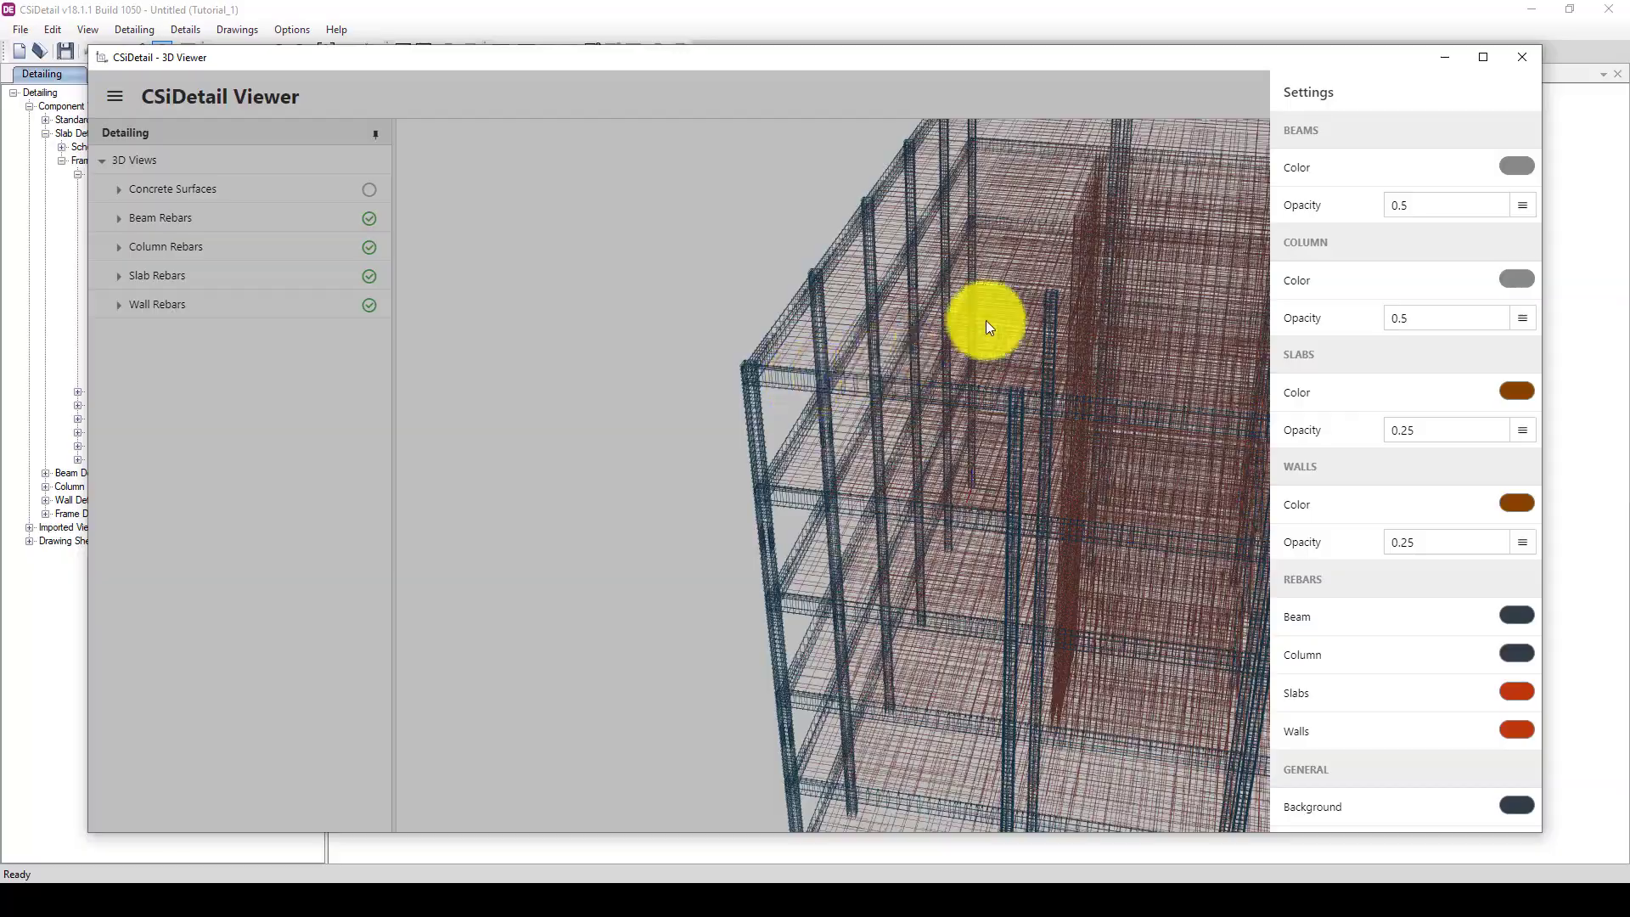
left_click(808, 251)
scroll(735, 349, "up", 5)
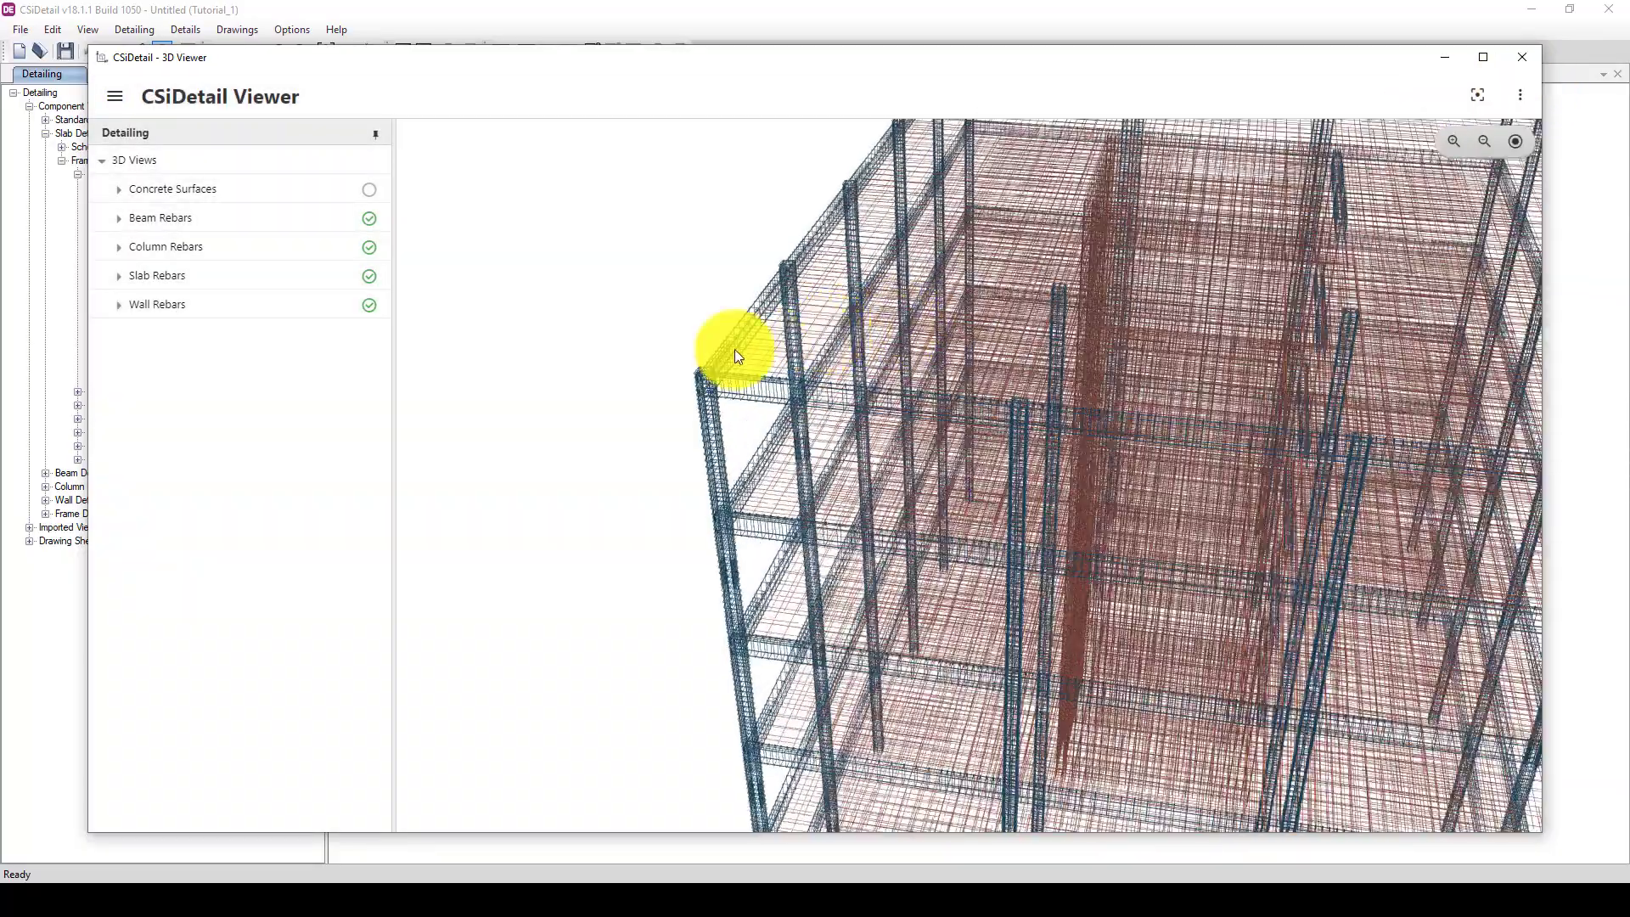
scroll(723, 377, "up", 5)
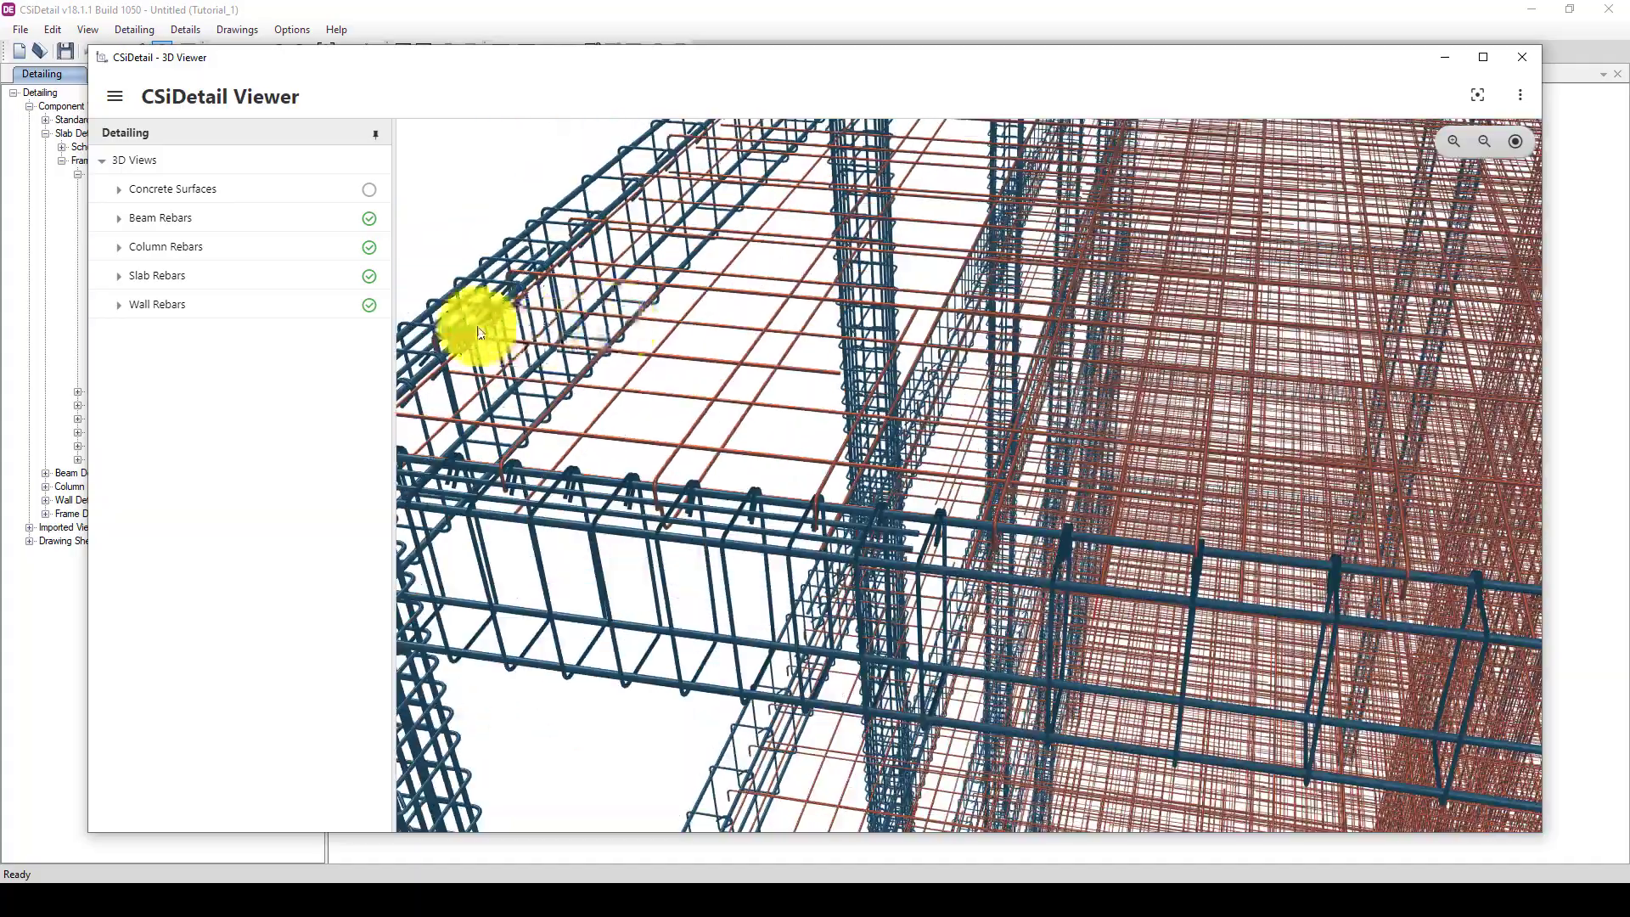
left_click_drag(479, 331, 1558, 475)
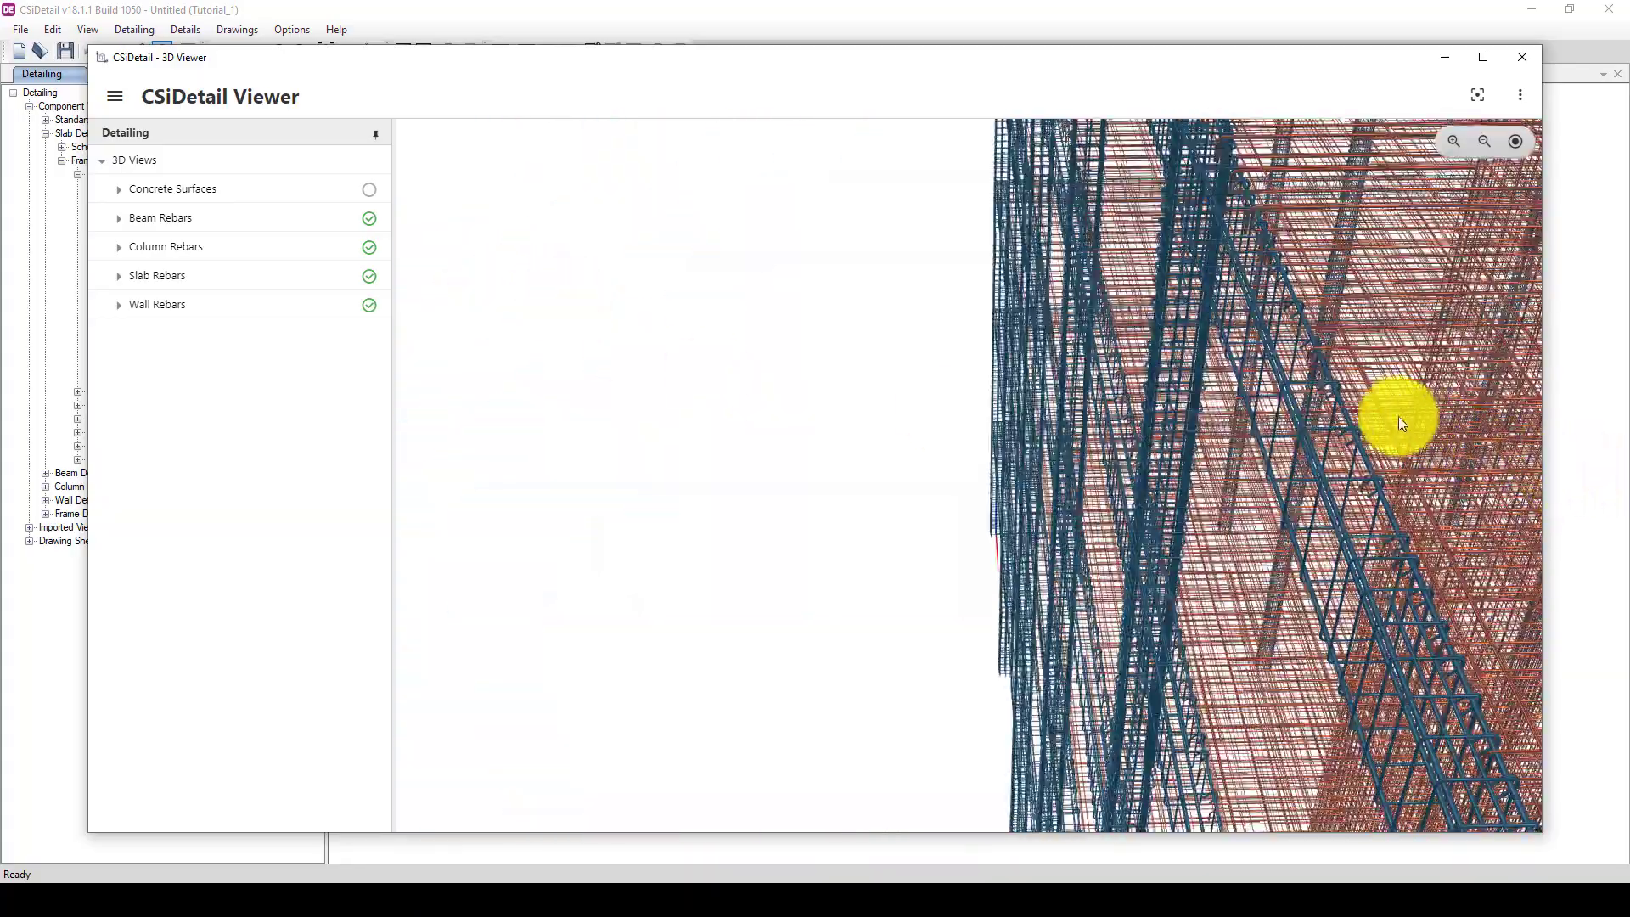
left_click_drag(1401, 420, 1226, 400)
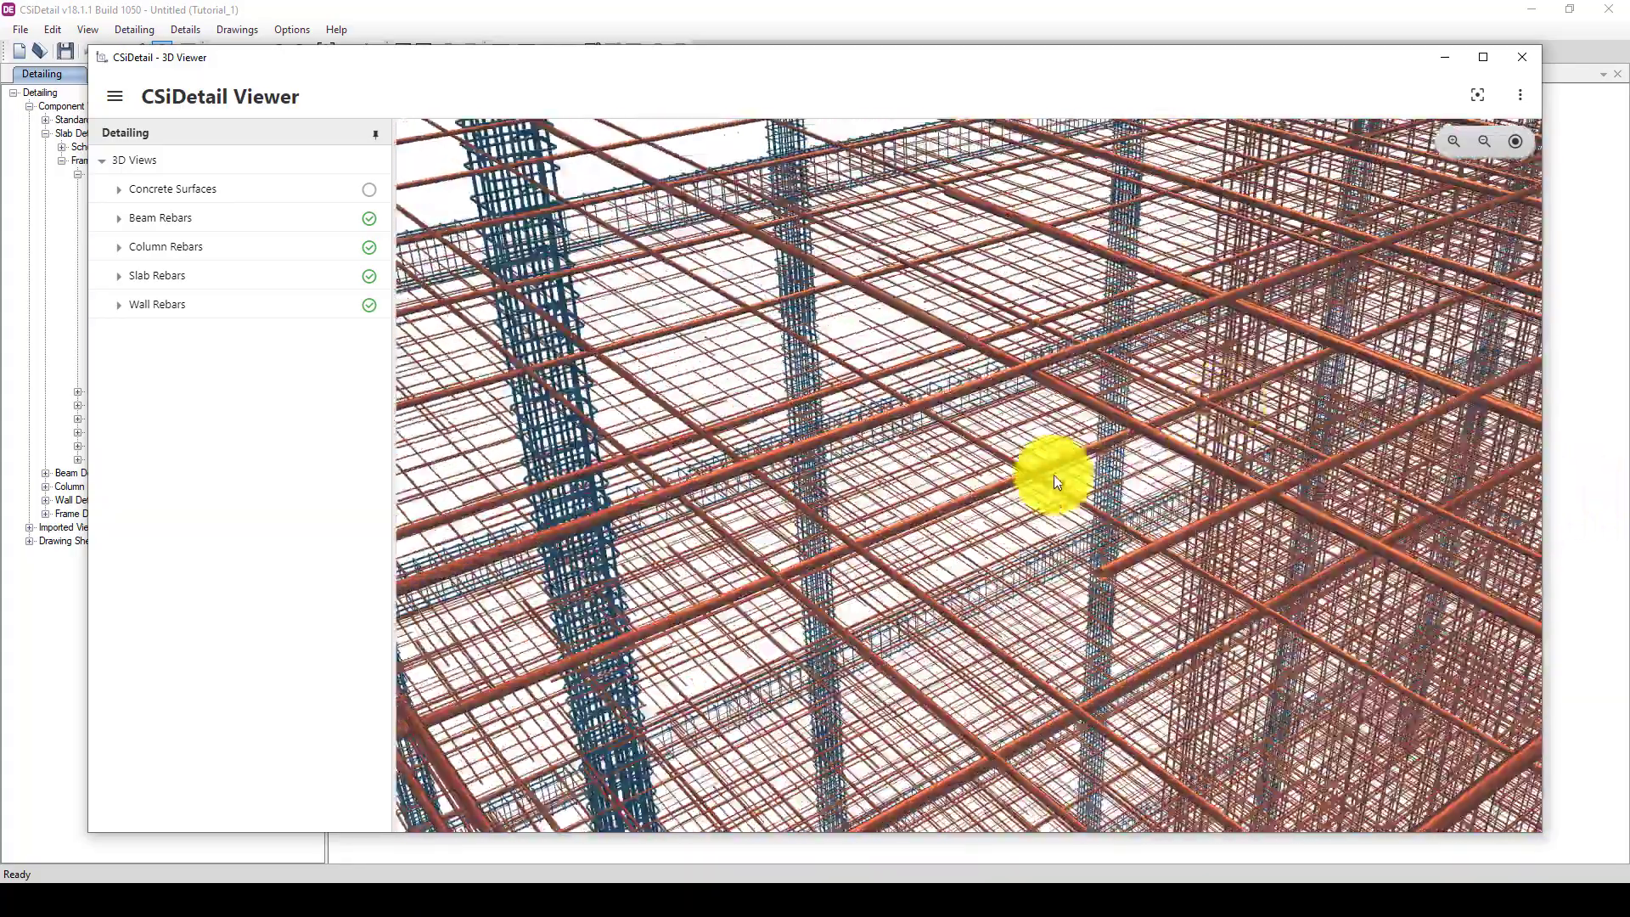
scroll(1055, 480, "down", 6)
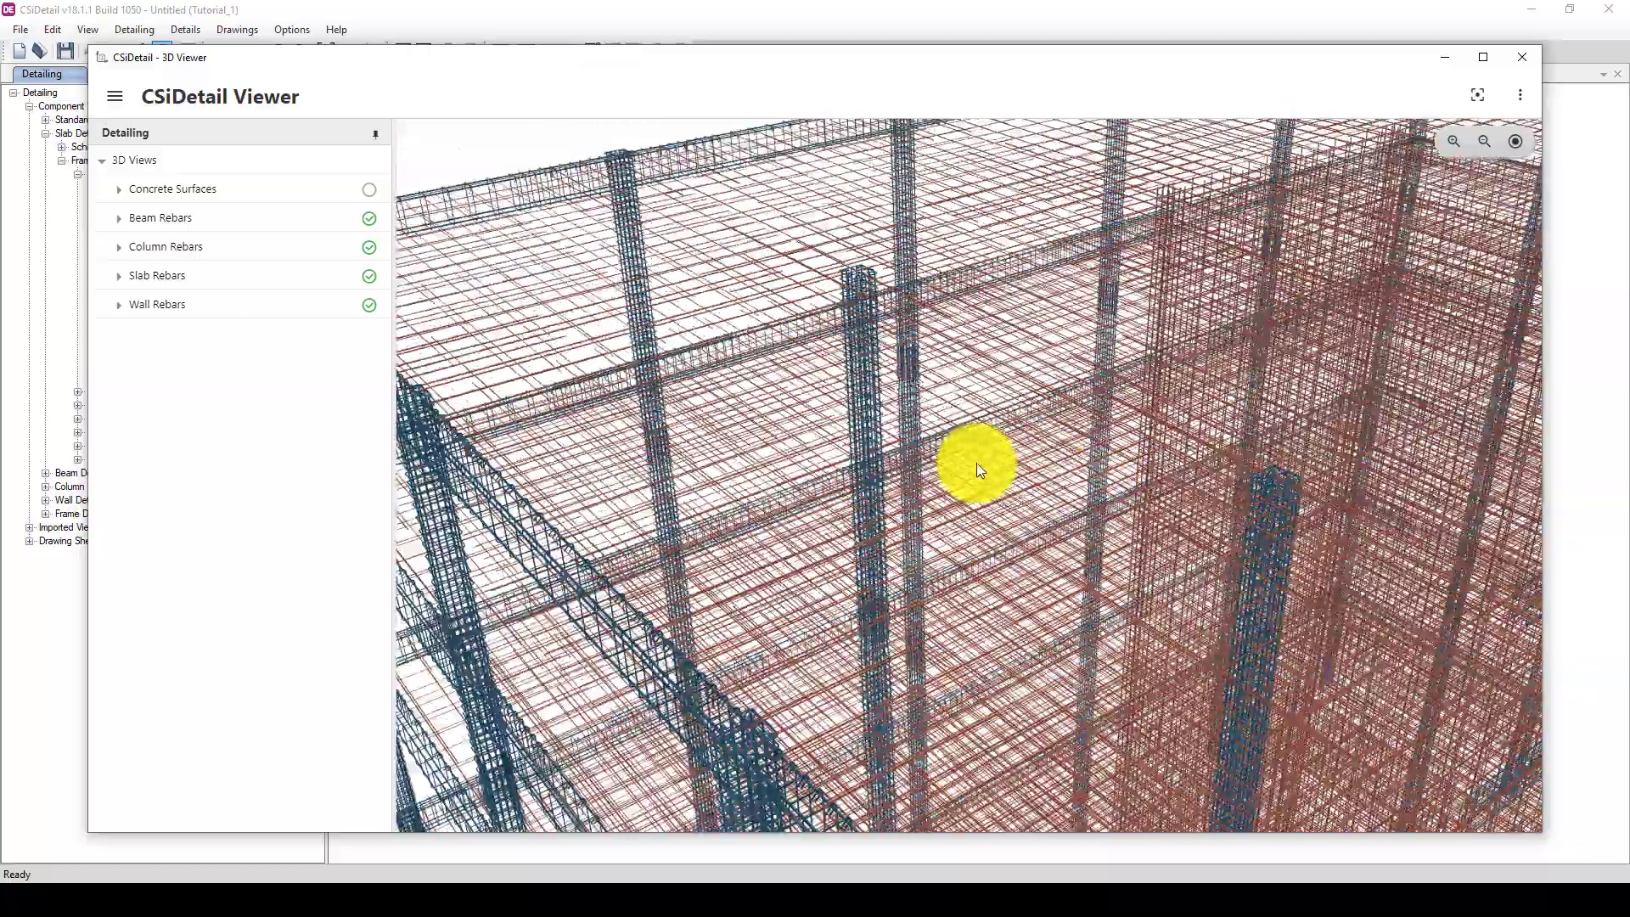
scroll(937, 451, "down", 5)
left_click_drag(937, 450, 902, 450)
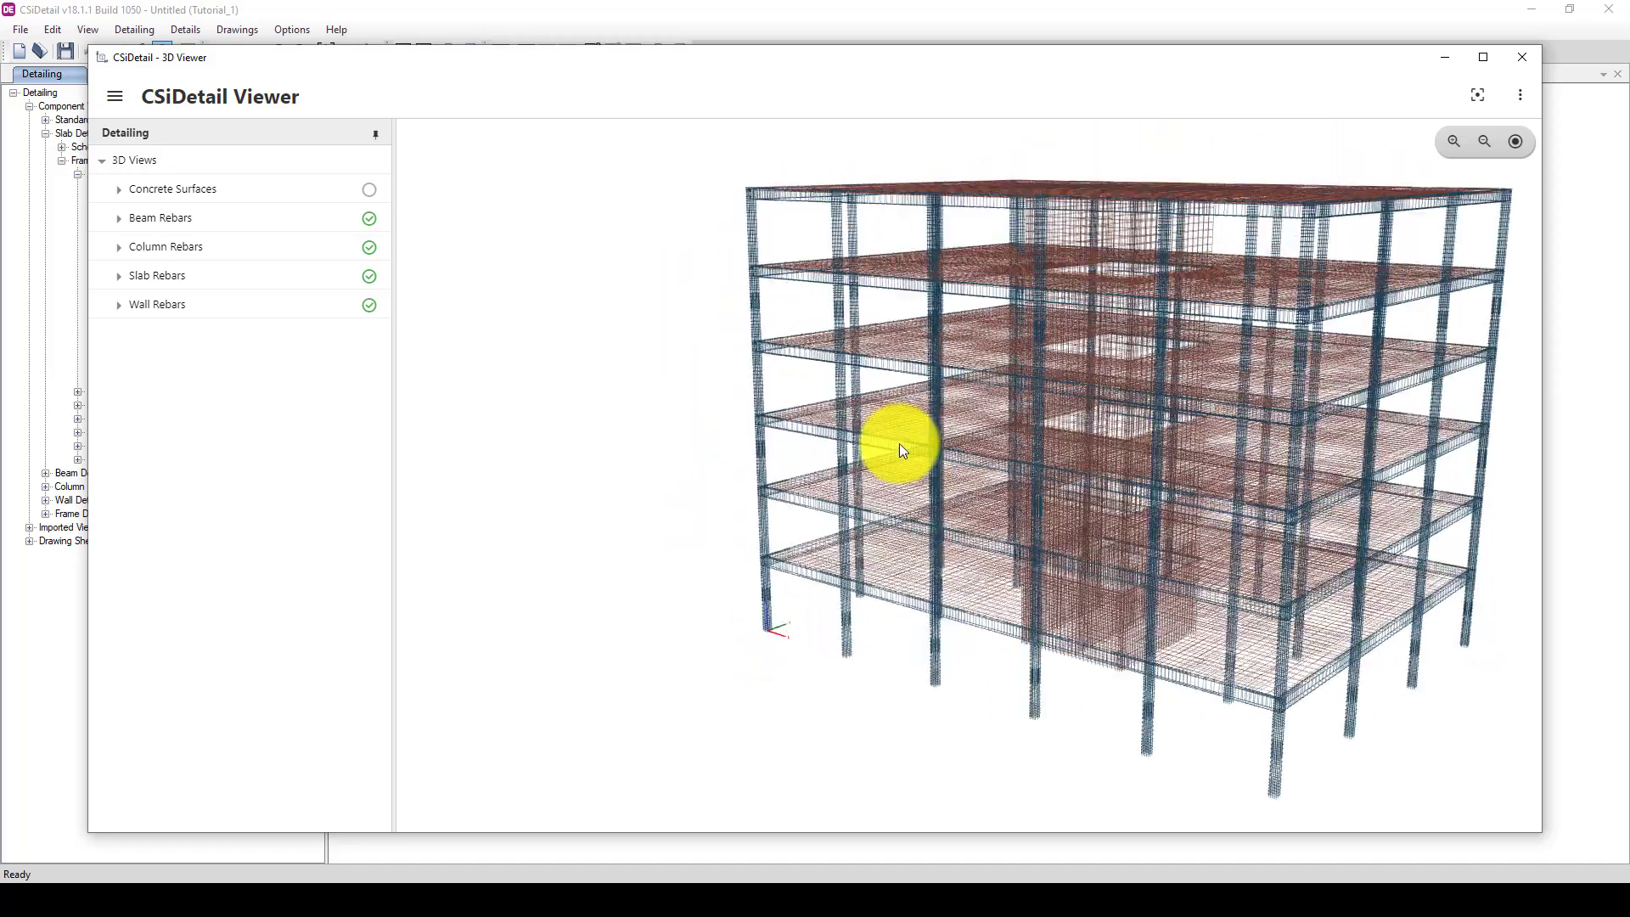
left_click(1515, 56)
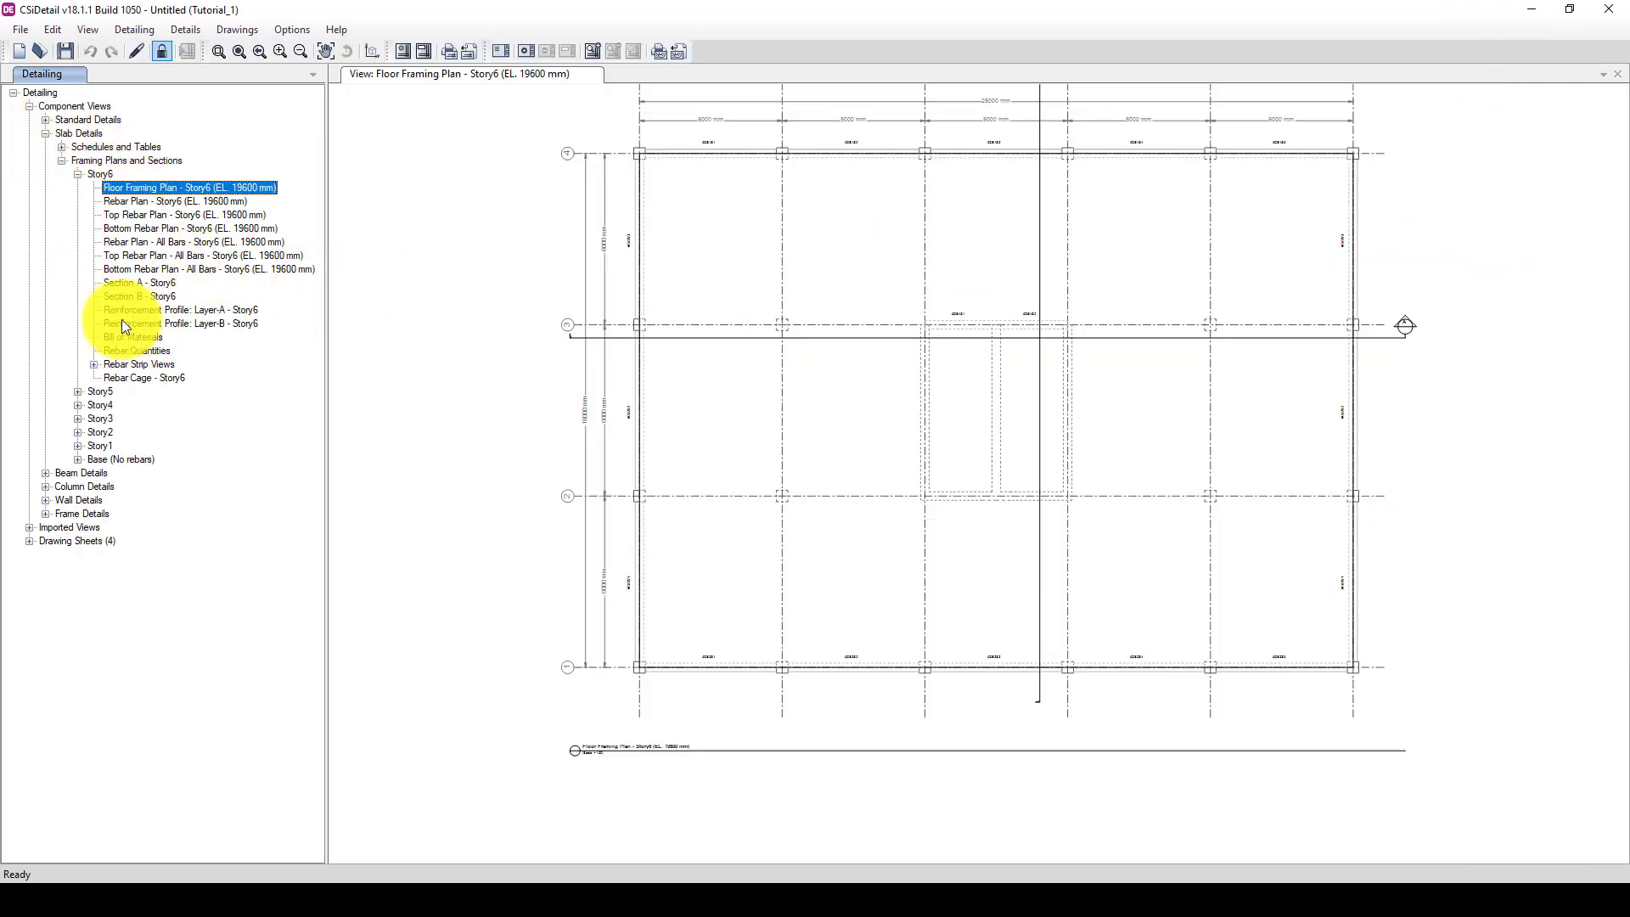
Step: Expand Beam Details > Concrete Beams > Framing Plans to list the Story1–Story6 beam layouts
left_click(46, 473)
left_click(61, 486)
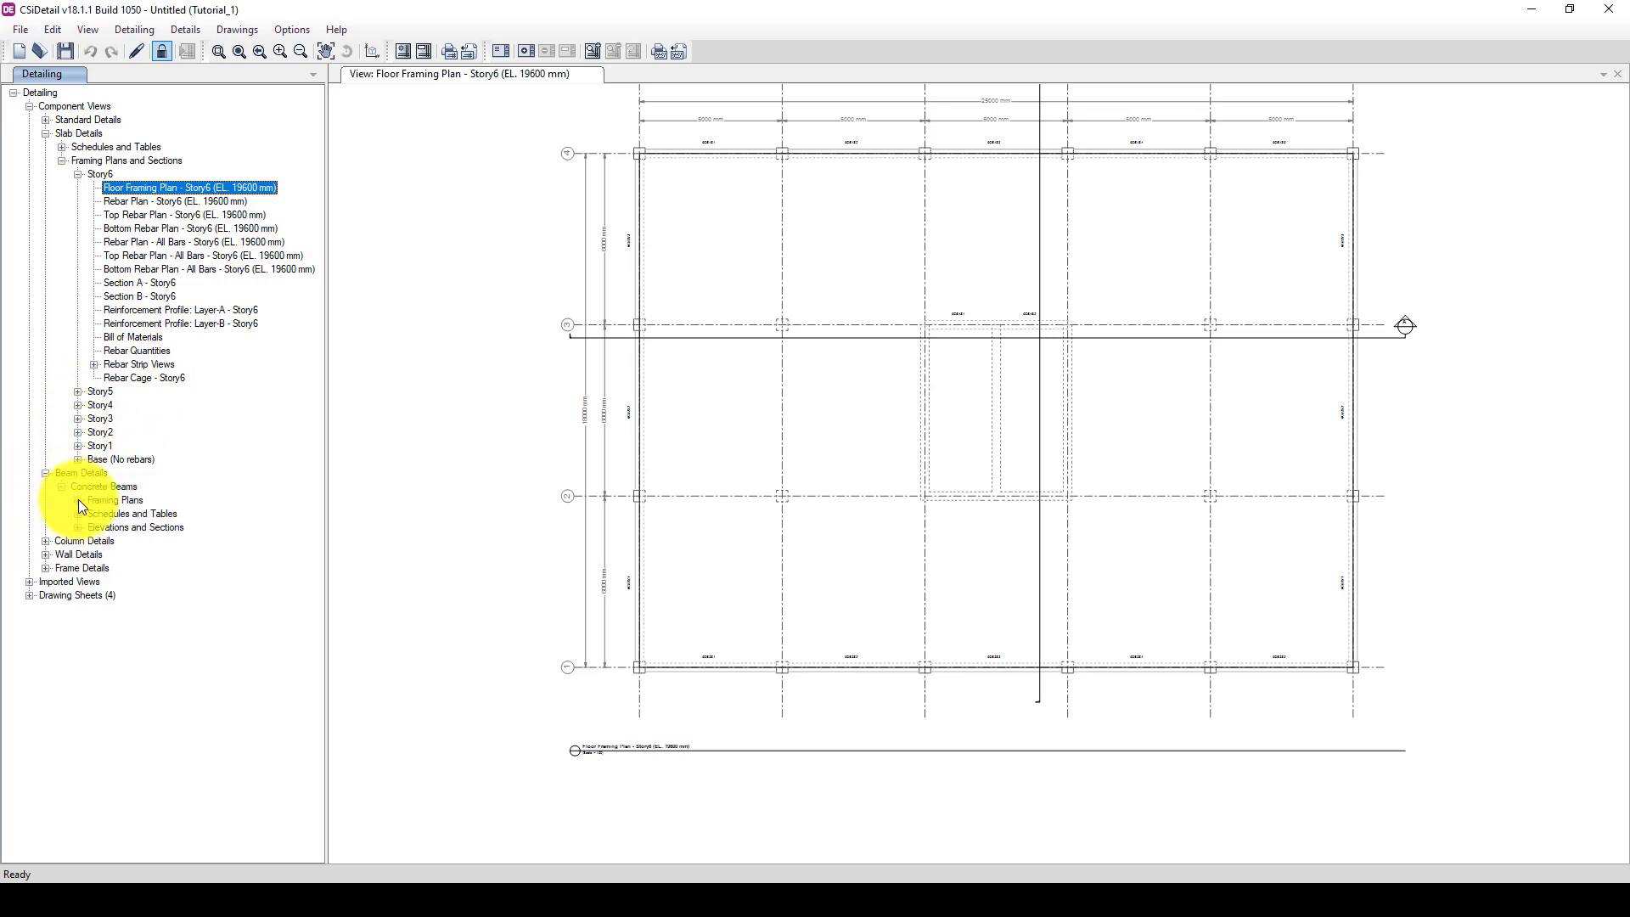
left_click(78, 500)
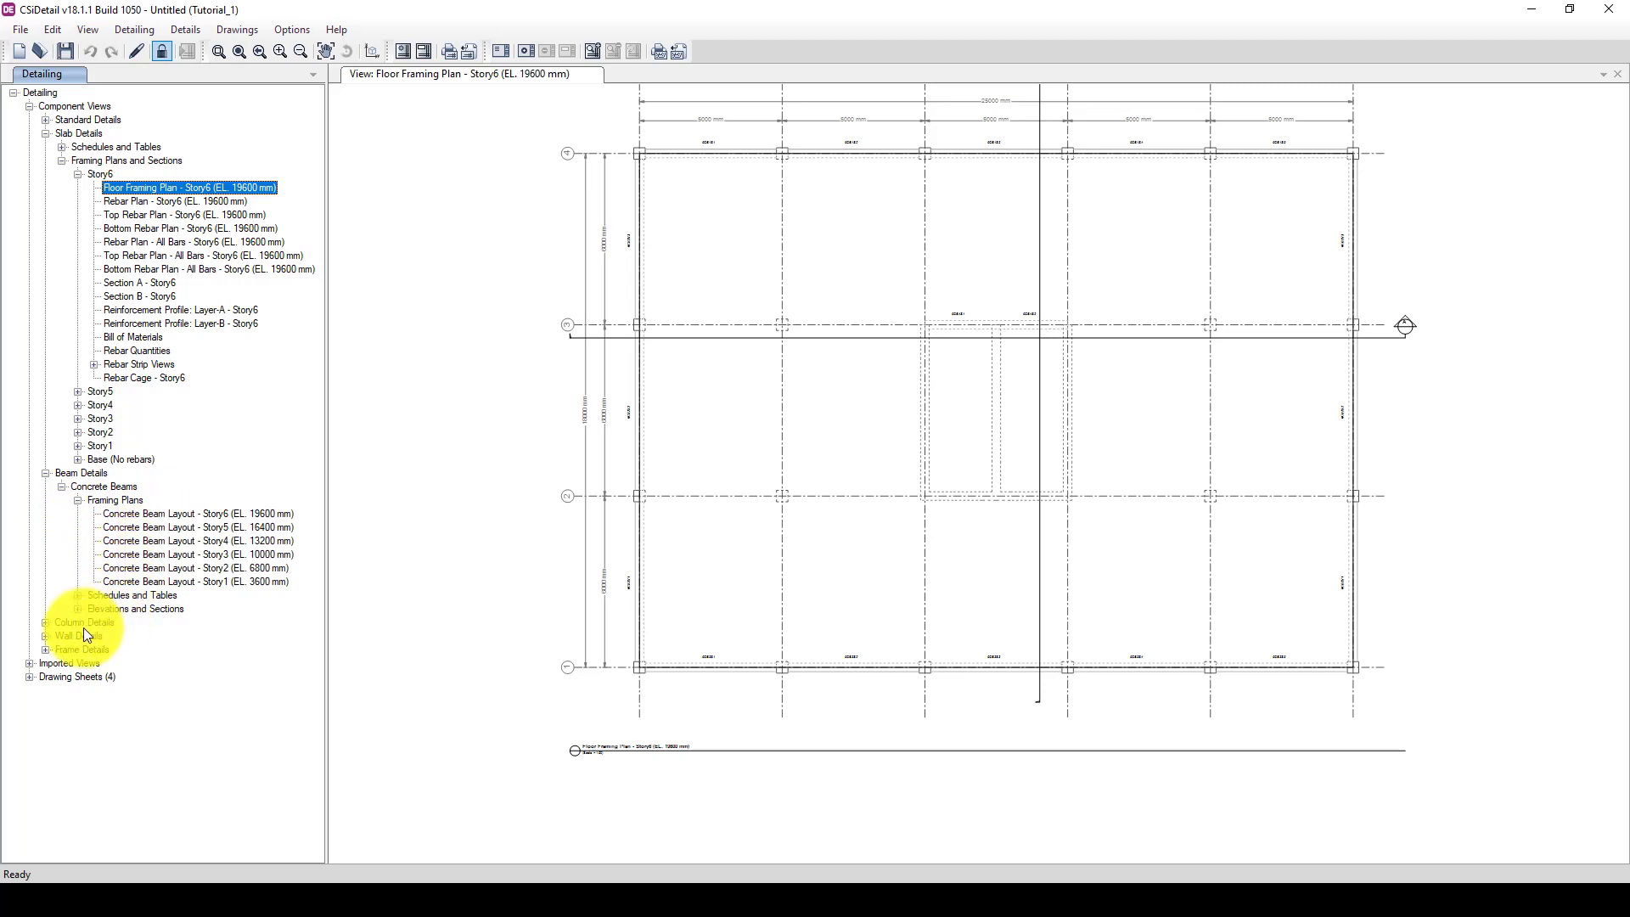
Step: Open the Story4 concrete beam layout, then the 4CB1 elevation drawing, and zoom in
left_click(78, 595)
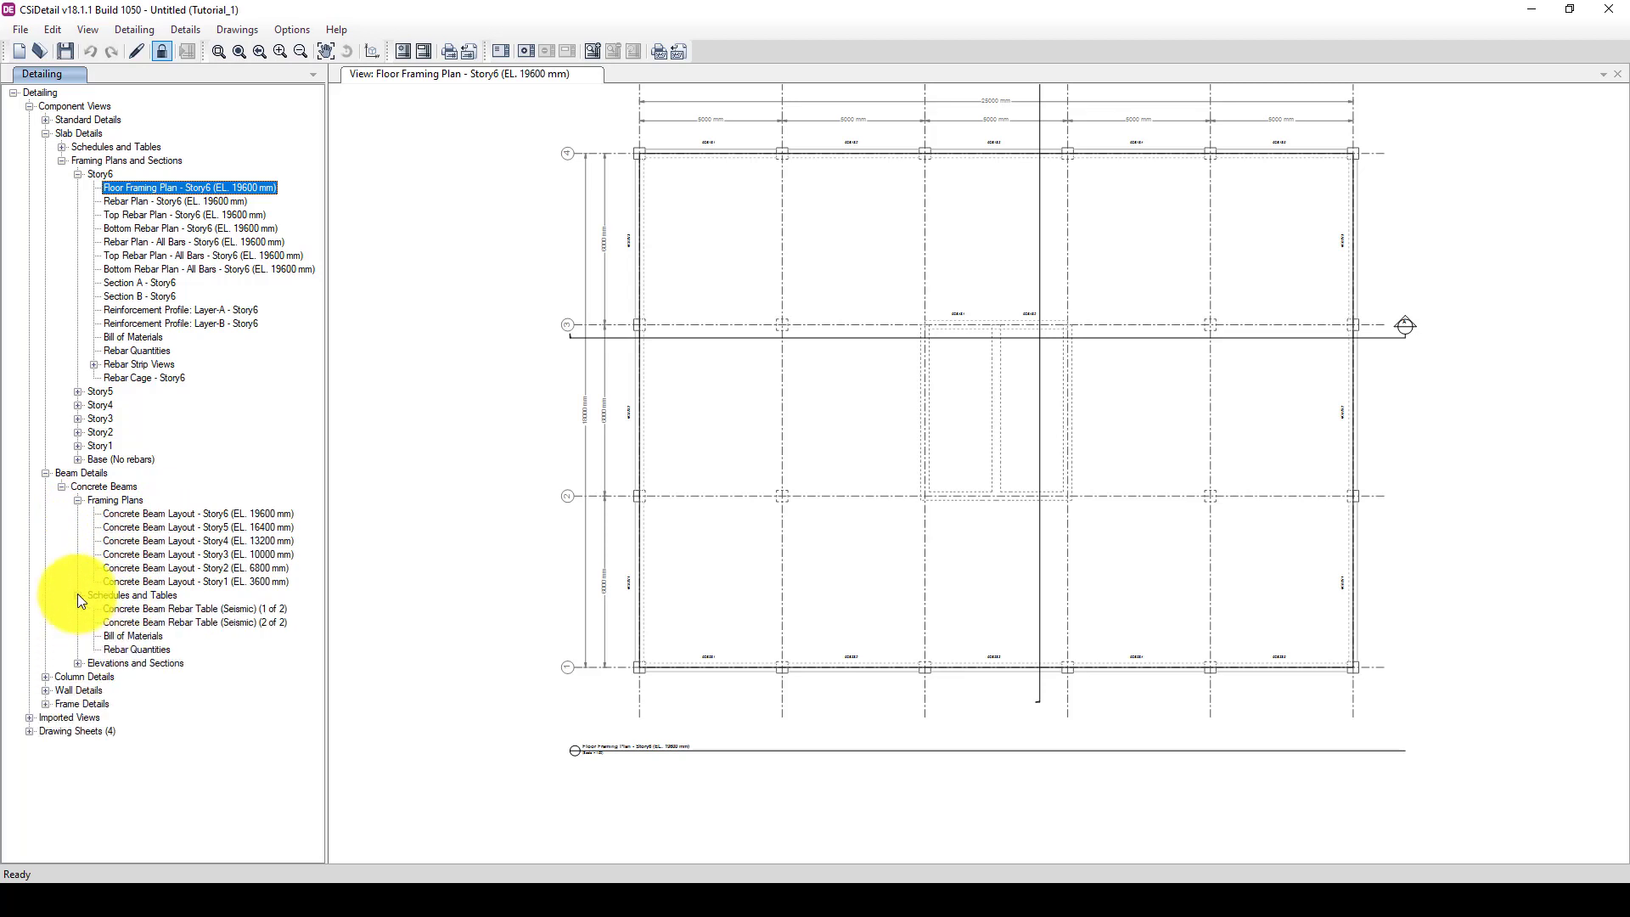
double_click(157, 540)
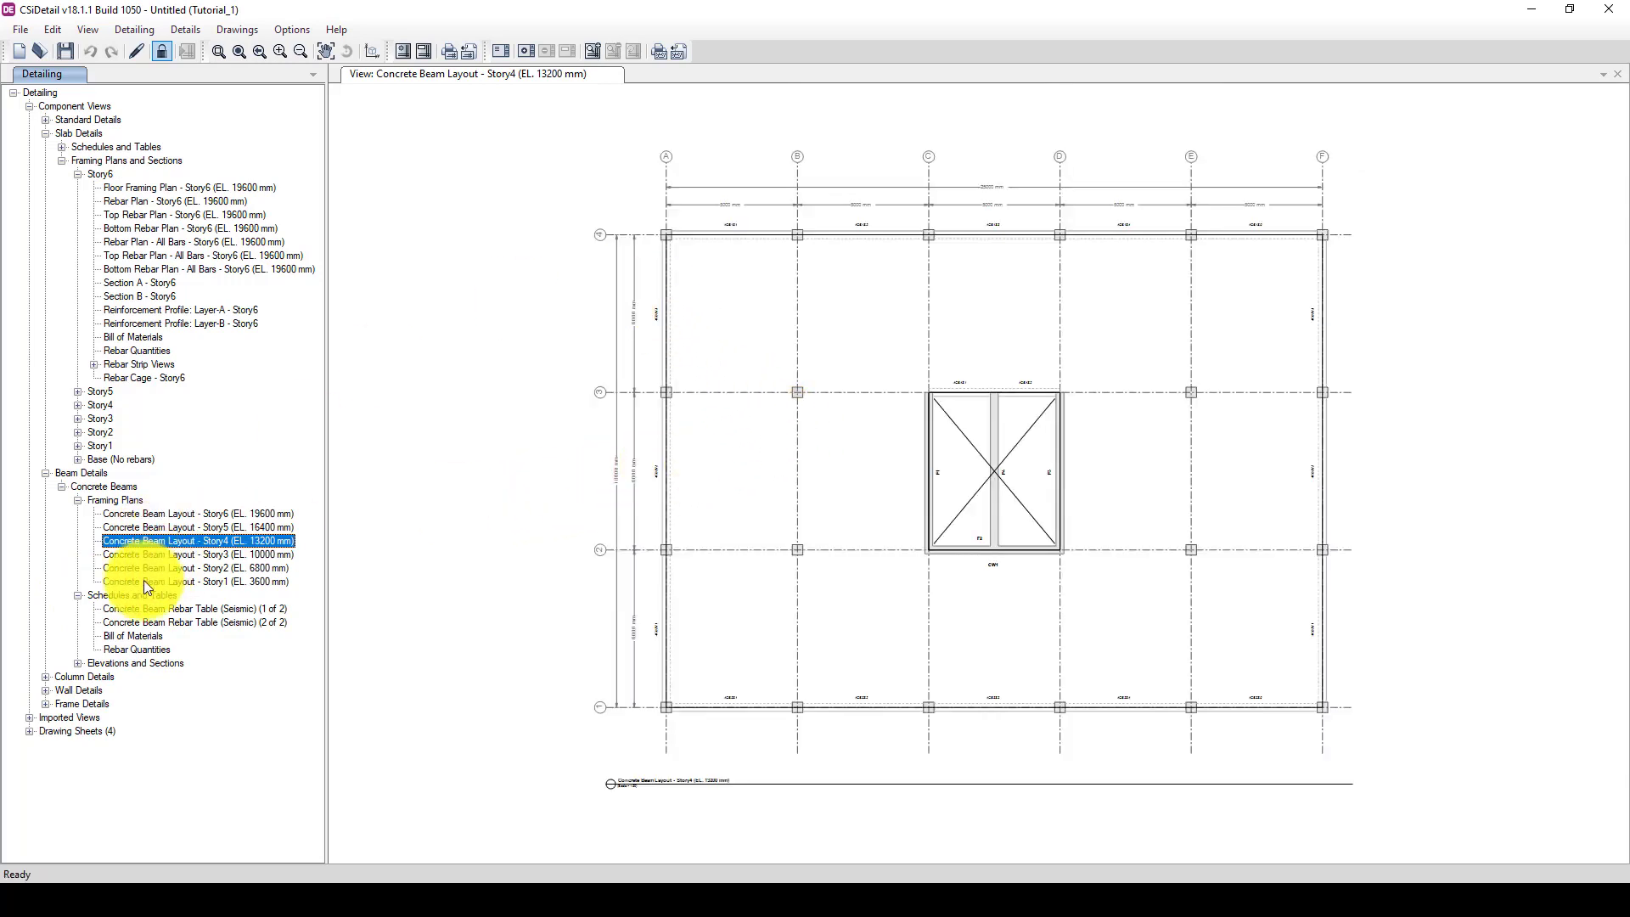
left_click(78, 663)
left_click(94, 703)
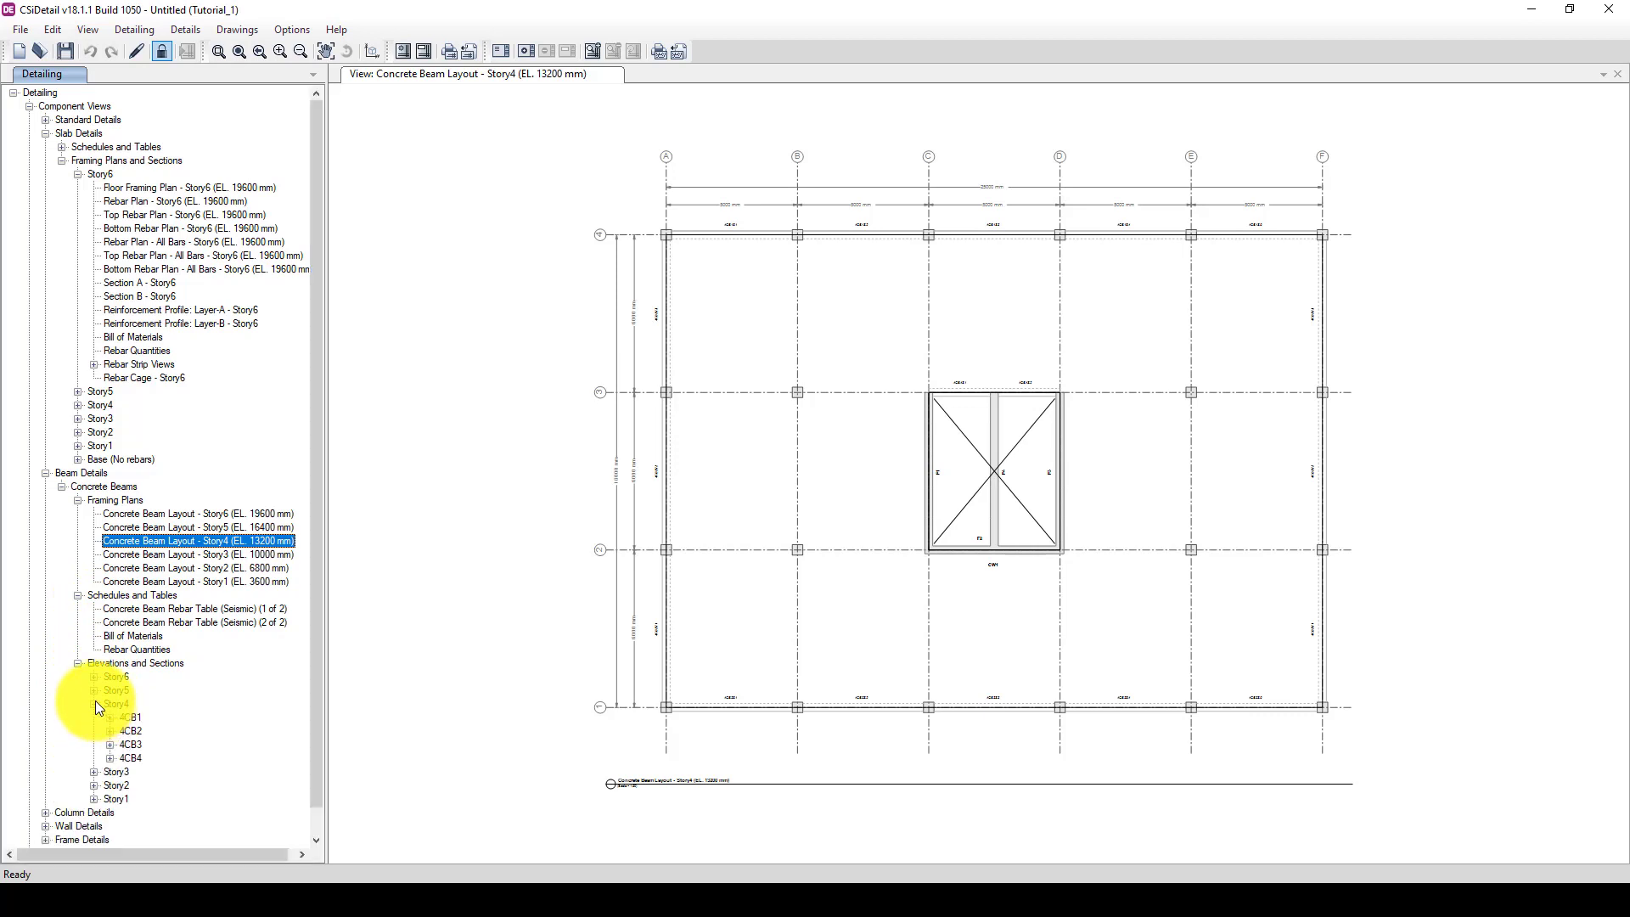
double_click(126, 718)
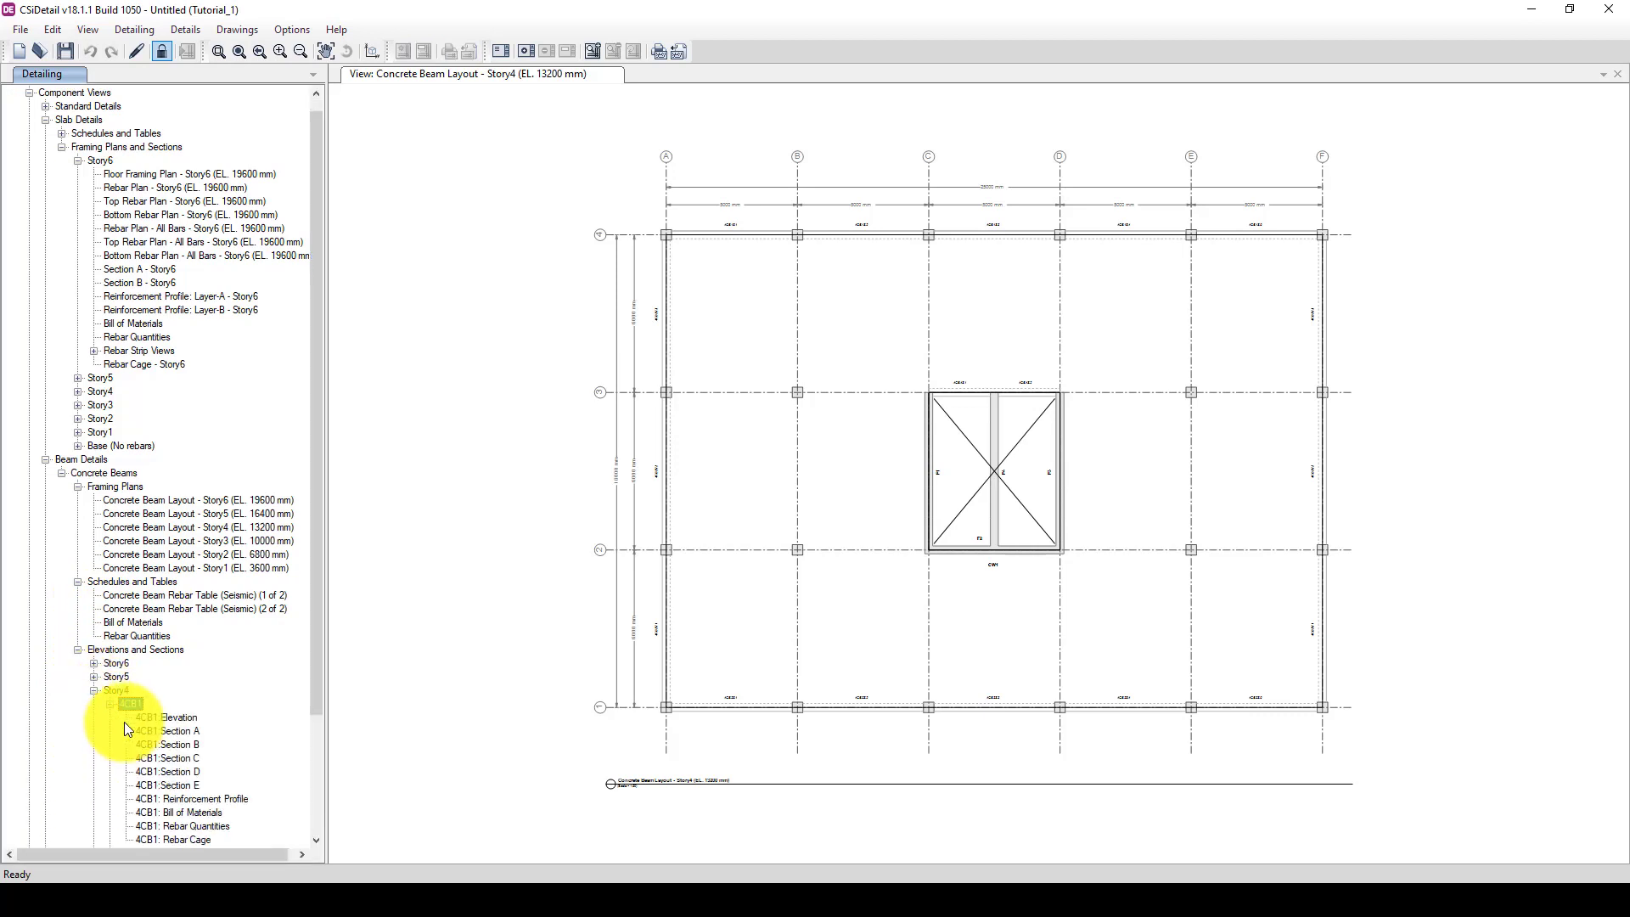
double_click(172, 719)
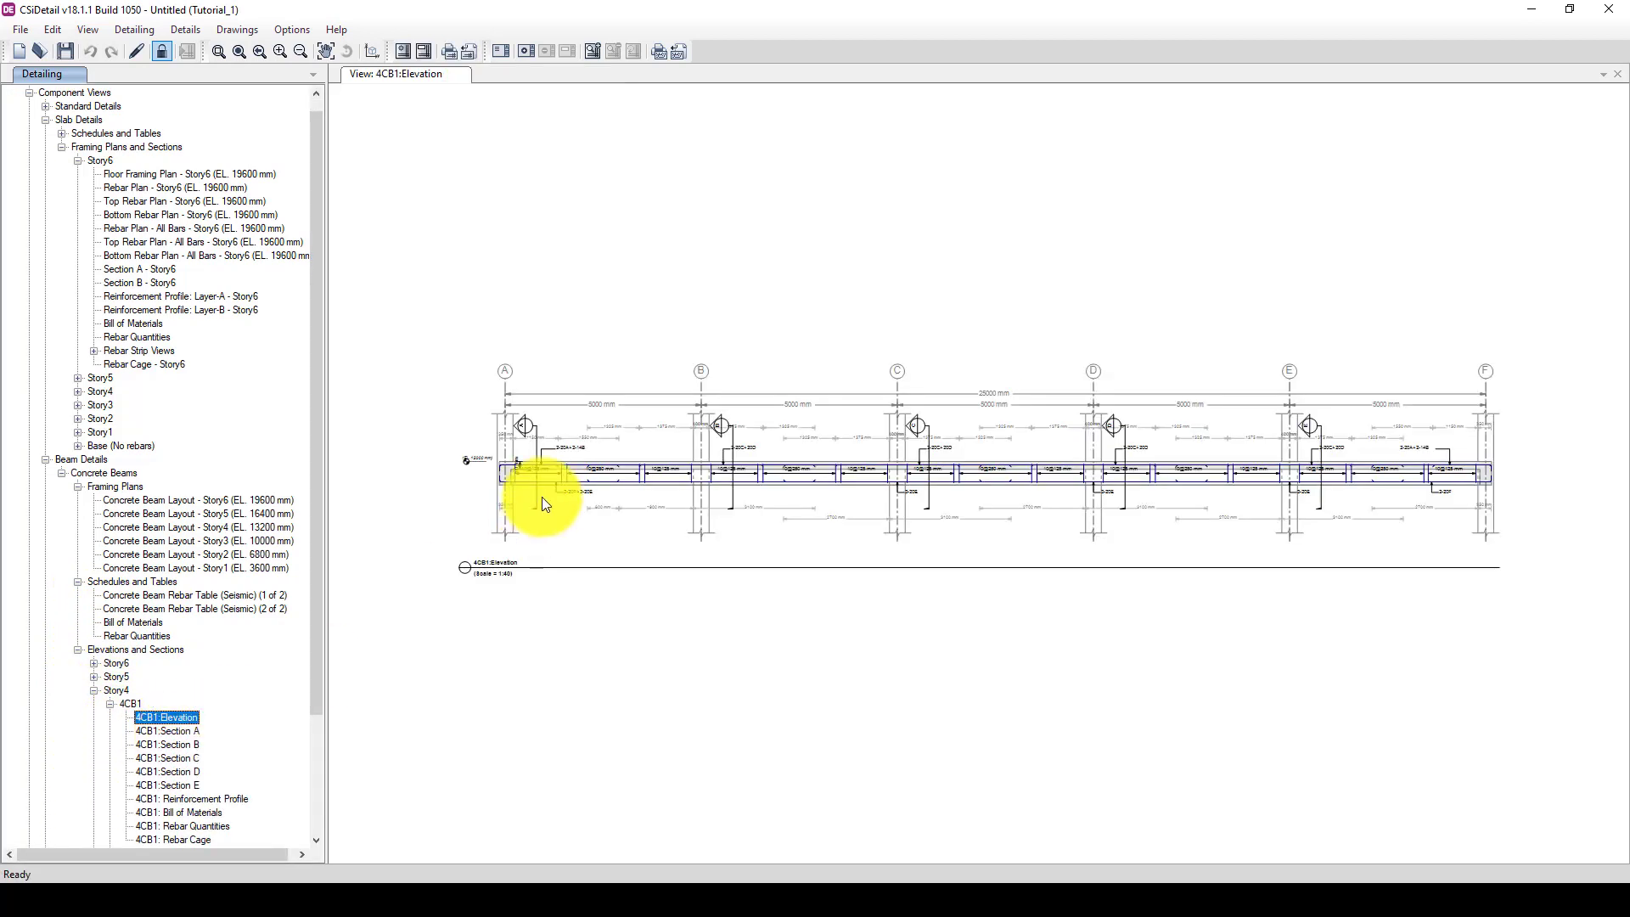
scroll(526, 487, "up", 5)
scroll(477, 477, "up", 5)
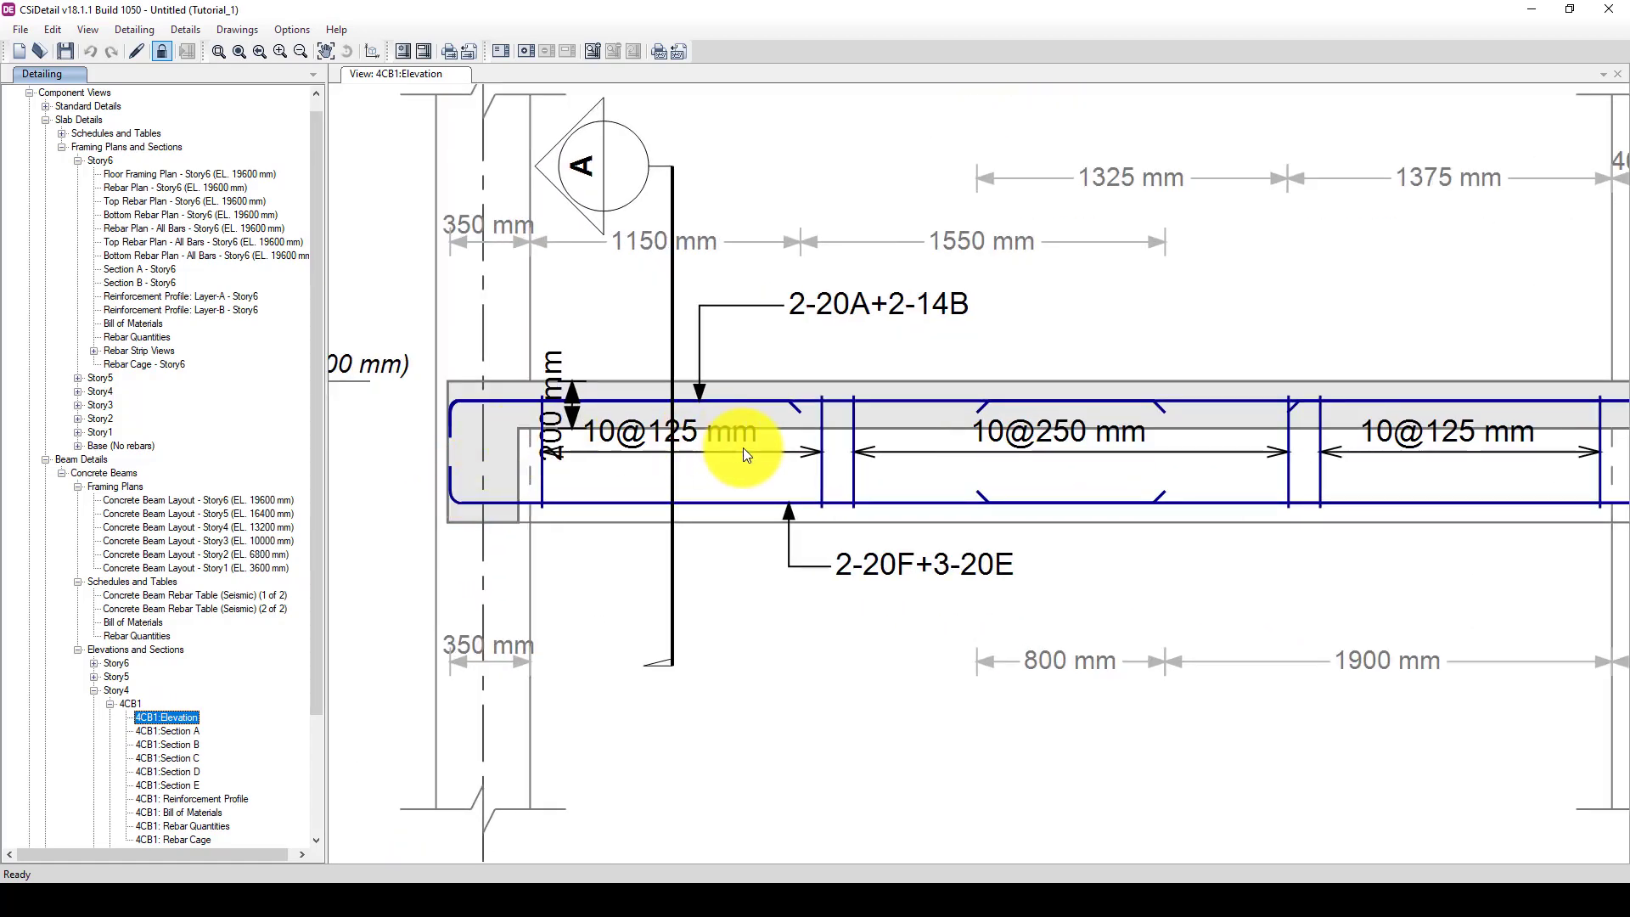
scroll(523, 460, "down", 8)
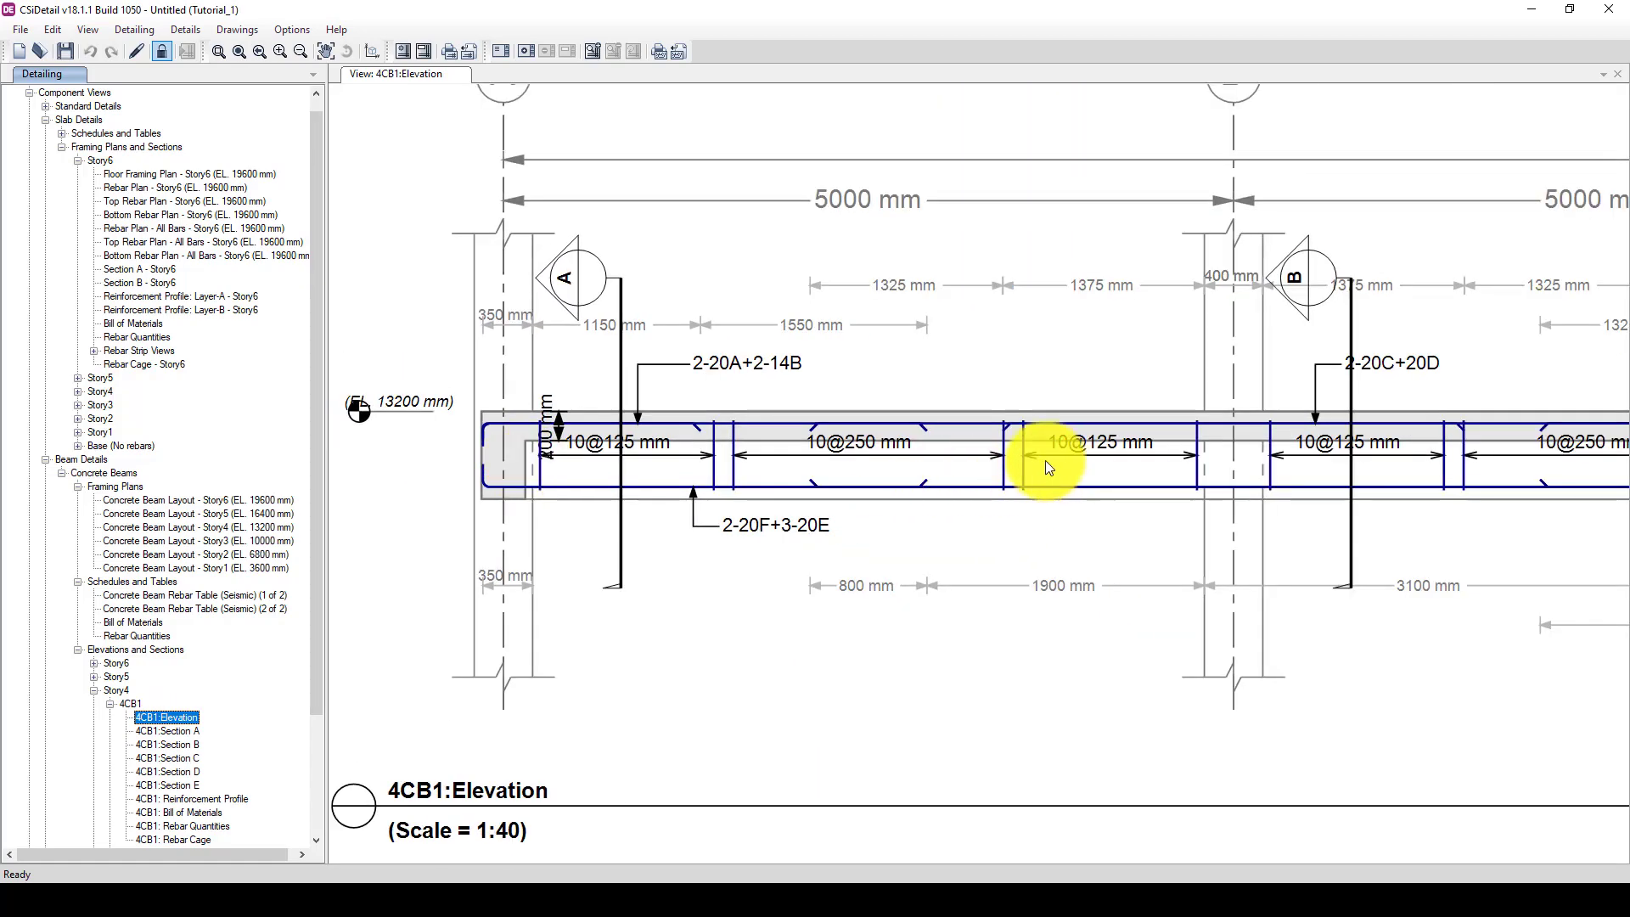
scroll(1010, 458, "up", 7)
scroll(744, 458, "down", 5)
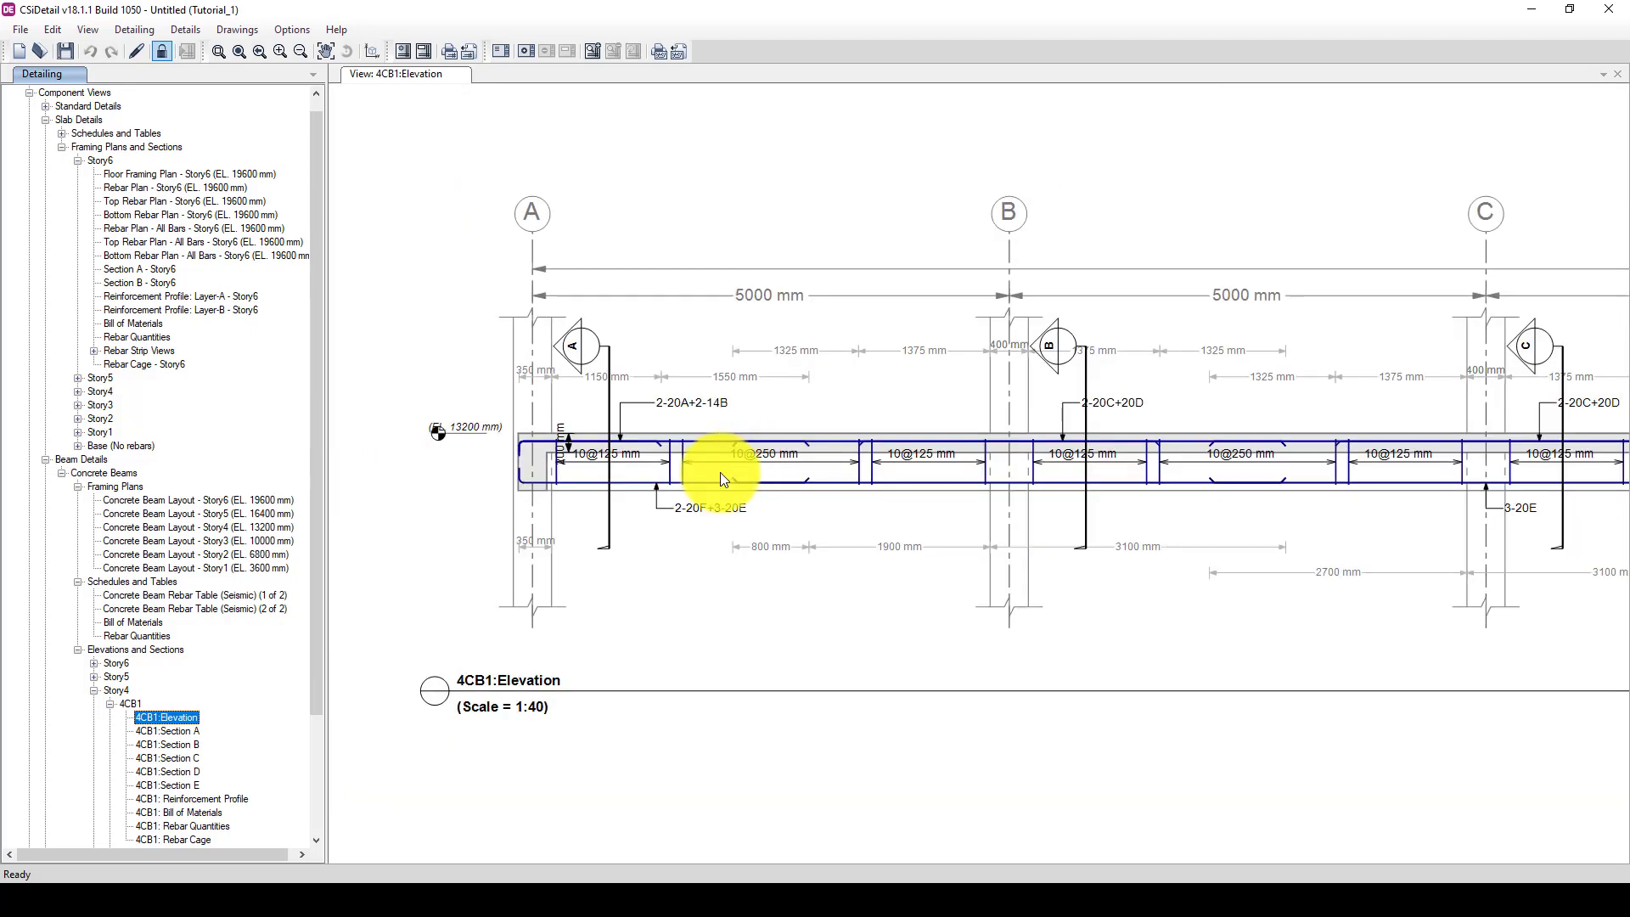
Step: Open the 4CB1 Section A drawing and zoom around it
left_click(170, 730)
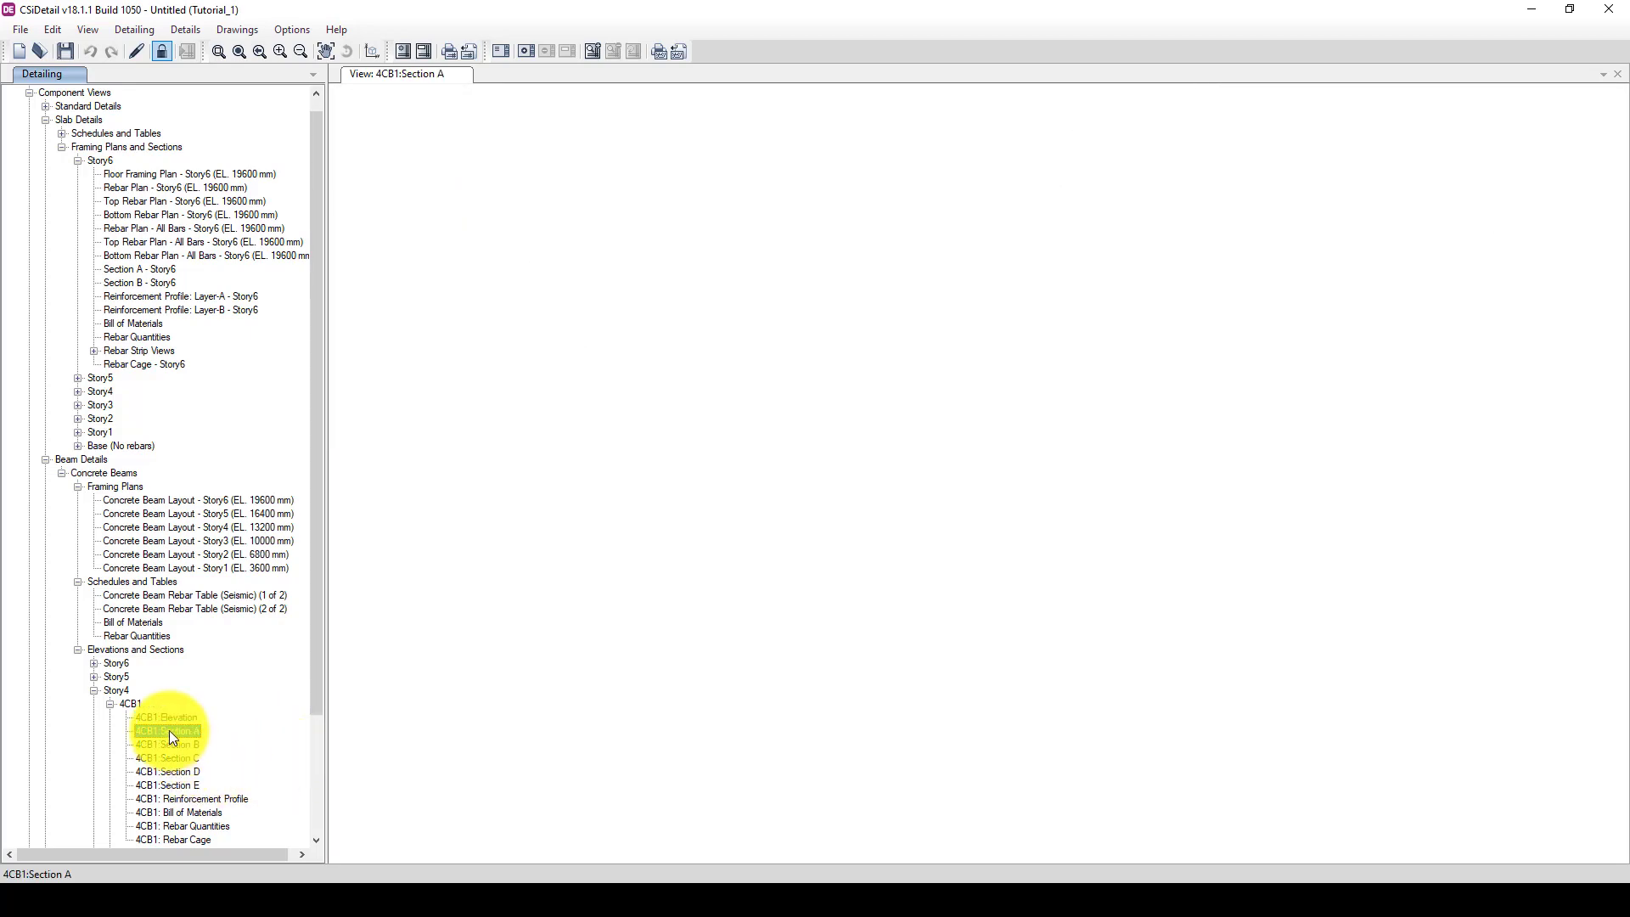
scroll(1134, 467, "up", 3)
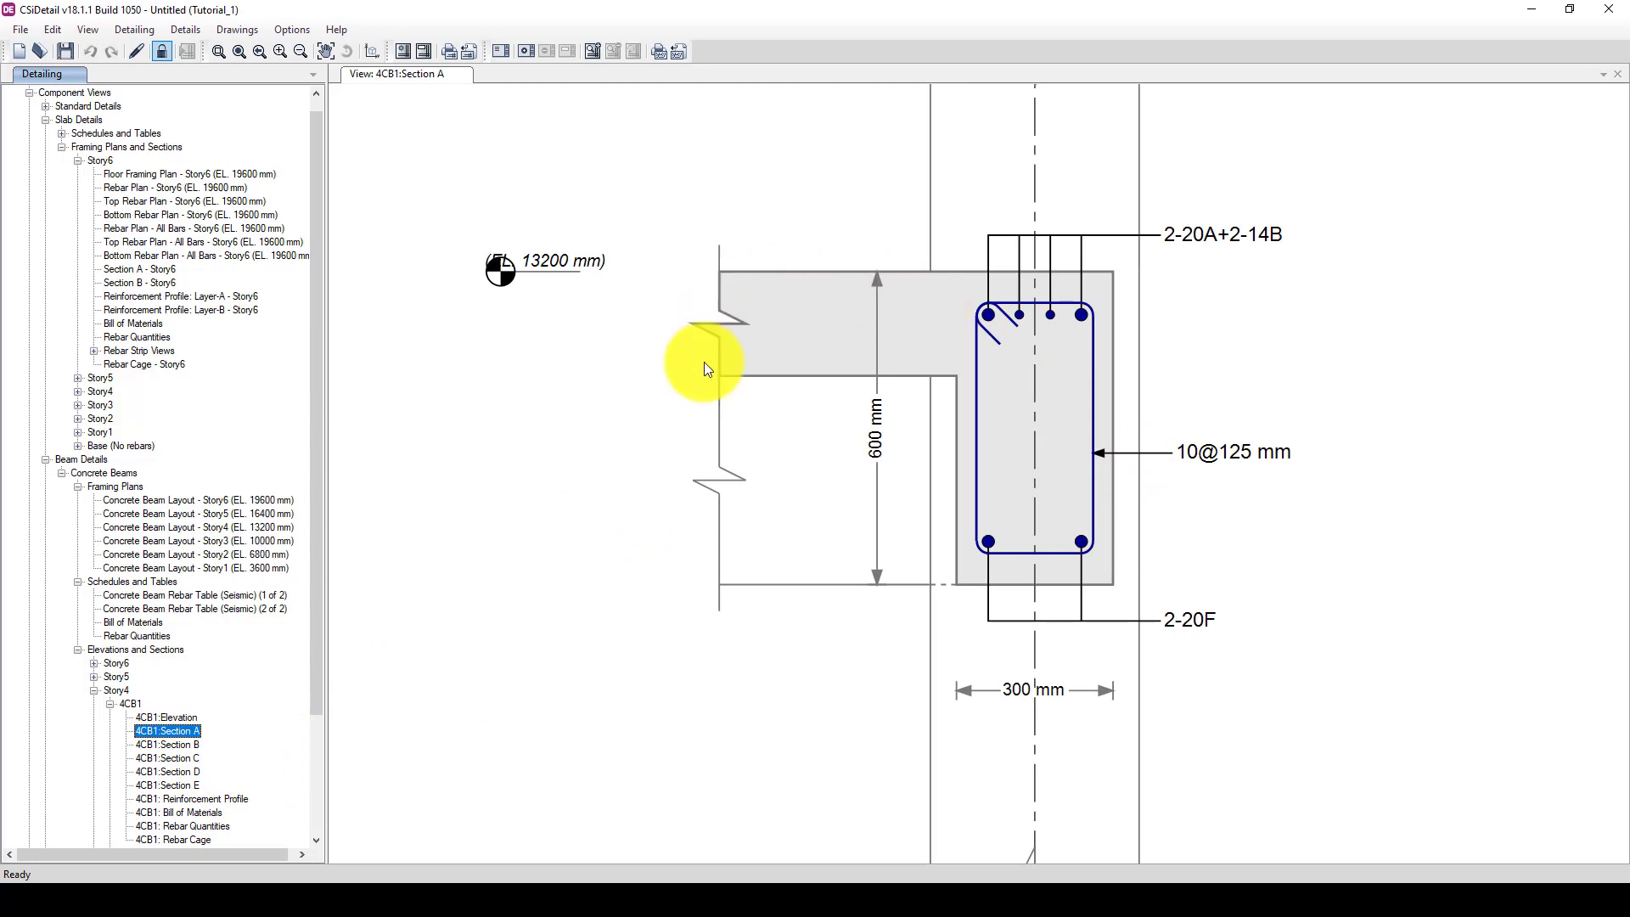
scroll(949, 332, "up", 2)
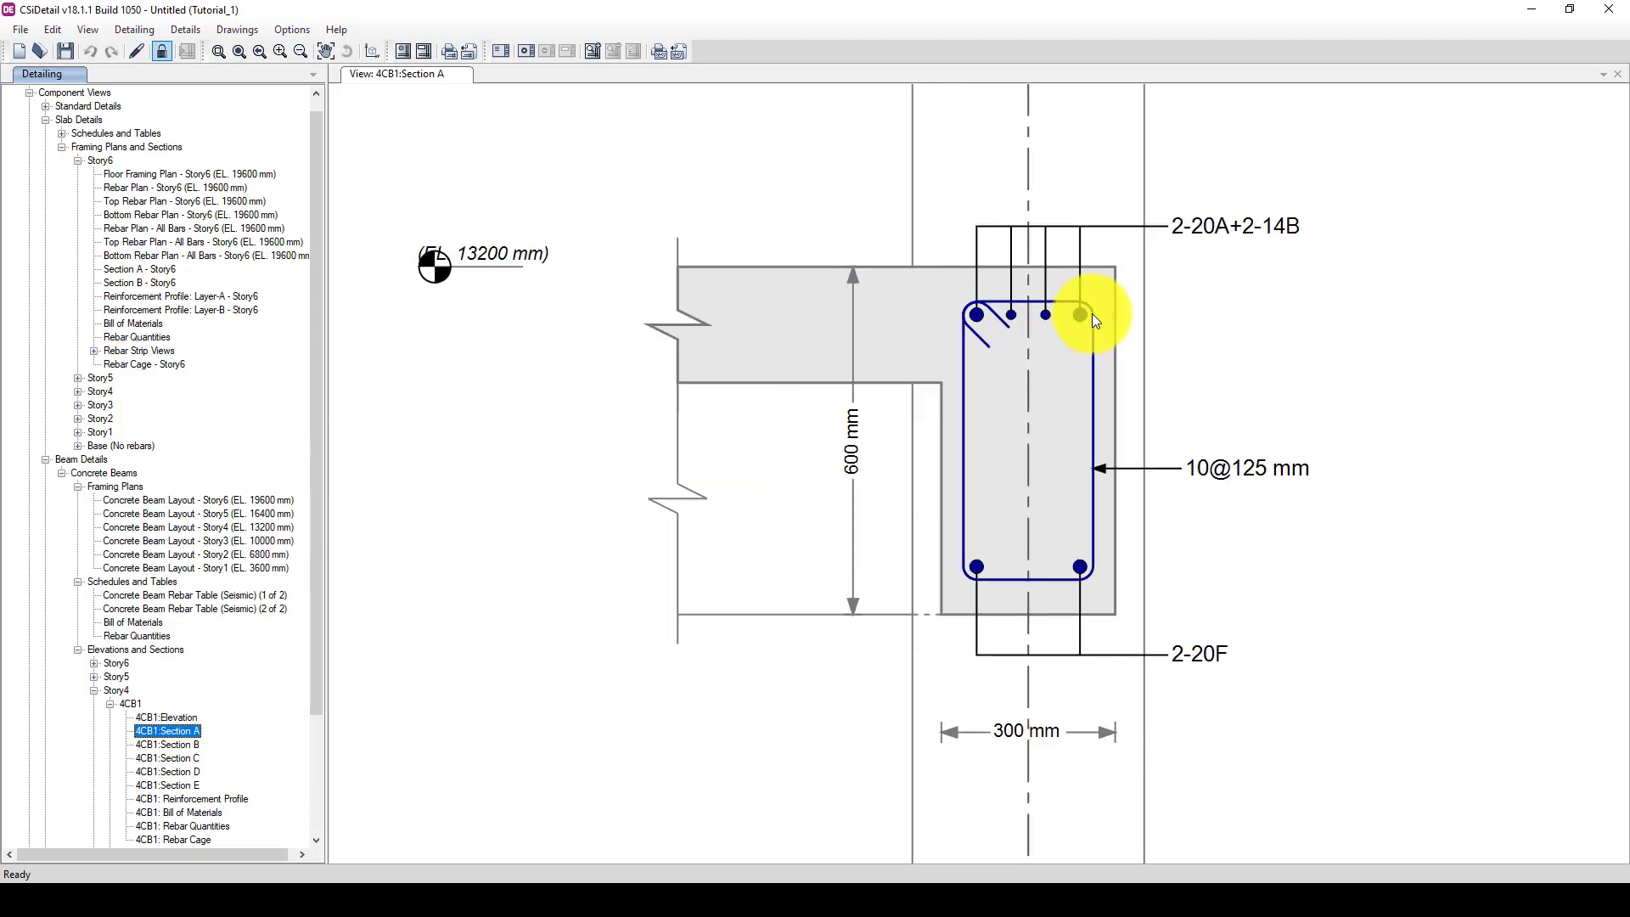
scroll(942, 442, "down", 5)
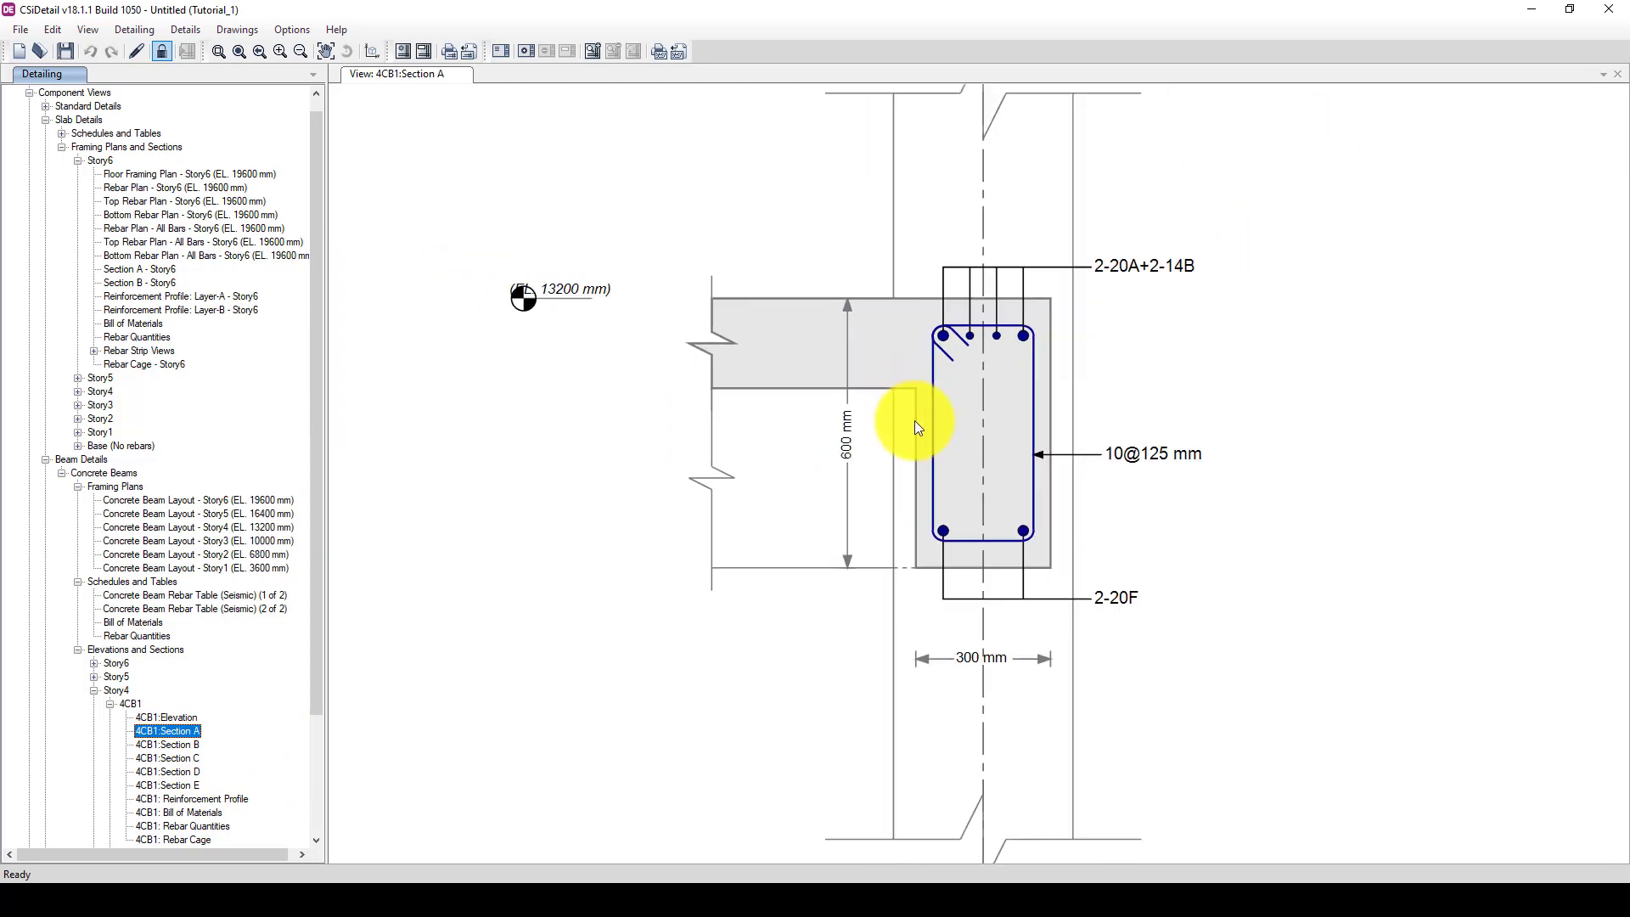
scroll(967, 522, "up", 2)
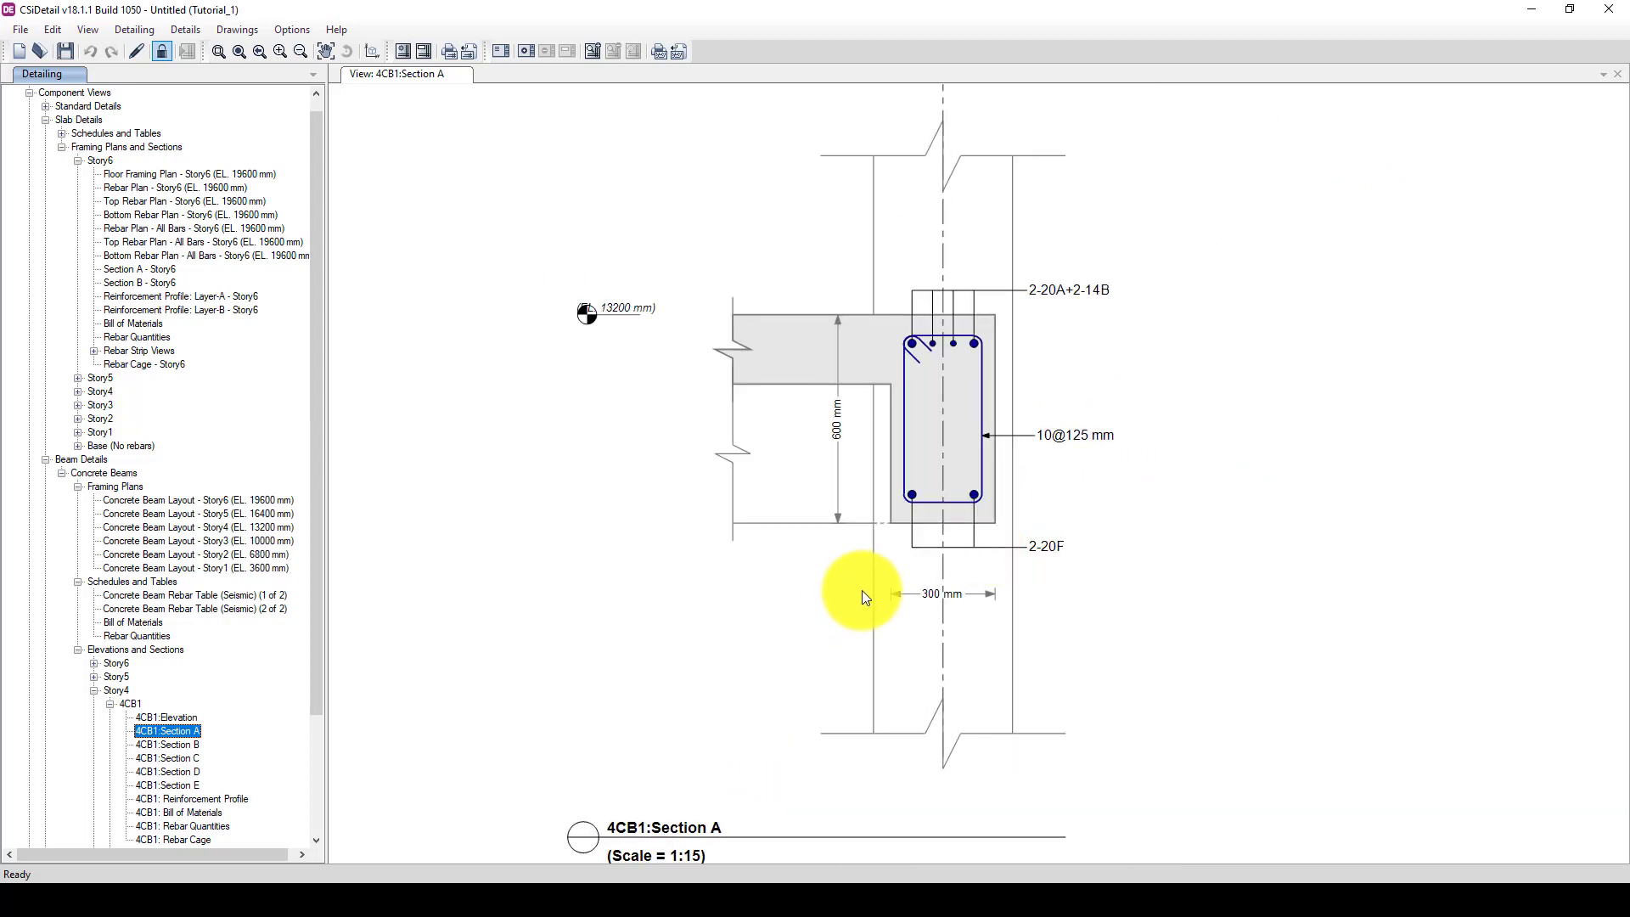
scroll(854, 554, "down", 2)
scroll(226, 562, "down", 4)
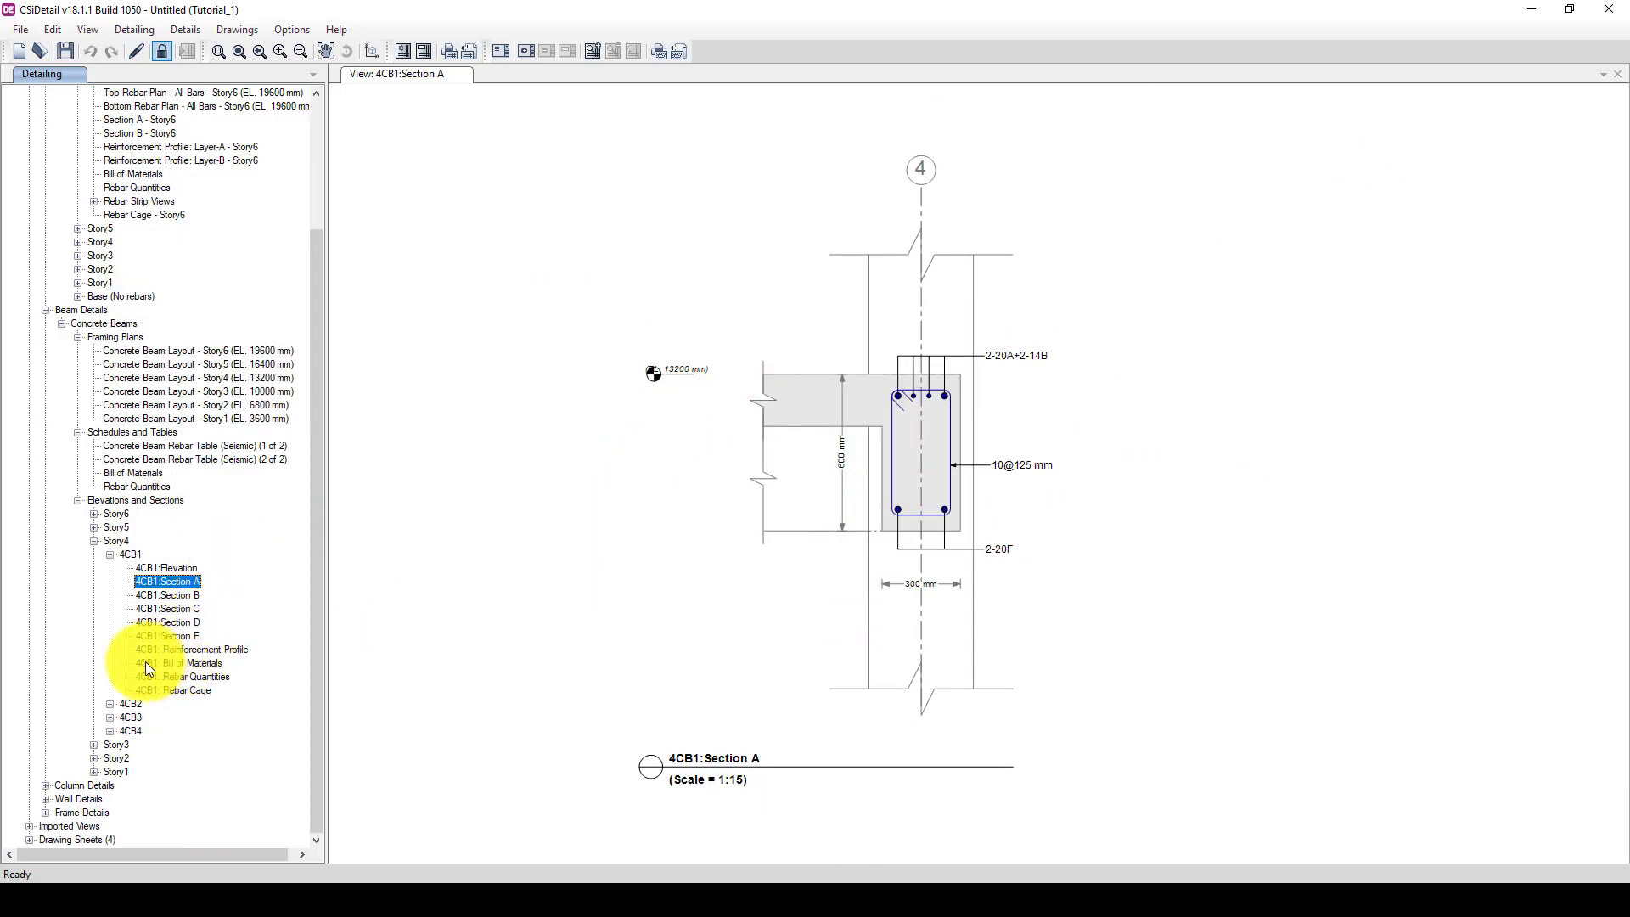
Step: Review 4CB1's bill of materials and rebar quantities, then view and pan its 3D rebar cage
left_click(186, 663)
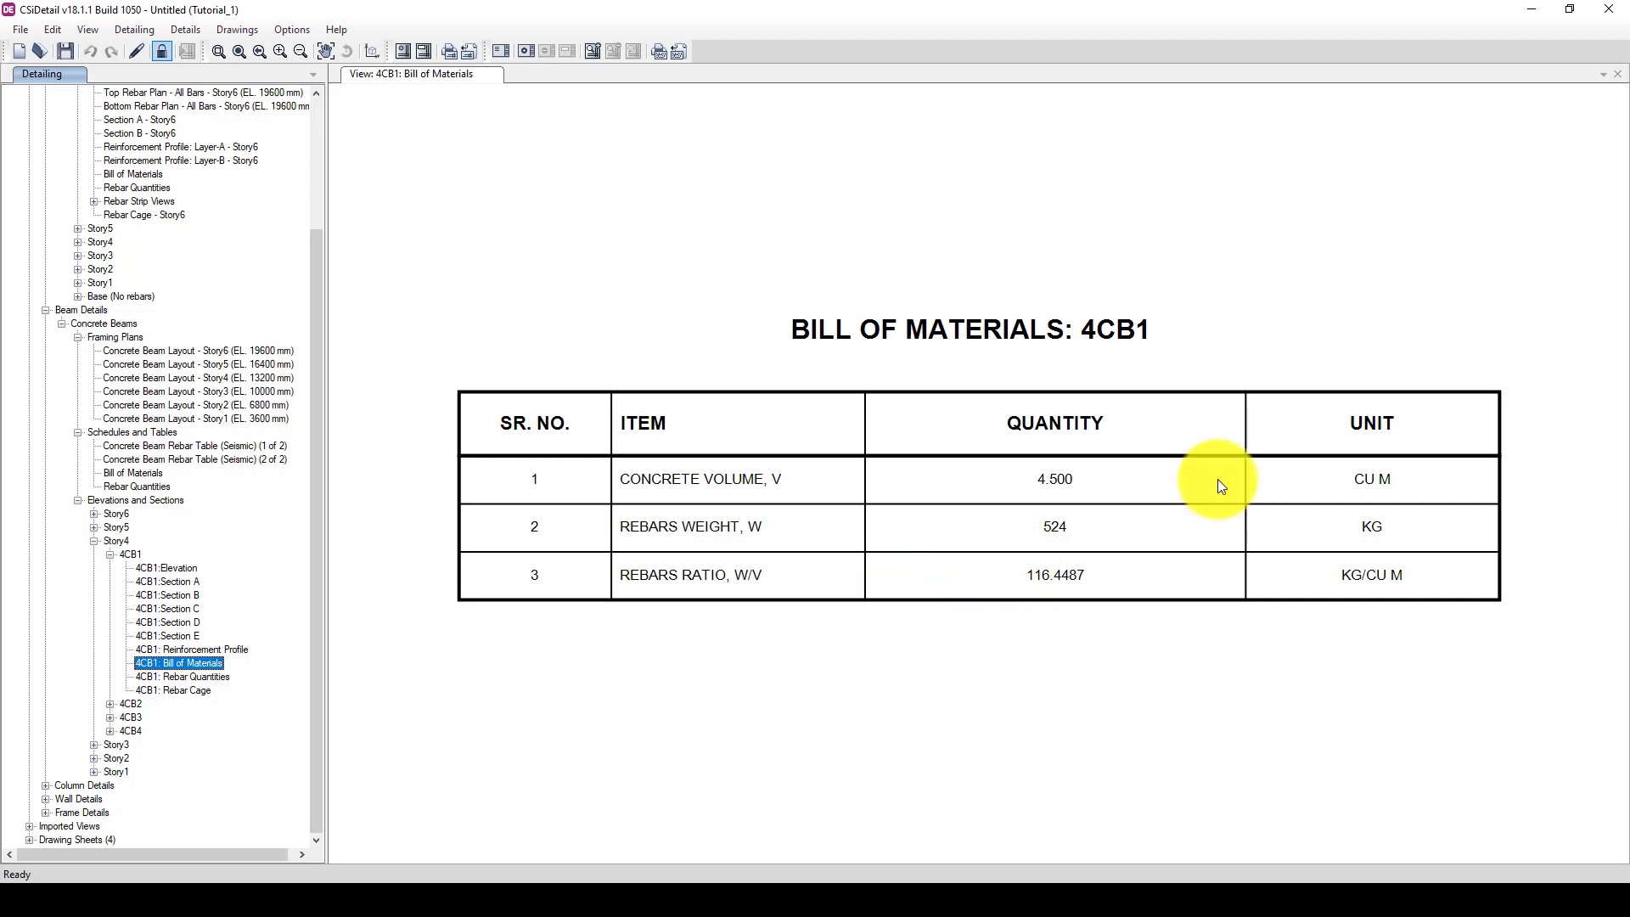
left_click(175, 679)
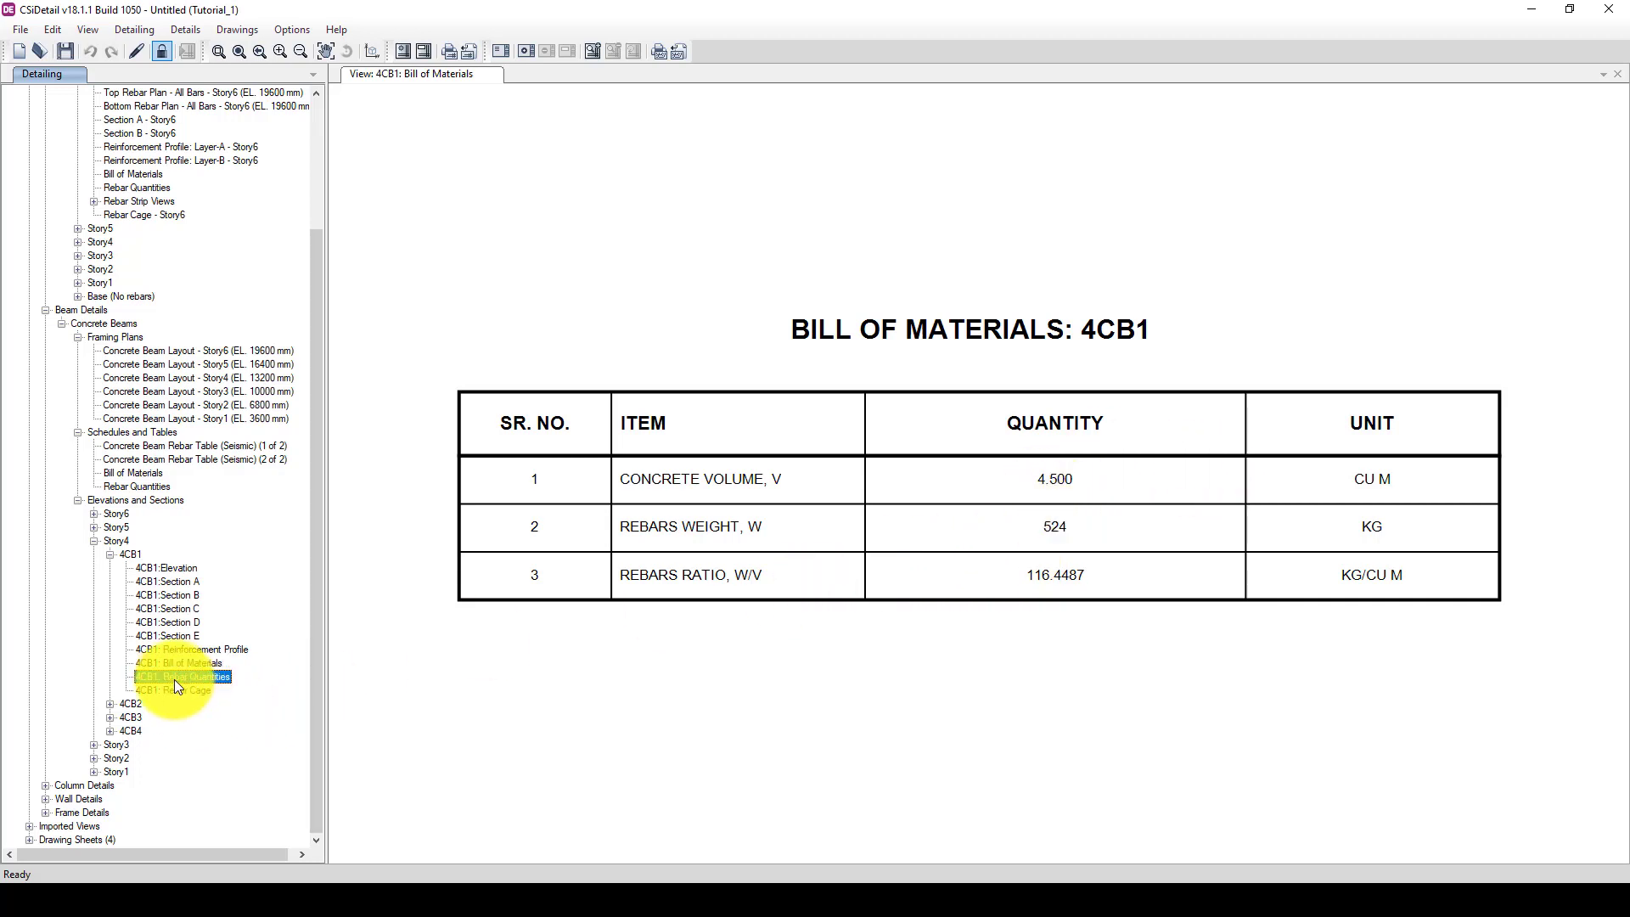
left_click(180, 690)
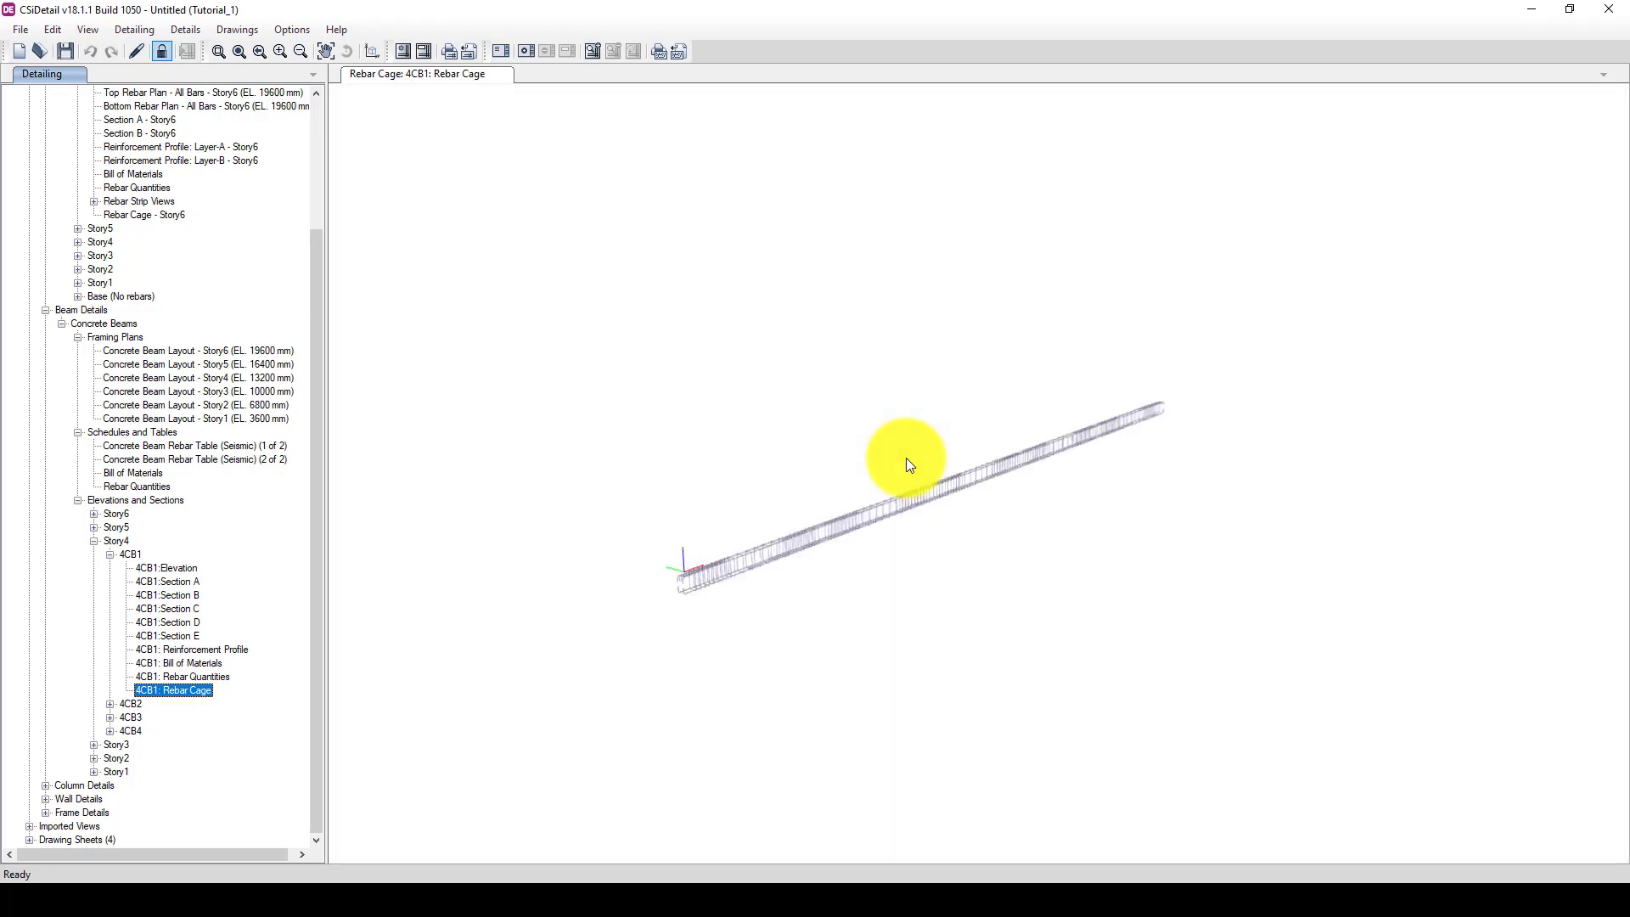
scroll(724, 572, "up", 4)
scroll(725, 572, "up", 5)
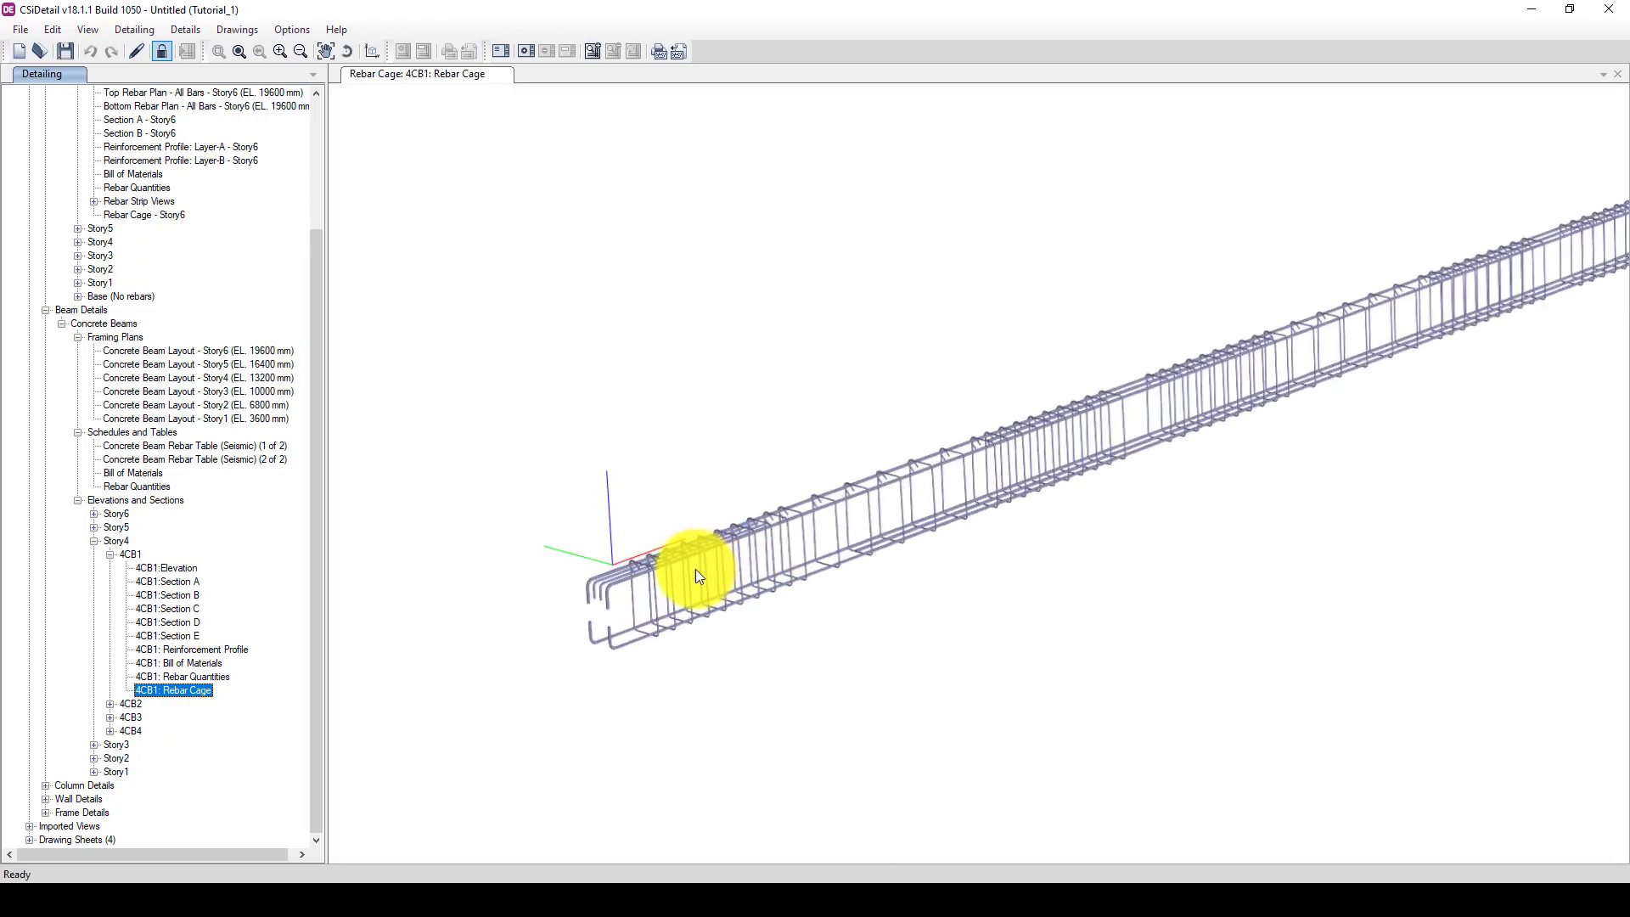
left_click_drag(869, 563, 811, 565)
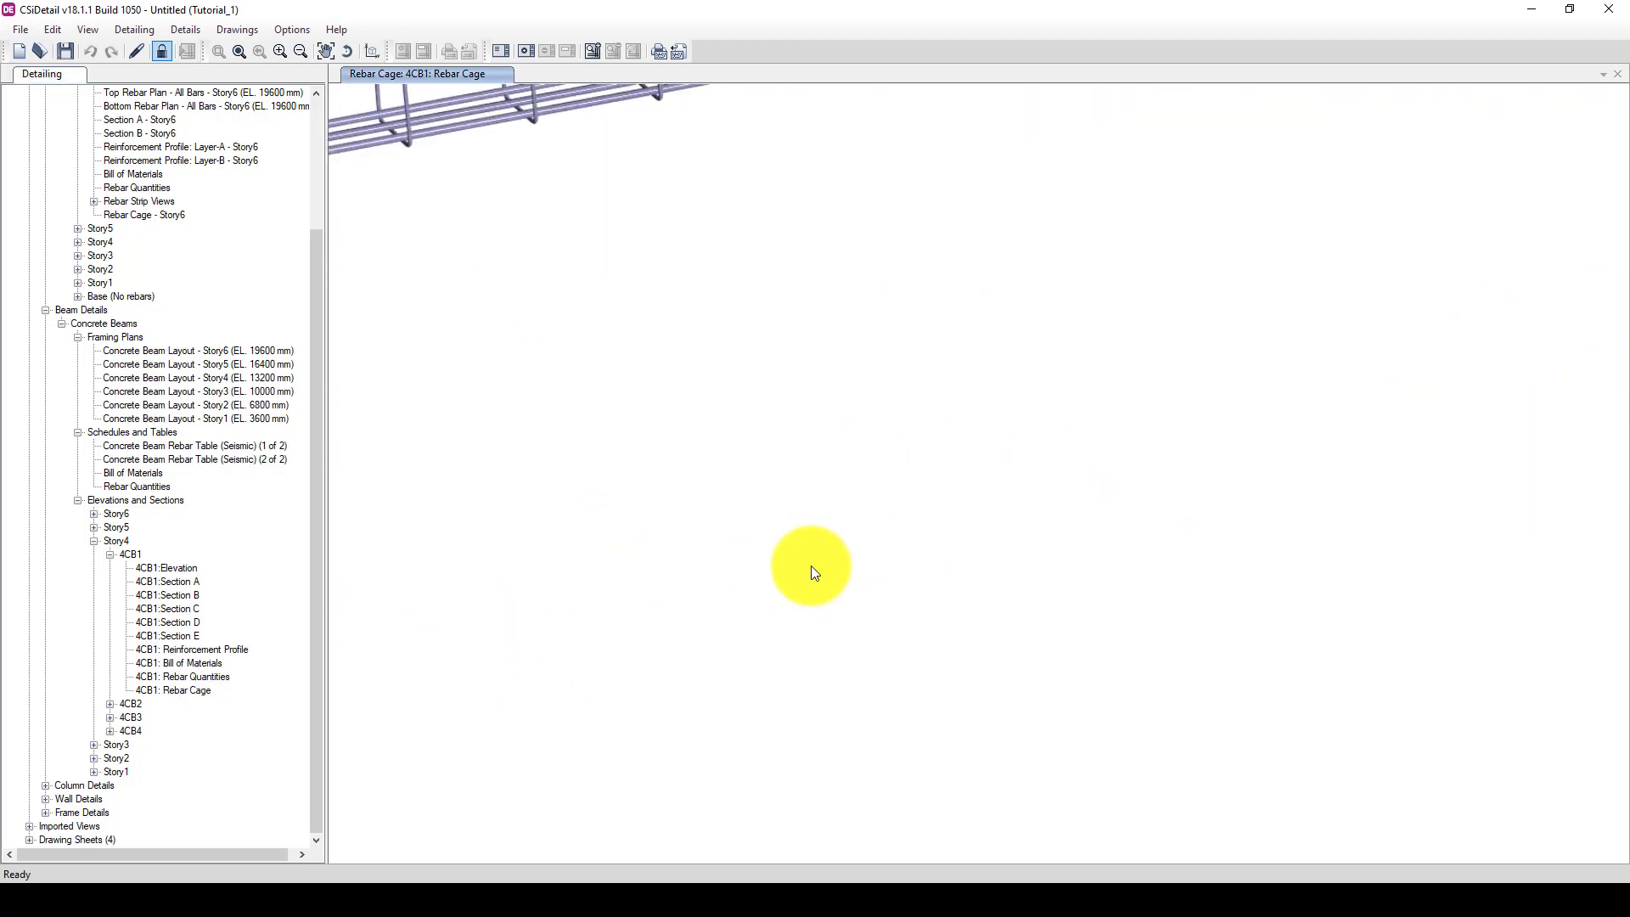
scroll(849, 597, "down", 5)
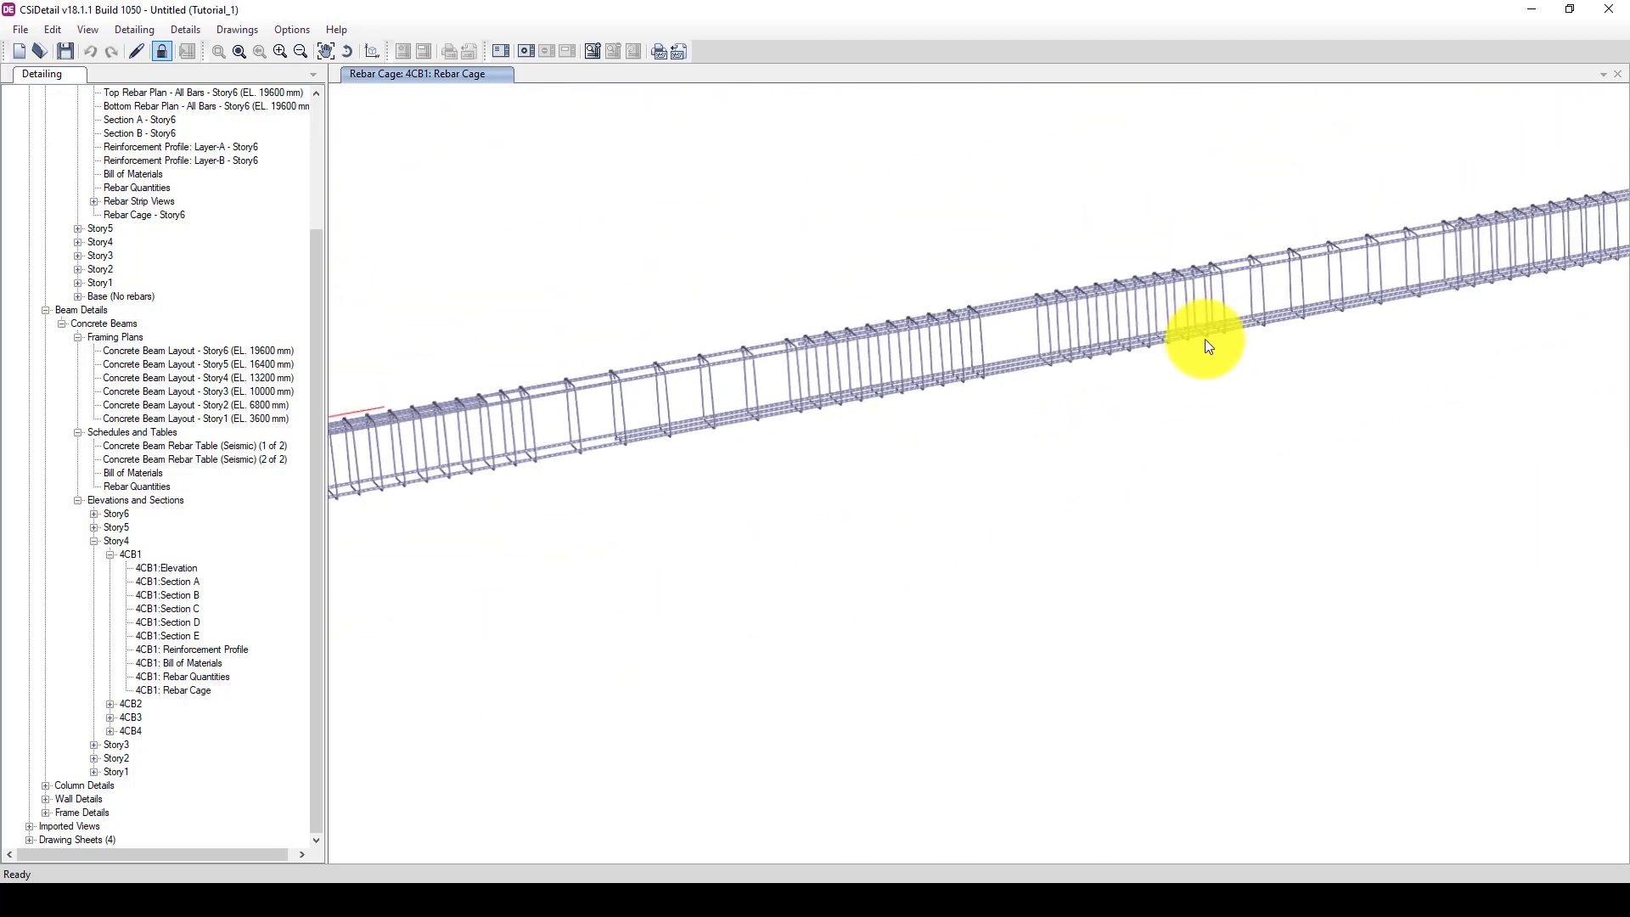
scroll(1075, 418, "down", 4)
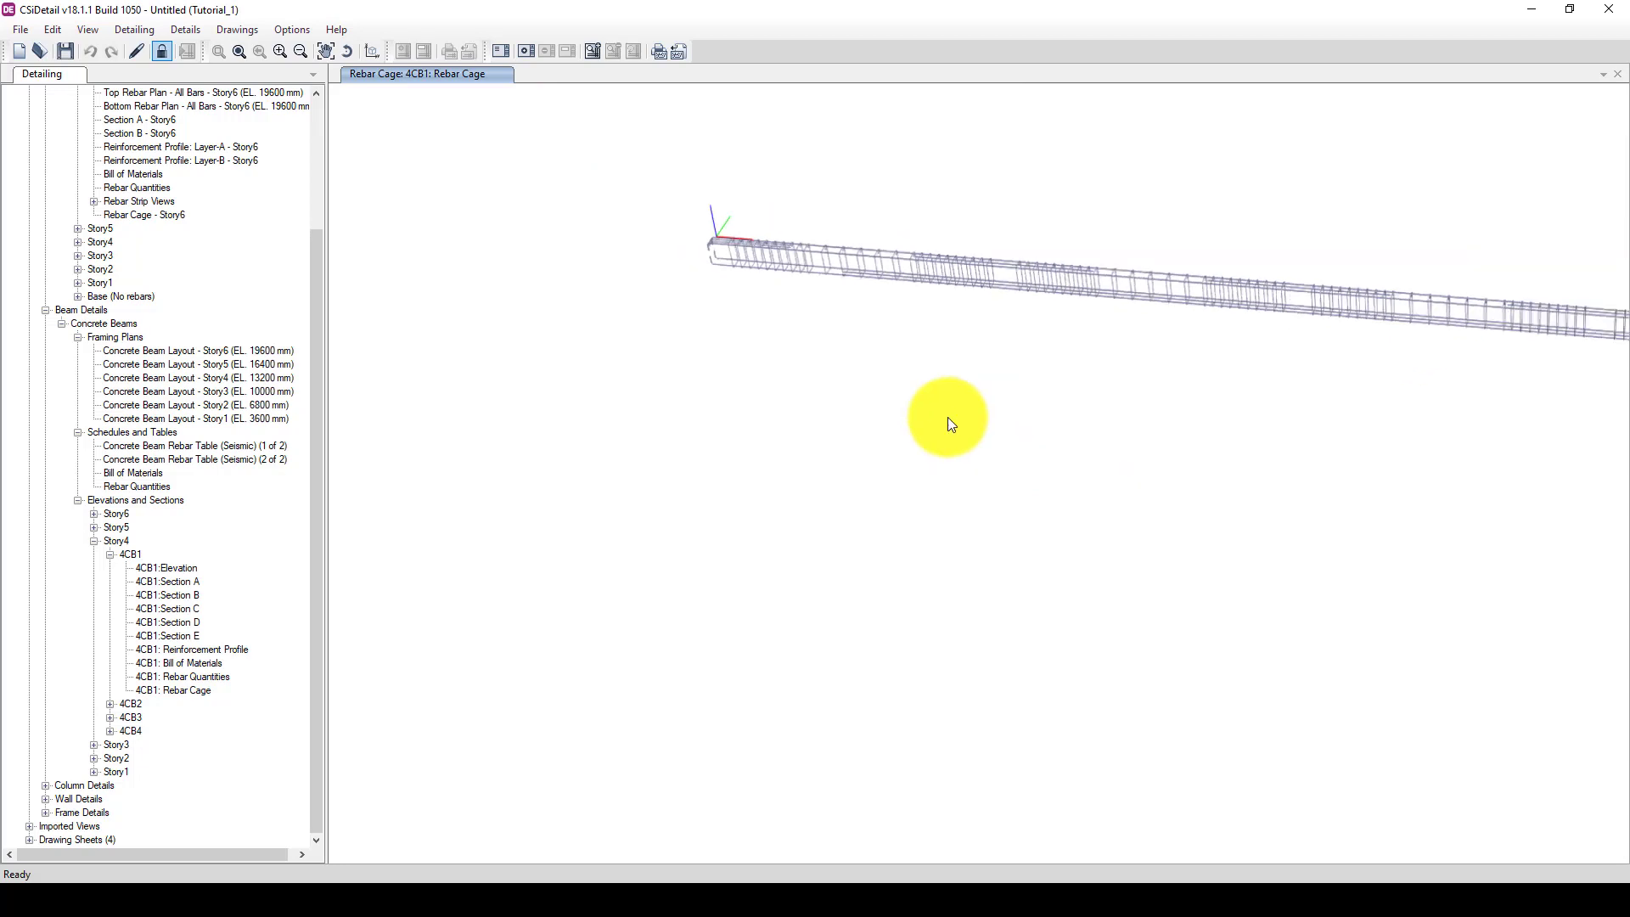
scroll(1331, 339, "down", 1)
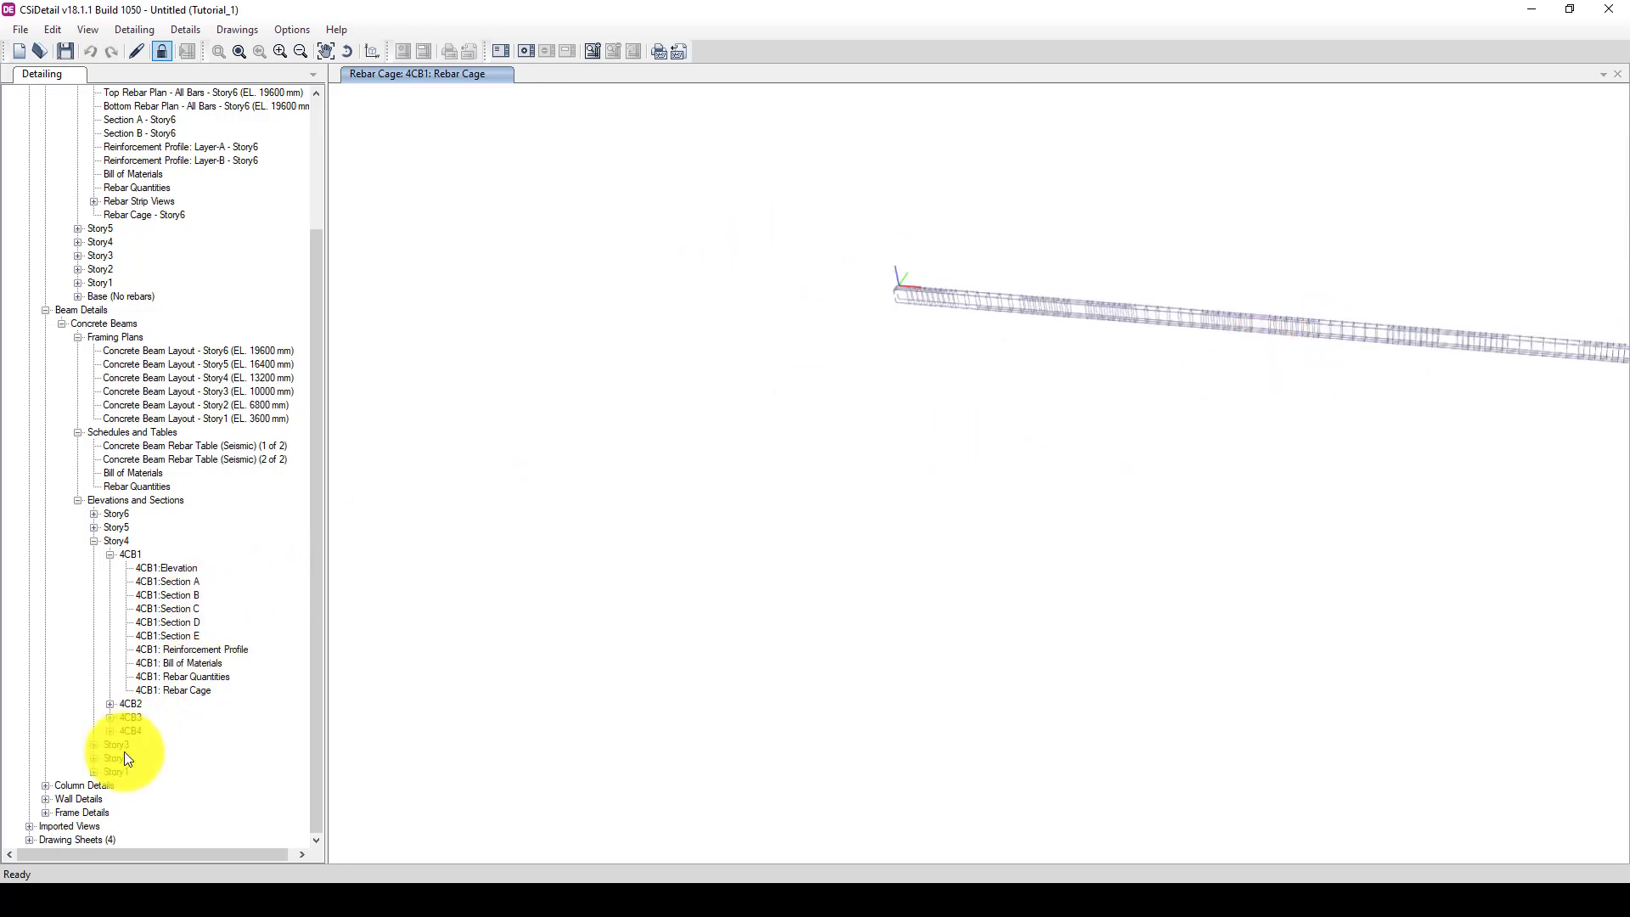
left_click(45, 785)
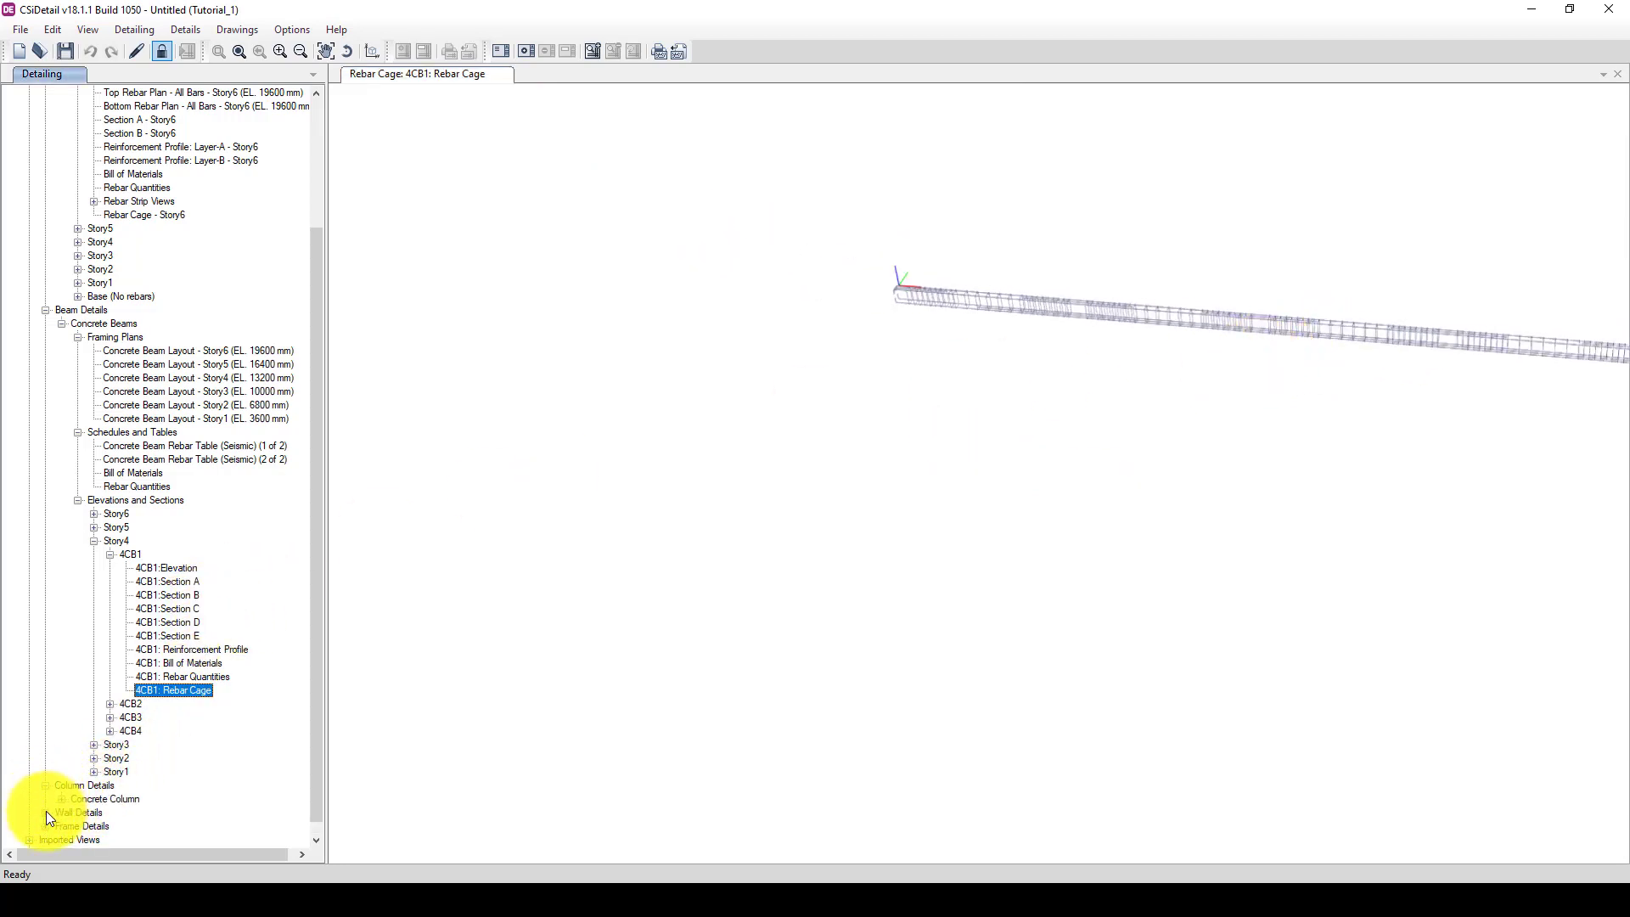
Step: Expand Wall Details > Walls > CW1 and open the CW1 Section B drawing
left_click(45, 812)
scroll(106, 696, "down", 1)
left_click(61, 799)
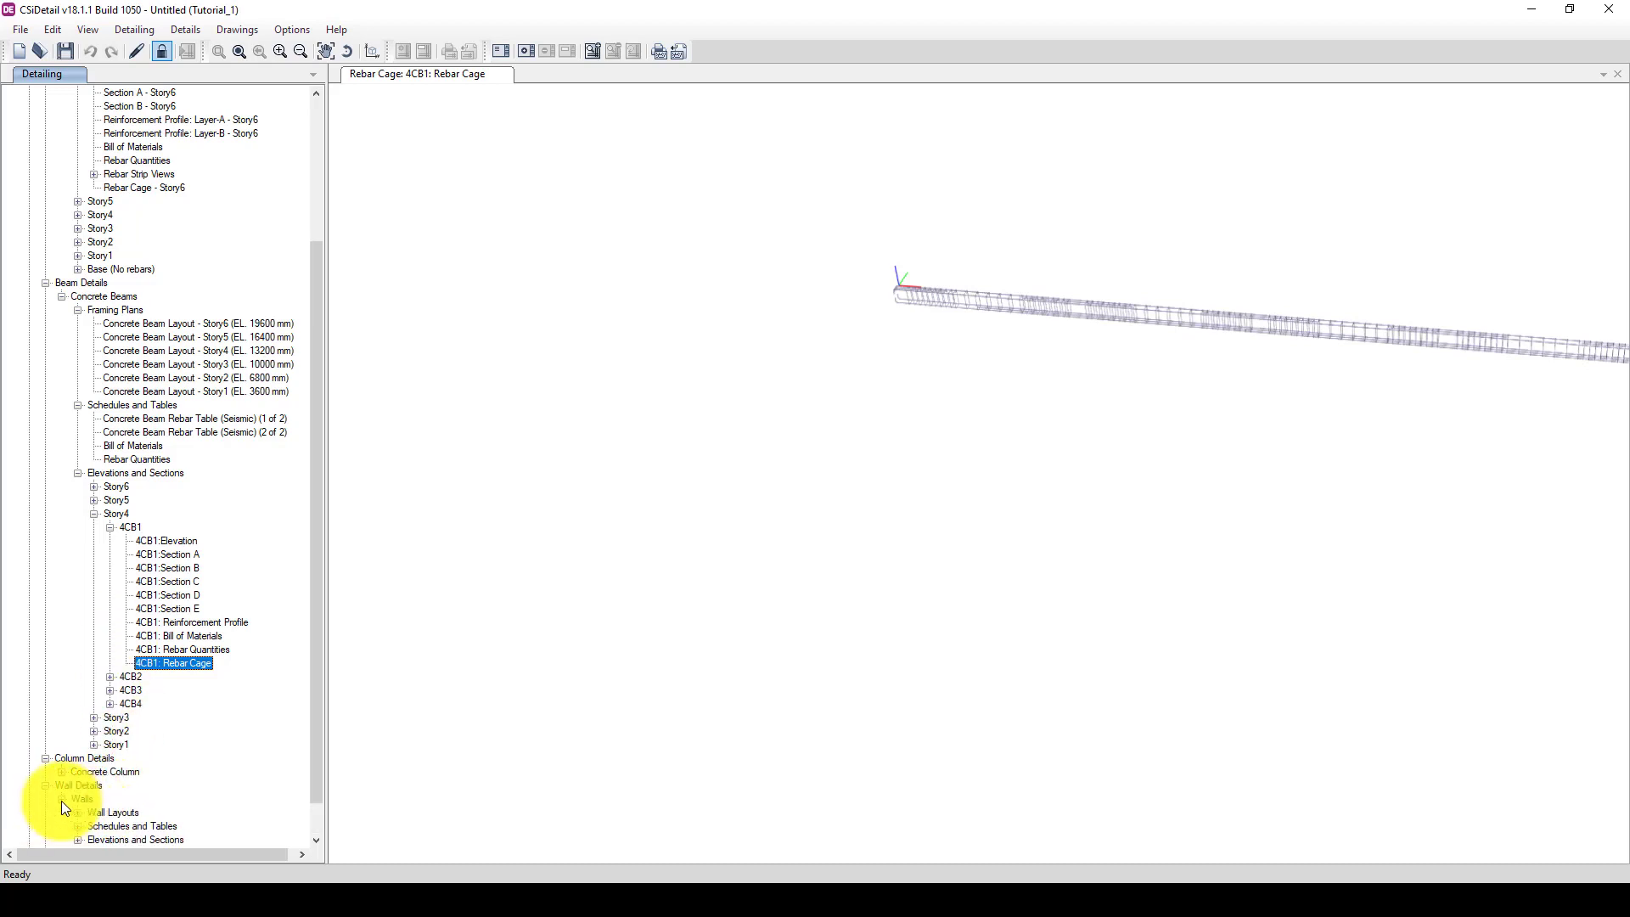
scroll(131, 639, "down", 1)
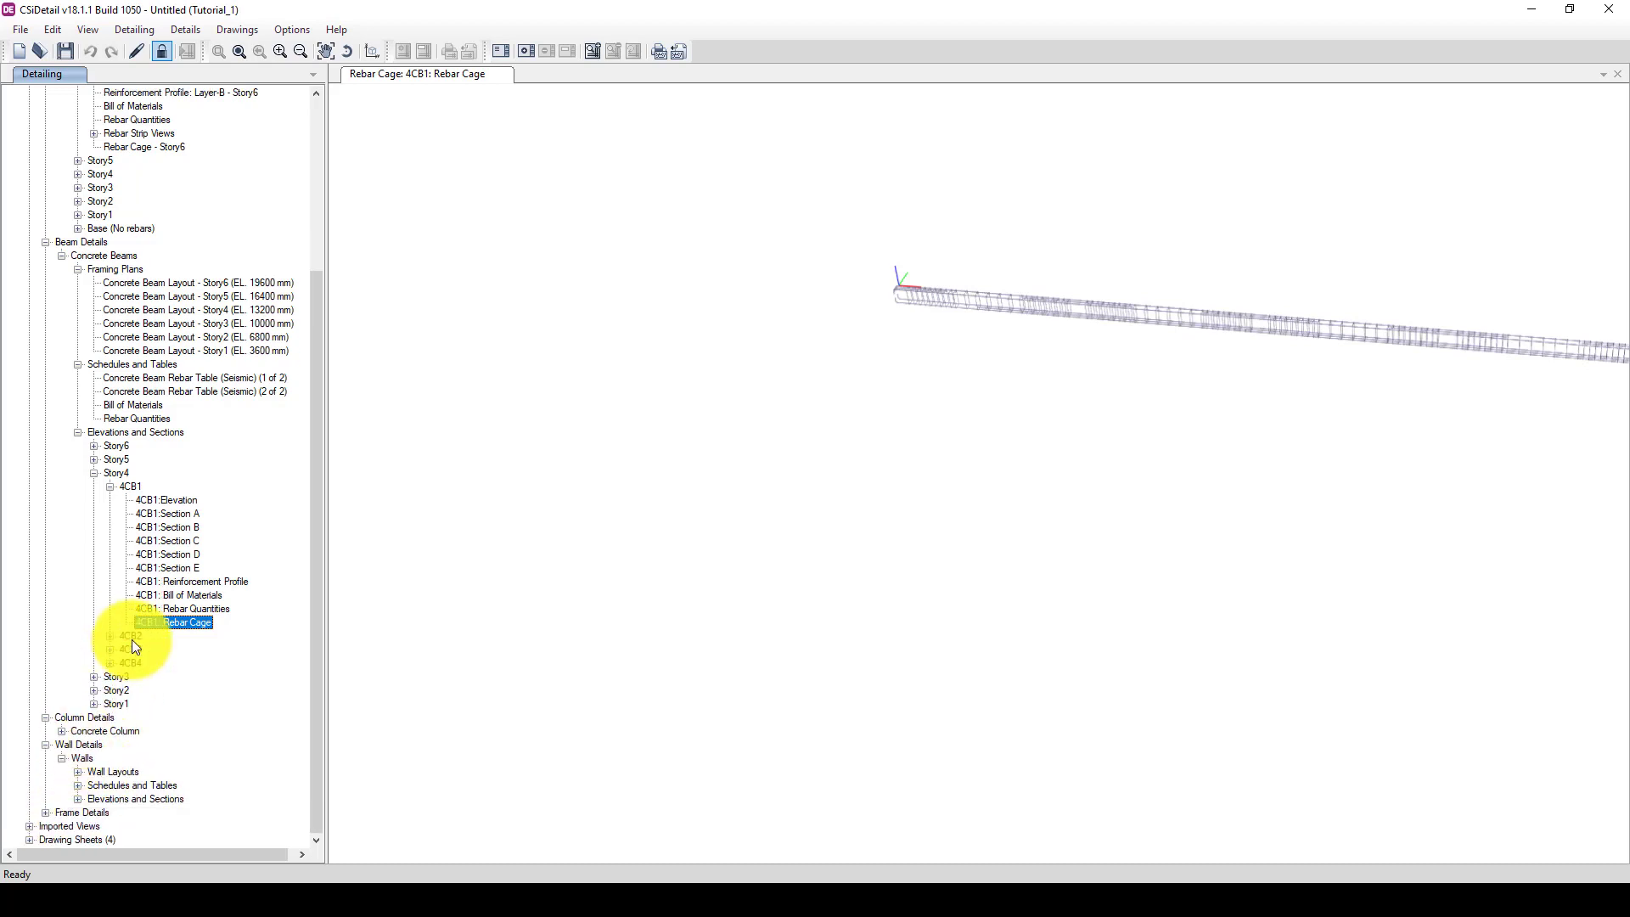
left_click(78, 799)
left_click(94, 812)
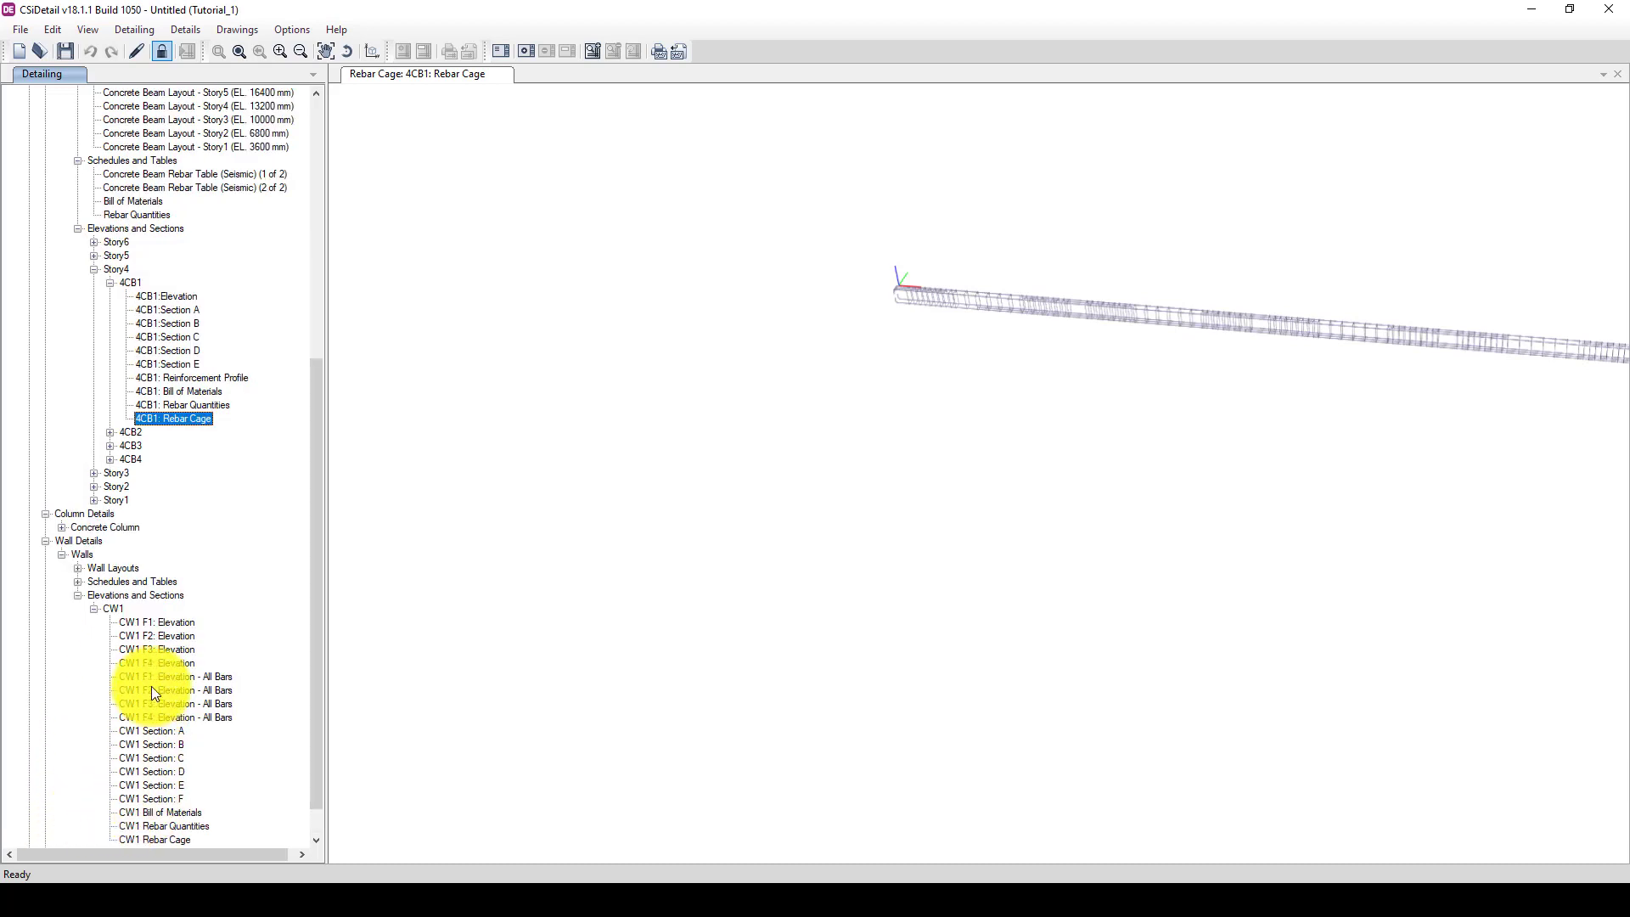
left_click(166, 746)
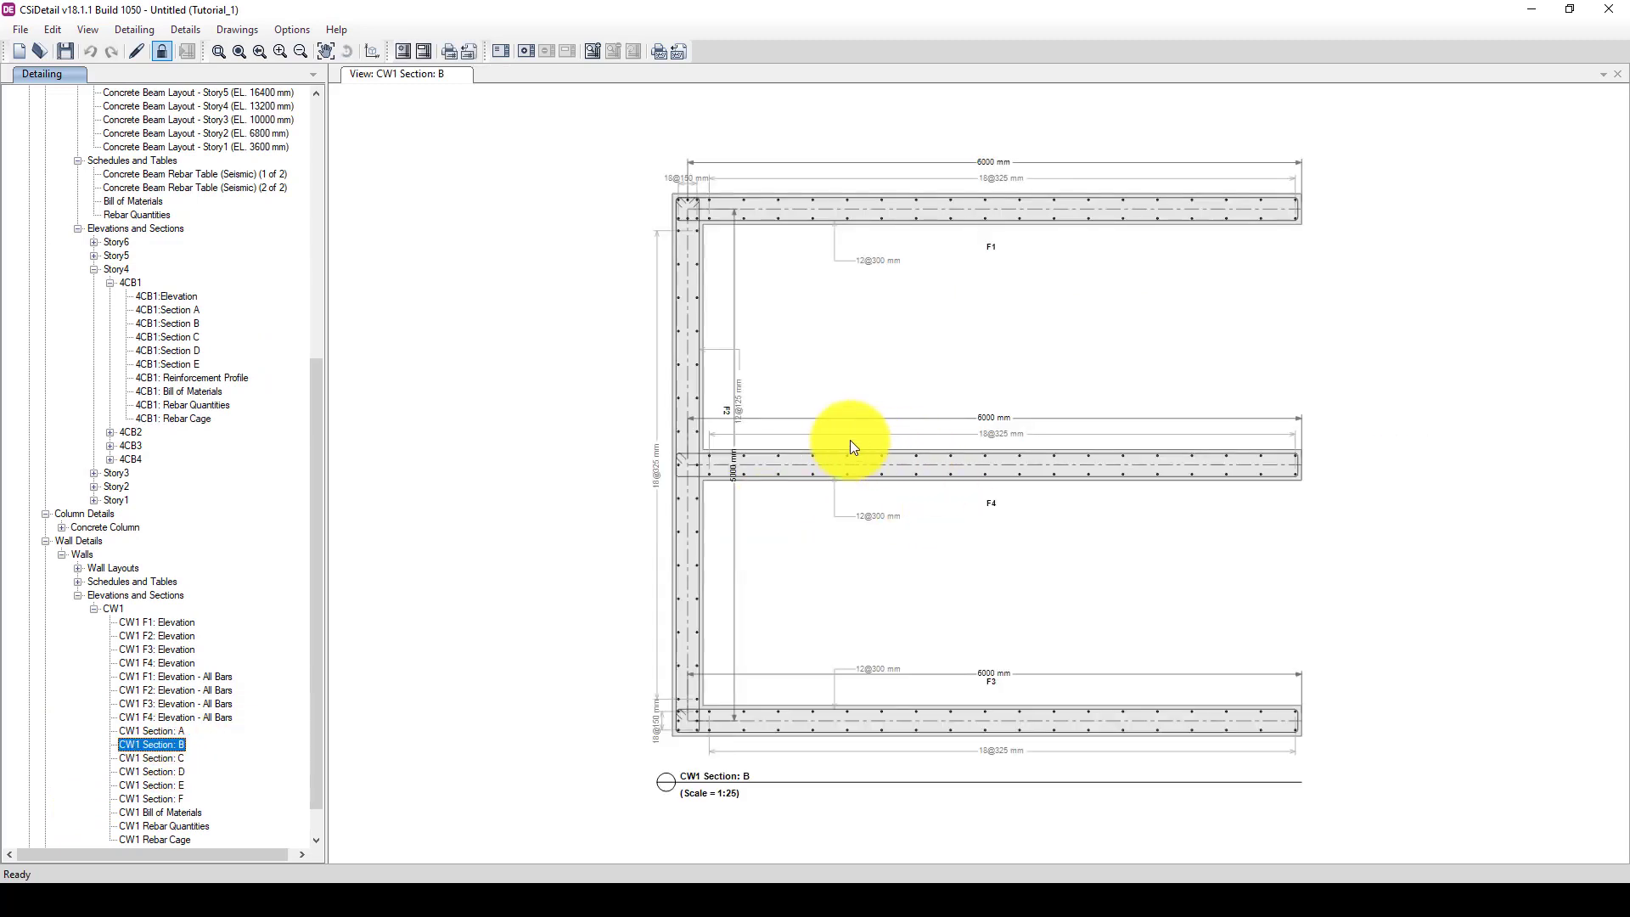
Step: Zoom over the Section B drawing, then open wall CW1's 3D rebar cage
scroll(679, 202, "up", 5)
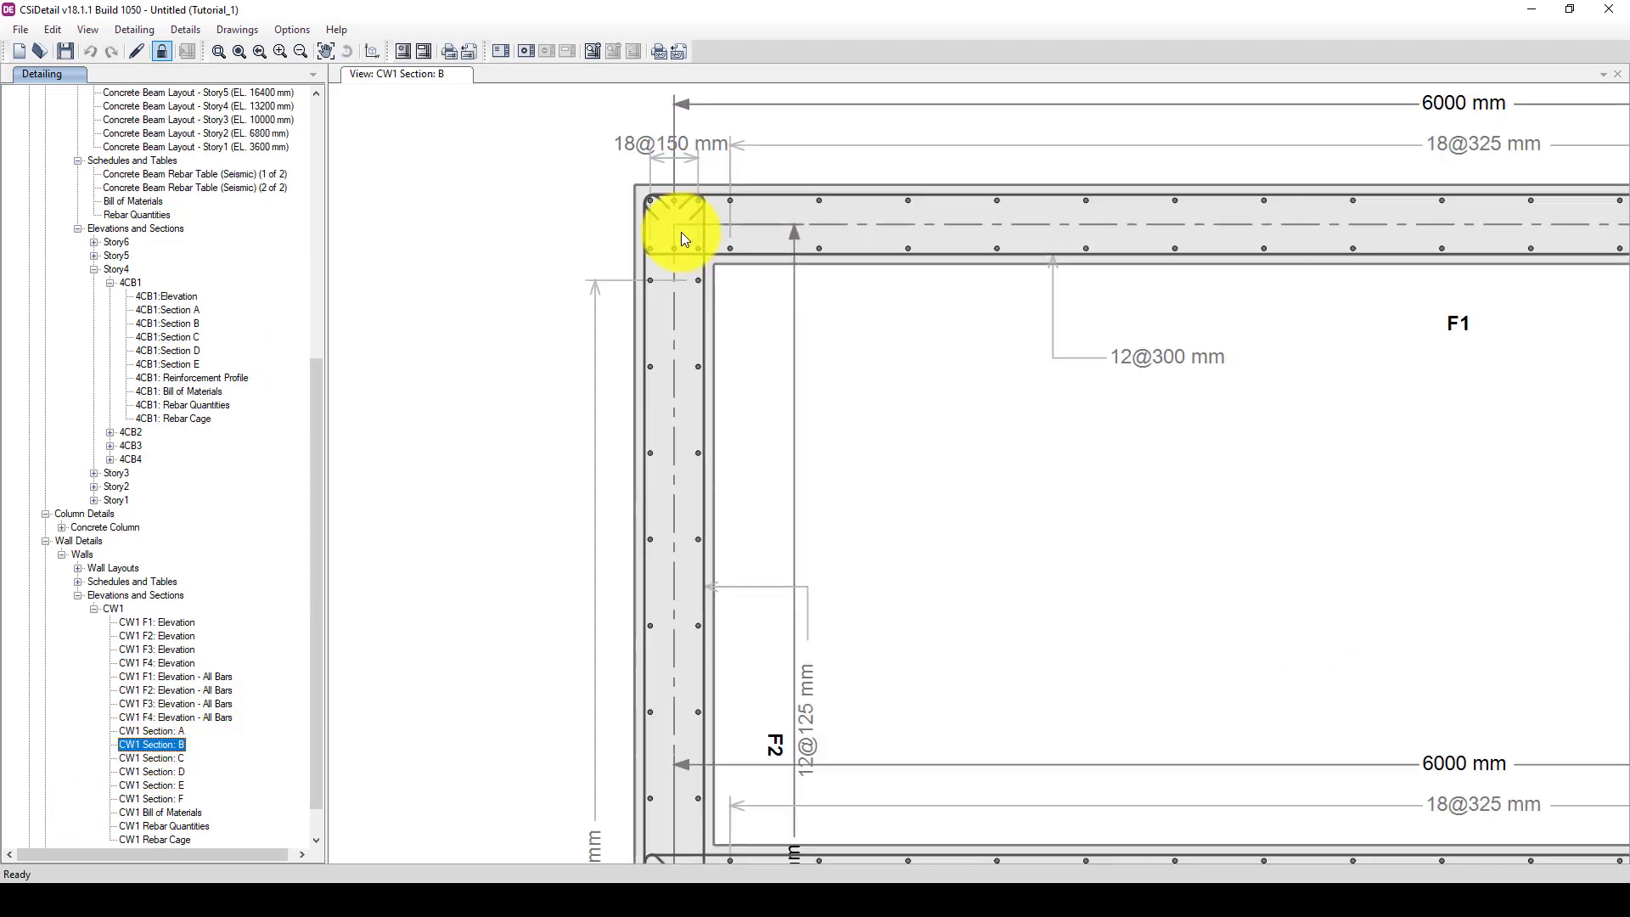
scroll(527, 200, "down", 6)
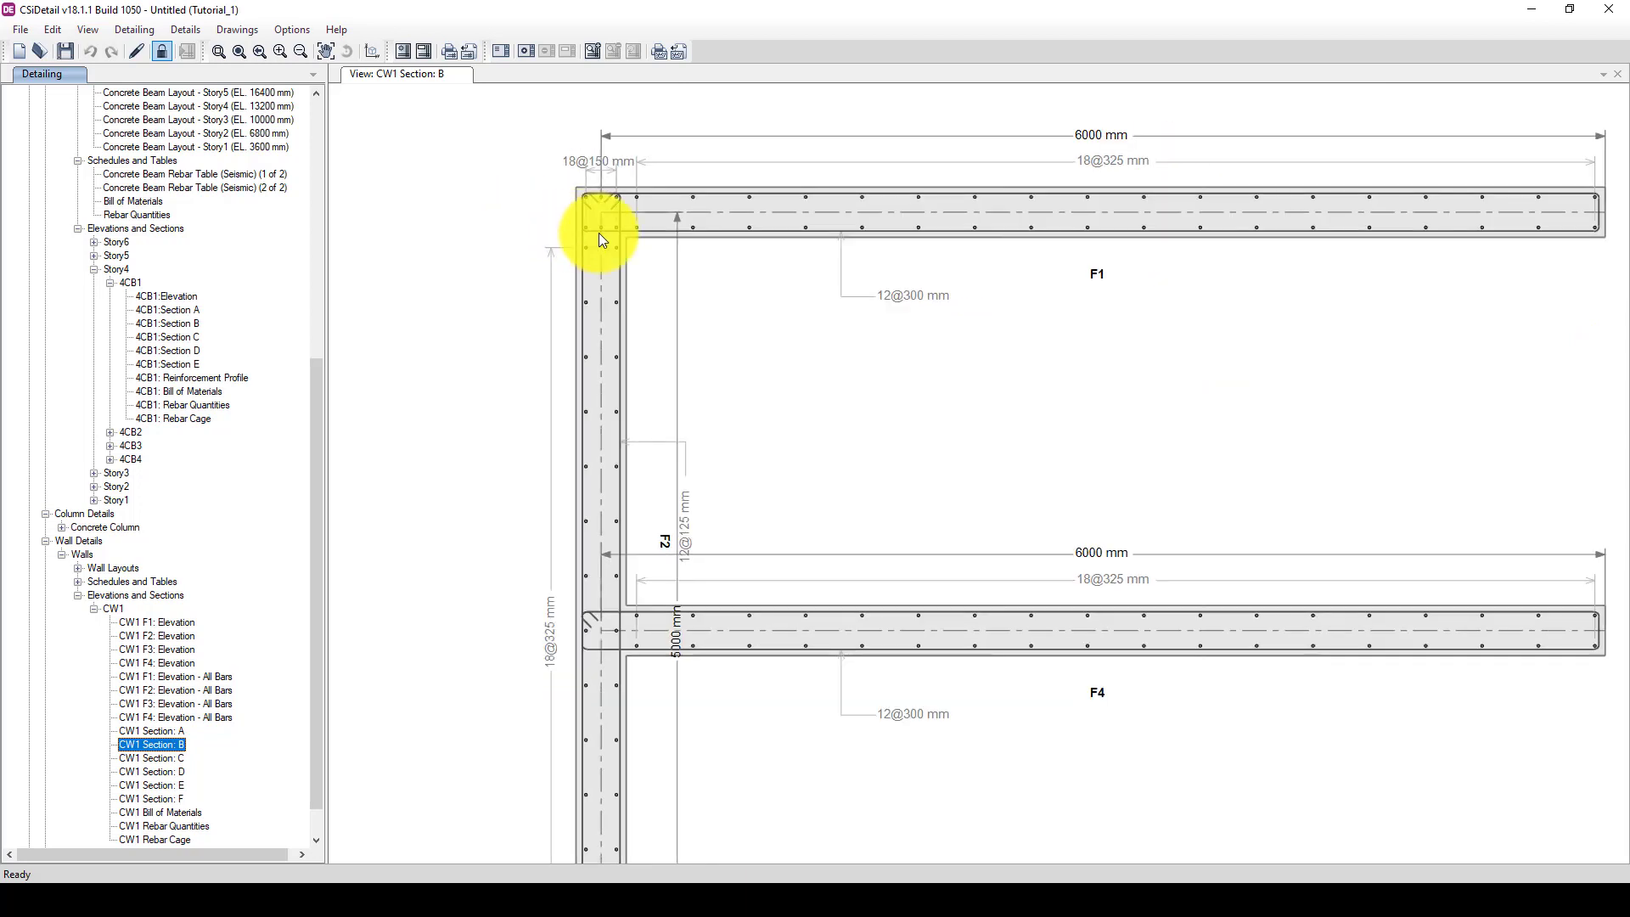
scroll(888, 361, "down", 2)
scroll(691, 730, "up", 2)
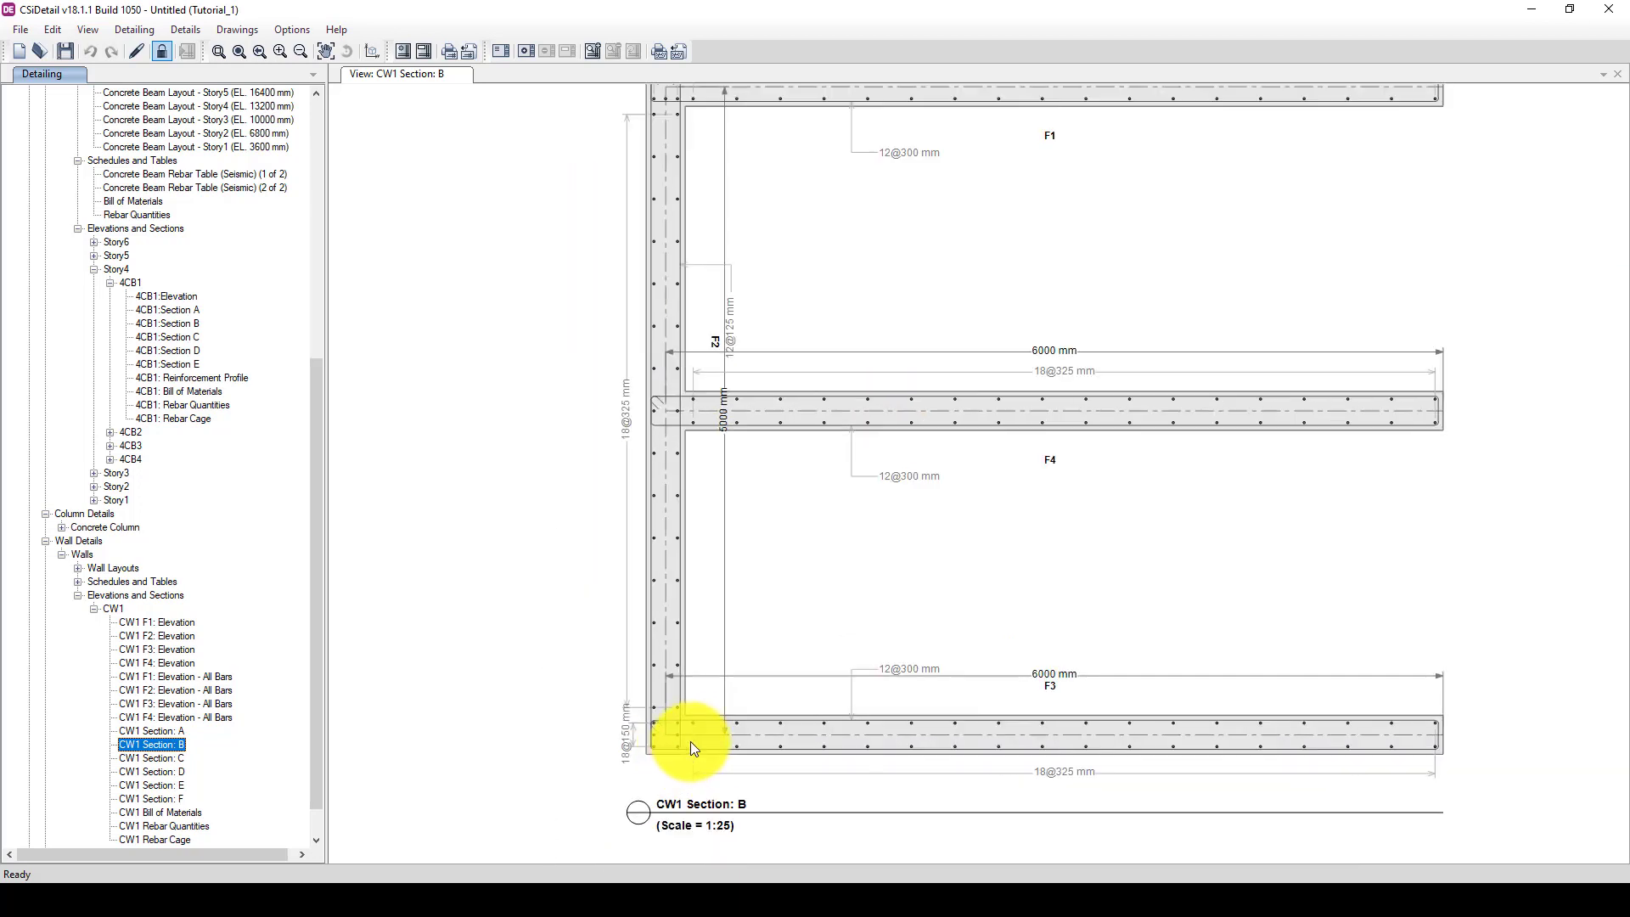
scroll(664, 540, "down", 1)
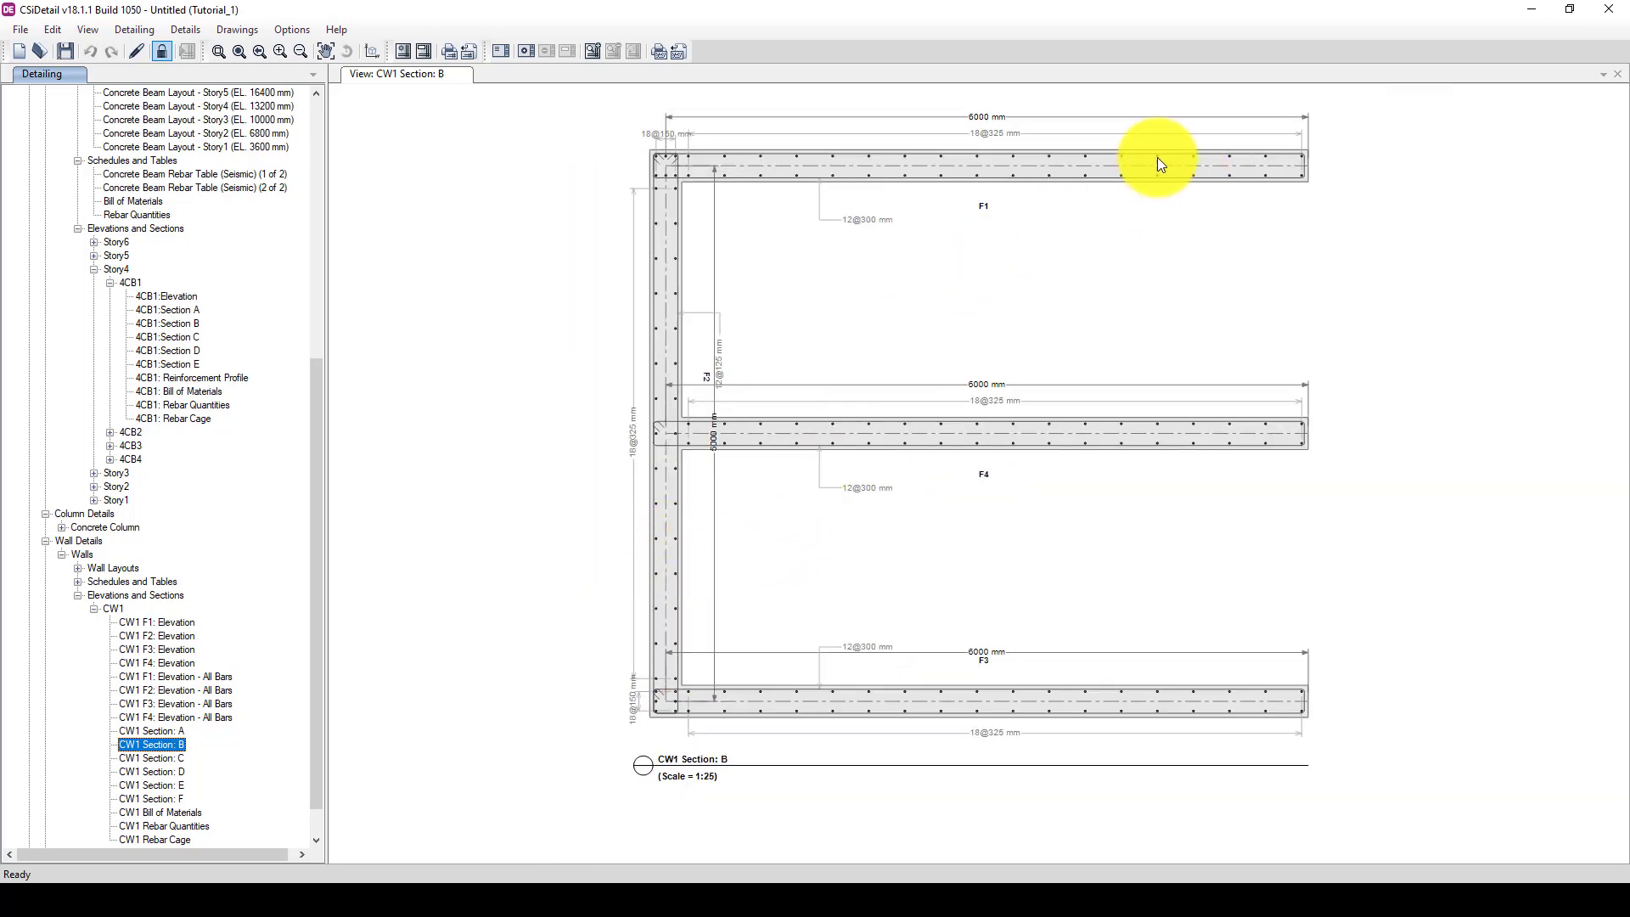
scroll(1088, 167, "up", 1)
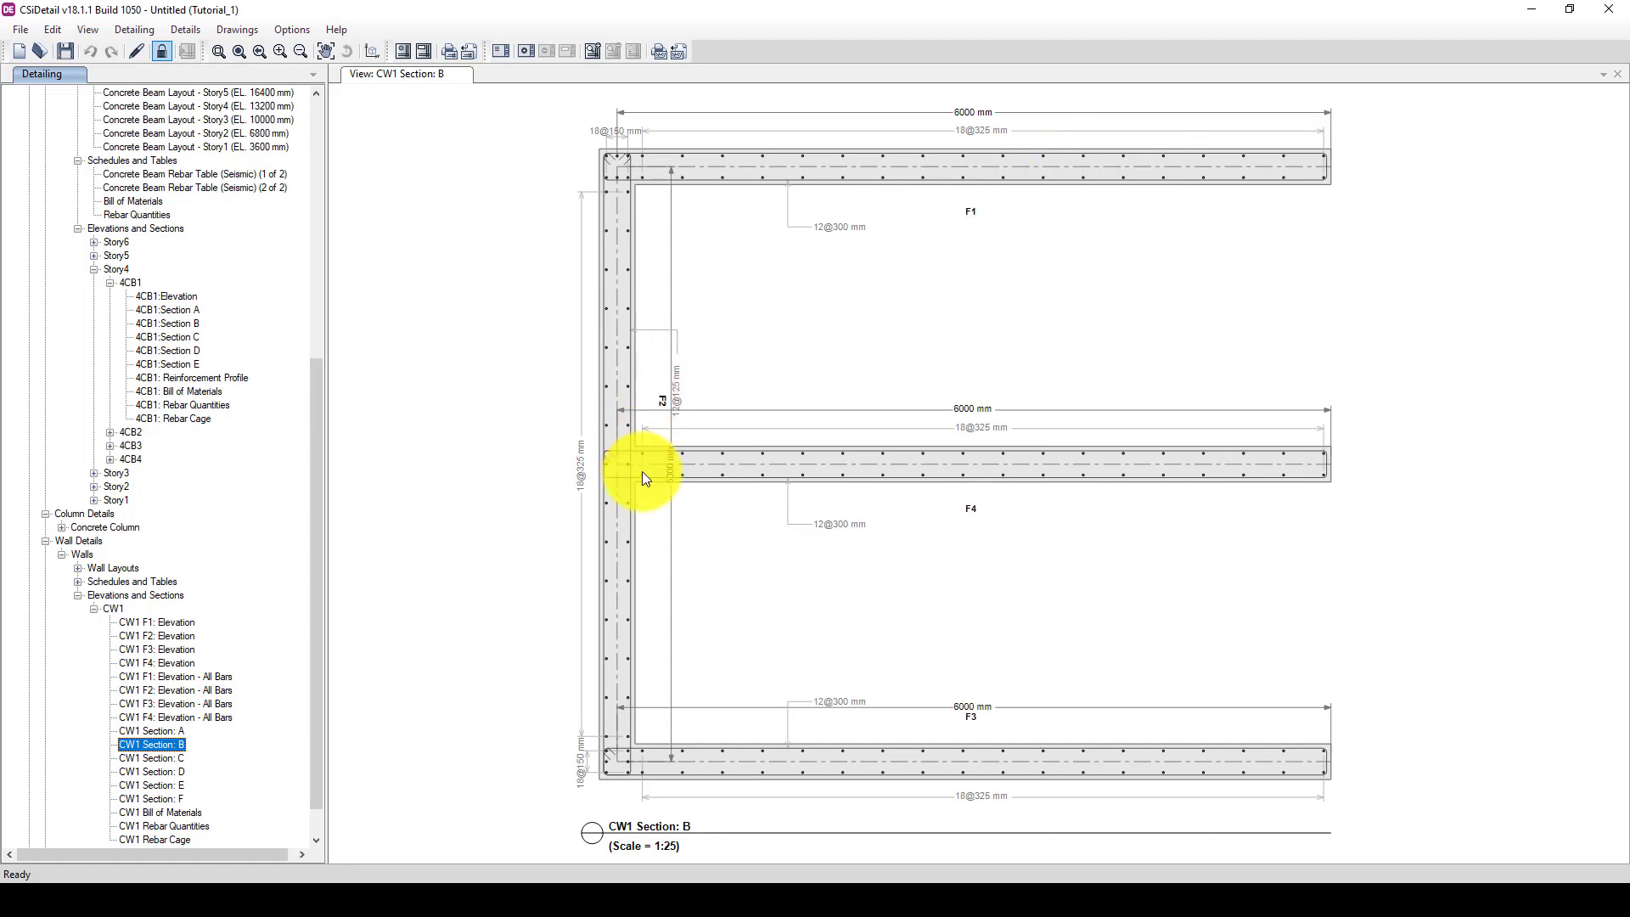
scroll(256, 582, "down", 1)
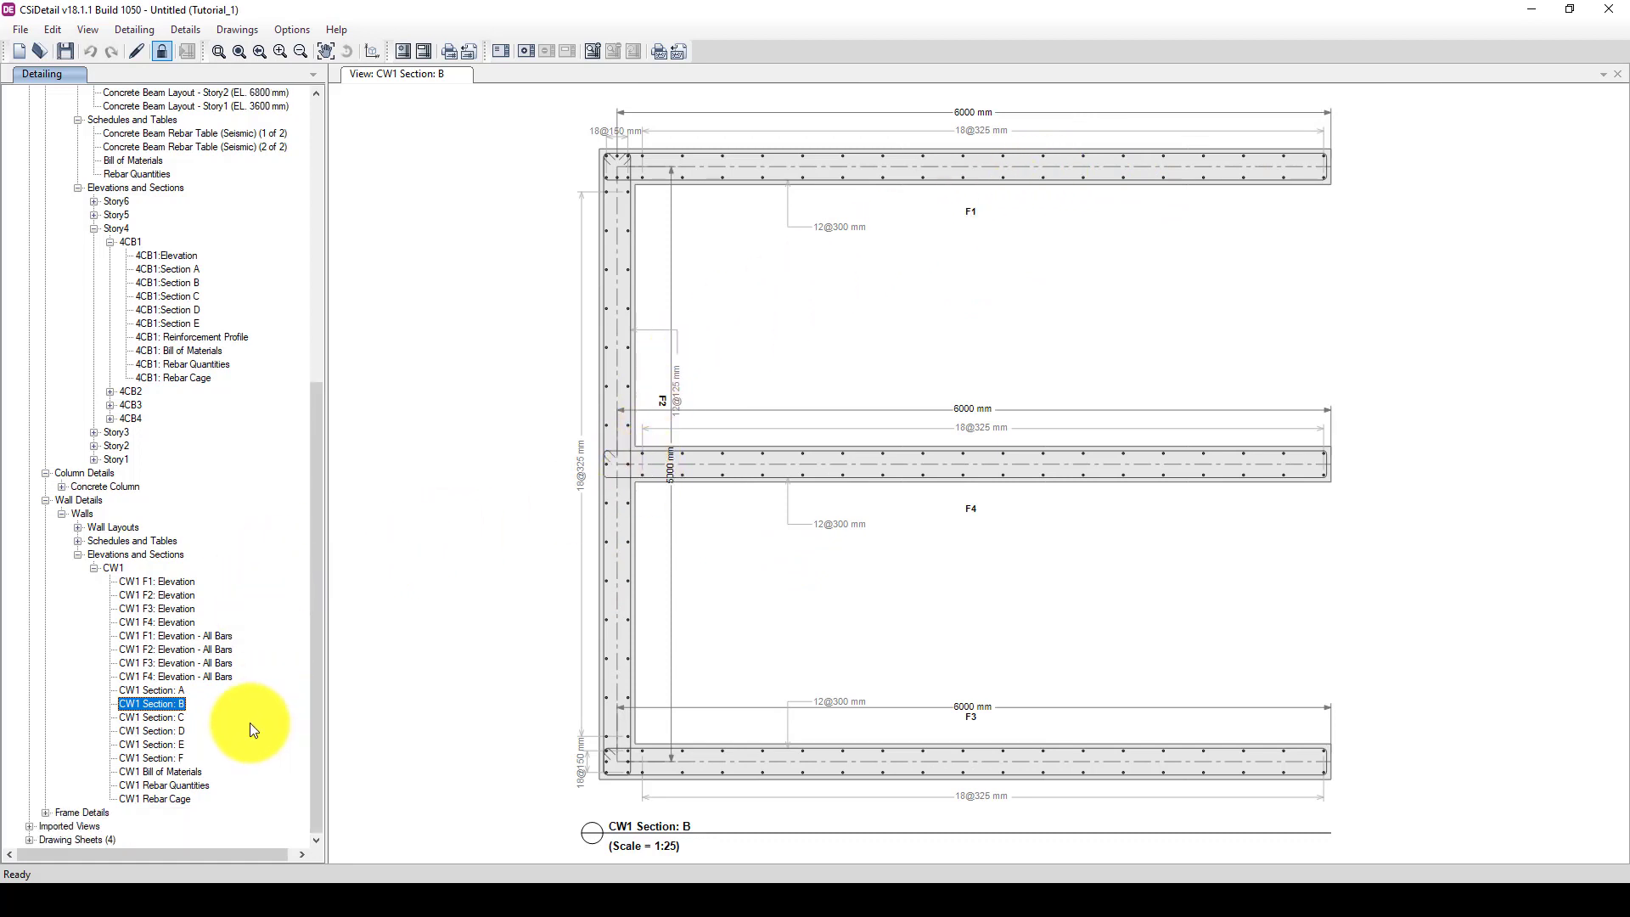
left_click(159, 796)
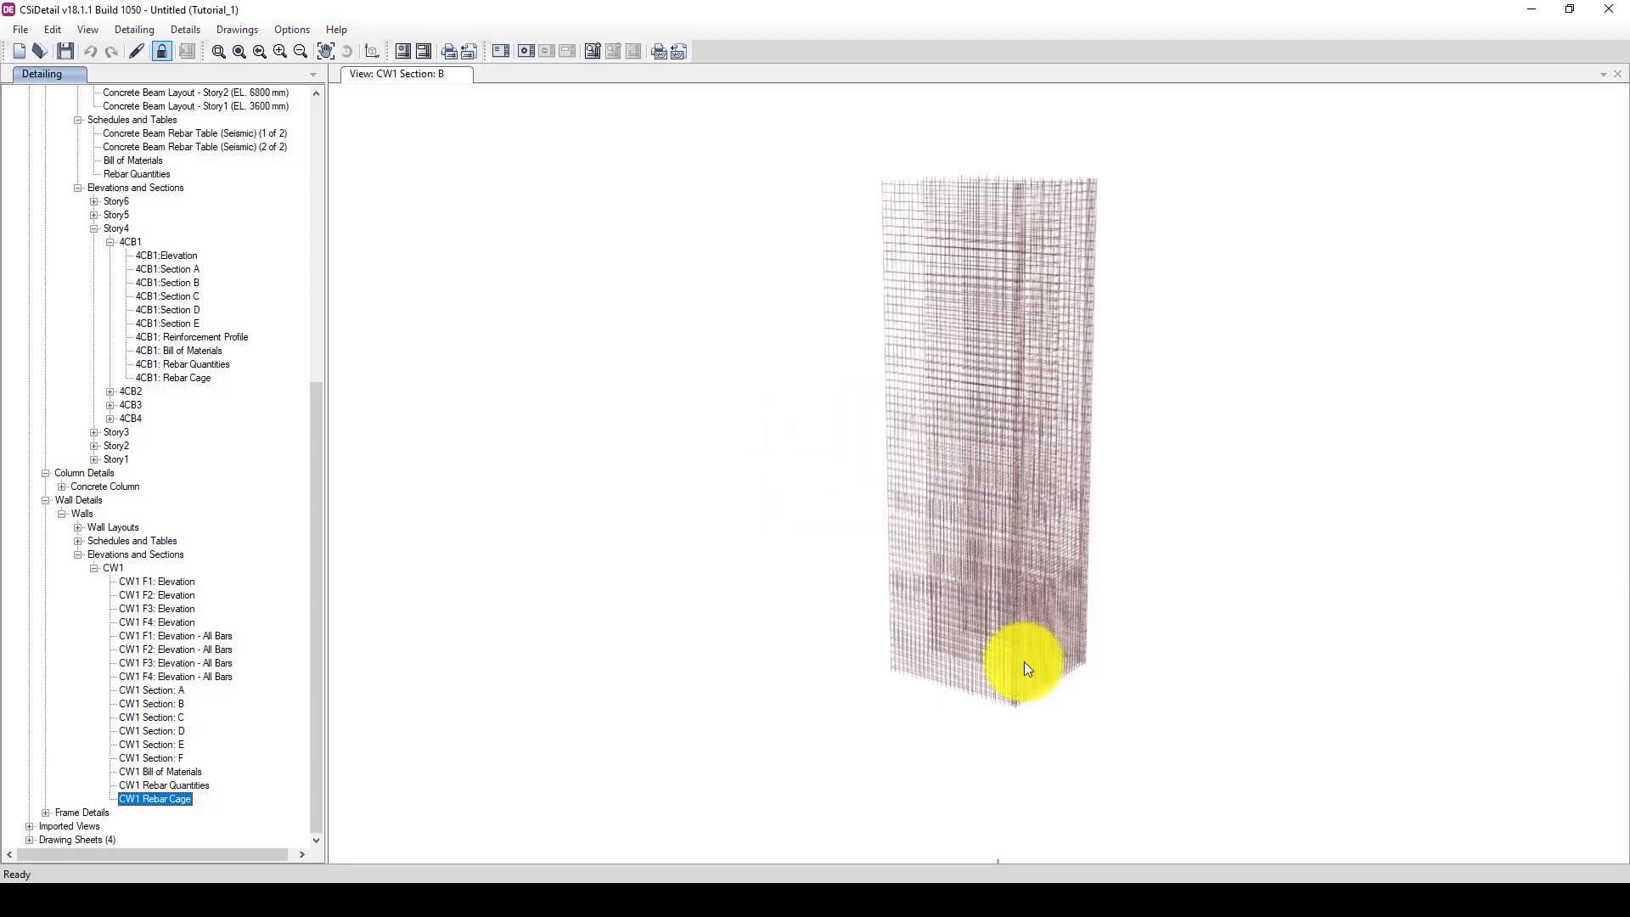
Step: Rotate and zoom the CW1 rebar cage, then expand Imported Views to list Drawings and Images
scroll(1023, 660, "up", 10)
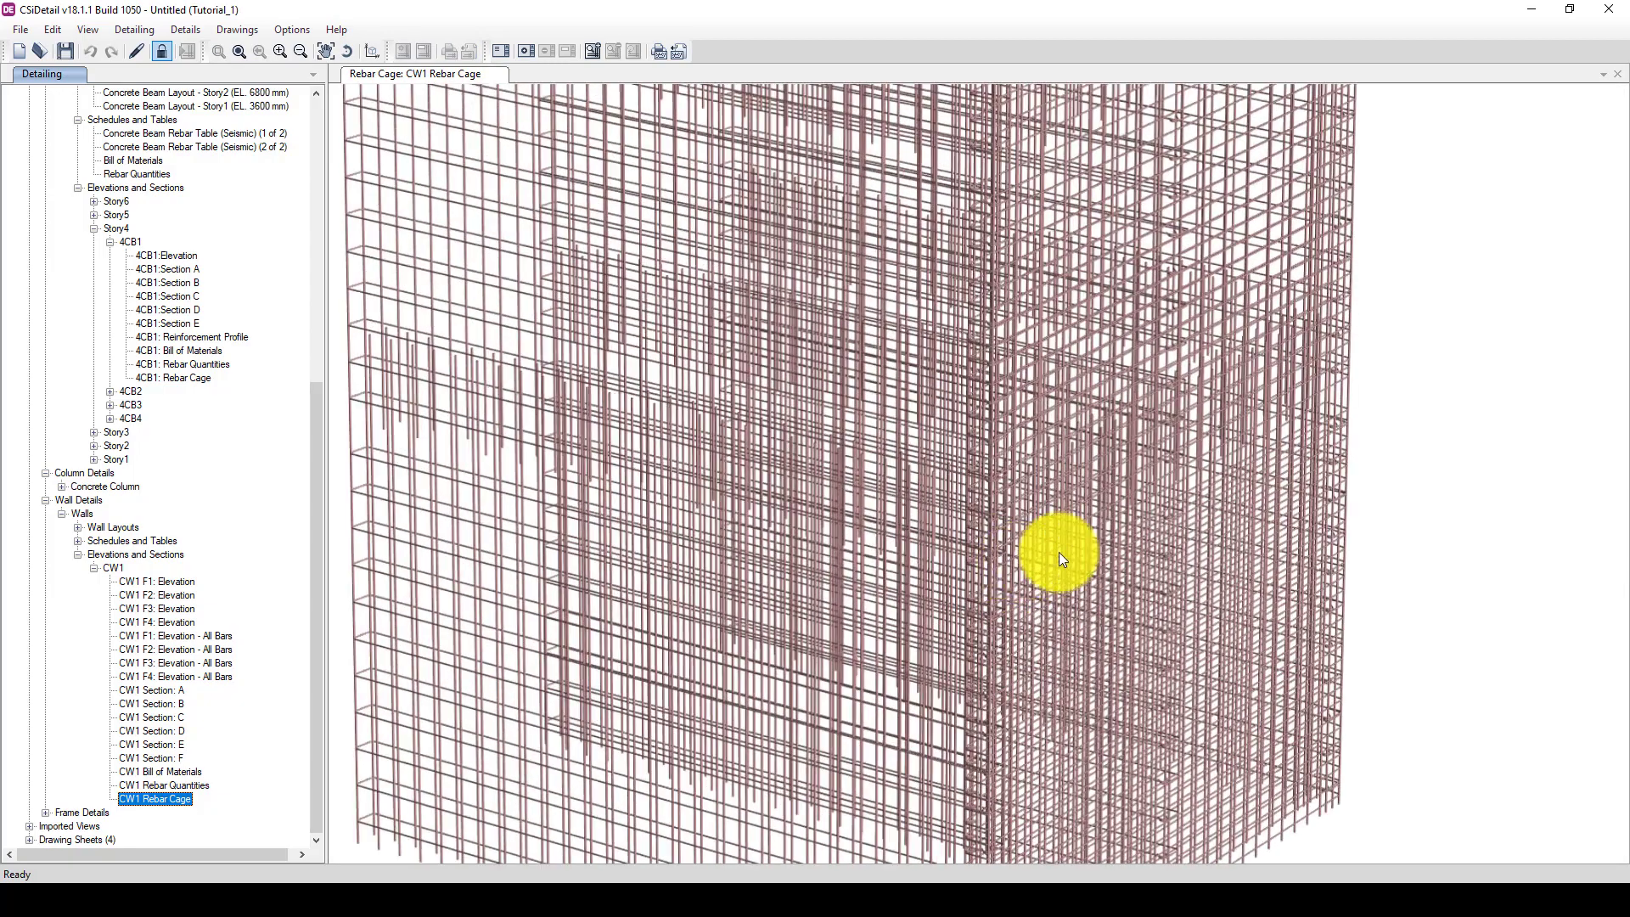
left_click_drag(1059, 558, 875, 574)
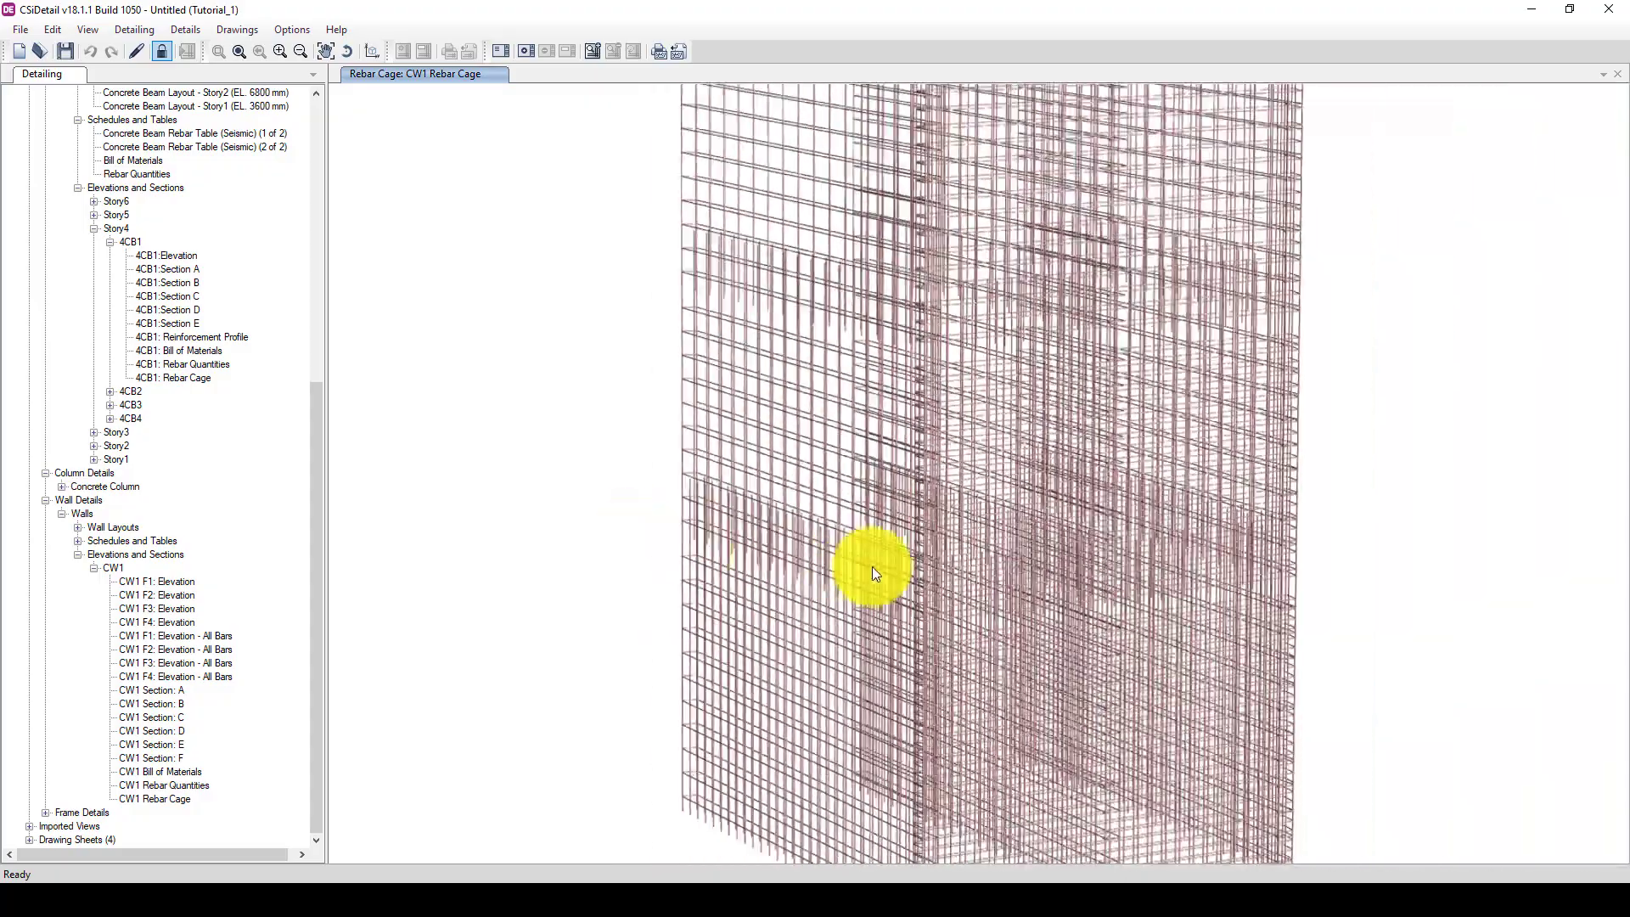
scroll(872, 567, "up", 6)
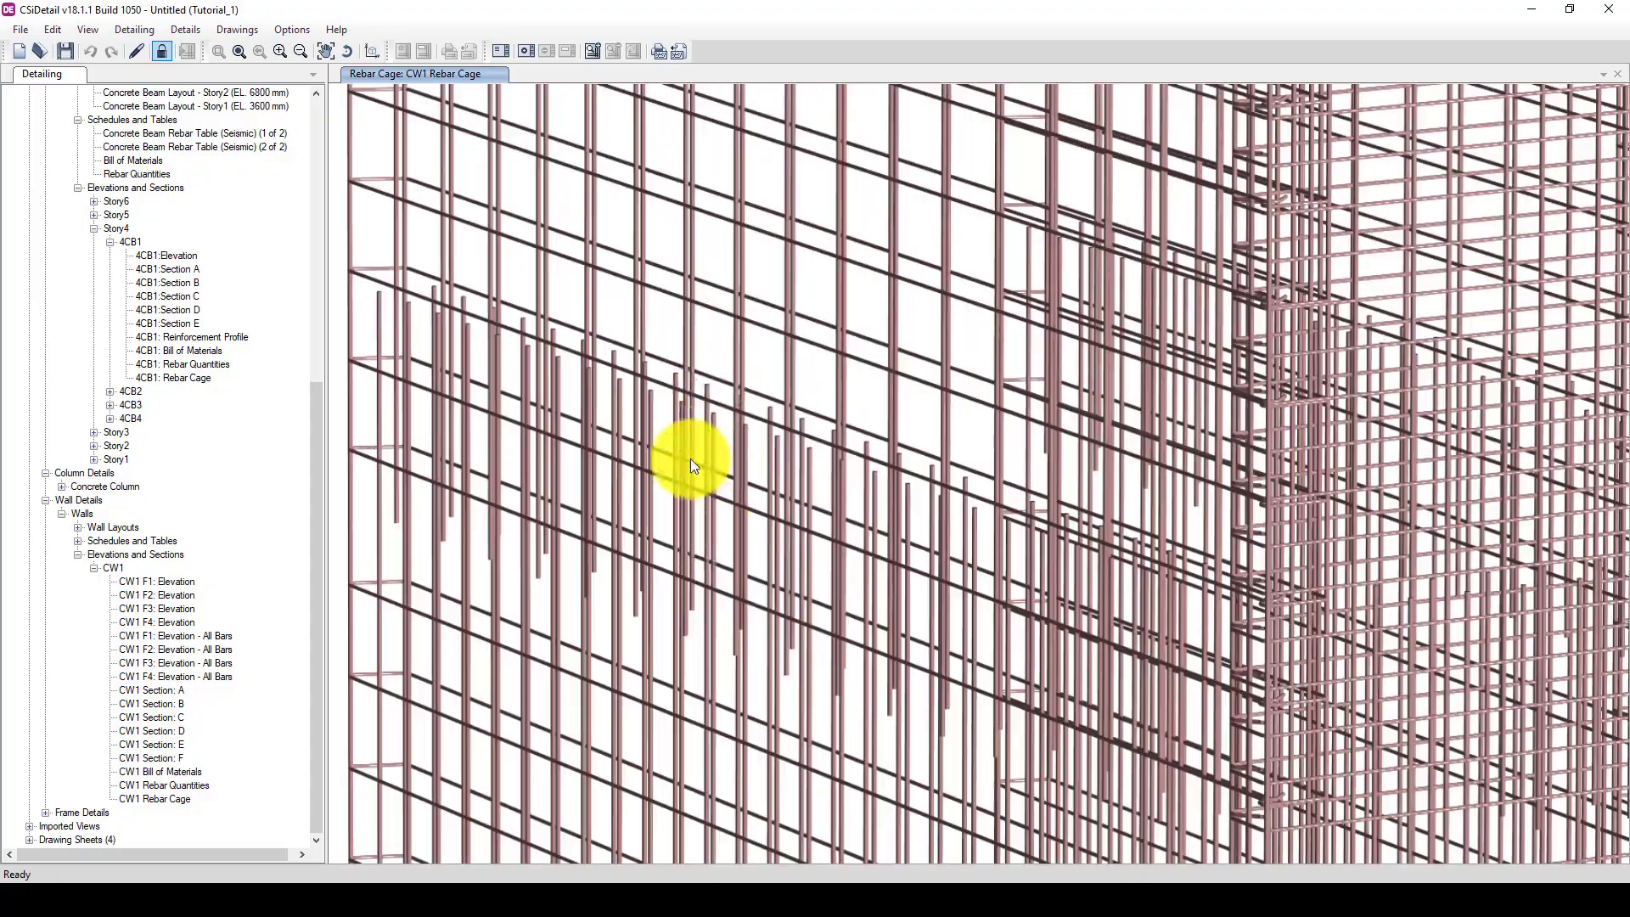
scroll(628, 521, "down", 8)
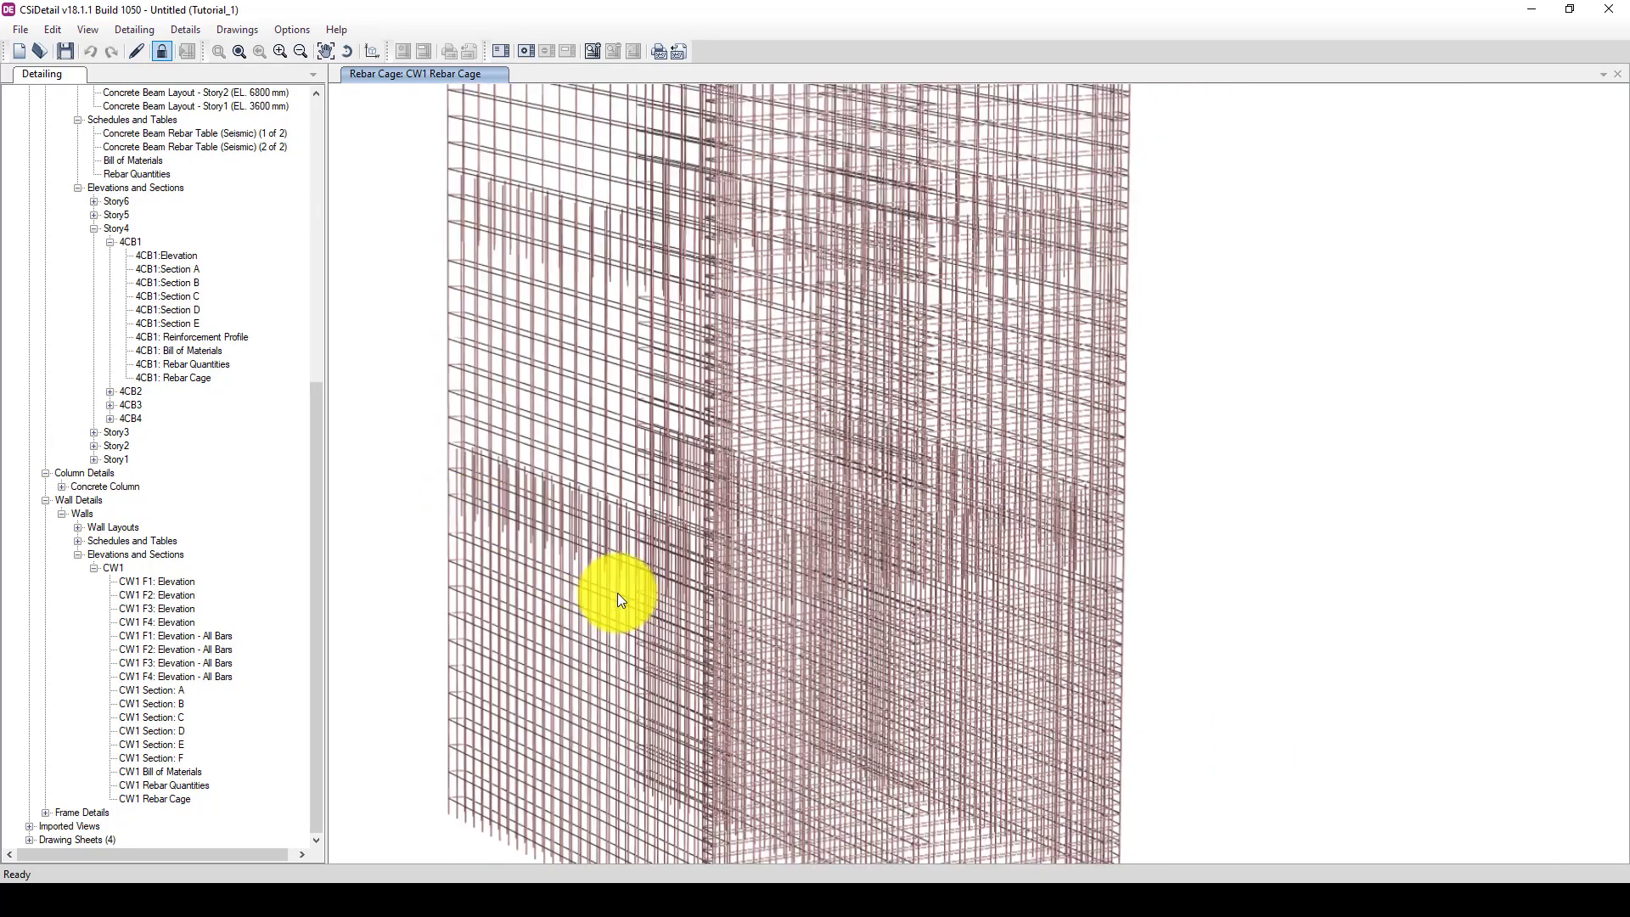
left_click_drag(620, 599, 736, 578)
scroll(735, 569, "down", 6)
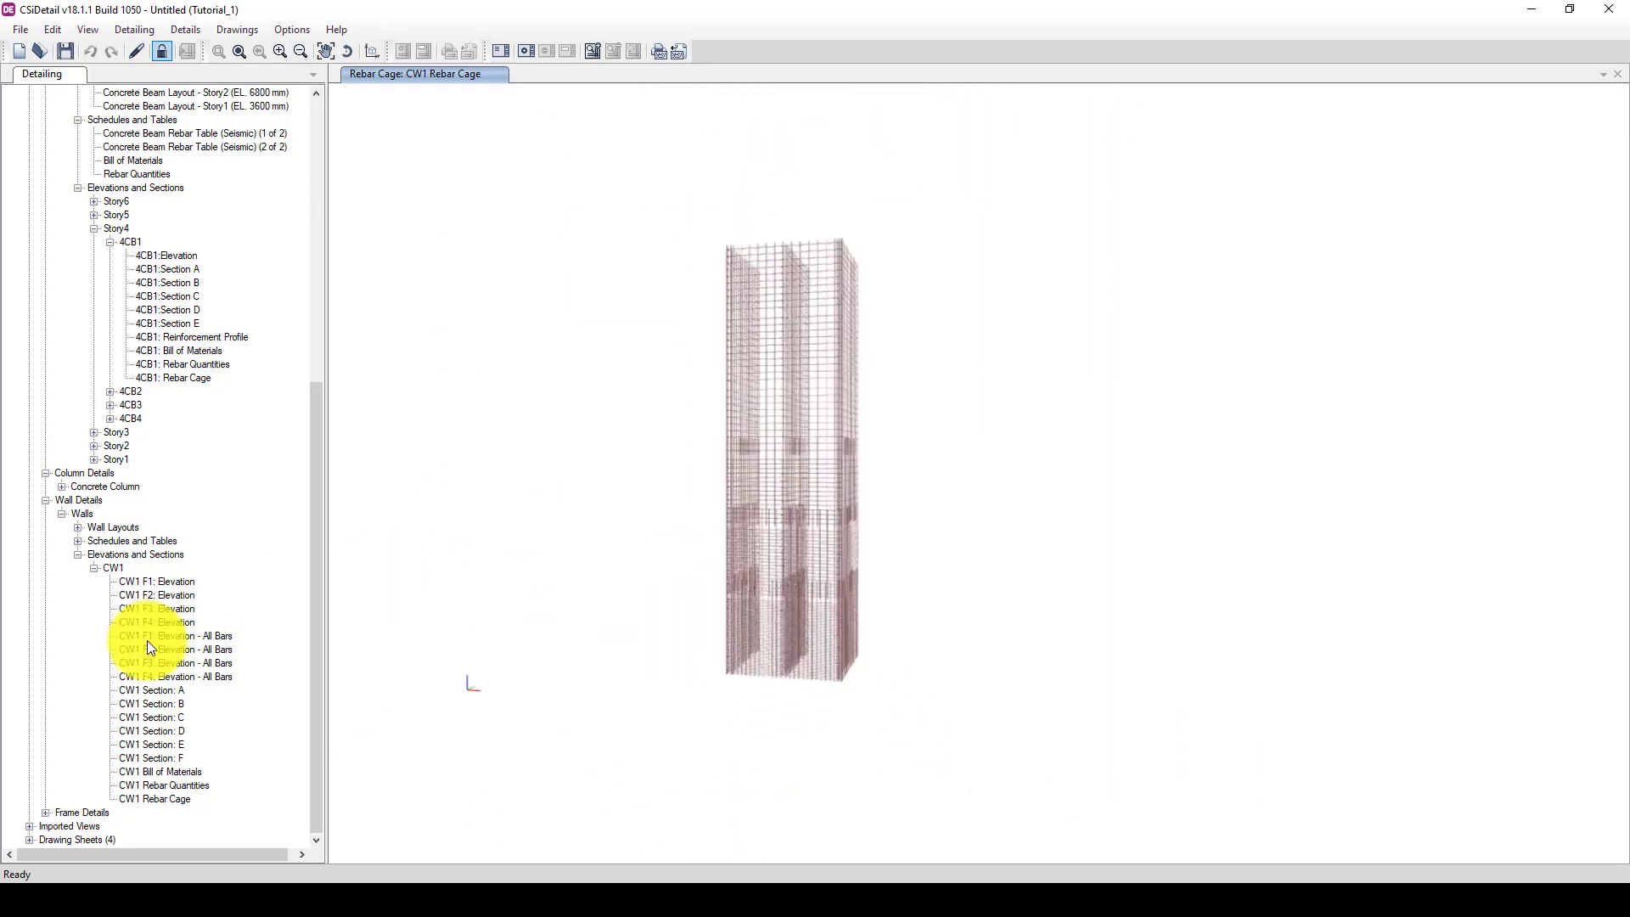
left_click(28, 827)
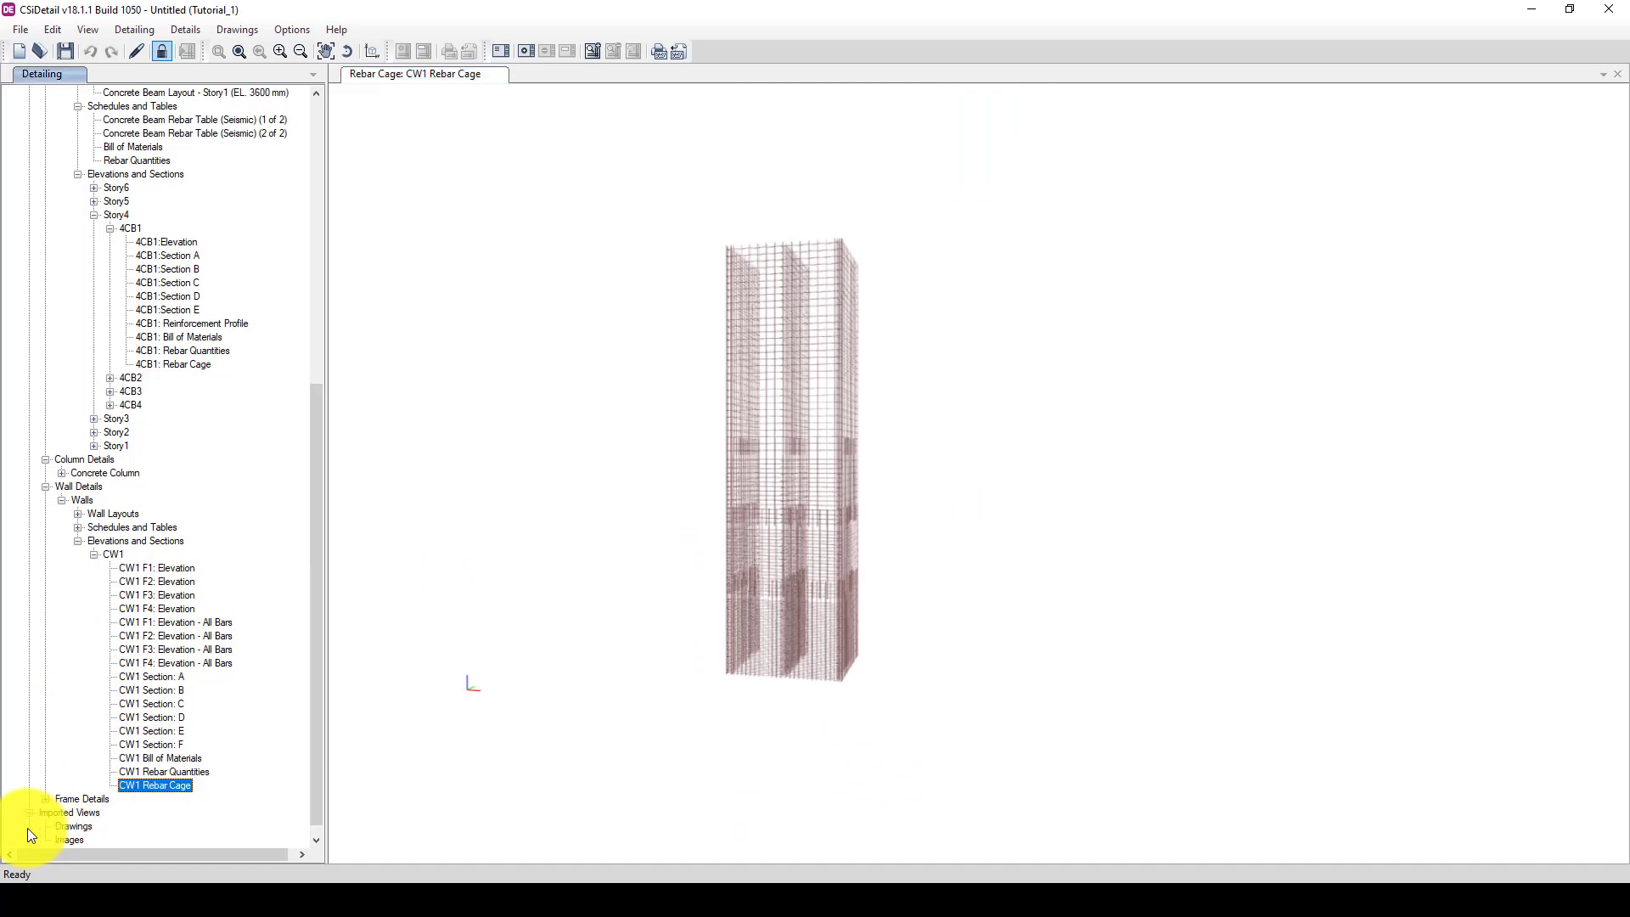
scroll(34, 445, "up", 12)
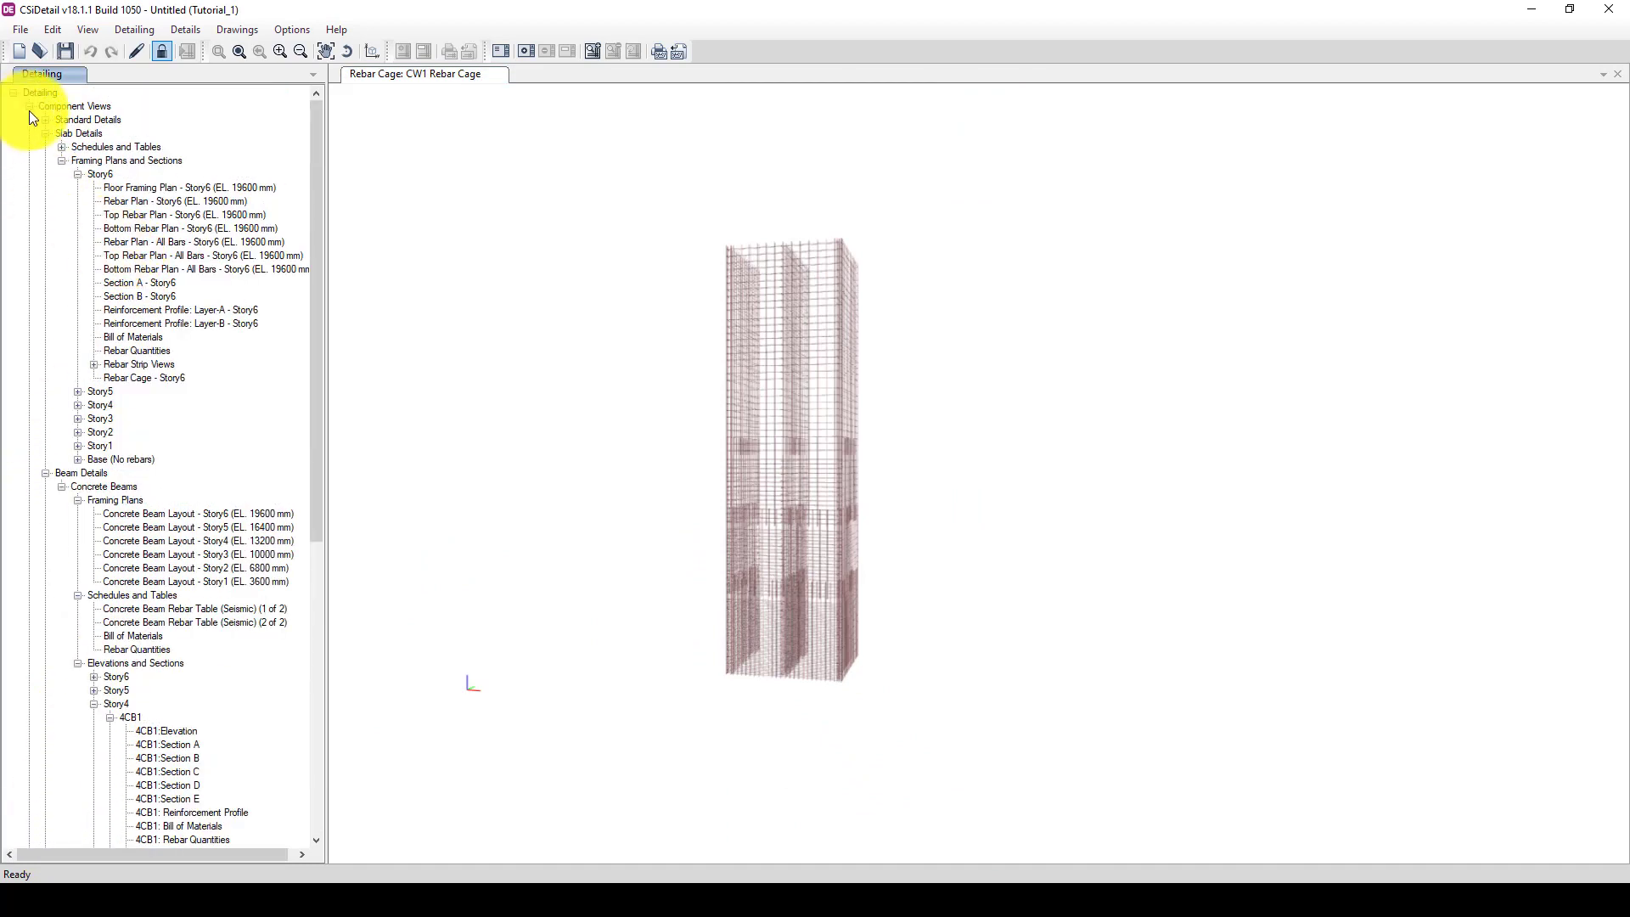
Step: Collapse Component Views and open the Cover Sheet and List of Drawings sheets
left_click(28, 107)
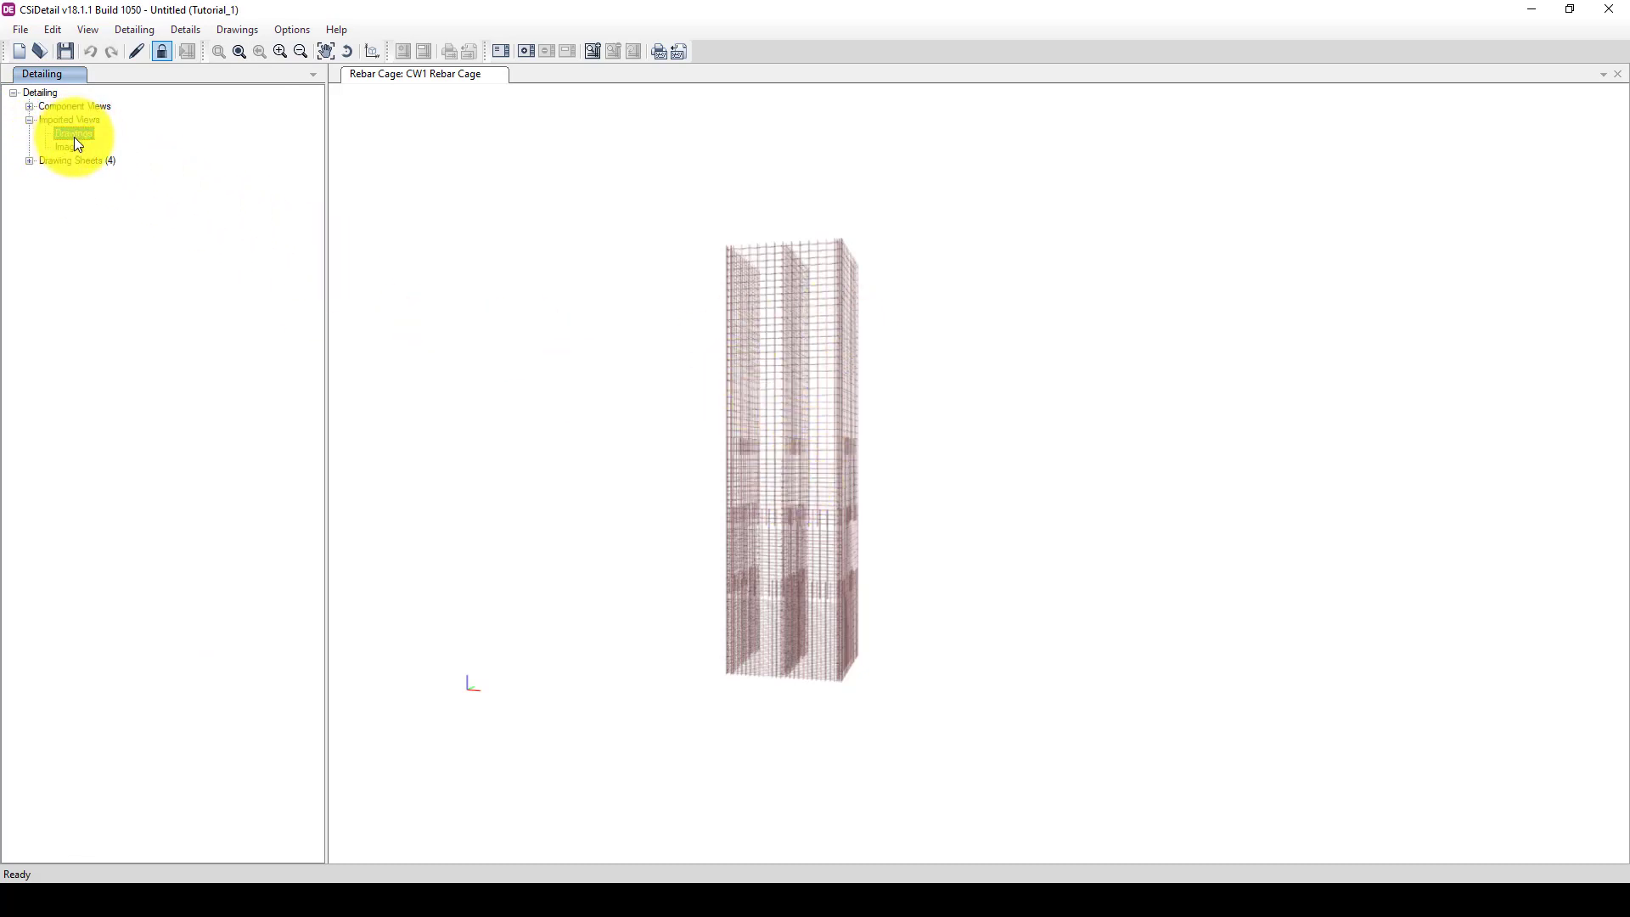
left_click(28, 160)
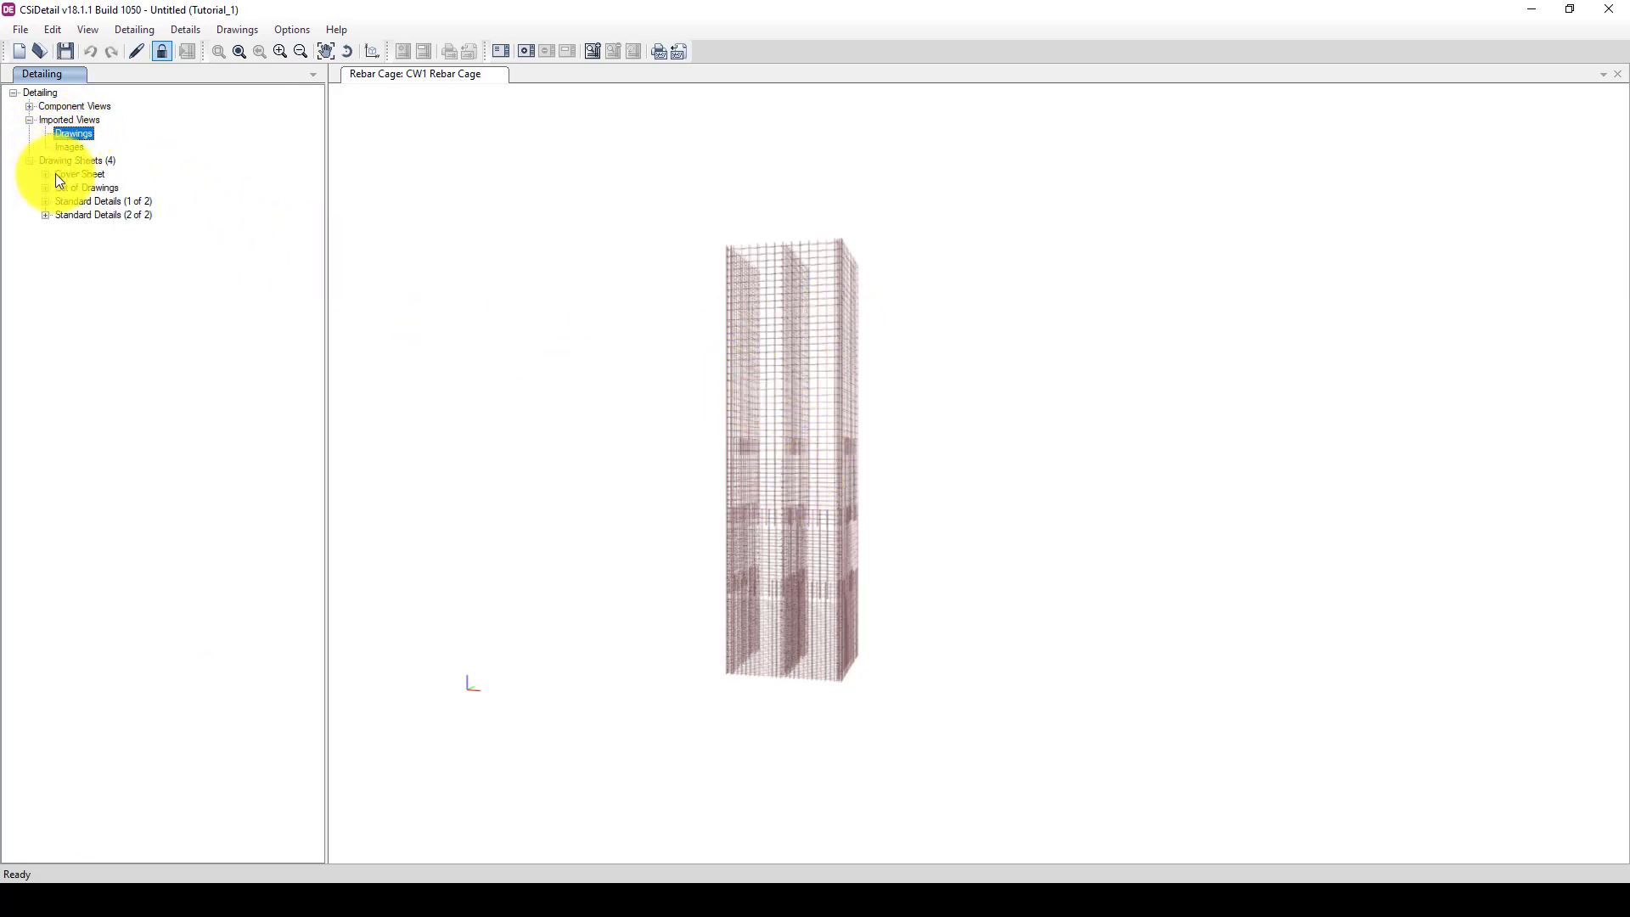
left_click(46, 174)
double_click(90, 188)
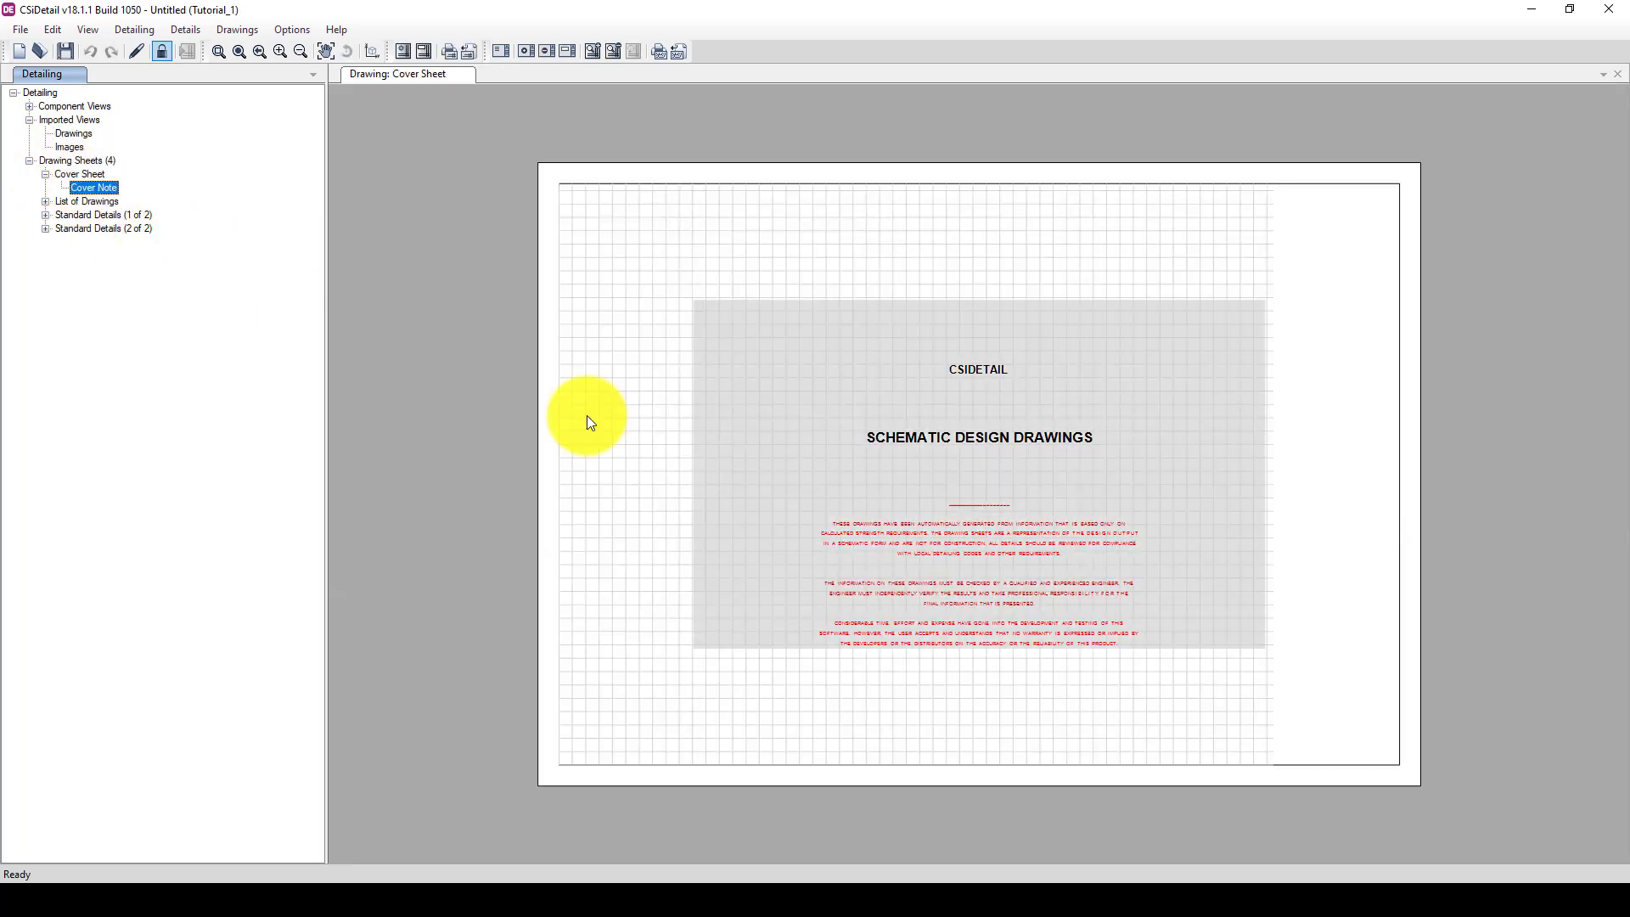
left_click(47, 203)
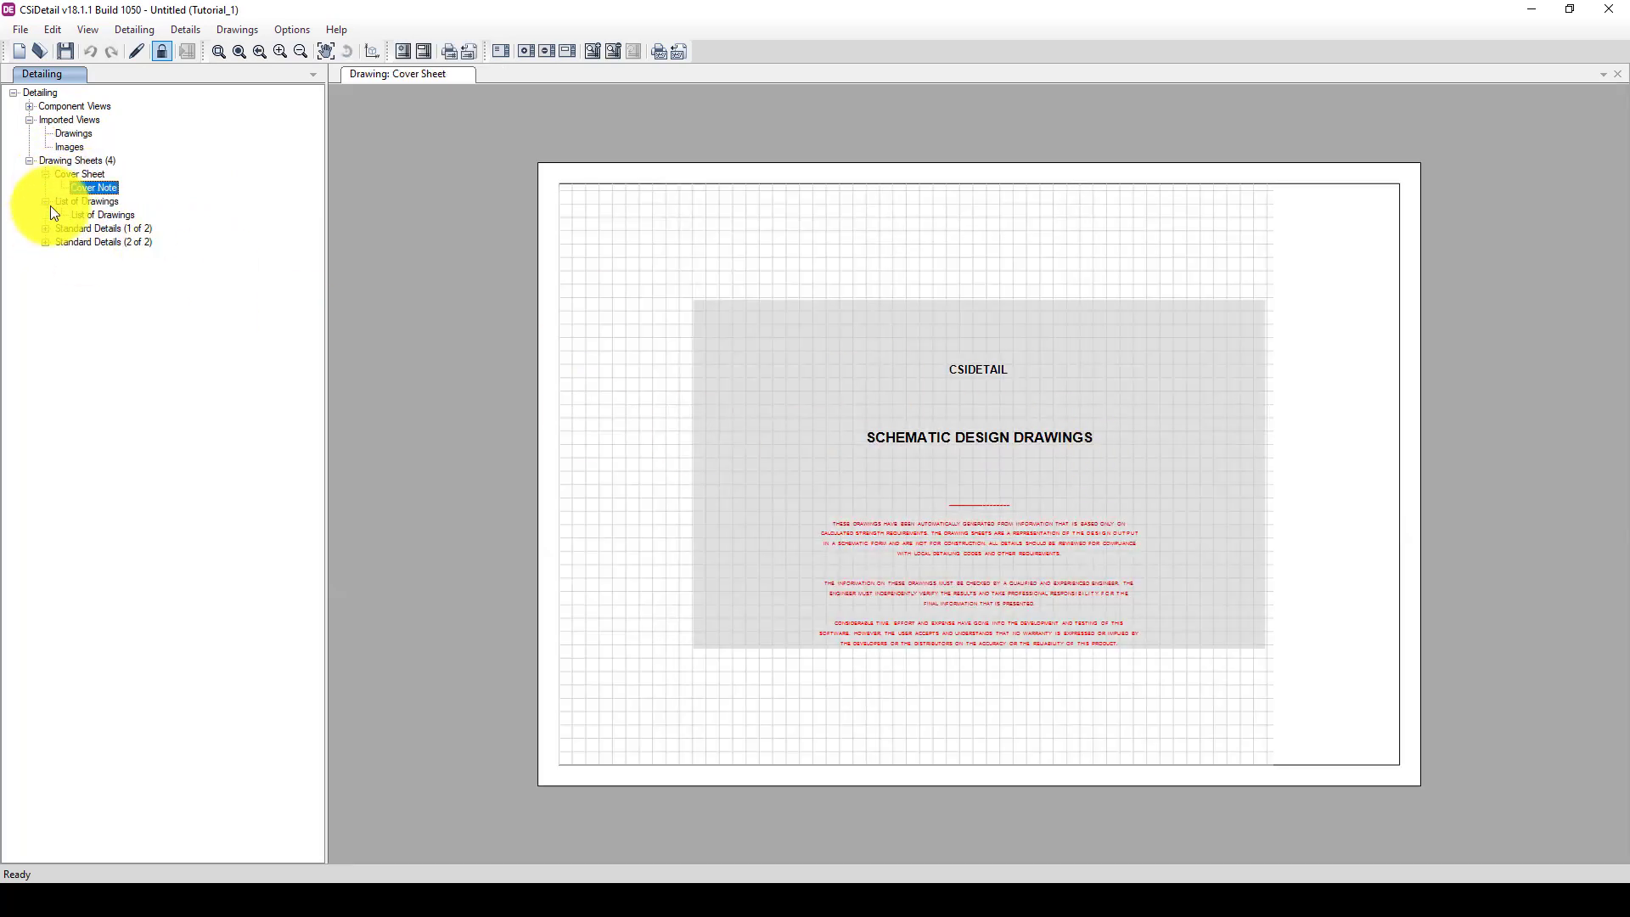
double_click(100, 215)
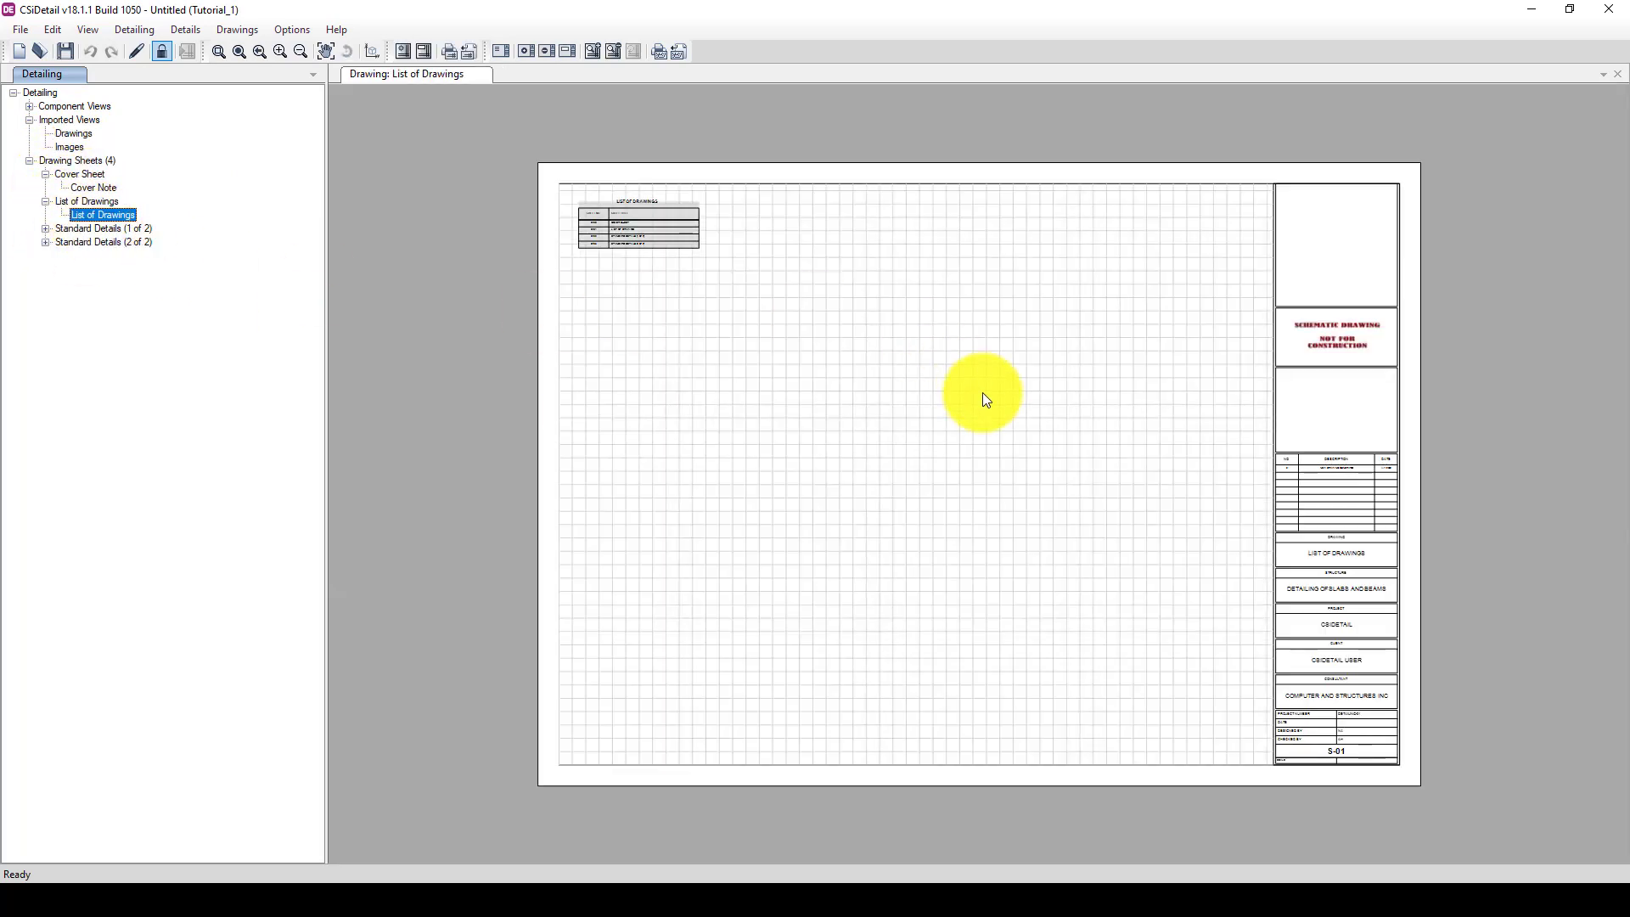
Step: Review the DS typical beam elevation on Standard Details (1 of 2), then open Standard Details (2 of 2)
left_click(46, 229)
left_click(114, 244)
double_click(114, 245)
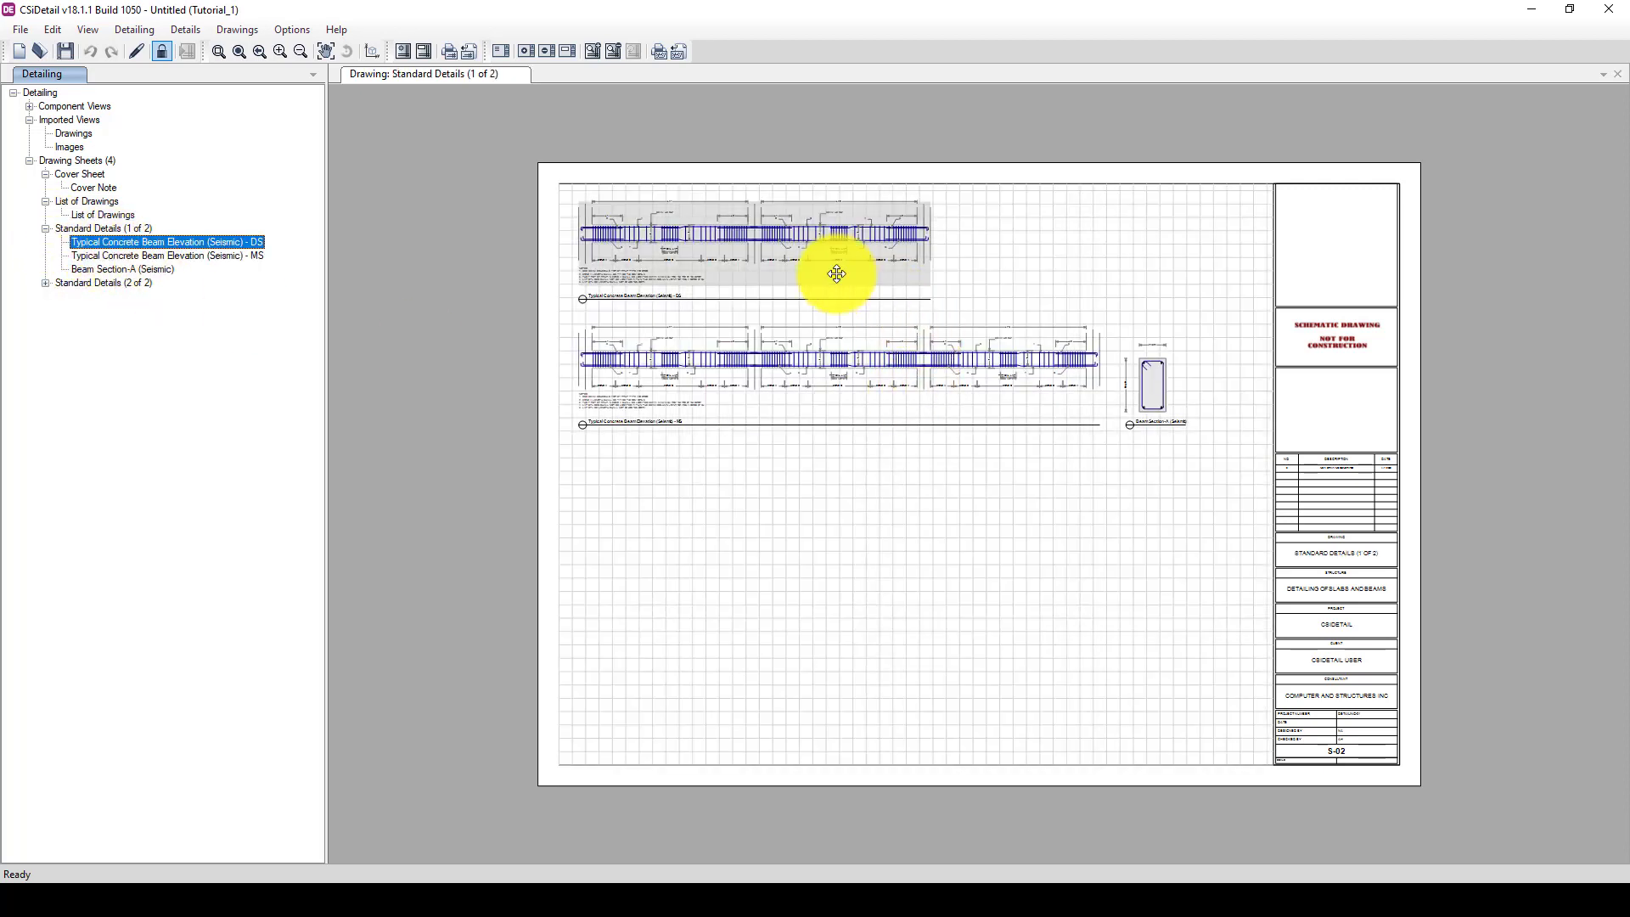
left_click(888, 519)
left_click(165, 242)
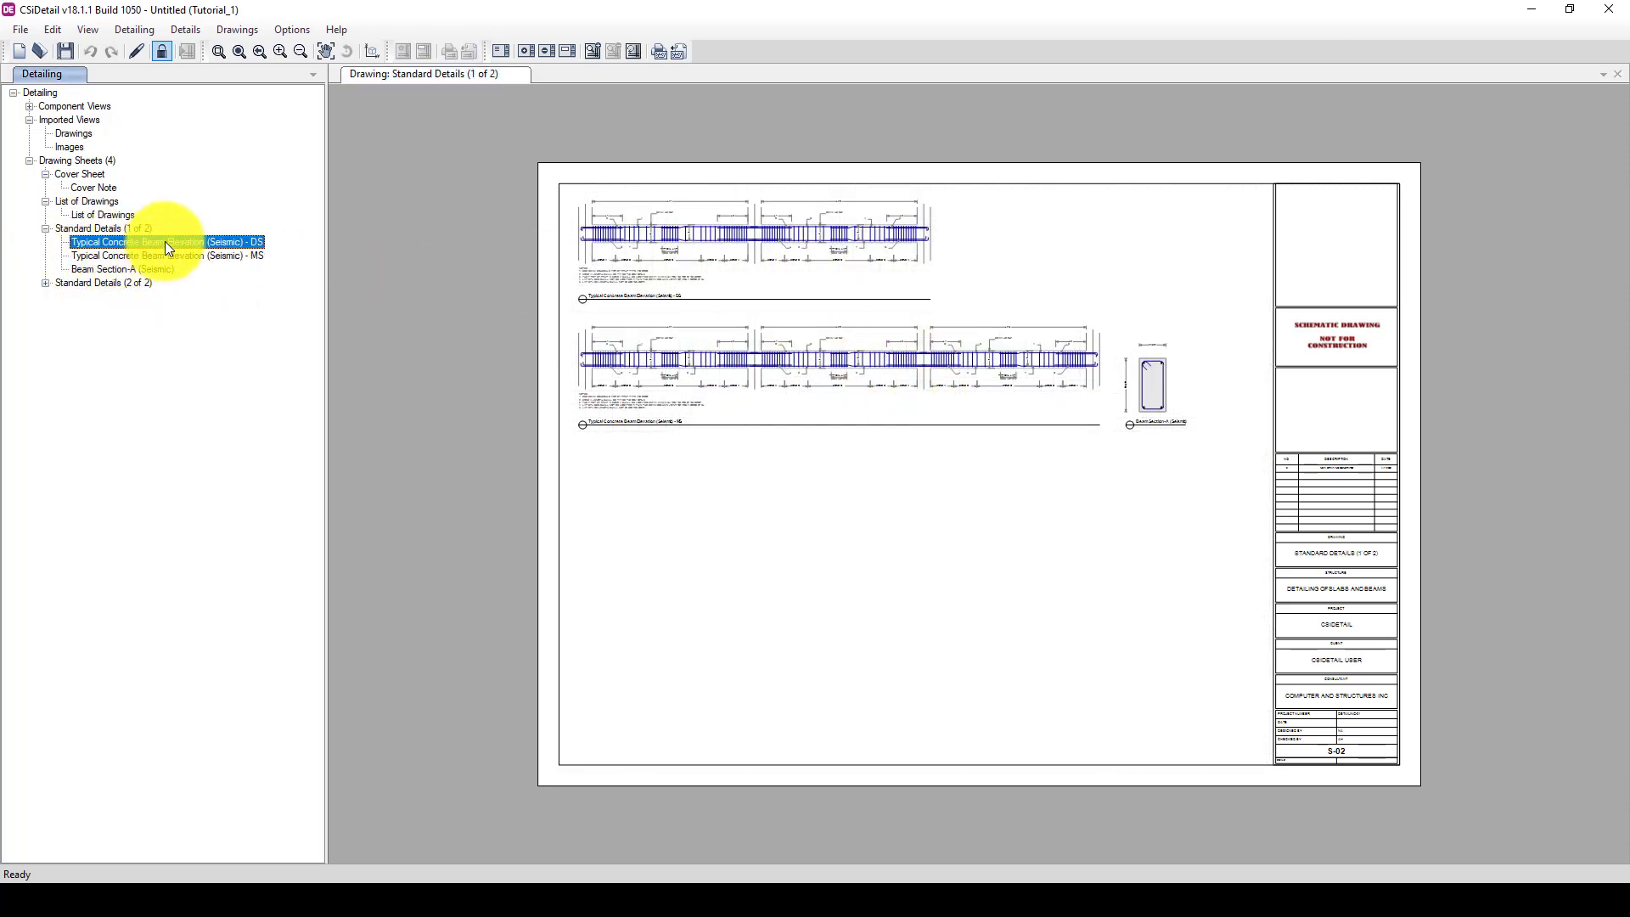
scroll(679, 225, "up", 5)
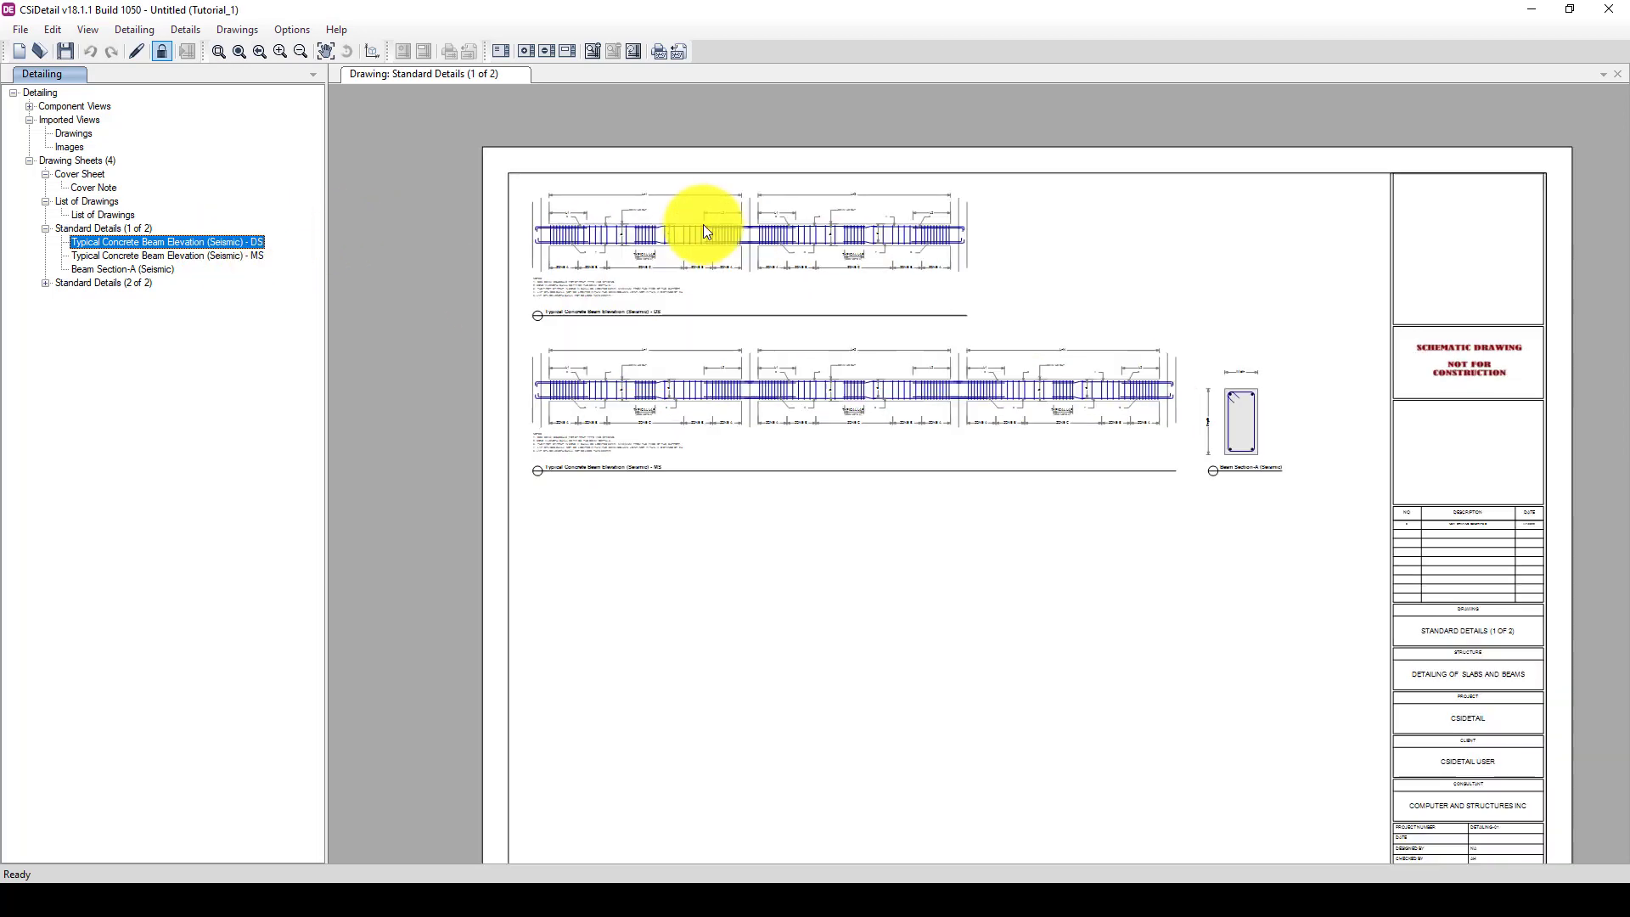
scroll(781, 275, "up", 3)
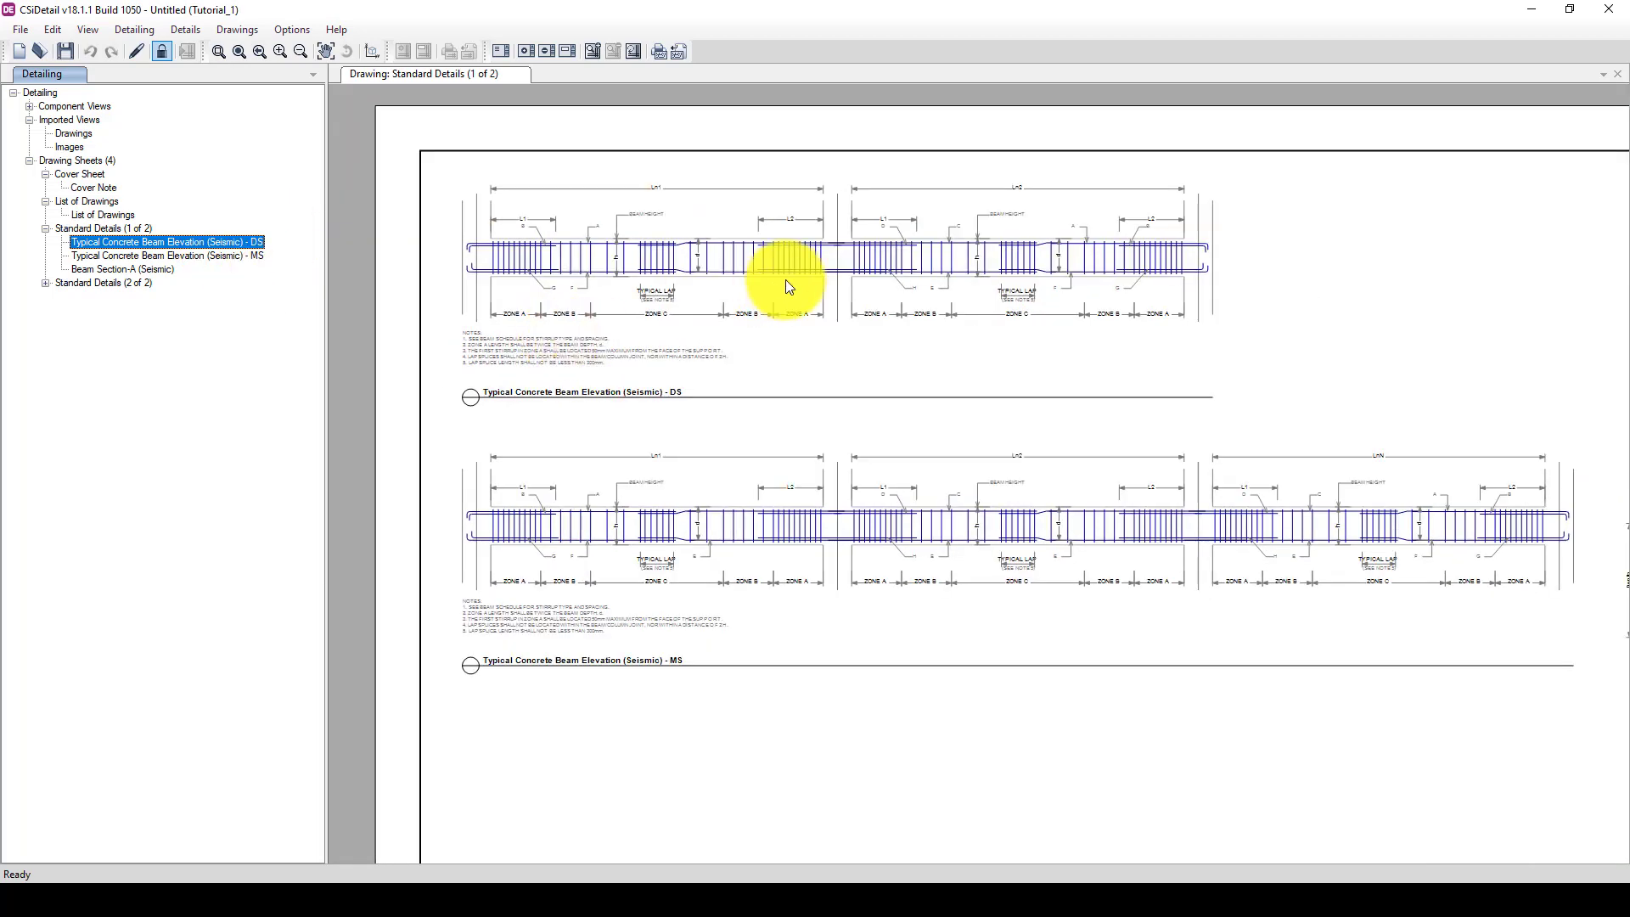
scroll(743, 301, "down", 3)
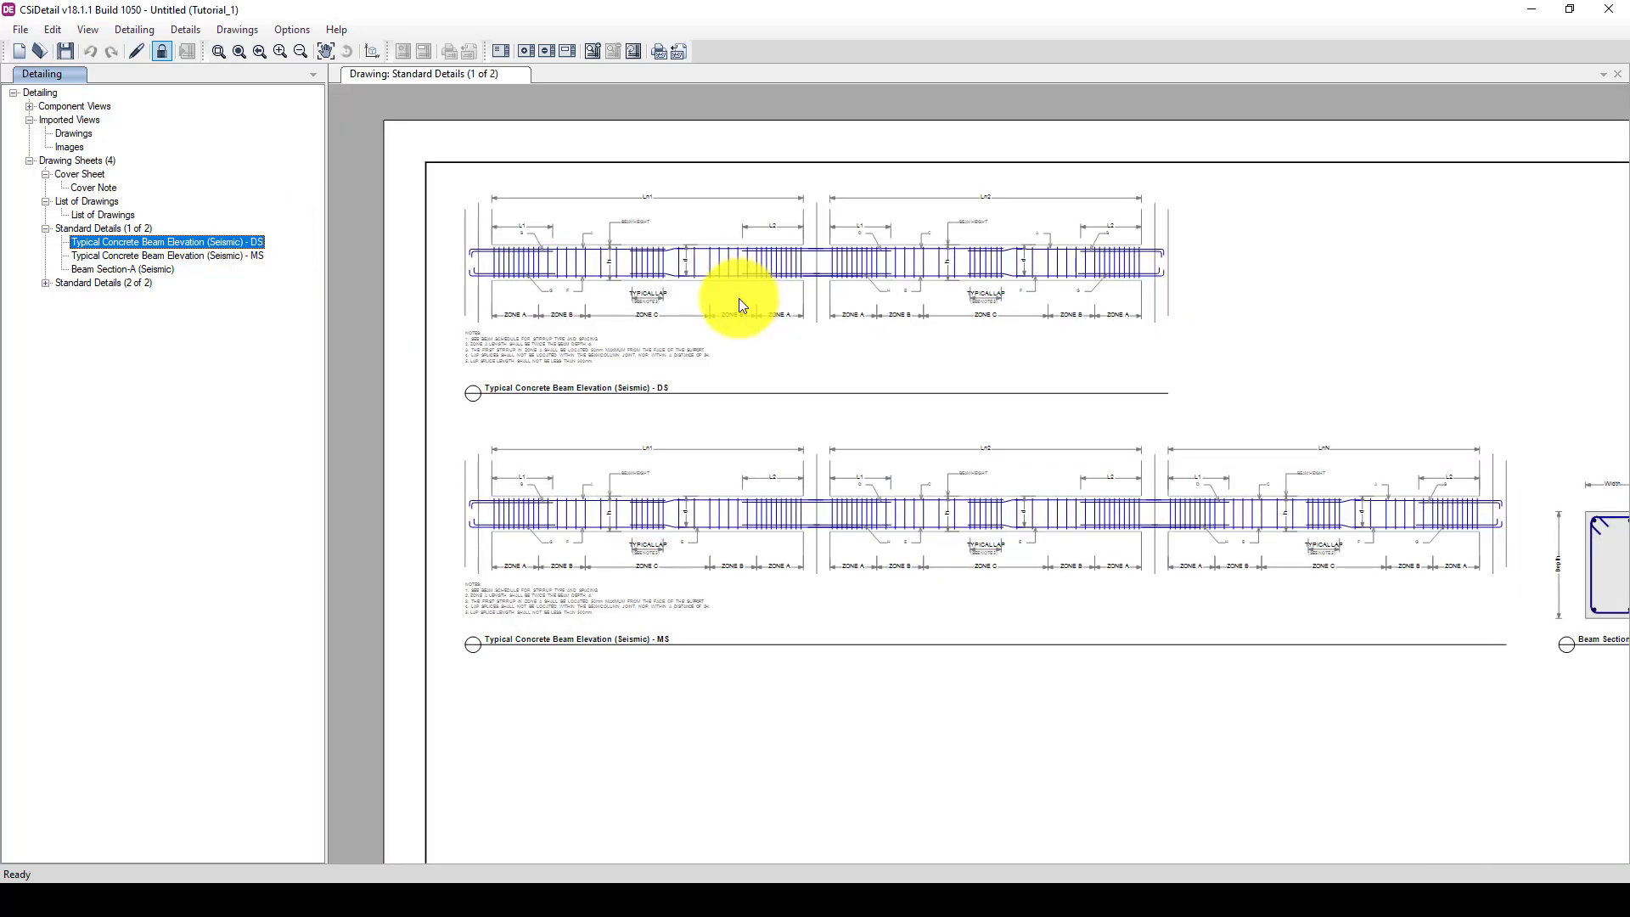
scroll(1491, 510, "up", 3)
scroll(1487, 509, "down", 4)
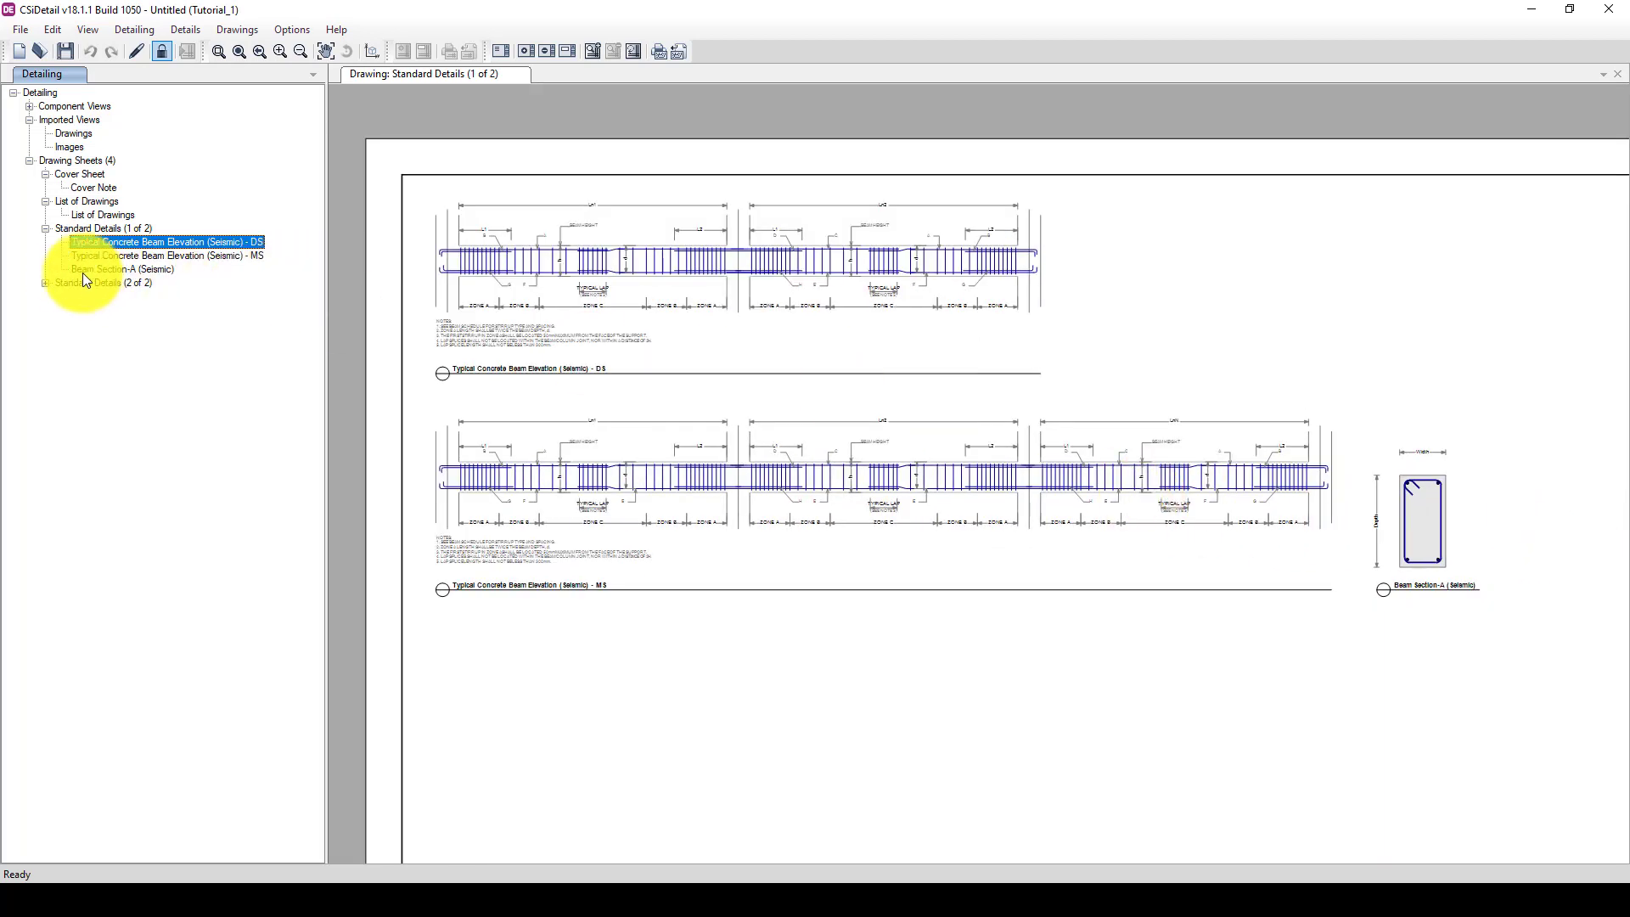
left_click(46, 283)
left_click(83, 296)
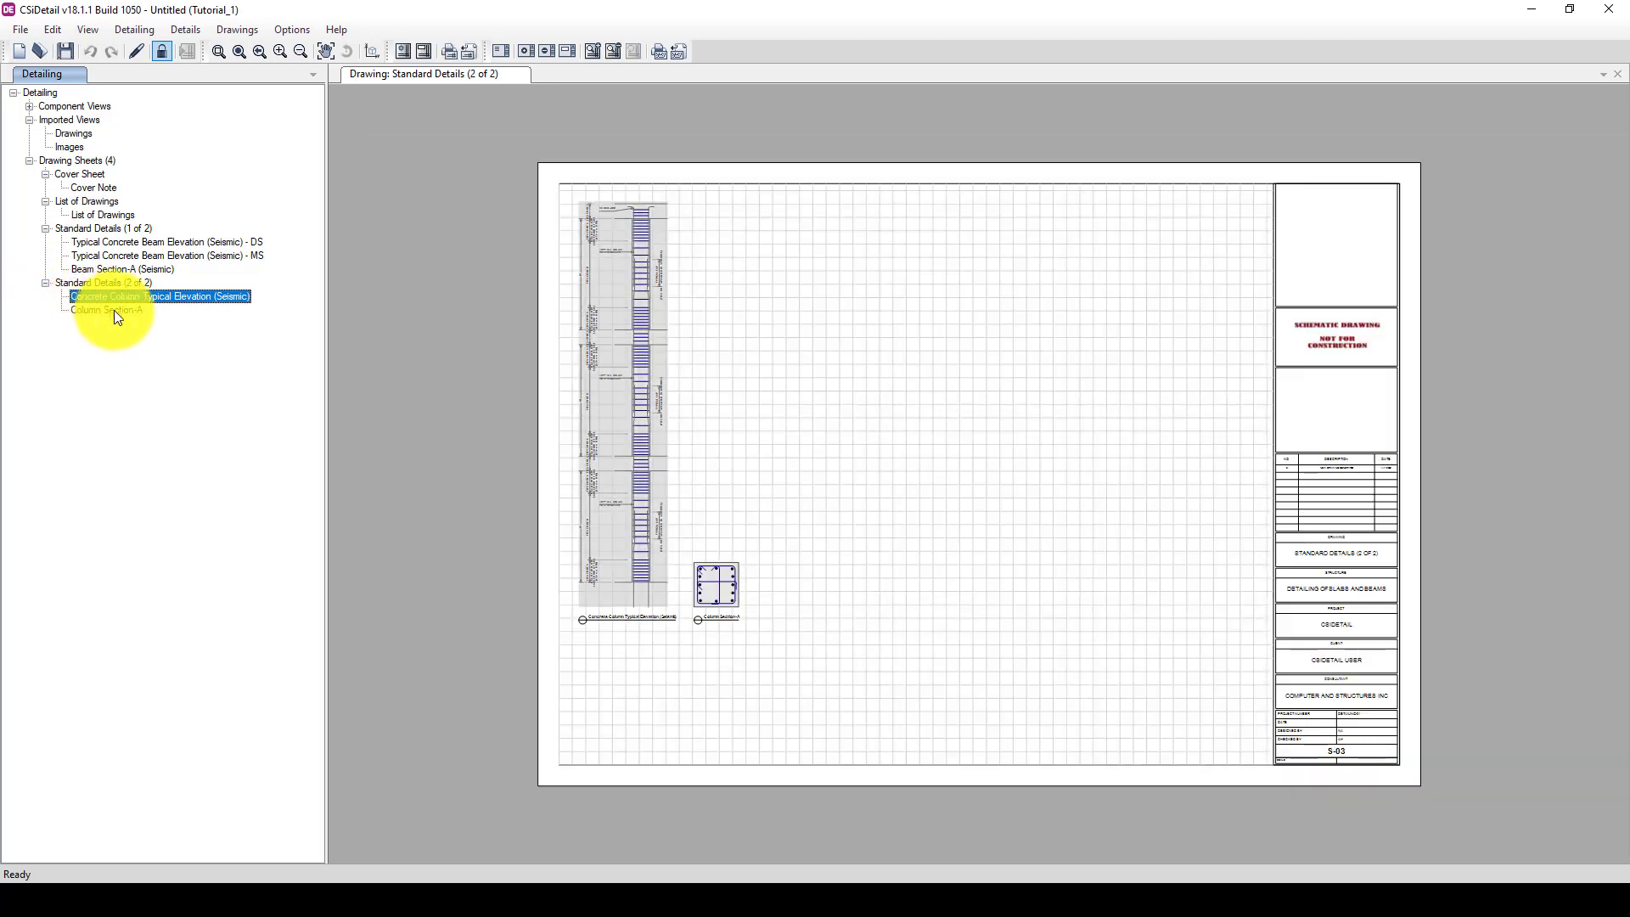
Step: Select the Column Section-A detail and scroll through the detailing tree
left_click(90, 312)
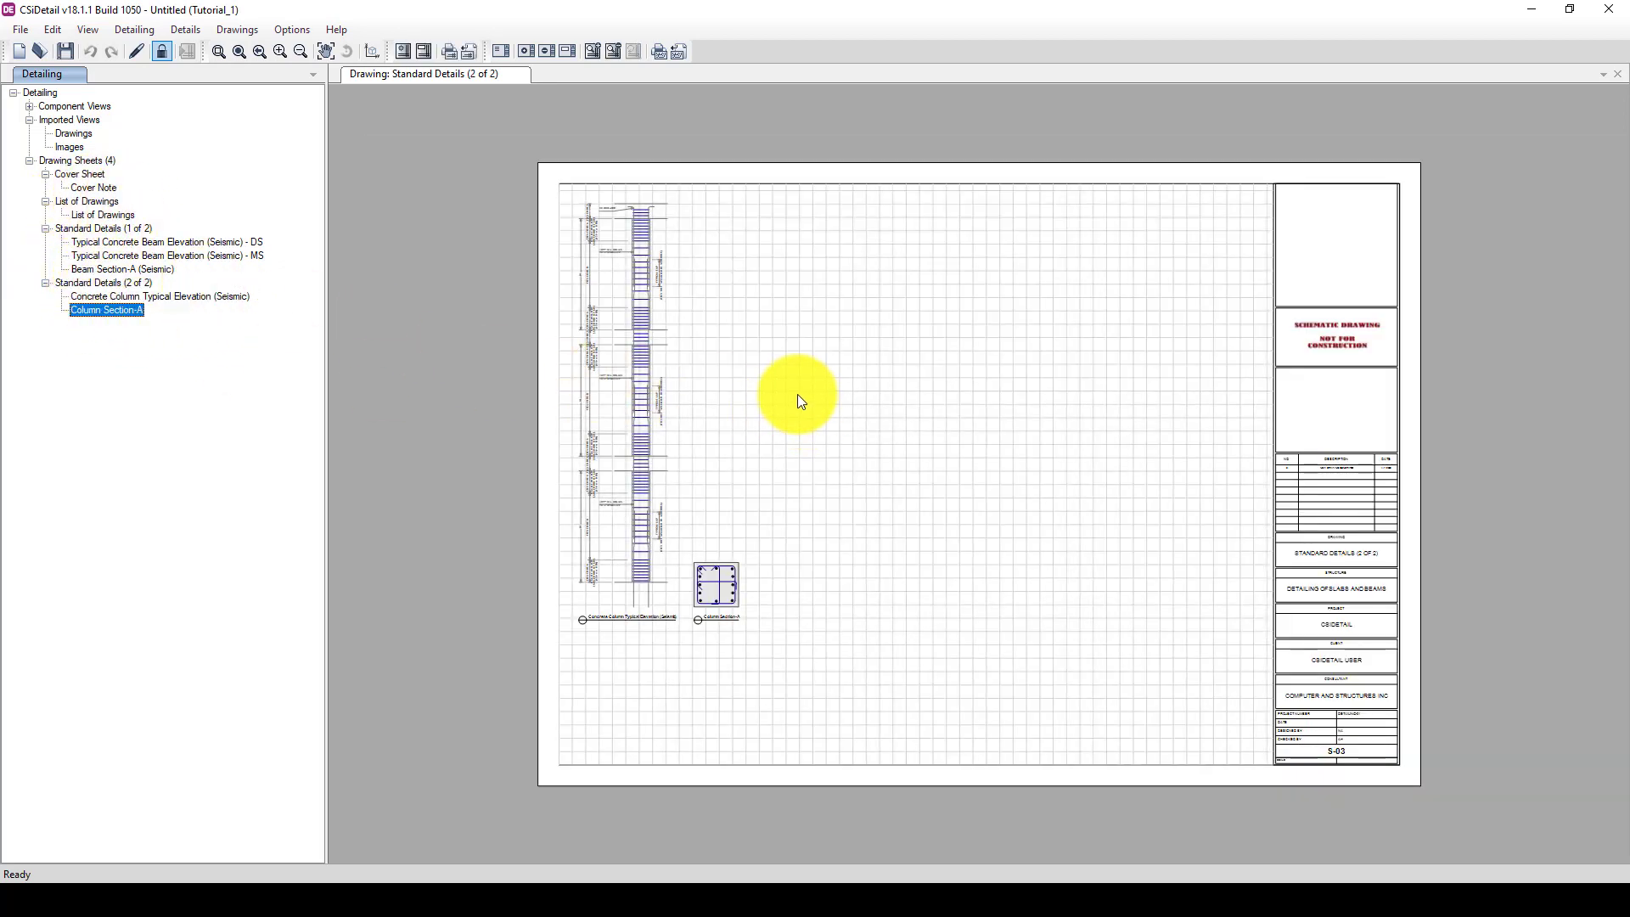
scroll(797, 394, "down", 2)
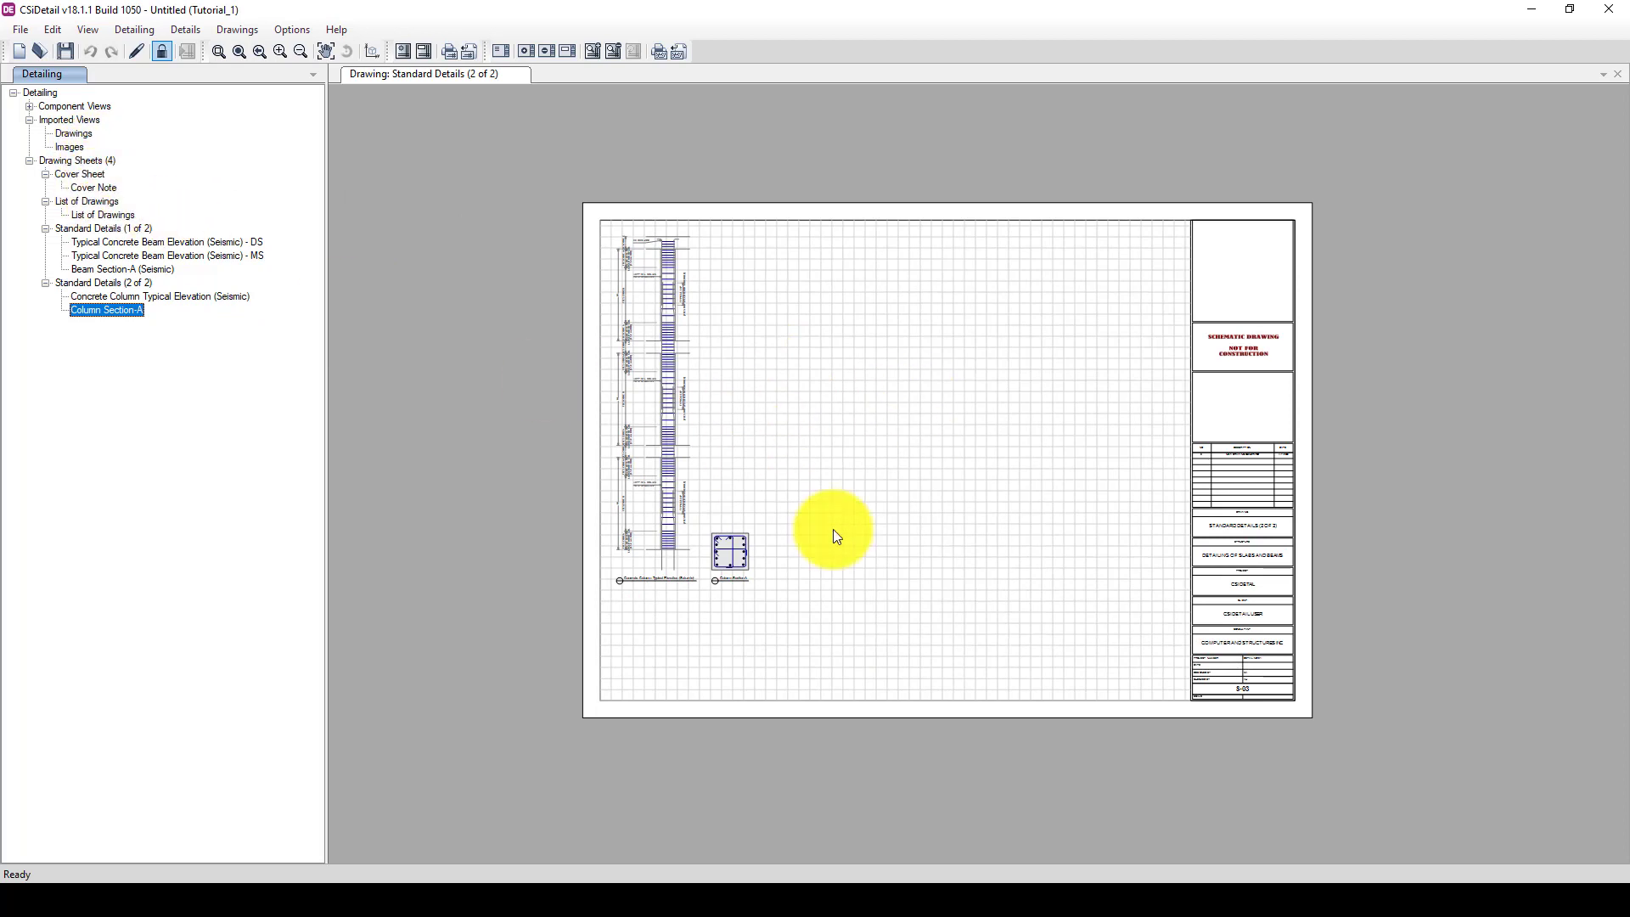
scroll(664, 561, "up", 1)
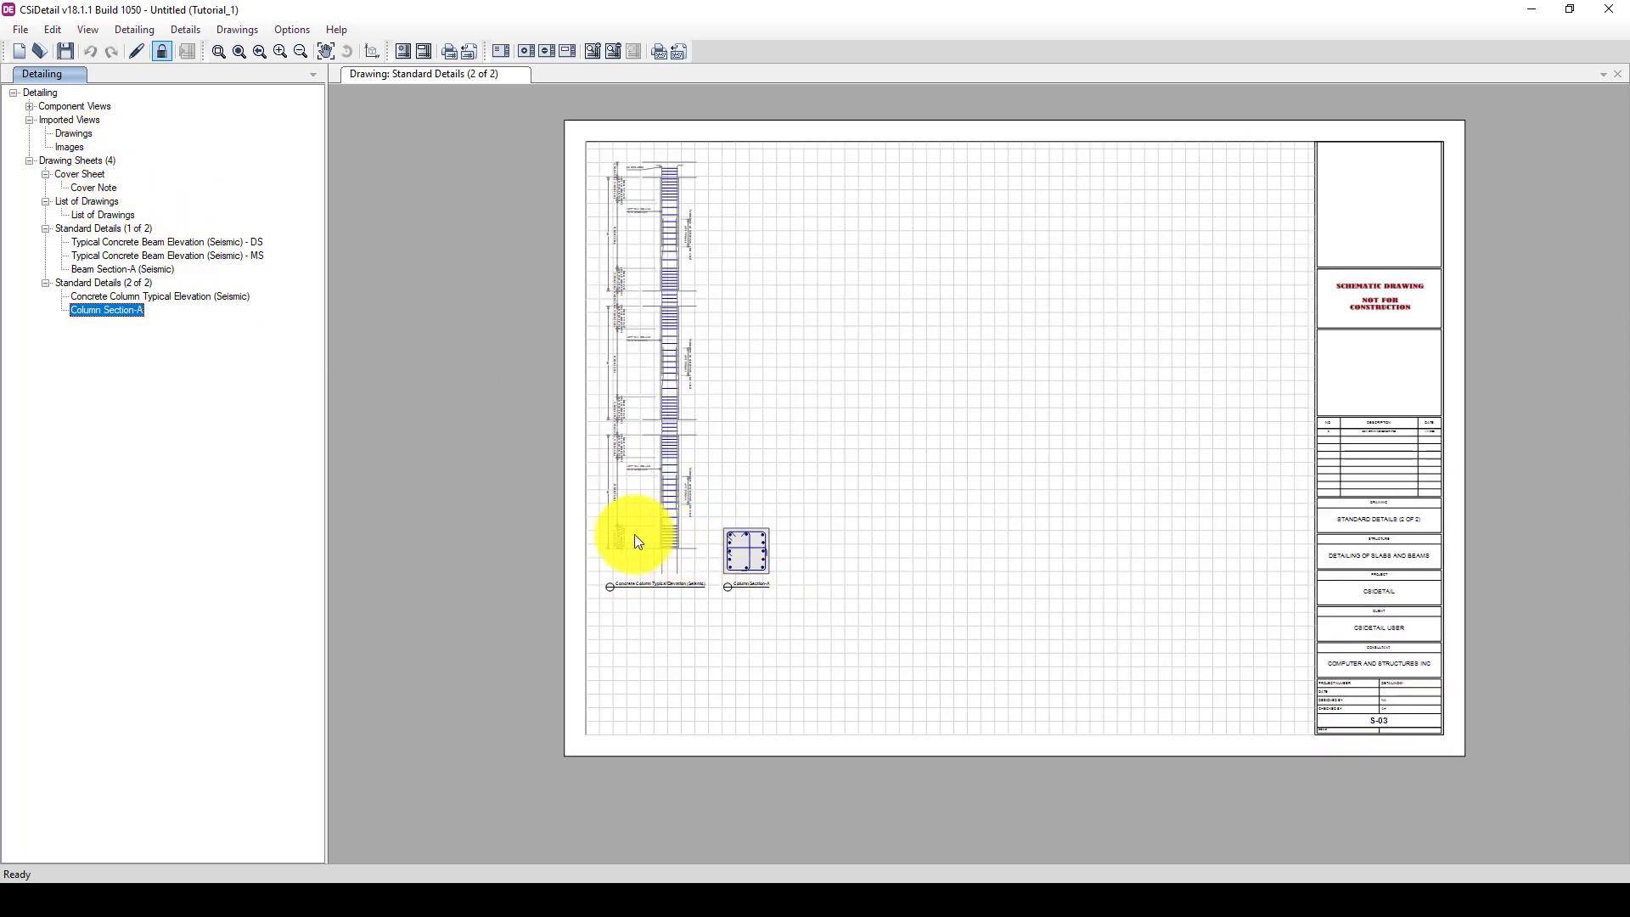
scroll(671, 533, "up", 2)
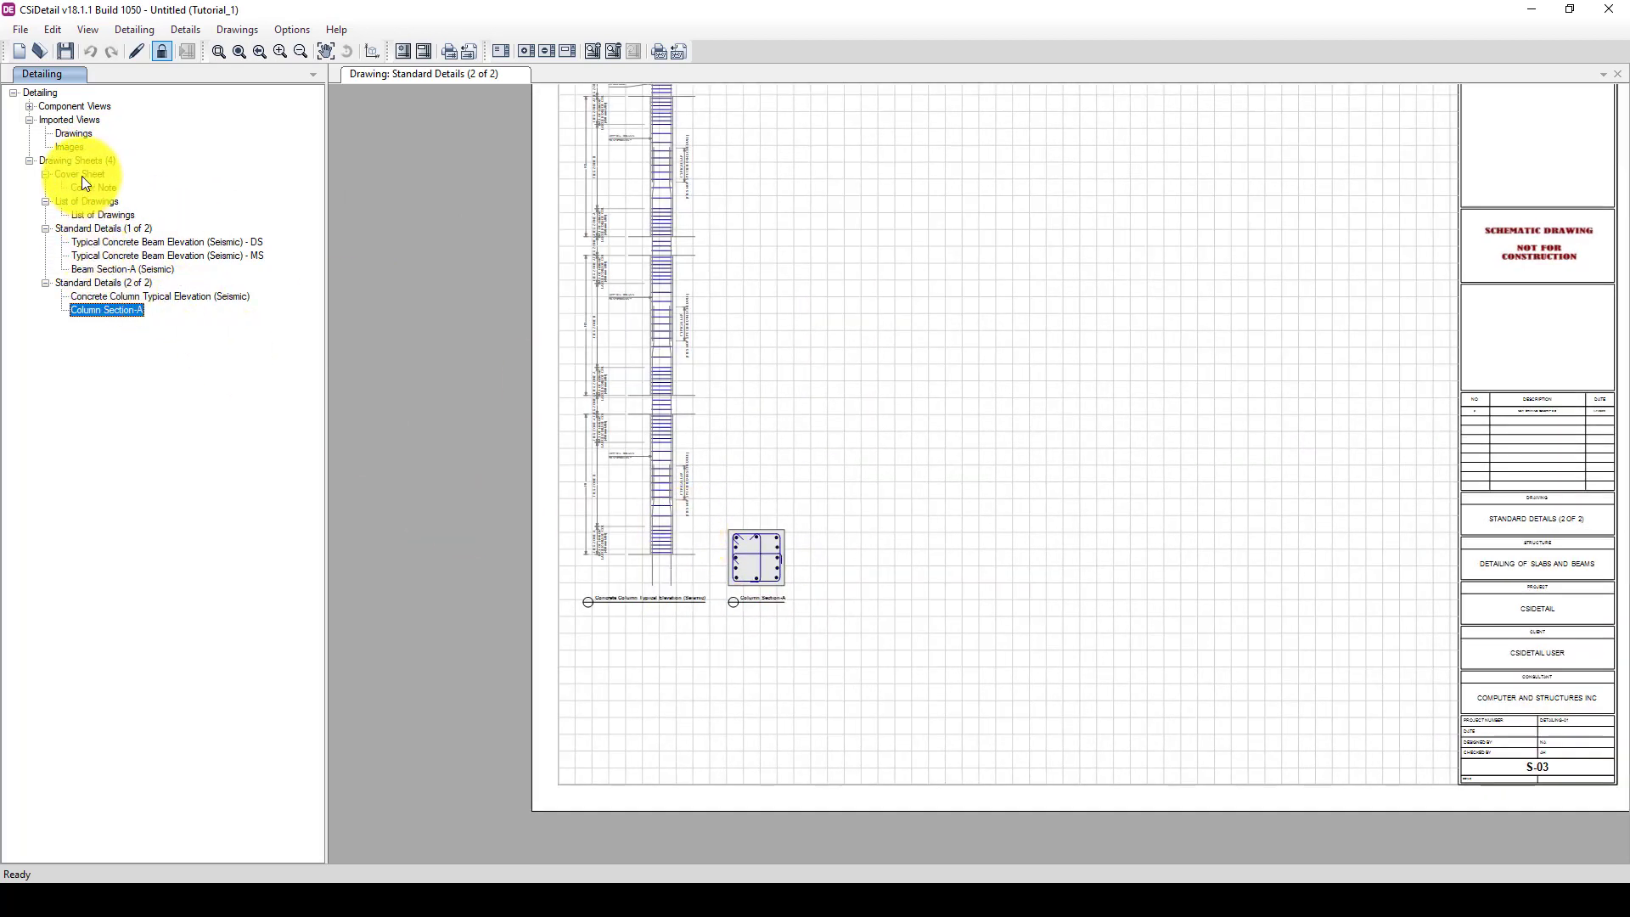
Step: Bring up the Imported Views > Drawings options twice, dismissing Import DXF without importing
left_click(61, 134)
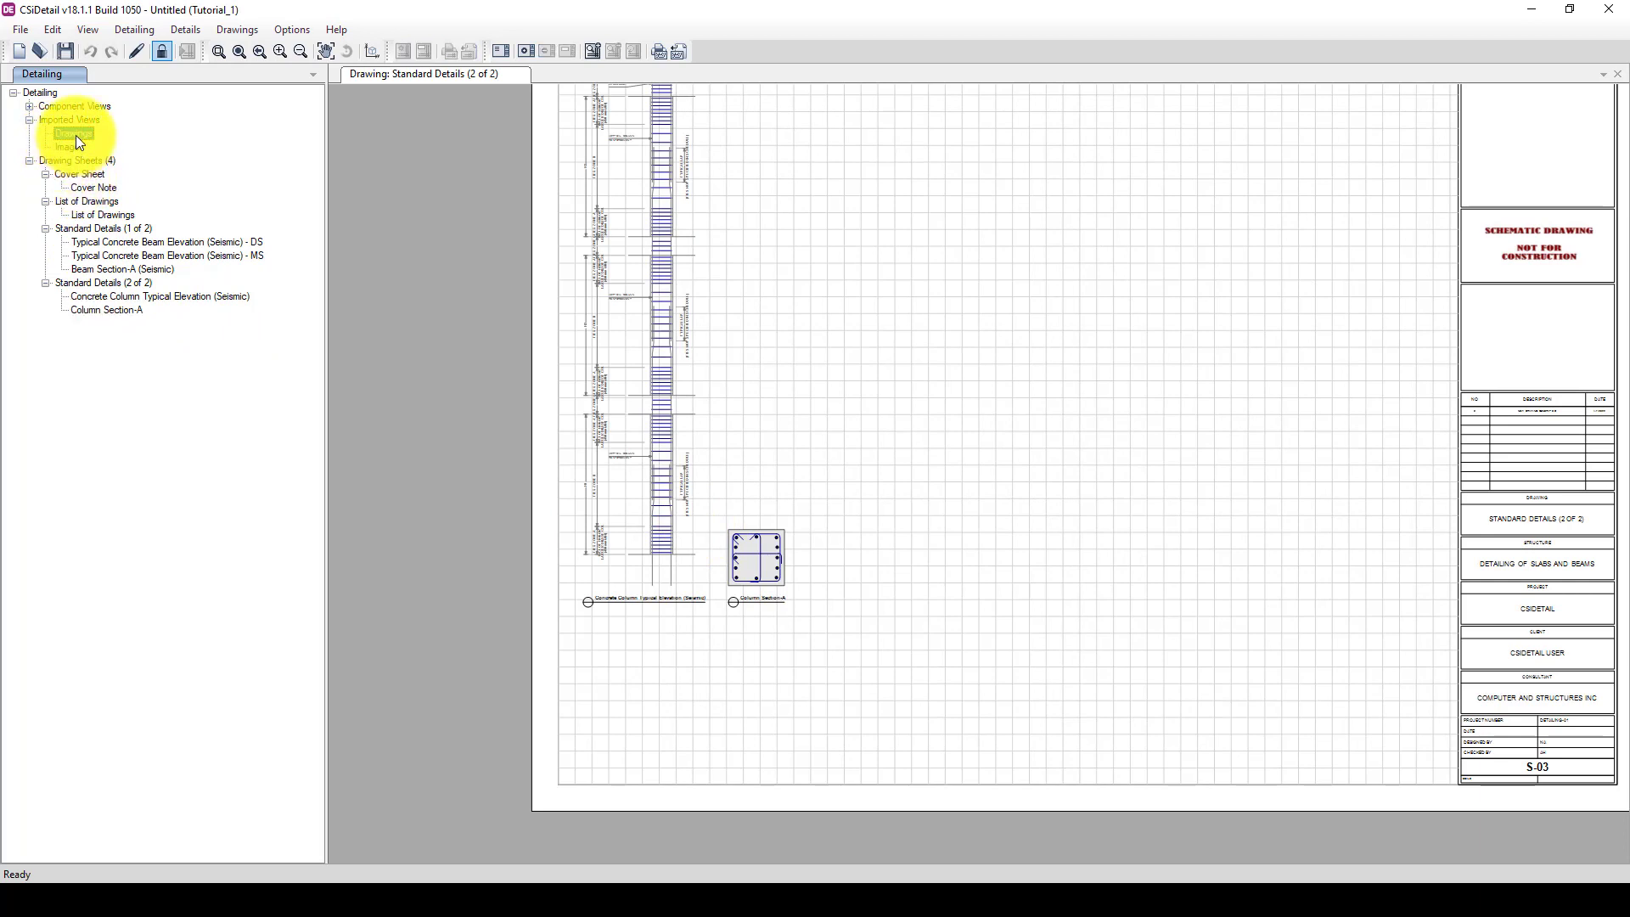
right_click(75, 135)
key("Escape")
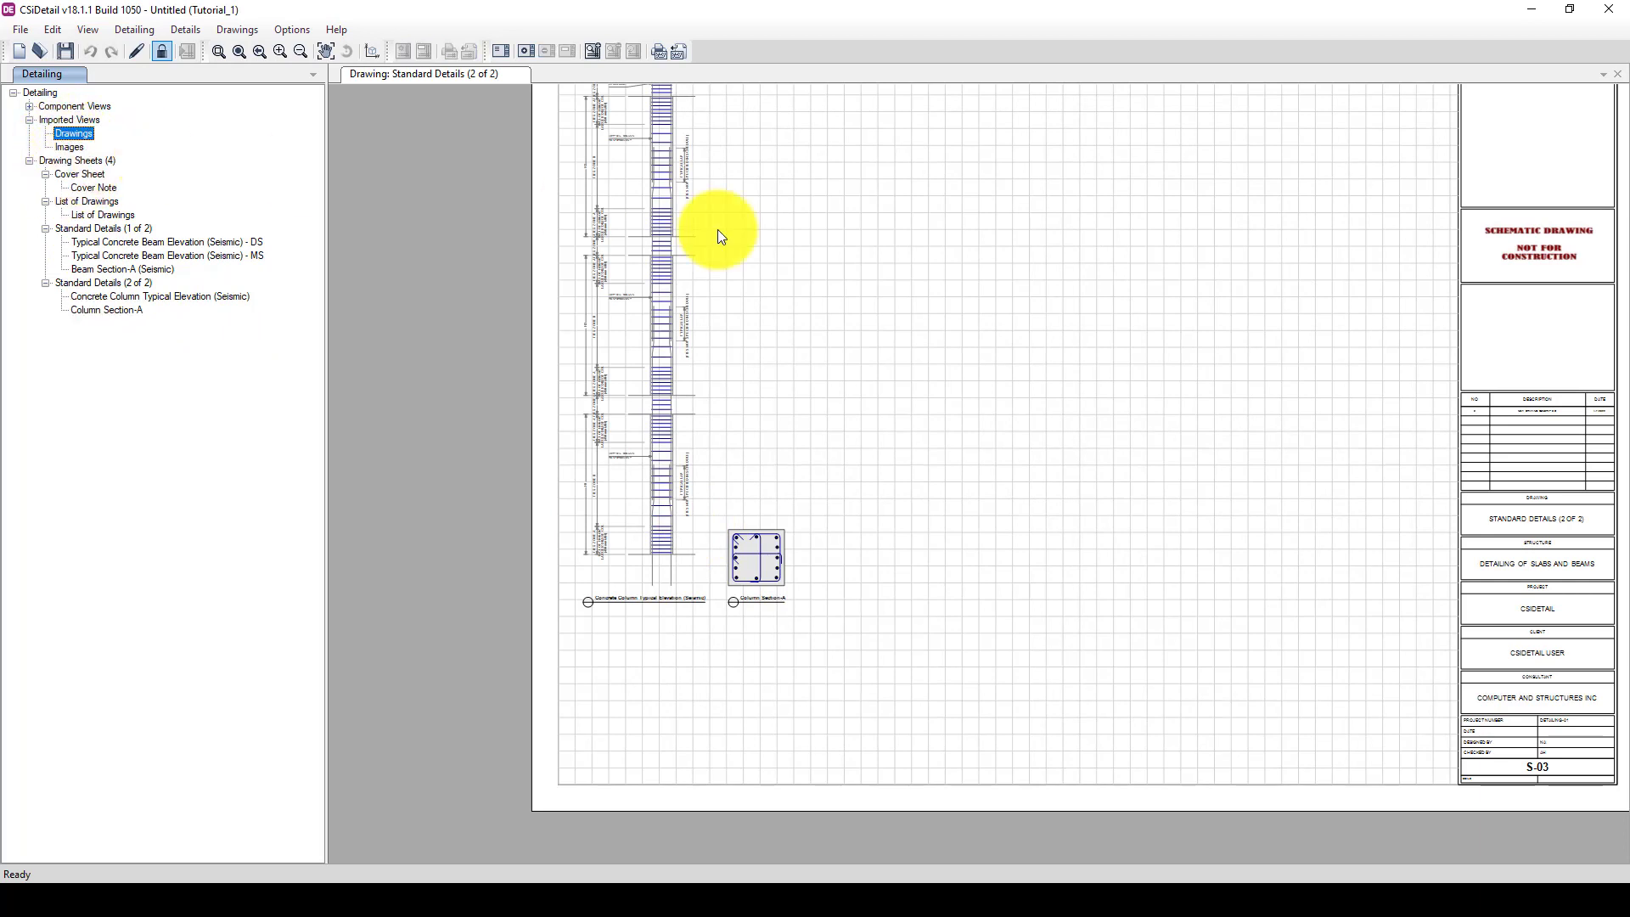
scroll(837, 558, "down", 1)
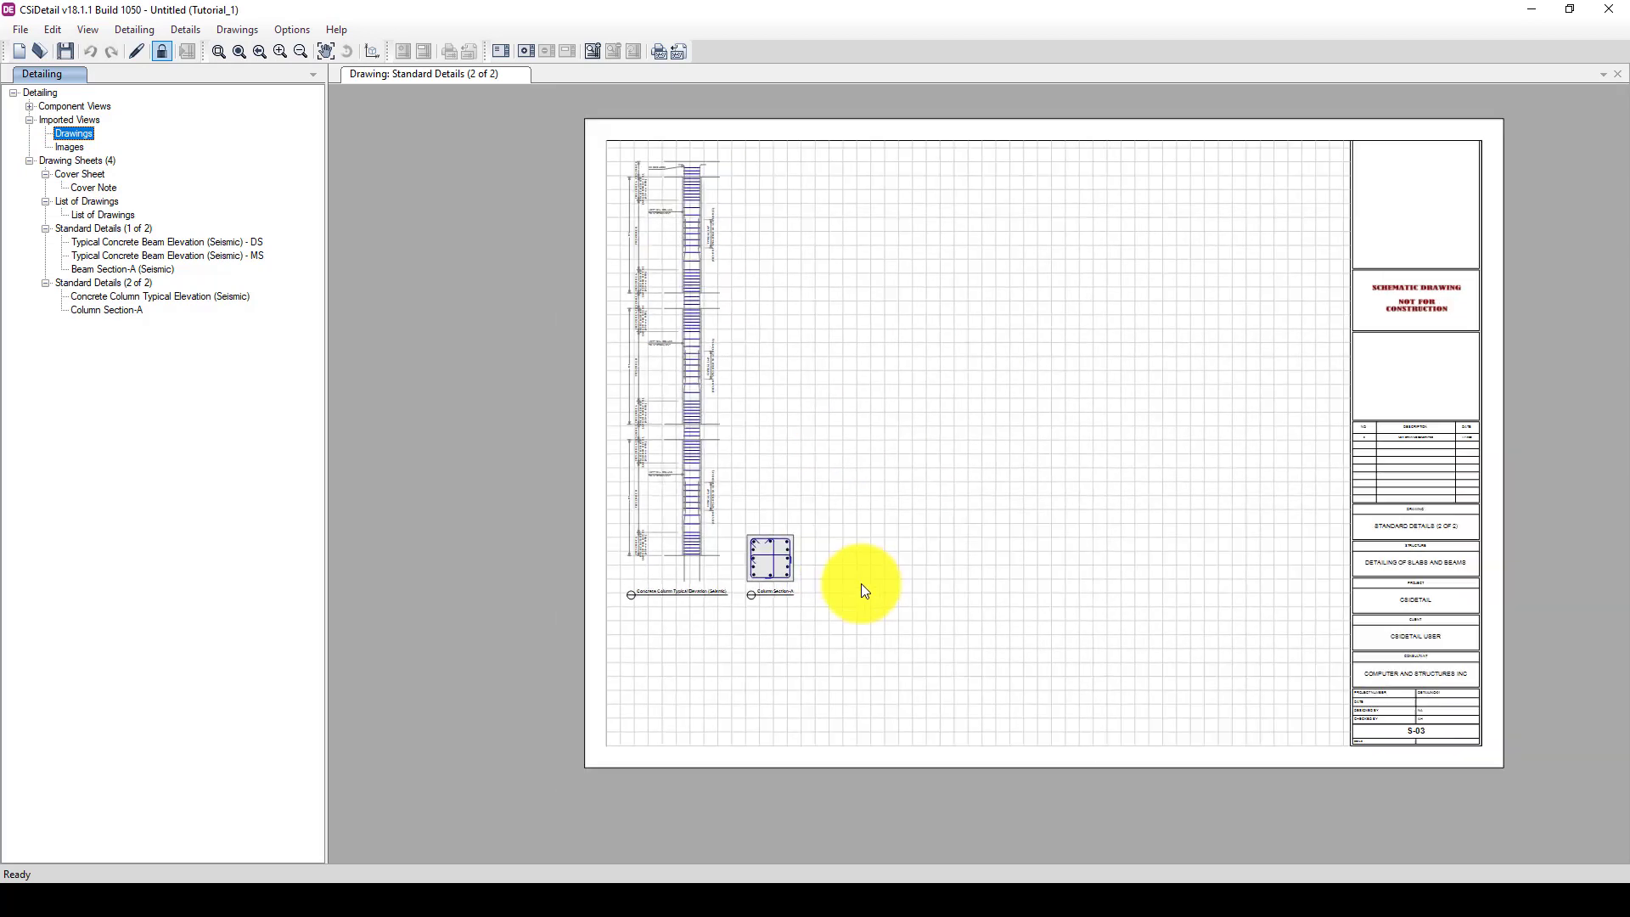
right_click(68, 136)
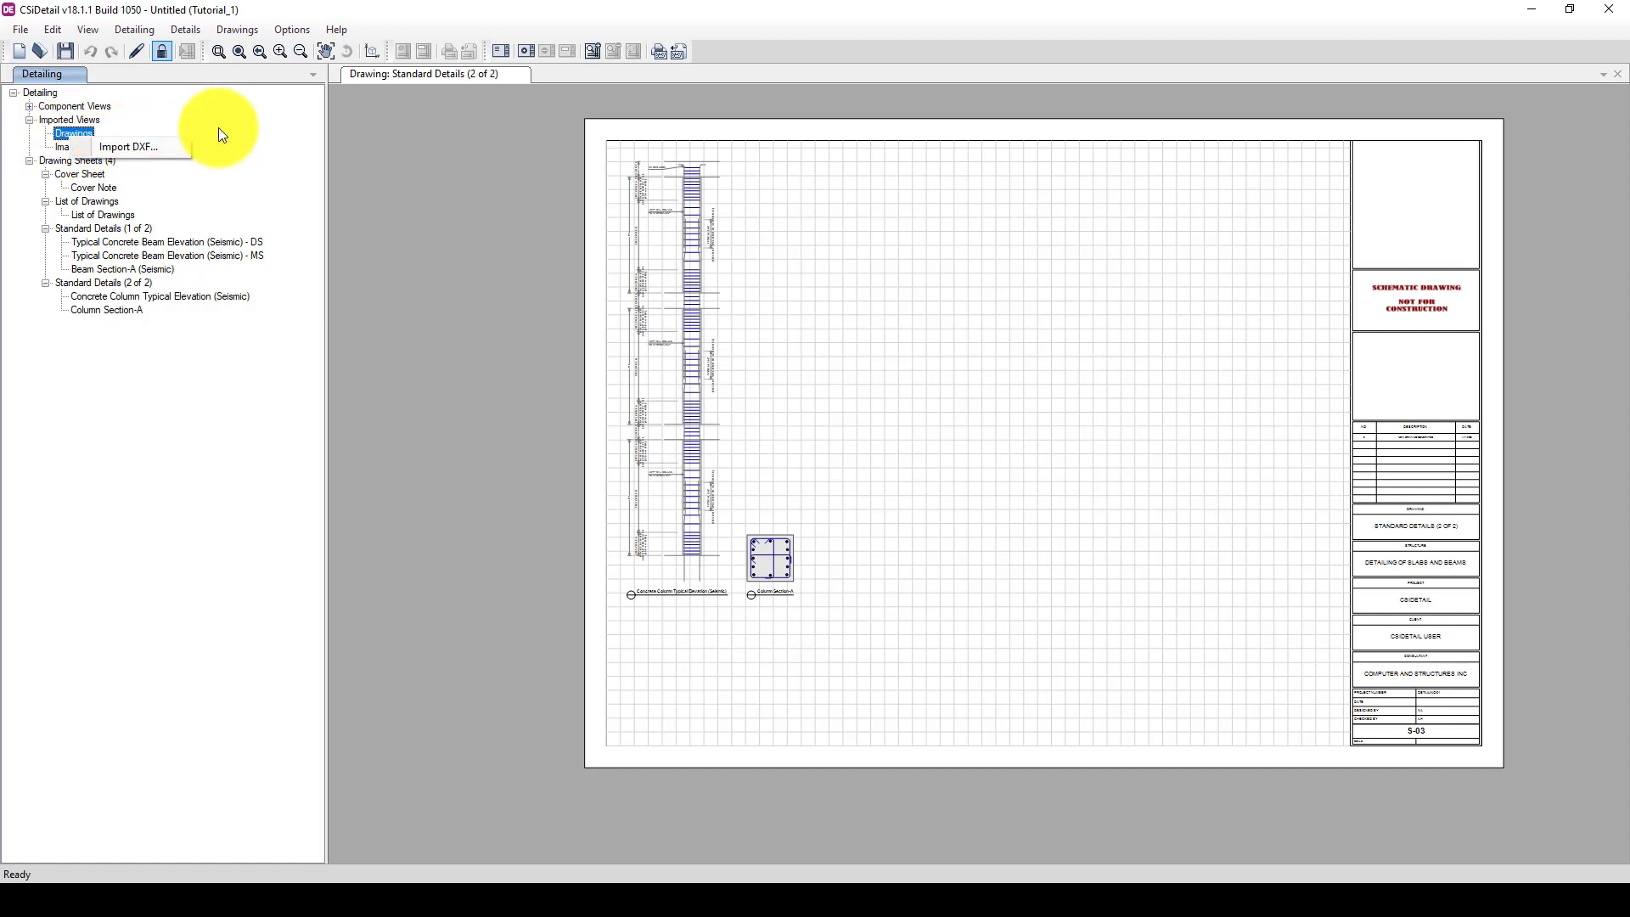
key("Escape")
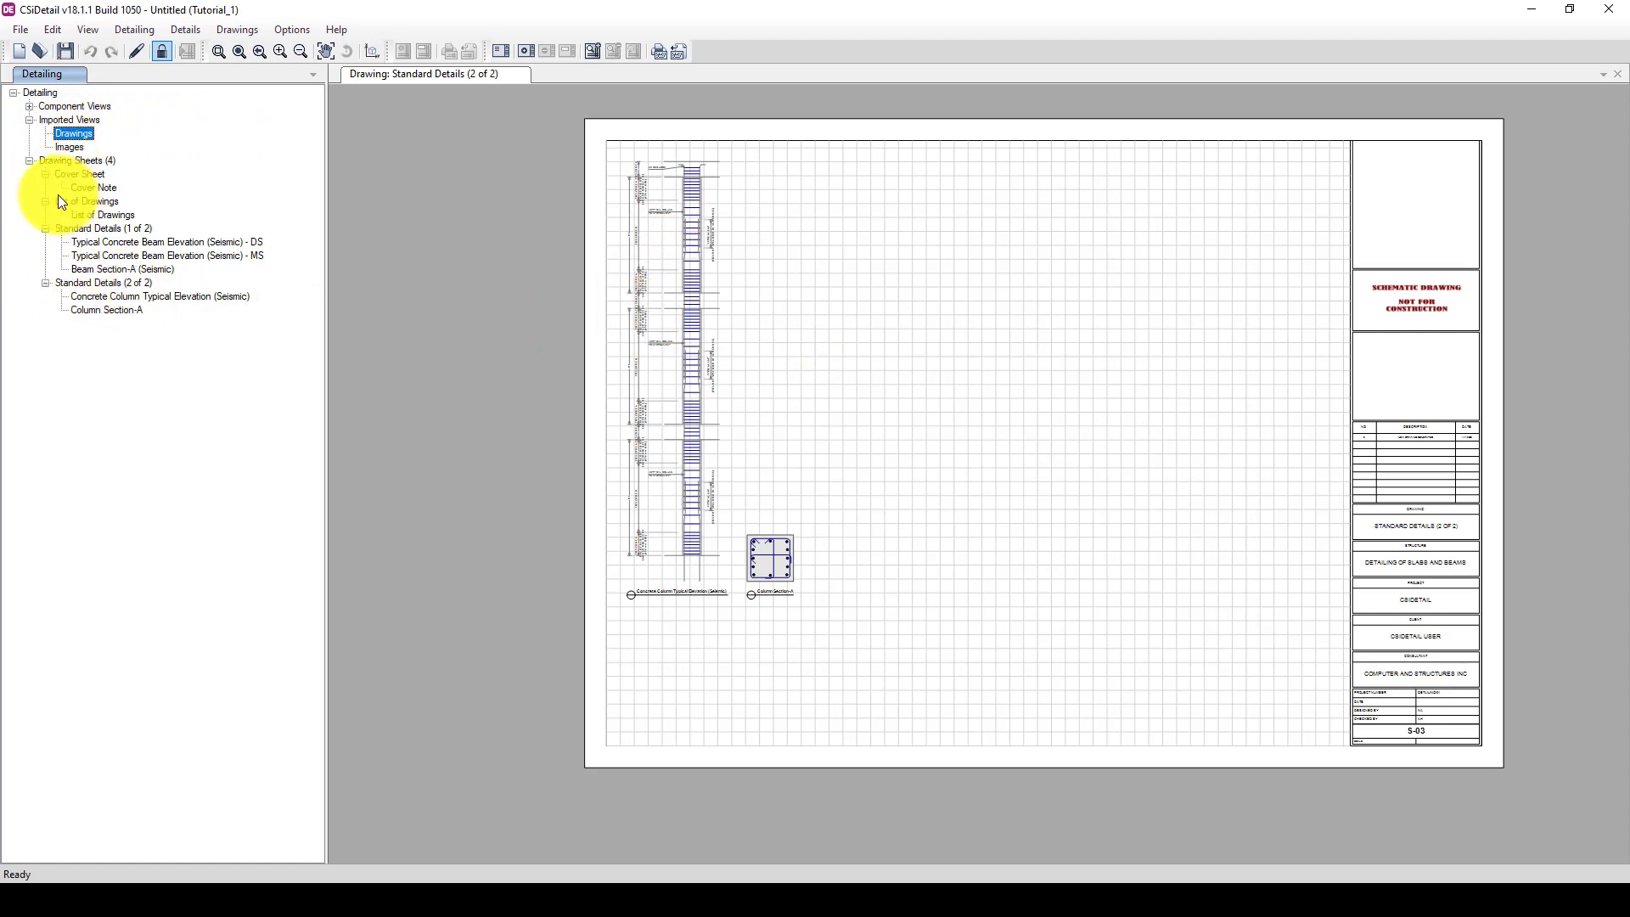
Step: Expand Component Views and show the 4CB1 Rebar Quantities table
left_click(30, 107)
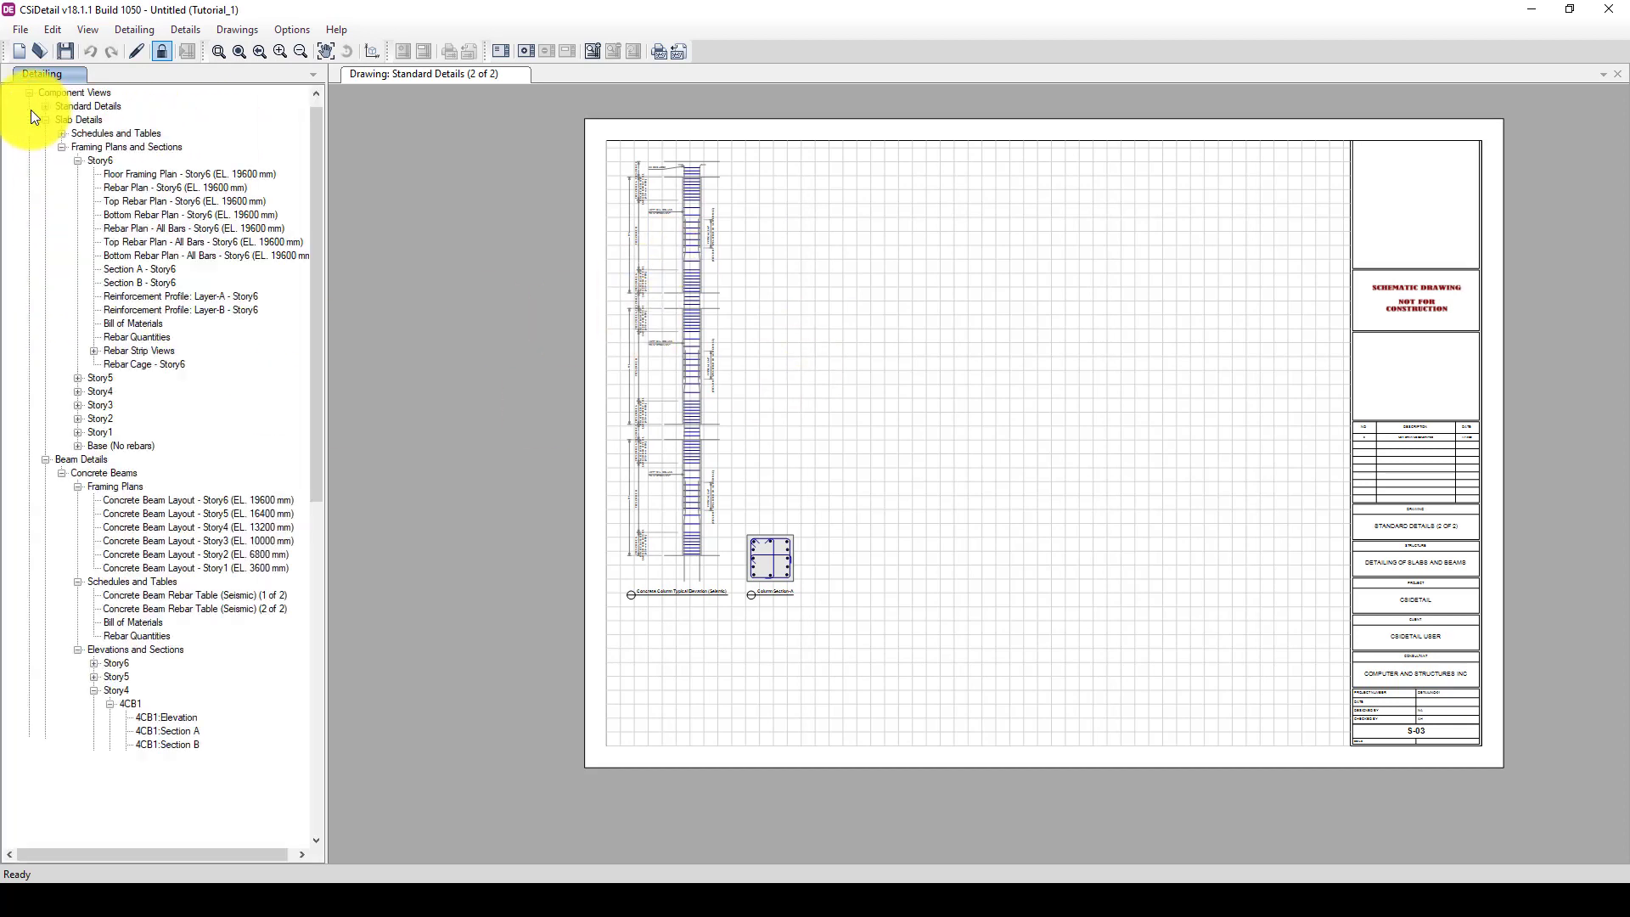
scroll(193, 420, "down", 4)
scroll(194, 421, "down", 10)
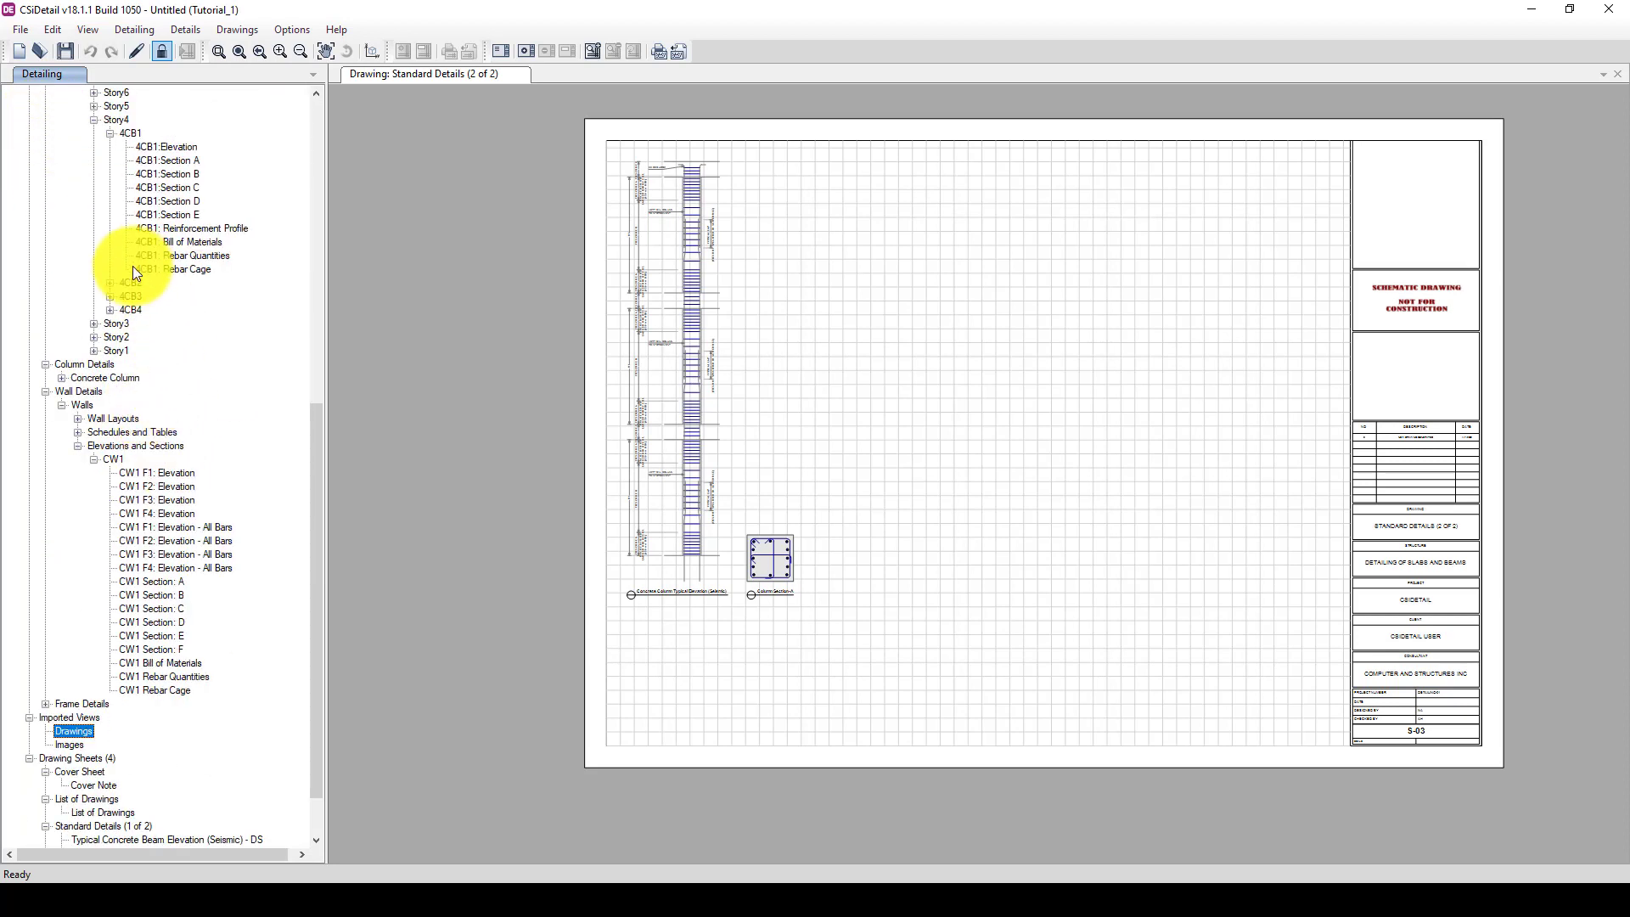
left_click(166, 254)
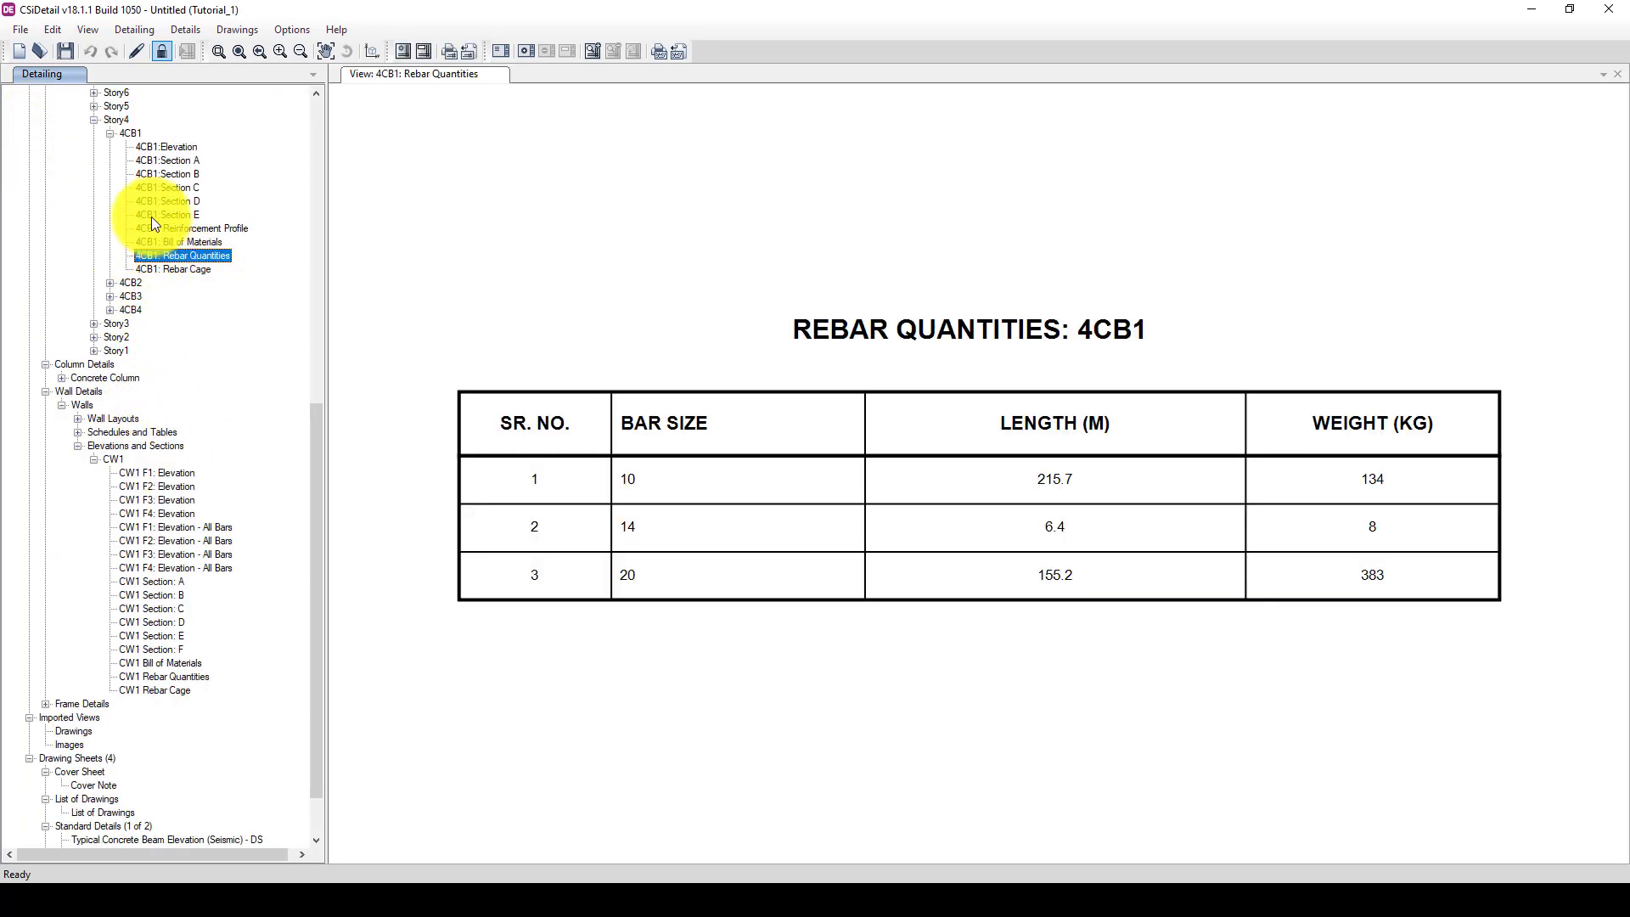
Step: Check the 4CB1 Section E export settings with DWG, cancel, and return to 4CB1 Elevation
left_click(158, 215)
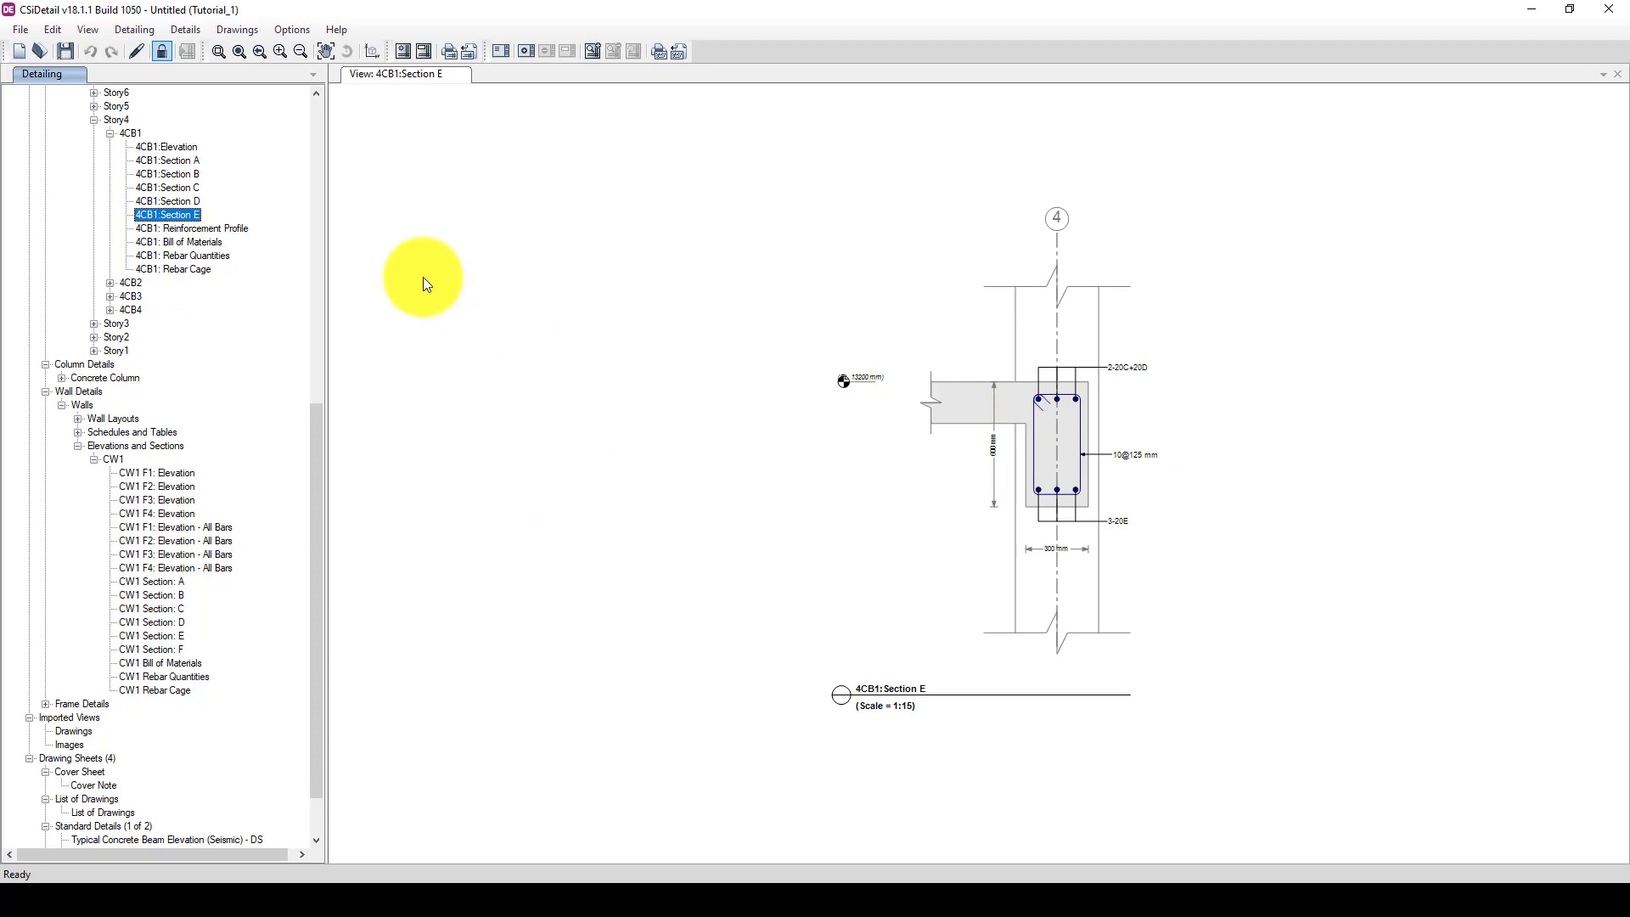
right_click(192, 218)
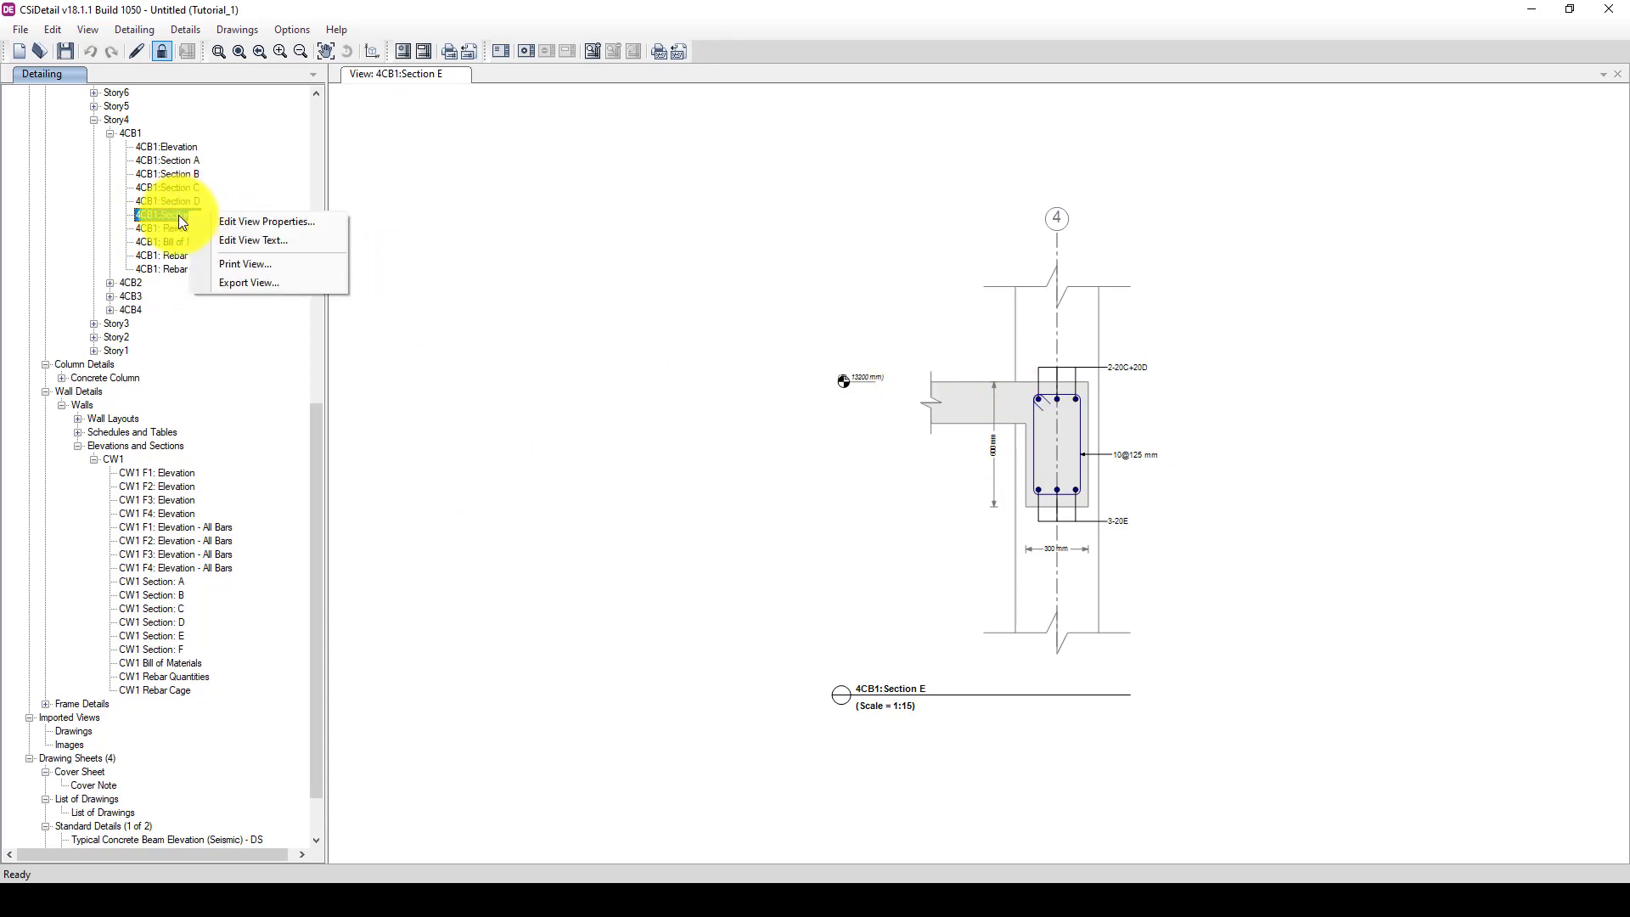
left_click(240, 285)
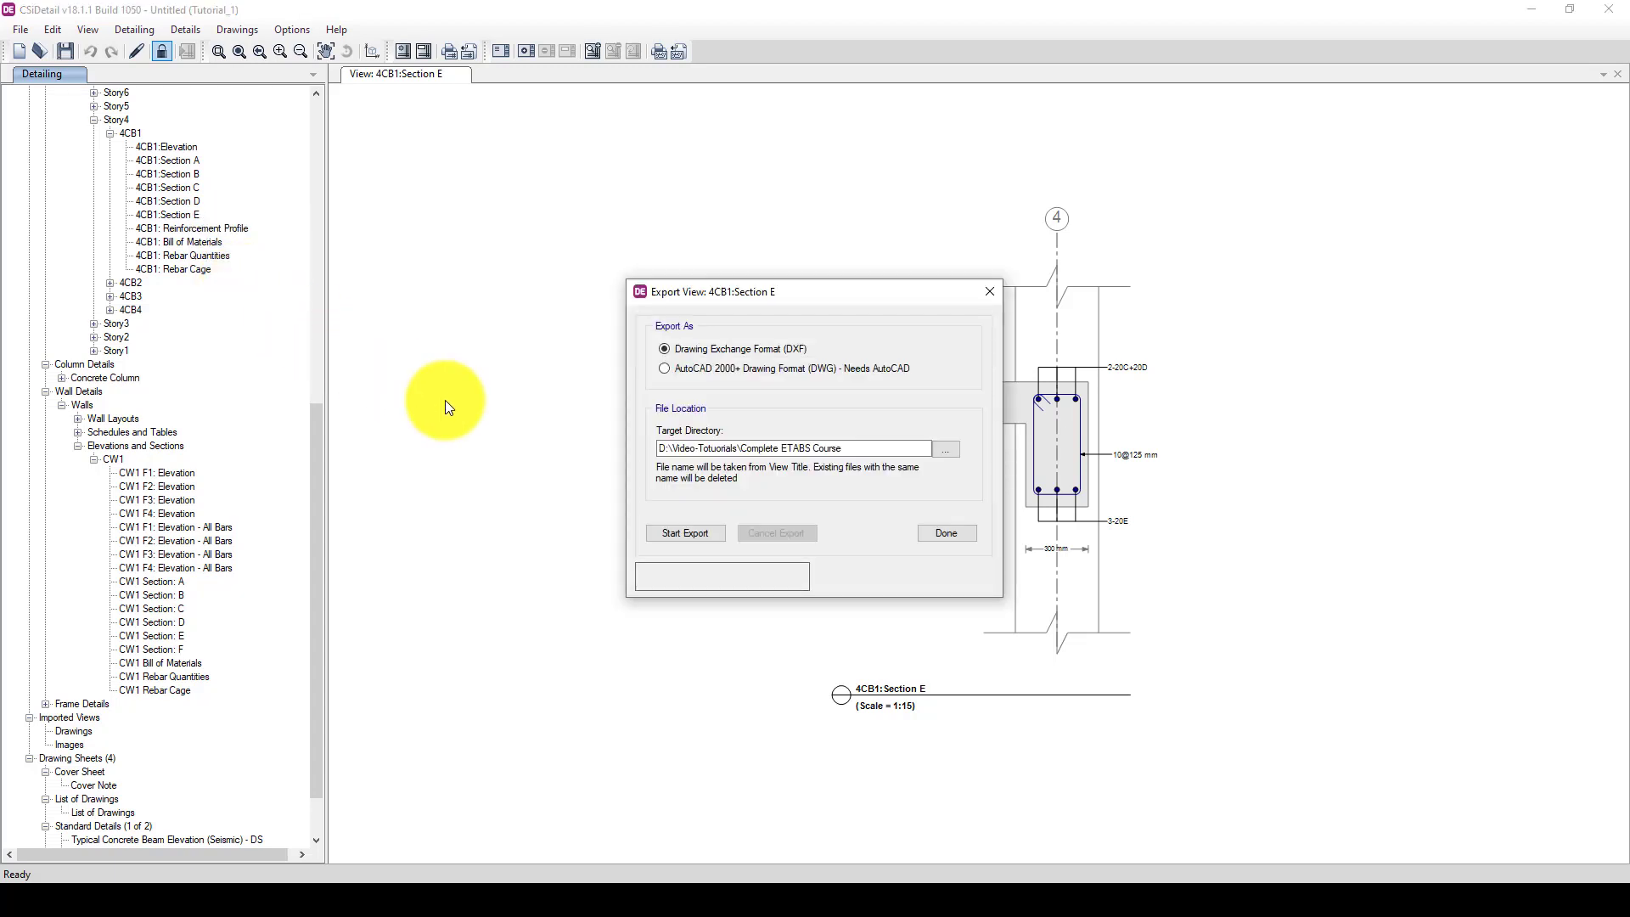
left_click(666, 368)
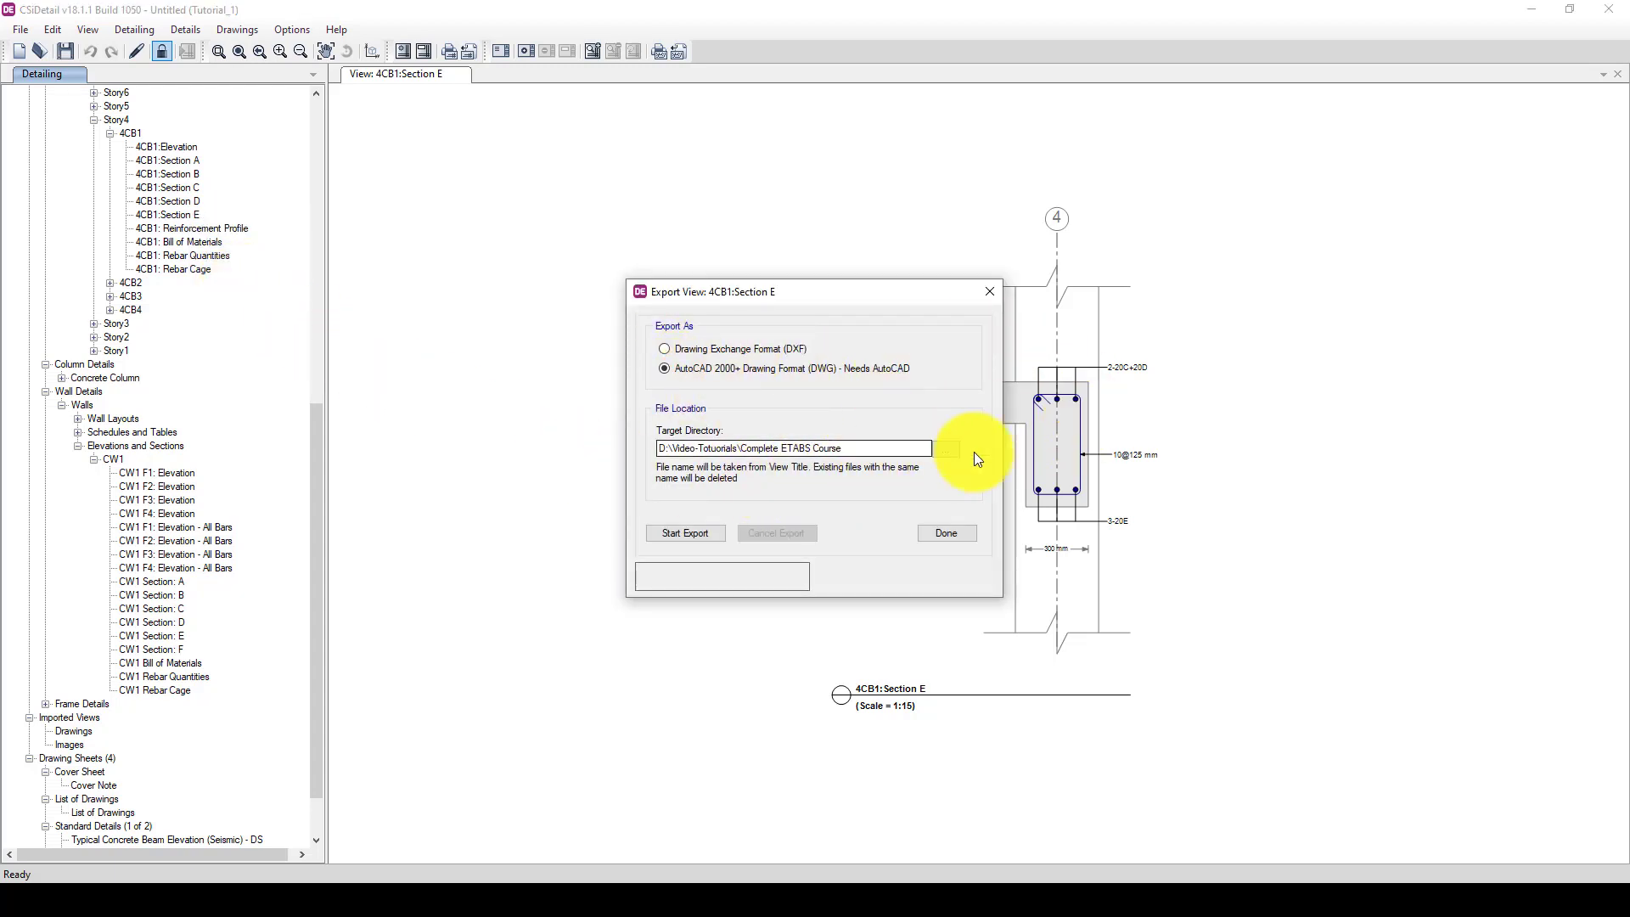
left_click(993, 292)
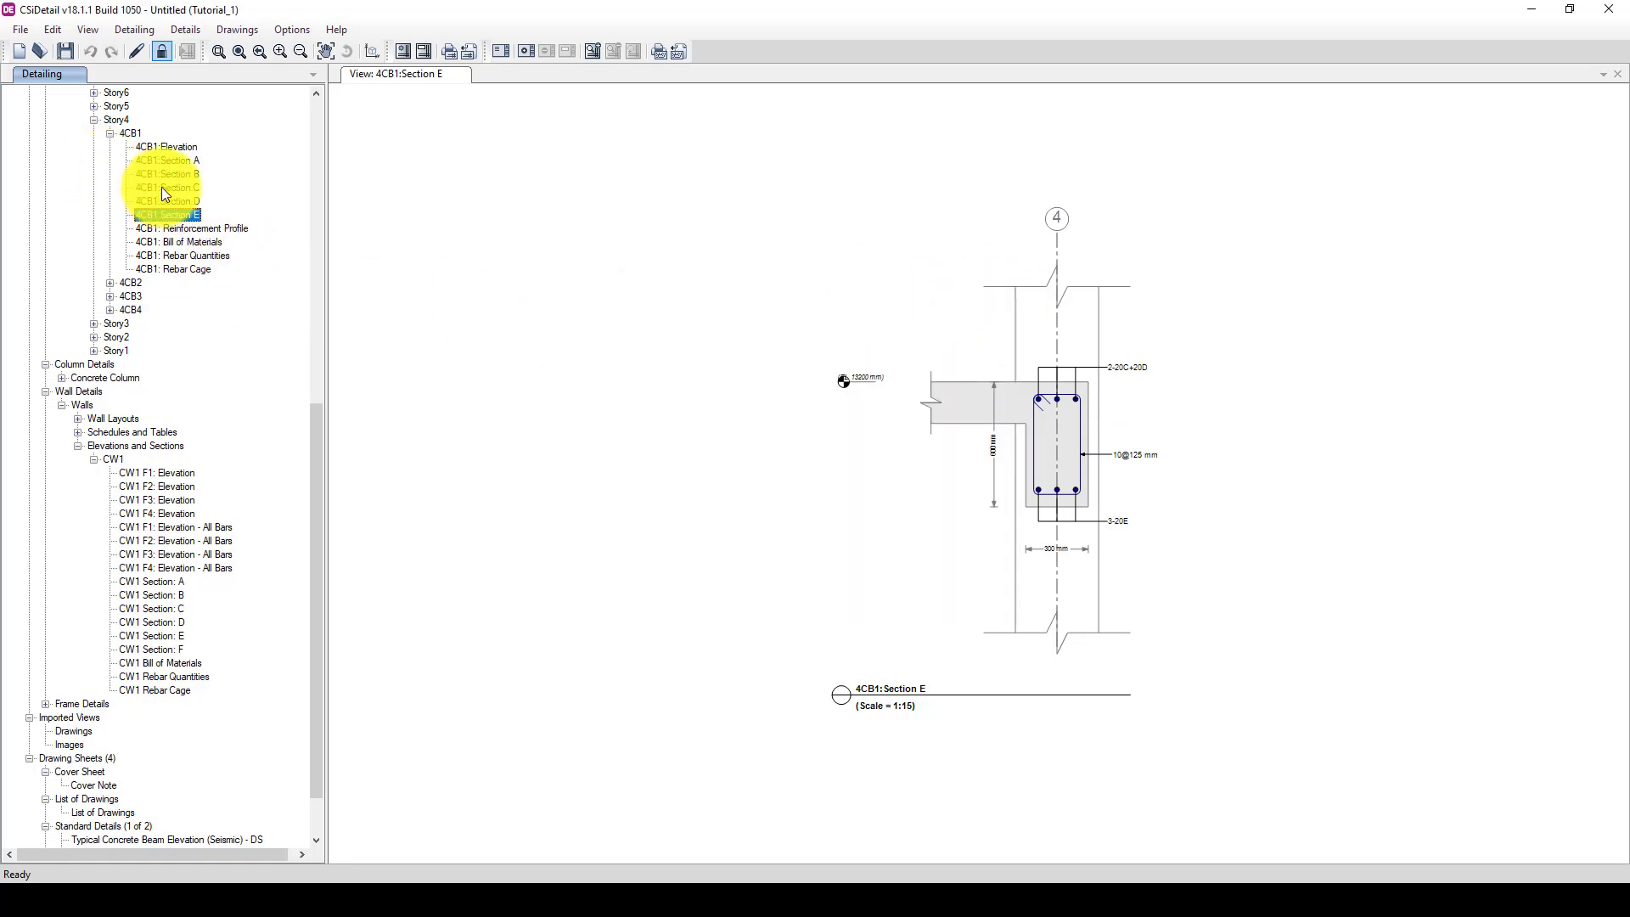
left_click(167, 146)
Step: Export the 4CB1 Elevation view as a DXF file, then close the export settings
right_click(168, 150)
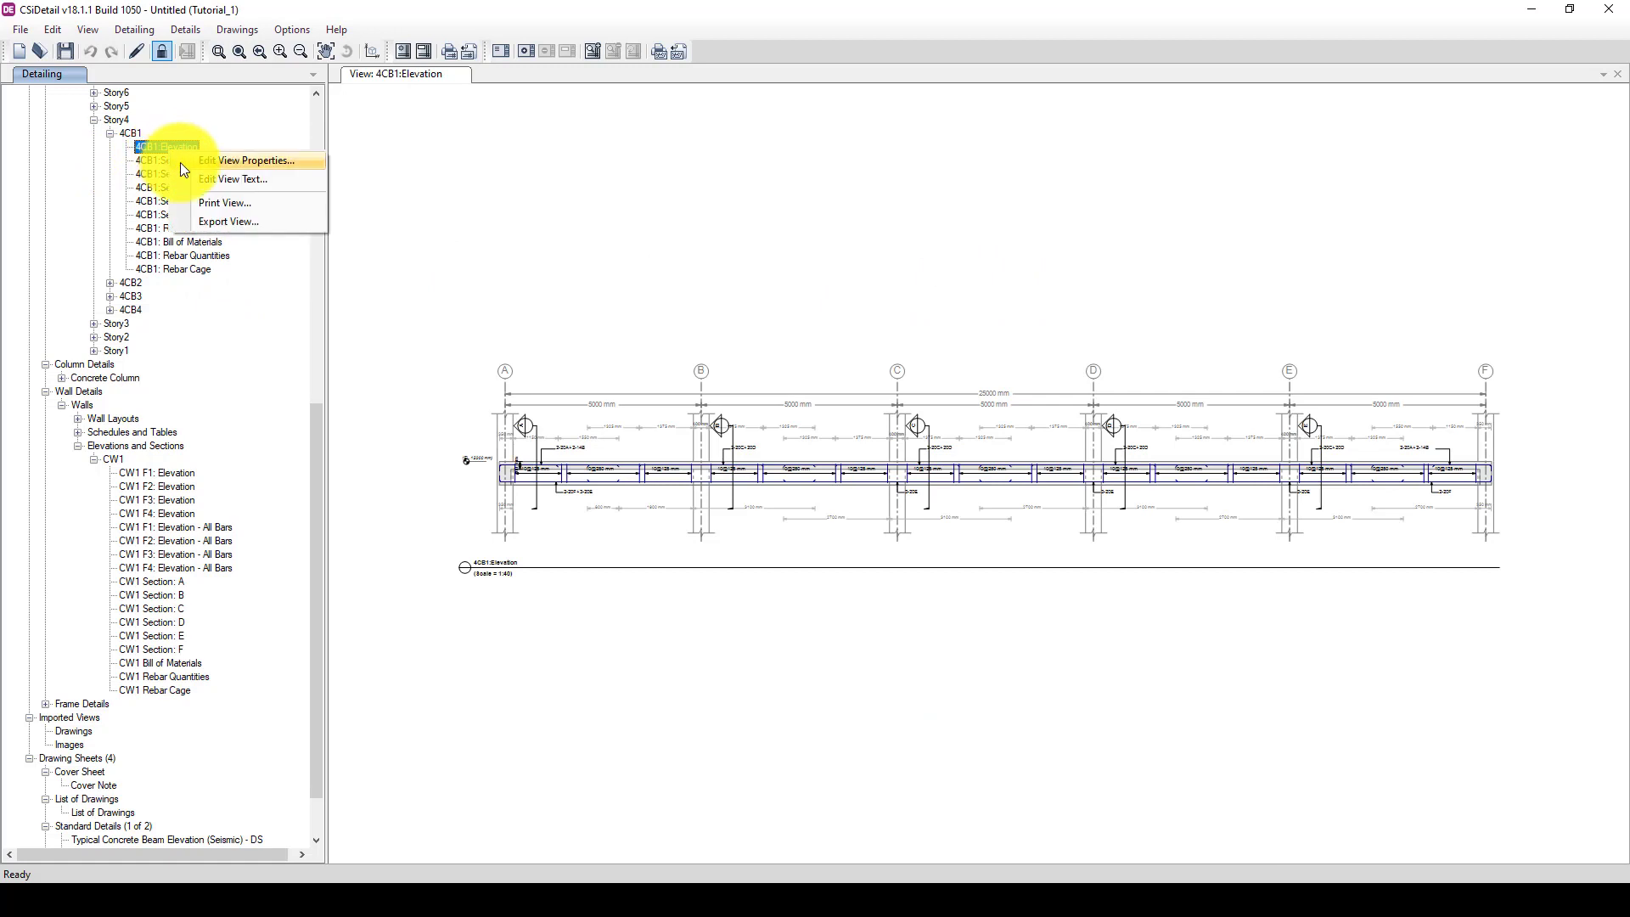
left_click(231, 221)
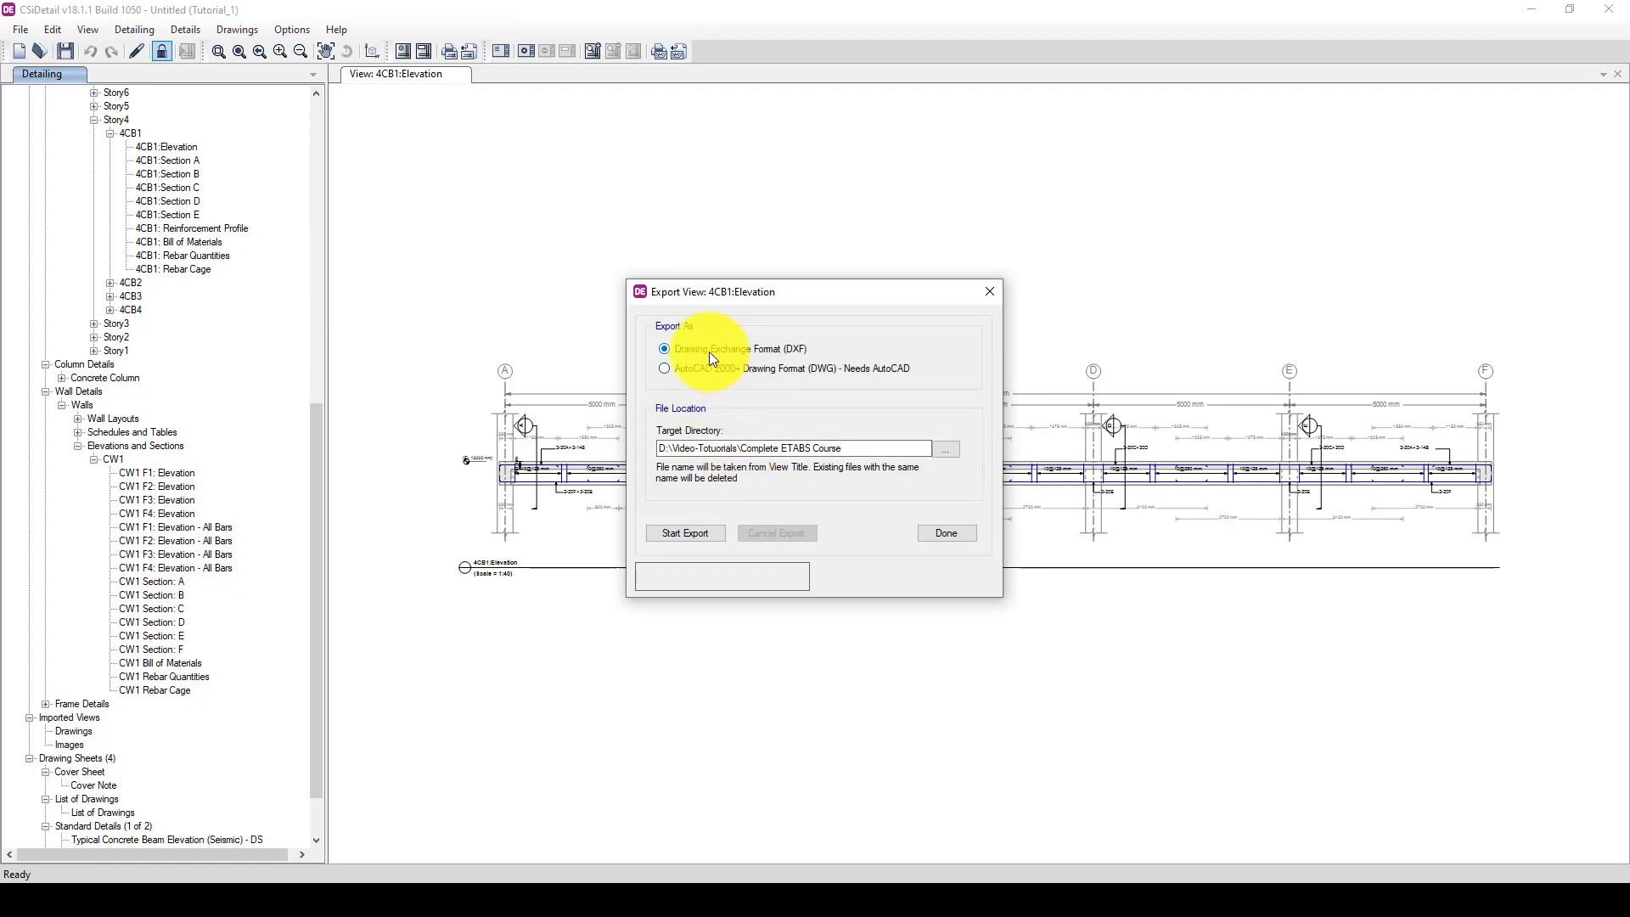
left_click(679, 531)
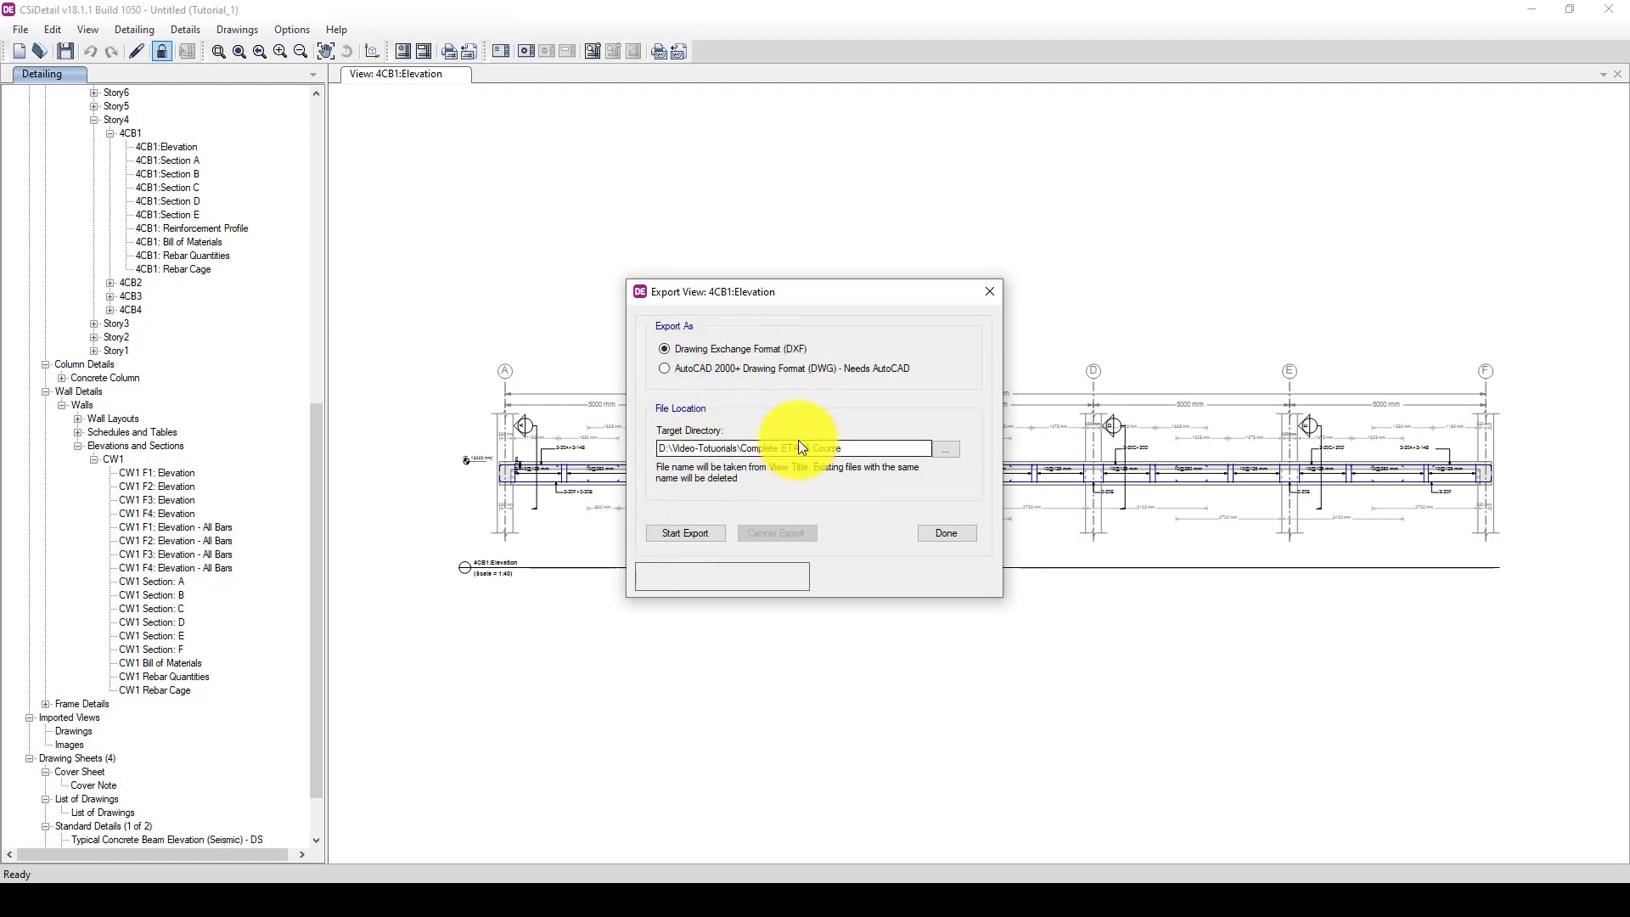
left_click(669, 370)
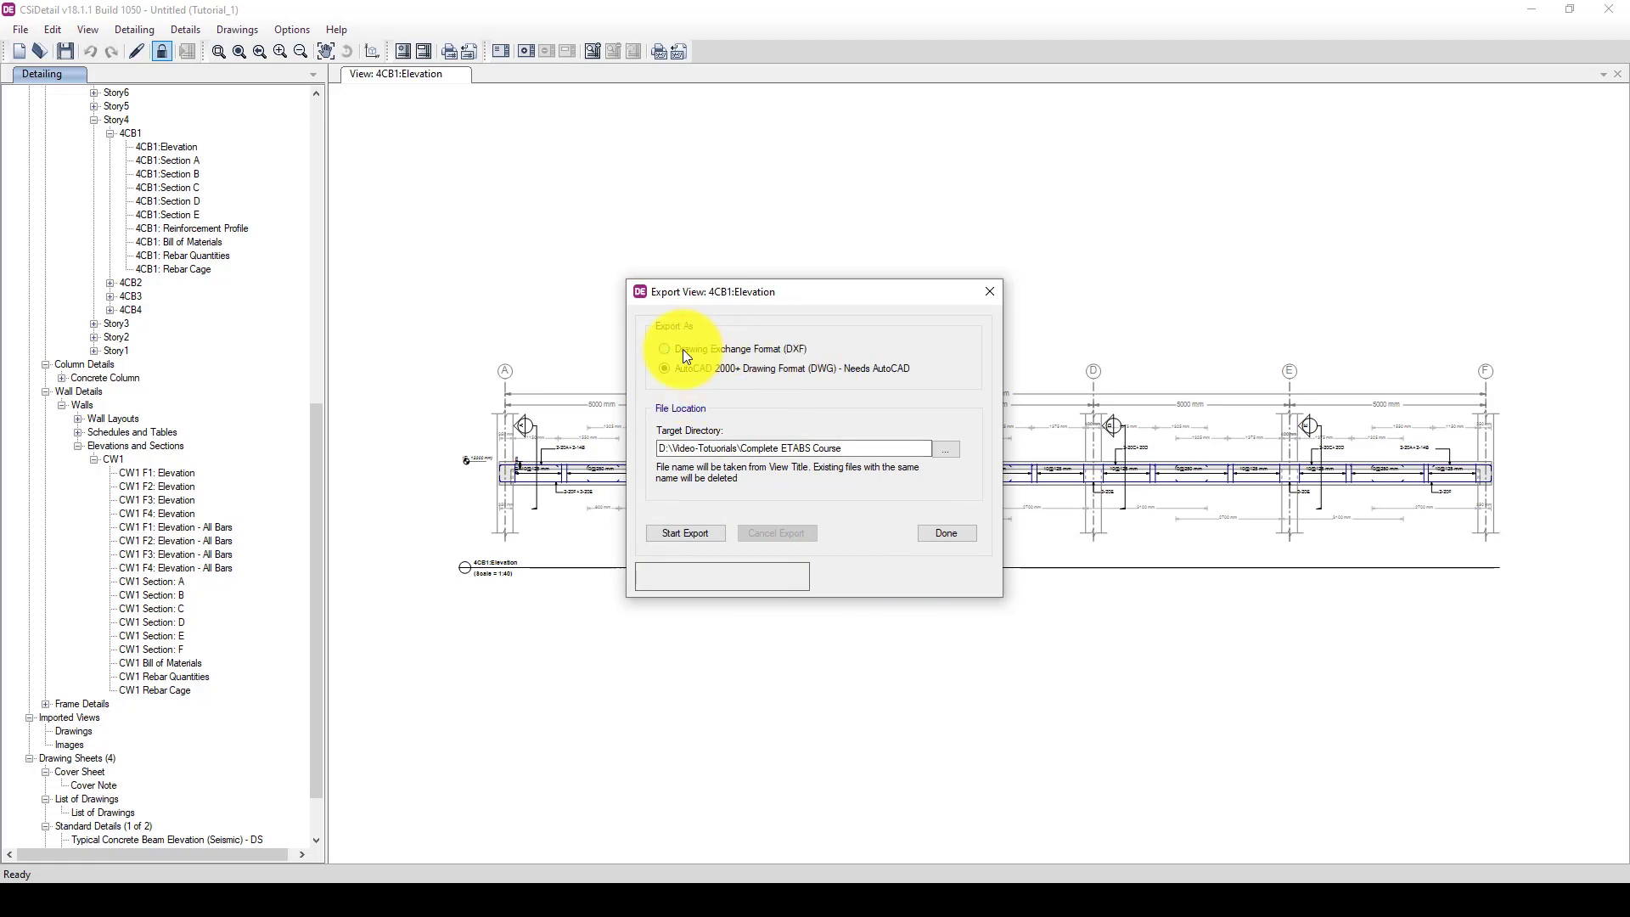
left_click(990, 292)
scroll(136, 560, "down", 2)
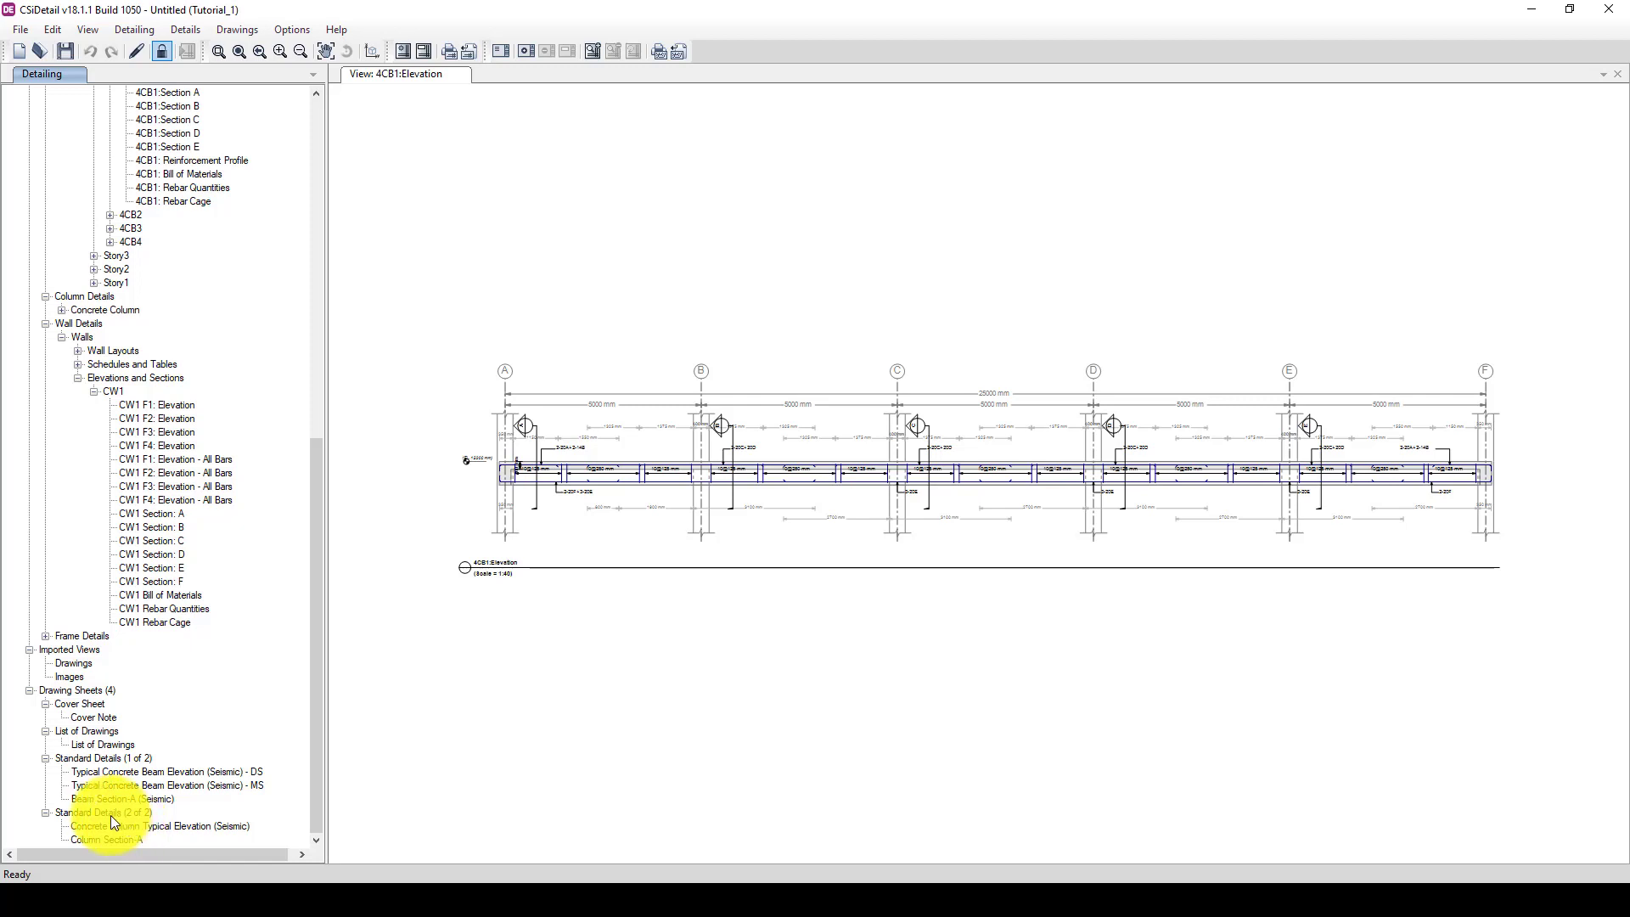
Step: Open the CW1 F2 Elevation - All Bars view and try placing it on Standard Details (1 of 2)
double_click(97, 786)
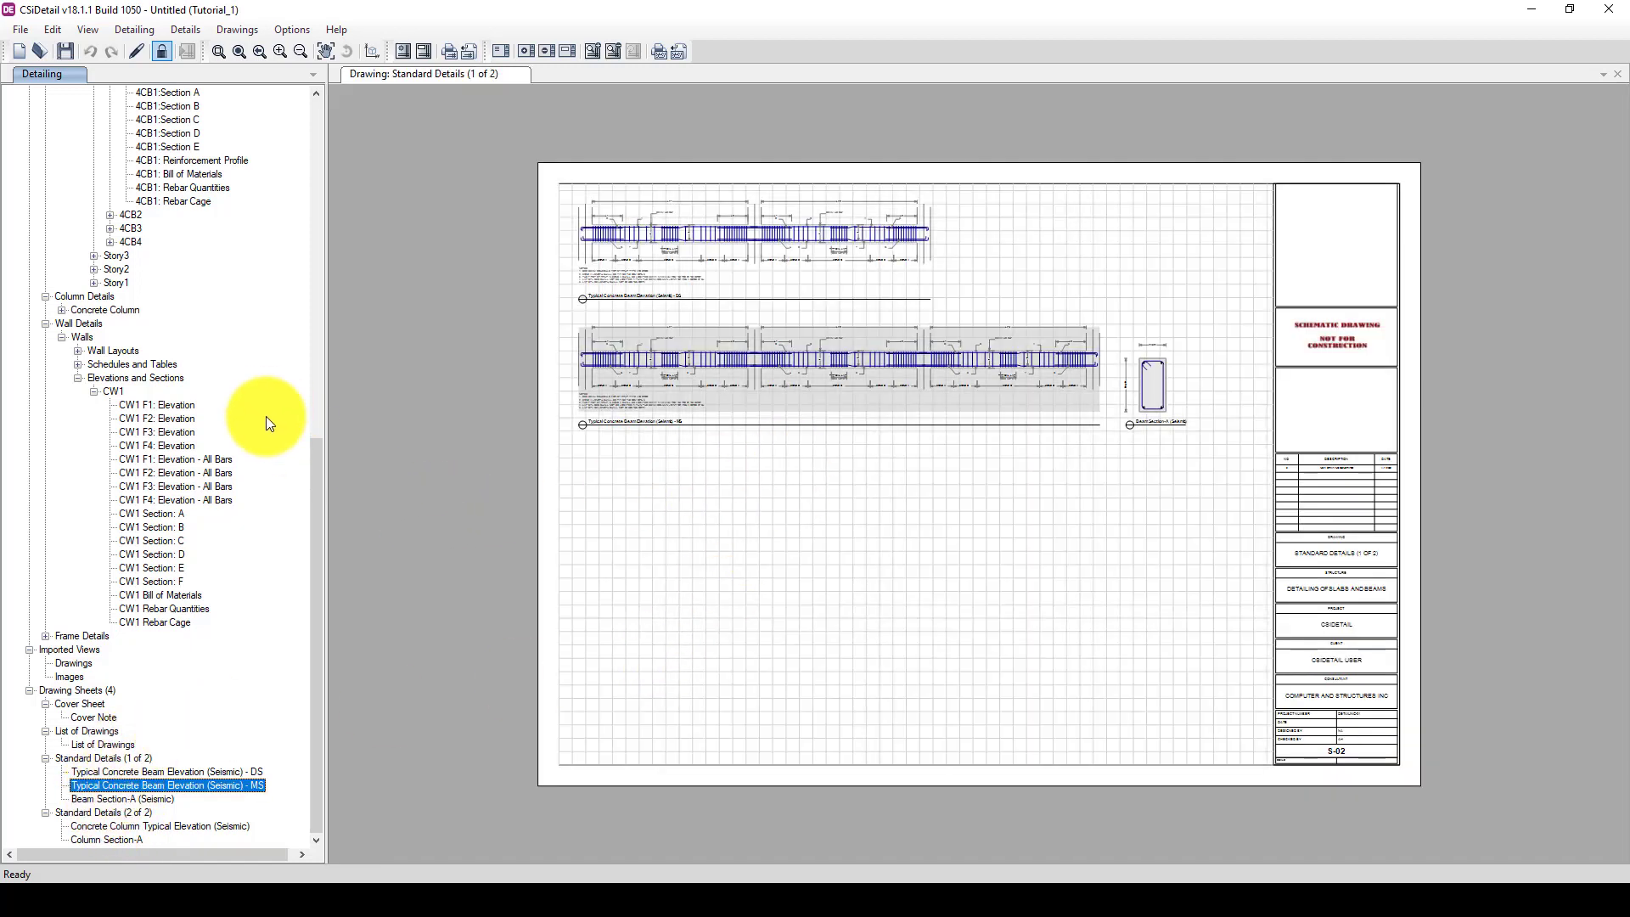
double_click(179, 469)
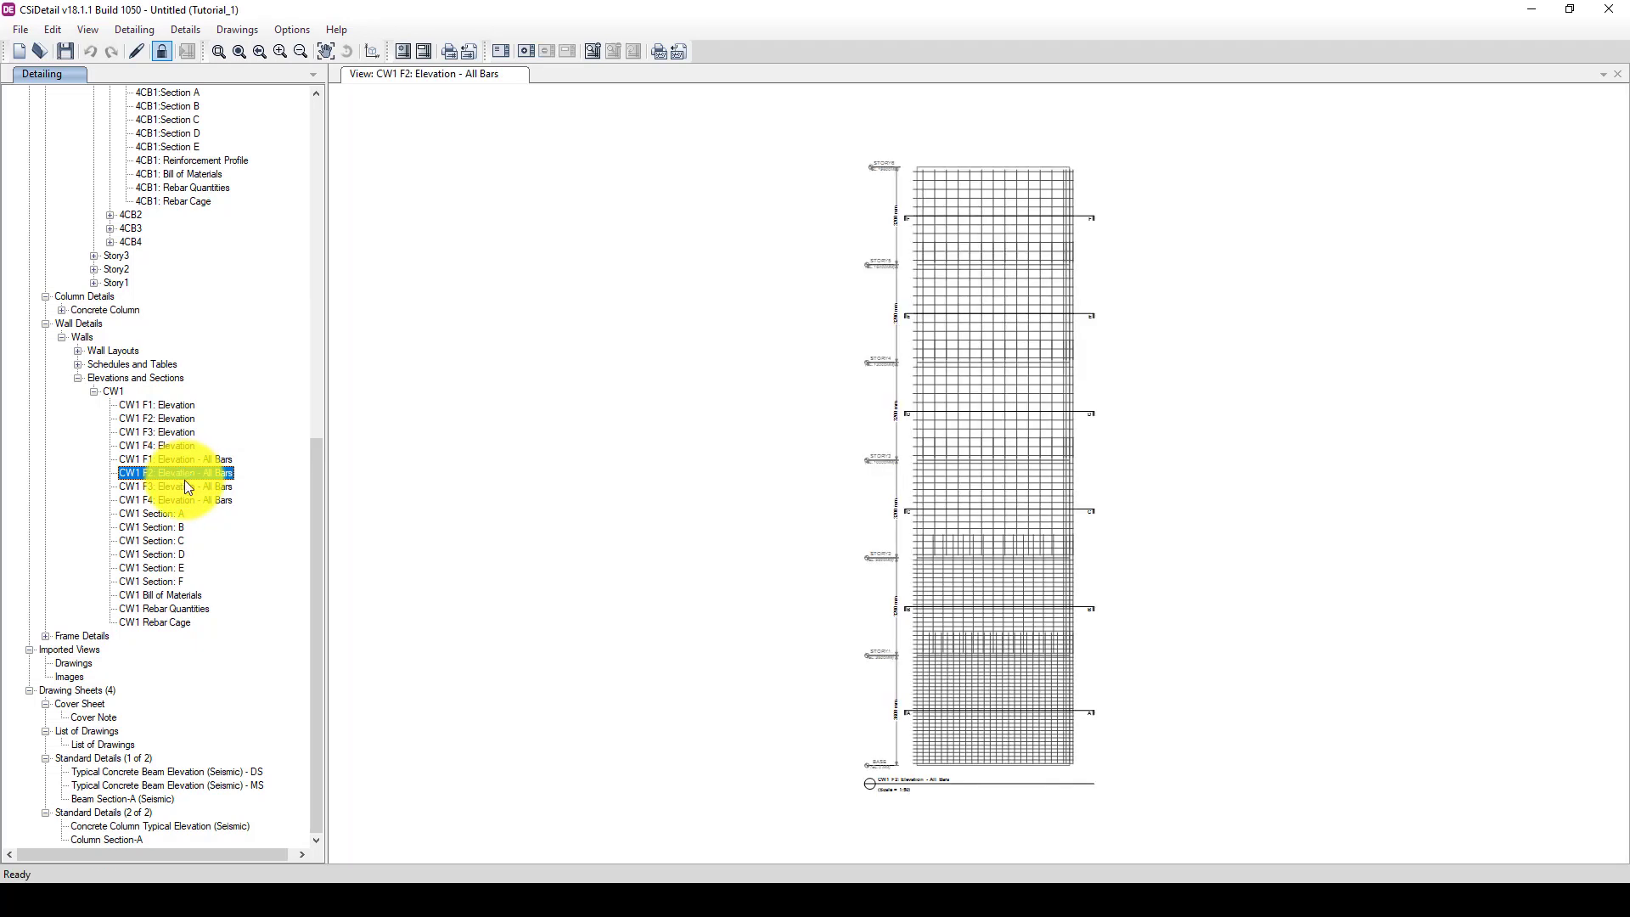
mouse_move(176, 472)
left_mouse_down()
mouse_move(200, 774)
mouse_move(144, 847)
mouse_move(150, 593)
left_mouse_up()
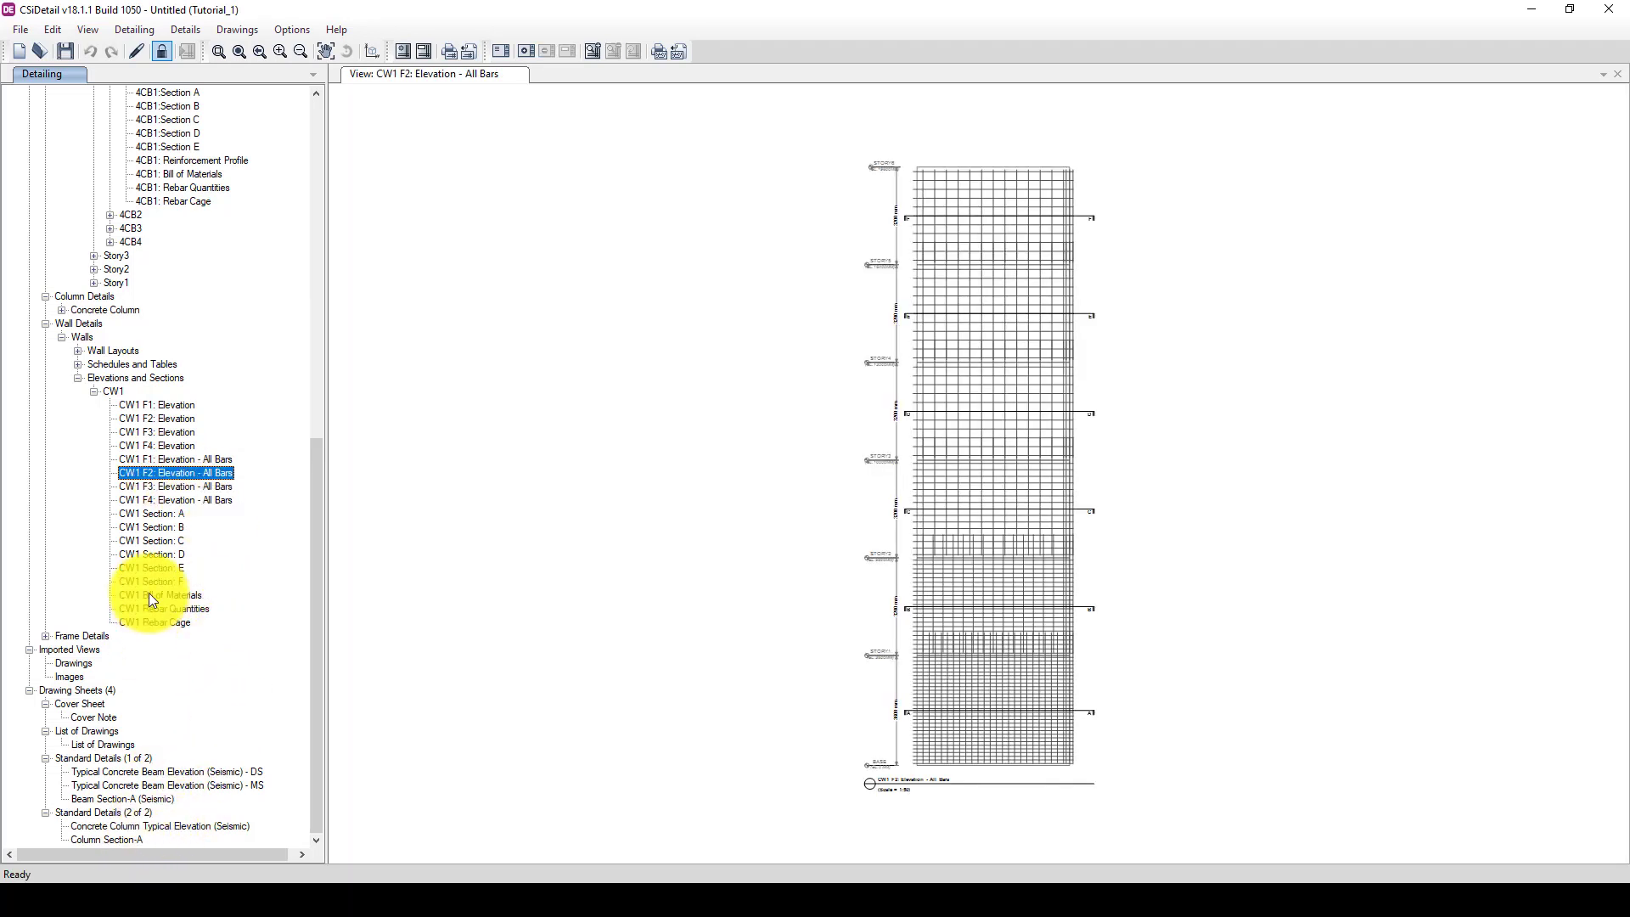
Step: Review the wall elevation's view properties, then zoom in and out on the drawing
left_click(407, 49)
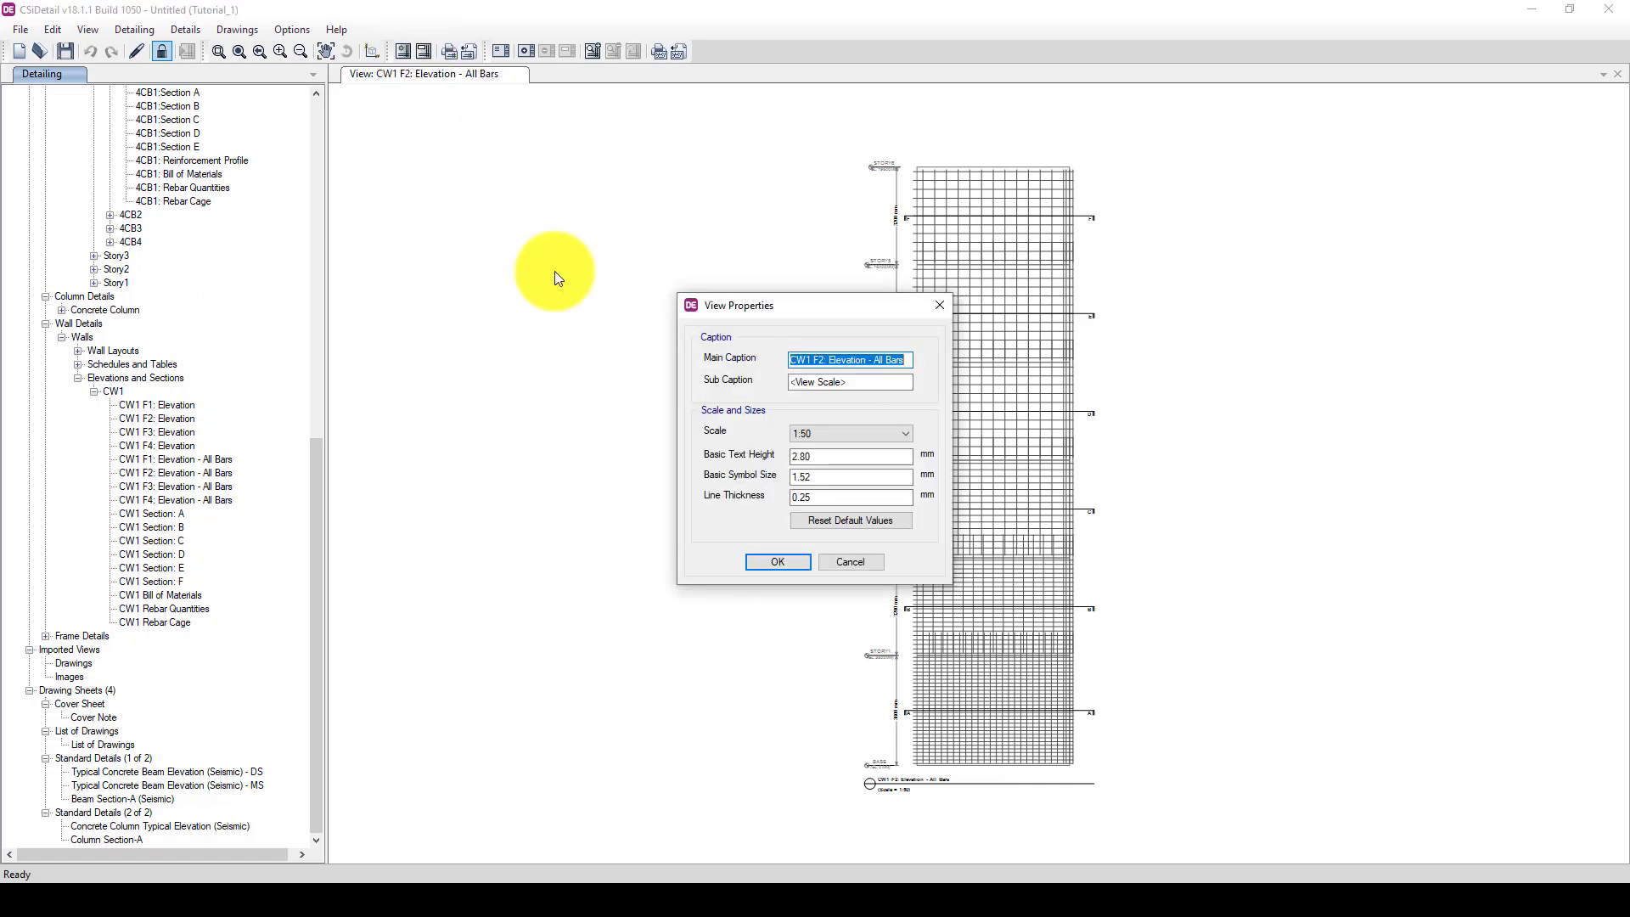
left_click(940, 306)
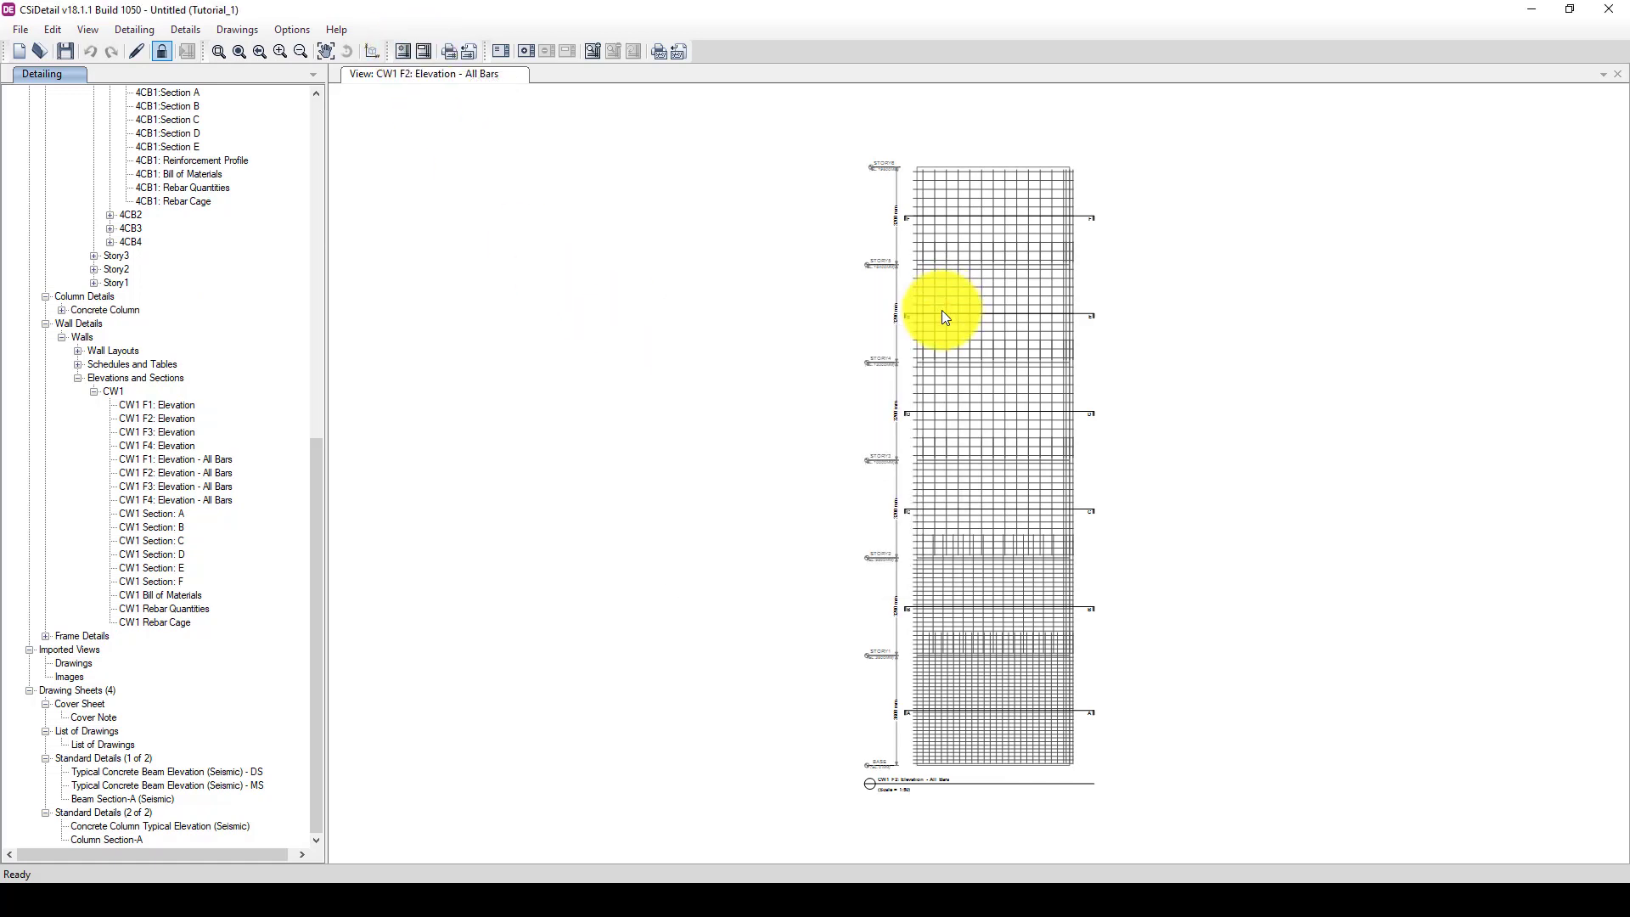
scroll(934, 309, "up", 2)
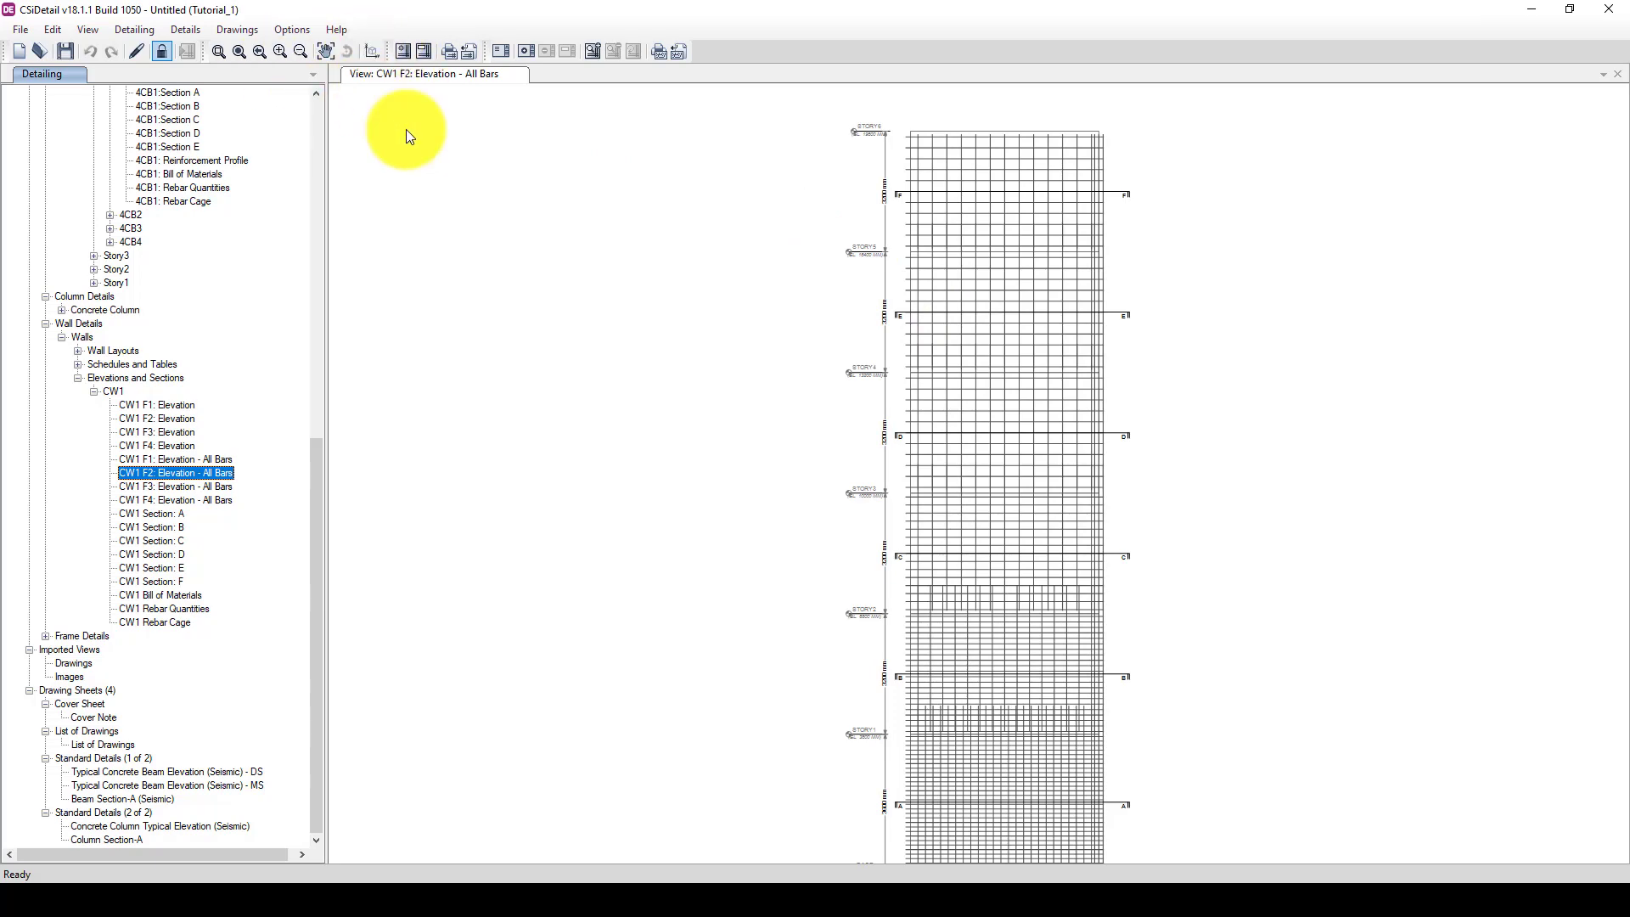
scroll(575, 284, "down", 1)
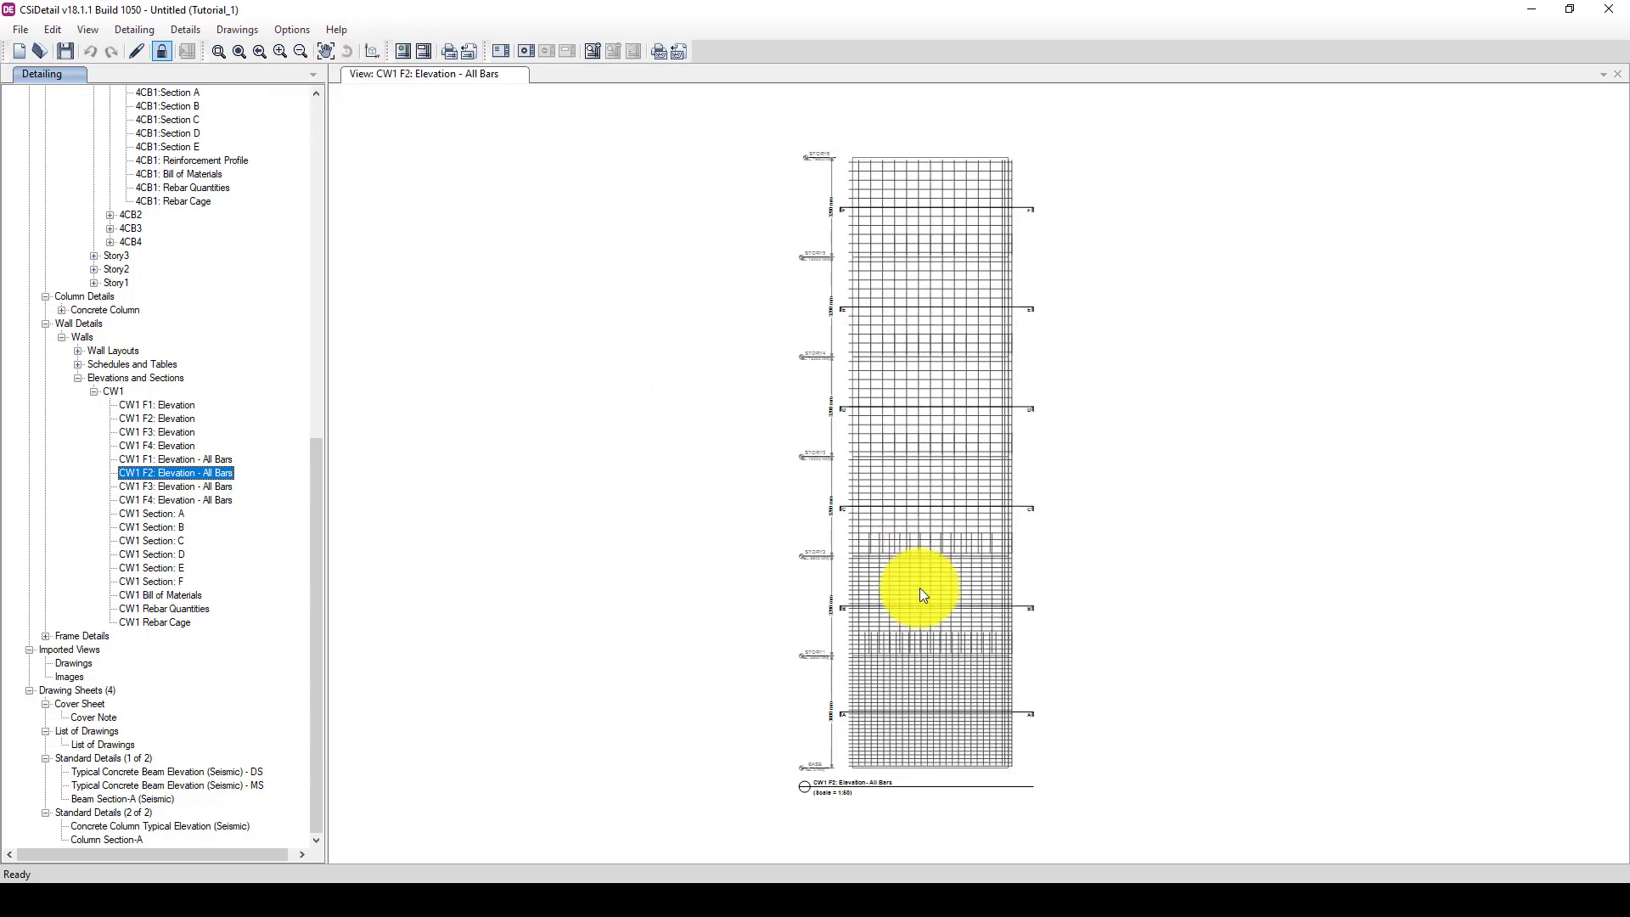
scroll(949, 642, "up", 2)
scroll(558, 587, "down", 1)
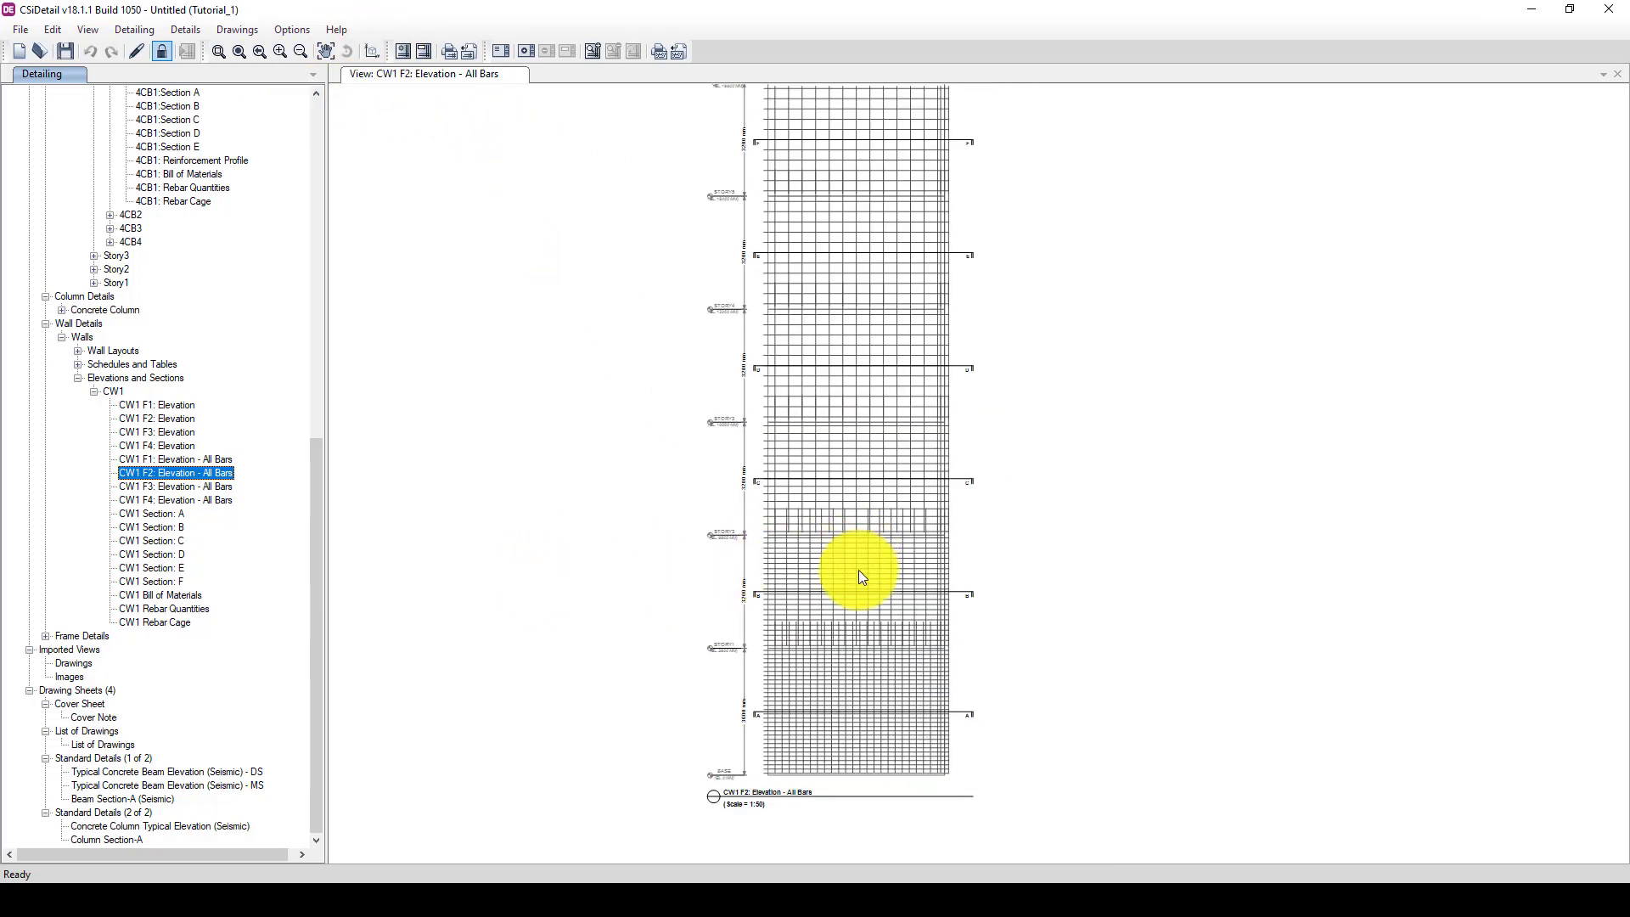
scroll(858, 568, "up", 1)
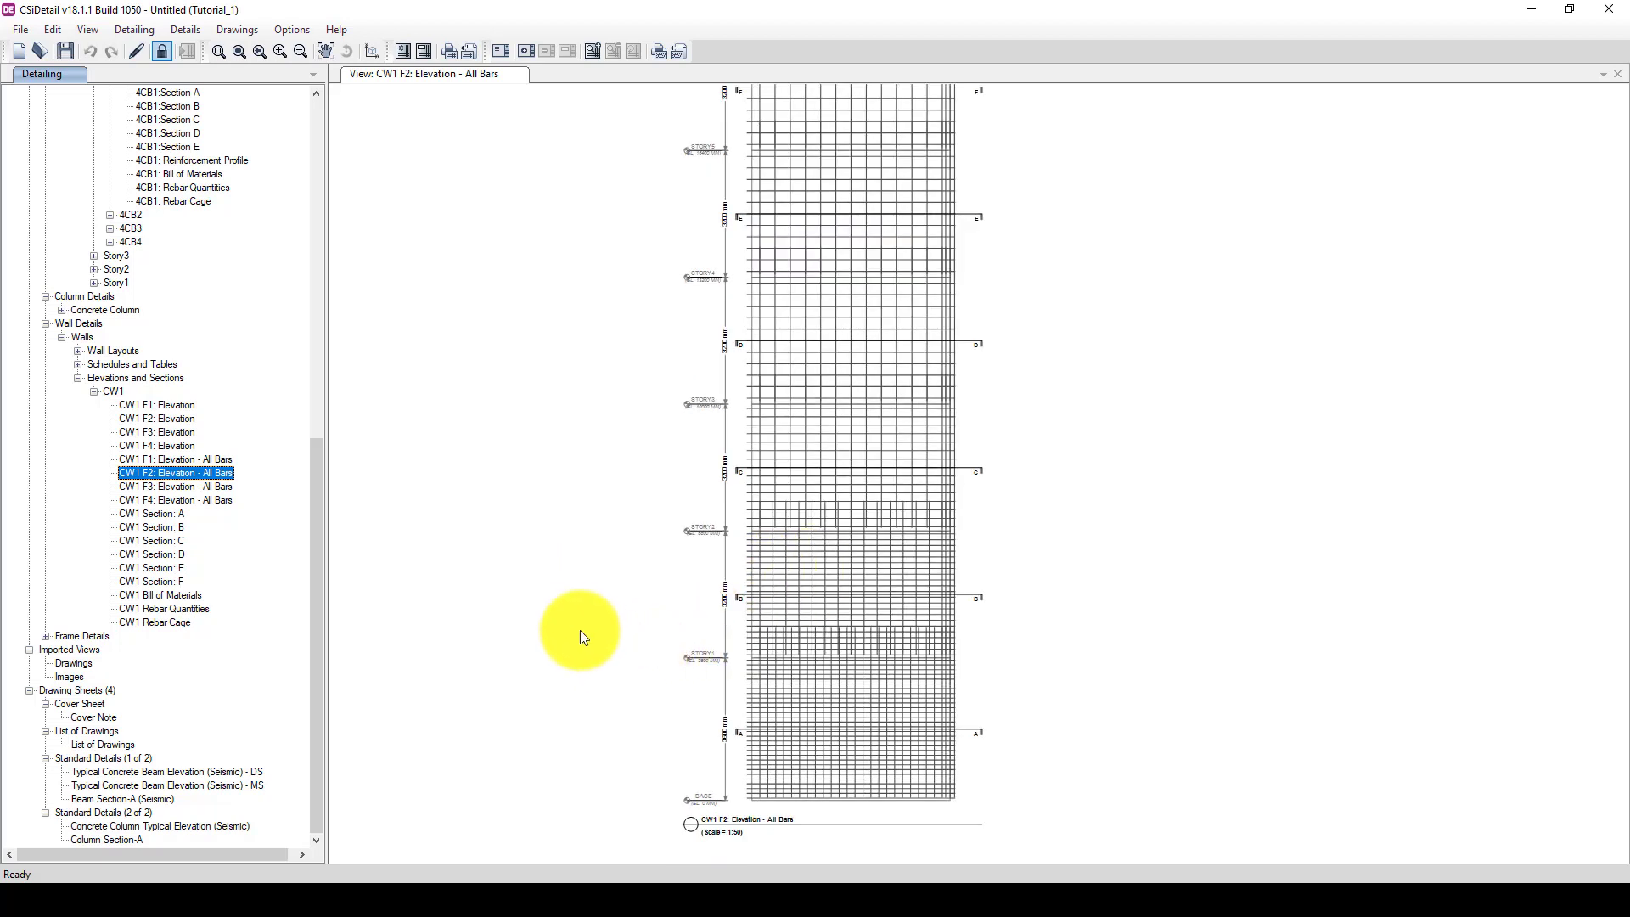
Step: Display the CW1 Section B wall drawing at 1:25 and focus its drawing view
left_click(157, 527)
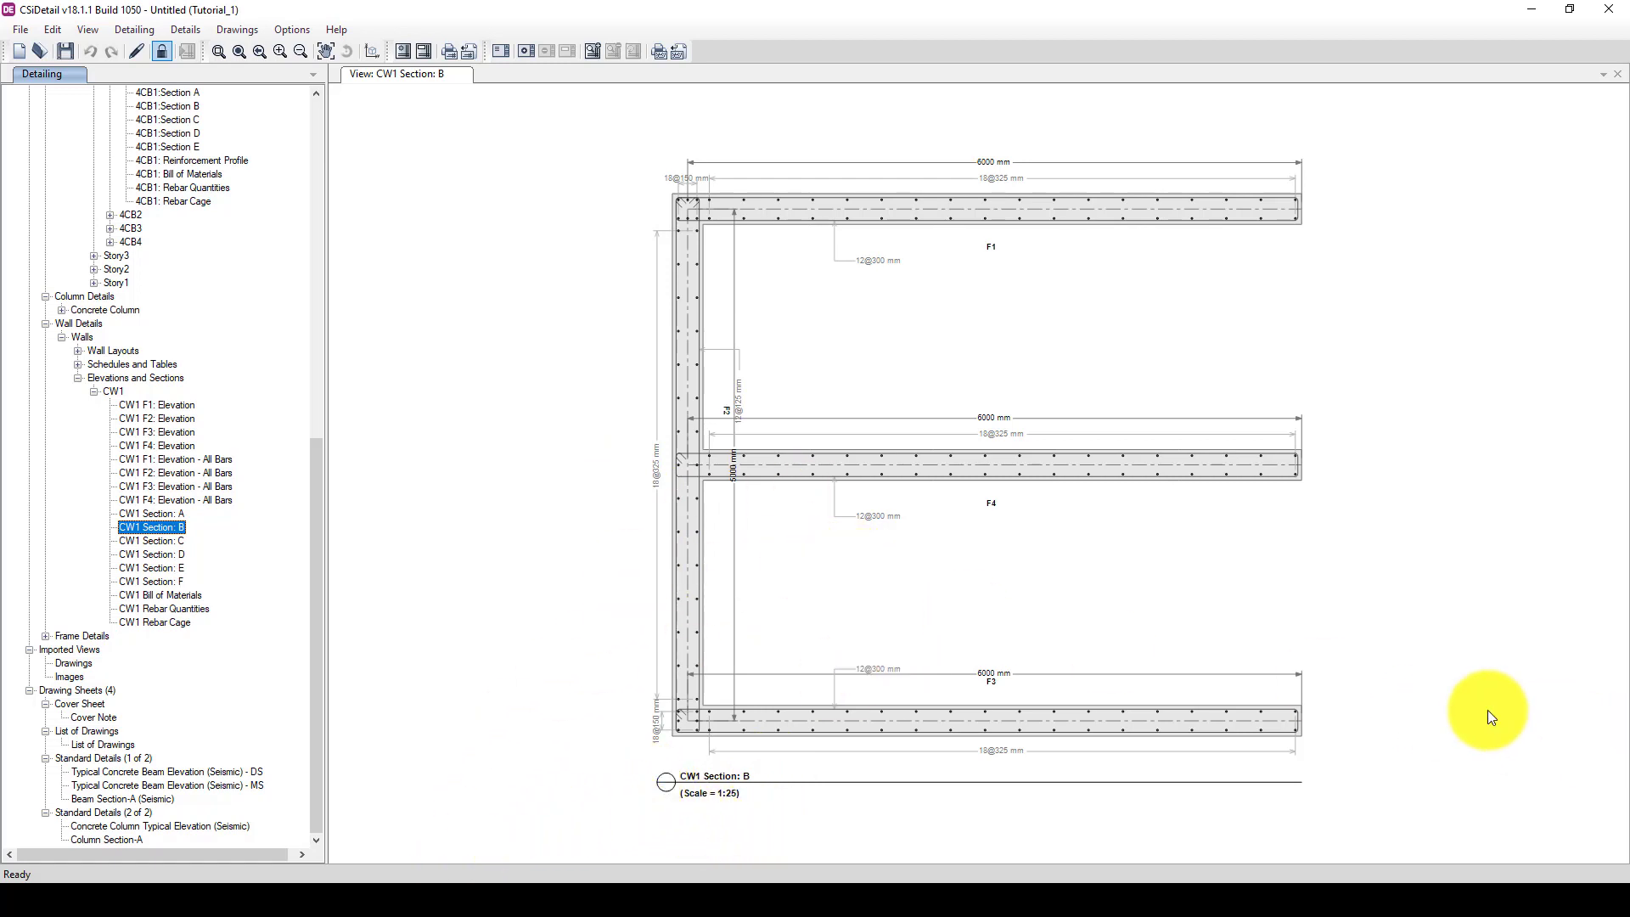
left_click(1411, 702)
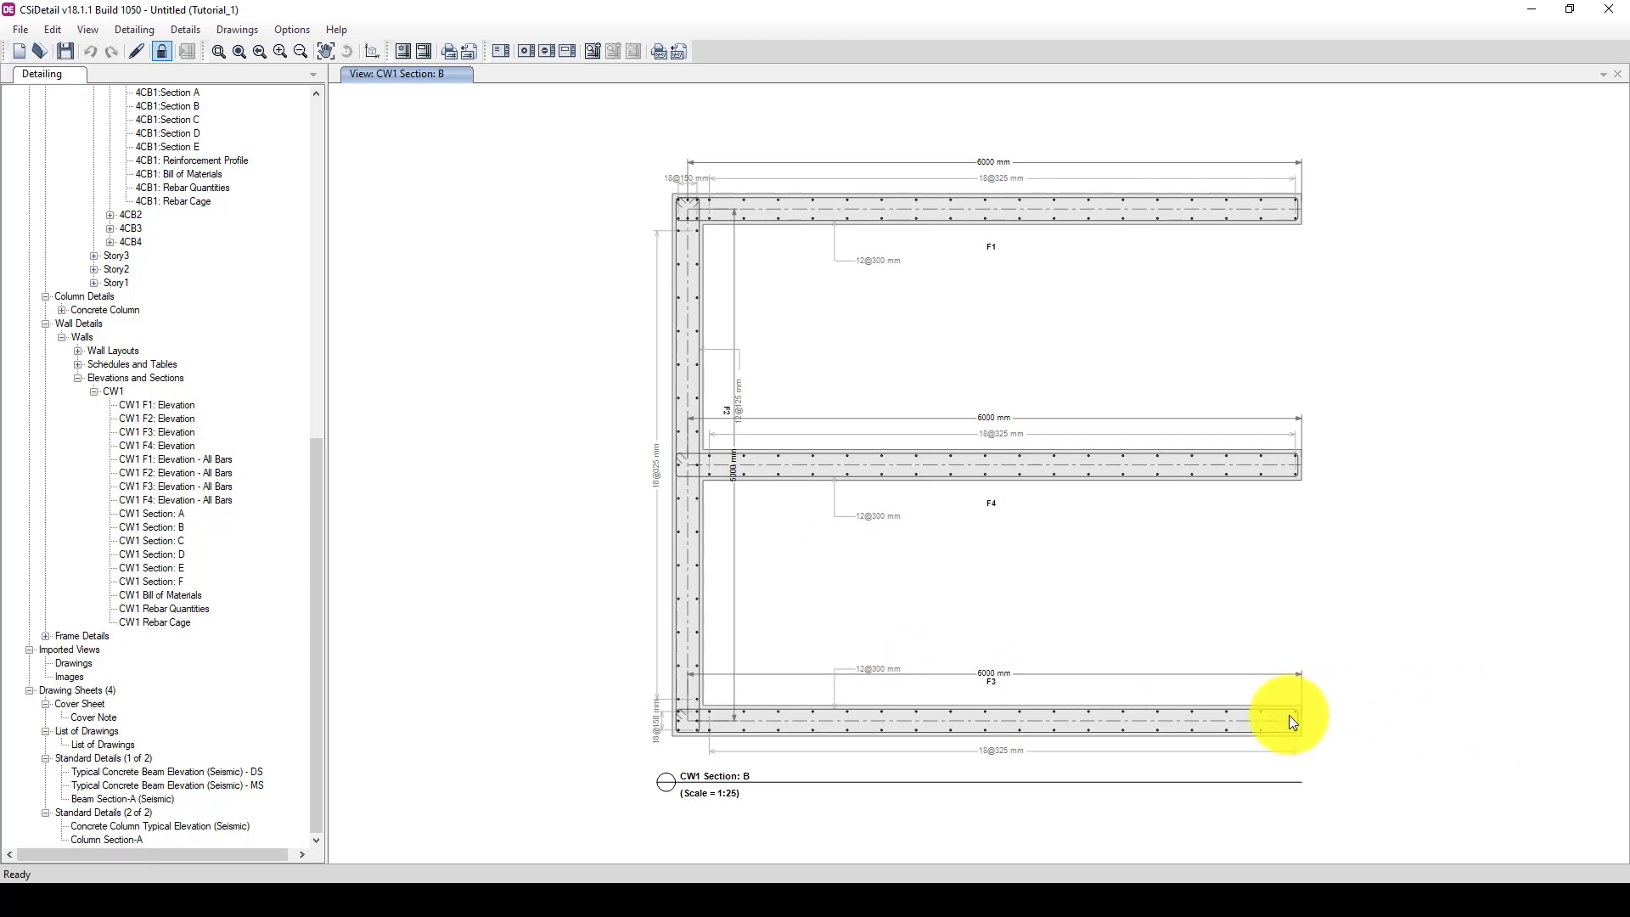